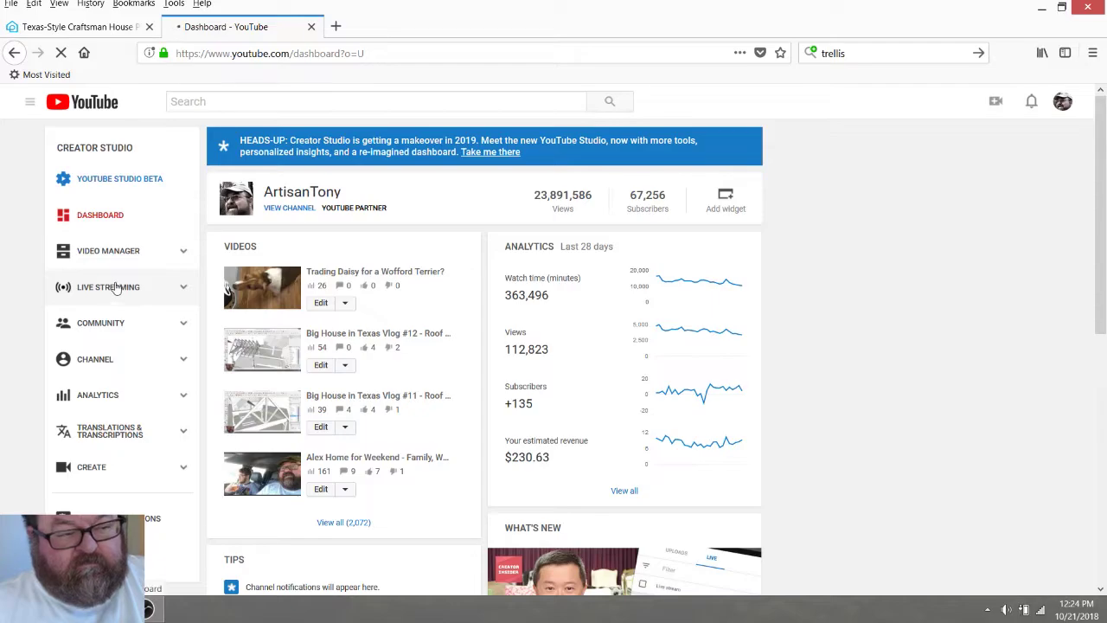
# Open YouTube's live streaming dashboard and switch to OBS to check the running stream
pyautogui.click(112, 289)
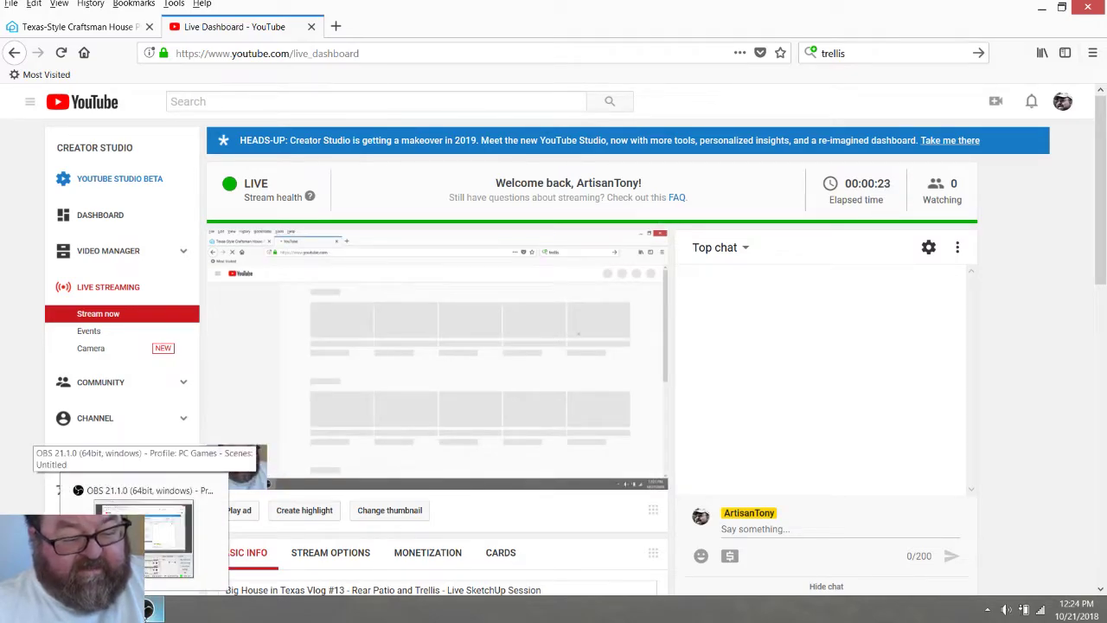
pyautogui.click(149, 611)
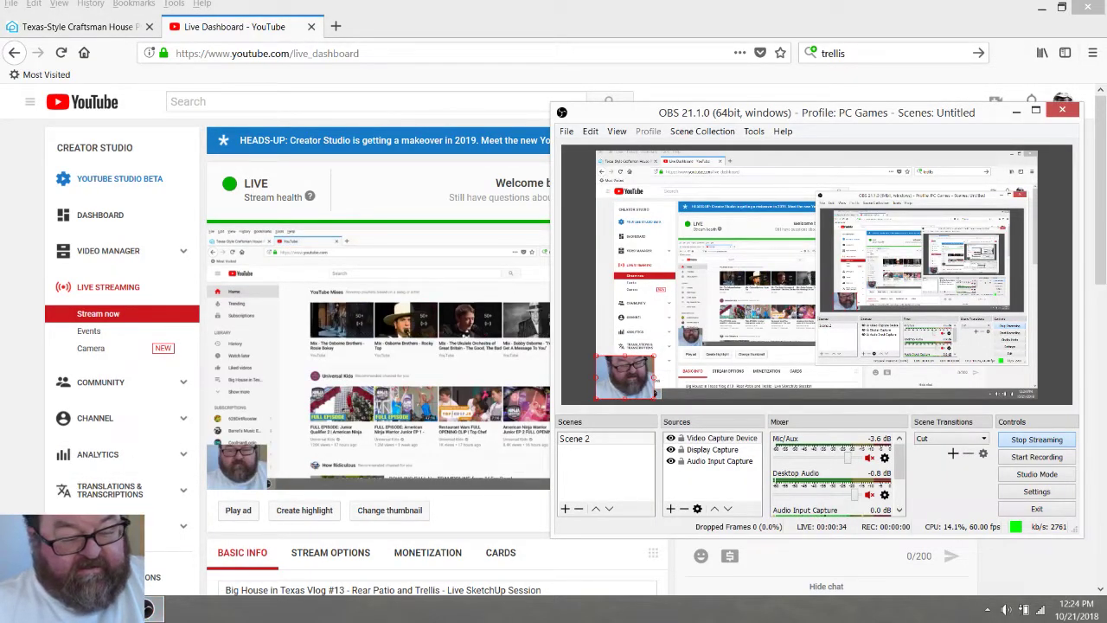
# Switch to SketchUp and examine the gabled entry pavilion's roof, trusses, posts and slab in front of the arched double door
pyautogui.click(113, 610)
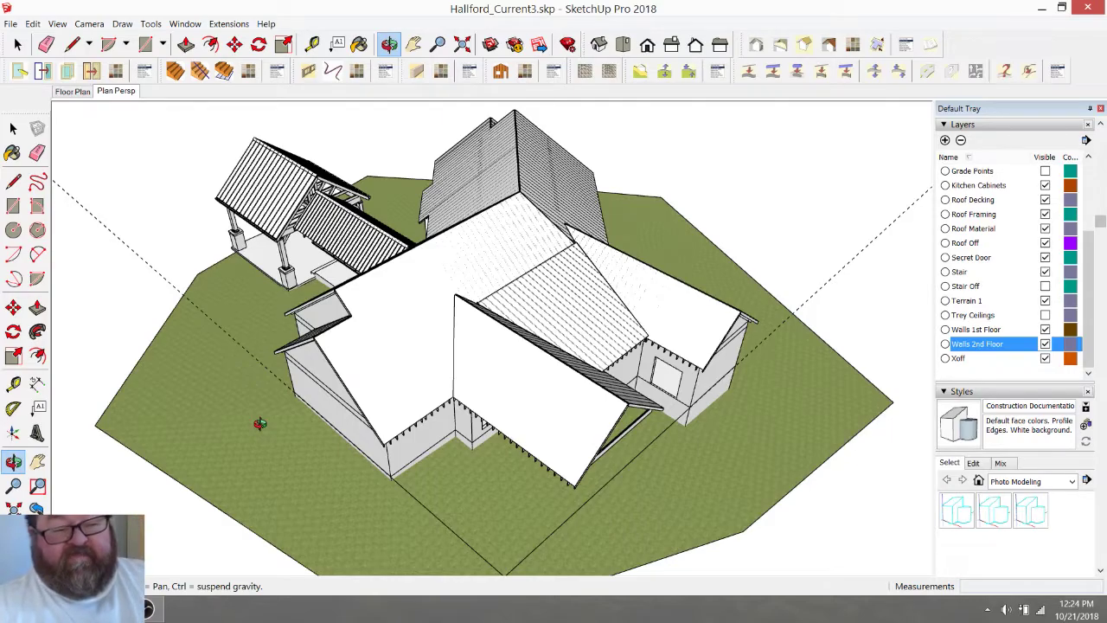
pyautogui.moveTo(352, 430); pyautogui.dragTo(473, 403)
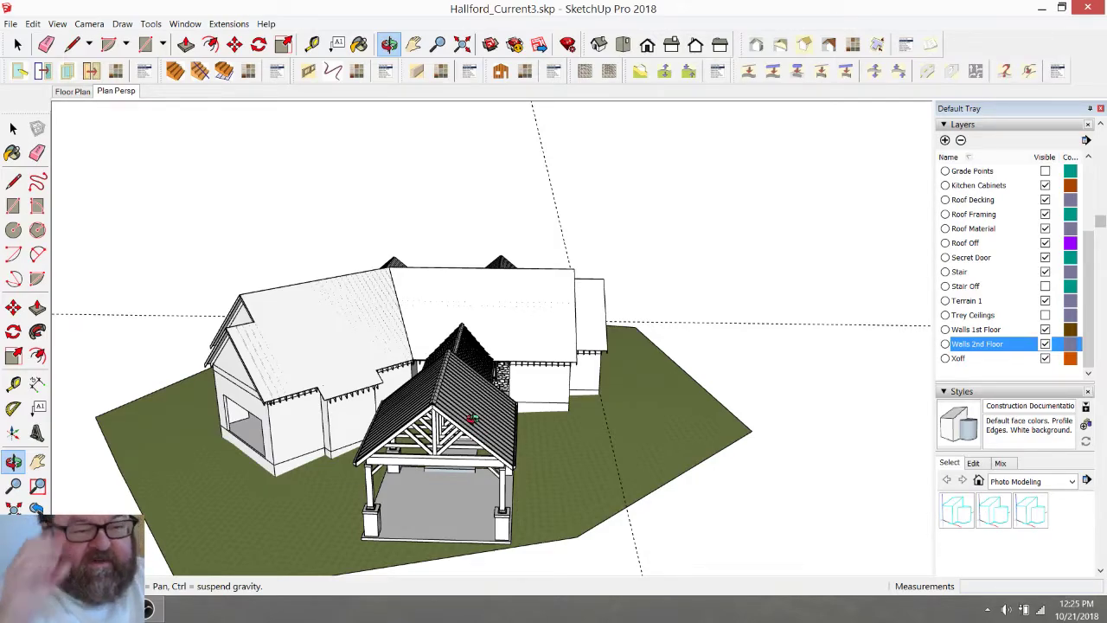
pyautogui.moveTo(467, 357); pyautogui.dragTo(475, 383)
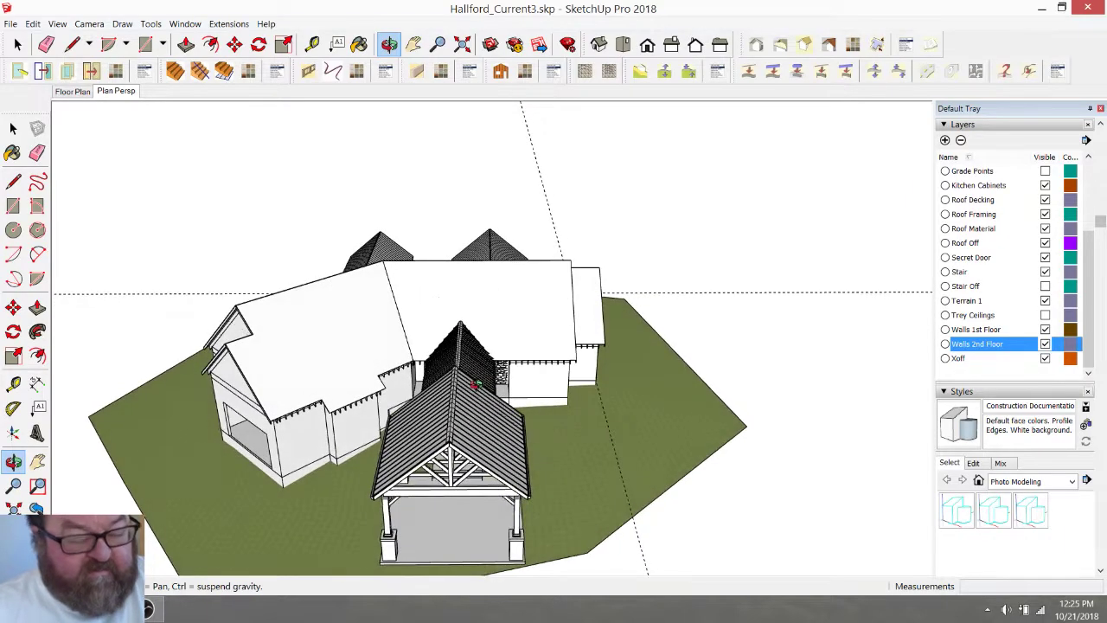
pyautogui.moveTo(465, 321); pyautogui.dragTo(418, 358)
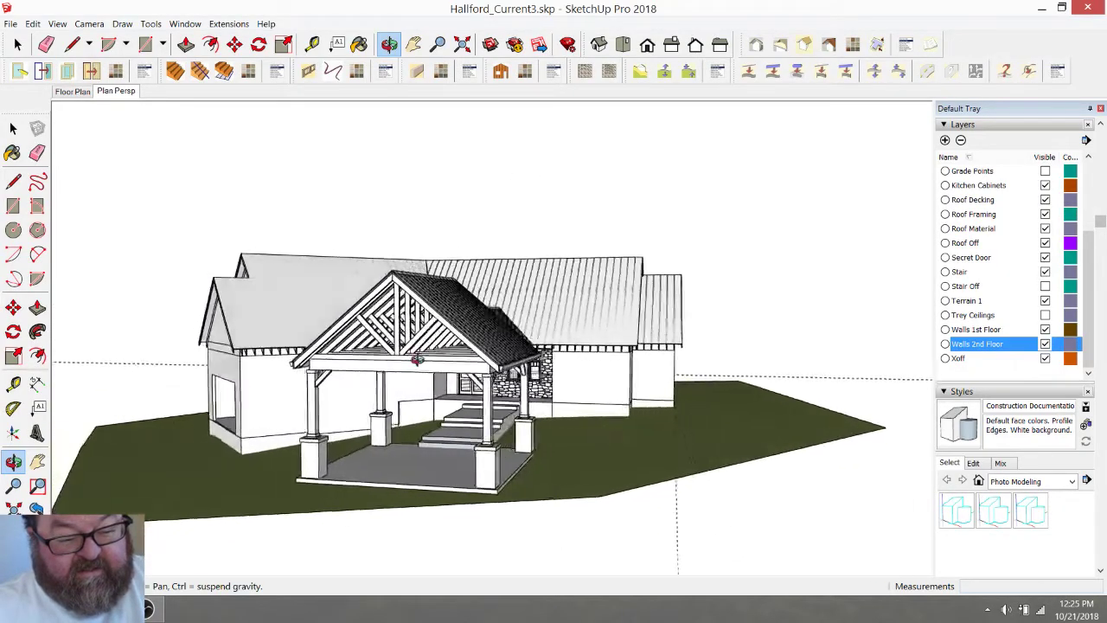
pyautogui.scroll(3, 419, 358)
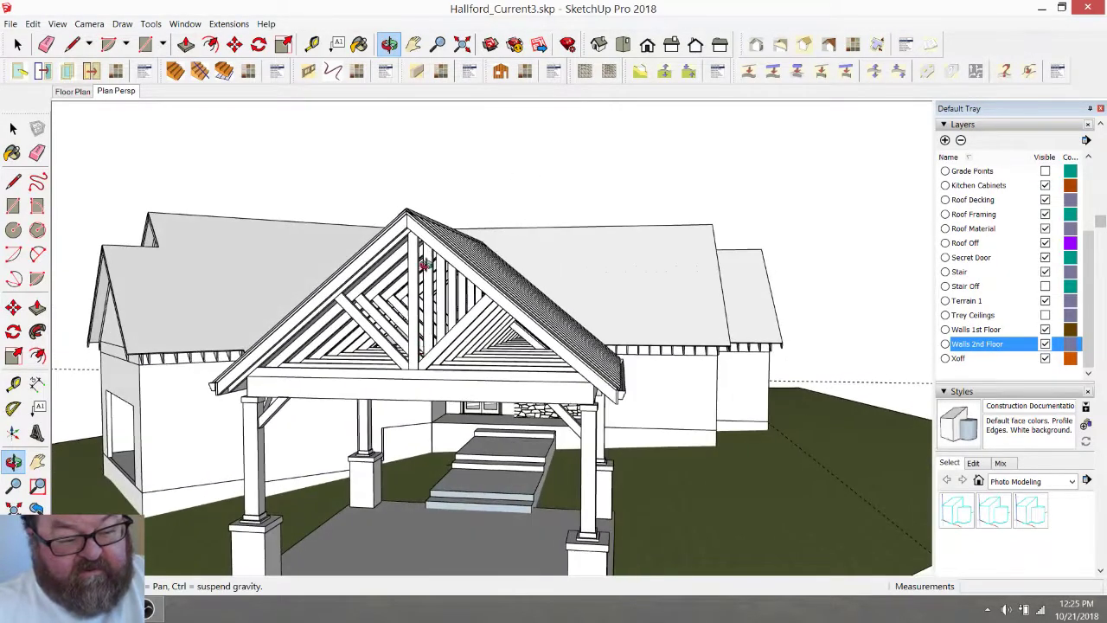
pyautogui.moveTo(417, 275); pyautogui.dragTo(458, 486)
pyautogui.scroll(5, 475, 345)
pyautogui.scroll(-7, 458, 486)
pyautogui.moveTo(422, 342); pyautogui.dragTo(363, 357)
pyautogui.scroll(8, 553, 277)
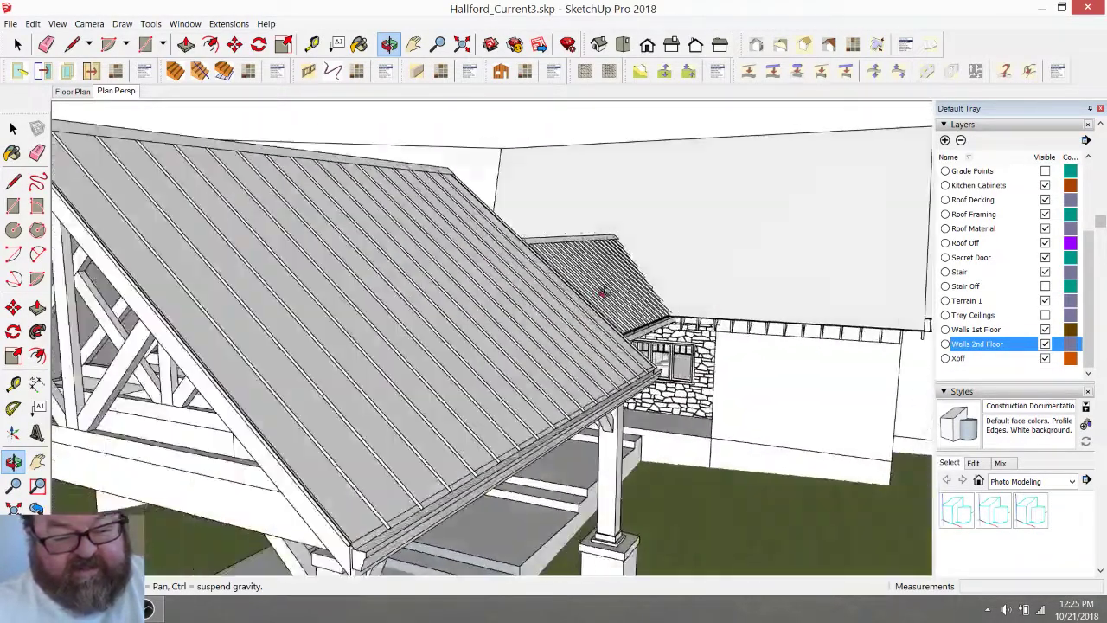
pyautogui.moveTo(602, 293); pyautogui.dragTo(655, 173, button='middle')
pyautogui.scroll(5, 550, 349)
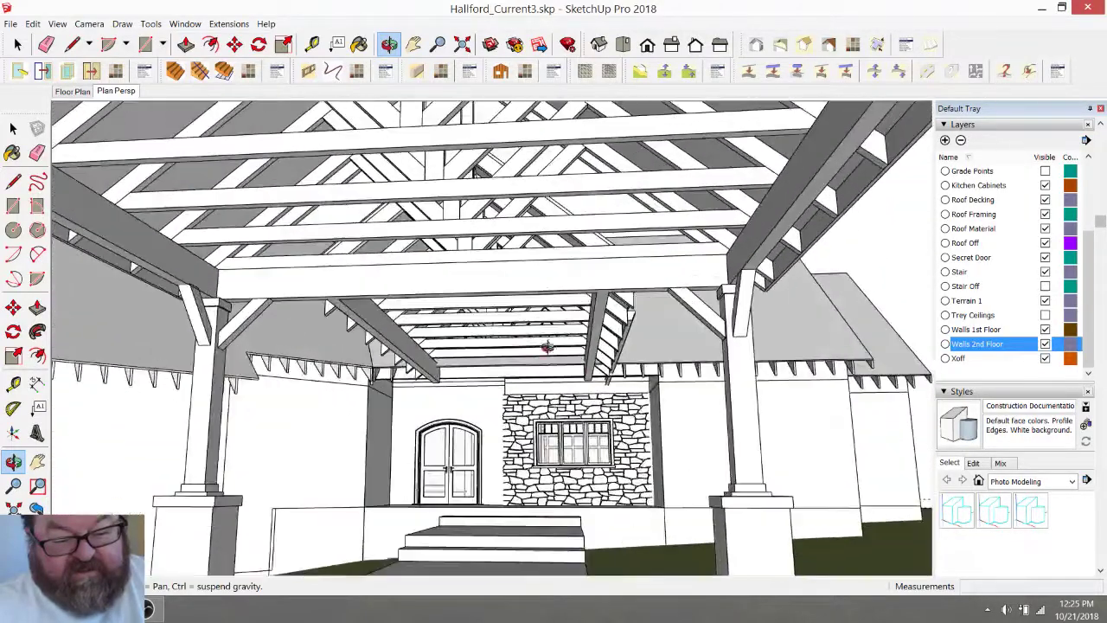
pyautogui.moveTo(519, 341); pyautogui.dragTo(514, 296, button='middle')
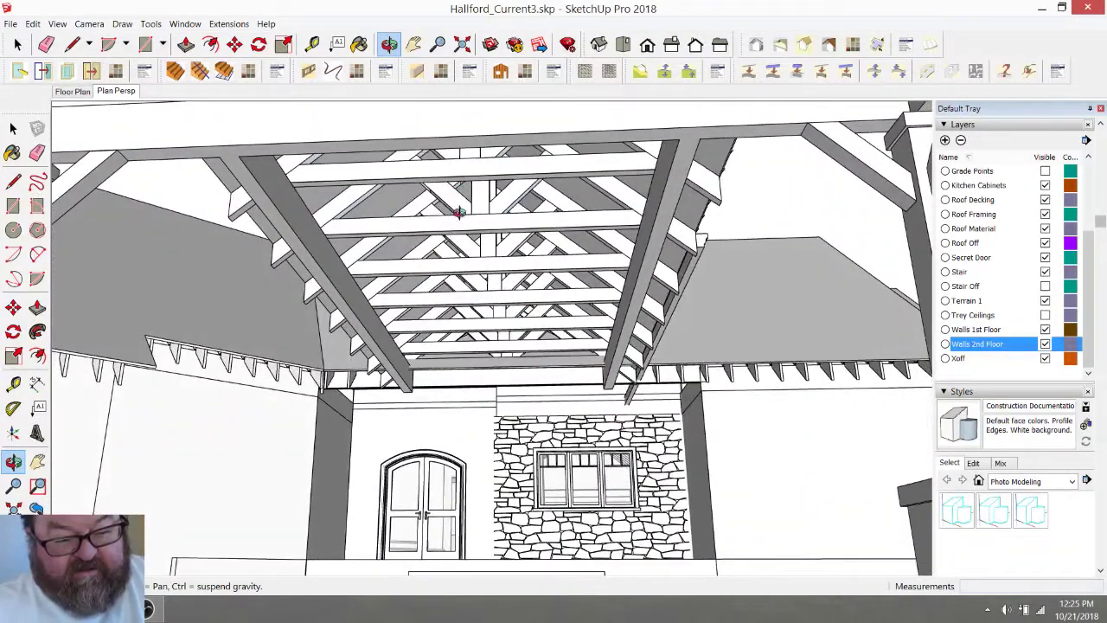
pyautogui.moveTo(464, 239); pyautogui.dragTo(481, 479, button='middle')
pyautogui.scroll(-10, 472, 432)
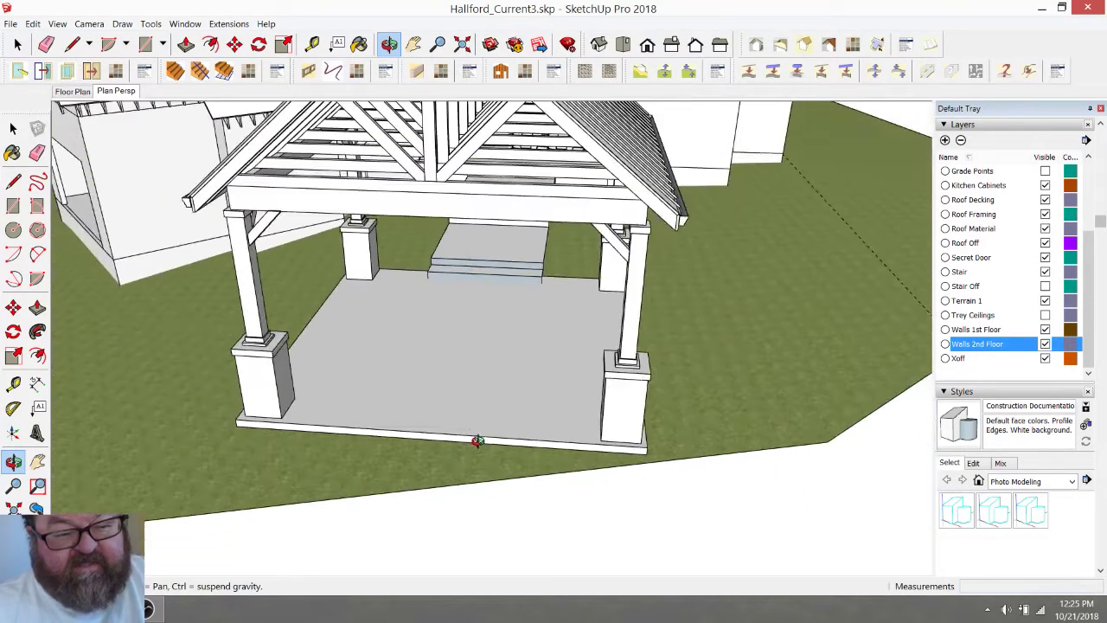
pyautogui.moveTo(499, 333); pyautogui.dragTo(528, 222, button='middle')
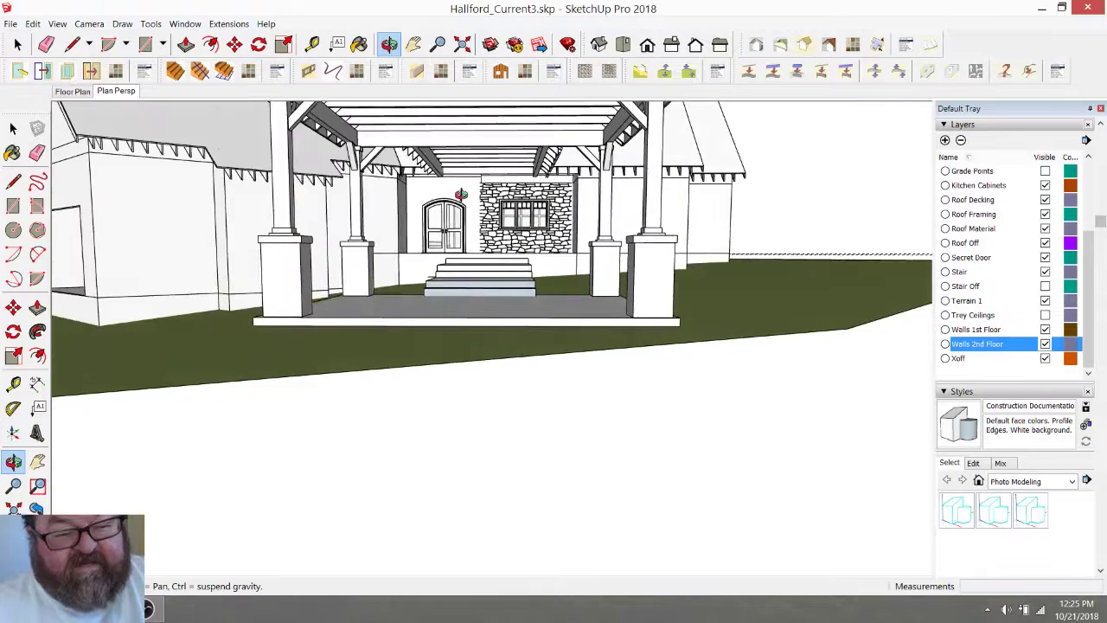
pyautogui.scroll(6, 461, 195)
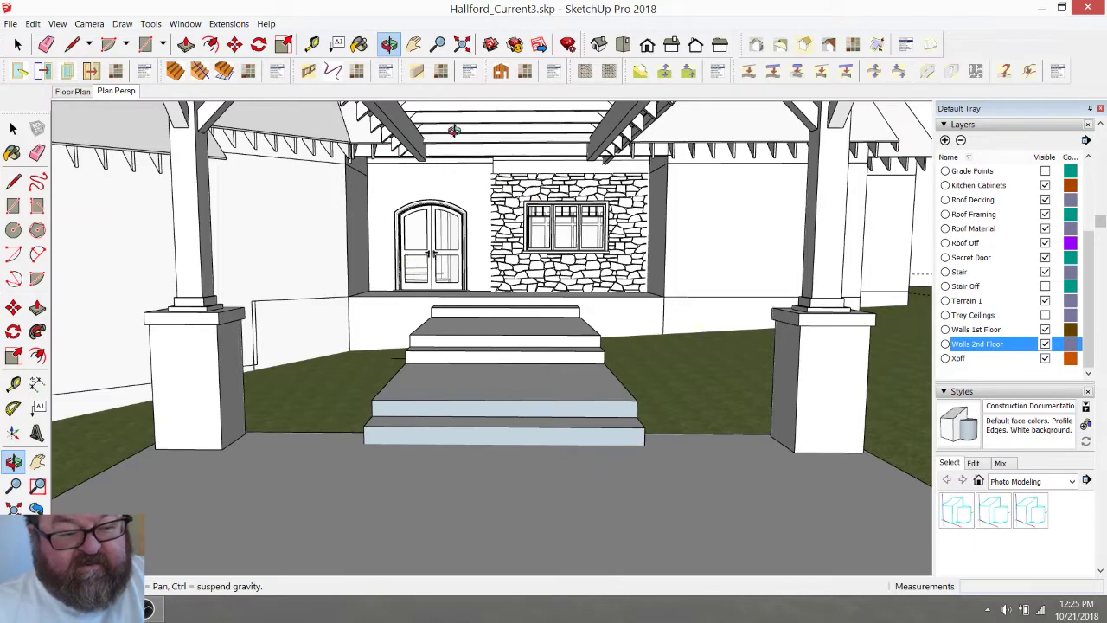
# Examine the stepped walkway to the arched door and the beams and eaves of the connecting roof above it
pyautogui.moveTo(439, 135); pyautogui.dragTo(563, 148)
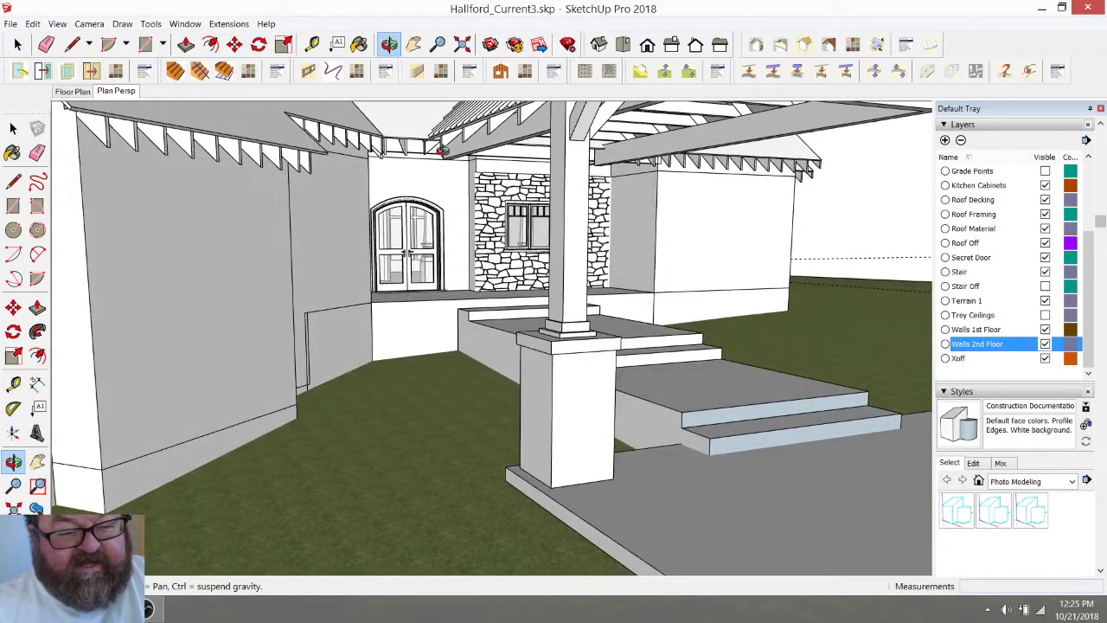
pyautogui.moveTo(571, 210); pyautogui.dragTo(645, 265)
pyautogui.moveTo(516, 303); pyautogui.dragTo(521, 281)
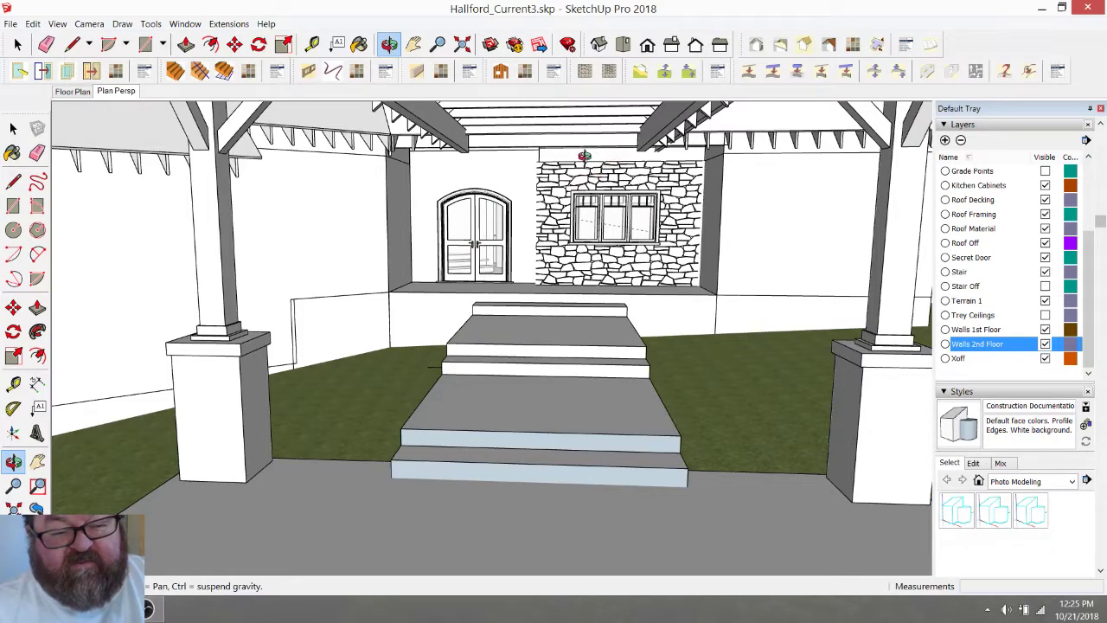
pyautogui.scroll(-1, 499, 259)
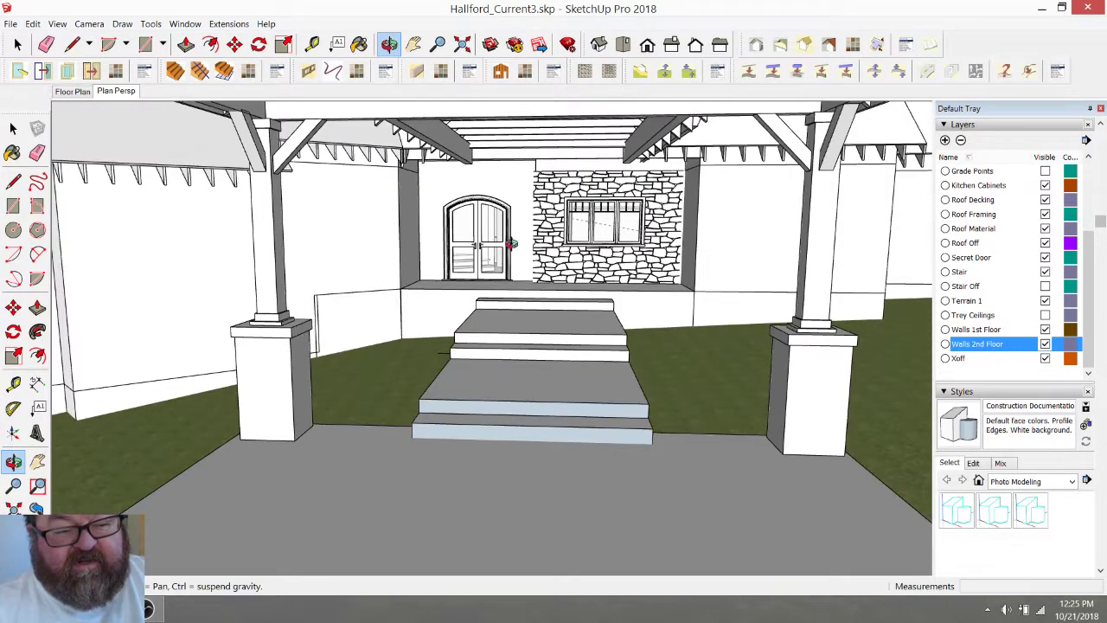
pyautogui.moveTo(613, 154); pyautogui.dragTo(675, 415)
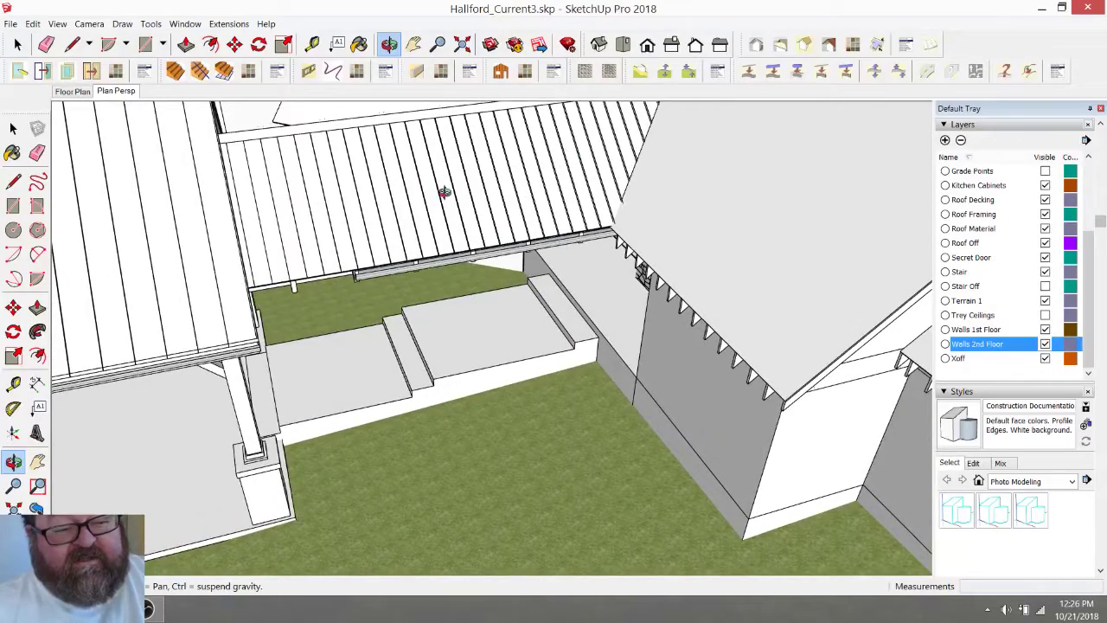
pyautogui.moveTo(456, 232); pyautogui.dragTo(562, 216)
pyautogui.scroll(3, 548, 215)
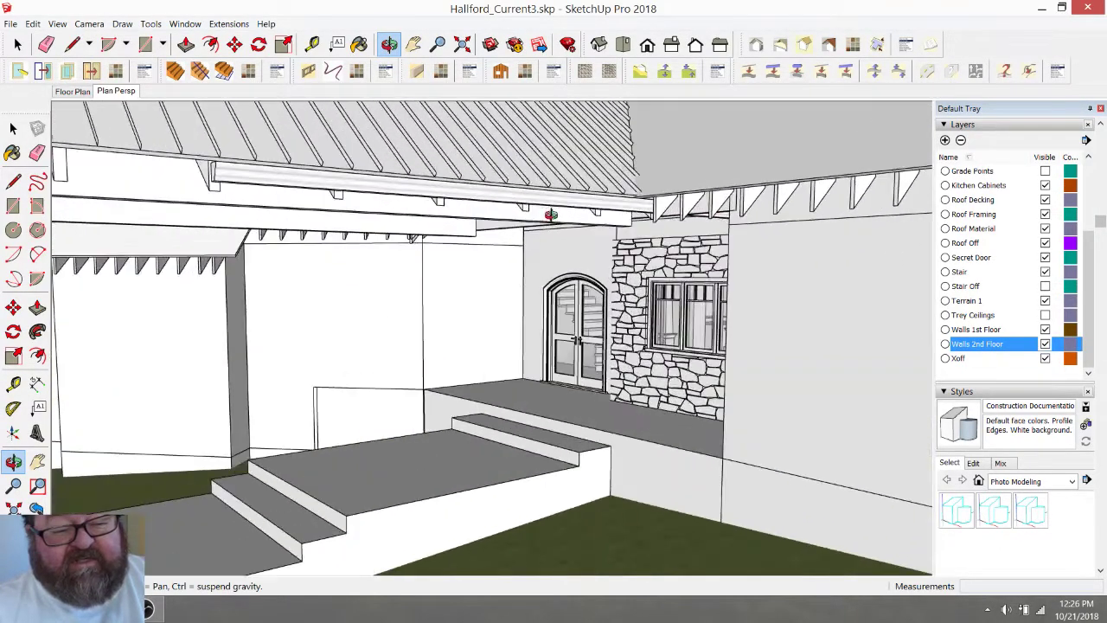
pyautogui.scroll(4, 562, 204)
pyautogui.moveTo(458, 145); pyautogui.dragTo(596, 194)
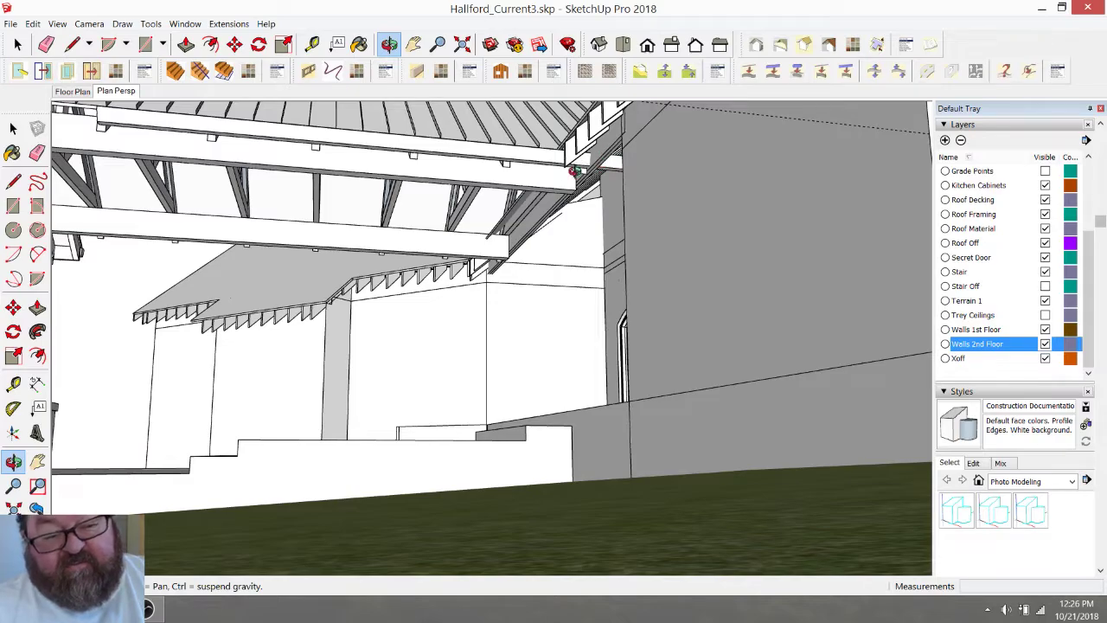
pyautogui.moveTo(500, 172); pyautogui.dragTo(570, 196)
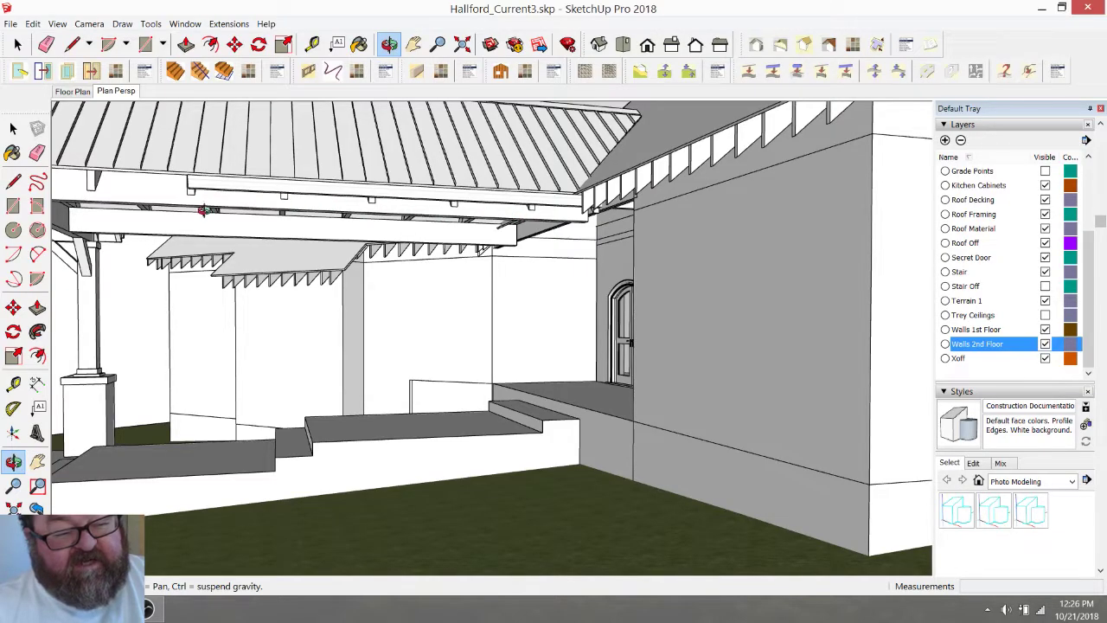
pyautogui.moveTo(304, 227); pyautogui.dragTo(424, 210)
pyautogui.moveTo(471, 175); pyautogui.dragTo(514, 459)
pyautogui.moveTo(447, 276); pyautogui.dragTo(444, 237)
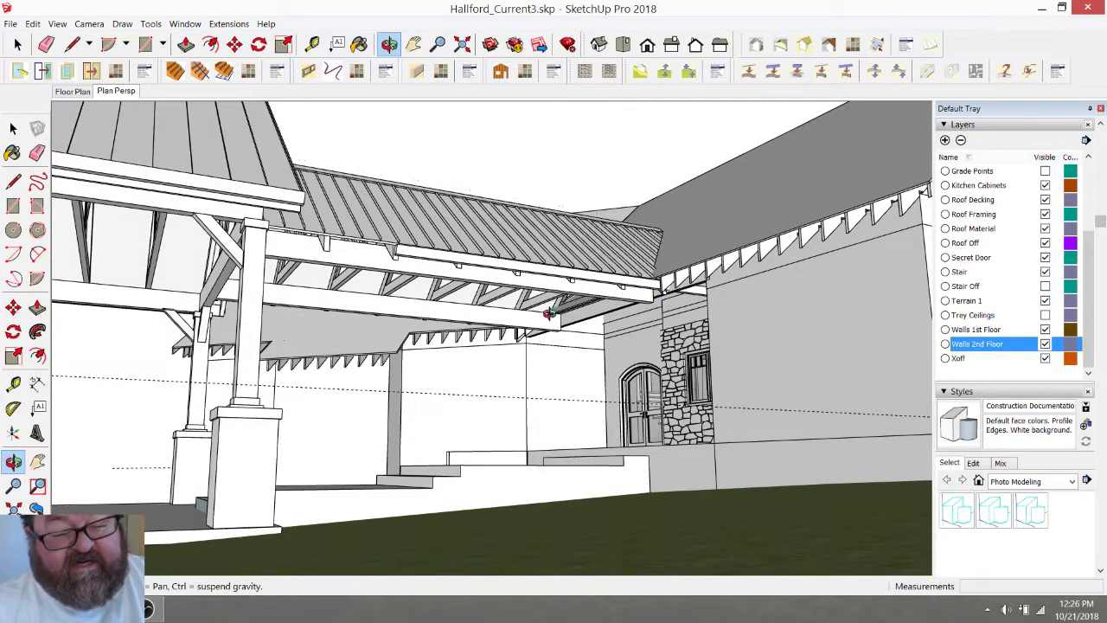
pyautogui.moveTo(550, 320); pyautogui.dragTo(562, 299)
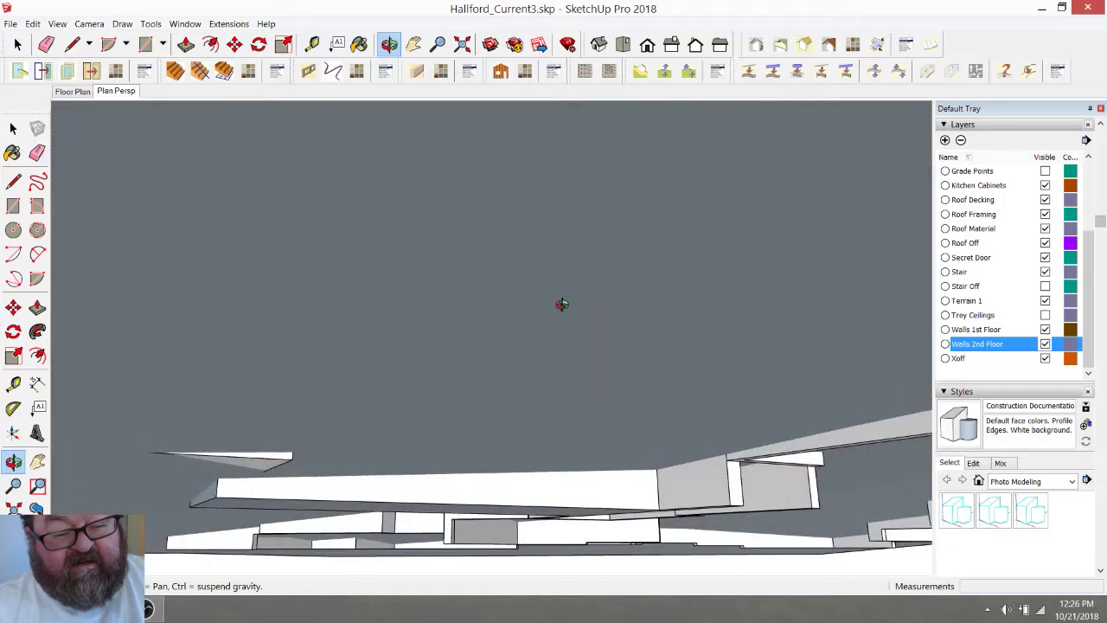
# Fit the whole model in view and examine the house's opposite side, around the open gabled patio roof and adjoining wing
pyautogui.click(462, 44)
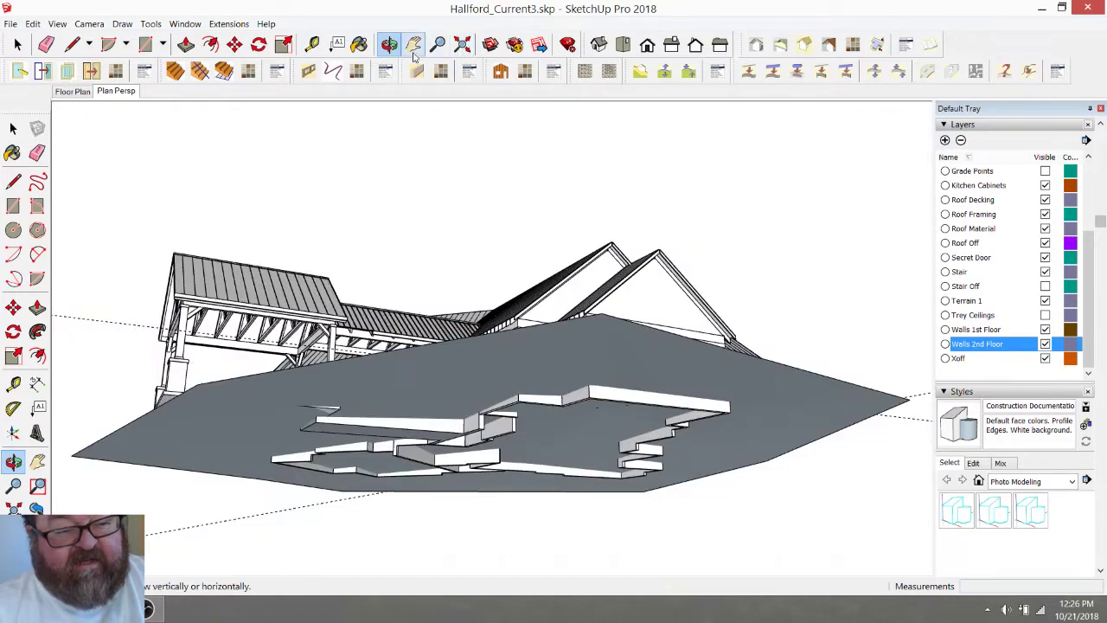
pyautogui.moveTo(528, 274); pyautogui.dragTo(417, 344)
pyautogui.moveTo(479, 280); pyautogui.dragTo(512, 386)
pyautogui.moveTo(454, 288); pyautogui.dragTo(556, 484)
pyautogui.scroll(3, 576, 506)
pyautogui.moveTo(550, 321); pyautogui.dragTo(564, 343)
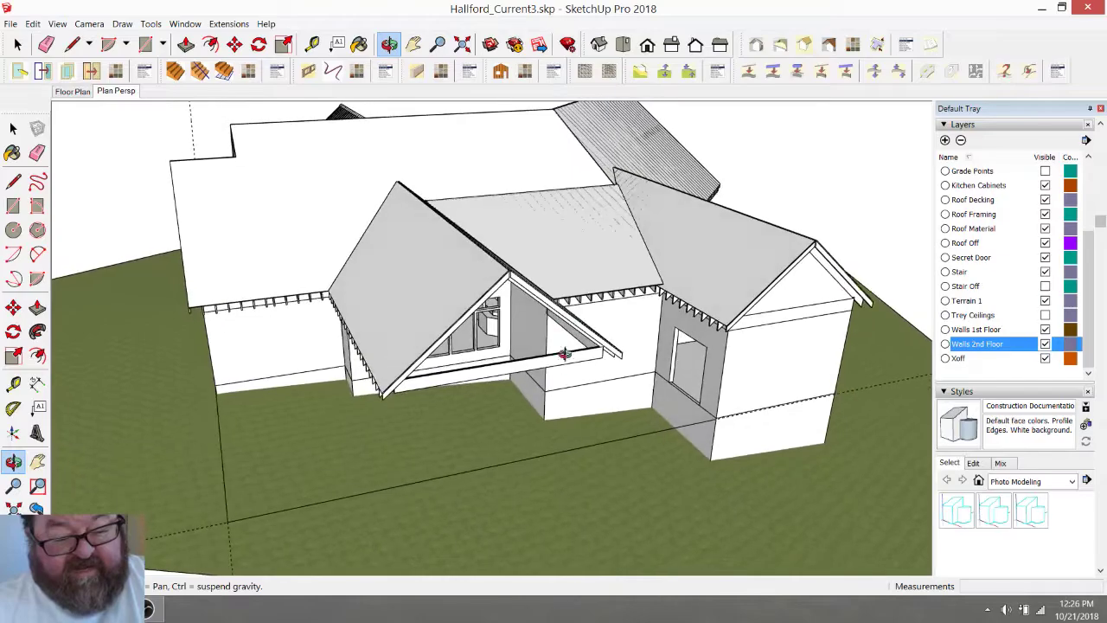
pyautogui.scroll(-3, 604, 441)
pyautogui.moveTo(603, 441); pyautogui.dragTo(603, 395)
pyautogui.moveTo(462, 252); pyautogui.dragTo(553, 297)
pyautogui.scroll(5, 671, 351)
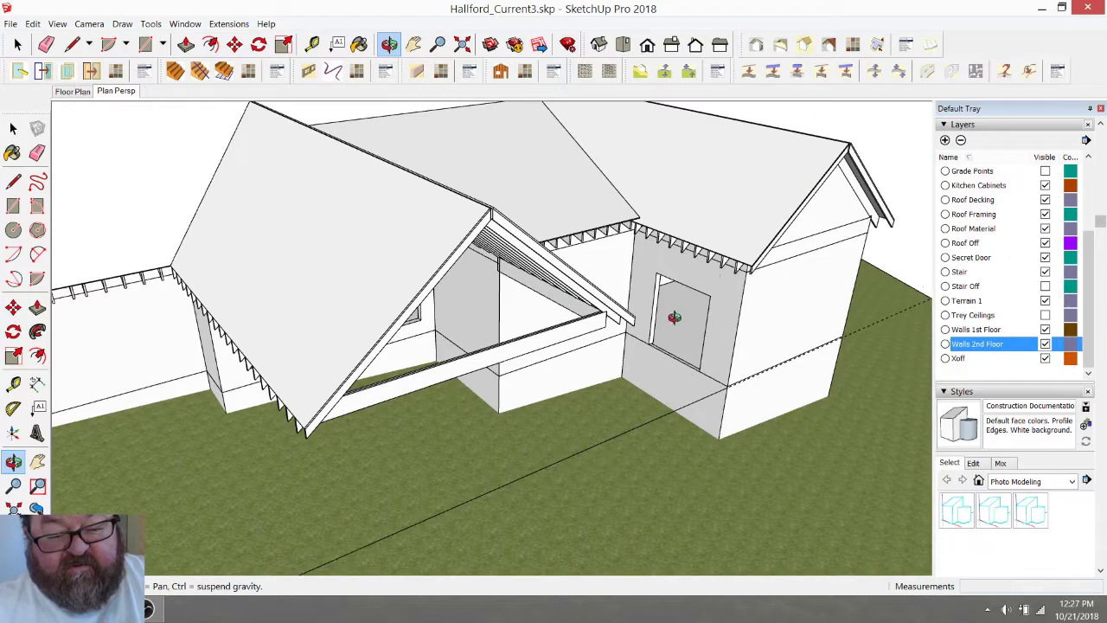
pyautogui.moveTo(508, 423); pyautogui.dragTo(327, 422)
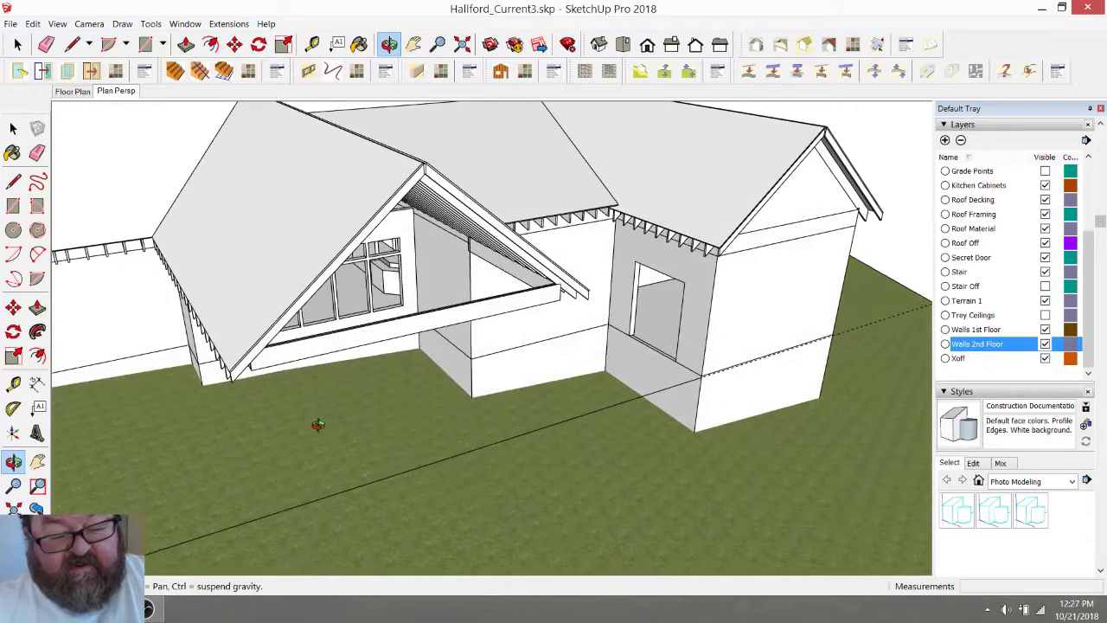
pyautogui.moveTo(528, 289); pyautogui.dragTo(484, 340)
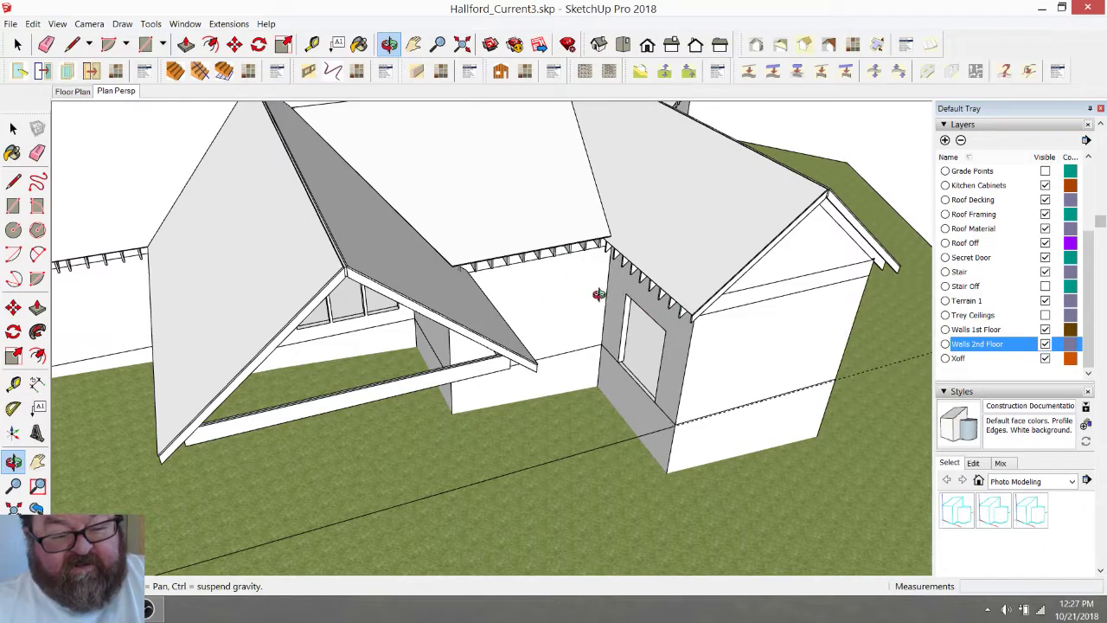
pyautogui.moveTo(627, 307); pyautogui.dragTo(376, 178)
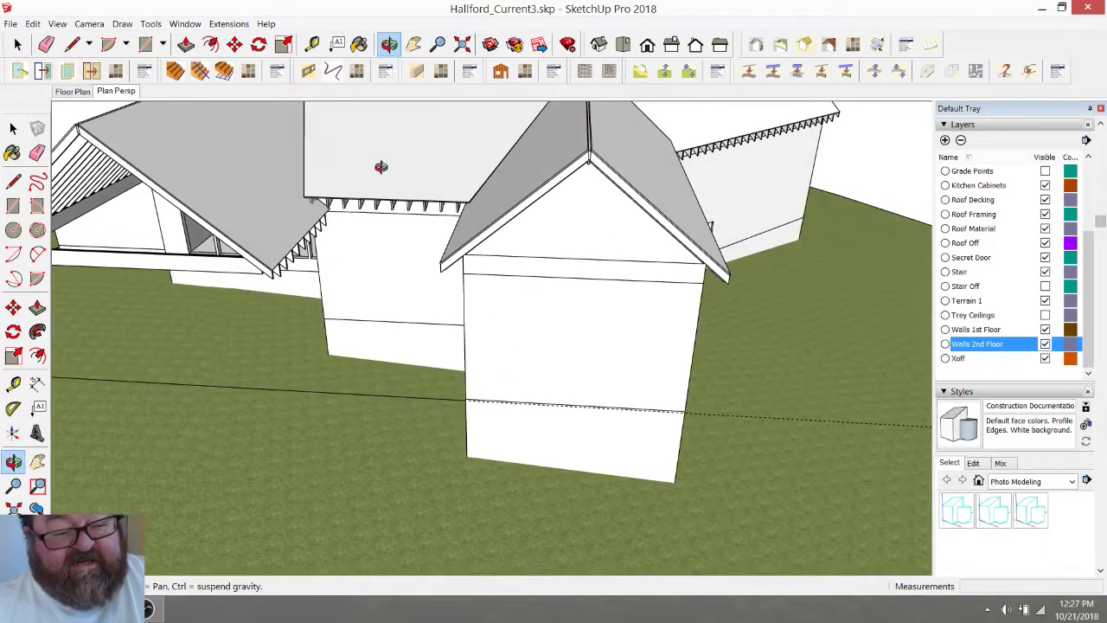
pyautogui.moveTo(538, 352); pyautogui.dragTo(336, 134)
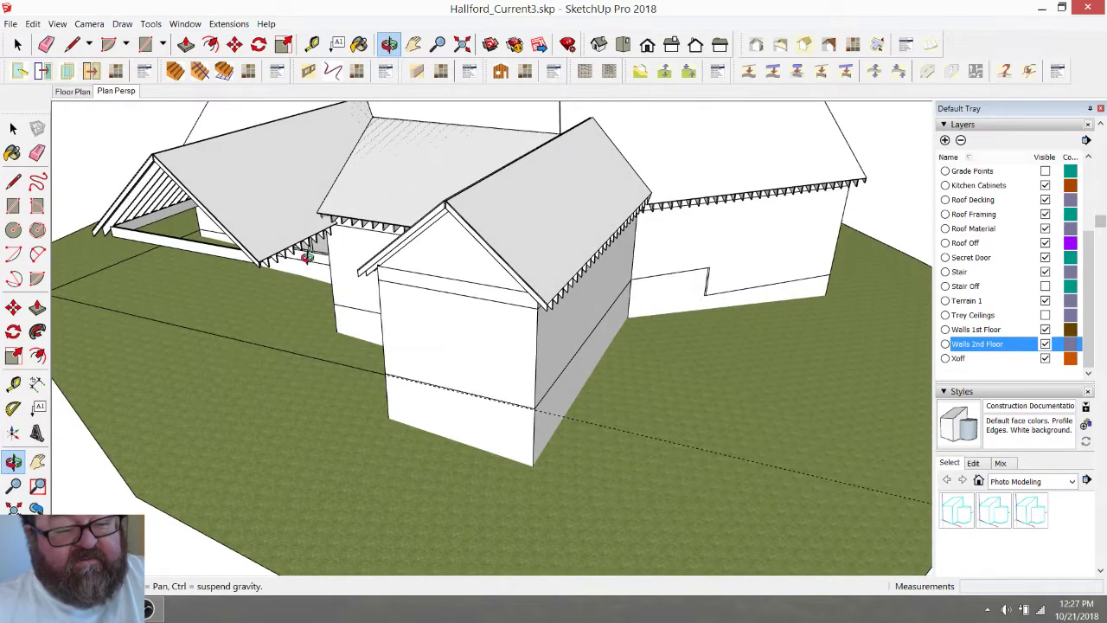
pyautogui.moveTo(393, 318); pyautogui.dragTo(612, 306)
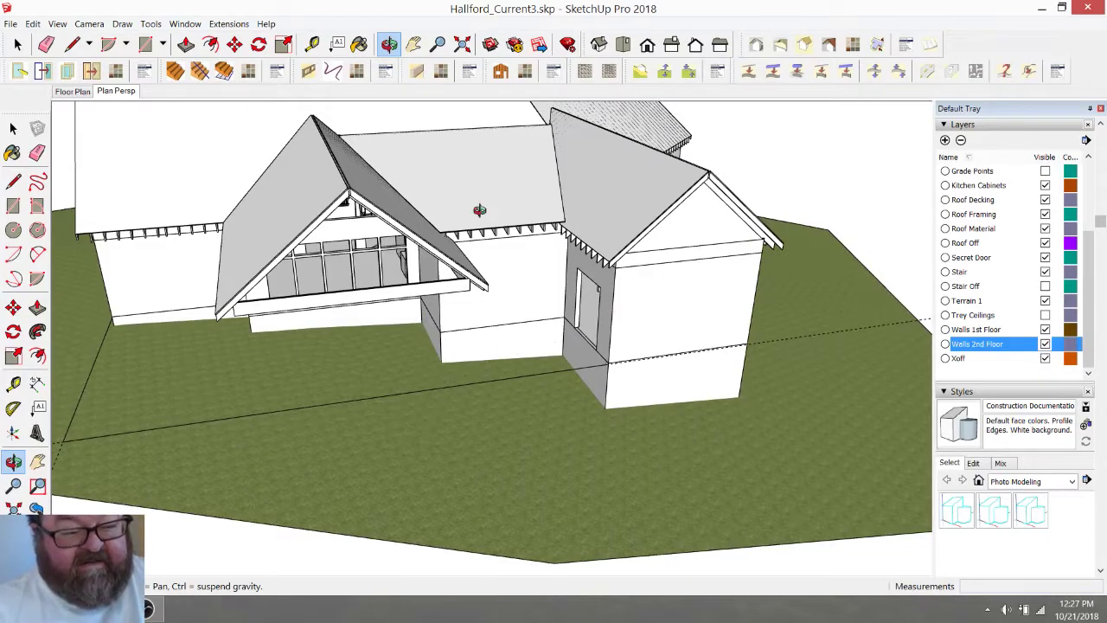
pyautogui.click(149, 610)
pyautogui.moveTo(376, 411); pyautogui.dragTo(504, 420)
pyautogui.moveTo(424, 410); pyautogui.dragTo(488, 388)
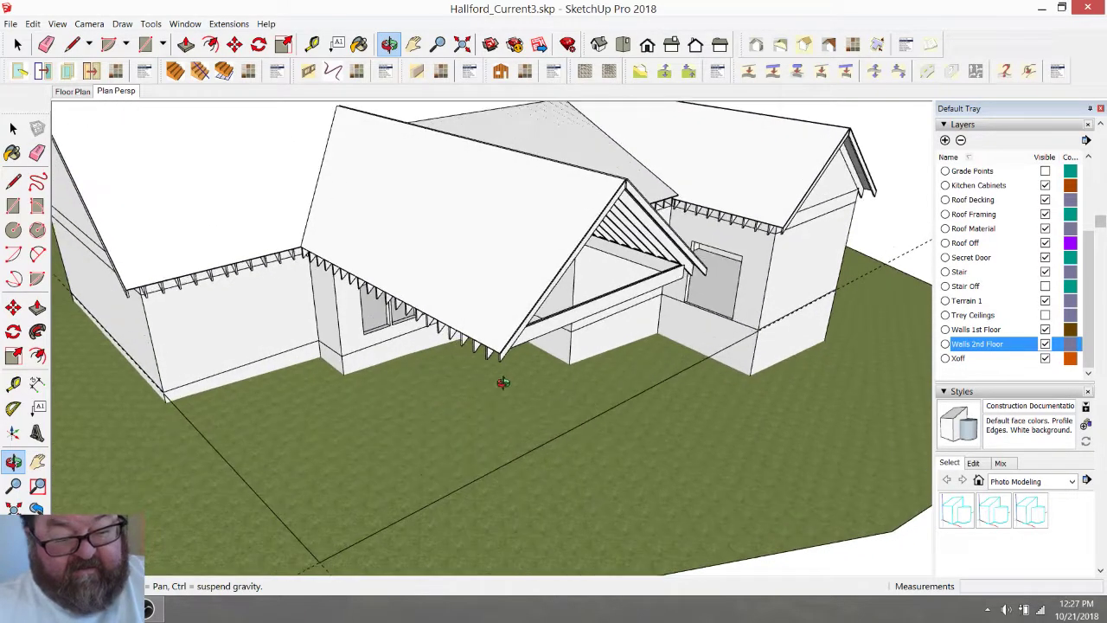
# Place a Tape Measure guide parallel to the edge below the wing's wall opening, through the corner point where the existing guide ends
pyautogui.scroll(8, 794, 336)
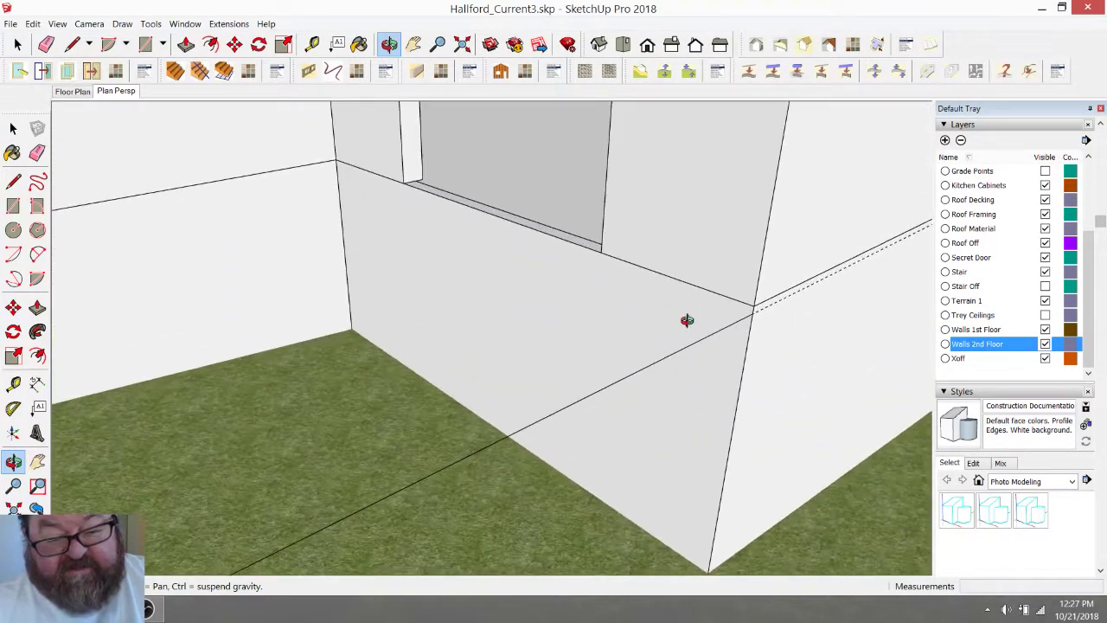
pyautogui.scroll(-2, 738, 316)
pyautogui.scroll(2, 691, 312)
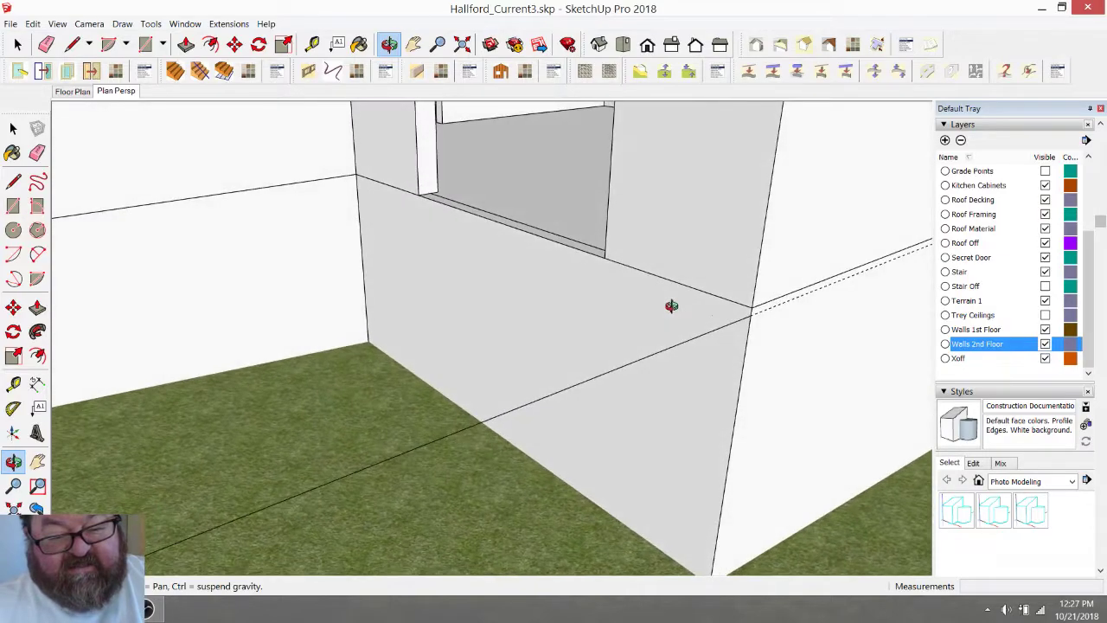
pyautogui.click(312, 42)
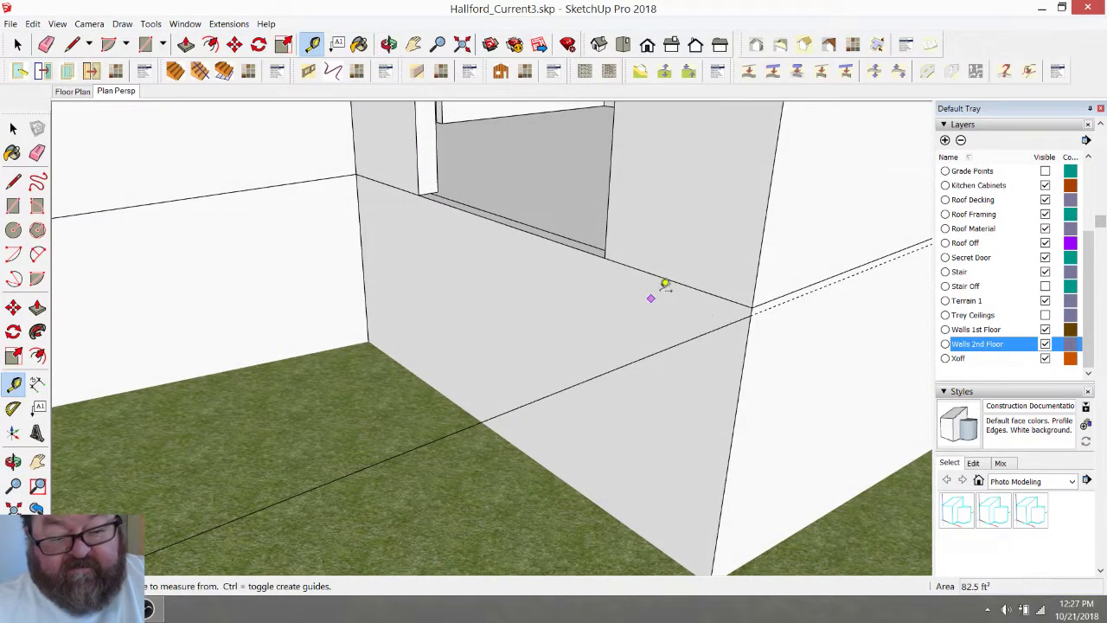
pyautogui.click(686, 284)
pyautogui.click(754, 310)
pyautogui.scroll(3, 757, 316)
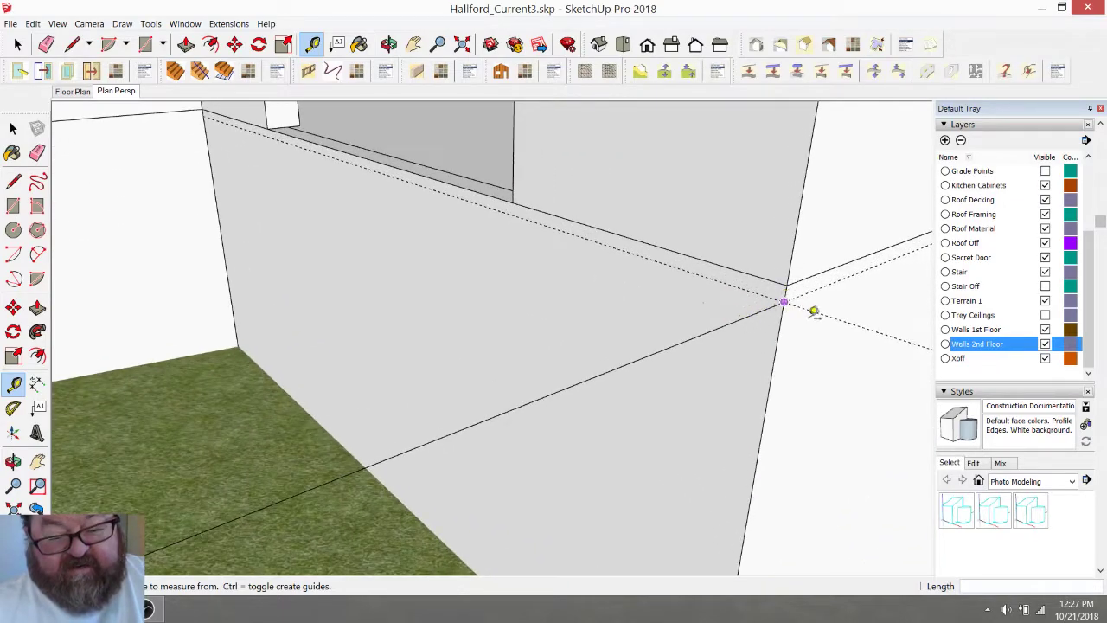
# Draw a line along the guide below the wing's wall opening, from the wing's outer corner to the inside corner
pyautogui.scroll(-2, 806, 304)
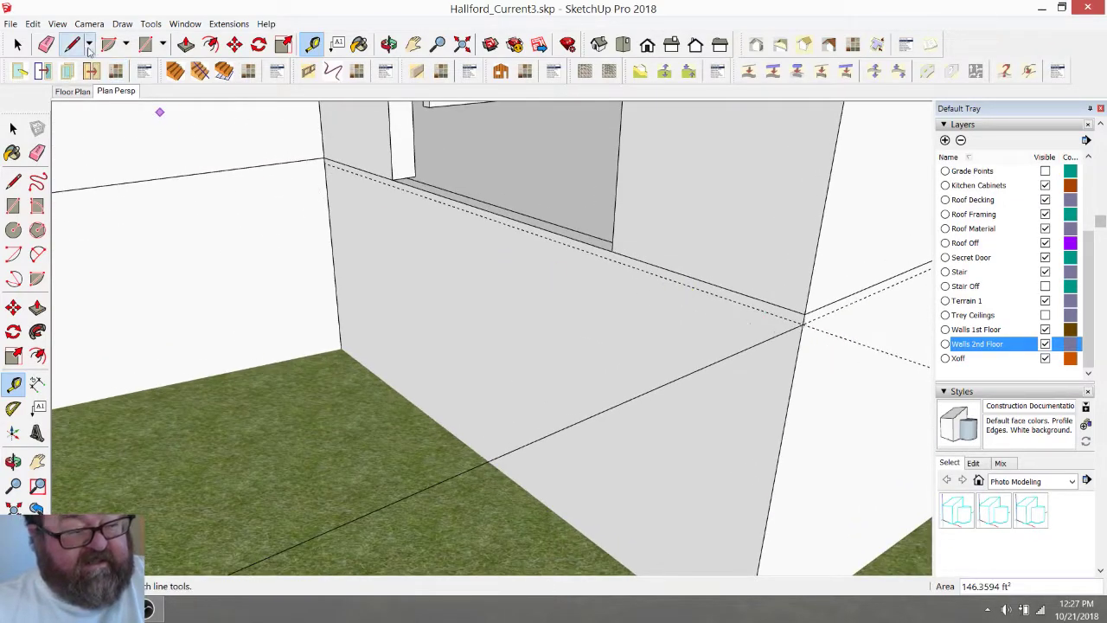
pyautogui.click(73, 45)
pyautogui.click(803, 322)
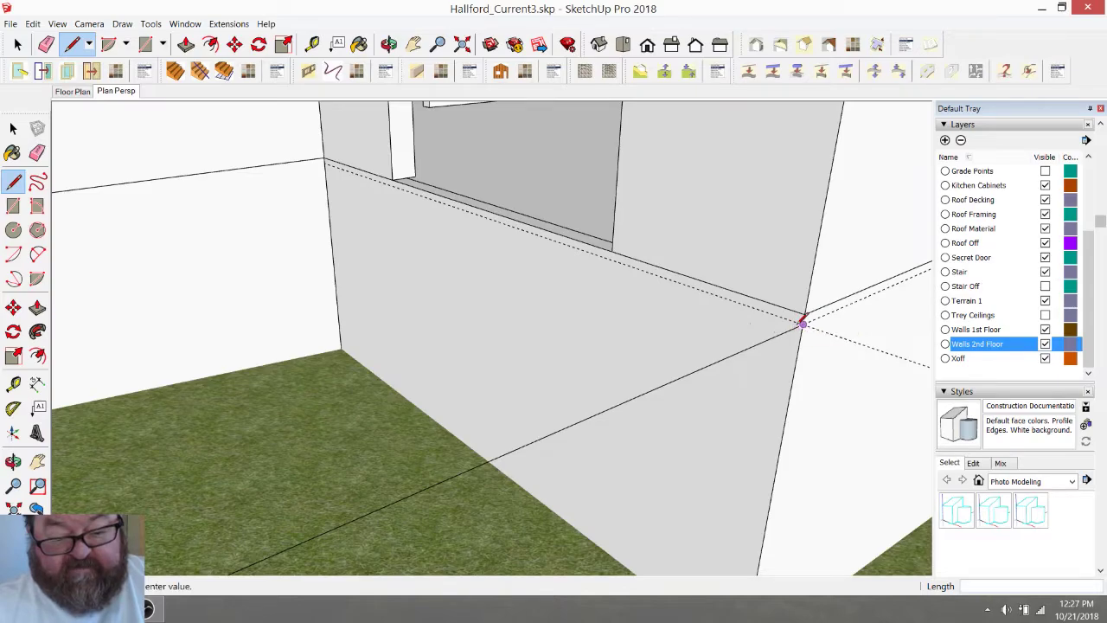
pyautogui.scroll(3, 320, 199)
pyautogui.click(345, 145)
pyautogui.scroll(-2, 497, 242)
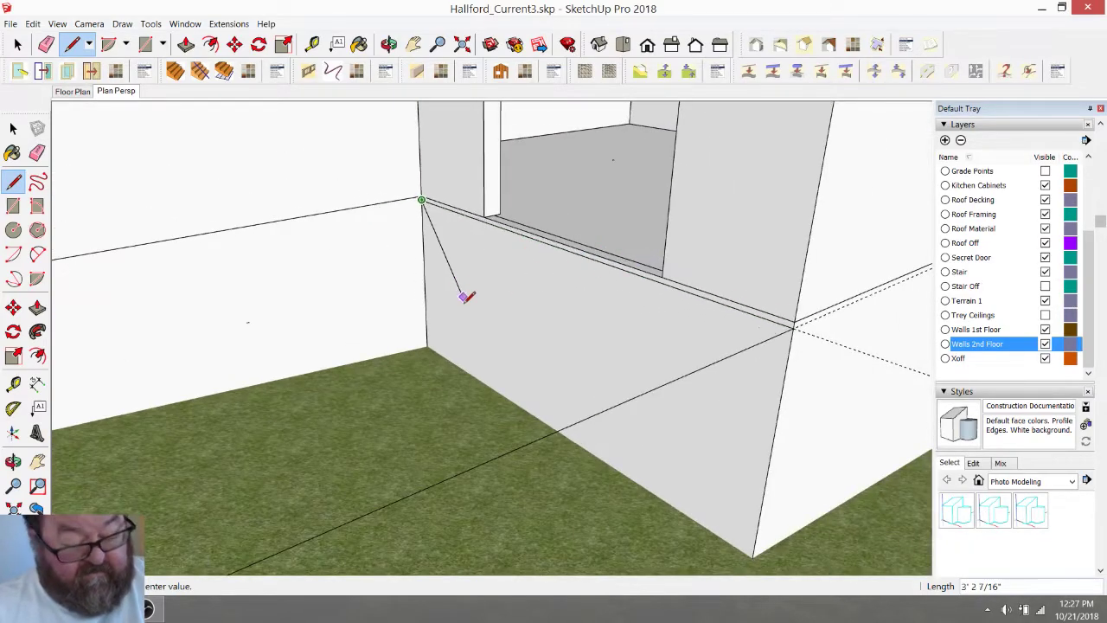
pyautogui.press('Escape')
pyautogui.scroll(-2, 657, 317)
pyautogui.scroll(-2, 701, 305)
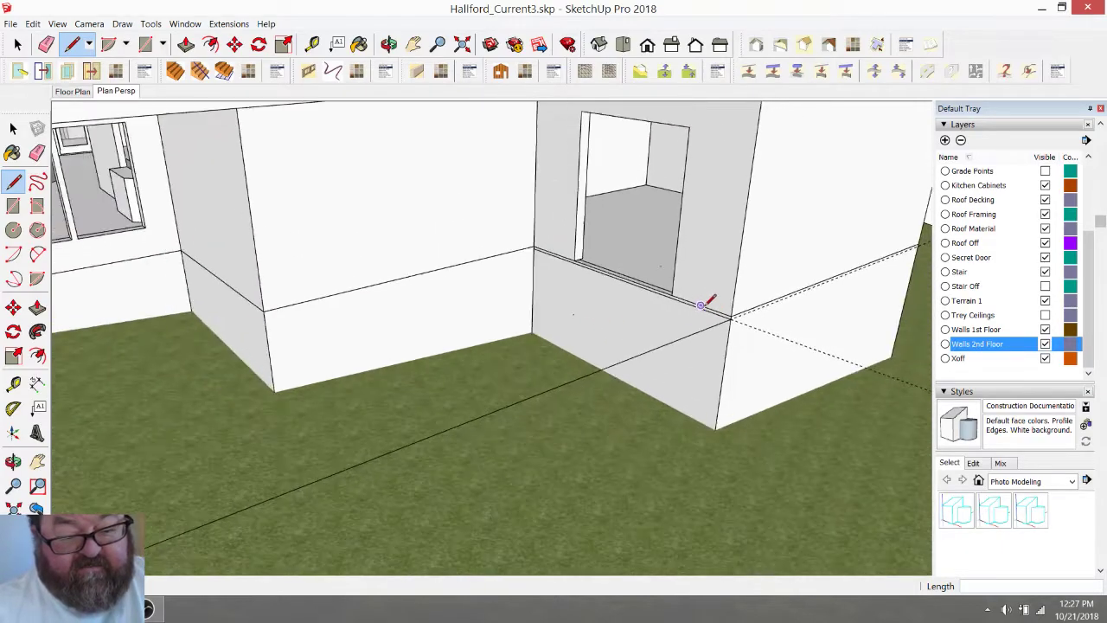
pyautogui.scroll(-2, 760, 327)
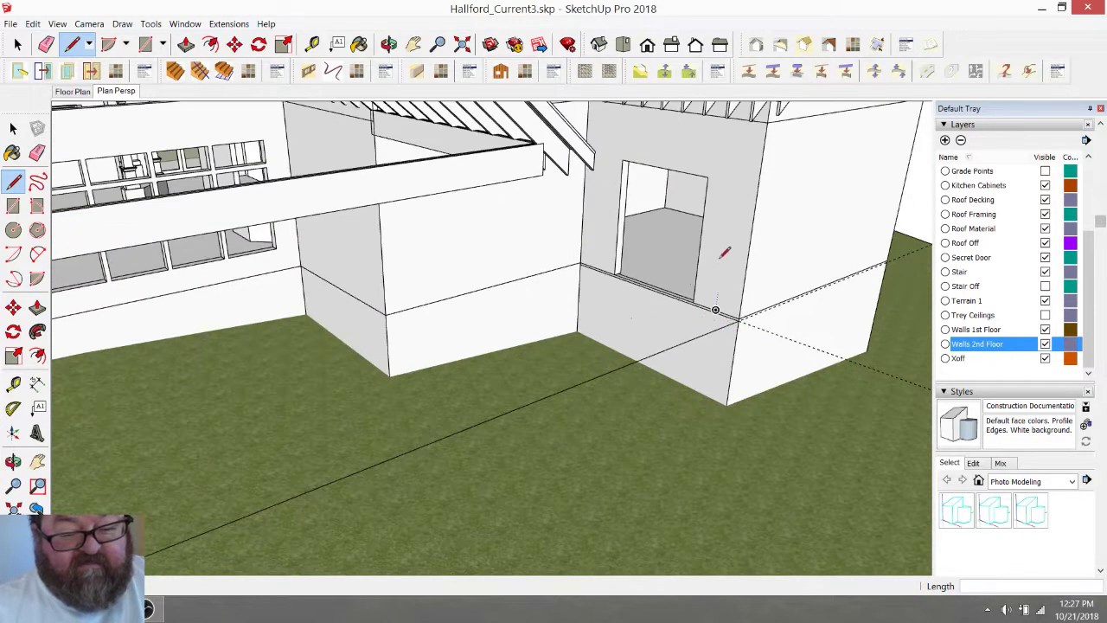
# Place a guide parallel to the long patio line, through the endpoint of the new wall line at the inside corner
pyautogui.scroll(3, 402, 318)
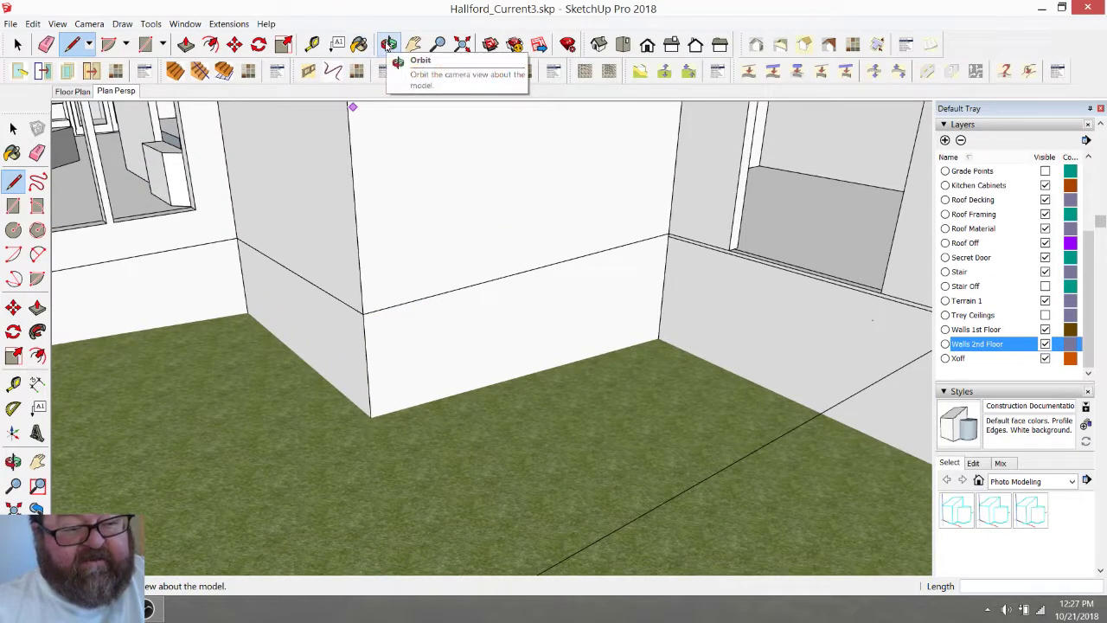
pyautogui.click(313, 44)
pyautogui.scroll(-1, 412, 205)
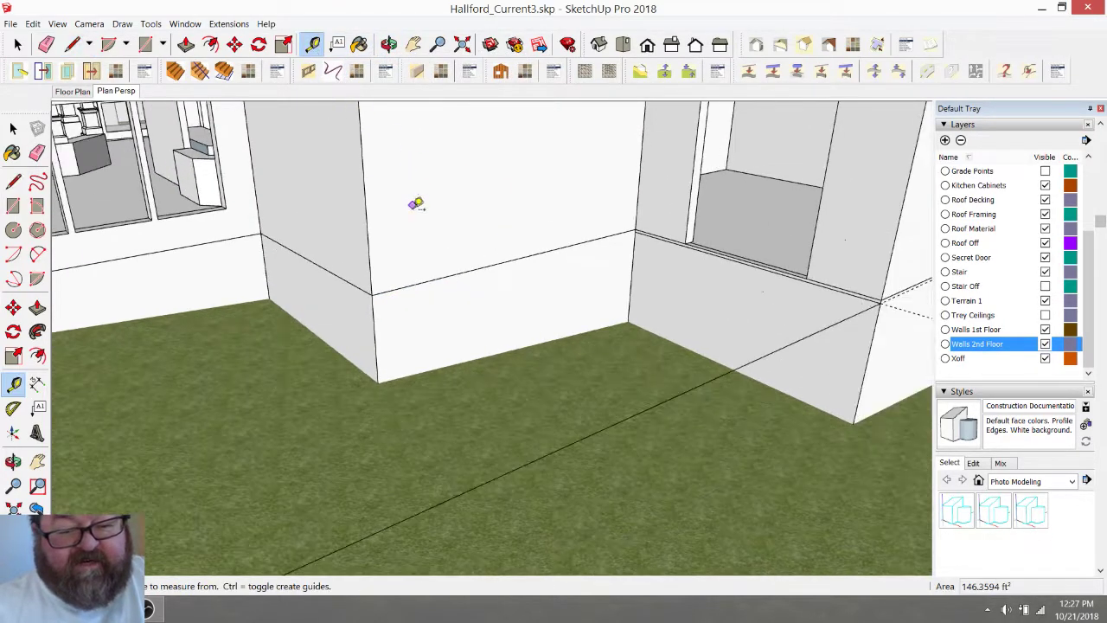
pyautogui.click(814, 324)
pyautogui.scroll(5, 632, 232)
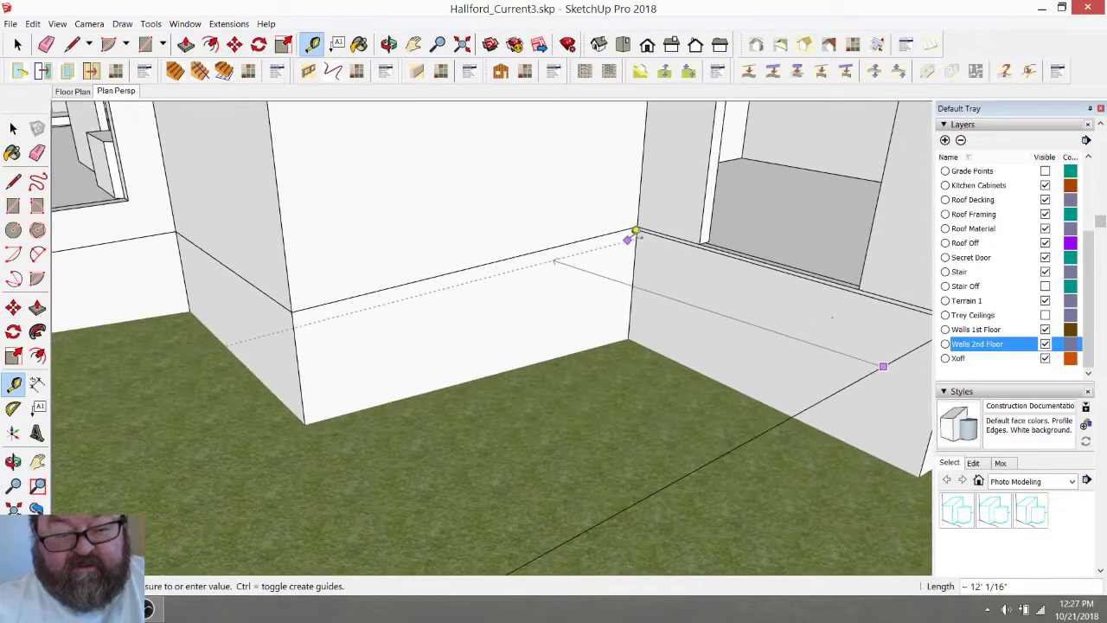
pyautogui.click(640, 225)
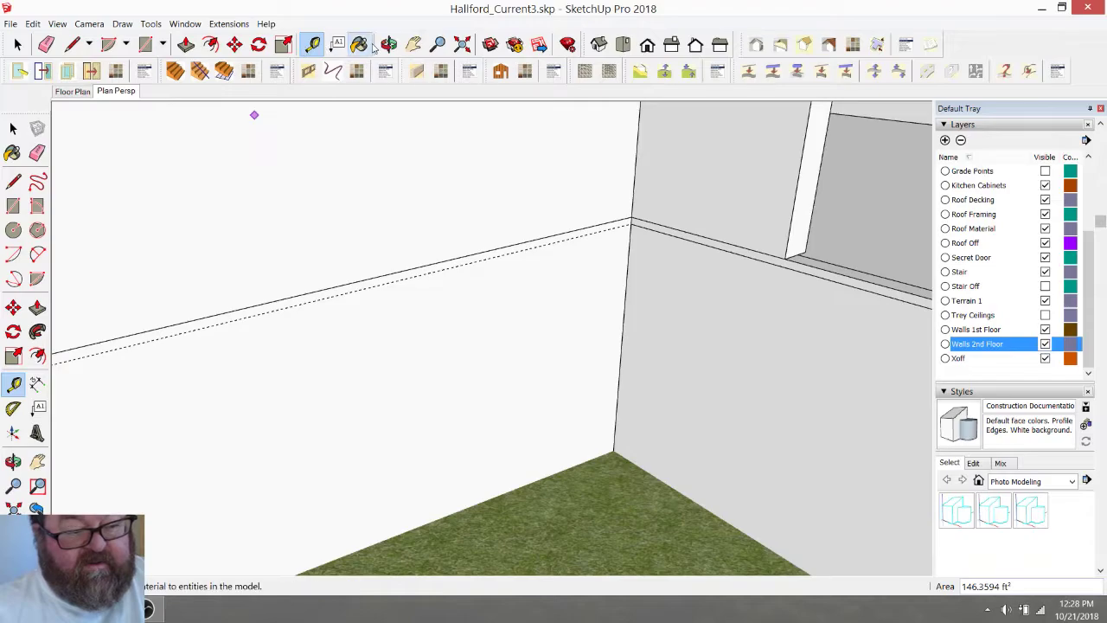
# Place a vertical guide on the wing wall, offset 24 inches from the inside corner's vertical edge
pyautogui.click(634, 187)
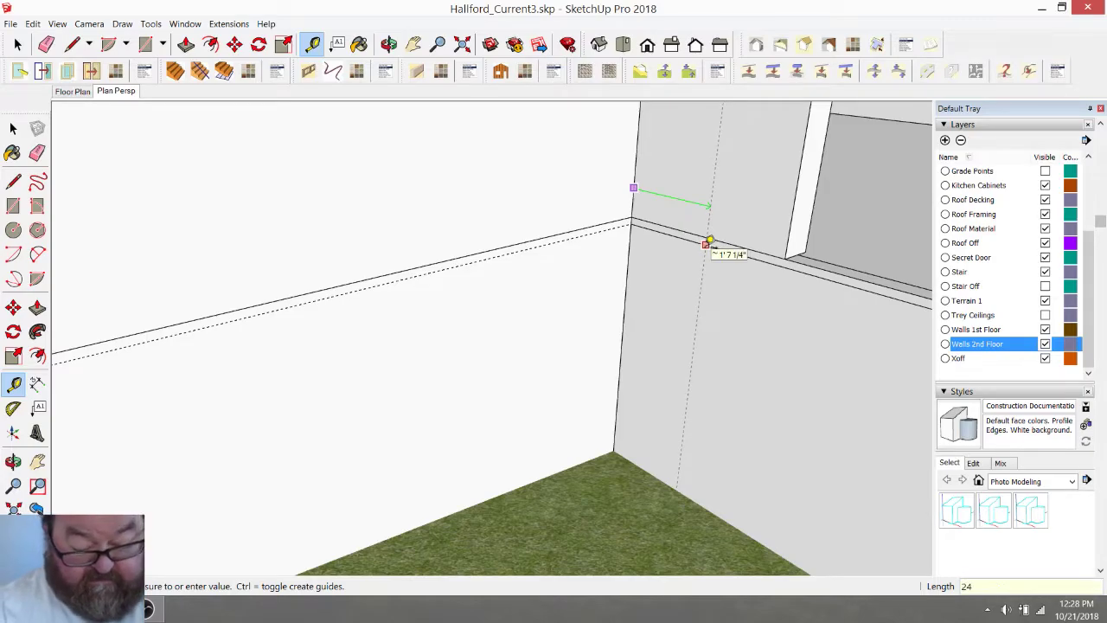
pyautogui.write('24')
pyautogui.press('Return')
pyautogui.scroll(-5, 660, 232)
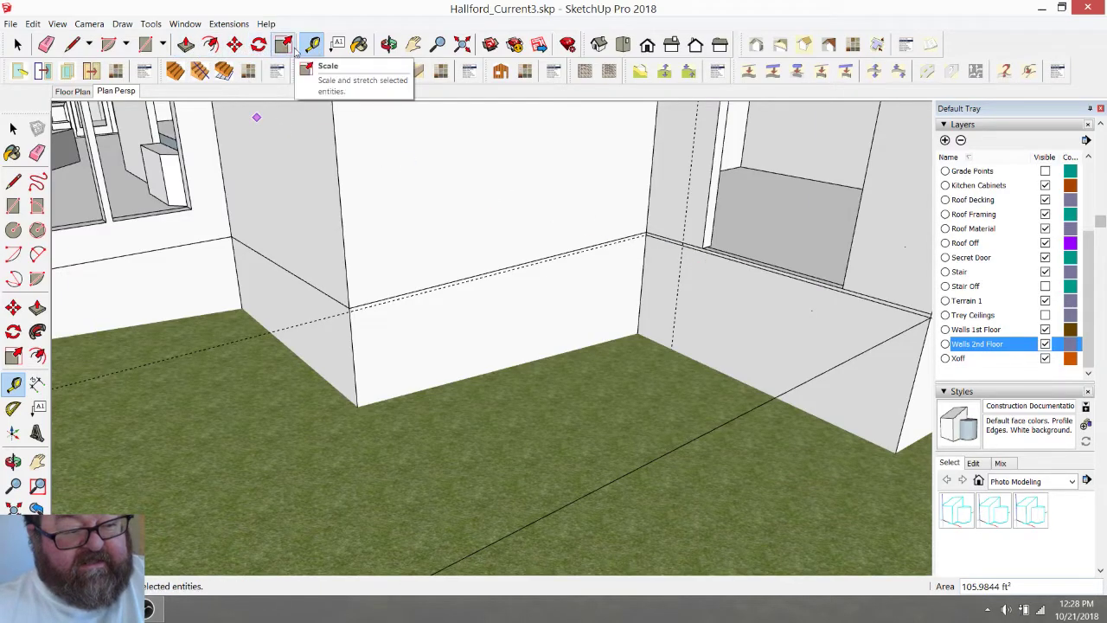
# Place a guide parallel to the long patio line through the point where the 24-inch guide crosses the line below the opening
pyautogui.click(881, 335)
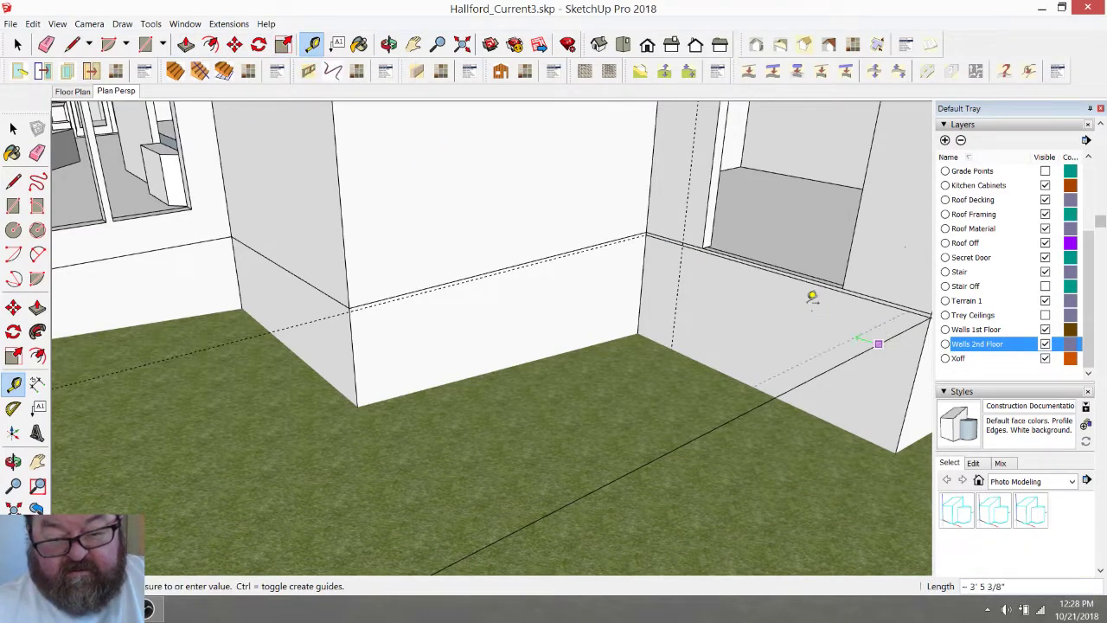
pyautogui.scroll(4, 692, 238)
pyautogui.click(666, 231)
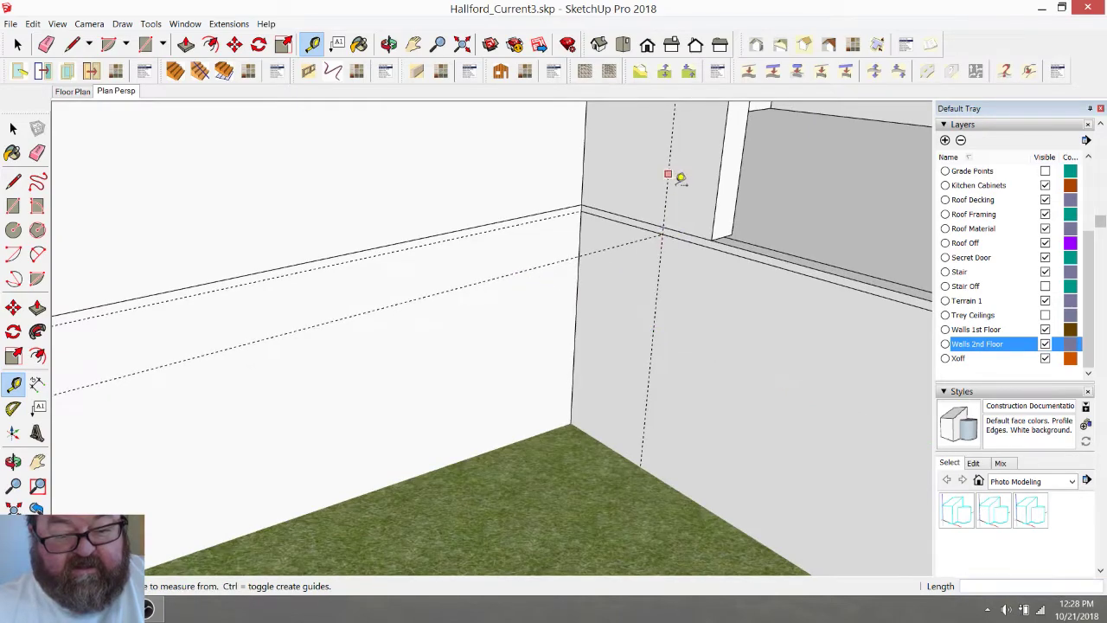
pyautogui.scroll(-3, 672, 173)
pyautogui.scroll(-2, 756, 289)
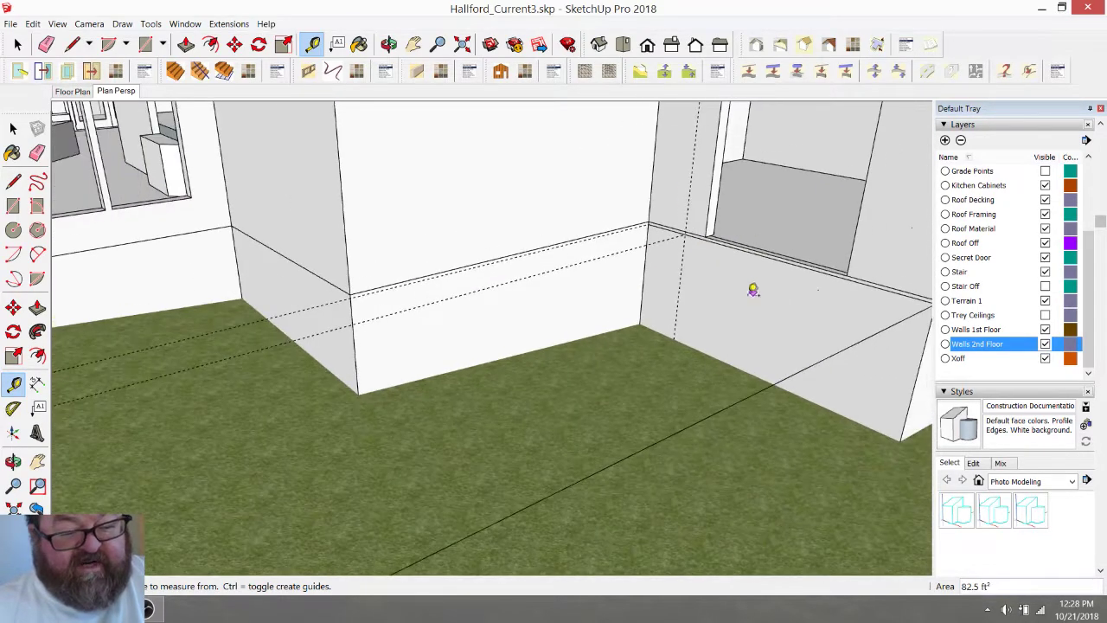
# Draw a line from the guide intersection on the projecting wall's outer corner square across to the long patio line
pyautogui.scroll(3, 346, 307)
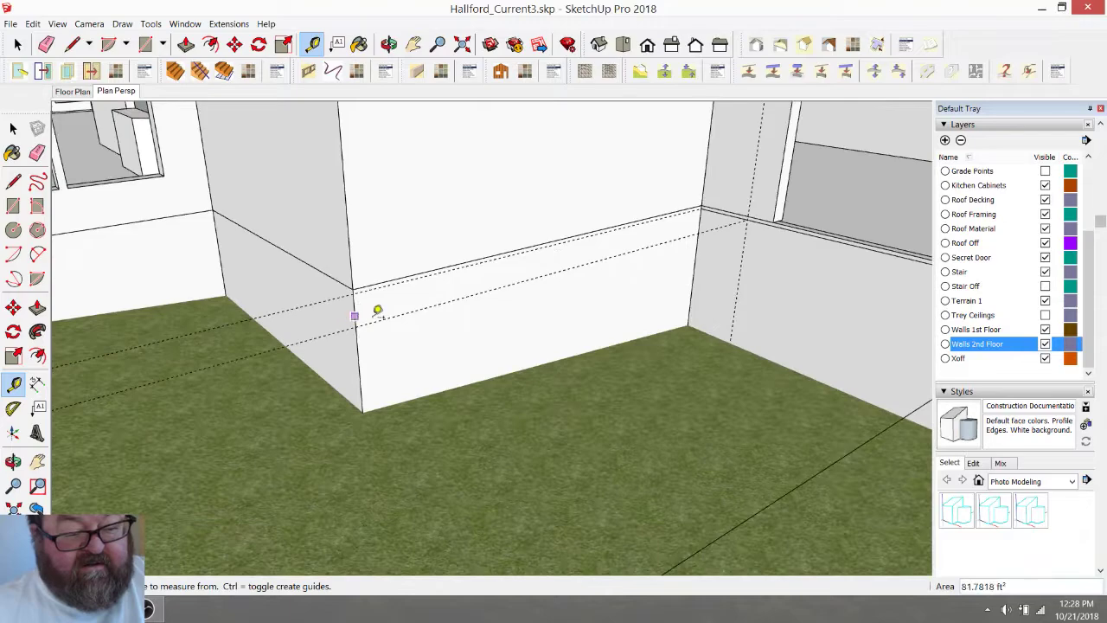
pyautogui.click(72, 44)
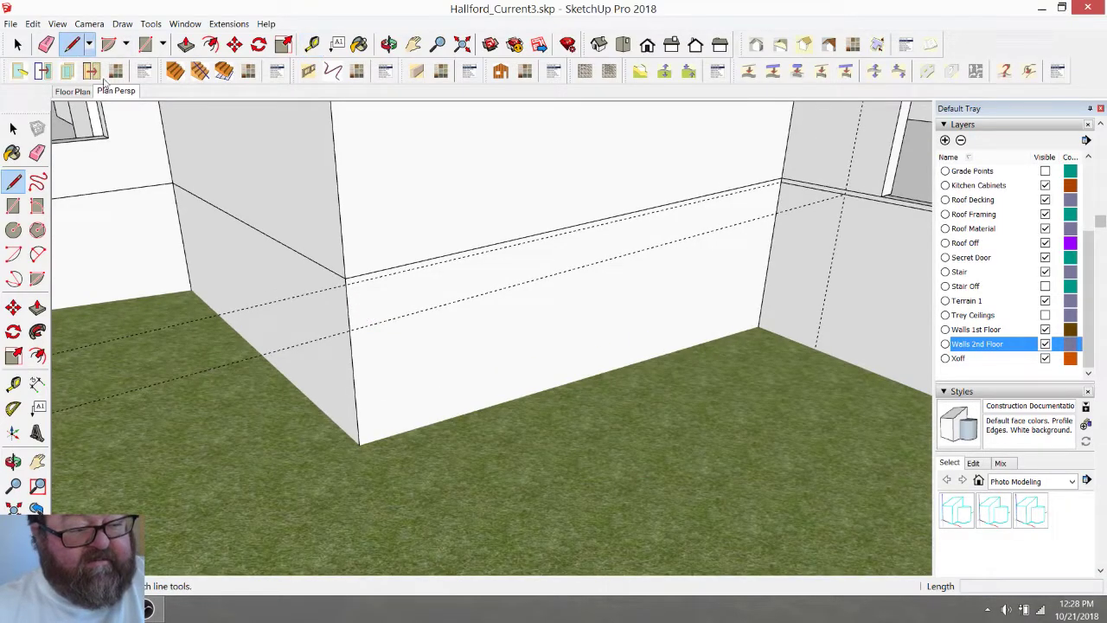
pyautogui.click(346, 282)
pyautogui.scroll(-4, 359, 268)
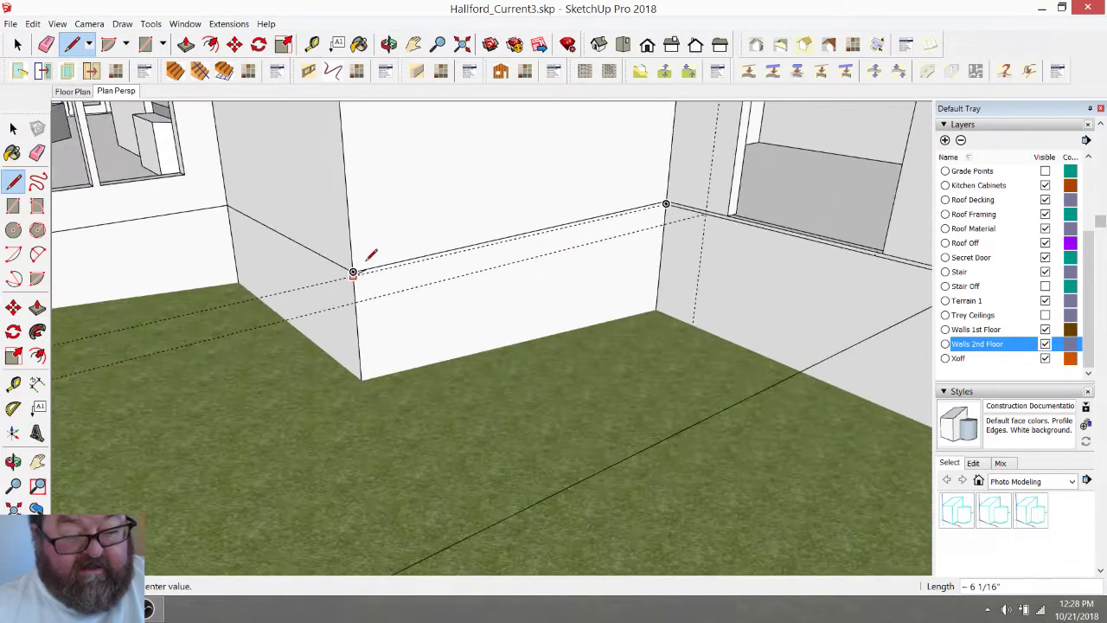
pyautogui.click(536, 364)
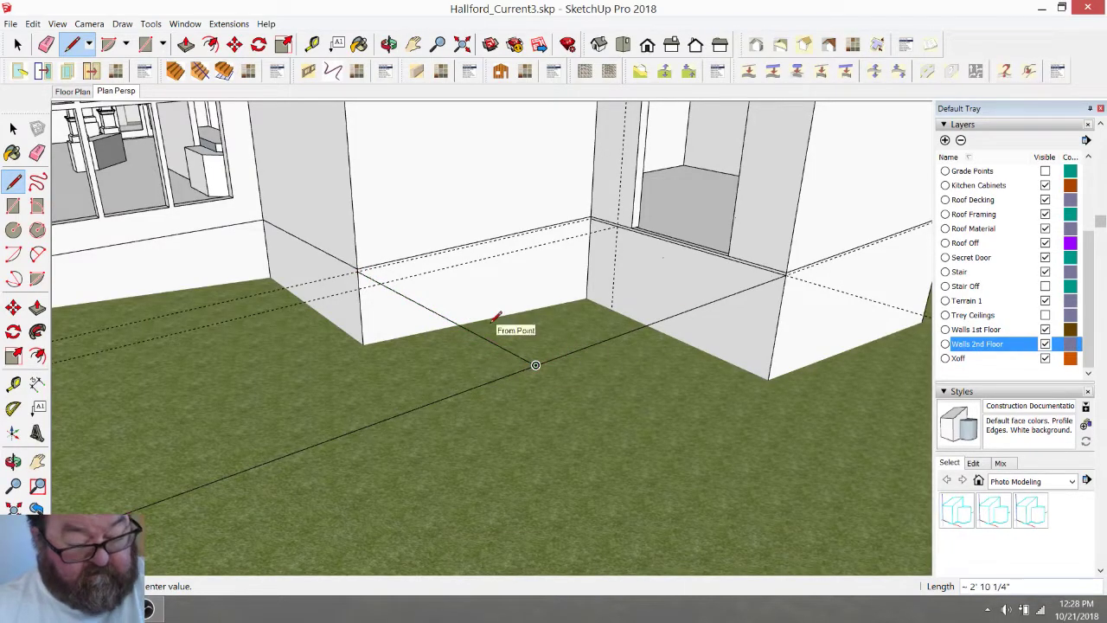
# Draw a 14' 6" line along the lower guide from the new cross line to the 24-inch guide on the wing wall
pyautogui.scroll(2, 494, 319)
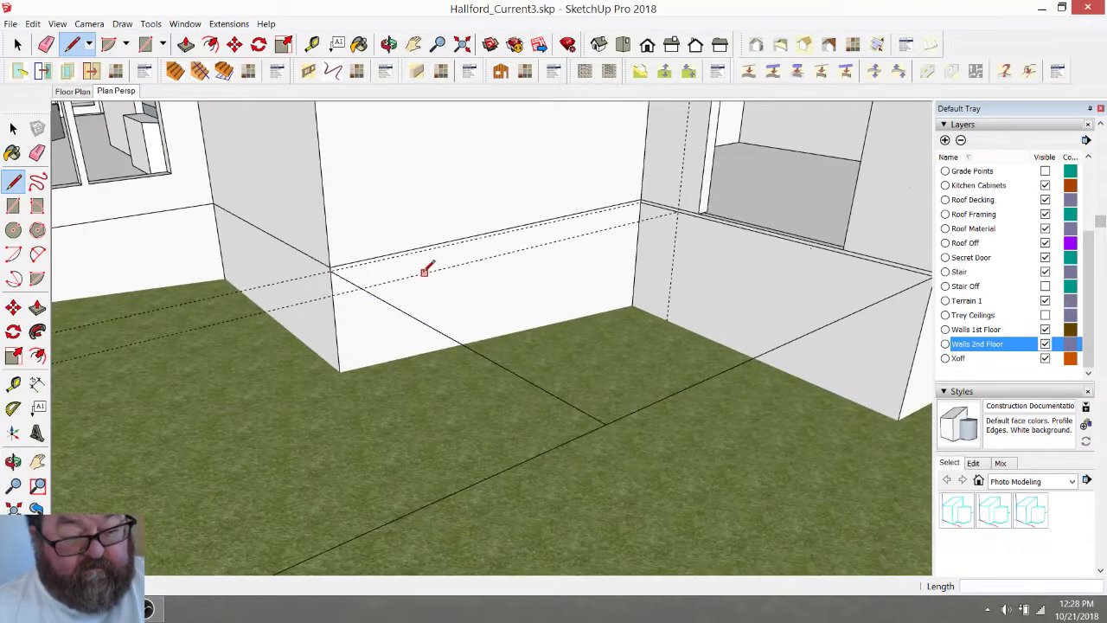
pyautogui.click(361, 288)
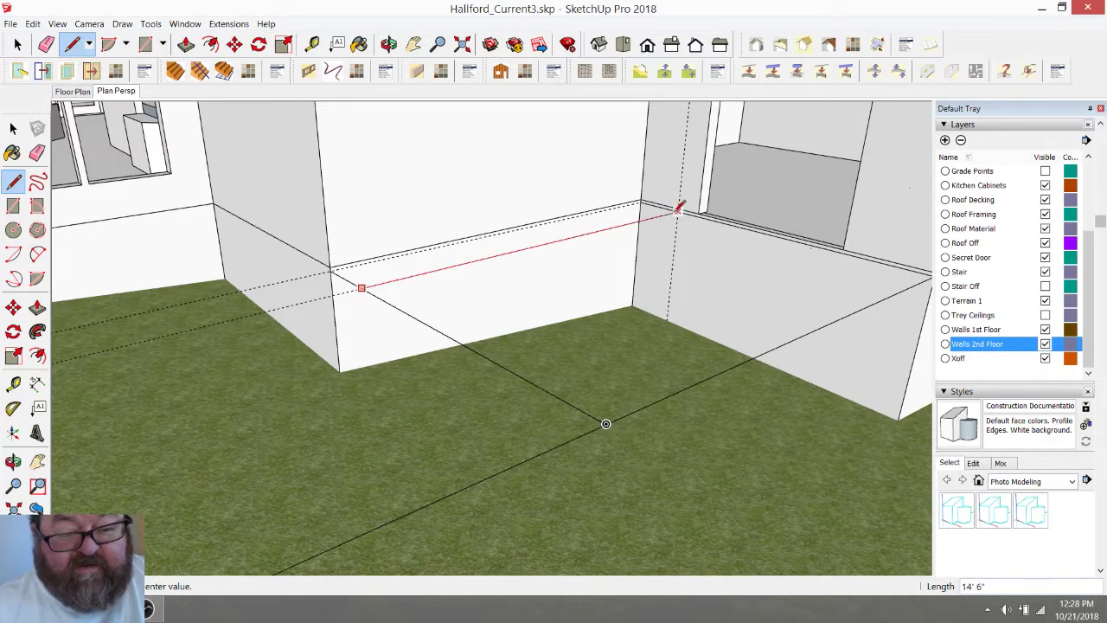
pyautogui.scroll(-1, 494, 277)
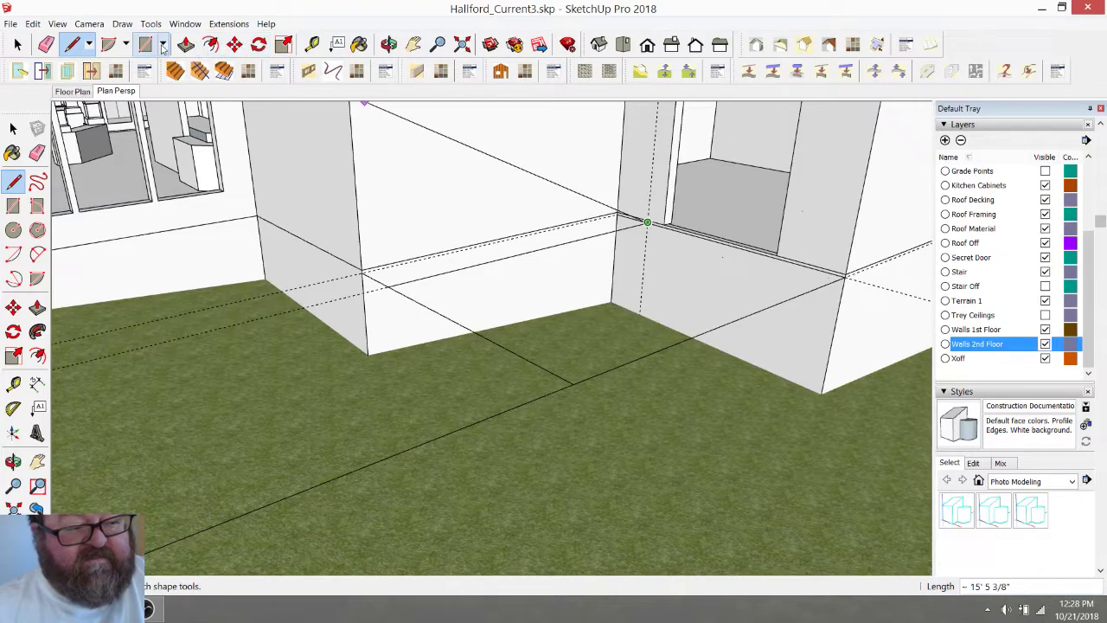
# Draw a 14' 6" by 10' rectangle from the 24-inch guide point on the wing wall to the outer patio line intersection
pyautogui.click(146, 45)
pyautogui.scroll(2, 619, 222)
pyautogui.scroll(2, 639, 226)
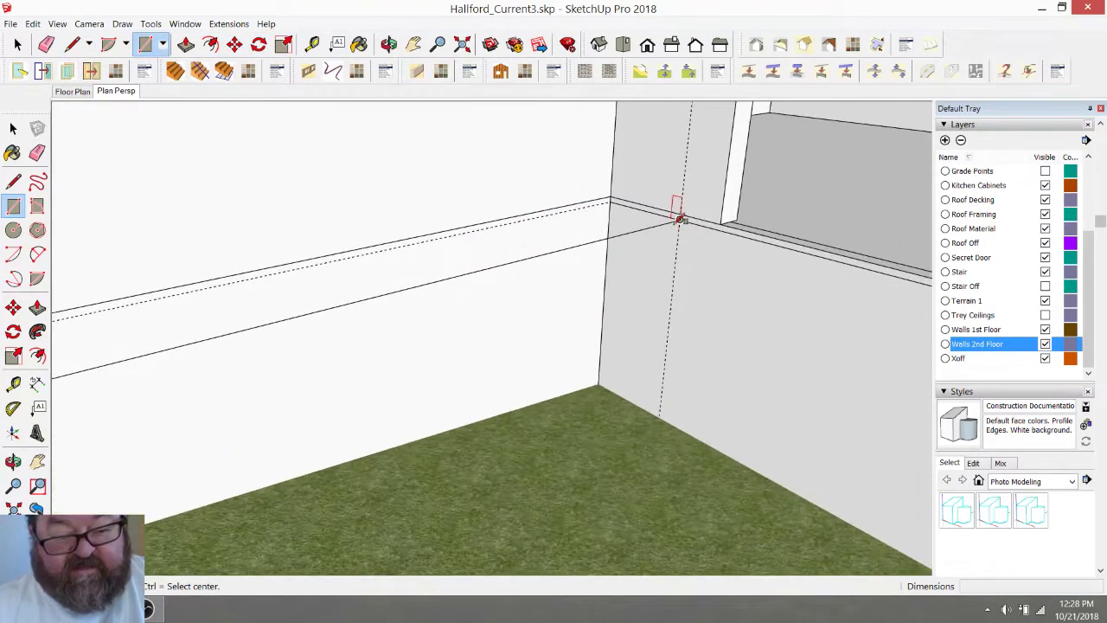
pyautogui.click(678, 212)
pyautogui.scroll(-1, 681, 222)
pyautogui.scroll(-2, 571, 420)
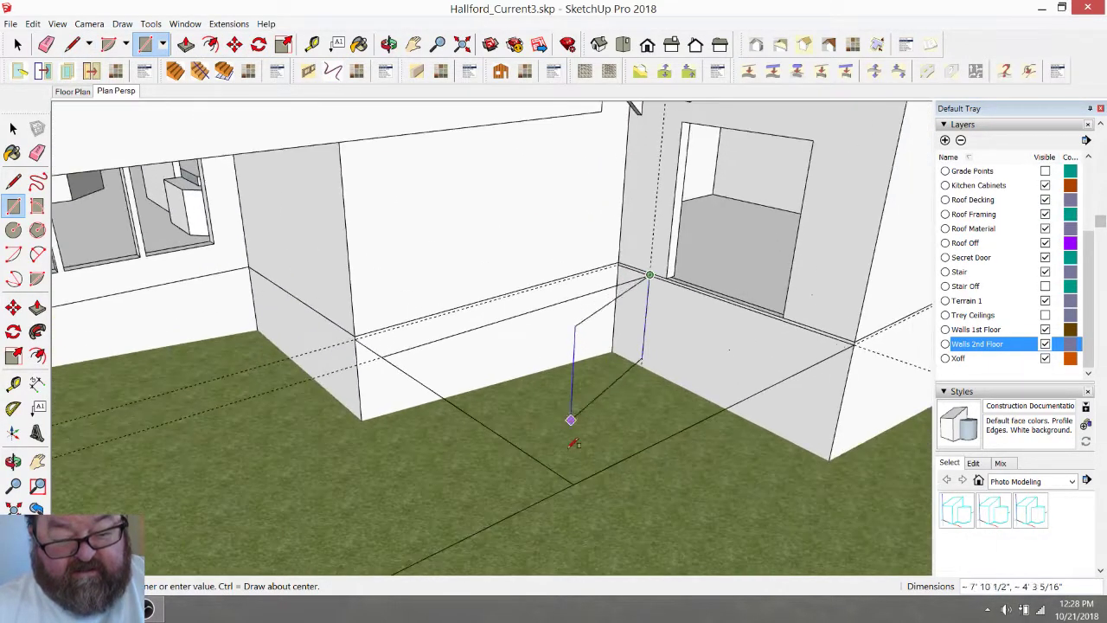
pyautogui.click(571, 482)
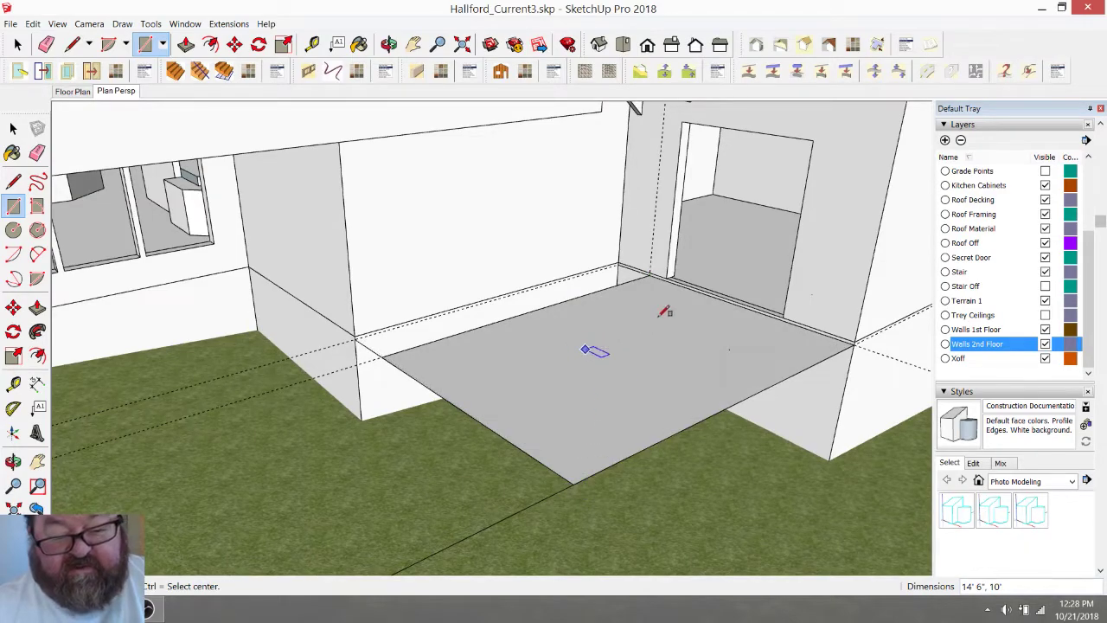
# Erase the guide along the projecting wall and the vertical 24-inch guide on the wing wall
pyautogui.scroll(5, 674, 285)
pyautogui.scroll(2, 636, 256)
pyautogui.press('e')
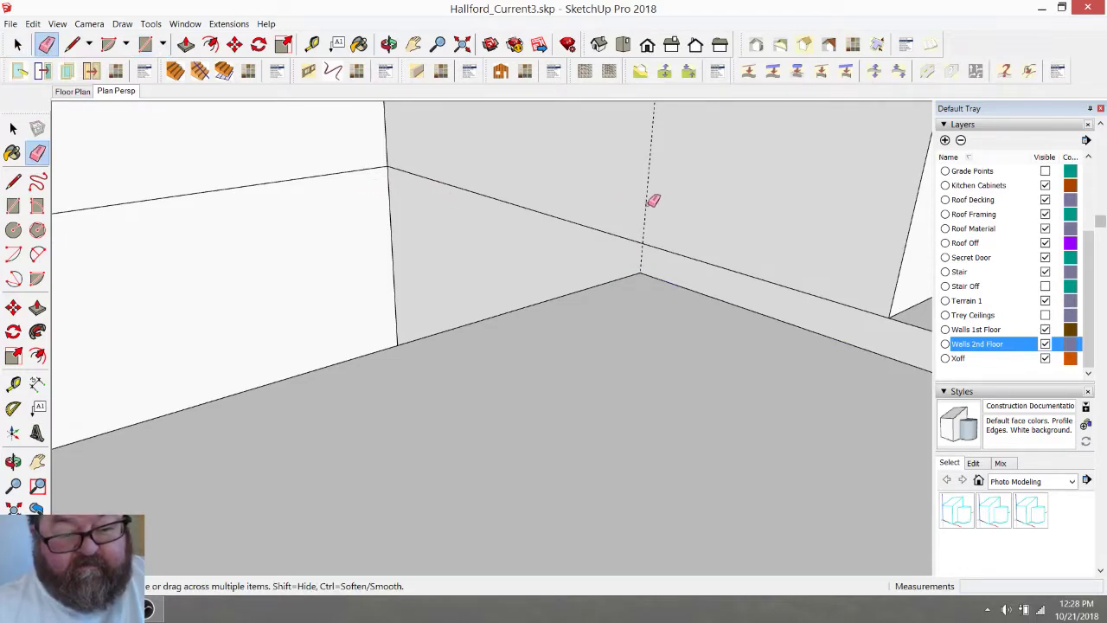
pyautogui.scroll(-6, 594, 189)
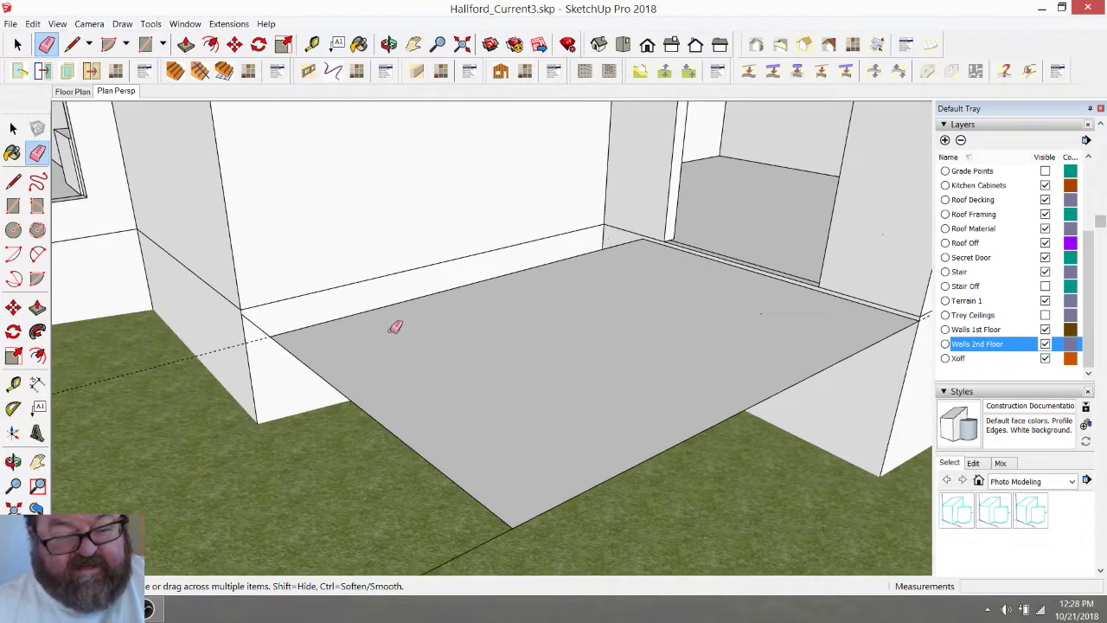
pyautogui.scroll(-2, 660, 306)
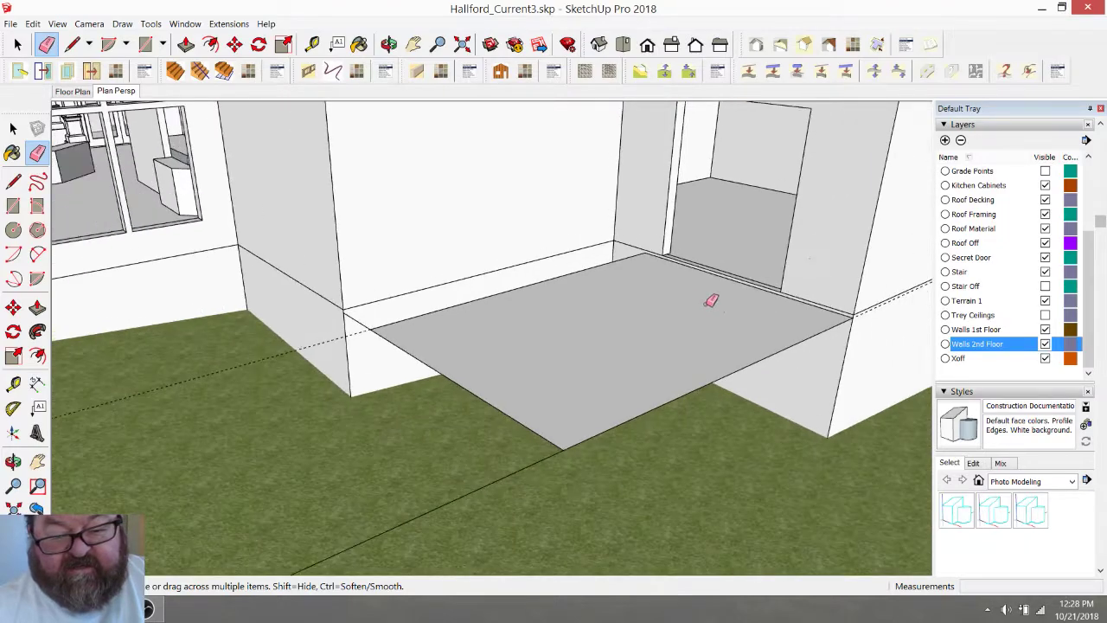
pyautogui.scroll(-3, 791, 296)
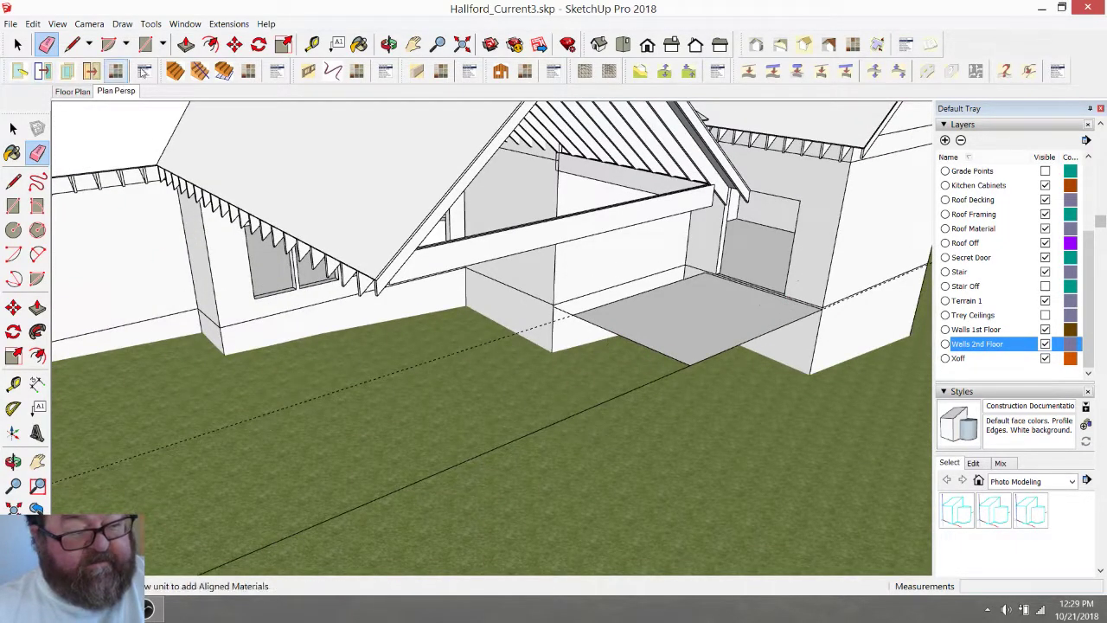
# Place a guide 1.5 inches below the horizontal wall line under the row of windows, at the window wall's outer corner
pyautogui.click(312, 44)
pyautogui.scroll(5, 232, 299)
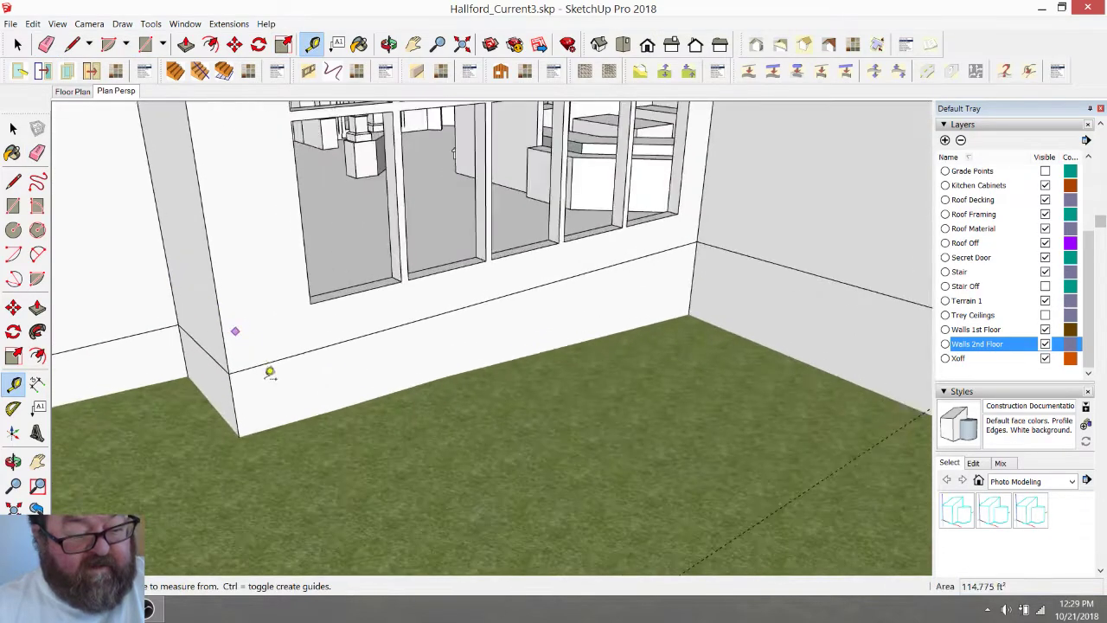
pyautogui.scroll(-5, 481, 282)
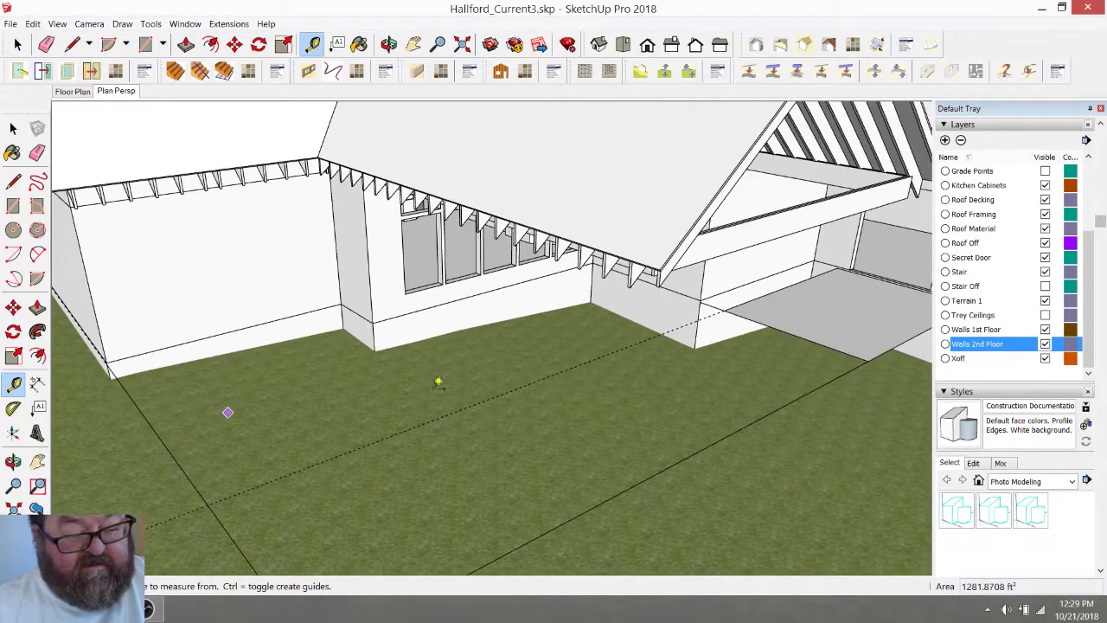
pyautogui.scroll(-3, 450, 298)
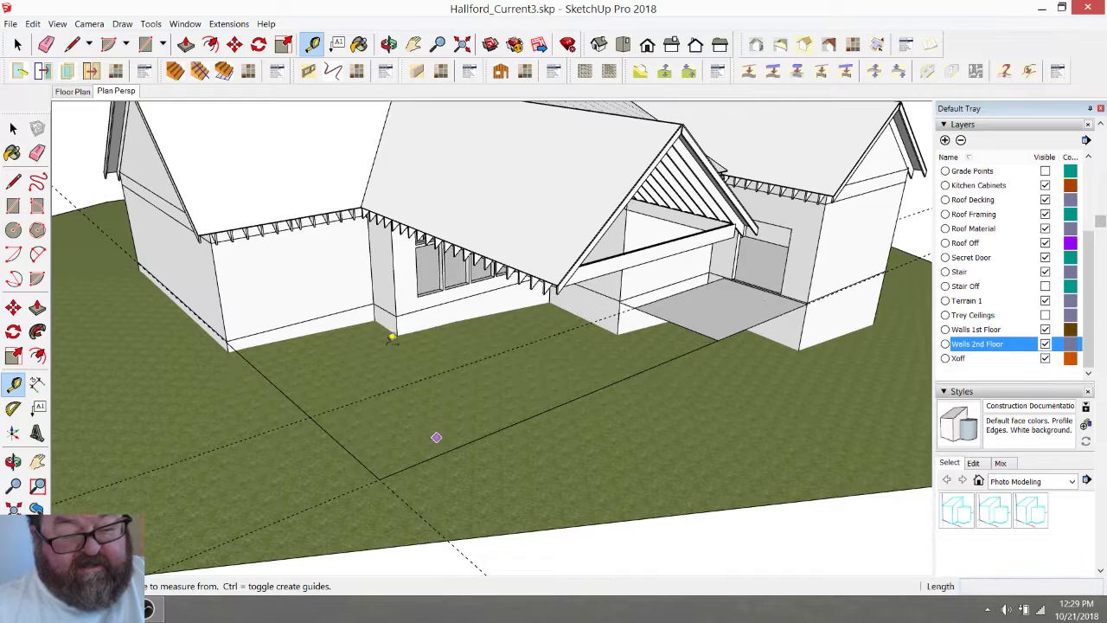
pyautogui.scroll(8, 392, 340)
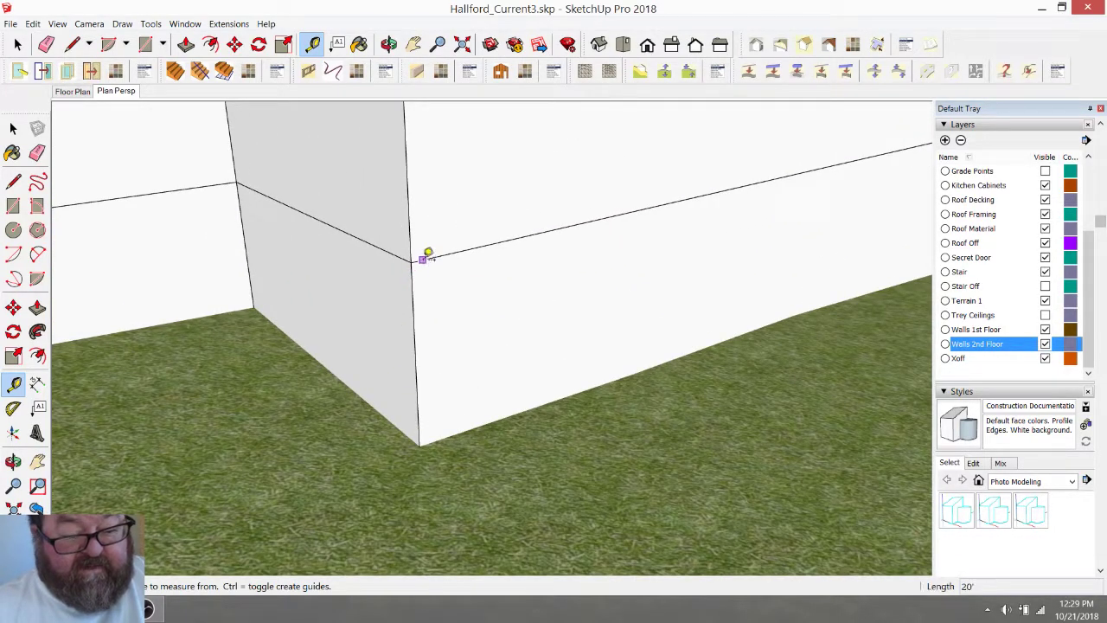
pyautogui.click(426, 256)
pyautogui.write('1.')
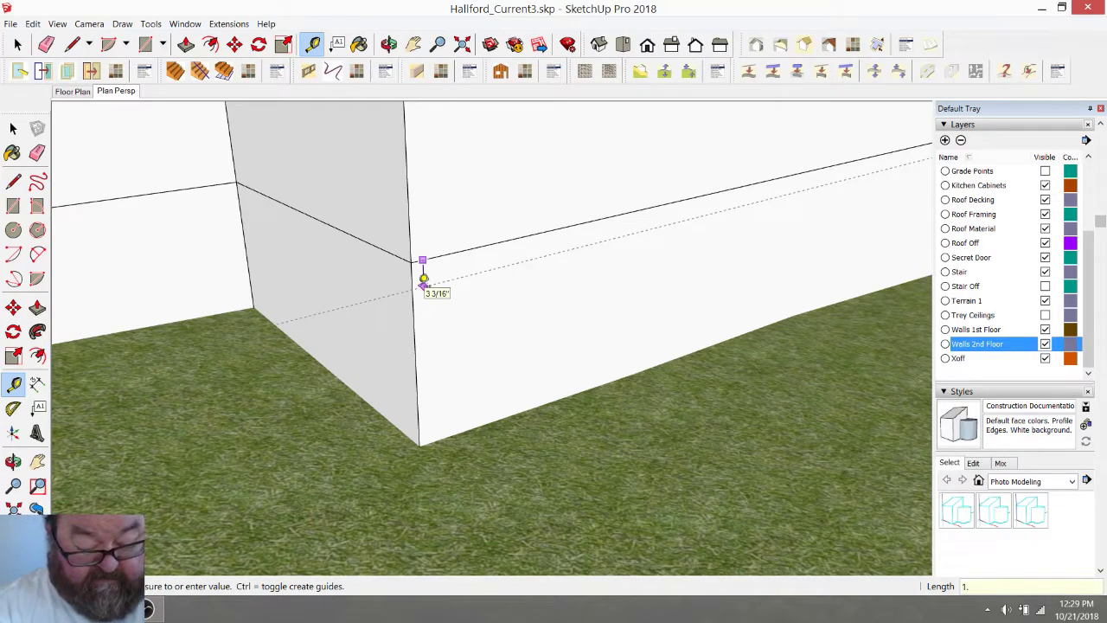
pyautogui.write('5')
pyautogui.press('Return')
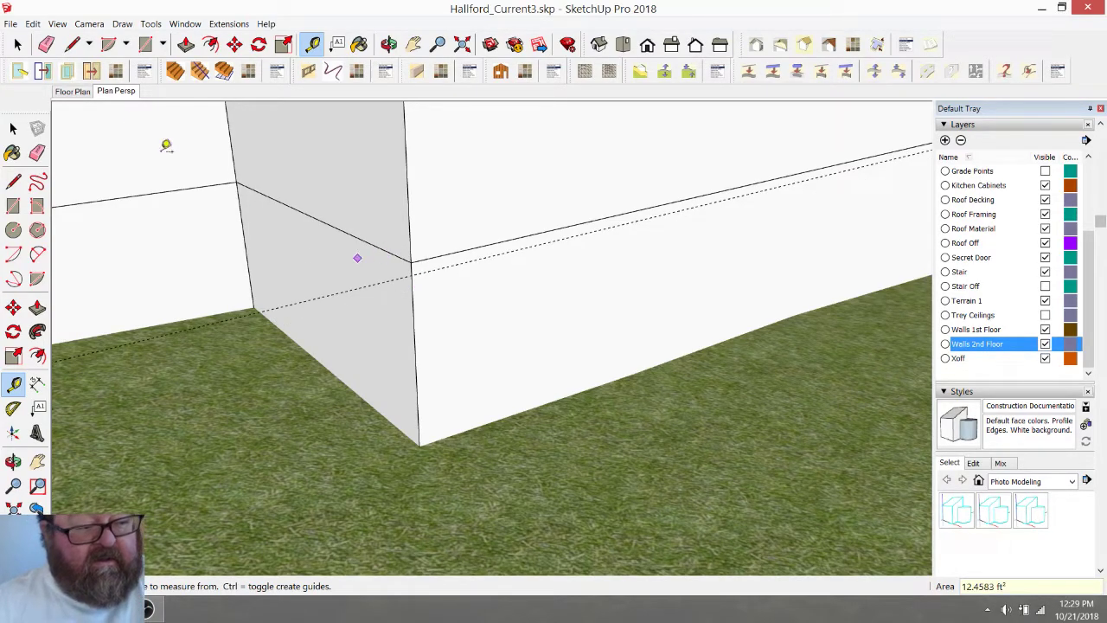
pyautogui.click(72, 44)
pyautogui.click(416, 271)
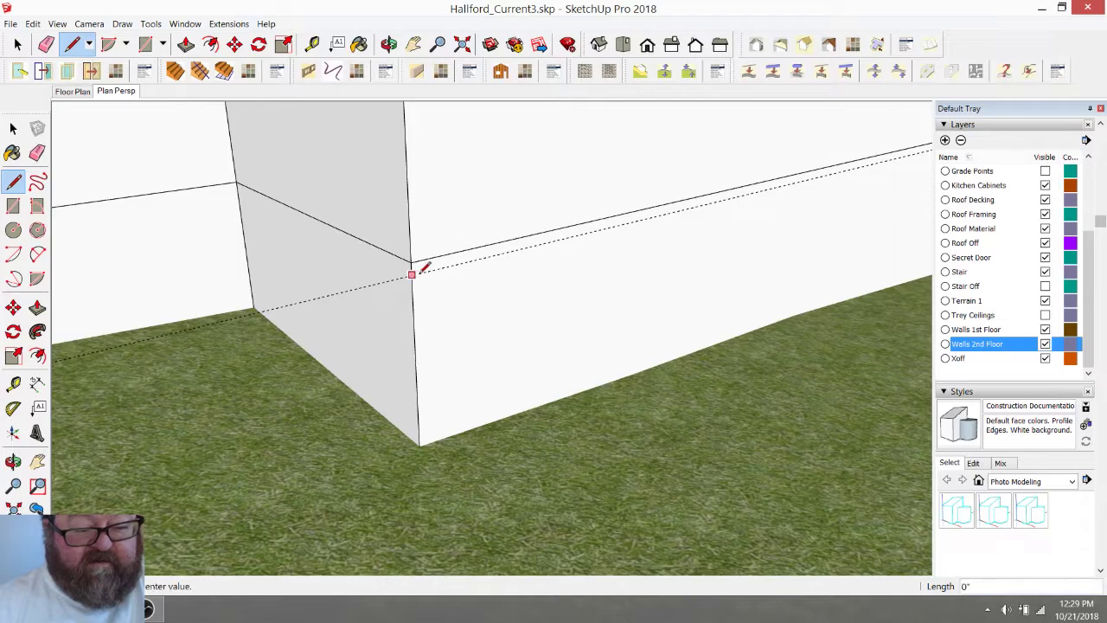
pyautogui.scroll(-6, 416, 272)
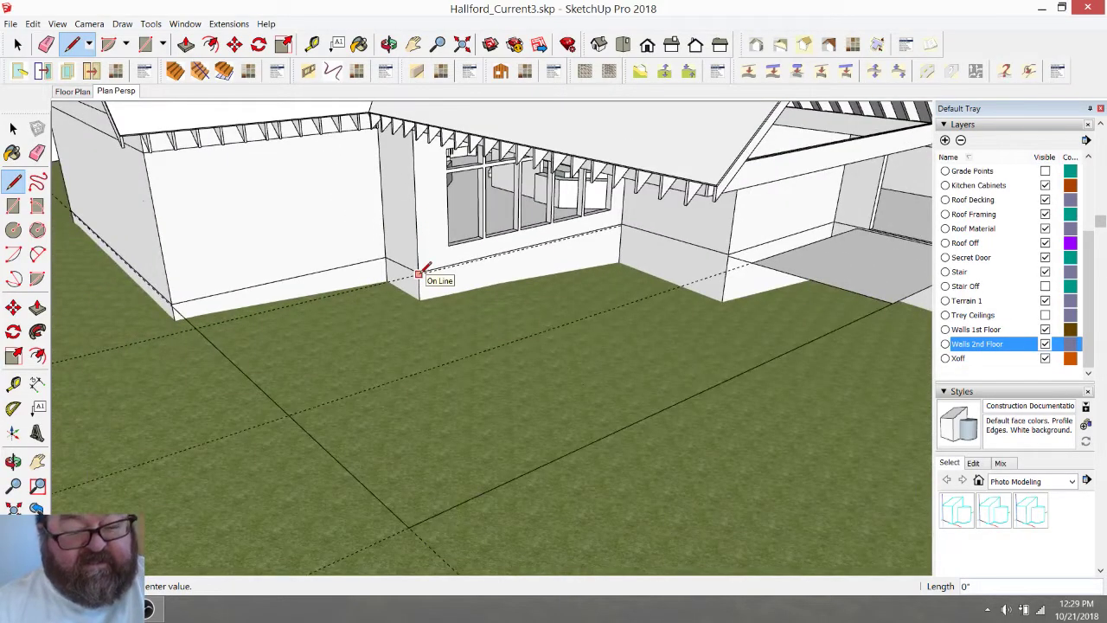
# Place a guide parallel to the patio's side line, passing through the guide point on the window wall's outer corner
pyautogui.press('t')
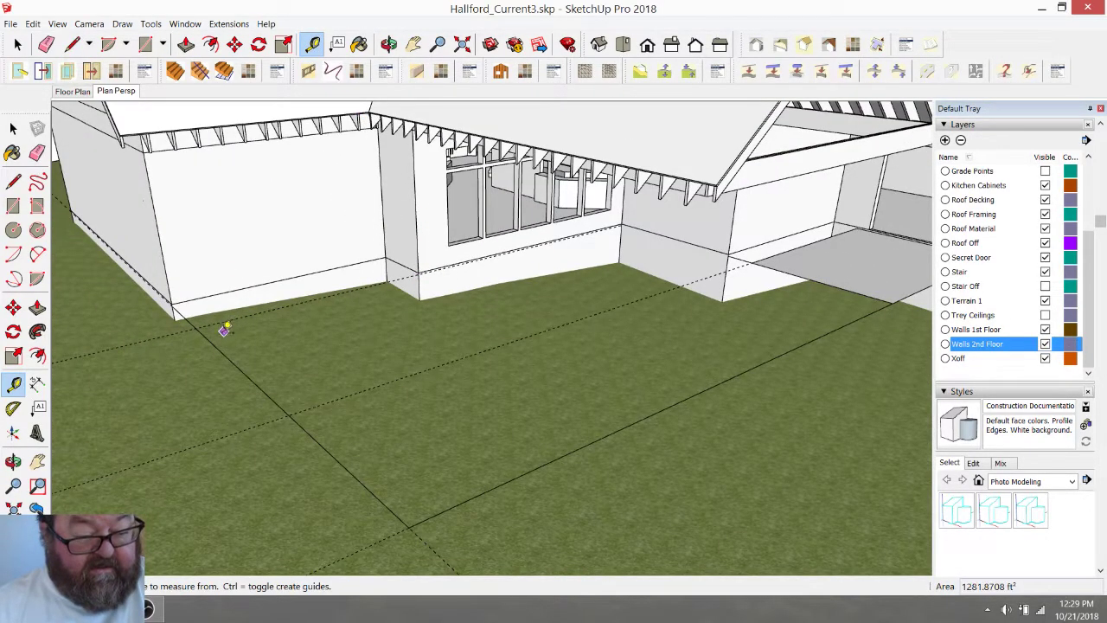
pyautogui.click(214, 340)
pyautogui.scroll(5, 363, 272)
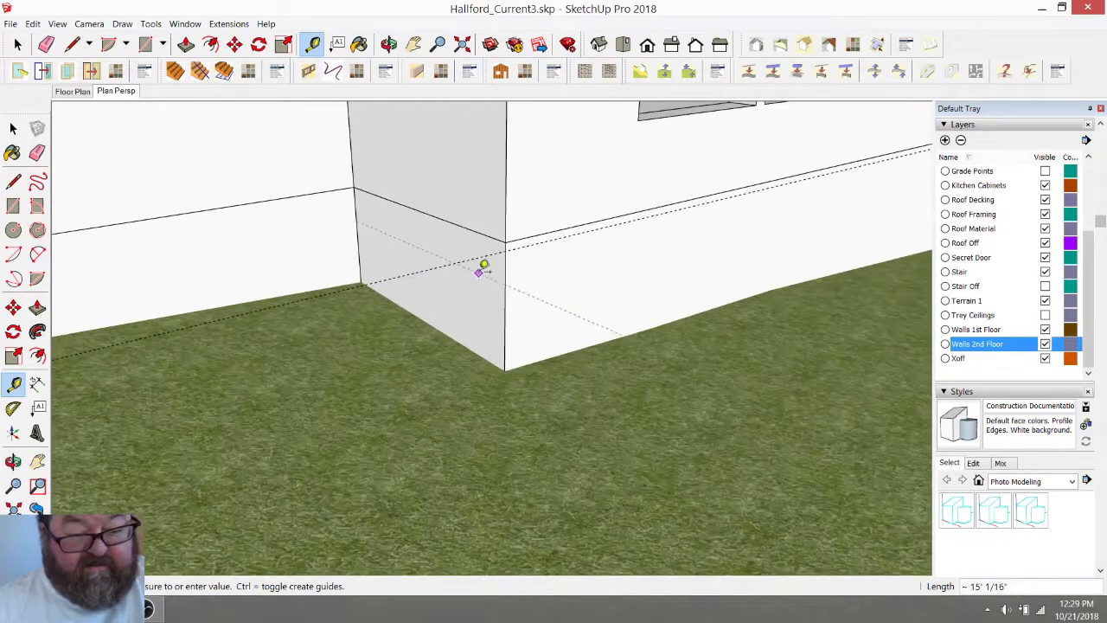
pyautogui.scroll(2, 483, 264)
pyautogui.click(518, 234)
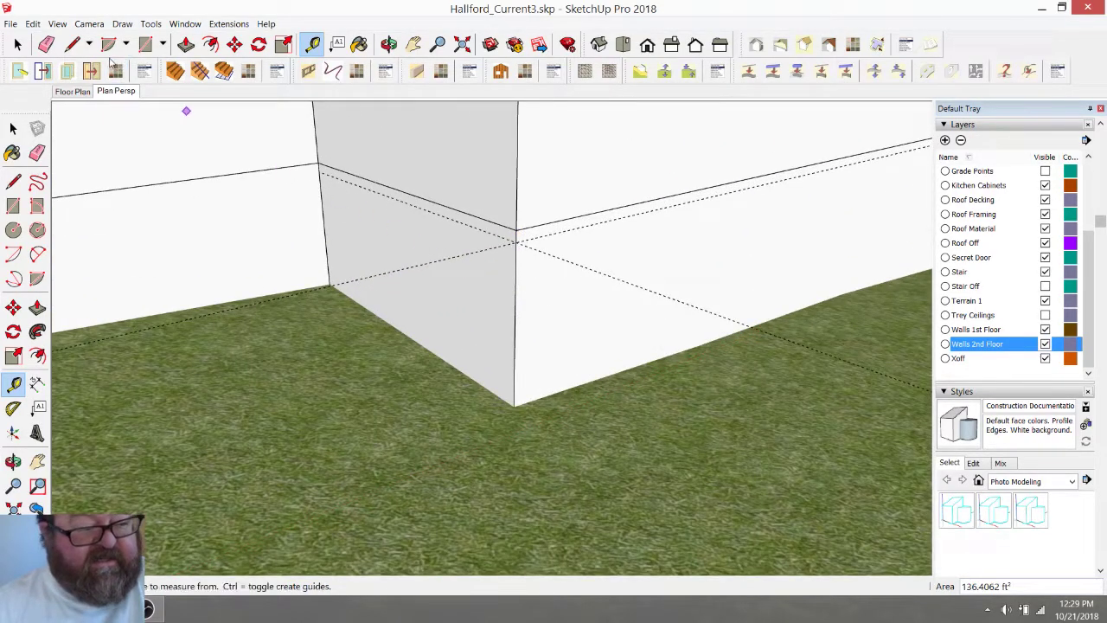
# Draw a line along the new guide from the window wall's outer corner to the outer patio line
pyautogui.click(72, 44)
pyautogui.click(509, 242)
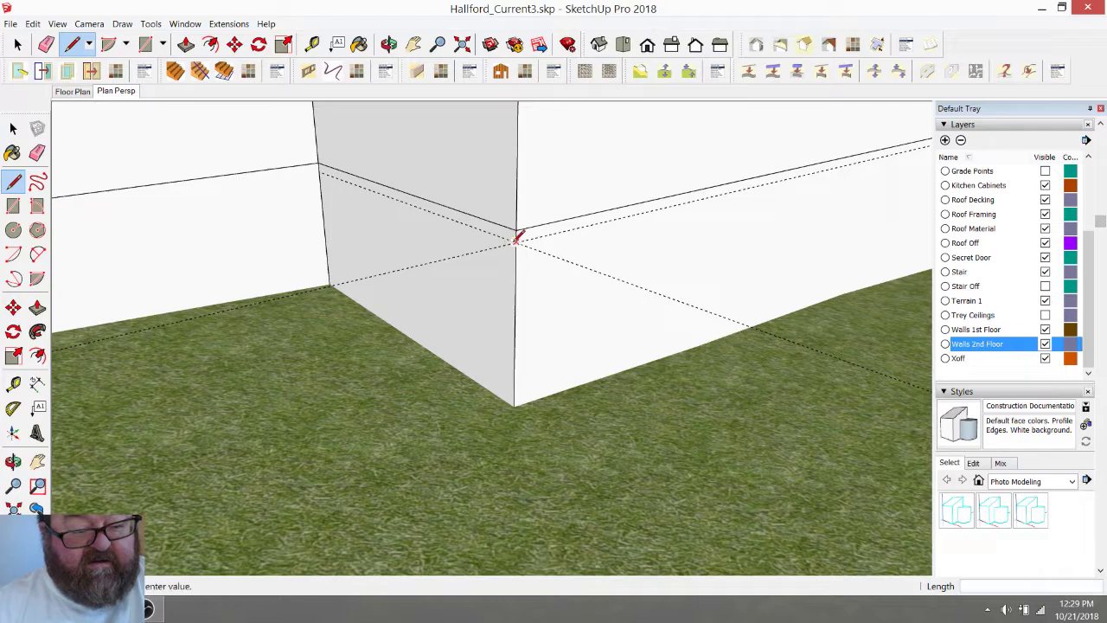
pyautogui.scroll(-5, 476, 247)
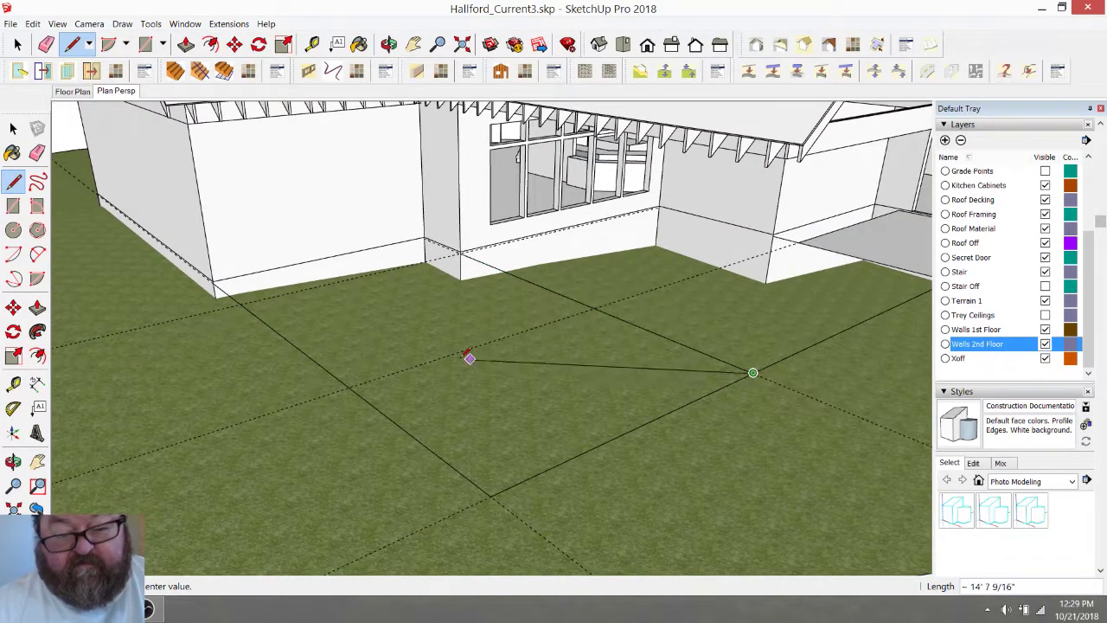
pyautogui.scroll(-3, 466, 359)
pyautogui.press('Escape')
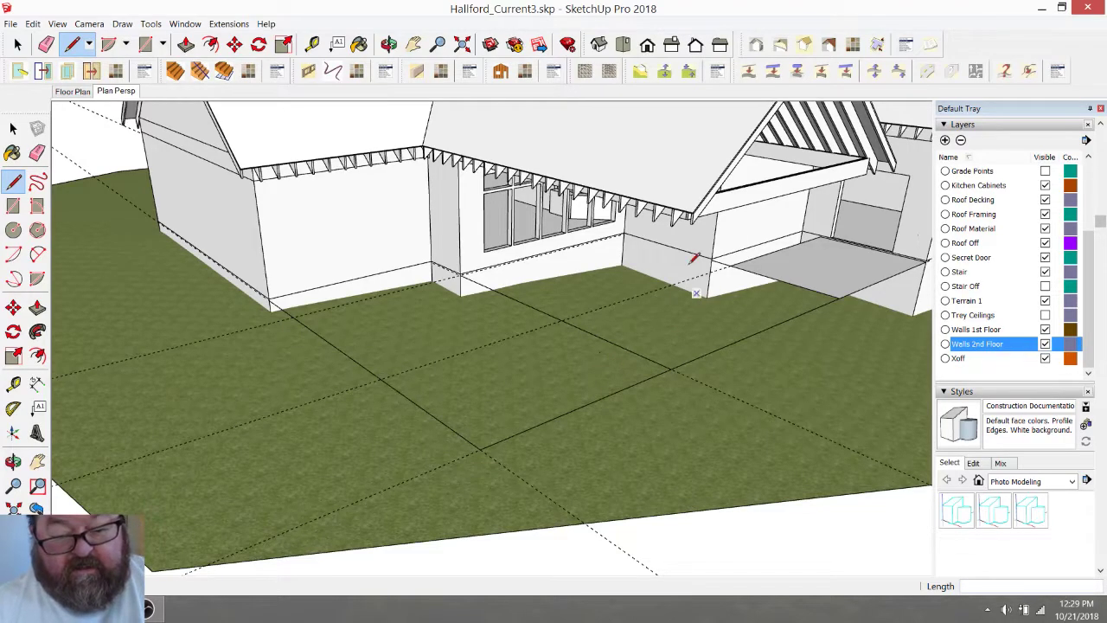
# Draw a line along the guide under the windows, from the window wall's outer corner to its inside corner
pyautogui.scroll(3, 690, 261)
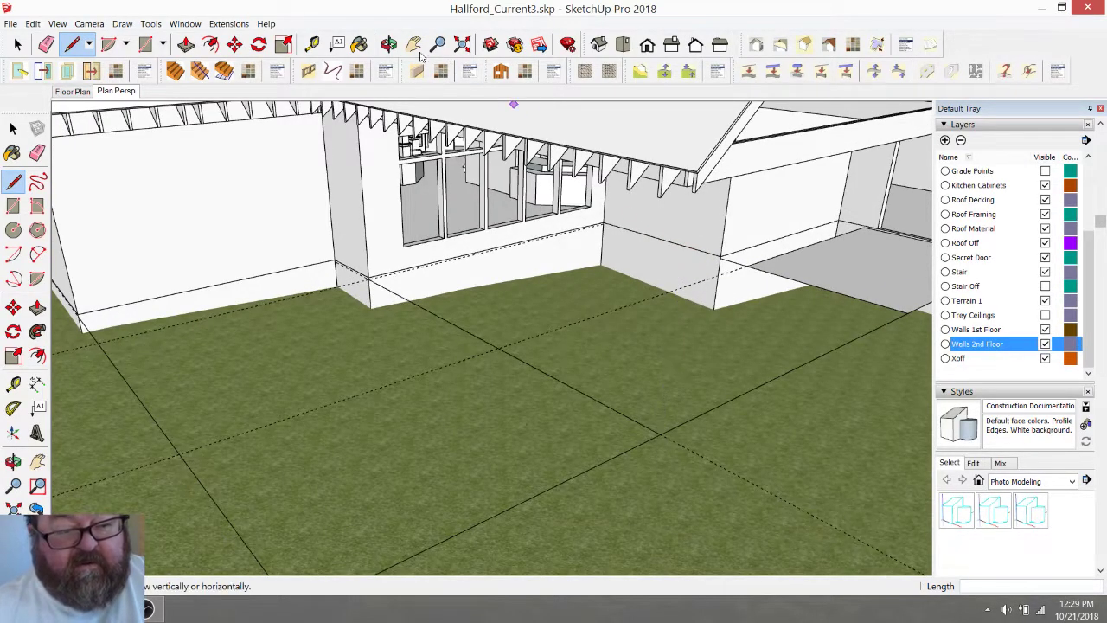
pyautogui.click(389, 44)
pyautogui.moveTo(761, 251); pyautogui.dragTo(697, 219)
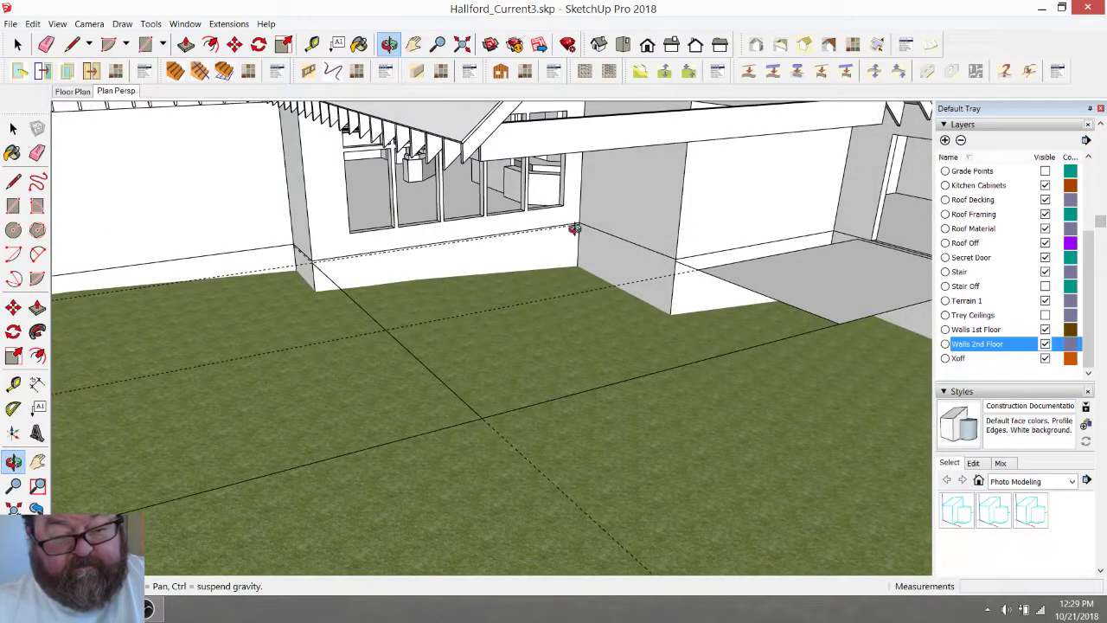
pyautogui.scroll(5, 573, 227)
pyautogui.scroll(-1, 802, 259)
pyautogui.scroll(-1, 740, 259)
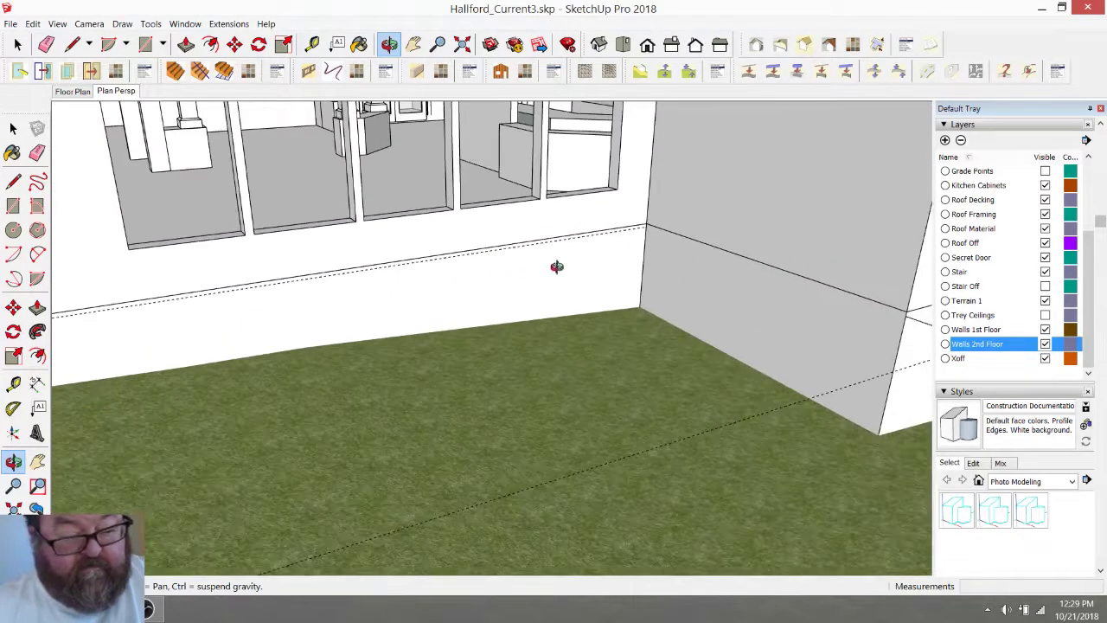
pyautogui.moveTo(552, 263); pyautogui.dragTo(629, 277)
pyautogui.click(71, 45)
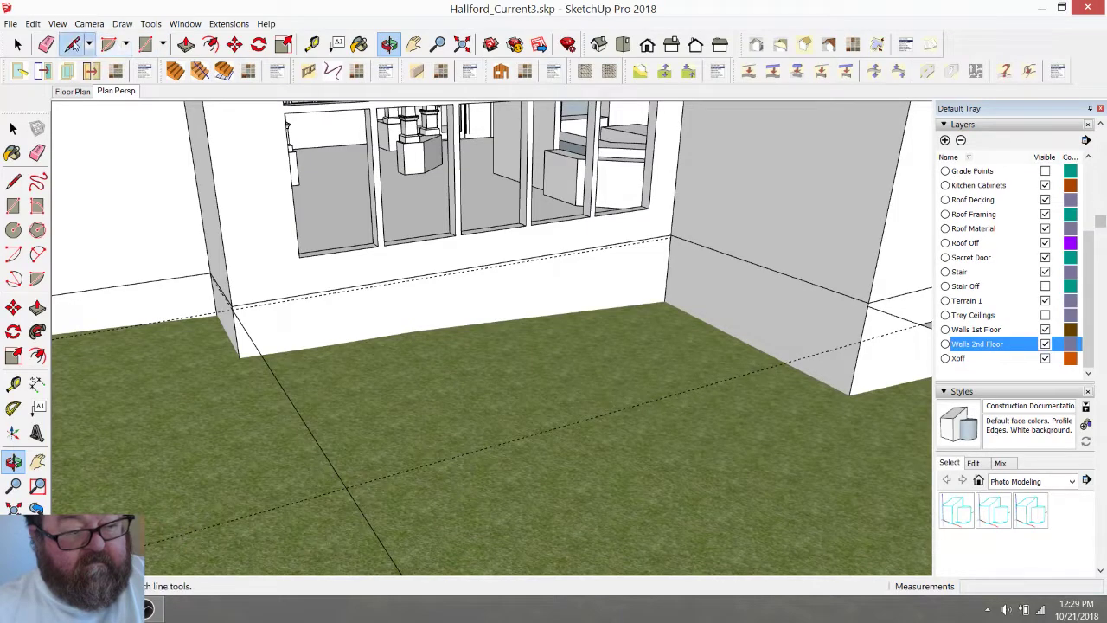
pyautogui.scroll(2, 232, 294)
pyautogui.click(232, 331)
pyautogui.scroll(4, 810, 260)
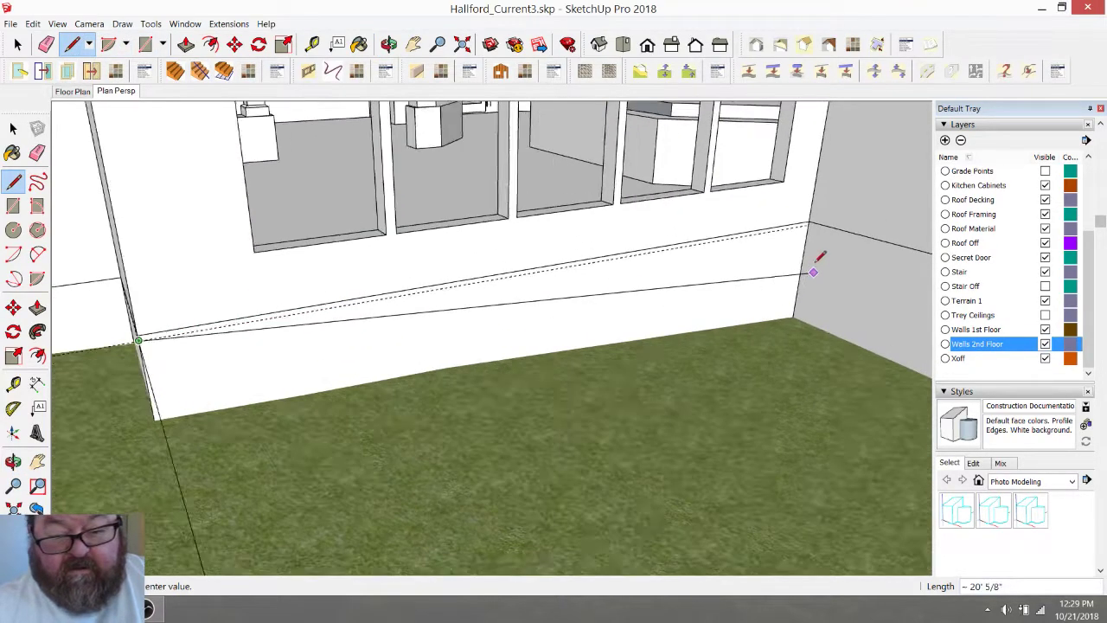
pyautogui.scroll(-5, 662, 202)
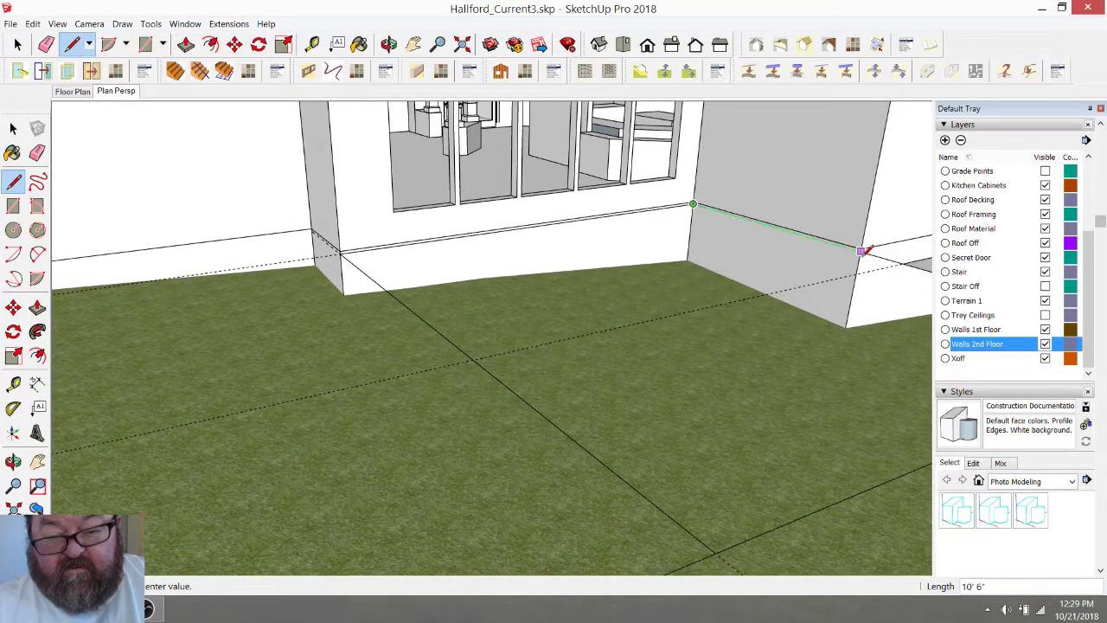
# Continue the line about 10' 6" along the adjoining wall to its outer corner, and close the face diagonally at the outer patio intersection
pyautogui.scroll(5, 861, 249)
pyautogui.click(857, 232)
pyautogui.scroll(-5, 821, 239)
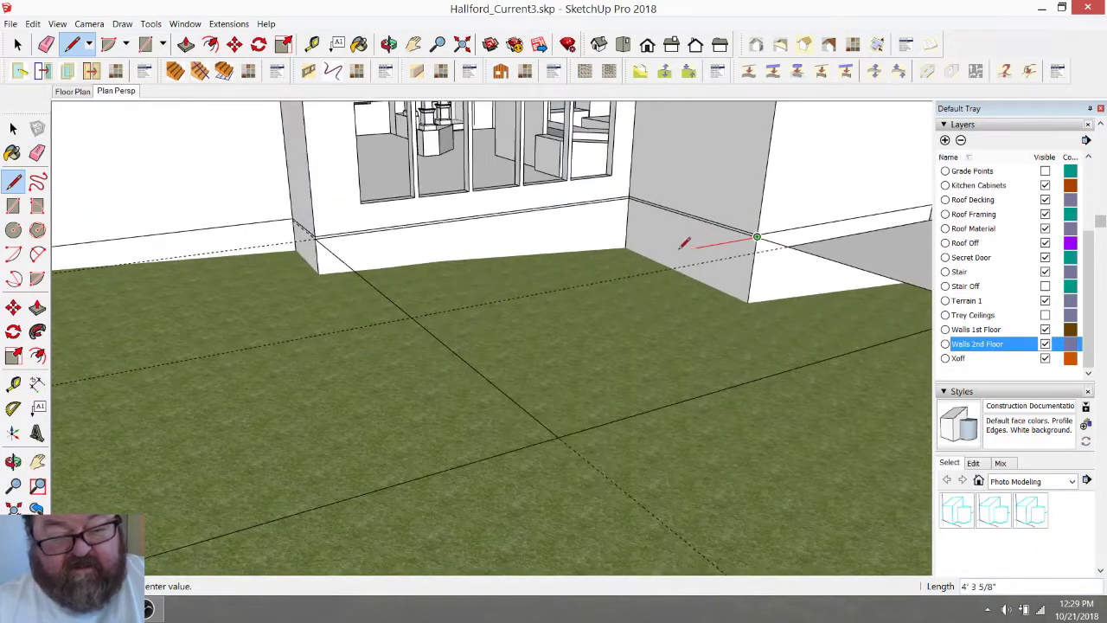
pyautogui.scroll(-2, 534, 296)
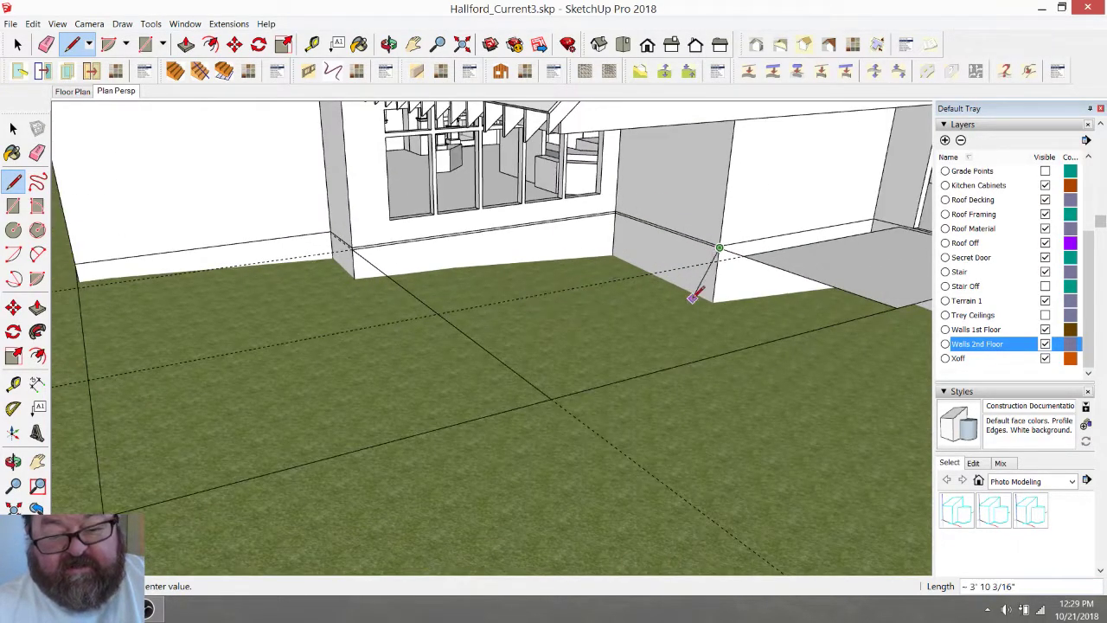
pyautogui.click(553, 396)
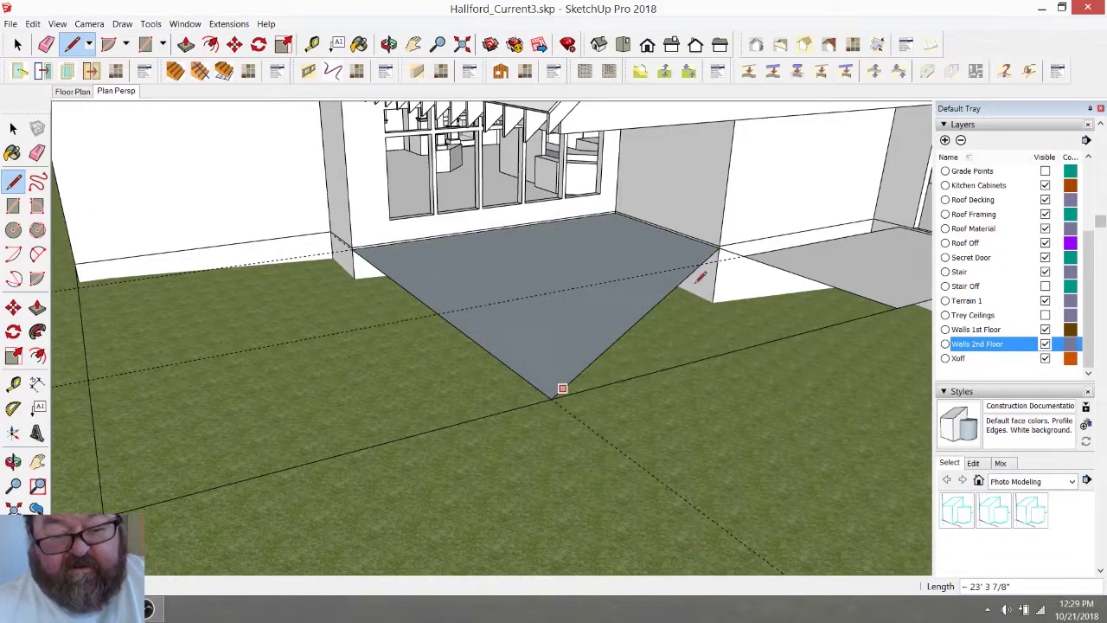
# Try to draw a line from the adjoining wall's outer corner along the porch slab edge to the slab's outer corner
pyautogui.scroll(-2, 580, 321)
pyautogui.scroll(8, 732, 278)
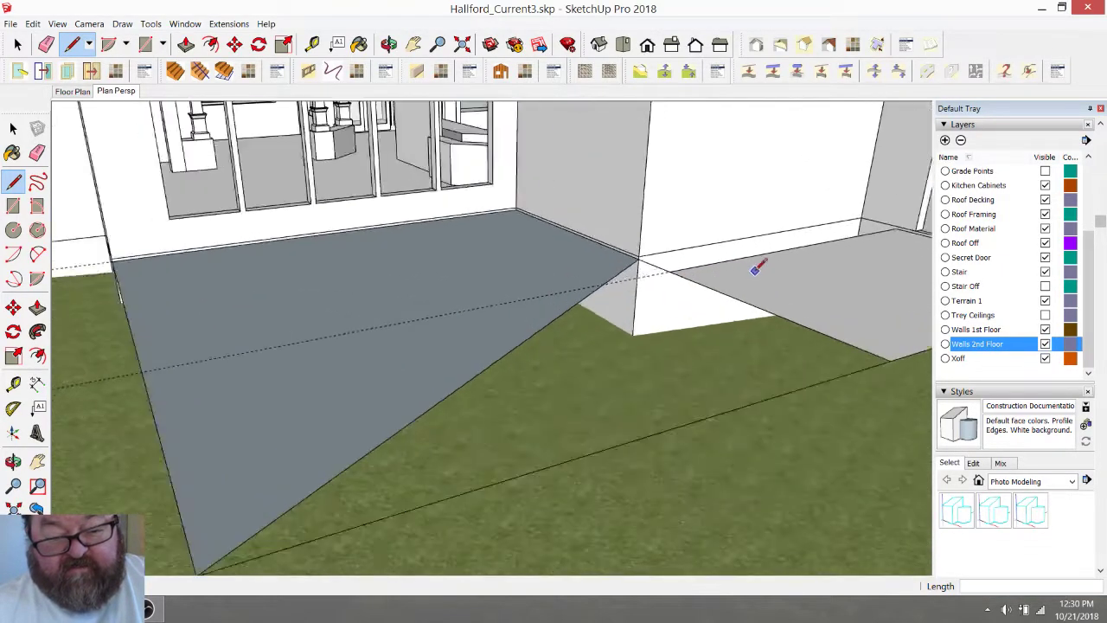
pyautogui.scroll(1, 621, 254)
pyautogui.scroll(3, 640, 271)
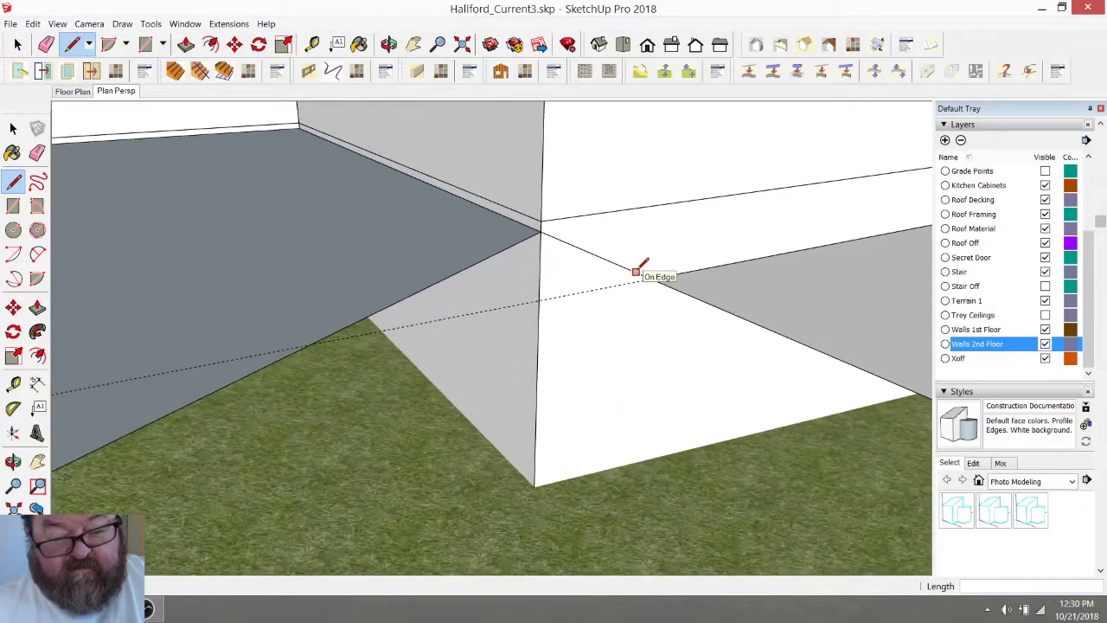
pyautogui.click(545, 230)
pyautogui.scroll(-4, 546, 226)
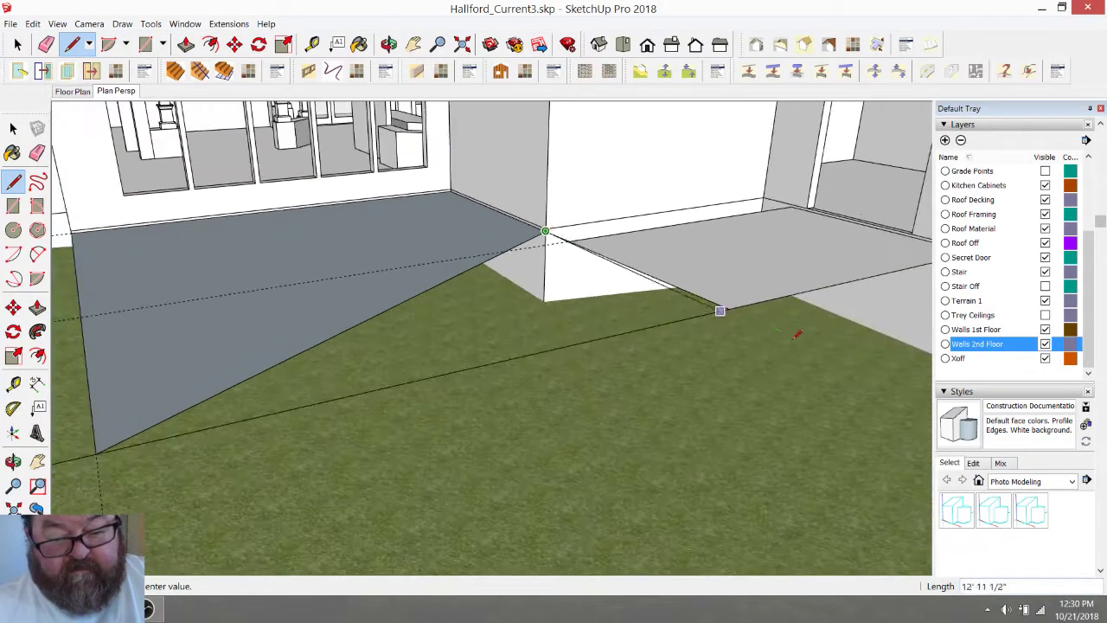
pyautogui.click(811, 344)
pyautogui.scroll(5, 718, 309)
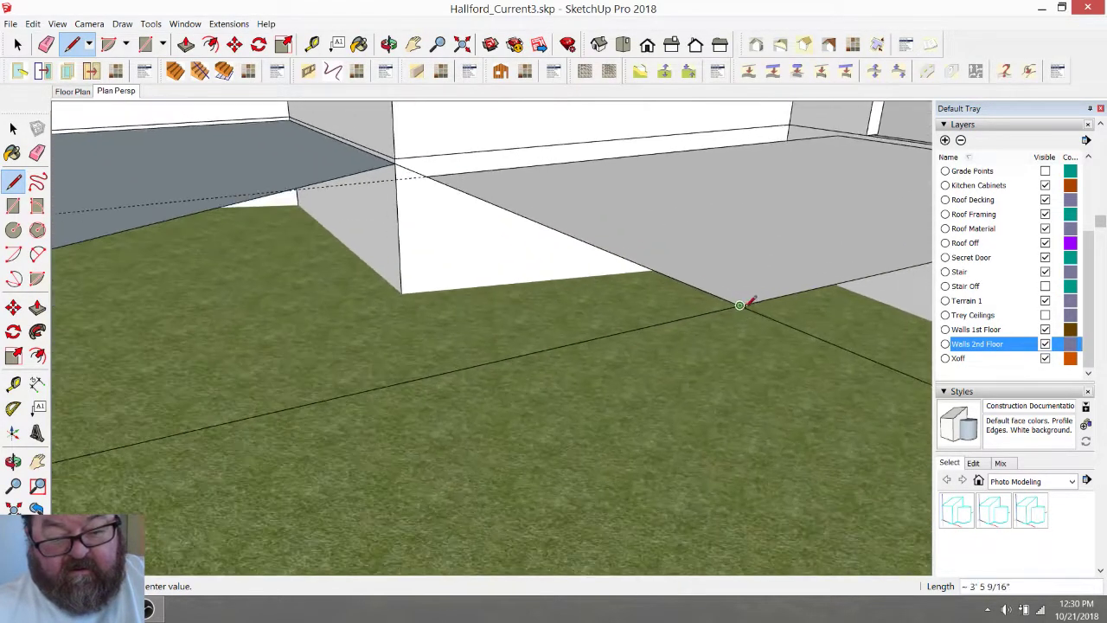
pyautogui.scroll(-3, 731, 302)
pyautogui.scroll(3, 729, 304)
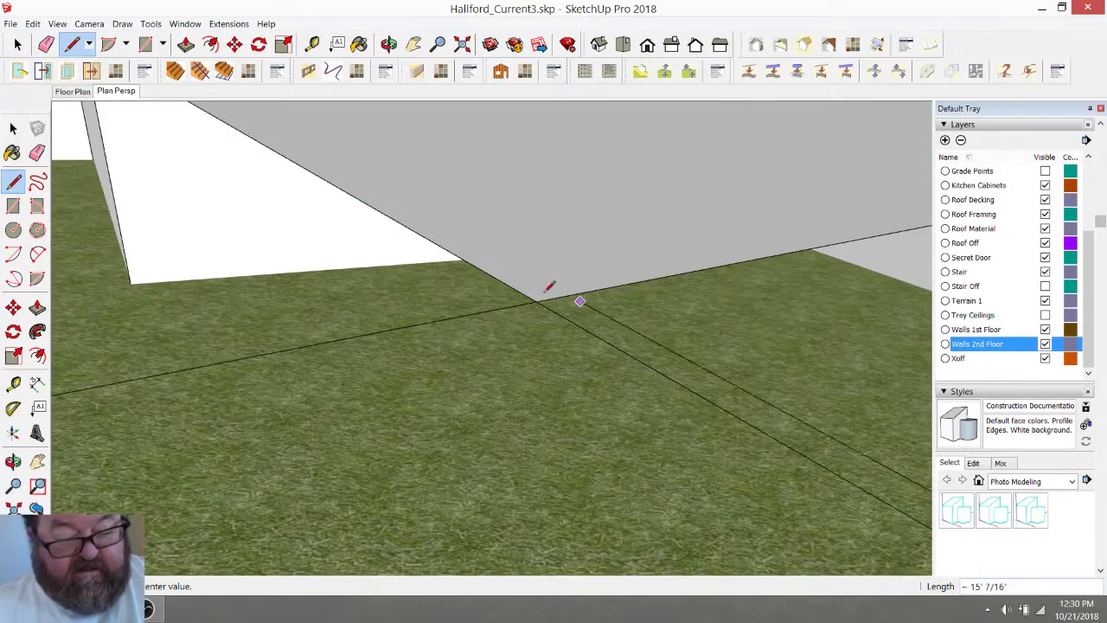
pyautogui.scroll(-2, 741, 312)
# Erase the stray line running past the porch slab's outer corner across the grass
pyautogui.click(46, 44)
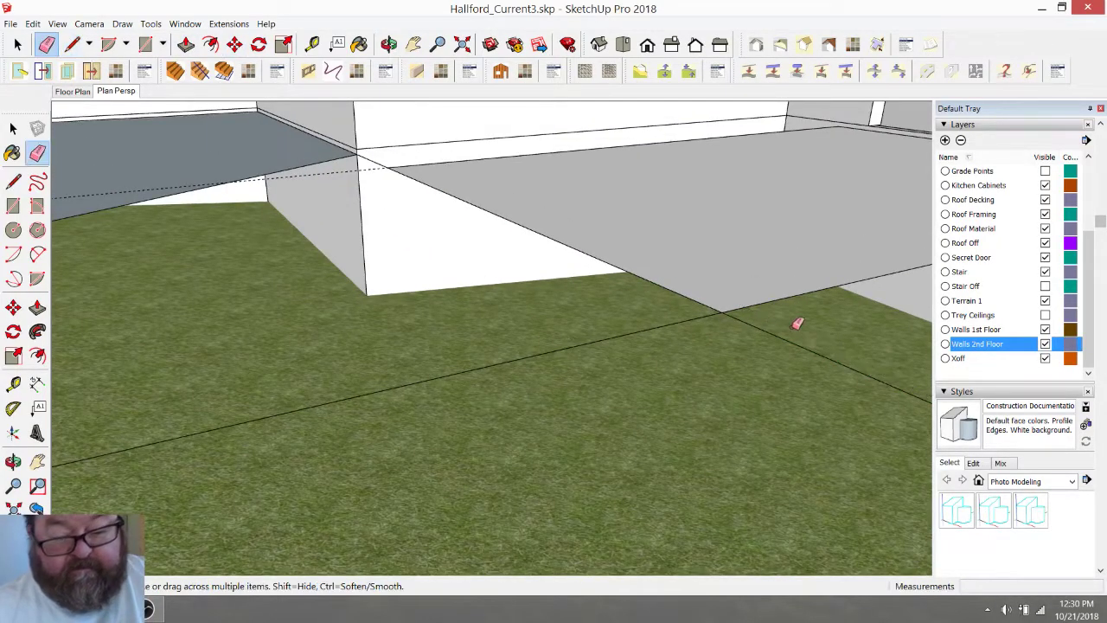
pyautogui.scroll(-3, 774, 329)
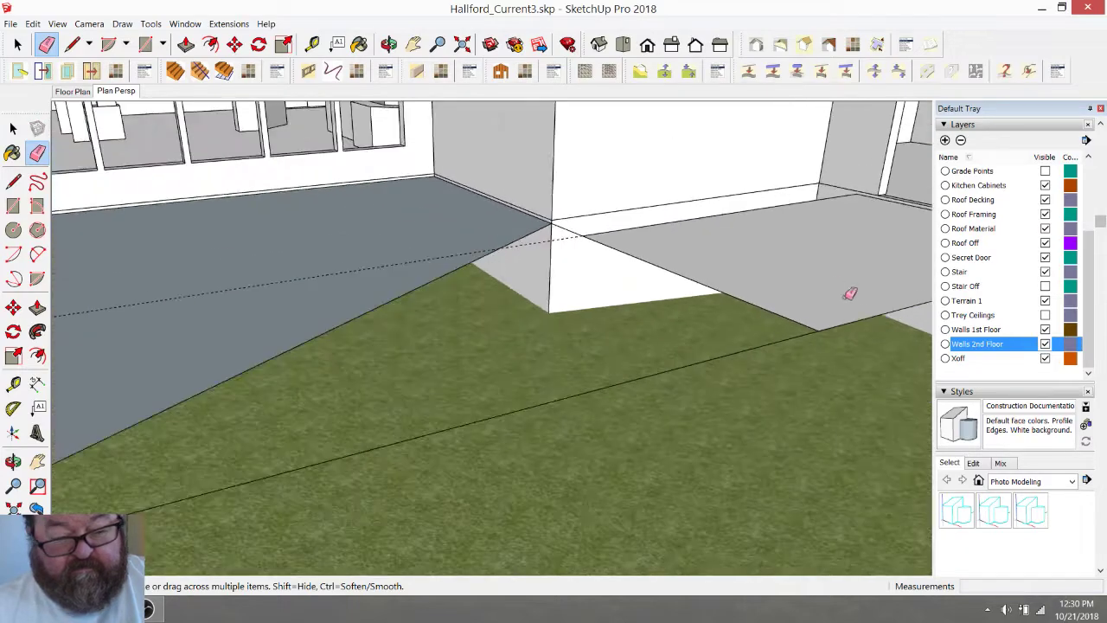
pyautogui.scroll(1, 722, 232)
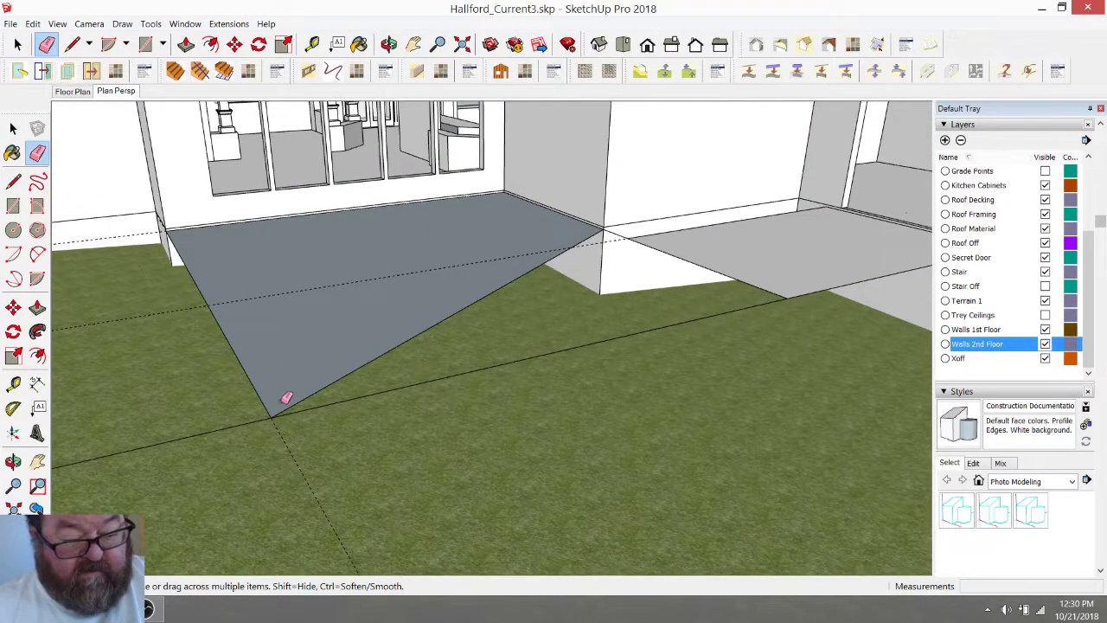
# Try to connect the adjoining wall's outer corner to the outer patio line with a short line
pyautogui.click(73, 44)
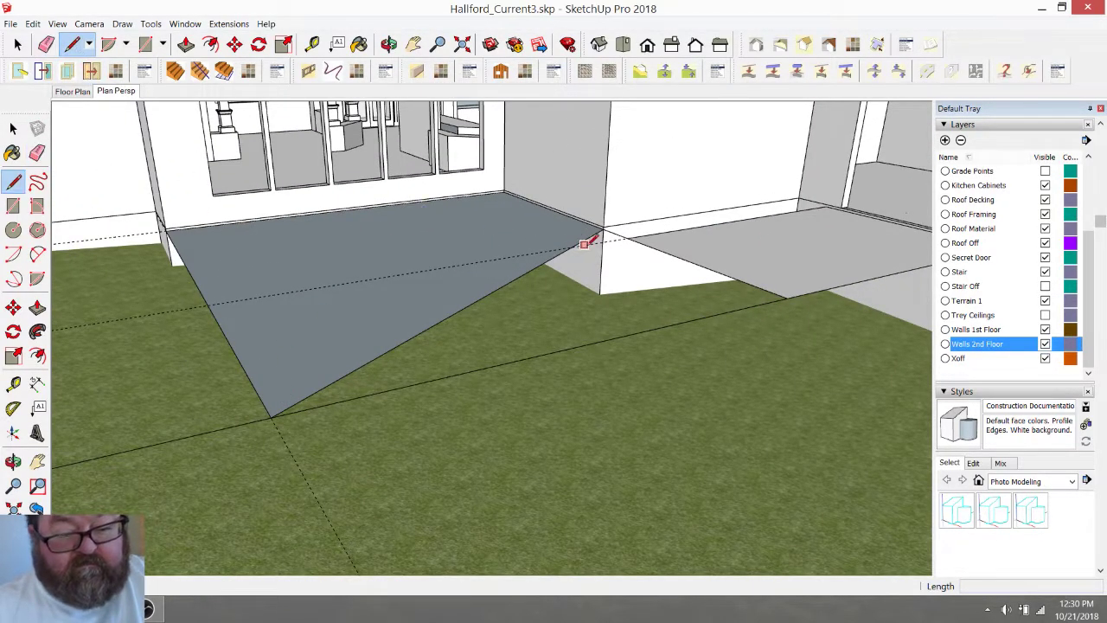
pyautogui.click(603, 228)
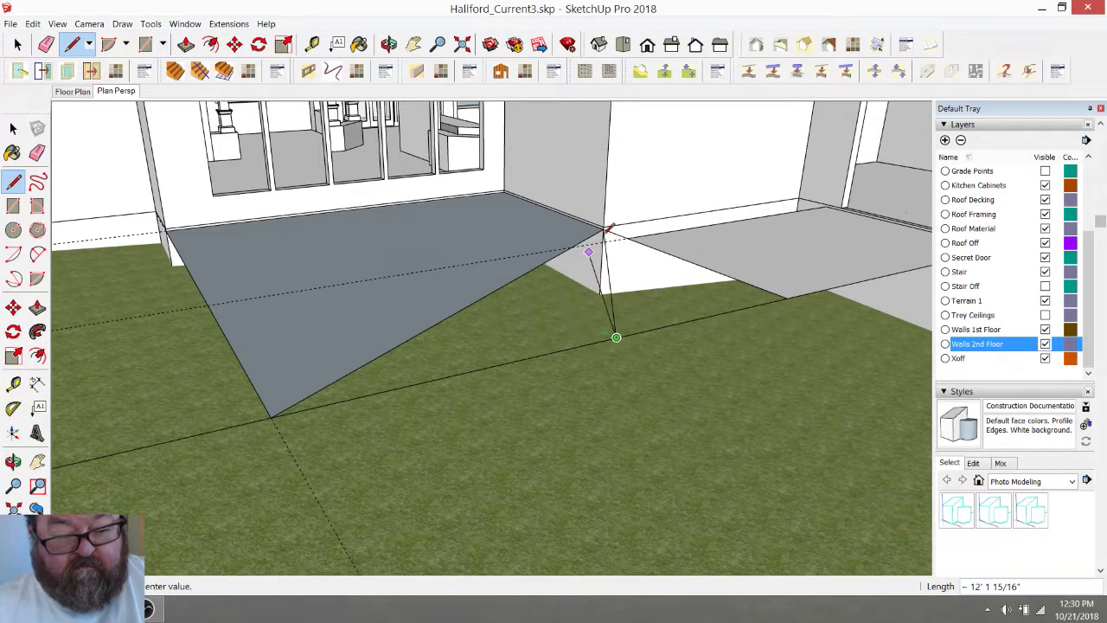
pyautogui.click(603, 228)
pyautogui.click(603, 229)
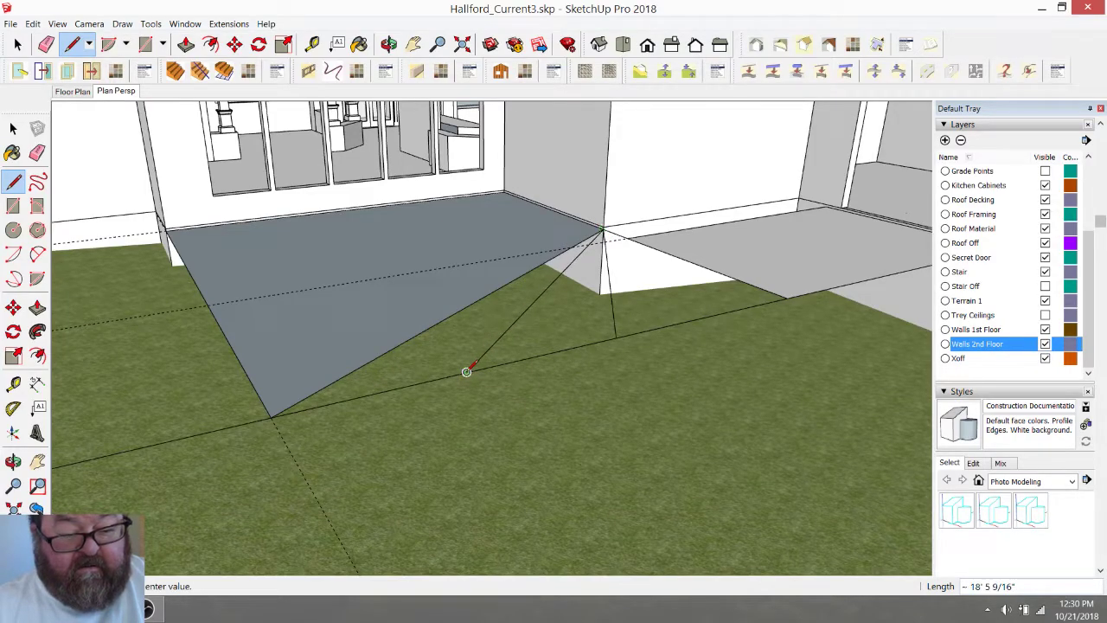
pyautogui.press('Escape')
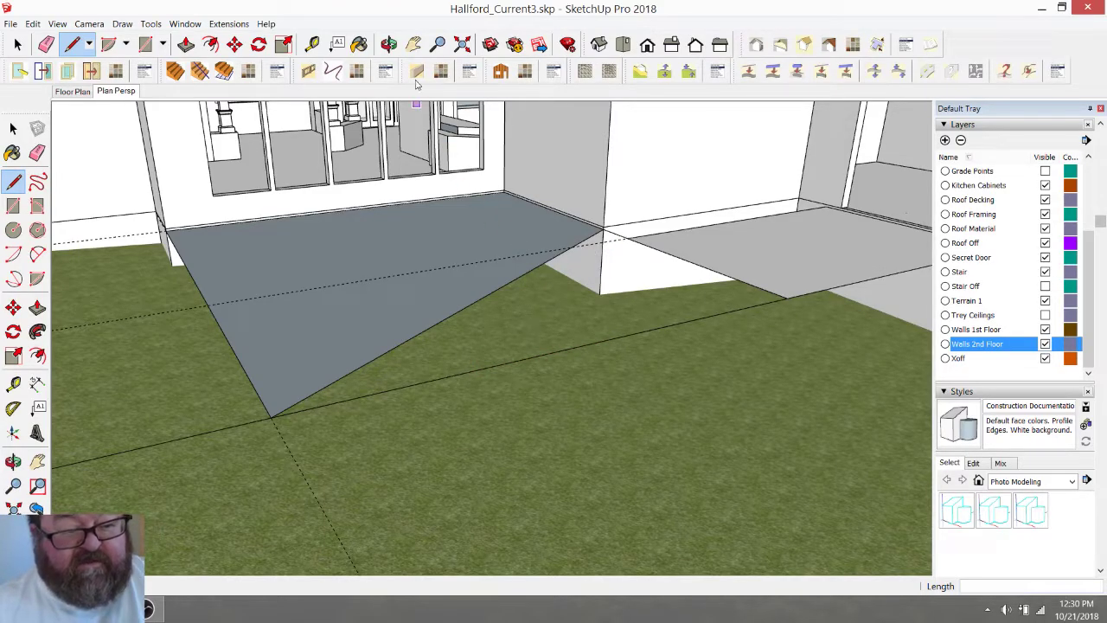
# Draw a rectangle from the outer patio line intersection to the adjoining wall's outer corner to fill the rest of the patio face
pyautogui.click(388, 44)
pyautogui.moveTo(484, 242); pyautogui.dragTo(249, 187)
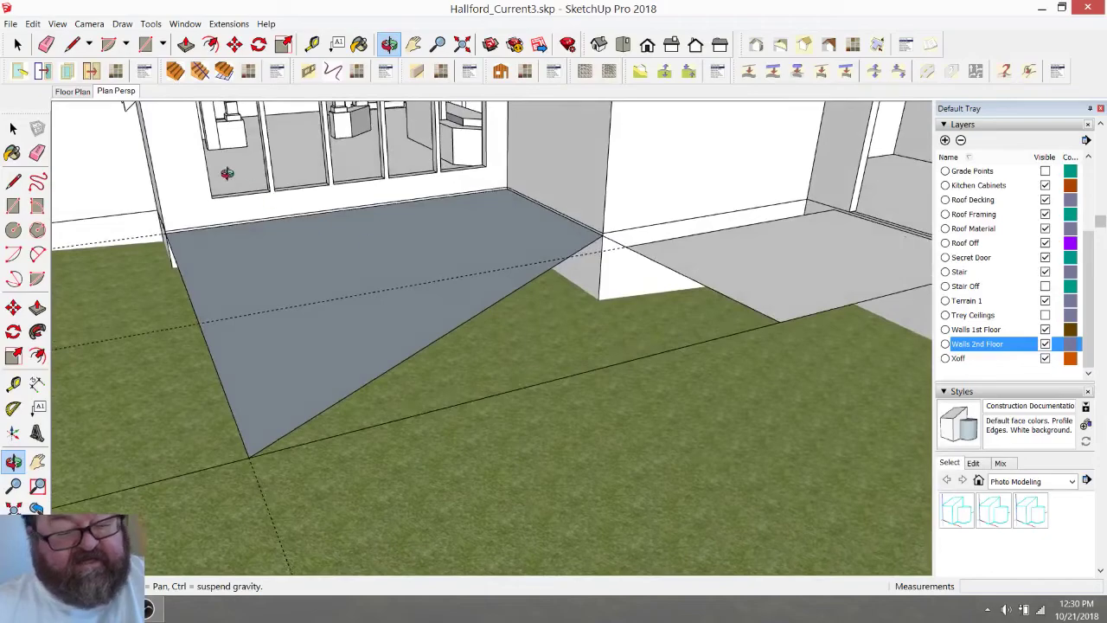
pyautogui.moveTo(439, 241); pyautogui.dragTo(488, 225)
pyautogui.scroll(8, 488, 225)
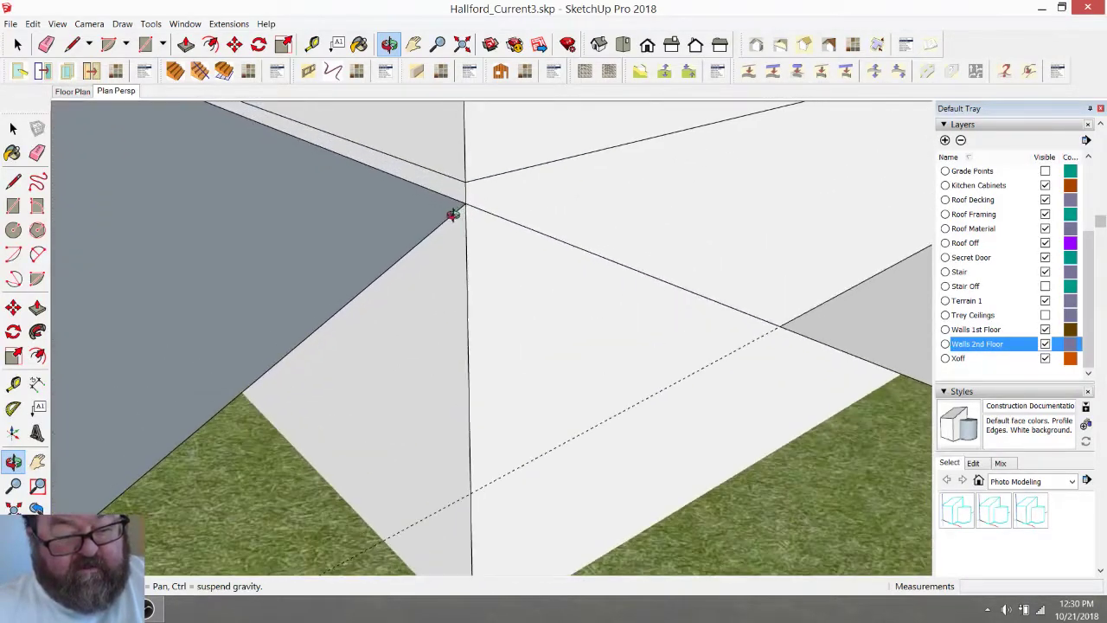
pyautogui.moveTo(377, 123); pyautogui.dragTo(389, 457, button='middle')
pyautogui.moveTo(464, 516); pyautogui.dragTo(378, 450, button='middle')
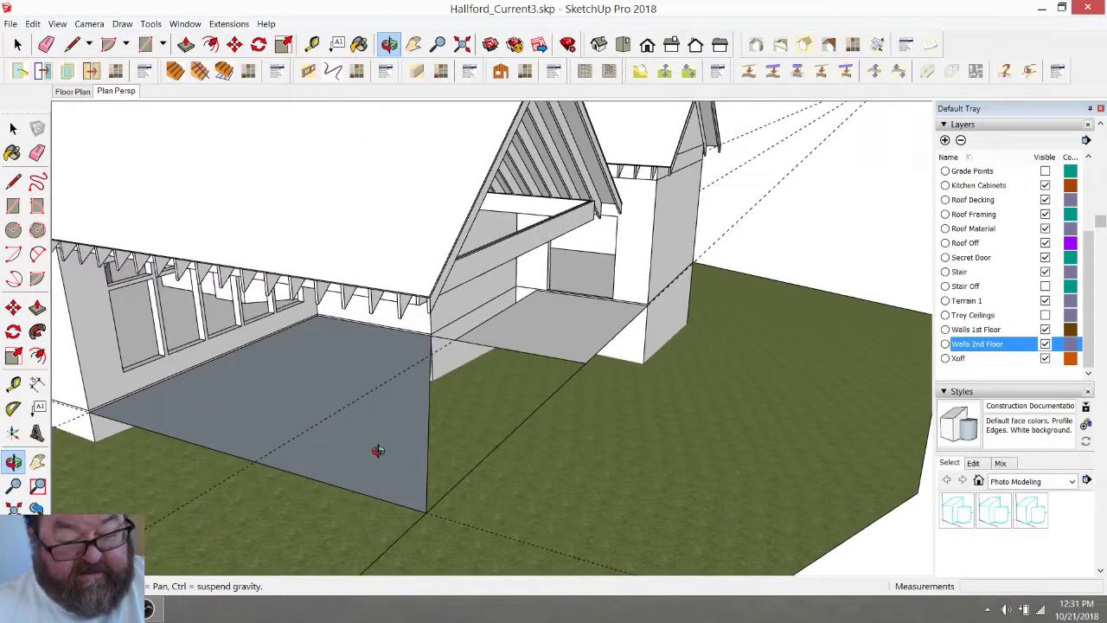
pyautogui.click(146, 44)
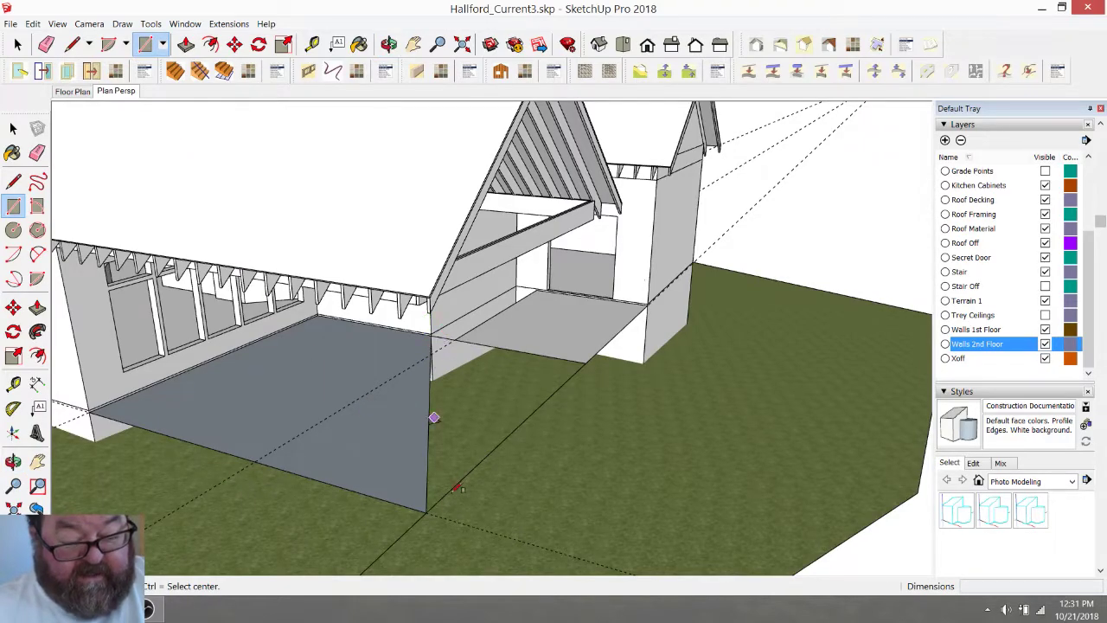
pyautogui.click(426, 512)
pyautogui.scroll(5, 424, 423)
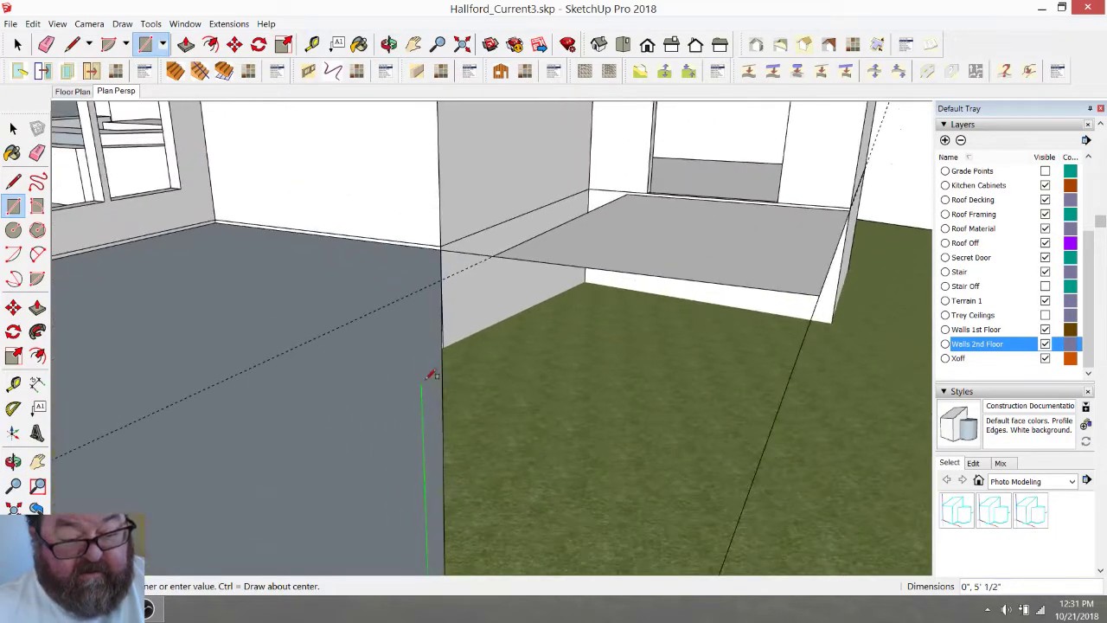
pyautogui.click(449, 246)
pyautogui.scroll(-5, 529, 371)
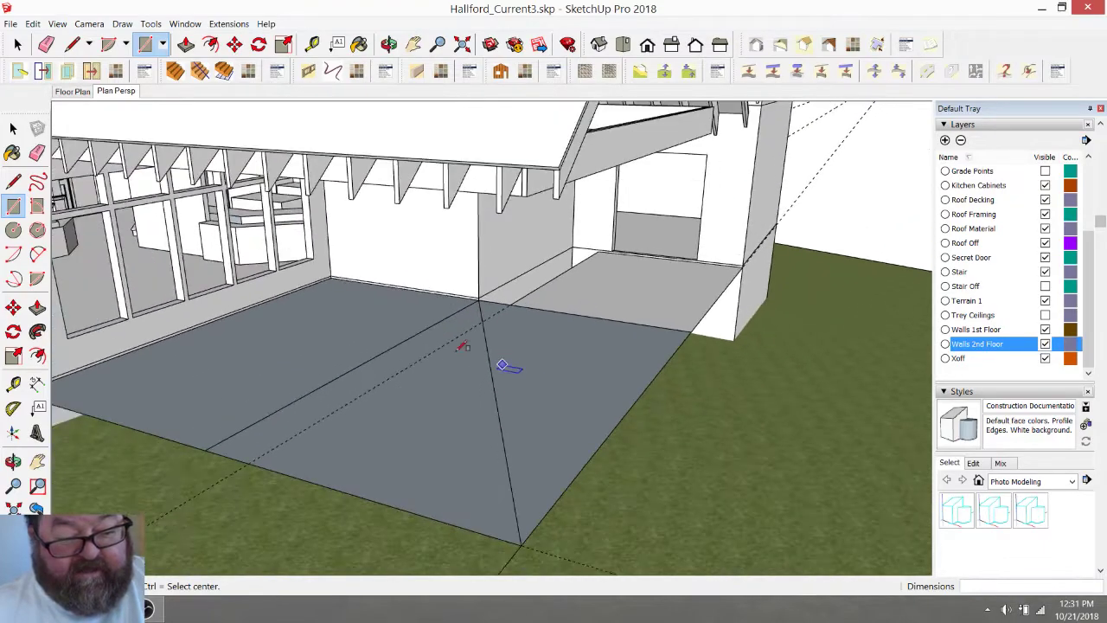
# Erase the lines dividing the patio, including its border with the porch, so the whole area forms one face
pyautogui.press('e')
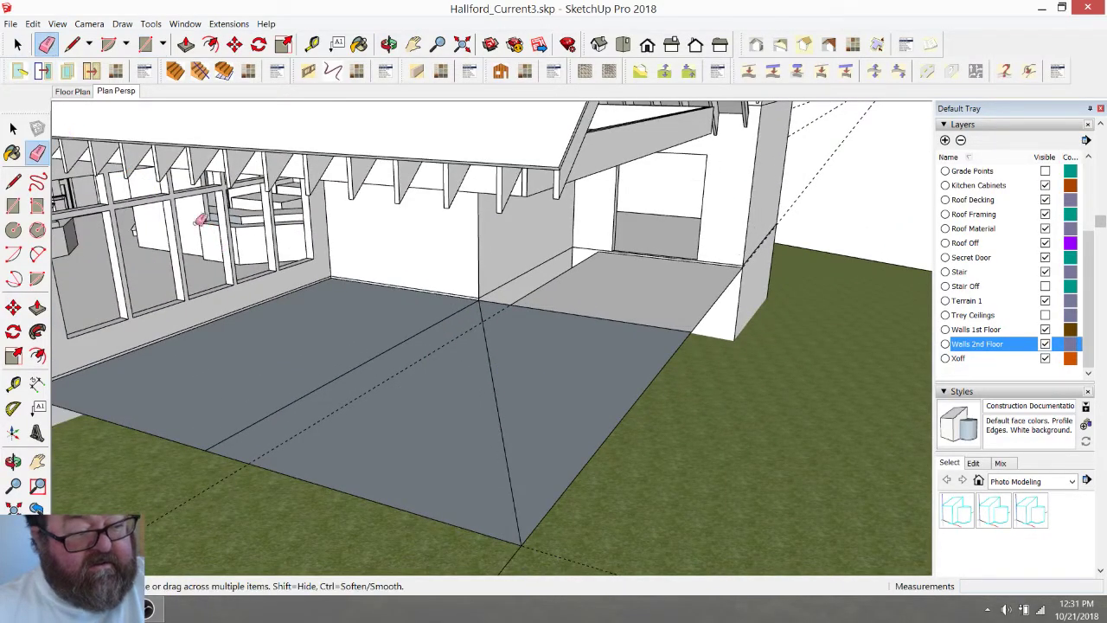
pyautogui.click(502, 413)
pyautogui.click(391, 346)
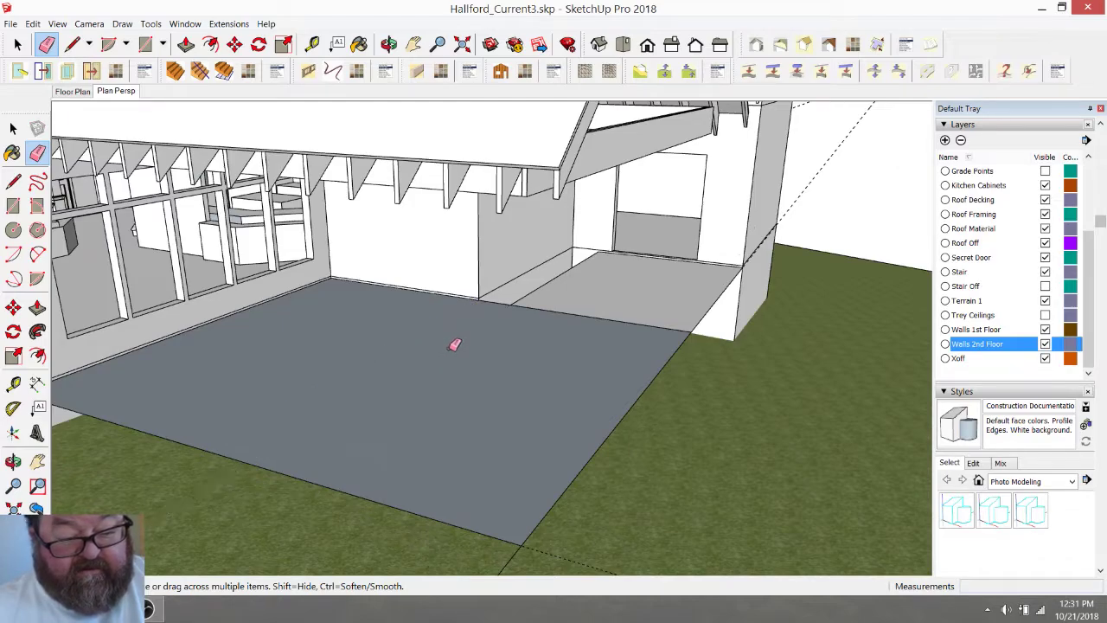
pyautogui.click(567, 309)
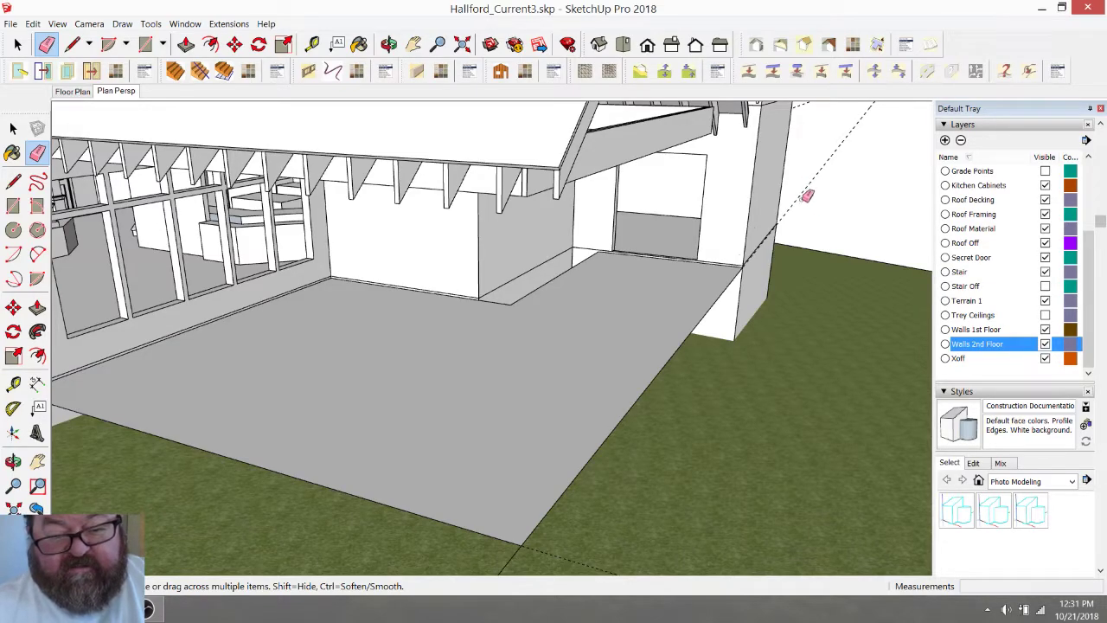
# Remove the two long guides running parallel to the patio's outer edge, including the one inside the group
pyautogui.scroll(-4, 824, 268)
pyautogui.click(389, 44)
pyautogui.moveTo(678, 283); pyautogui.dragTo(537, 308)
pyautogui.scroll(-5, 519, 268)
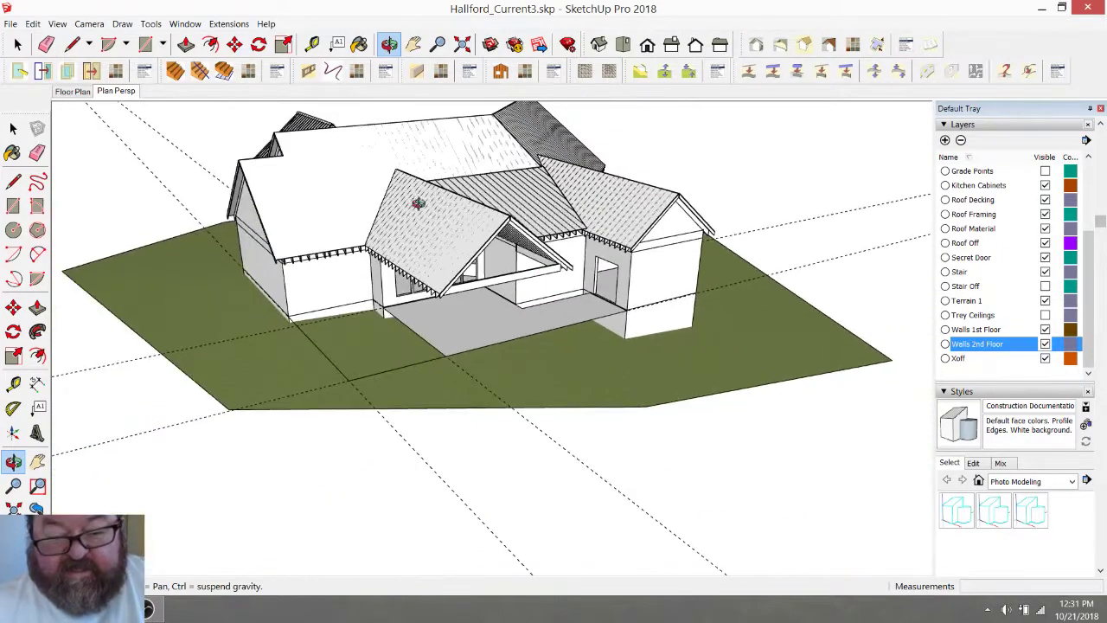
pyautogui.click(48, 44)
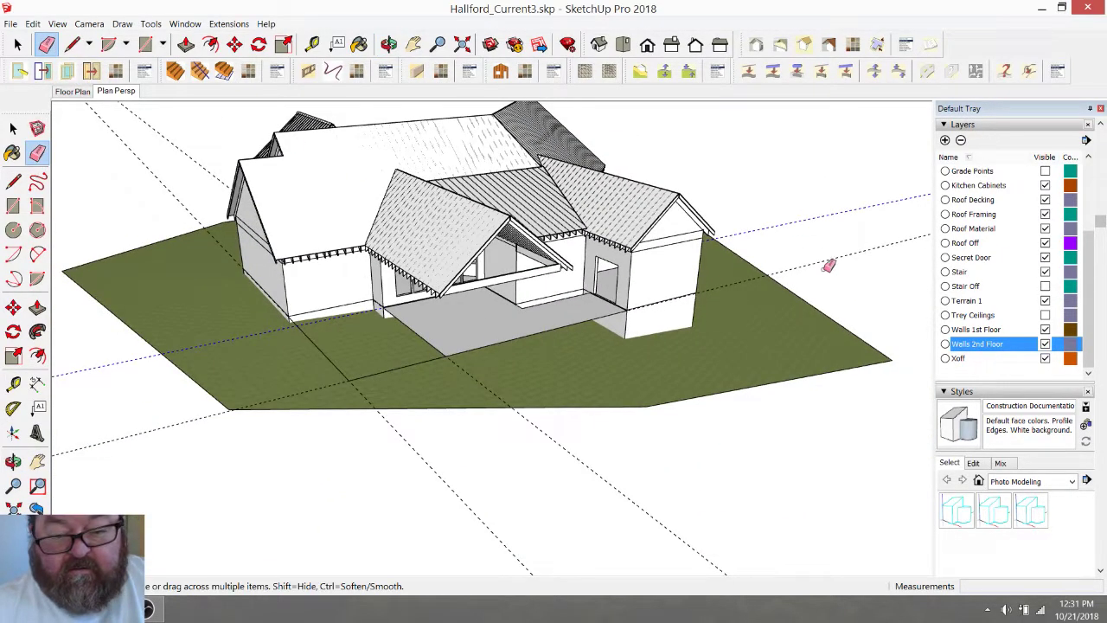
pyautogui.press('space')
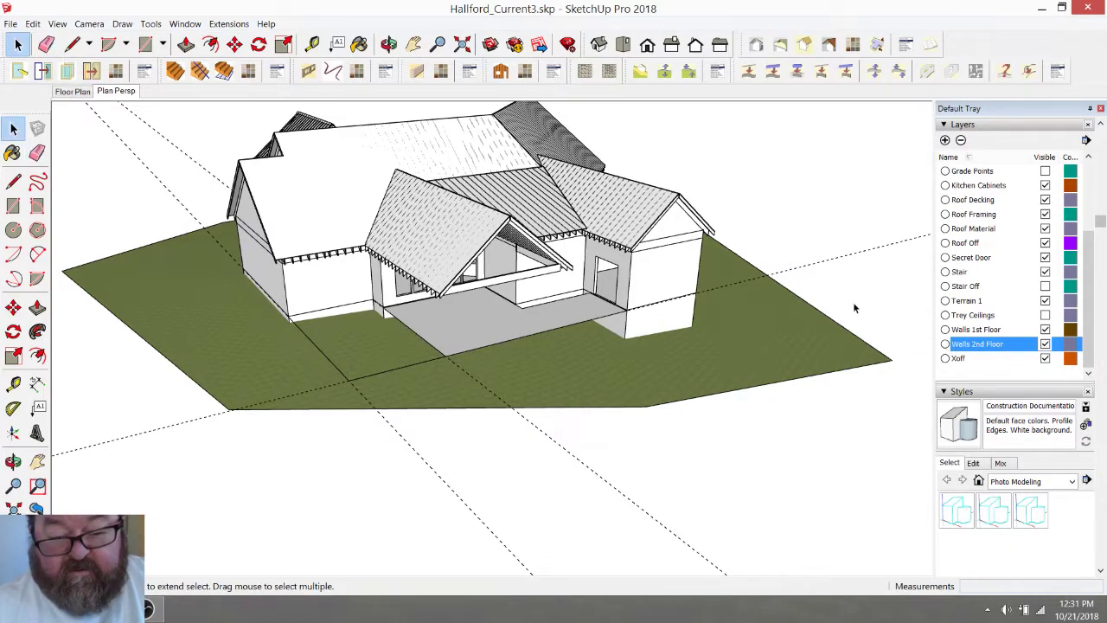
pyautogui.doubleClick(795, 274)
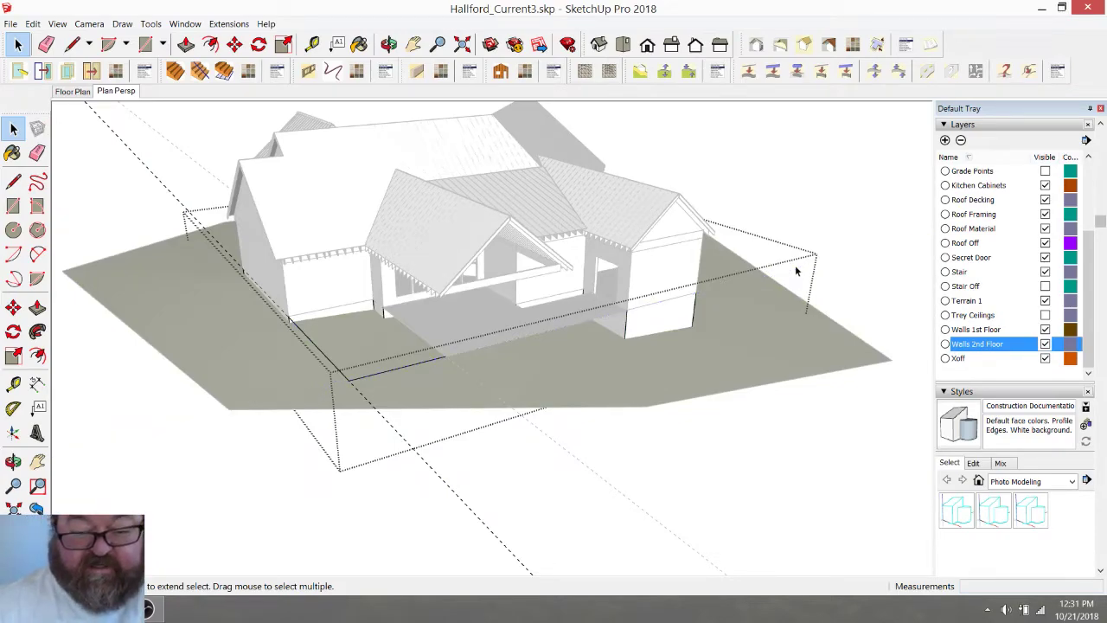
pyautogui.click(793, 215)
# Select the patio face with all its boundary edges along the walls, door and grass, and make them a group
pyautogui.scroll(5, 488, 316)
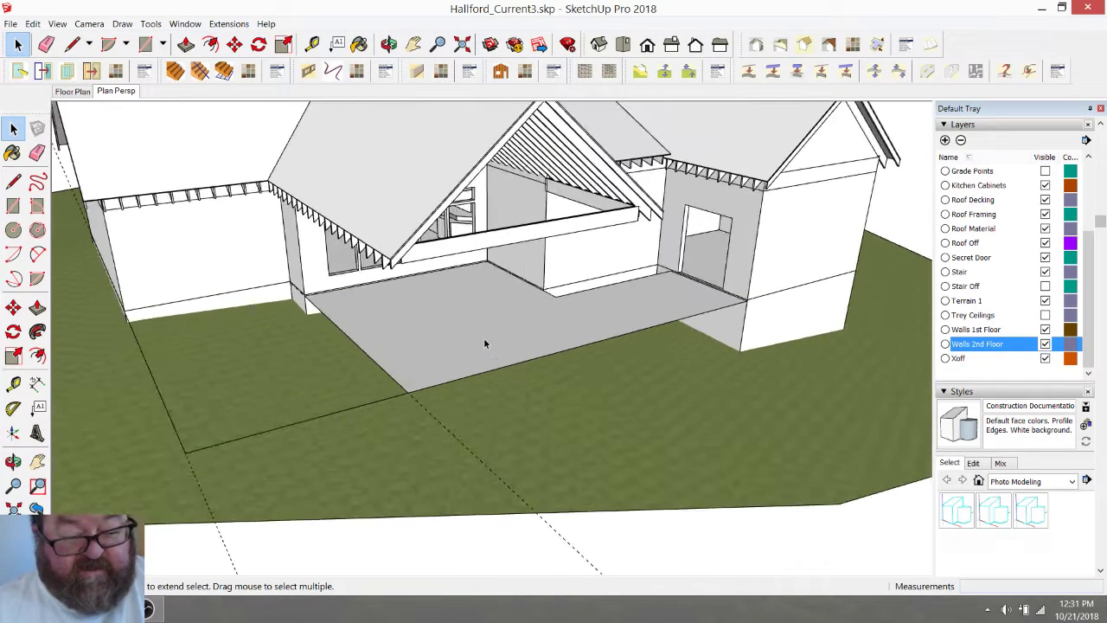
pyautogui.scroll(5, 414, 310)
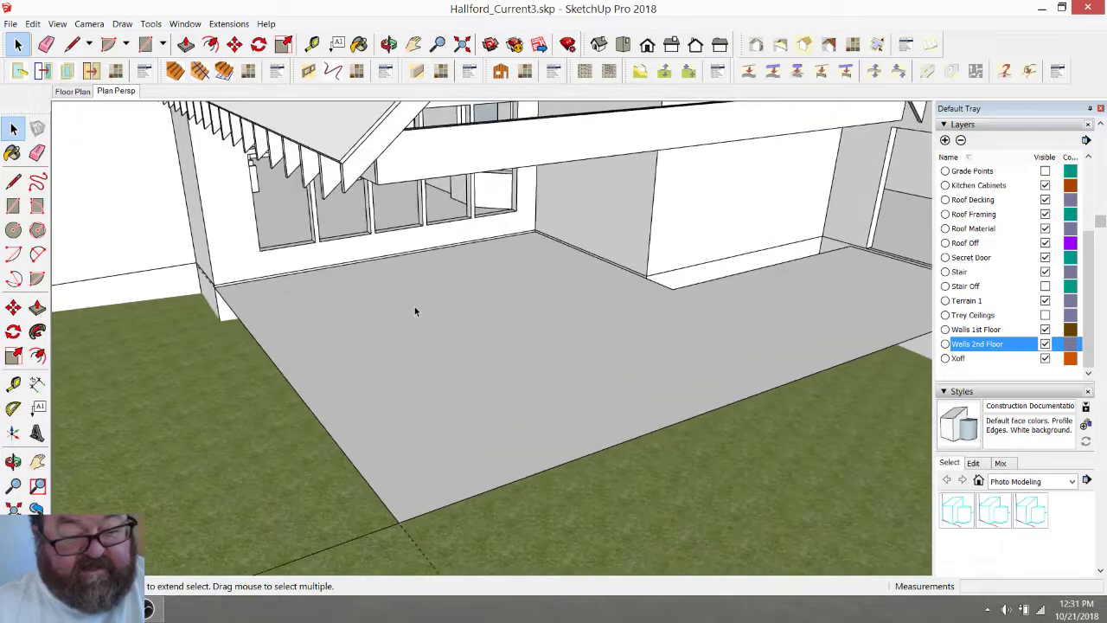
pyautogui.scroll(4, 220, 292)
pyautogui.click(219, 298)
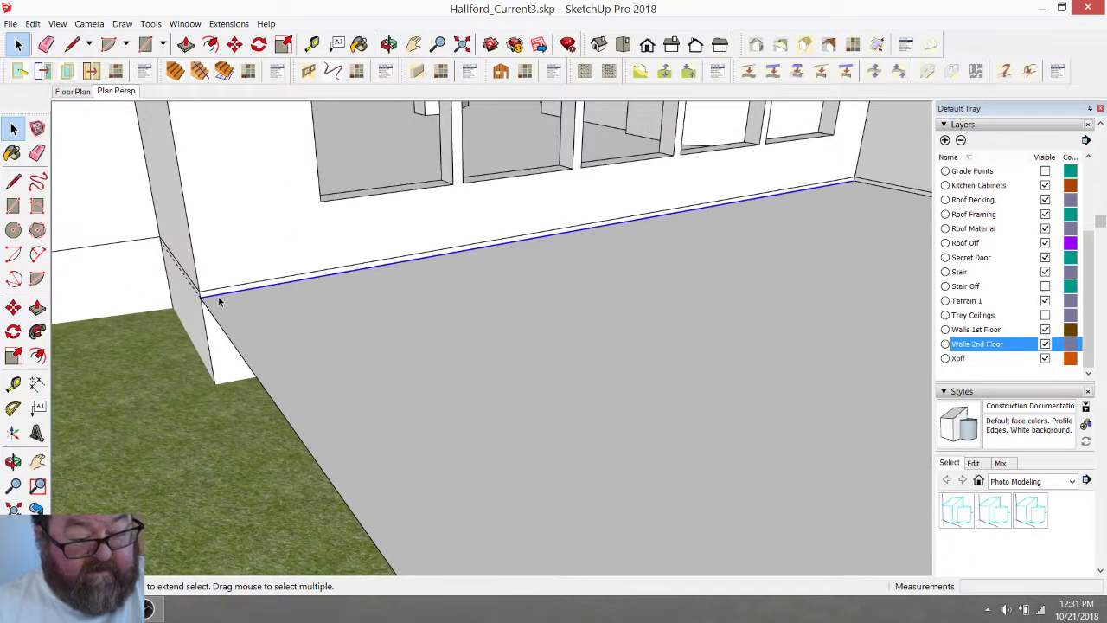
pyautogui.keyDown('shift'); pyautogui.click(229, 339); pyautogui.keyUp('shift')
pyautogui.keyDown('shift'); pyautogui.click(293, 335); pyautogui.keyUp('shift')
pyautogui.scroll(-5, 238, 270)
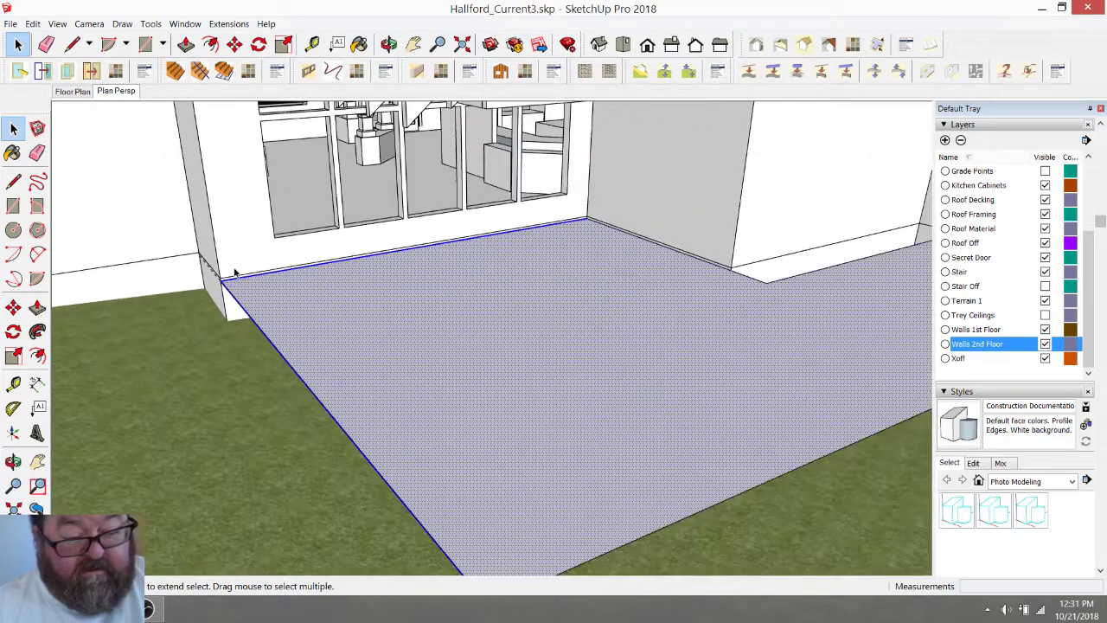
pyautogui.scroll(6, 547, 264)
pyautogui.keyDown('shift'); pyautogui.click(544, 263); pyautogui.keyUp('shift')
pyautogui.keyDown('shift'); pyautogui.click(661, 309); pyautogui.keyUp('shift')
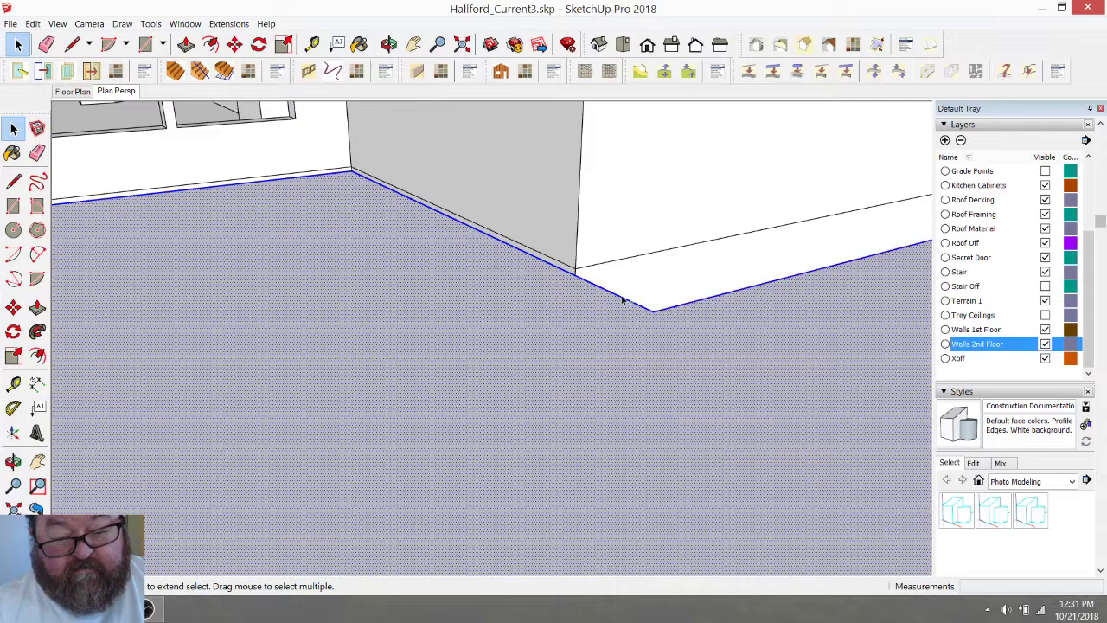
pyautogui.scroll(-2, 374, 259)
pyautogui.scroll(-3, 374, 264)
pyautogui.scroll(5, 798, 271)
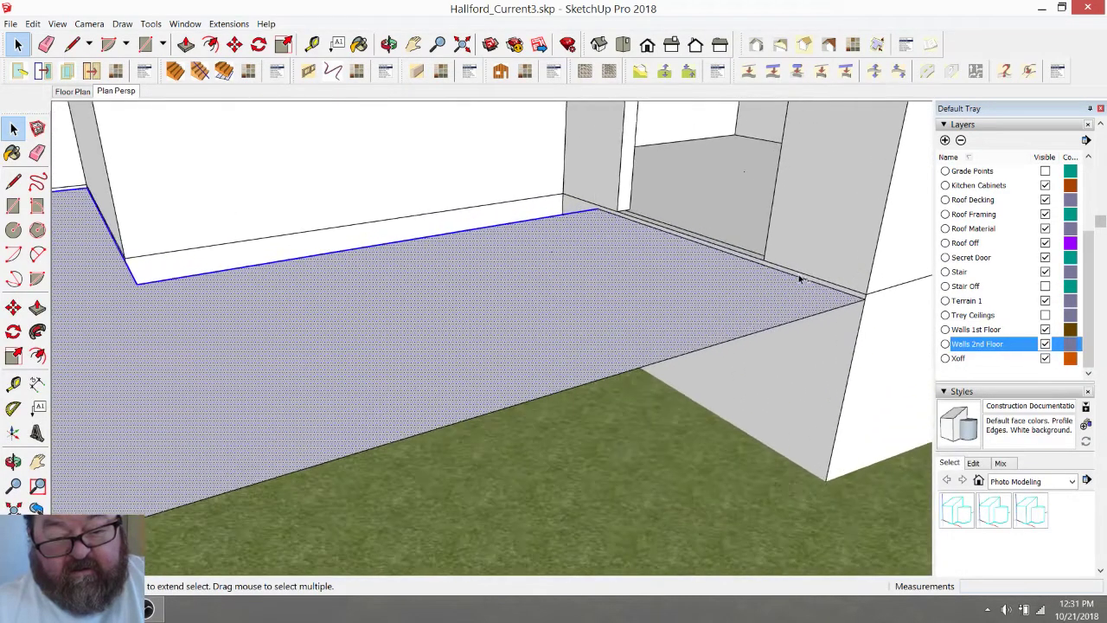
pyautogui.keyDown('shift'); pyautogui.click(798, 278); pyautogui.keyUp('shift')
pyautogui.keyDown('shift'); pyautogui.click(796, 325); pyautogui.keyUp('shift')
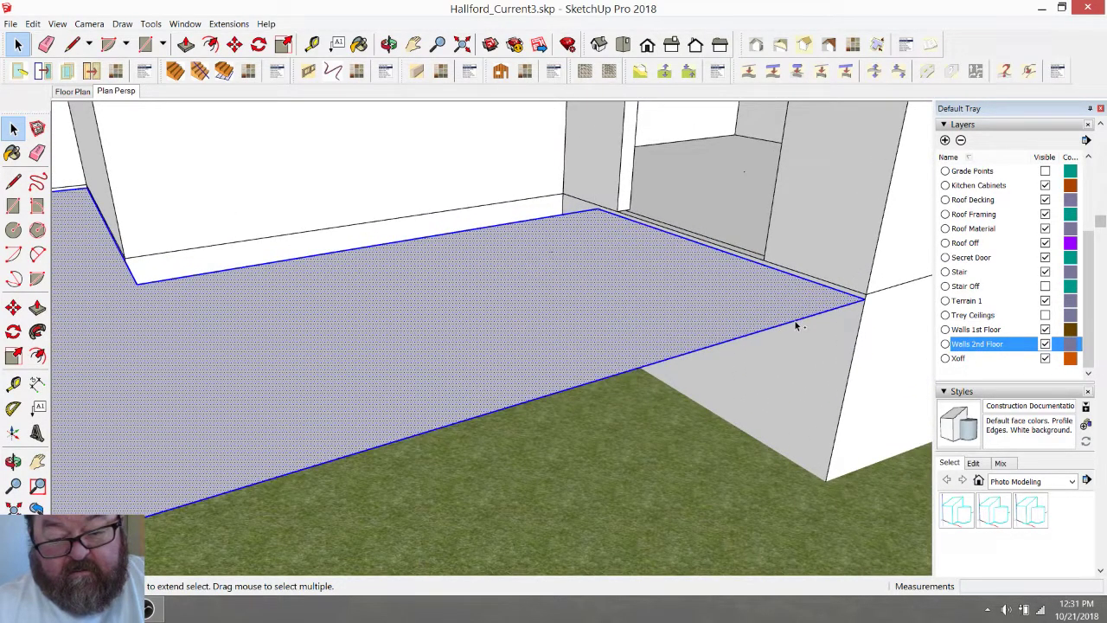
pyautogui.scroll(-5, 765, 314)
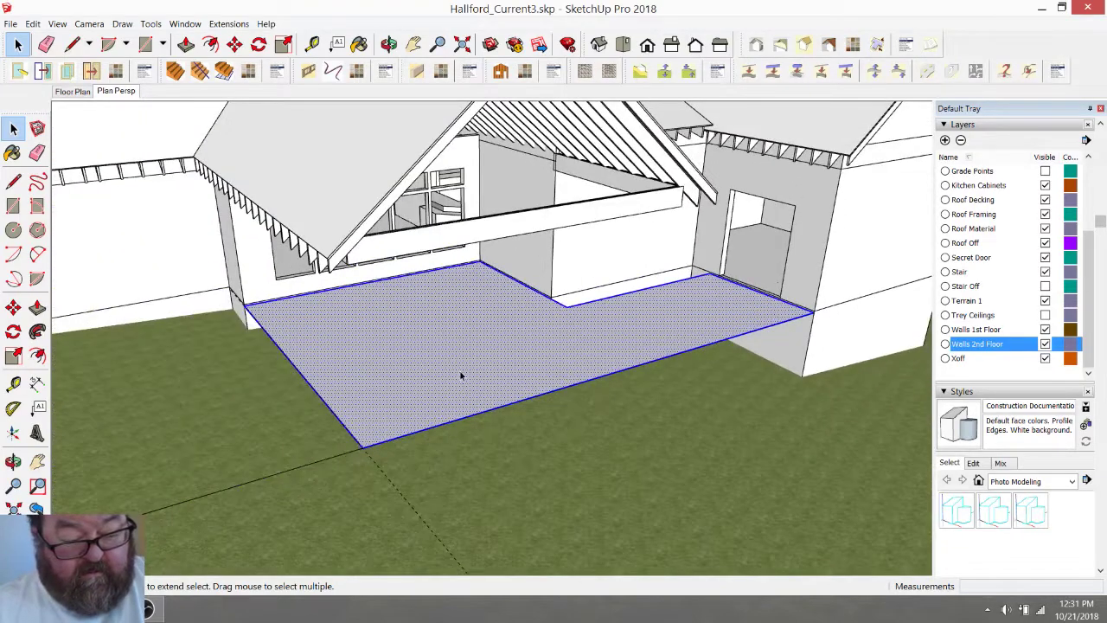
pyautogui.rightClick(515, 357)
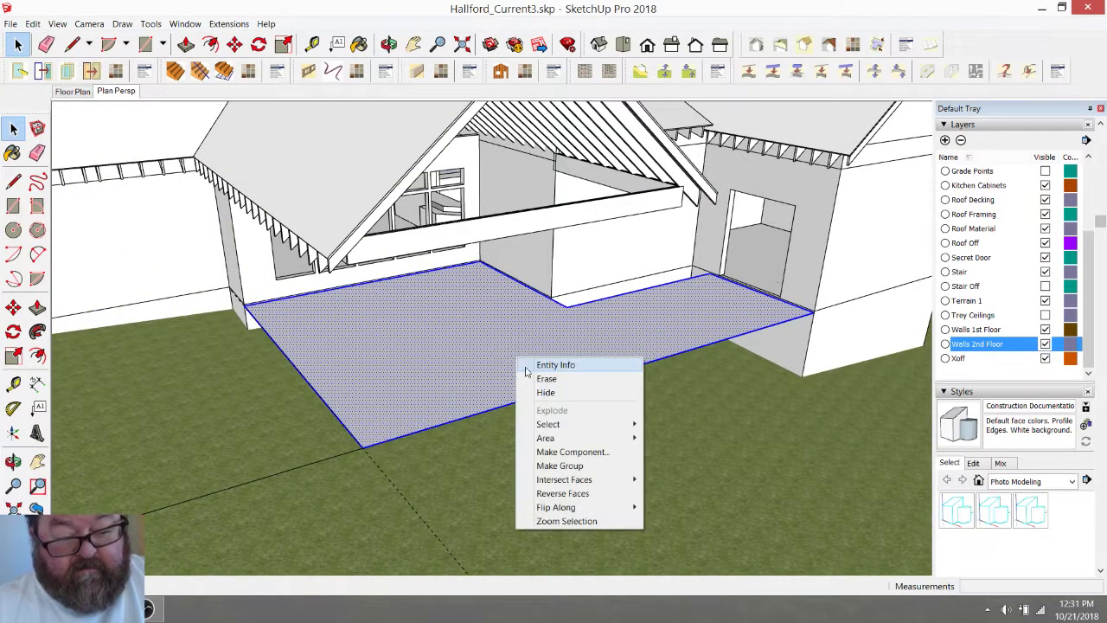
pyautogui.click(560, 464)
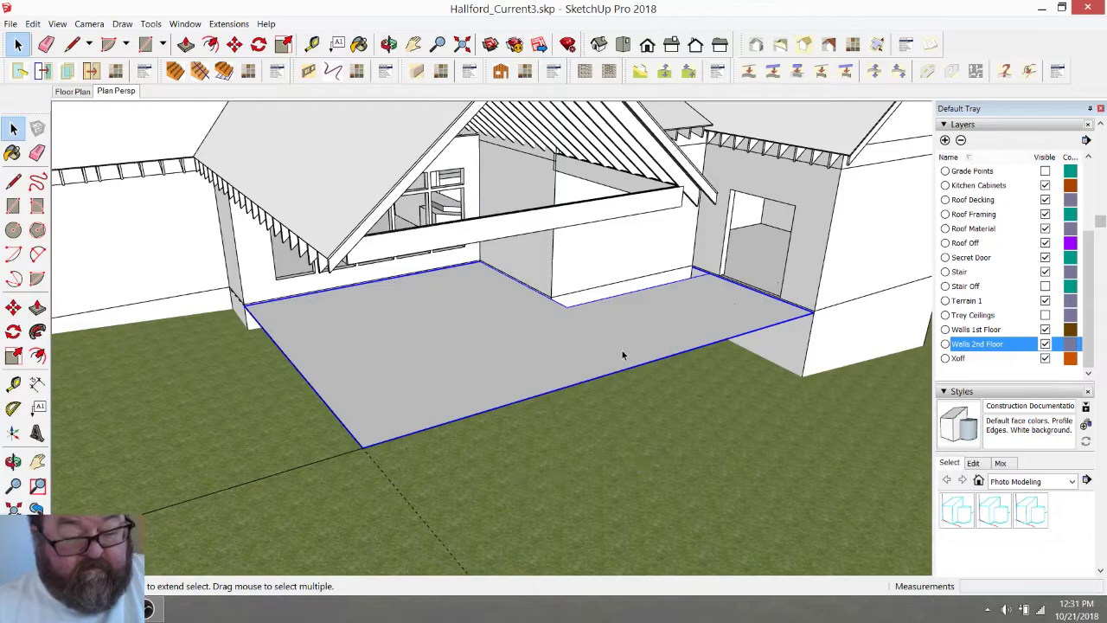
# Try to erase the leftover line across the grass beside the patio, and undo the erasure
pyautogui.moveTo(619, 354); pyautogui.dragTo(387, 400, button='middle')
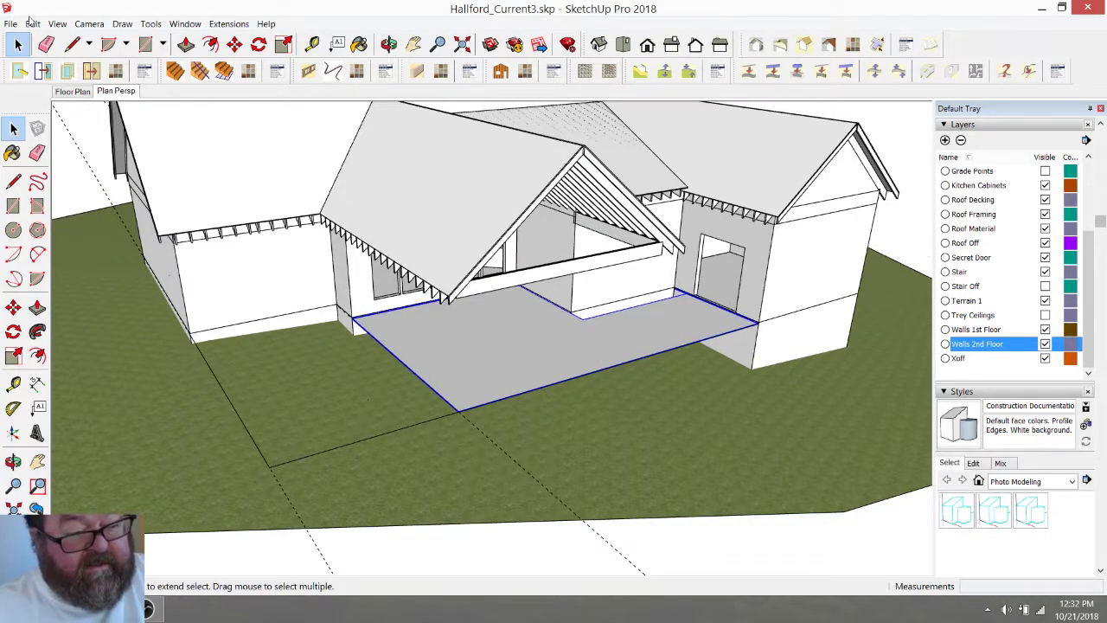
pyautogui.click(45, 44)
pyautogui.click(225, 387)
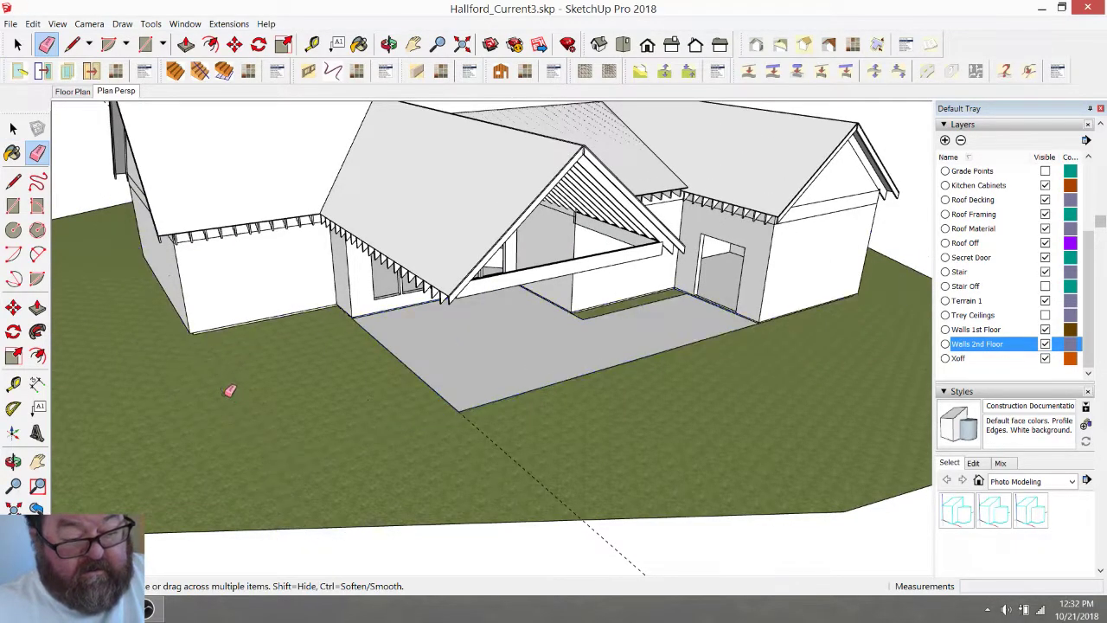
pyautogui.hotkey('ctrl', 'z')
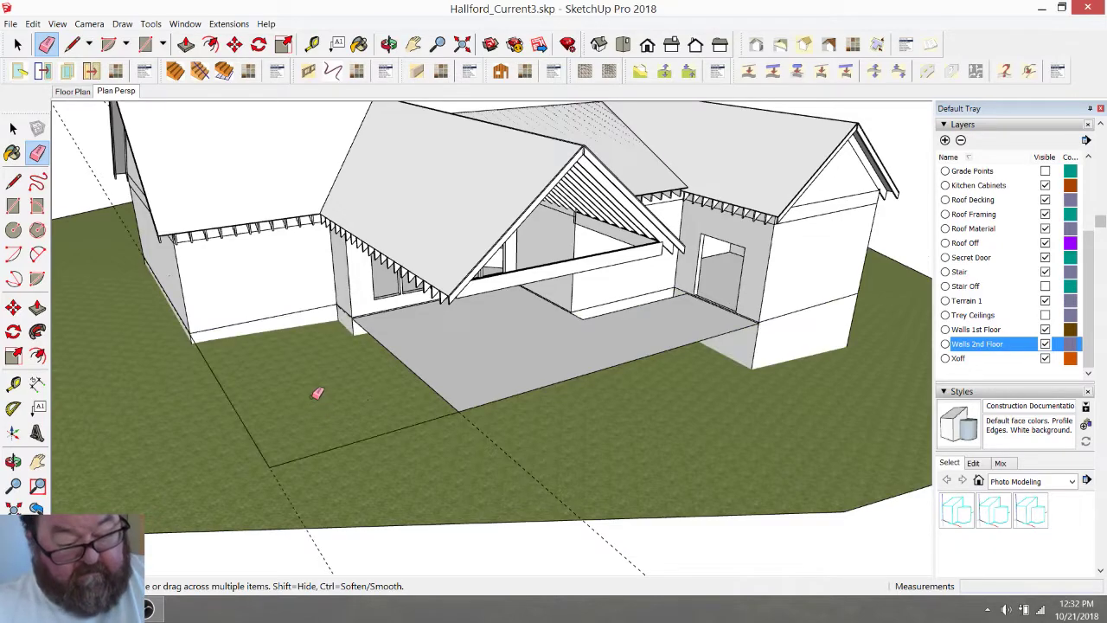
# Open the group holding the leftover outline and delete its two lines across the grass beside the patio
pyautogui.press('space')
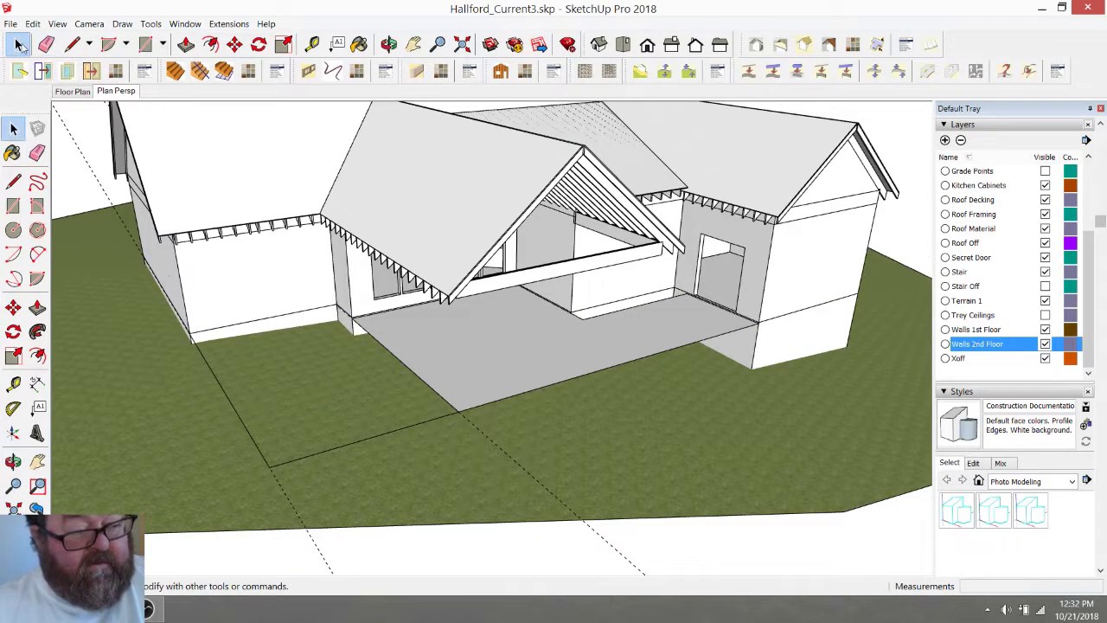
pyautogui.doubleClick(241, 424)
pyautogui.click(241, 424)
pyautogui.press('Delete')
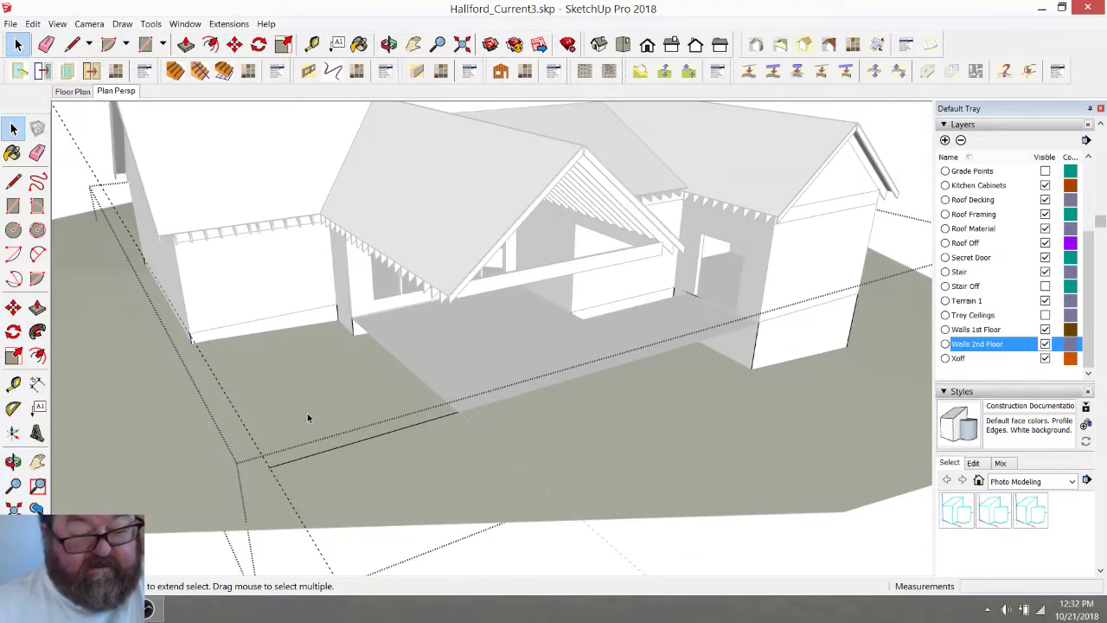
pyautogui.click(362, 444)
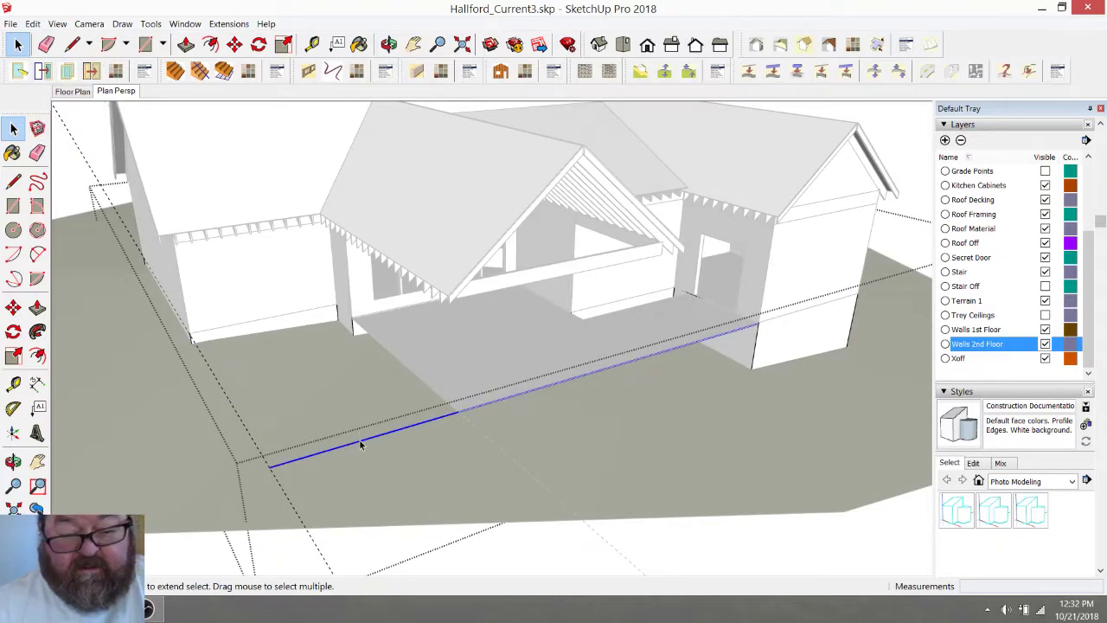
pyautogui.press('Delete')
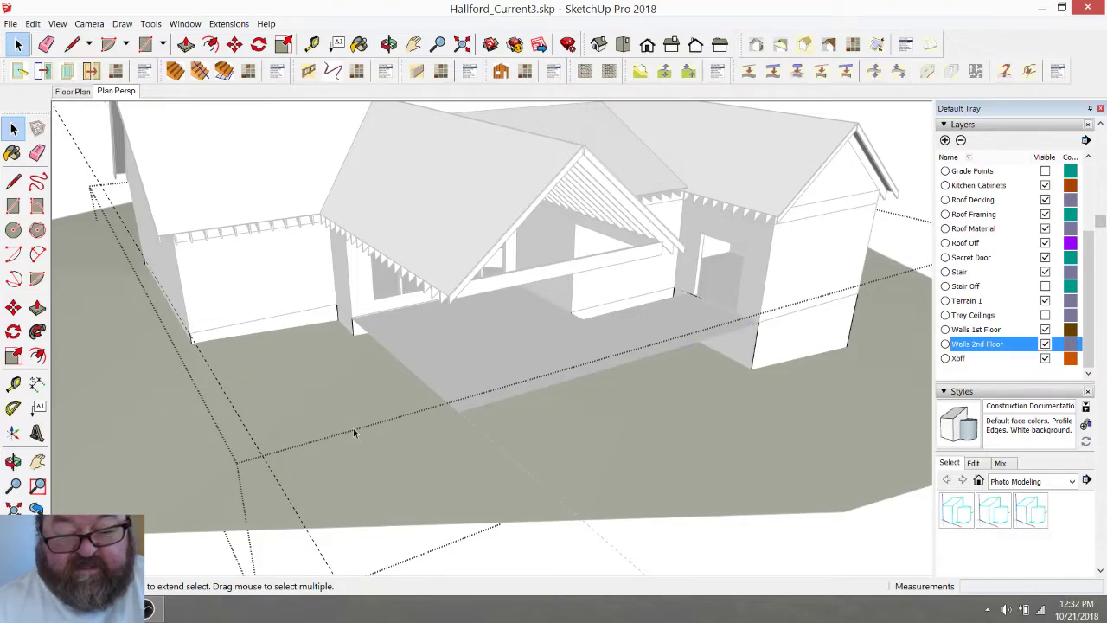
# Leave the group and remove the guide extending from the patio's outer corner across the grass
pyautogui.scroll(-3, 603, 361)
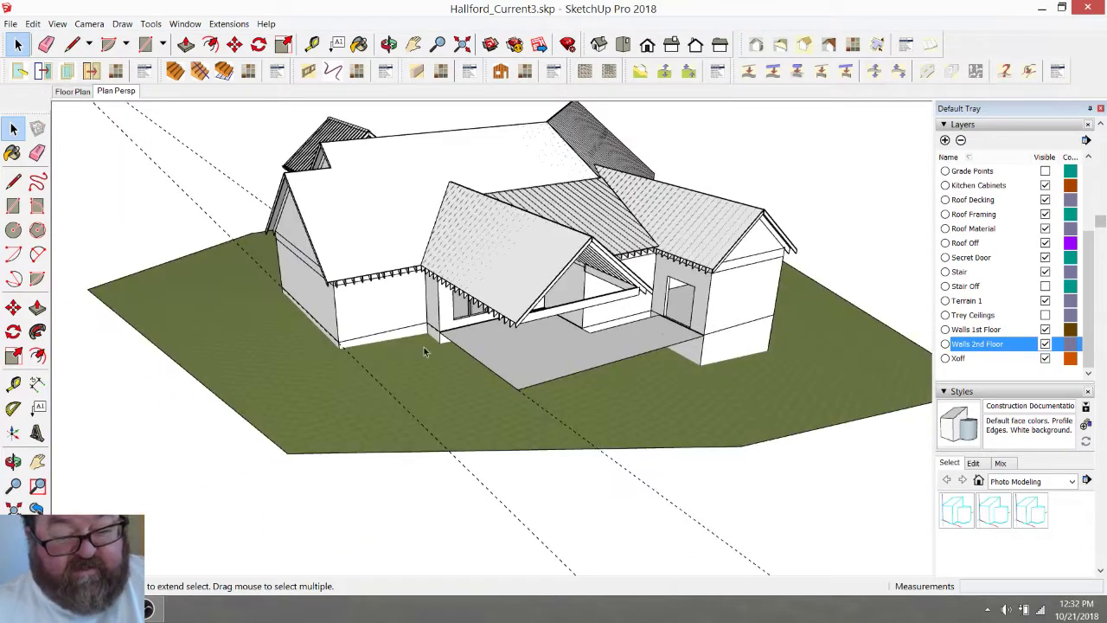
pyautogui.scroll(6, 612, 387)
pyautogui.scroll(2, 334, 332)
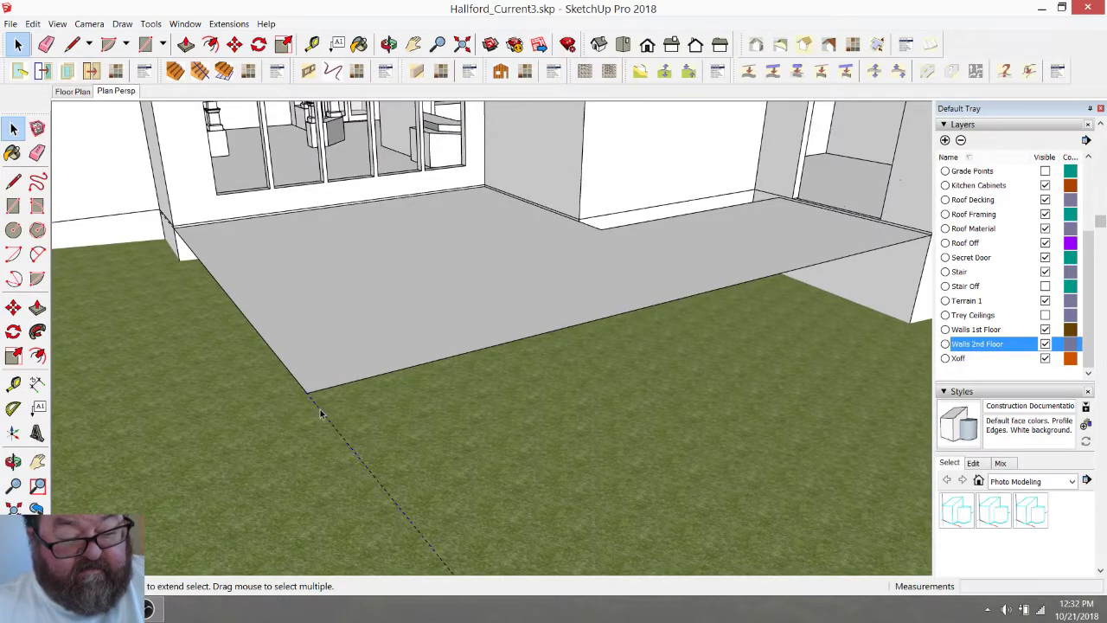
pyautogui.scroll(-2, 392, 408)
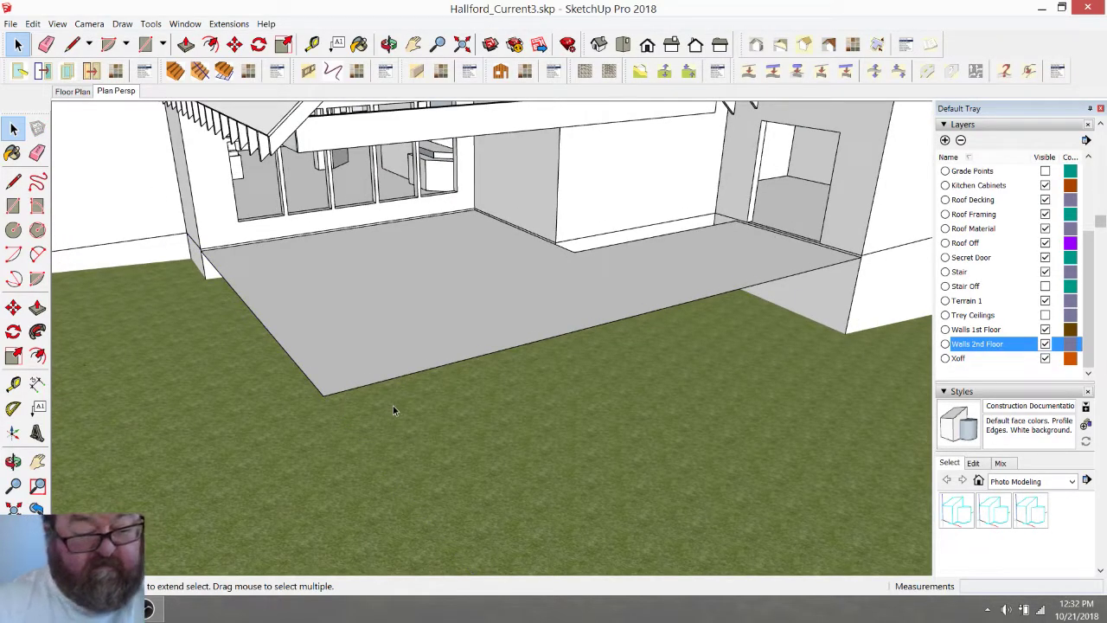
pyautogui.scroll(-3, 393, 406)
pyautogui.scroll(2, 376, 353)
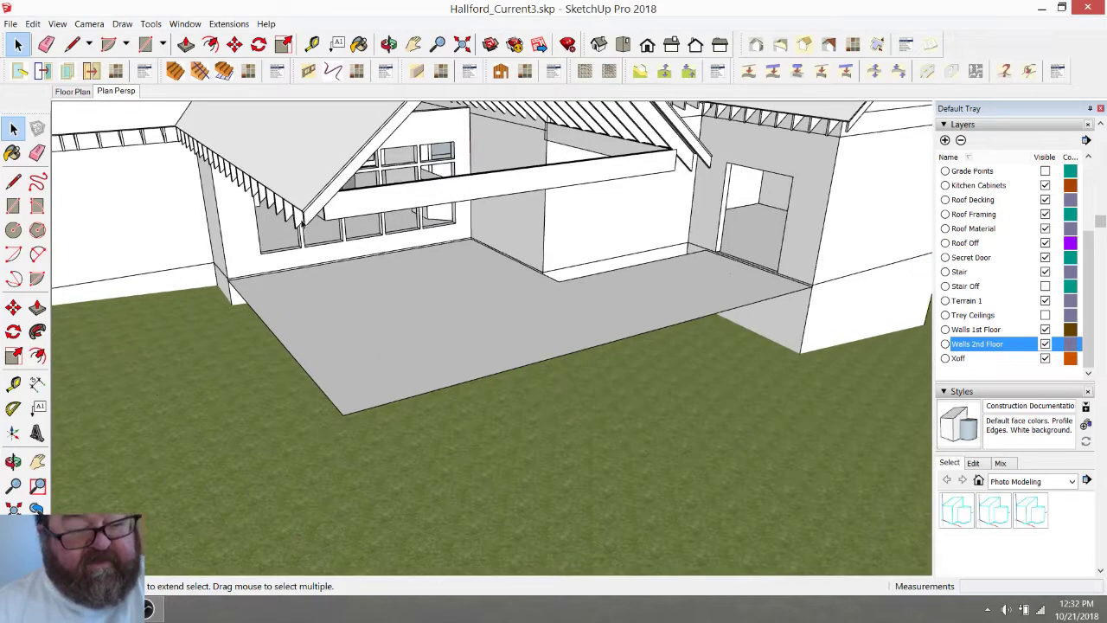
# Open the patio group for editing
pyautogui.press('p')
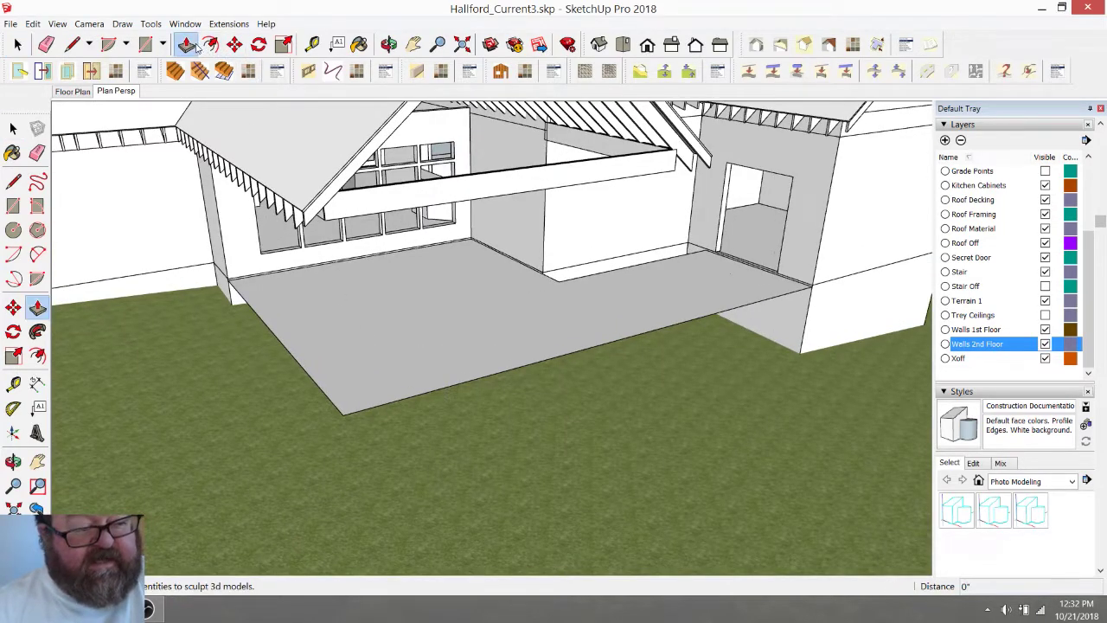
pyautogui.click(17, 44)
pyautogui.click(340, 297)
pyautogui.doubleClick(341, 297)
# Push/Pull the patio face downward by 4 inches to give the slab thickness
pyautogui.press('p')
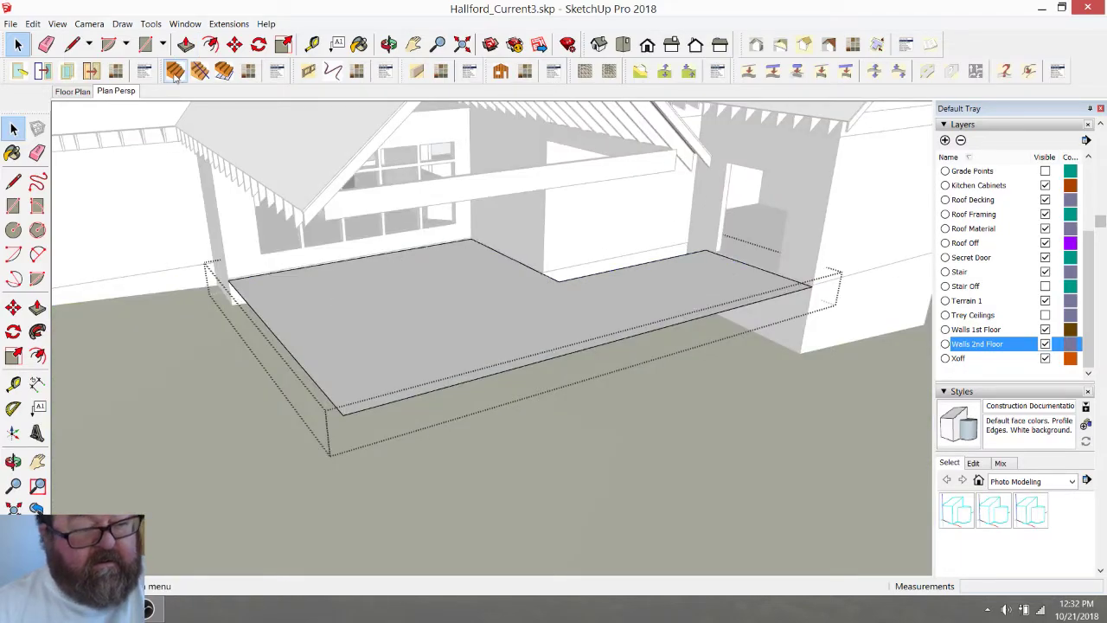
pyautogui.click(404, 383)
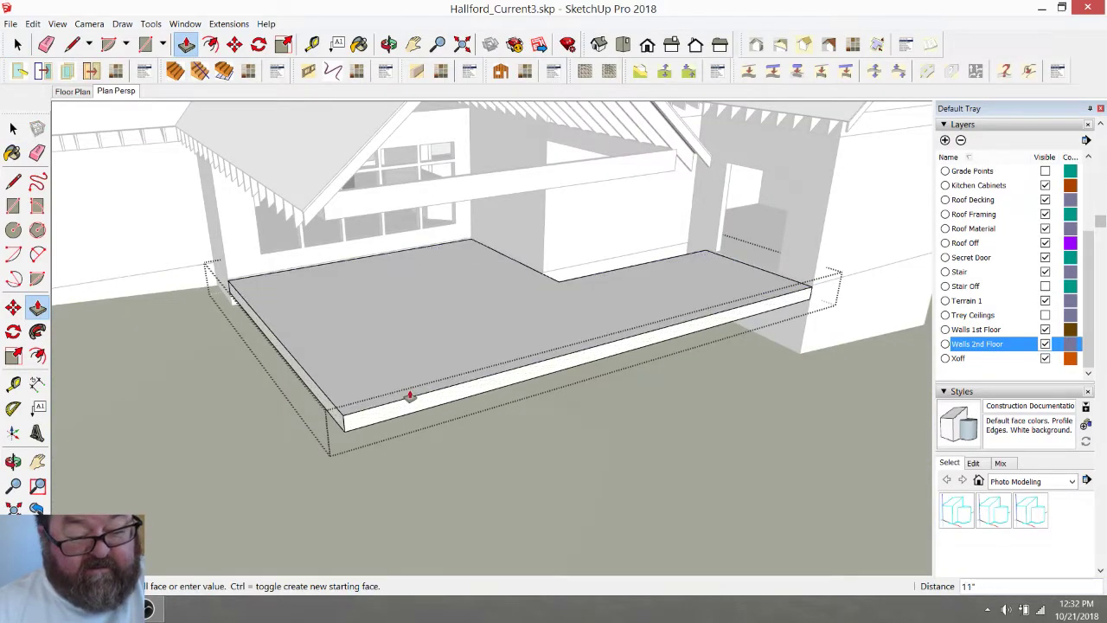
pyautogui.write('4')
pyautogui.press('Return')
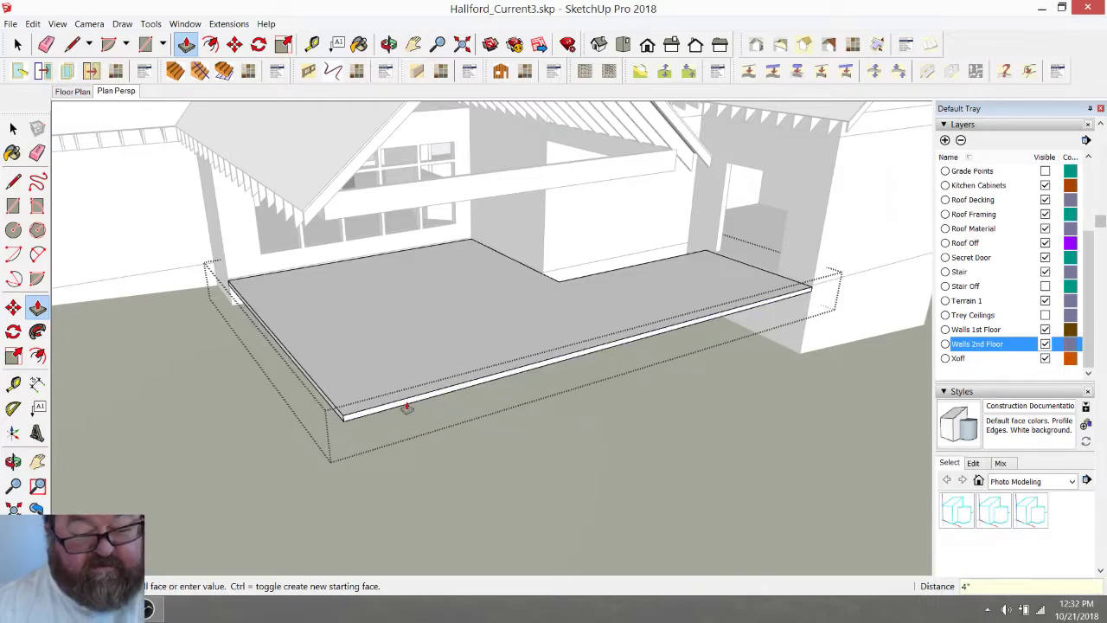
# Push/Pull the patio face downward by 6 inches for the slab thickness
pyautogui.scroll(3, 370, 402)
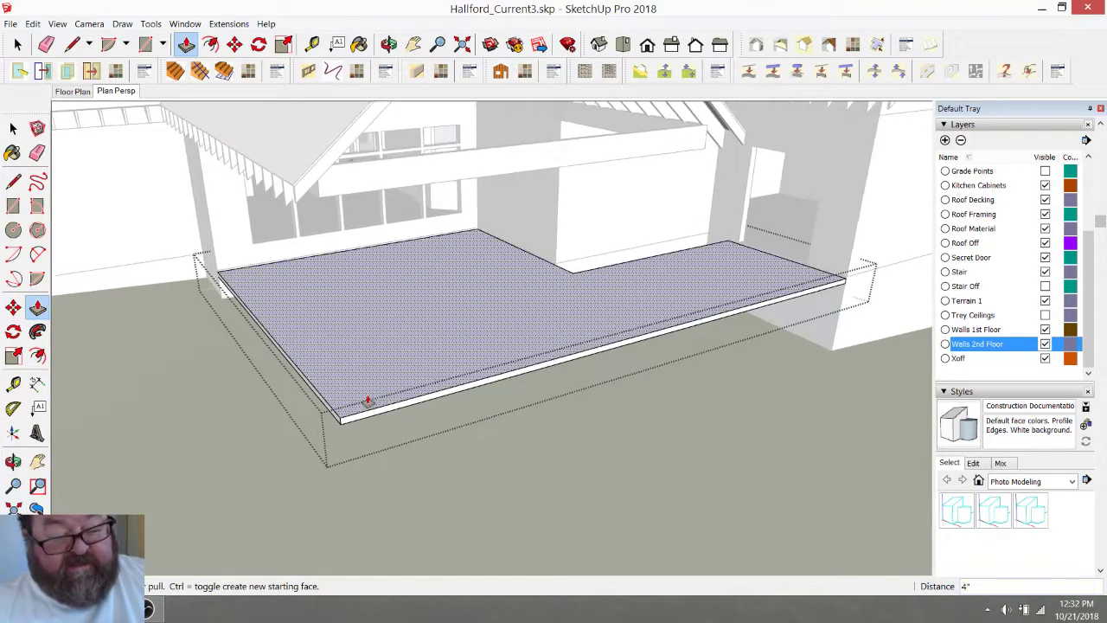
pyautogui.click(367, 404)
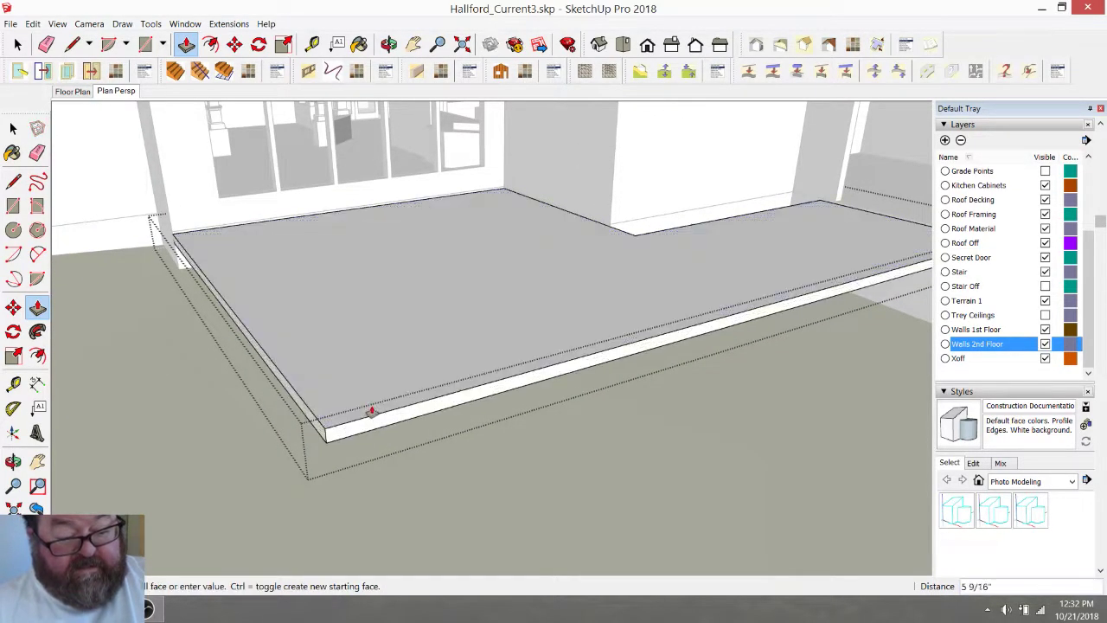
pyautogui.write('6')
pyautogui.press('Return')
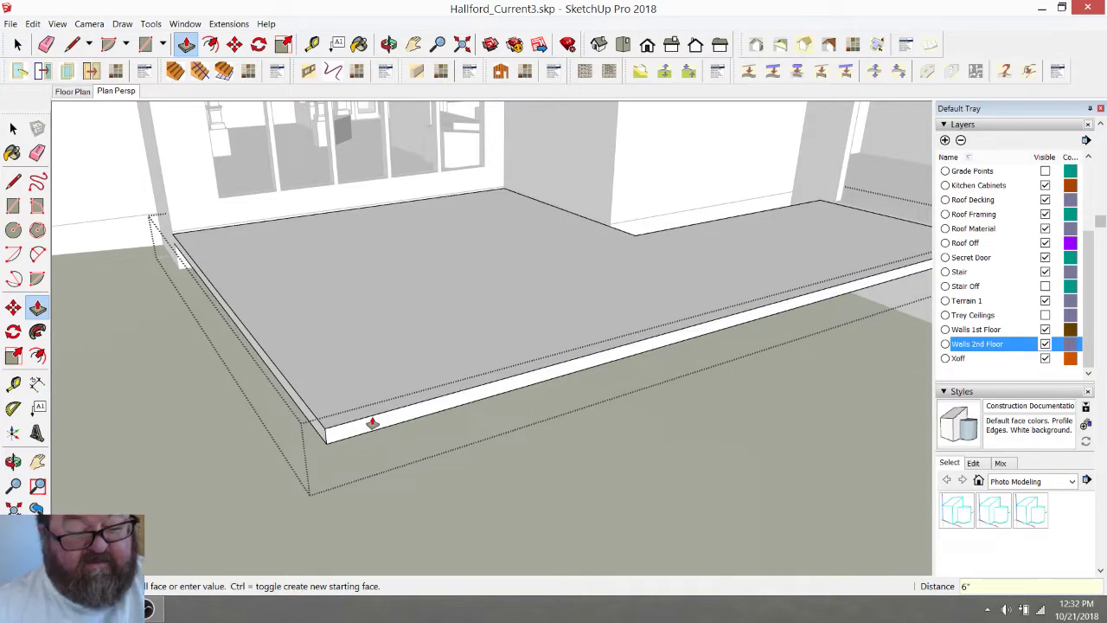
# Place a guide parallel to the patio's long outer edge, through the midpoint of the slab's short end edge
pyautogui.scroll(-4, 589, 383)
pyautogui.scroll(-2, 475, 340)
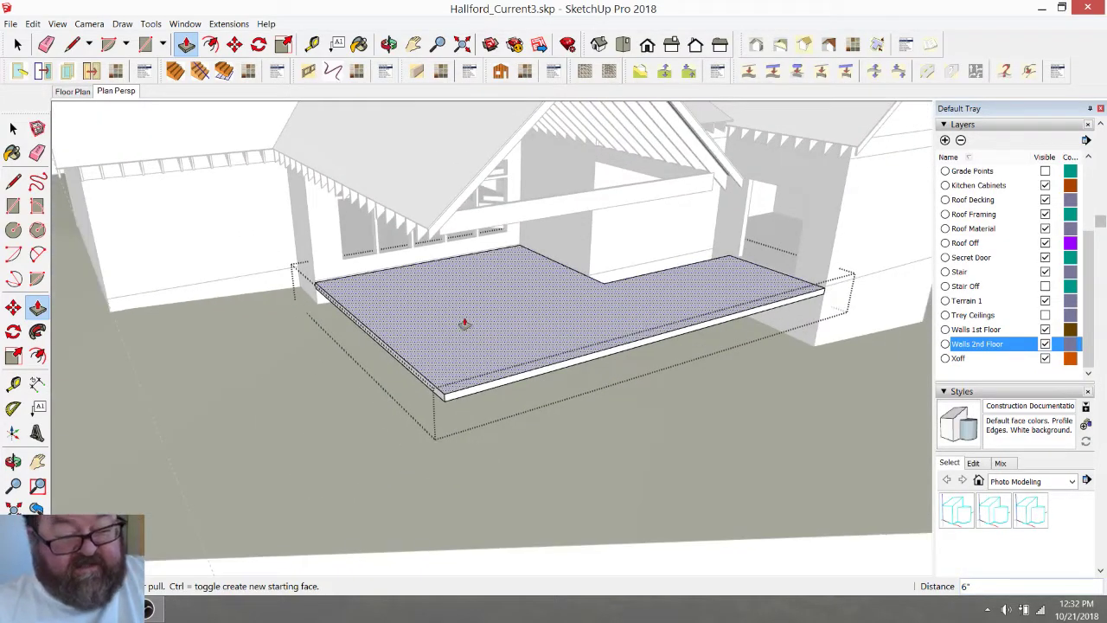
pyautogui.scroll(-1, 352, 316)
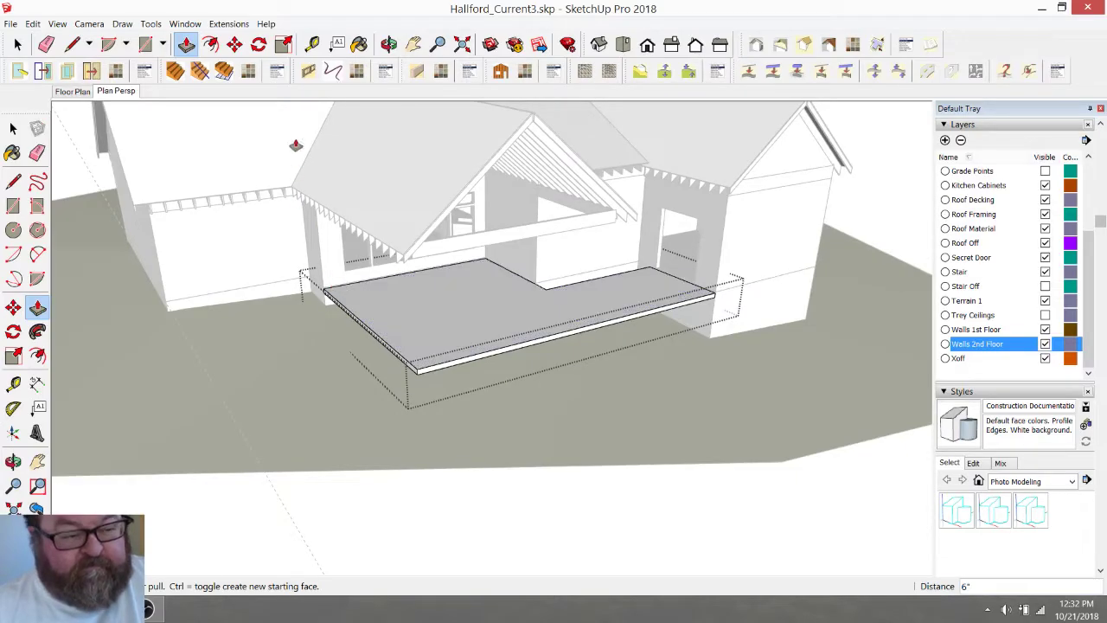
pyautogui.click(390, 43)
pyautogui.moveTo(536, 208); pyautogui.dragTo(515, 259)
pyautogui.scroll(10, 514, 259)
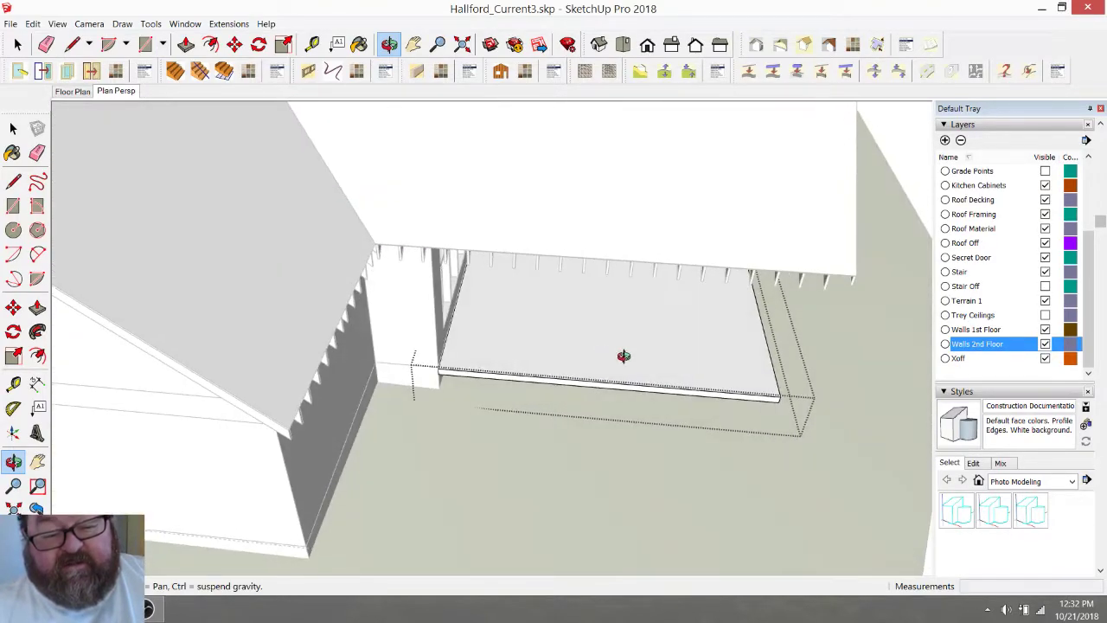
pyautogui.click(312, 45)
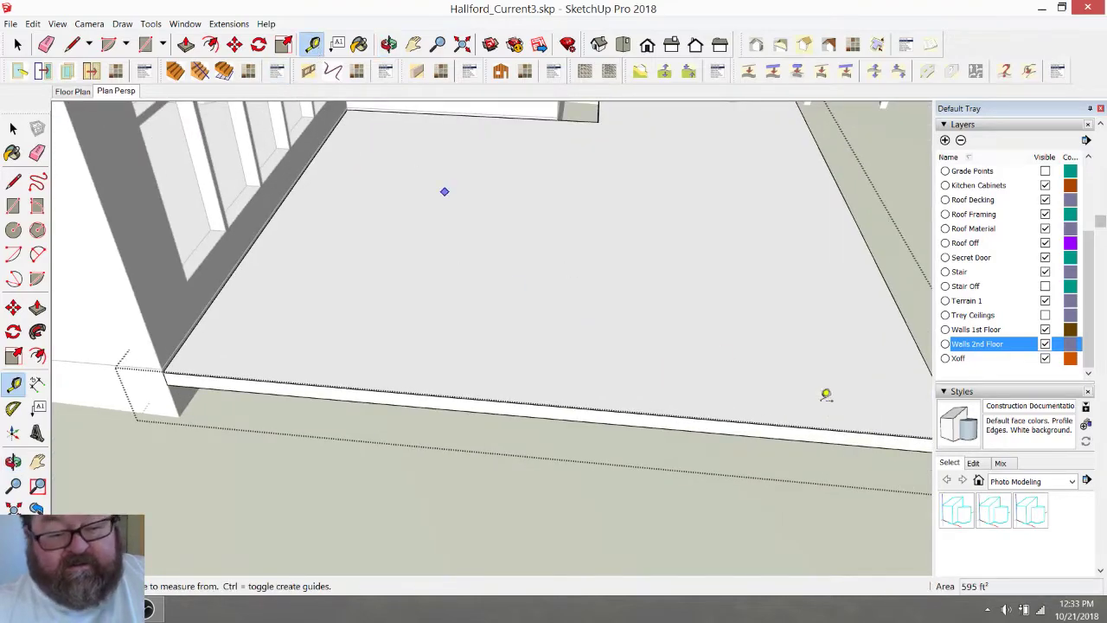
pyautogui.click(920, 350)
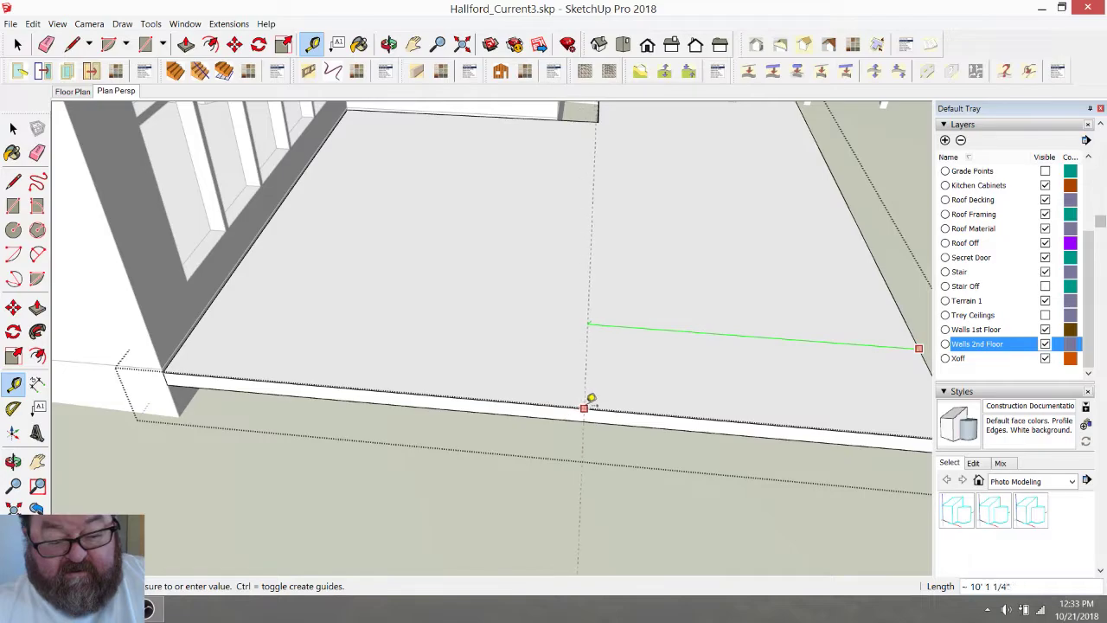
pyautogui.click(548, 396)
# Add two parallel guides on the patio, offset 36 inches to each side of the centre guide
pyautogui.scroll(-1, 501, 359)
pyautogui.click(541, 374)
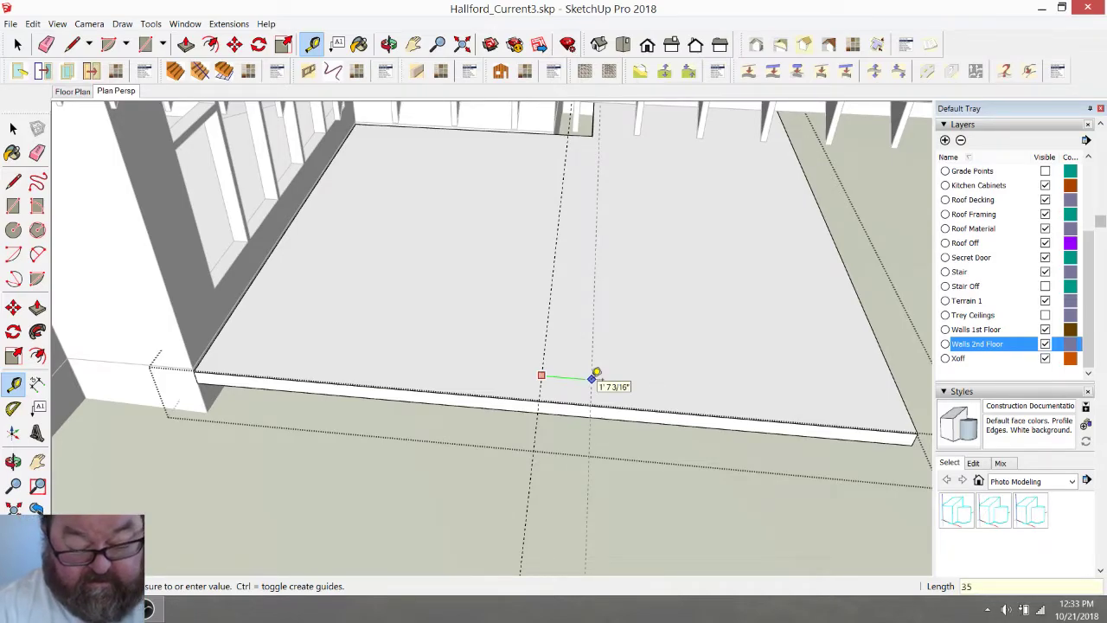
pyautogui.press('Return')
pyautogui.click(542, 382)
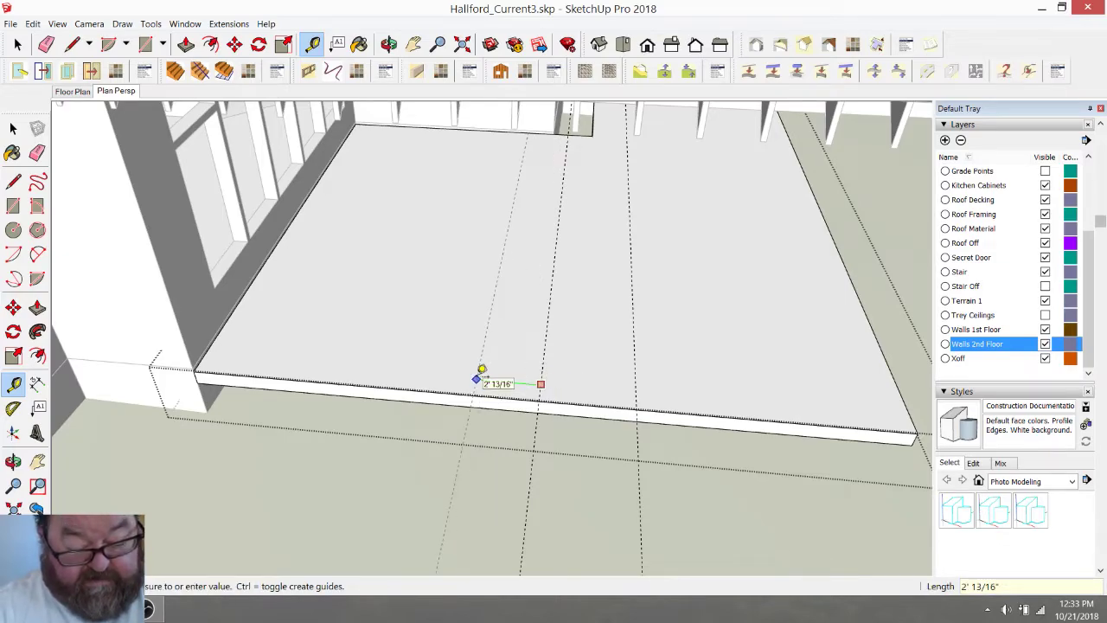
pyautogui.write('36')
pyautogui.press('Return')
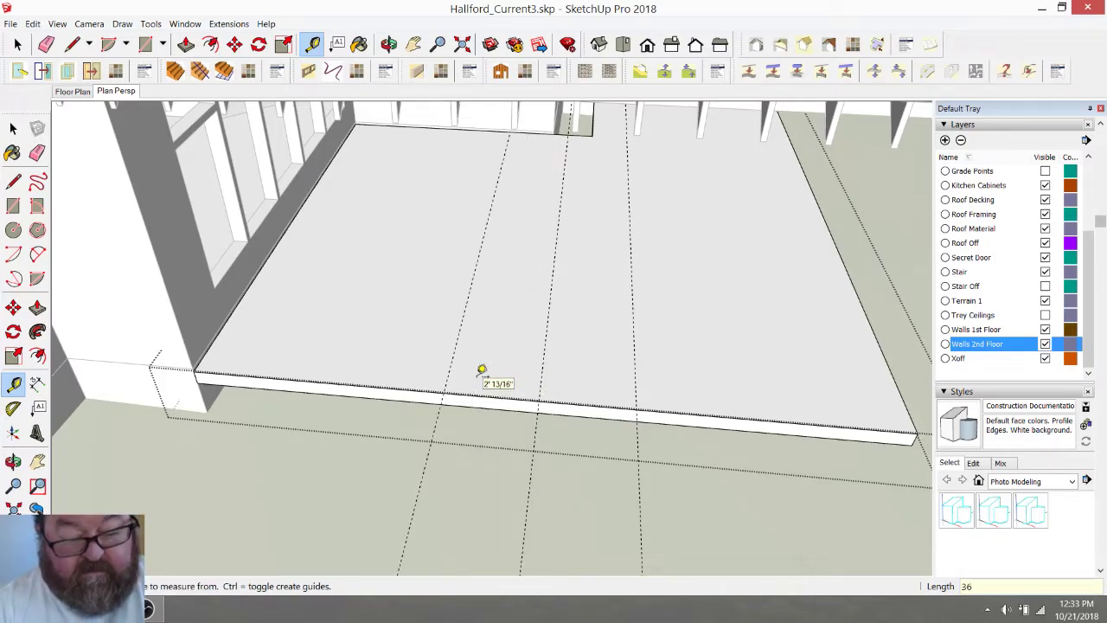
# Draw two 6-inch vertical lines across the slab's short end face where the outer guides meet it
pyautogui.scroll(3, 469, 363)
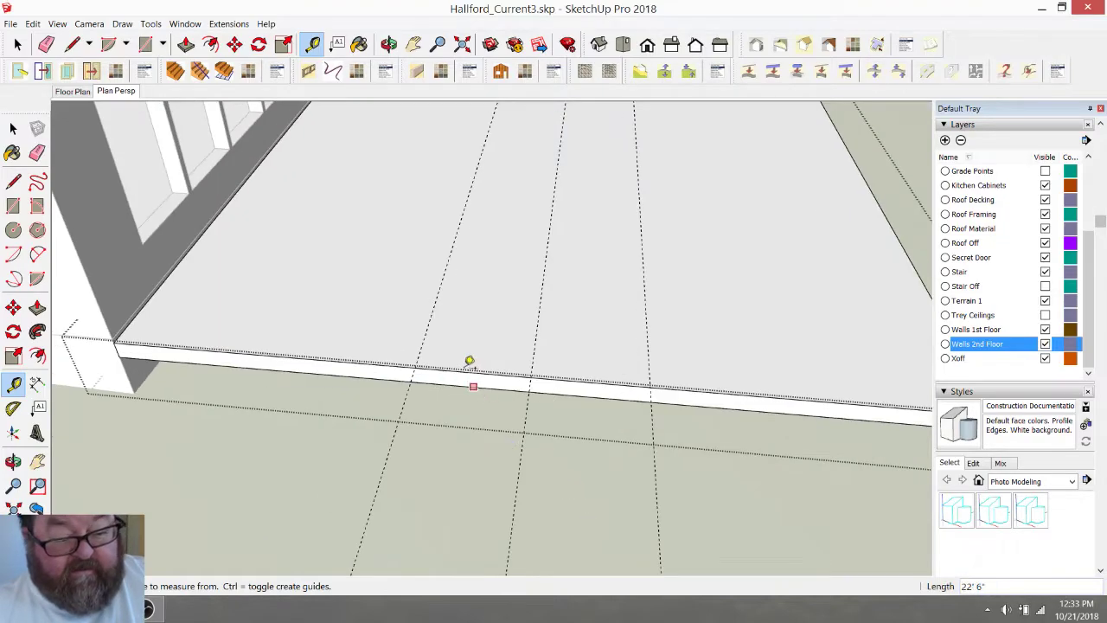
pyautogui.click(72, 44)
pyautogui.scroll(2, 390, 386)
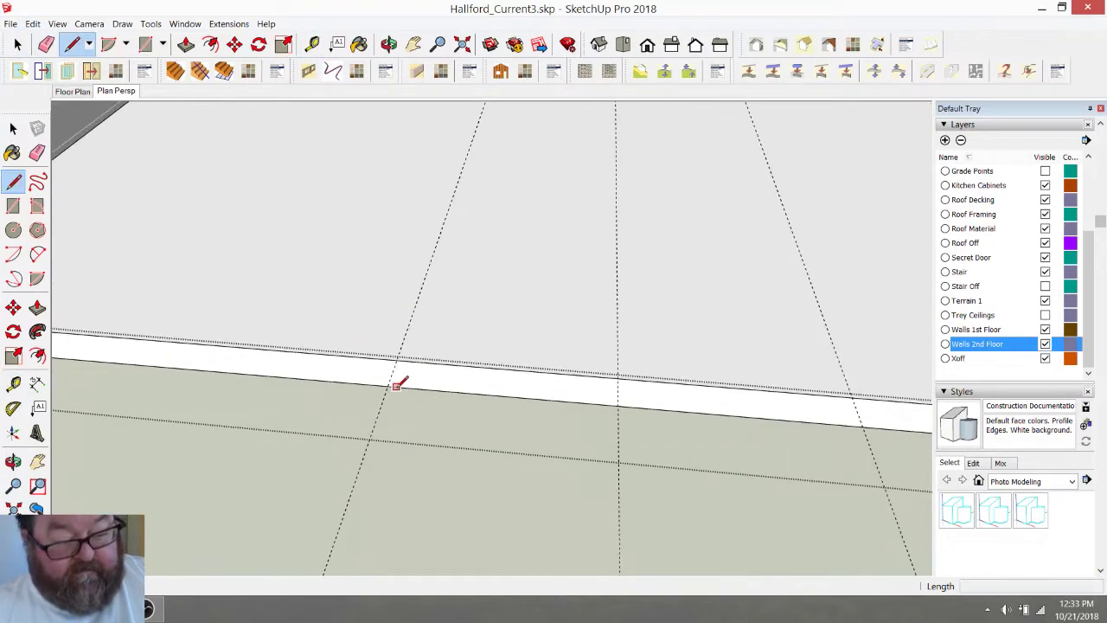
pyautogui.click(397, 360)
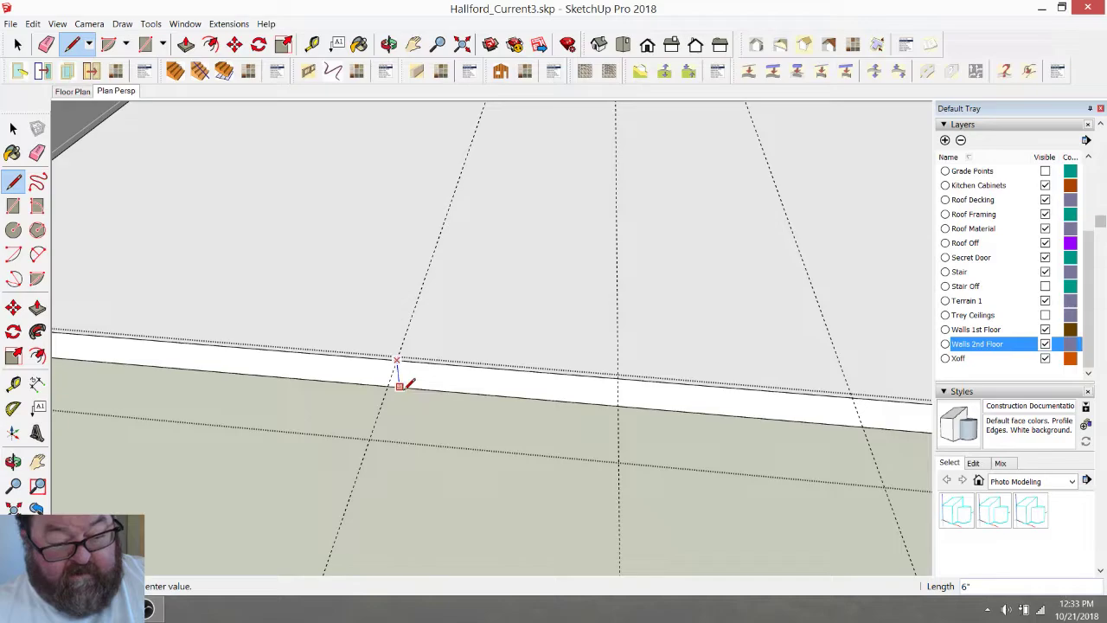
pyautogui.click(398, 385)
pyautogui.scroll(-1, 398, 348)
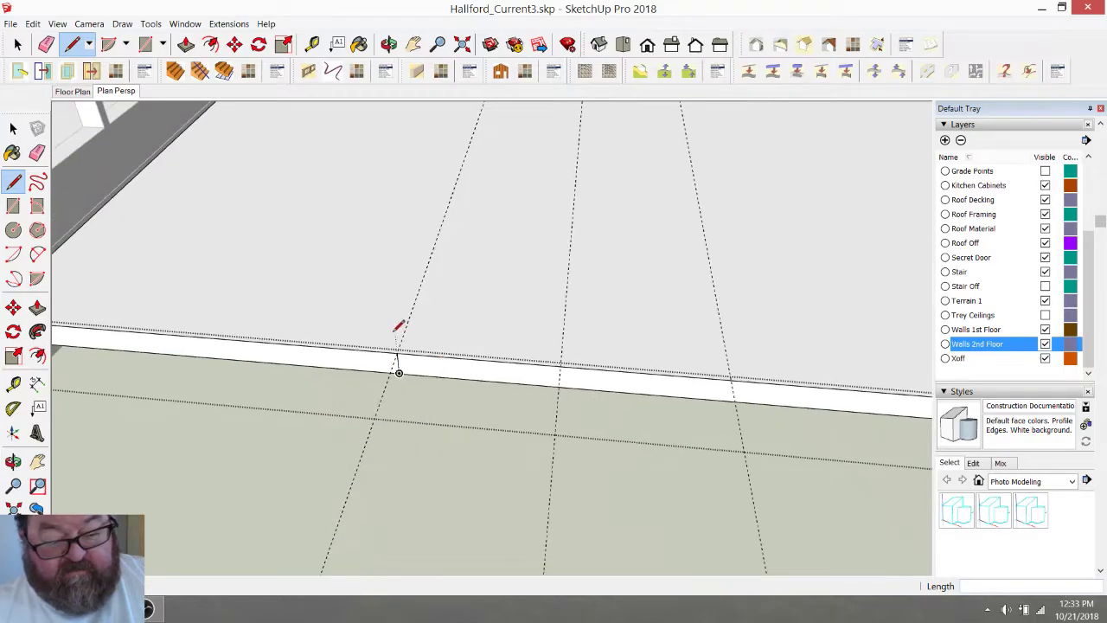
pyautogui.click(731, 380)
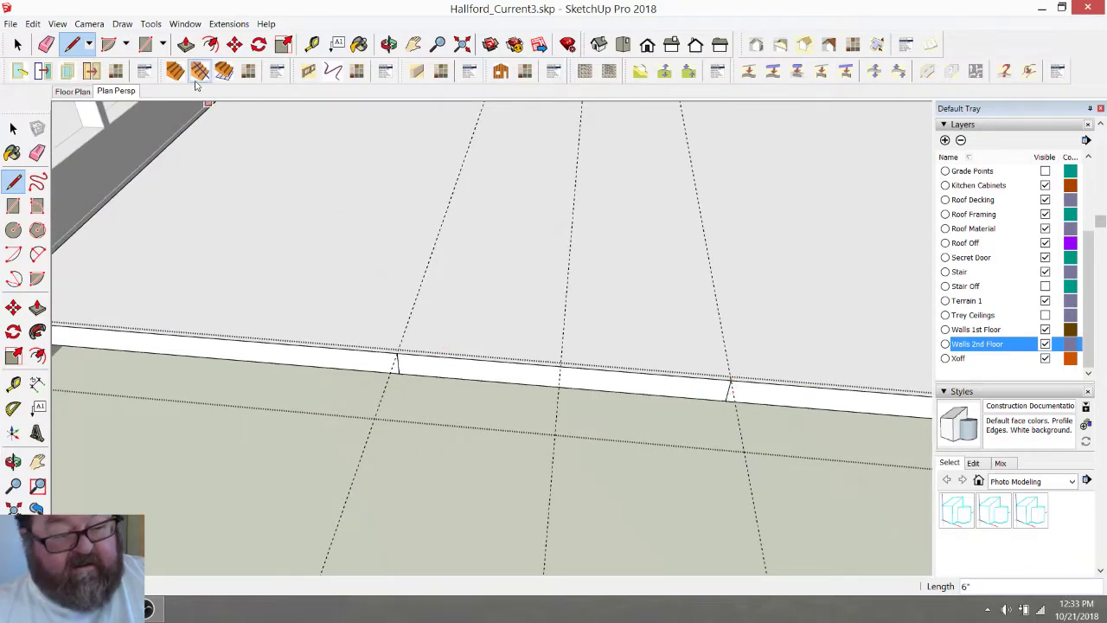
# Try a 3-foot outward Push/Pull on the end face between the two vertical lines, and undo it
pyautogui.click(186, 44)
pyautogui.click(442, 371)
pyautogui.click(433, 403)
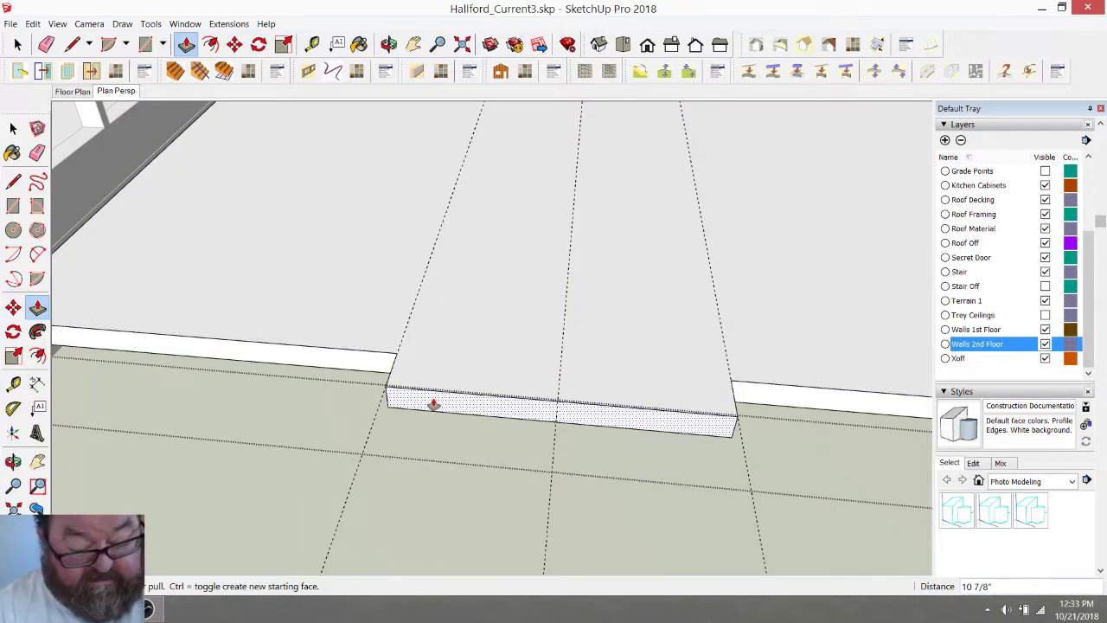
pyautogui.write("3'")
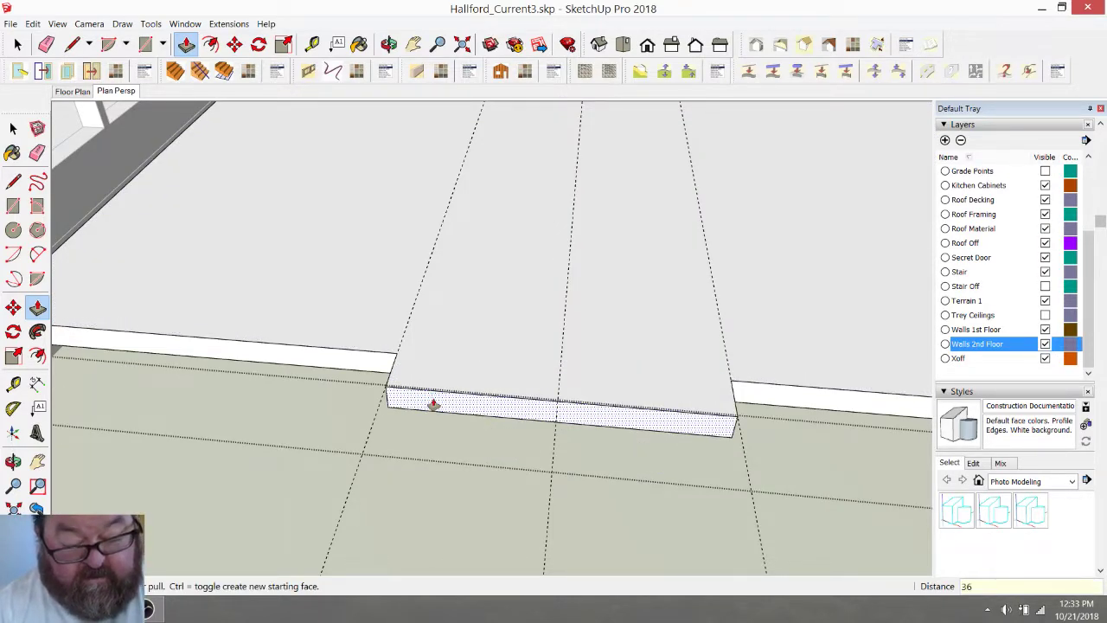
pyautogui.press('Return')
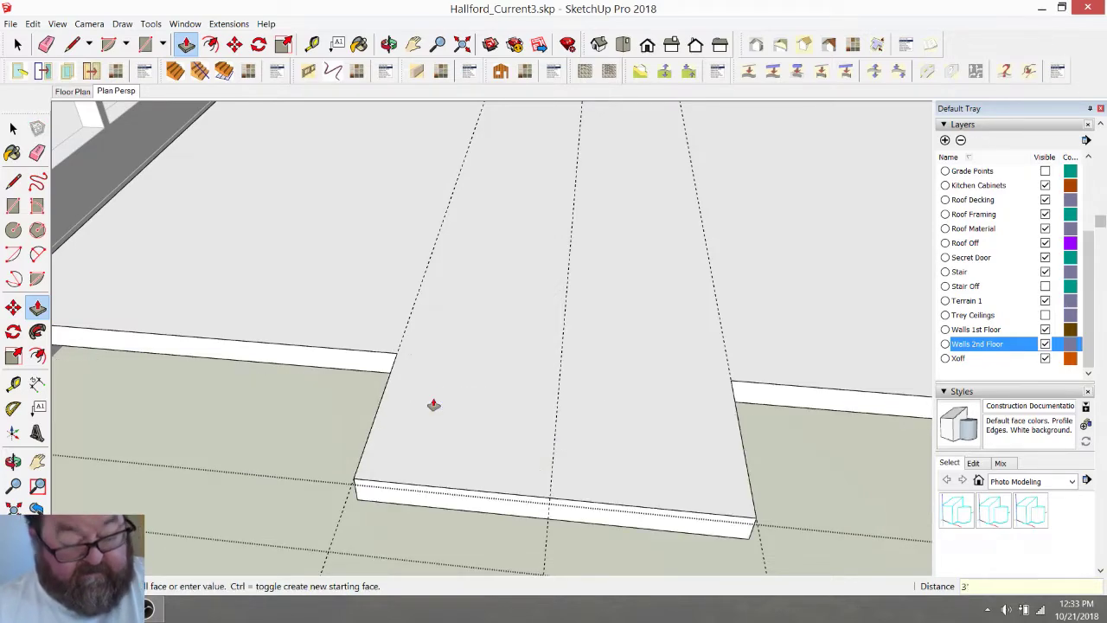
pyautogui.hotkey('ctrl', 'z')
# Push/Pull the end face between the two lines outward by 2' 6" and erase the three guides on the patio
pyautogui.click(432, 383)
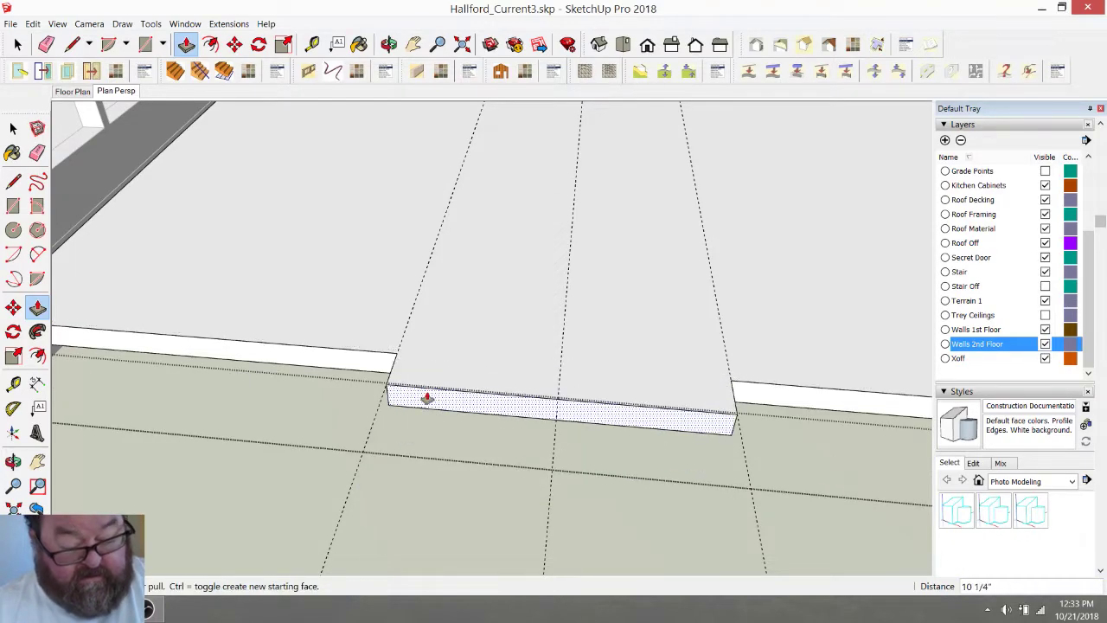
pyautogui.press('Return')
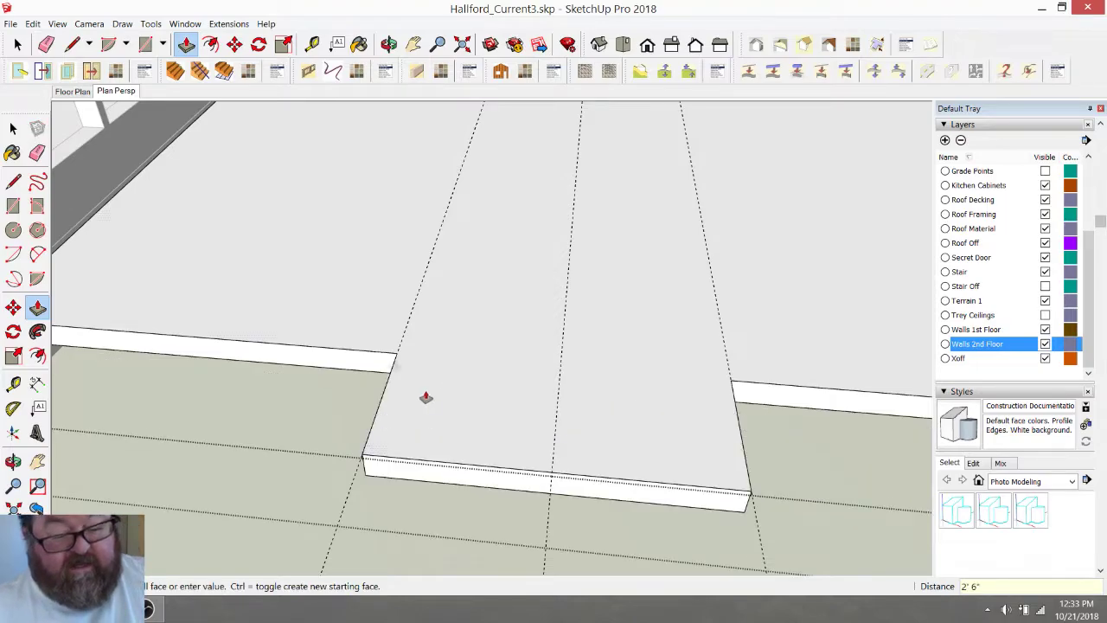
pyautogui.scroll(-3, 433, 380)
pyautogui.moveTo(442, 351); pyautogui.dragTo(371, 299, button='middle')
pyautogui.click(45, 44)
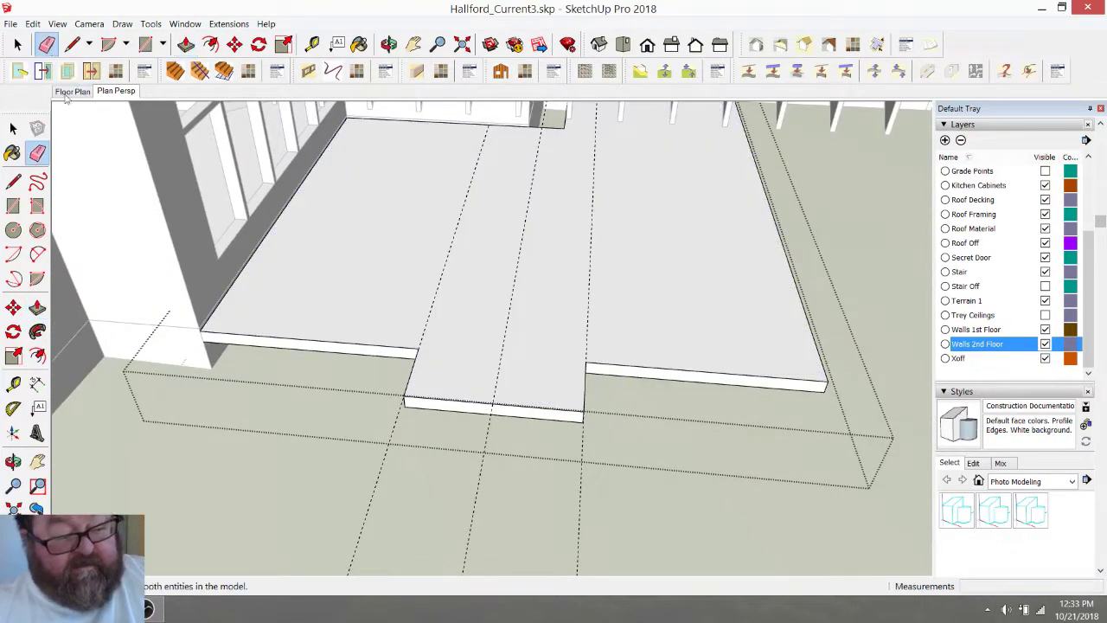
pyautogui.moveTo(395, 420)
pyautogui.mouseDown()
pyautogui.moveTo(501, 447)
pyautogui.moveTo(595, 448)
pyautogui.mouseUp()
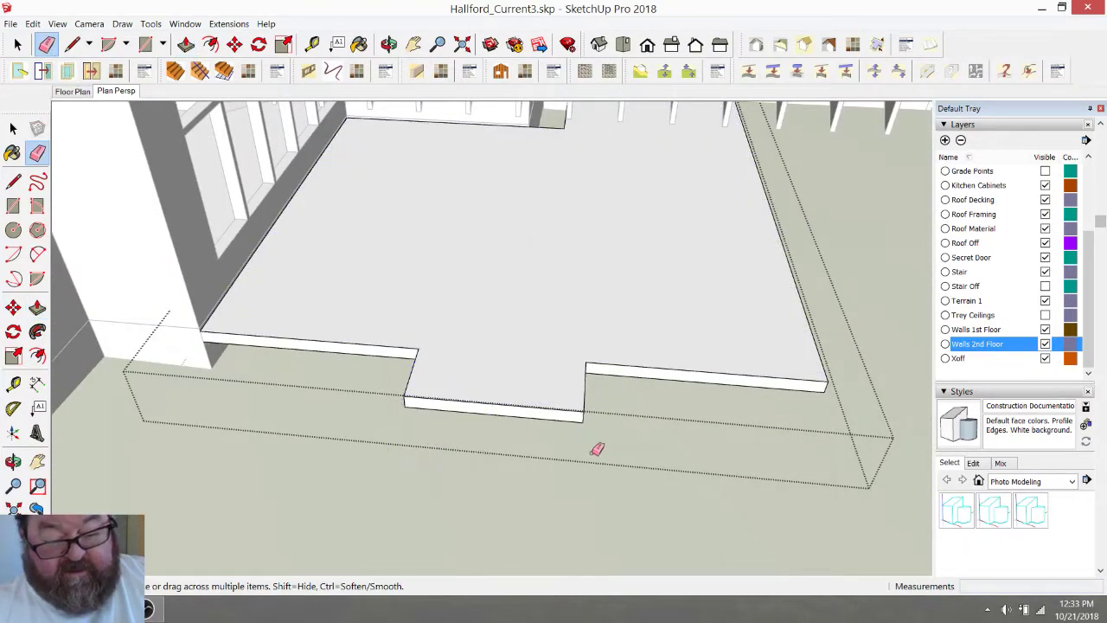
pyautogui.scroll(-2, 657, 482)
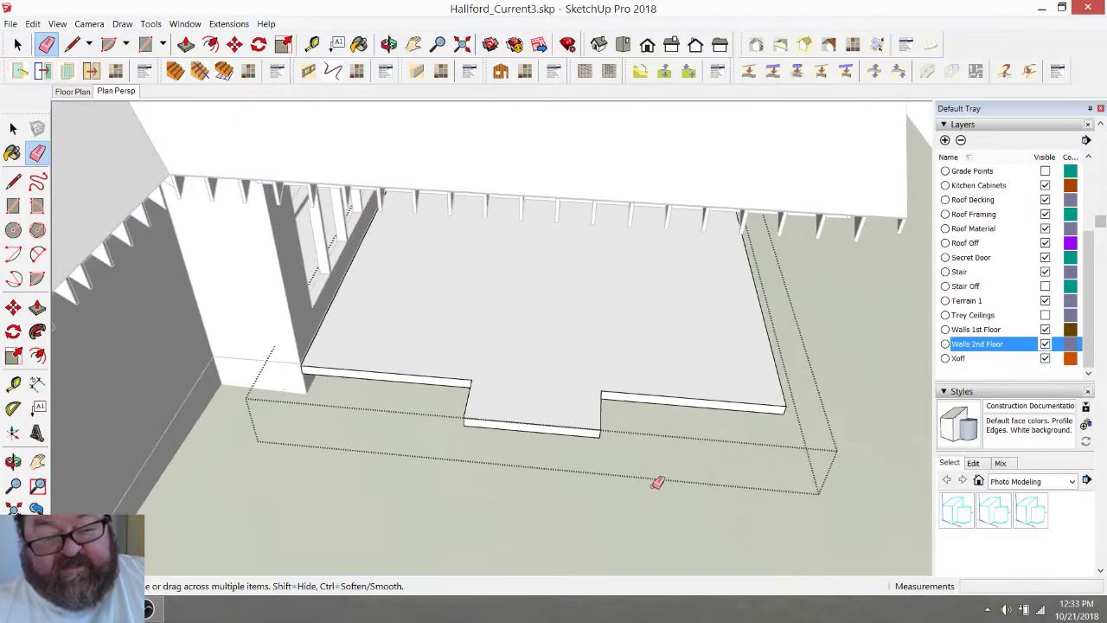
# Leave the patio group, delete the long guide running past the house inside the wall base group, and exit that group
pyautogui.click(389, 44)
pyautogui.moveTo(621, 354)
pyautogui.mouseDown()
pyautogui.moveTo(395, 296)
pyautogui.moveTo(328, 298)
pyautogui.moveTo(386, 323)
pyautogui.moveTo(406, 355)
pyautogui.moveTo(514, 331)
pyautogui.moveTo(305, 285)
pyautogui.moveTo(519, 323)
pyautogui.moveTo(519, 341)
pyautogui.moveTo(447, 354)
pyautogui.moveTo(434, 344)
pyautogui.moveTo(581, 344)
pyautogui.moveTo(358, 375)
pyautogui.moveTo(353, 362)
pyautogui.moveTo(427, 368)
pyautogui.moveTo(353, 348)
pyautogui.moveTo(376, 242)
pyautogui.moveTo(432, 225)
pyautogui.moveTo(562, 294)
pyautogui.moveTo(560, 314)
pyautogui.moveTo(776, 460)
pyautogui.moveTo(596, 338)
pyautogui.moveTo(519, 260)
pyautogui.mouseUp()
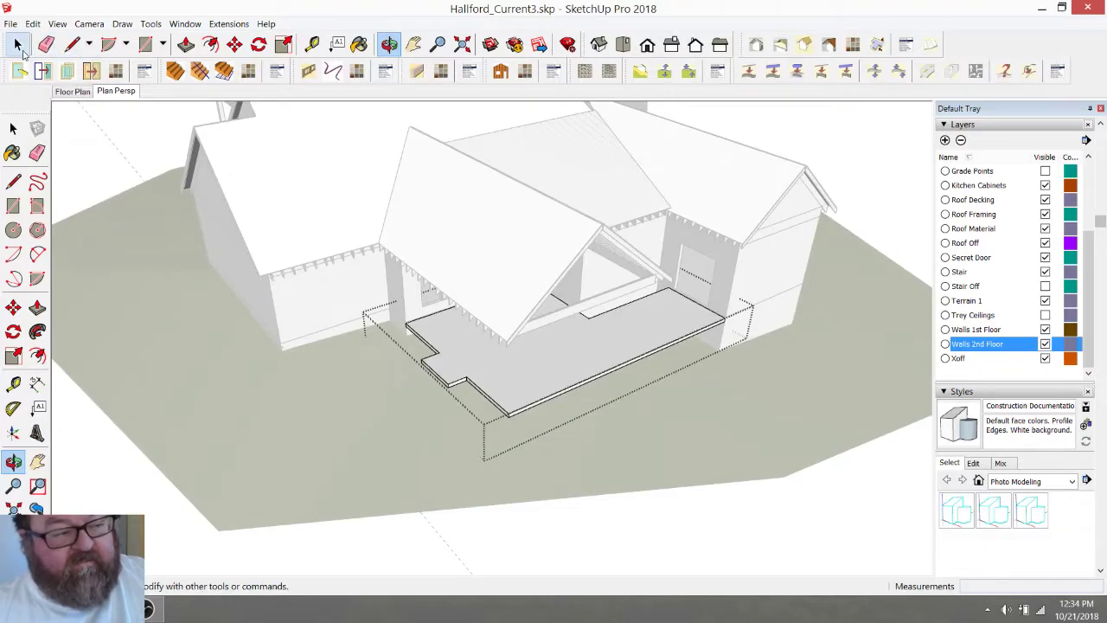
pyautogui.click(18, 45)
pyautogui.scroll(3, 519, 373)
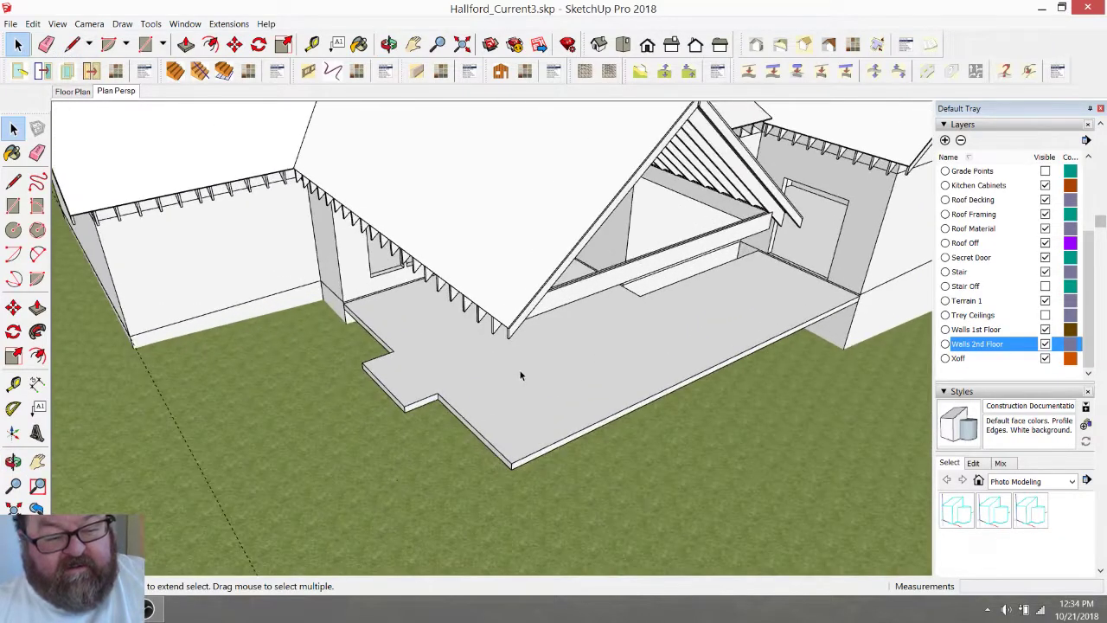
pyautogui.scroll(-6, 519, 373)
pyautogui.doubleClick(482, 500)
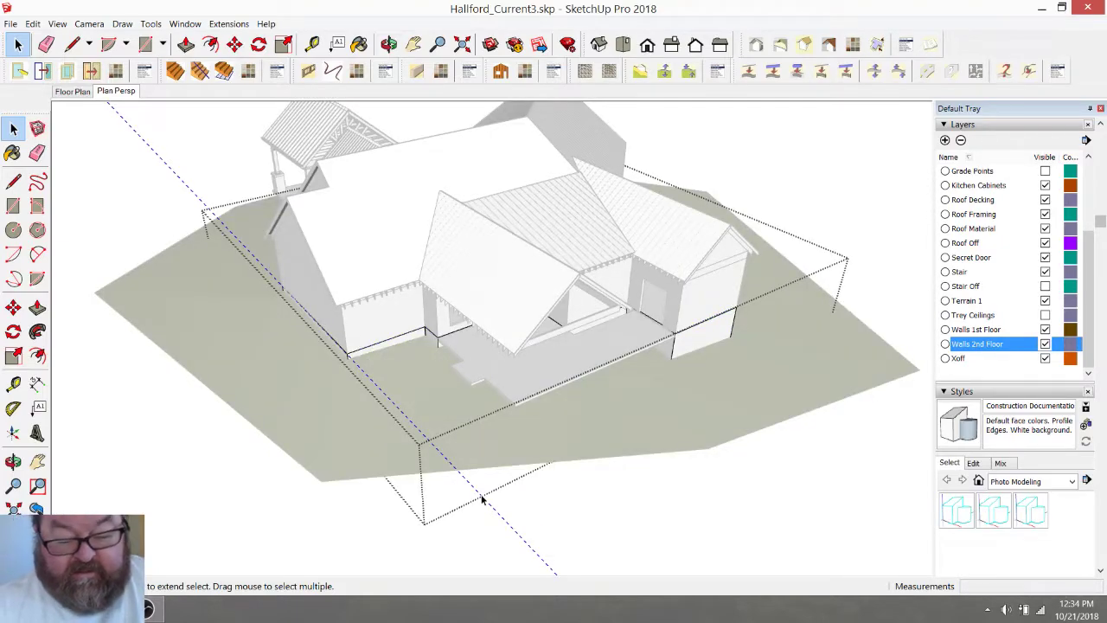
pyautogui.click(574, 518)
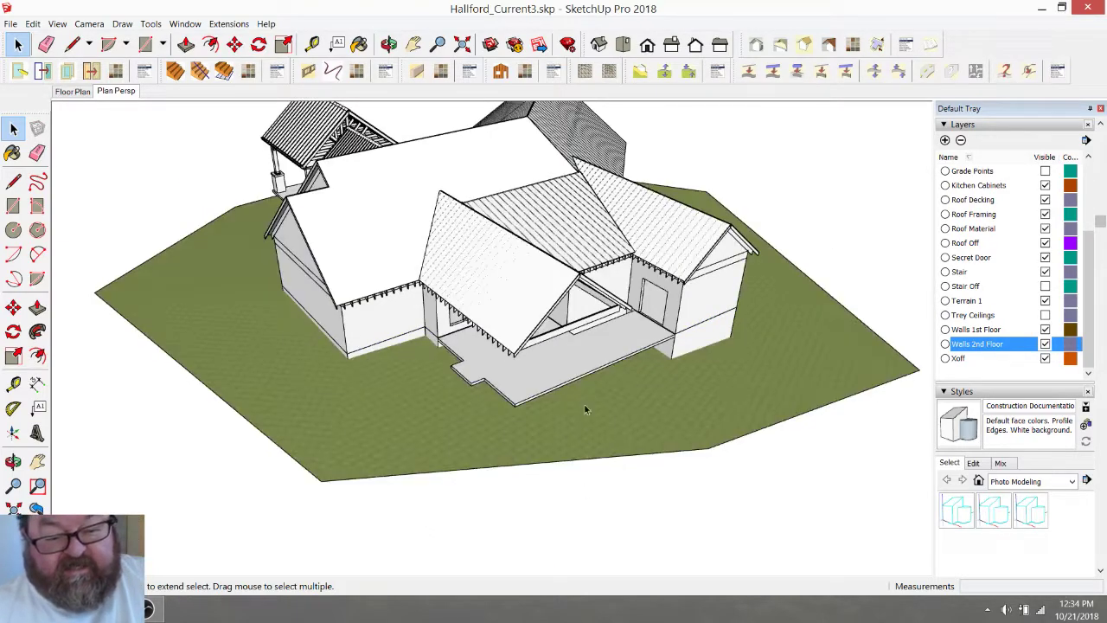
# Examine the finished patio slab, its end projection and its junction with the house walls from several angles
pyautogui.scroll(5, 588, 433)
pyautogui.click(606, 396)
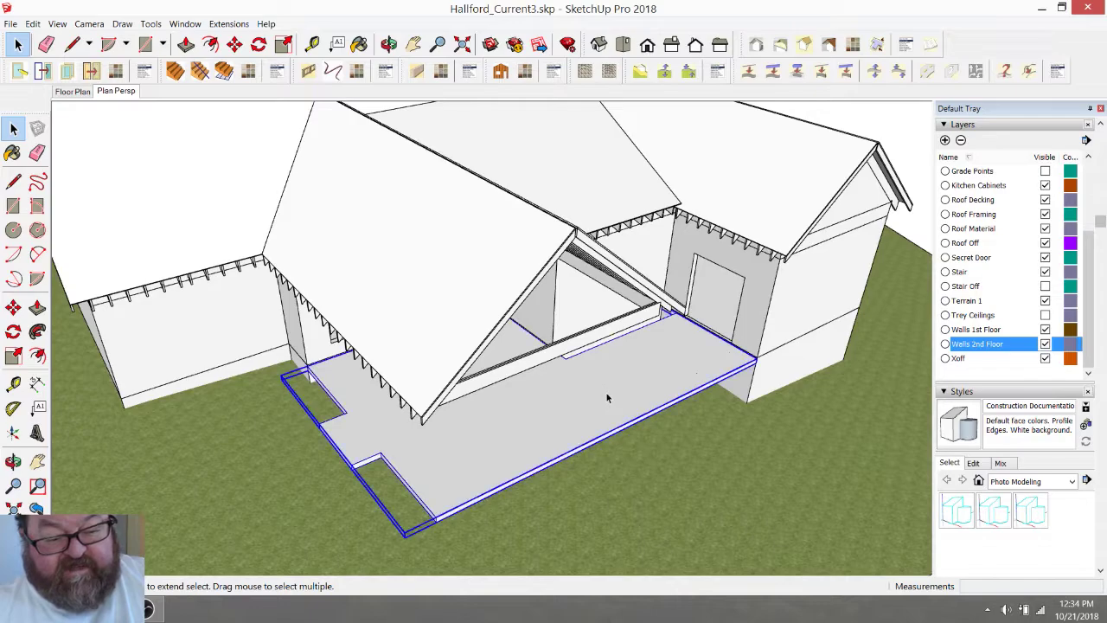
pyautogui.scroll(-3, 679, 405)
pyautogui.click(827, 190)
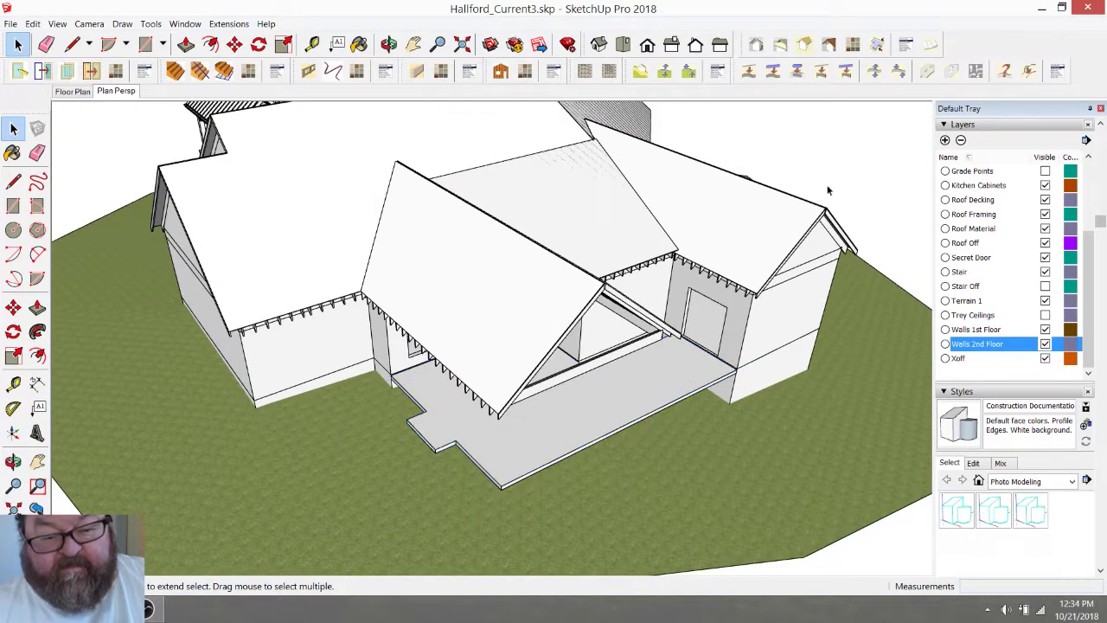
pyautogui.click(389, 44)
pyautogui.moveTo(381, 388); pyautogui.dragTo(486, 320)
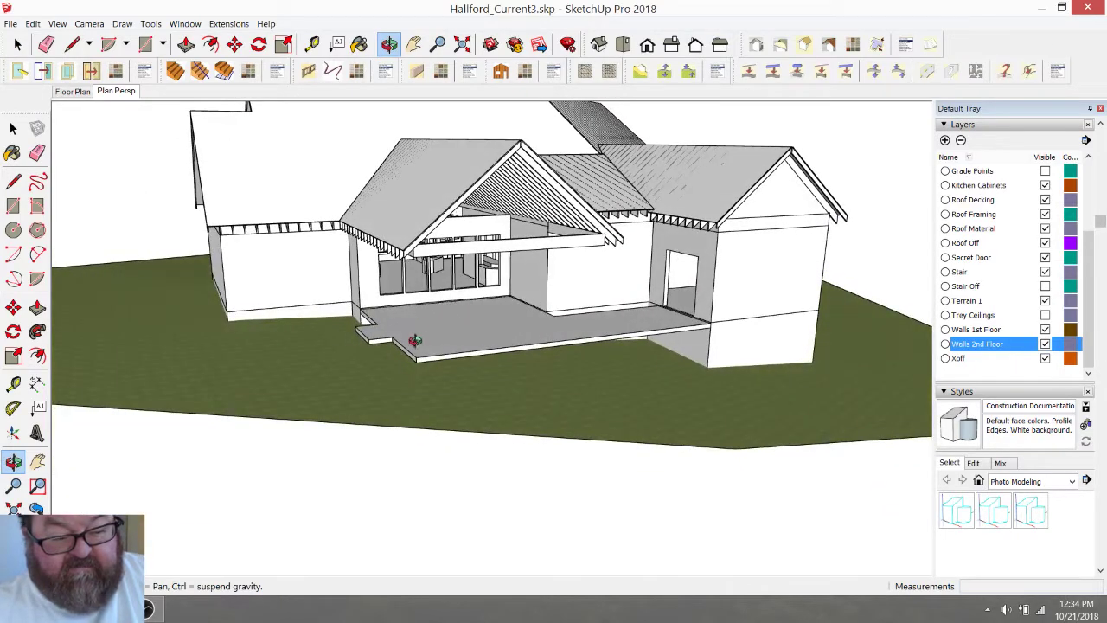
pyautogui.moveTo(405, 339); pyautogui.dragTo(471, 365)
pyautogui.moveTo(602, 362); pyautogui.dragTo(553, 387)
pyautogui.moveTo(467, 393); pyautogui.dragTo(501, 368)
pyautogui.scroll(6, 702, 354)
pyautogui.moveTo(755, 329); pyautogui.dragTo(684, 262)
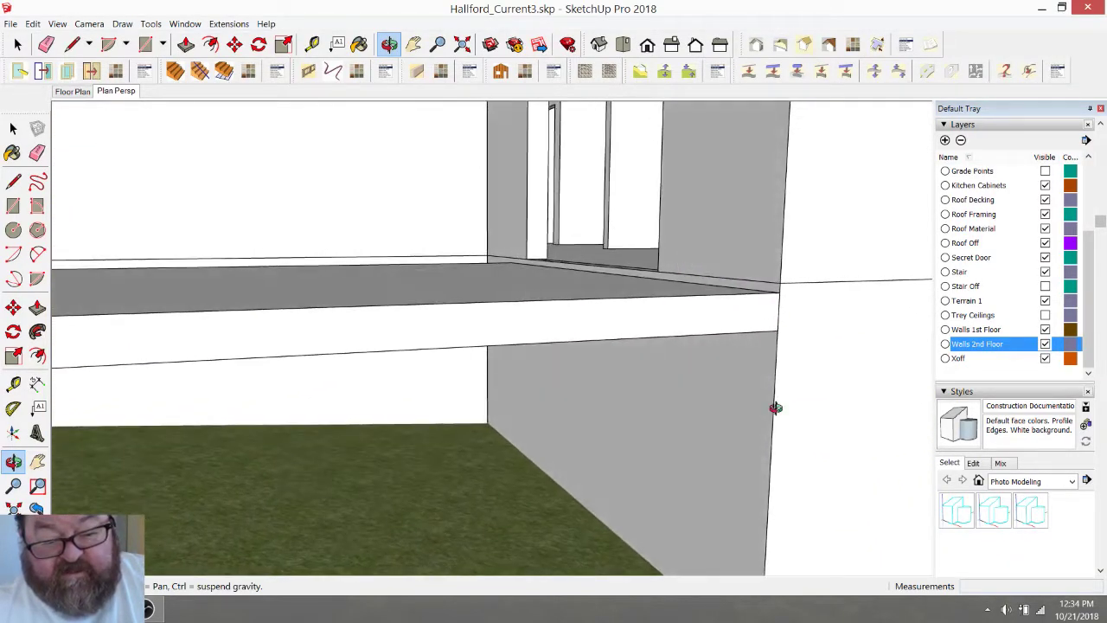
pyautogui.moveTo(759, 314); pyautogui.dragTo(719, 323)
pyautogui.scroll(-6, 687, 309)
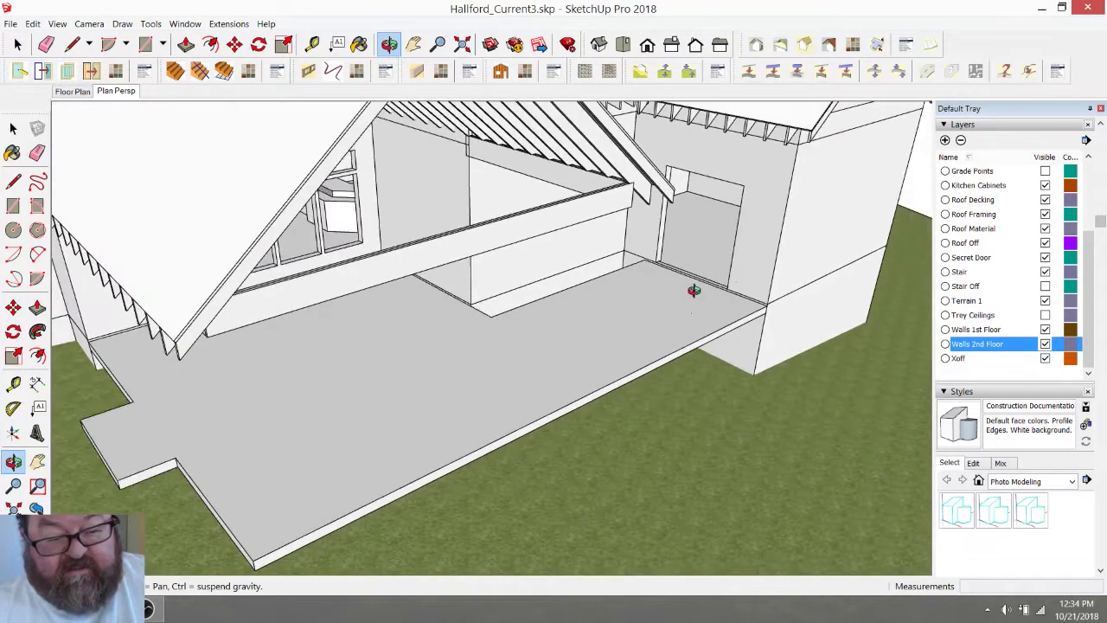
pyautogui.moveTo(674, 382); pyautogui.dragTo(427, 391)
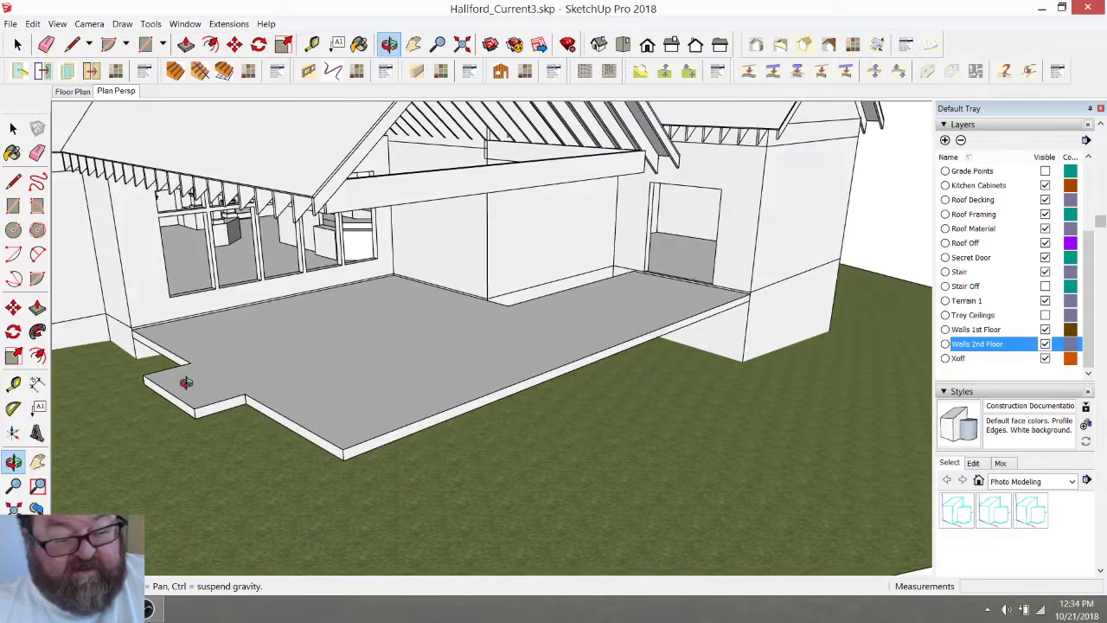
pyautogui.moveTo(500, 362); pyautogui.dragTo(540, 384)
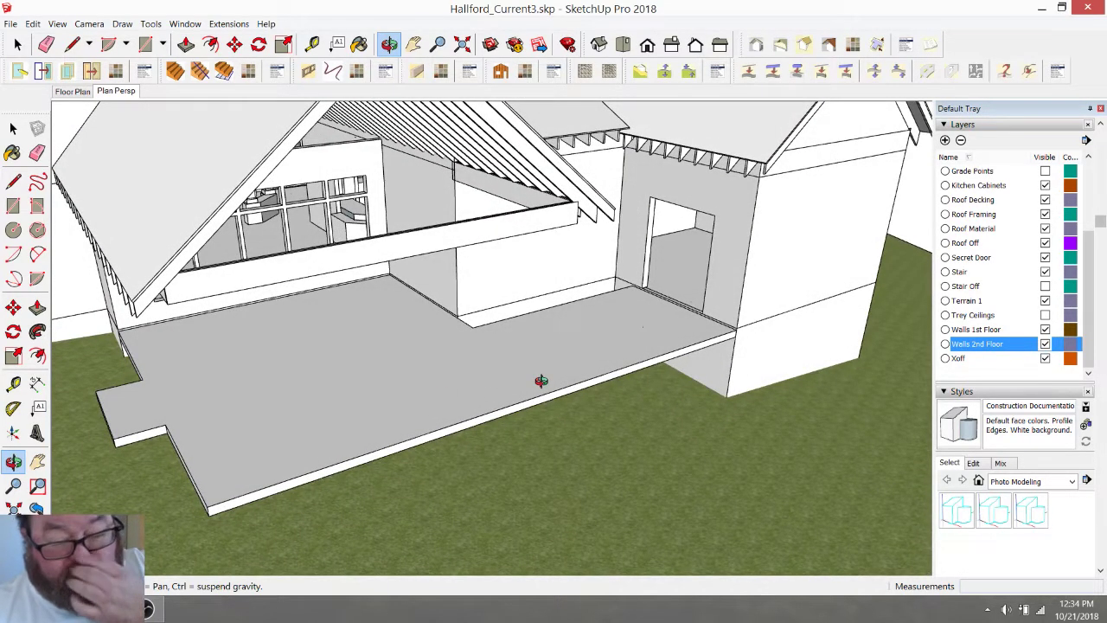
pyautogui.moveTo(576, 358); pyautogui.dragTo(465, 409)
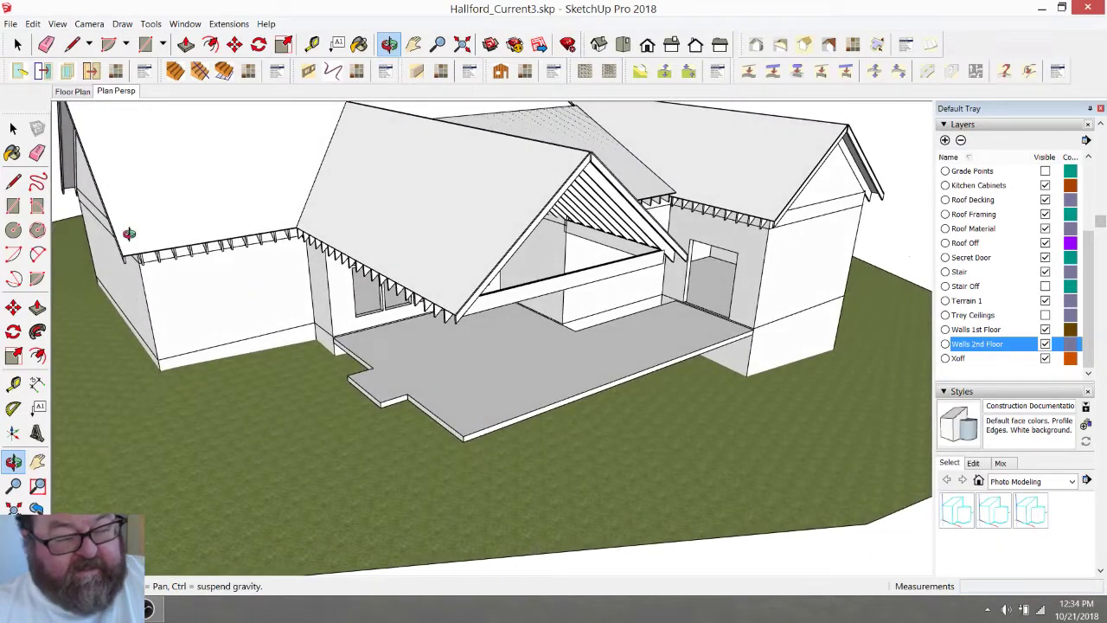
# Open the patio slab group for editing
pyautogui.click(17, 44)
pyautogui.click(449, 409)
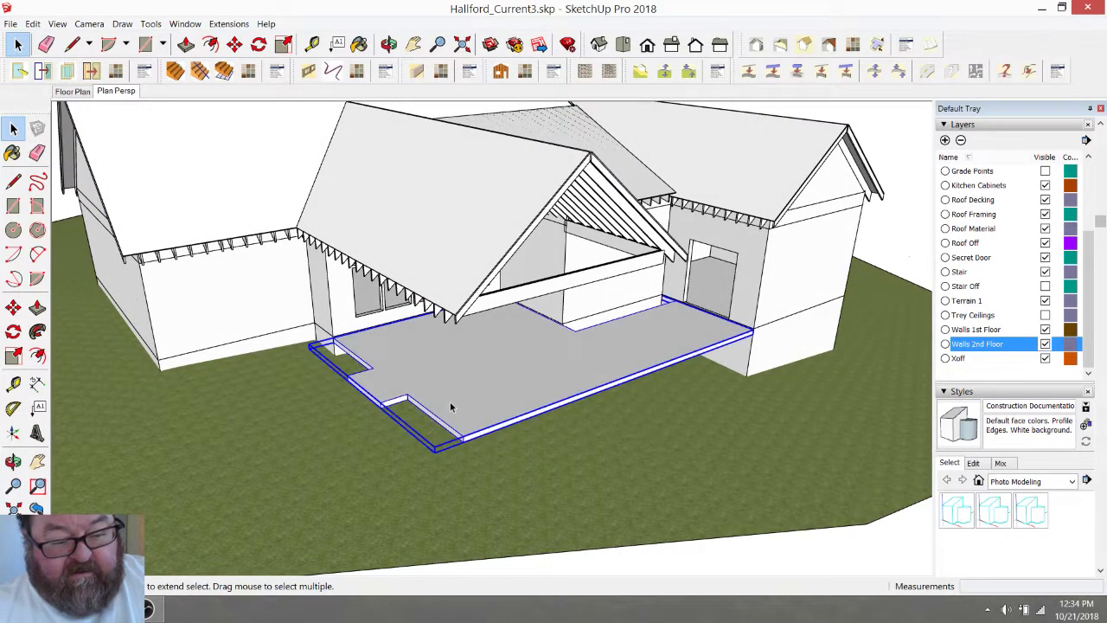
pyautogui.doubleClick(449, 408)
pyautogui.scroll(6, 452, 421)
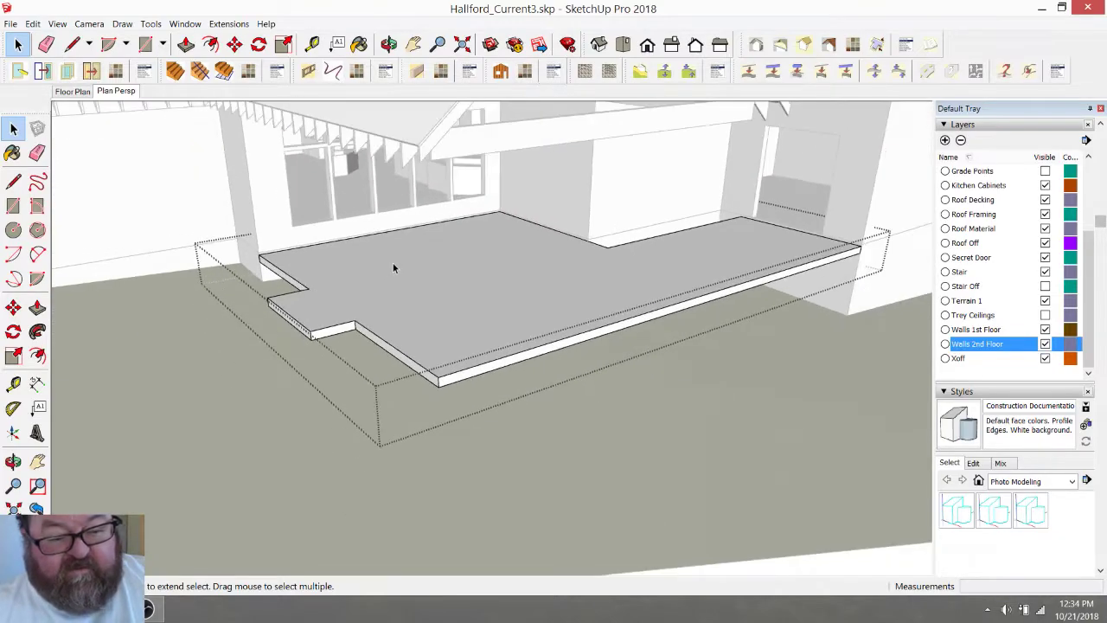
# Draw a vertical face beneath the patio slab's long outer edge, 6' 3" deep and 34' 6" long
pyautogui.click(73, 44)
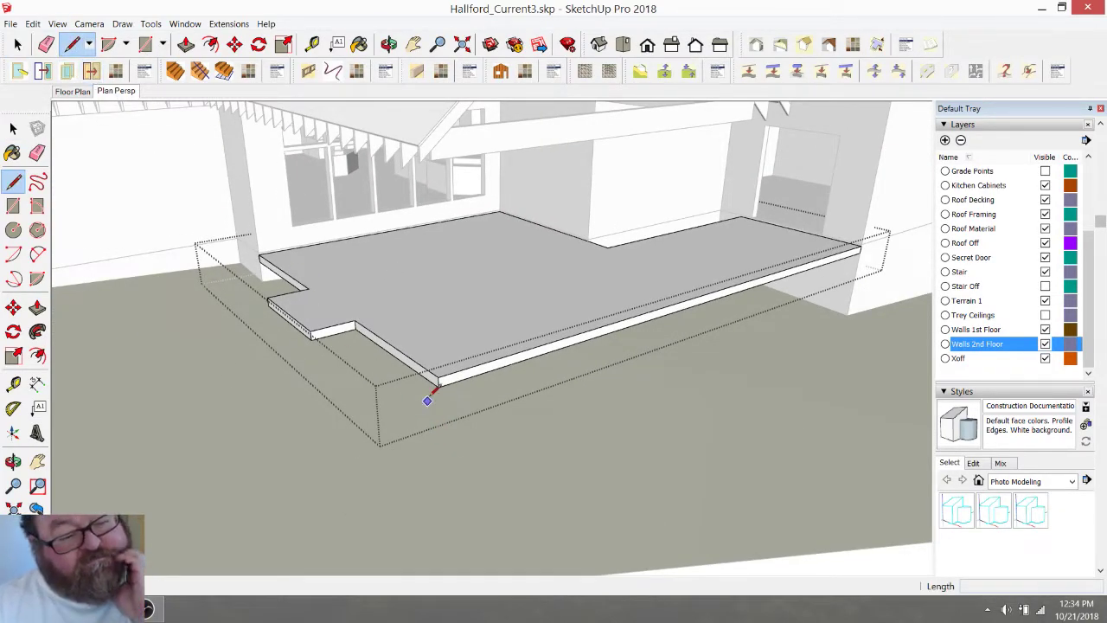
pyautogui.click(439, 386)
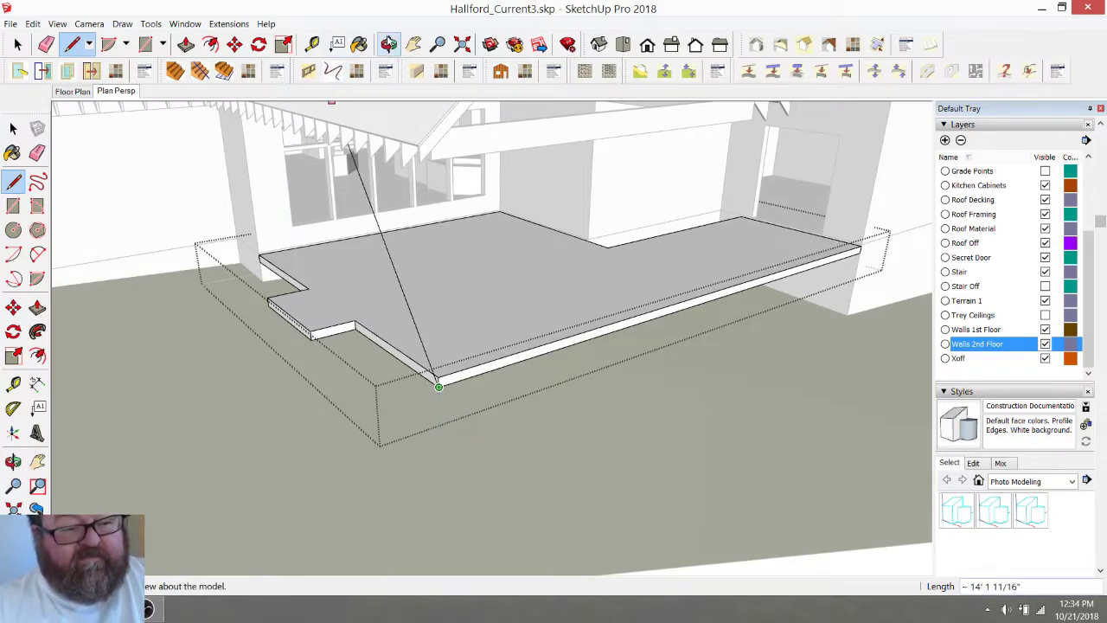
pyautogui.click(388, 44)
pyautogui.moveTo(497, 344); pyautogui.dragTo(442, 242)
pyautogui.click(72, 44)
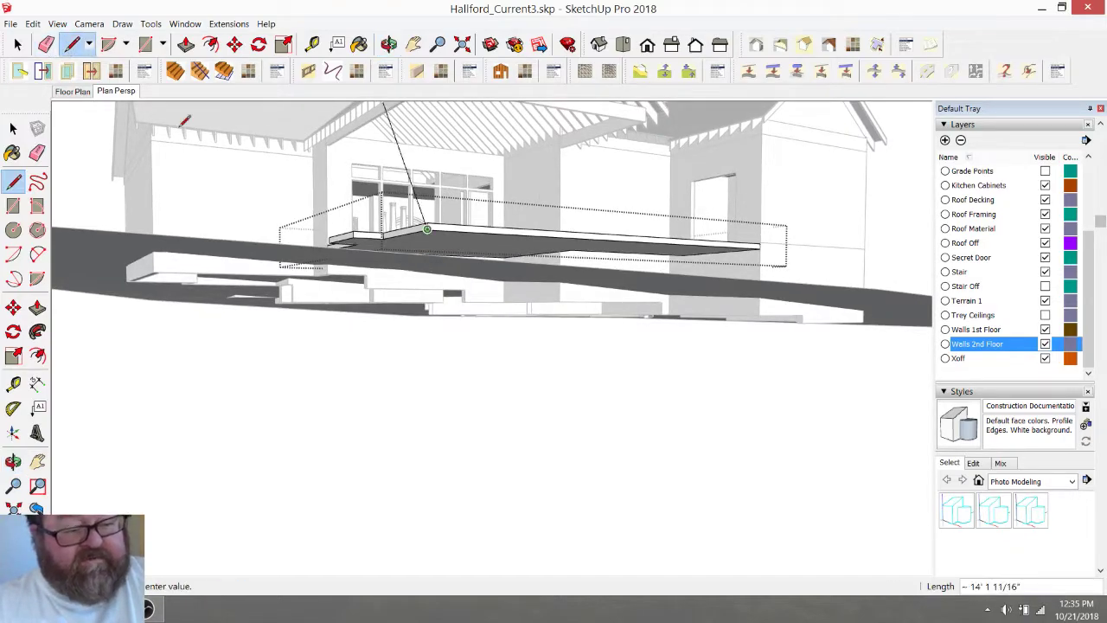
pyautogui.click(426, 230)
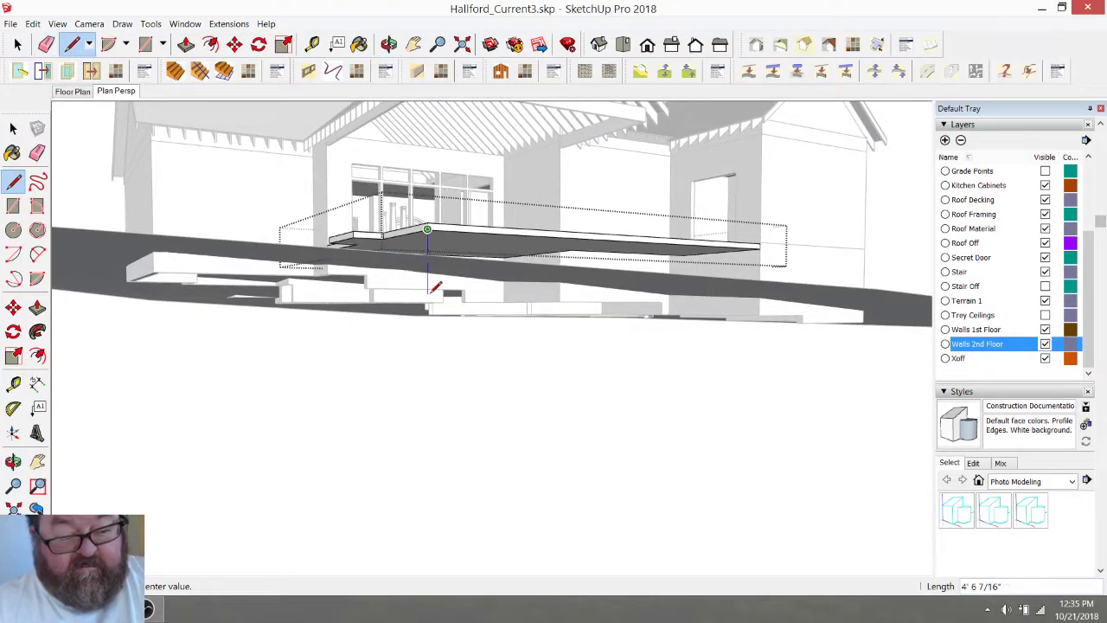
pyautogui.click(427, 316)
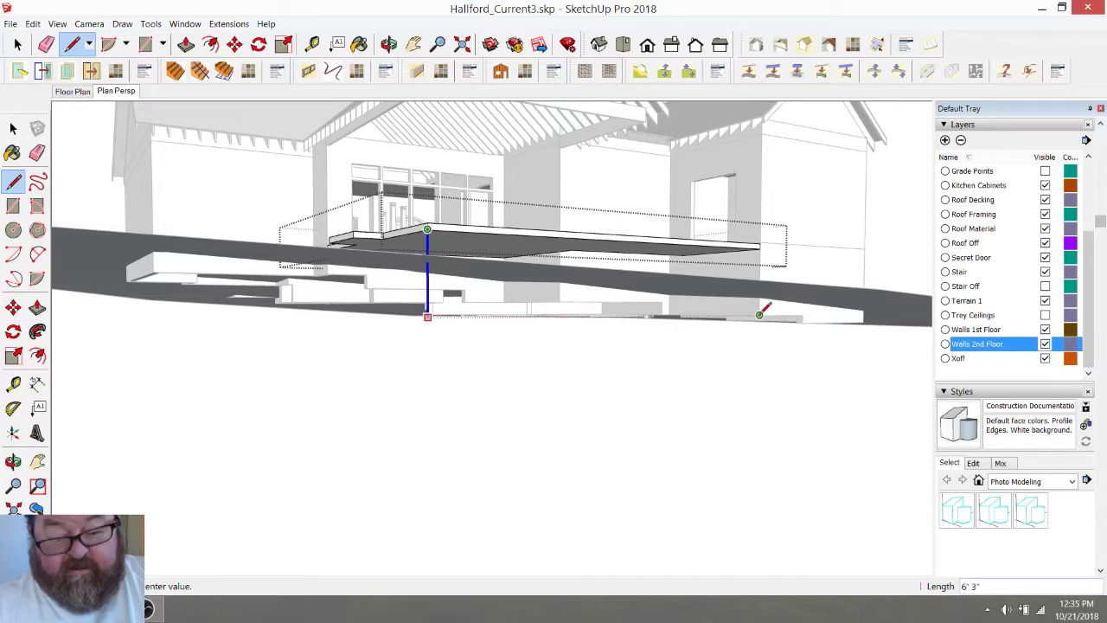
pyautogui.click(760, 313)
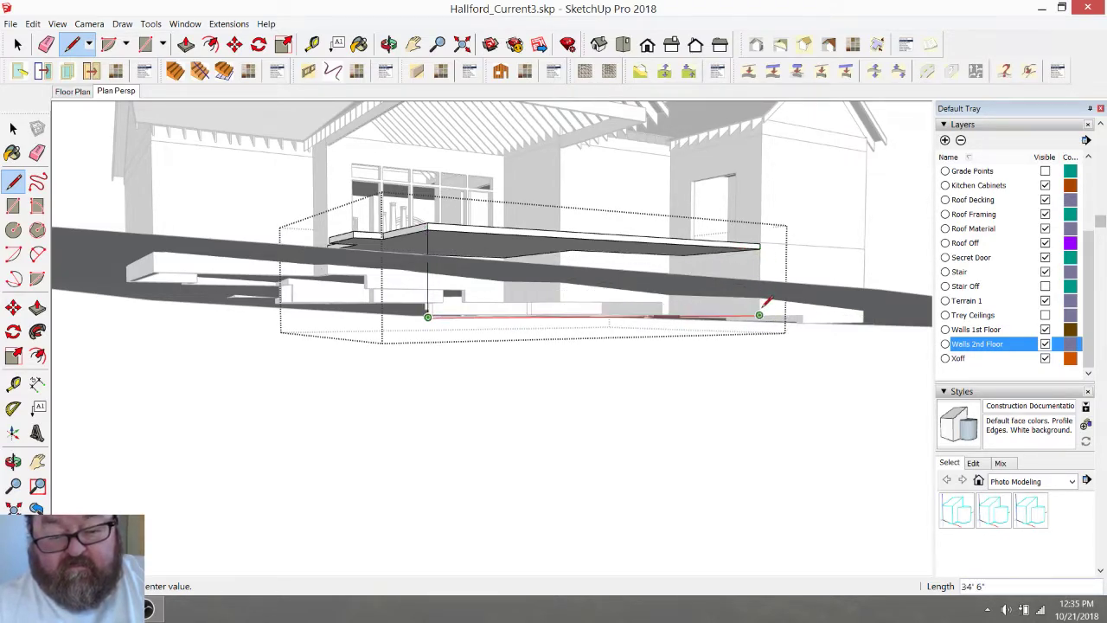
pyautogui.click(760, 314)
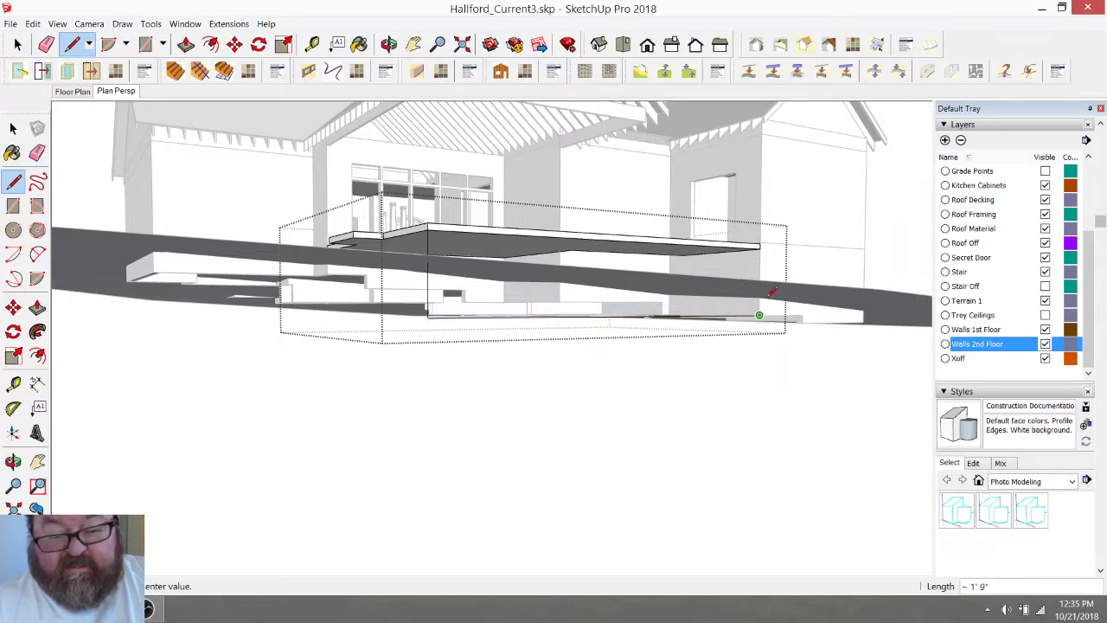
pyautogui.click(760, 249)
# Return to SketchUp and Push/Pull the vertical face under the long edge 8" inward to form a wall
pyautogui.click(388, 43)
pyautogui.moveTo(519, 268); pyautogui.dragTo(804, 310)
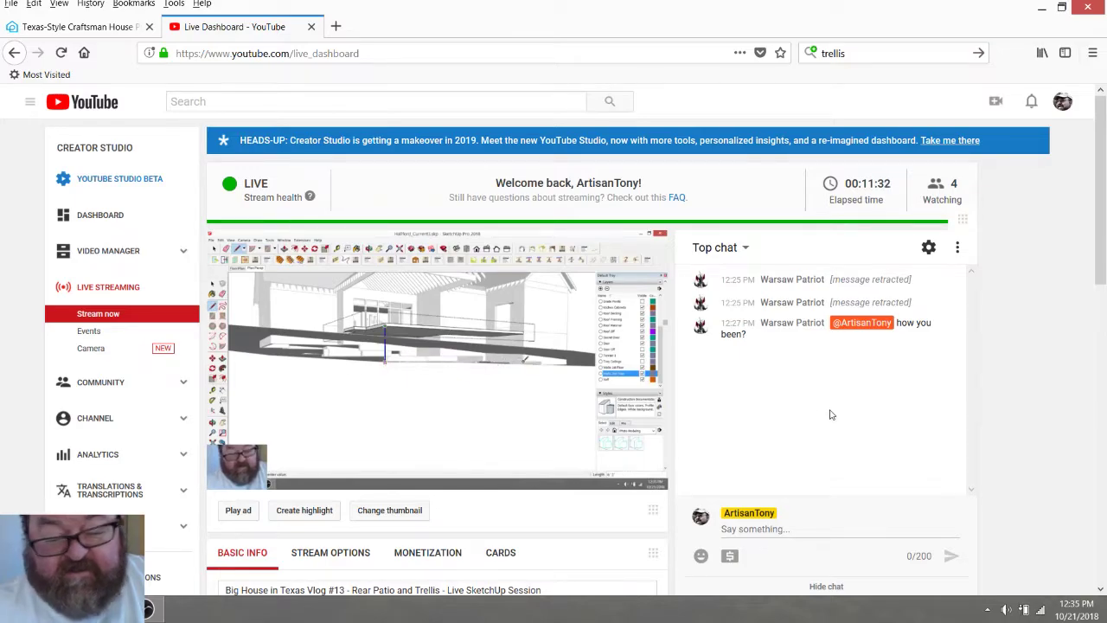
pyautogui.click(112, 609)
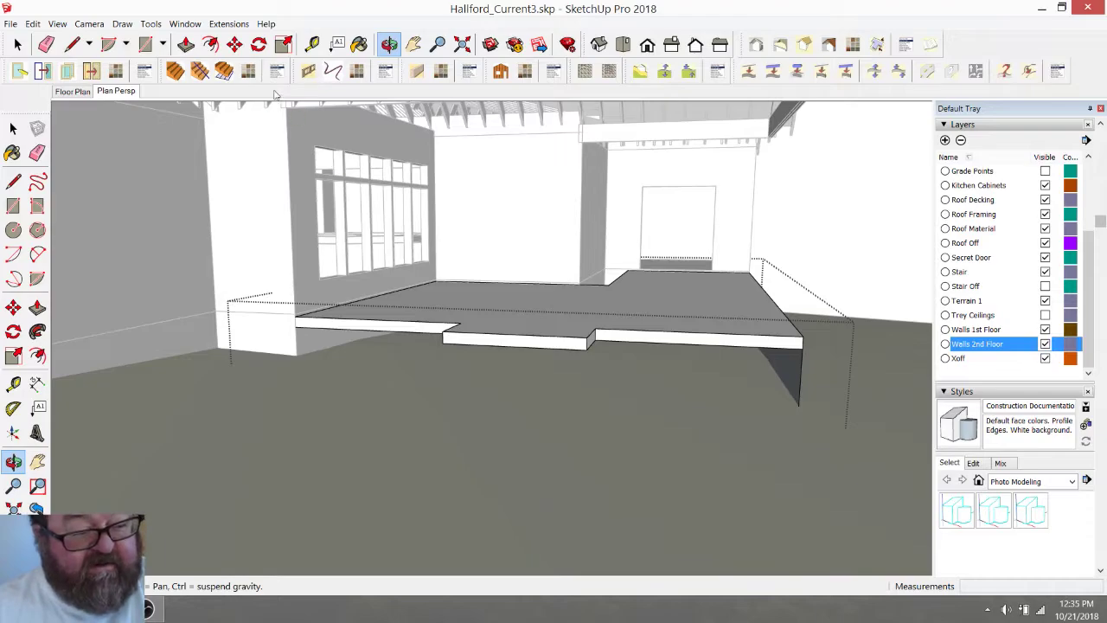
pyautogui.click(185, 44)
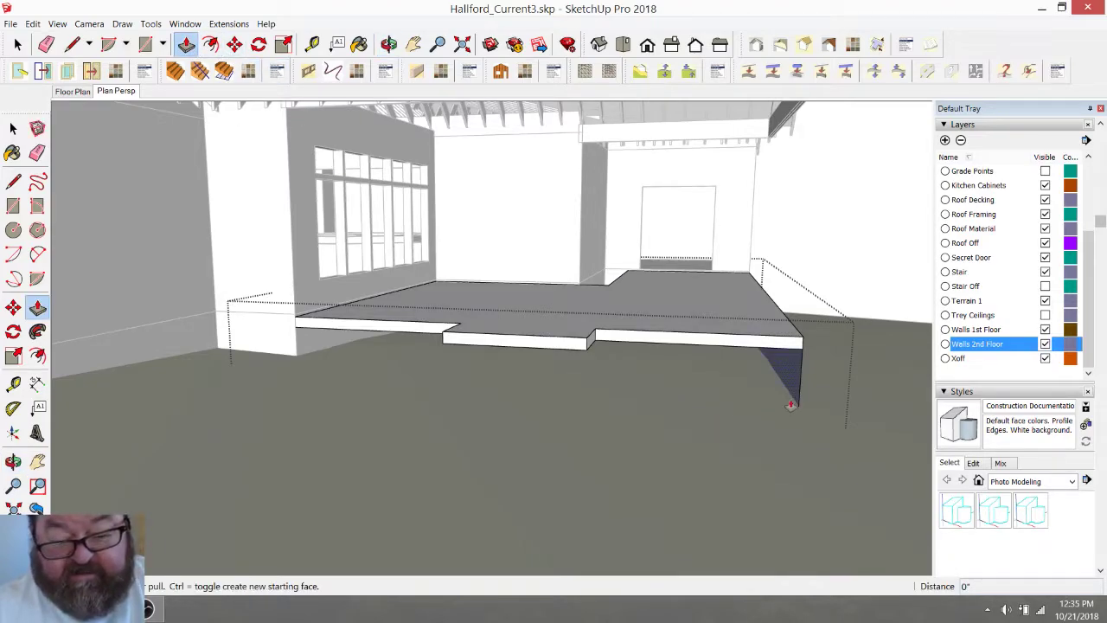
pyautogui.moveTo(787, 369); pyautogui.dragTo(766, 373)
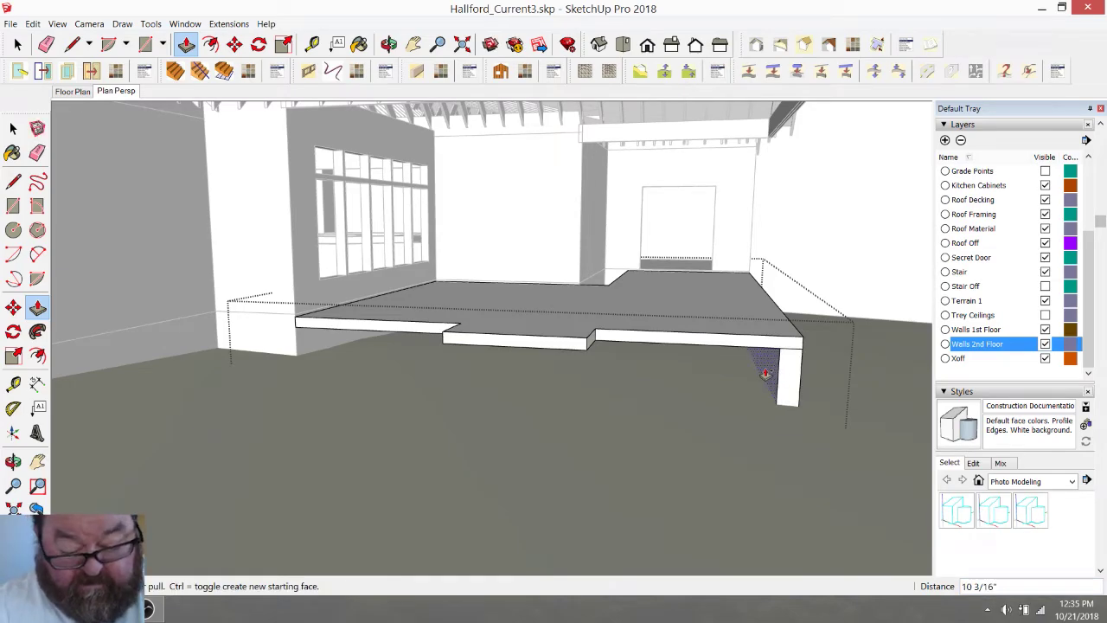
pyautogui.write('8')
pyautogui.press('Return')
# Reverse the outer face of the wall under the slab's long edge
pyautogui.click(389, 44)
pyautogui.moveTo(658, 247); pyautogui.dragTo(593, 265)
pyautogui.click(17, 44)
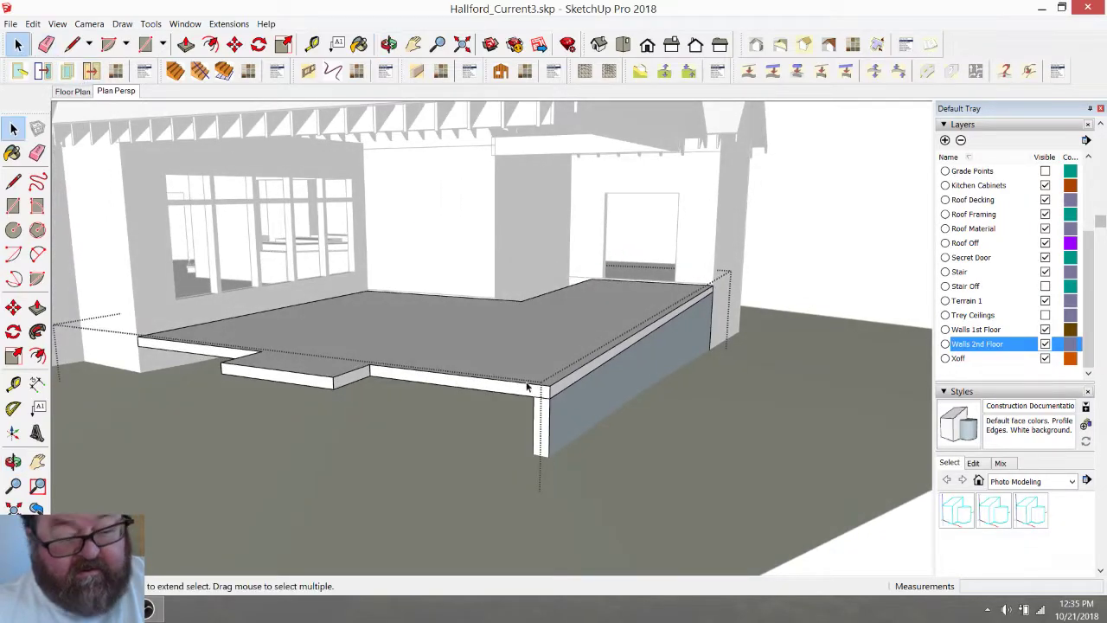
pyautogui.rightClick(570, 407)
pyautogui.click(614, 533)
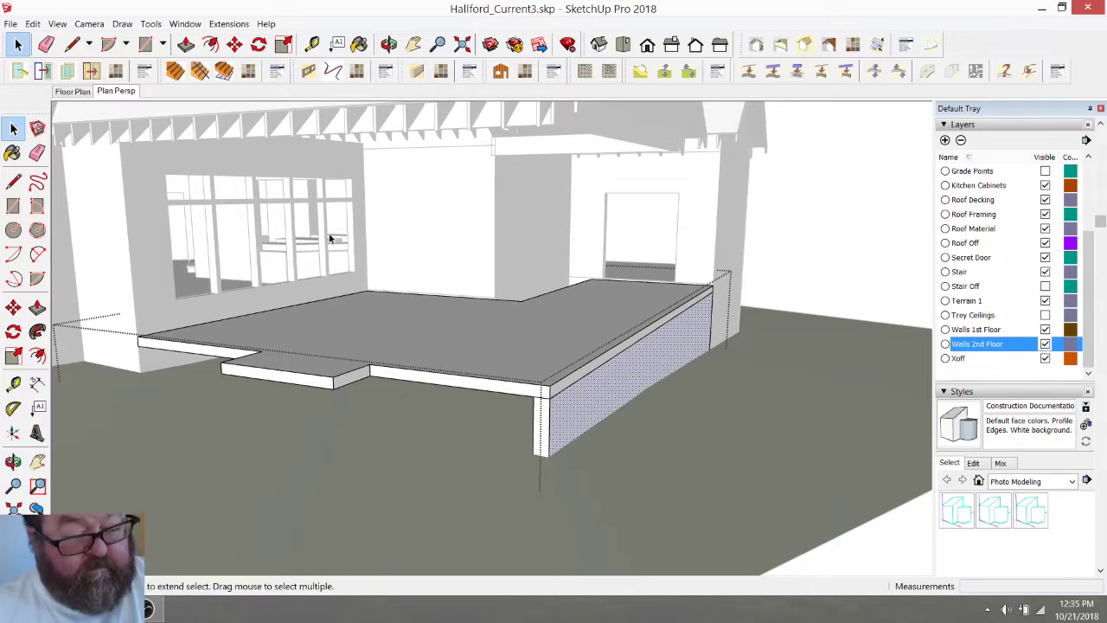
# Draw a line 4' straight down from the house wall's bottom corner and 21' 10" across to the foot of the patio wall
pyautogui.click(388, 44)
pyautogui.moveTo(420, 230)
pyautogui.mouseDown()
pyautogui.moveTo(424, 201)
pyautogui.moveTo(427, 210)
pyautogui.mouseUp()
pyautogui.click(72, 44)
pyautogui.click(162, 254)
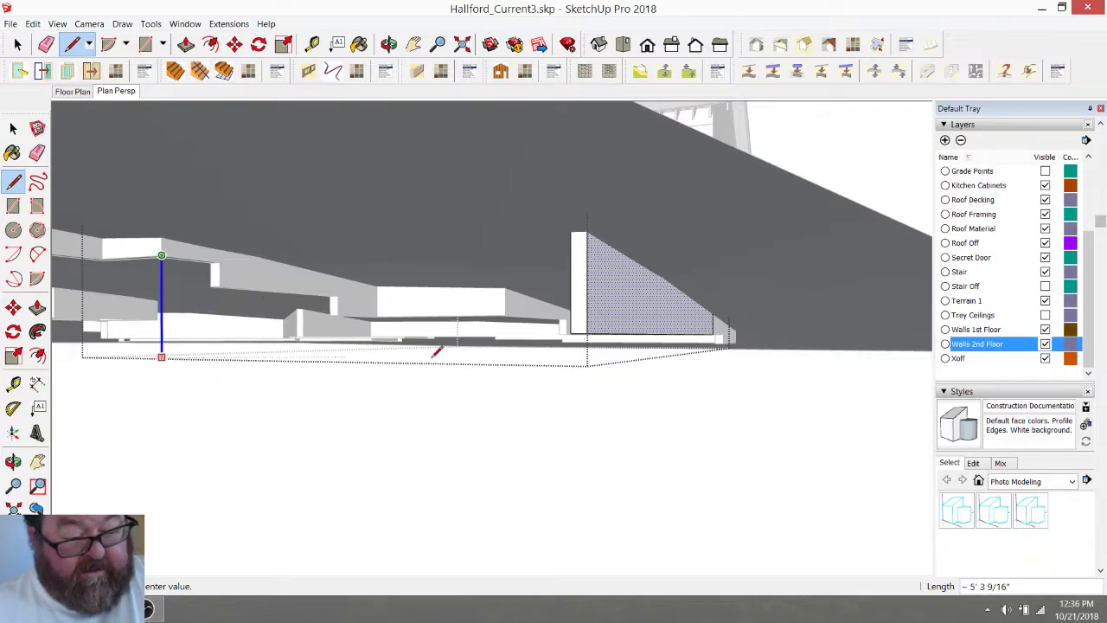
pyautogui.write("4'")
pyautogui.press('Return')
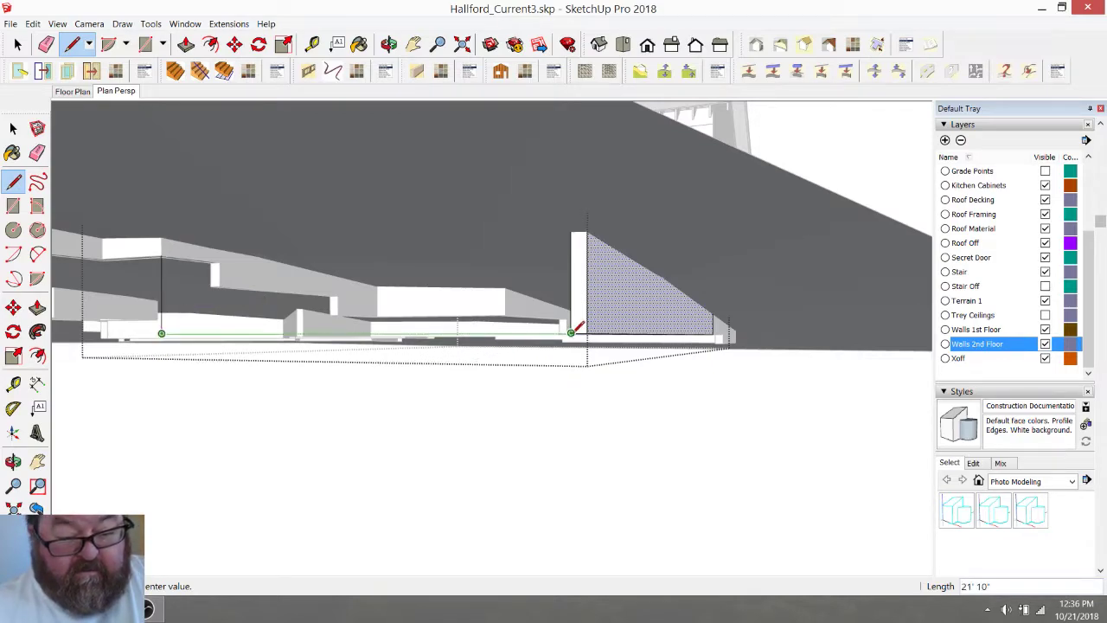
pyautogui.click(570, 334)
# Close the face under the slab's short end with a 2' 3" vertical line from the house wall's bottom corner to the slab's underside
pyautogui.press('Escape')
pyautogui.click(162, 255)
pyautogui.moveTo(357, 104); pyautogui.dragTo(333, 263, button='middle')
pyautogui.rightClick(322, 249)
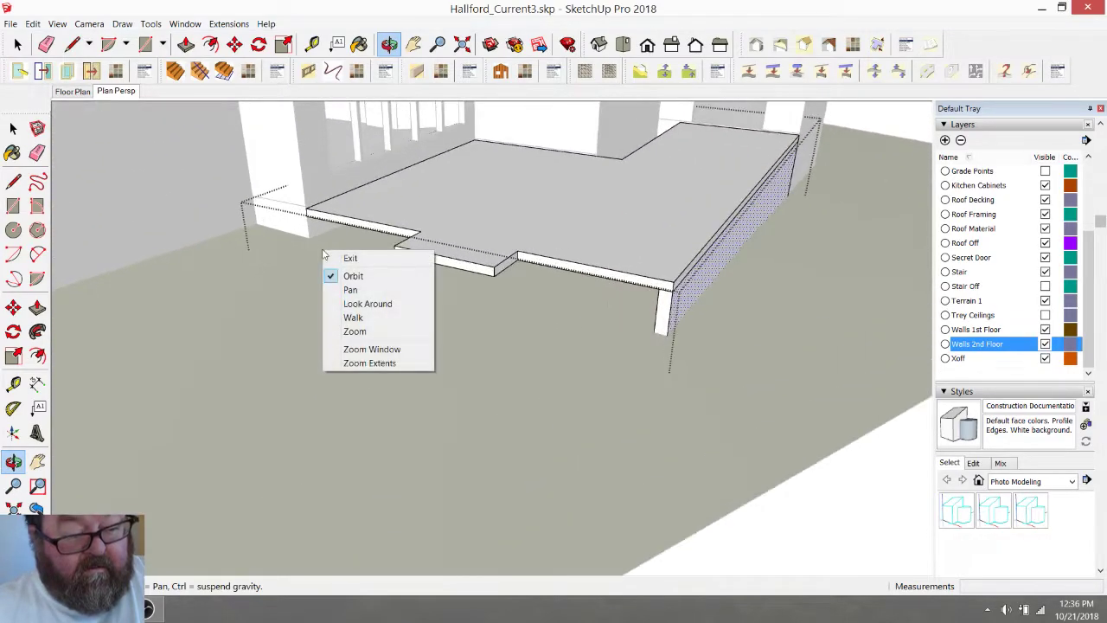
pyautogui.click(338, 257)
pyautogui.click(309, 214)
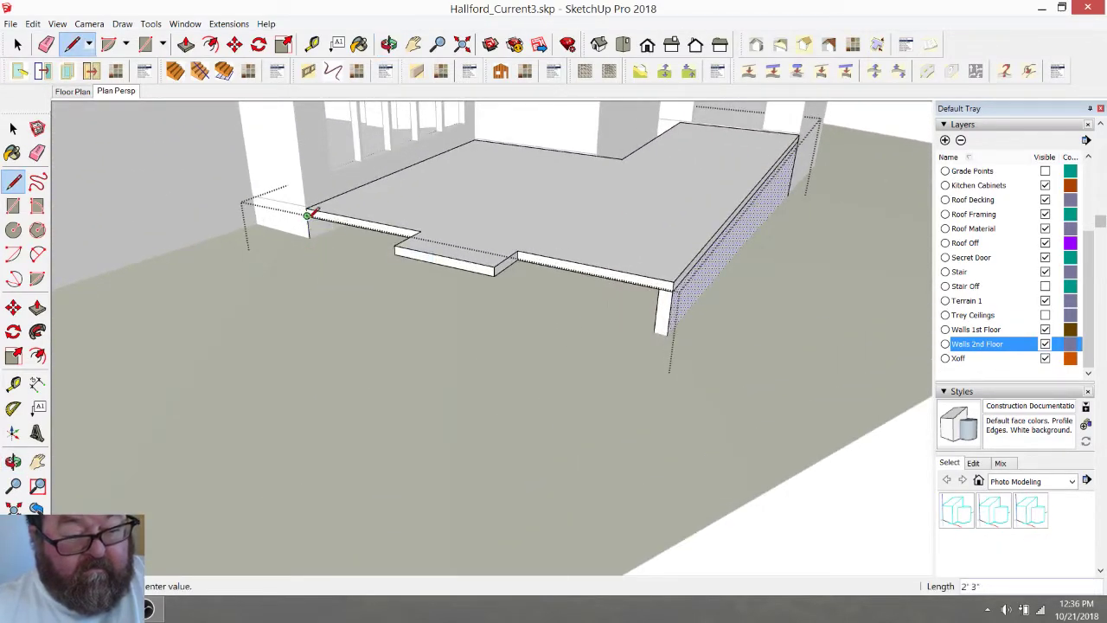
pyautogui.click(388, 44)
pyautogui.moveTo(388, 105); pyautogui.dragTo(514, 211)
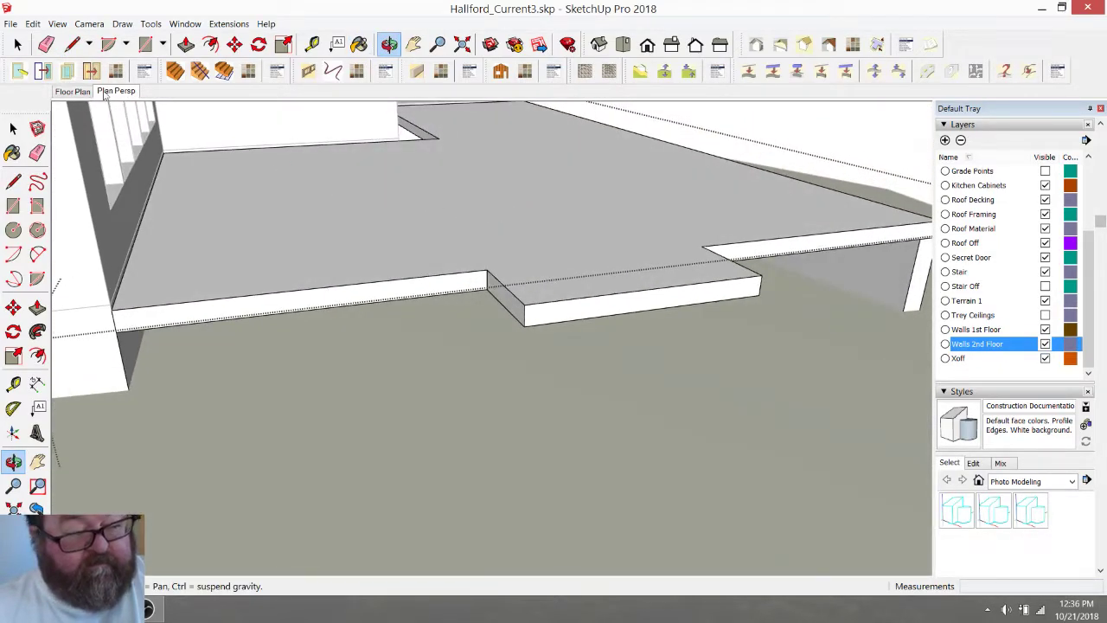
pyautogui.click(73, 45)
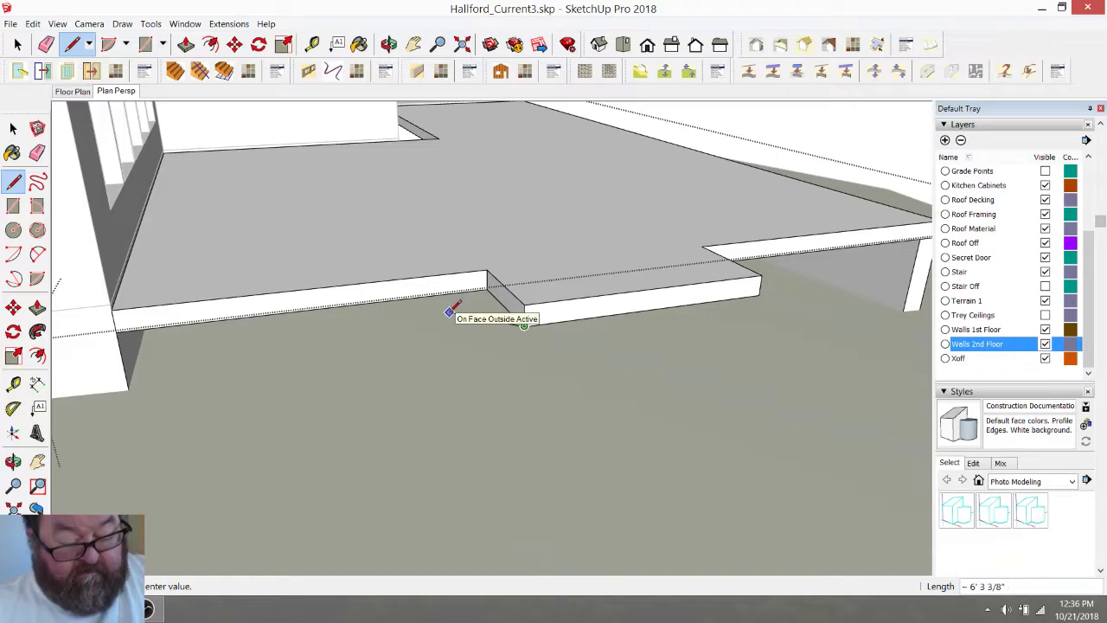
pyautogui.press('Escape')
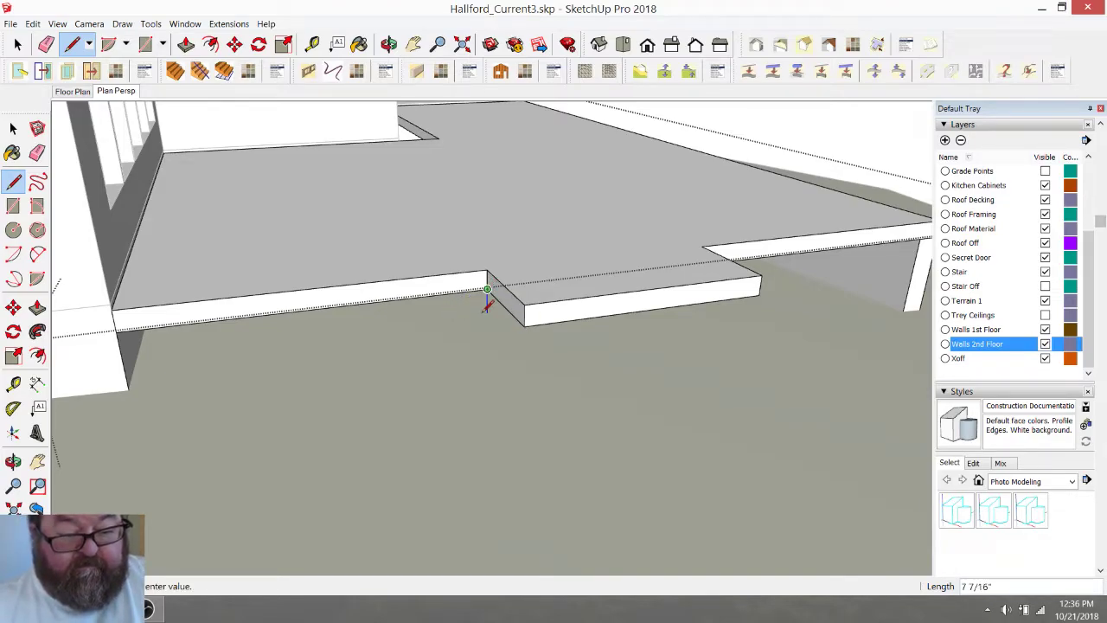
pyautogui.click(388, 43)
pyautogui.moveTo(609, 266); pyautogui.dragTo(521, 276)
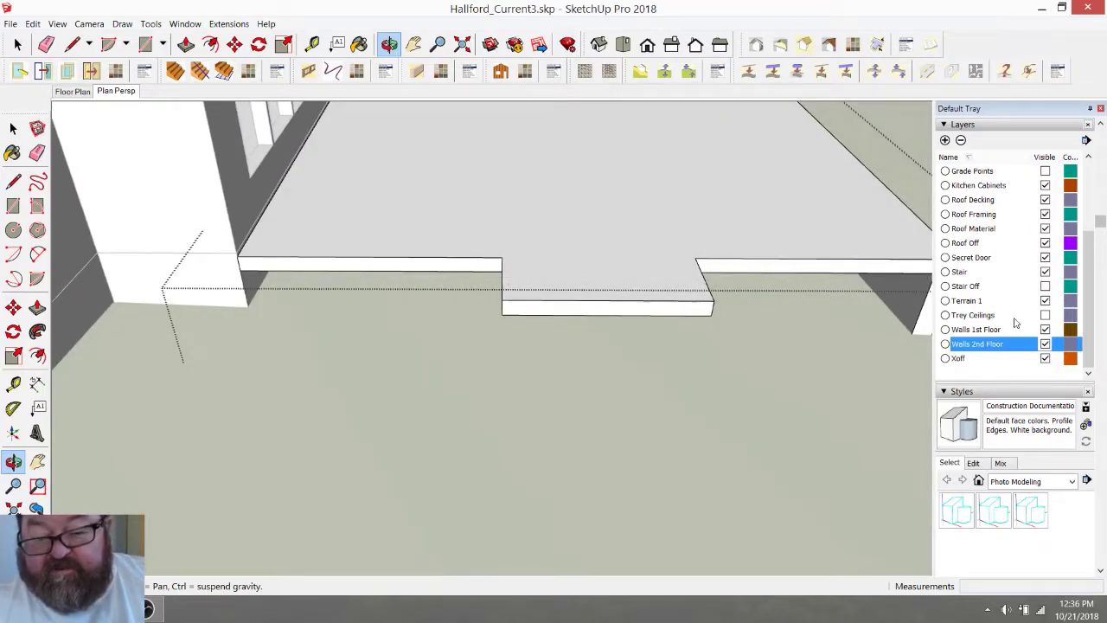
# Hide the Terrain 1 layer to expose the faces below the patio slab
pyautogui.click(1044, 300)
pyautogui.moveTo(507, 246); pyautogui.dragTo(548, 216)
pyautogui.moveTo(409, 187); pyautogui.dragTo(457, 184)
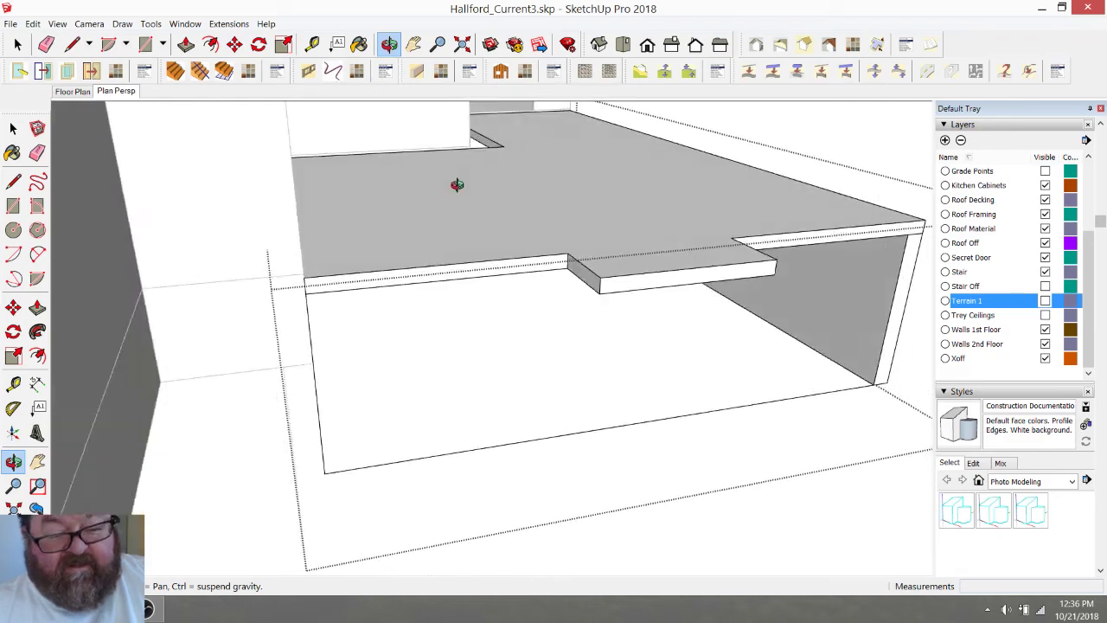
# Draw a vertical face under the end projection's side nearer the house, 6' 3" high and 2' 6" wide
pyautogui.click(72, 44)
pyautogui.click(567, 269)
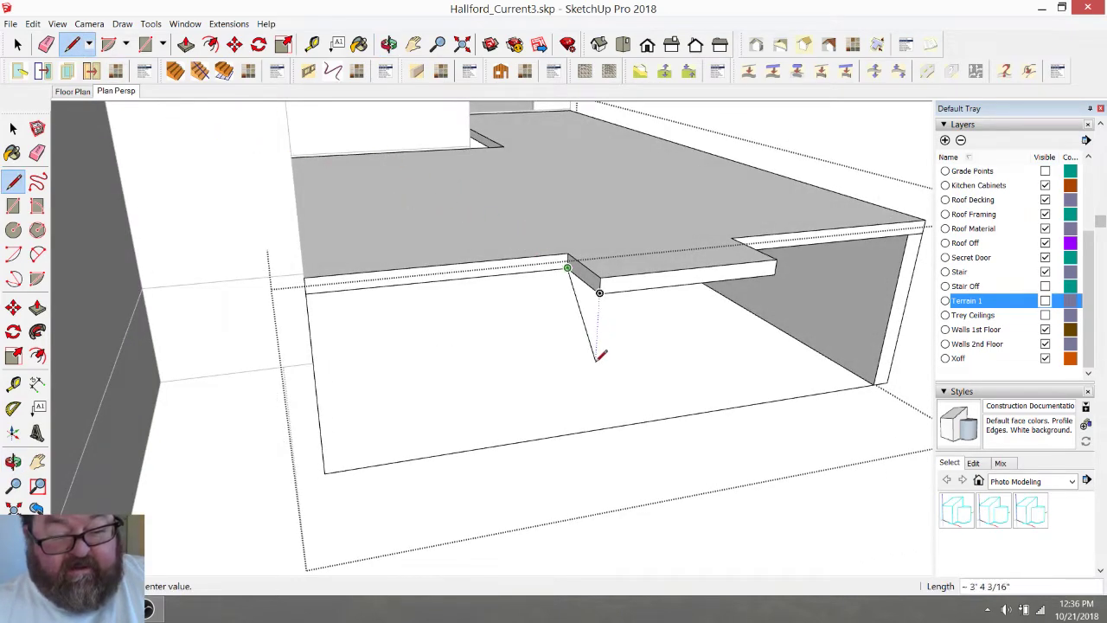
pyautogui.click(562, 435)
pyautogui.click(599, 292)
pyautogui.write("6'3")
pyautogui.press('Return')
pyautogui.click(562, 434)
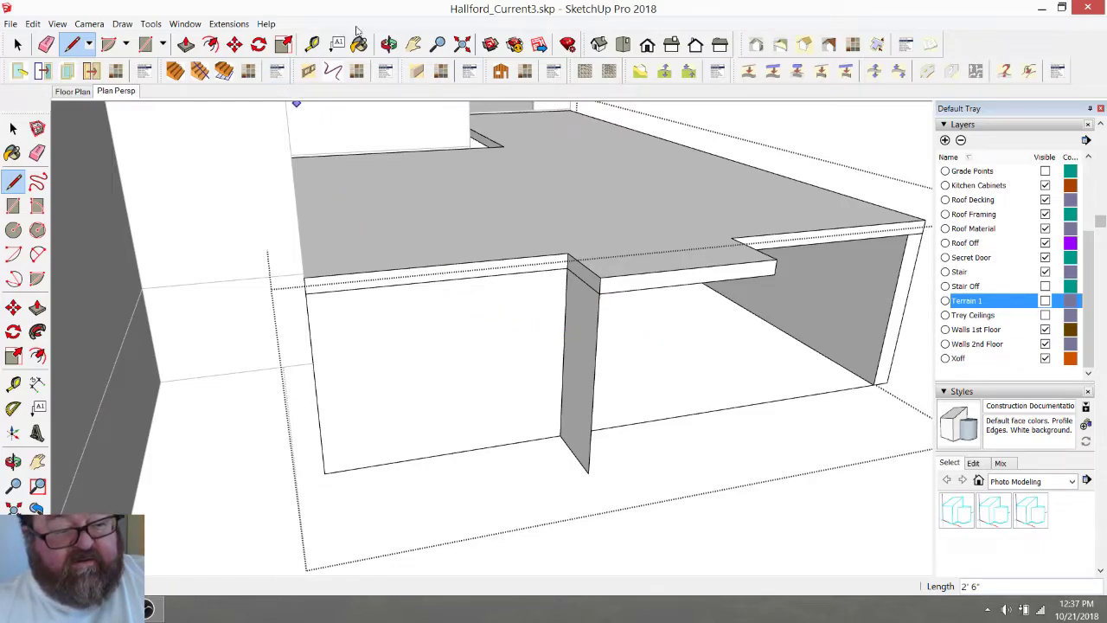
# Select the long wall, the end face and the projection's side face beneath the slab, together with their edges
pyautogui.click(388, 44)
pyautogui.moveTo(548, 245); pyautogui.dragTo(524, 216)
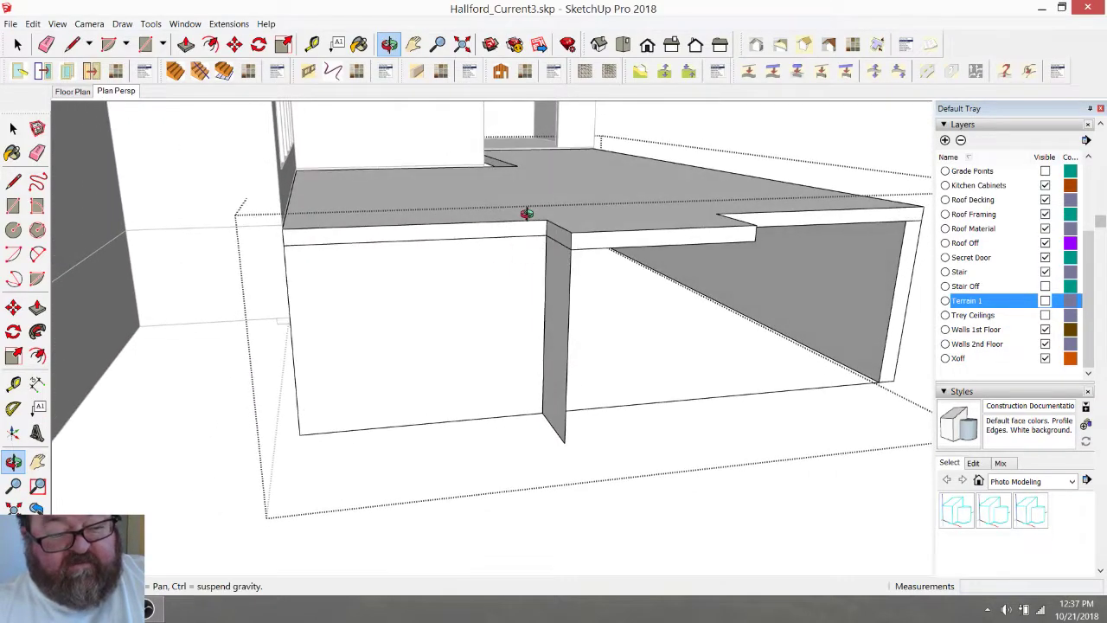
pyautogui.click(17, 44)
pyautogui.scroll(-2, 685, 320)
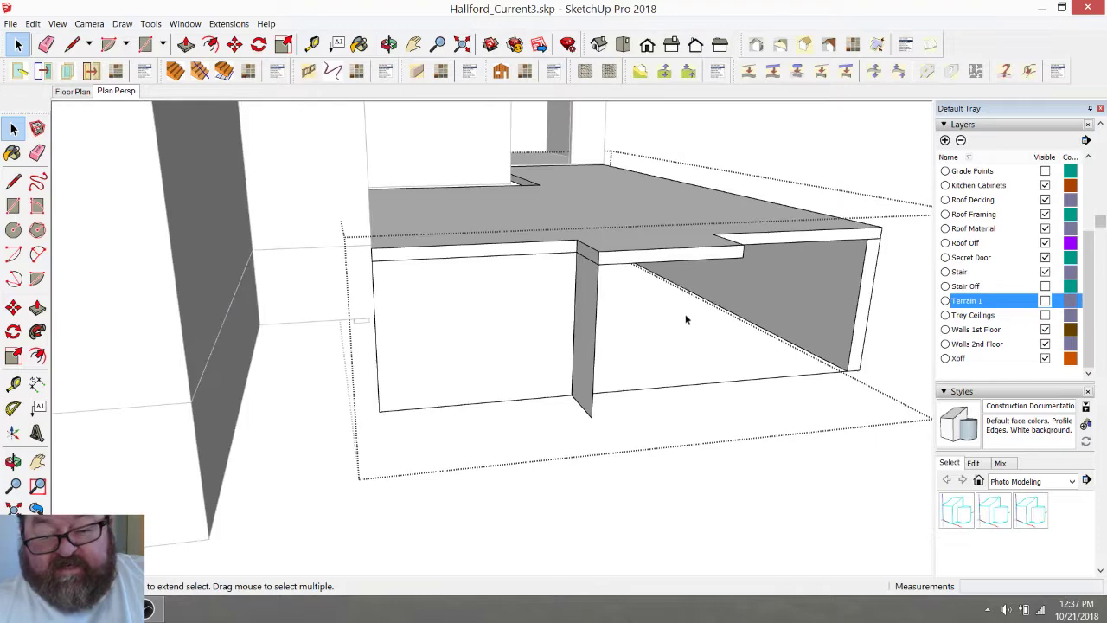
pyautogui.moveTo(777, 329); pyautogui.dragTo(769, 322)
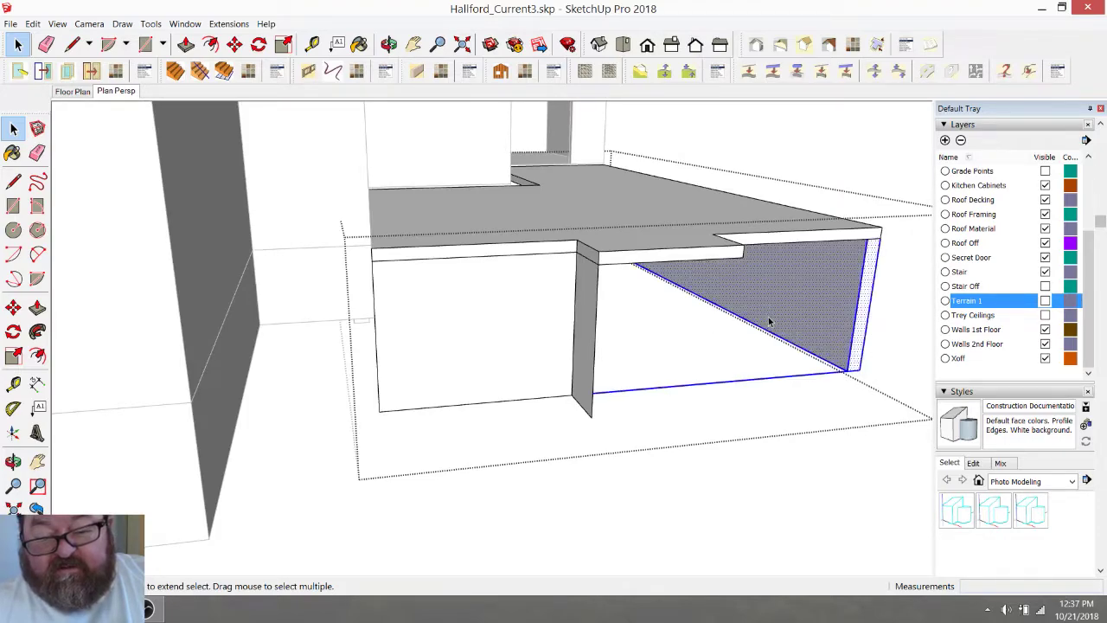
pyautogui.keyDown('shift'); pyautogui.moveTo(611, 432); pyautogui.dragTo(499, 369); pyautogui.keyUp('shift')
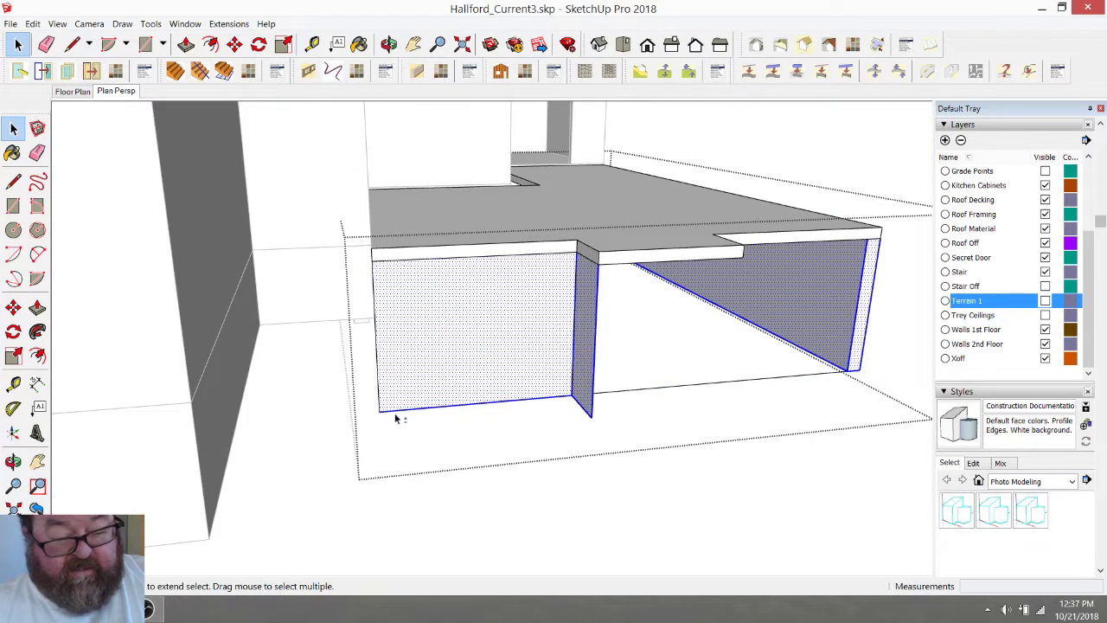
pyautogui.keyDown('shift'); pyautogui.moveTo(357, 387); pyautogui.dragTo(364, 391); pyautogui.keyUp('shift')
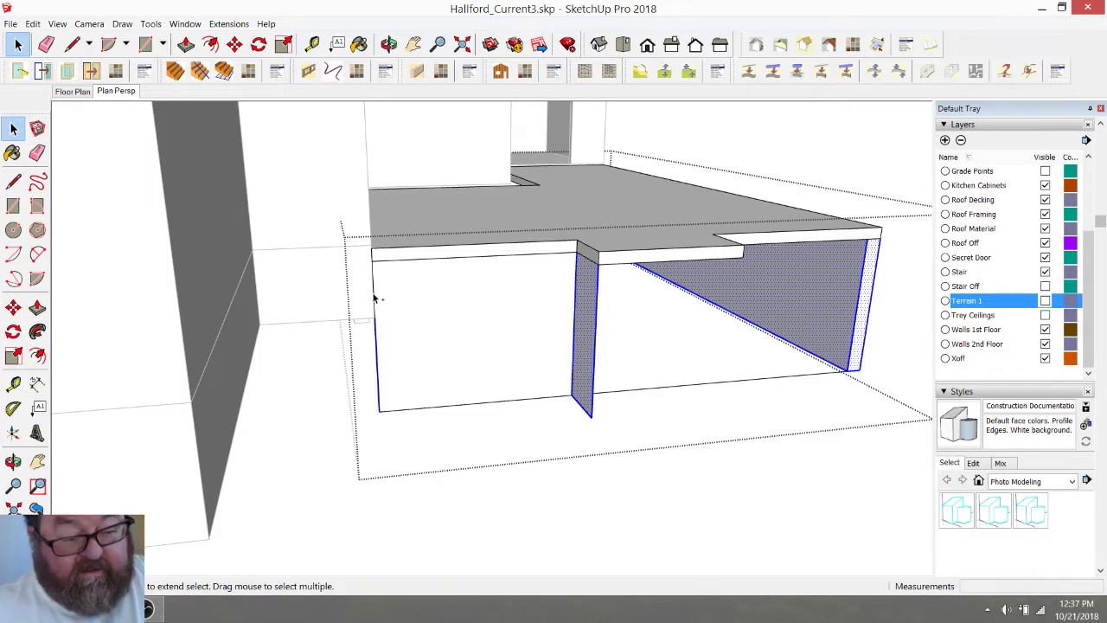
pyautogui.keyDown('ctrl'); pyautogui.moveTo(521, 375); pyautogui.dragTo(487, 356); pyautogui.keyUp('ctrl')
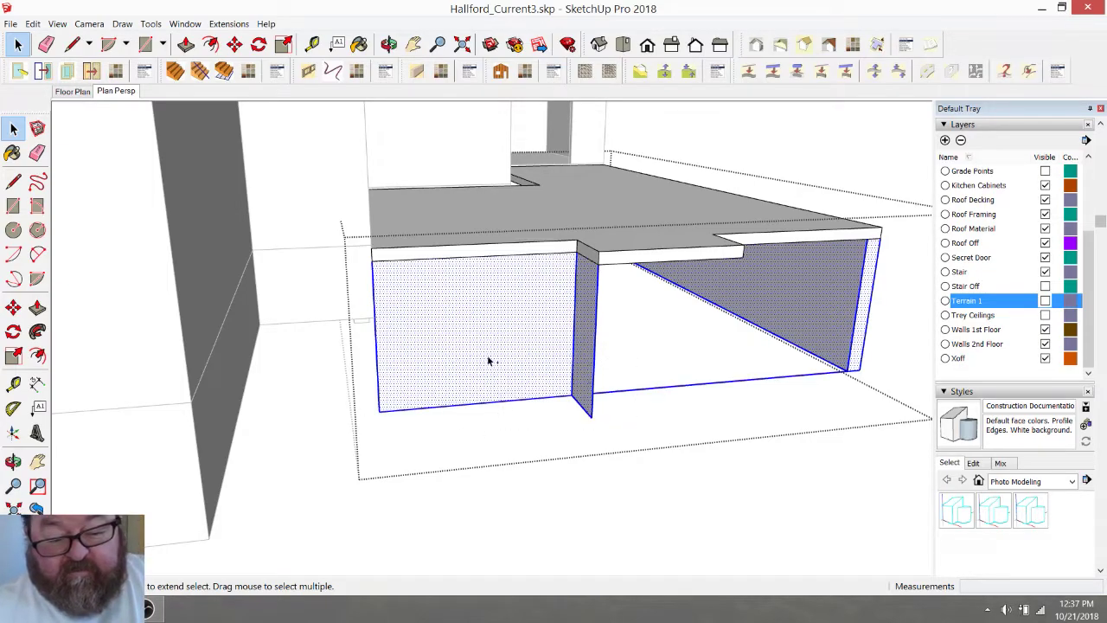
# Examine the selected walls and faces beneath the patio from its short end
pyautogui.click(388, 44)
pyautogui.moveTo(661, 235); pyautogui.dragTo(568, 192)
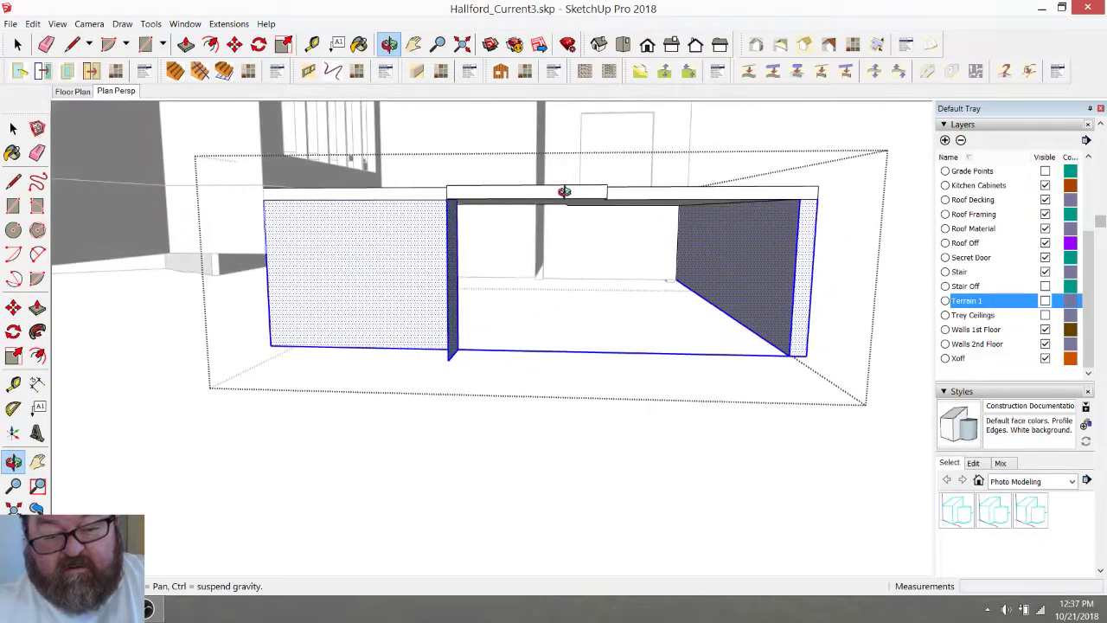
pyautogui.click(17, 44)
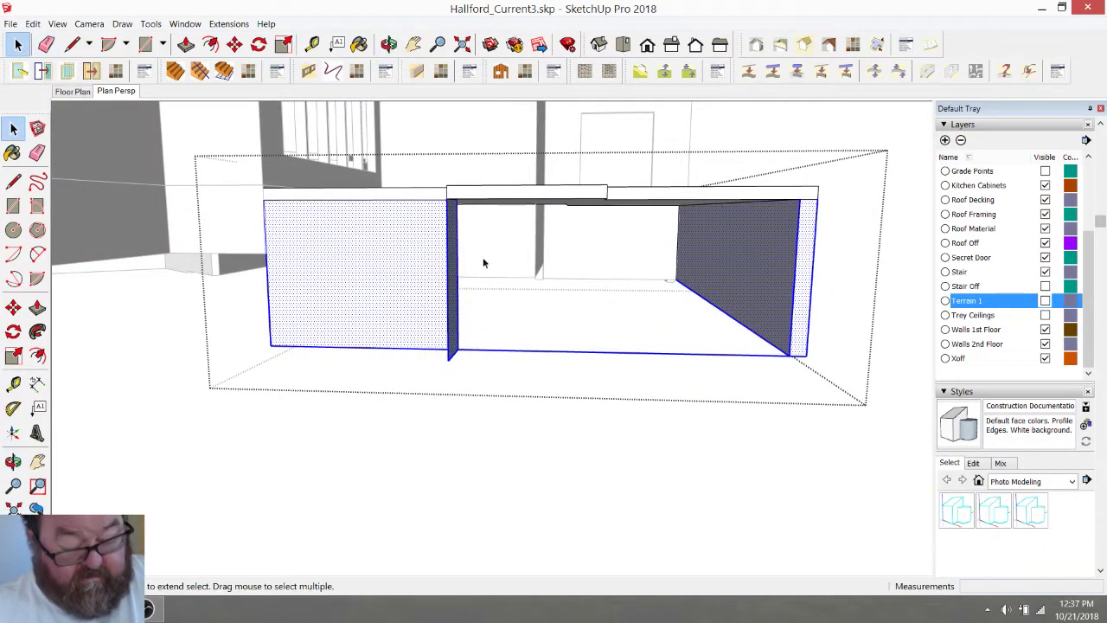
pyautogui.moveTo(830, 387); pyautogui.dragTo(634, 231)
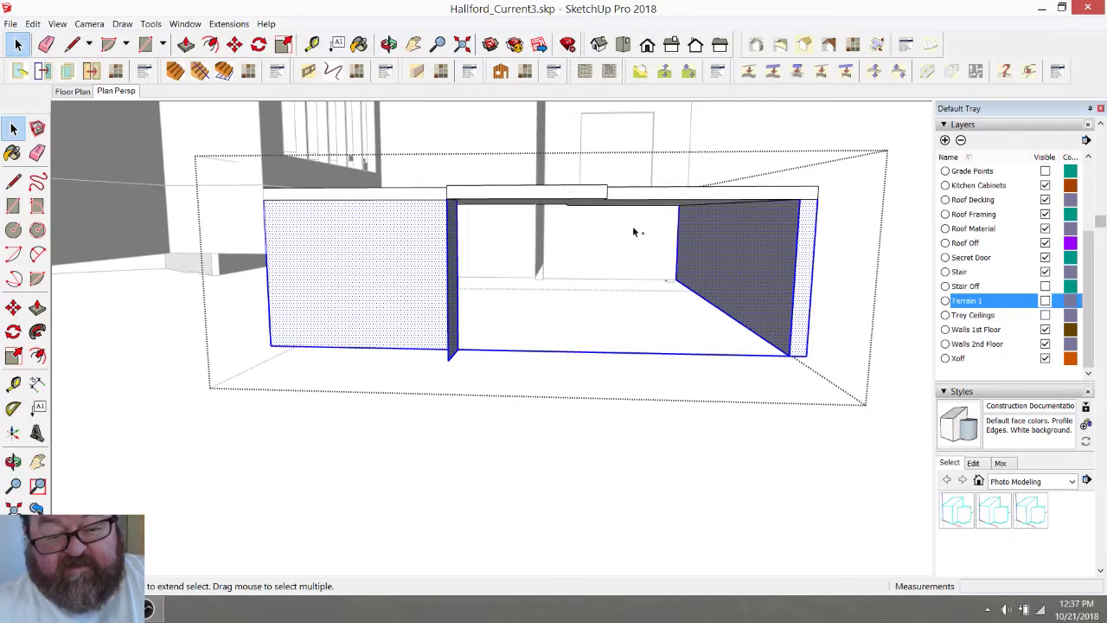
pyautogui.press('o')
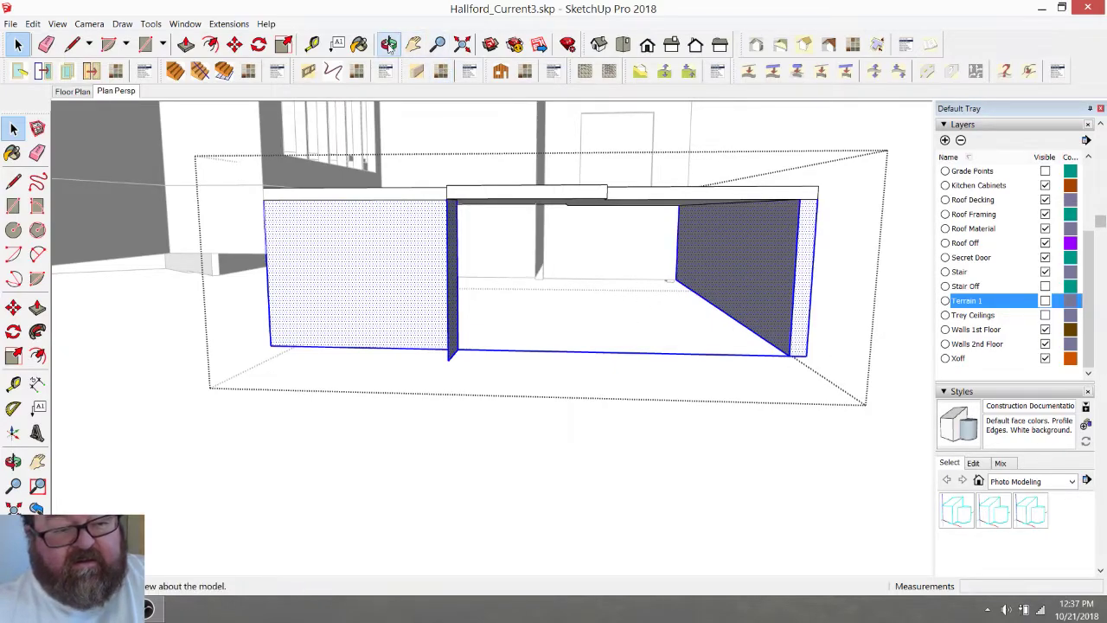
pyautogui.moveTo(565, 165)
pyautogui.mouseDown()
pyautogui.moveTo(439, 160)
pyautogui.moveTo(632, 196)
pyautogui.moveTo(553, 181)
pyautogui.mouseUp()
pyautogui.moveTo(602, 234); pyautogui.dragTo(683, 239)
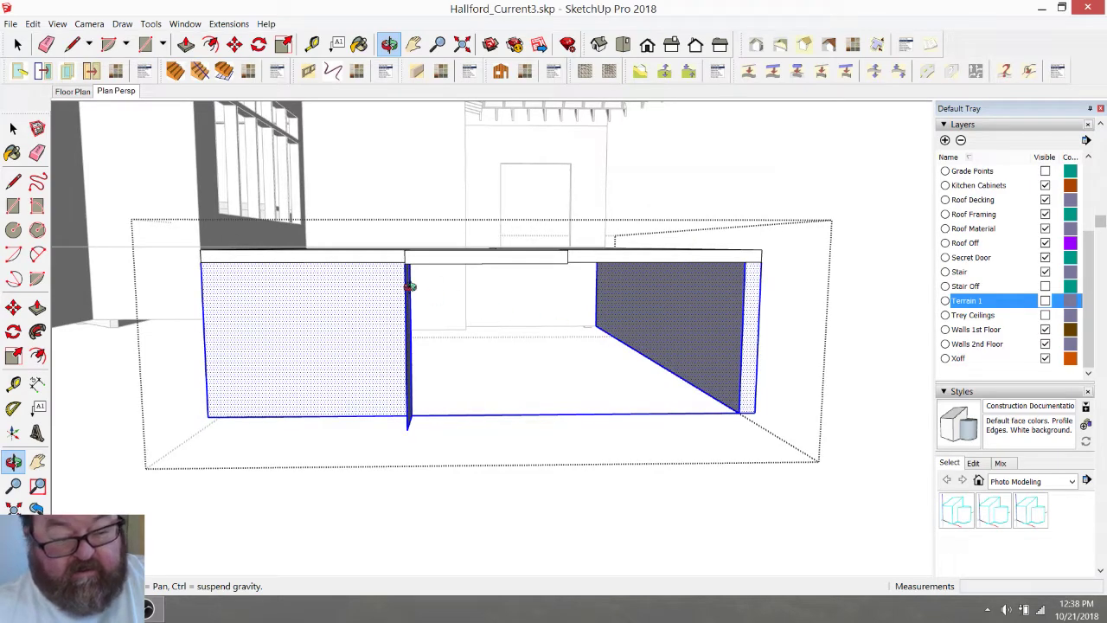
# Group the selected walls and faces beneath the patio slab, and leave the patio group
pyautogui.click(17, 44)
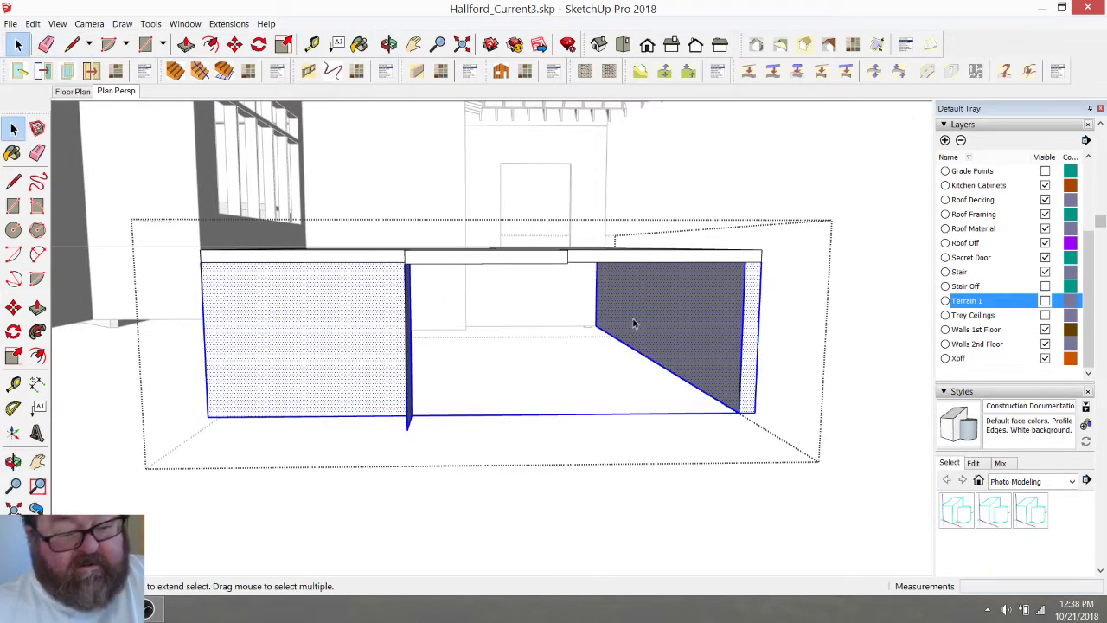
pyautogui.rightClick(706, 336)
pyautogui.click(735, 440)
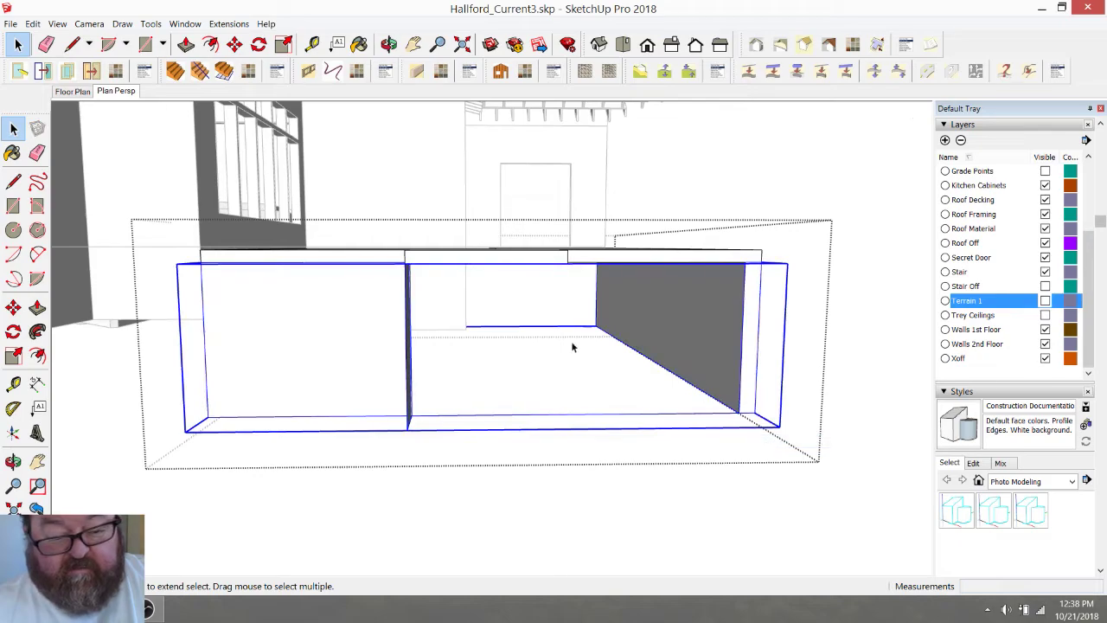
pyautogui.click(388, 44)
pyautogui.moveTo(354, 178); pyautogui.dragTo(371, 203)
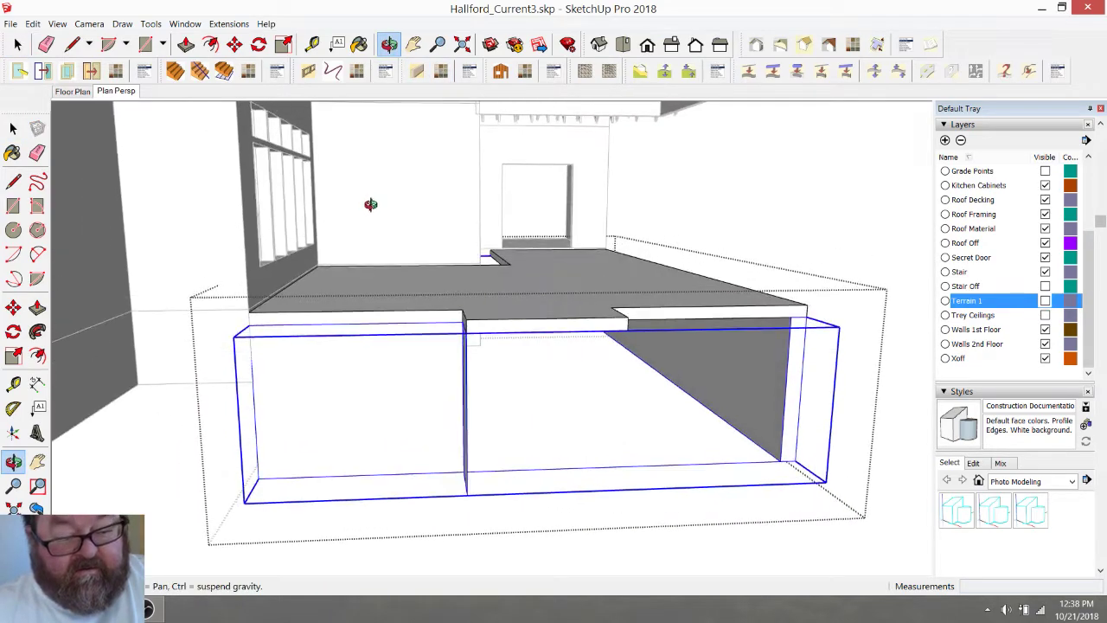
pyautogui.moveTo(375, 354); pyautogui.dragTo(491, 343)
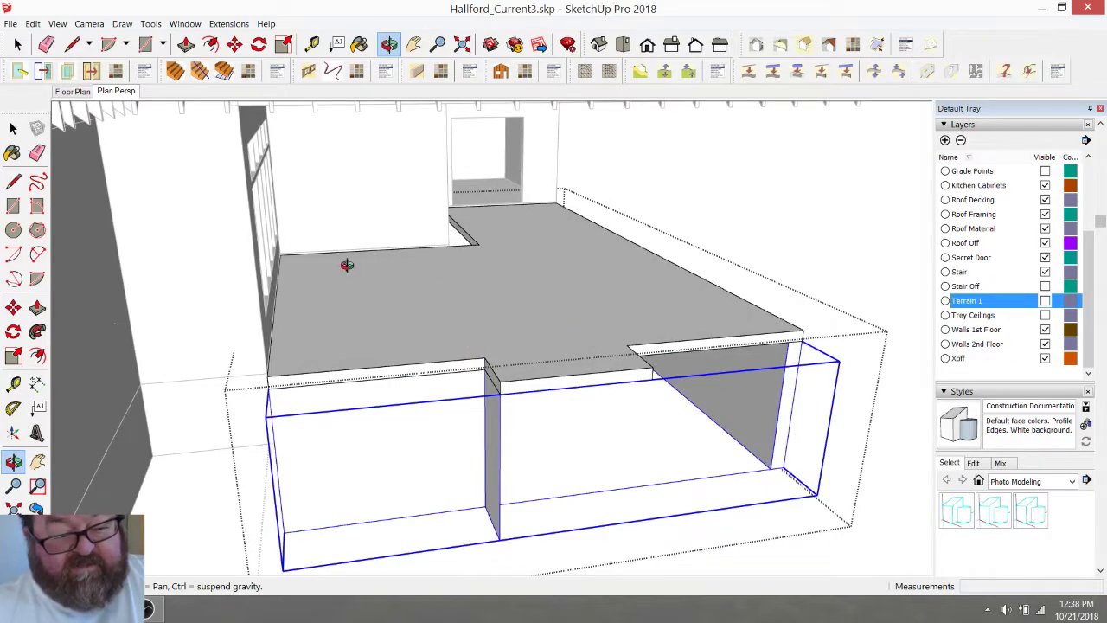
pyautogui.press('space')
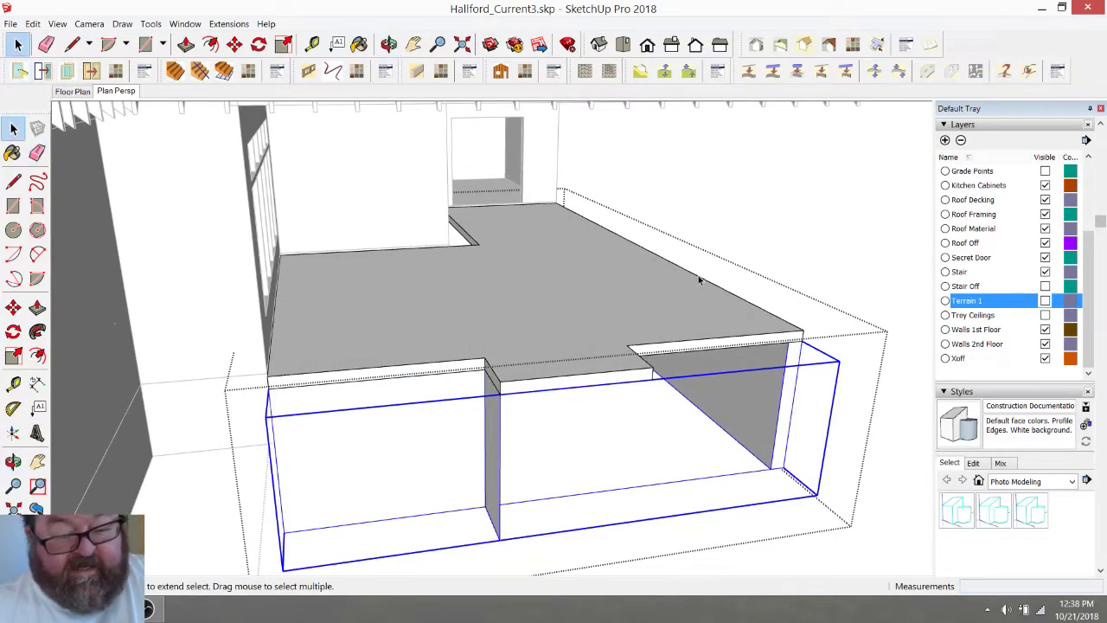
pyautogui.click(747, 237)
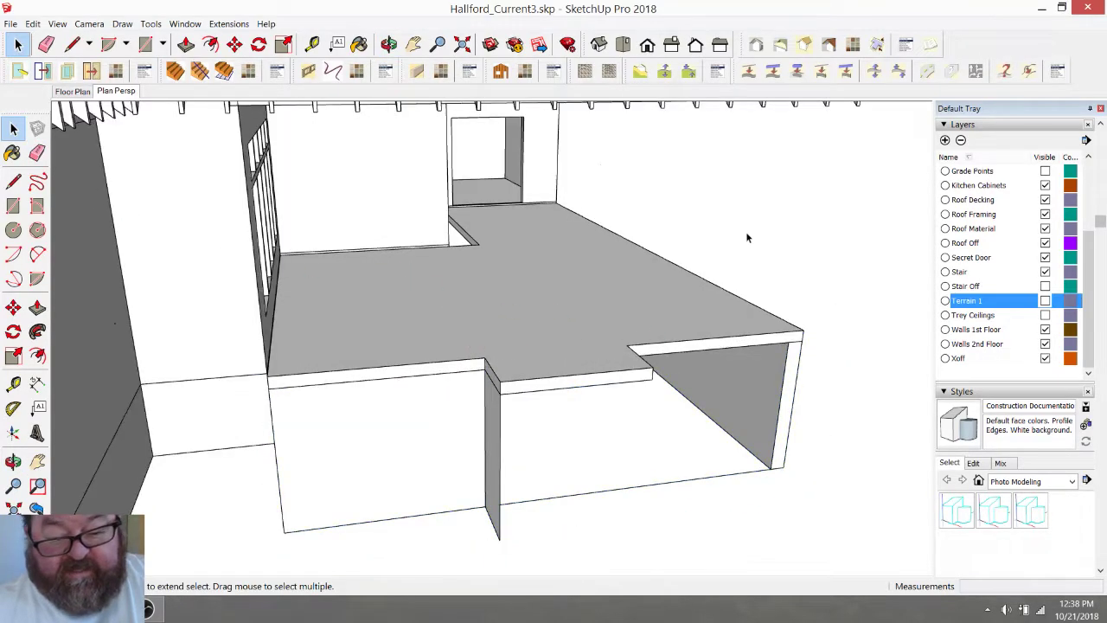
# Reopen the patio group and draw a vertical edge from the projection's far inner corner down to the wall base, closing diagonally to its outer corner
pyautogui.doubleClick(499, 425)
pyautogui.click(73, 45)
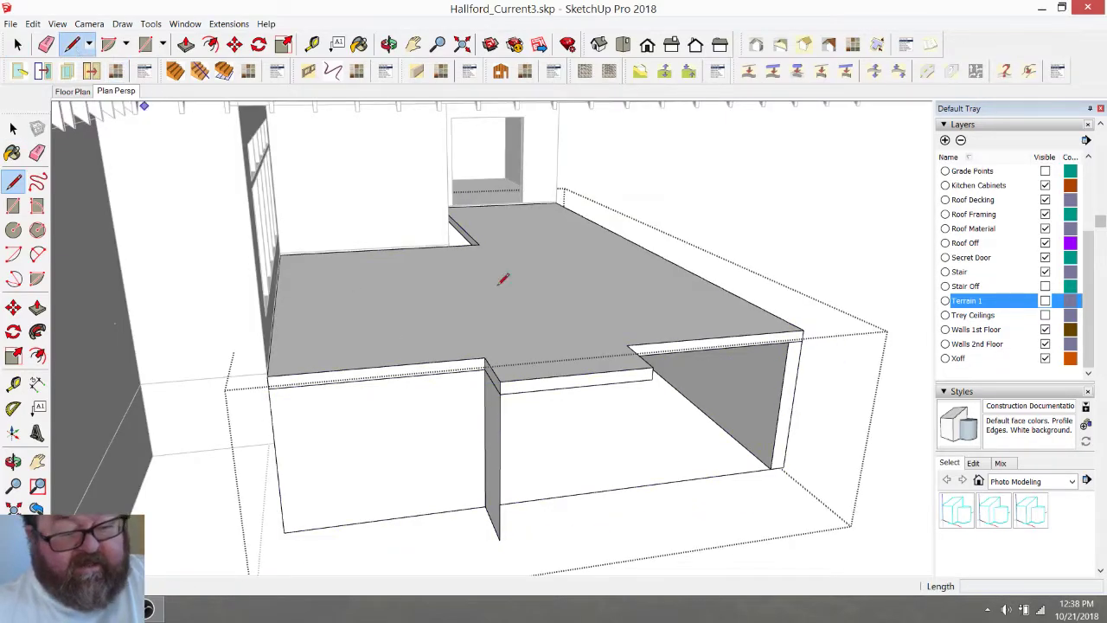
pyautogui.click(388, 44)
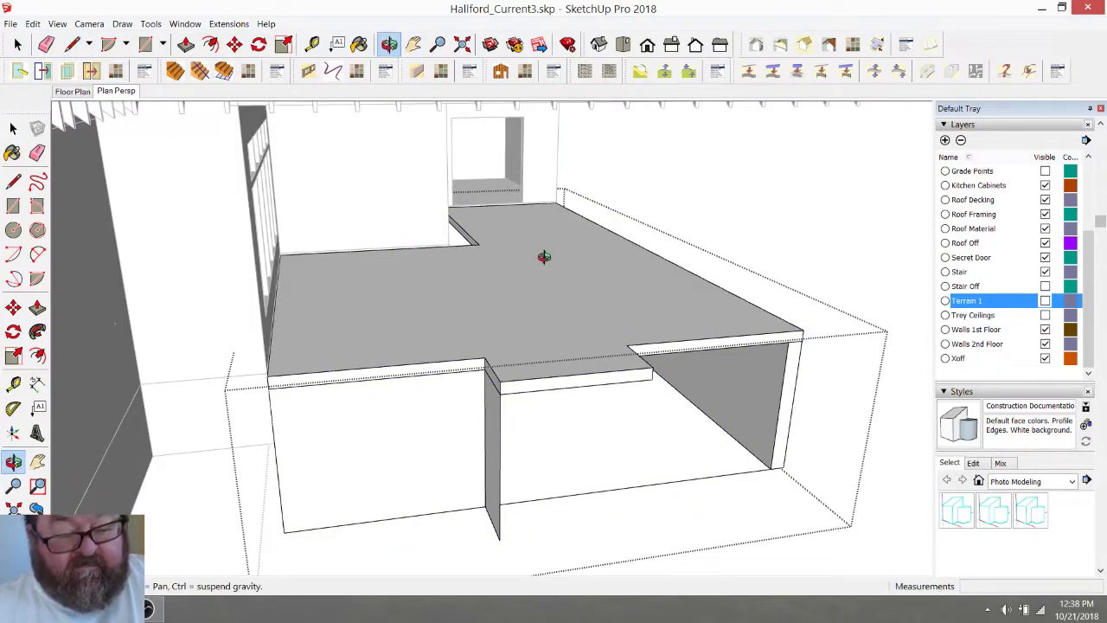
pyautogui.moveTo(531, 248); pyautogui.dragTo(441, 254)
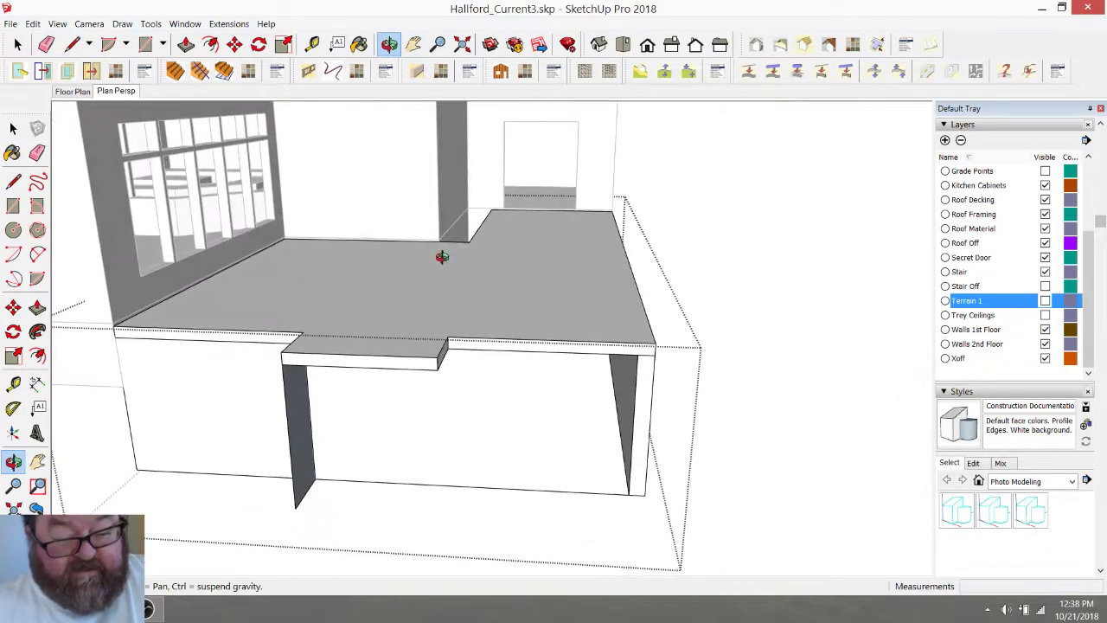
pyautogui.click(73, 44)
pyautogui.click(447, 347)
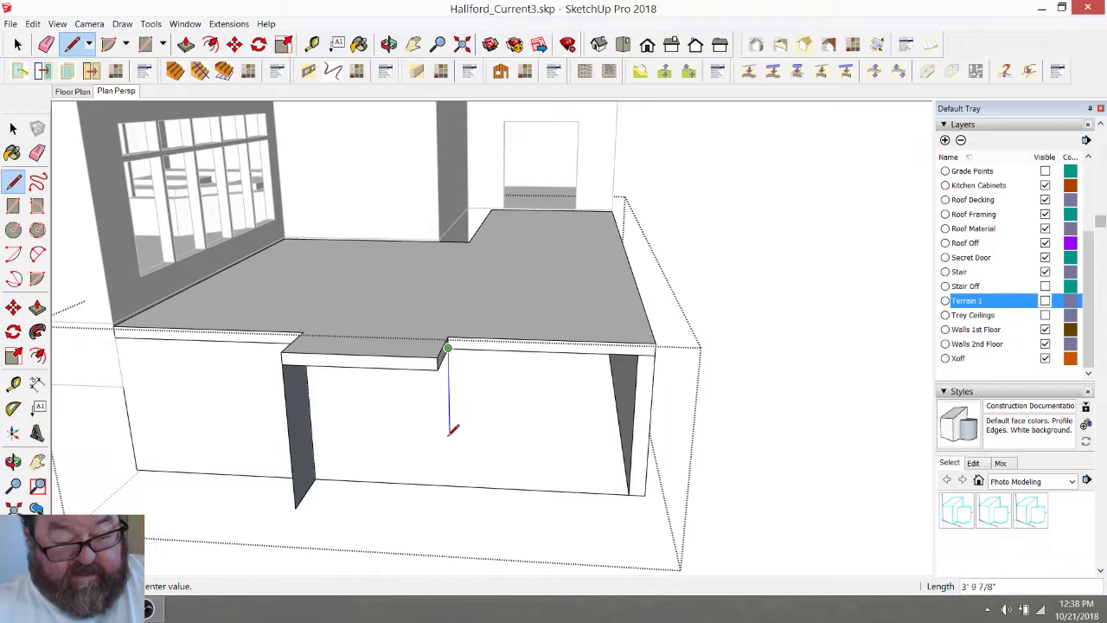
pyautogui.click(450, 484)
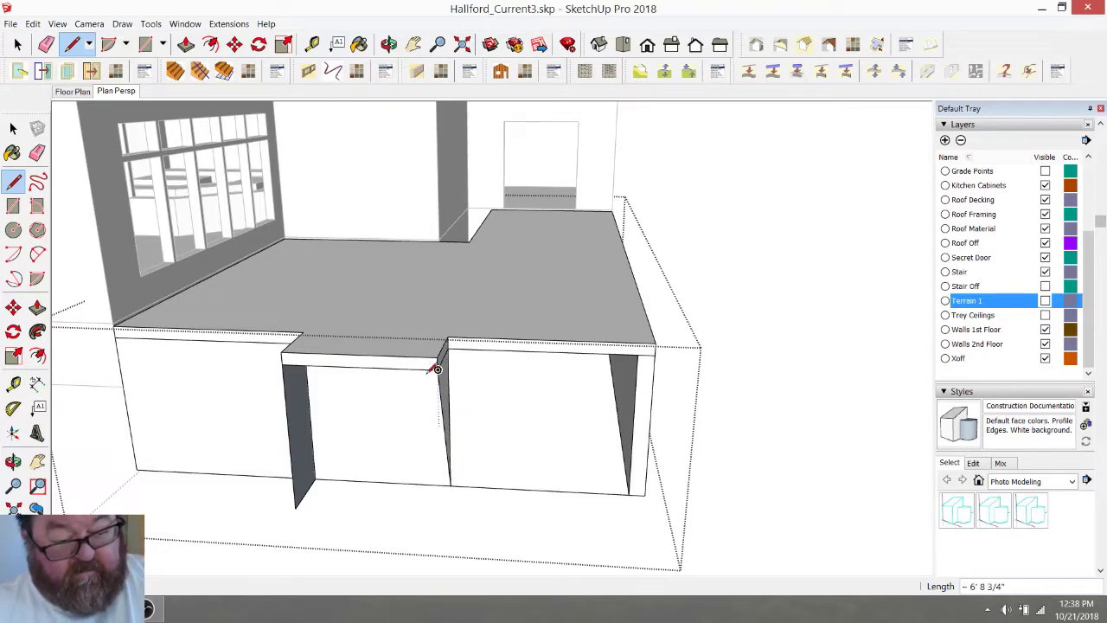
pyautogui.click(388, 44)
pyautogui.moveTo(394, 265); pyautogui.dragTo(331, 277)
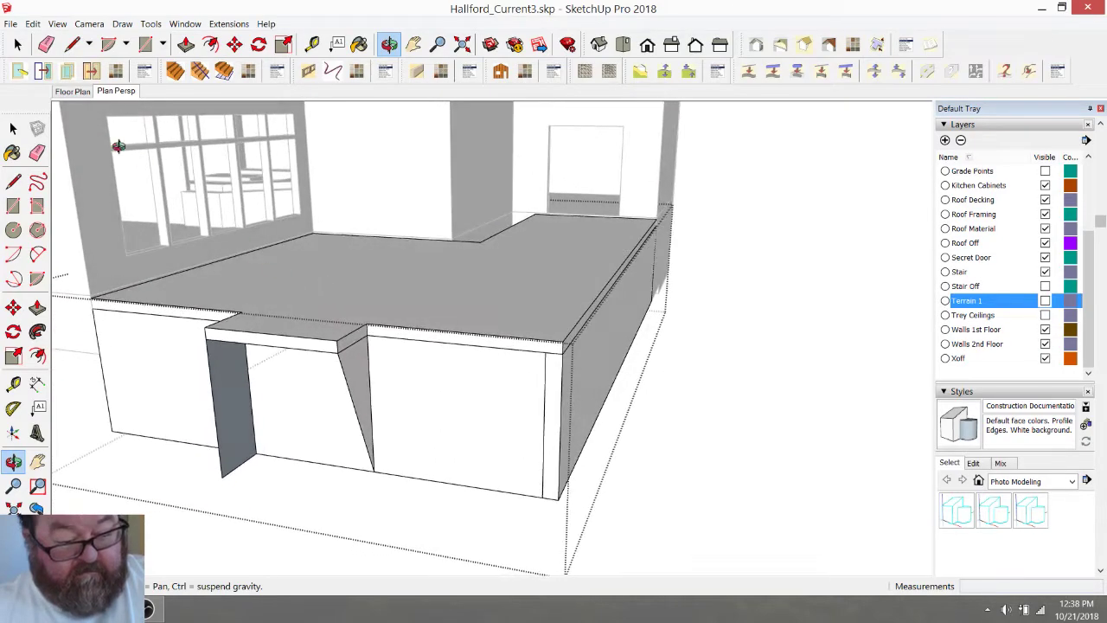
# Complete the face under the projection's far side with a 6' 3" vertical outer edge and a 2' 6" base edge
pyautogui.click(73, 44)
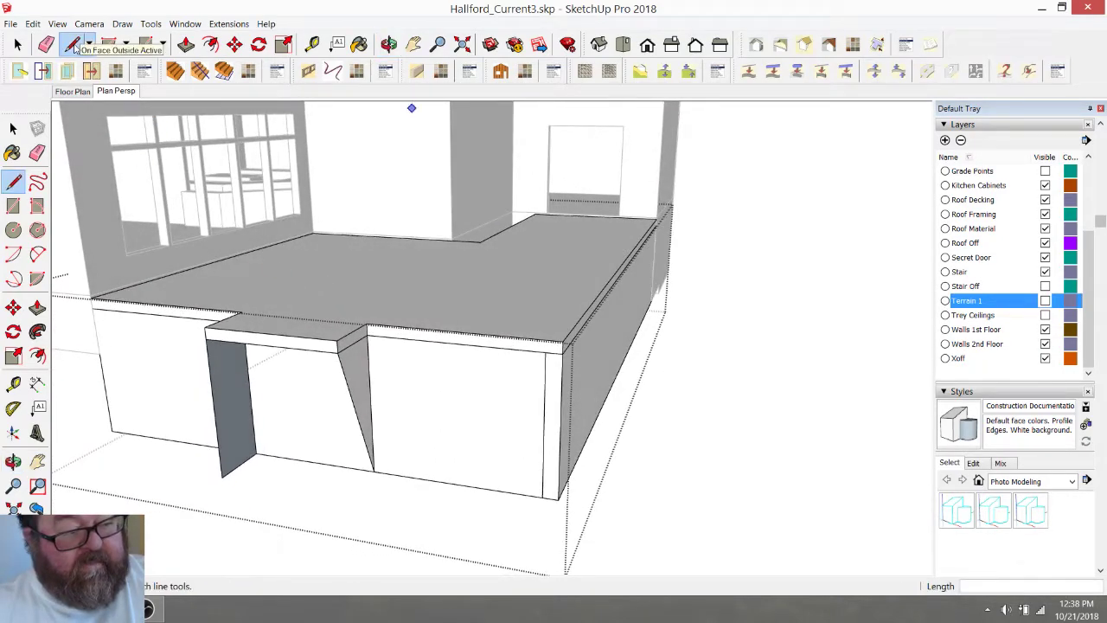
pyautogui.click(338, 351)
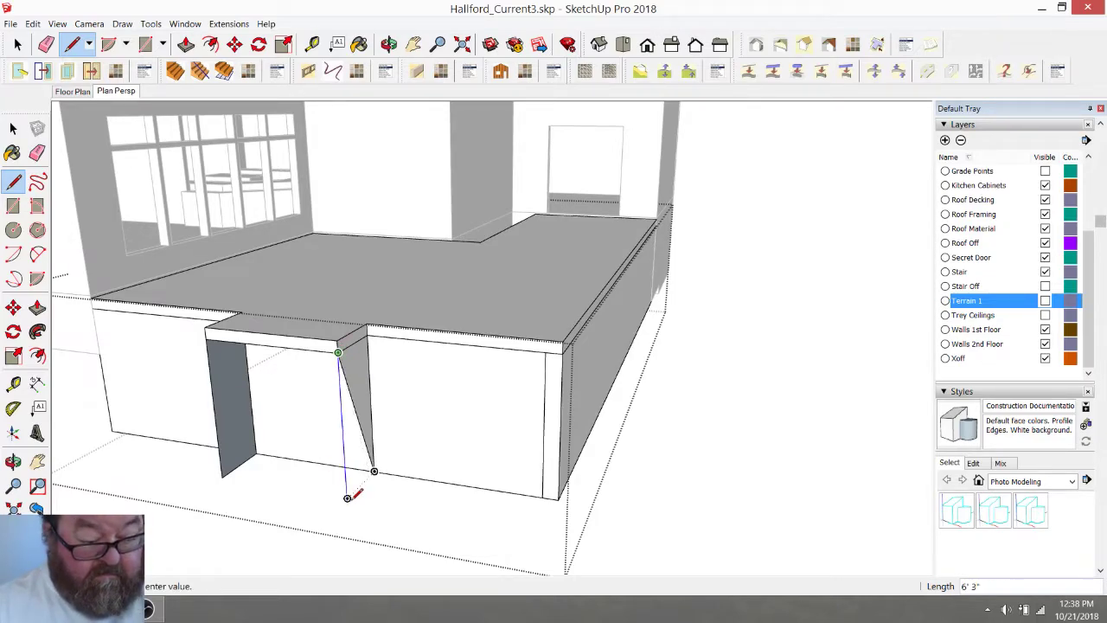
pyautogui.click(346, 497)
pyautogui.click(374, 472)
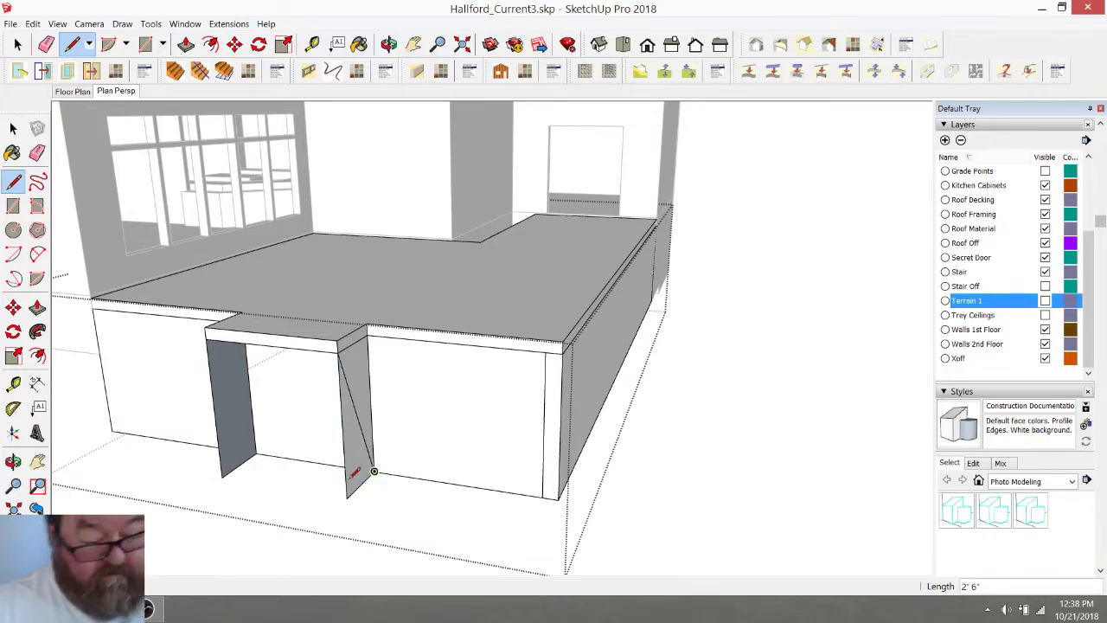
pyautogui.click(347, 497)
# Close the front face under the projection between both side faces, and erase the diagonal edge on the far side face
pyautogui.click(223, 477)
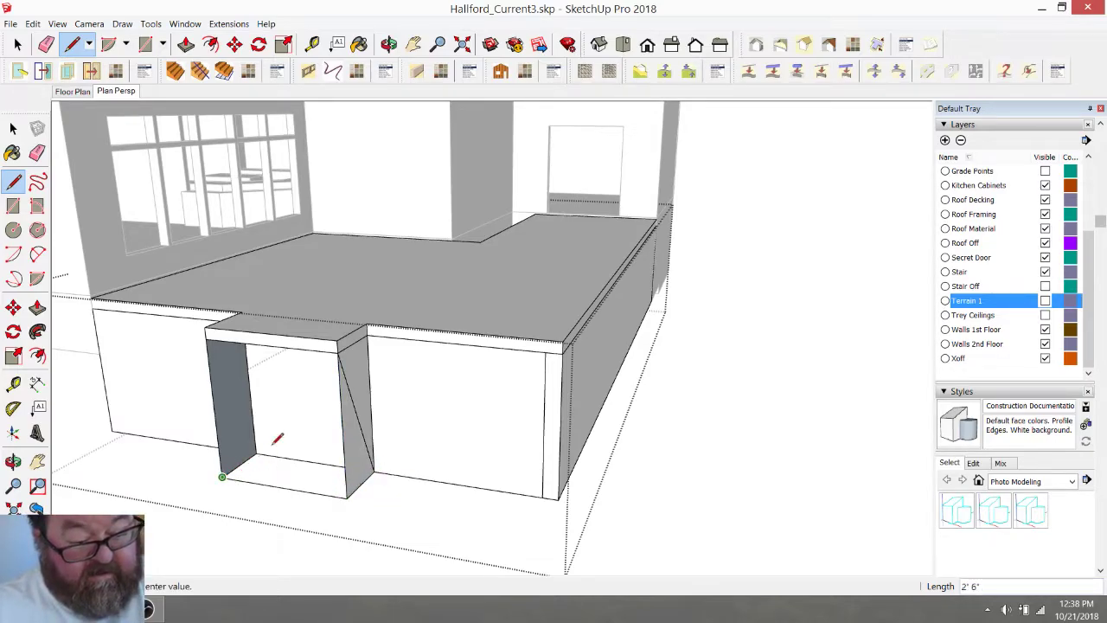
pyautogui.click(206, 339)
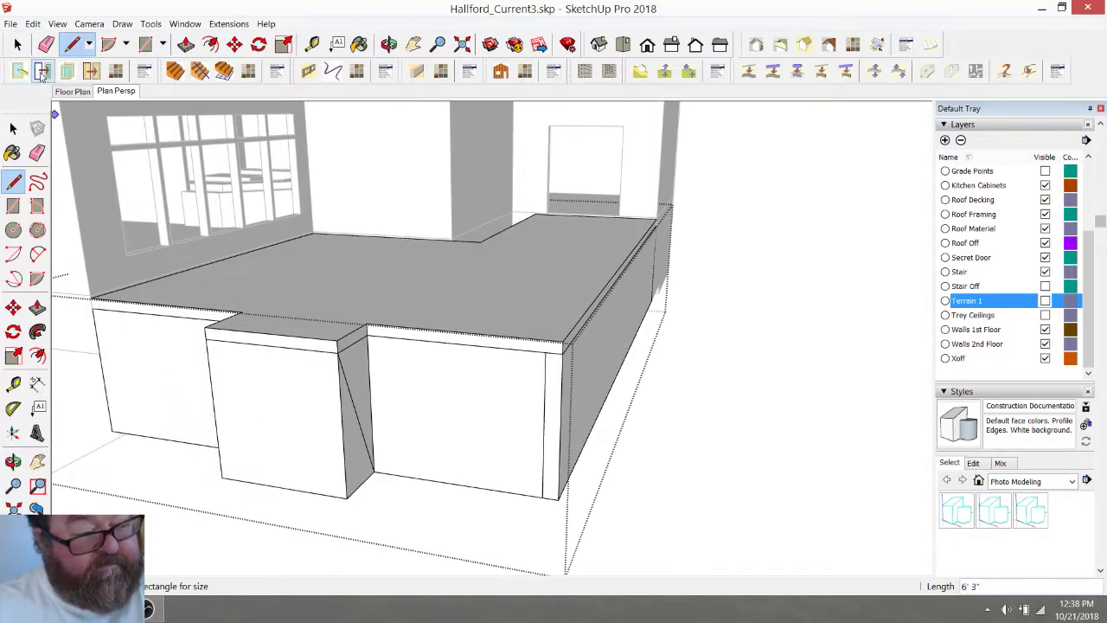
pyautogui.click(46, 44)
pyautogui.click(358, 395)
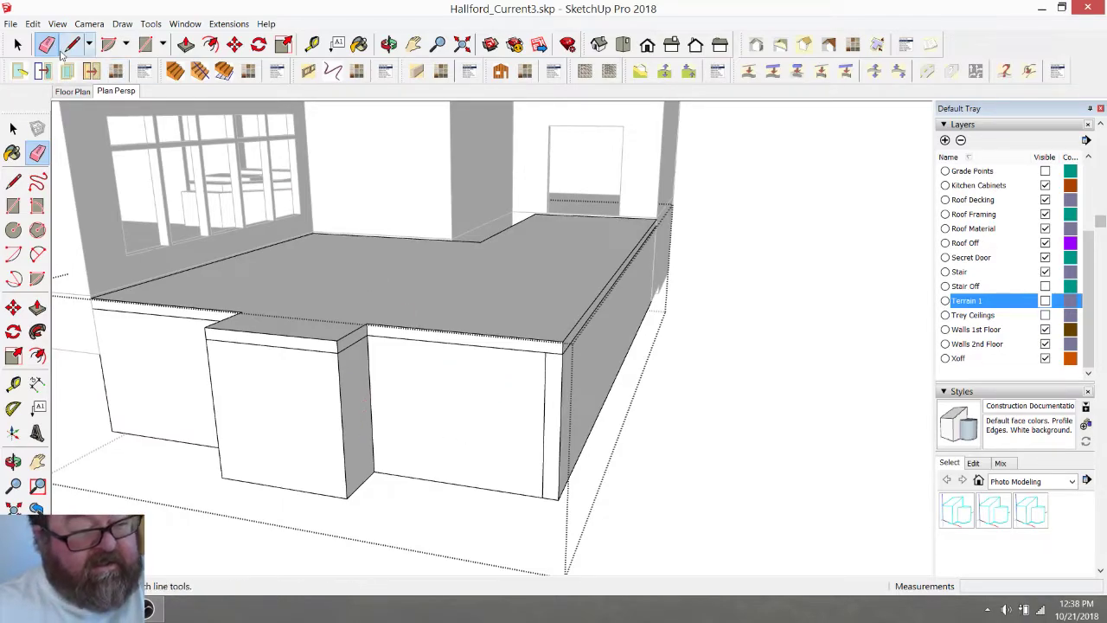
# Add a new layer named Patio
pyautogui.click(388, 44)
pyautogui.moveTo(391, 212); pyautogui.dragTo(397, 343)
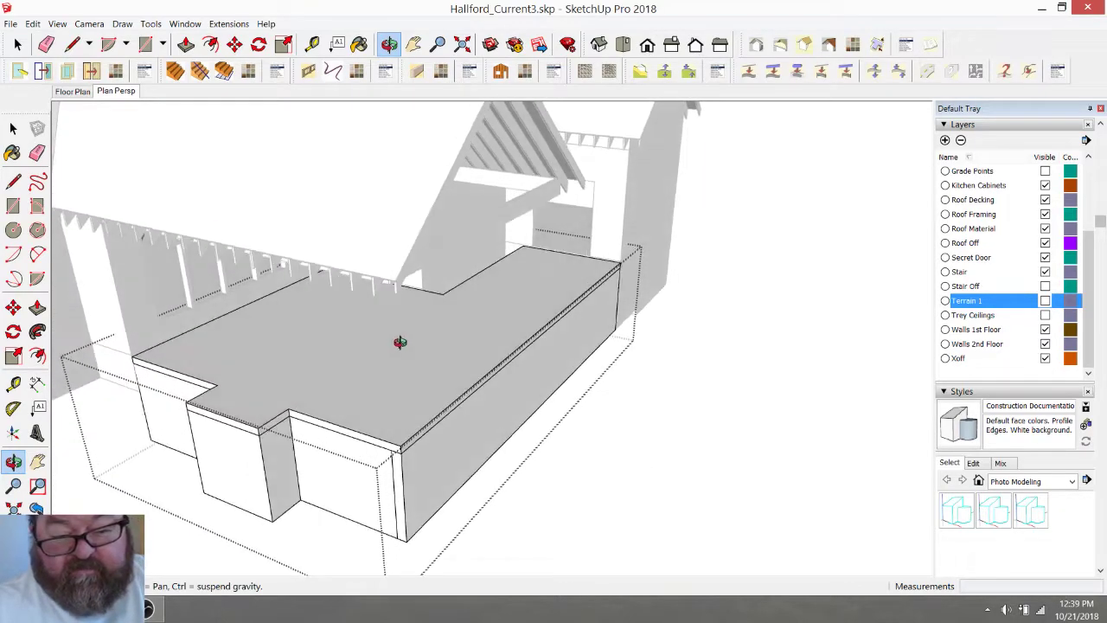
pyautogui.click(944, 139)
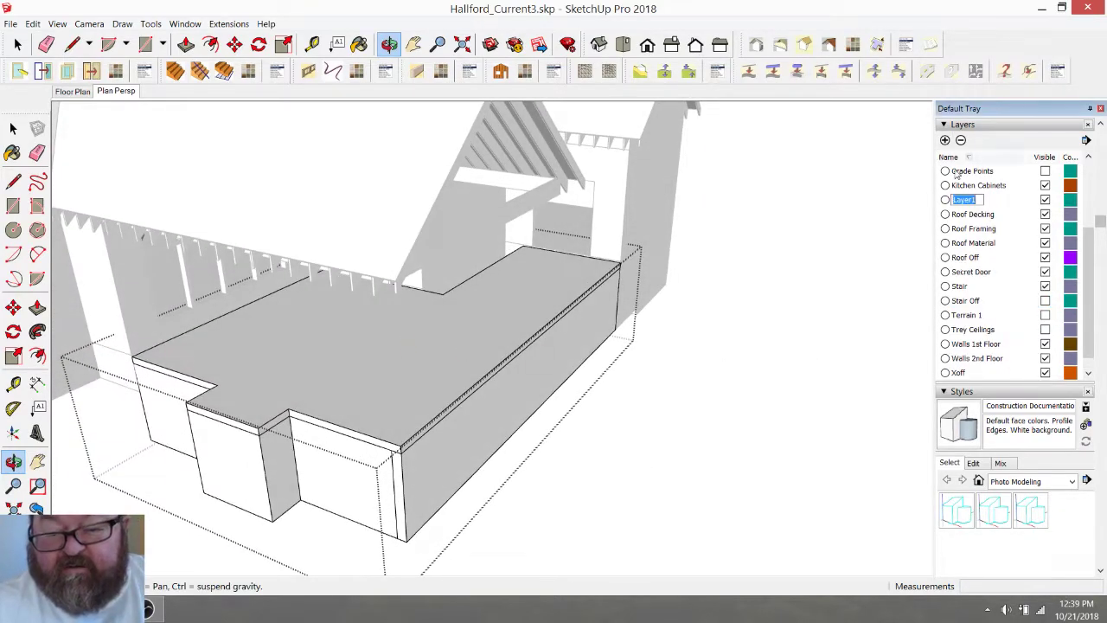
pyautogui.write('F')
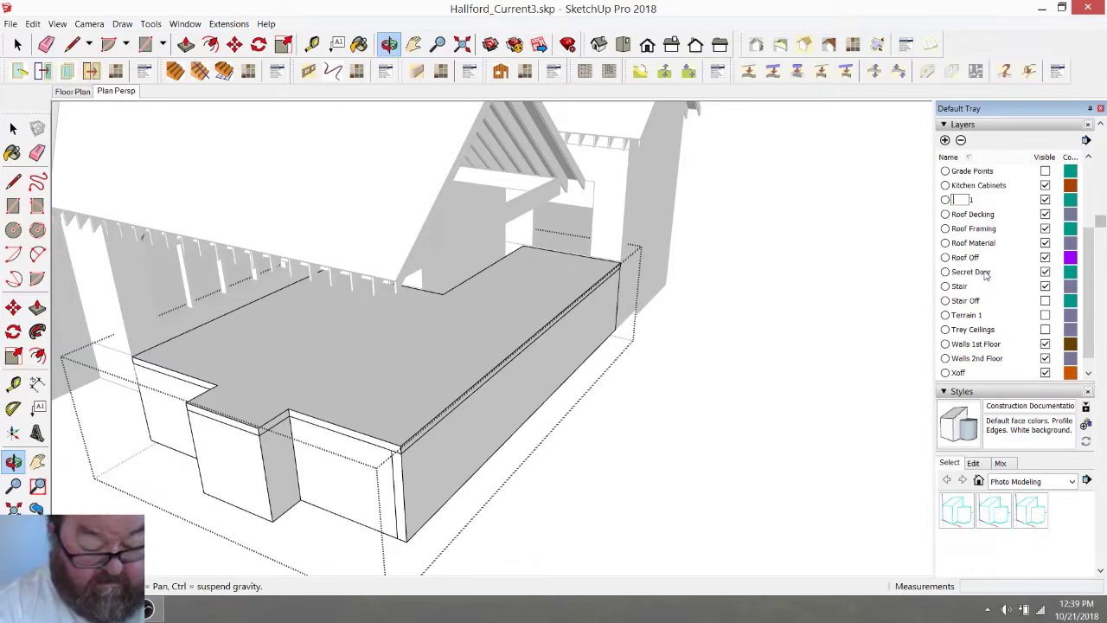
pyautogui.press('Return')
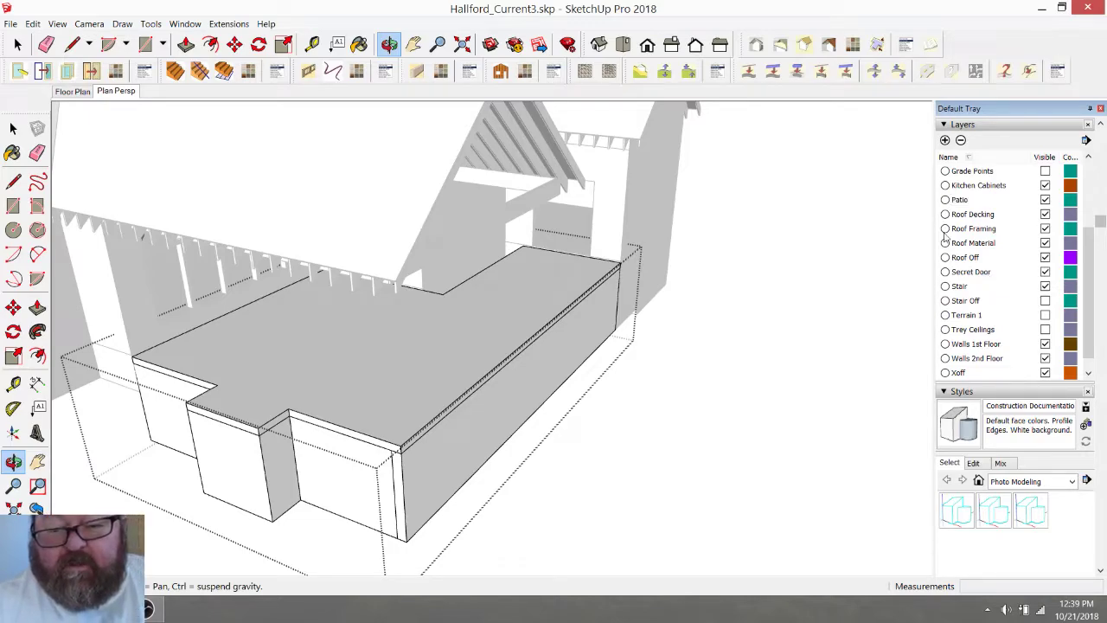
# Cut the nested wall group out of the patio group, and leave the patio group
pyautogui.click(17, 44)
pyautogui.click(543, 299)
pyautogui.click(696, 358)
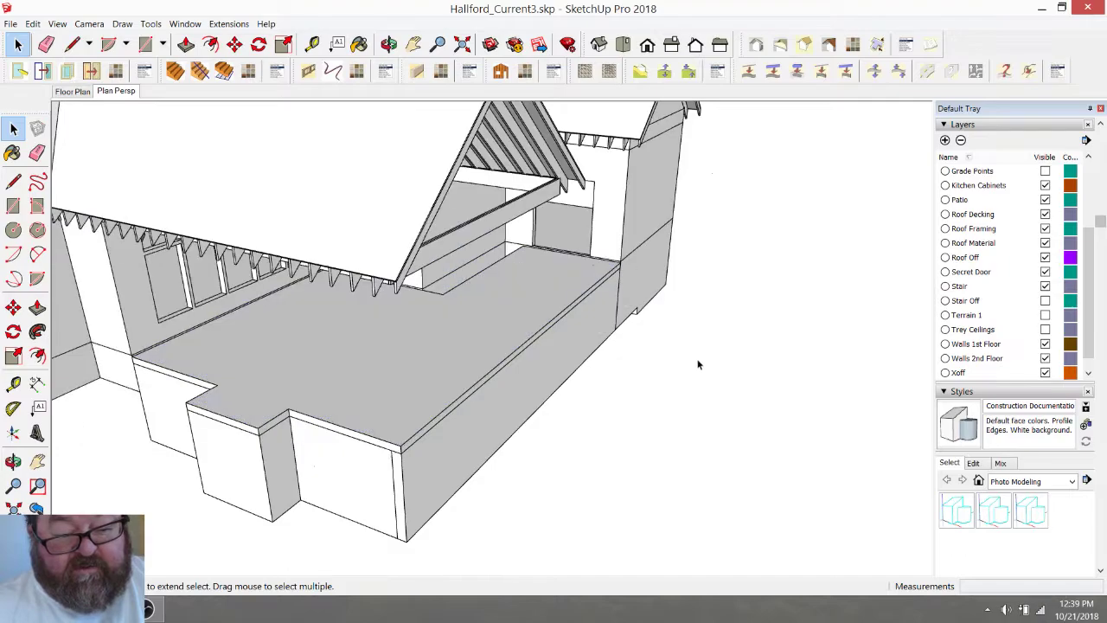
pyautogui.click(543, 318)
pyautogui.moveTo(602, 337); pyautogui.dragTo(659, 355, button='middle')
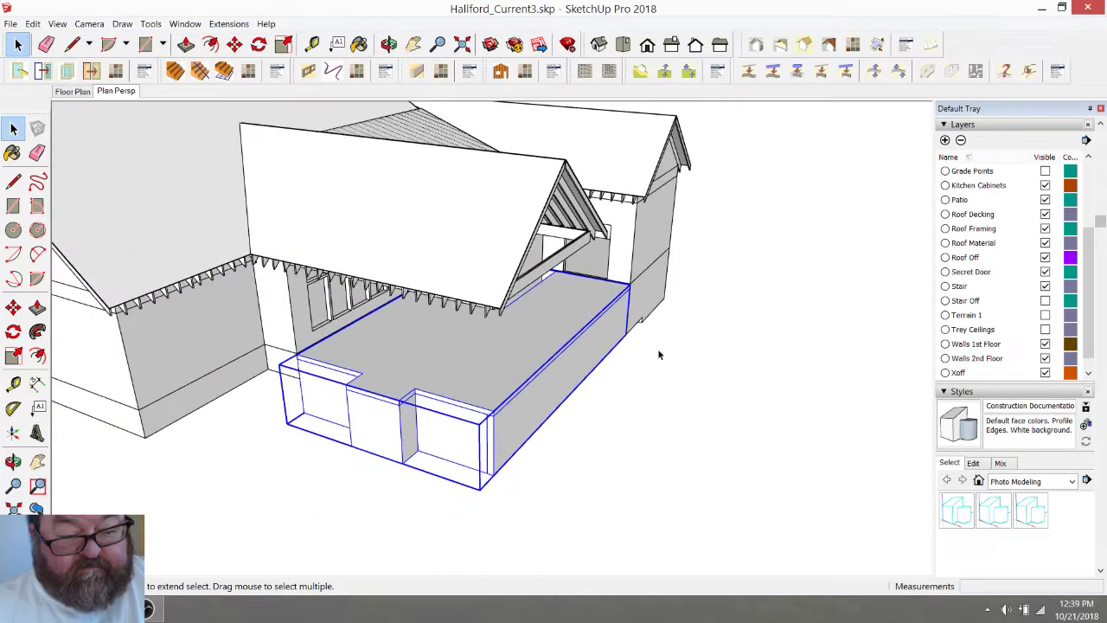
pyautogui.doubleClick(506, 353)
pyautogui.click(524, 420)
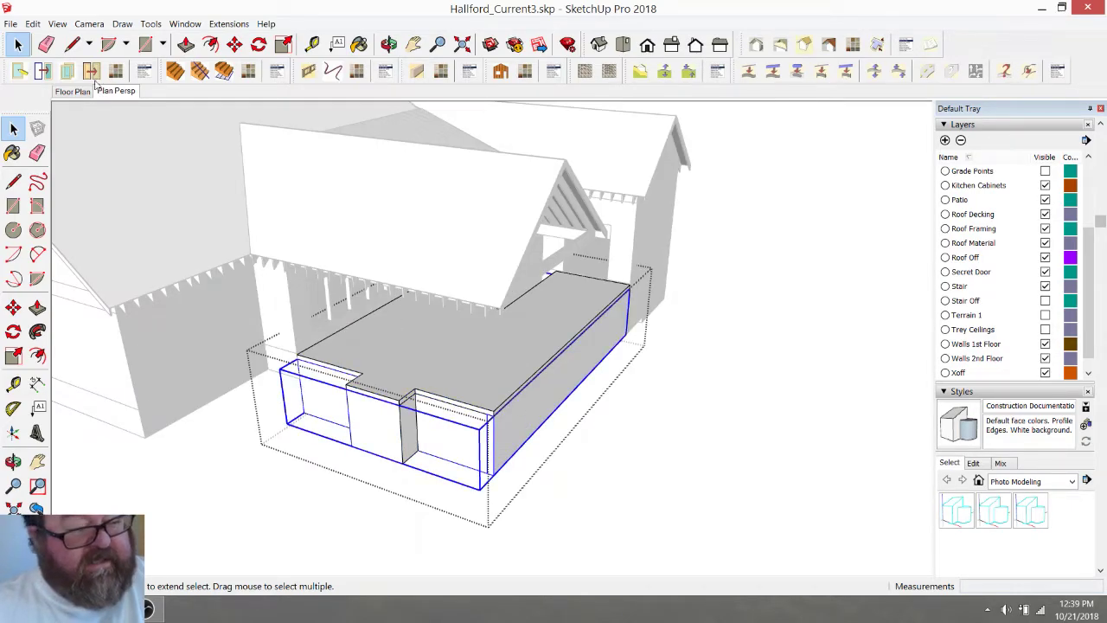
pyautogui.click(33, 24)
pyautogui.click(43, 70)
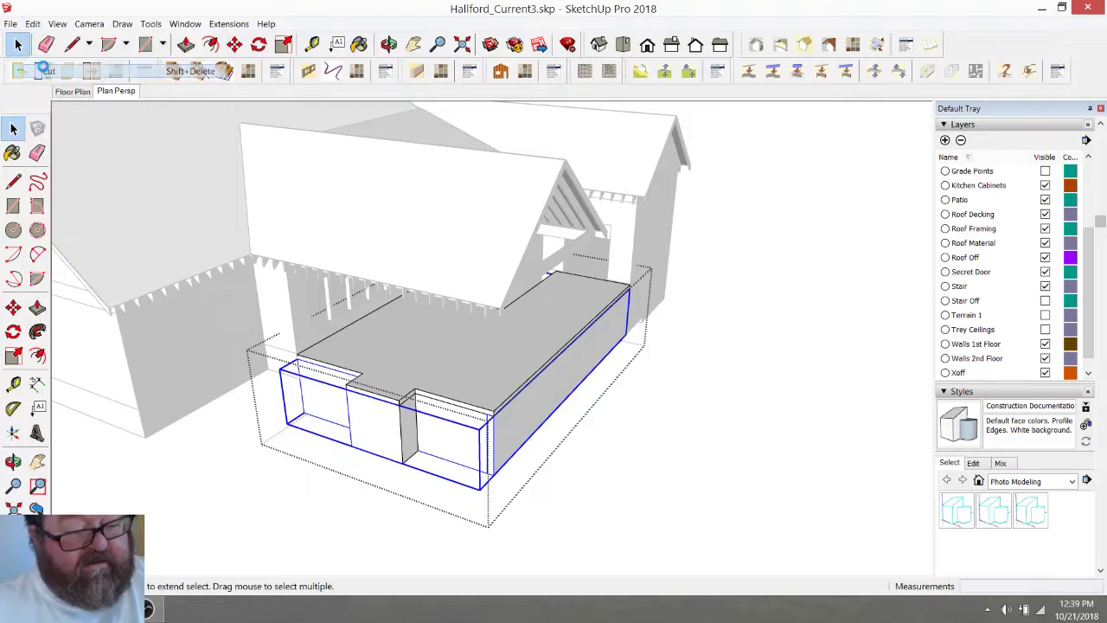
pyautogui.click(709, 343)
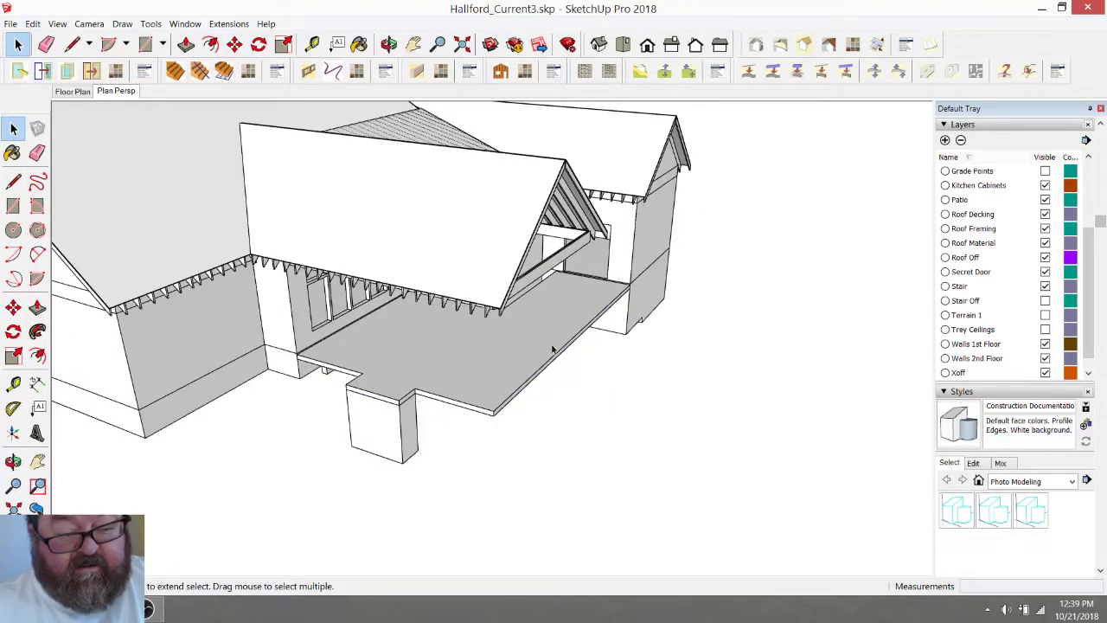
# Paste the wall group in place outside the patio group and explode it
pyautogui.doubleClick(502, 368)
pyautogui.click(489, 389)
pyautogui.click(662, 447)
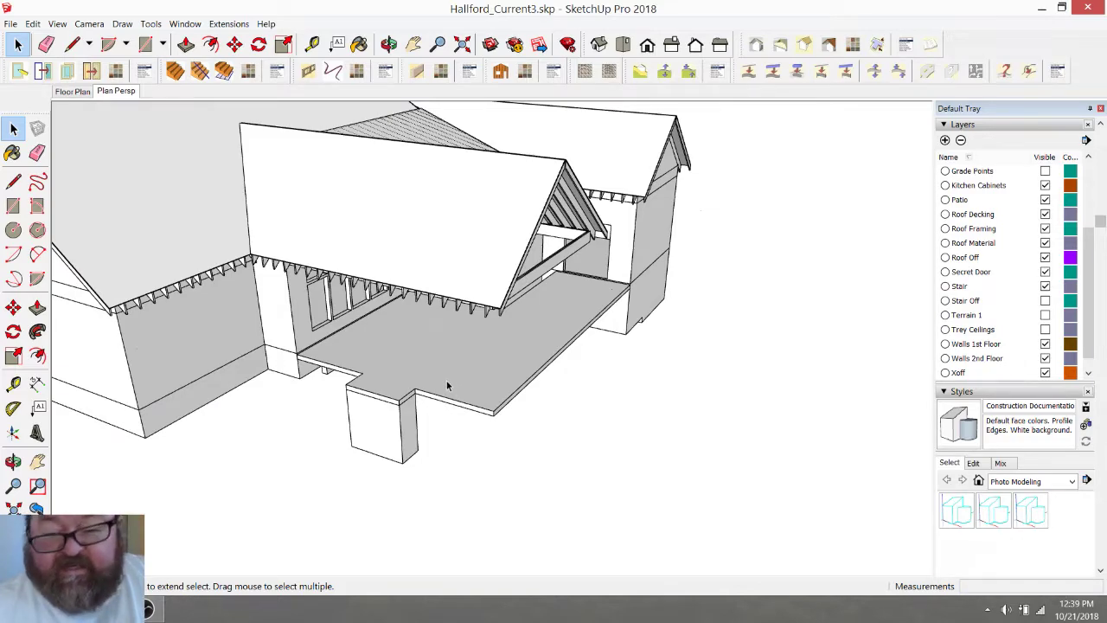
pyautogui.click(33, 23)
pyautogui.click(64, 112)
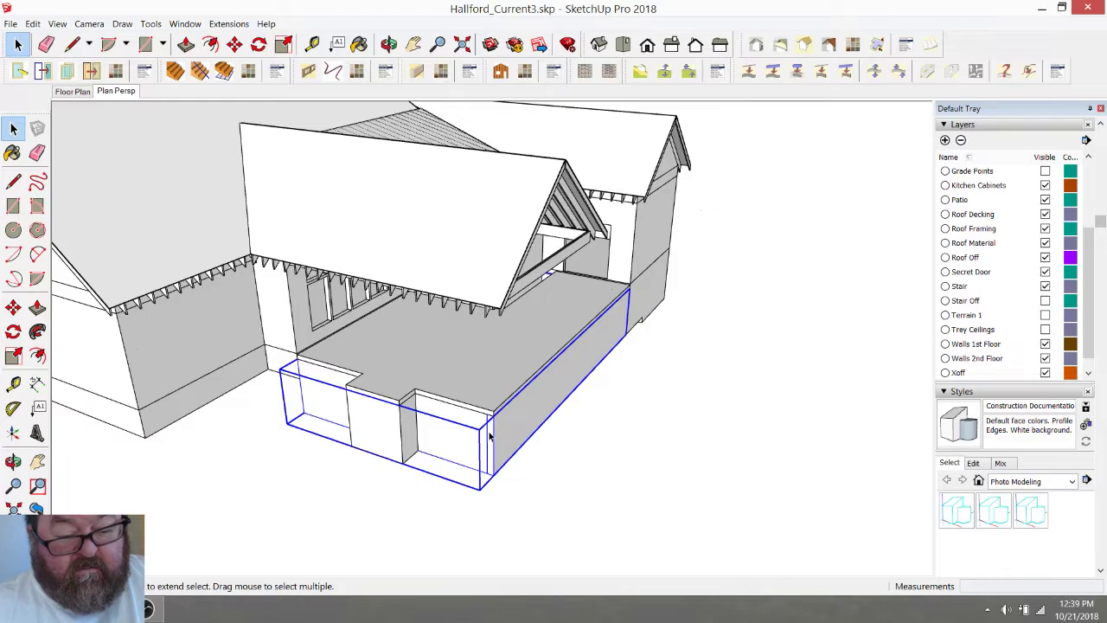
pyautogui.rightClick(489, 436)
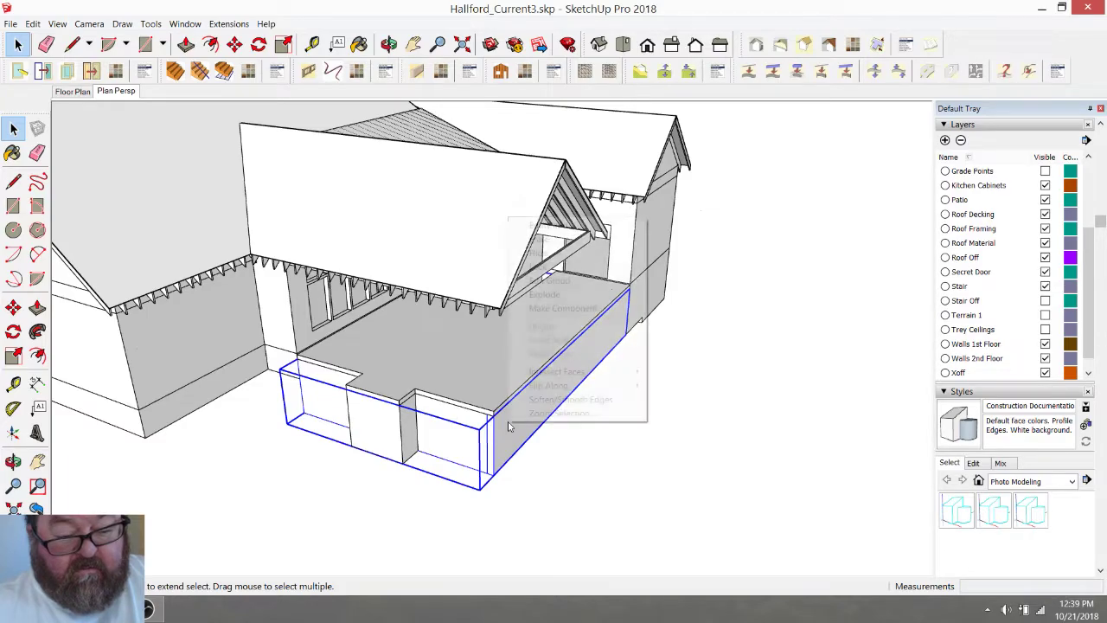
pyautogui.click(545, 295)
# Cut the wall faces below the slab's end projection out of the patio group, and leave the group
pyautogui.click(388, 44)
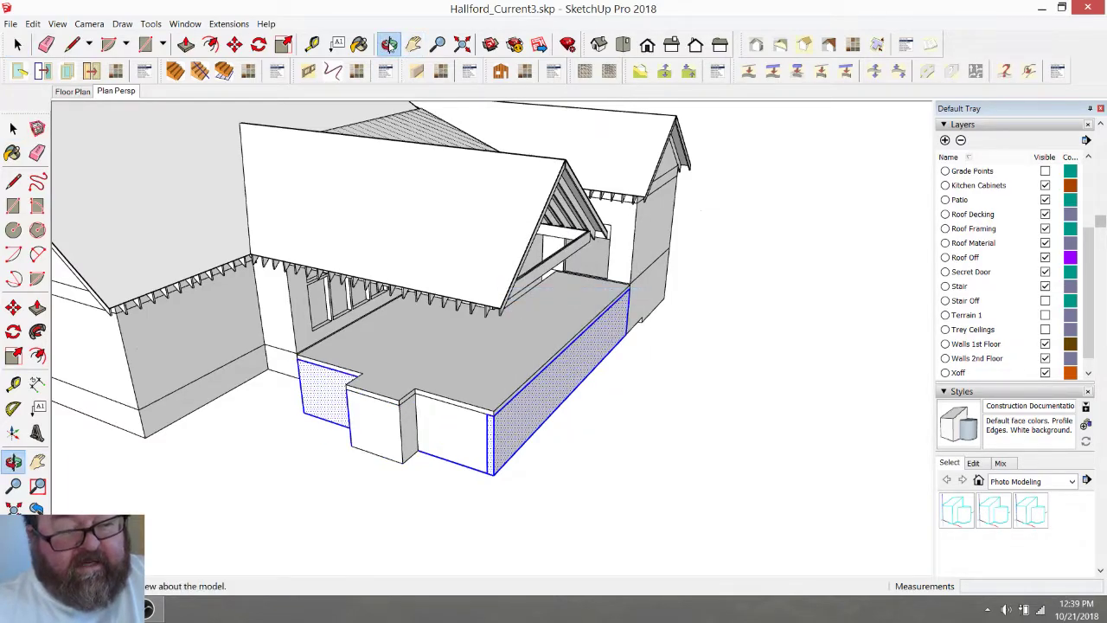
pyautogui.moveTo(497, 313); pyautogui.dragTo(583, 257)
pyautogui.moveTo(563, 314); pyautogui.dragTo(415, 312)
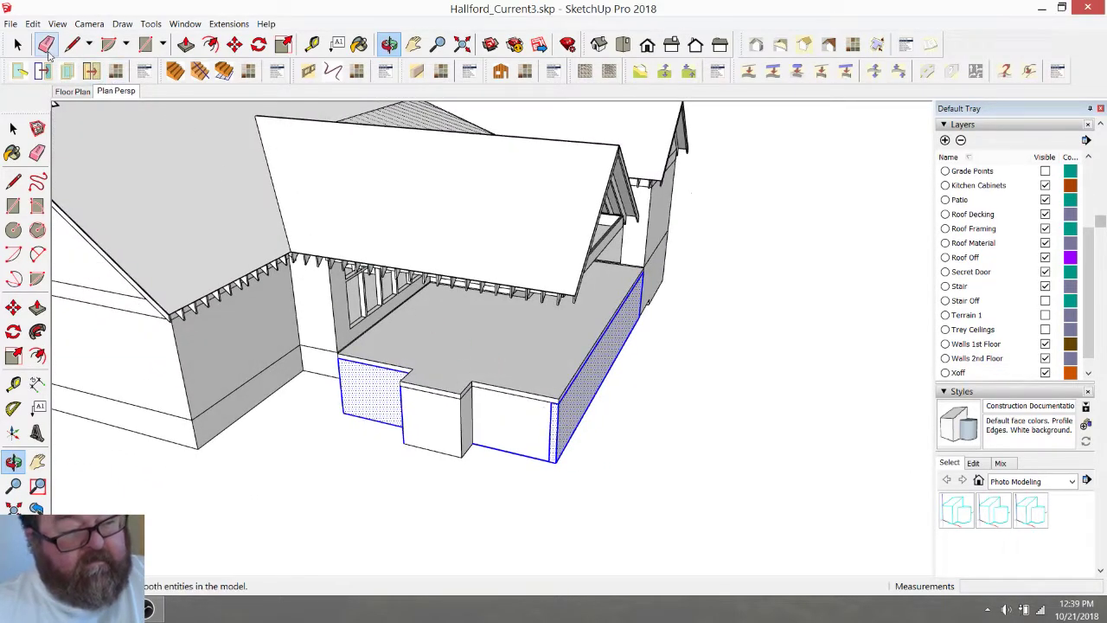
pyautogui.click(19, 44)
pyautogui.click(540, 346)
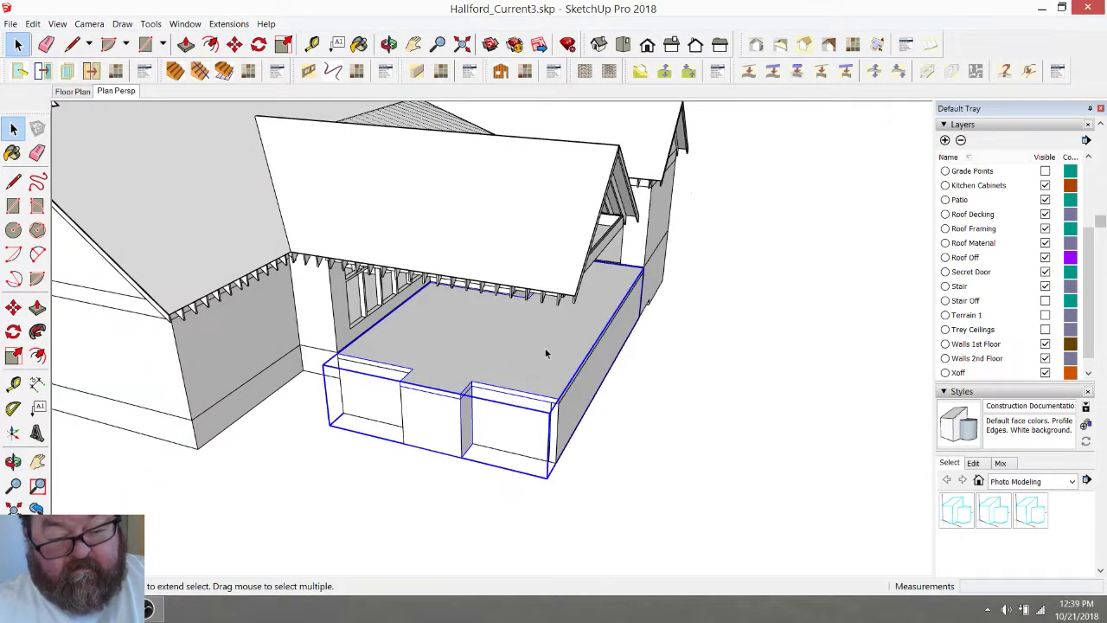
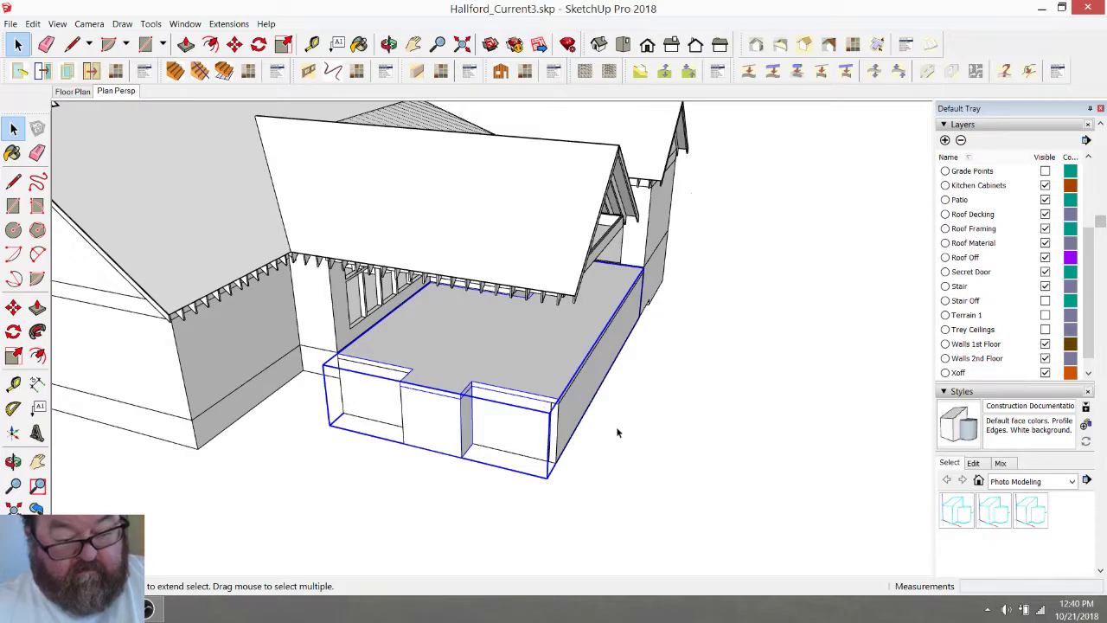
pyautogui.doubleClick(542, 386)
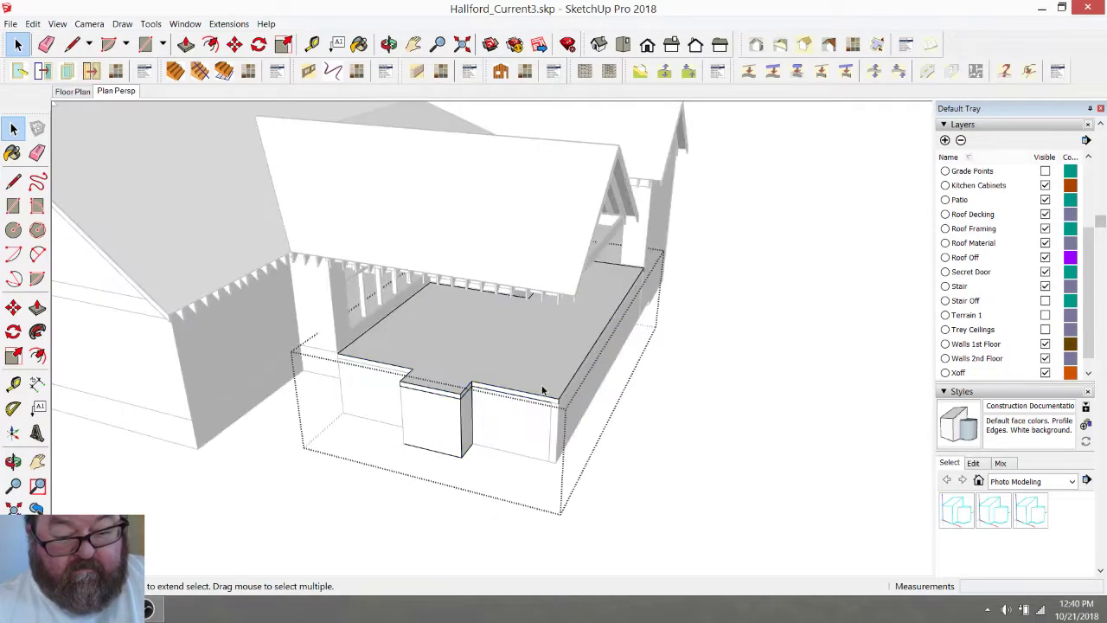
pyautogui.click(468, 430)
pyautogui.moveTo(560, 486); pyautogui.dragTo(361, 413)
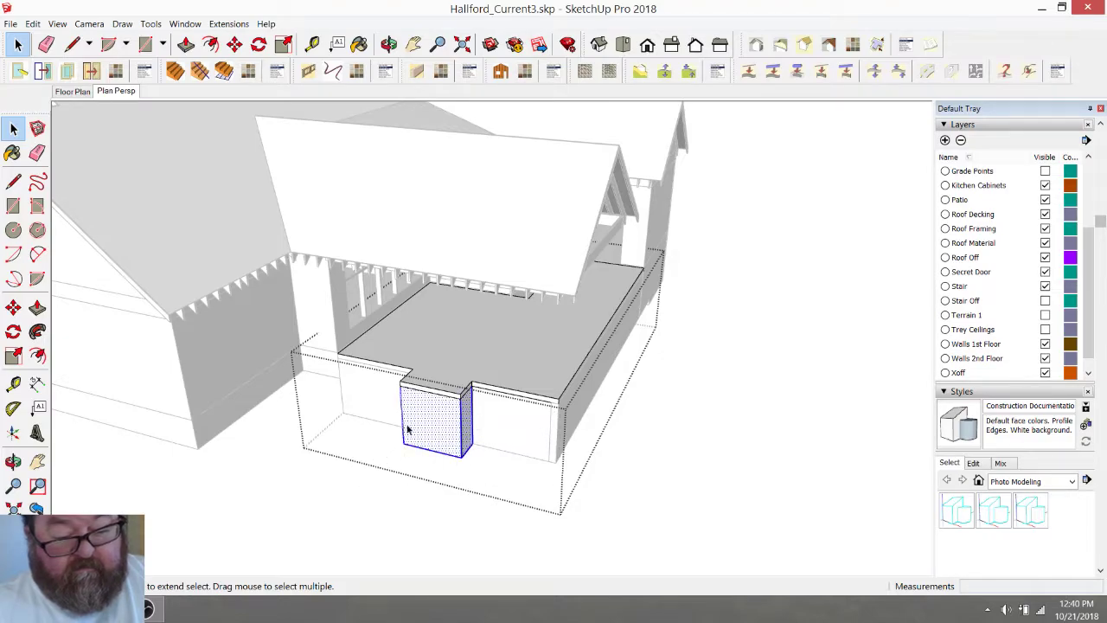
pyautogui.click(32, 24)
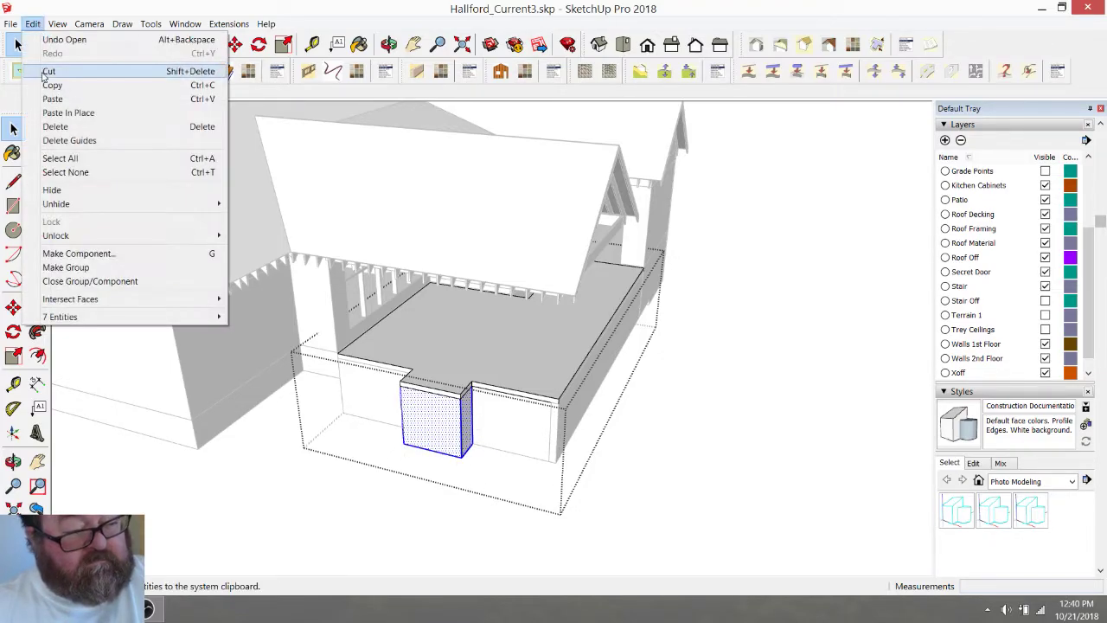
pyautogui.click(45, 70)
pyautogui.click(662, 400)
# Paste the cut projection wall faces in place outside the patio group
pyautogui.click(573, 358)
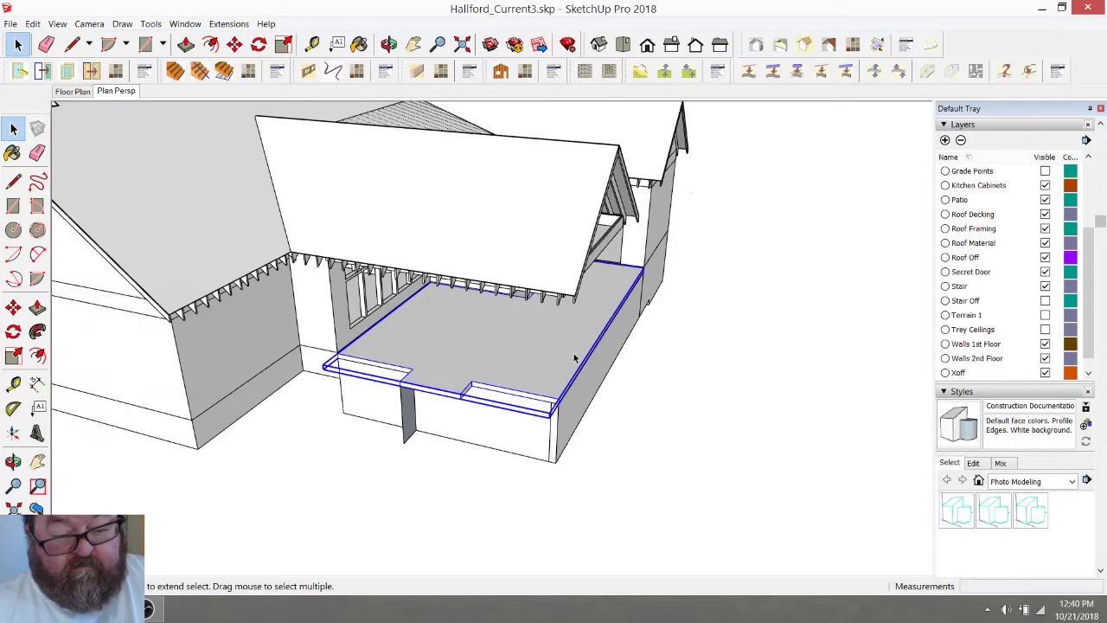
pyautogui.click(658, 447)
pyautogui.click(566, 433)
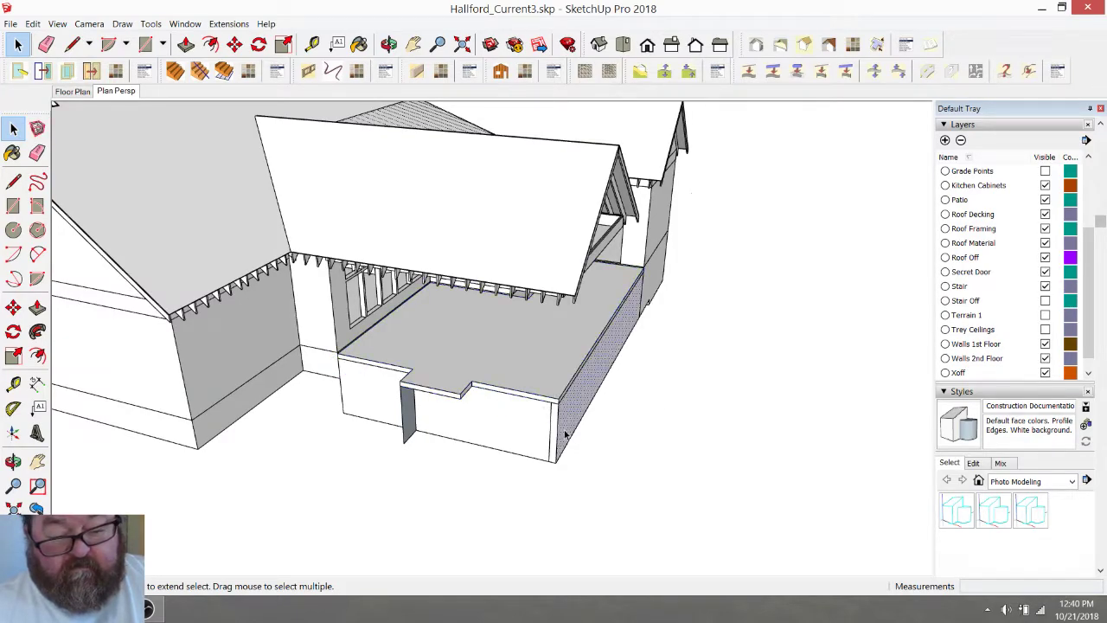
pyautogui.click(389, 44)
pyautogui.moveTo(440, 227); pyautogui.dragTo(459, 195)
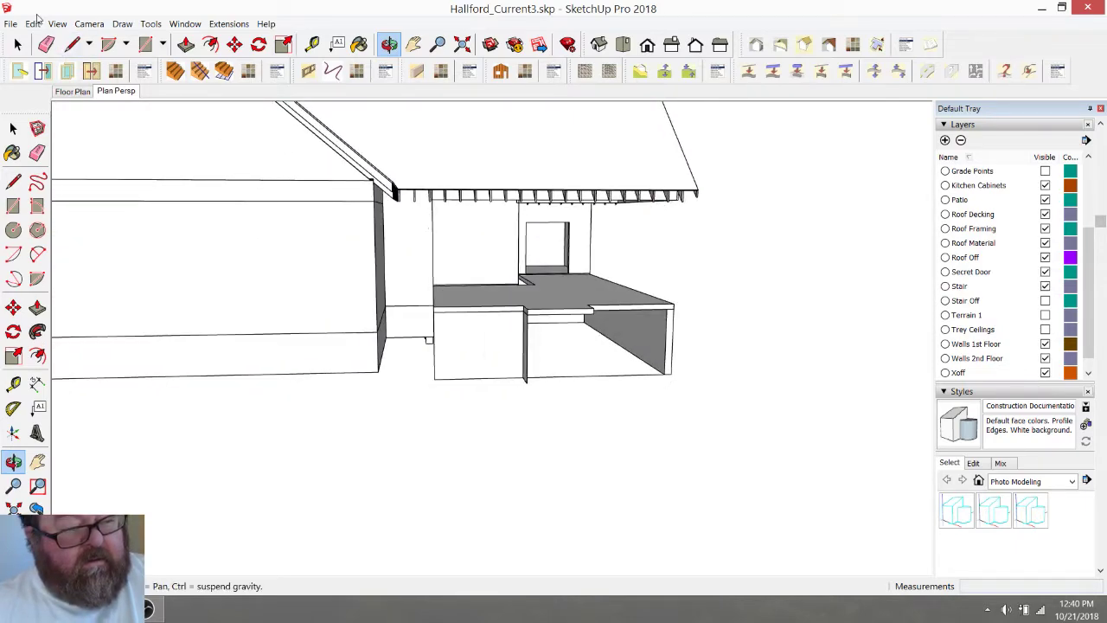
pyautogui.click(32, 23)
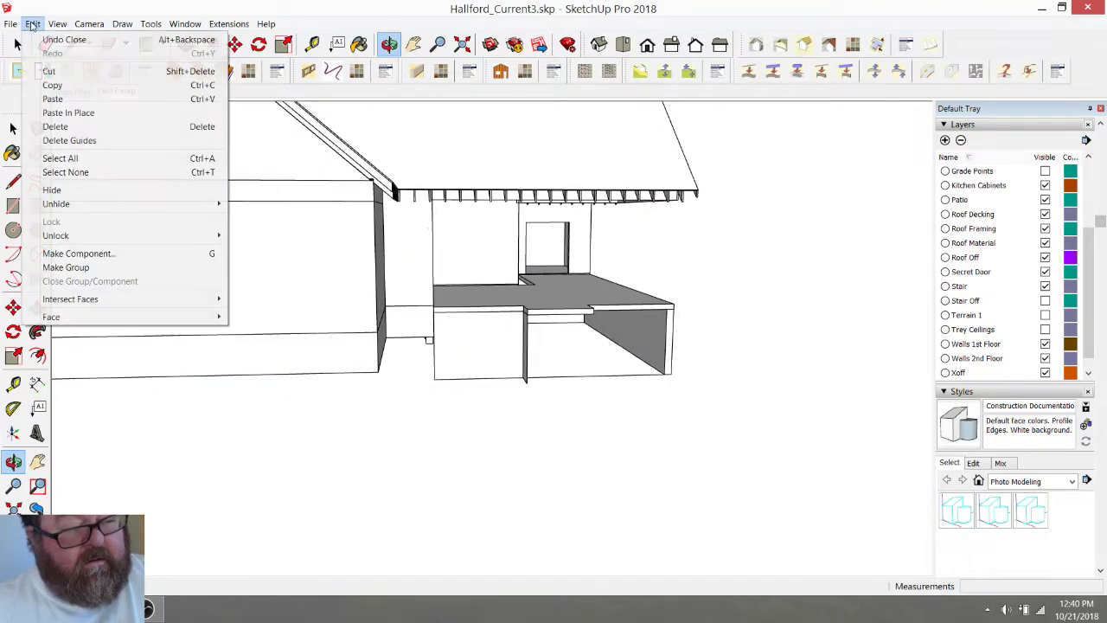
pyautogui.click(54, 111)
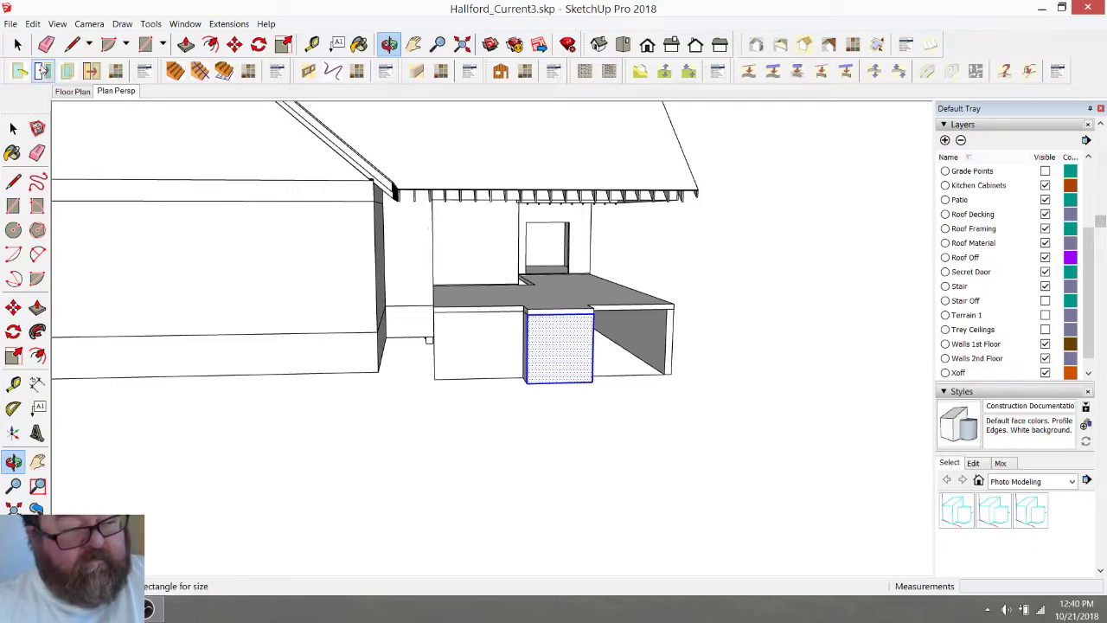
# Combine all the loose wall faces under the patio slab, including the long side wall, into one group
pyautogui.click(17, 44)
pyautogui.moveTo(556, 360); pyautogui.dragTo(427, 371)
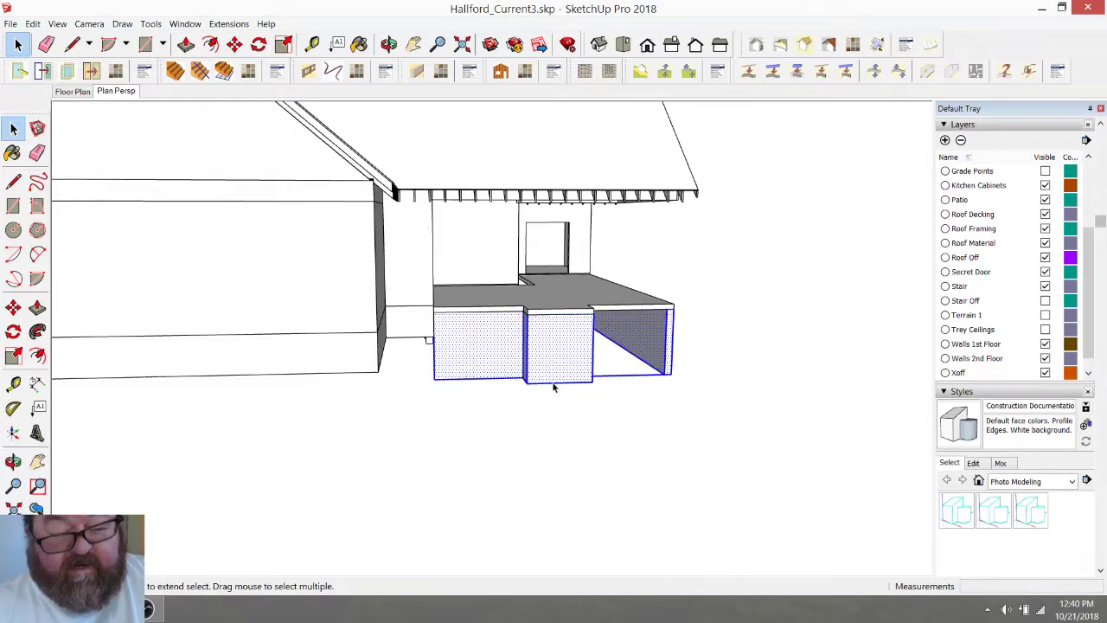
pyautogui.click(388, 44)
pyautogui.moveTo(541, 283); pyautogui.dragTo(522, 298)
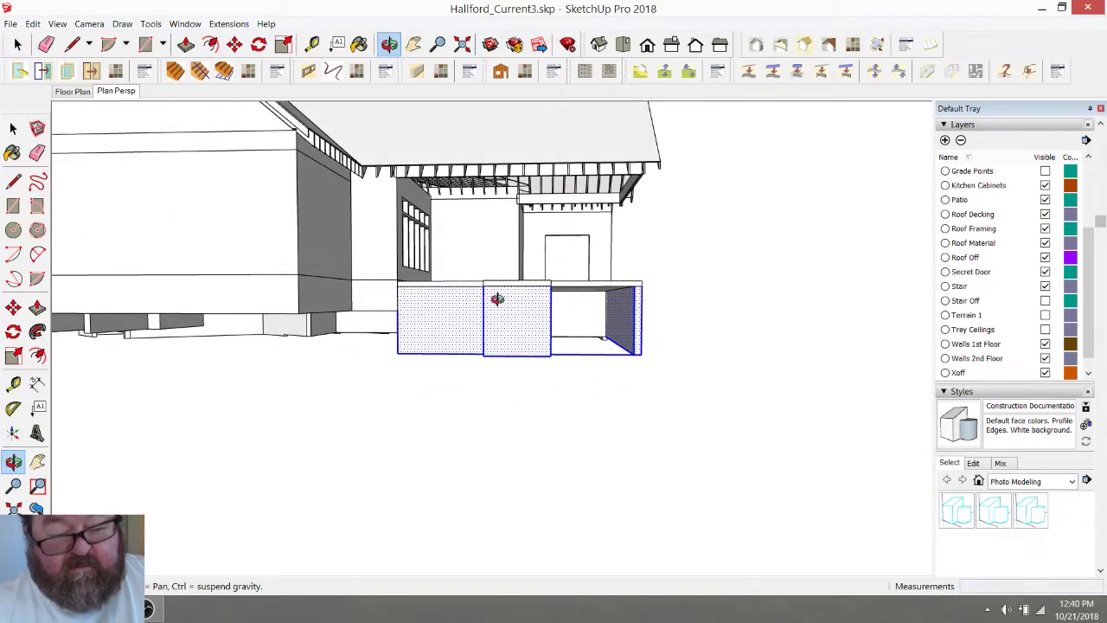
pyautogui.click(20, 46)
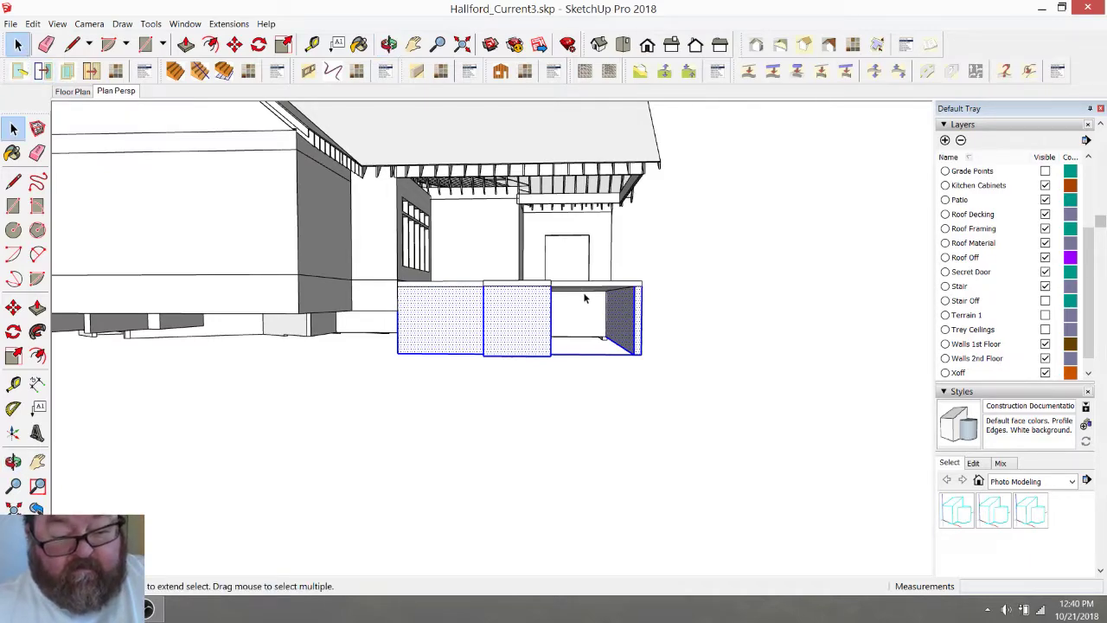
pyautogui.moveTo(597, 278); pyautogui.dragTo(656, 376)
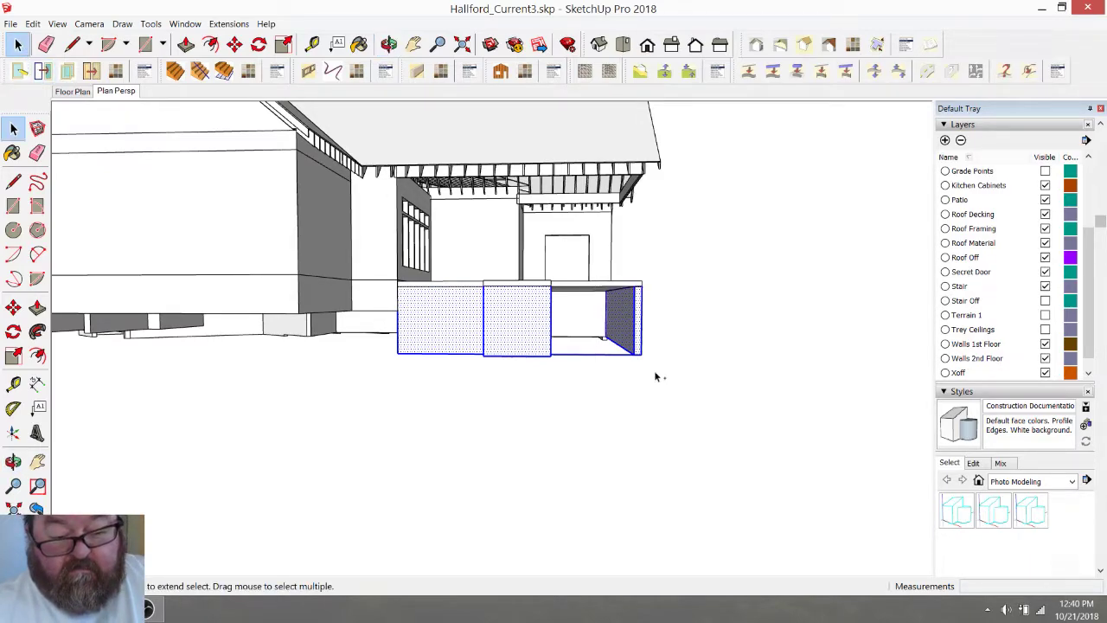
pyautogui.click(388, 44)
pyautogui.moveTo(363, 242); pyautogui.dragTo(293, 204)
pyautogui.moveTo(534, 302); pyautogui.dragTo(615, 413)
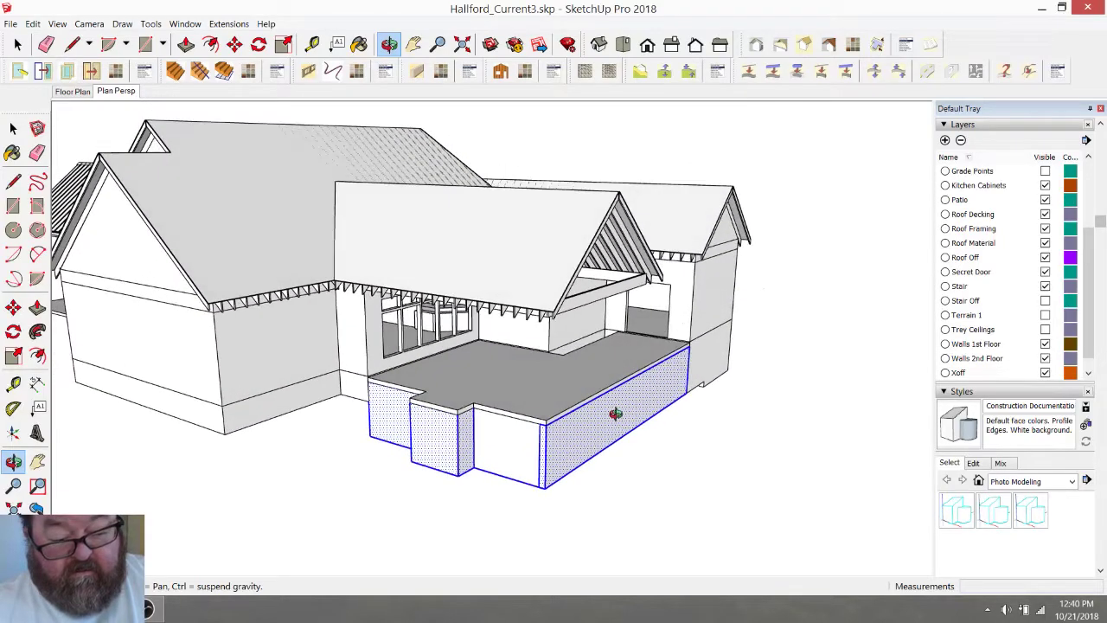
pyautogui.click(18, 44)
pyautogui.rightClick(551, 435)
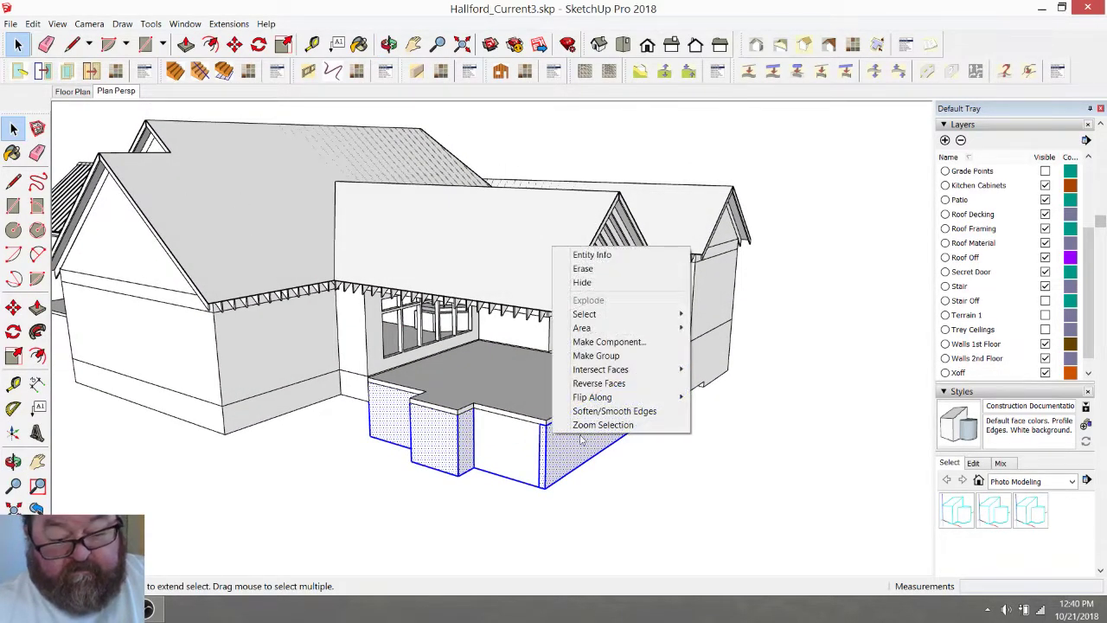
pyautogui.click(581, 356)
pyautogui.click(580, 379)
pyautogui.click(566, 440)
# Assign the patio slab group to the Patio layer and hide that layer
pyautogui.click(550, 379)
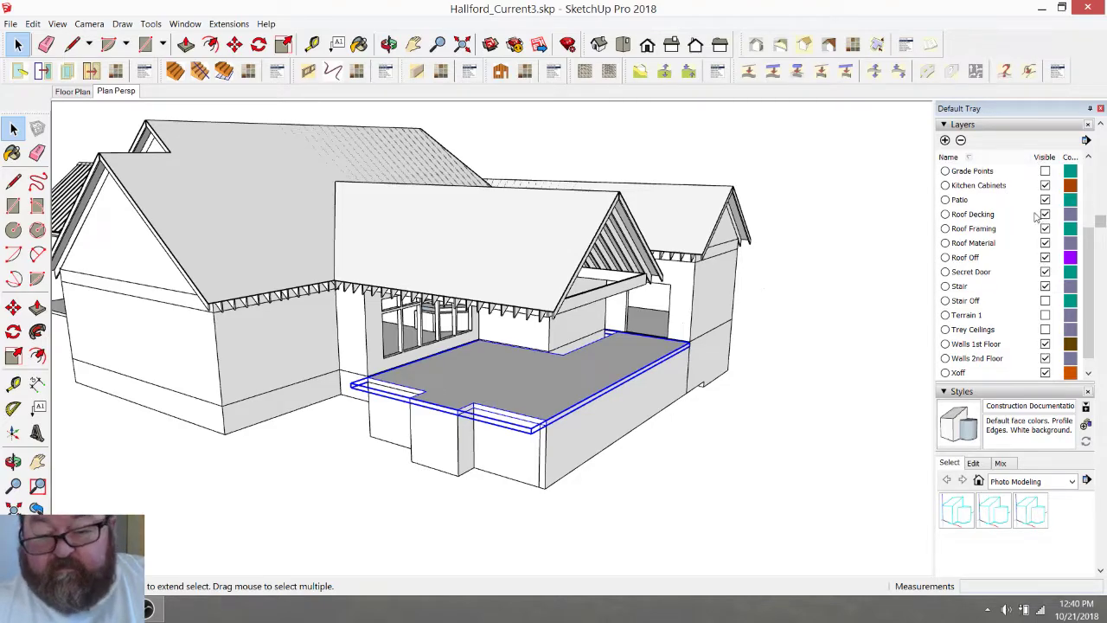
pyautogui.scroll(5, 1024, 164)
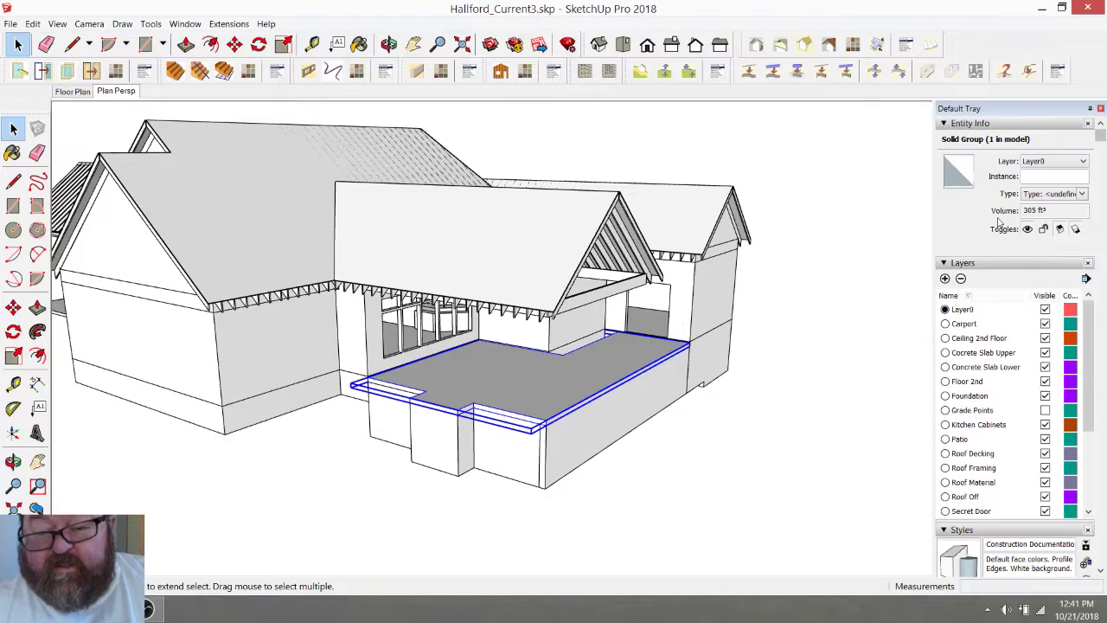
pyautogui.click(1084, 161)
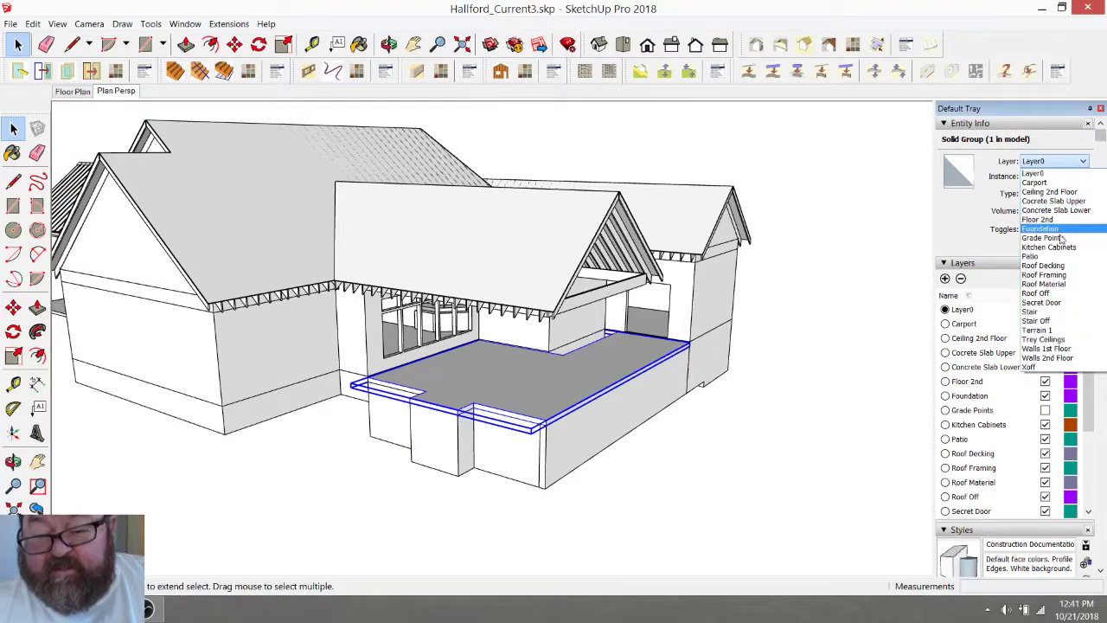
pyautogui.click(1049, 263)
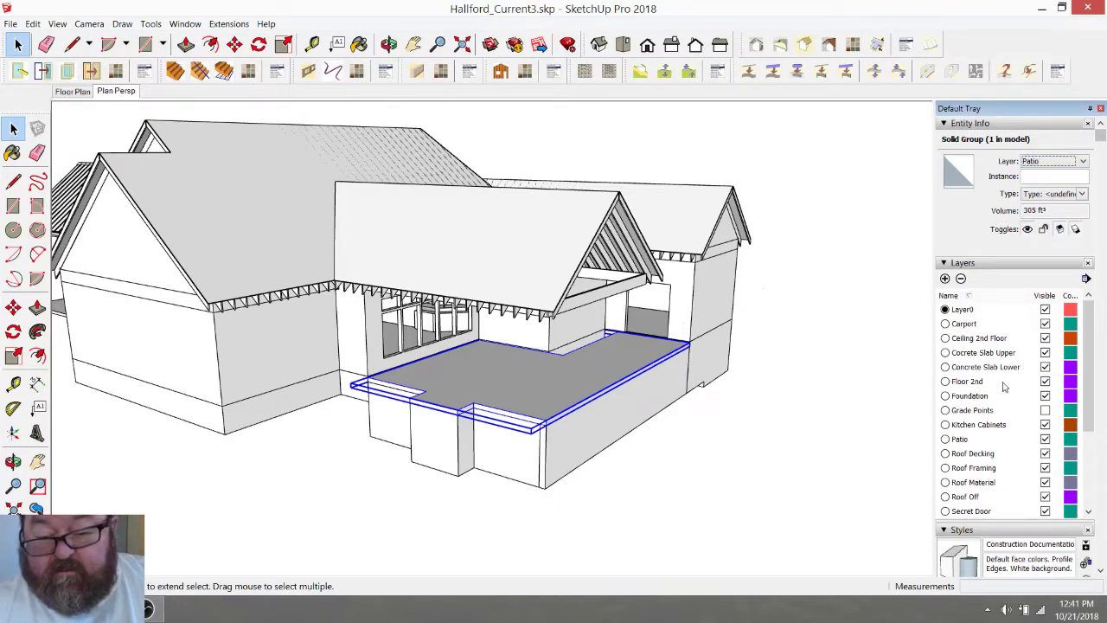
pyautogui.click(1044, 440)
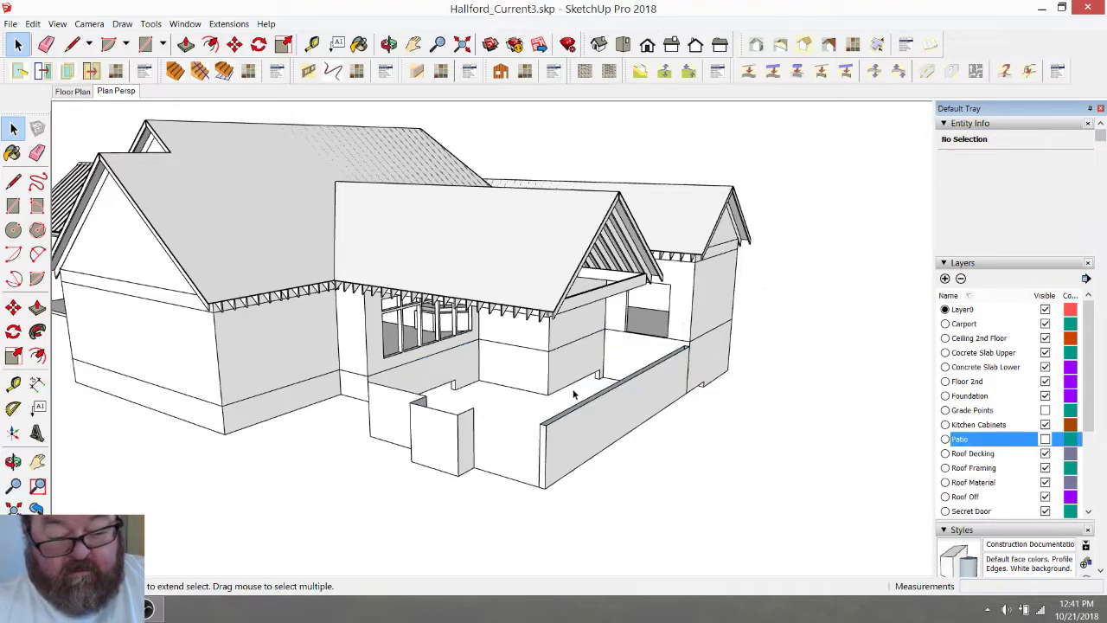
# Inside the wall group, close the front face between the projection and long side wall, and cap the long wall's top with a rectangle
pyautogui.click(391, 45)
pyautogui.moveTo(487, 234); pyautogui.dragTo(452, 491)
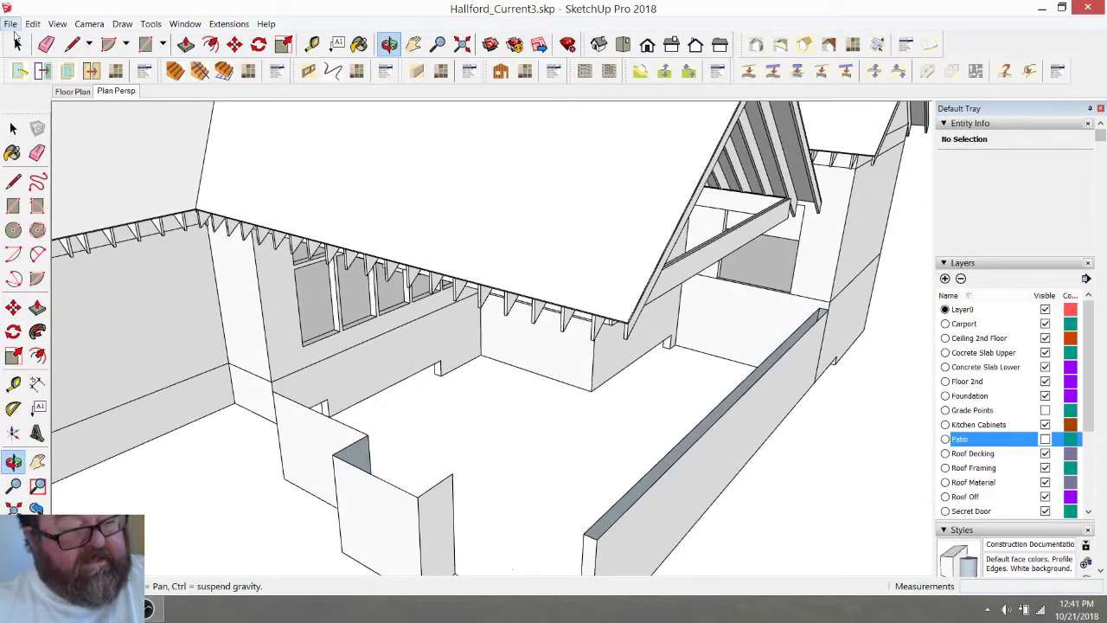
pyautogui.click(17, 44)
pyautogui.scroll(-1, 324, 124)
pyautogui.click(383, 488)
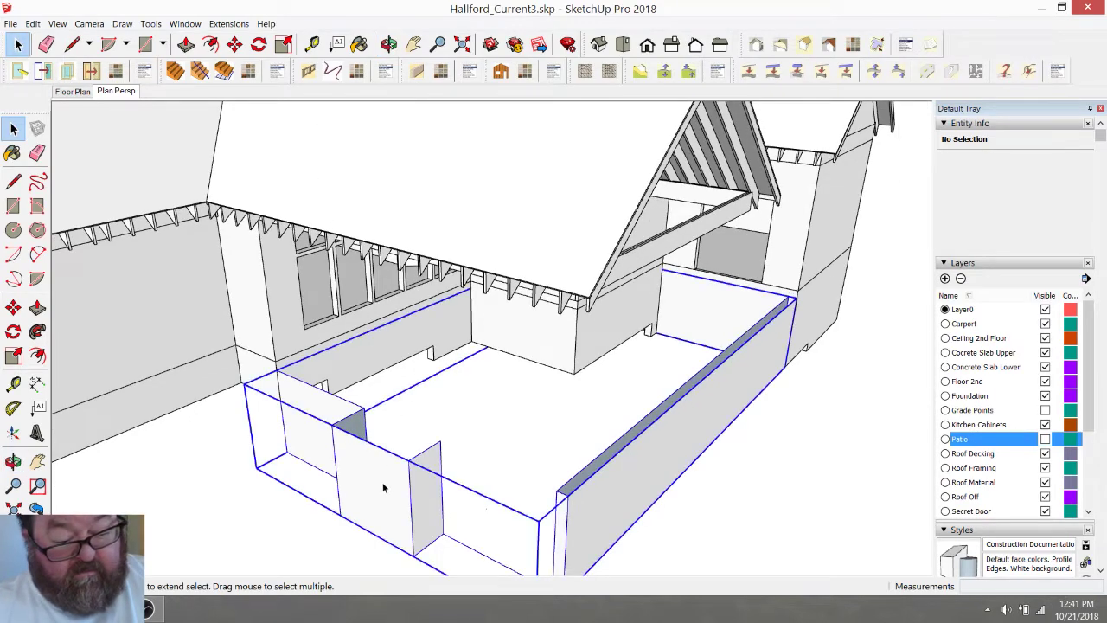
pyautogui.doubleClick(383, 488)
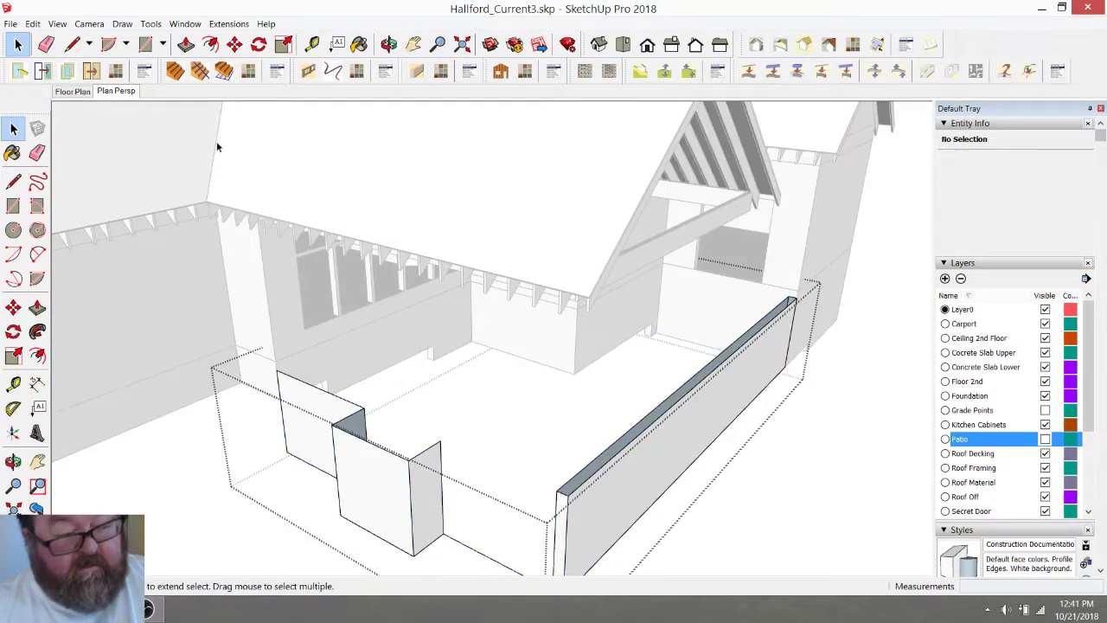
pyautogui.click(71, 44)
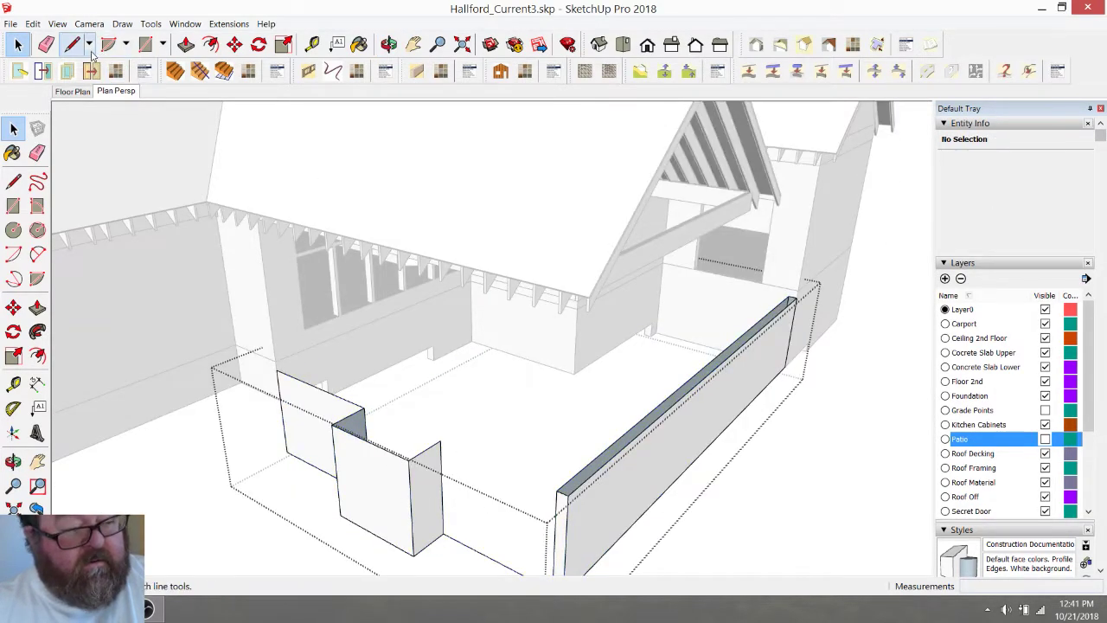
pyautogui.click(441, 440)
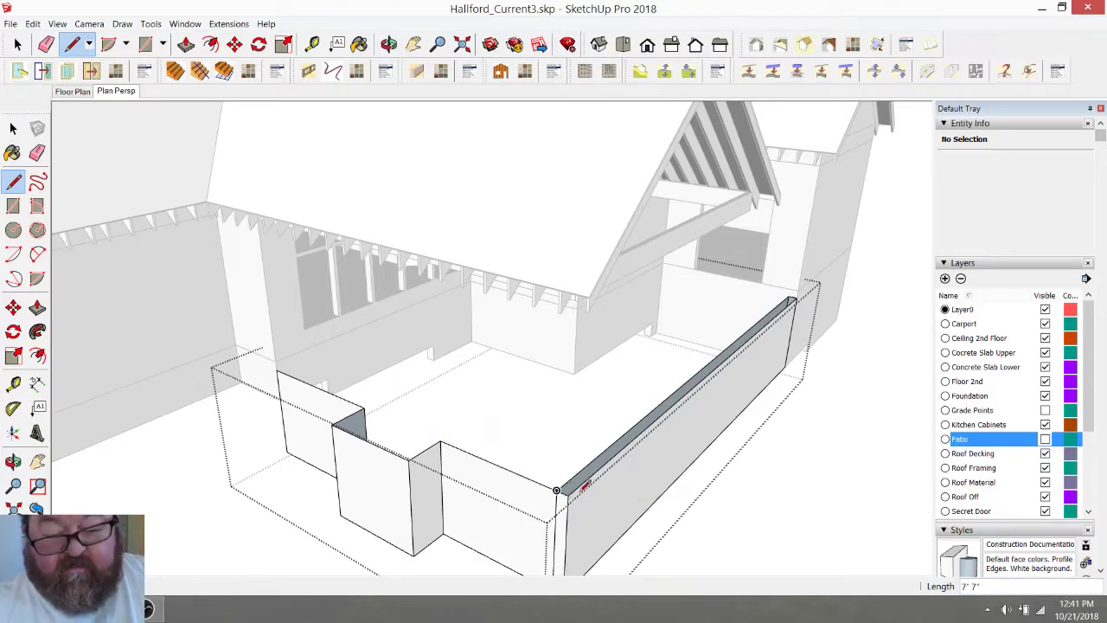
pyautogui.click(146, 44)
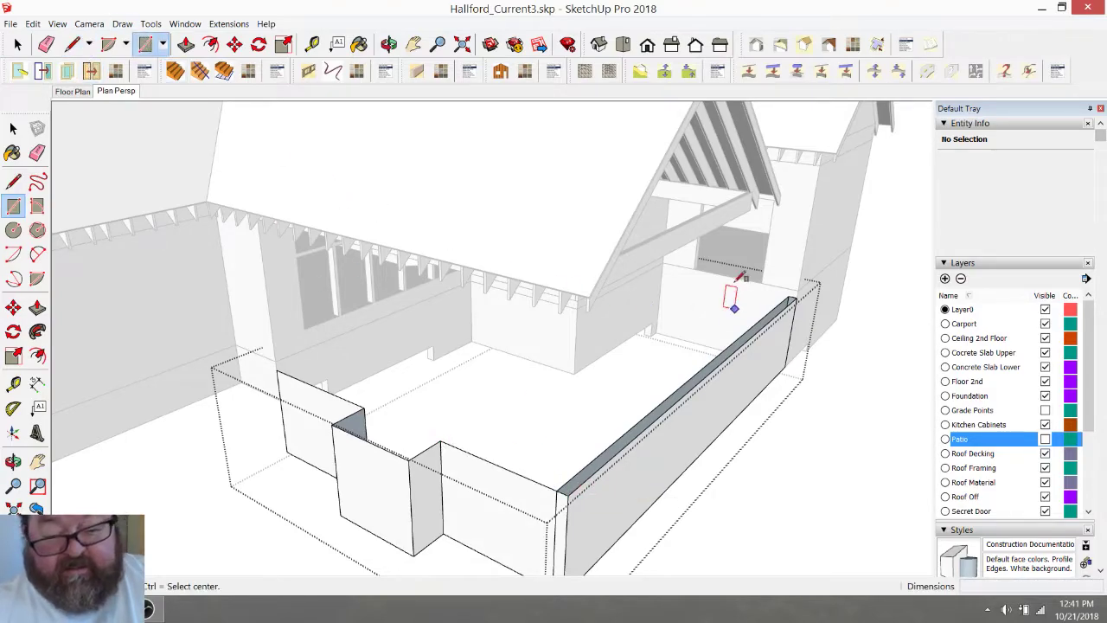
pyautogui.click(789, 295)
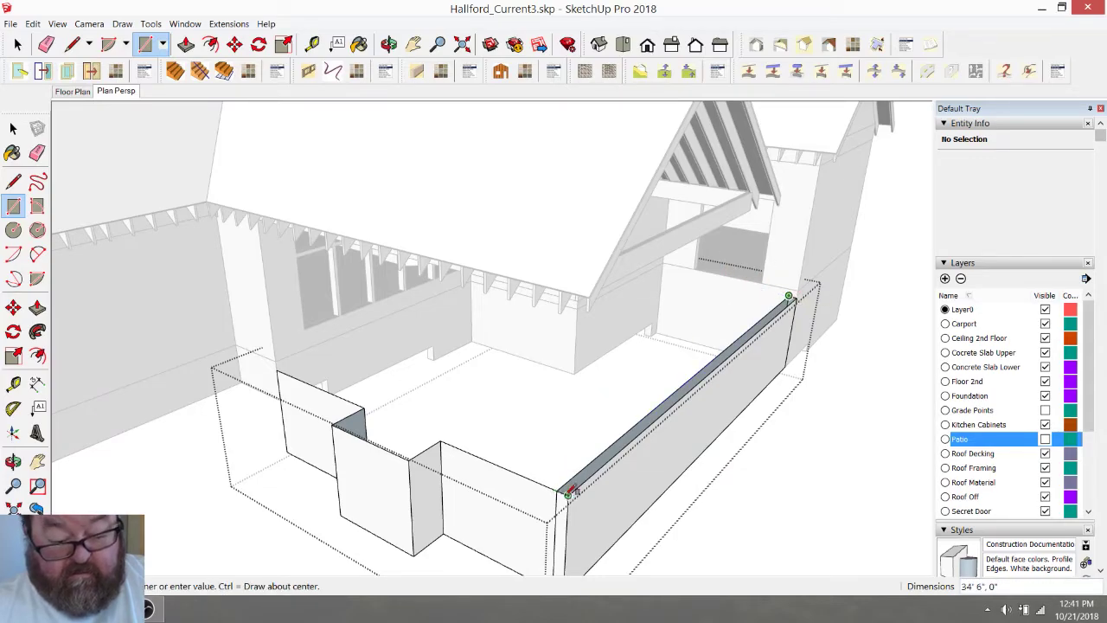
# Thicken the front face beside the long side wall 8" toward the patio interior with Push/Pull
pyautogui.scroll(3, 521, 502)
pyautogui.press('p')
pyautogui.click(440, 447)
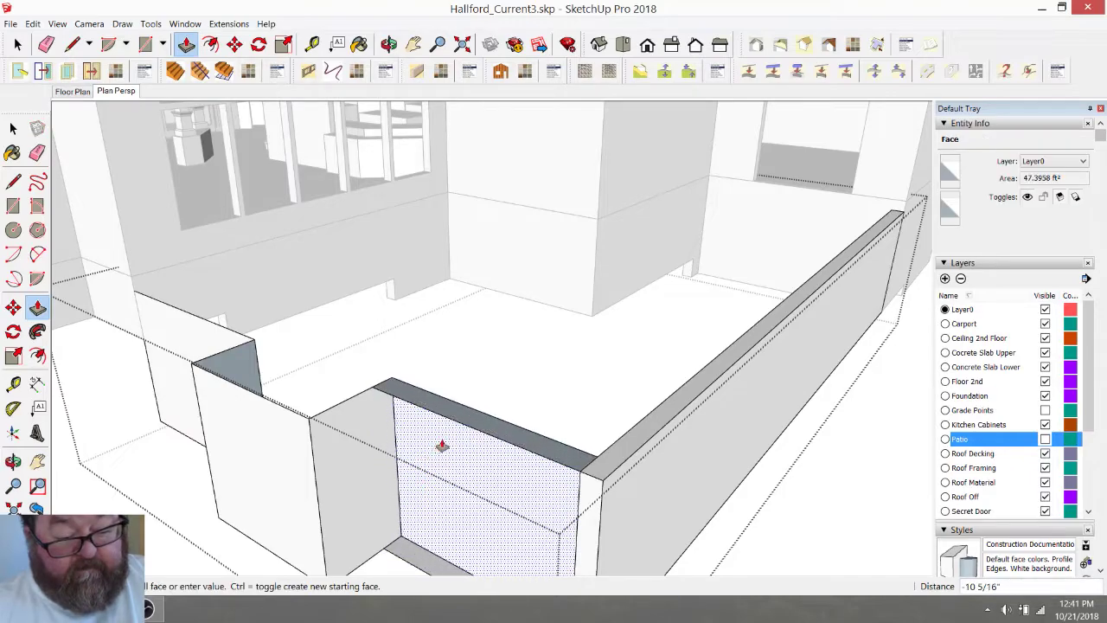
pyautogui.press('Escape')
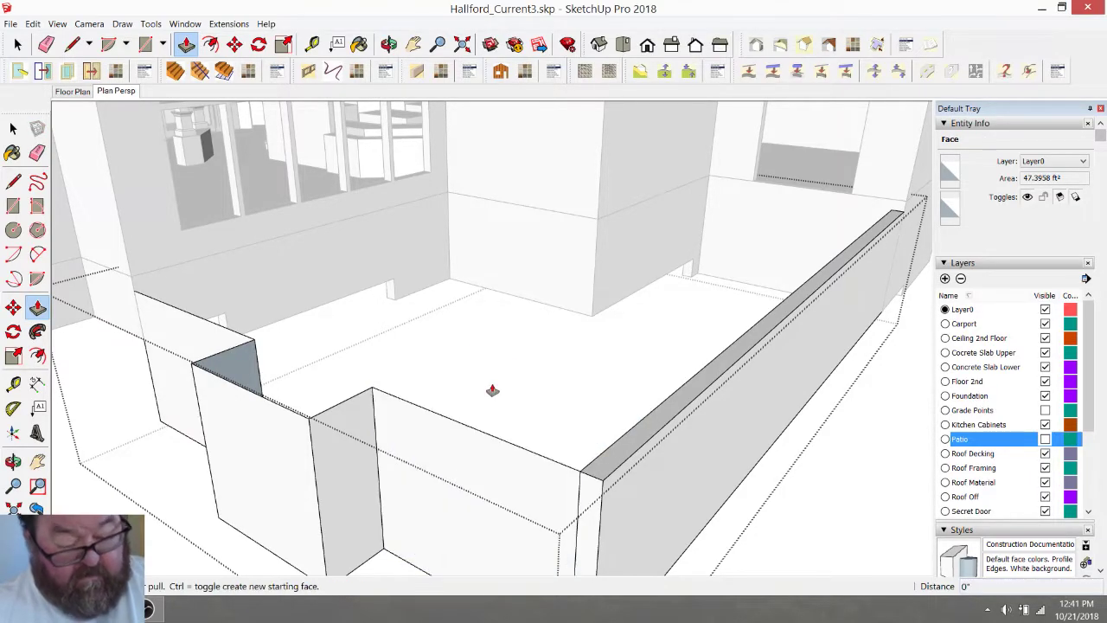
pyautogui.click(443, 454)
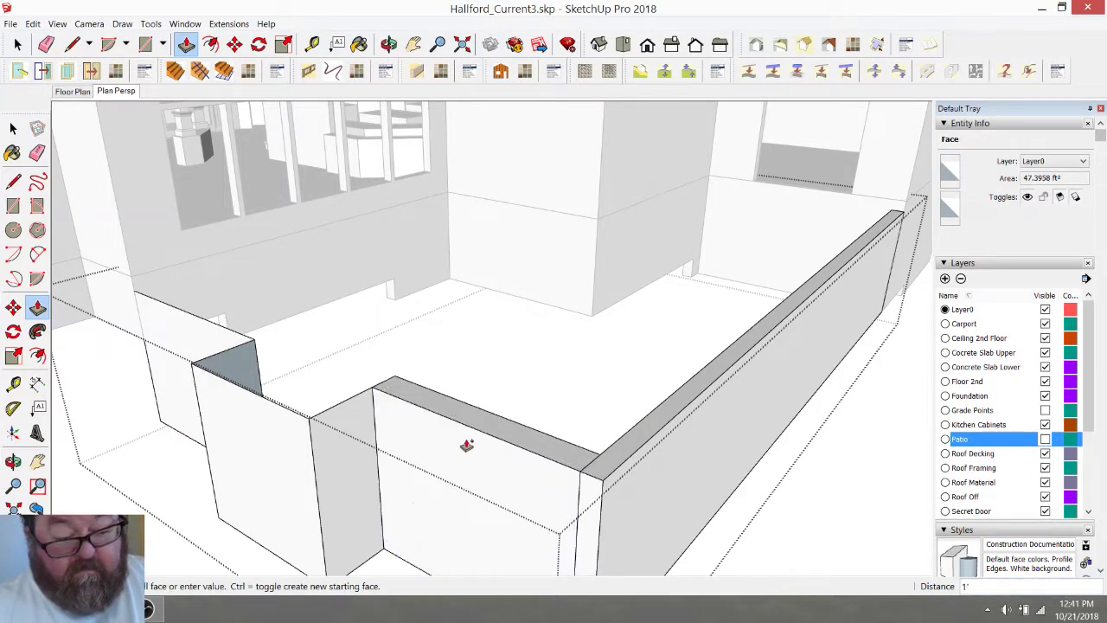
pyautogui.press('Return')
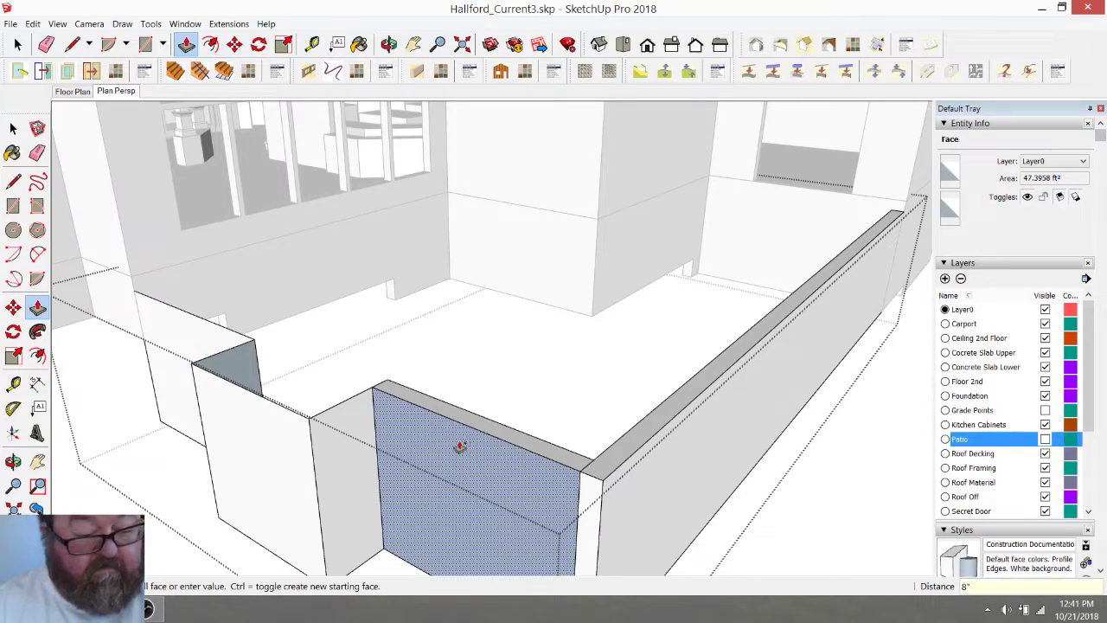
# Thicken the front wall face between the house and the projection 8" toward the patio interior with Push/Pull
pyautogui.click(339, 411)
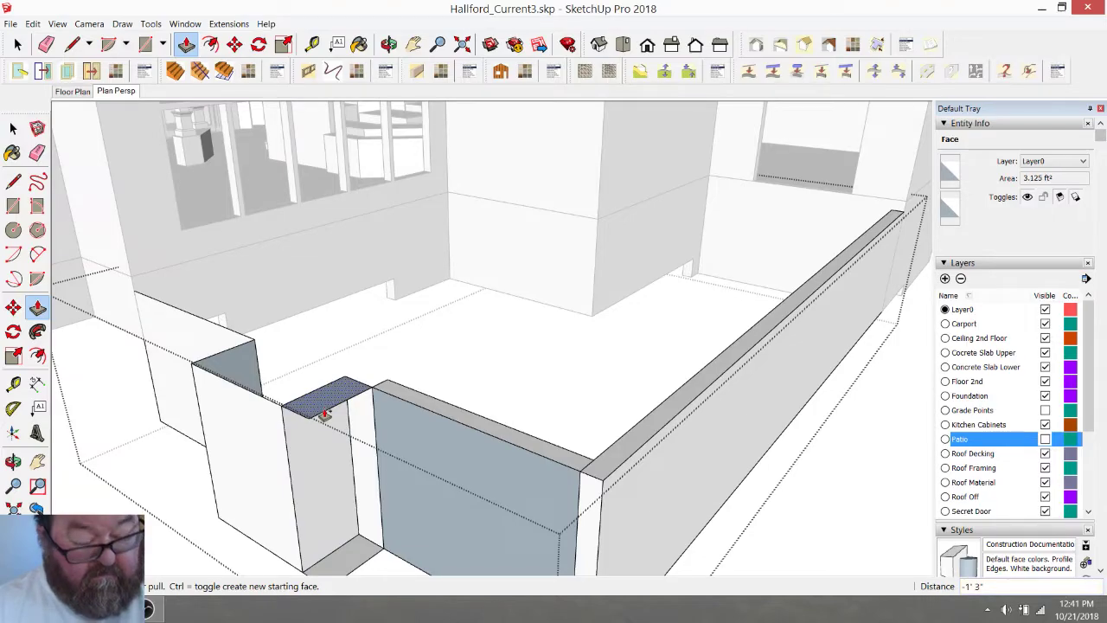
pyautogui.click(322, 416)
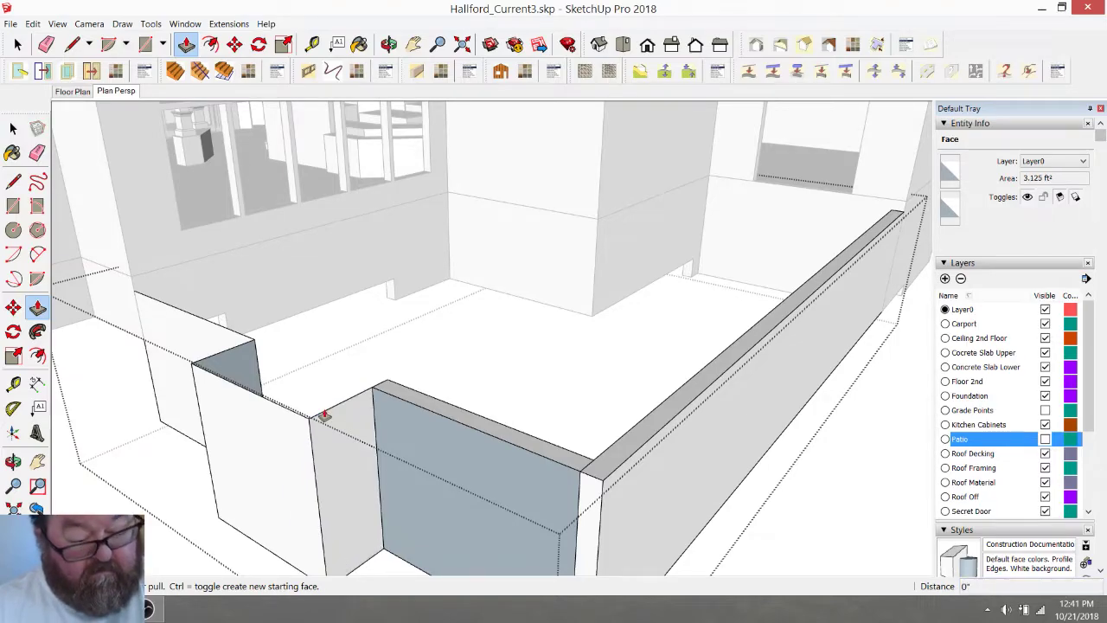
pyautogui.click(389, 44)
pyautogui.scroll(-3, 492, 254)
pyautogui.moveTo(492, 255); pyautogui.dragTo(296, 512)
pyautogui.scroll(3, 294, 501)
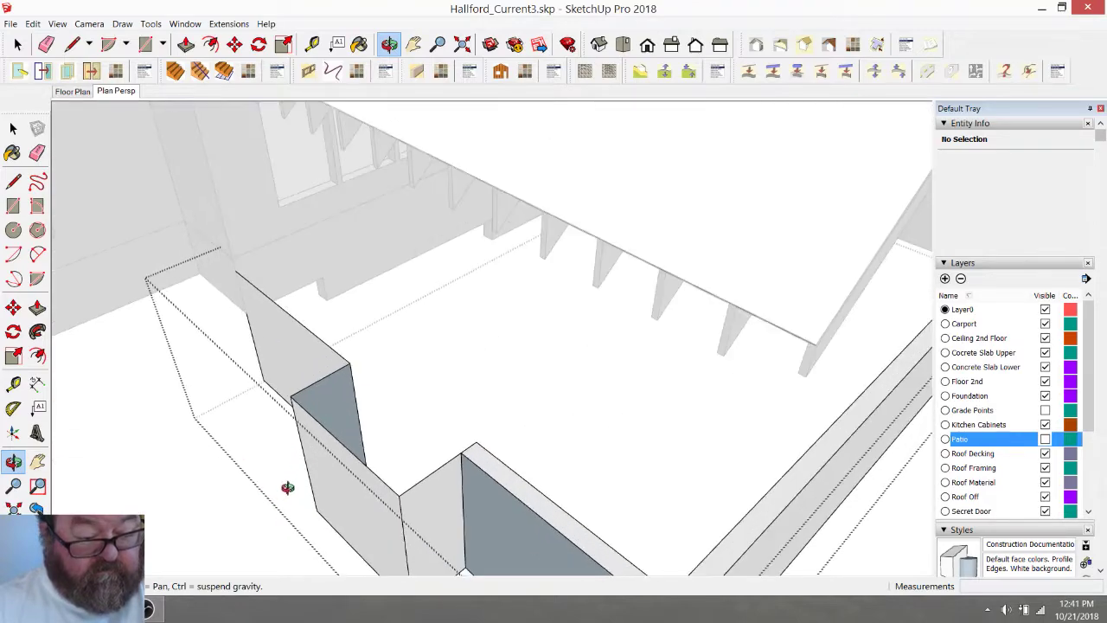
pyautogui.click(186, 45)
pyautogui.click(253, 325)
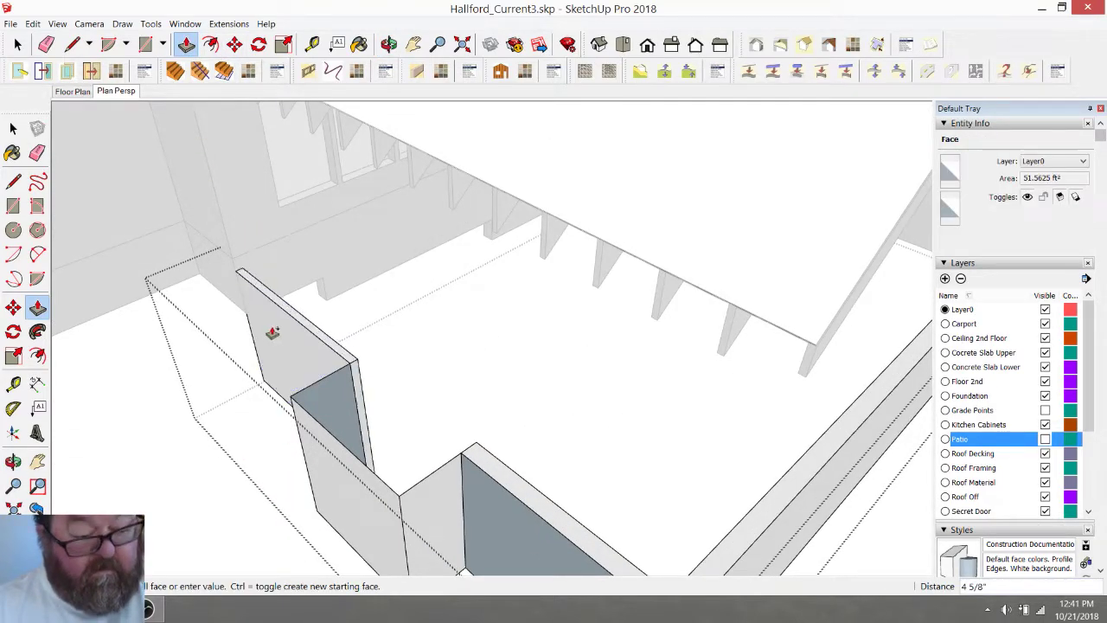
pyautogui.click(304, 319)
pyautogui.write('8')
pyautogui.press('Return')
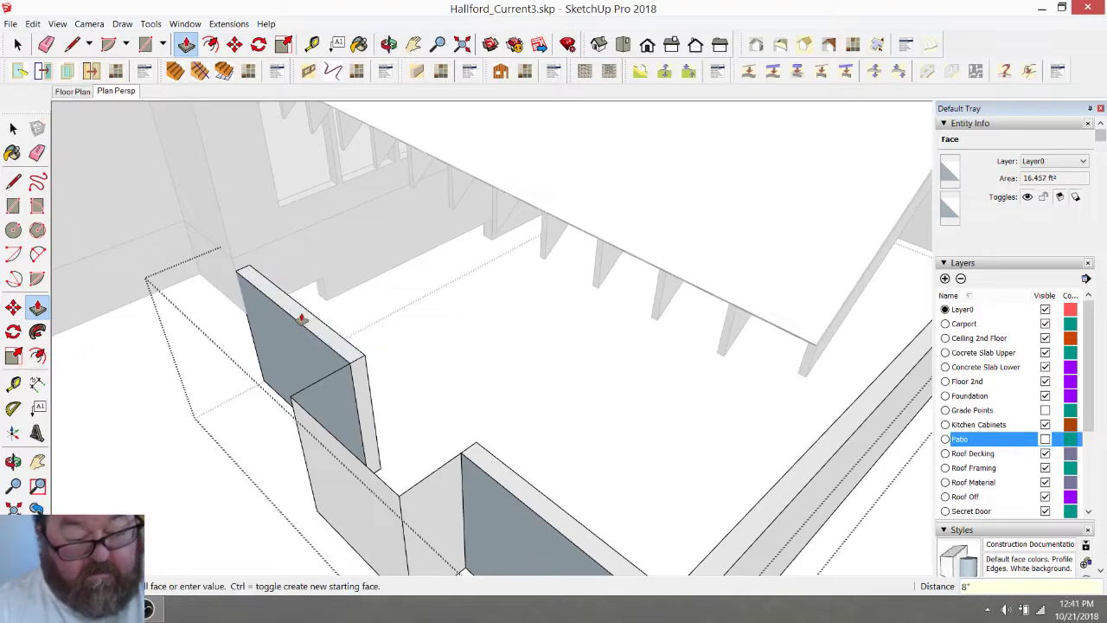
# Thicken the projection's house-side return wall 8" toward the inside of the projection
pyautogui.click(347, 402)
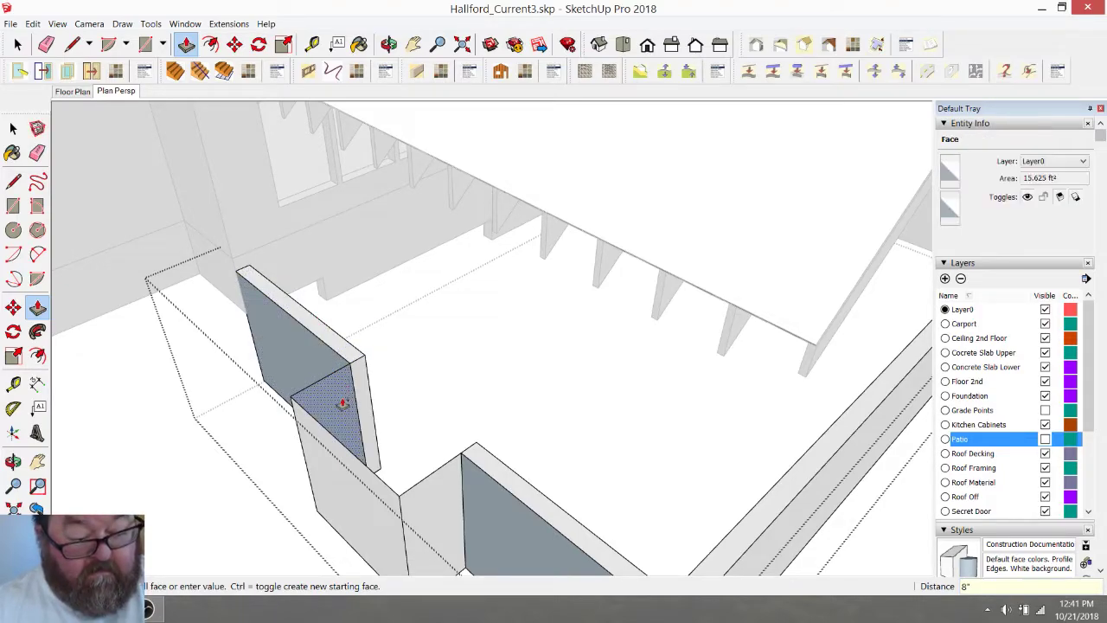
pyautogui.click(358, 421)
pyautogui.click(357, 420)
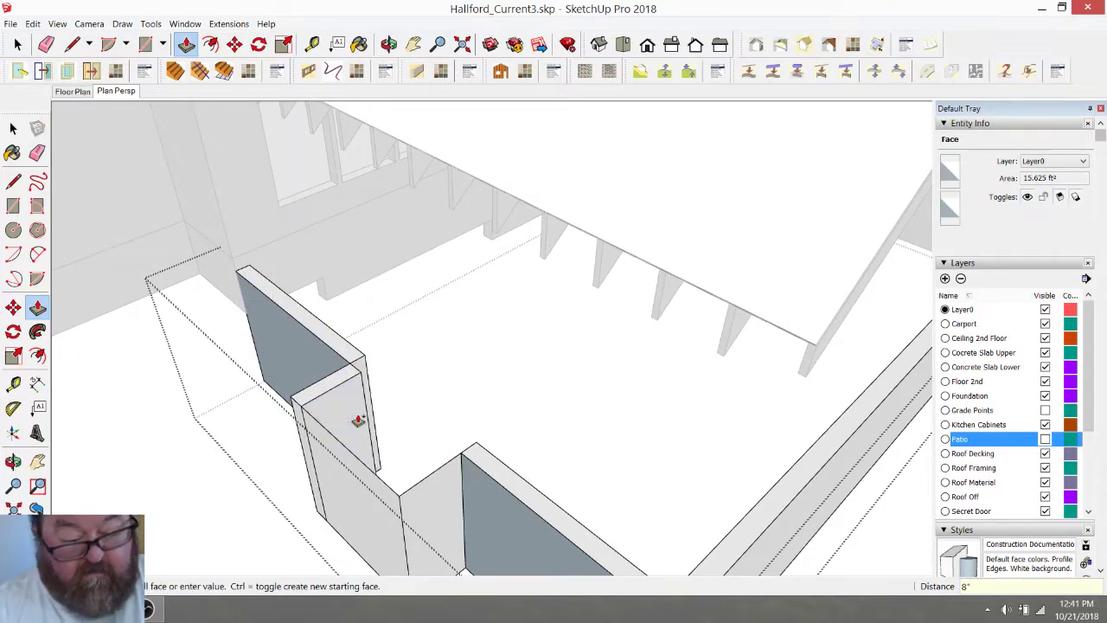
# Extend the end of the house-side front wall flush with the thickened return and erase the seam edges at that corner
pyautogui.click(364, 372)
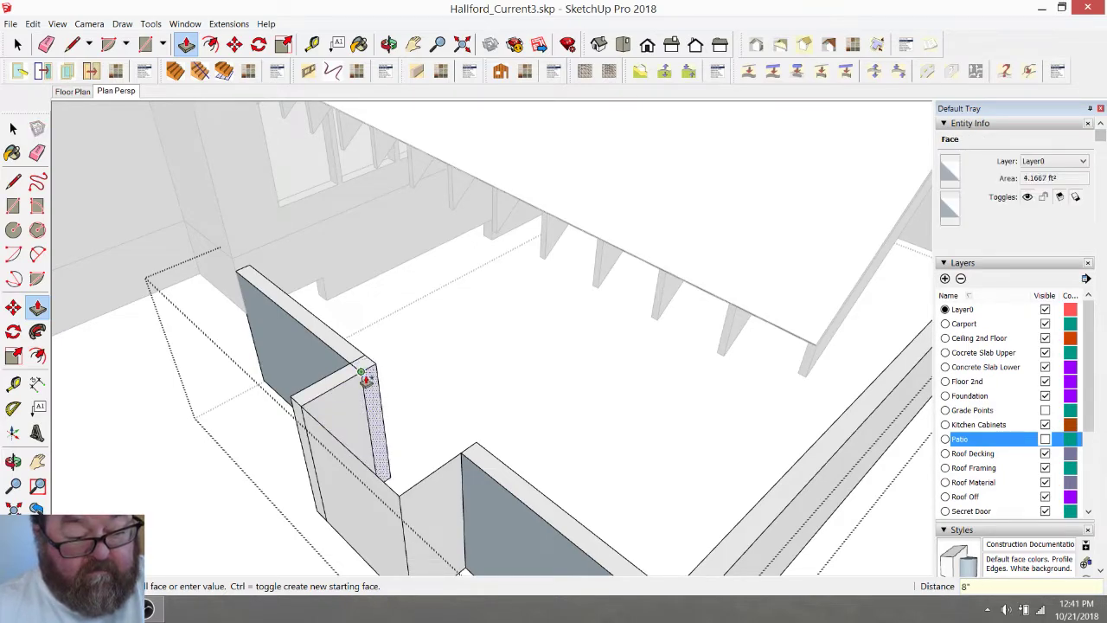
pyautogui.press('Escape')
pyautogui.click(46, 45)
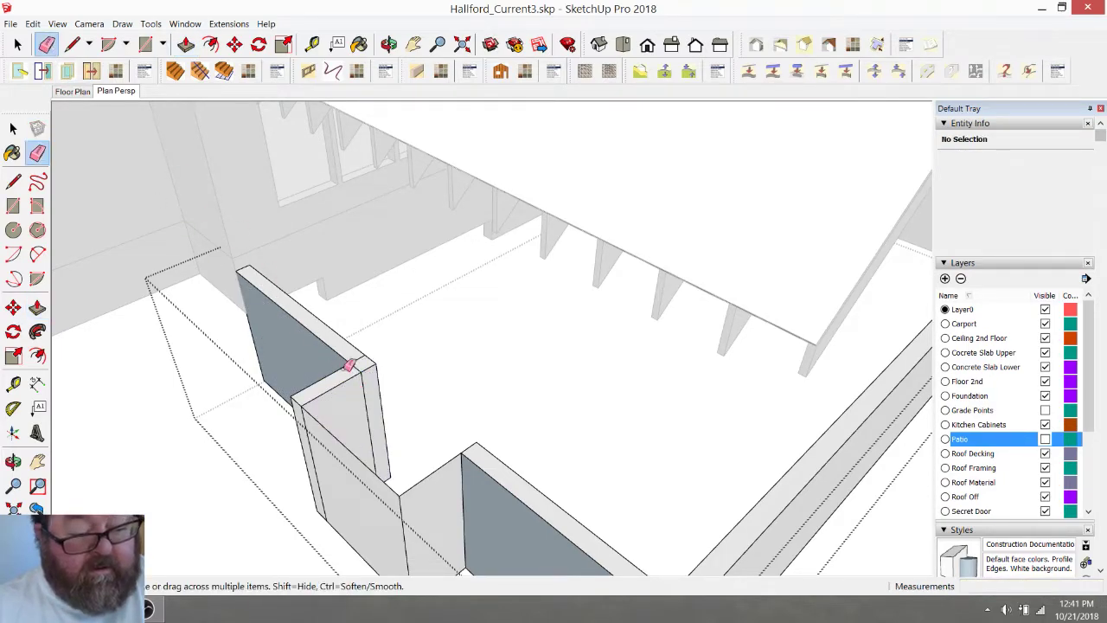
pyautogui.click(358, 367)
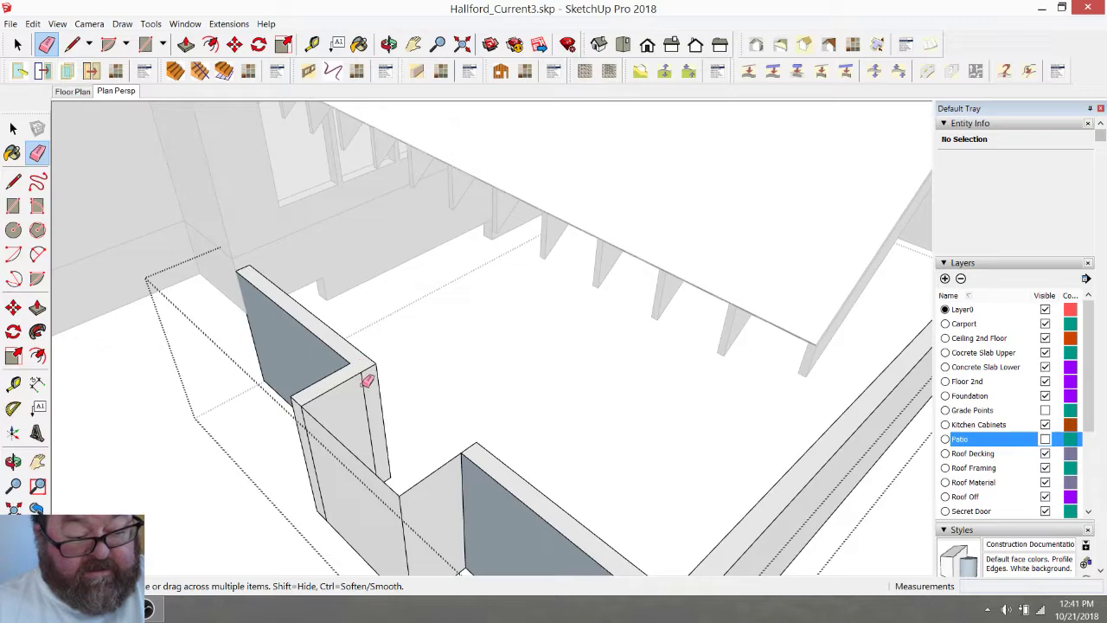
# Thicken the projection's front face and its return nearest the long side wall 8" inward with Push/Pull
pyautogui.click(185, 44)
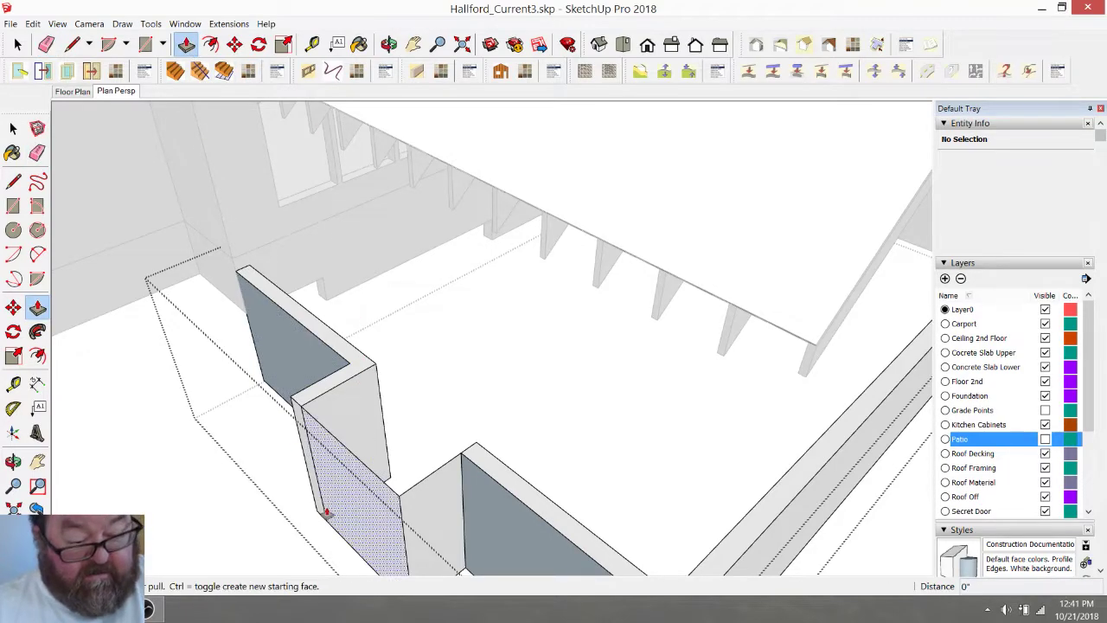
pyautogui.click(341, 503)
pyautogui.click(349, 499)
pyautogui.click(371, 485)
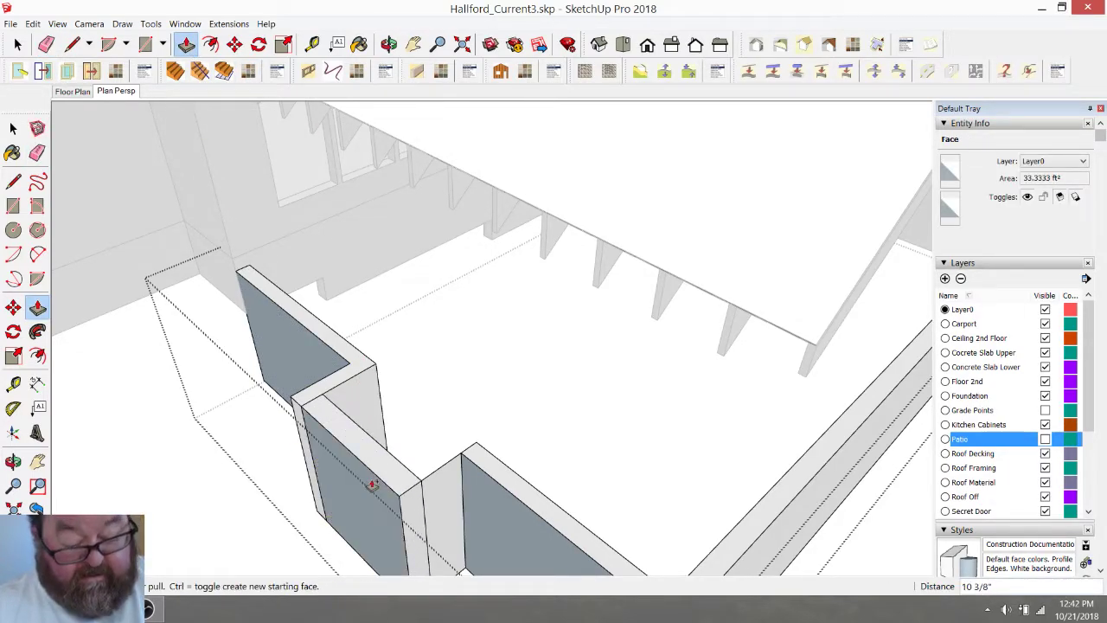
pyautogui.write('8')
pyautogui.press('Return')
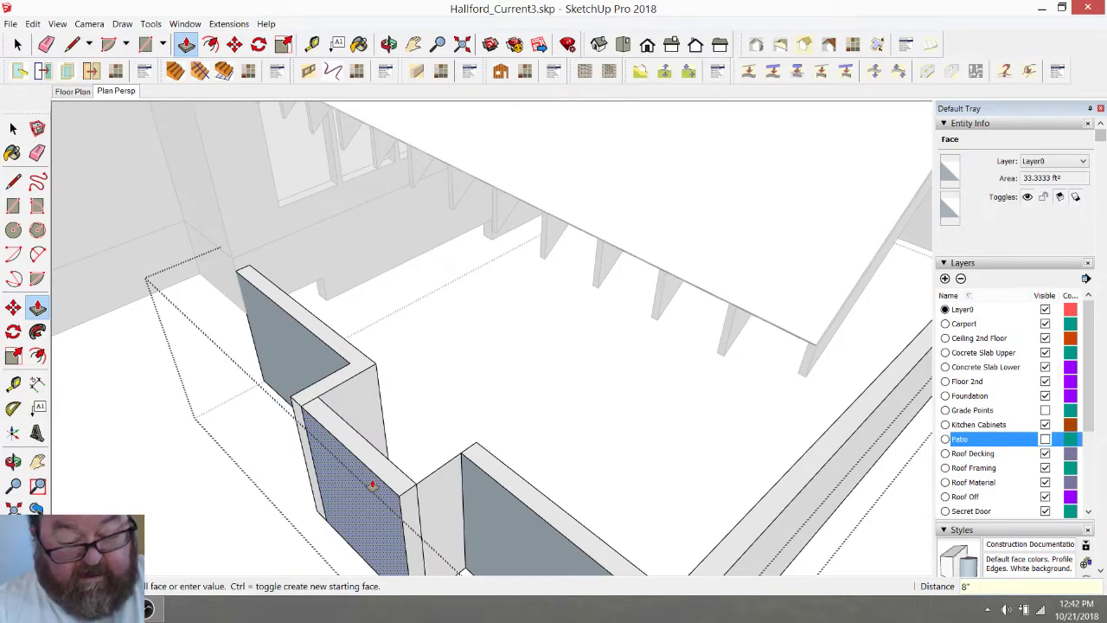
pyautogui.click(449, 482)
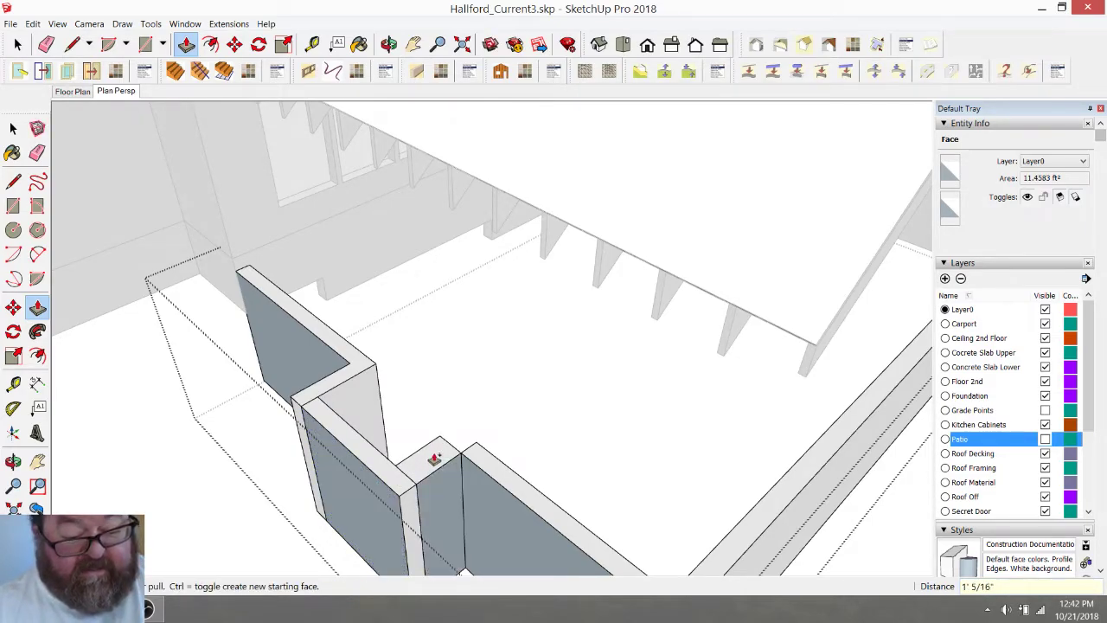
pyautogui.press('Return')
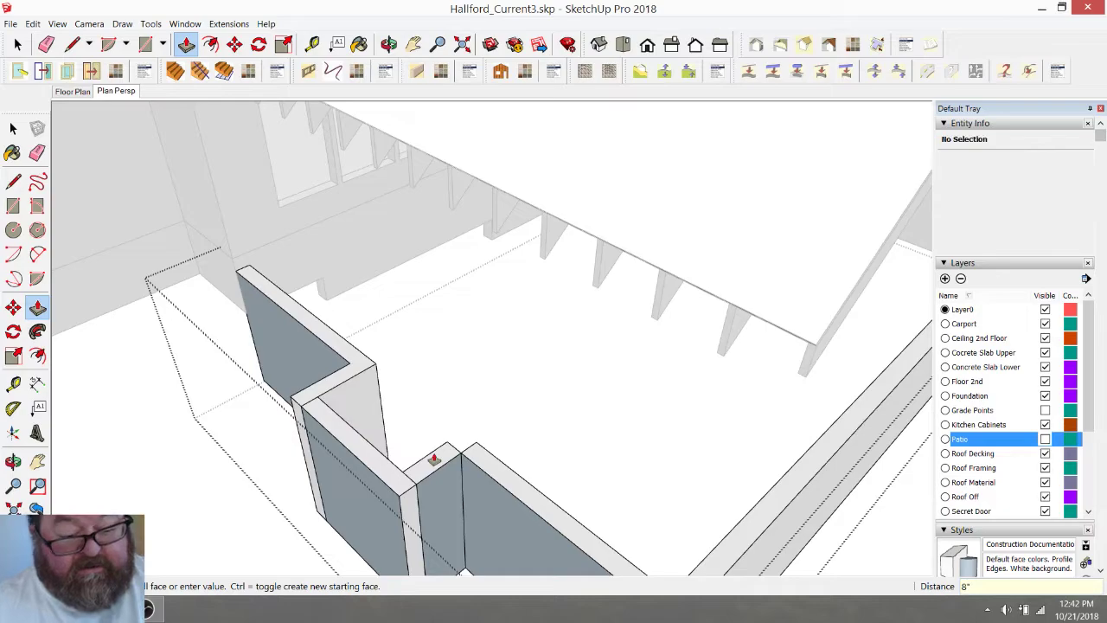
# Extend the end of the front wall beside the long side wall 8" so it meets the thickened return's inner corner
pyautogui.click(388, 44)
pyautogui.moveTo(522, 400); pyautogui.dragTo(192, 390)
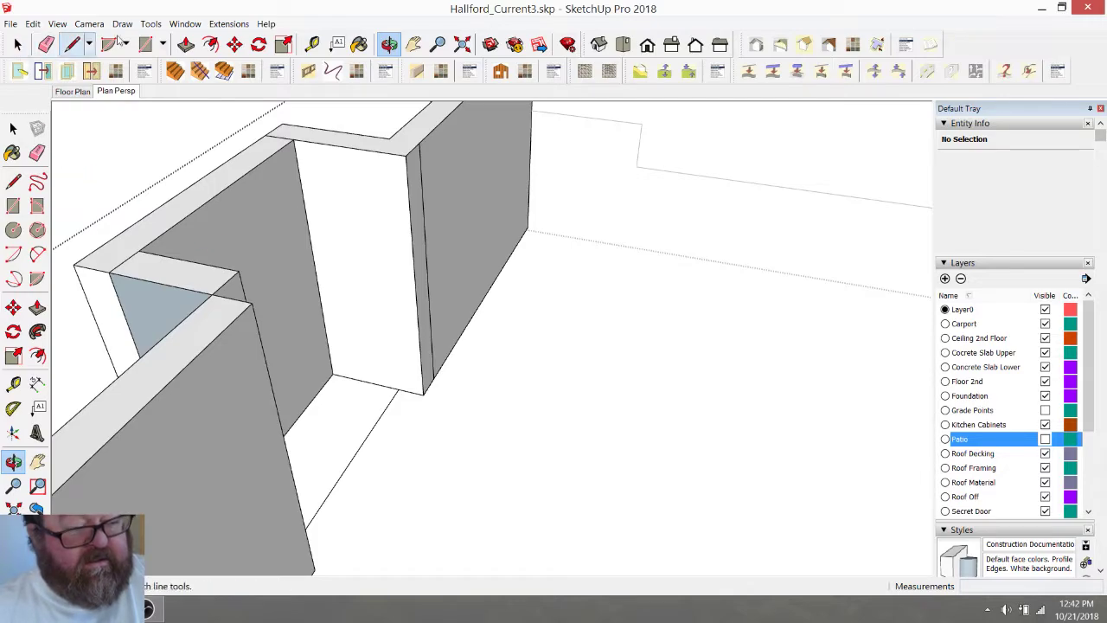
pyautogui.click(186, 44)
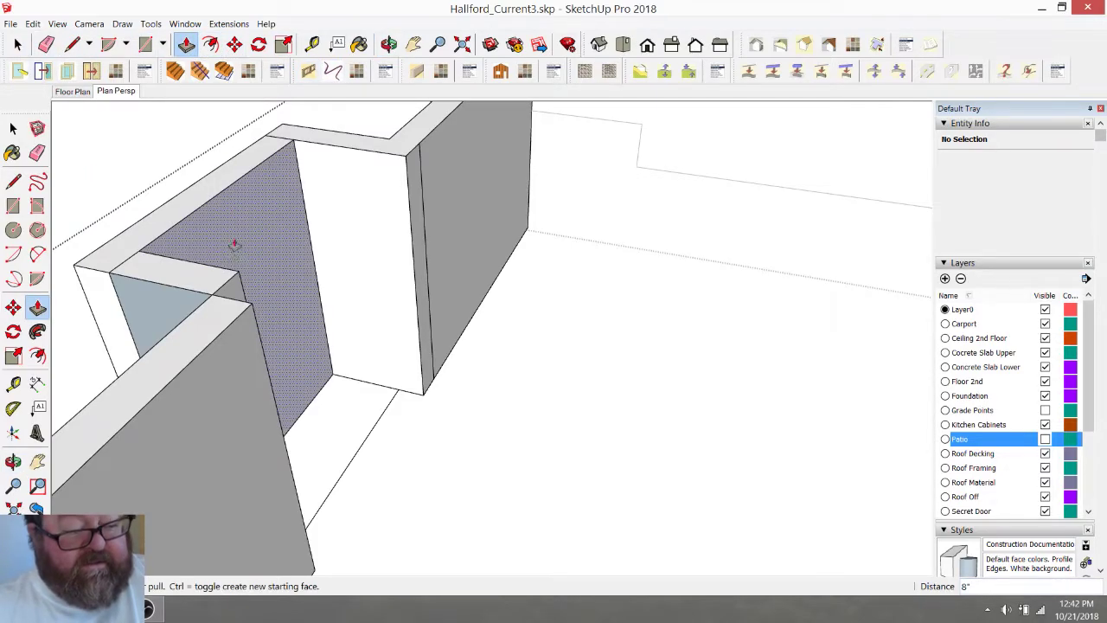
pyautogui.click(230, 292)
pyautogui.click(239, 331)
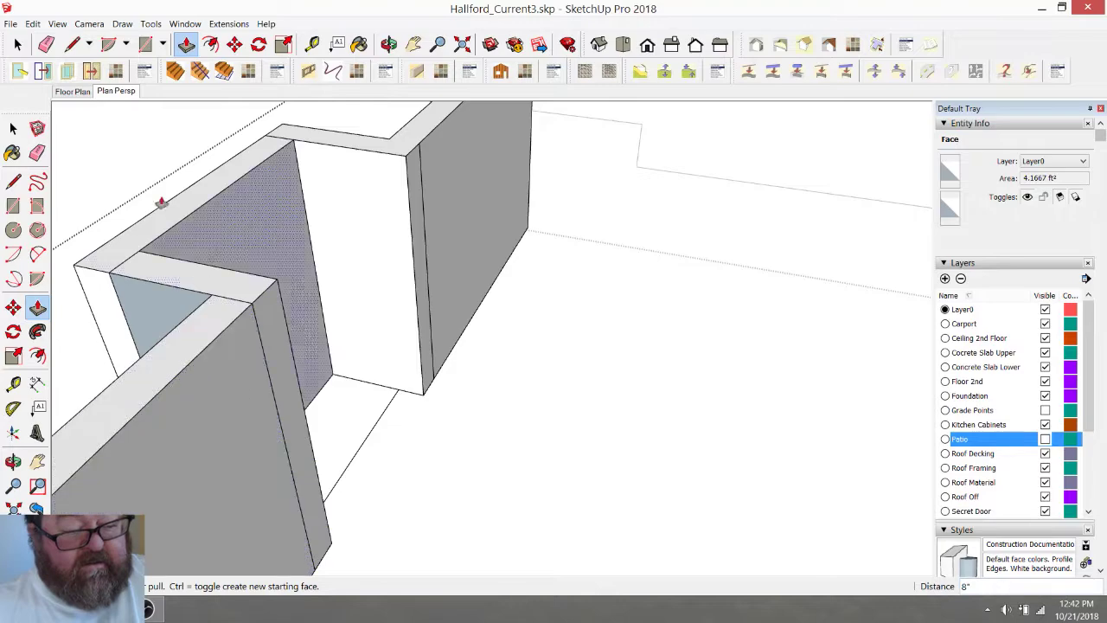
# Erase the leftover seam edges on the inner faces, tops and return of the thickened projection walls
pyautogui.press('e')
pyautogui.click(422, 161)
pyautogui.click(262, 332)
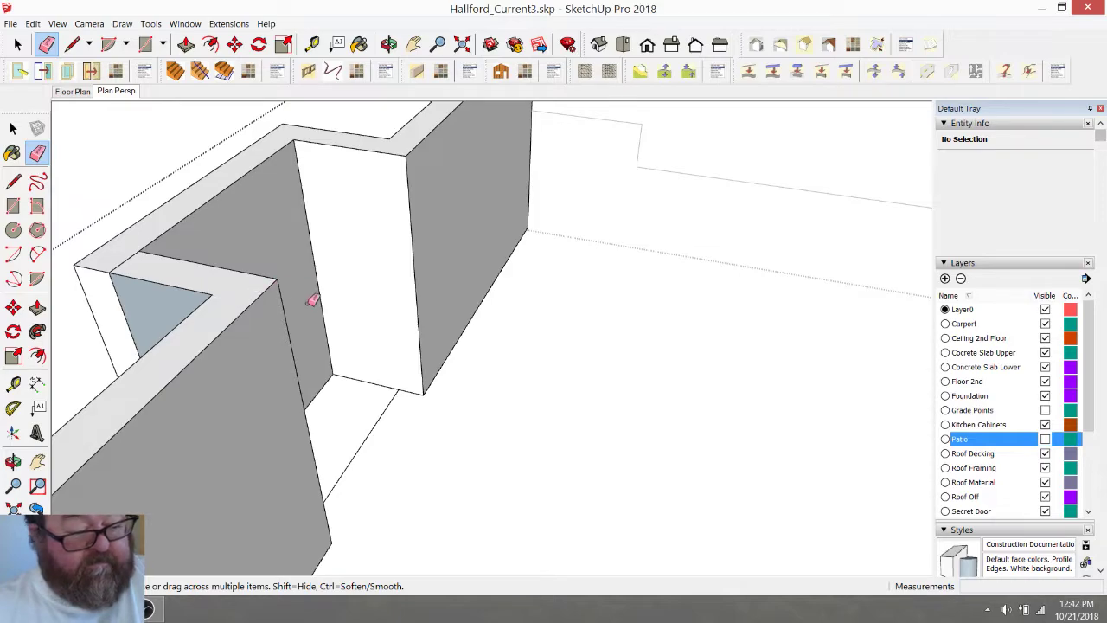
pyautogui.click(122, 304)
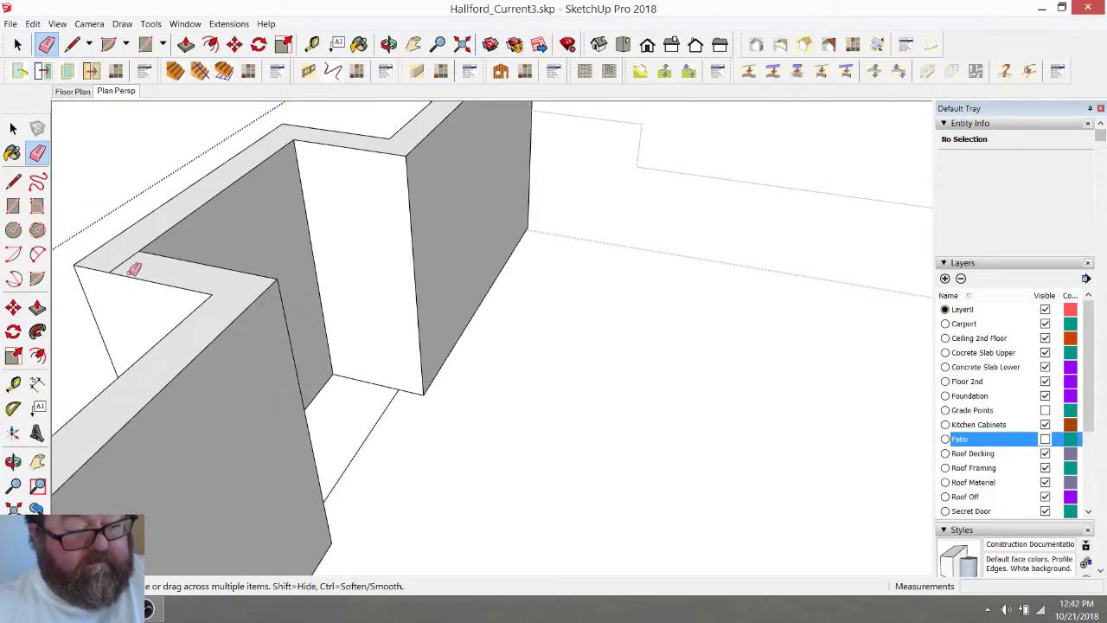
# Erase the vertical seams on the projection's outer front face and at the outer corner with the long side wall
pyautogui.moveTo(259, 299); pyautogui.dragTo(410, 337, button='middle')
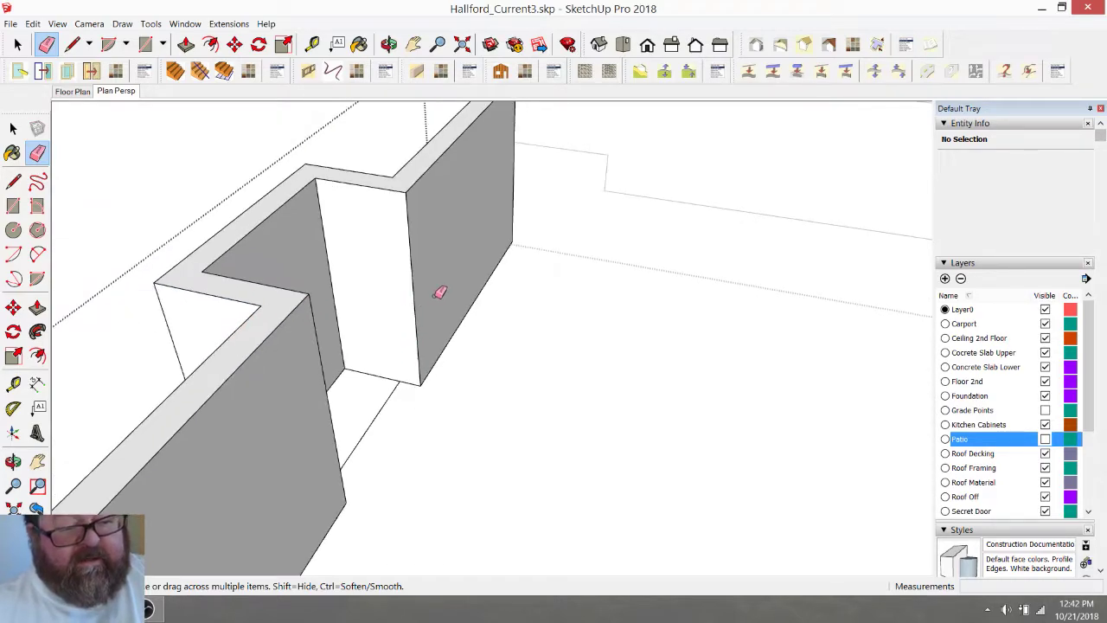
pyautogui.scroll(-1, 440, 292)
pyautogui.click(389, 44)
pyautogui.moveTo(367, 203)
pyautogui.mouseDown()
pyautogui.moveTo(531, 185)
pyautogui.moveTo(504, 171)
pyautogui.moveTo(514, 320)
pyautogui.moveTo(771, 336)
pyautogui.mouseUp()
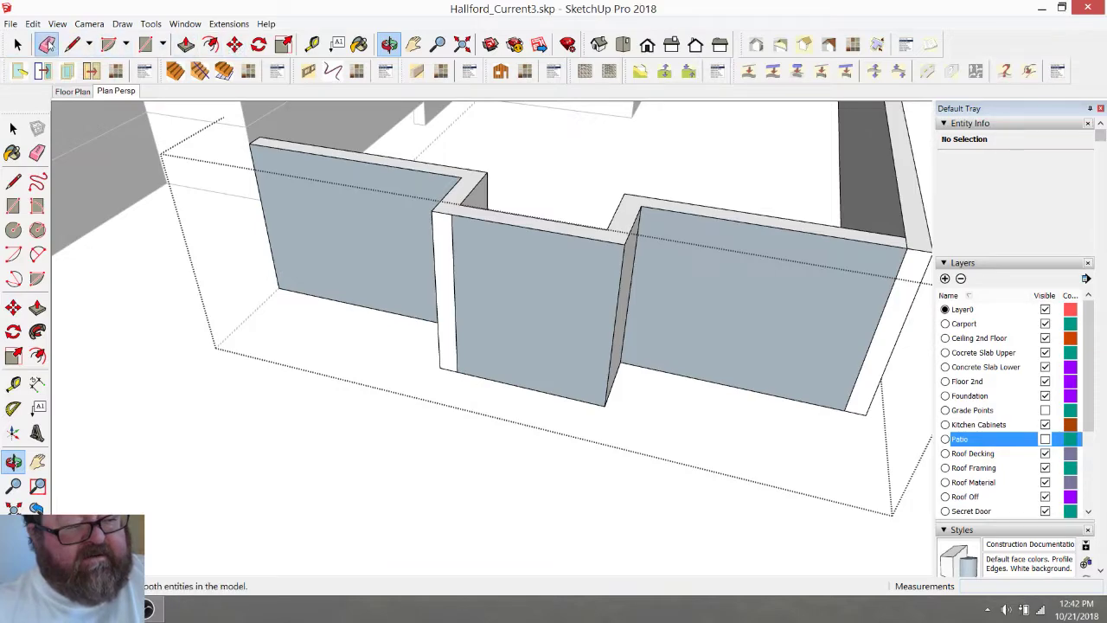
pyautogui.click(46, 44)
pyautogui.click(451, 256)
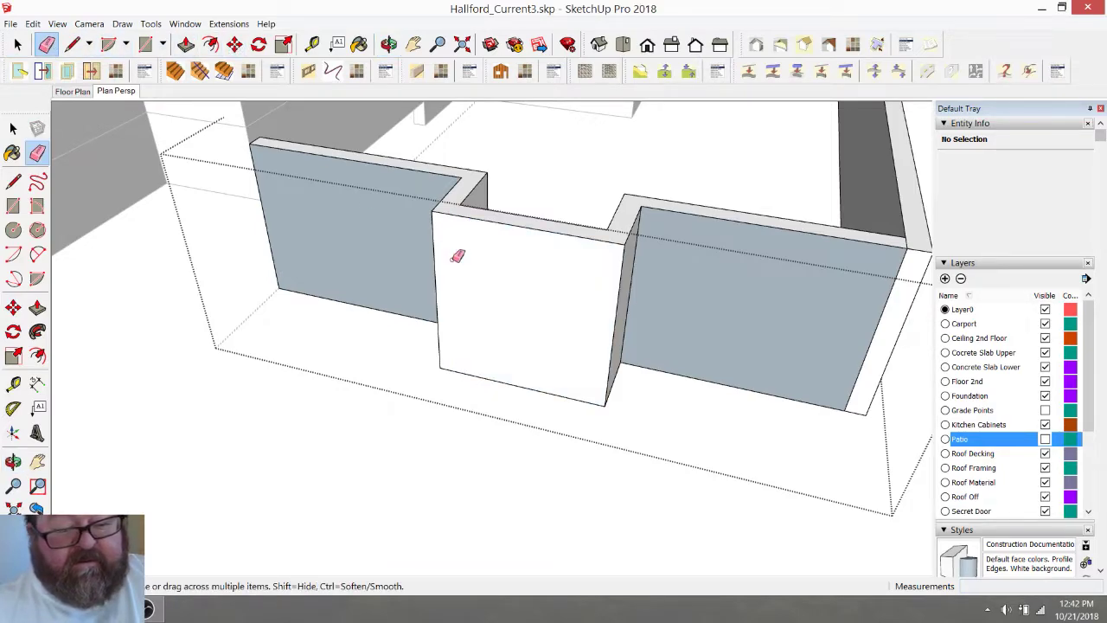
pyautogui.click(899, 282)
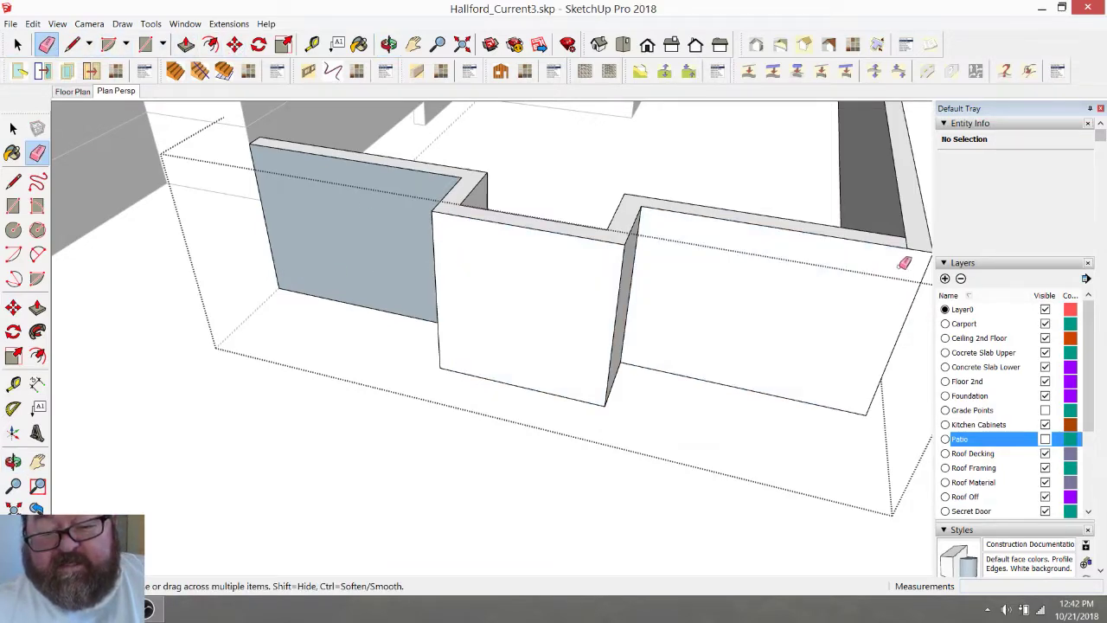
# Reverse the outer face of the front wall between the house and the projection
pyautogui.scroll(-3, 606, 298)
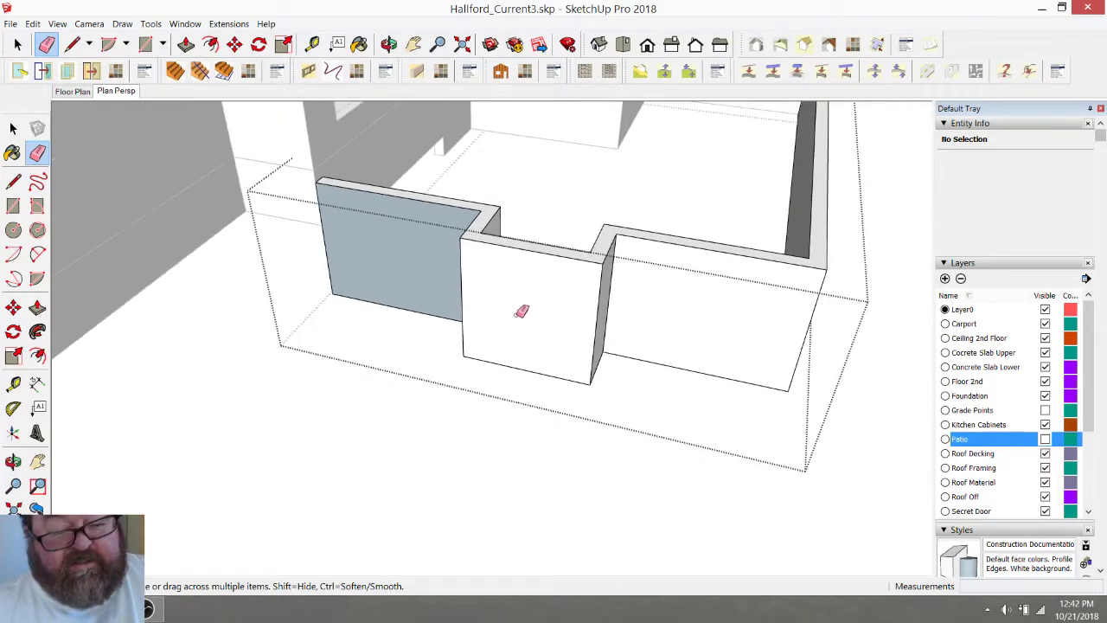
pyautogui.press('o')
pyautogui.moveTo(573, 292); pyautogui.dragTo(695, 300)
pyautogui.click(17, 44)
pyautogui.rightClick(304, 272)
pyautogui.click(333, 397)
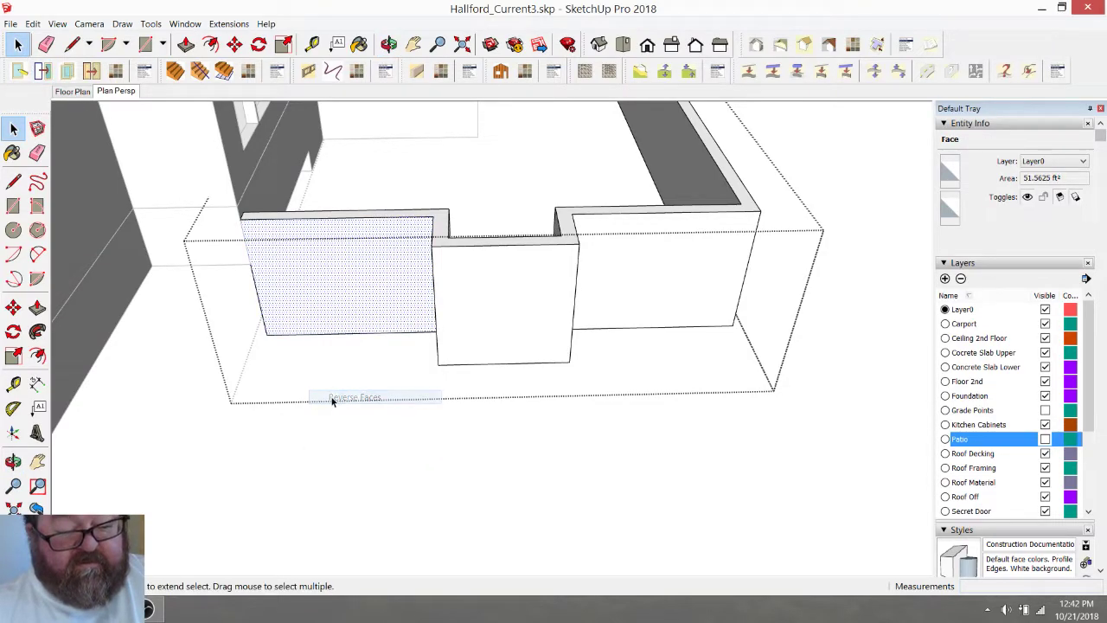
# Reverse the outer face of the projection's house-side return
pyautogui.click(389, 44)
pyautogui.moveTo(536, 285); pyautogui.dragTo(609, 271)
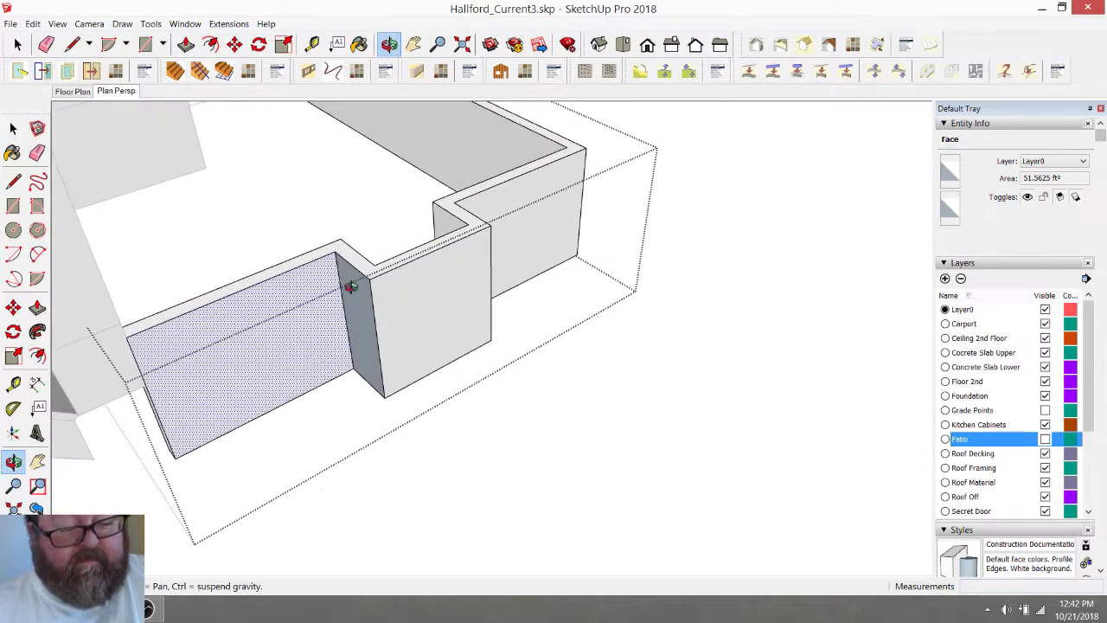
pyautogui.click(17, 44)
pyautogui.rightClick(360, 315)
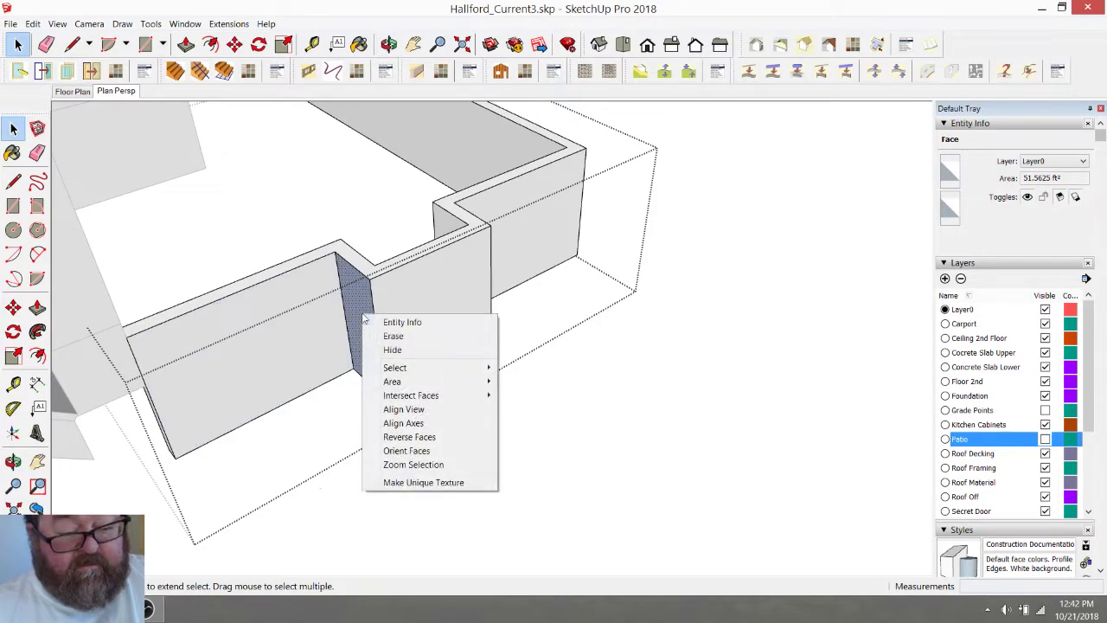
pyautogui.click(385, 436)
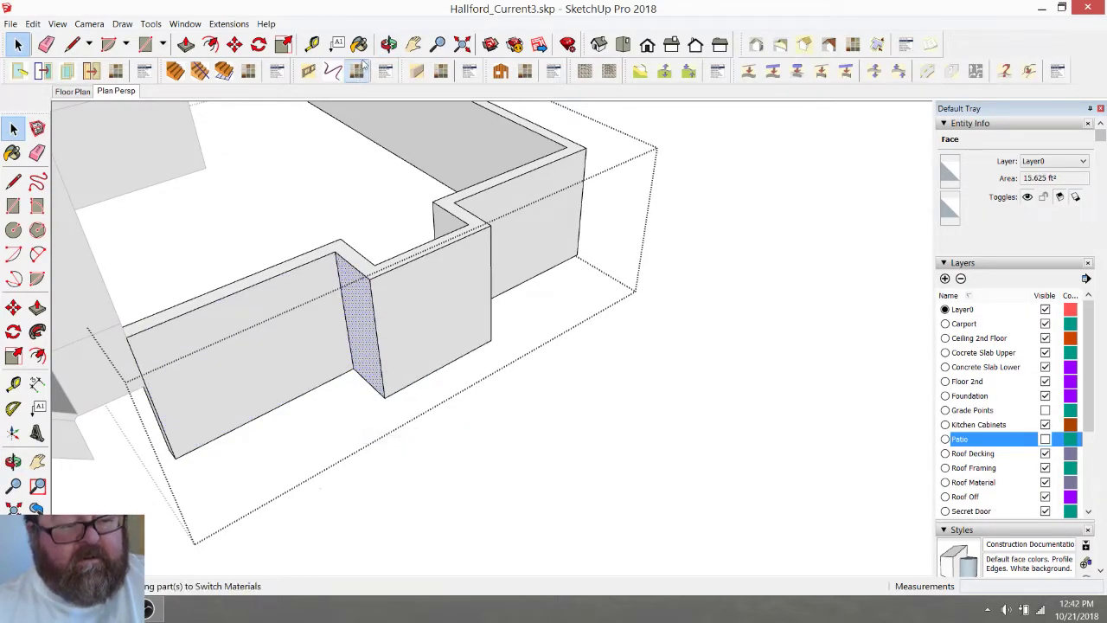
# Erase the leftover ground edge spanning the projection's opening between the two return walls
pyautogui.click(390, 44)
pyautogui.moveTo(421, 250); pyautogui.dragTo(451, 433)
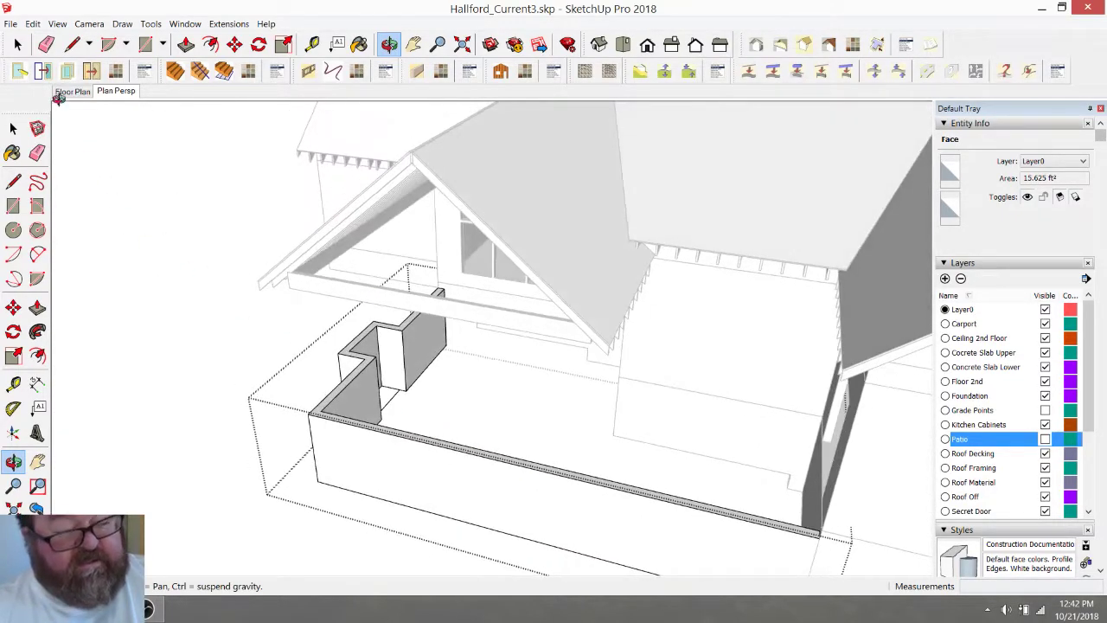
pyautogui.click(46, 44)
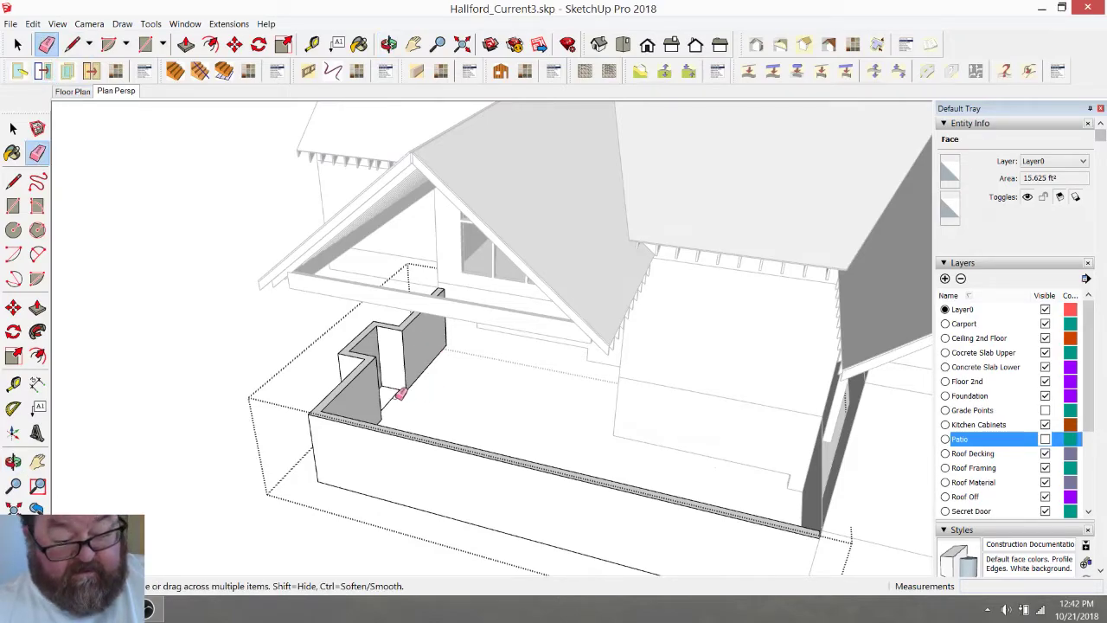
pyautogui.scroll(4, 397, 387)
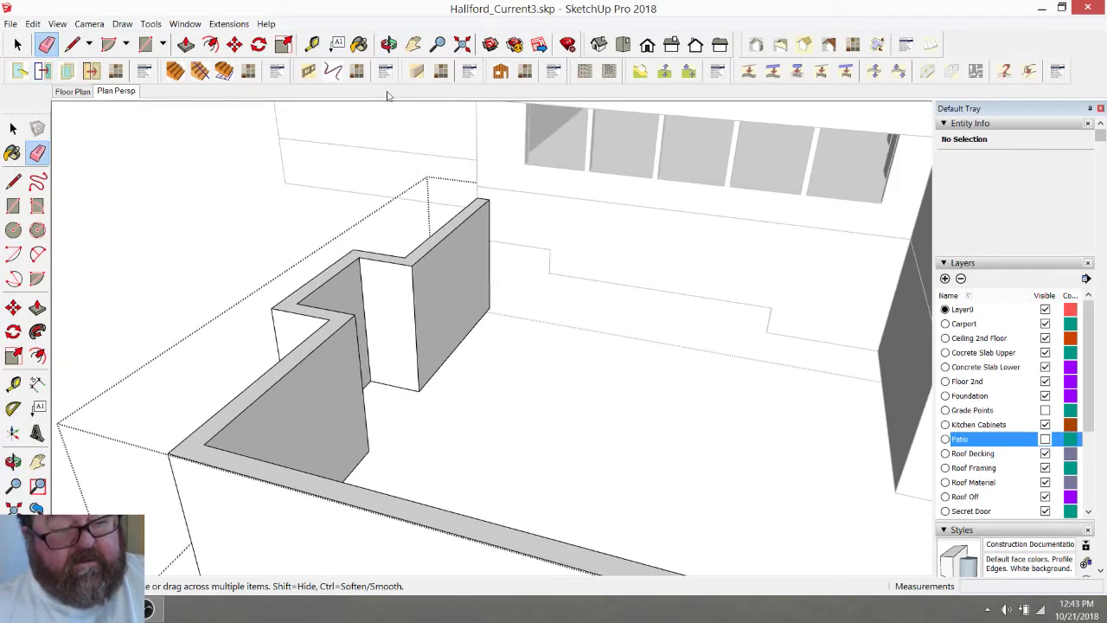
# Inspect the finished patio walls from outside and close the wall group
pyautogui.click(388, 45)
pyautogui.moveTo(415, 294)
pyautogui.mouseDown()
pyautogui.moveTo(425, 314)
pyautogui.moveTo(360, 317)
pyautogui.moveTo(559, 300)
pyautogui.moveTo(344, 314)
pyautogui.moveTo(427, 388)
pyautogui.moveTo(796, 414)
pyautogui.moveTo(748, 351)
pyautogui.moveTo(778, 277)
pyautogui.moveTo(264, 318)
pyautogui.moveTo(493, 348)
pyautogui.moveTo(447, 371)
pyautogui.moveTo(585, 371)
pyautogui.moveTo(566, 341)
pyautogui.mouseUp()
pyautogui.scroll(5, 571, 351)
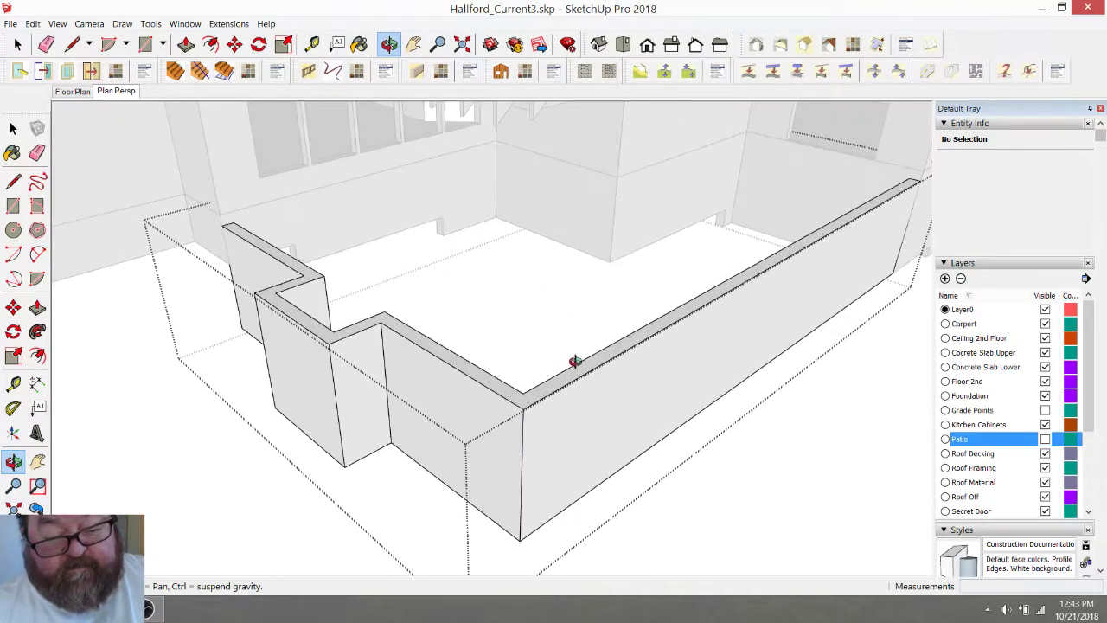
pyautogui.scroll(-3, 342, 341)
pyautogui.moveTo(346, 329); pyautogui.dragTo(440, 378)
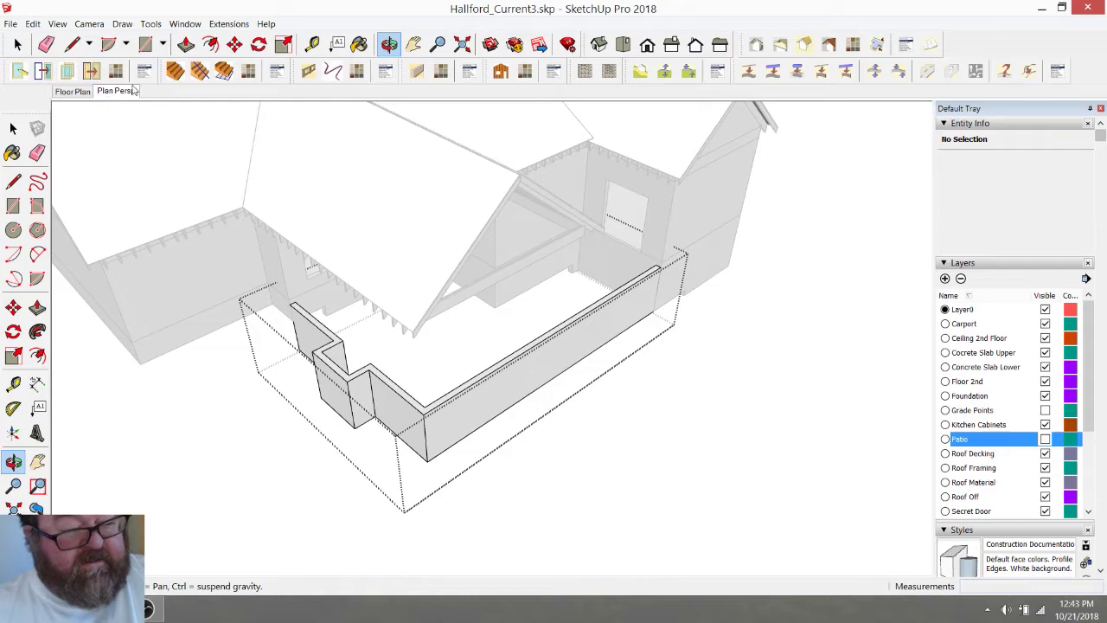
pyautogui.press('space')
pyautogui.click(858, 531)
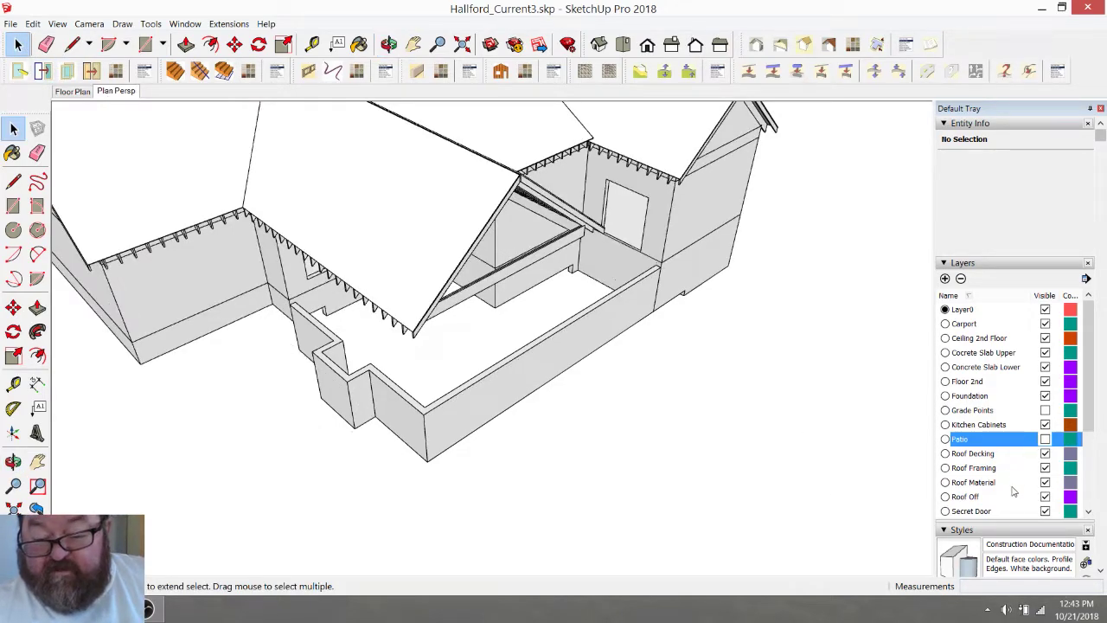
# Show the Terrain 1 layer and inspect the patio walls against the sloping ground
pyautogui.moveTo(1088, 375); pyautogui.dragTo(1087, 421)
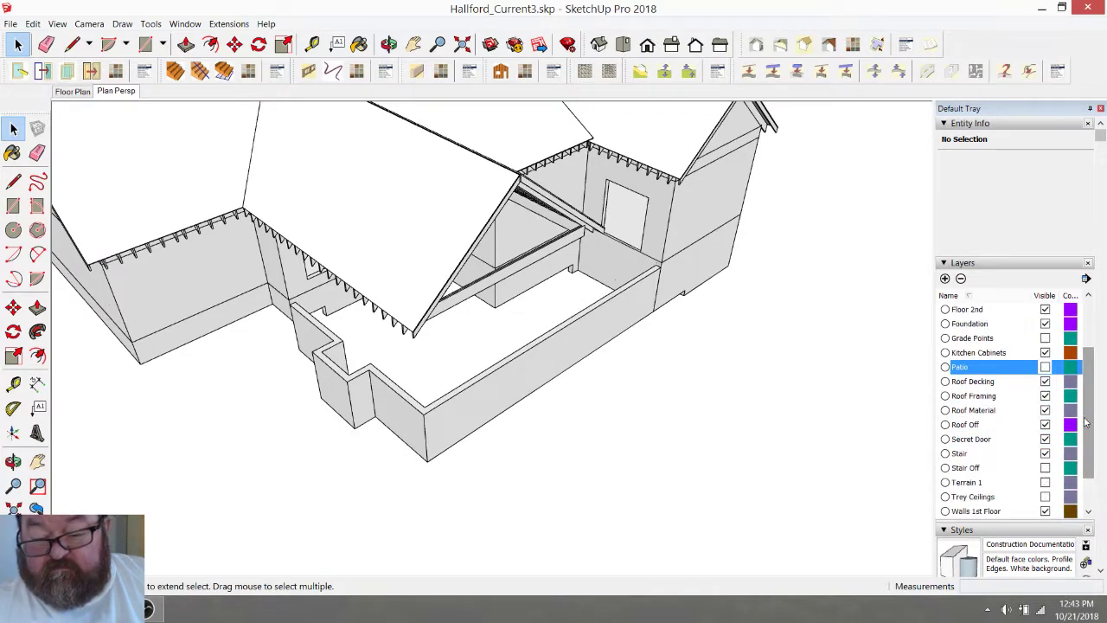
pyautogui.click(1044, 483)
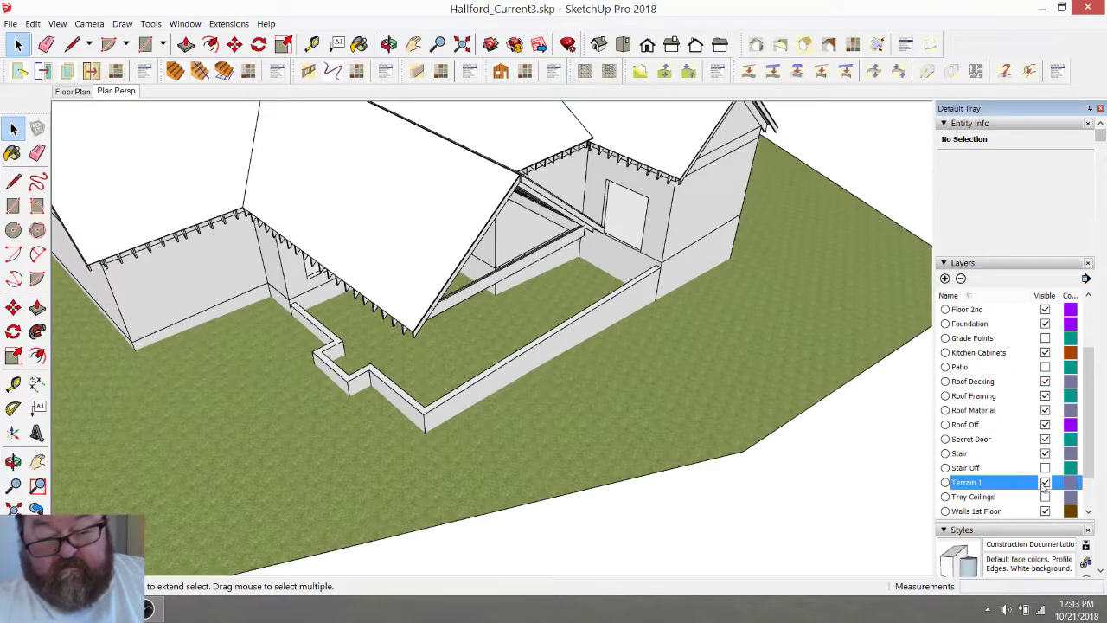
pyautogui.click(389, 44)
pyautogui.moveTo(492, 180); pyautogui.dragTo(372, 159)
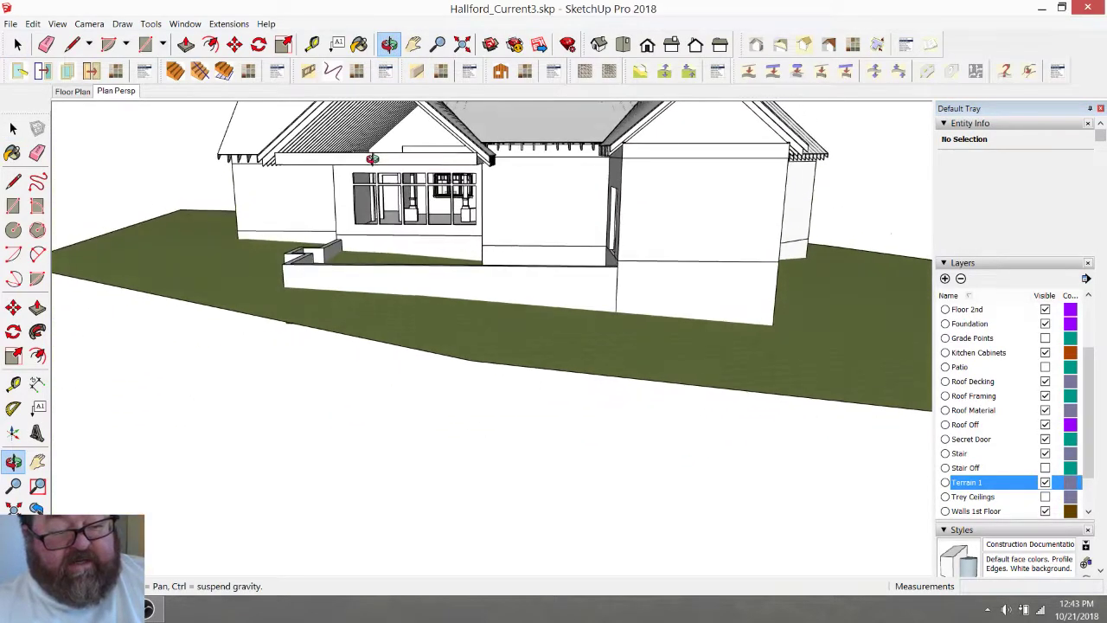
pyautogui.moveTo(553, 247); pyautogui.dragTo(710, 358)
pyautogui.moveTo(291, 333); pyautogui.dragTo(414, 352)
pyautogui.scroll(3, 469, 383)
pyautogui.moveTo(551, 413); pyautogui.dragTo(682, 334)
pyautogui.scroll(3, 752, 329)
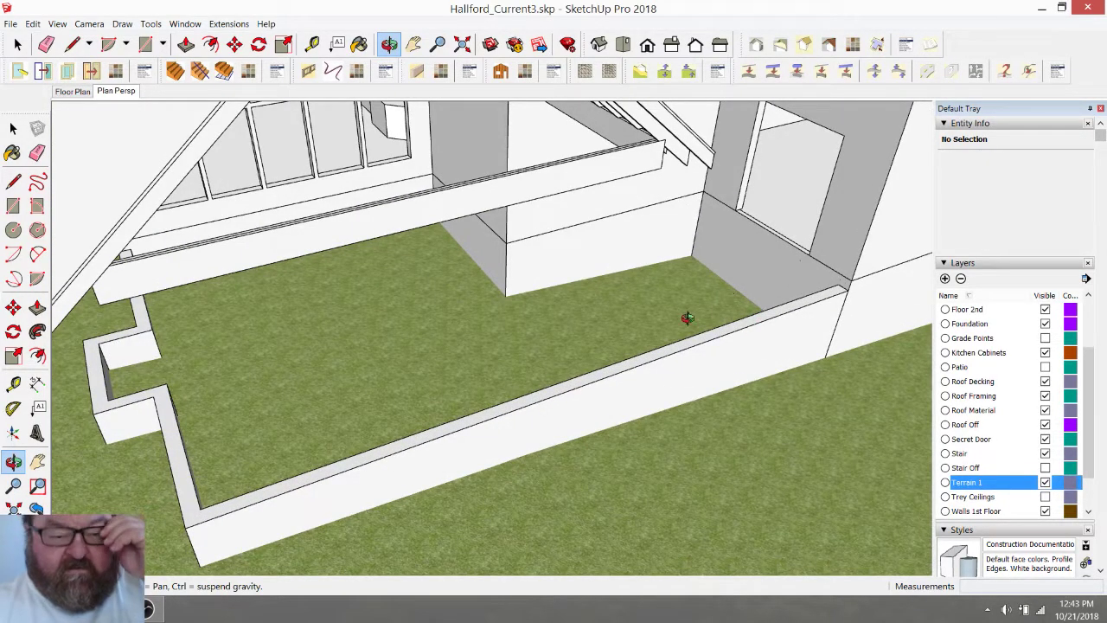
pyautogui.scroll(-3, 413, 317)
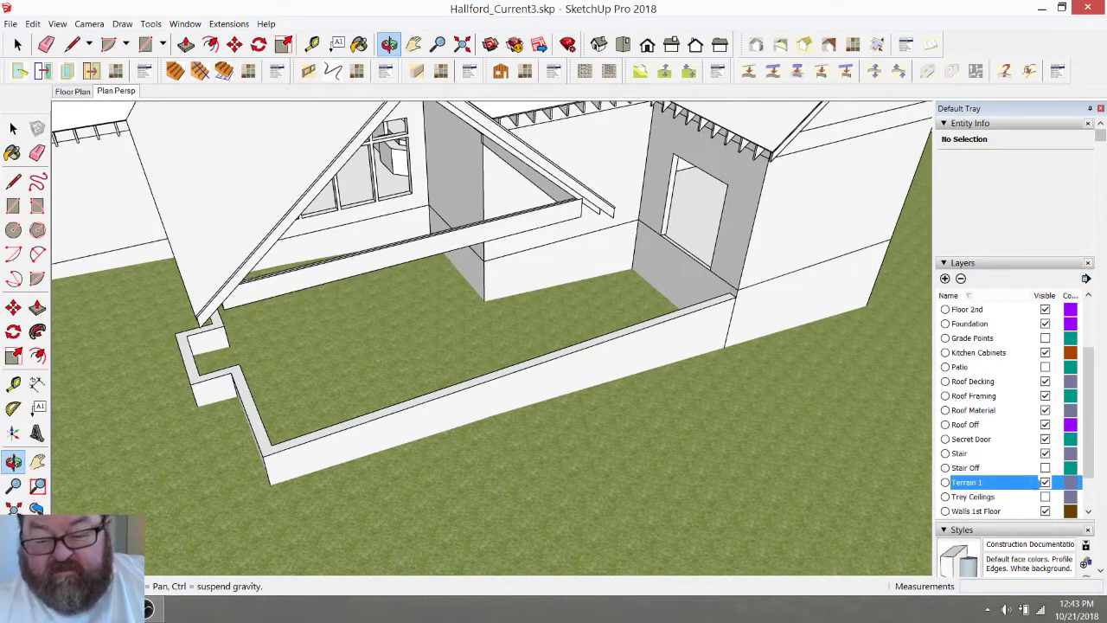
# Show the Patio layer and check the slab sitting on its walls
pyautogui.click(1045, 368)
pyautogui.moveTo(527, 305); pyautogui.dragTo(561, 289)
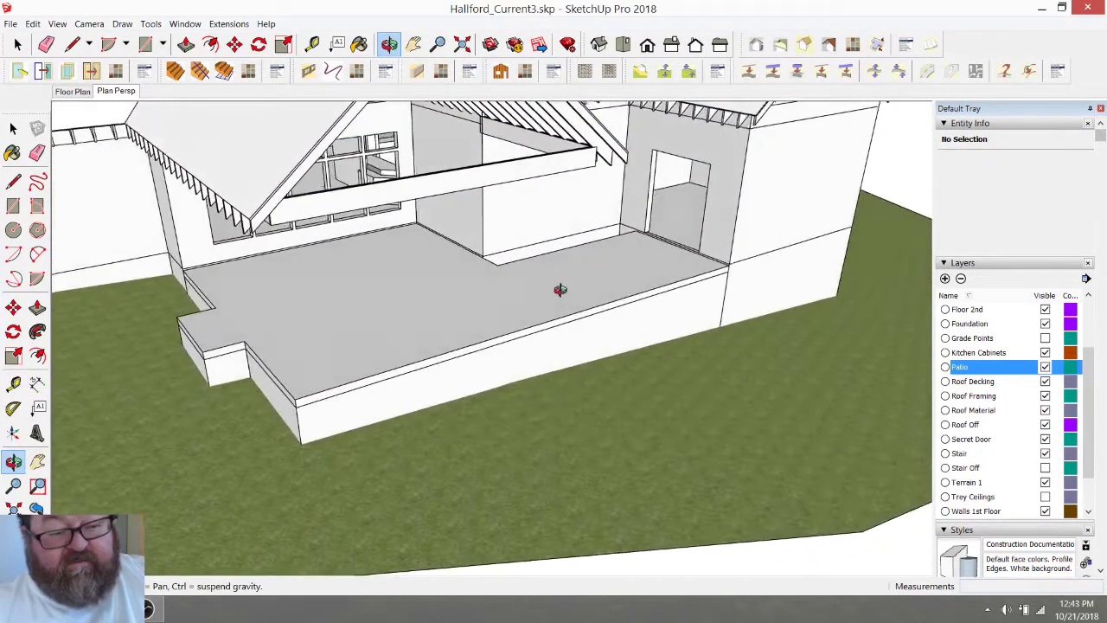
pyautogui.scroll(2, 558, 292)
pyautogui.moveTo(481, 311); pyautogui.dragTo(535, 385)
pyautogui.scroll(-2, 535, 386)
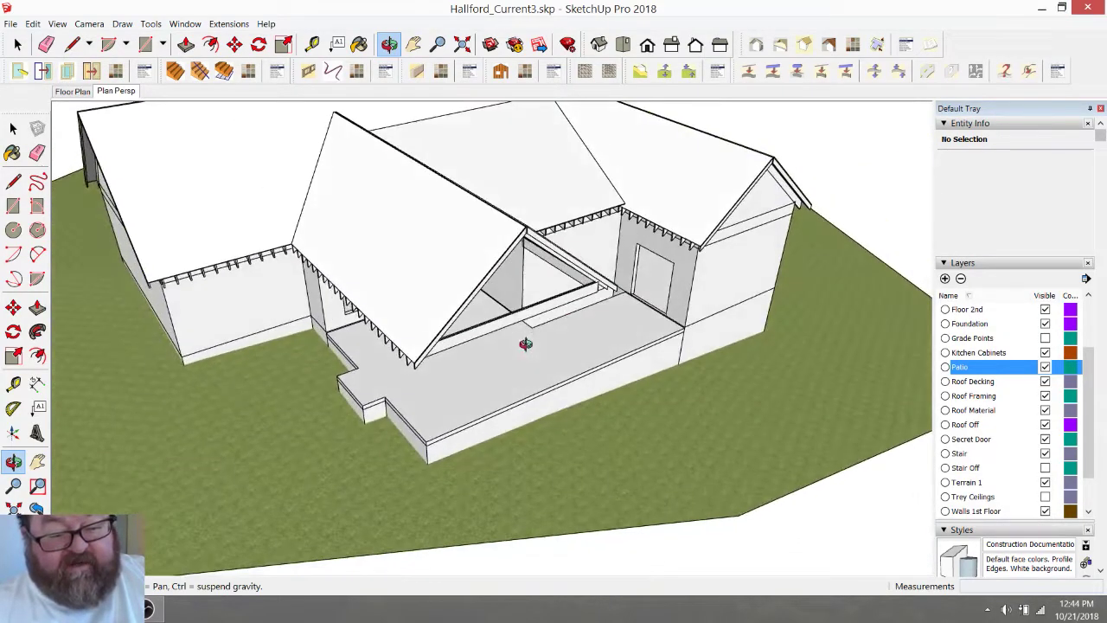
# Drop vertical guide lines from both ends of the patio roof's front beam with the Tape Measure tool
pyautogui.scroll(6, 526, 346)
pyautogui.moveTo(489, 341); pyautogui.dragTo(282, 302)
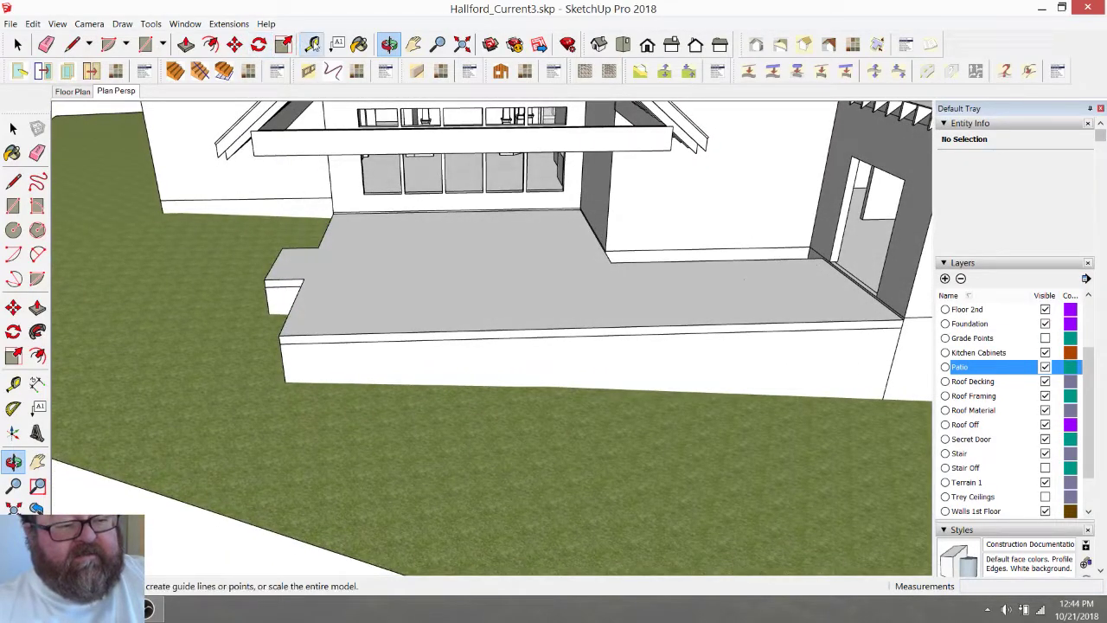
pyautogui.click(312, 45)
pyautogui.click(257, 138)
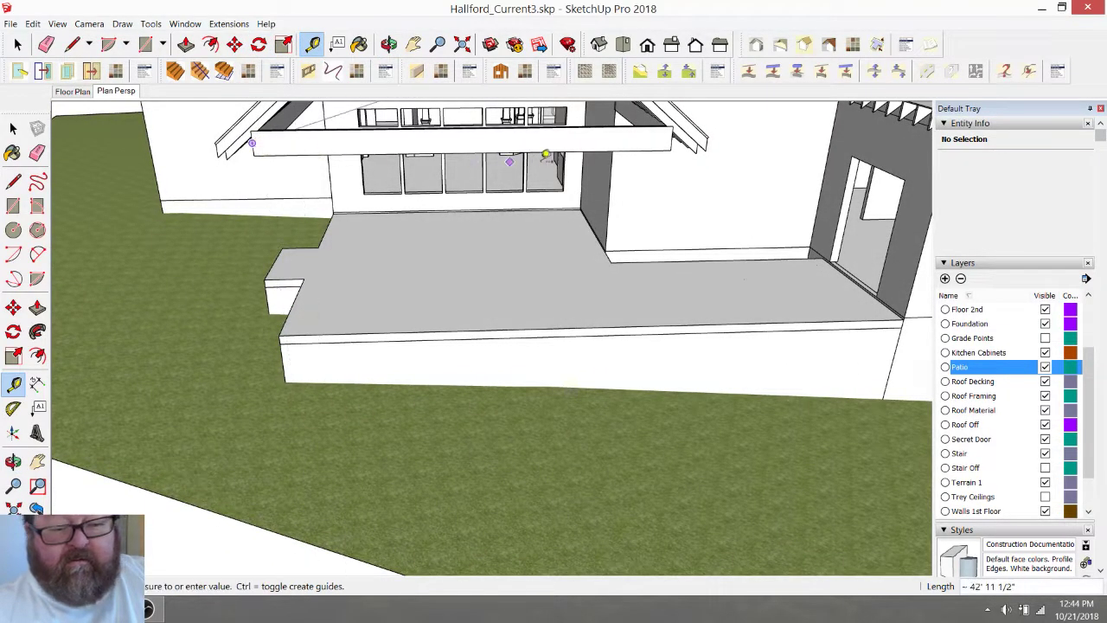
pyautogui.click(677, 136)
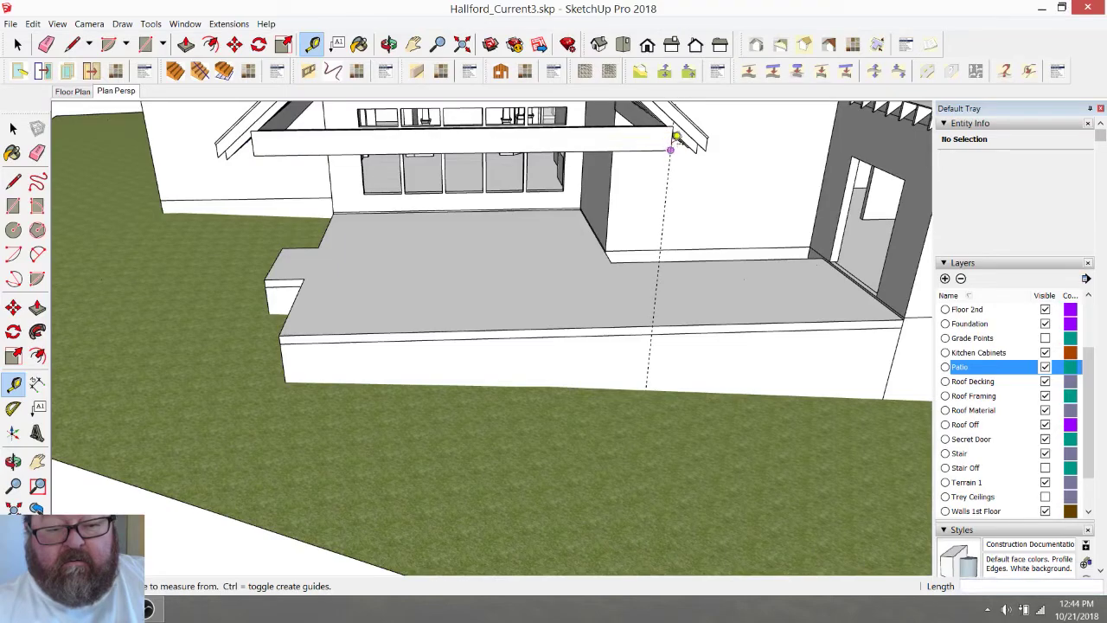
pyautogui.click(667, 171)
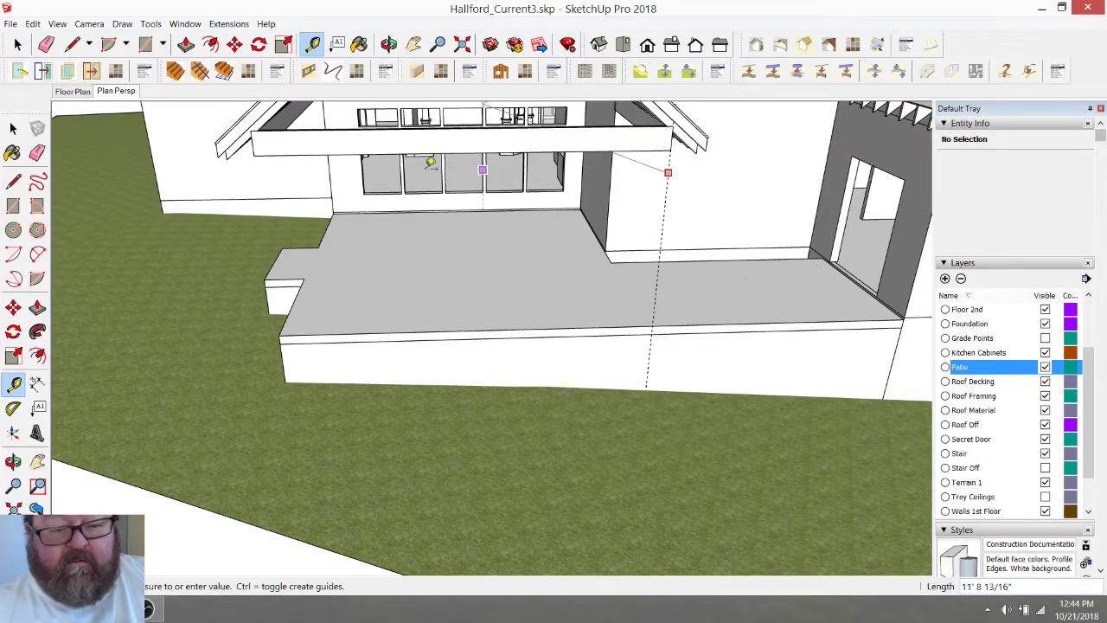
pyautogui.click(253, 154)
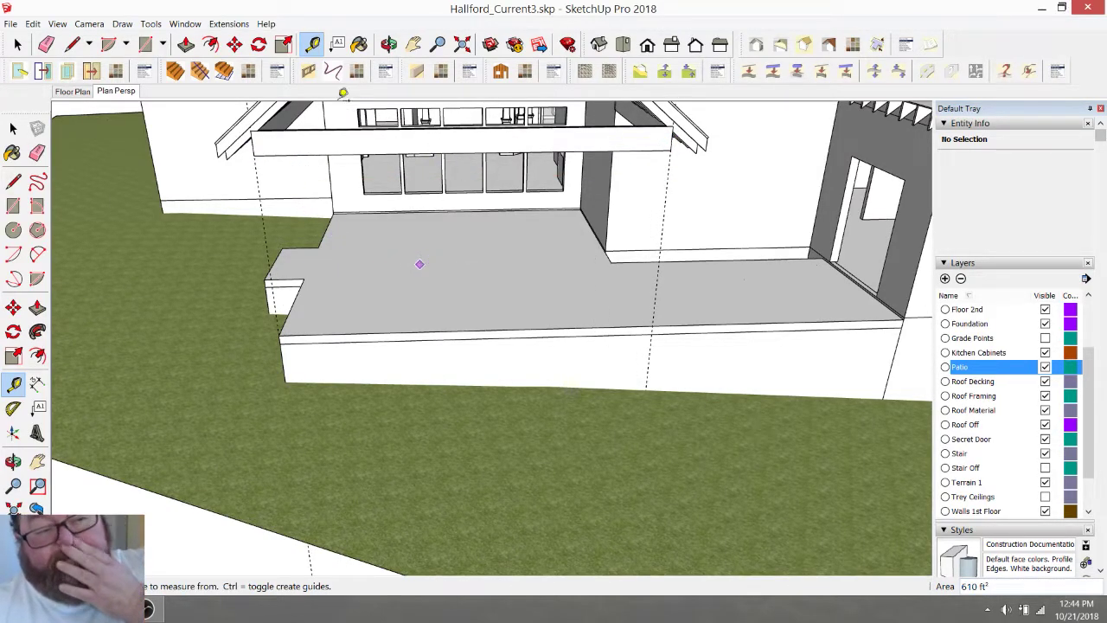
# Draw a 10" by 10" square on the patio slab's outer corner, under the end of the beam
pyautogui.click(388, 44)
pyautogui.moveTo(471, 281); pyautogui.dragTo(543, 341)
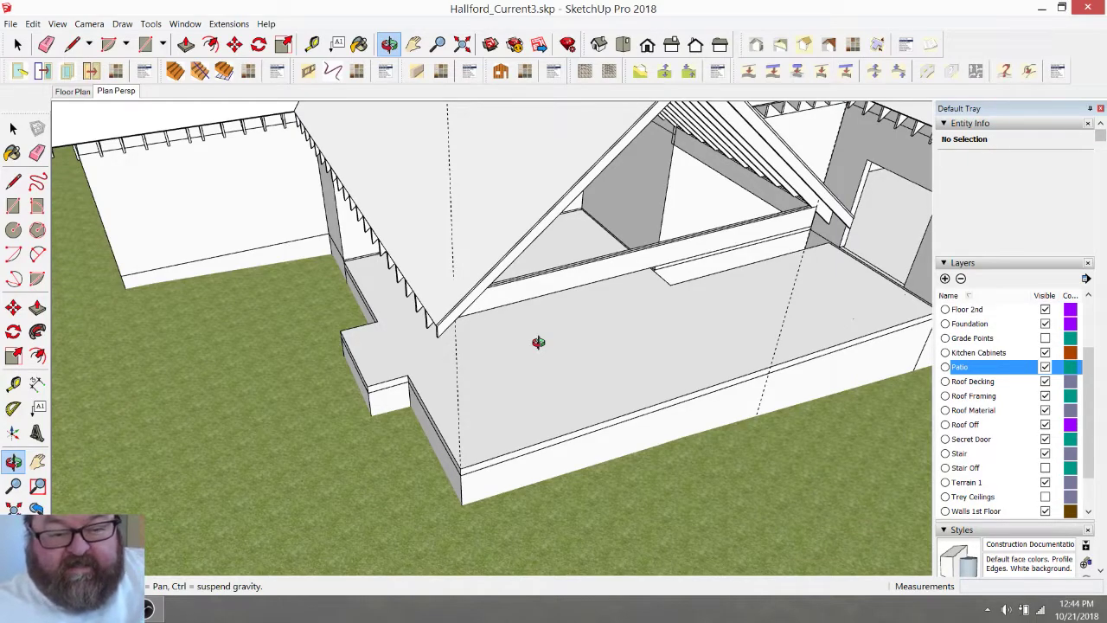
pyautogui.moveTo(563, 326); pyautogui.dragTo(489, 336)
pyautogui.scroll(8, 345, 376)
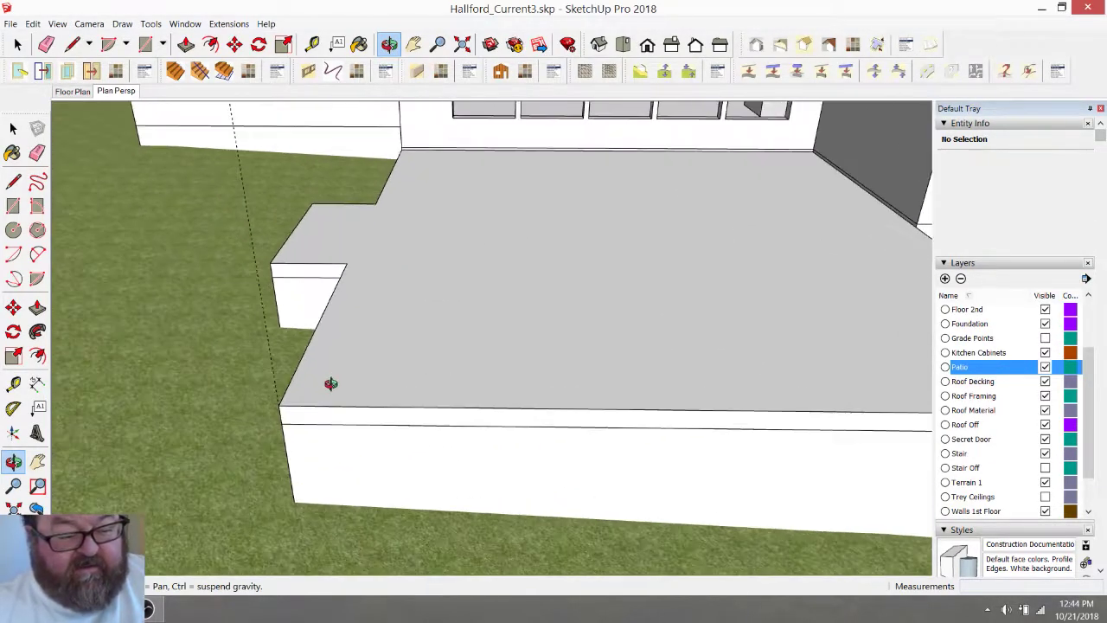
pyautogui.click(145, 44)
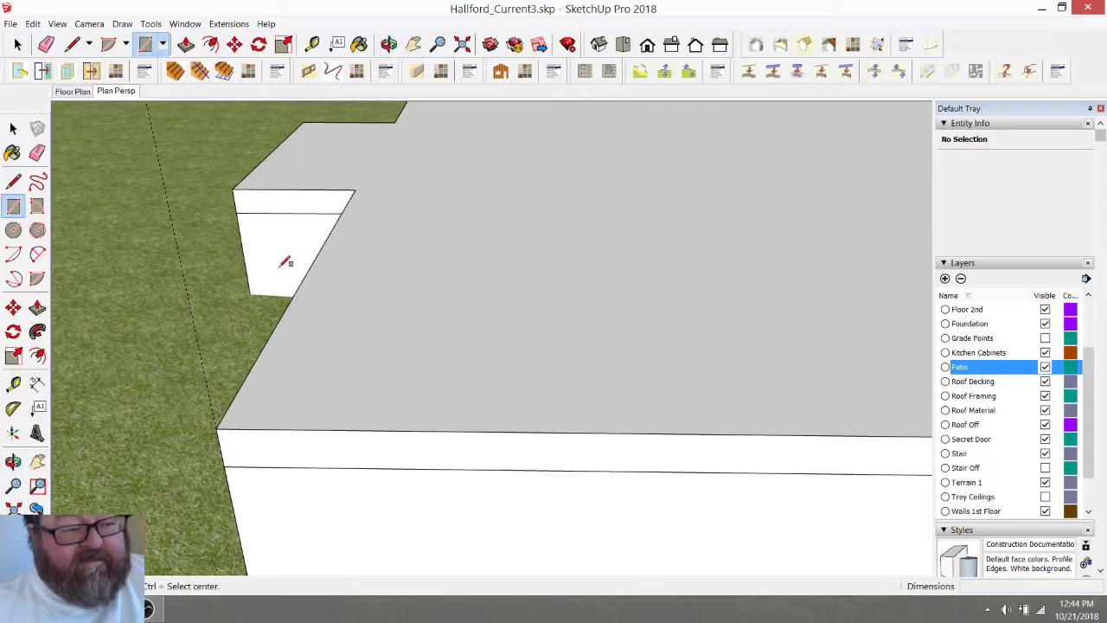
pyautogui.click(216, 428)
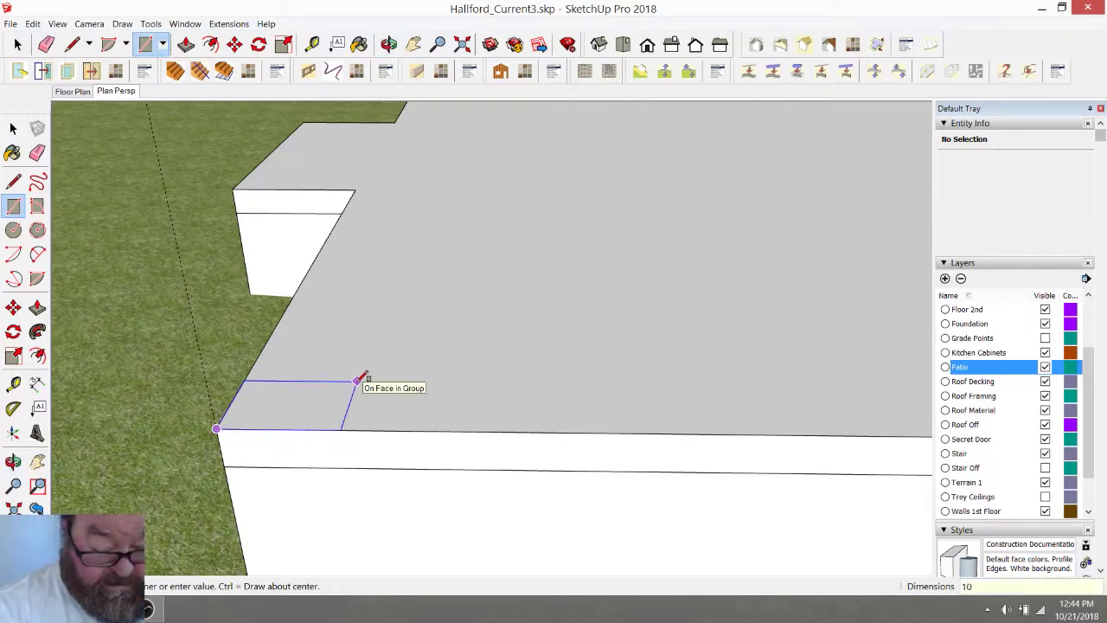
pyautogui.click(360, 379)
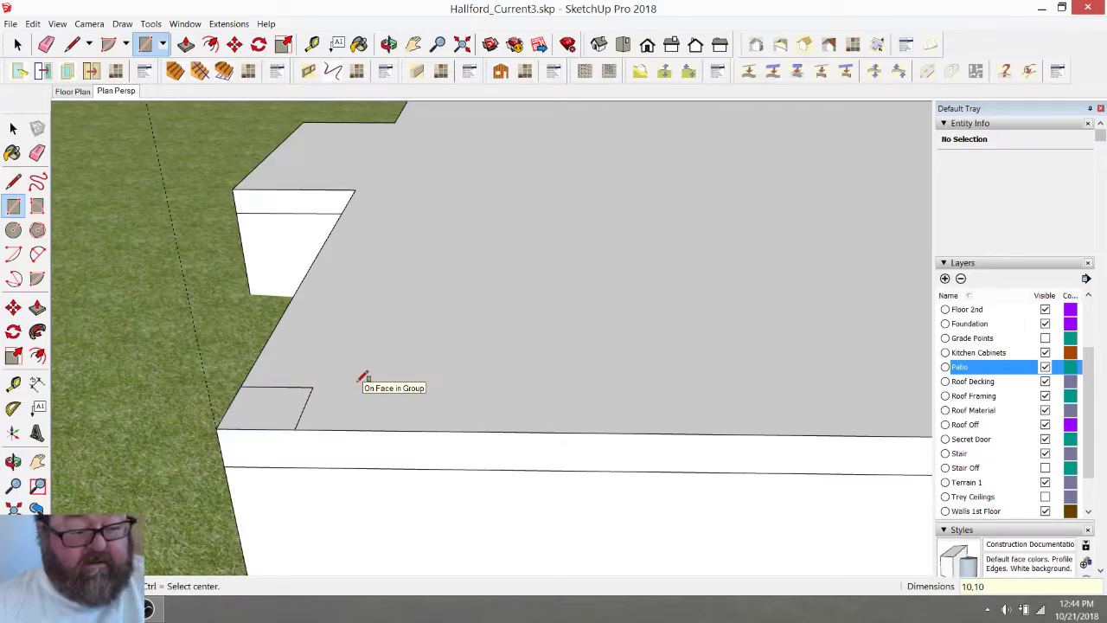
# Push/Pull the corner square up to the underside of the roof beam to form a column
pyautogui.scroll(-2, 635, 413)
pyautogui.scroll(-2, 545, 317)
pyautogui.click(186, 44)
pyautogui.scroll(-2, 435, 349)
pyautogui.click(419, 379)
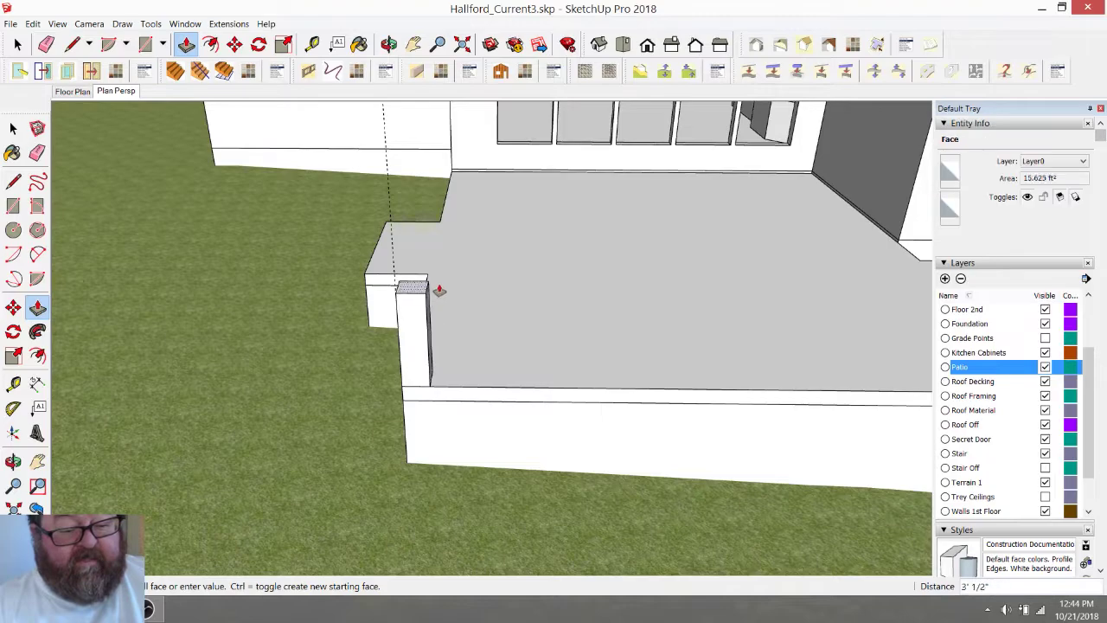
pyautogui.scroll(-3, 437, 302)
pyautogui.click(451, 158)
pyautogui.scroll(-1, 398, 318)
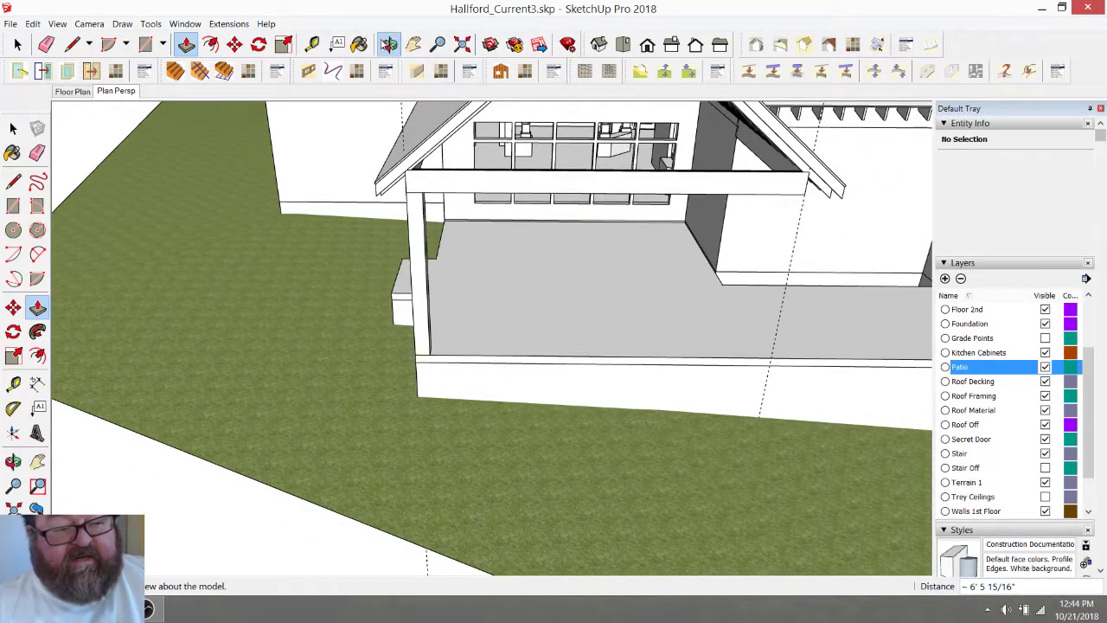
# Undo the corner column together with its 10" base square
pyautogui.click(389, 44)
pyautogui.moveTo(470, 257); pyautogui.dragTo(525, 292)
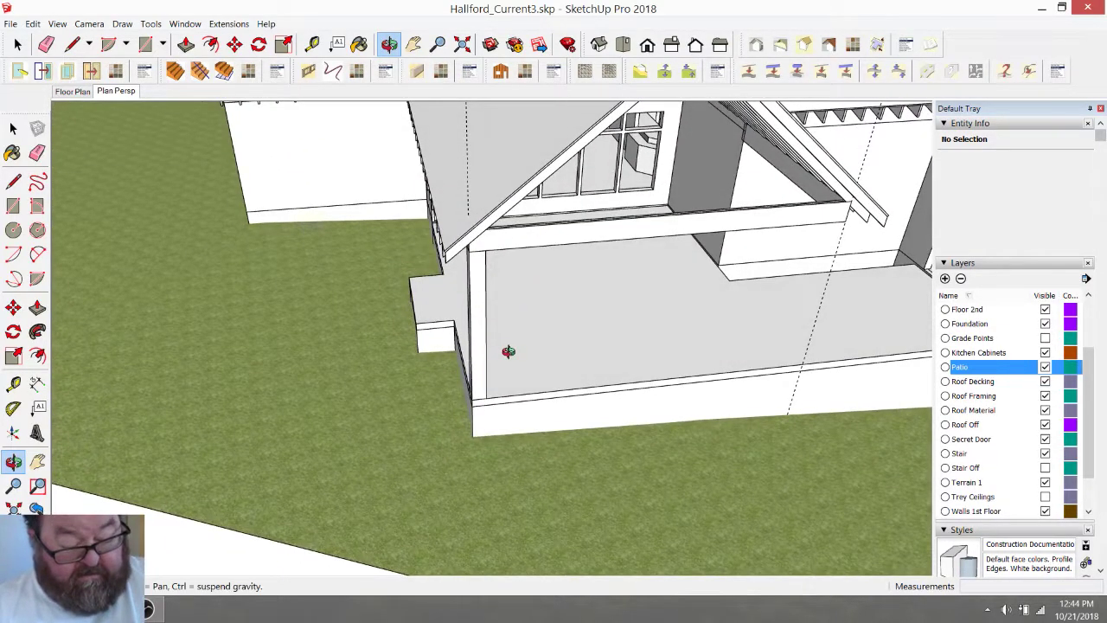
pyautogui.scroll(3, 489, 393)
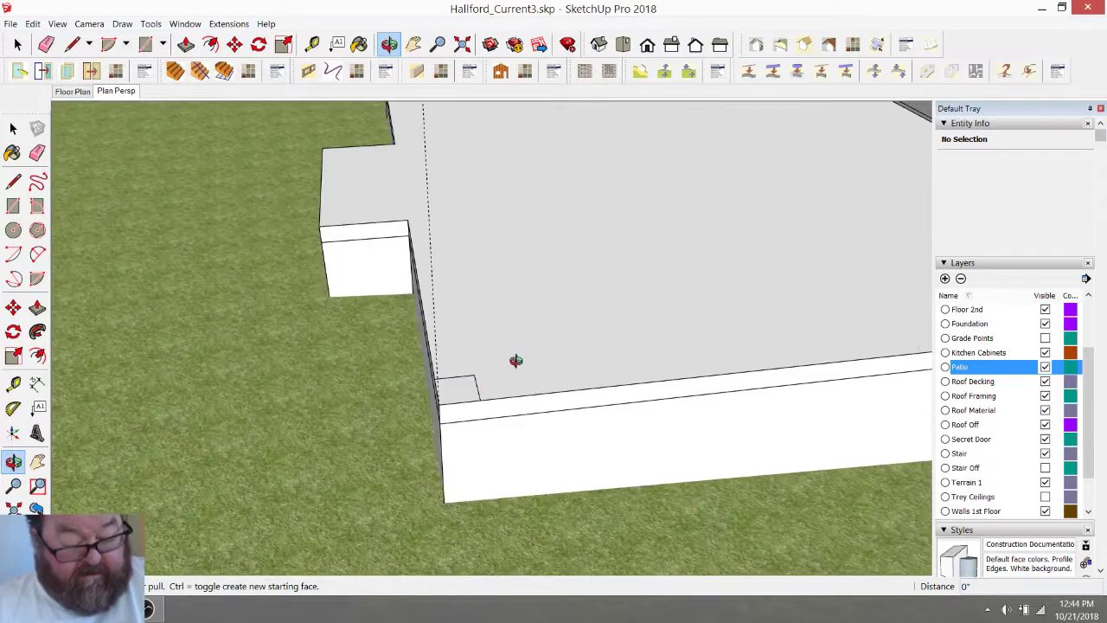
pyautogui.scroll(1, 466, 371)
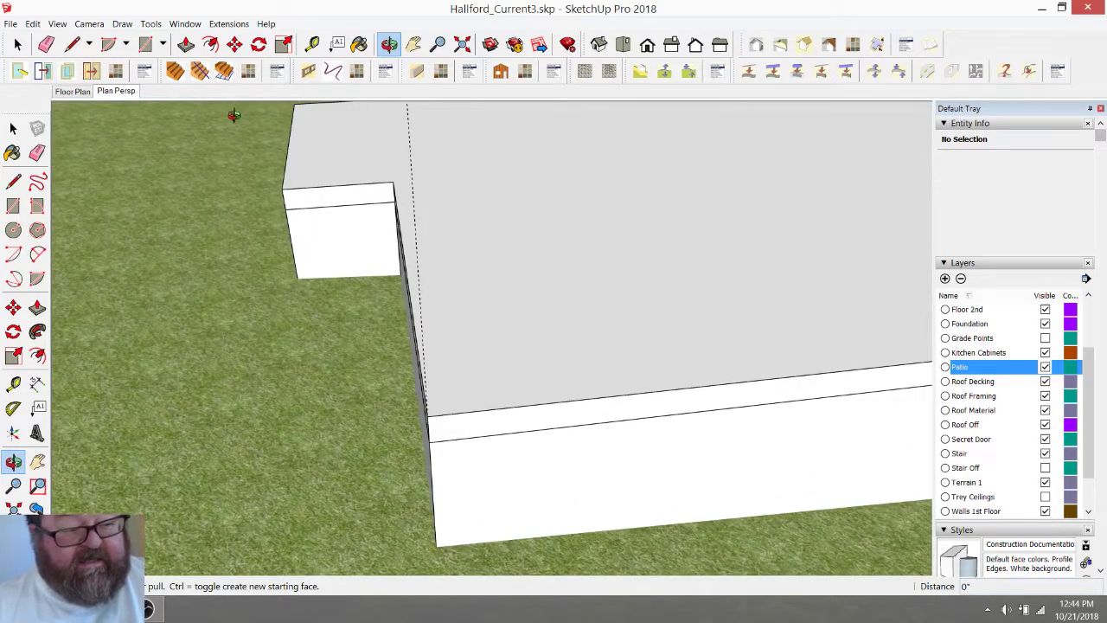
# Try to draw a rectangular column base from the patio slab's outer corner and undo it
pyautogui.click(145, 44)
pyautogui.click(426, 416)
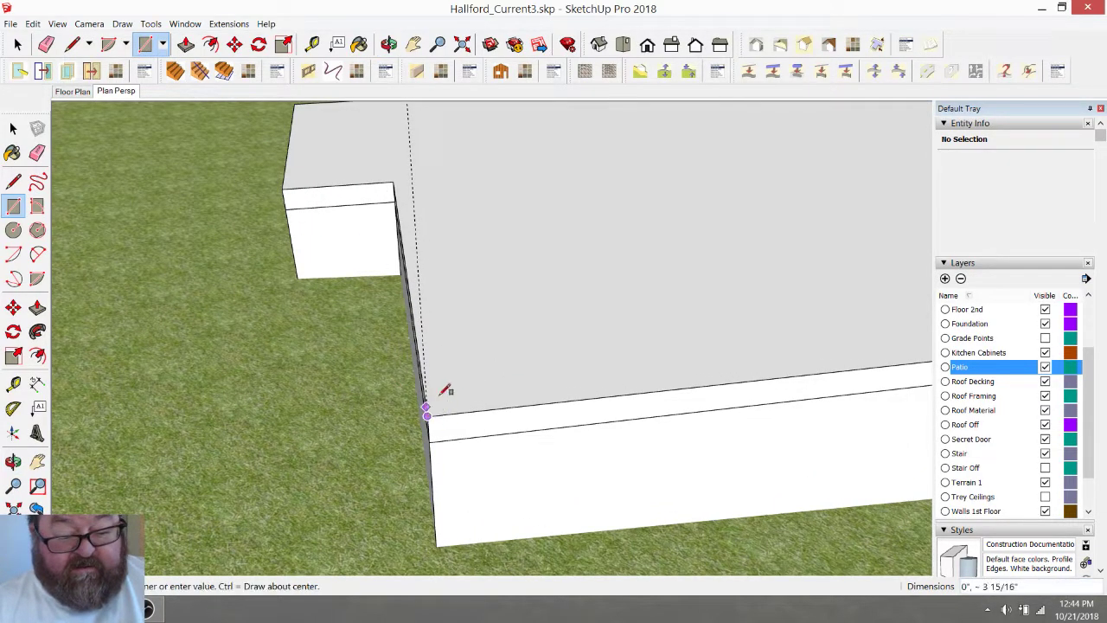
pyautogui.write('12,12')
pyautogui.press('Return')
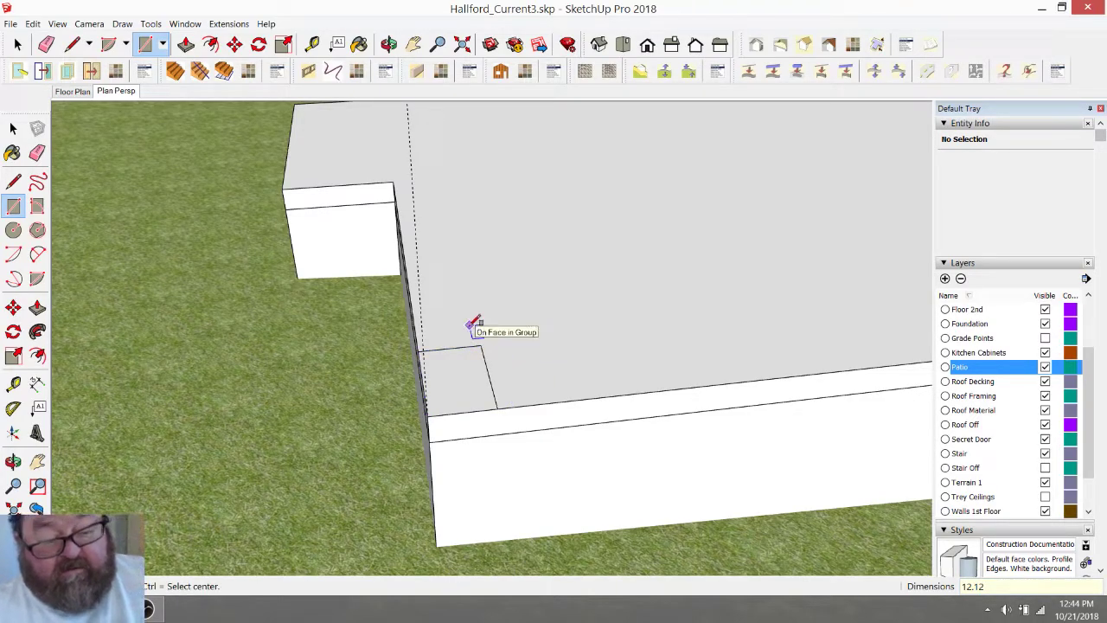
pyautogui.hotkey('ctrl', 'z')
# Draw a 12" by 12" square on the patio slab's outer corner and pull it up into a low block
pyautogui.click(426, 416)
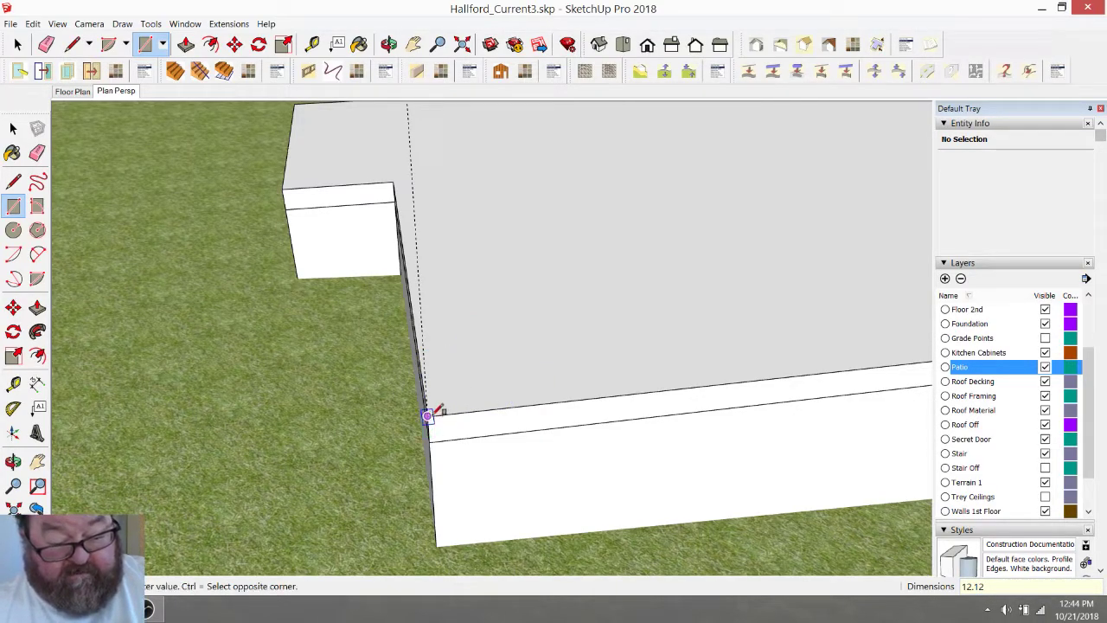
pyautogui.press('ctrl')
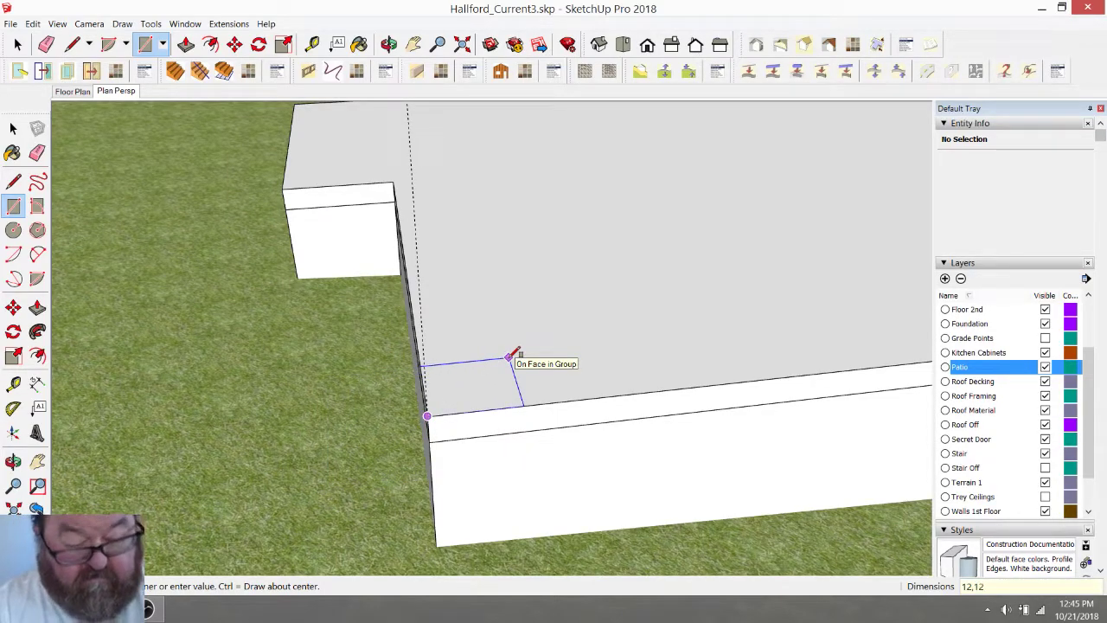
pyautogui.press('Return')
pyautogui.click(186, 44)
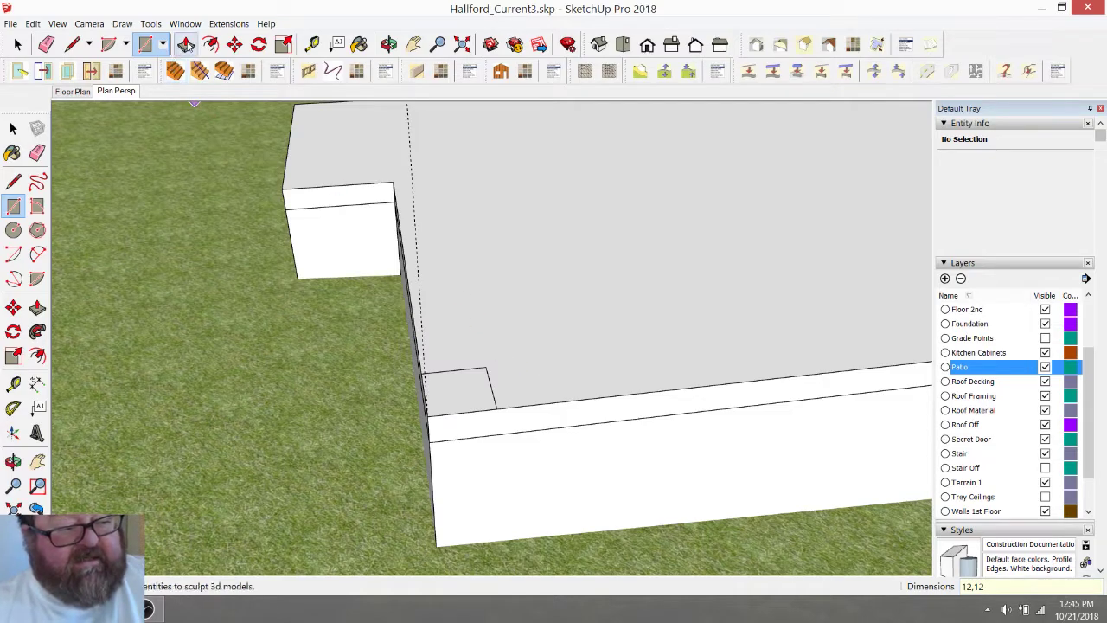
pyautogui.write('18')
pyautogui.press('Return')
# Select the whole corner block and make it a group
pyautogui.click(17, 48)
pyautogui.moveTo(410, 305); pyautogui.dragTo(537, 446)
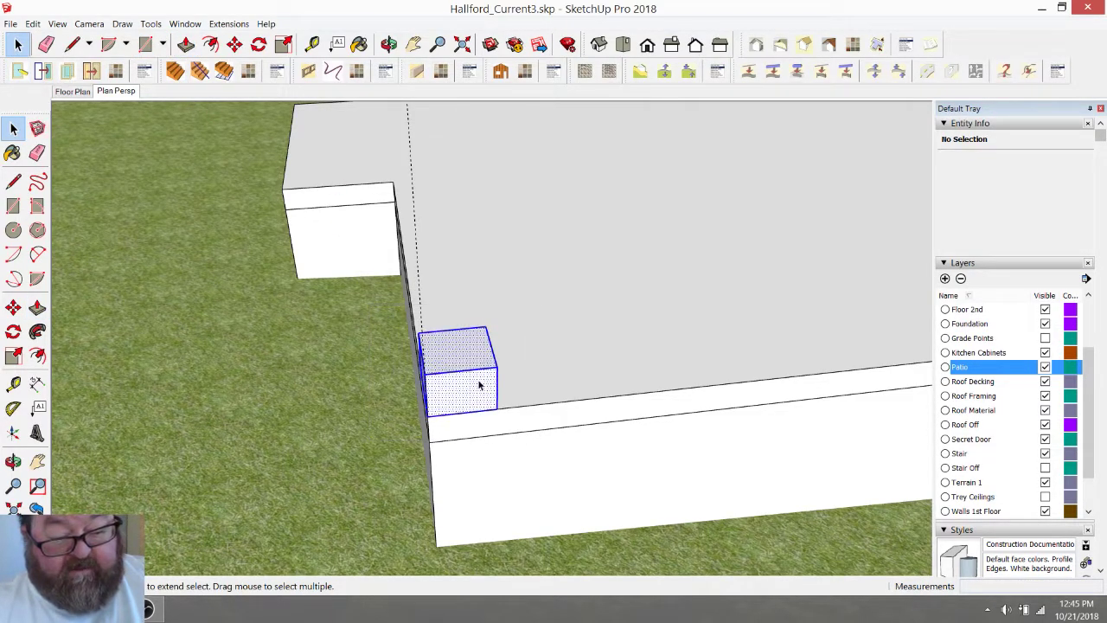
pyautogui.rightClick(482, 385)
pyautogui.click(526, 489)
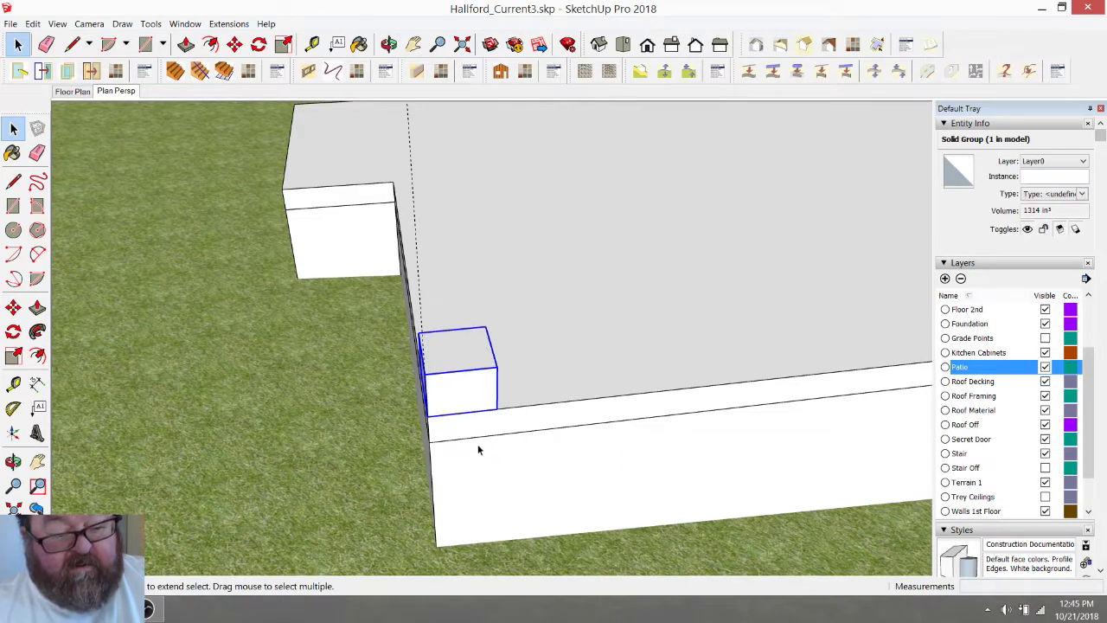
# Convert the grouped corner block into a component and open it for editing
pyautogui.scroll(-3, 395, 427)
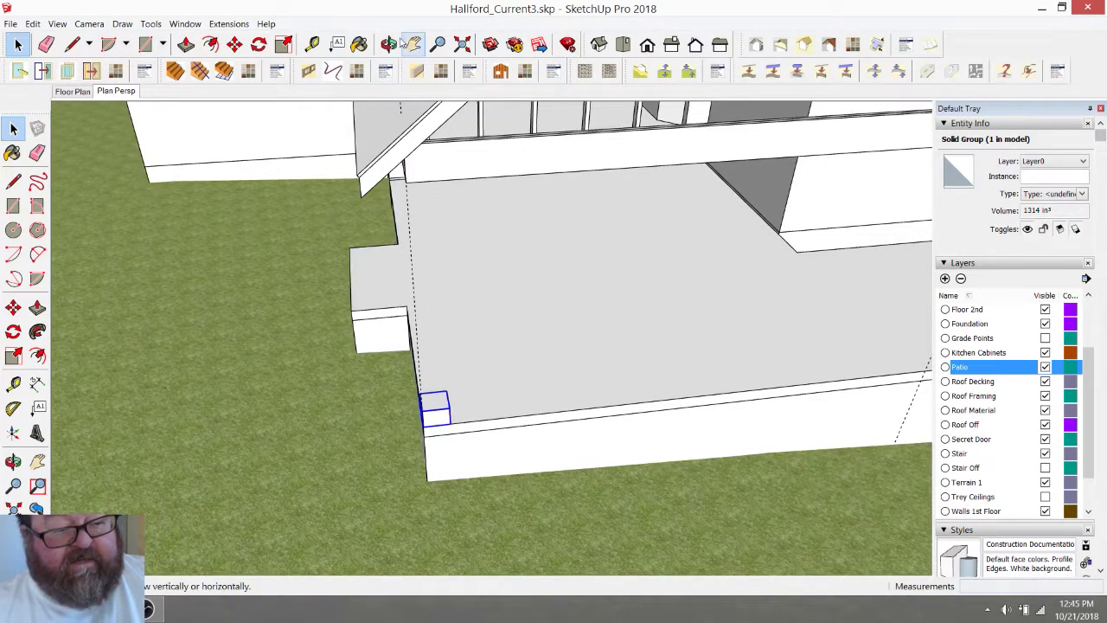
pyautogui.click(388, 44)
pyautogui.moveTo(531, 261); pyautogui.dragTo(403, 278)
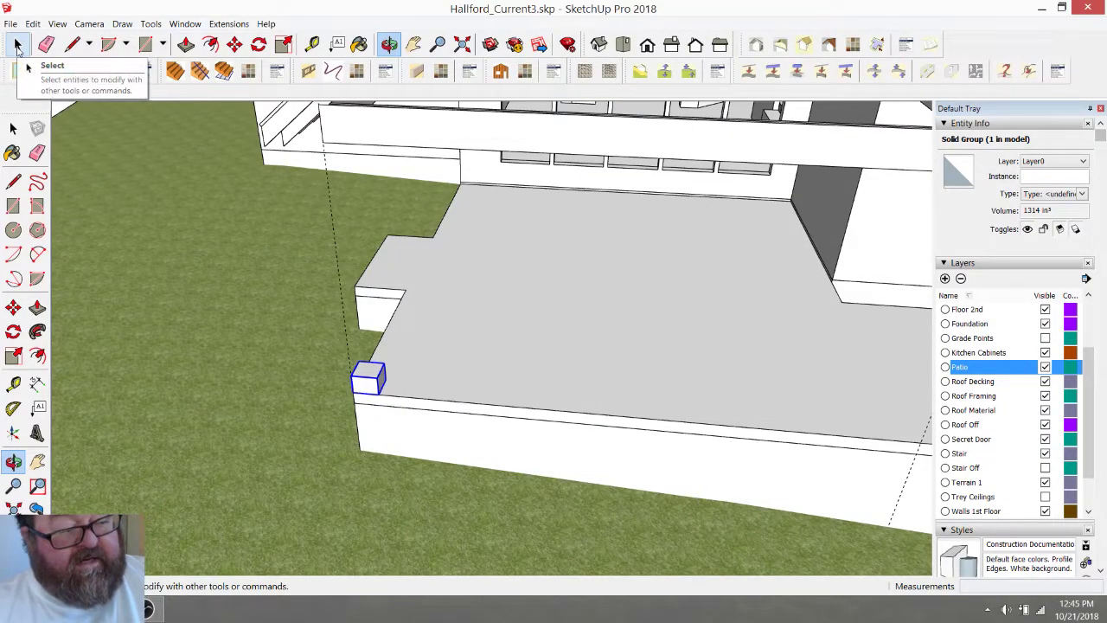
pyautogui.click(17, 44)
pyautogui.rightClick(369, 383)
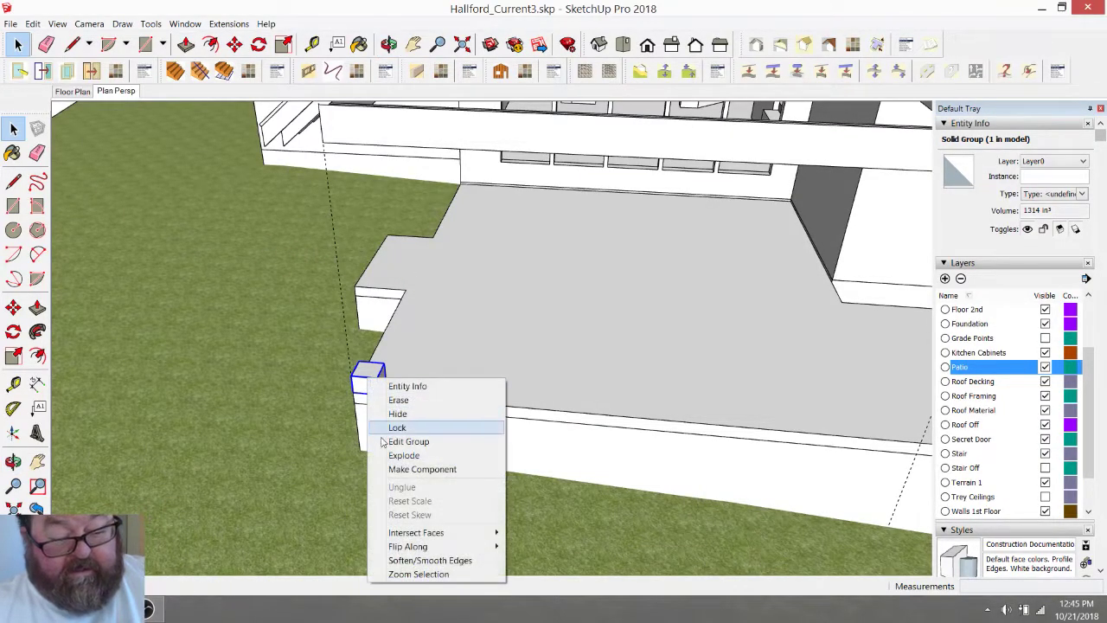
pyautogui.click(400, 469)
pyautogui.click(458, 455)
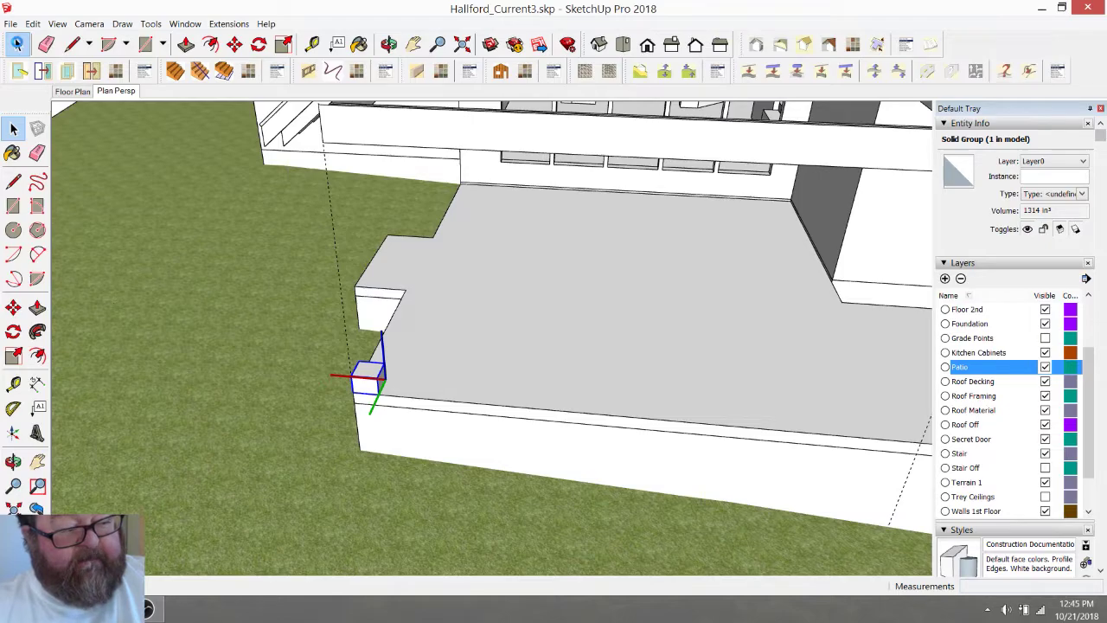
pyautogui.press('space')
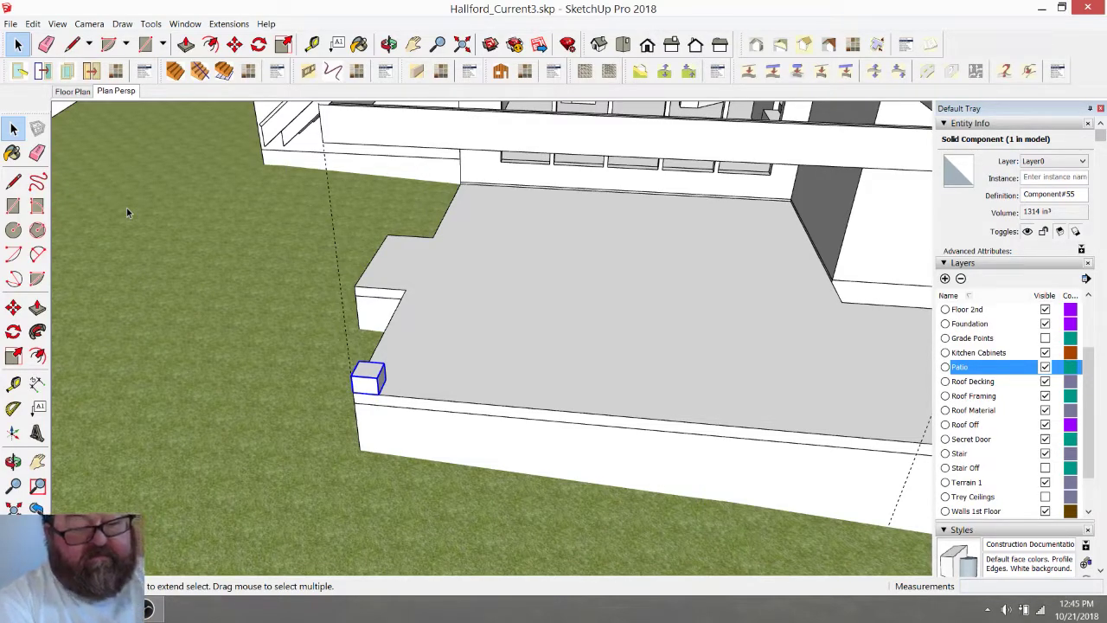
pyautogui.doubleClick(372, 378)
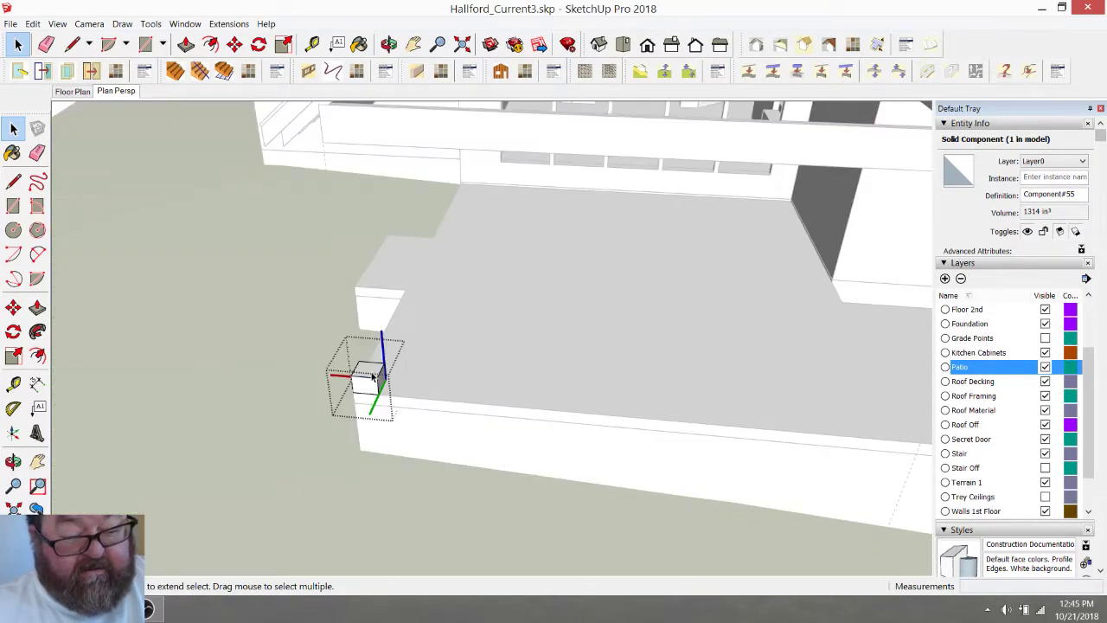
# Pull the corner block's top face up to the underside of the patio roof beam, then close the component
pyautogui.click(186, 44)
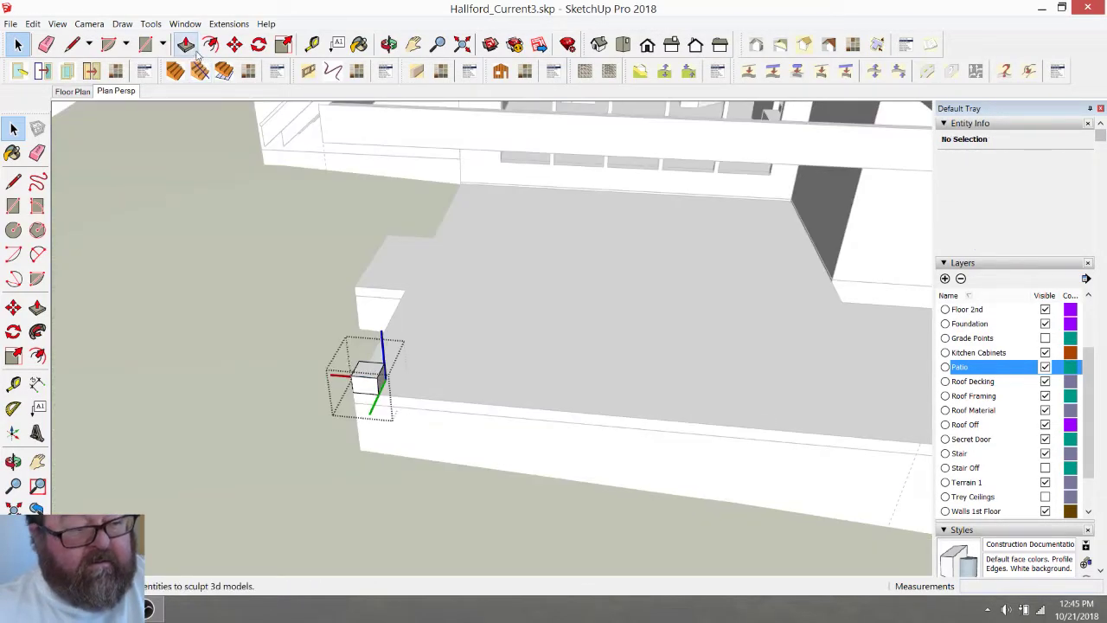
pyautogui.click(366, 370)
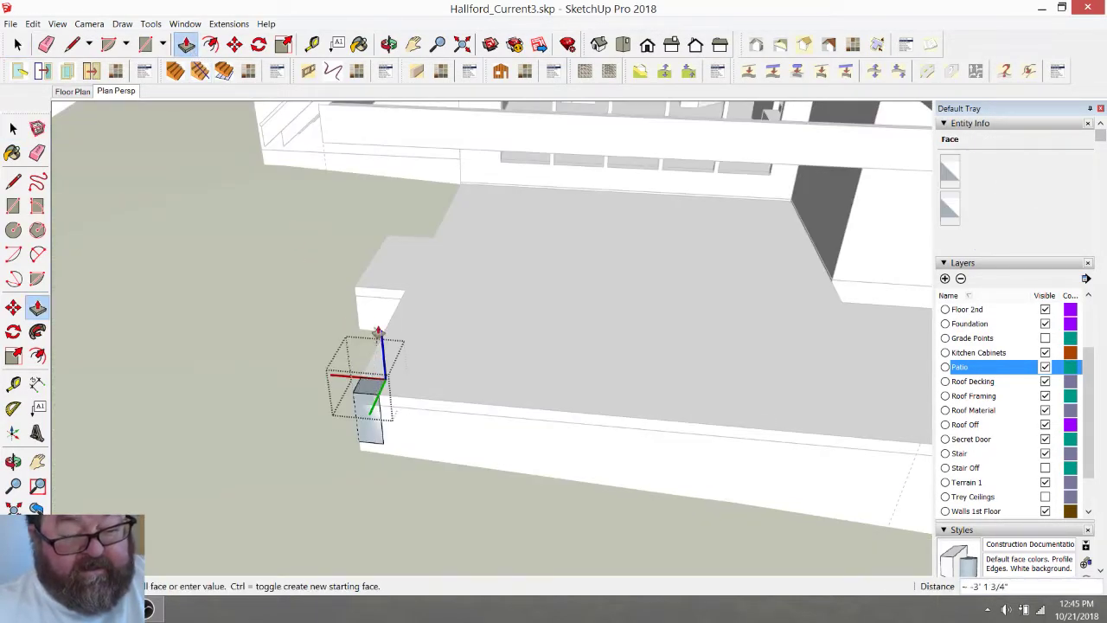
pyautogui.click(375, 149)
pyautogui.scroll(-2, 369, 351)
pyautogui.click(389, 44)
pyautogui.moveTo(449, 250); pyautogui.dragTo(512, 263)
pyautogui.press('space')
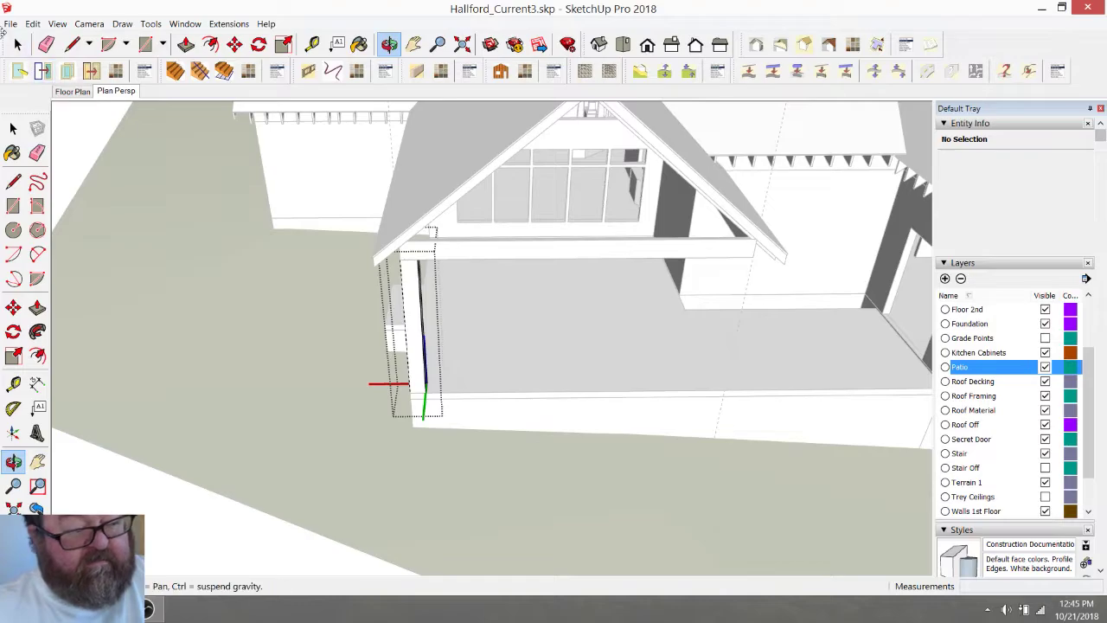
pyautogui.click(282, 300)
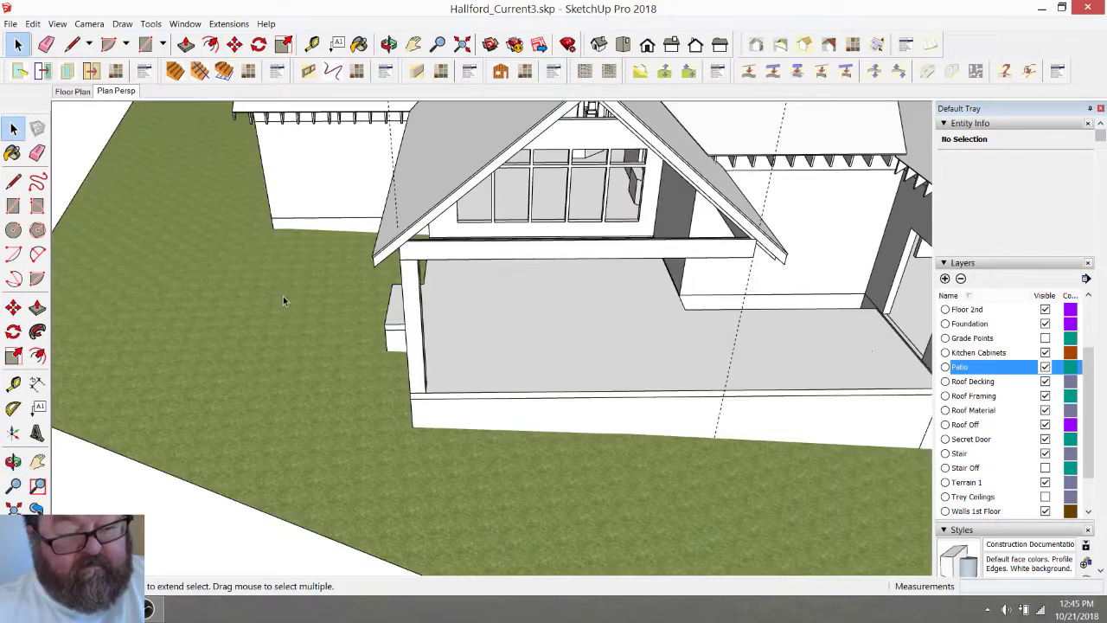
# Delete the guide line beside the corner column and copy the column component to the roof beam's opposite end
pyautogui.click(395, 197)
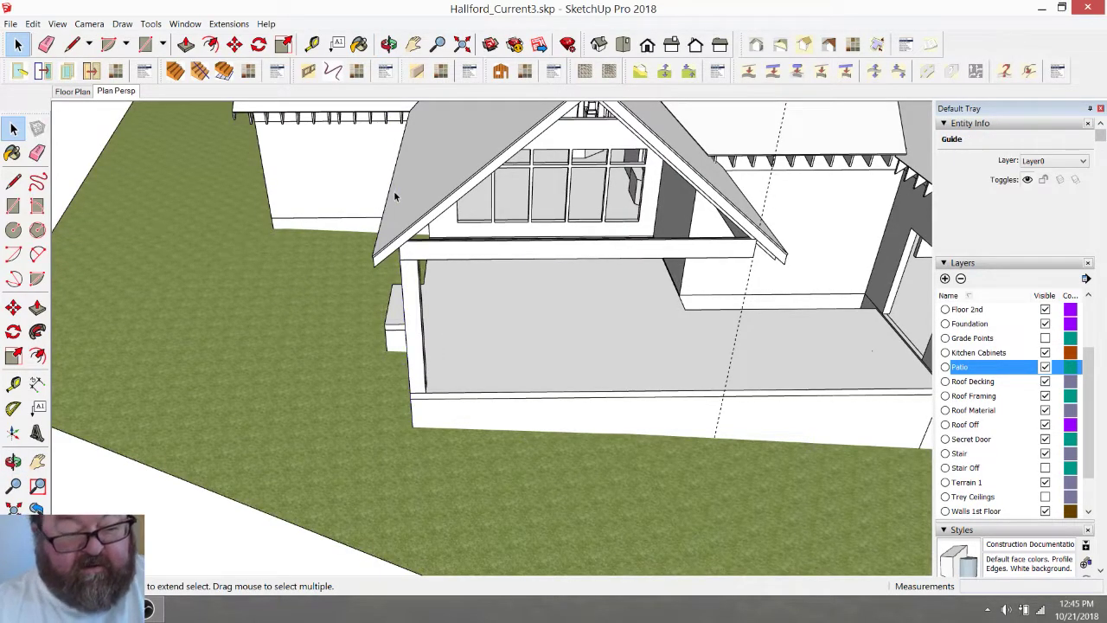
pyautogui.click(406, 288)
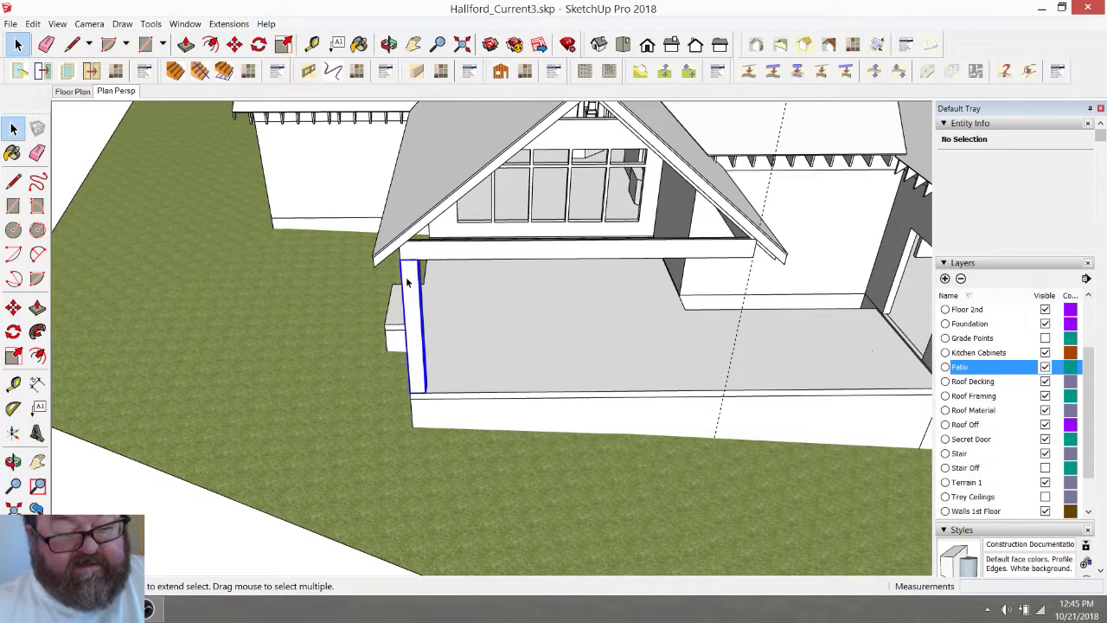
pyautogui.click(234, 44)
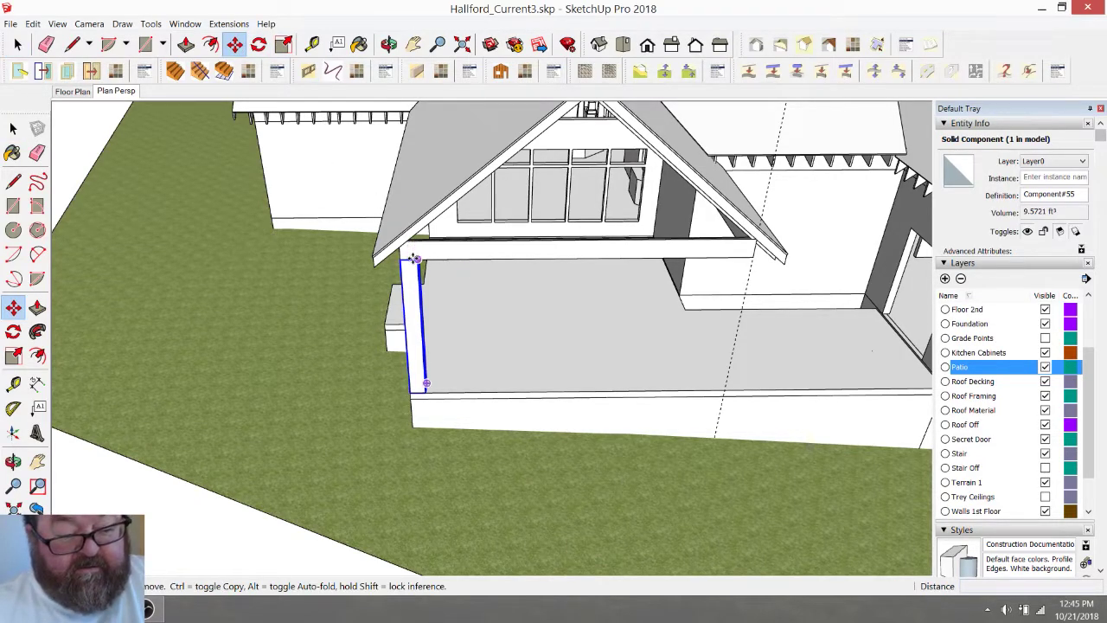
pyautogui.click(416, 259)
pyautogui.press('ctrl')
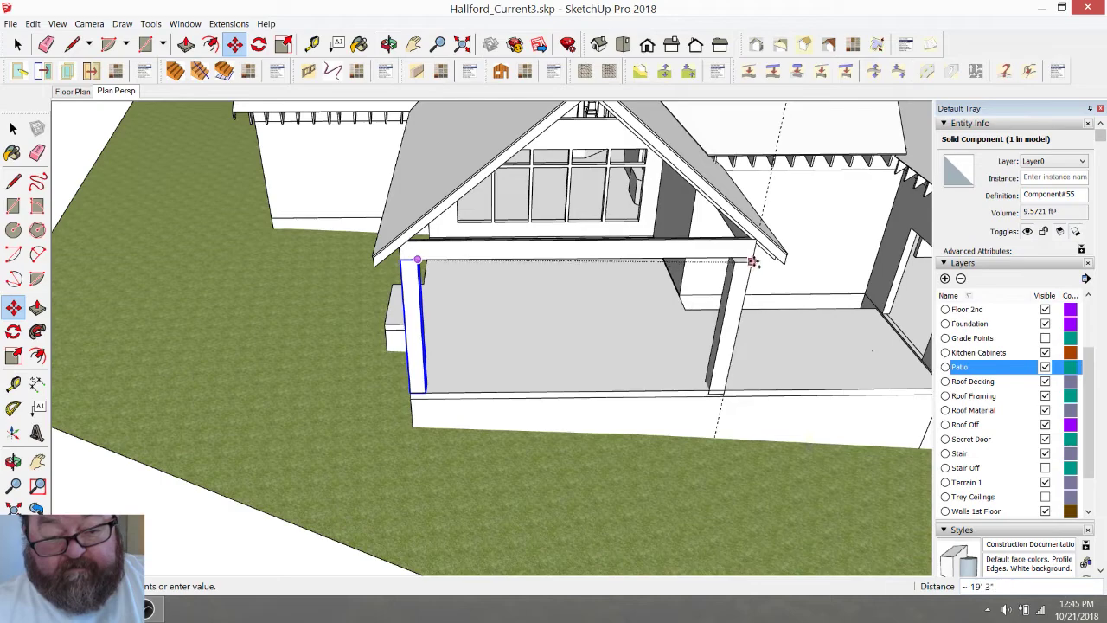
pyautogui.click(753, 259)
# Erase the remaining guide line running past the second patio column
pyautogui.click(388, 44)
pyautogui.moveTo(445, 208)
pyautogui.mouseDown()
pyautogui.moveTo(458, 226)
pyautogui.moveTo(413, 212)
pyautogui.mouseUp()
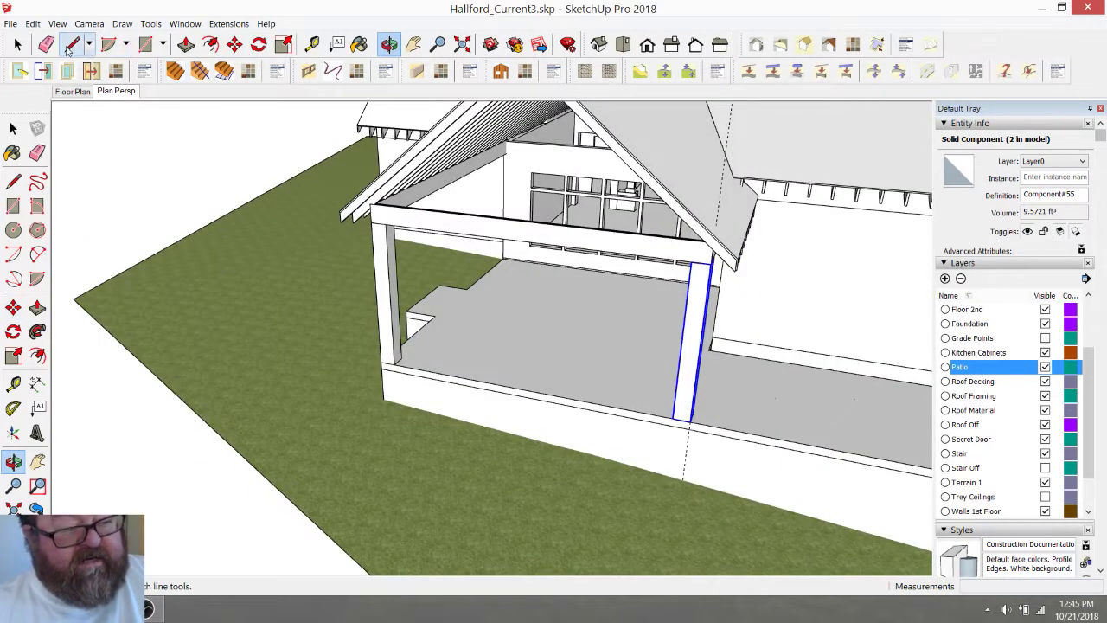
pyautogui.click(45, 44)
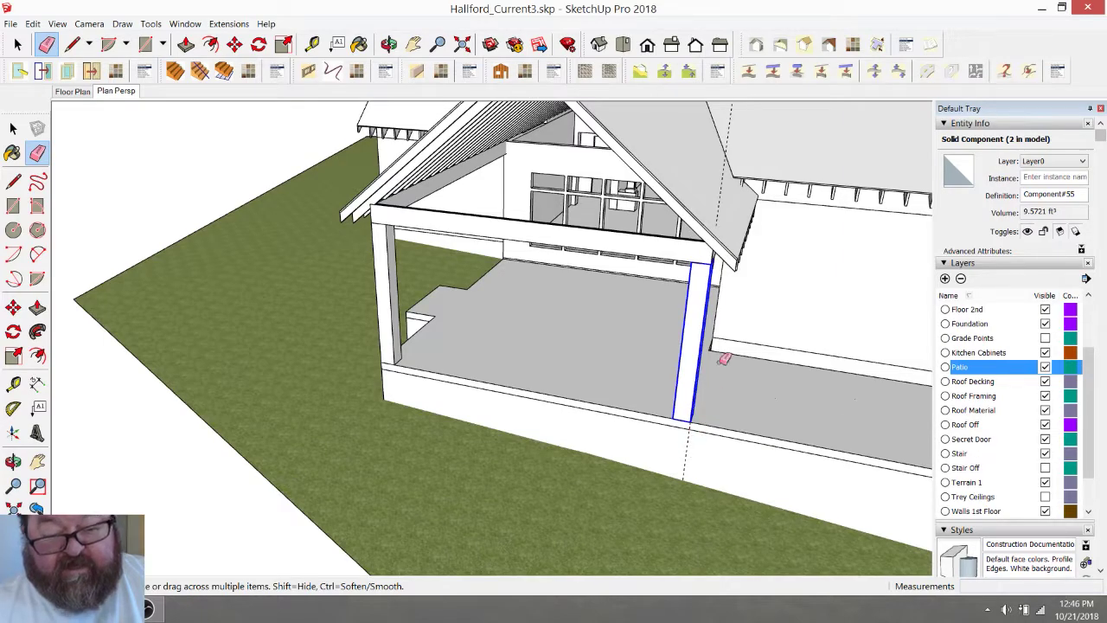
pyautogui.scroll(-5, 714, 385)
pyautogui.press('Escape')
pyautogui.scroll(6, 622, 316)
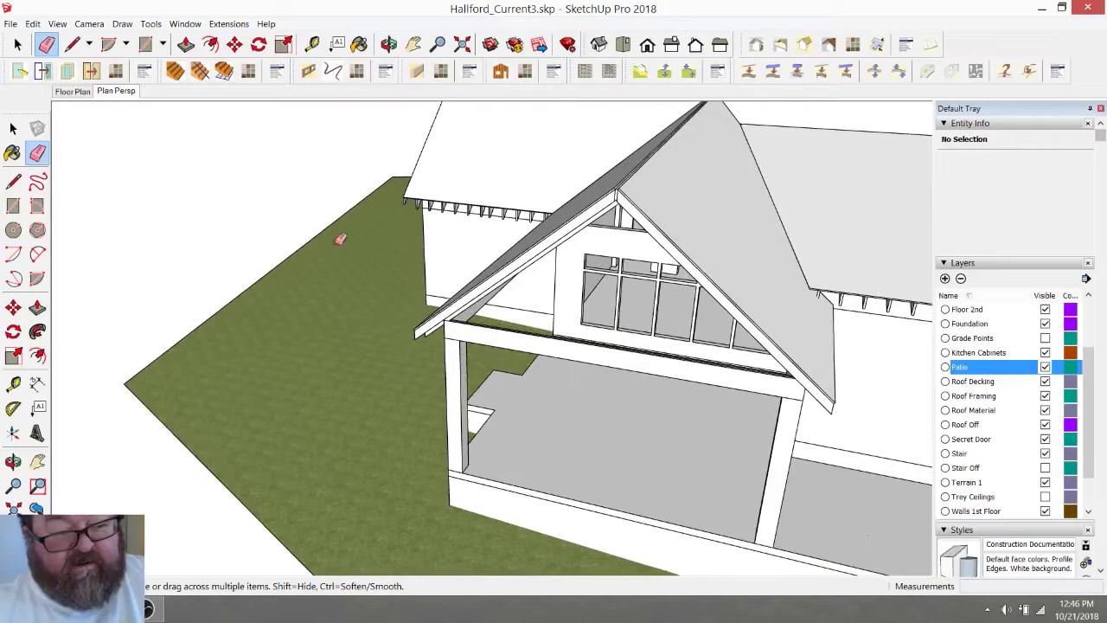
# Examine the patio columns, roof beam and slab corner from several angles, near and far
pyautogui.click(388, 44)
pyautogui.moveTo(358, 234)
pyautogui.mouseDown()
pyautogui.moveTo(548, 346)
pyautogui.moveTo(599, 340)
pyautogui.mouseUp()
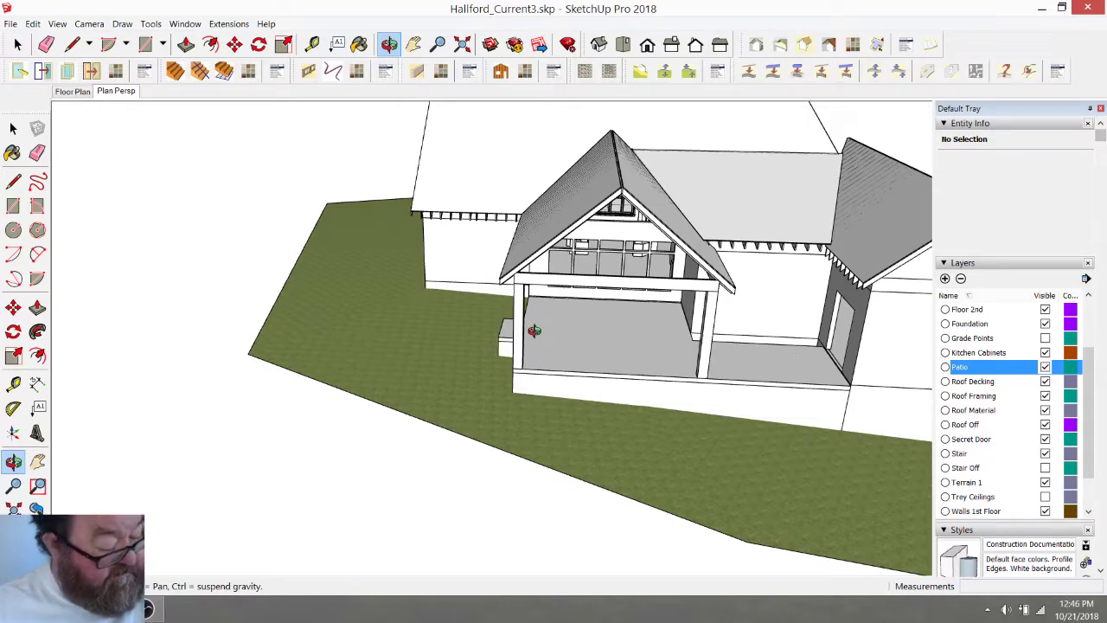
pyautogui.moveTo(577, 351); pyautogui.dragTo(484, 317)
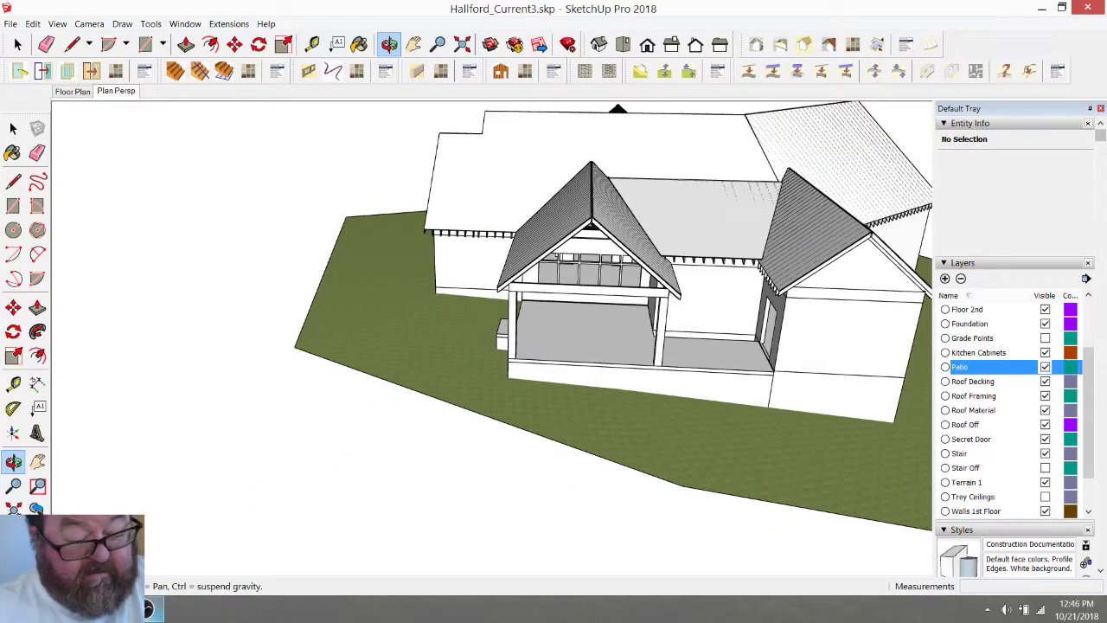
pyautogui.click(149, 608)
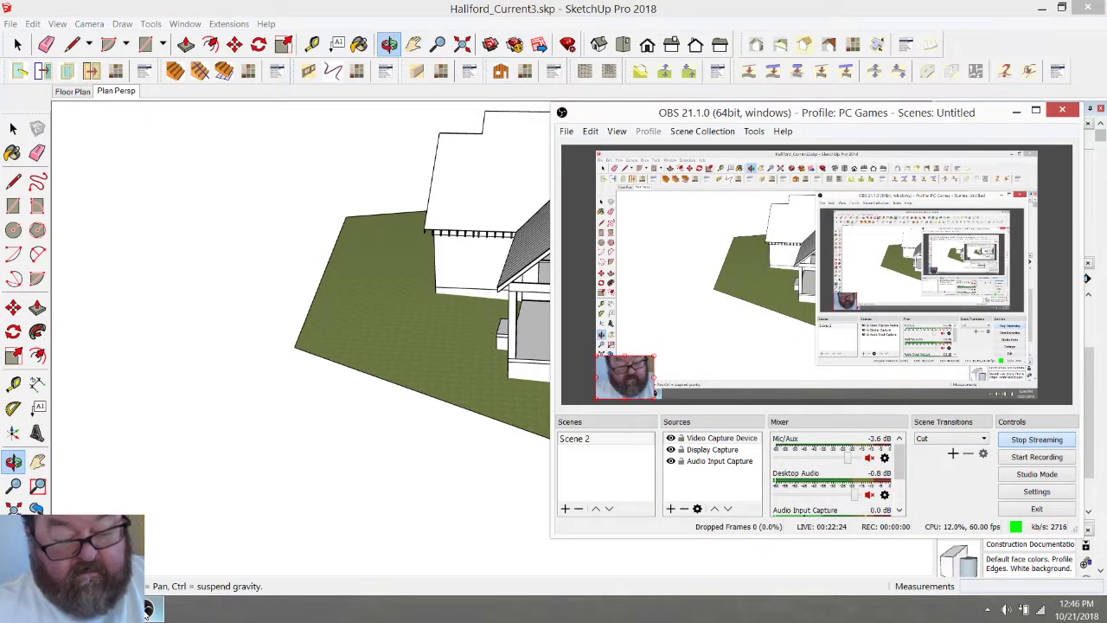
pyautogui.click(193, 537)
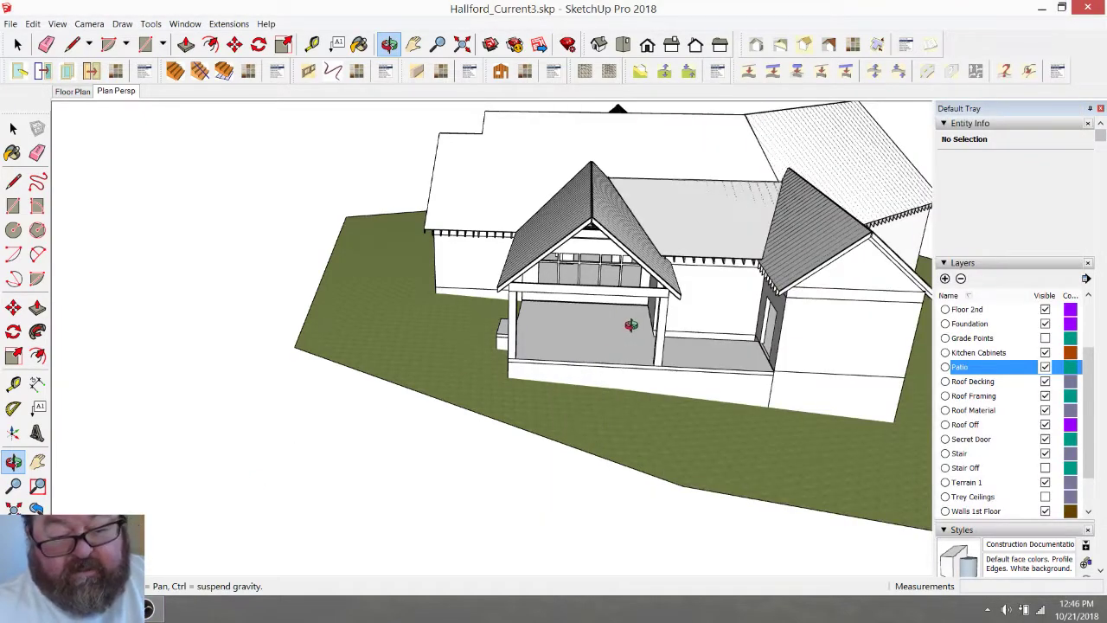
pyautogui.scroll(3, 679, 327)
pyautogui.moveTo(684, 326); pyautogui.dragTo(425, 410)
pyautogui.moveTo(517, 425); pyautogui.dragTo(416, 380)
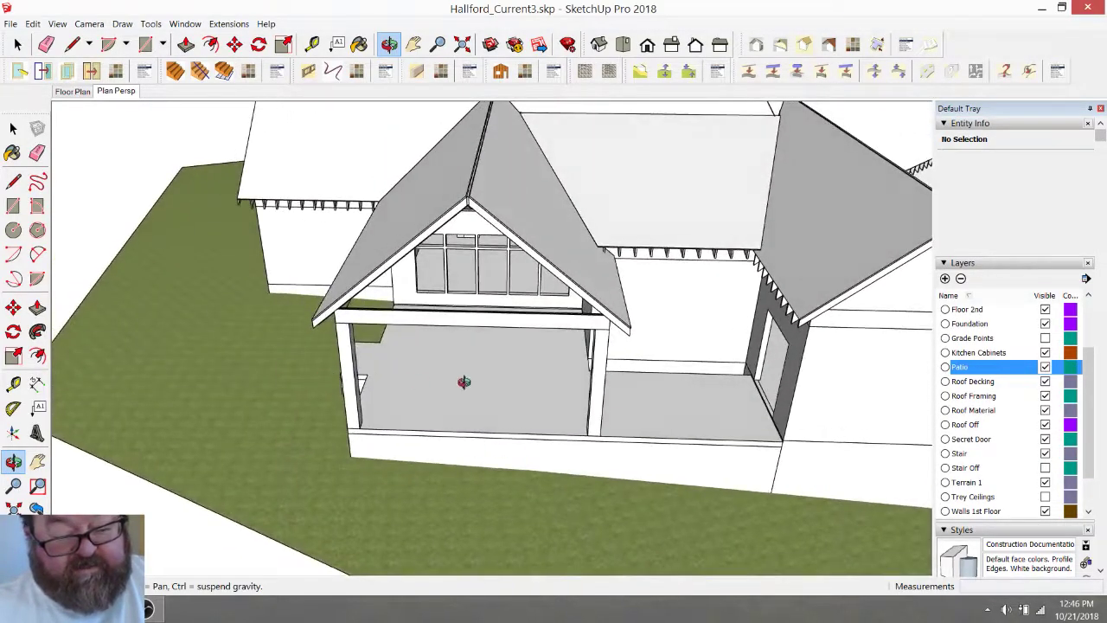
pyautogui.scroll(6, 448, 438)
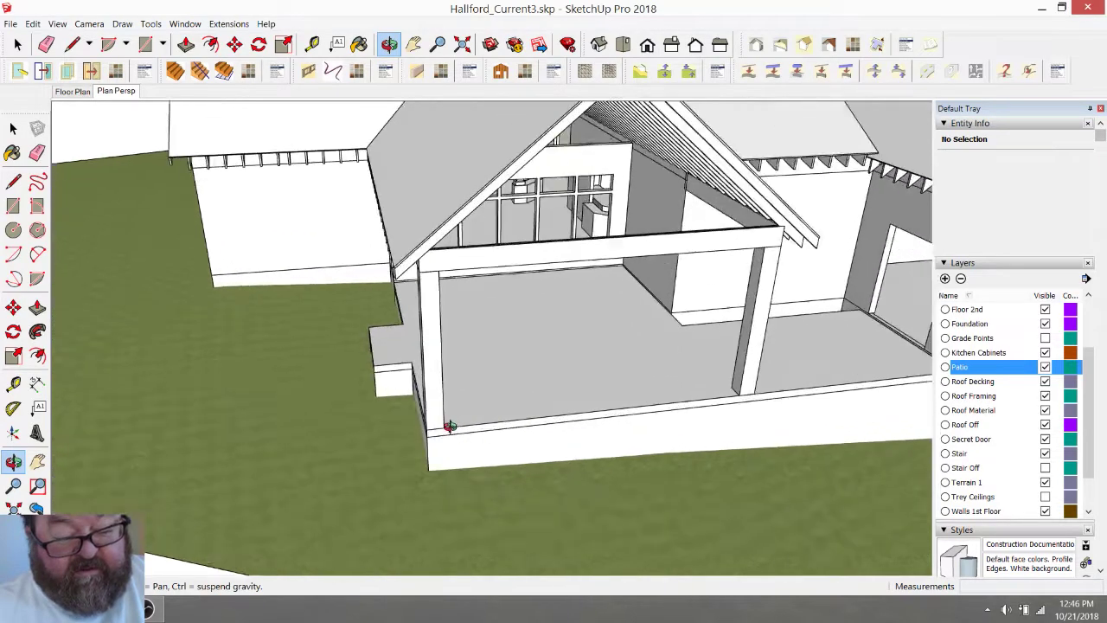
pyautogui.moveTo(450, 438); pyautogui.dragTo(520, 439)
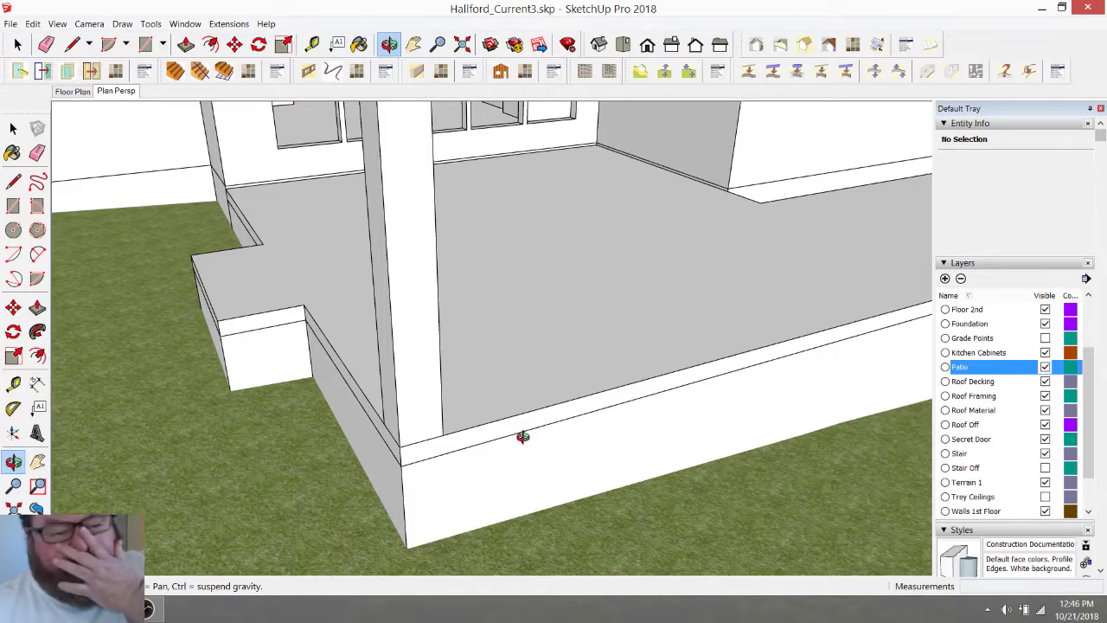
pyautogui.moveTo(509, 442)
pyautogui.mouseDown()
pyautogui.moveTo(475, 492)
pyautogui.moveTo(496, 499)
pyautogui.moveTo(495, 458)
pyautogui.mouseUp()
pyautogui.scroll(-2, 497, 499)
pyautogui.scroll(-1, 443, 433)
# Open the corner column component and push its top face down about 6' to leave a short pier
pyautogui.click(10, 43)
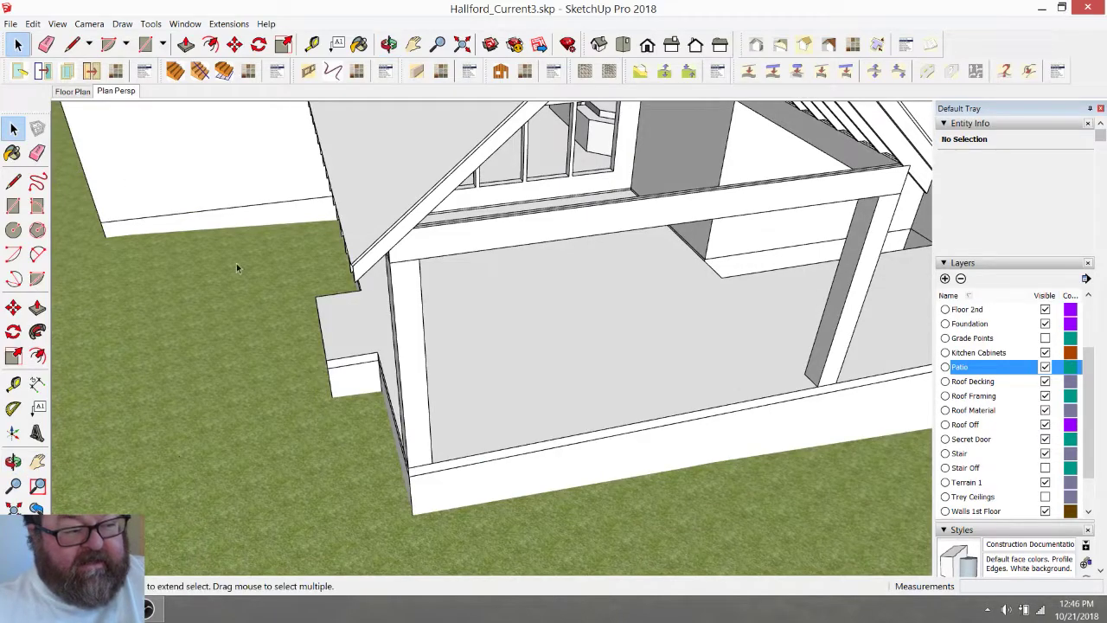
pyautogui.doubleClick(400, 347)
pyautogui.press('p')
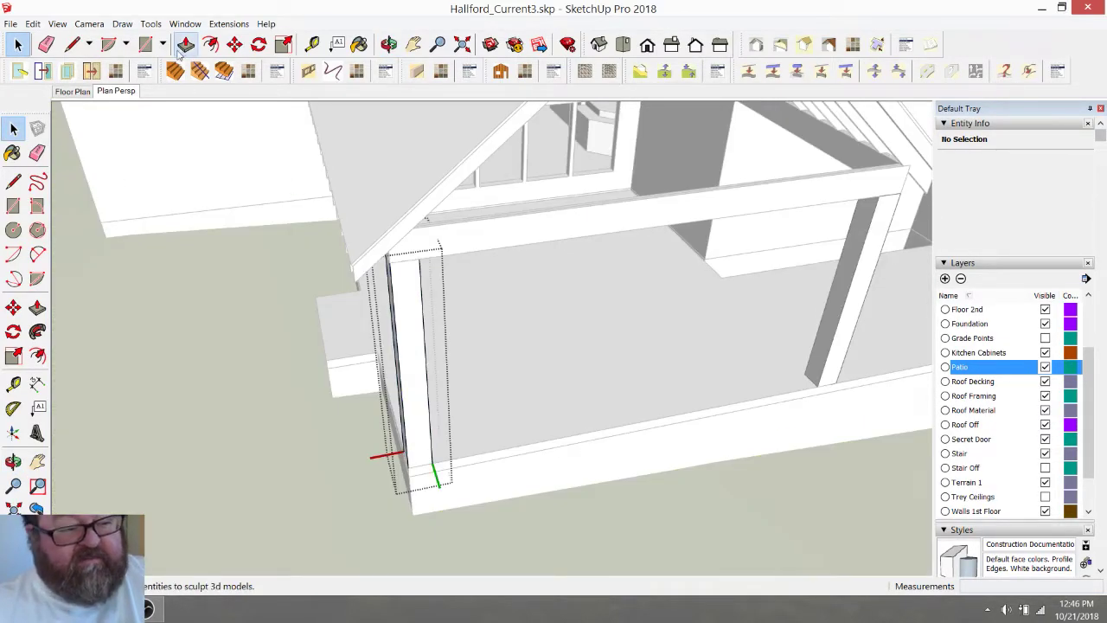
pyautogui.click(398, 264)
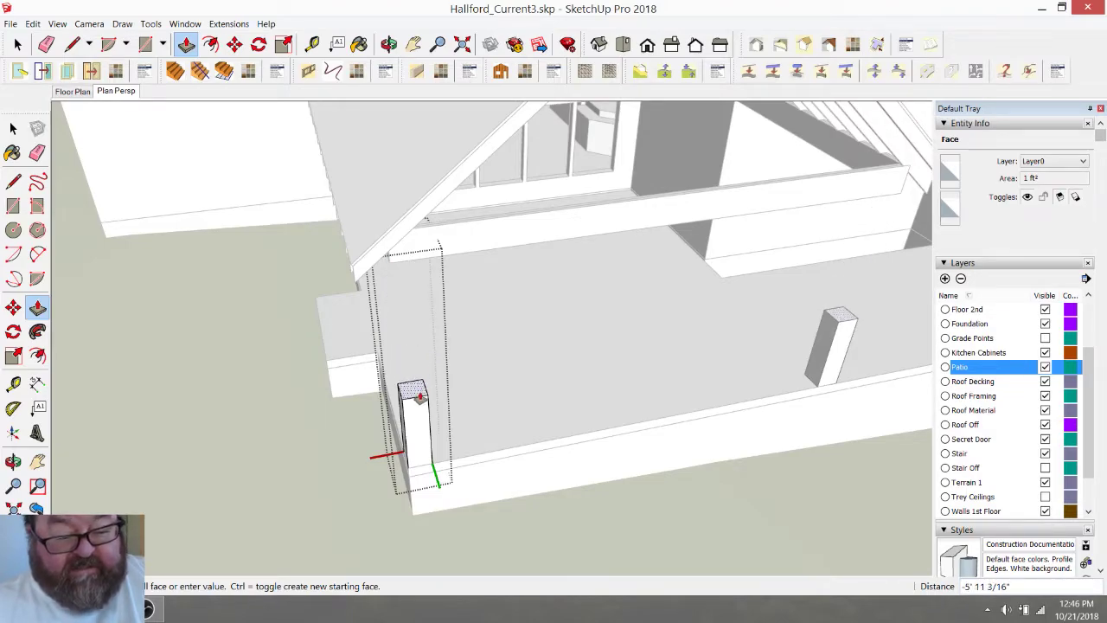
pyautogui.click(420, 403)
pyautogui.scroll(3, 421, 460)
pyautogui.scroll(2, 450, 467)
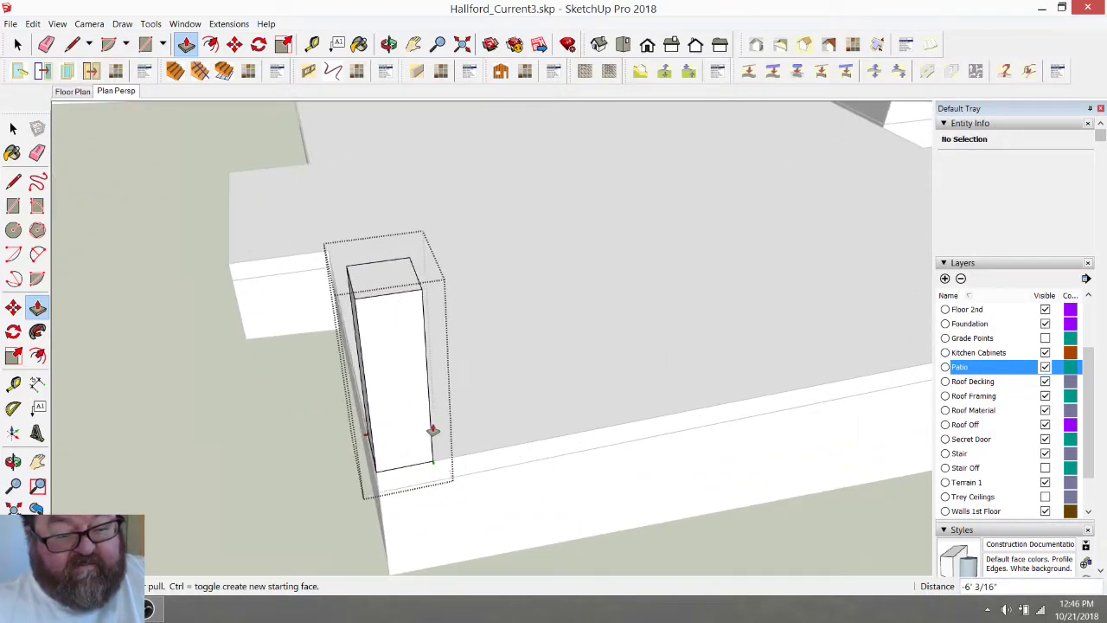
# Copy the whole short pier inside the component about 3' 8 9/16" along the patio slab's edge
pyautogui.press('space')
pyautogui.moveTo(321, 235); pyautogui.dragTo(489, 509)
pyautogui.click(234, 45)
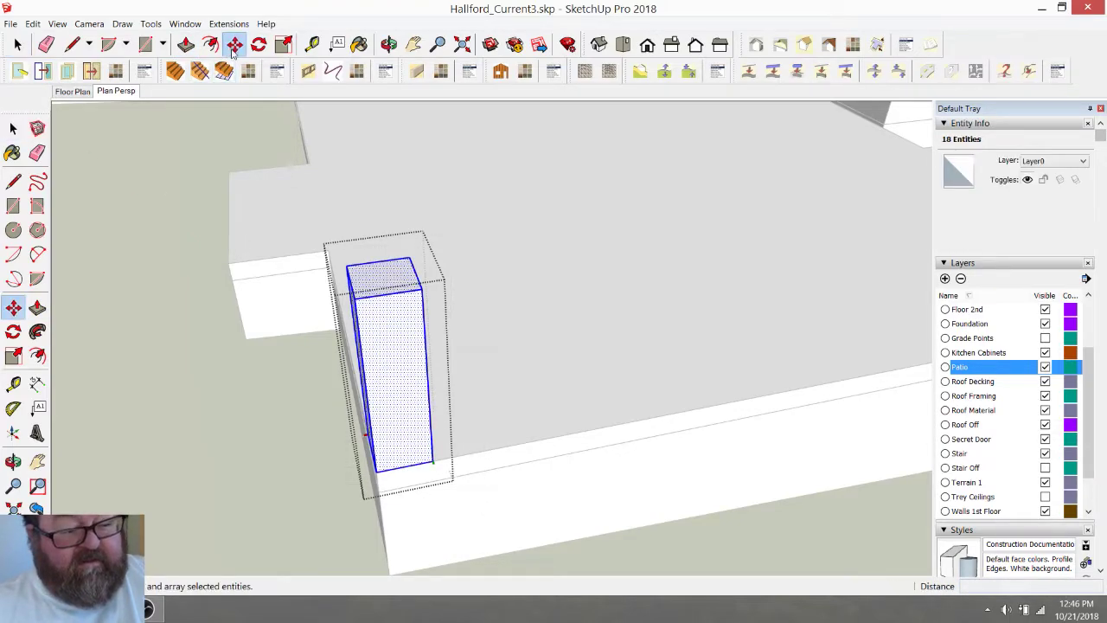
pyautogui.press('ctrl')
pyautogui.click(376, 473)
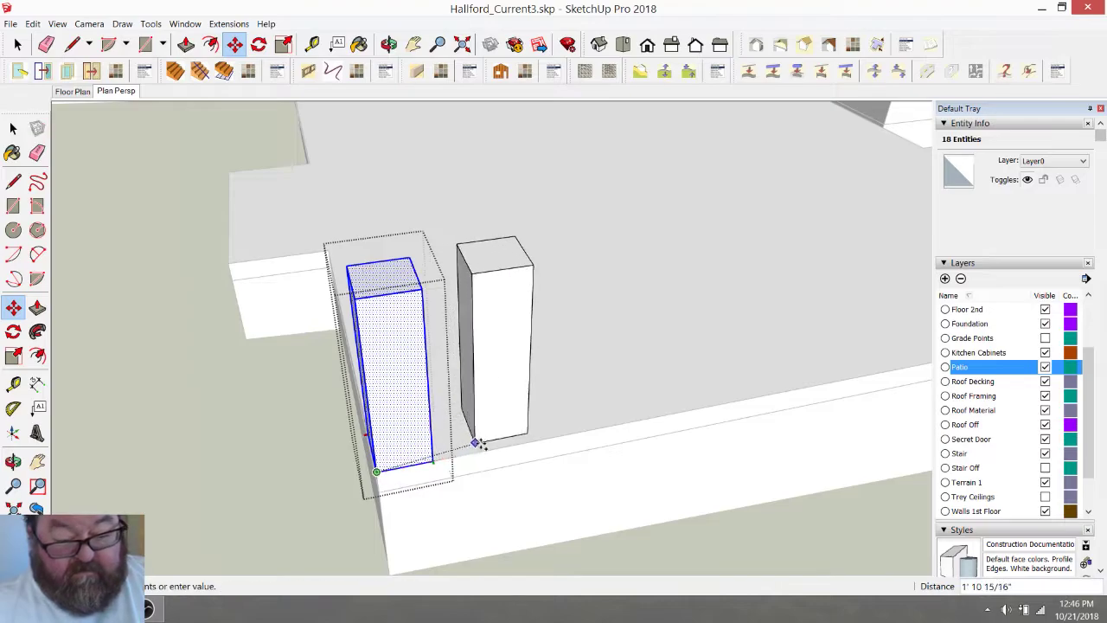
pyautogui.click(578, 435)
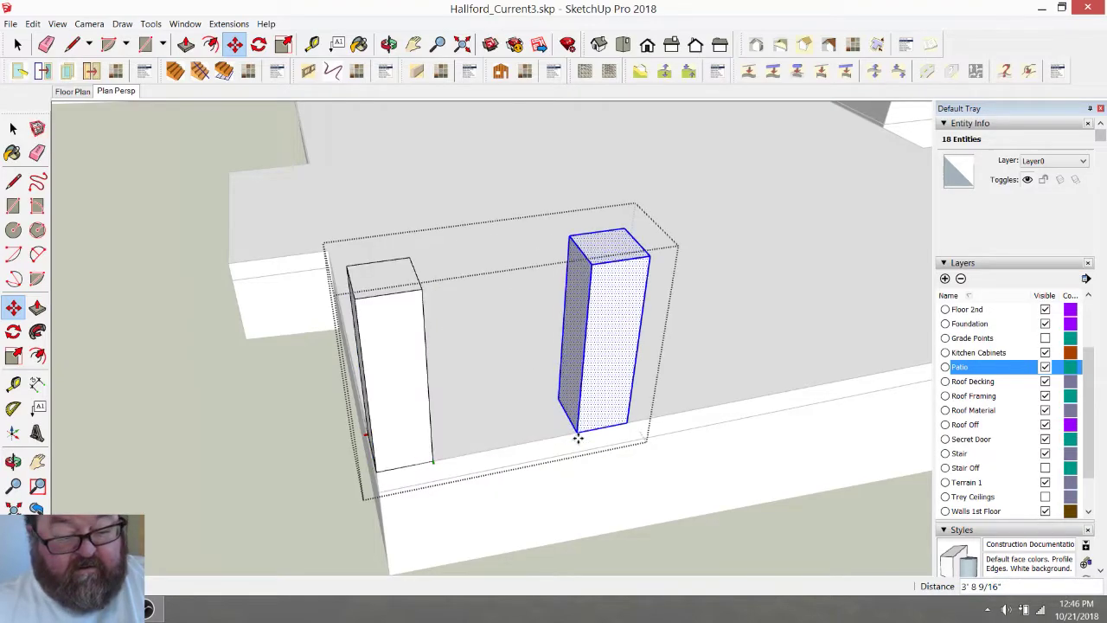
# Pull the outer side face of the original corner pier outward by 6"
pyautogui.click(389, 45)
pyautogui.moveTo(376, 327); pyautogui.dragTo(458, 317)
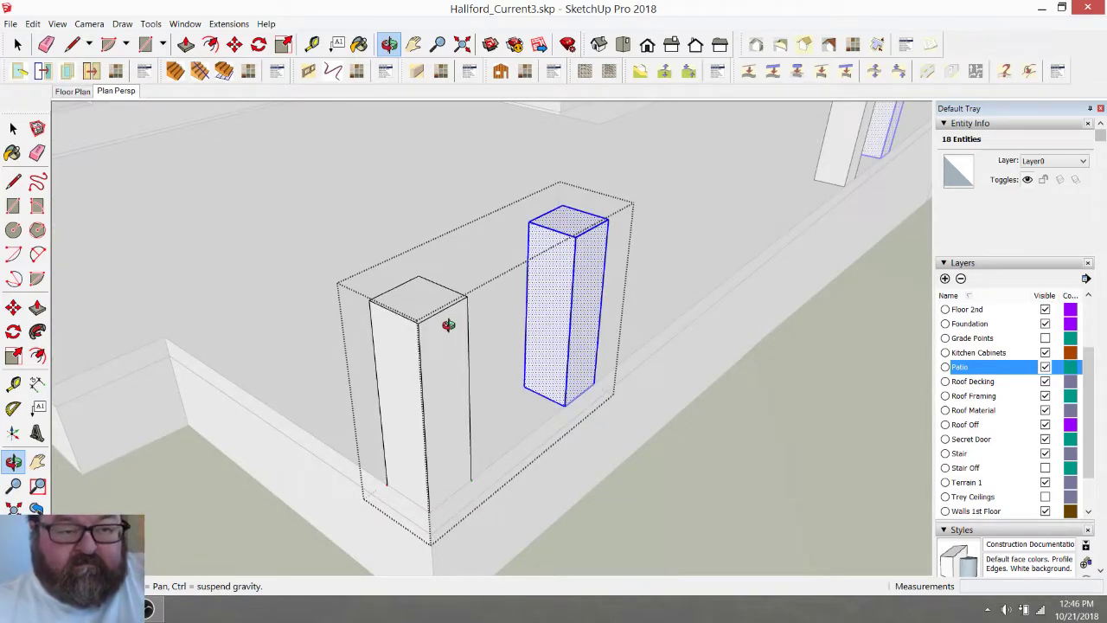
pyautogui.click(186, 44)
pyautogui.click(411, 380)
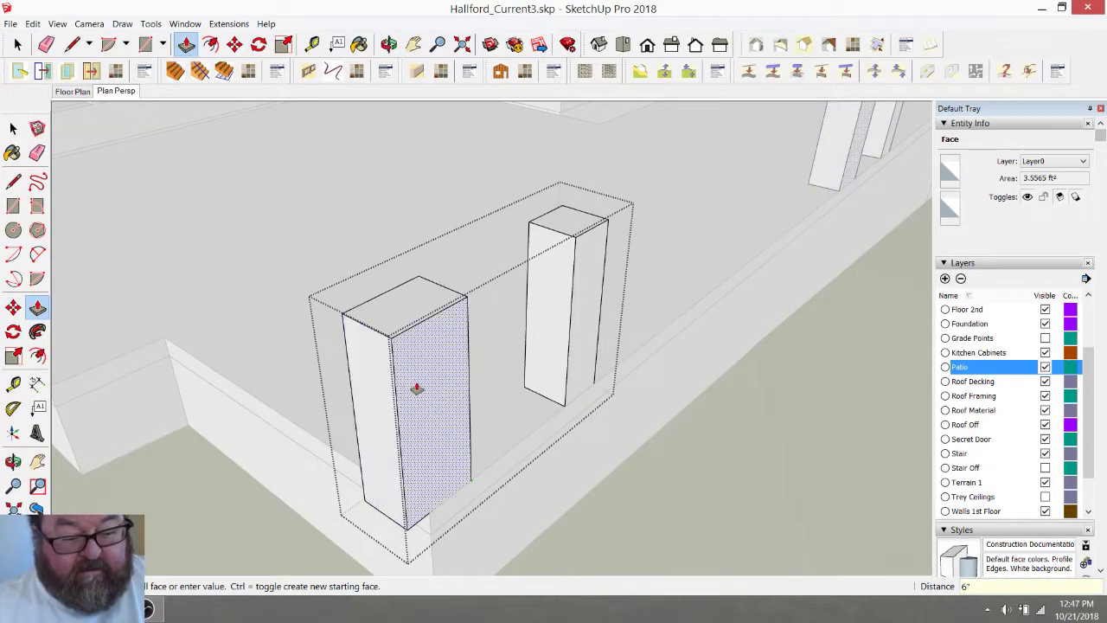
# Push/Pull two side faces of the larger column outward by 6" each to widen it
pyautogui.click(422, 396)
pyautogui.write('6')
pyautogui.press('Return')
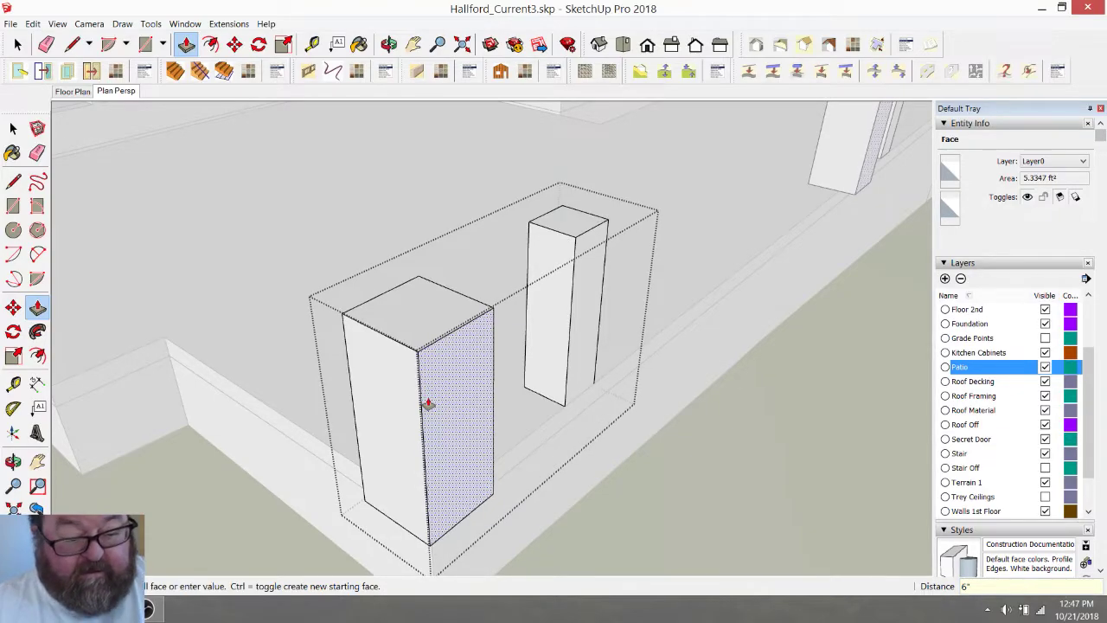
pyautogui.click(388, 44)
pyautogui.moveTo(383, 389); pyautogui.dragTo(334, 377)
pyautogui.click(186, 44)
pyautogui.click(422, 327)
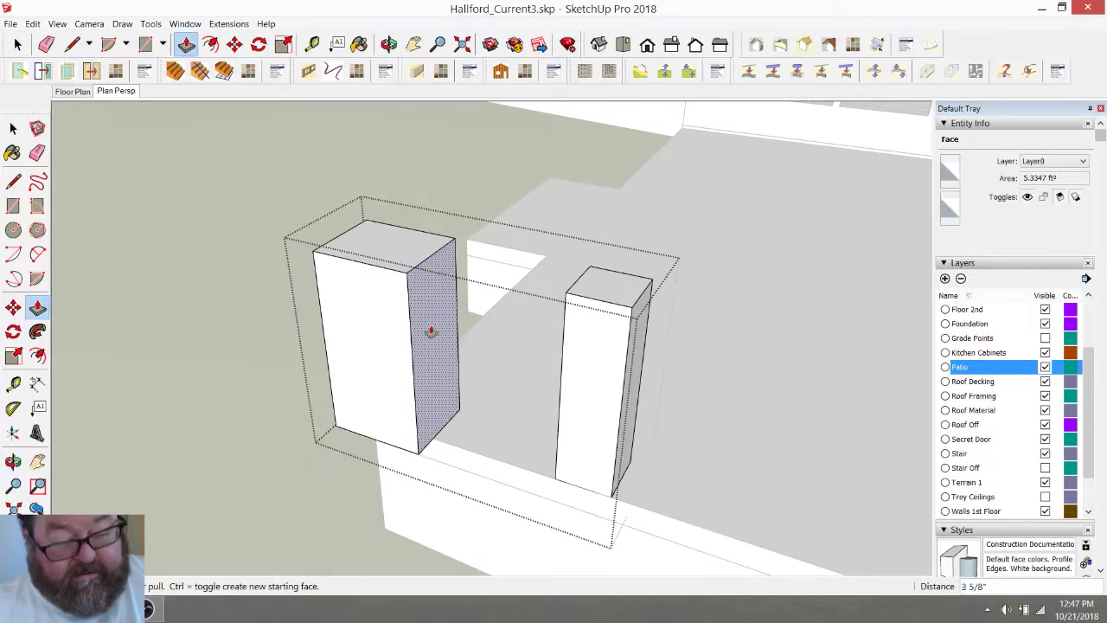
pyautogui.write('6')
pyautogui.press('Return')
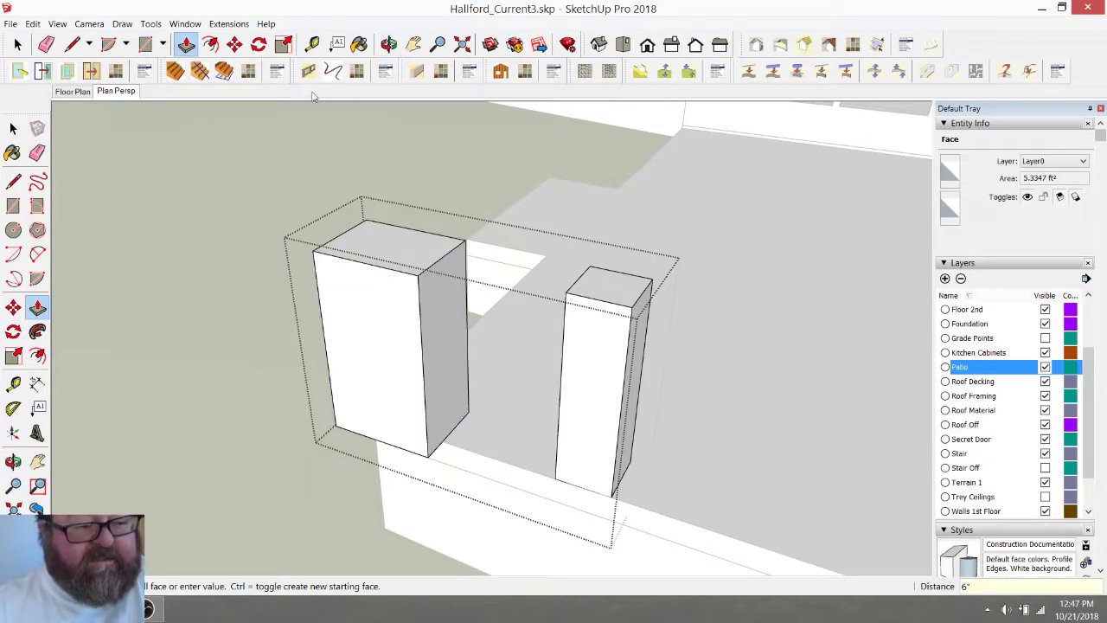
# Measure the widened column's width across its white side face
pyautogui.click(312, 44)
pyautogui.click(318, 283)
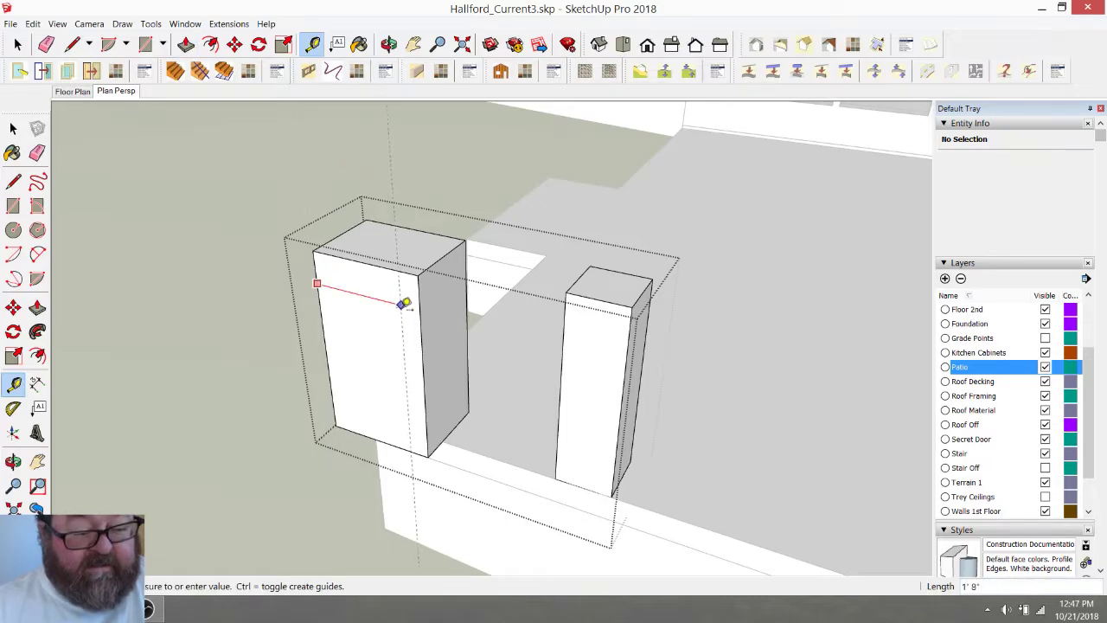
pyautogui.click(421, 307)
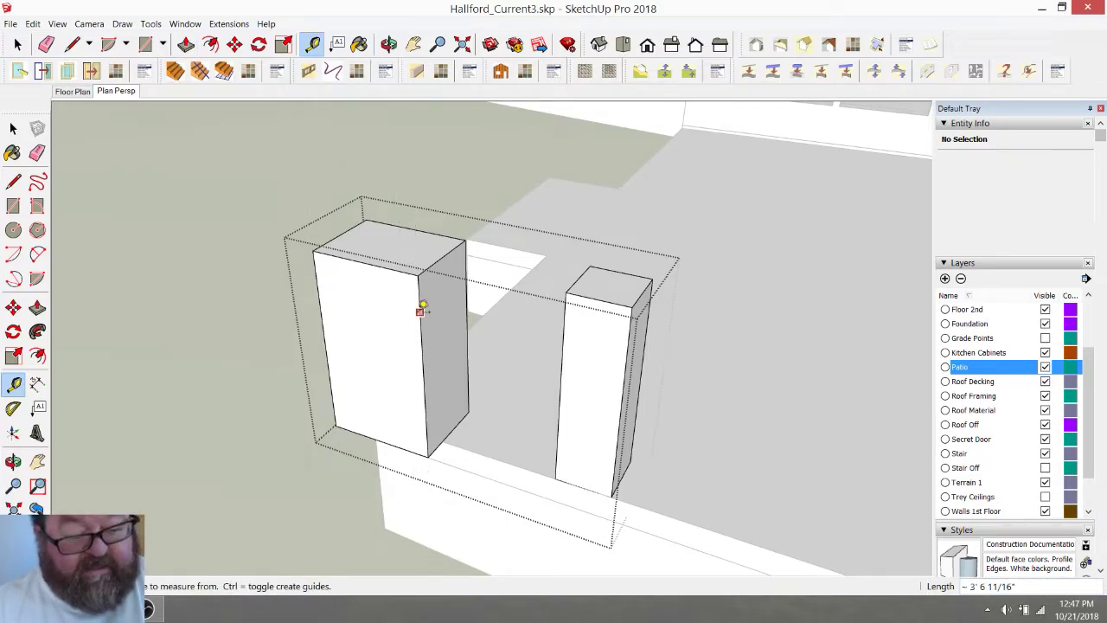
# Push/Pull the opposite side face of the larger column outward by 6" to square it up
pyautogui.click(389, 44)
pyautogui.moveTo(484, 259); pyautogui.dragTo(666, 392)
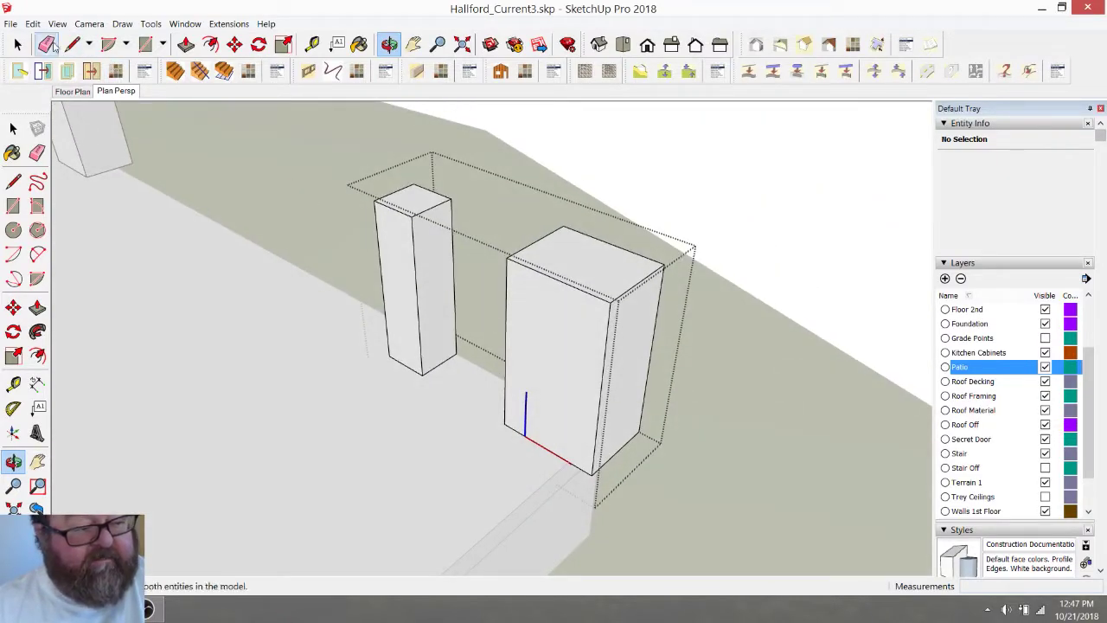
pyautogui.click(186, 44)
pyautogui.click(546, 338)
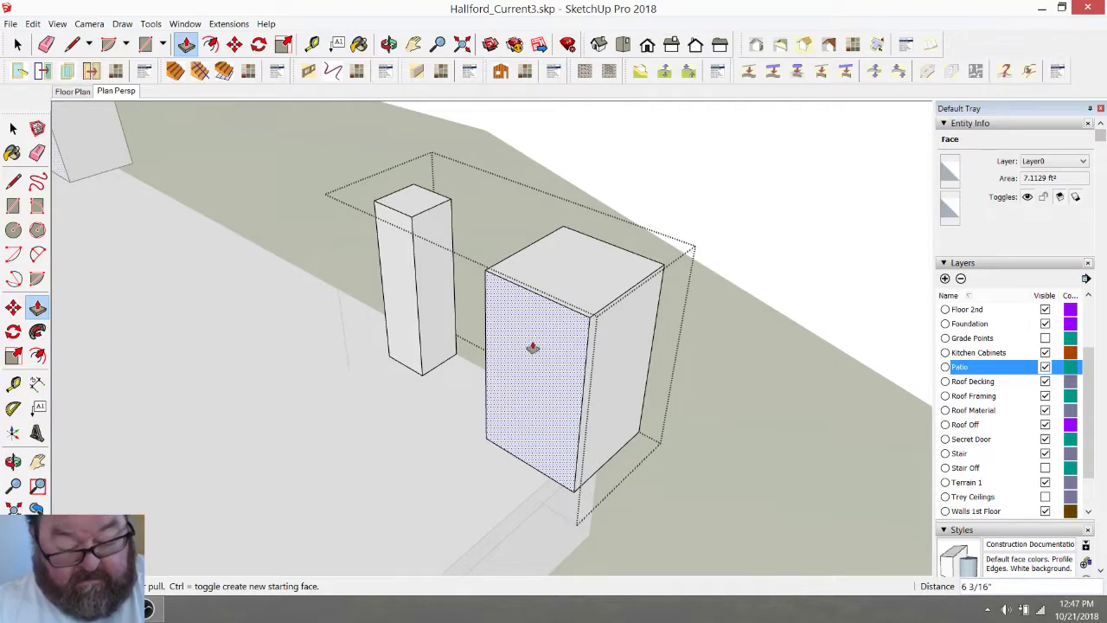
pyautogui.write('6')
pyautogui.press('Return')
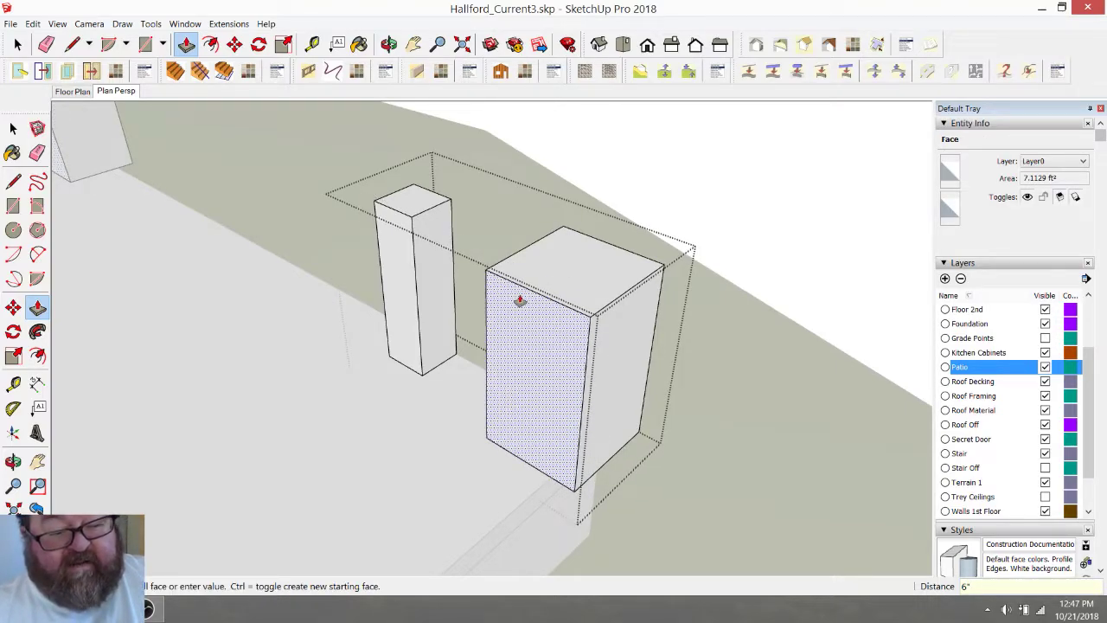
# Place a guide 3" below the larger column's top edge and draw band lines at that height across two adjacent side faces
pyautogui.click(389, 44)
pyautogui.moveTo(557, 275); pyautogui.dragTo(411, 340)
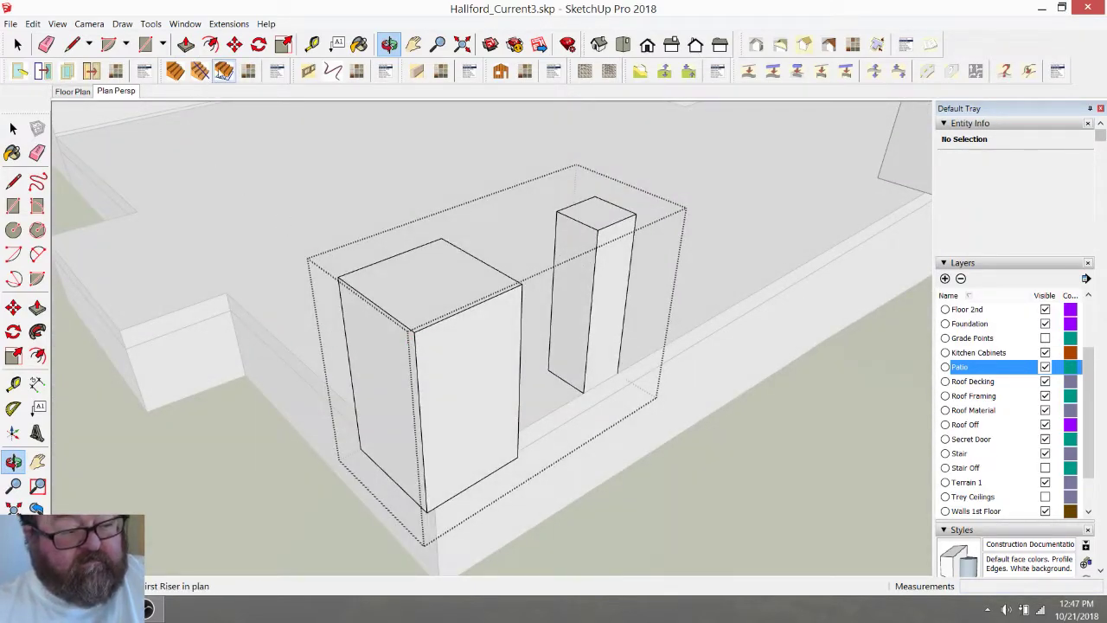
pyautogui.click(313, 44)
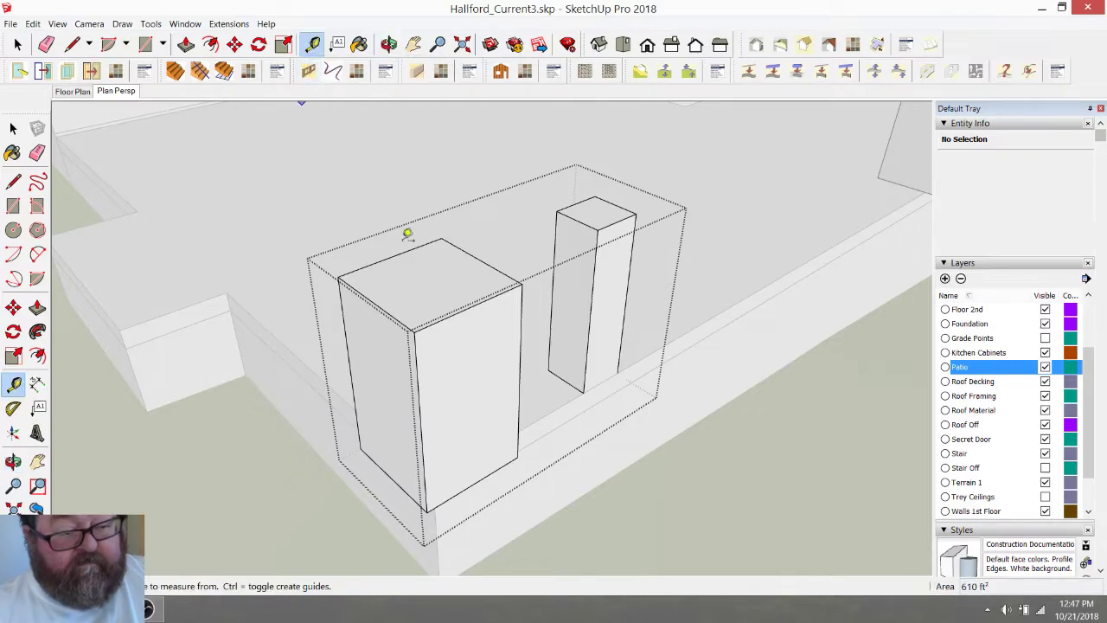
pyautogui.click(431, 325)
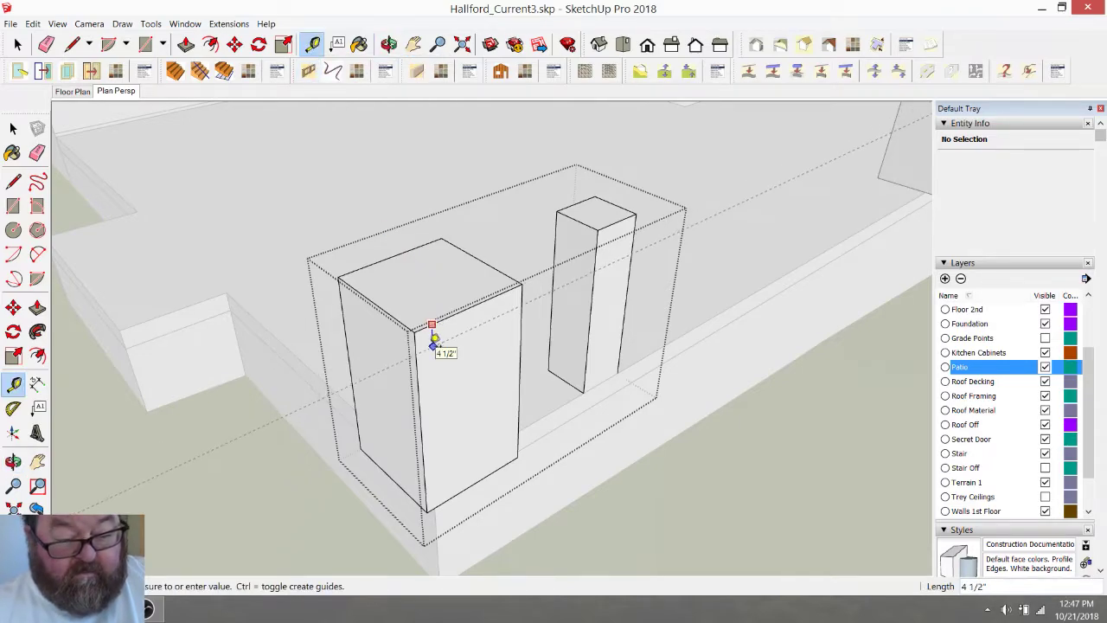
pyautogui.click(434, 339)
pyautogui.write('3')
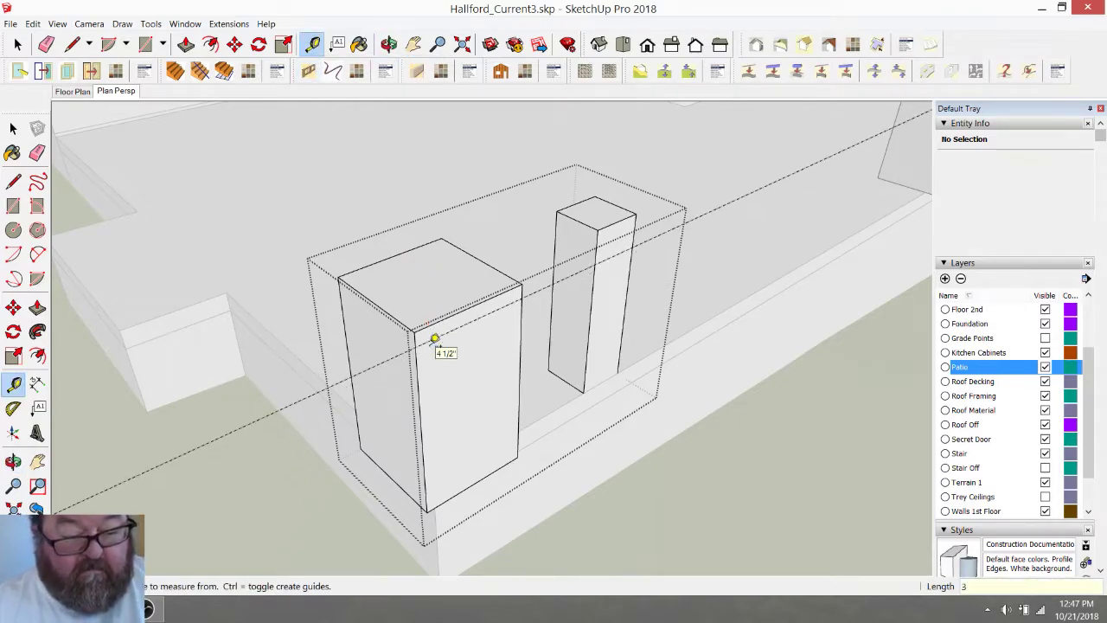
pyautogui.scroll(5, 434, 339)
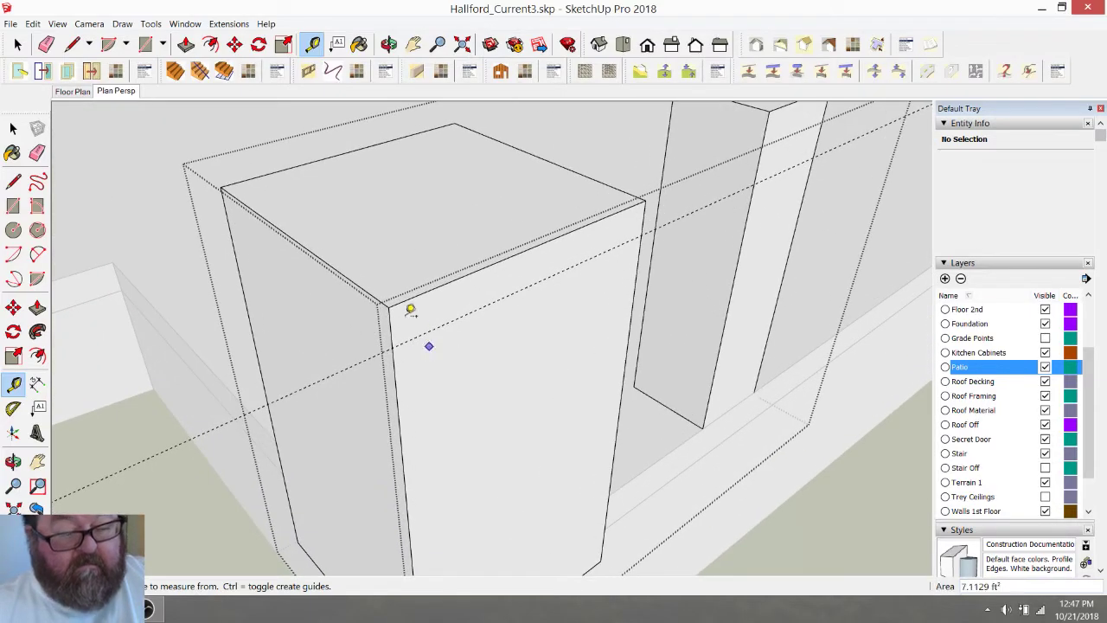
pyautogui.click(72, 44)
pyautogui.click(642, 233)
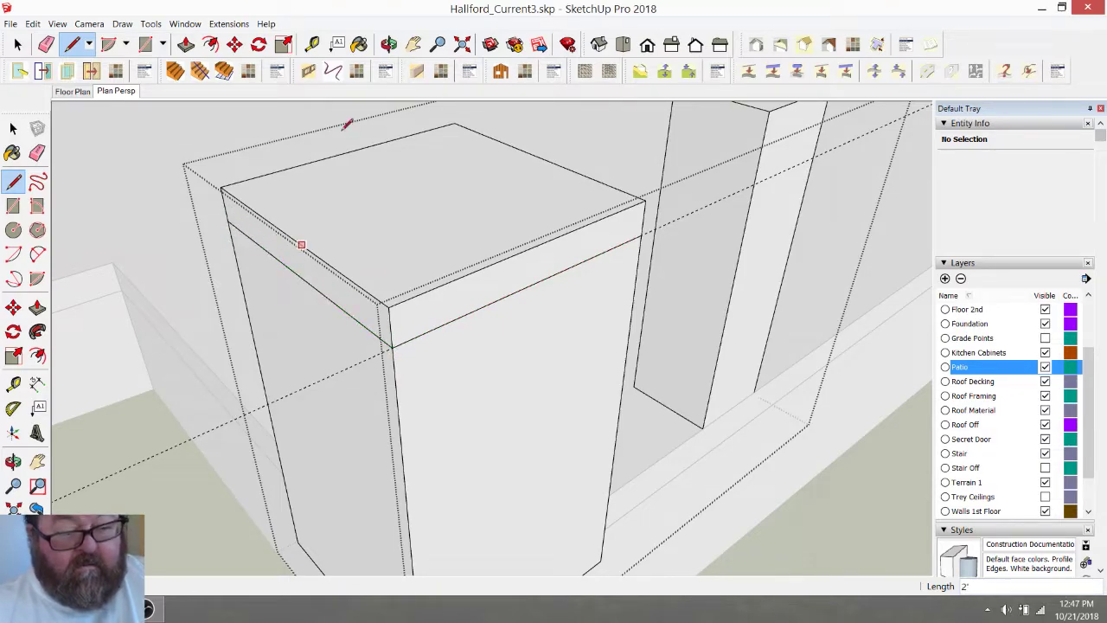
# Push/Pull the two band faces at the top of the larger column outward by 1" each
pyautogui.click(389, 44)
pyautogui.moveTo(494, 326); pyautogui.dragTo(482, 279)
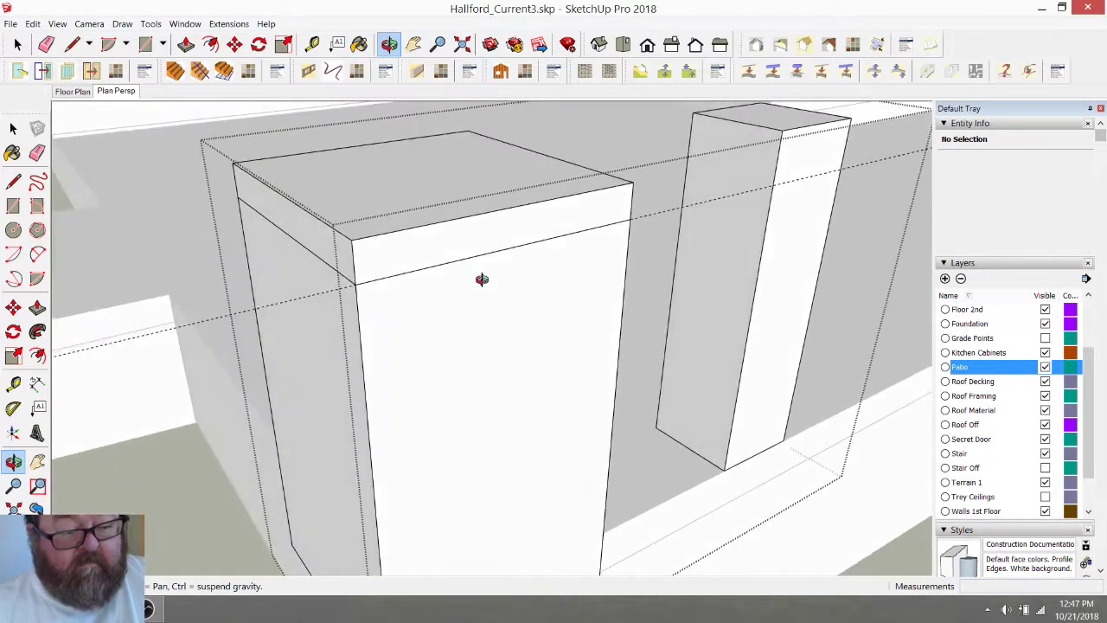
pyautogui.click(186, 45)
pyautogui.moveTo(265, 208); pyautogui.dragTo(244, 213)
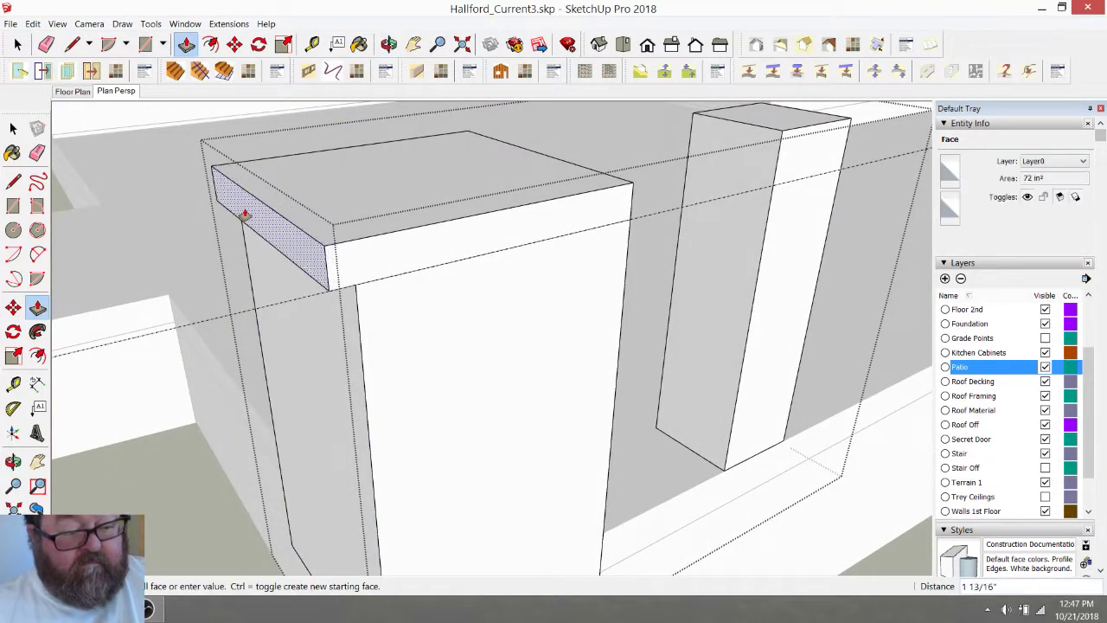
pyautogui.write('1')
pyautogui.press('Return')
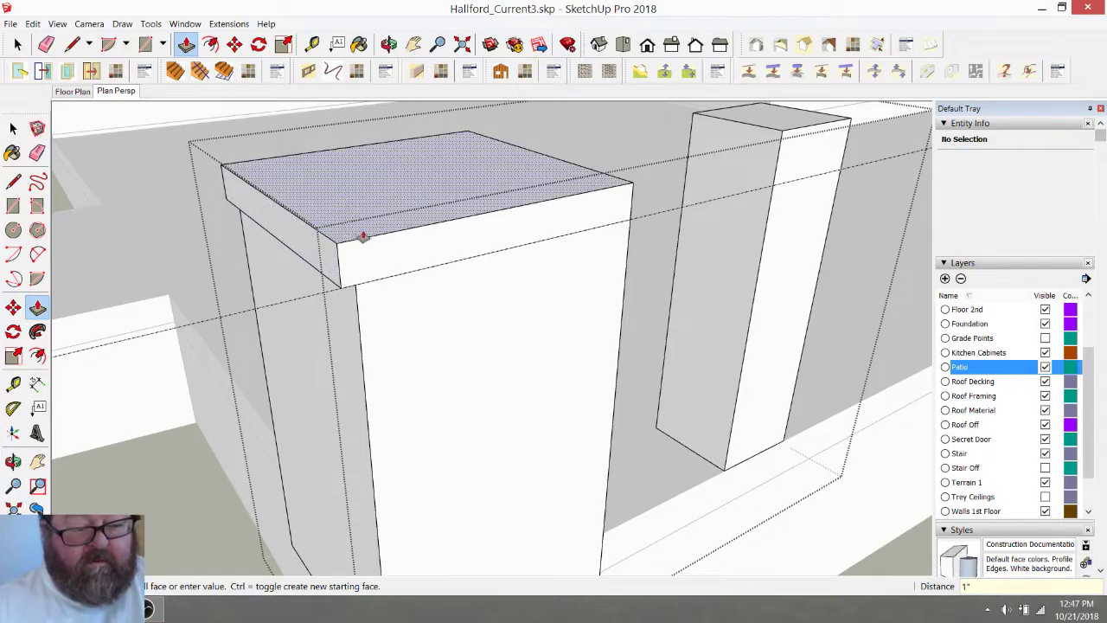
pyautogui.moveTo(375, 252); pyautogui.dragTo(387, 262)
pyautogui.write('1')
pyautogui.press('Return')
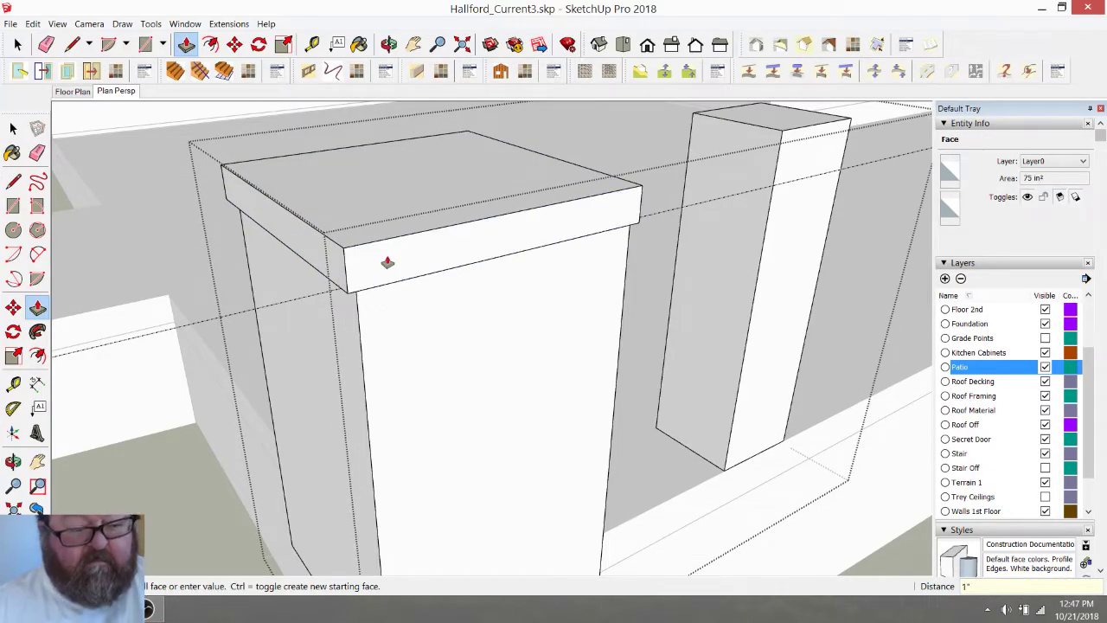
# Continue the band line across the third side of the larger column and pull that band face out 1"
pyautogui.click(389, 44)
pyautogui.moveTo(531, 220); pyautogui.dragTo(444, 254)
pyautogui.click(82, 46)
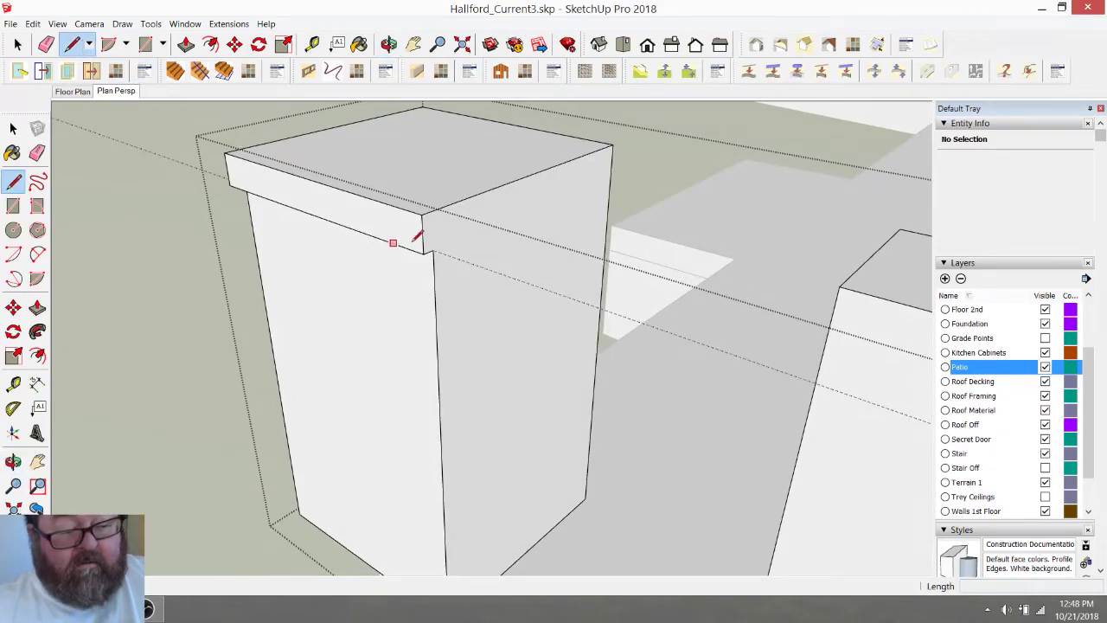
pyautogui.click(433, 250)
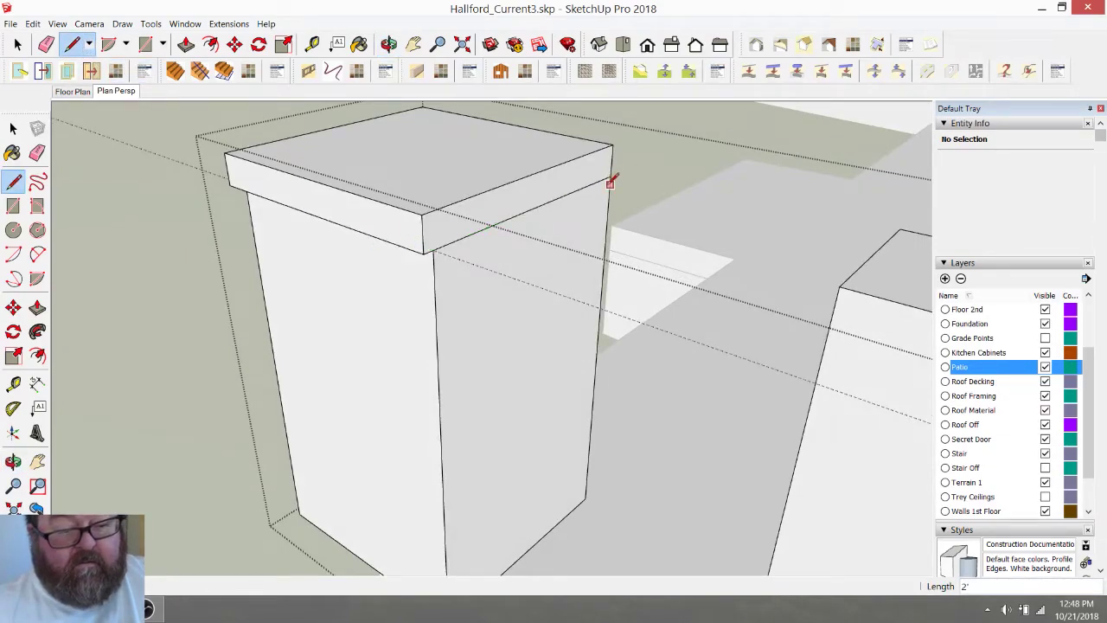
pyautogui.press('p')
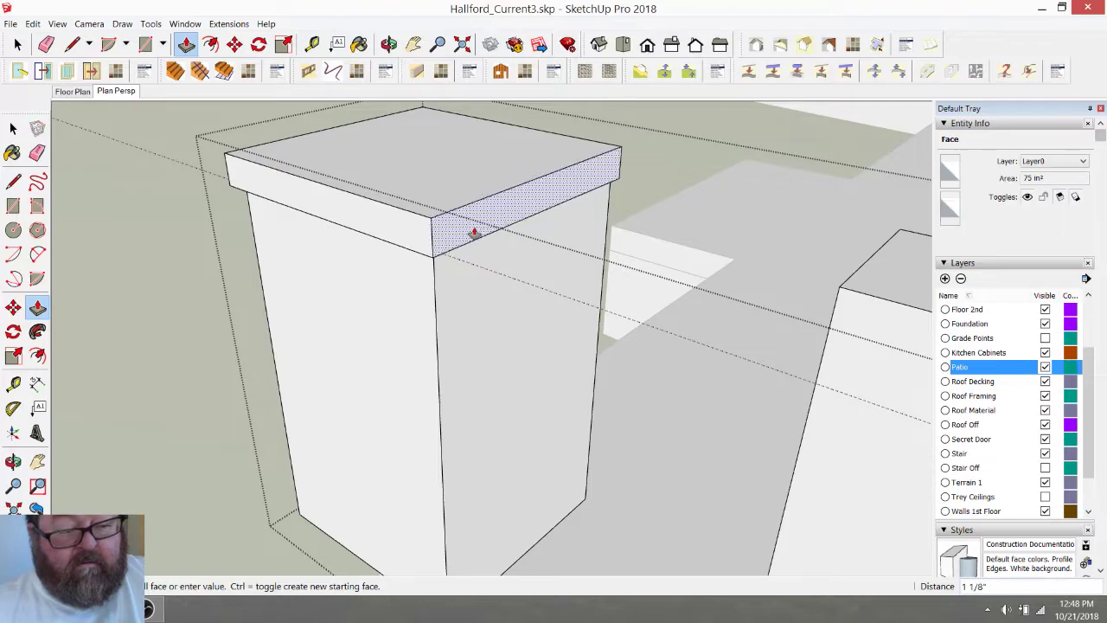
pyautogui.click(475, 234)
pyautogui.hotkey('ctrl', 'z')
# Draw the band line across the larger column's last side and pull that face out 1" to complete the cap
pyautogui.press('o')
pyautogui.moveTo(569, 223); pyautogui.dragTo(237, 256)
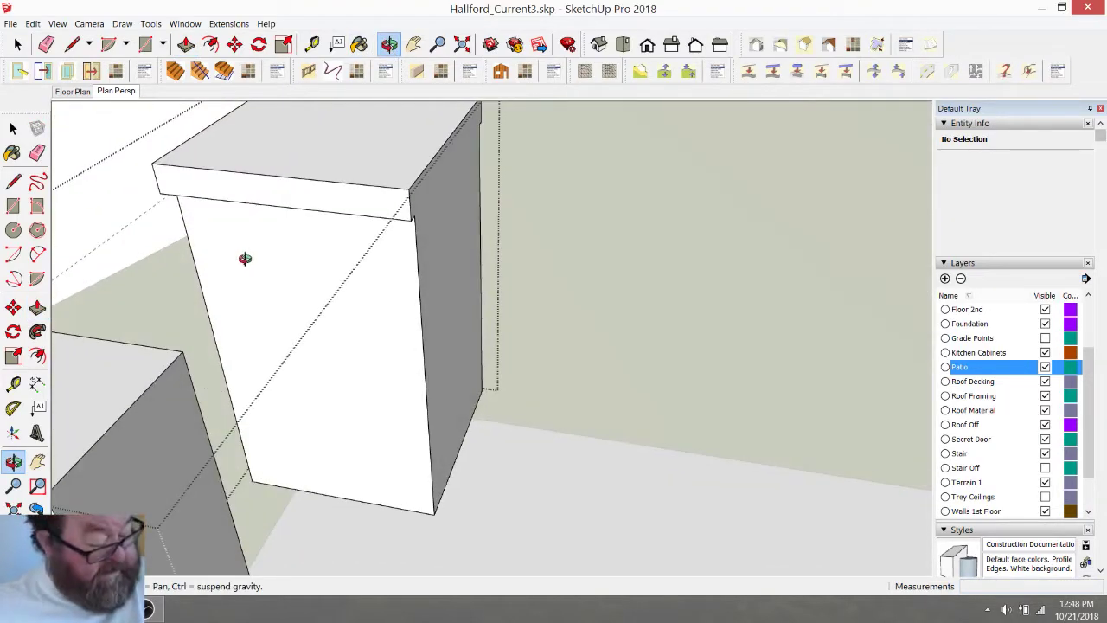
pyautogui.moveTo(450, 322); pyautogui.dragTo(322, 319)
pyautogui.click(72, 44)
pyautogui.click(302, 193)
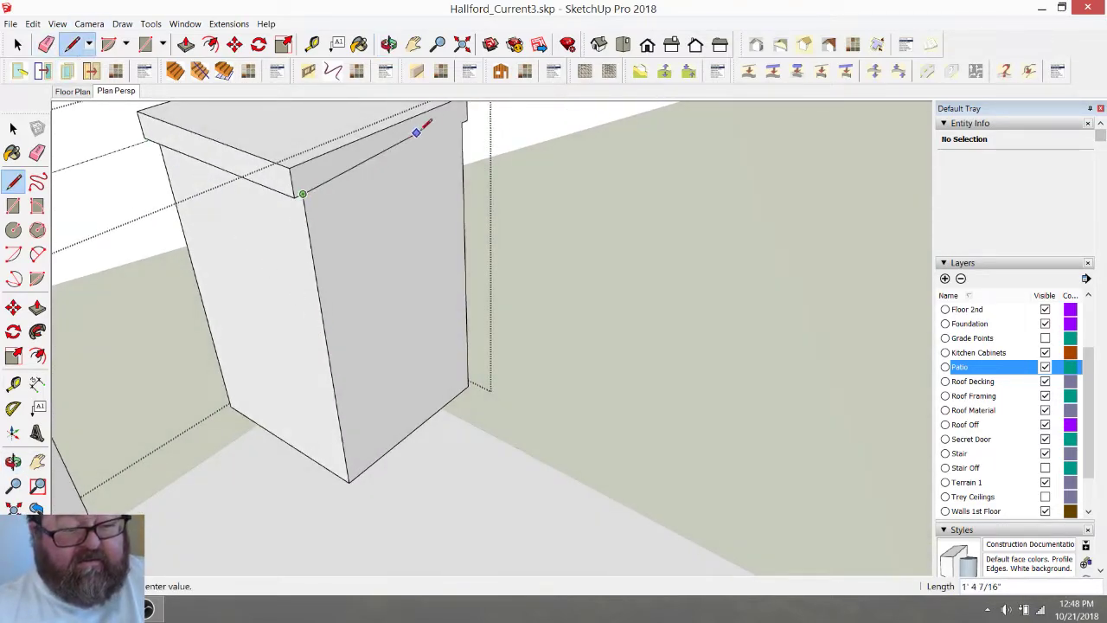
pyautogui.press('p')
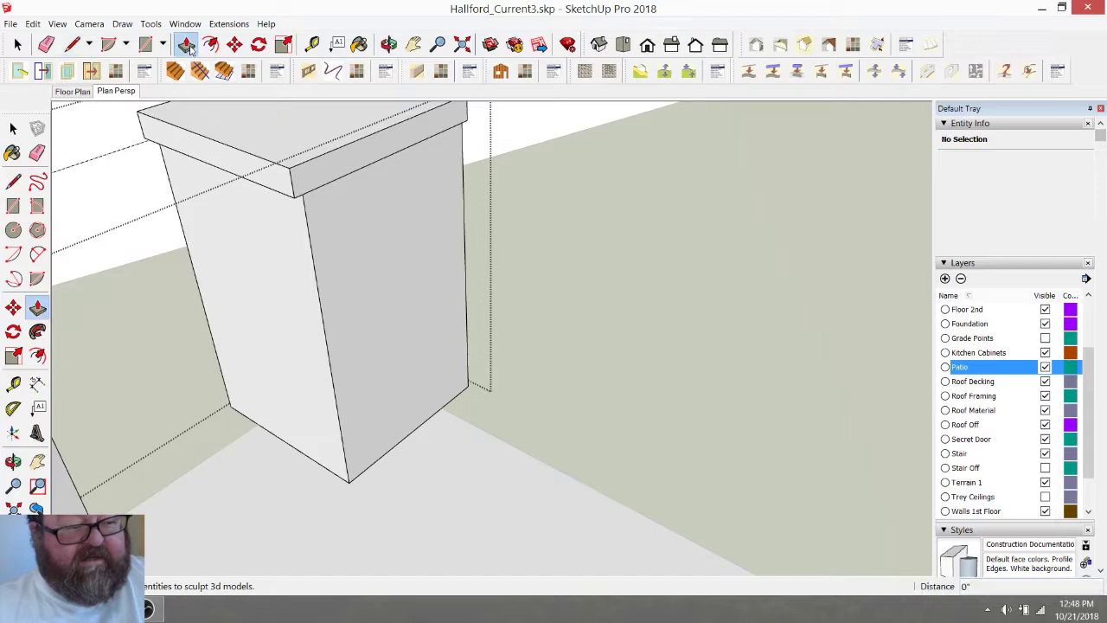
pyautogui.click(318, 179)
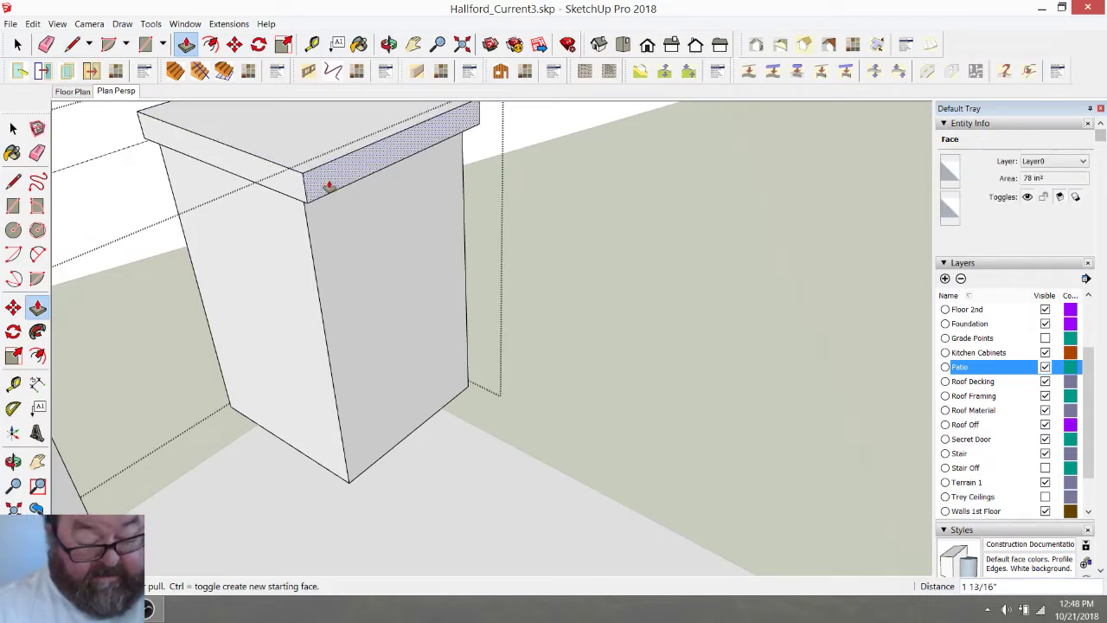
pyautogui.write('1')
pyautogui.press('Return')
pyautogui.scroll(-2, 391, 285)
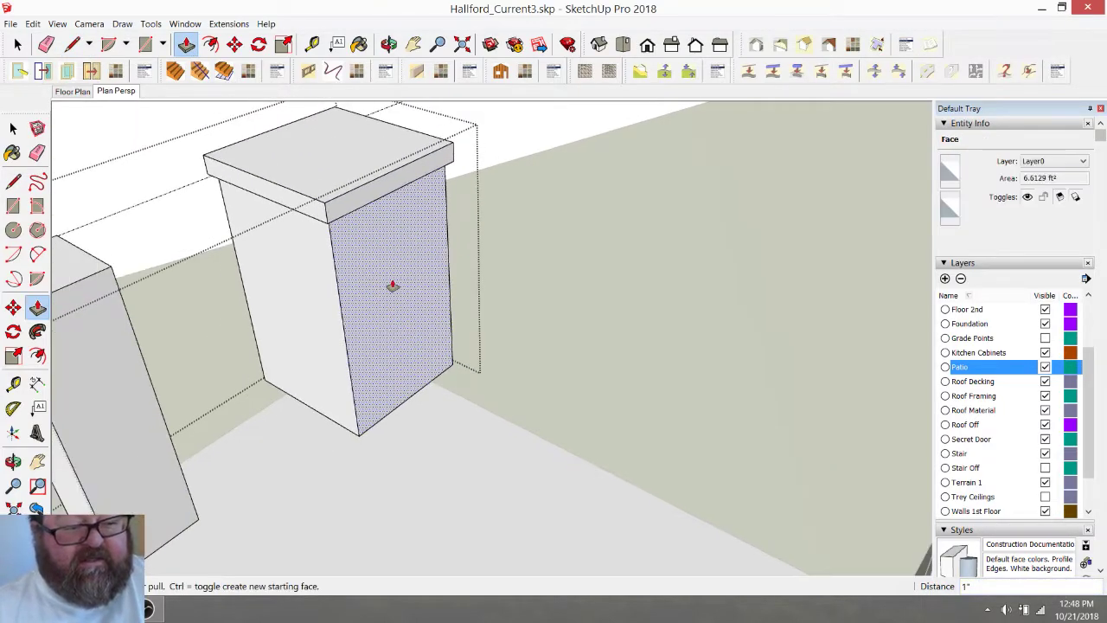
# Erase the guide line and extend the larger column's bottom face downward by about 4' 3"
pyautogui.press('e')
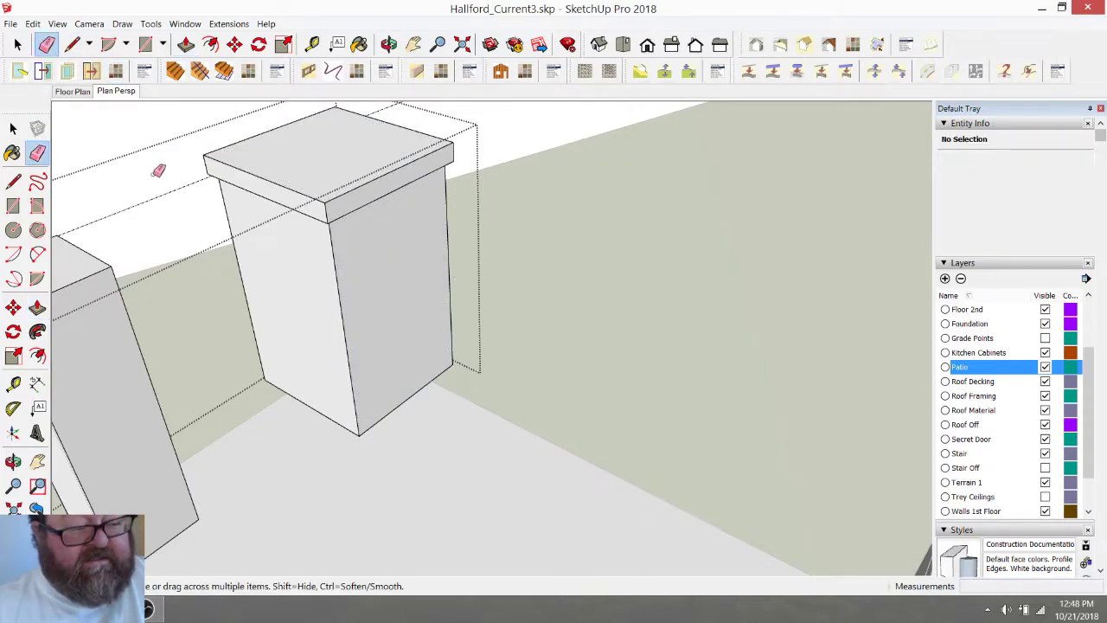
pyautogui.click(388, 44)
pyautogui.moveTo(308, 217); pyautogui.dragTo(675, 288)
pyautogui.moveTo(441, 287); pyautogui.dragTo(496, 304)
pyautogui.click(186, 44)
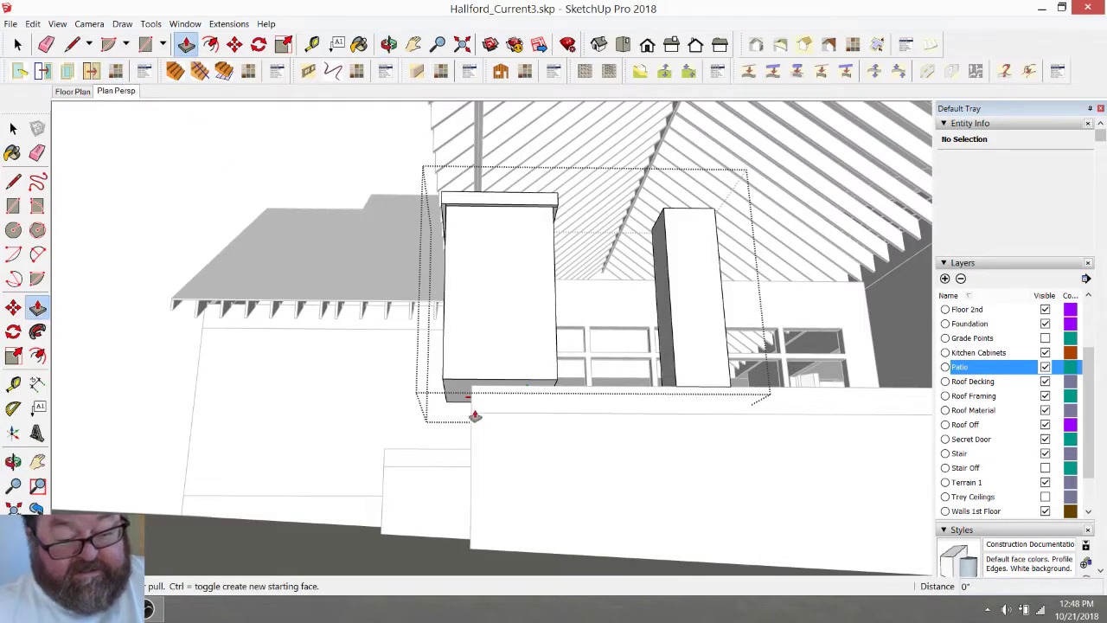
pyautogui.click(457, 396)
pyautogui.moveTo(465, 581); pyautogui.dragTo(490, 544)
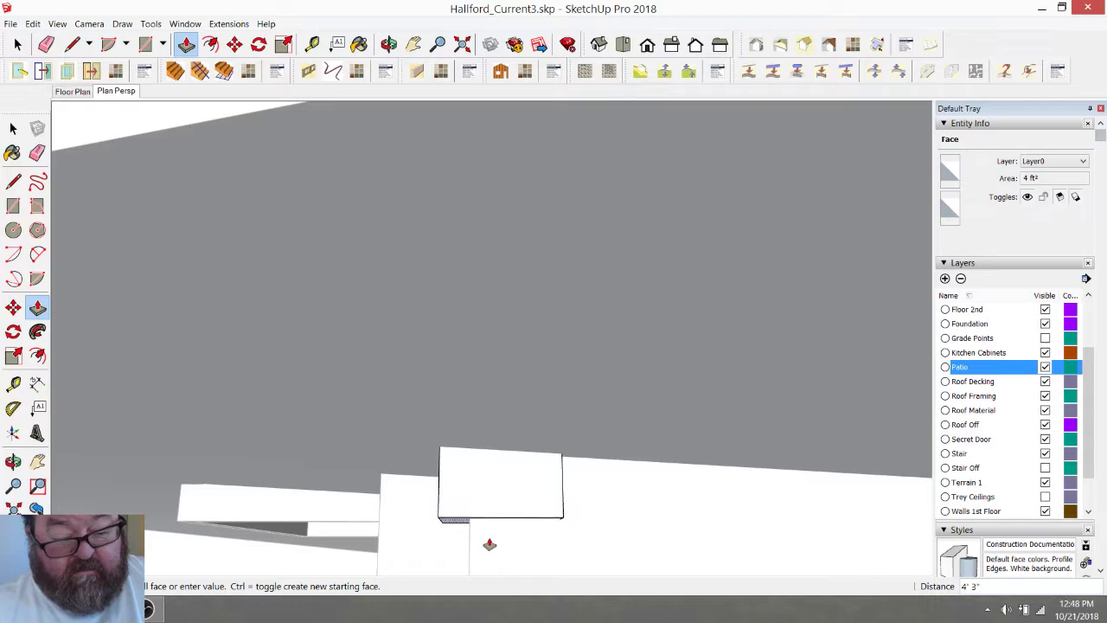
pyautogui.click(485, 569)
# Select the whole smaller column and make it a group
pyautogui.click(389, 44)
pyautogui.moveTo(419, 225); pyautogui.dragTo(419, 360)
pyautogui.scroll(10, 418, 360)
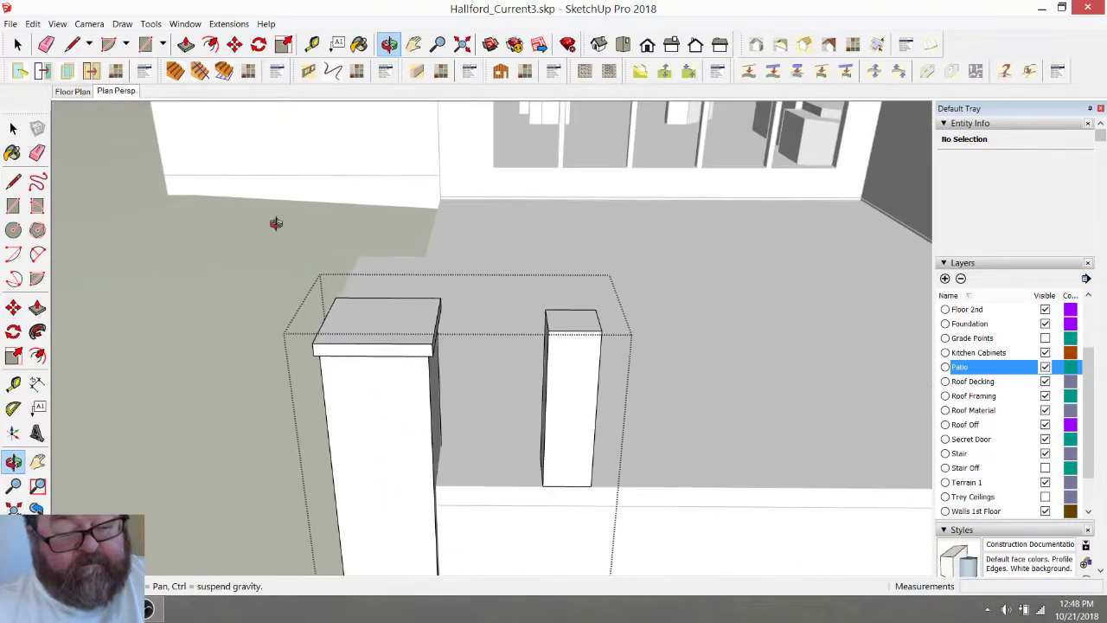
pyautogui.press('space')
pyautogui.moveTo(531, 285); pyautogui.dragTo(610, 493)
pyautogui.rightClick(566, 386)
pyautogui.click(607, 492)
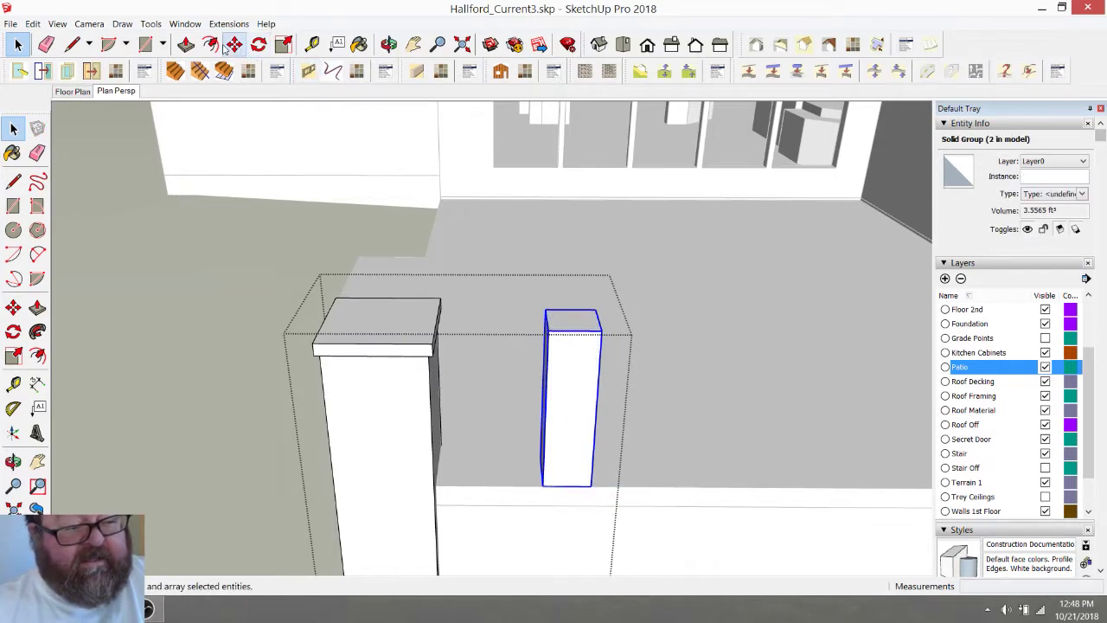
# Move the smaller column group by its bottom corner onto the top surface of the larger column's cap
pyautogui.click(13, 307)
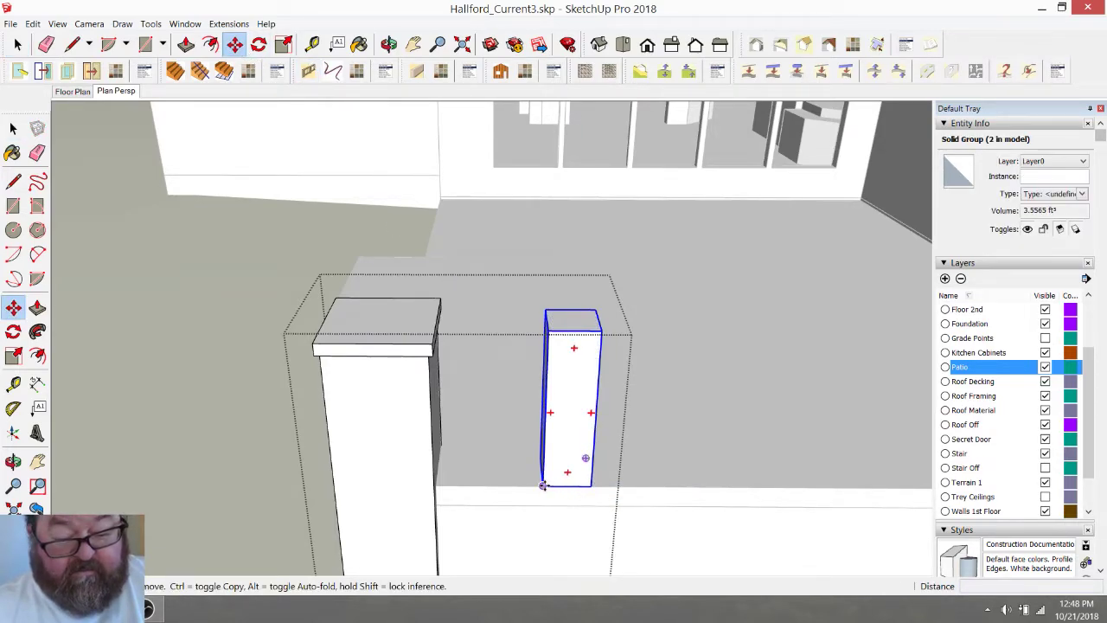
pyautogui.click(542, 485)
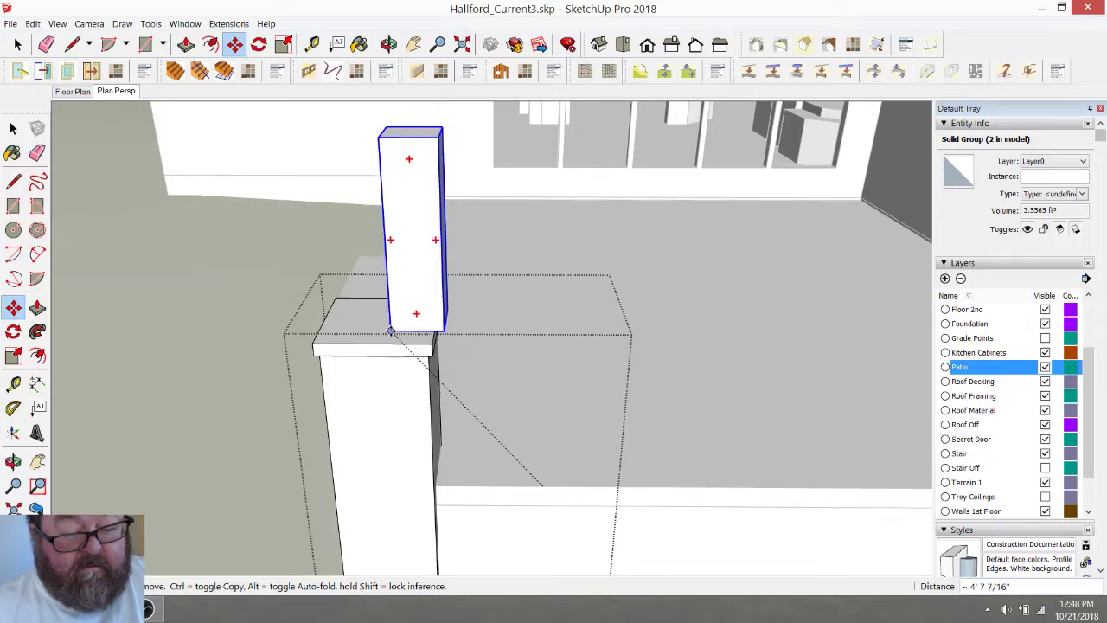
pyautogui.click(404, 313)
# Place two crossing guide lines through the midpoints of the cap's top edges to mark its center
pyautogui.scroll(4, 341, 308)
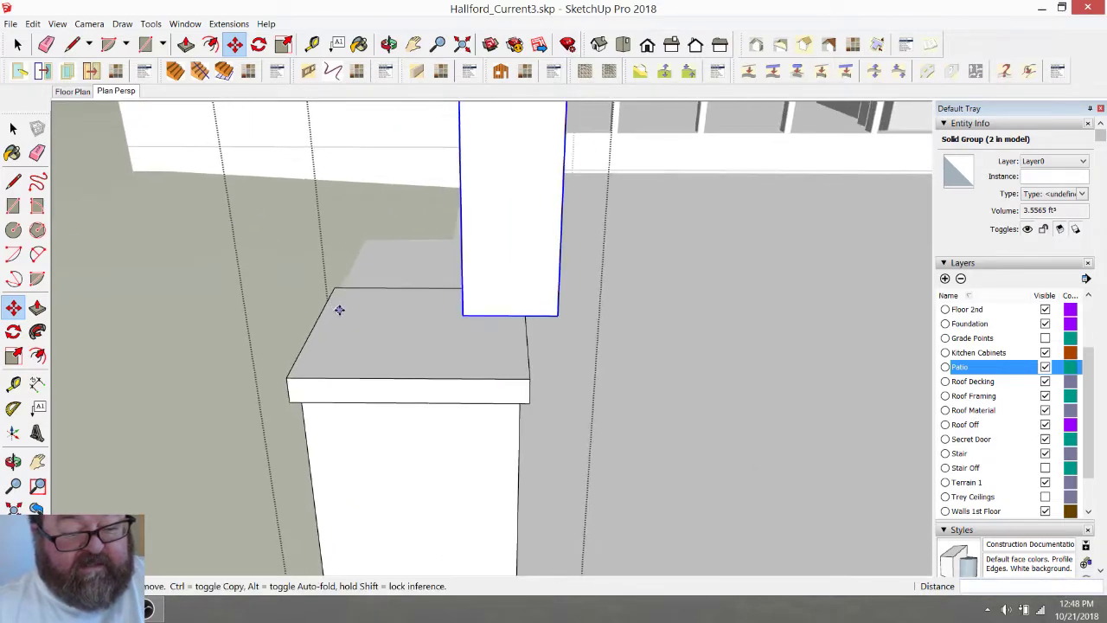
pyautogui.click(312, 44)
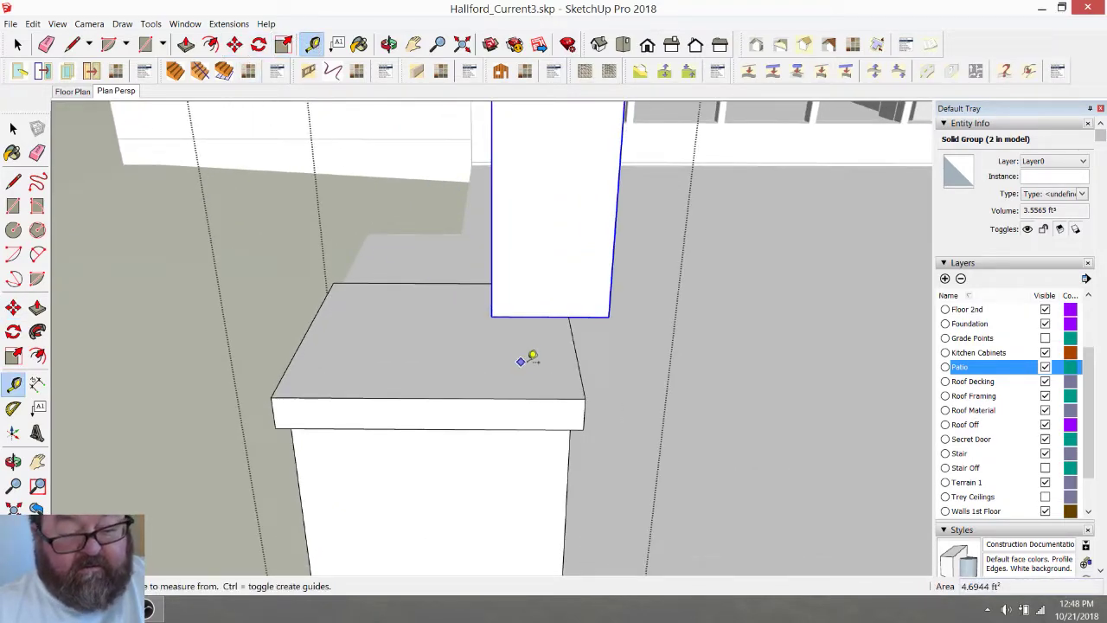
pyautogui.click(581, 378)
pyautogui.click(429, 393)
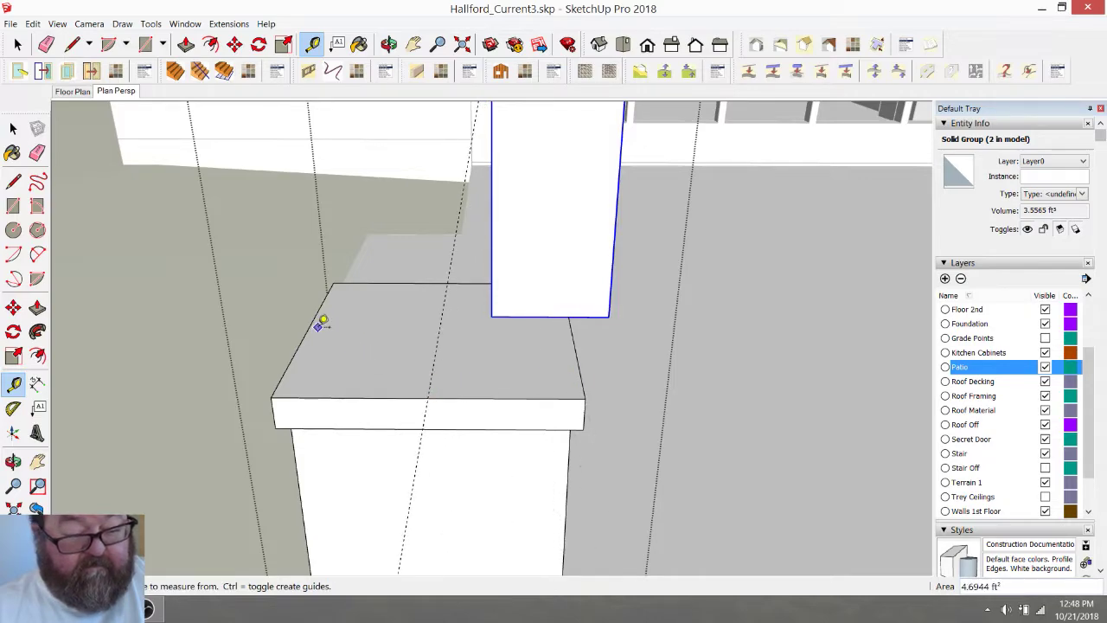
pyautogui.click(421, 281)
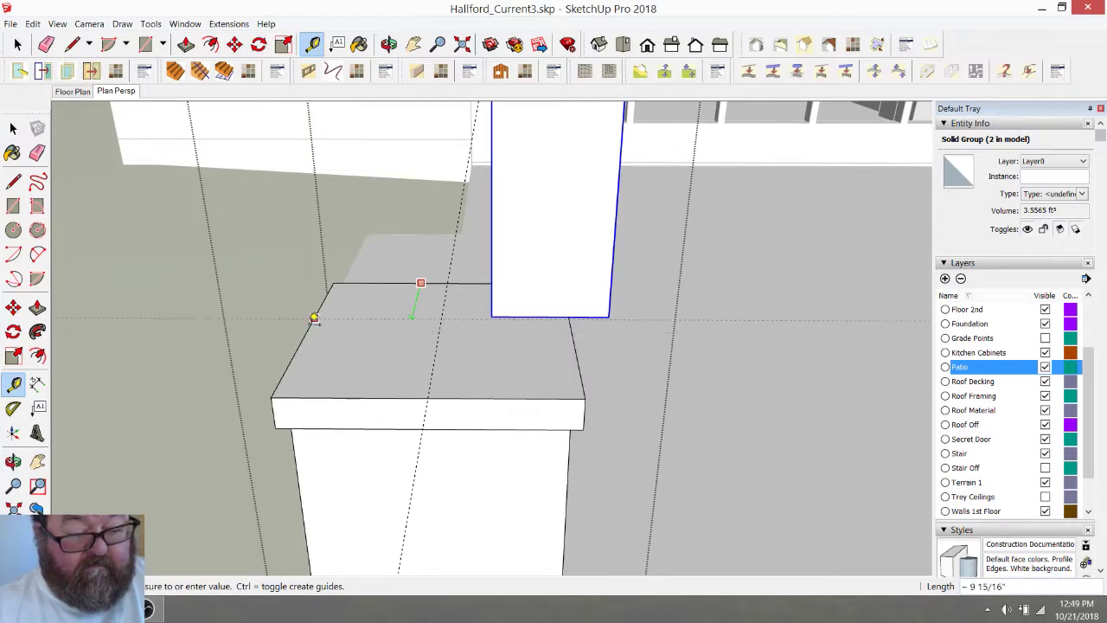
pyautogui.click(313, 320)
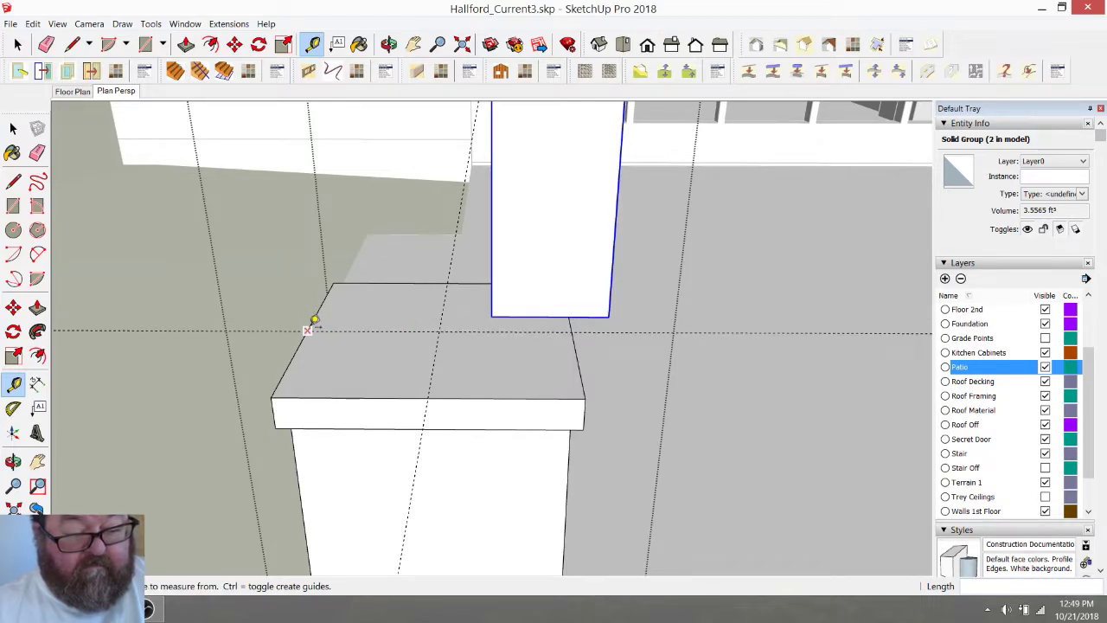
# Move the smaller column by the midpoint of its bottom front edge to the guides' intersection on the cap
pyautogui.click(235, 44)
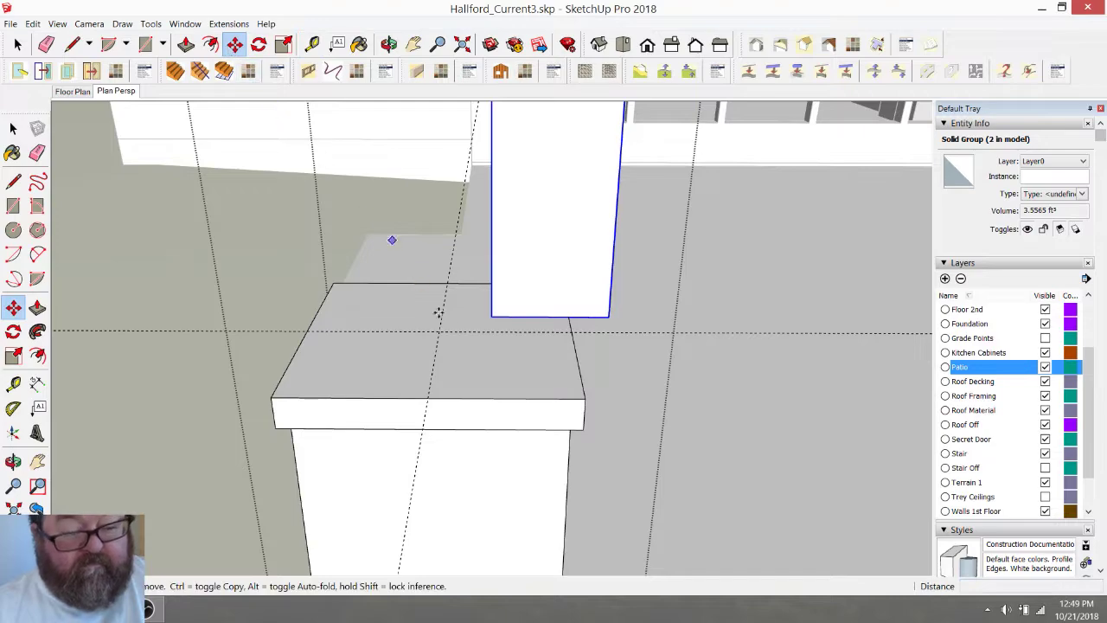
pyautogui.click(544, 318)
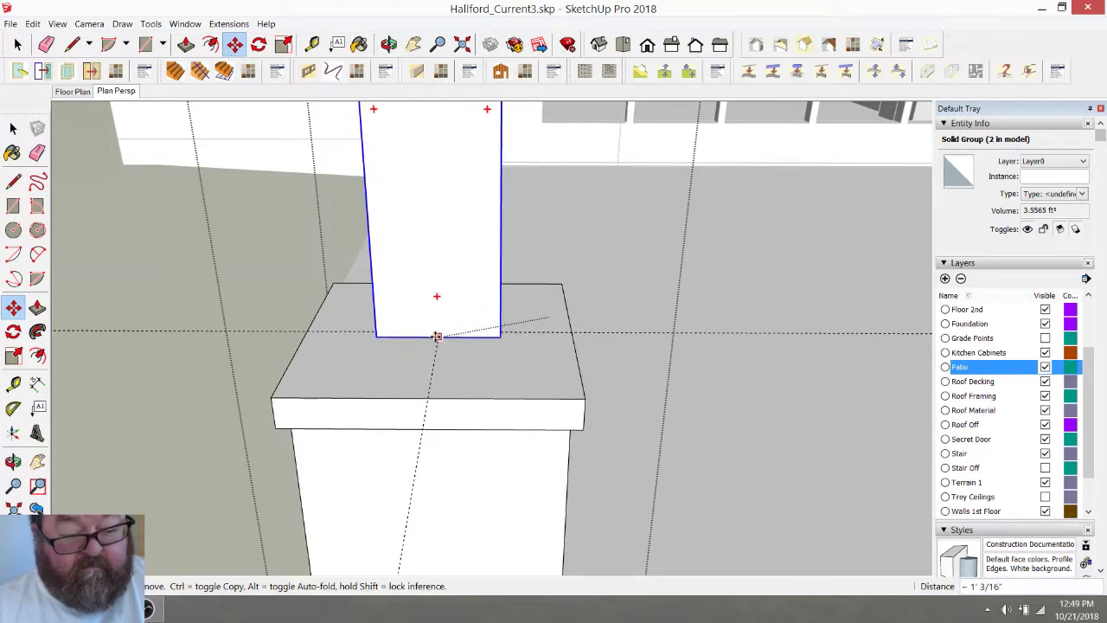
pyautogui.click(439, 336)
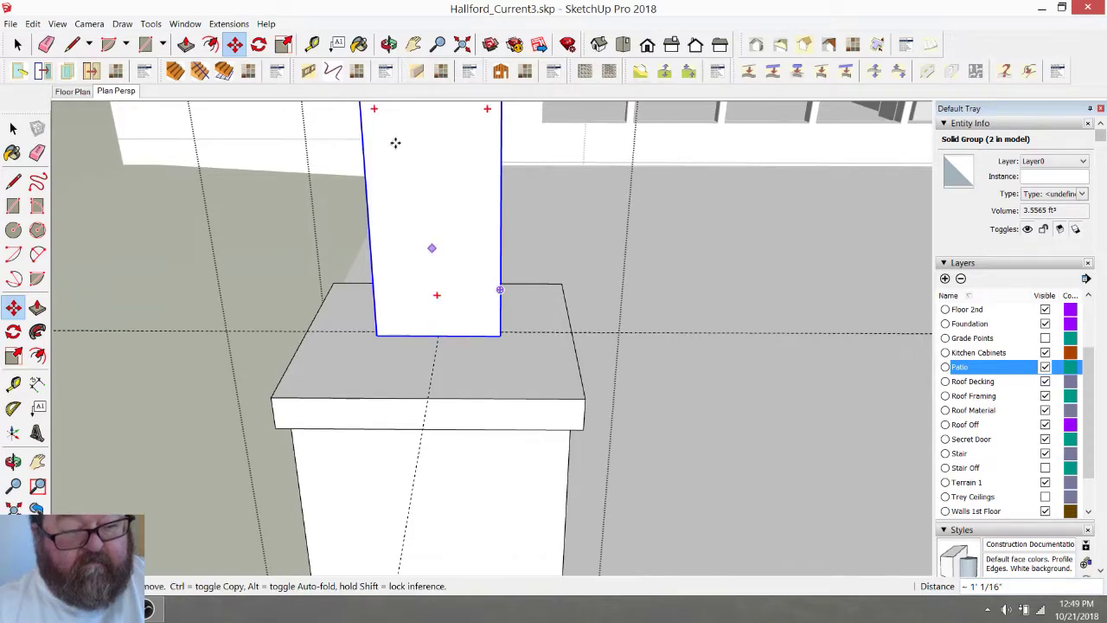
# Shift the smaller column along the guide so it is centered on the cap, and erase both guide lines
pyautogui.click(389, 46)
pyautogui.moveTo(409, 296); pyautogui.dragTo(196, 103)
pyautogui.click(235, 45)
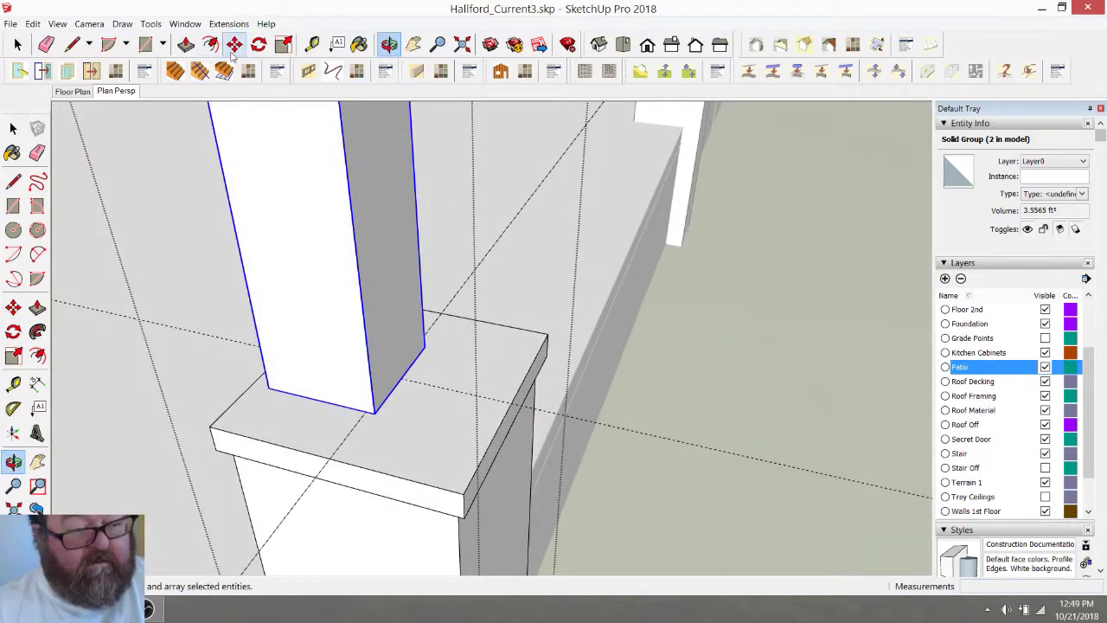
pyautogui.click(319, 401)
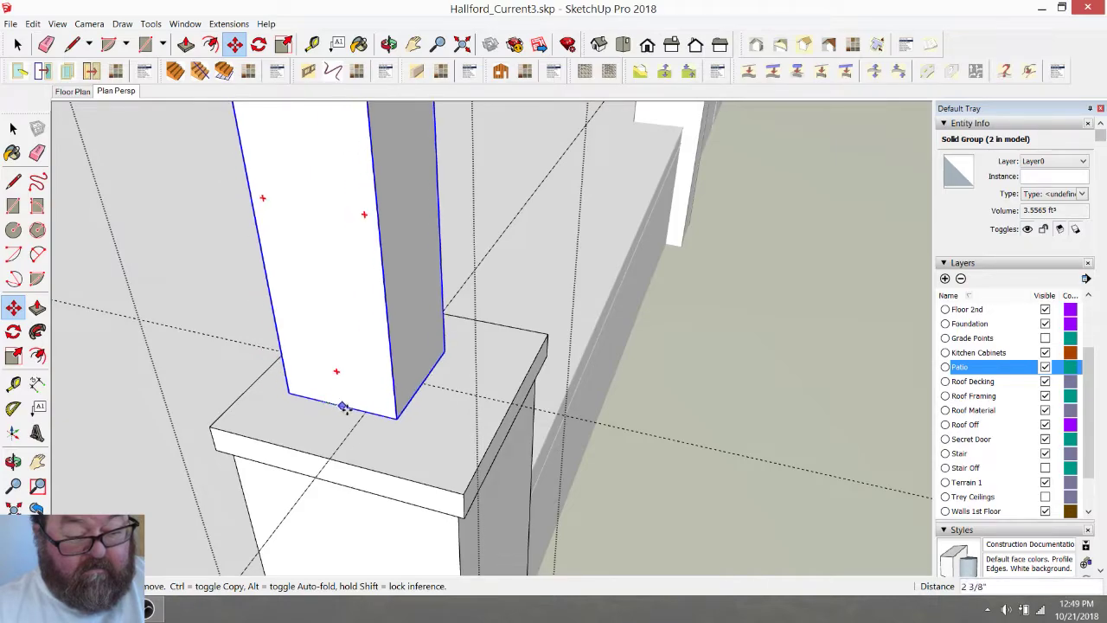
pyautogui.click(389, 44)
pyautogui.moveTo(400, 301); pyautogui.dragTo(97, 299)
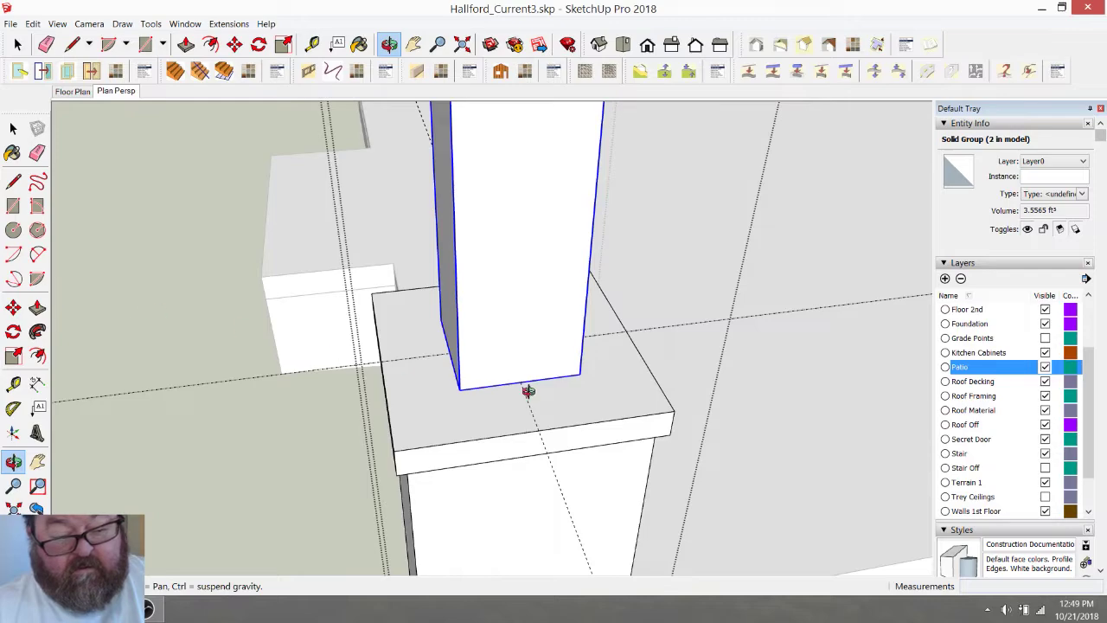
pyautogui.moveTo(456, 355); pyautogui.dragTo(133, 106)
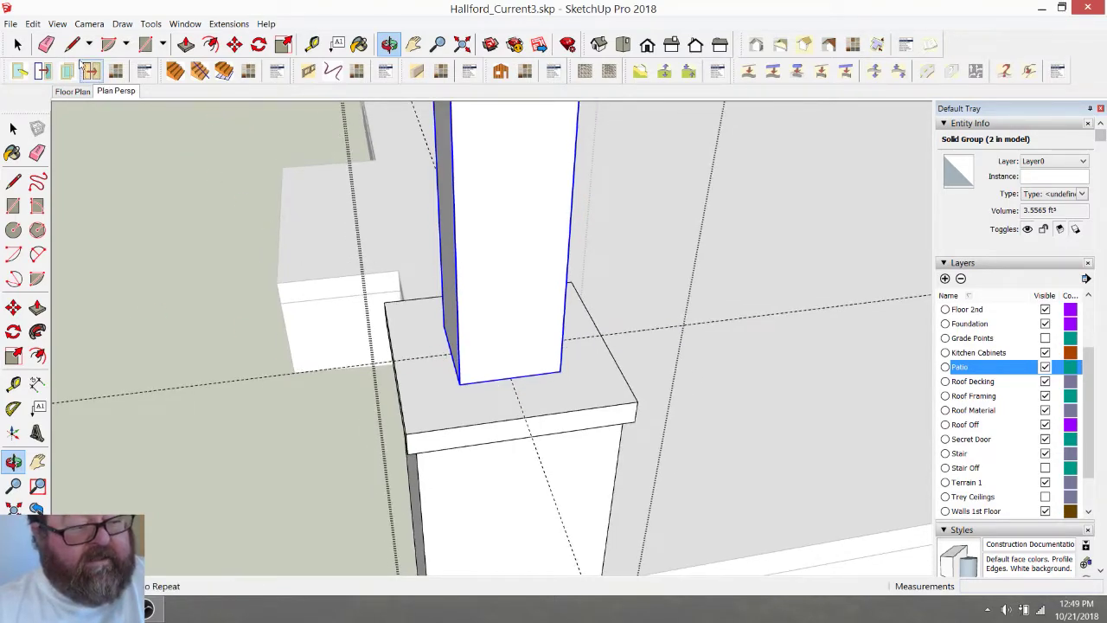
pyautogui.press('e')
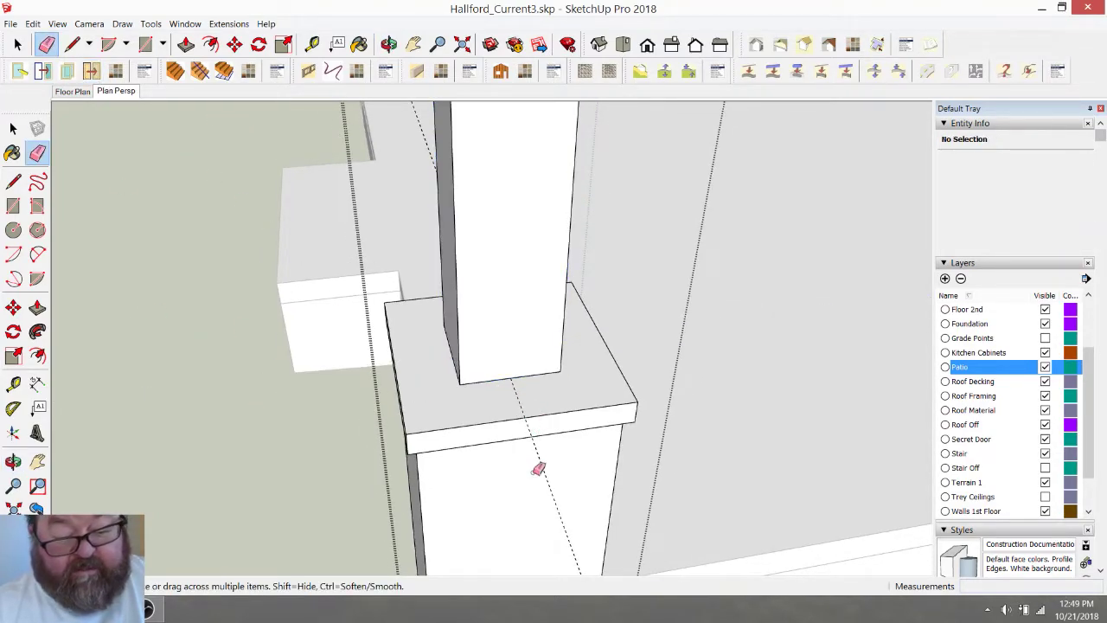
pyautogui.scroll(-2, 489, 364)
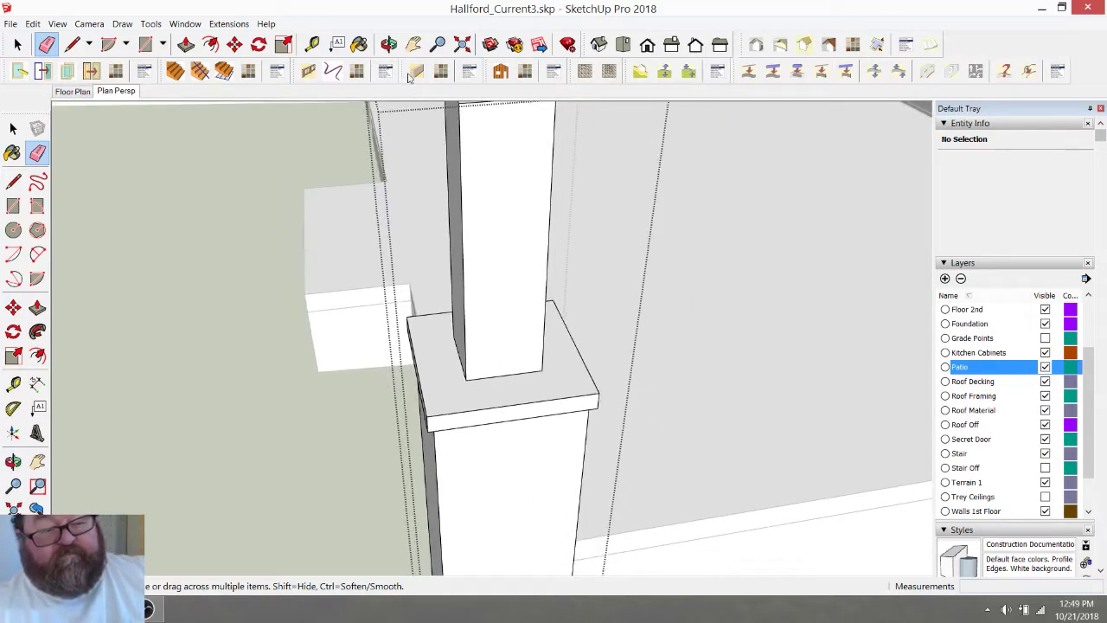
# Open the smaller column group for editing to reach its top face
pyautogui.click(388, 44)
pyautogui.moveTo(484, 299)
pyautogui.mouseDown()
pyautogui.moveTo(383, 230)
pyautogui.moveTo(525, 341)
pyautogui.moveTo(562, 416)
pyautogui.moveTo(528, 371)
pyautogui.mouseUp()
pyautogui.scroll(-4, 532, 420)
pyautogui.click(187, 44)
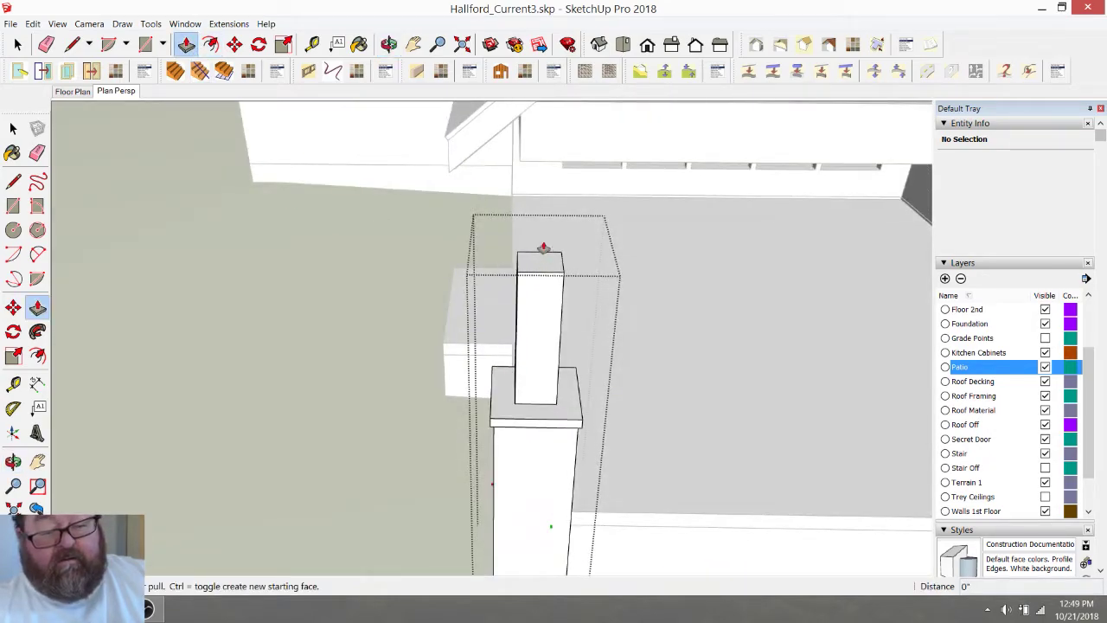
pyautogui.click(17, 44)
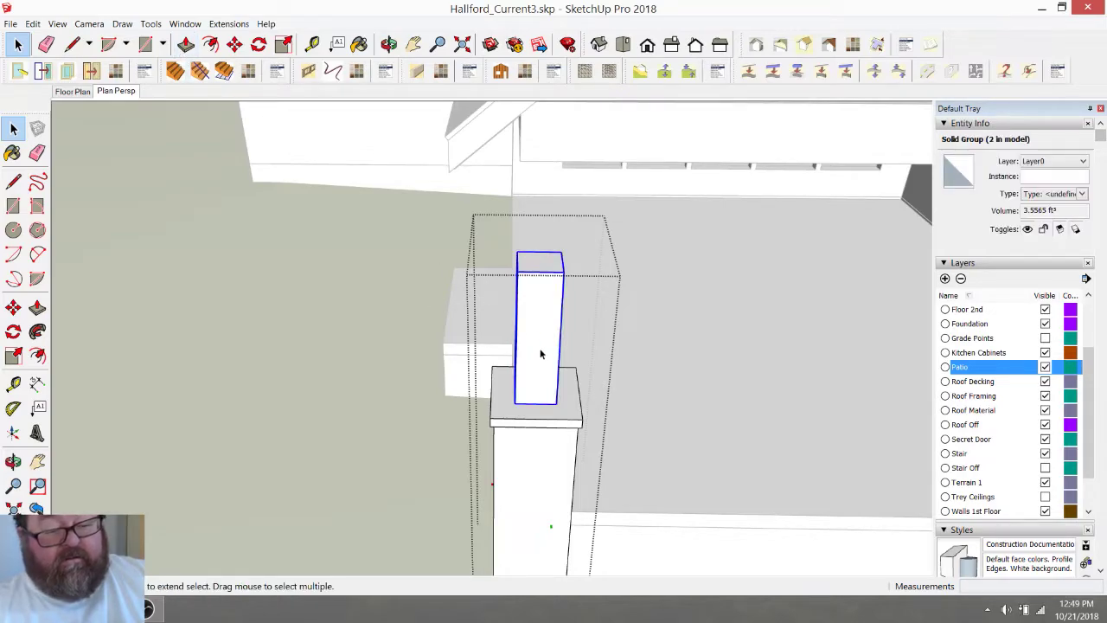
pyautogui.click(187, 44)
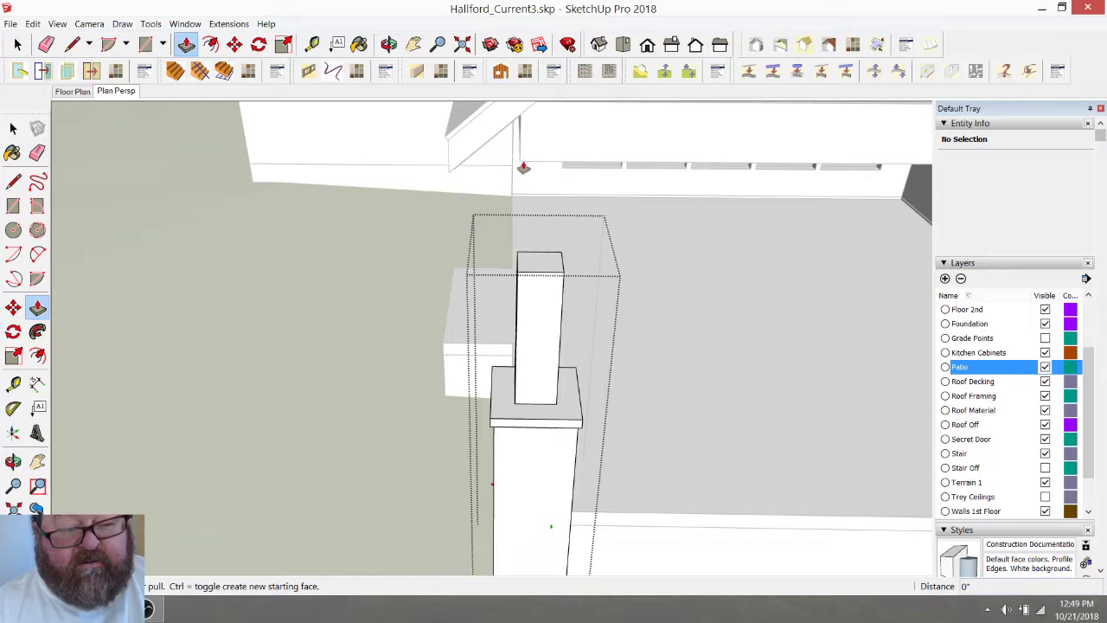
pyautogui.press('space')
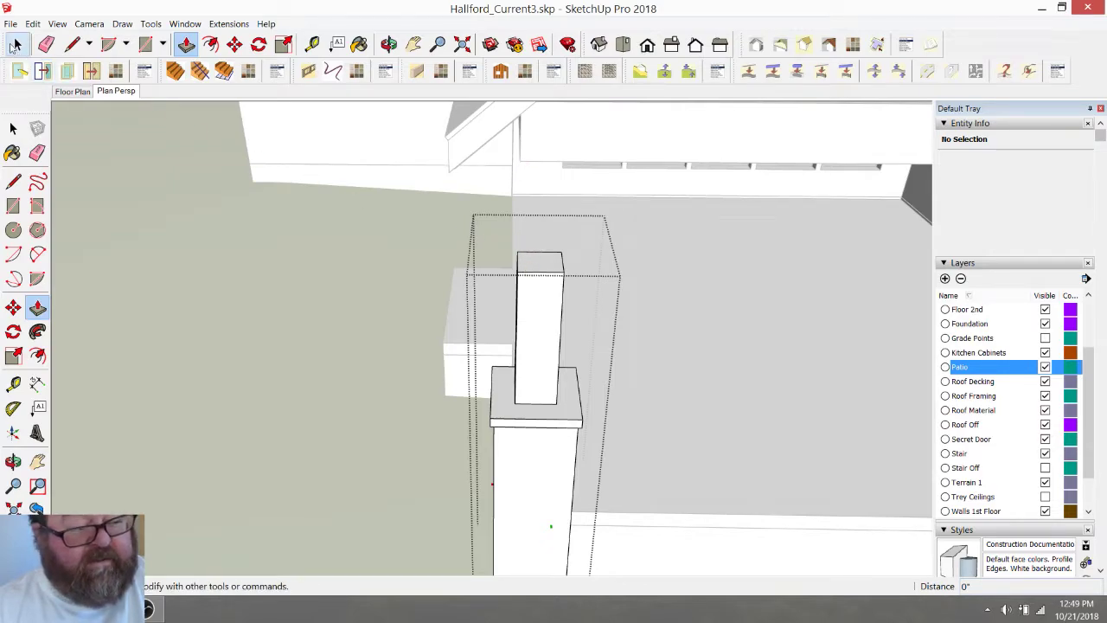
pyautogui.click(543, 282)
pyautogui.doubleClick(543, 281)
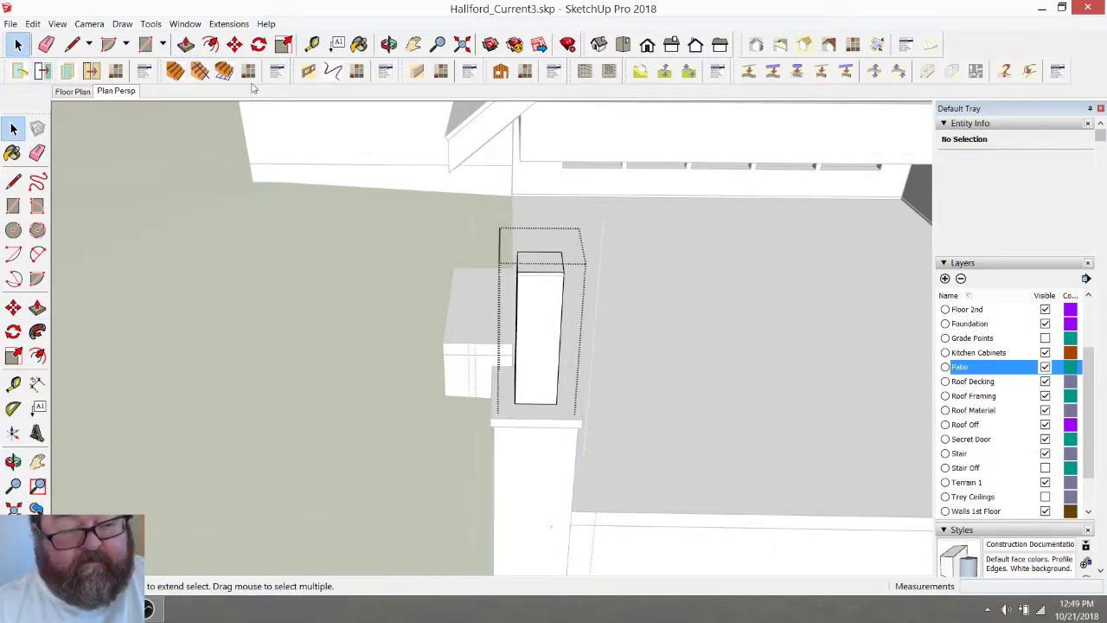
# Push/Pull the smaller column's top face up to the roof beam and close the group
pyautogui.click(187, 44)
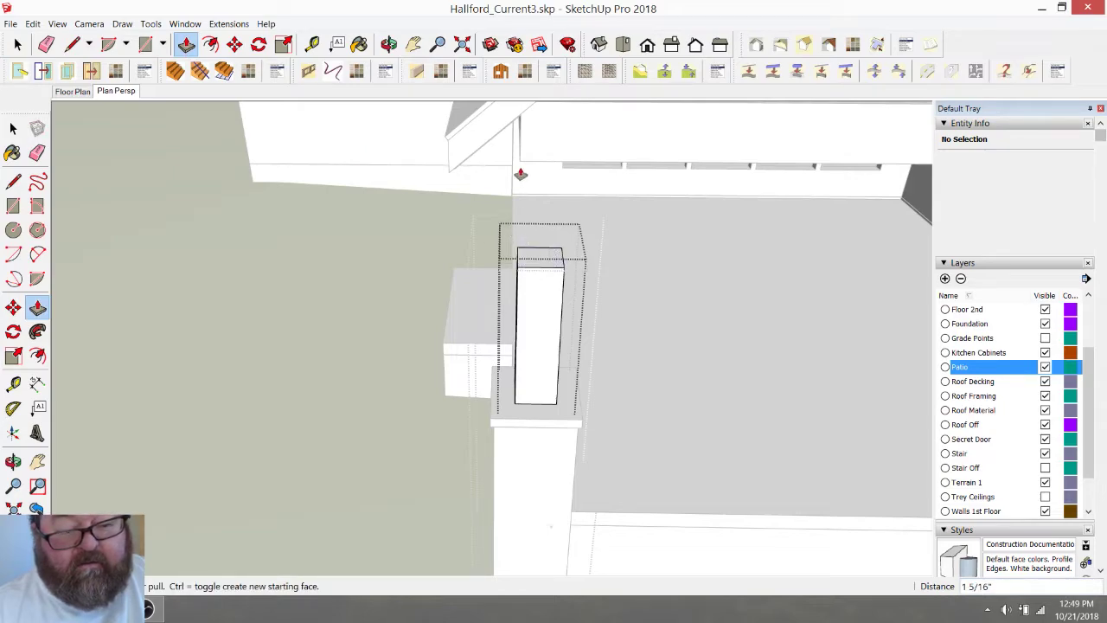
pyautogui.moveTo(524, 243); pyautogui.dragTo(482, 185)
pyautogui.scroll(-3, 252, 271)
pyautogui.press('space')
pyautogui.scroll(-2, 314, 348)
pyautogui.click(317, 353)
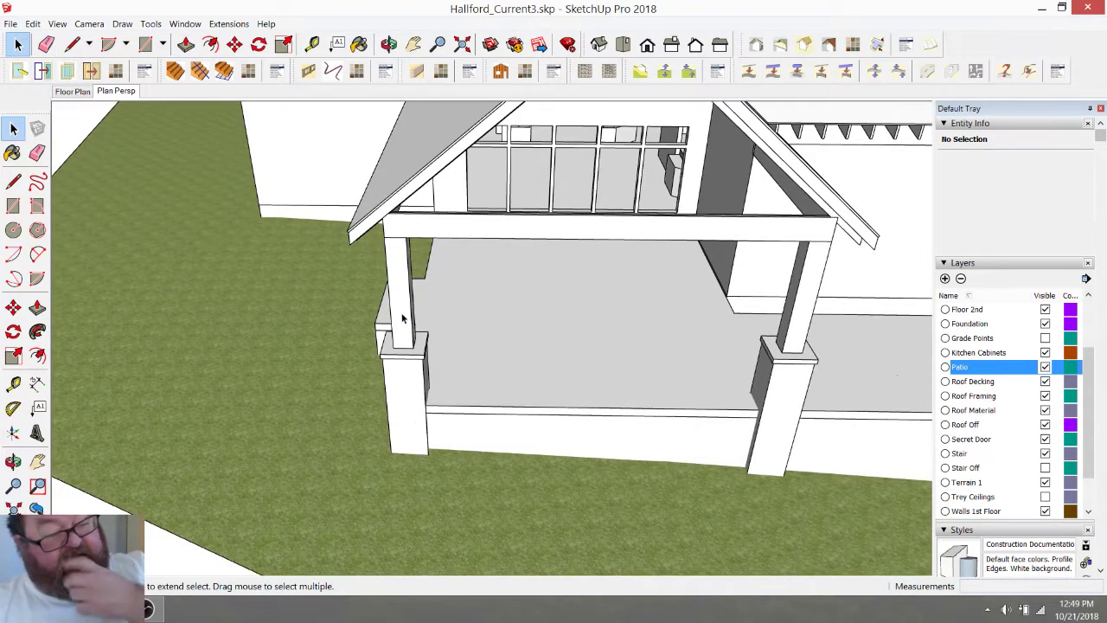
# Open the smaller column group again and place a guide line 3.5" above its bottom edge
pyautogui.scroll(5, 396, 319)
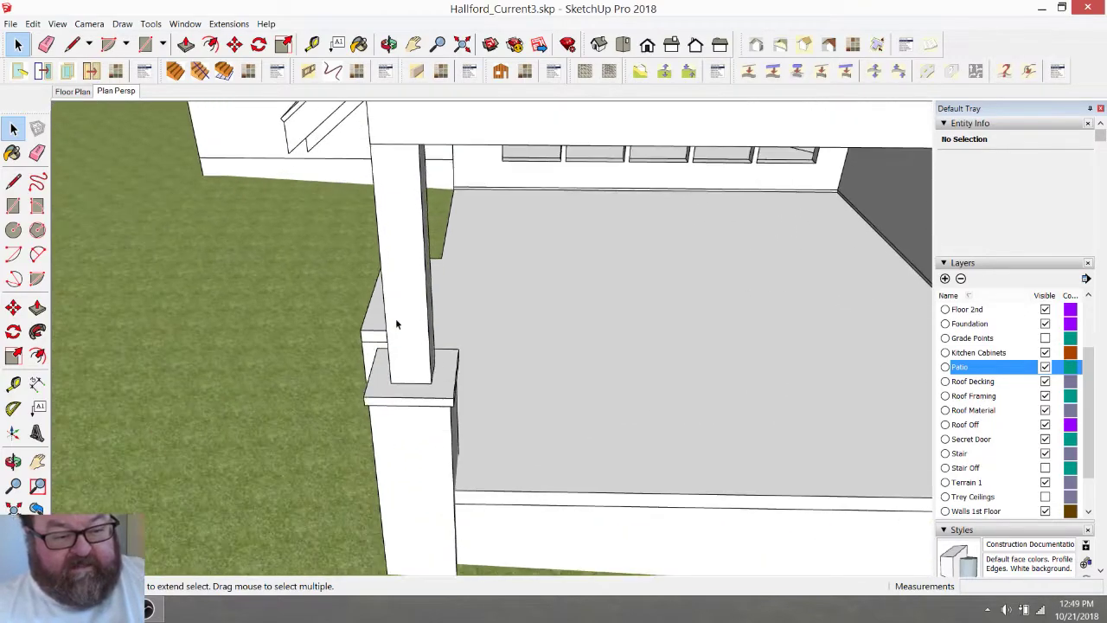
pyautogui.click(403, 325)
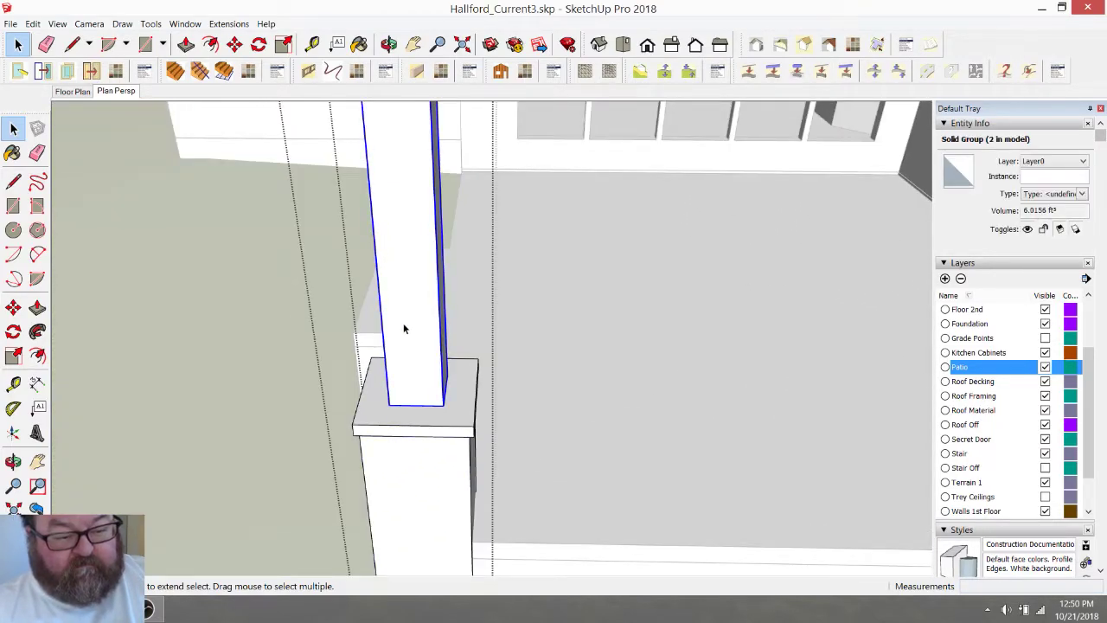
pyautogui.doubleClick(409, 343)
pyautogui.click(388, 44)
pyautogui.moveTo(420, 375)
pyautogui.mouseDown()
pyautogui.moveTo(464, 411)
pyautogui.moveTo(428, 383)
pyautogui.mouseUp()
pyautogui.press('s')
pyautogui.press('t')
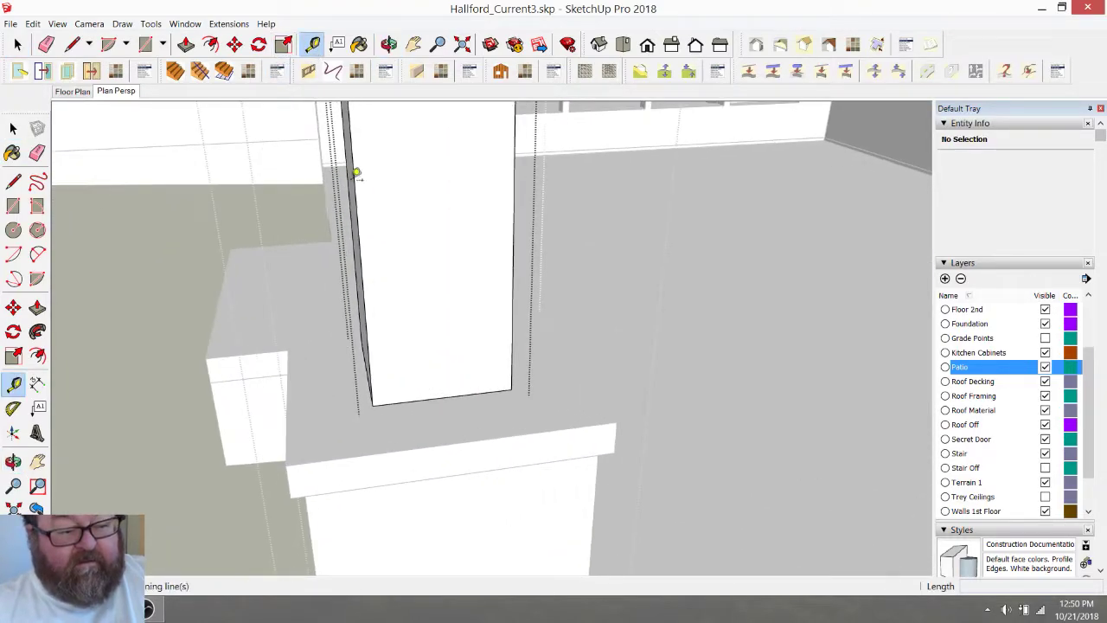
pyautogui.click(412, 399)
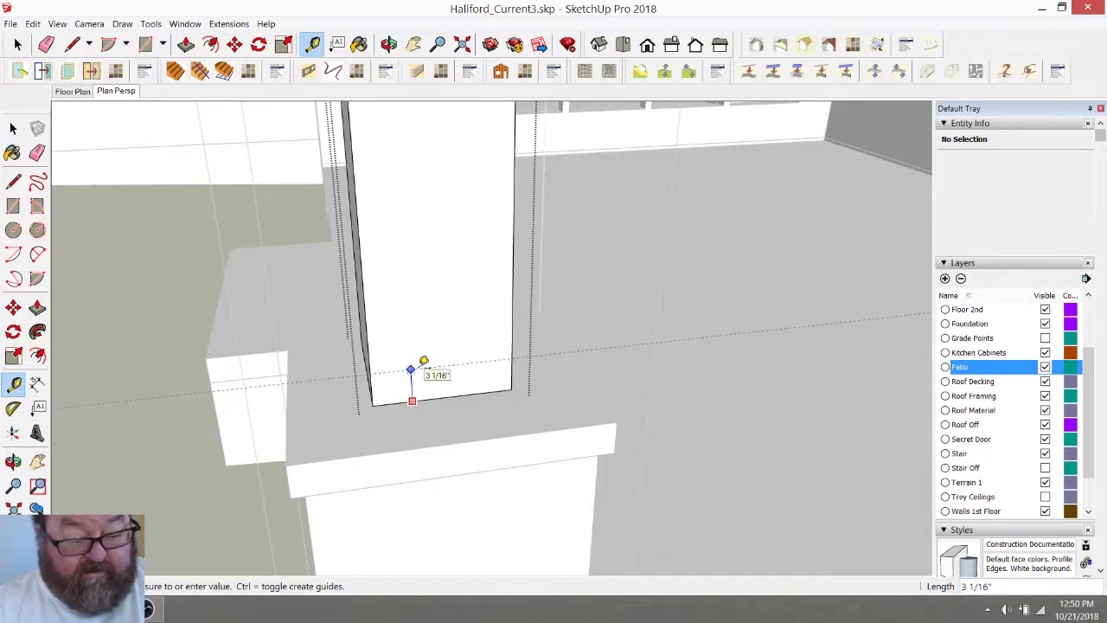
pyautogui.press('Return')
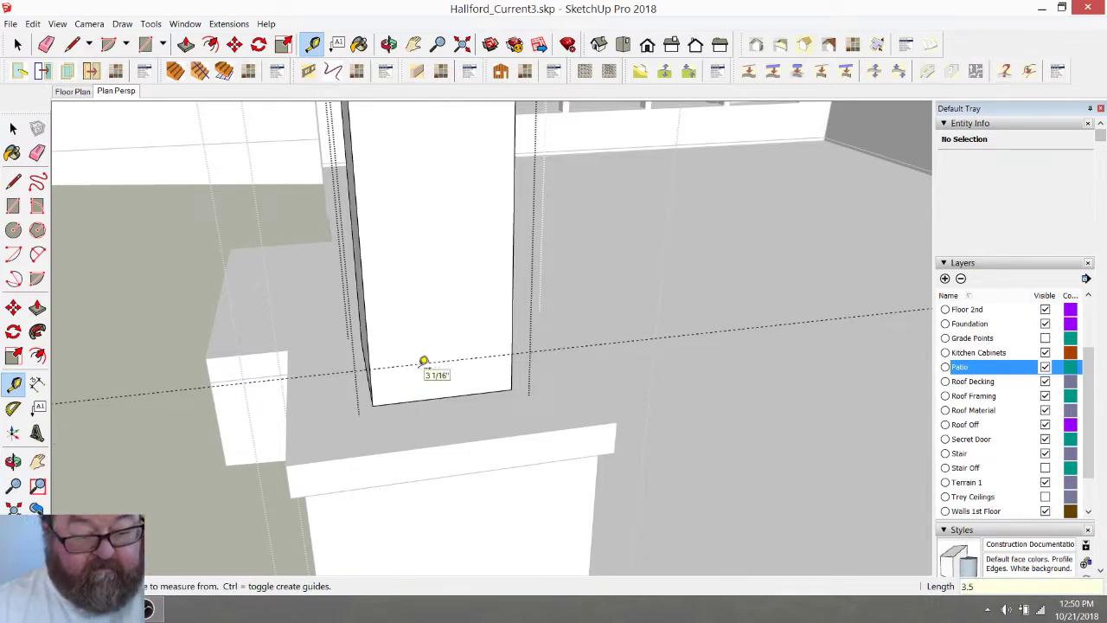
# Draw the base band line at guide height across the first two sides of the smaller column
pyautogui.click(72, 44)
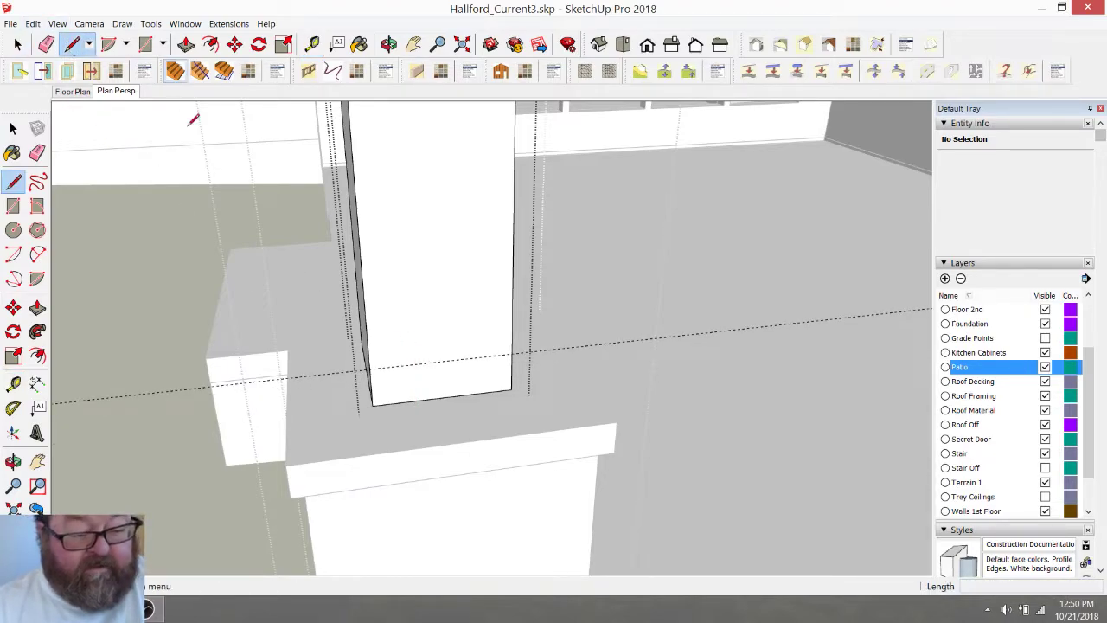
pyautogui.click(369, 367)
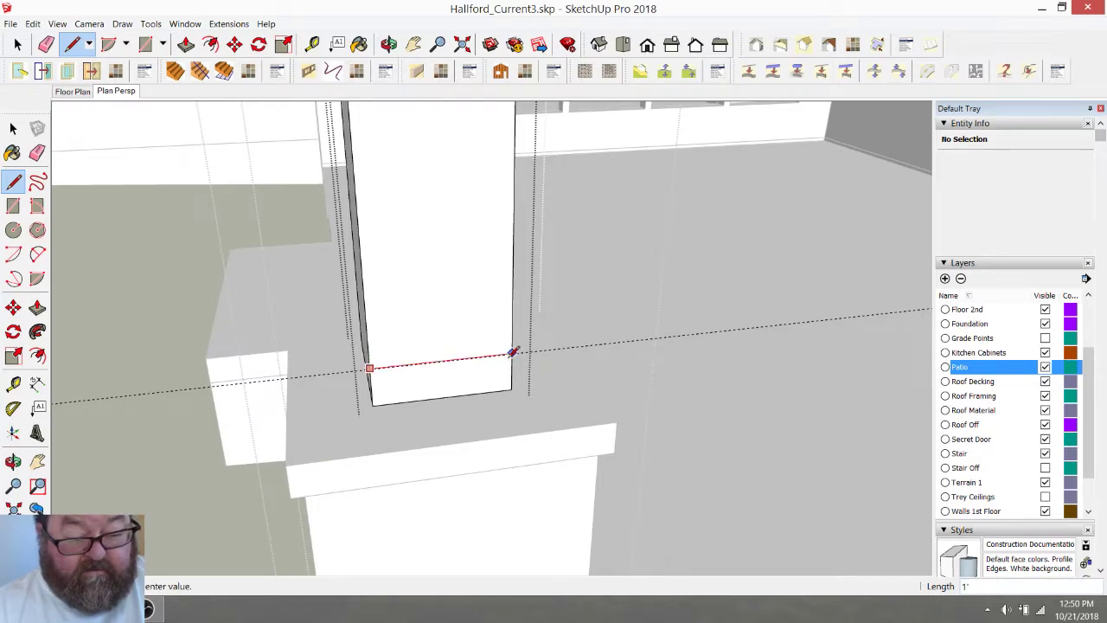
pyautogui.click(388, 44)
pyautogui.moveTo(486, 316); pyautogui.dragTo(460, 386)
pyautogui.rightClick(523, 370)
pyautogui.press('l')
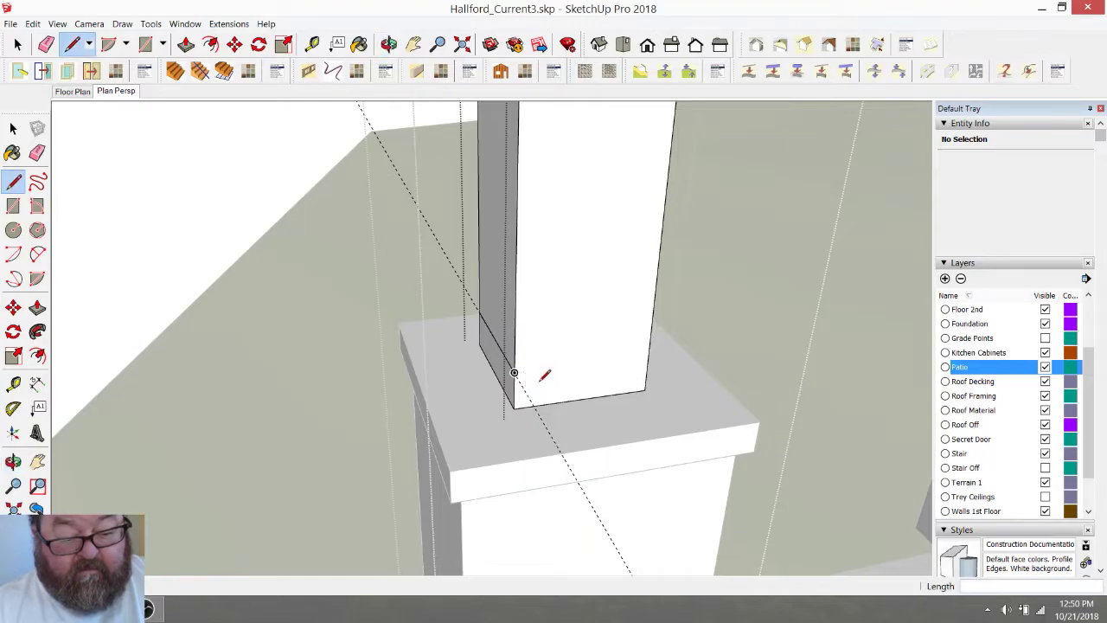
pyautogui.click(515, 372)
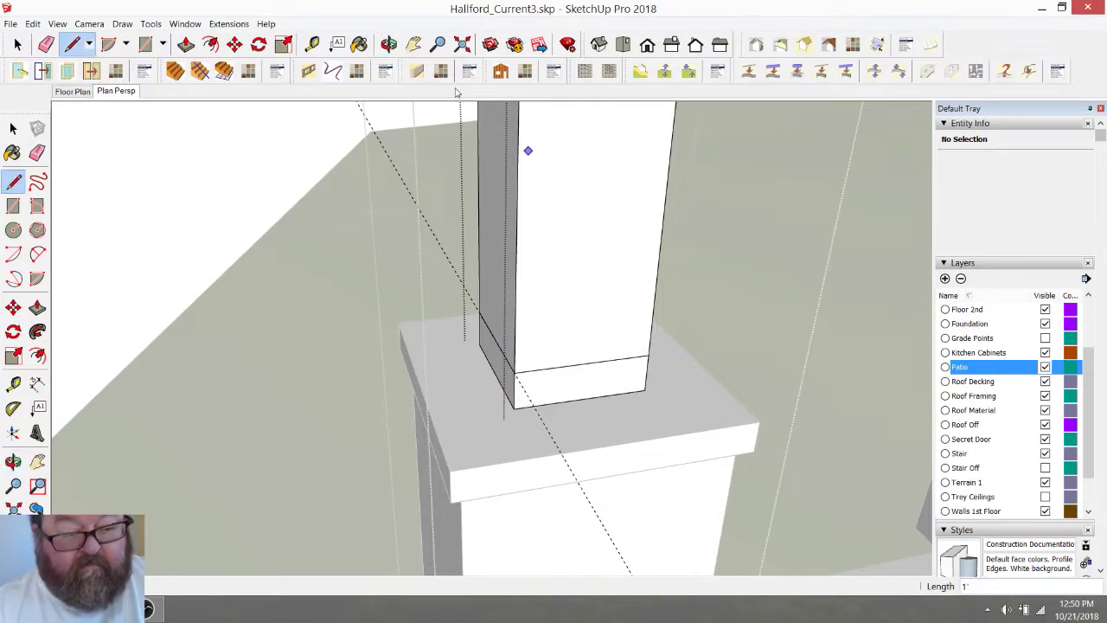
# Continue the base band line across the smaller column's remaining two sides to close the loop
pyautogui.click(388, 44)
pyautogui.moveTo(659, 366)
pyautogui.mouseDown()
pyautogui.moveTo(513, 380)
pyautogui.moveTo(613, 358)
pyautogui.moveTo(380, 337)
pyautogui.moveTo(168, 383)
pyautogui.moveTo(141, 380)
pyautogui.moveTo(81, 314)
pyautogui.mouseUp()
pyautogui.scroll(5, 94, 314)
pyautogui.click(14, 180)
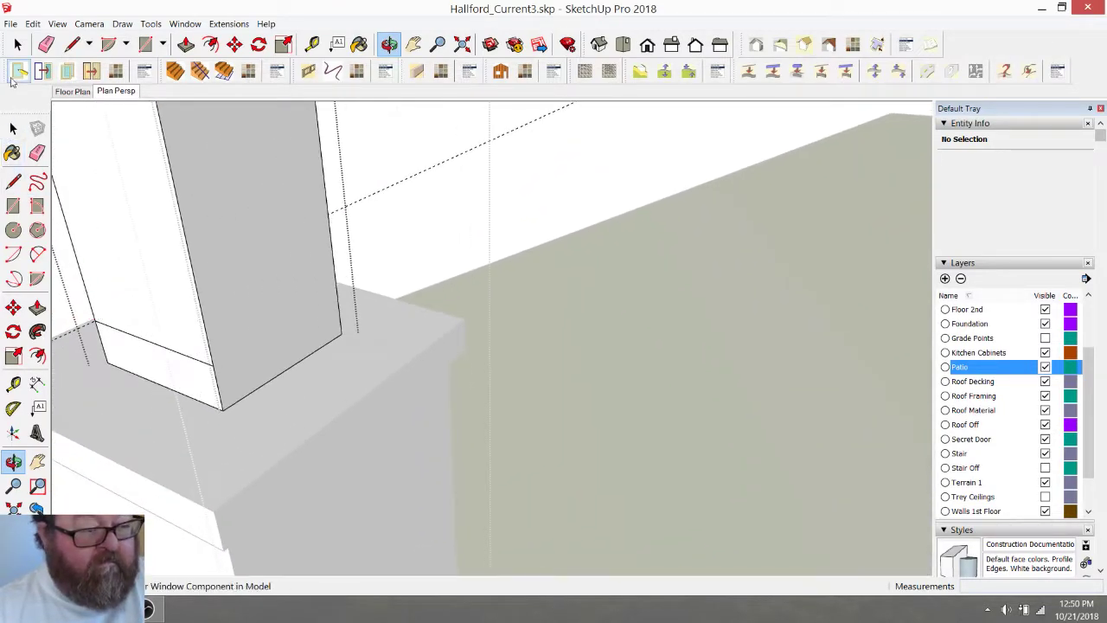
pyautogui.click(213, 364)
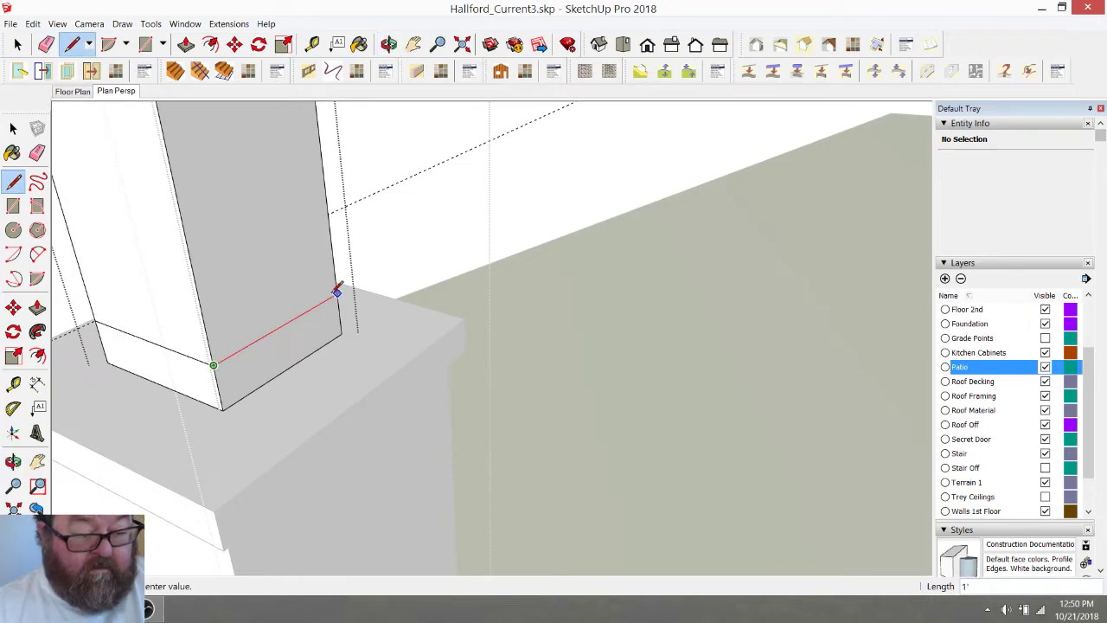
pyautogui.click(388, 44)
pyautogui.moveTo(415, 302); pyautogui.dragTo(443, 541)
pyautogui.scroll(2, 443, 541)
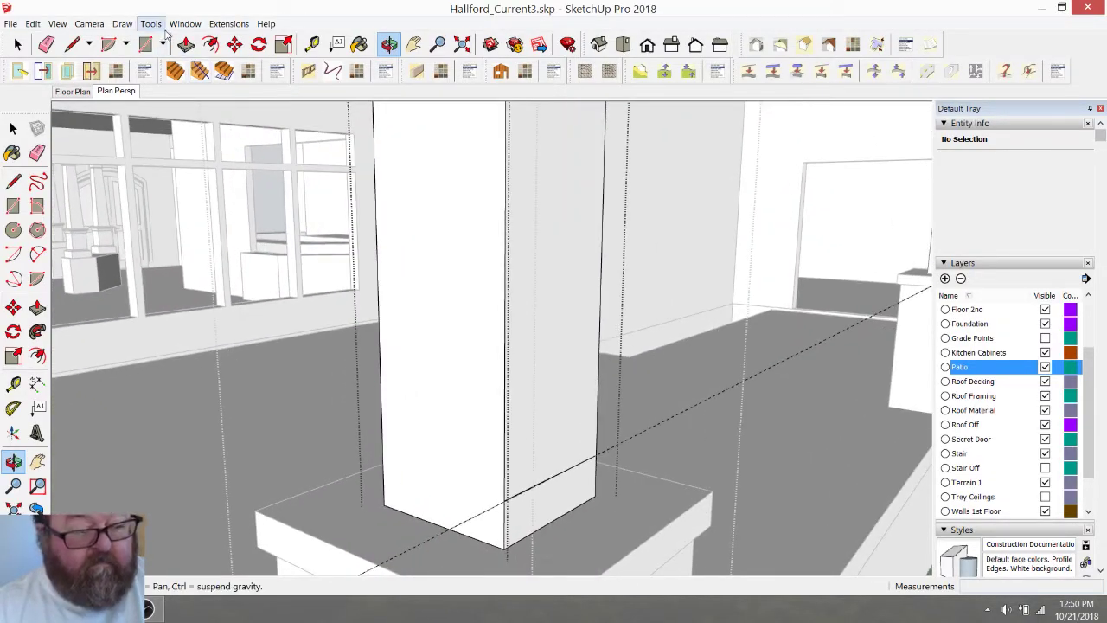
pyautogui.click(80, 46)
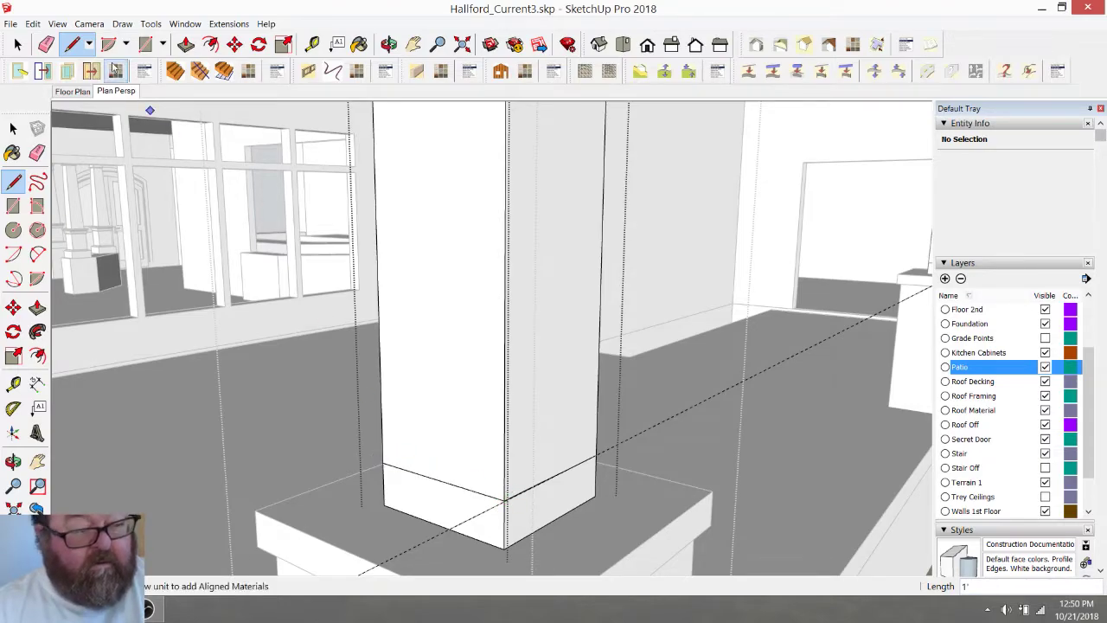
# Push/Pull the first two faces of the smaller column's base band outward by 3/4"
pyautogui.click(186, 44)
pyautogui.click(433, 500)
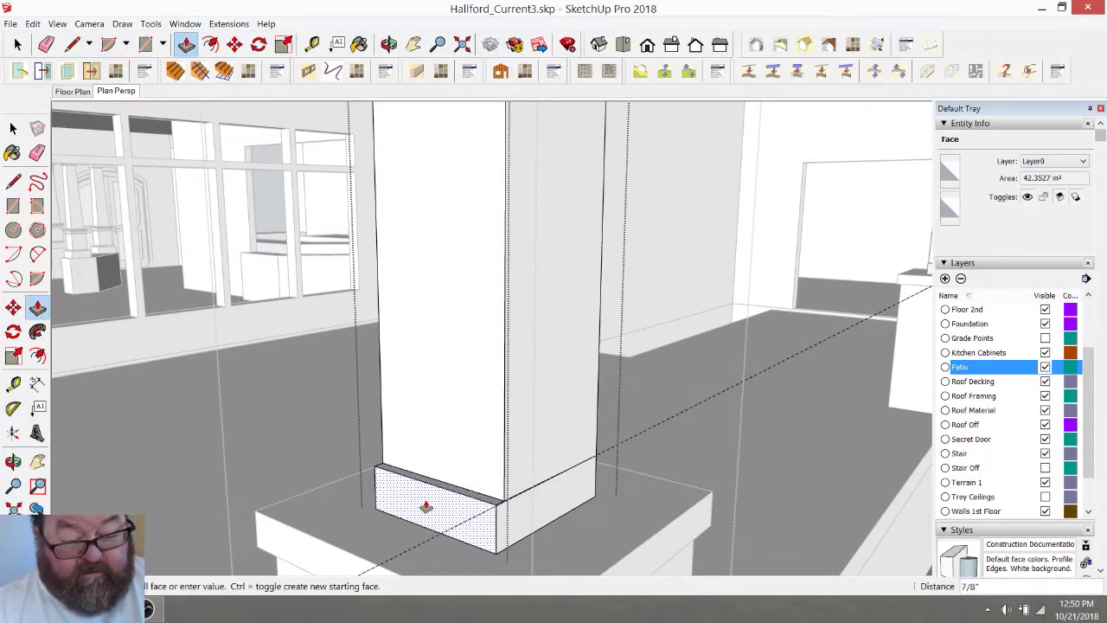
pyautogui.write('3/4')
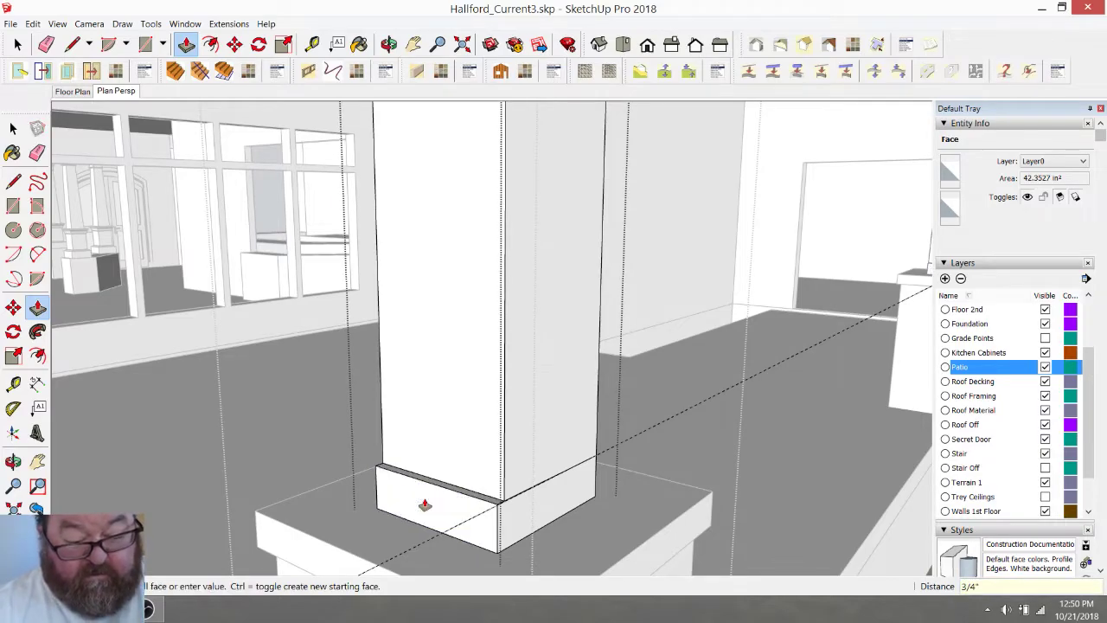
pyautogui.press('Return')
pyautogui.click(521, 532)
pyautogui.click(536, 524)
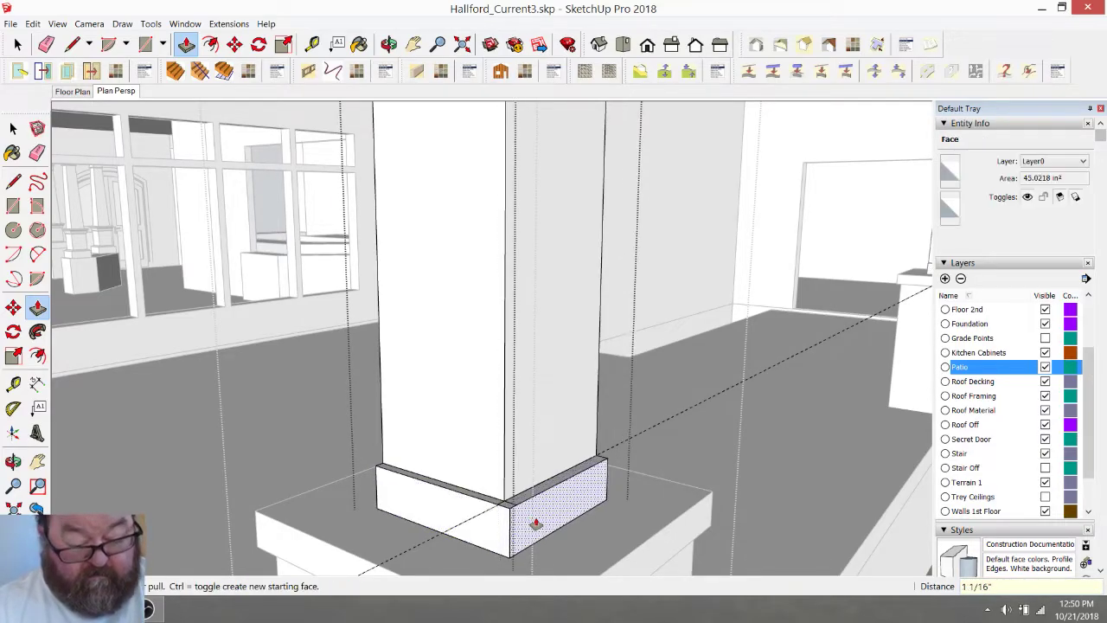
pyautogui.write('3/4')
pyautogui.press('Return')
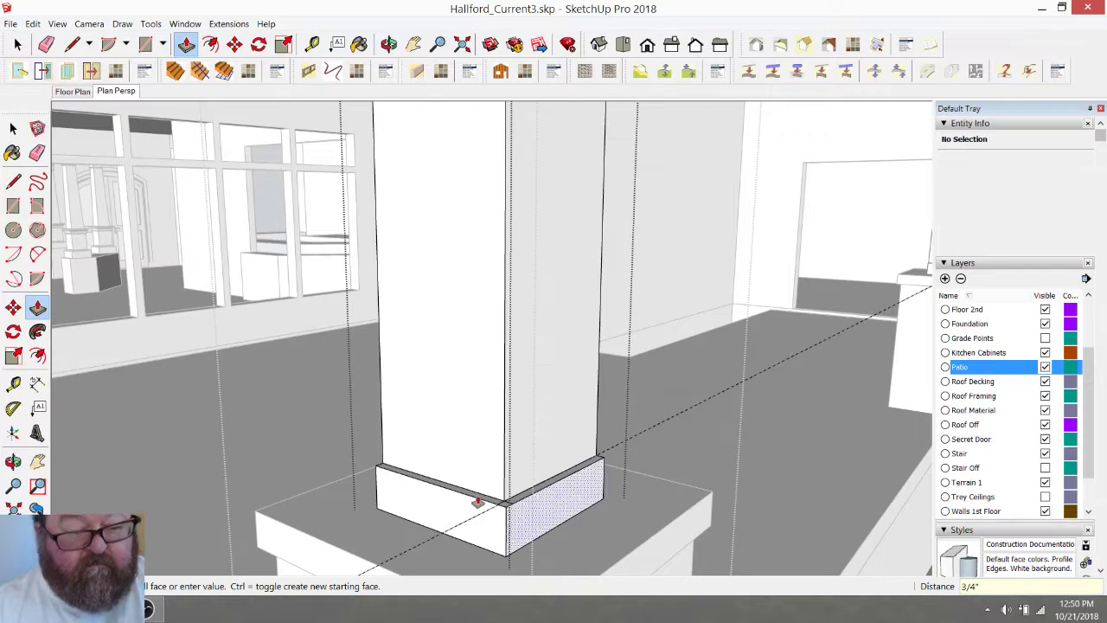
# Extrude the base band's third face outward by 3/4" on the adjacent side of the smaller column
pyautogui.click(389, 44)
pyautogui.moveTo(472, 454); pyautogui.dragTo(528, 375)
pyautogui.click(186, 44)
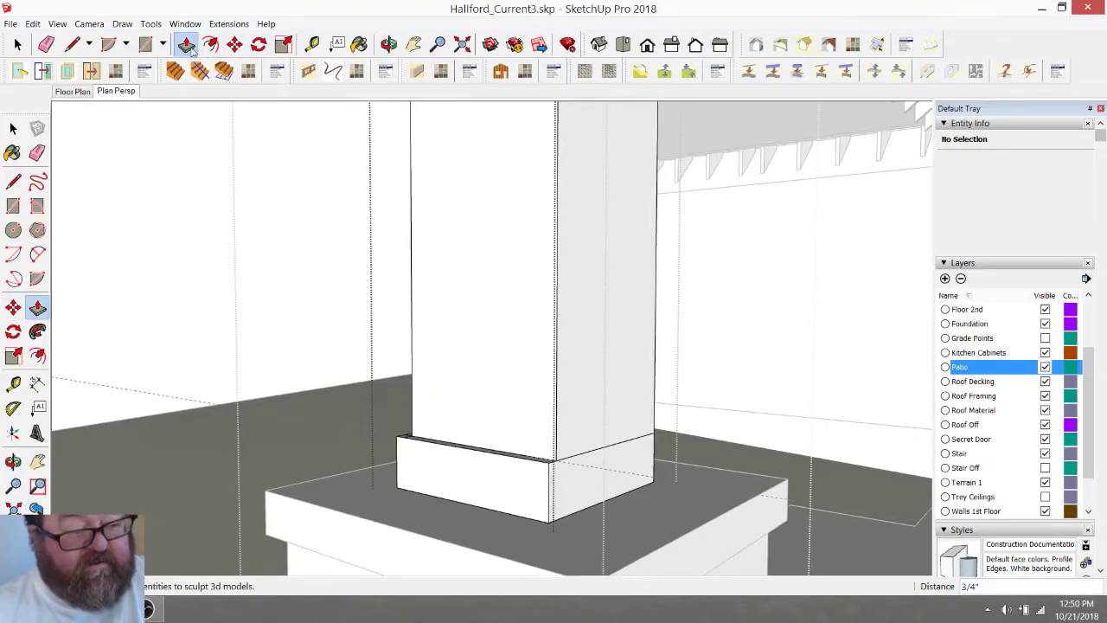
pyautogui.click(557, 484)
pyautogui.click(573, 484)
pyautogui.write('3')
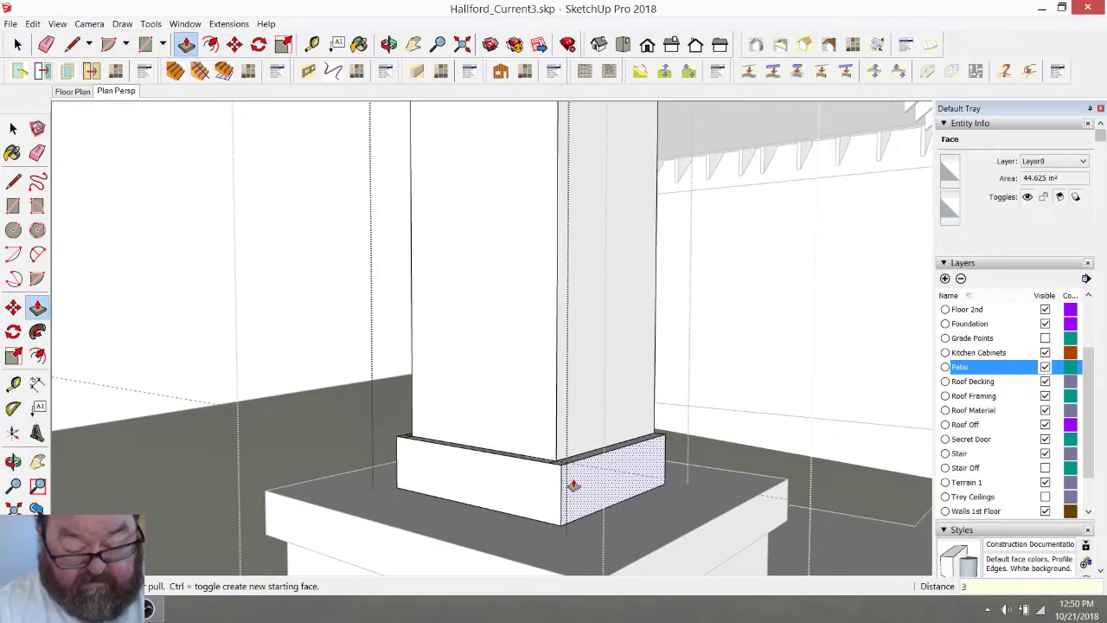
pyautogui.write('/4')
pyautogui.press('Return')
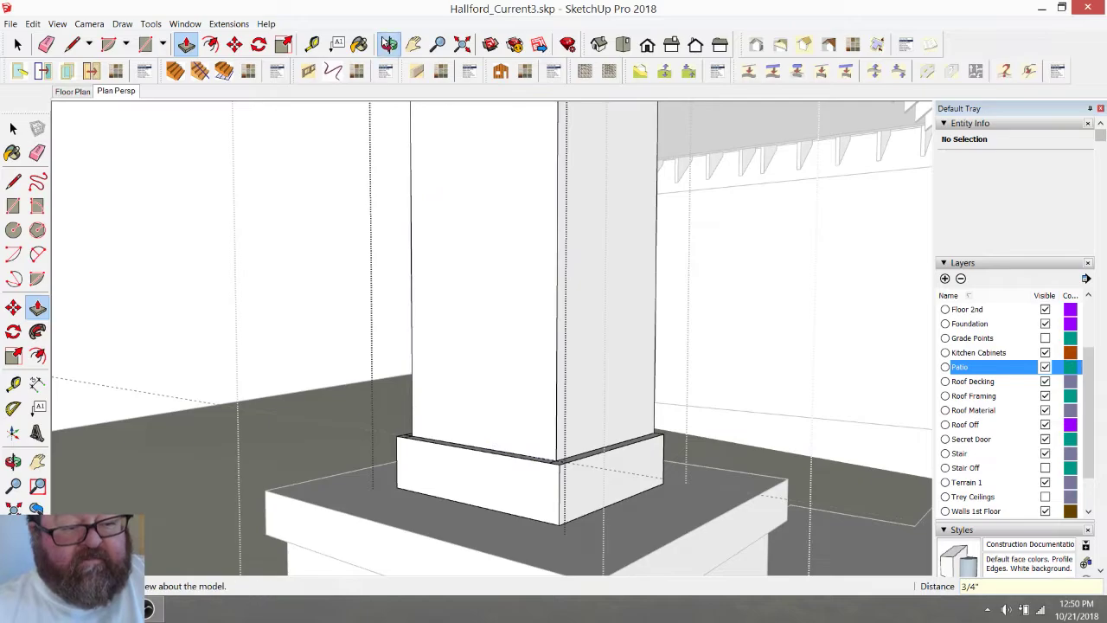
# Extrude the remaining fourth face of the base band outward by 3/4" to complete the trim around the column
pyautogui.click(389, 44)
pyautogui.moveTo(538, 400); pyautogui.dragTo(333, 398)
pyautogui.moveTo(618, 502); pyautogui.dragTo(445, 466)
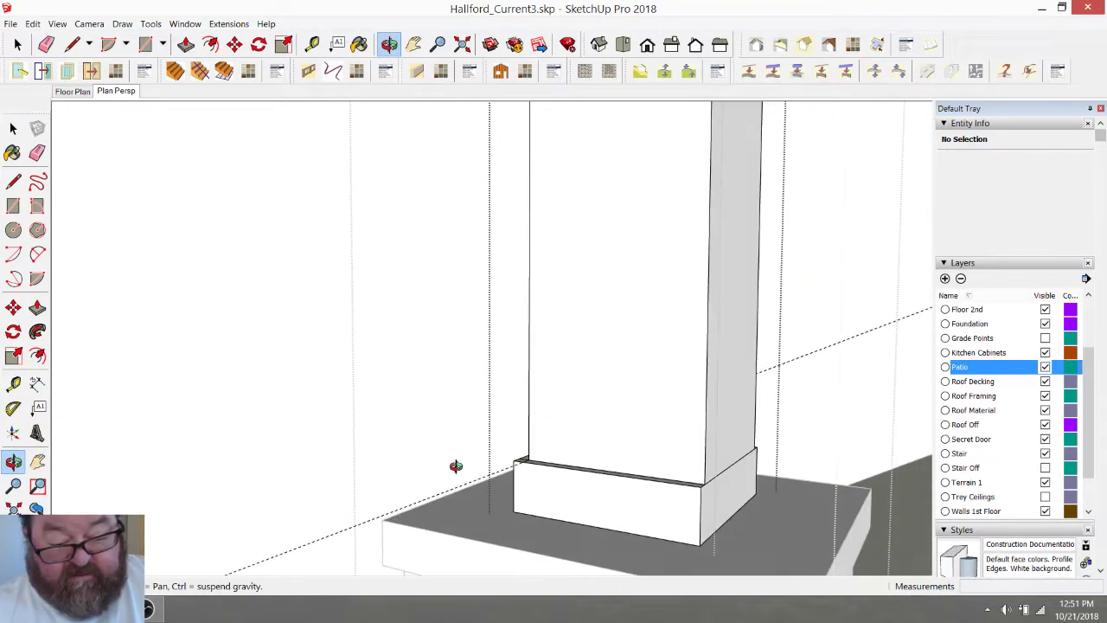
pyautogui.click(186, 44)
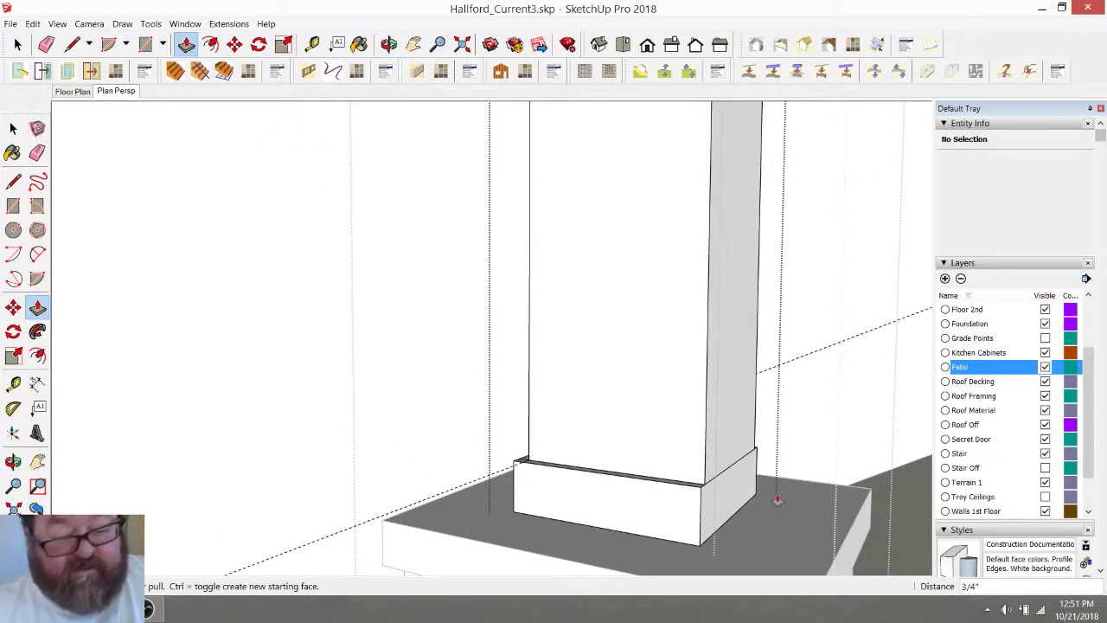
pyautogui.click(724, 495)
pyautogui.write('3')
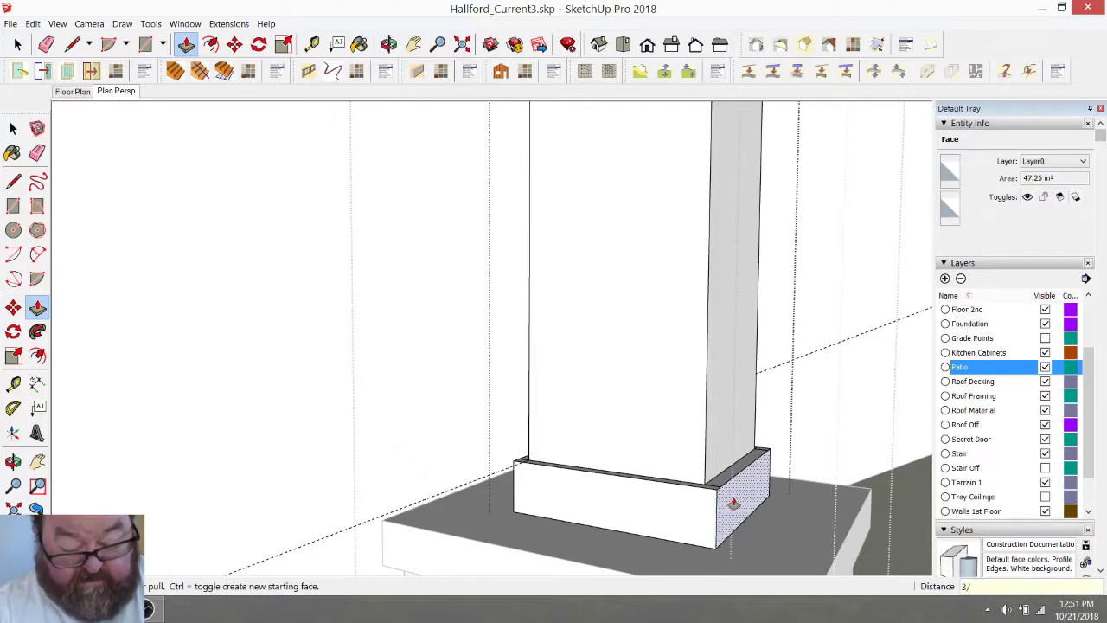
pyautogui.write('/4')
pyautogui.press('Return')
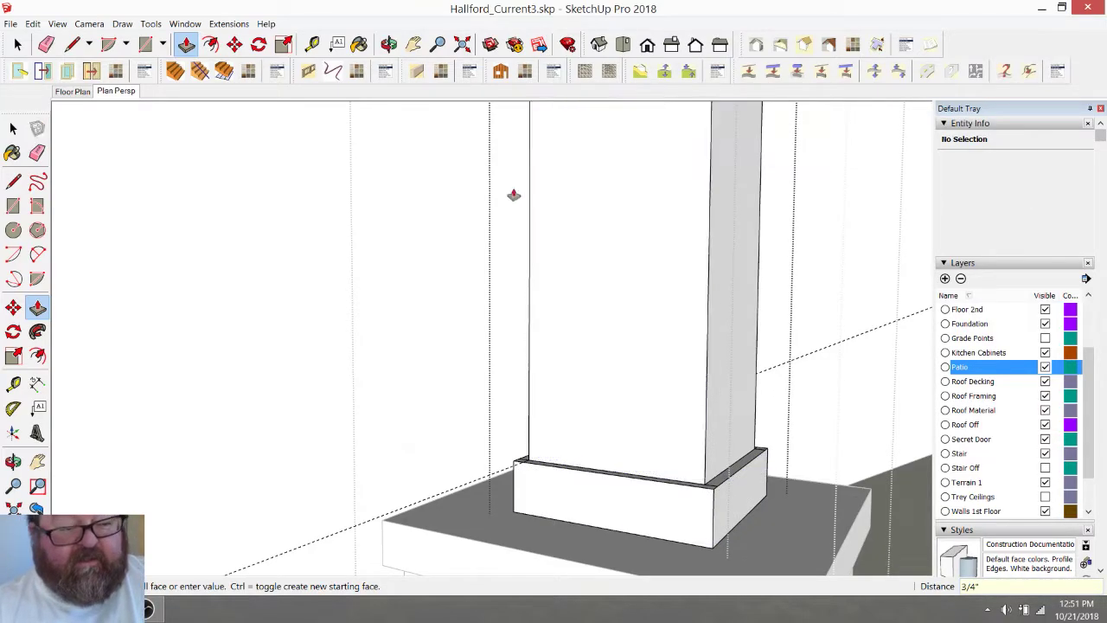
# Erase the guide line used for the base trim, check both patio columns, and close the smaller column group
pyautogui.click(388, 44)
pyautogui.moveTo(709, 424); pyautogui.dragTo(214, 193)
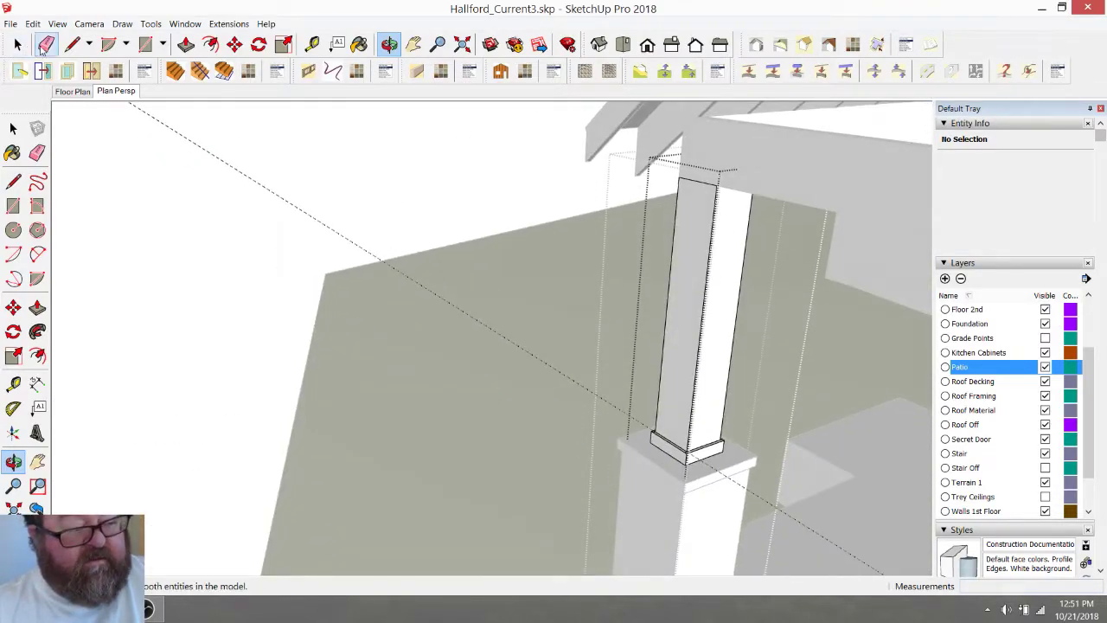
pyautogui.press('e')
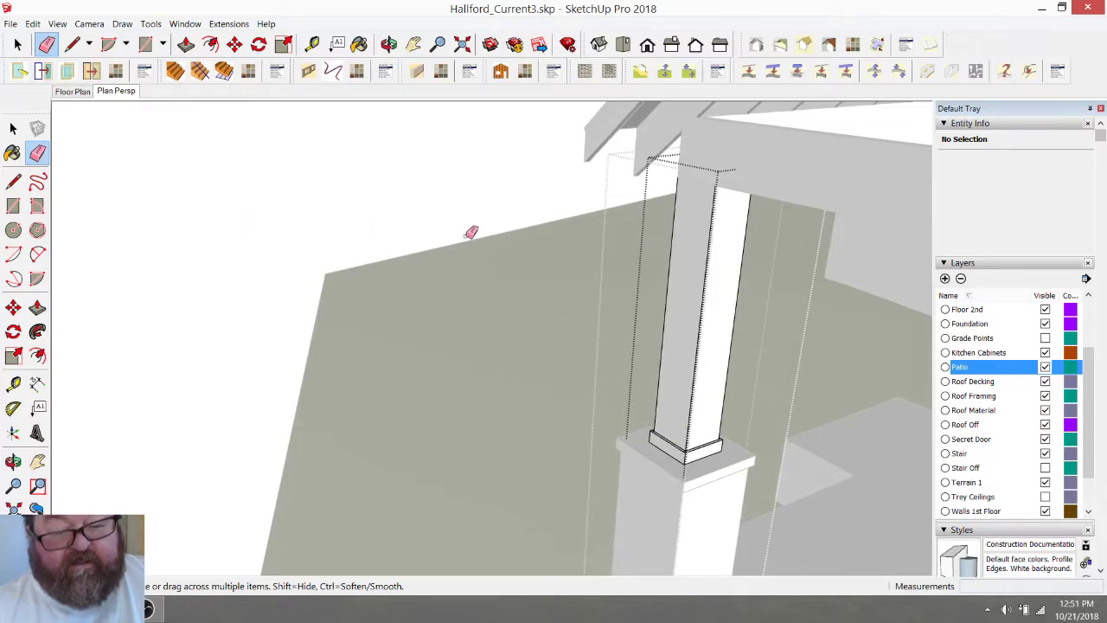
pyautogui.click(389, 44)
pyautogui.moveTo(699, 348); pyautogui.dragTo(566, 368)
pyautogui.scroll(5, 766, 363)
pyautogui.scroll(-2, 767, 424)
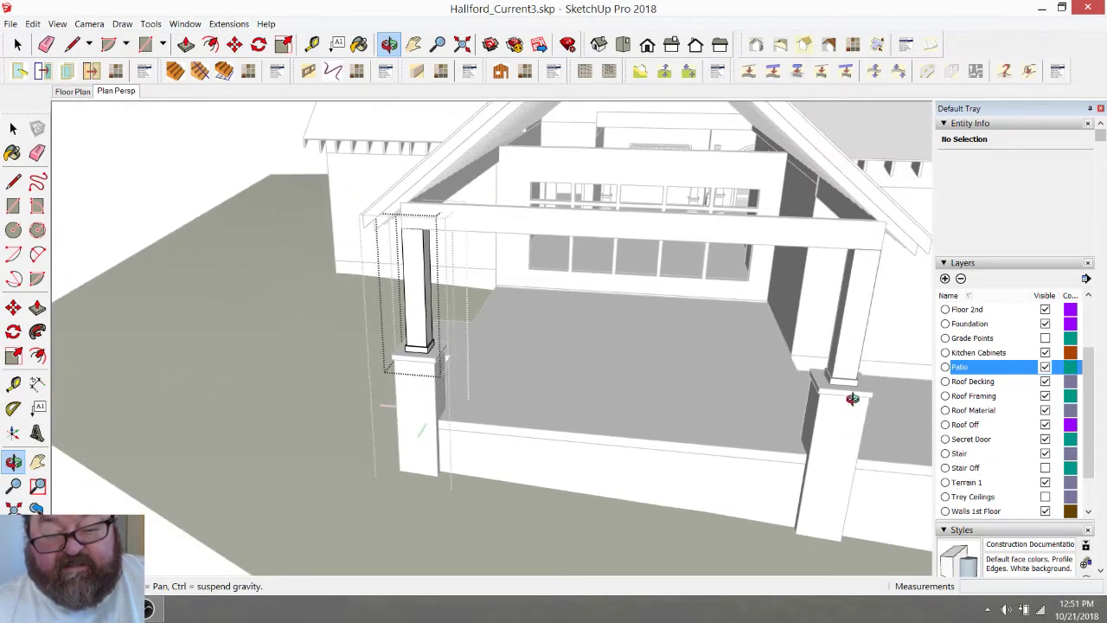
pyautogui.moveTo(853, 450); pyautogui.dragTo(701, 305)
pyautogui.moveTo(685, 480); pyautogui.dragTo(464, 410)
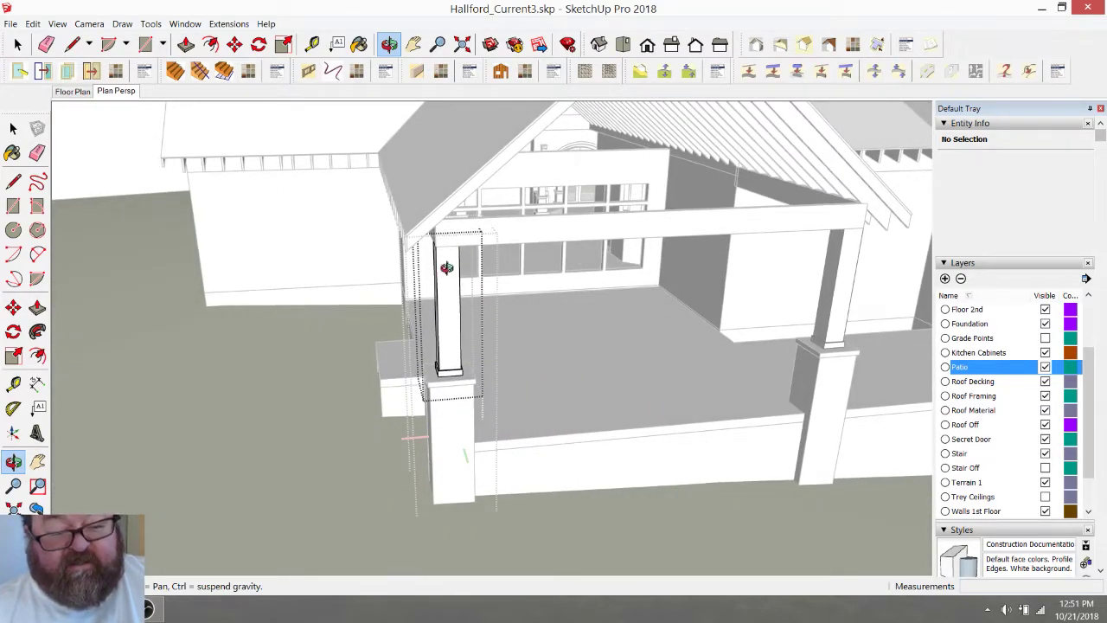
pyautogui.click(17, 44)
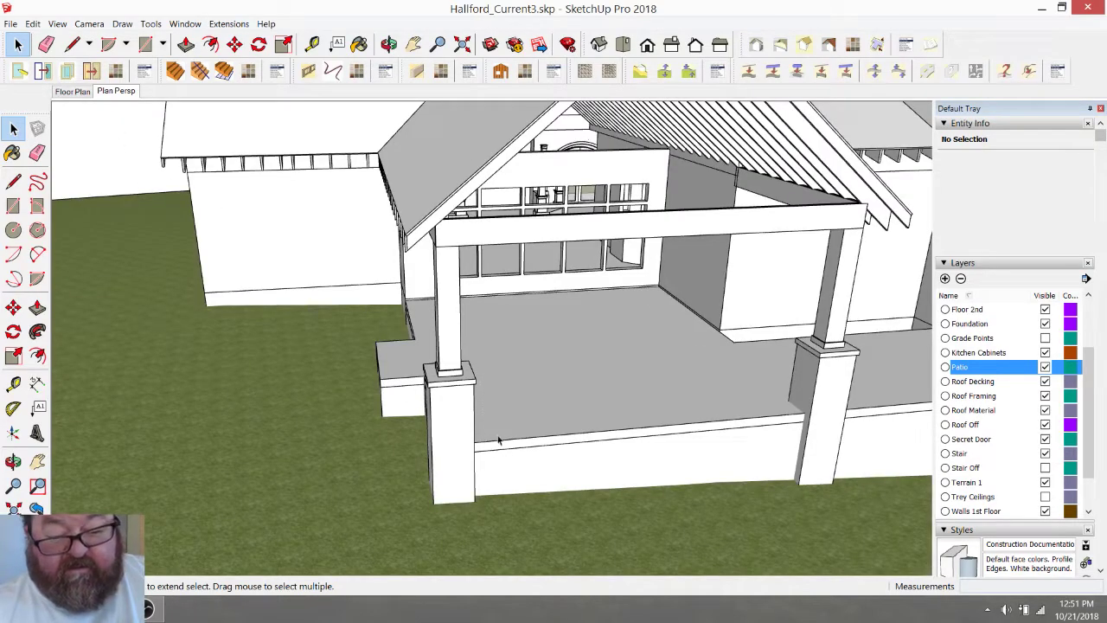
# Measure the vertical distance from the patio roof's rafter tails down to the patio floor
pyautogui.click(389, 44)
pyautogui.moveTo(346, 320); pyautogui.dragTo(401, 377)
pyautogui.moveTo(504, 388); pyautogui.dragTo(471, 423)
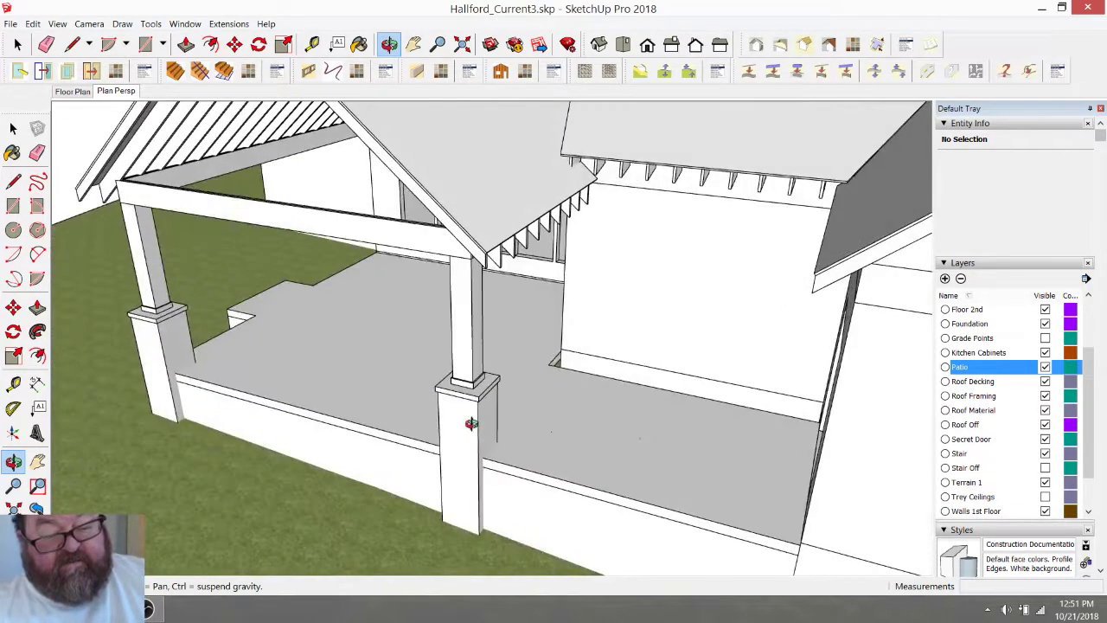
pyautogui.scroll(6, 471, 424)
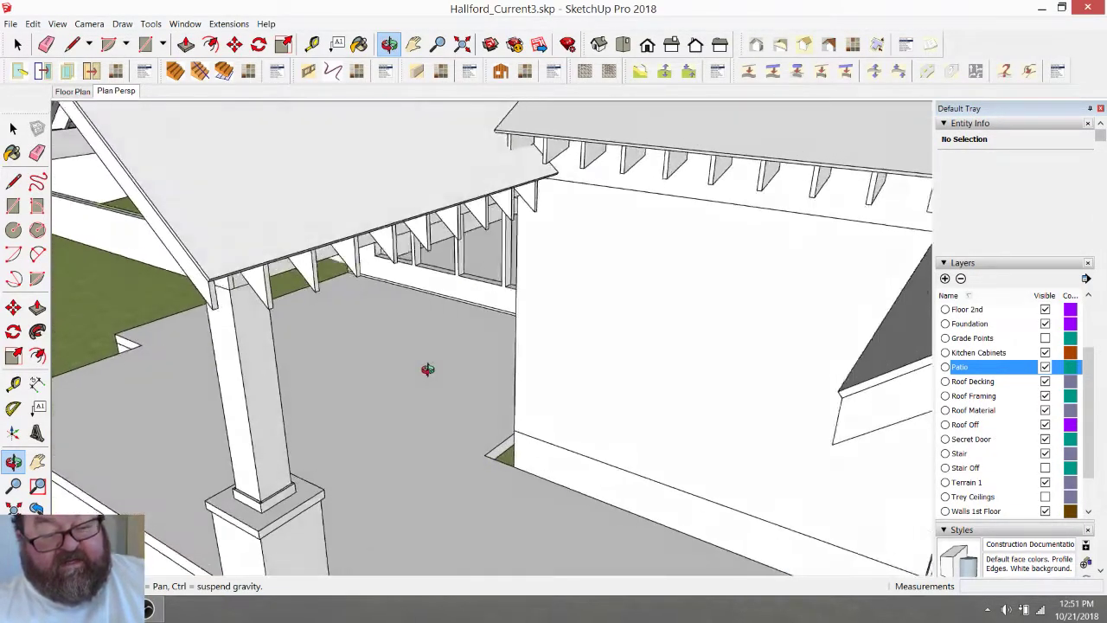
pyautogui.scroll(-1, 429, 371)
pyautogui.moveTo(429, 372); pyautogui.dragTo(533, 361)
pyautogui.scroll(-4, 467, 354)
pyautogui.moveTo(532, 424); pyautogui.dragTo(784, 420)
pyautogui.moveTo(708, 410); pyautogui.dragTo(349, 226)
pyautogui.click(312, 44)
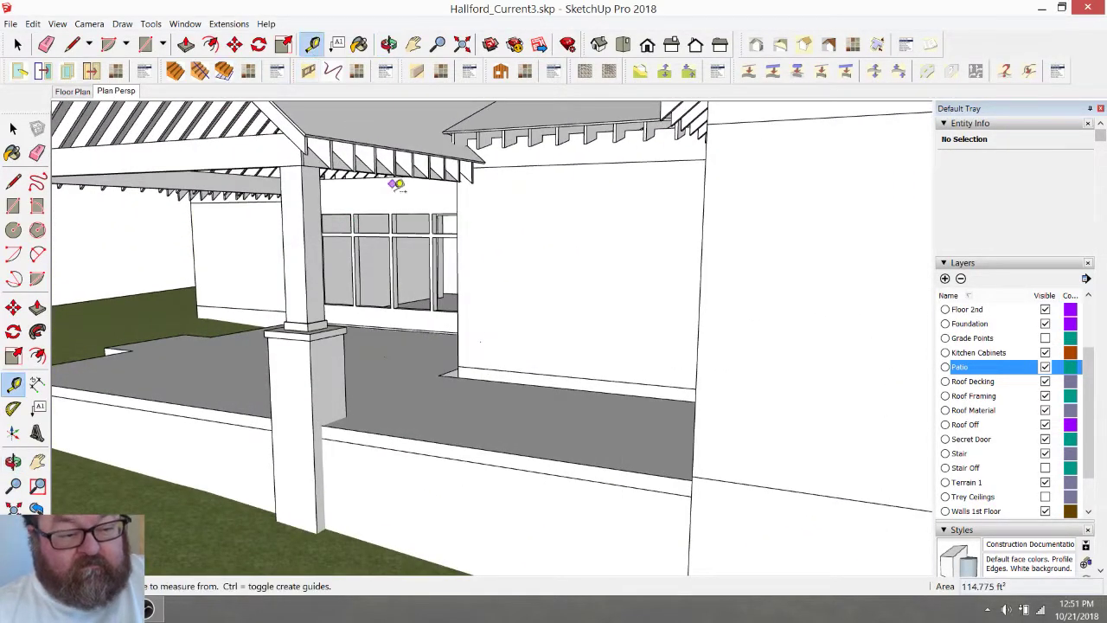
pyautogui.click(393, 175)
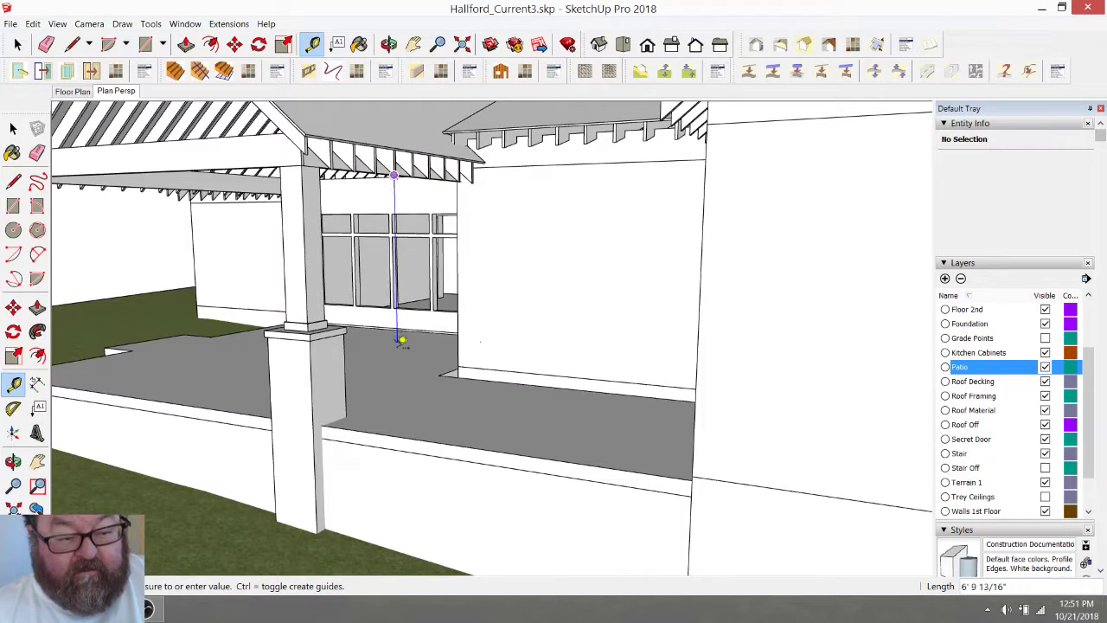
pyautogui.click(399, 399)
# Examine the covered patio, the surrounding roofs and the wall with the door opening beside the patio
pyautogui.click(388, 44)
pyautogui.moveTo(571, 264); pyautogui.dragTo(518, 434)
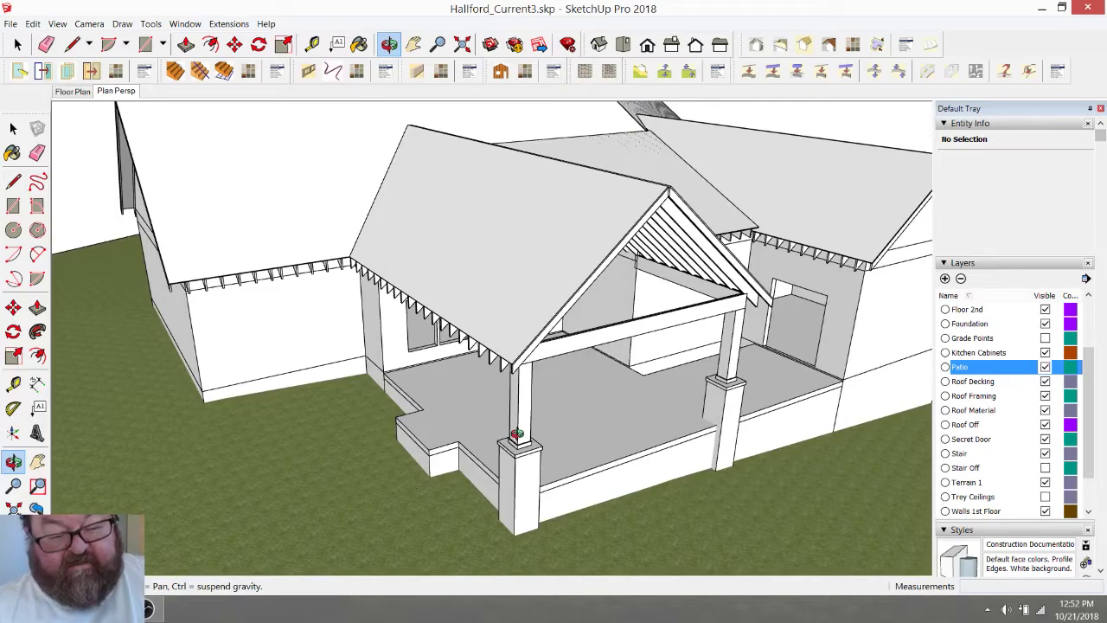
pyautogui.moveTo(540, 446); pyautogui.dragTo(635, 431)
pyautogui.scroll(-3, 328, 347)
pyautogui.moveTo(327, 347); pyautogui.dragTo(707, 440)
pyautogui.scroll(2, 792, 338)
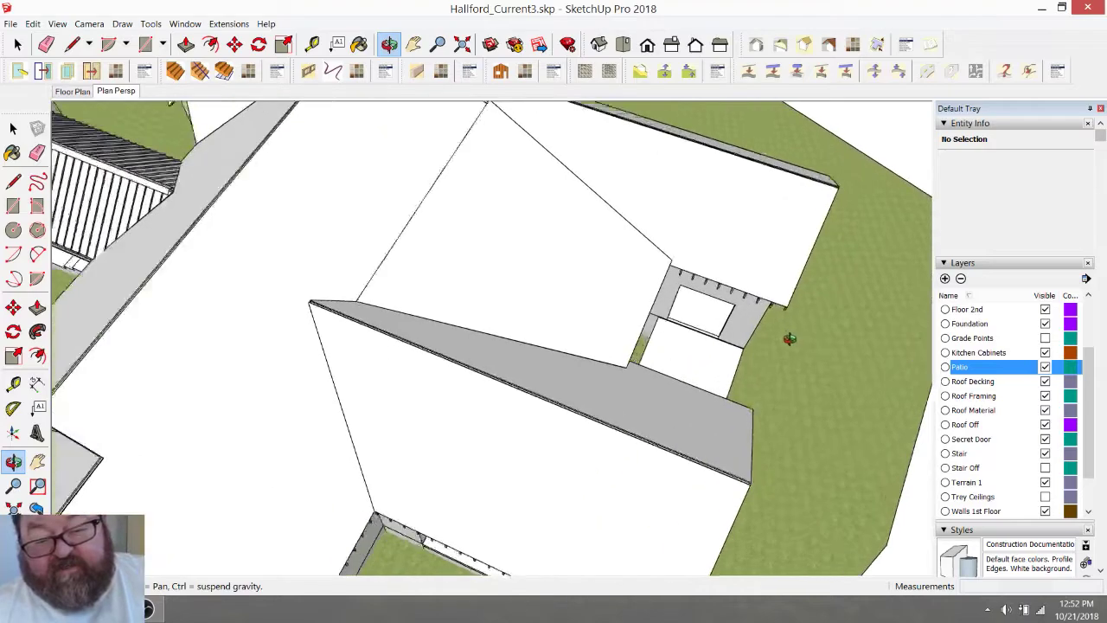
pyautogui.scroll(2, 792, 338)
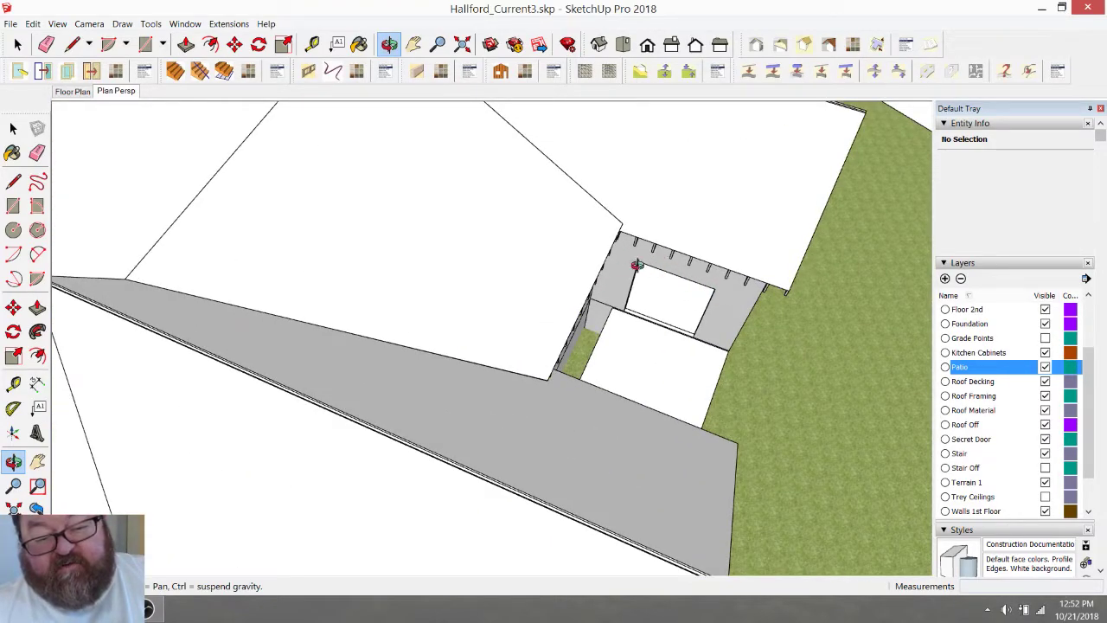
pyautogui.scroll(6, 695, 333)
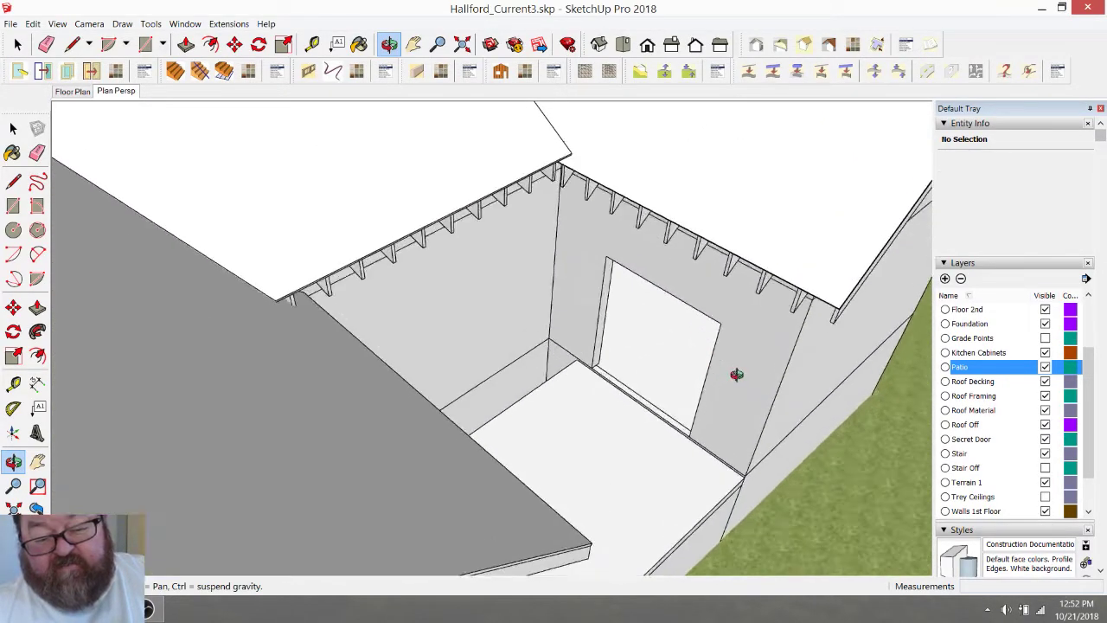
pyautogui.moveTo(738, 378); pyautogui.dragTo(719, 314)
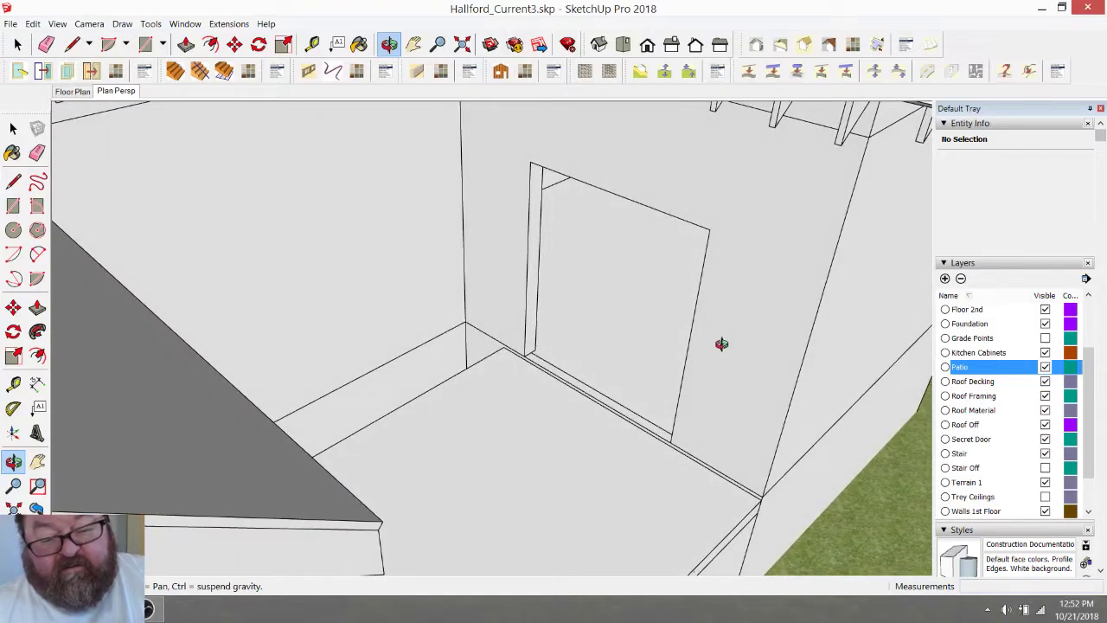
pyautogui.scroll(-3, 518, 275)
pyautogui.moveTo(671, 363); pyautogui.dragTo(701, 266)
# Place a guide line on the patio floor 5' in from the outer edge, toward the door opening, and check its offset
pyautogui.click(312, 44)
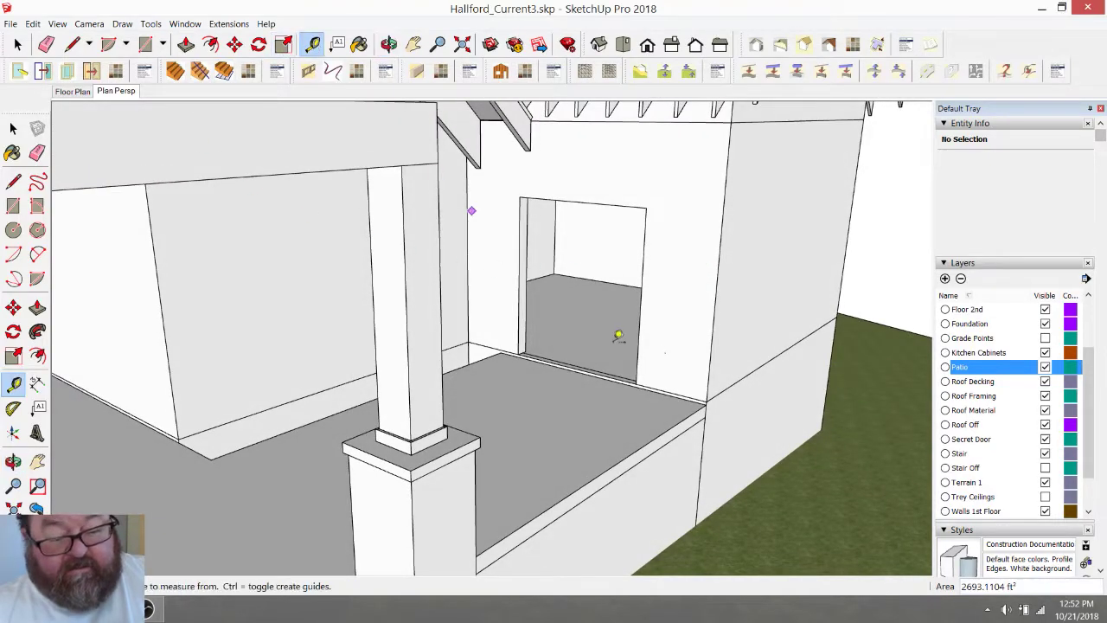
pyautogui.click(659, 433)
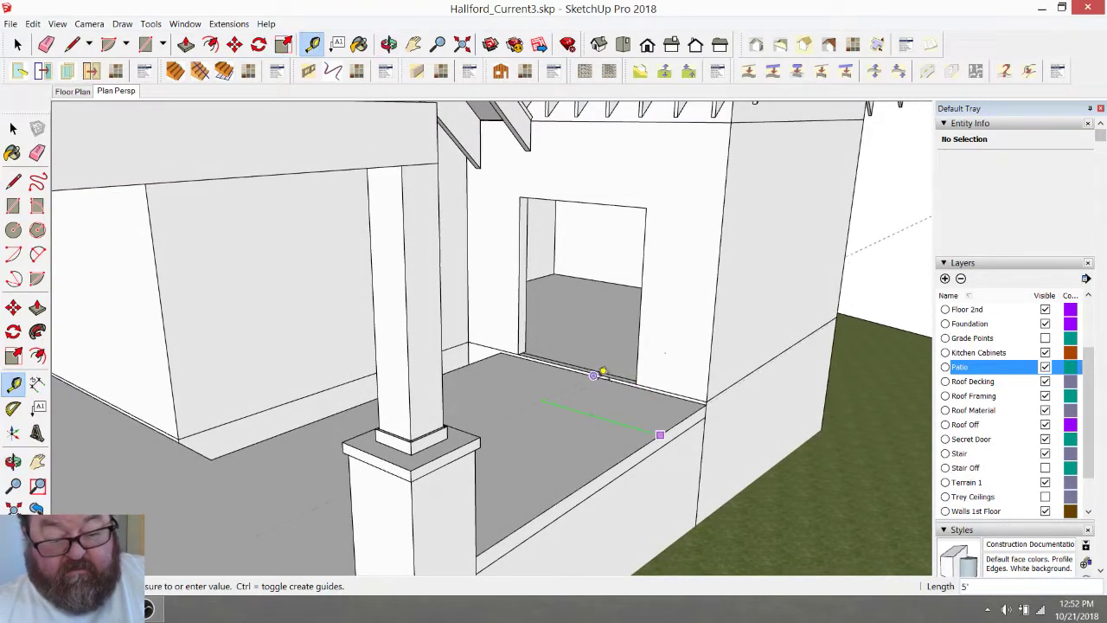
pyautogui.click(593, 375)
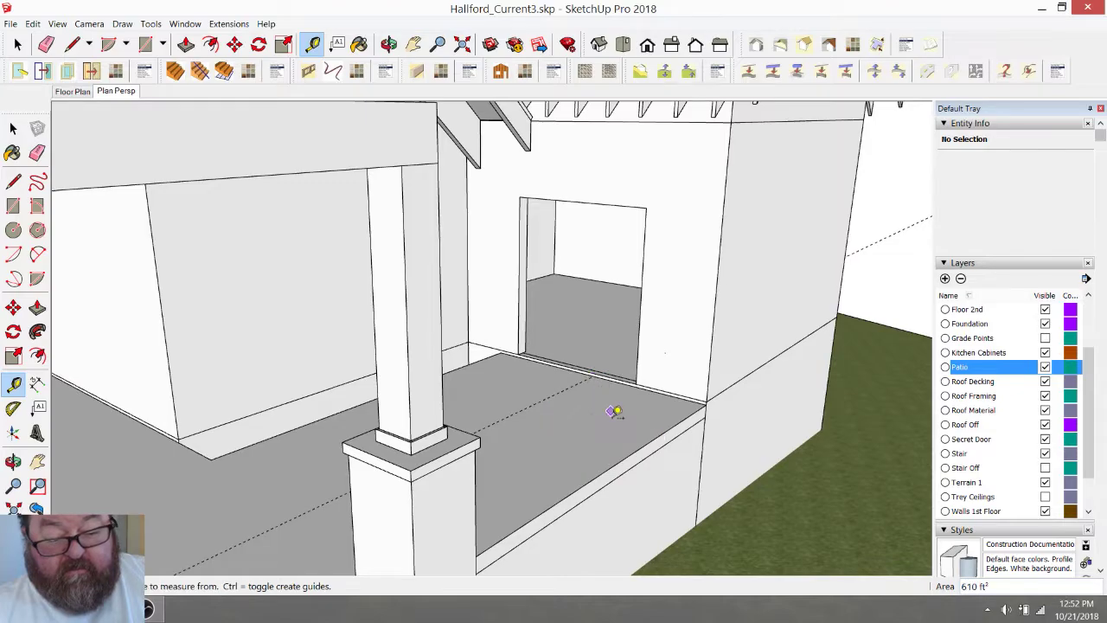
pyautogui.click(628, 455)
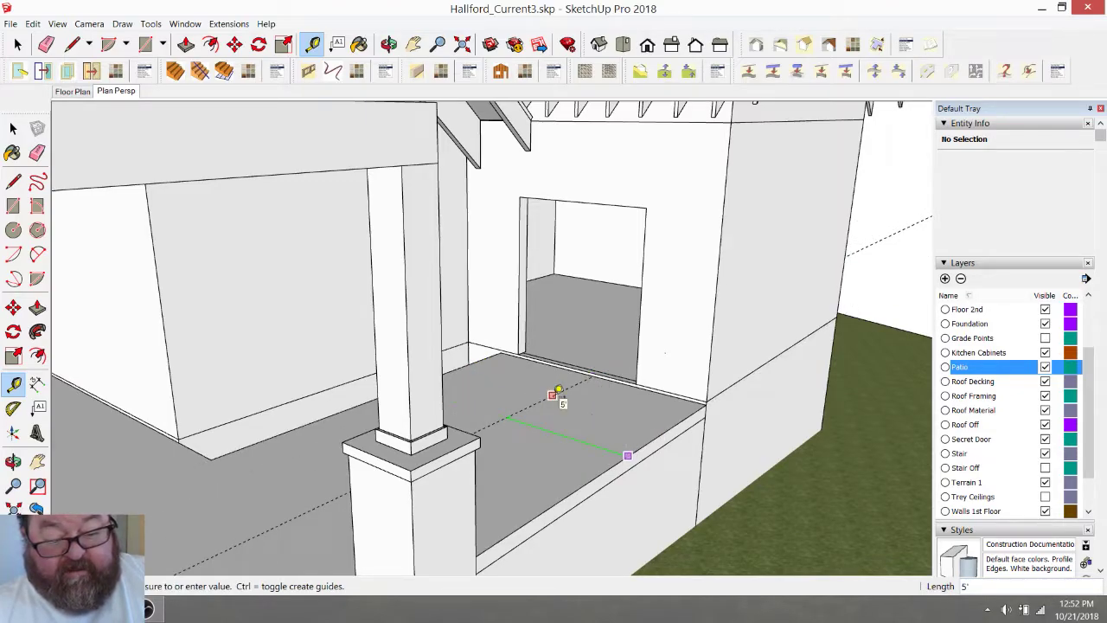
pyautogui.click(557, 393)
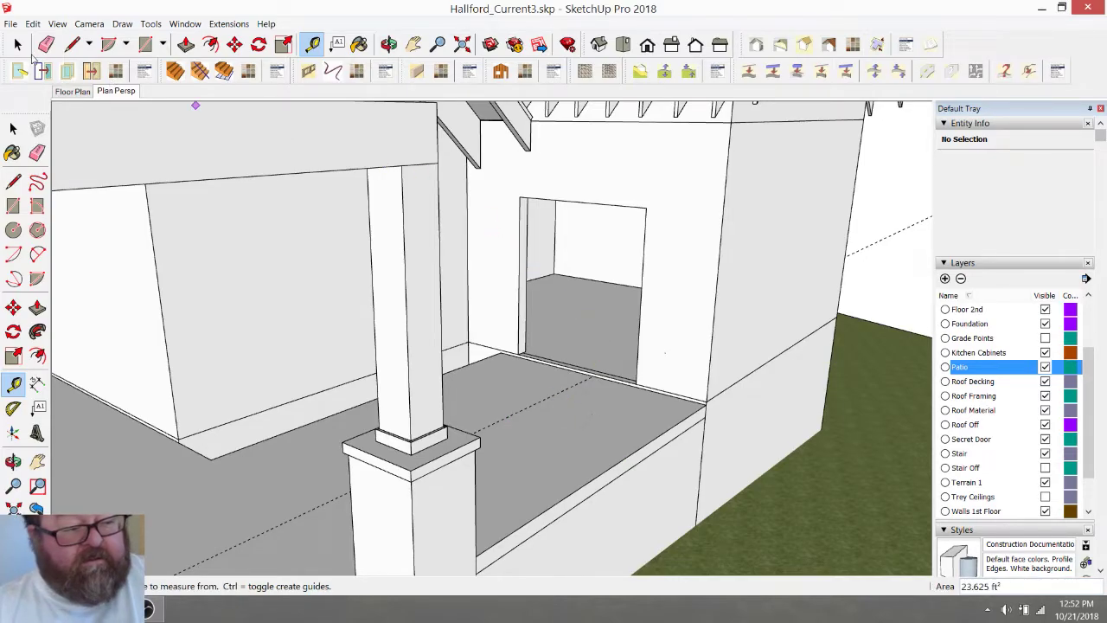
# Open the wall with the door opening for editing and place a guide line 5'6" in from the patio's outer edge
pyautogui.click(19, 45)
pyautogui.doubleClick(702, 231)
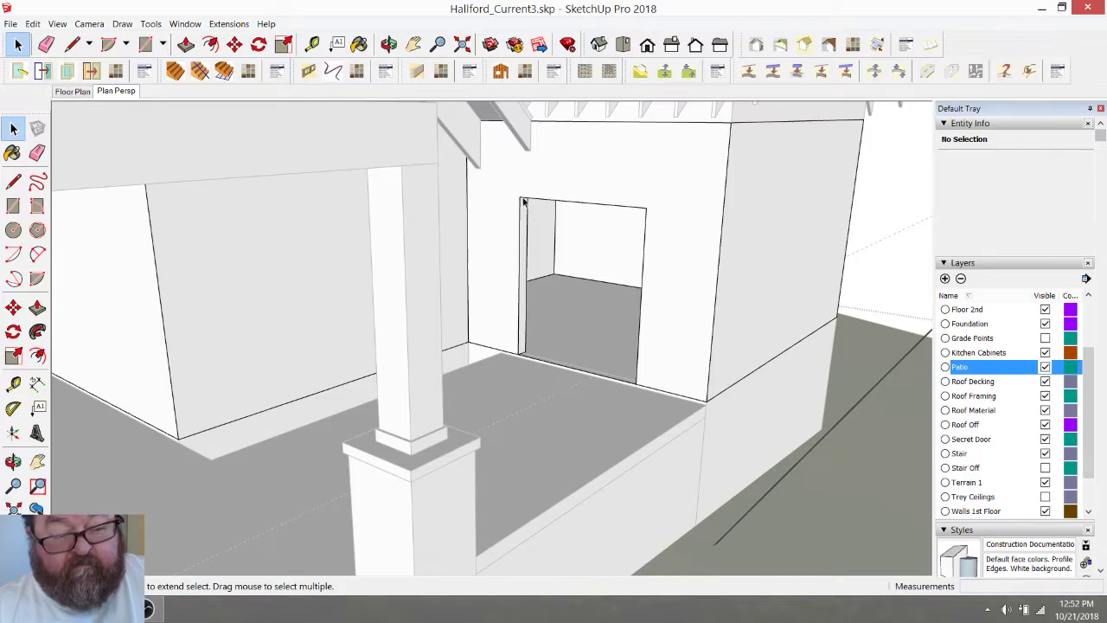
pyautogui.click(389, 44)
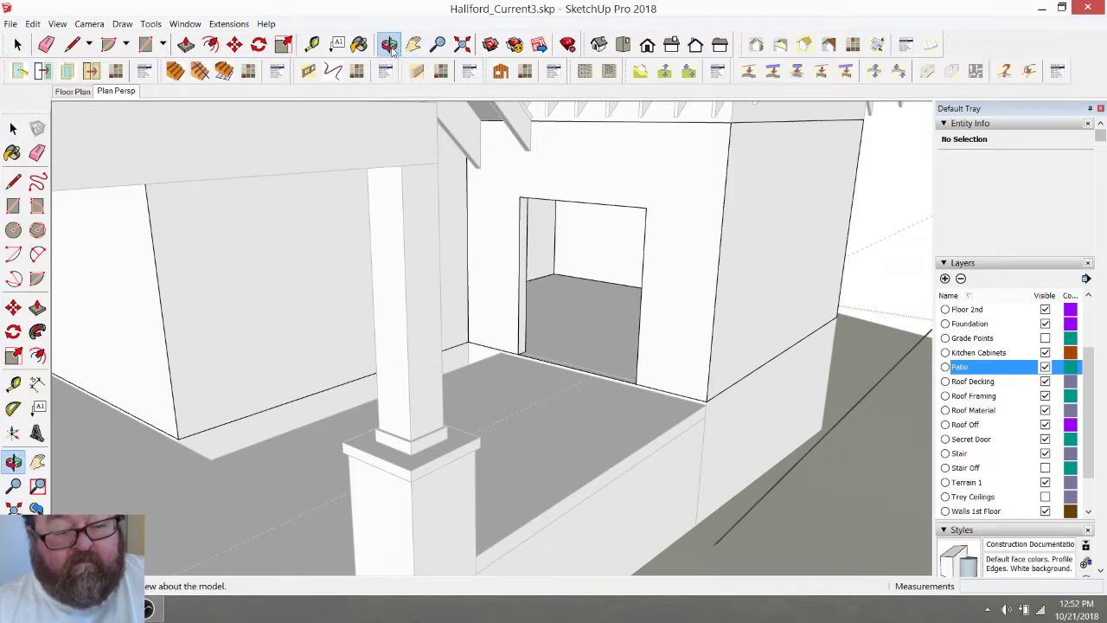
pyautogui.moveTo(558, 163); pyautogui.dragTo(700, 163)
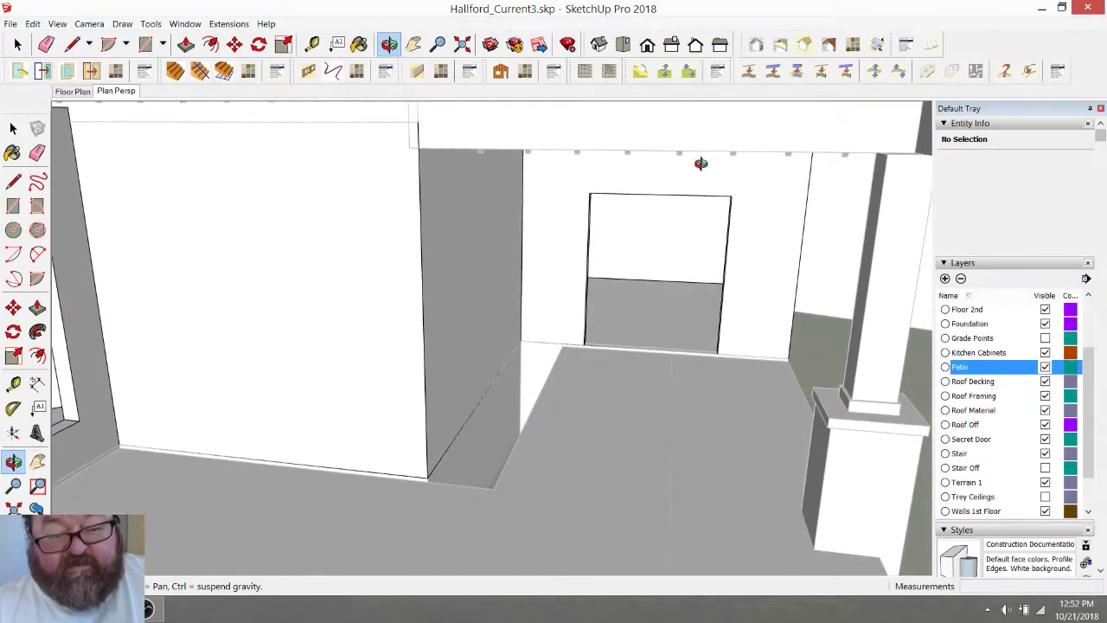
pyautogui.click(17, 44)
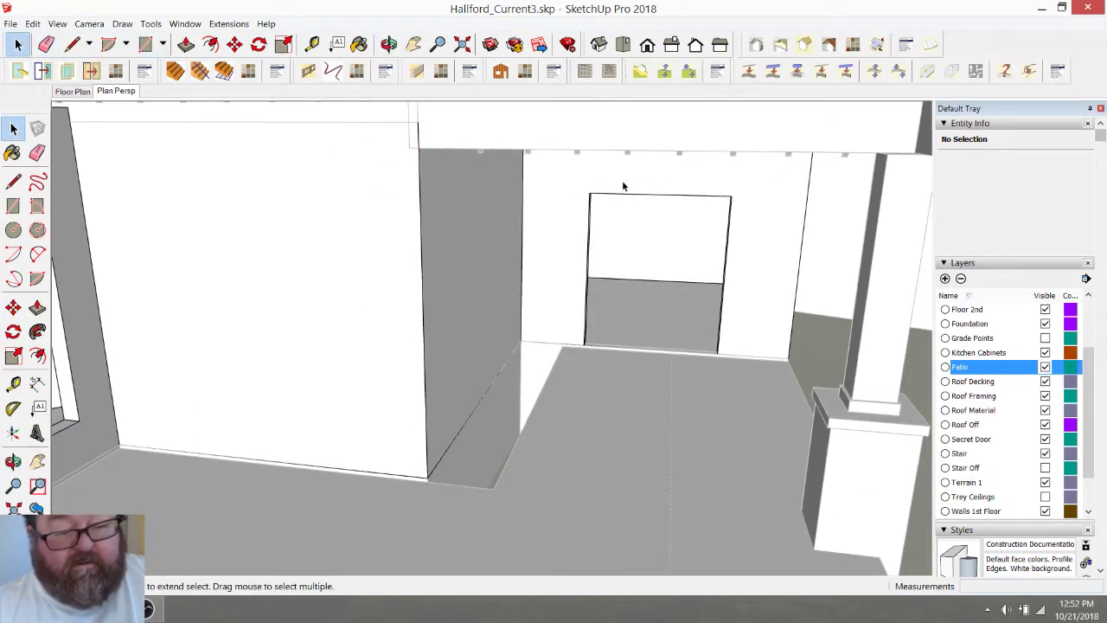
pyautogui.click(657, 281)
pyautogui.scroll(3, 687, 224)
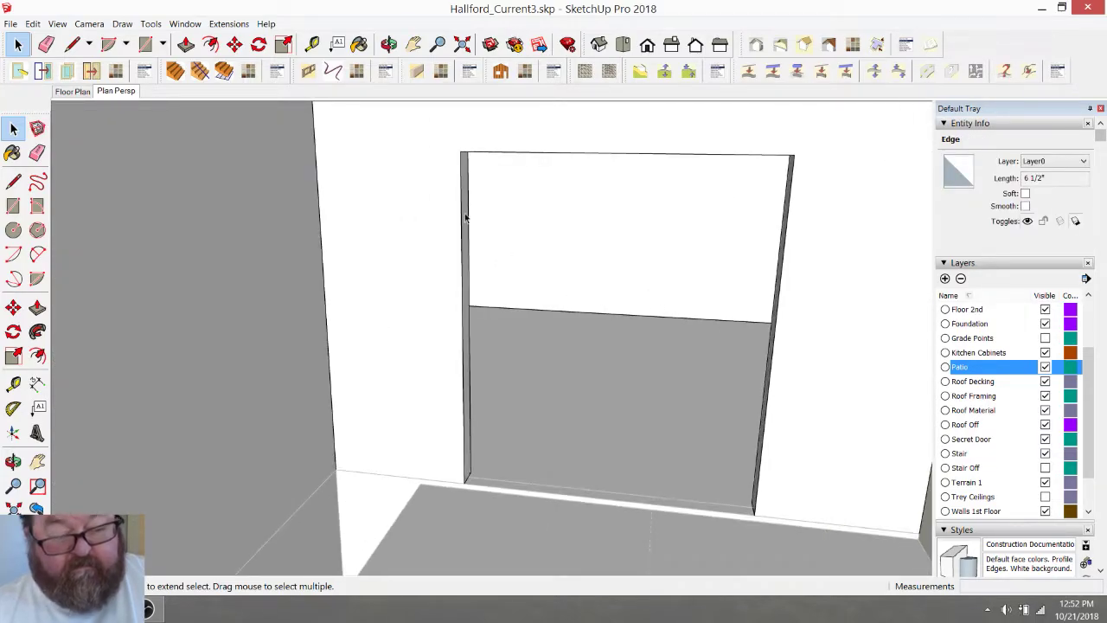
pyautogui.scroll(-1, 382, 147)
pyautogui.click(312, 44)
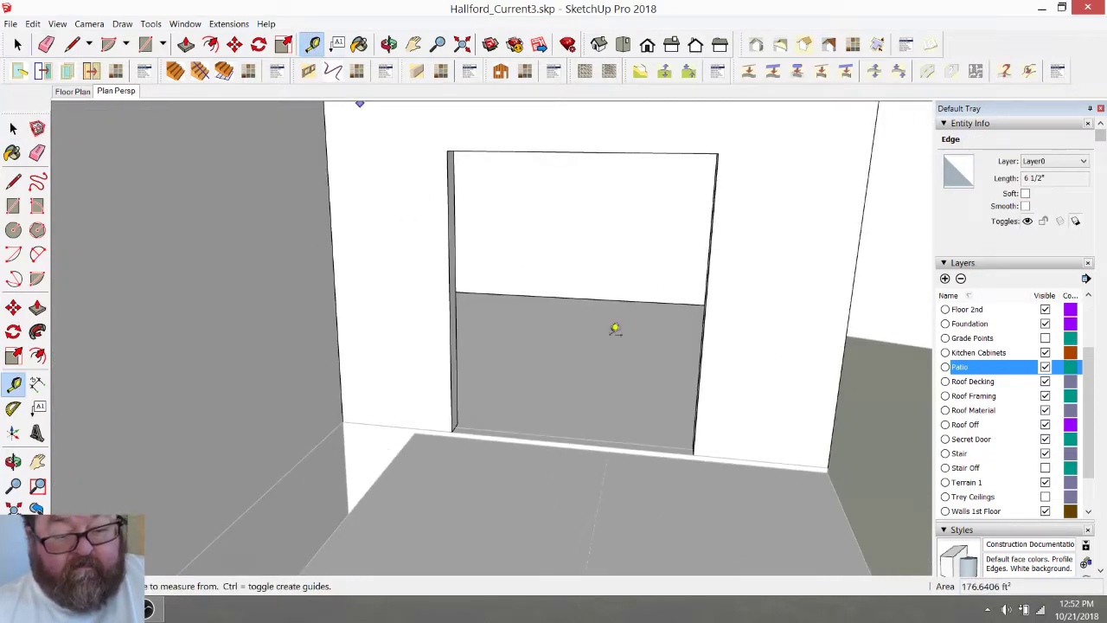
pyautogui.click(841, 501)
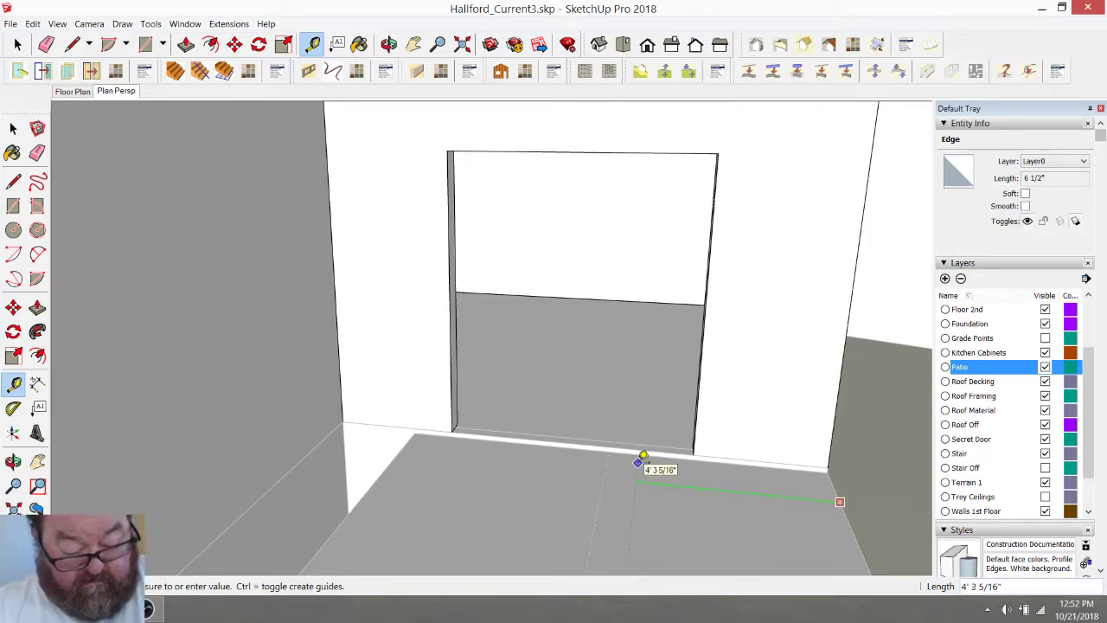
pyautogui.write("5'6")
pyautogui.press('Return')
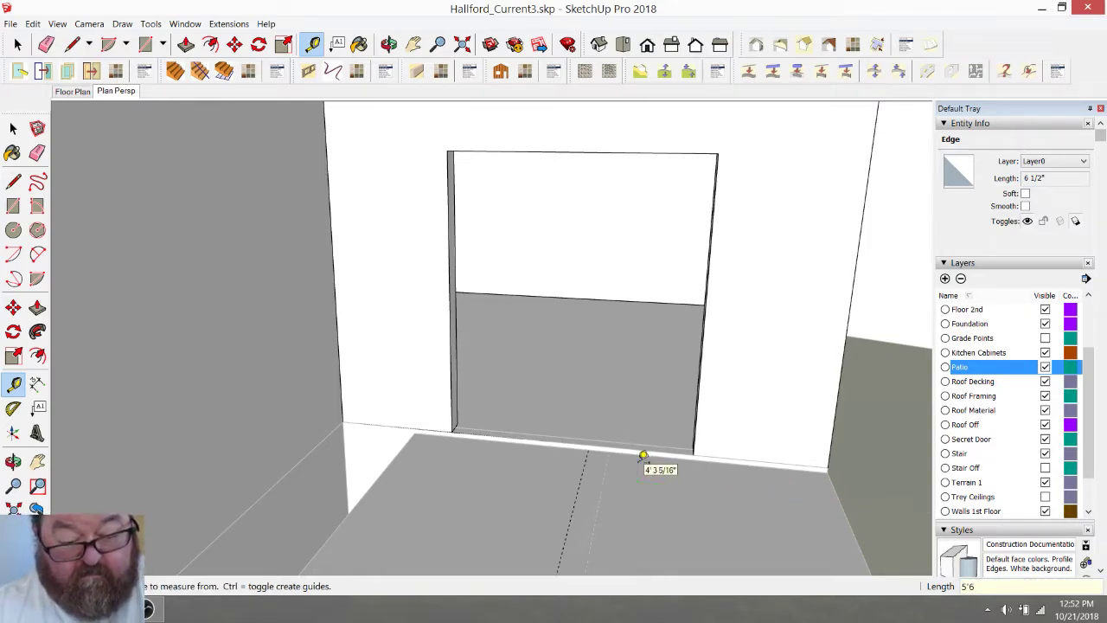
# Place a guide line 36" to each side of the 5'6" guide to mark the door opening's width
pyautogui.click(580, 477)
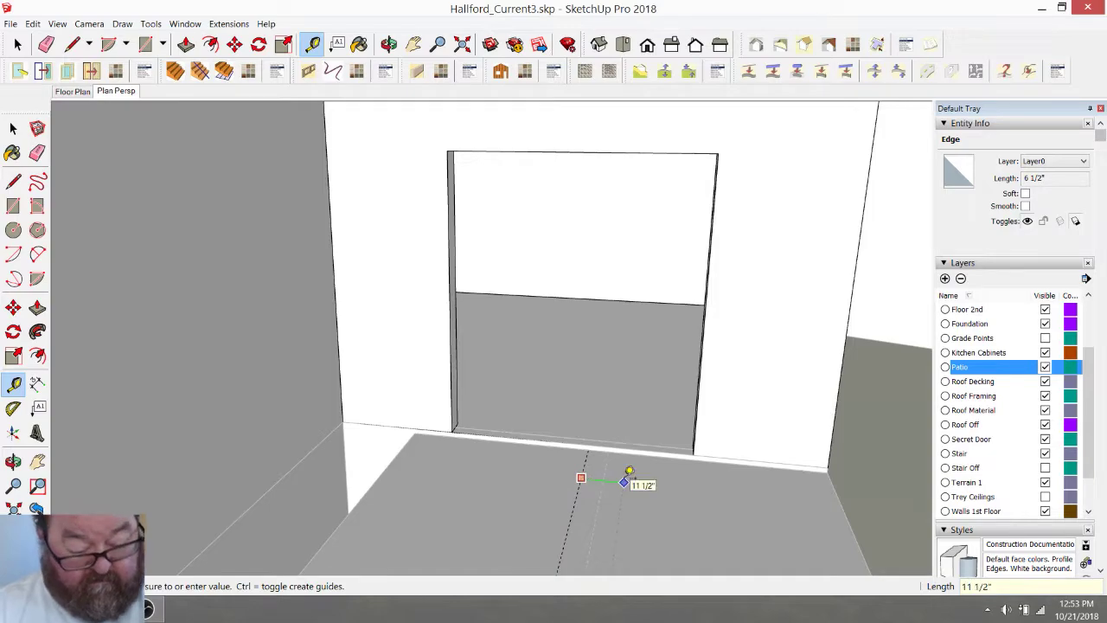
pyautogui.press('Return')
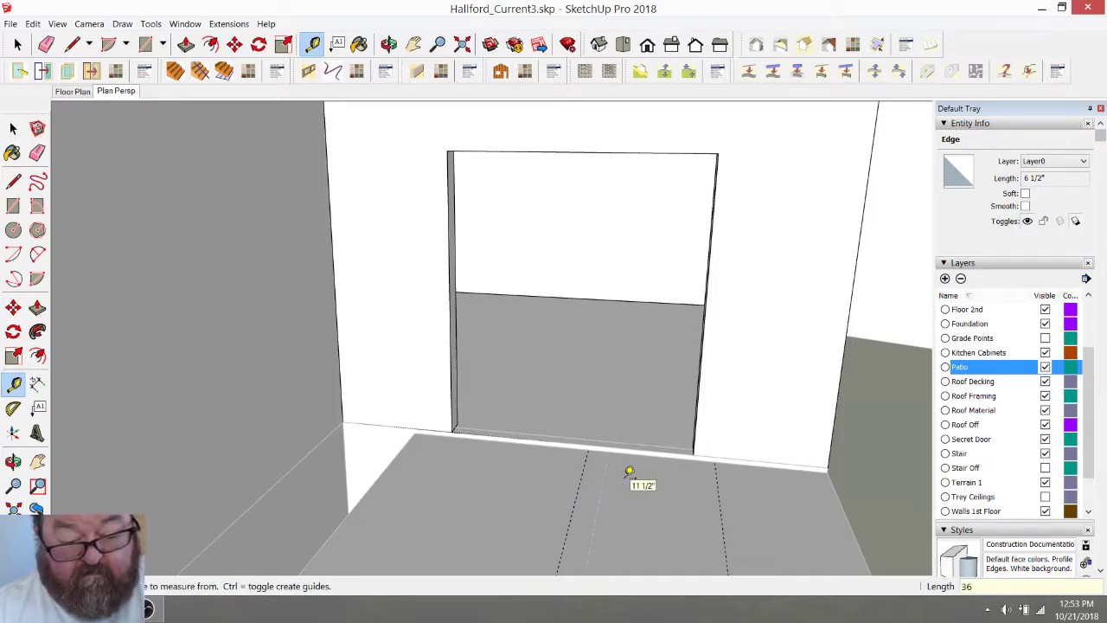
pyautogui.click(585, 462)
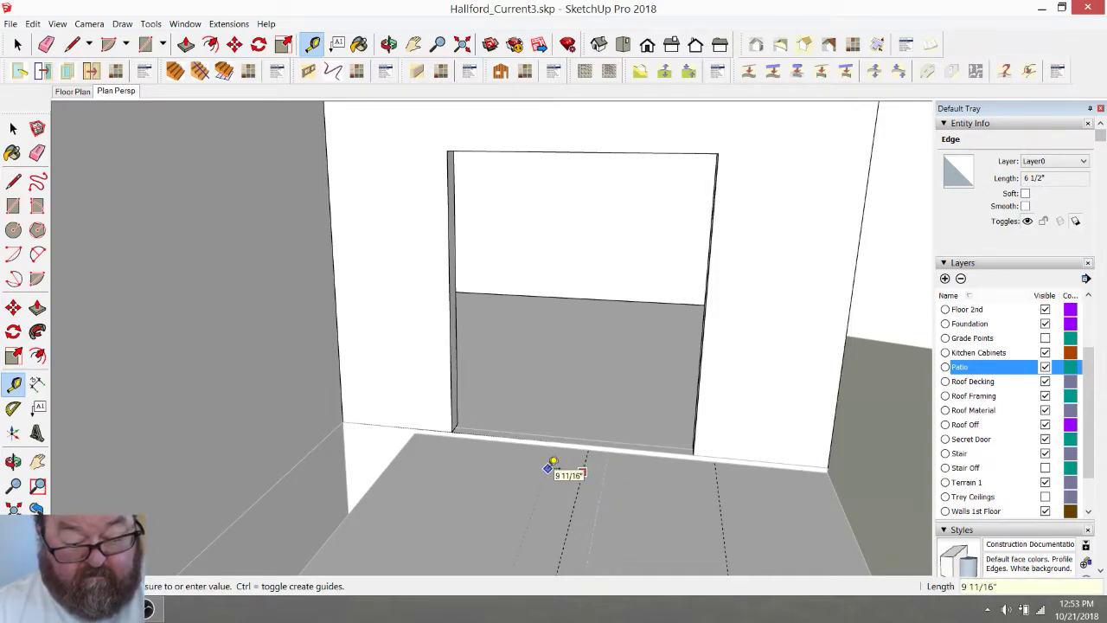
pyautogui.write('36')
pyautogui.press('Return')
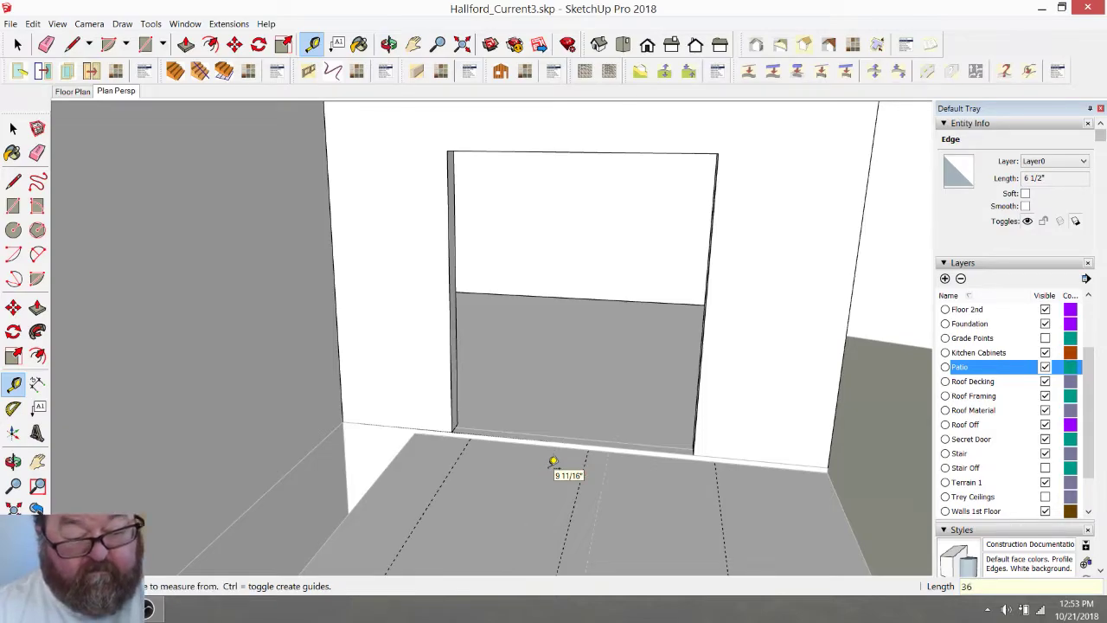
# Push/Pull both door jambs 6" toward the patio's outer edge to meet the outer guides, and erase the three guide lines
pyautogui.click(185, 44)
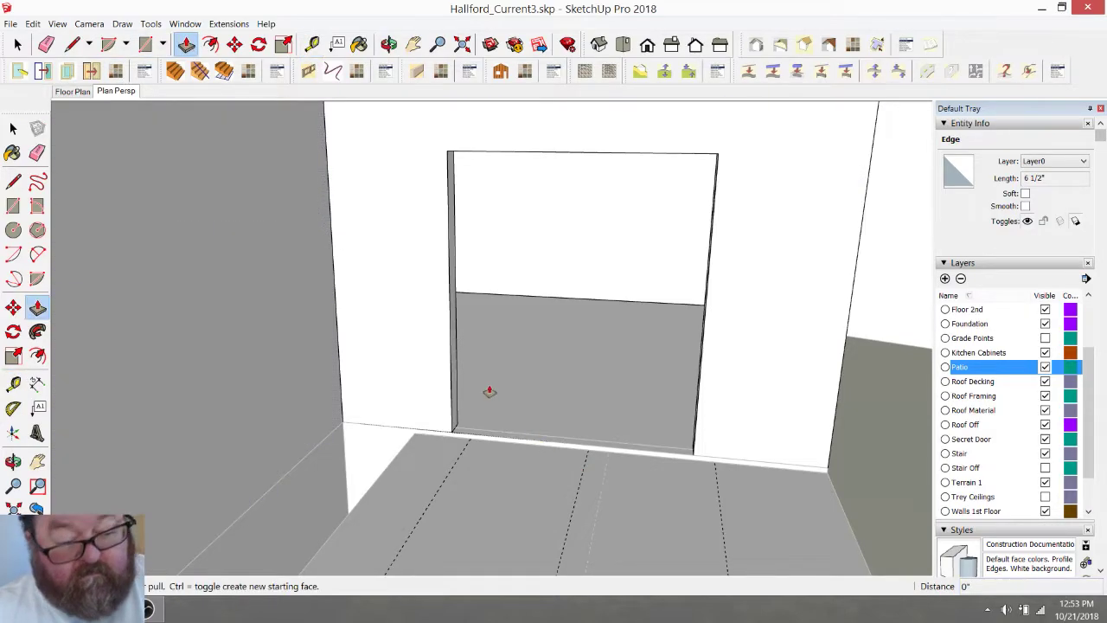
pyautogui.scroll(3, 449, 420)
pyautogui.click(445, 431)
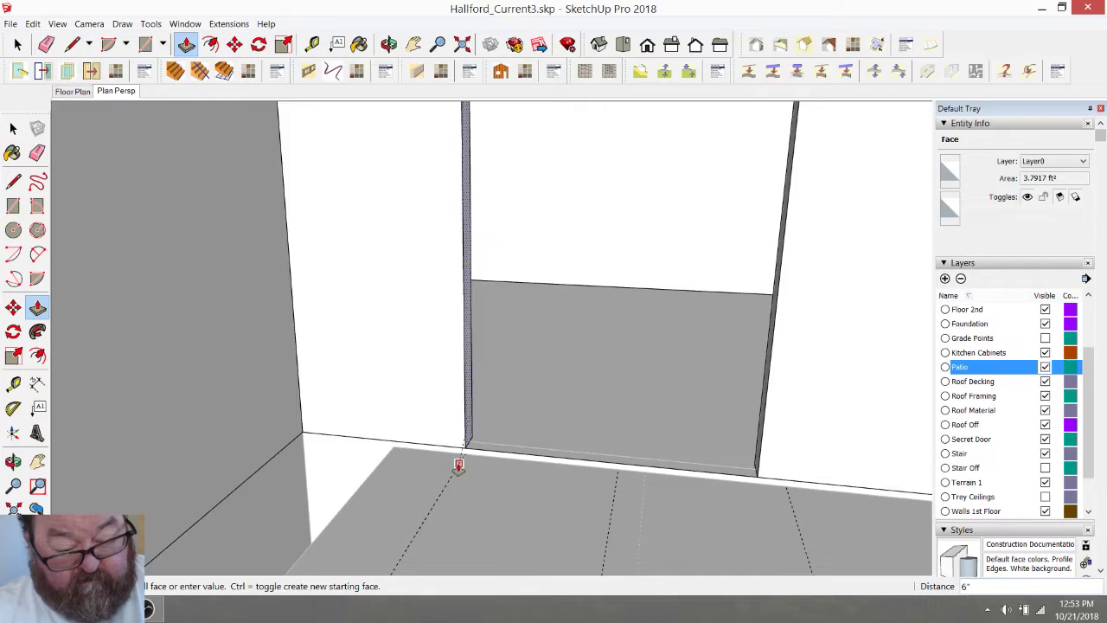
pyautogui.click(388, 44)
pyautogui.moveTo(744, 304); pyautogui.dragTo(782, 373)
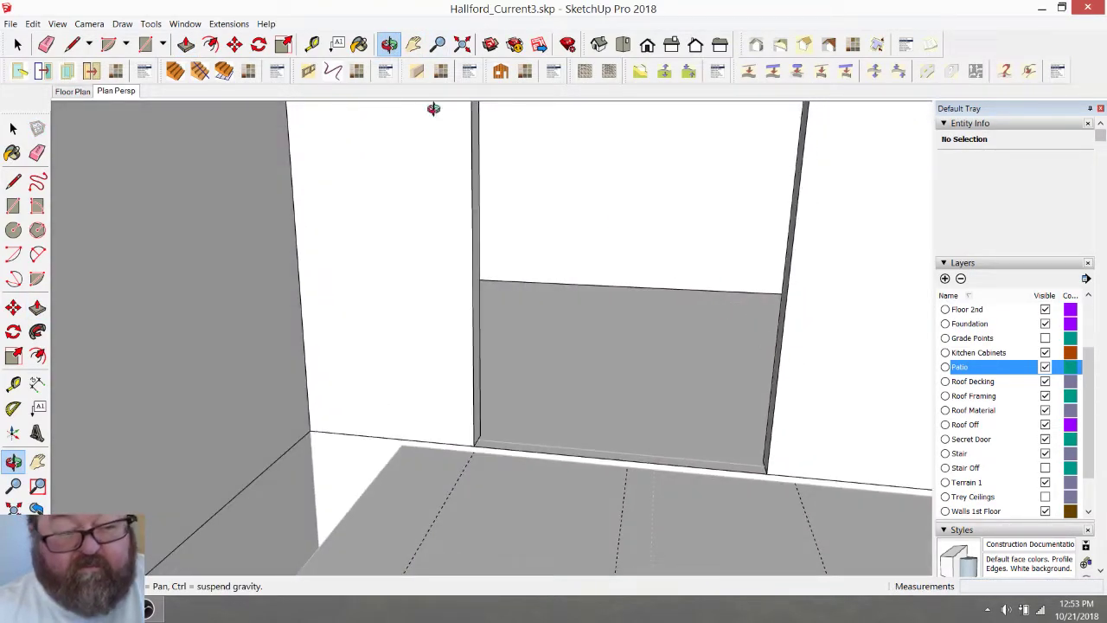
pyautogui.click(186, 44)
pyautogui.click(778, 367)
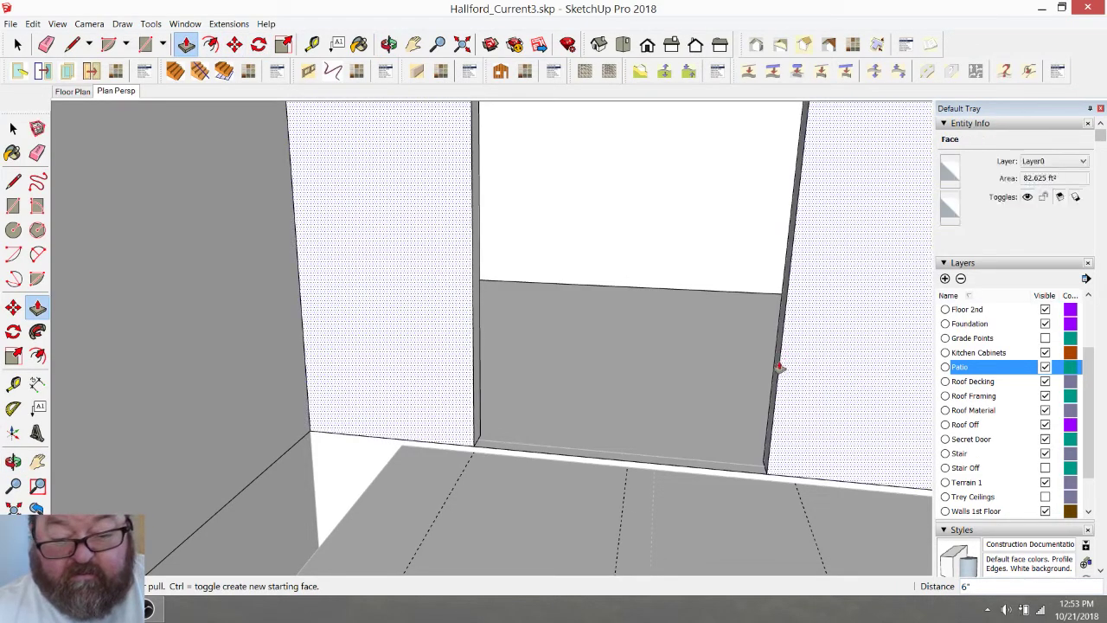
pyautogui.click(778, 367)
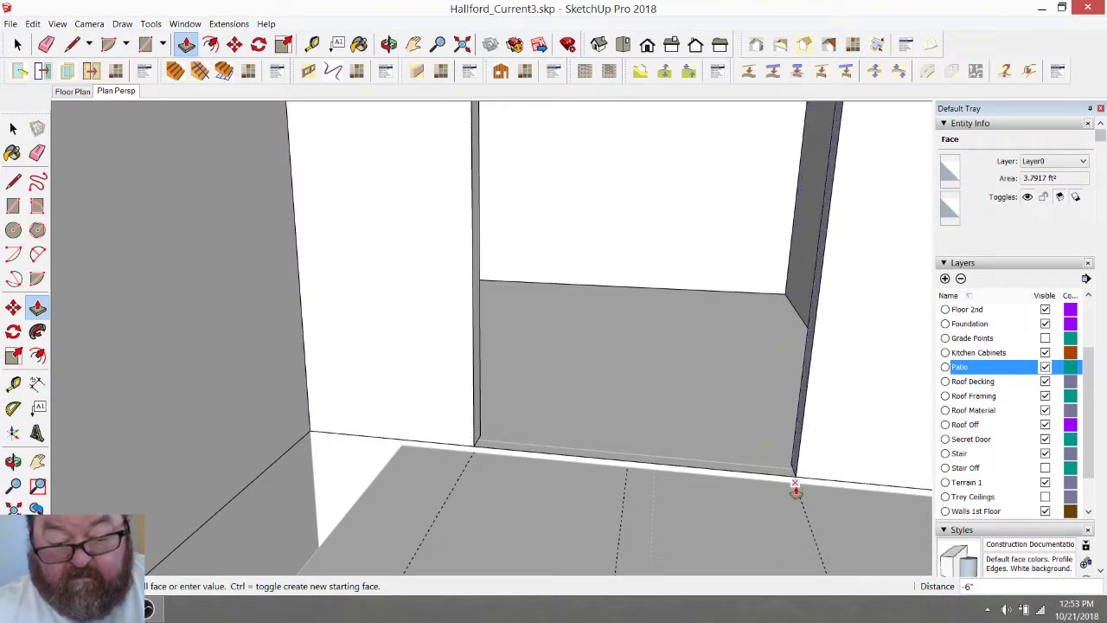
pyautogui.press('e')
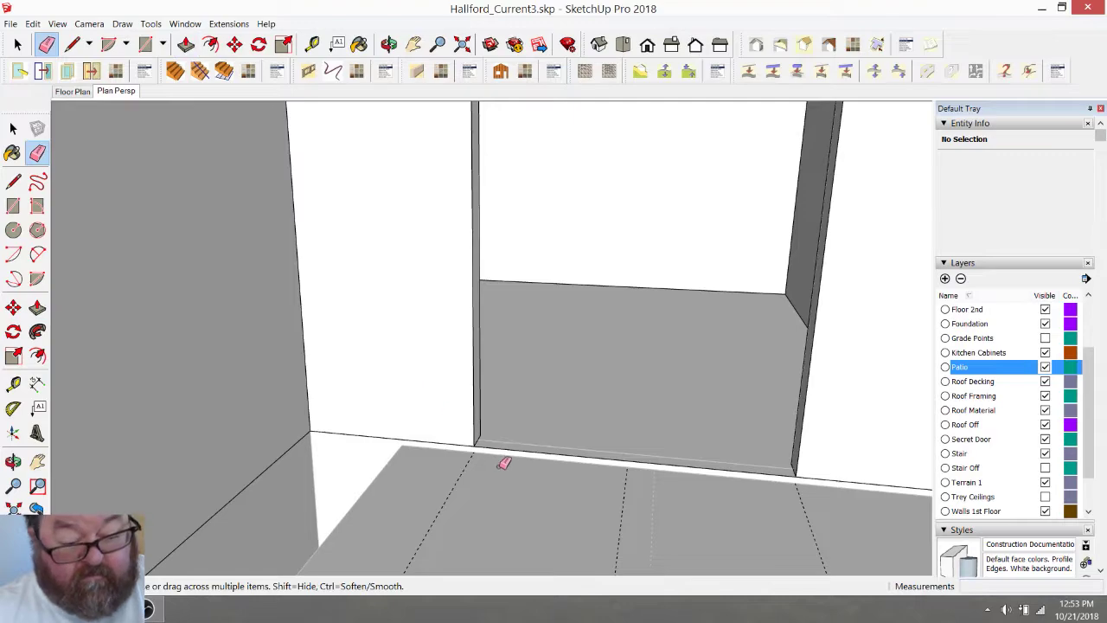
pyautogui.moveTo(631, 487)
pyautogui.mouseDown()
pyautogui.moveTo(776, 502)
pyautogui.moveTo(805, 493)
pyautogui.mouseUp()
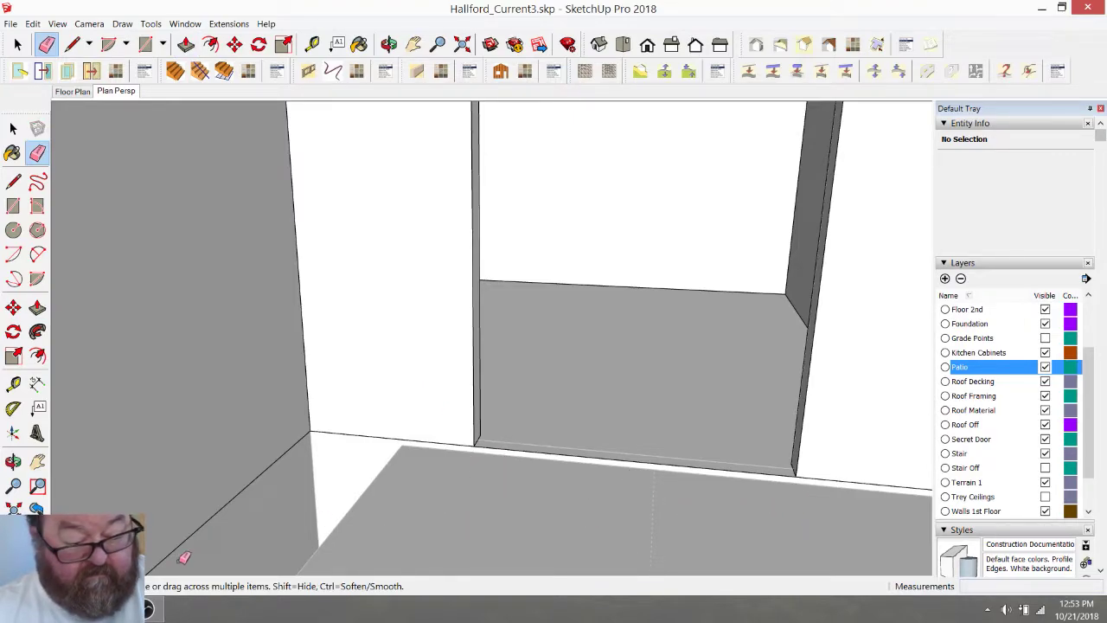
pyautogui.hotkey('alt', 'Tab')
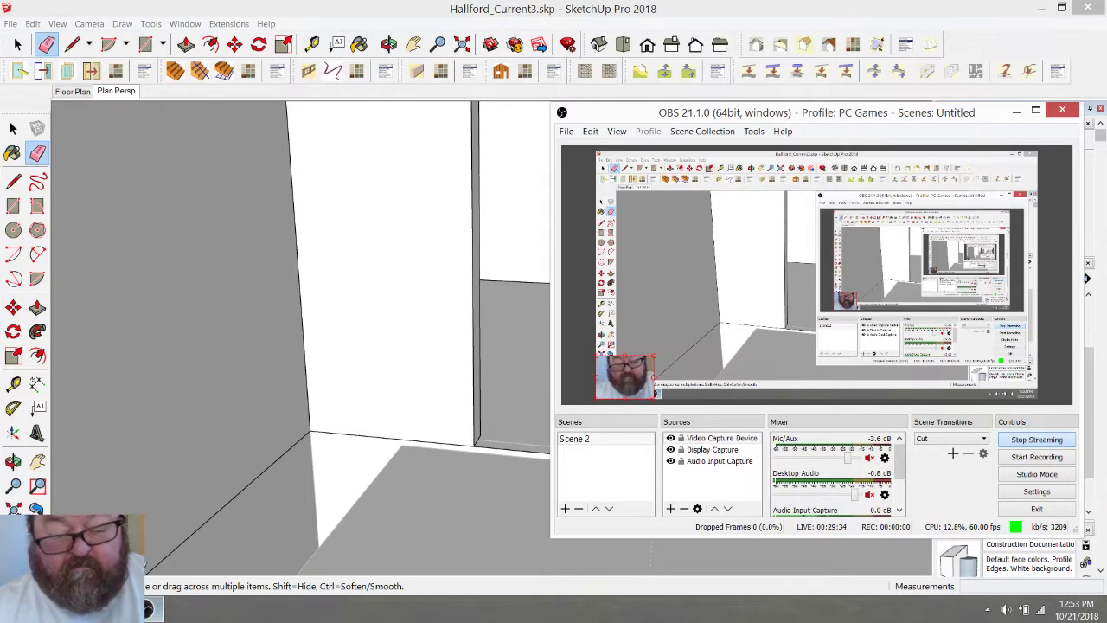
pyautogui.hotkey('alt', 'Tab')
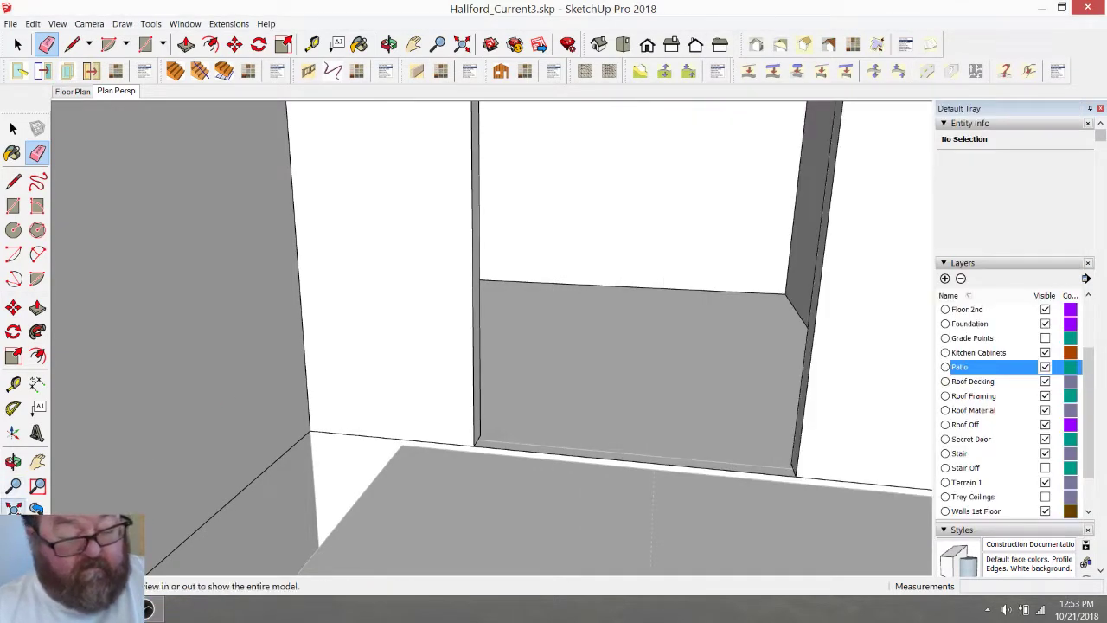
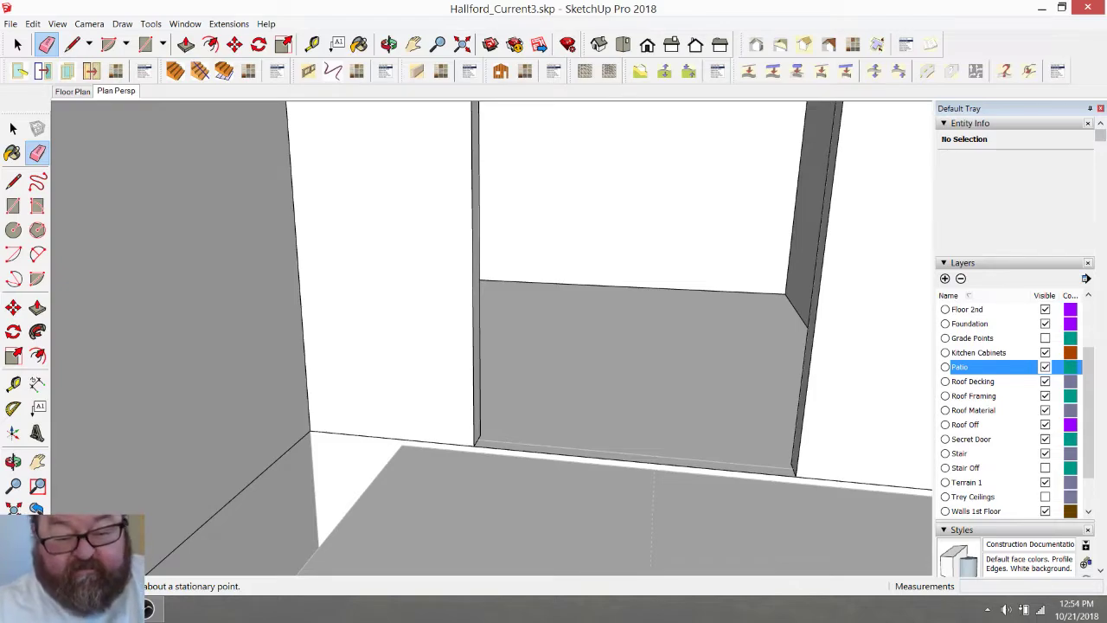
# Close the wall group and delete the remaining guide line running across the patio
pyautogui.scroll(-3, 493, 337)
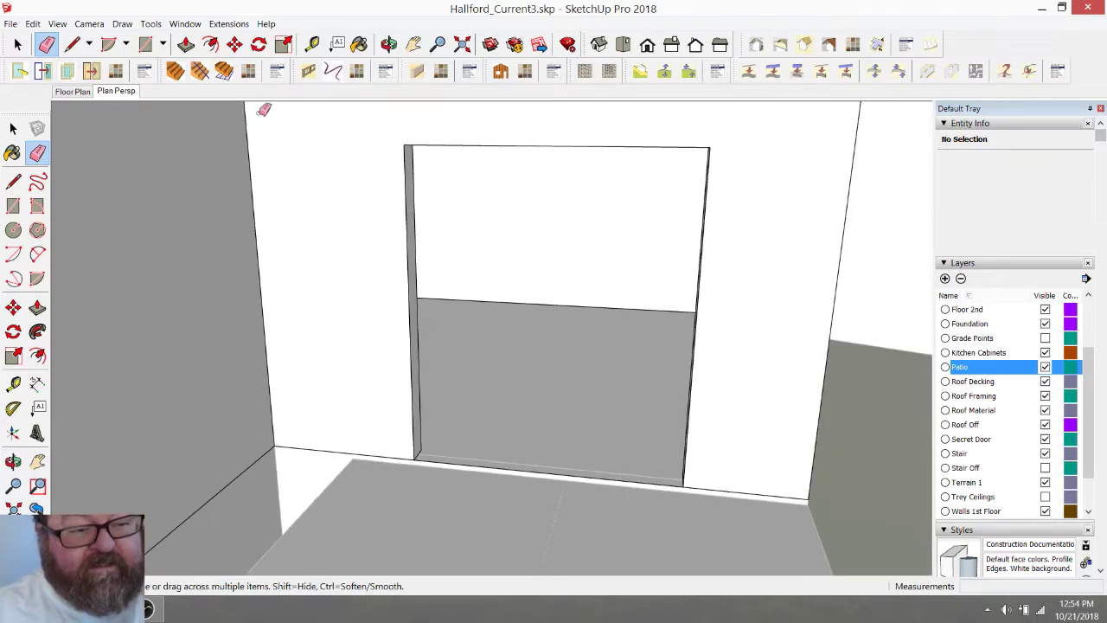
pyautogui.click(389, 44)
pyautogui.moveTo(562, 329)
pyautogui.mouseDown()
pyautogui.moveTo(647, 352)
pyautogui.moveTo(320, 374)
pyautogui.moveTo(484, 406)
pyautogui.mouseUp()
pyautogui.scroll(-10, 320, 374)
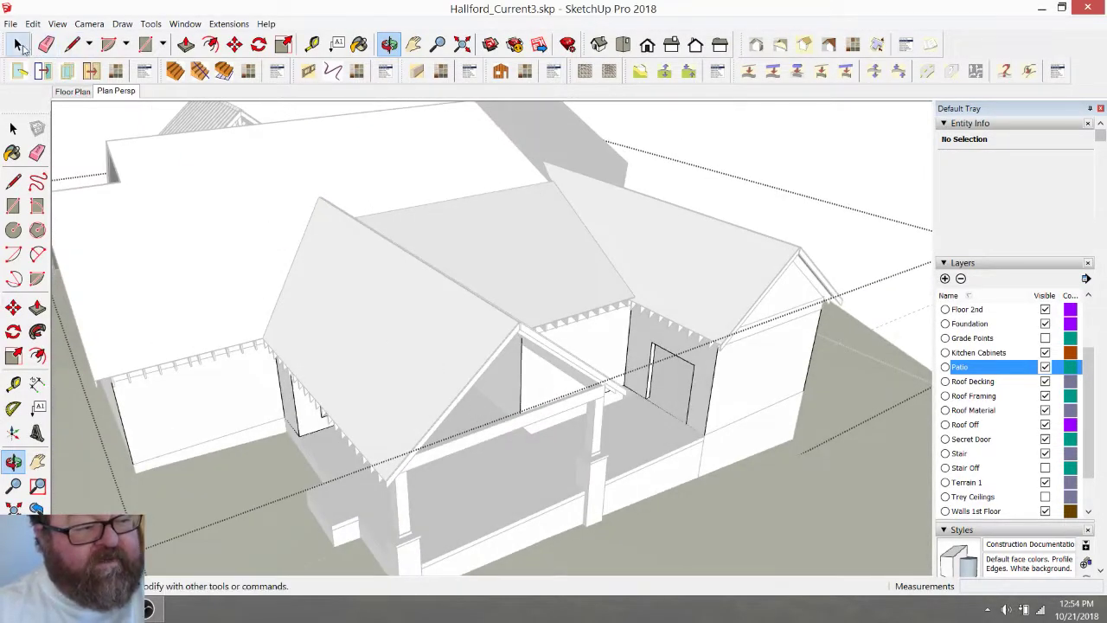
pyautogui.click(17, 44)
pyautogui.scroll(-5, 608, 259)
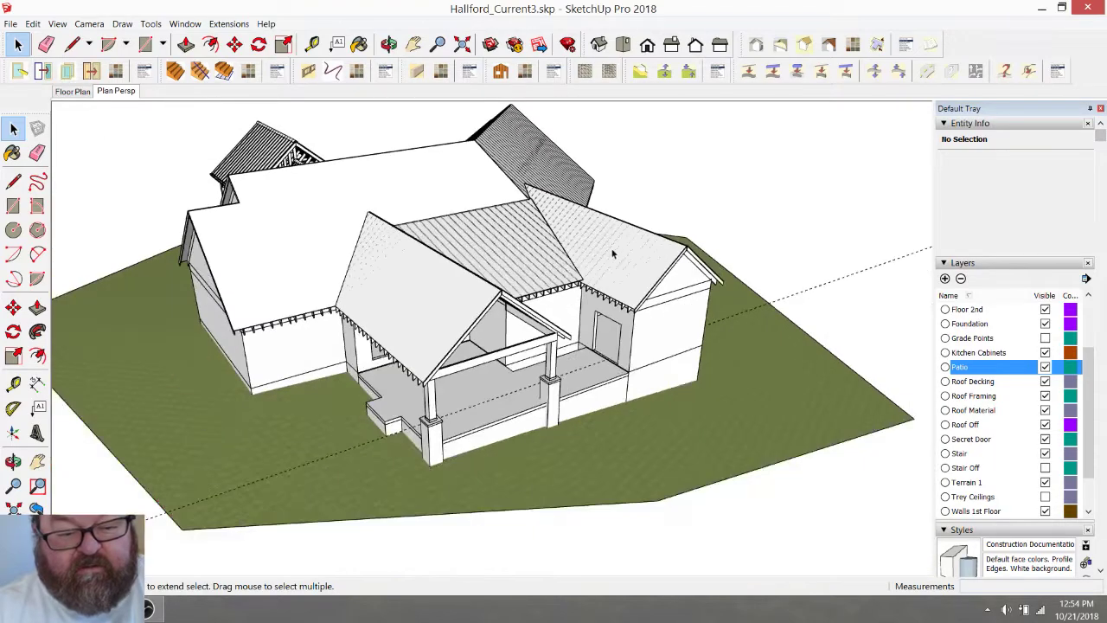
pyautogui.click(809, 294)
pyautogui.click(809, 294)
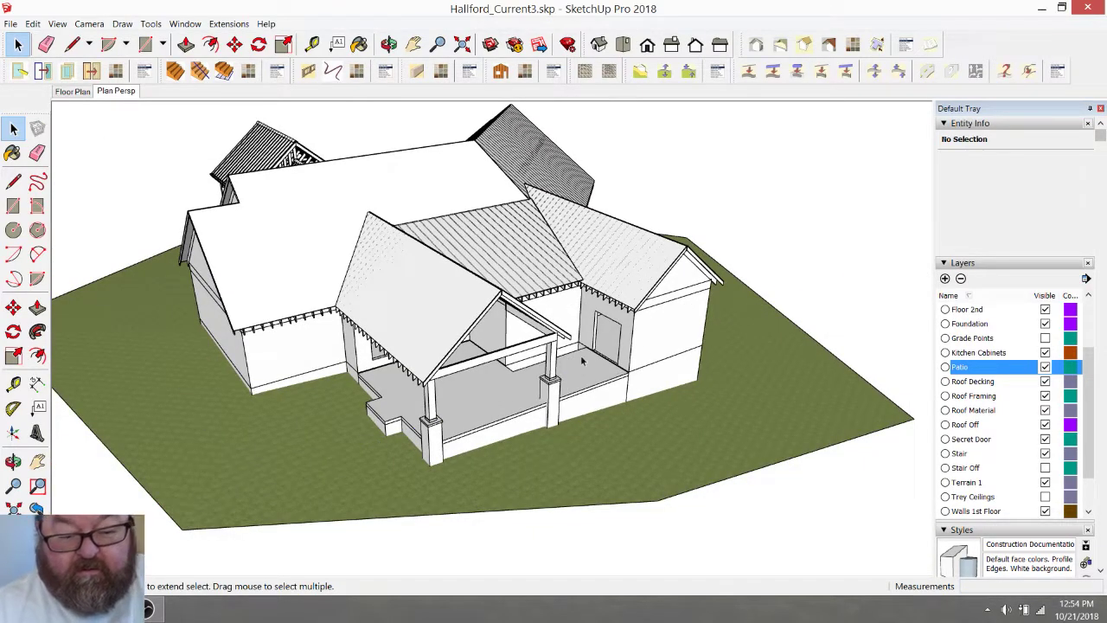
# Examine the shifted door opening and the recessed patio walls around it from several angles
pyautogui.scroll(5, 570, 359)
pyautogui.click(388, 43)
pyautogui.moveTo(435, 136); pyautogui.dragTo(351, 196)
pyautogui.scroll(3, 478, 254)
pyautogui.moveTo(487, 255); pyautogui.dragTo(383, 247)
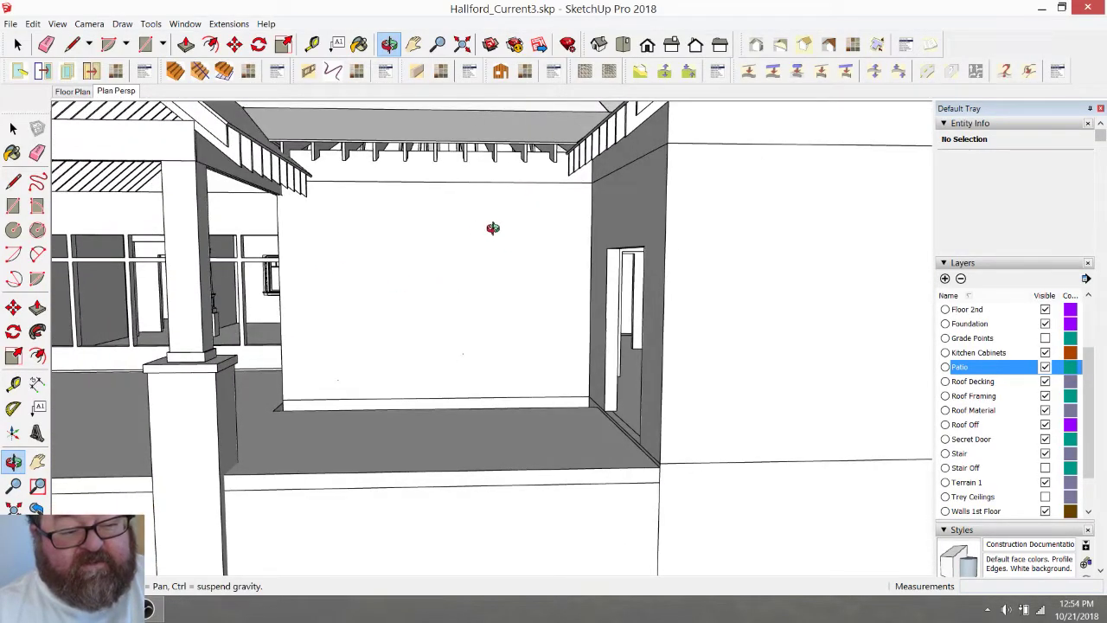
pyautogui.scroll(-3, 492, 227)
pyautogui.moveTo(487, 233); pyautogui.dragTo(599, 218)
pyautogui.scroll(5, 723, 389)
pyautogui.moveTo(724, 380); pyautogui.dragTo(659, 357)
pyautogui.scroll(-3, 614, 381)
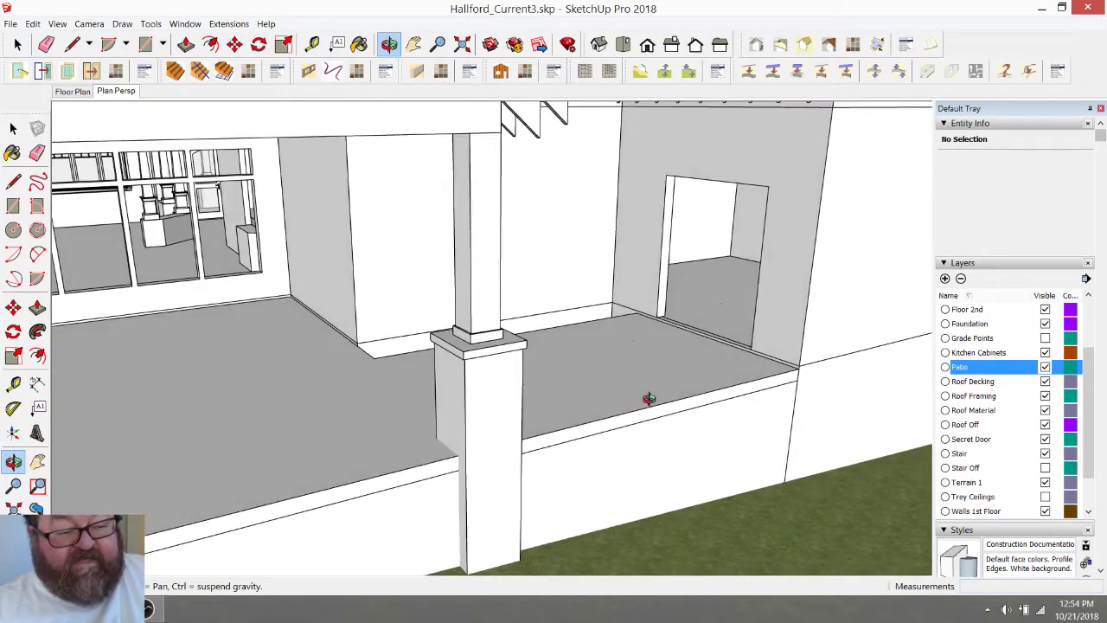
# Inspect the patio floor along the back wall, the gap at its corner, and the roofs and columns around the door
pyautogui.scroll(-6, 540, 389)
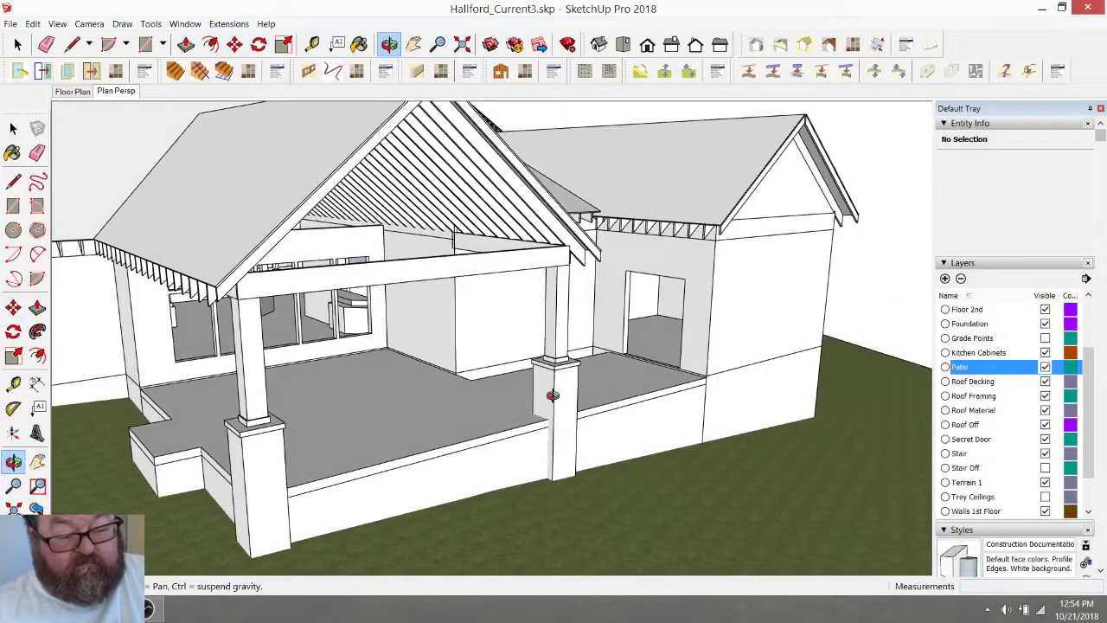
pyautogui.moveTo(552, 395); pyautogui.dragTo(440, 439)
pyautogui.scroll(10, 441, 438)
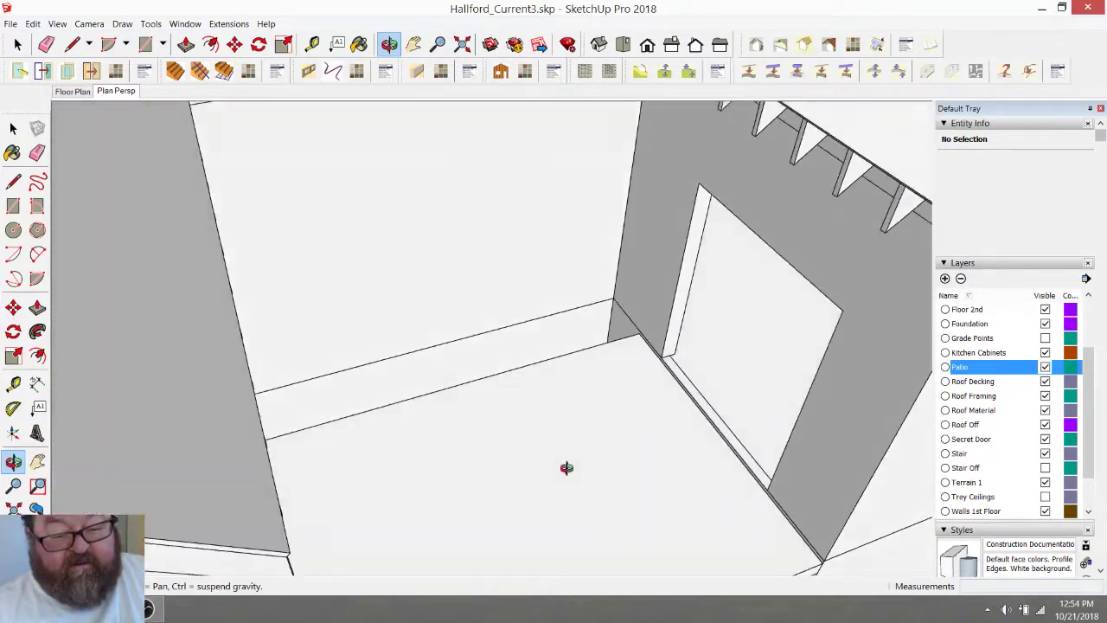
pyautogui.moveTo(567, 468); pyautogui.dragTo(446, 358)
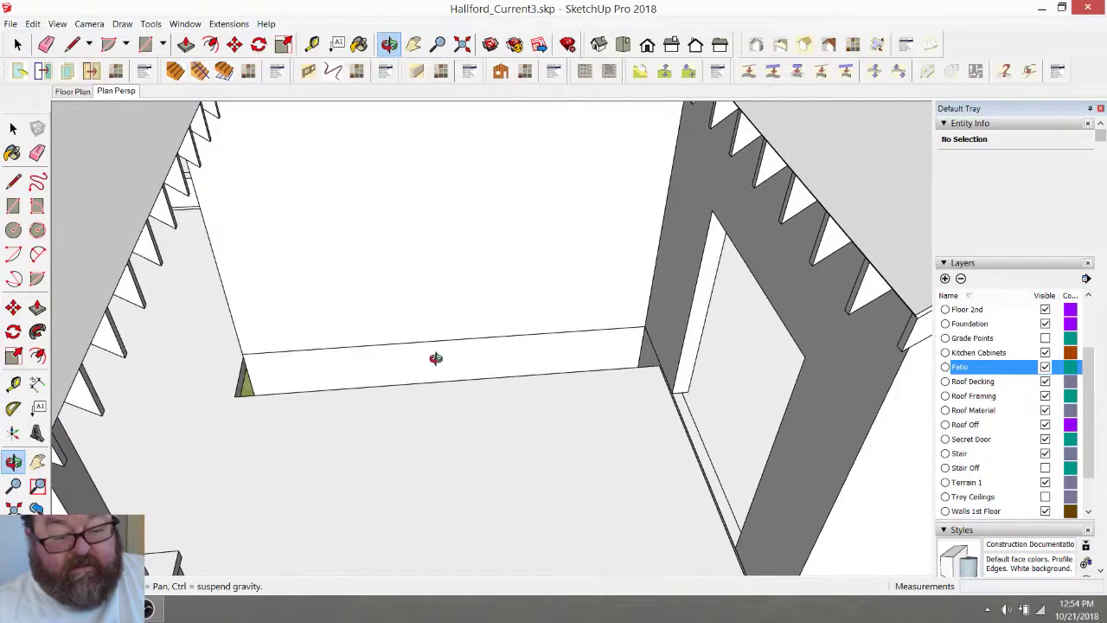
pyautogui.moveTo(409, 436); pyautogui.dragTo(612, 323)
pyautogui.moveTo(670, 382); pyautogui.dragTo(453, 180)
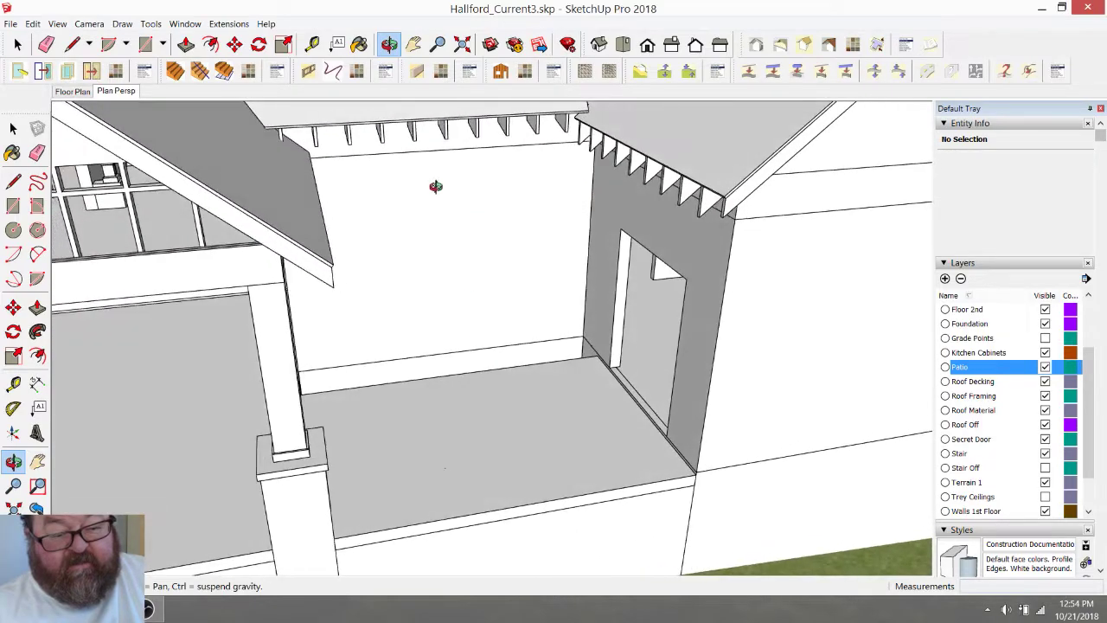
pyautogui.scroll(-2, 506, 377)
pyautogui.moveTo(509, 376); pyautogui.dragTo(580, 327)
pyautogui.scroll(-2, 587, 400)
pyautogui.scroll(-3, 520, 417)
pyautogui.scroll(4, 576, 415)
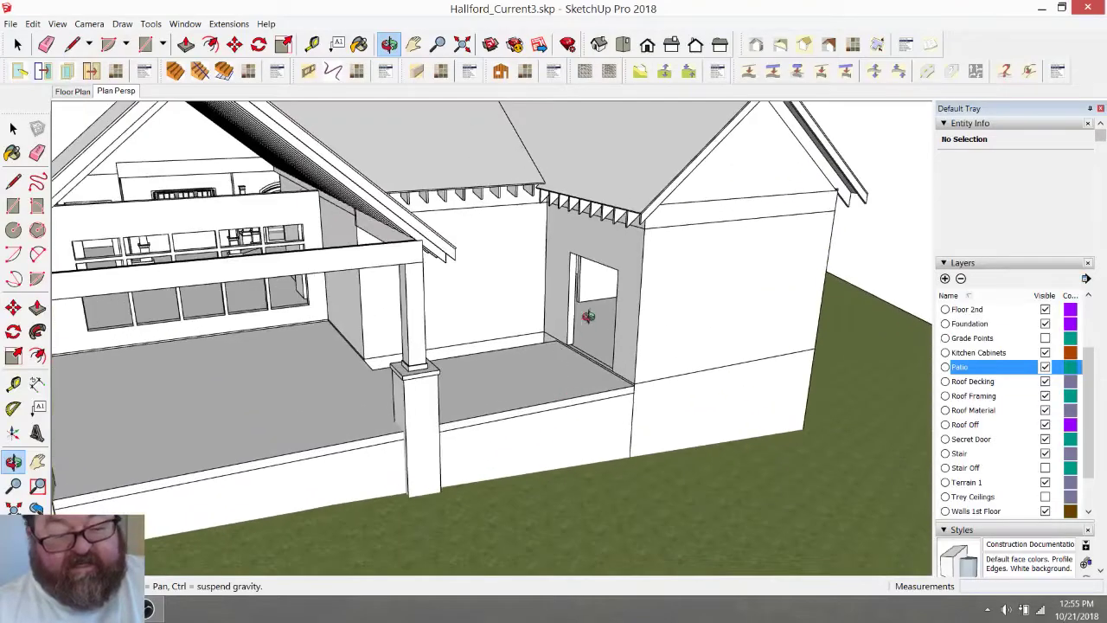
pyautogui.moveTo(478, 399); pyautogui.dragTo(321, 407)
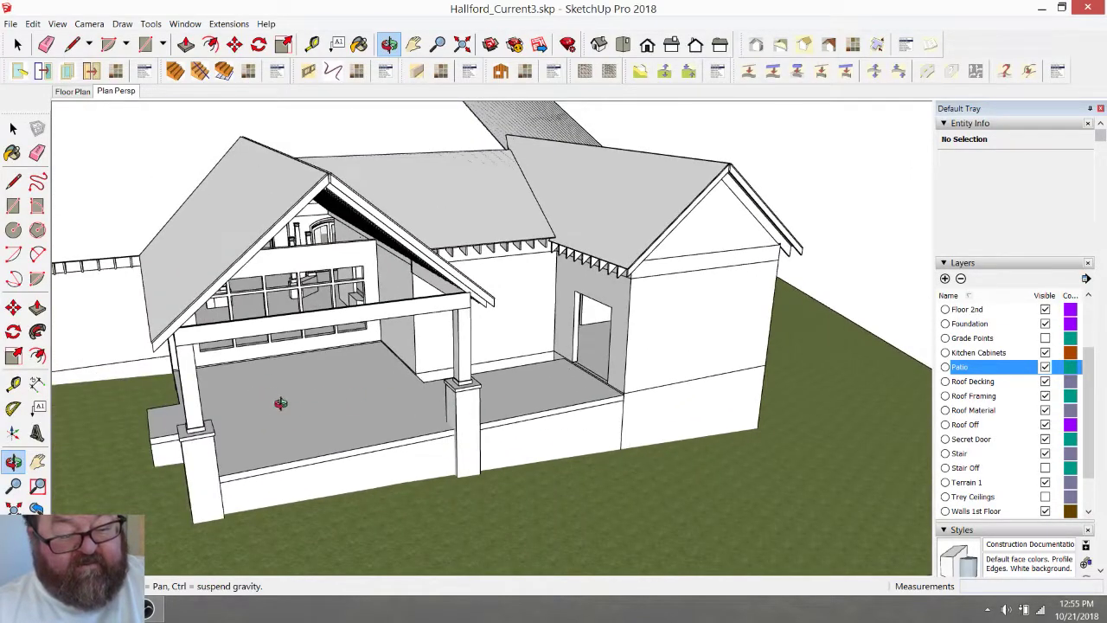
pyautogui.moveTo(524, 410); pyautogui.dragTo(620, 404)
pyautogui.scroll(5, 625, 321)
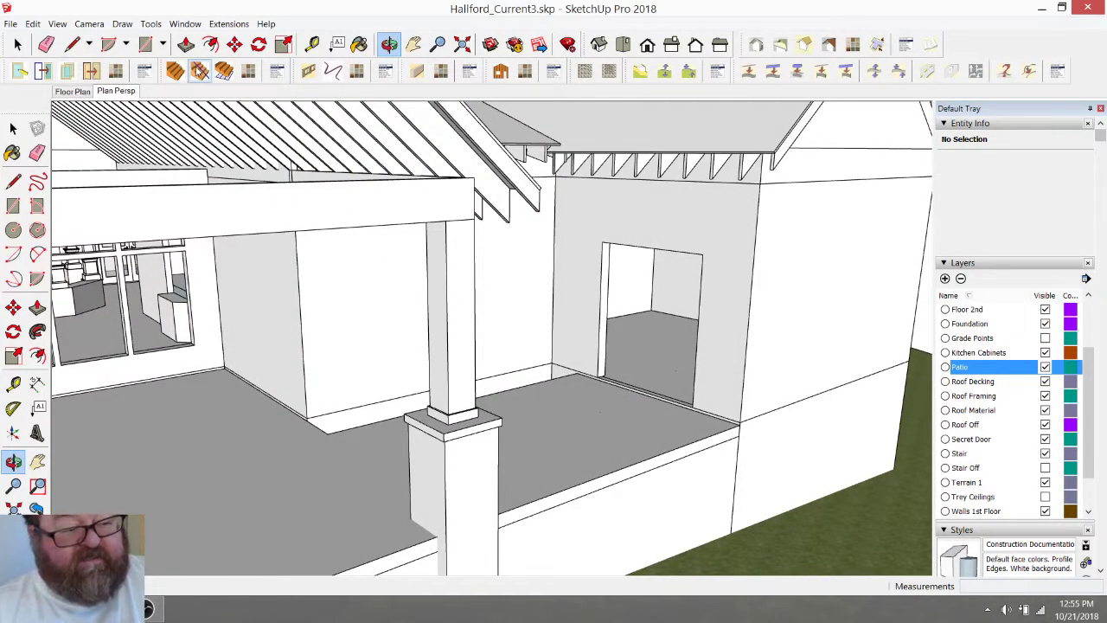
# Draw a 6" by 6" square on the patio floor in front of the door opening, near the patio's outer edge
pyautogui.click(145, 44)
pyautogui.scroll(5, 625, 428)
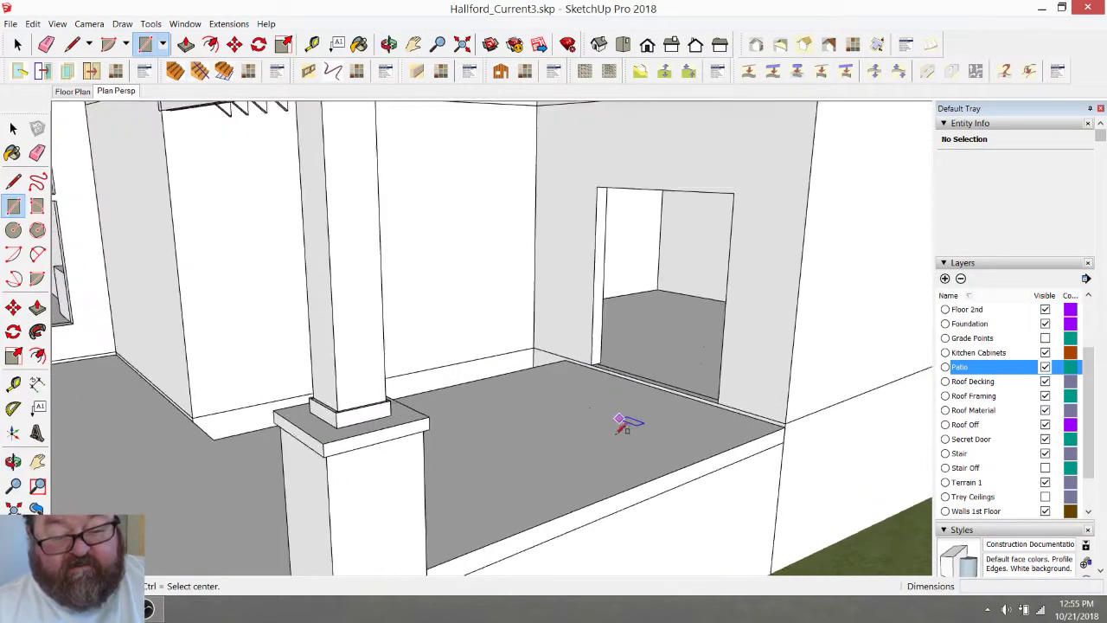
pyautogui.click(642, 491)
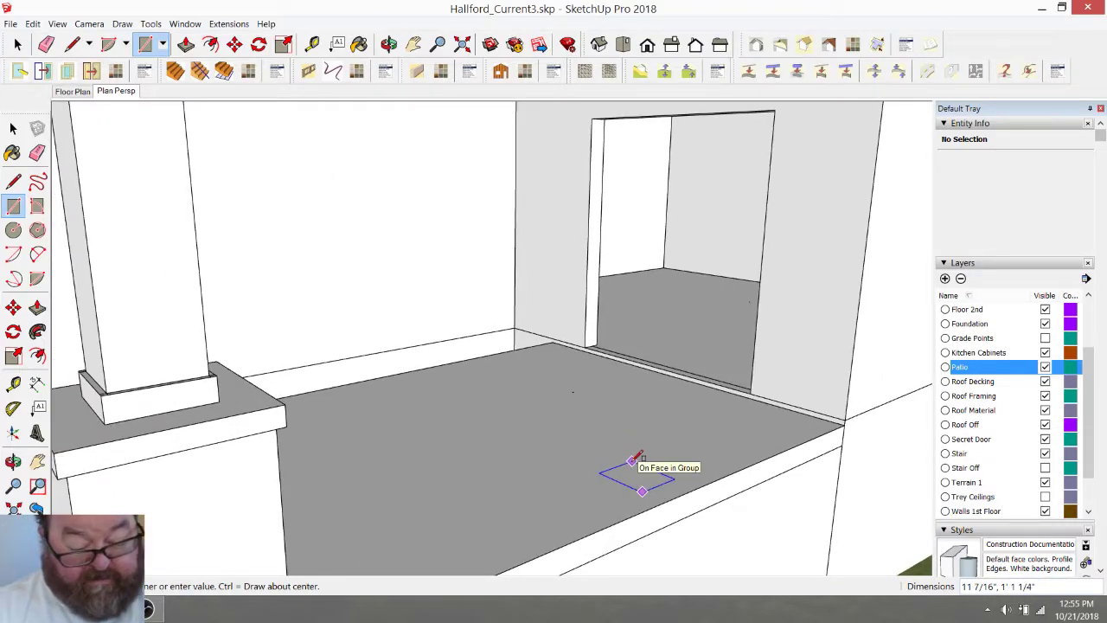
pyautogui.write('6,6')
pyautogui.press('Return')
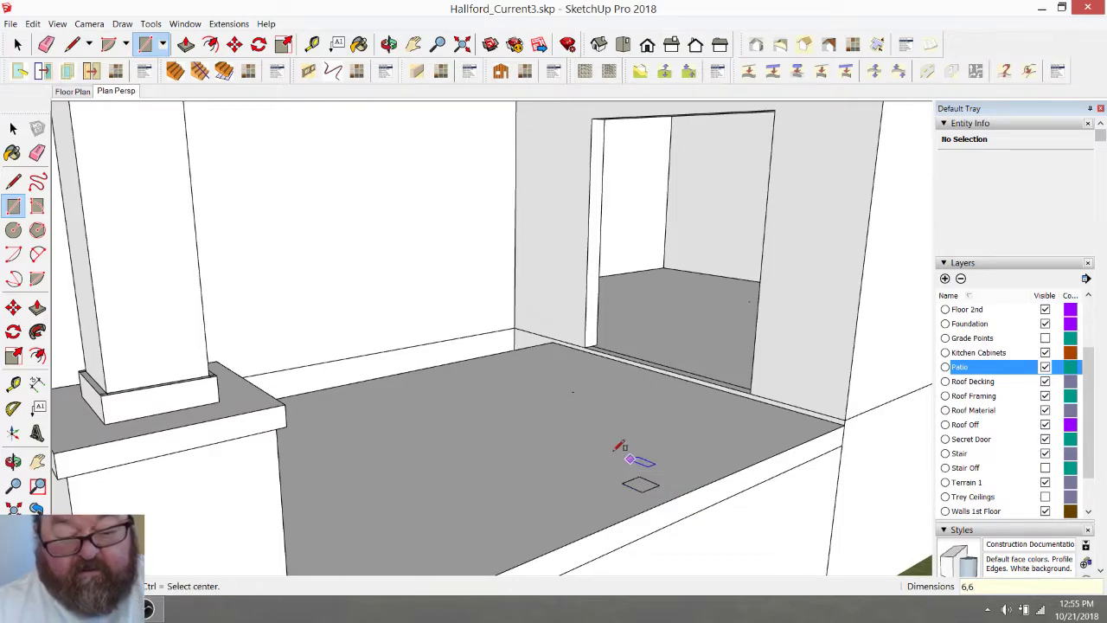
# Push/Pull the square up 7' to form a post
pyautogui.click(187, 45)
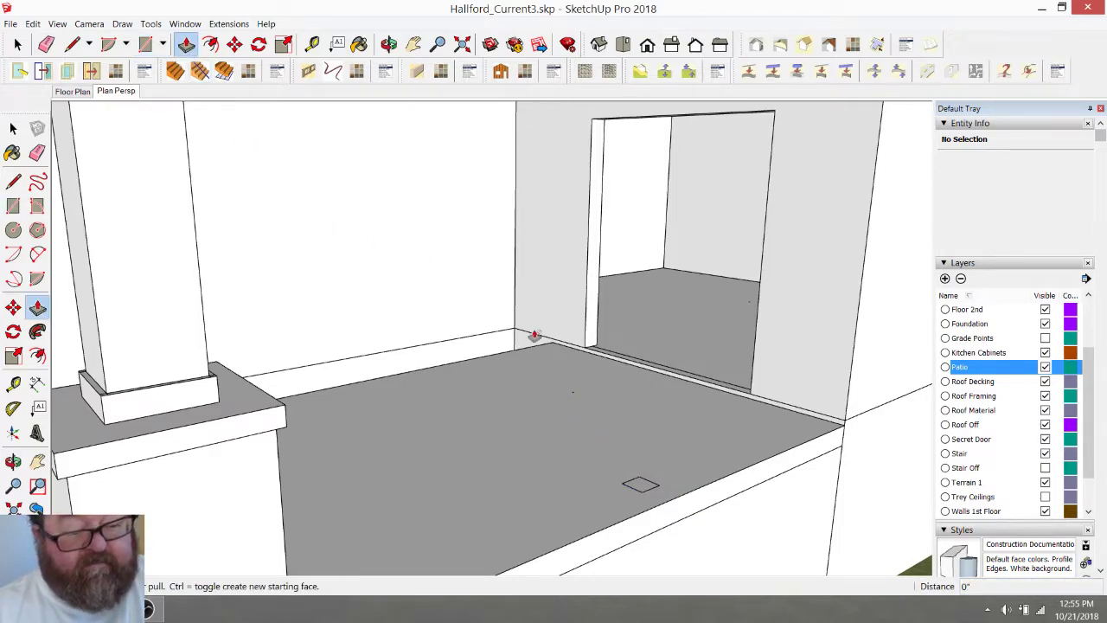
pyautogui.click(634, 477)
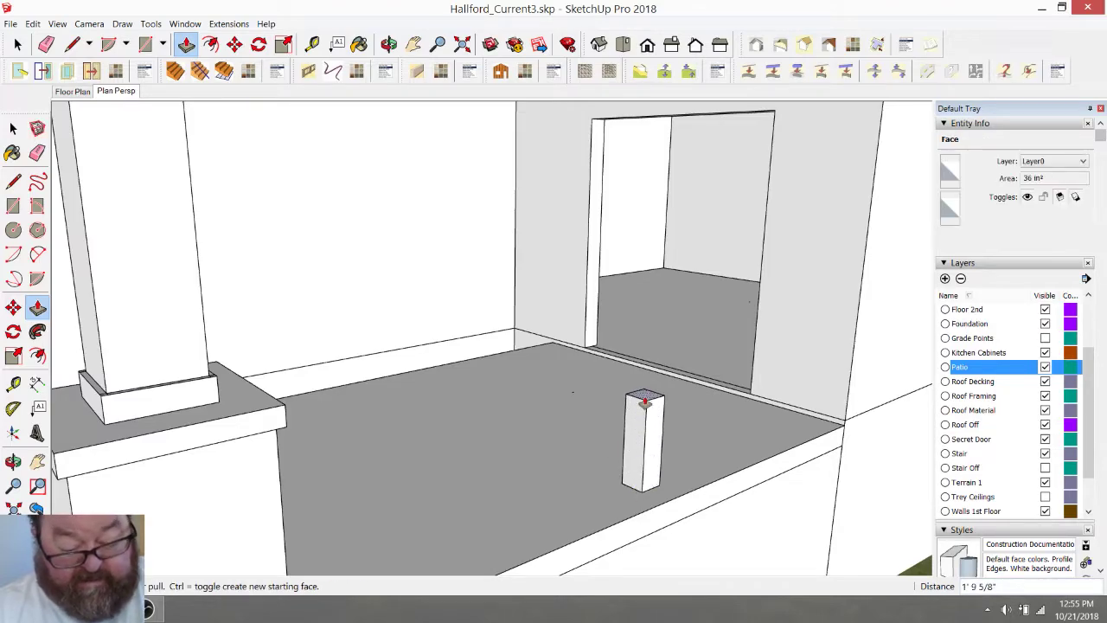
pyautogui.write("7'")
pyautogui.press('Return')
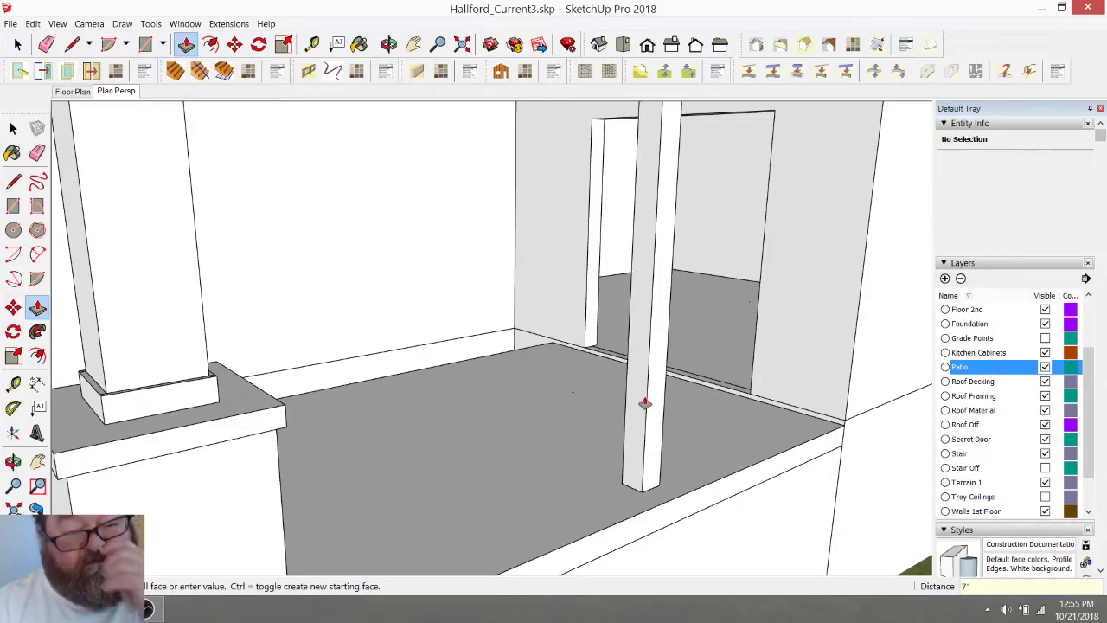
# Group the new post's geometry and convert the group into a component with the default settings
pyautogui.click(389, 44)
pyautogui.moveTo(579, 272); pyautogui.dragTo(274, 301)
pyautogui.press('space')
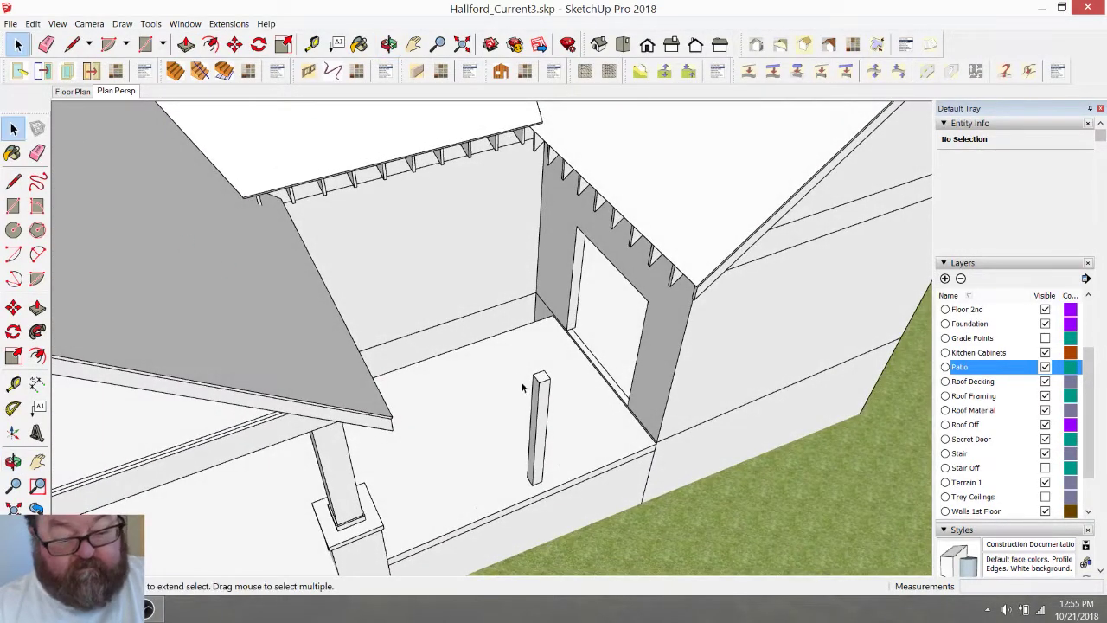
pyautogui.moveTo(517, 363); pyautogui.dragTo(571, 504)
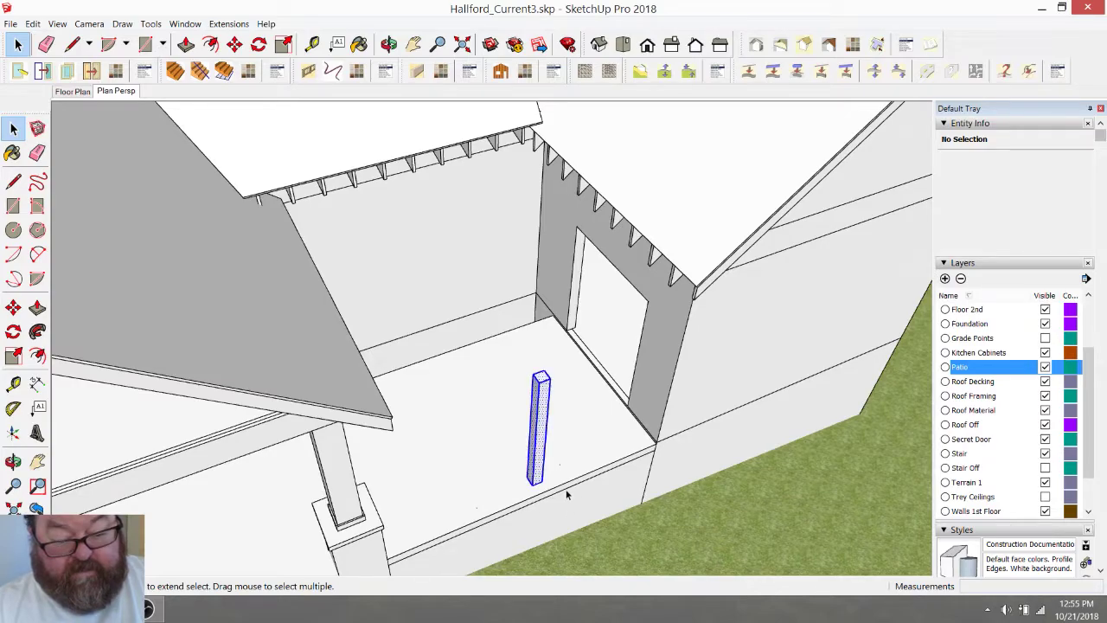
pyautogui.rightClick(543, 421)
pyautogui.click(585, 339)
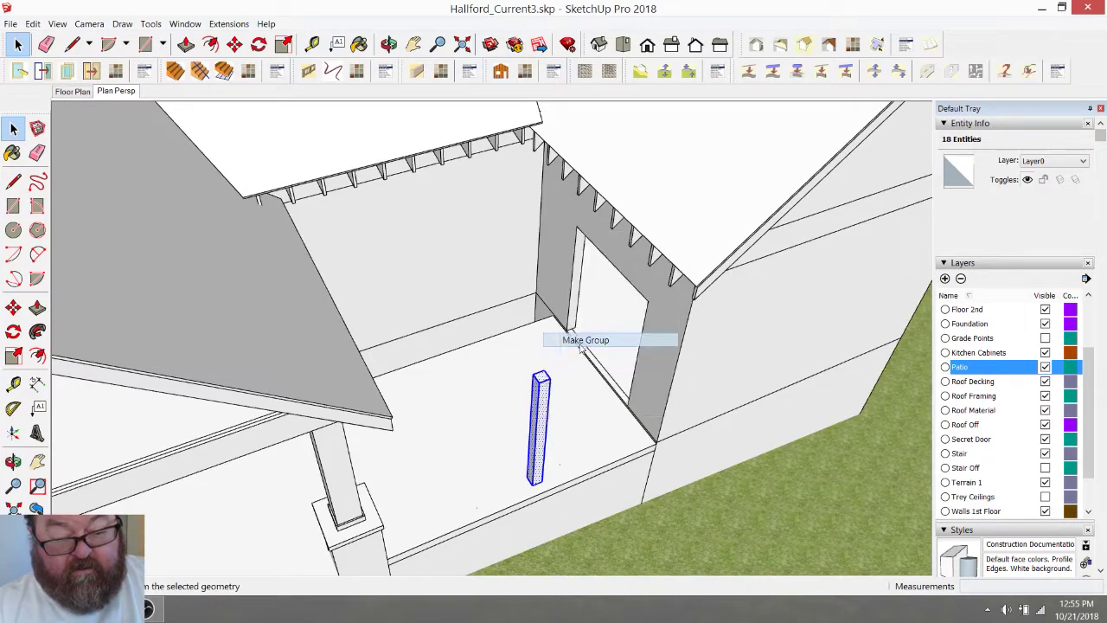
pyautogui.rightClick(543, 410)
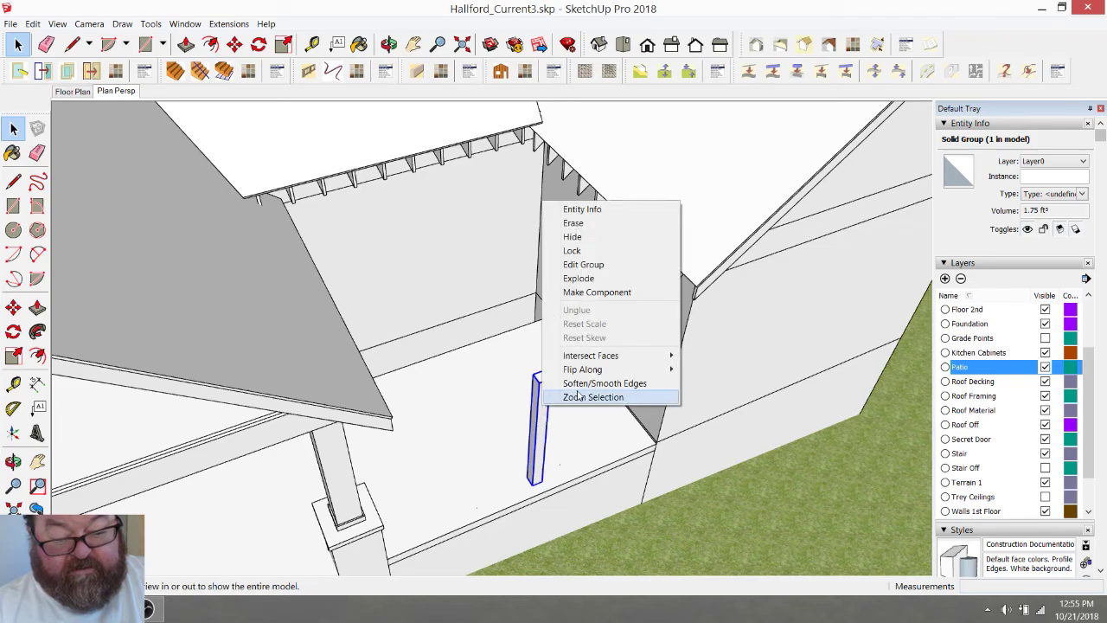
pyautogui.click(590, 292)
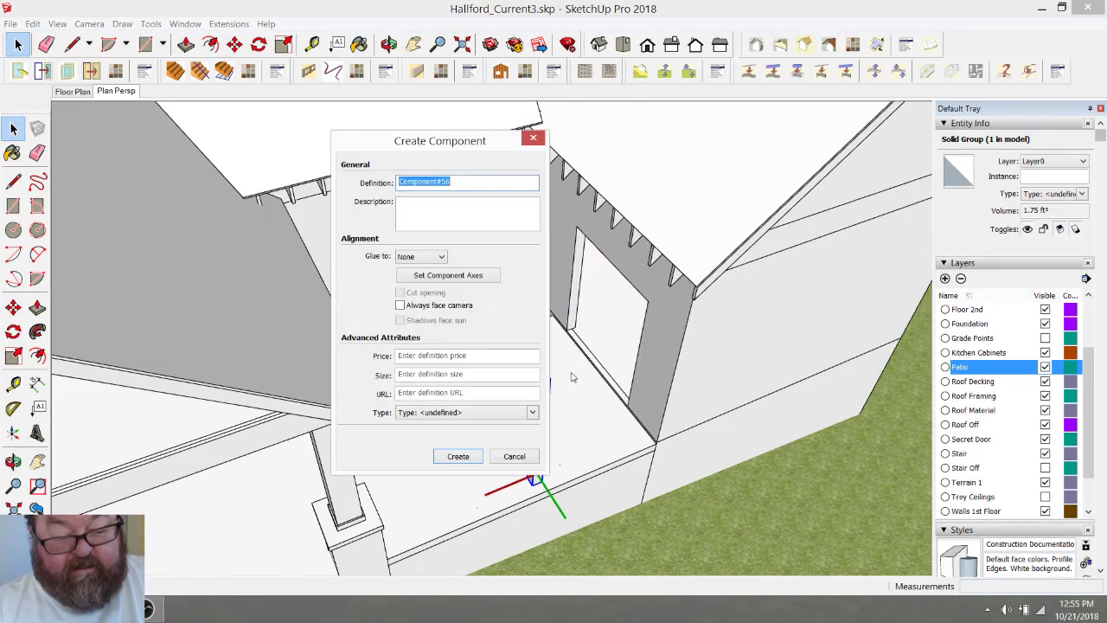
pyautogui.click(458, 454)
# Add vertical guide lines on the wall 6" outside each side edge of the door opening
pyautogui.scroll(2, 536, 437)
pyautogui.press('o')
pyautogui.moveTo(620, 272); pyautogui.dragTo(729, 174)
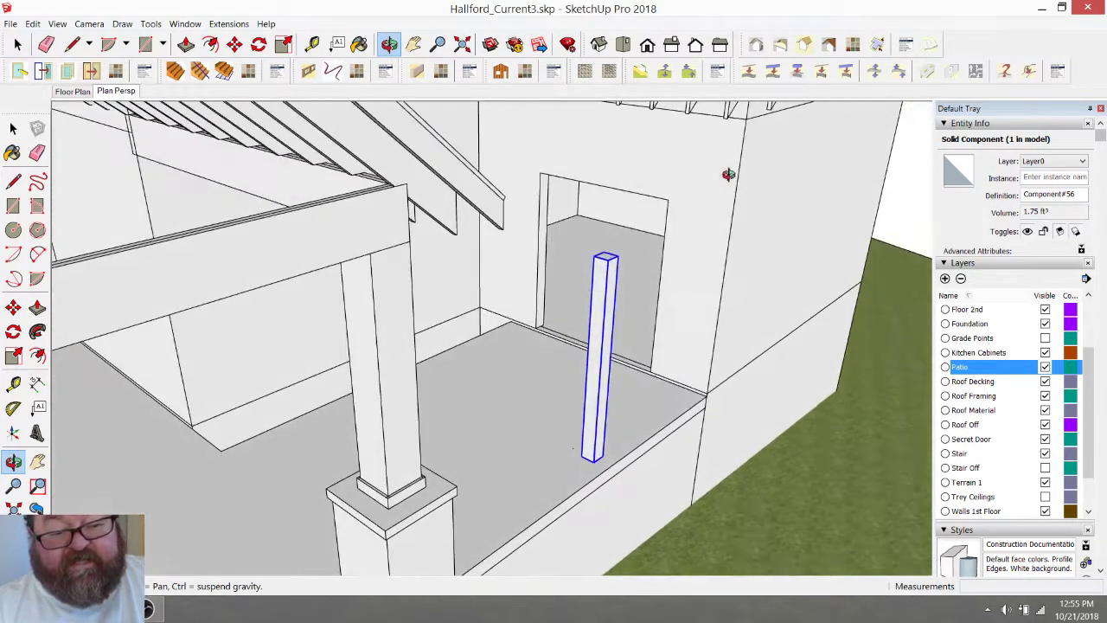
pyautogui.scroll(5, 729, 173)
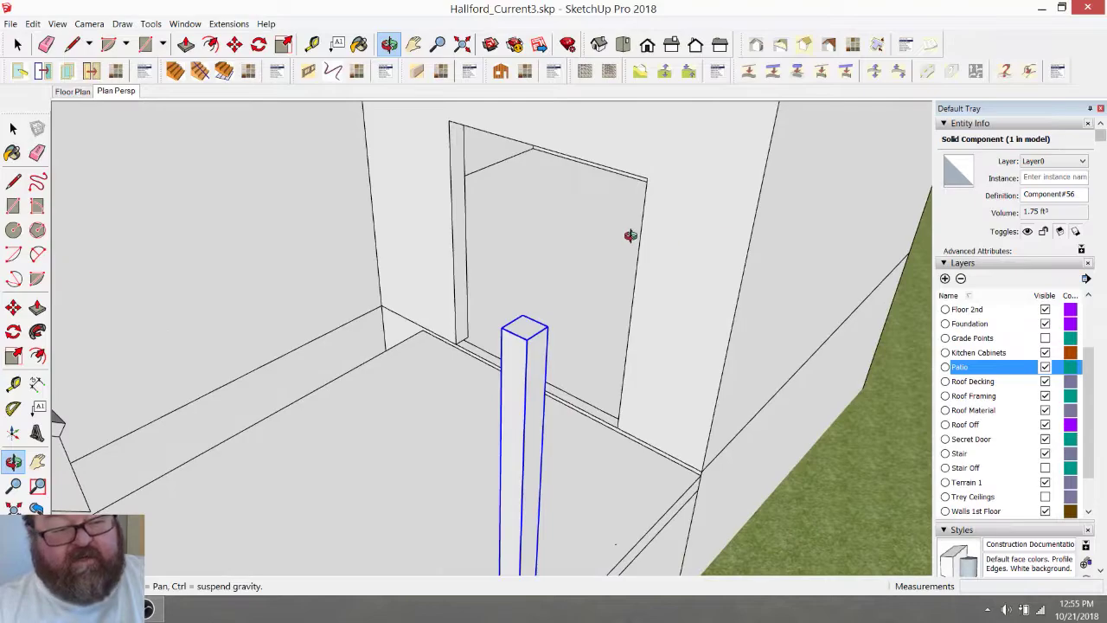
pyautogui.click(312, 44)
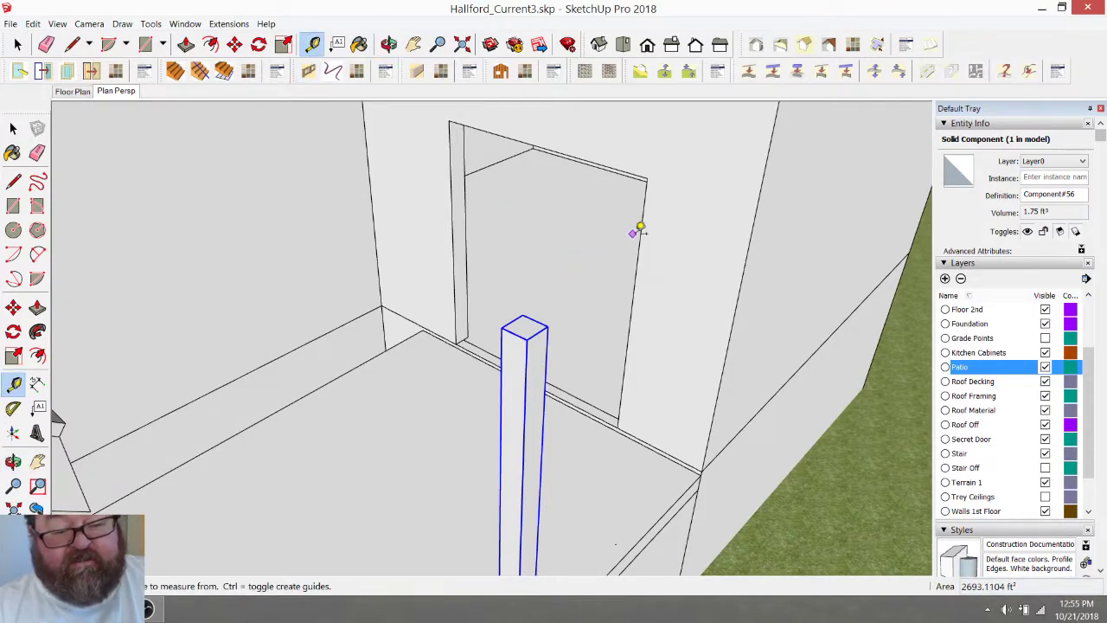
pyautogui.click(640, 234)
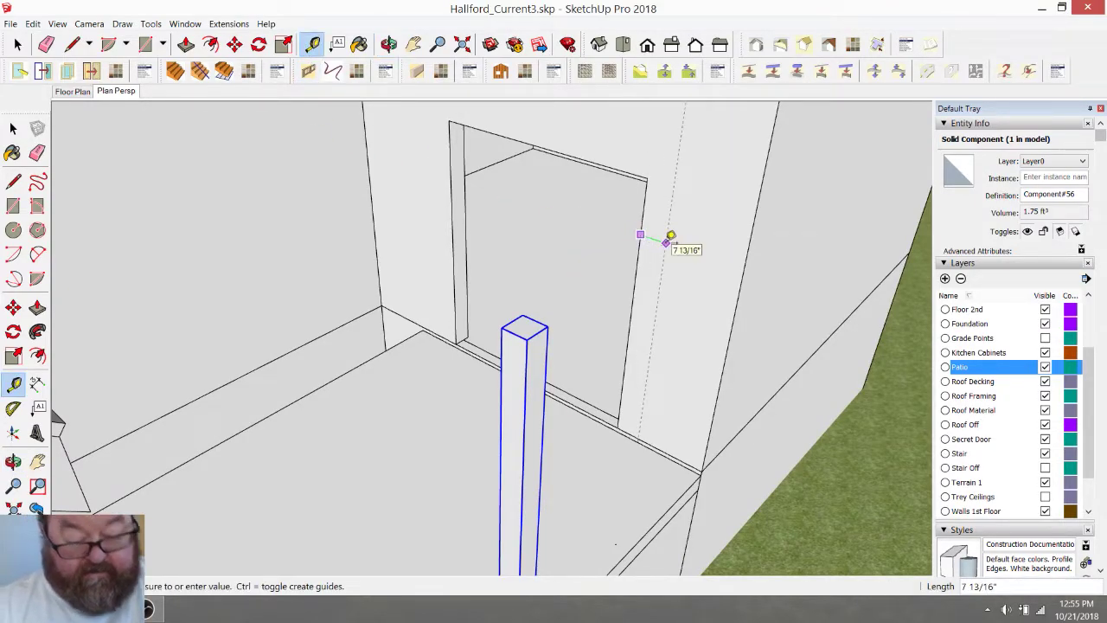
pyautogui.write('6')
pyautogui.press('Return')
pyautogui.write("7'")
pyautogui.click(451, 178)
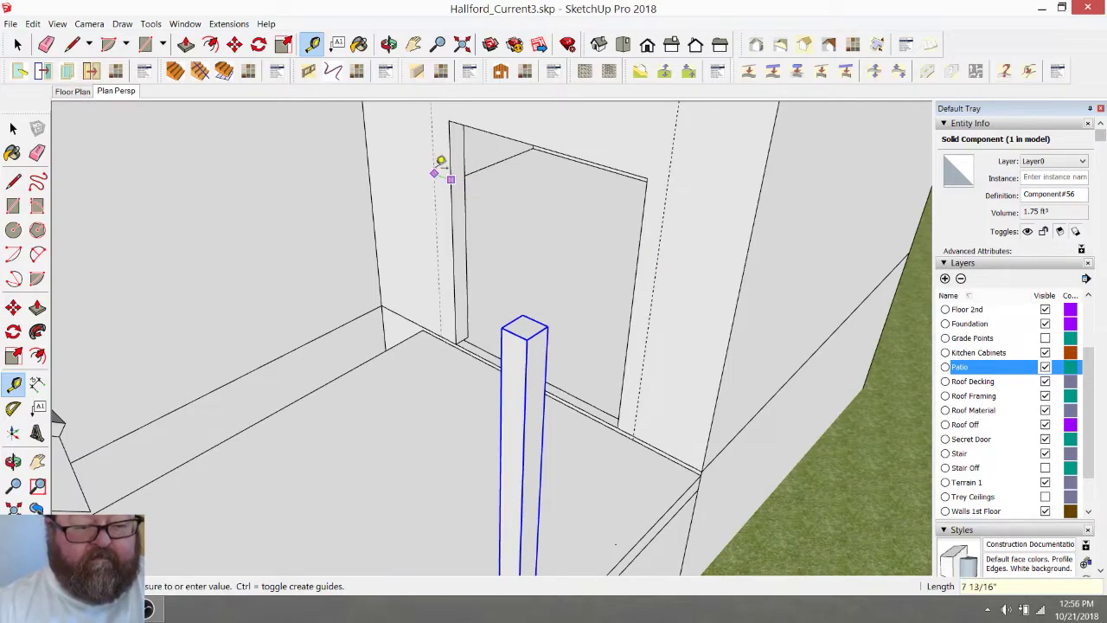
pyautogui.write('6')
pyautogui.press('Return')
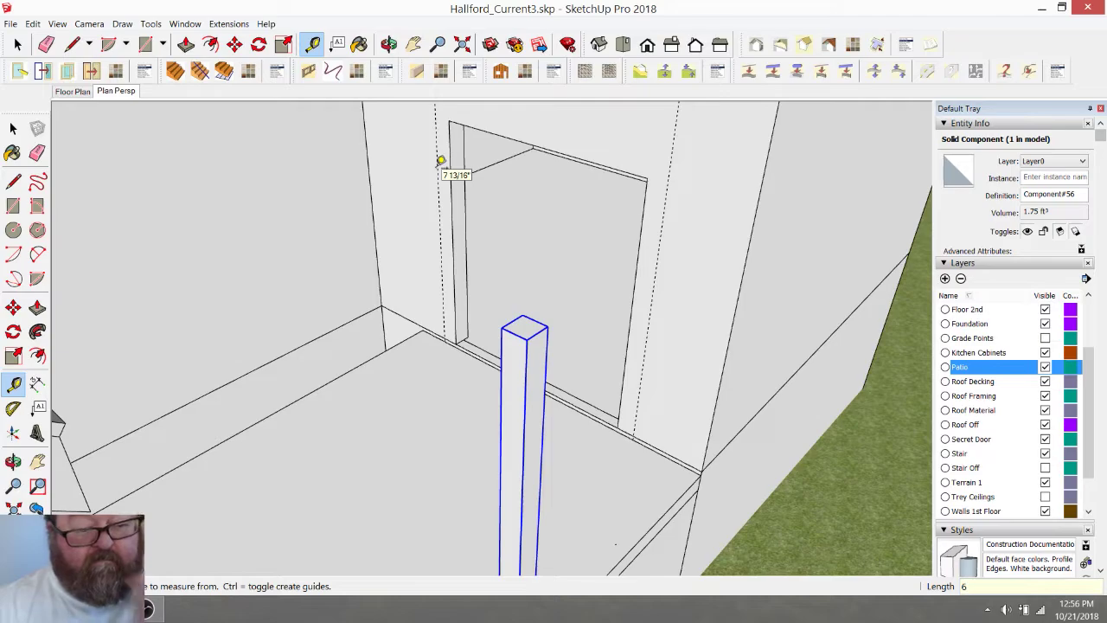
# Try another vertical guide beyond the one on the door's outer side, and erase it
pyautogui.click(668, 176)
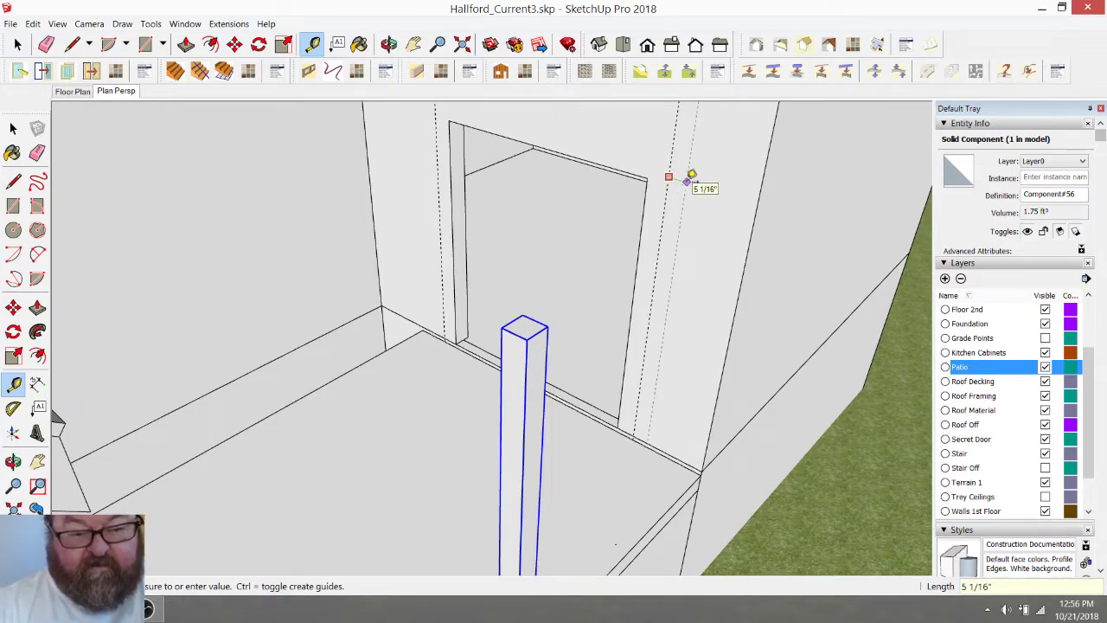
pyautogui.press('Return')
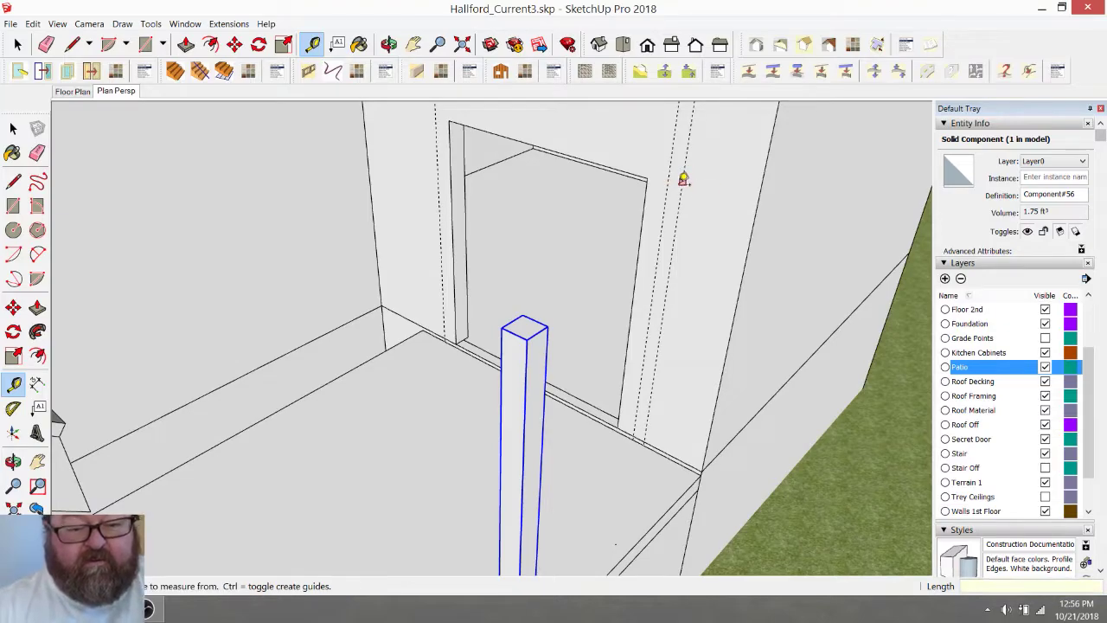
pyautogui.press('e')
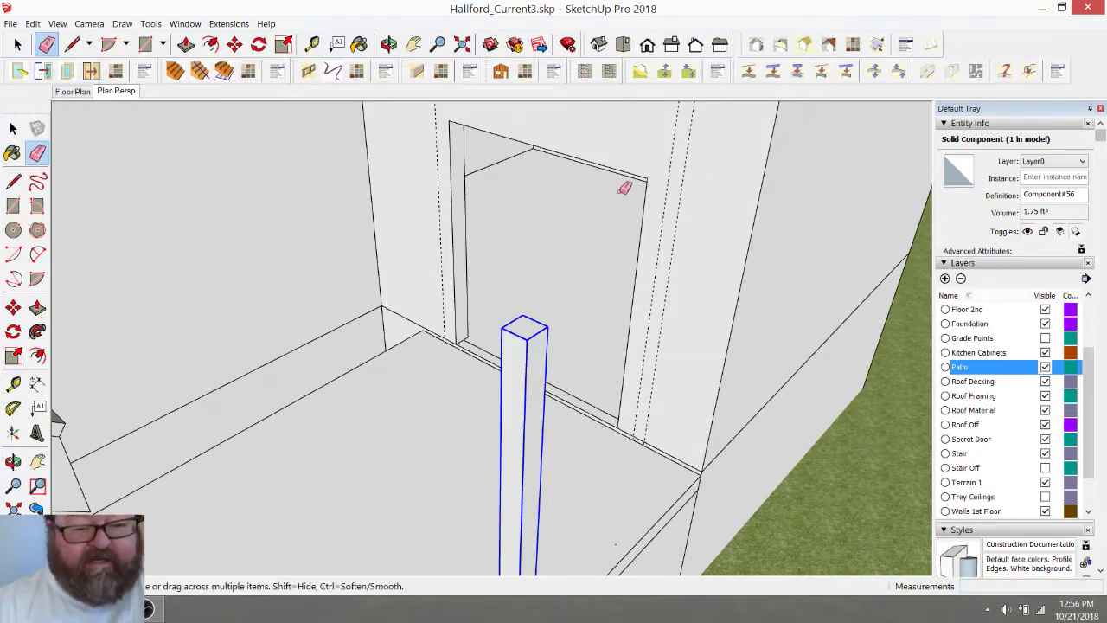
pyautogui.click(686, 173)
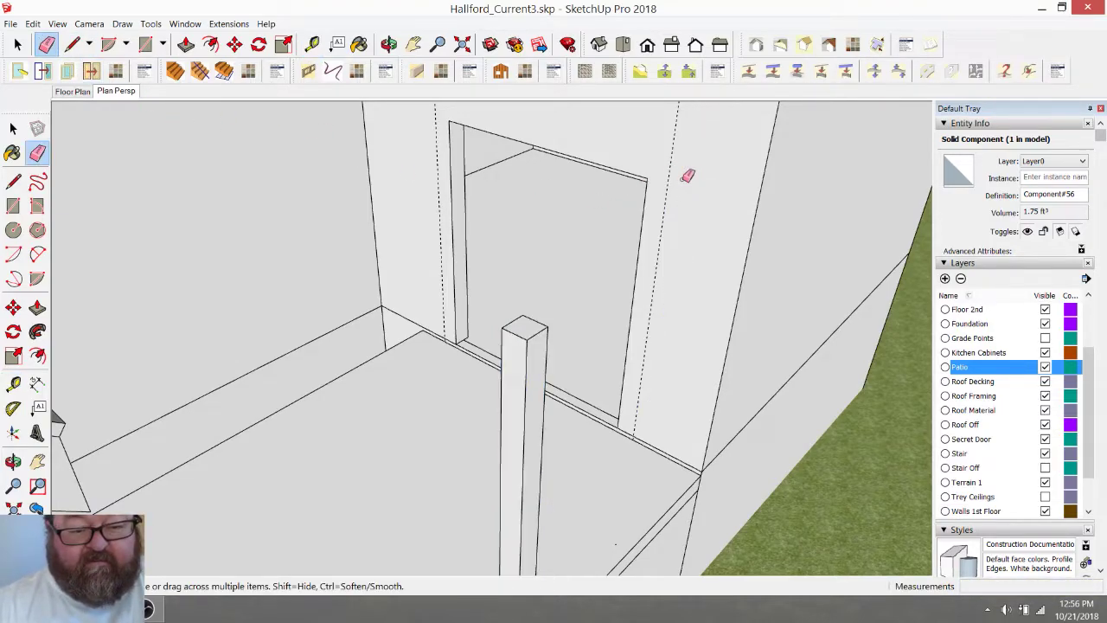
# Add a second vertical guide line 3.5" beyond each of the two guides flanking the door opening
pyautogui.click(312, 44)
pyautogui.click(667, 185)
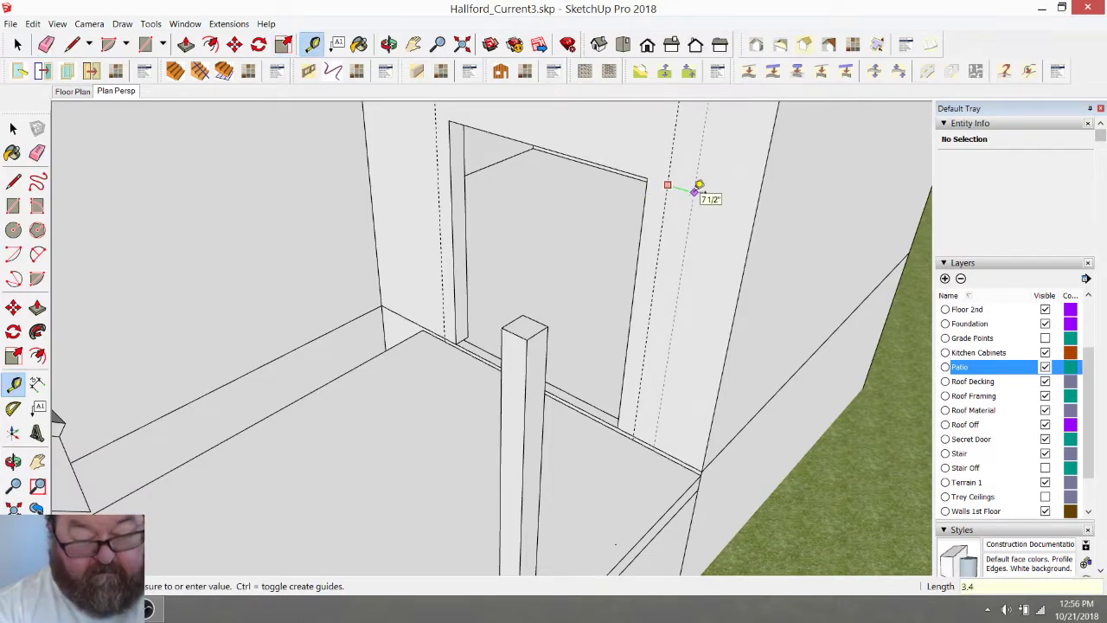
pyautogui.click(699, 186)
pyautogui.scroll(-1, 697, 242)
pyautogui.click(474, 153)
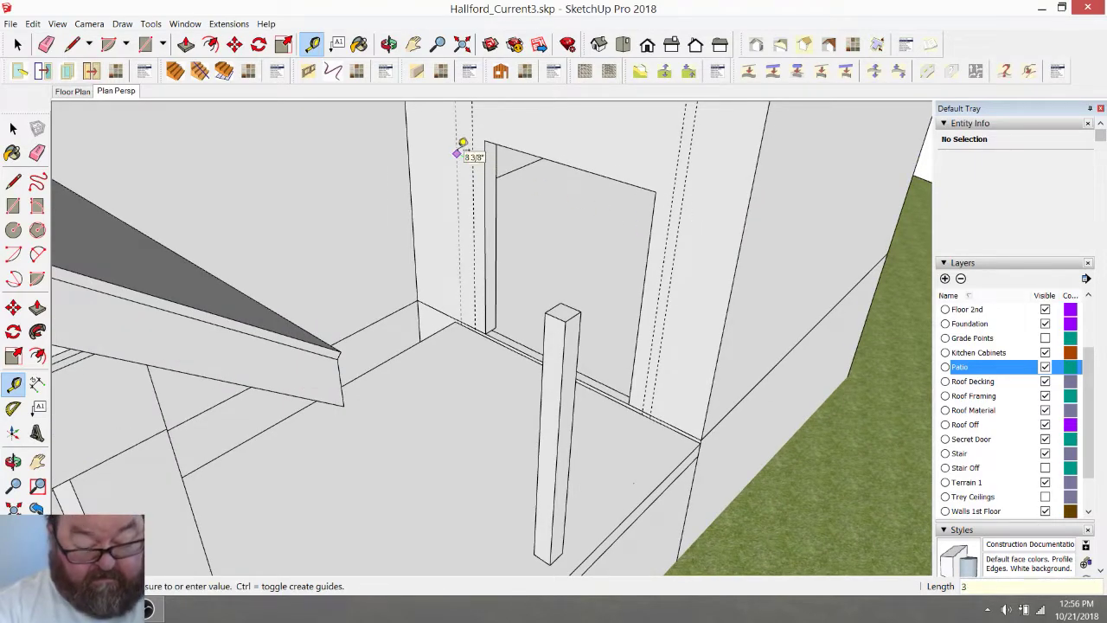
pyautogui.write('3.5')
pyautogui.press('Return')
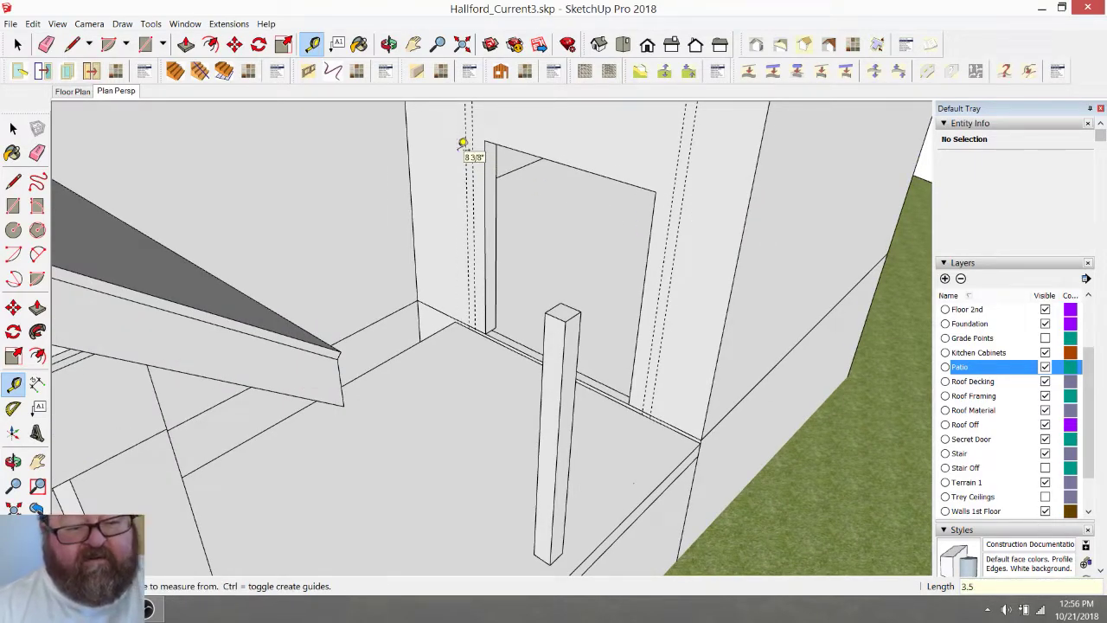
# Try to draw a 3.5" by 11.25" rectangle from the guide near the door's outer upper corner, and undo it
pyautogui.scroll(-1, 675, 246)
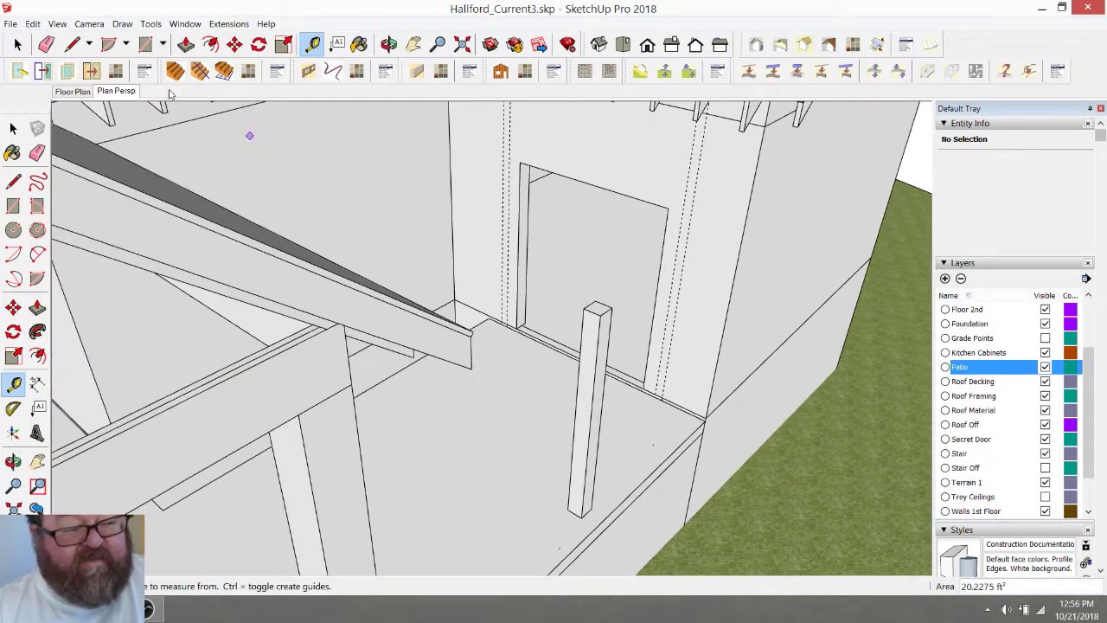
pyautogui.click(145, 44)
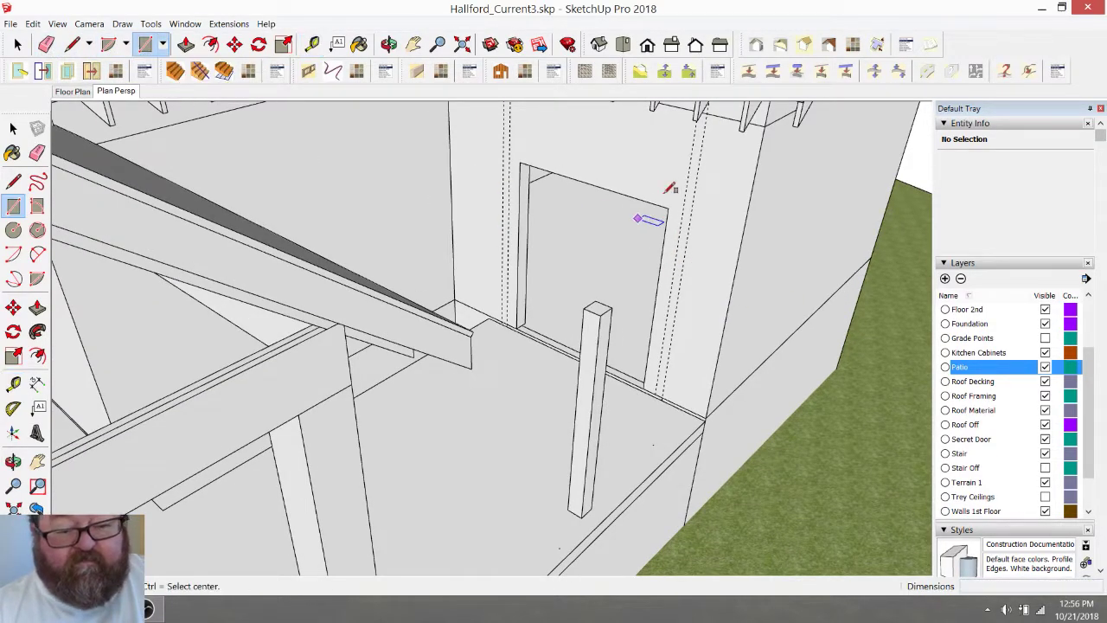
pyautogui.click(689, 166)
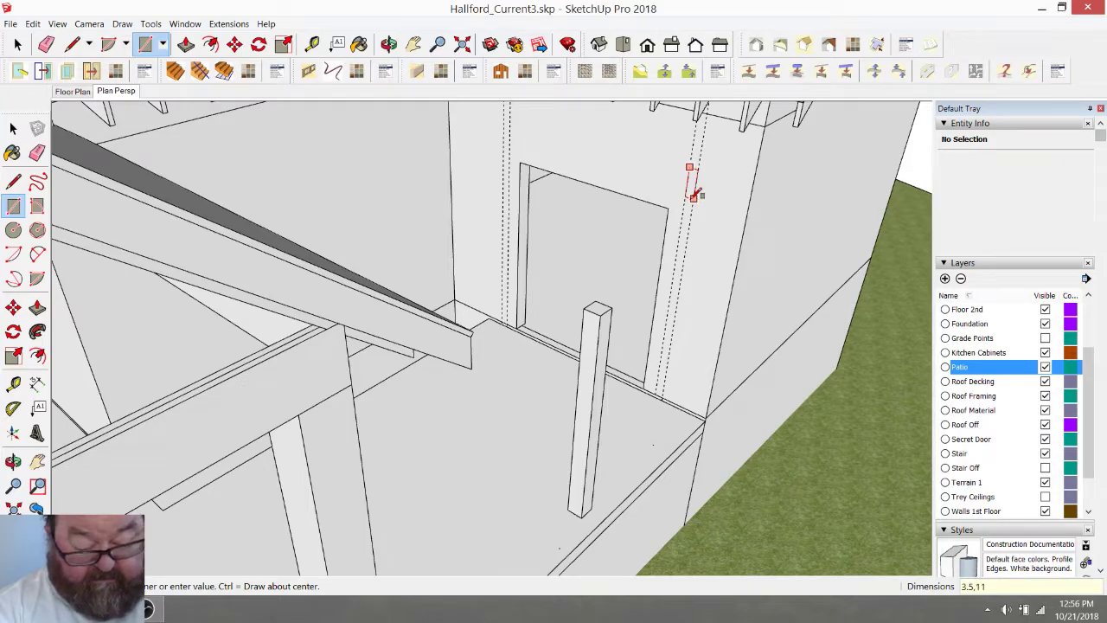
pyautogui.press('Return')
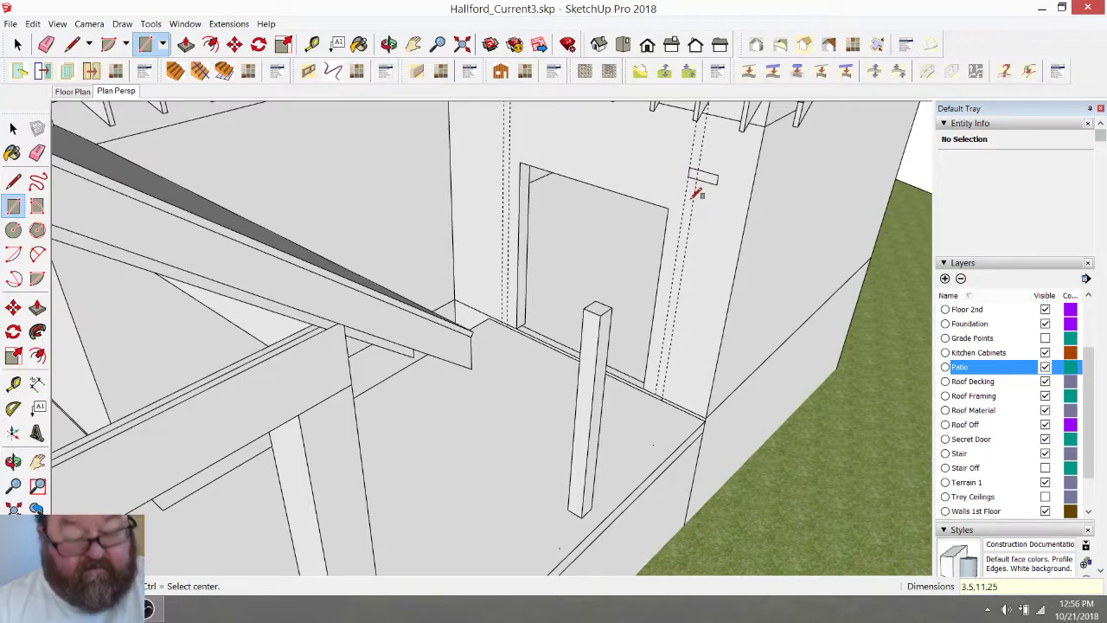
pyautogui.hotkey('ctrl', 'z')
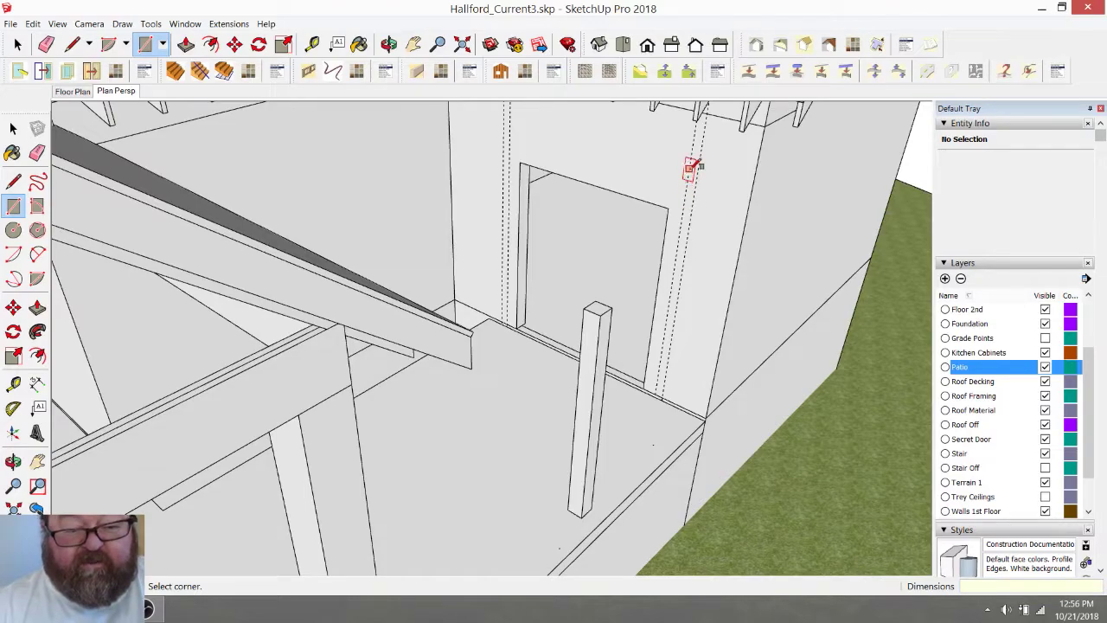
# Draw an 11.25" by 3.5" upright rectangle between the guides on the door's outer side and Push/Pull it out from the wall
pyautogui.click(689, 168)
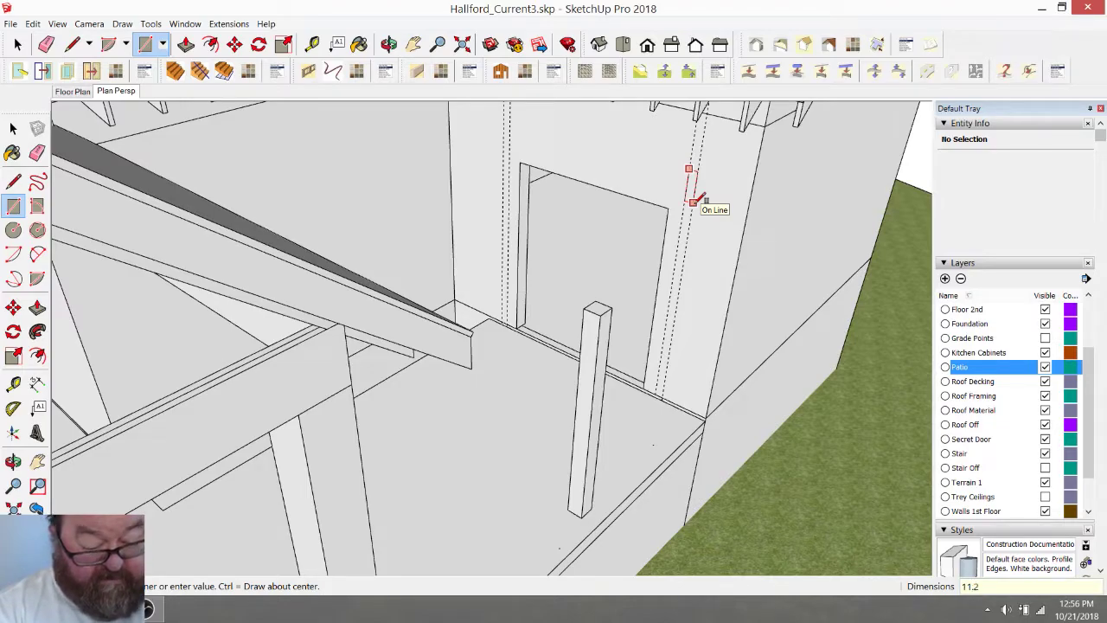
pyautogui.write('11.25,3.5')
pyautogui.press('Return')
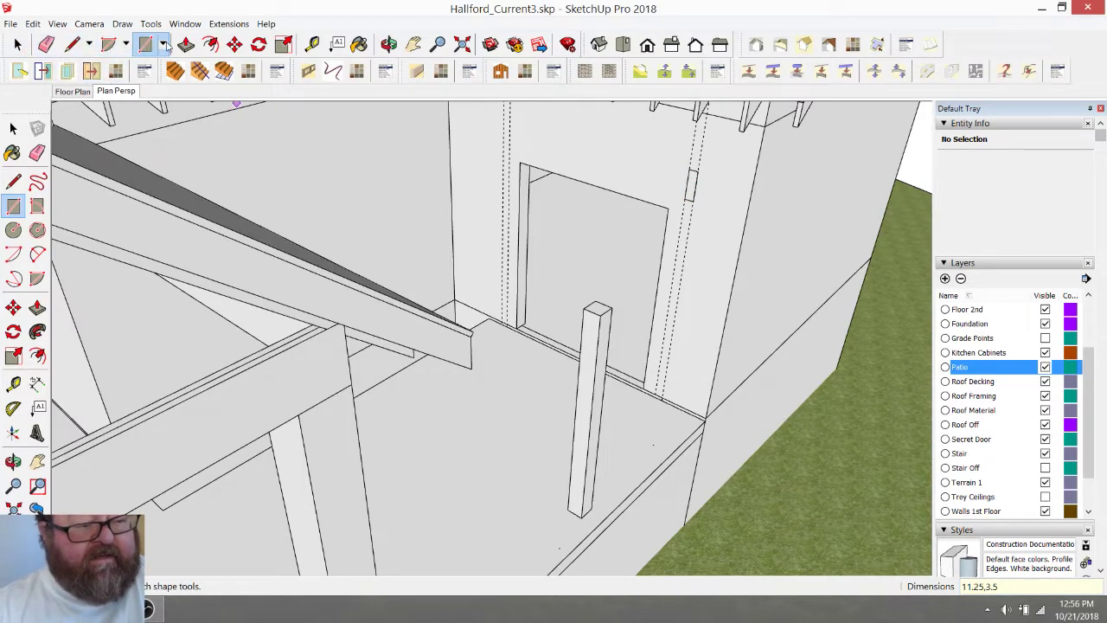
pyautogui.press('p')
pyautogui.click(691, 186)
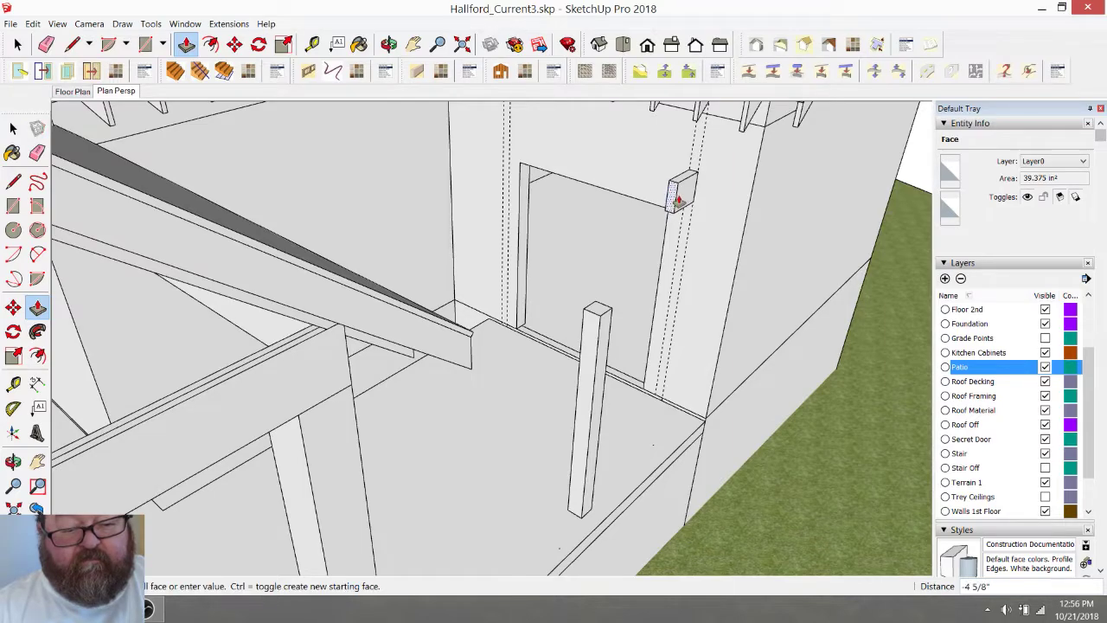
pyautogui.click(682, 194)
# Group the extruded block beside the door and select the outermost guide line next to it
pyautogui.click(19, 44)
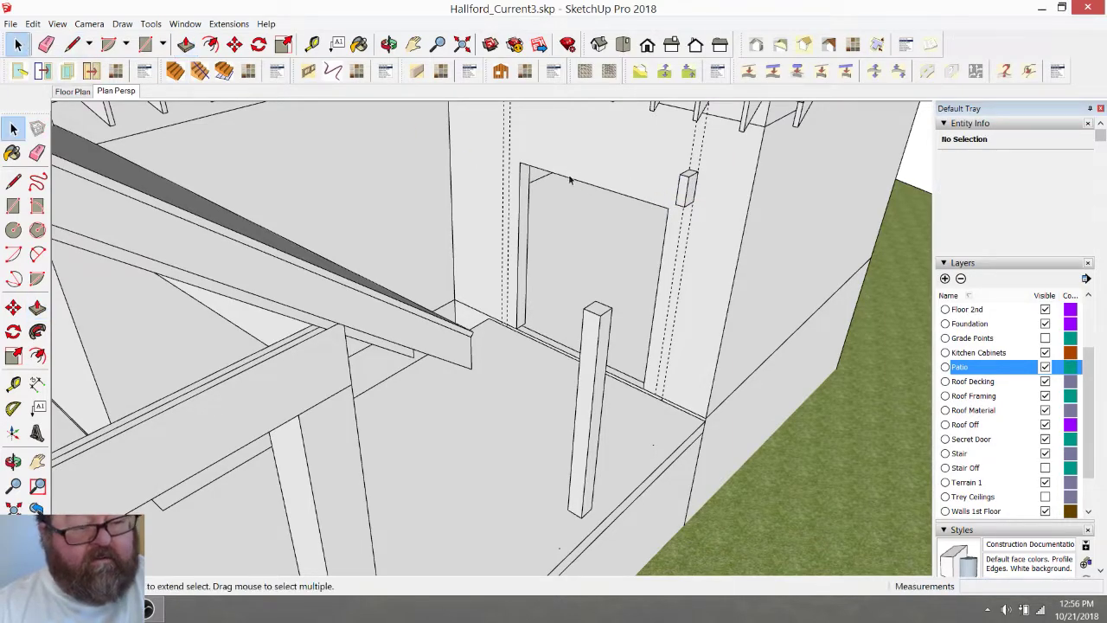
pyautogui.moveTo(676, 162); pyautogui.dragTo(699, 213)
pyautogui.rightClick(705, 190)
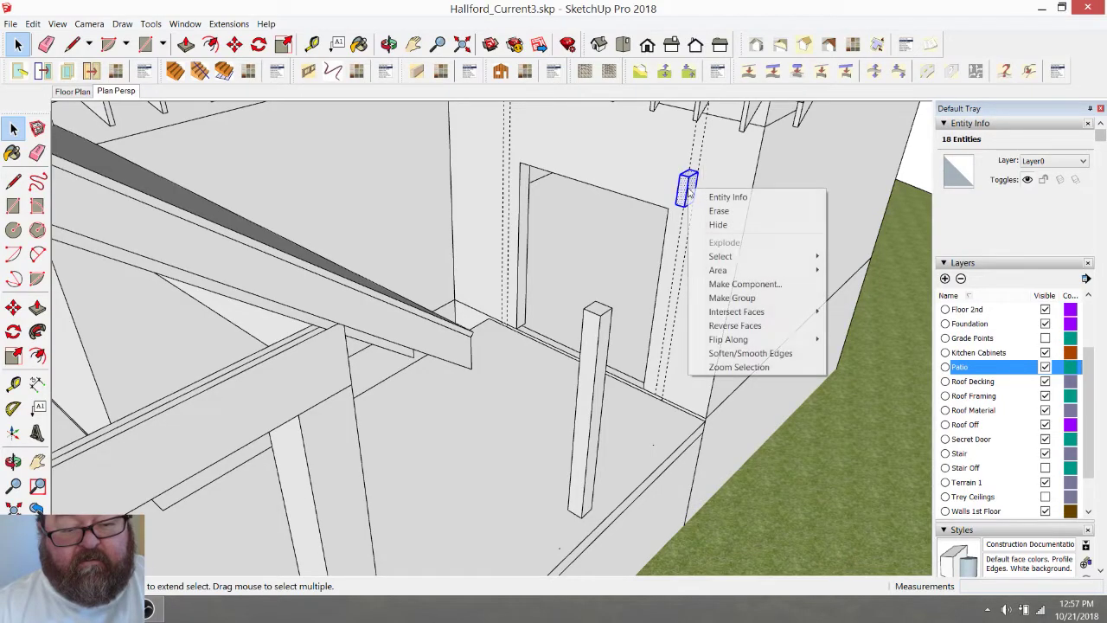
pyautogui.click(717, 296)
pyautogui.click(699, 156)
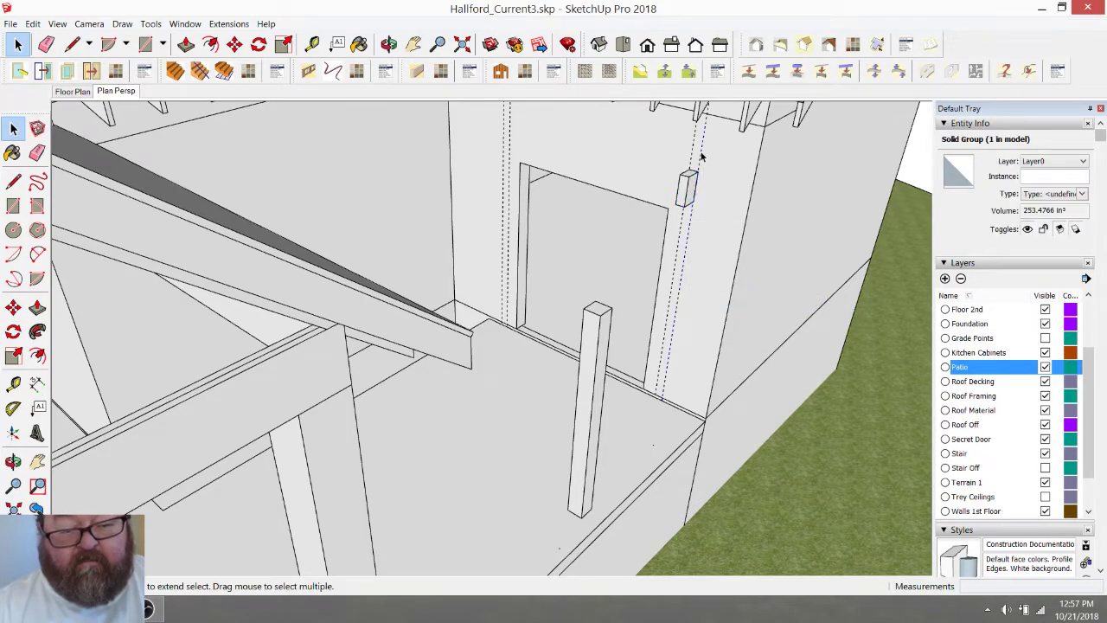
# Delete the two dashed guide lines beside the projecting block on the door's outer side
pyautogui.click(701, 156)
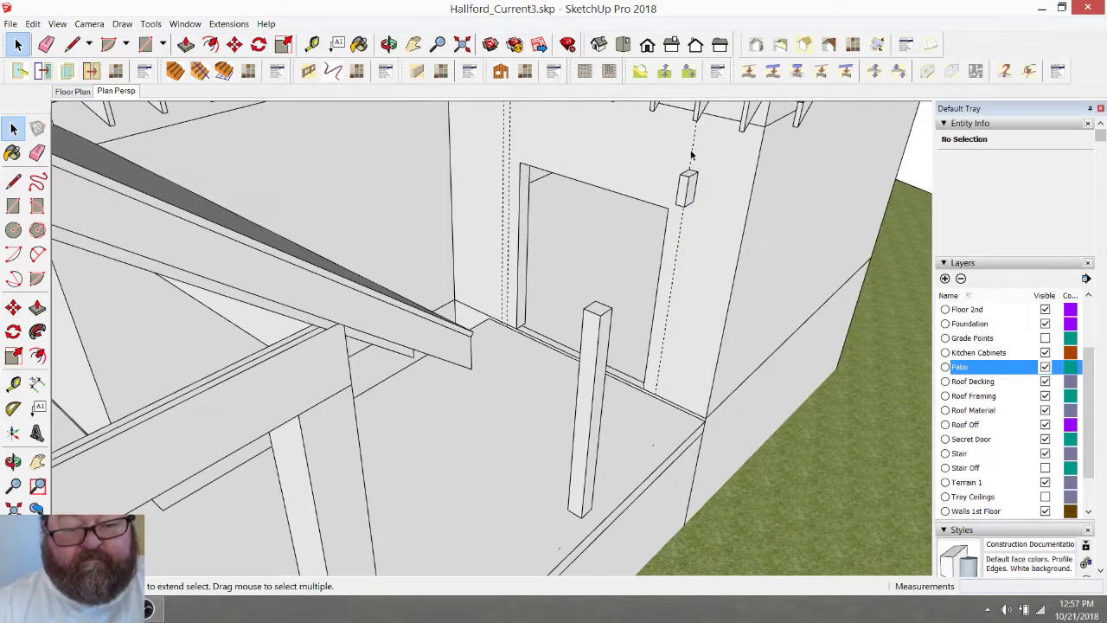
pyautogui.click(693, 156)
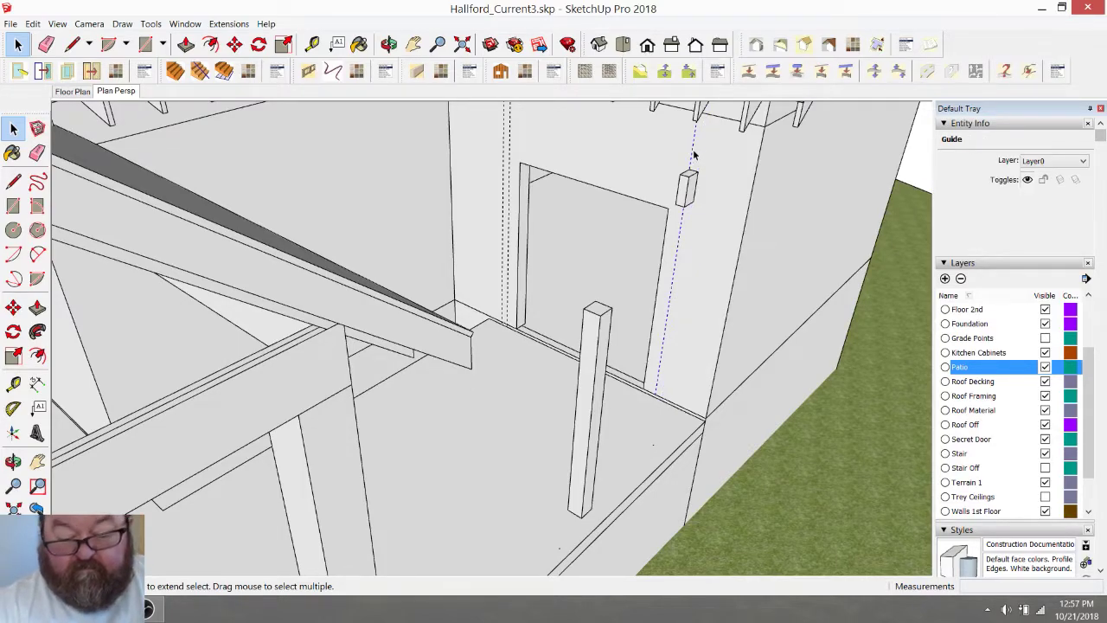
pyautogui.click(691, 155)
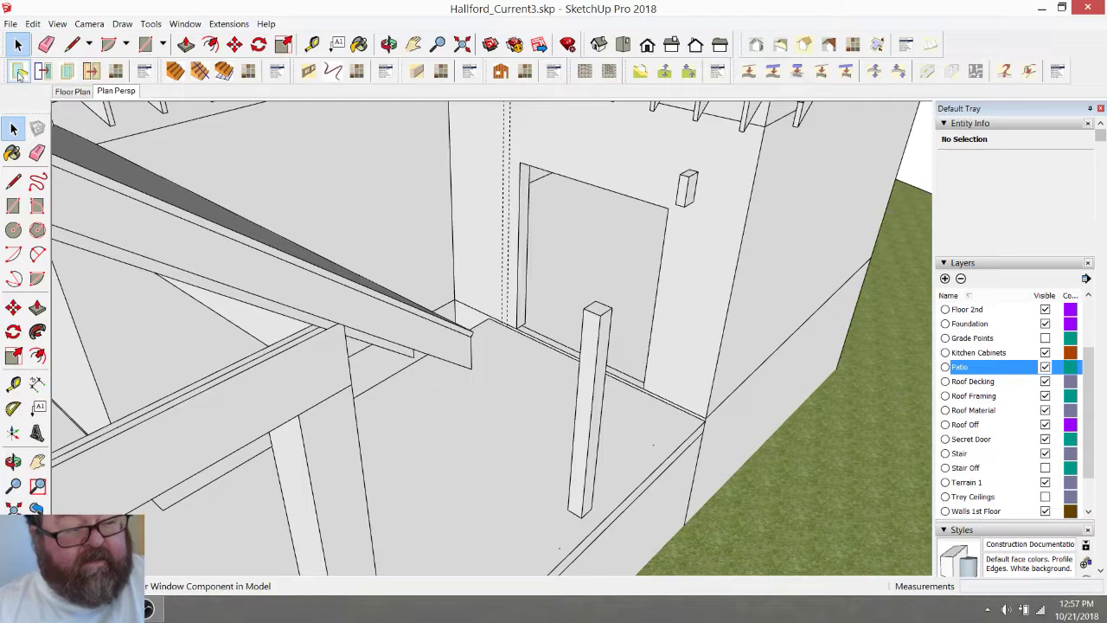
# Open the block's group beside the door and Push/Pull its end face outward about 7' 6 9/16" over the patio
pyautogui.doubleClick(683, 194)
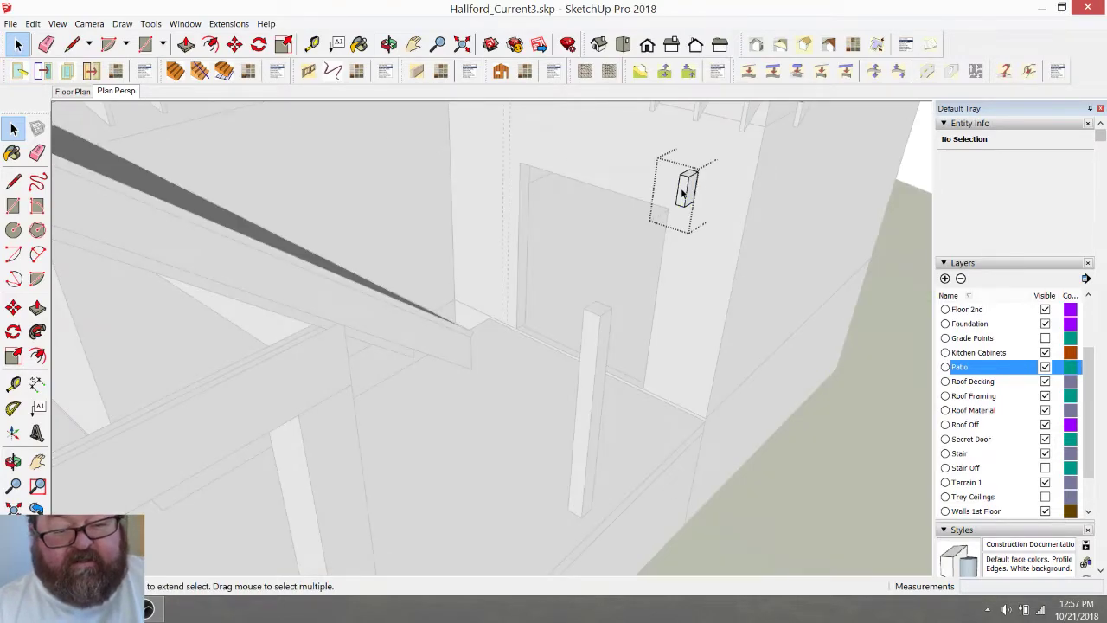
pyautogui.click(186, 44)
pyautogui.click(683, 196)
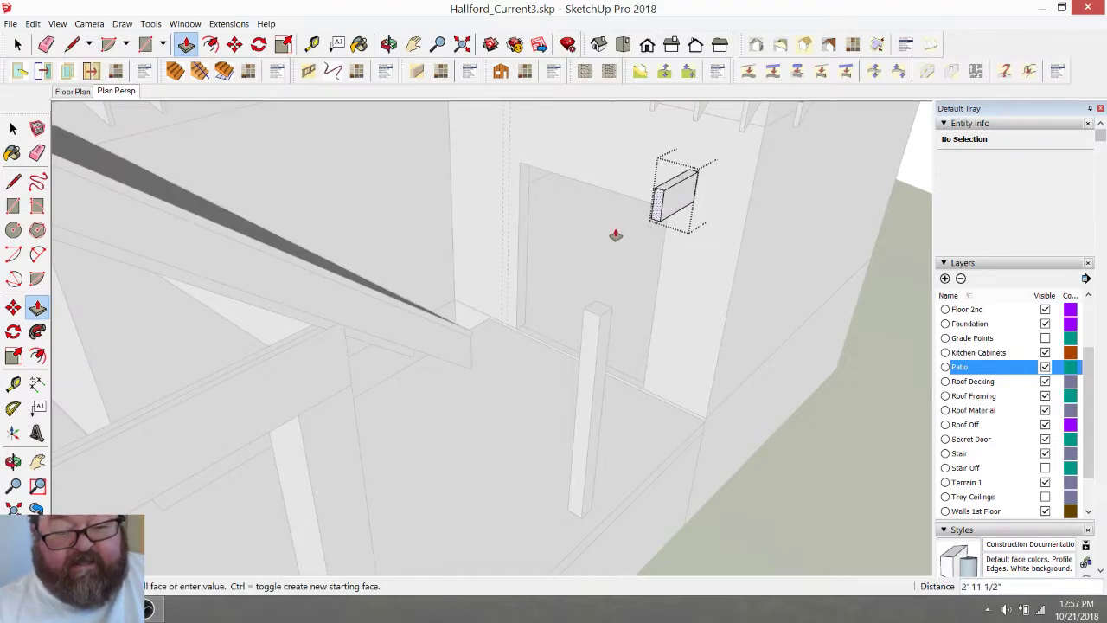
pyautogui.click(526, 279)
# Push/Pull the beam's free end face further out toward the patio column and close the group
pyautogui.moveTo(600, 252)
pyautogui.mouseDown(button='middle')
pyautogui.moveTo(645, 218)
pyautogui.moveTo(602, 257)
pyautogui.mouseUp(button='middle')
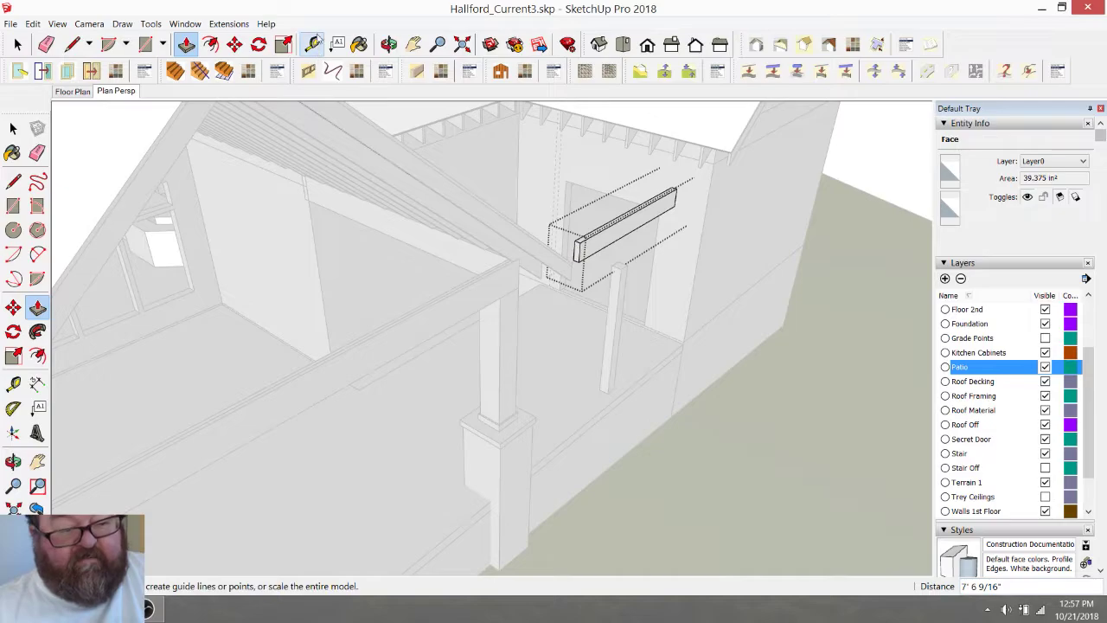
pyautogui.moveTo(489, 233); pyautogui.dragTo(357, 237, button='middle')
pyautogui.moveTo(398, 263); pyautogui.dragTo(421, 290)
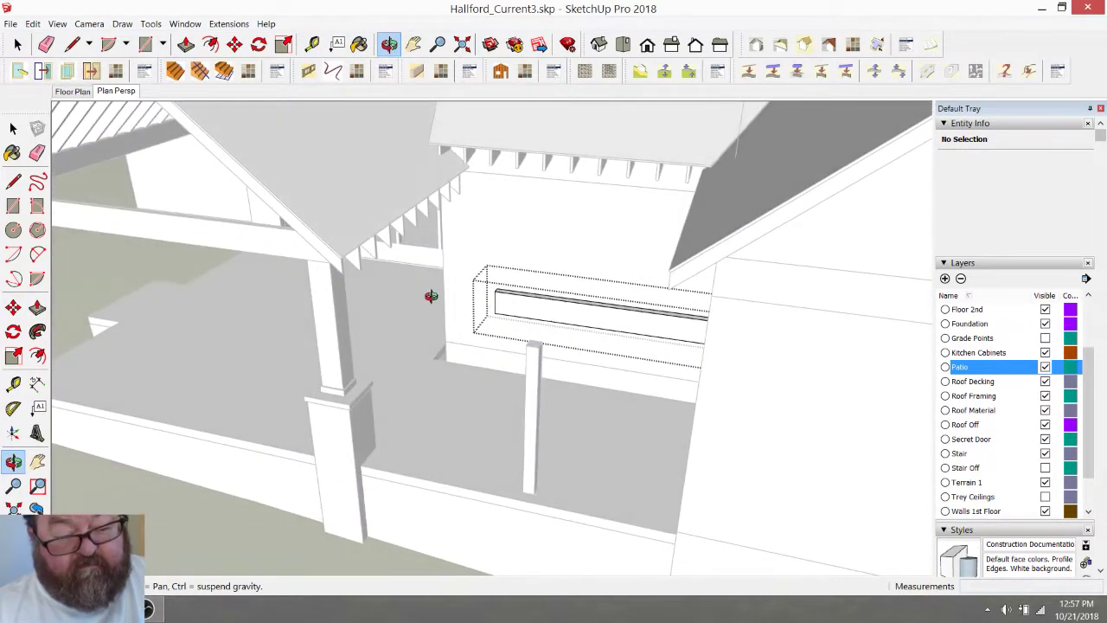
pyautogui.moveTo(525, 308); pyautogui.dragTo(257, 141)
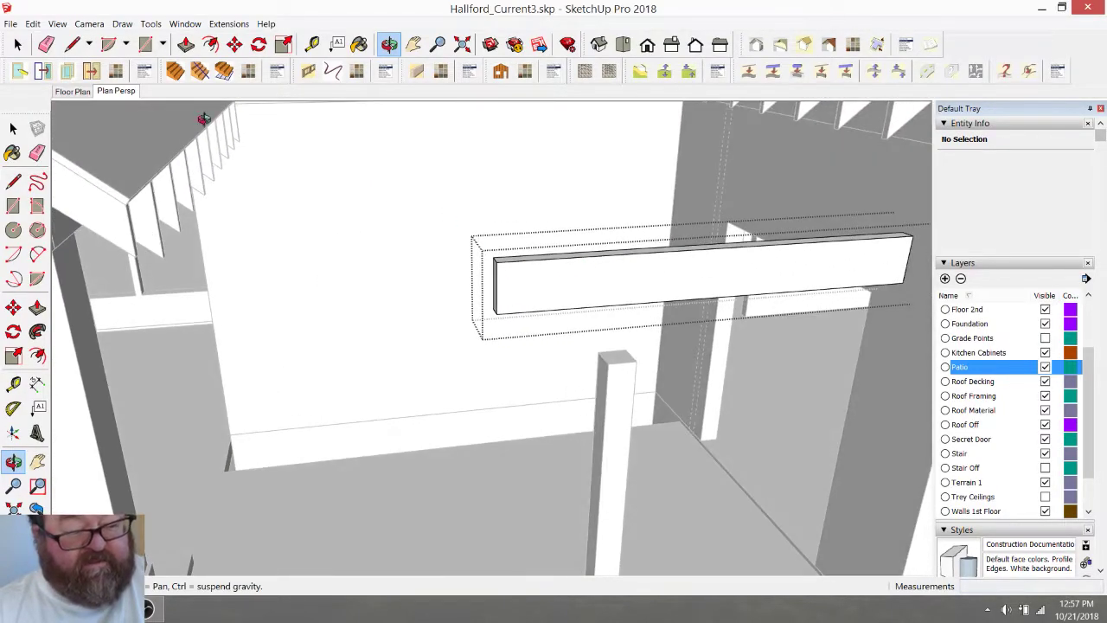
pyautogui.click(185, 44)
pyautogui.click(496, 281)
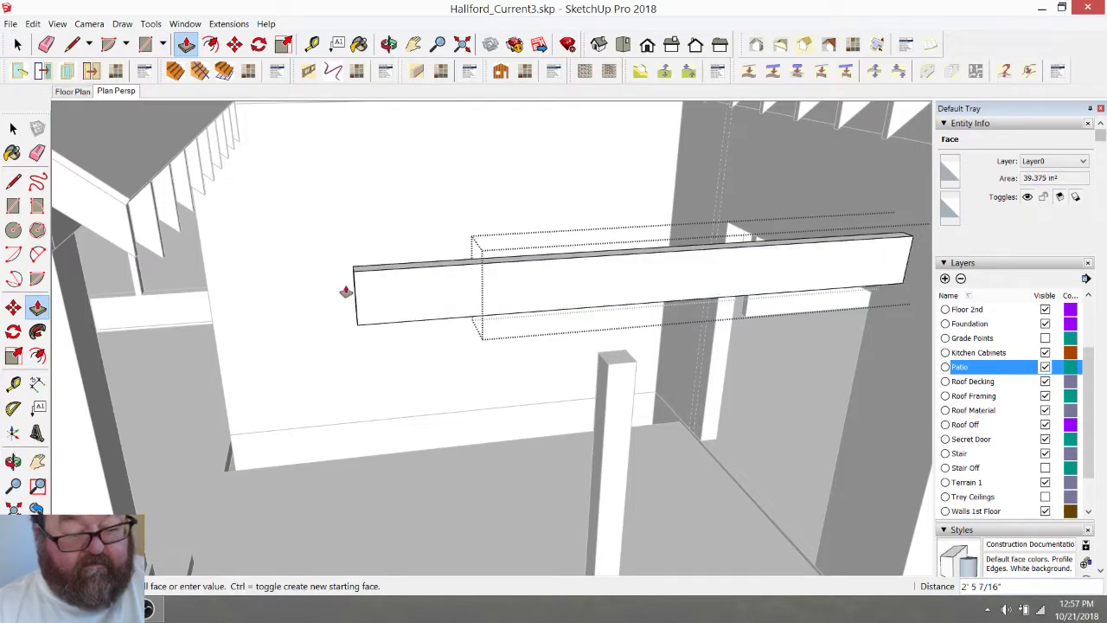
pyautogui.click(273, 311)
pyautogui.moveTo(287, 294); pyautogui.dragTo(560, 324, button='middle')
pyautogui.press('space')
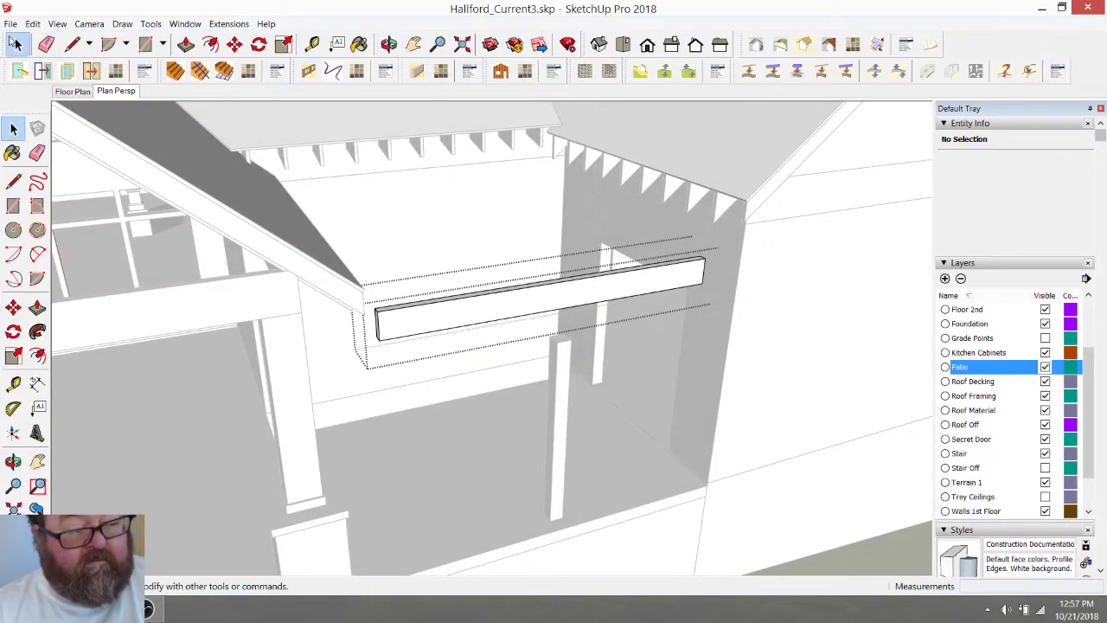
pyautogui.click(618, 424)
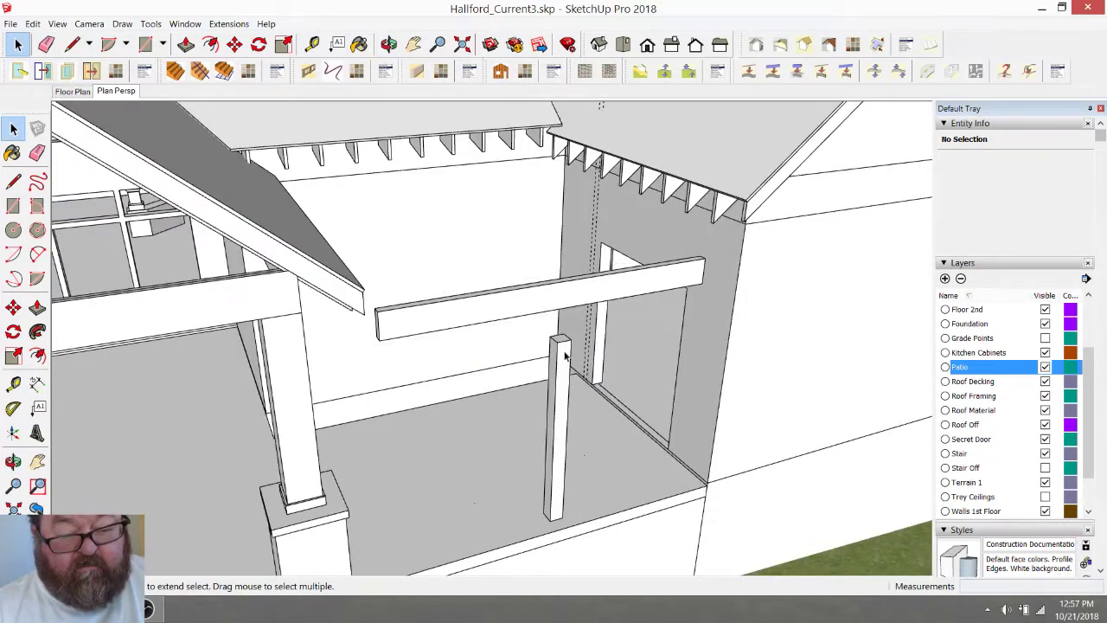
# Open the freestanding patio post for editing and Push/Pull its top face up about 6 15/16"
pyautogui.click(558, 423)
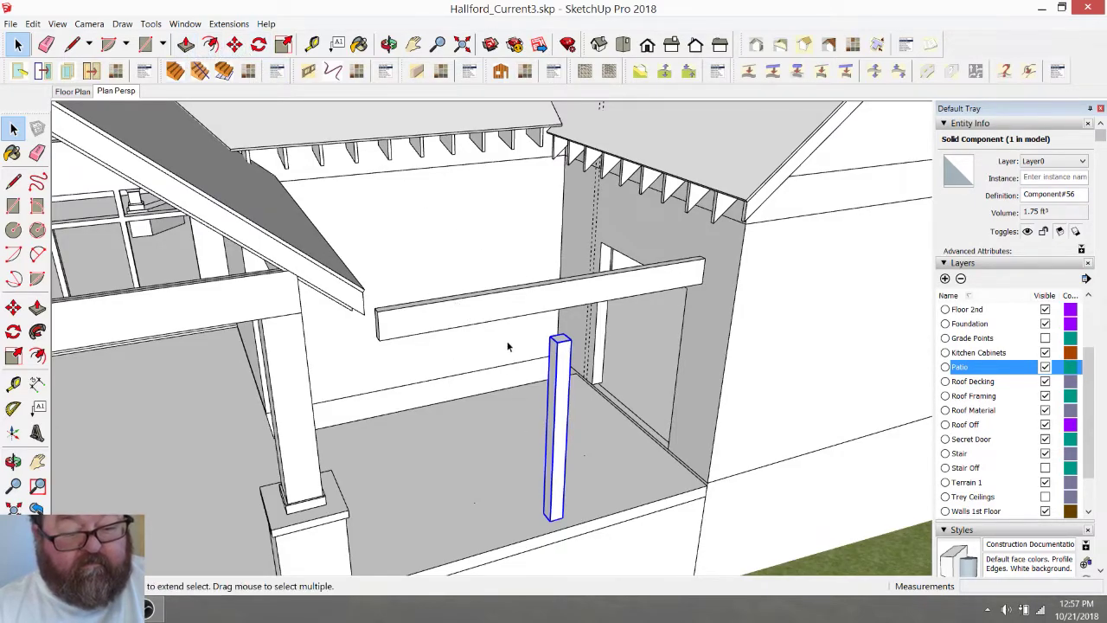
pyautogui.doubleClick(555, 348)
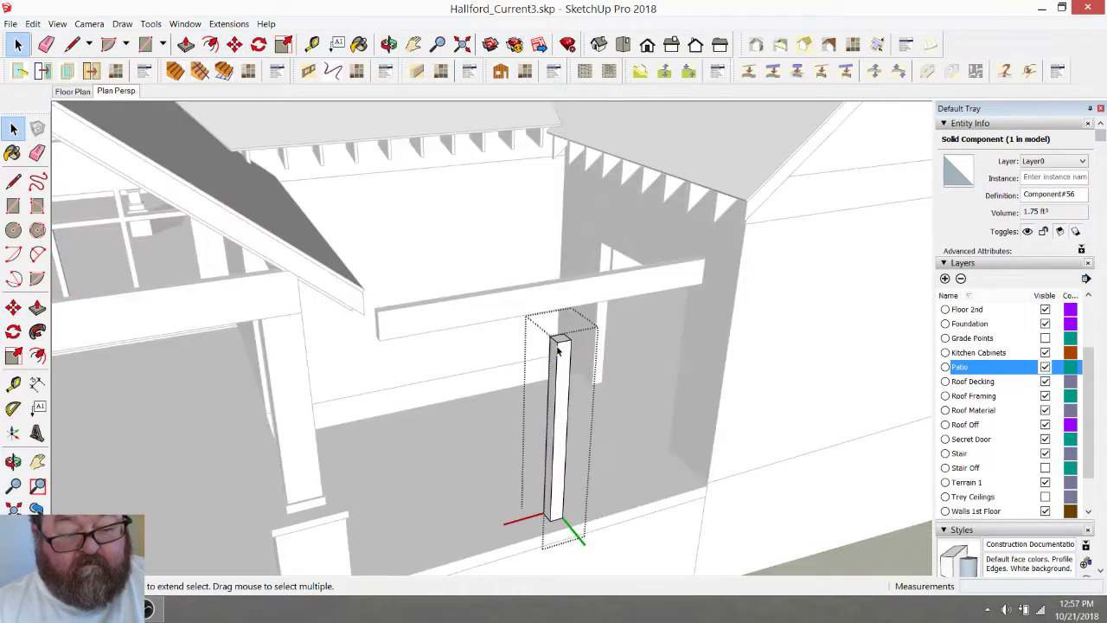
pyautogui.click(186, 44)
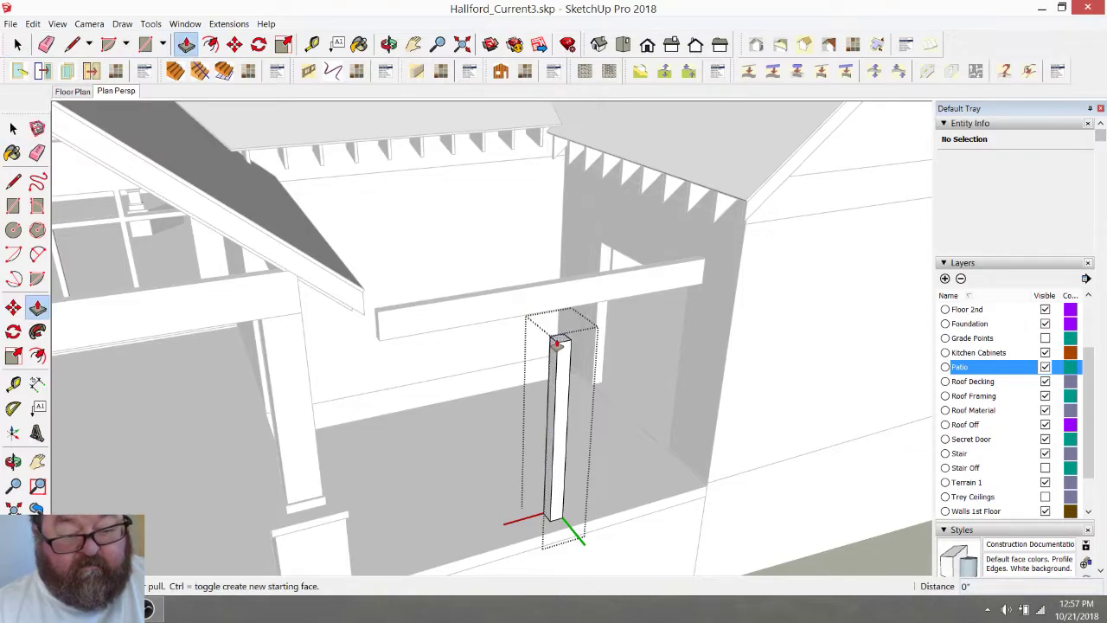
pyautogui.click(557, 343)
pyautogui.click(556, 312)
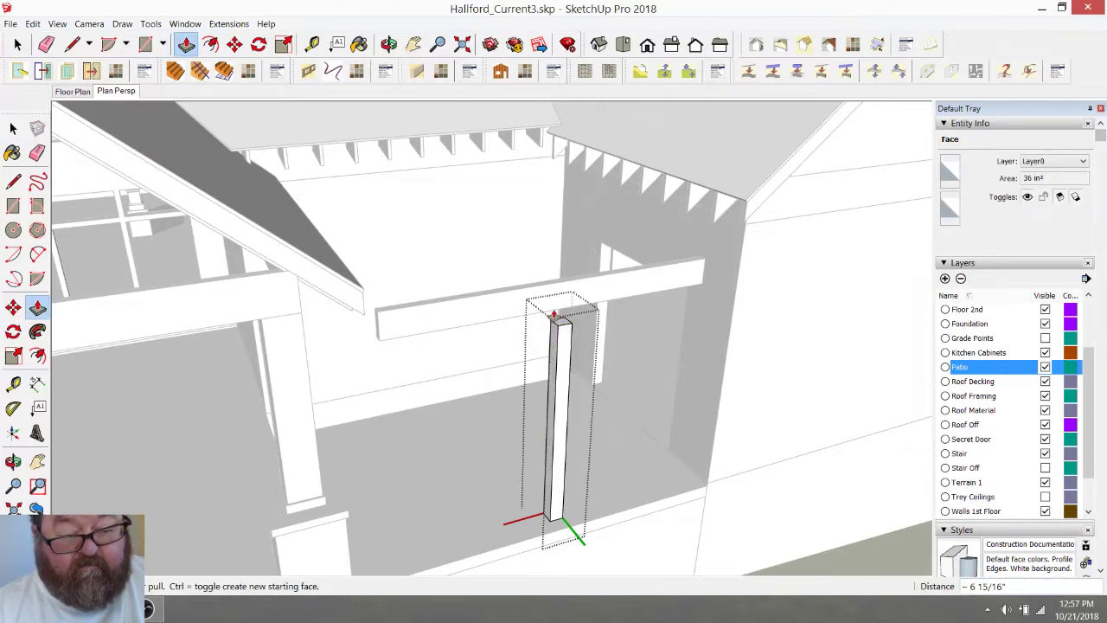
pyautogui.click(571, 308)
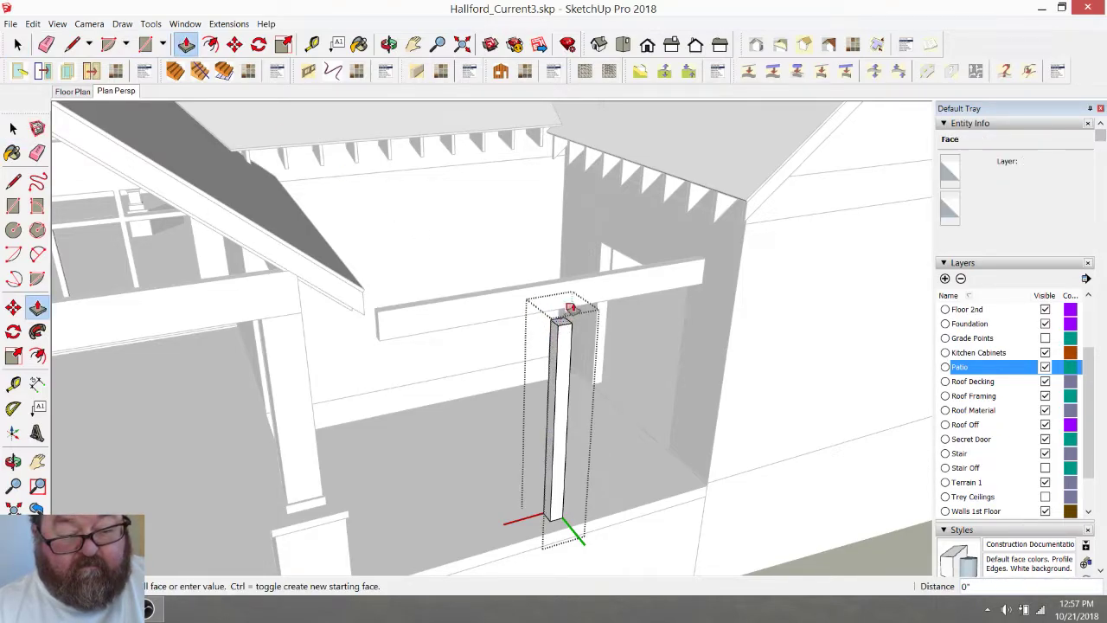
pyautogui.click(702, 284)
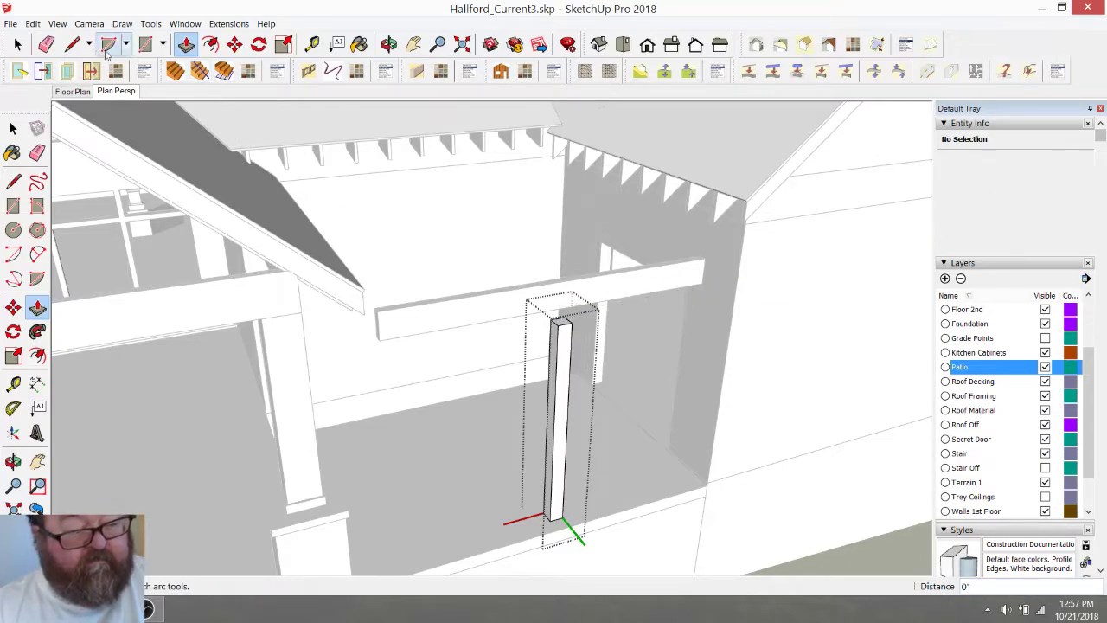
# Move the post by its top corner to the lower corner of the beam's free end, about 5' 6 1/4" away
pyautogui.click(18, 44)
pyautogui.click(559, 345)
pyautogui.click(235, 44)
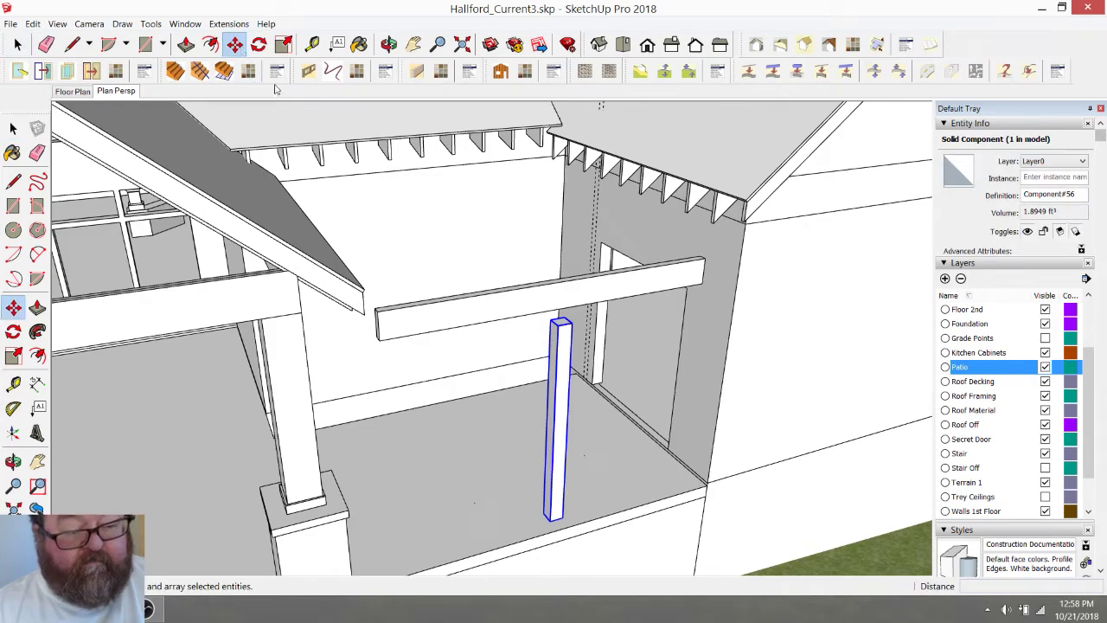
pyautogui.click(558, 325)
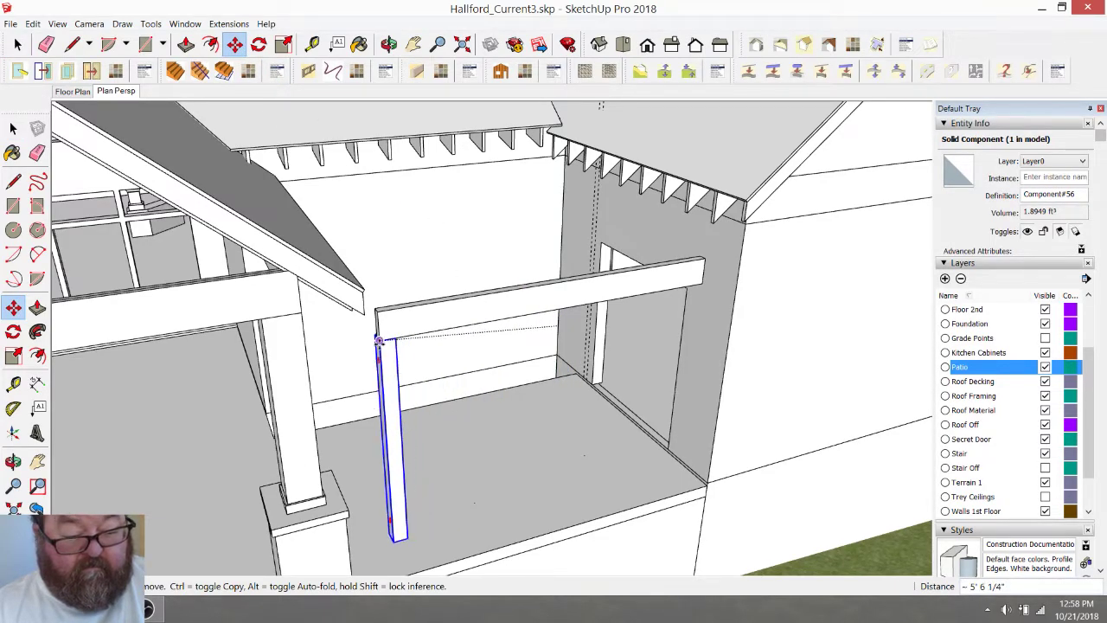
pyautogui.scroll(-1, 537, 440)
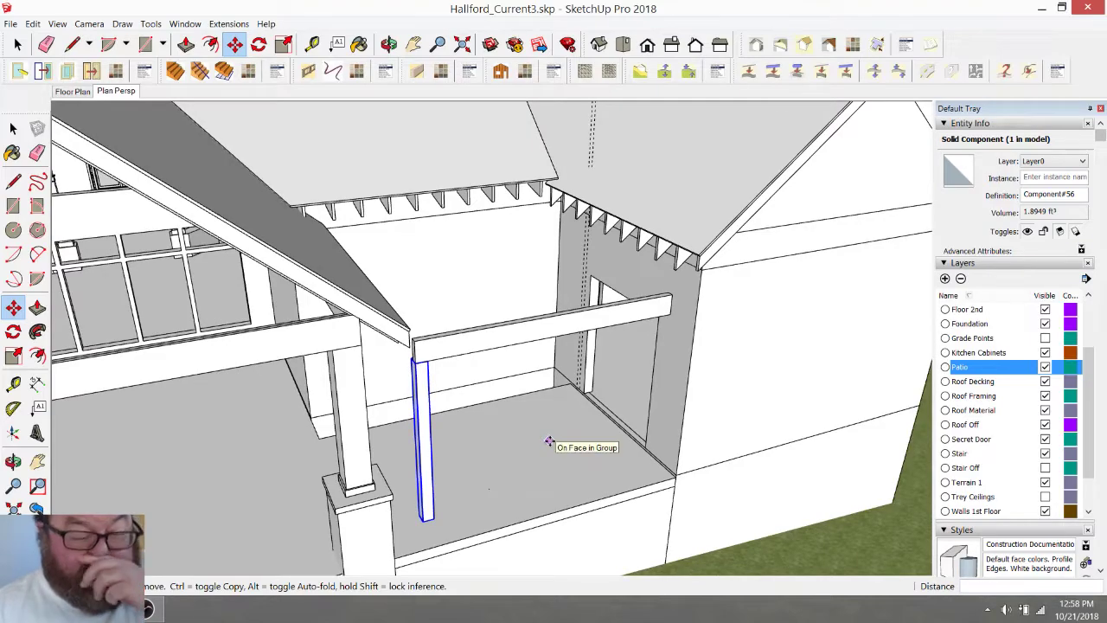
# Open the beam's group and Push/Pull its free end about 2' 5 1/16" further until it reaches the patio column's face
pyautogui.click(389, 44)
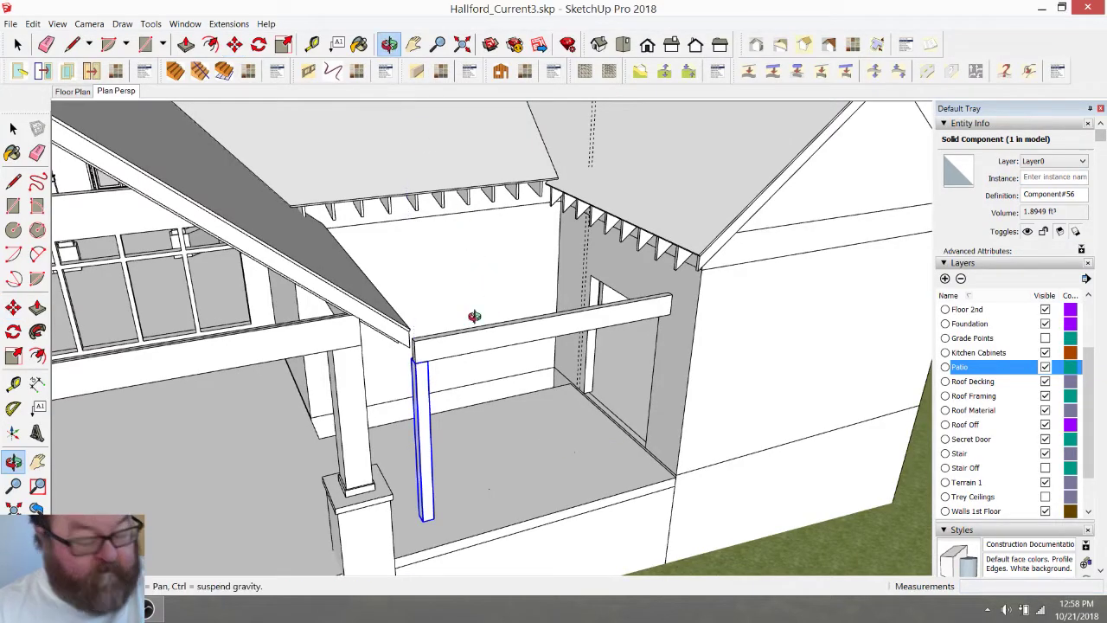
pyautogui.moveTo(487, 307); pyautogui.dragTo(476, 356)
pyautogui.scroll(4, 475, 356)
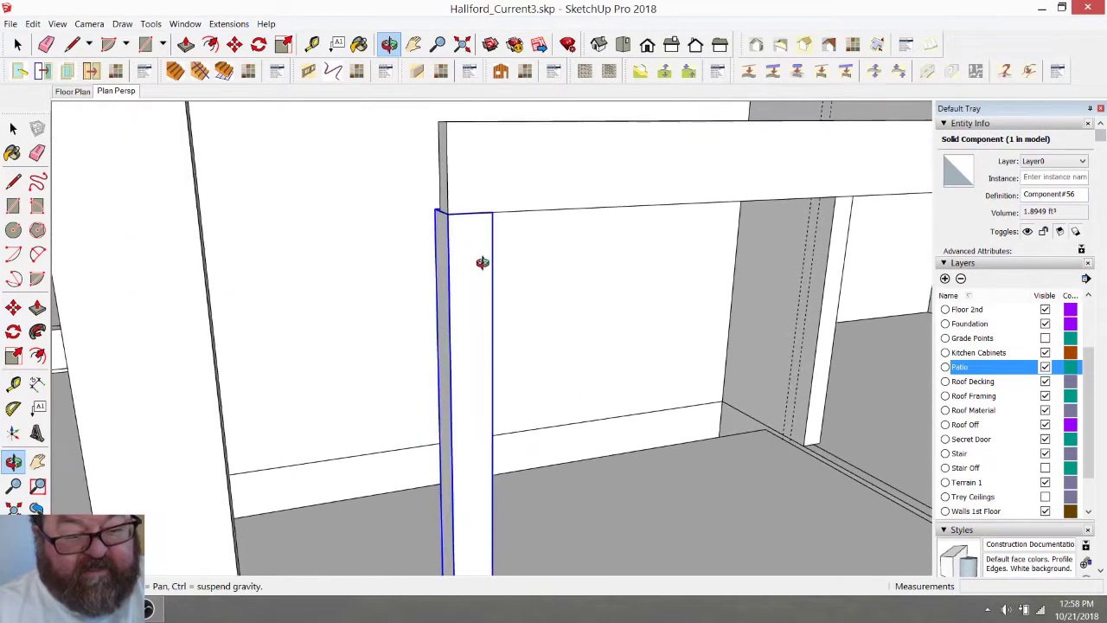
pyautogui.scroll(-3, 467, 300)
pyautogui.moveTo(467, 299); pyautogui.dragTo(294, 320)
pyautogui.moveTo(495, 251); pyautogui.dragTo(546, 256)
pyautogui.scroll(2, 495, 236)
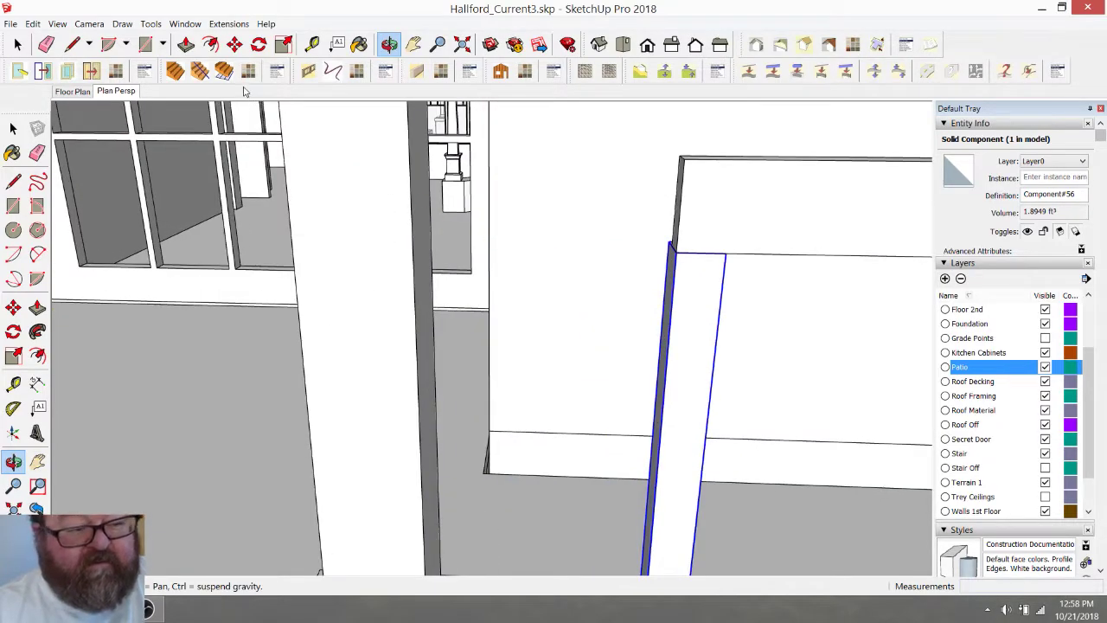
pyautogui.press('space')
pyautogui.click(707, 205)
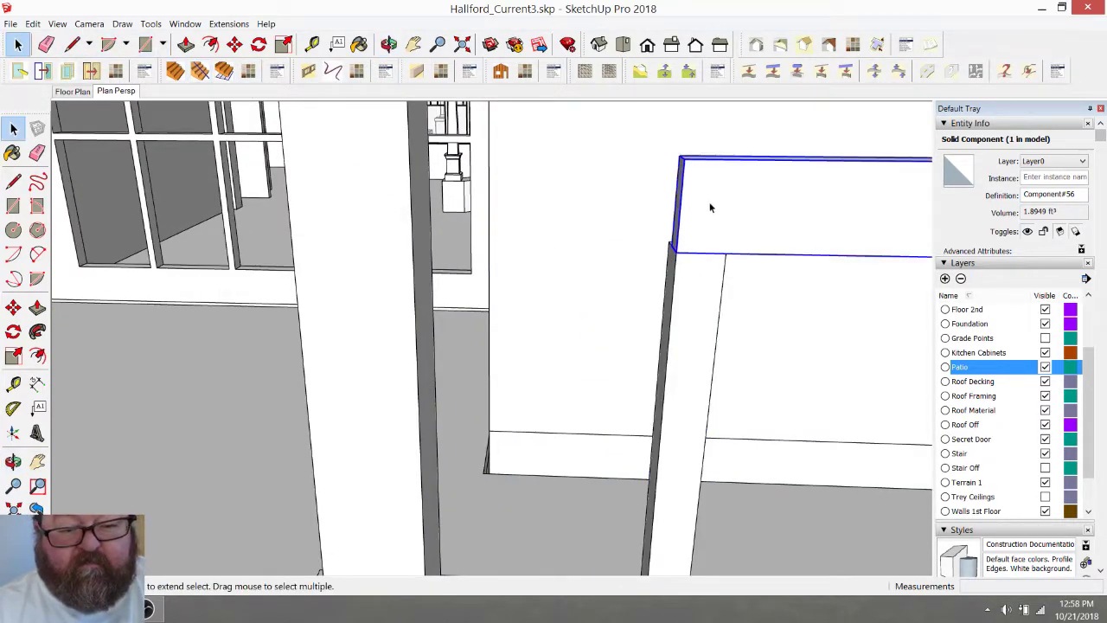
pyautogui.doubleClick(706, 186)
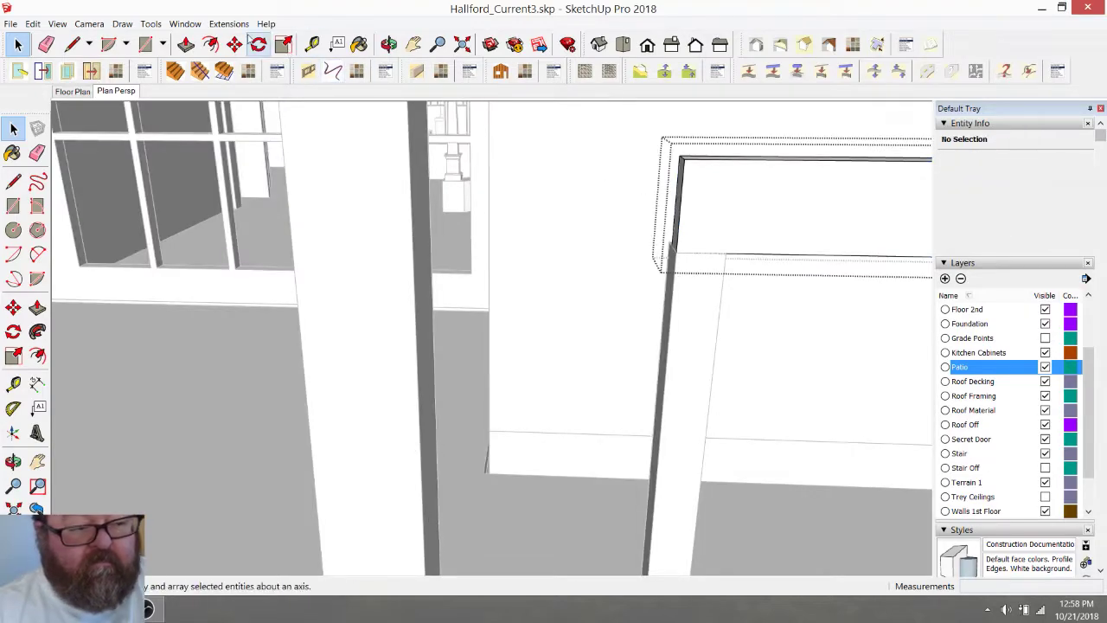
pyautogui.click(185, 44)
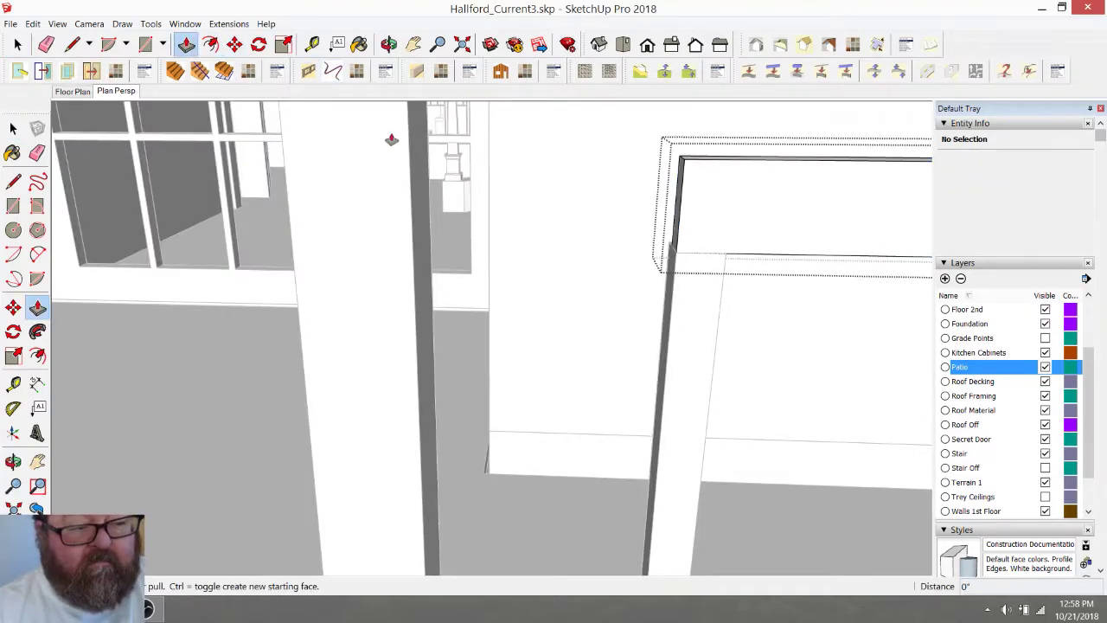
pyautogui.click(676, 204)
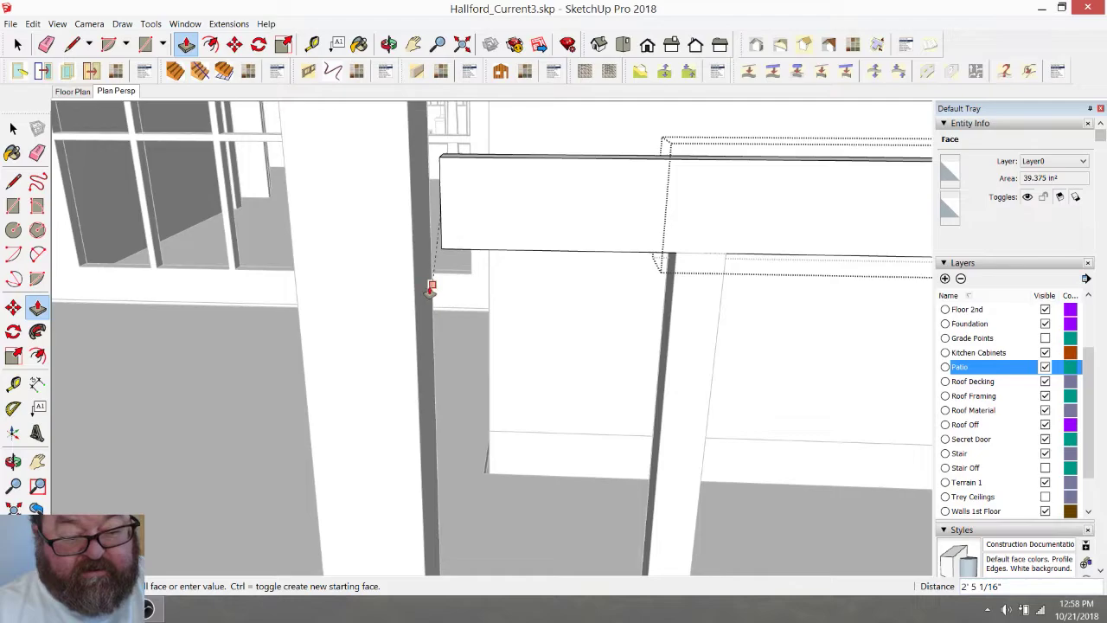
pyautogui.click(432, 287)
# Check the lengthened beam where it meets the patio column and close its group
pyautogui.press('o')
pyautogui.moveTo(502, 251); pyautogui.dragTo(412, 248)
pyautogui.moveTo(438, 313); pyautogui.dragTo(601, 285)
pyautogui.scroll(3, 715, 240)
pyautogui.scroll(-3, 804, 239)
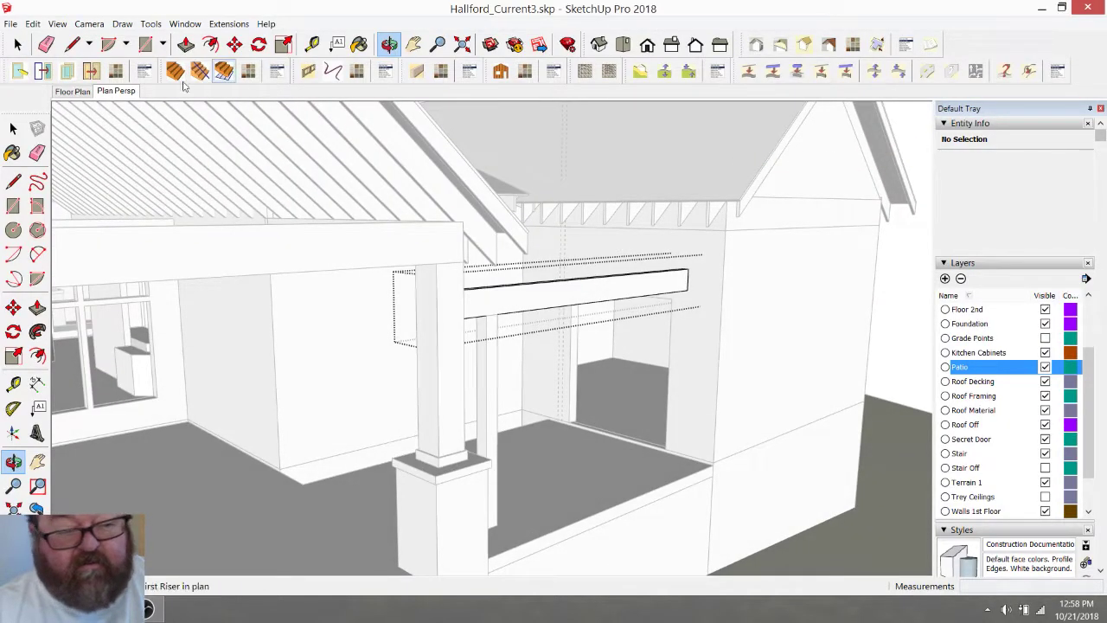
pyautogui.click(17, 44)
pyautogui.click(891, 274)
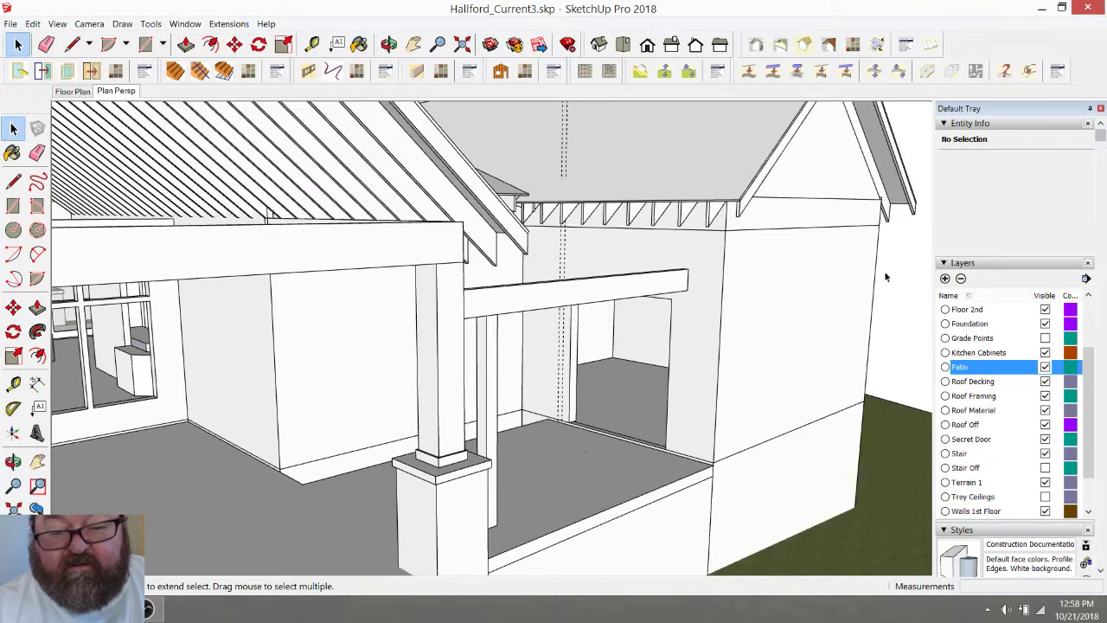
# Open the wall group and Push/Pull the door opening's jamb nearest the remaining guides 6" into the opening
pyautogui.scroll(4, 635, 299)
pyautogui.click(389, 45)
pyautogui.moveTo(593, 228); pyautogui.dragTo(593, 316)
pyautogui.scroll(5, 581, 322)
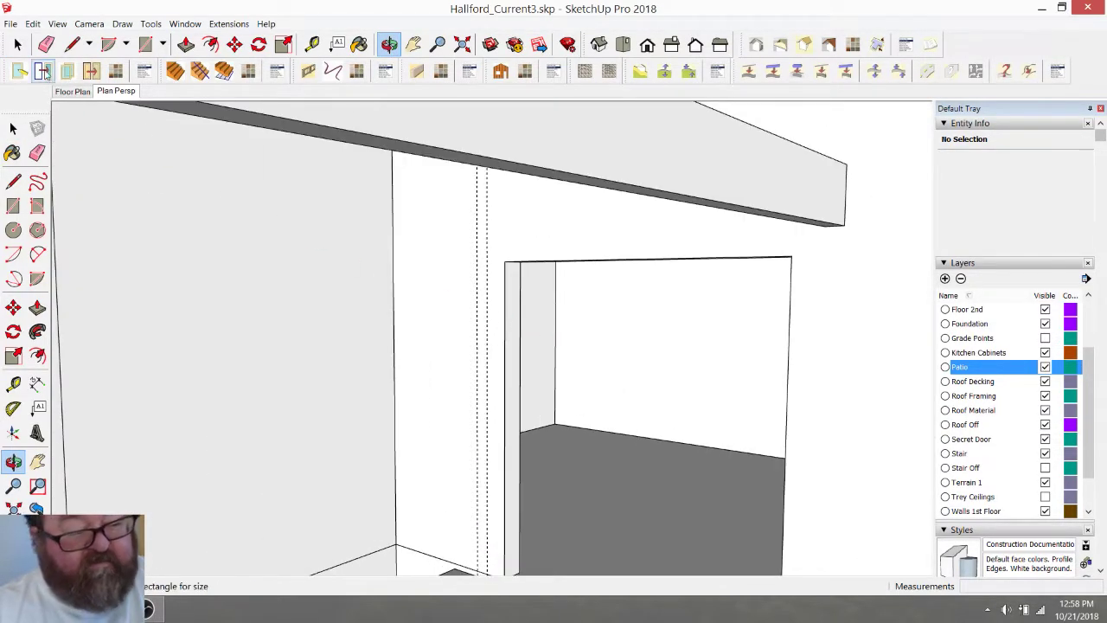
pyautogui.click(18, 44)
pyautogui.doubleClick(523, 232)
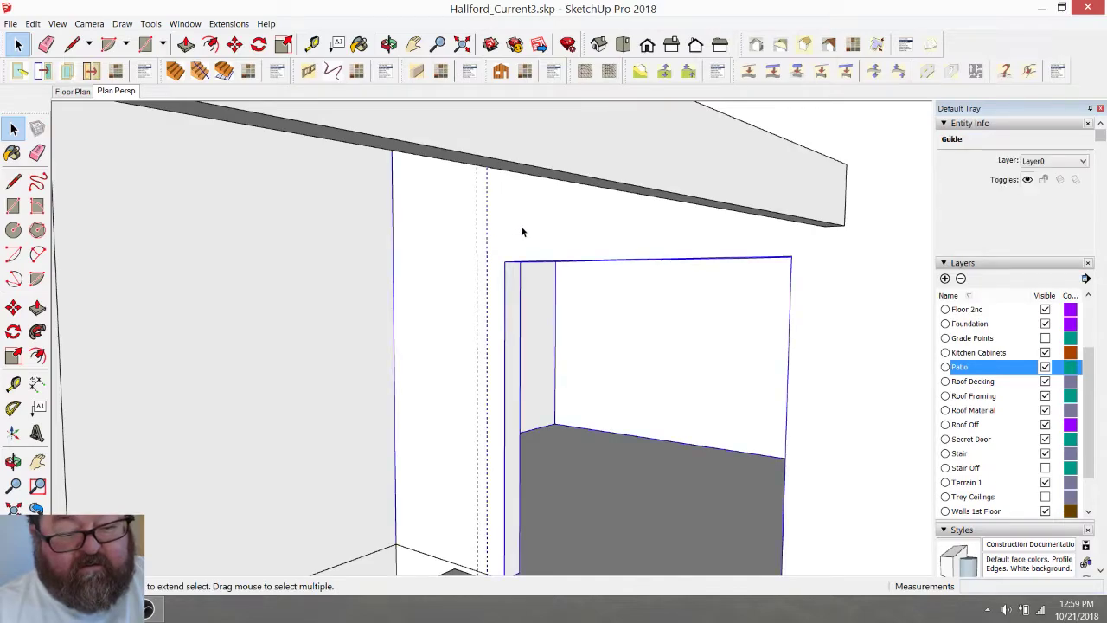
pyautogui.click(186, 44)
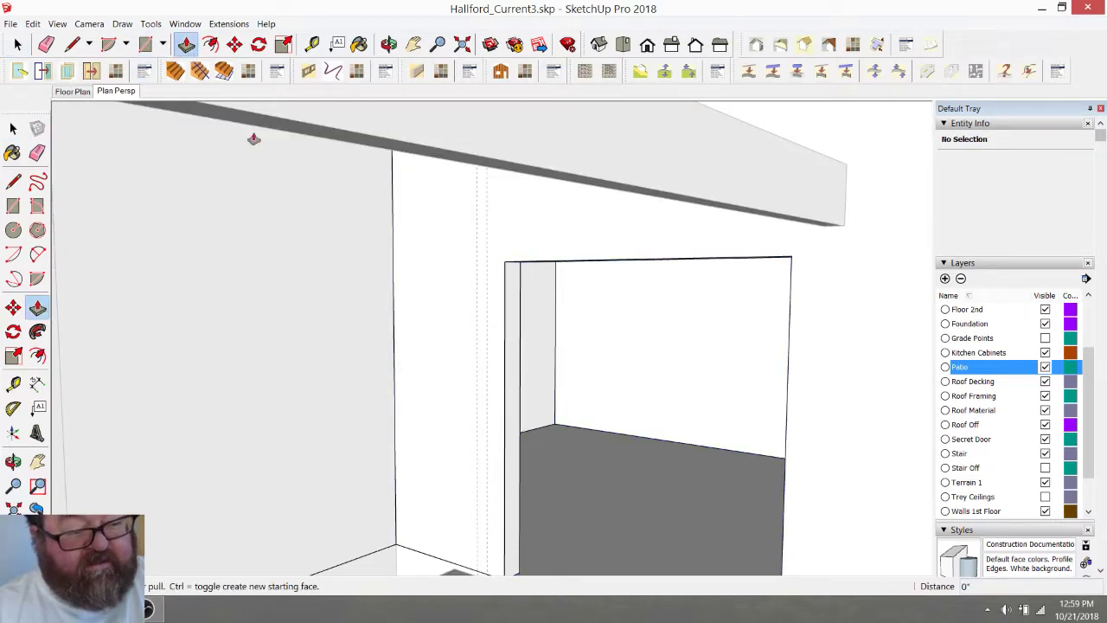
pyautogui.click(510, 305)
pyautogui.click(513, 309)
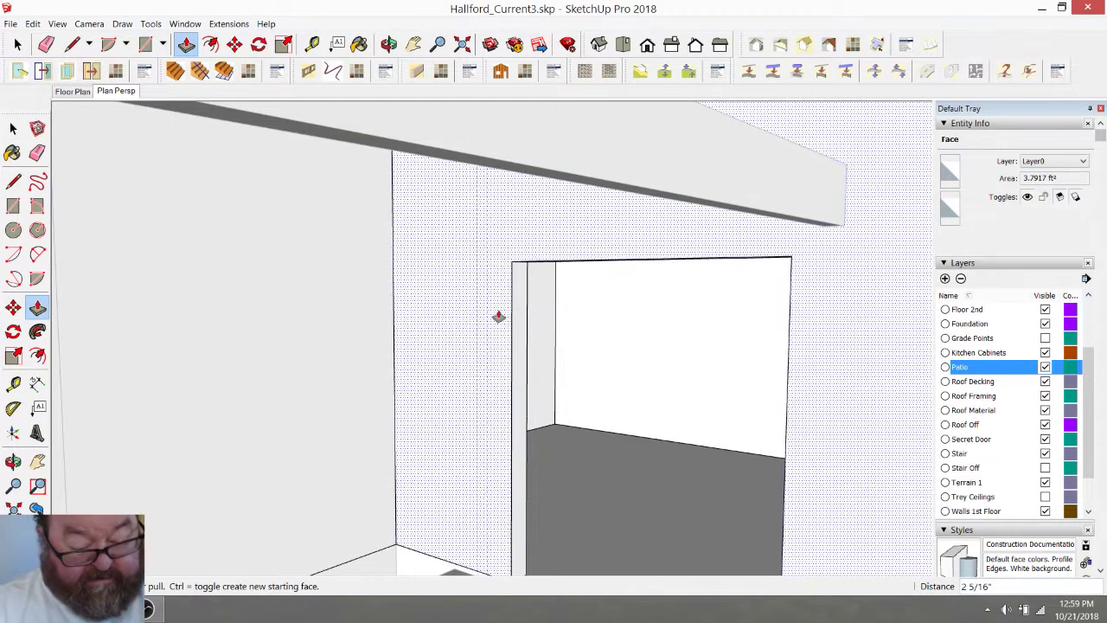
pyautogui.write('6')
pyautogui.press('Return')
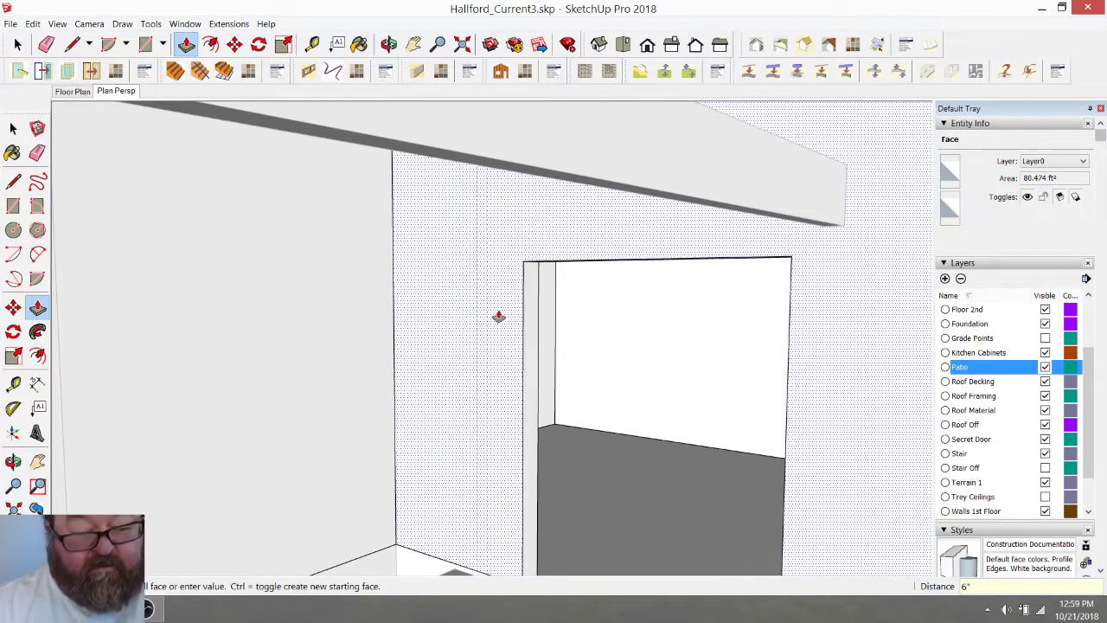
pyautogui.press('o')
pyautogui.moveTo(581, 255); pyautogui.dragTo(826, 270)
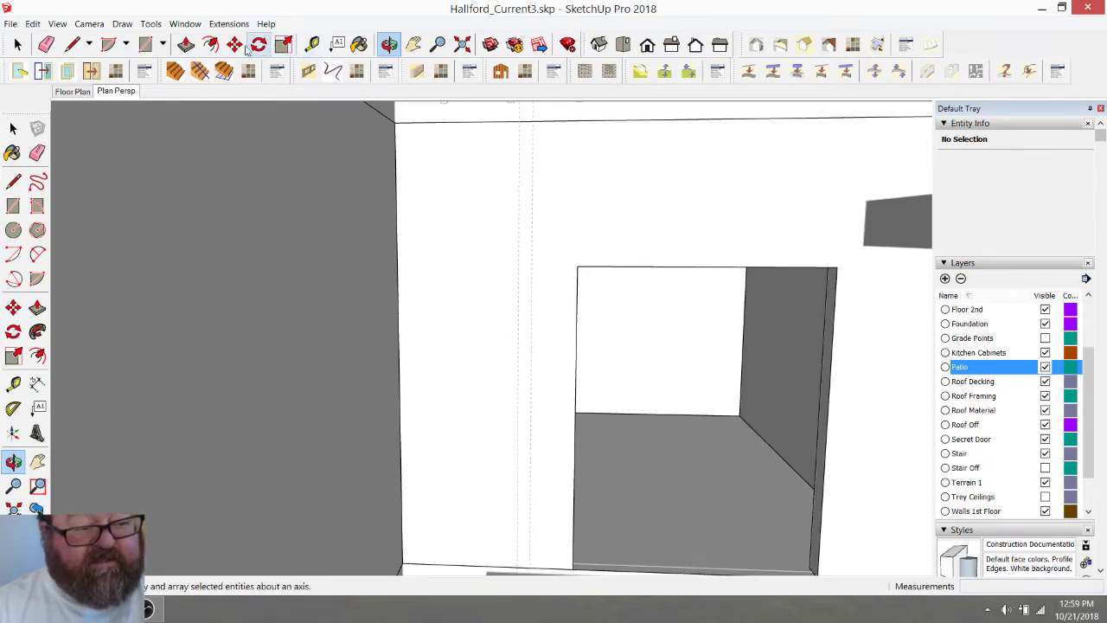
# Push/Pull the door opening's jamb farthest from the guides 6" into the opening
pyautogui.click(186, 44)
pyautogui.click(831, 339)
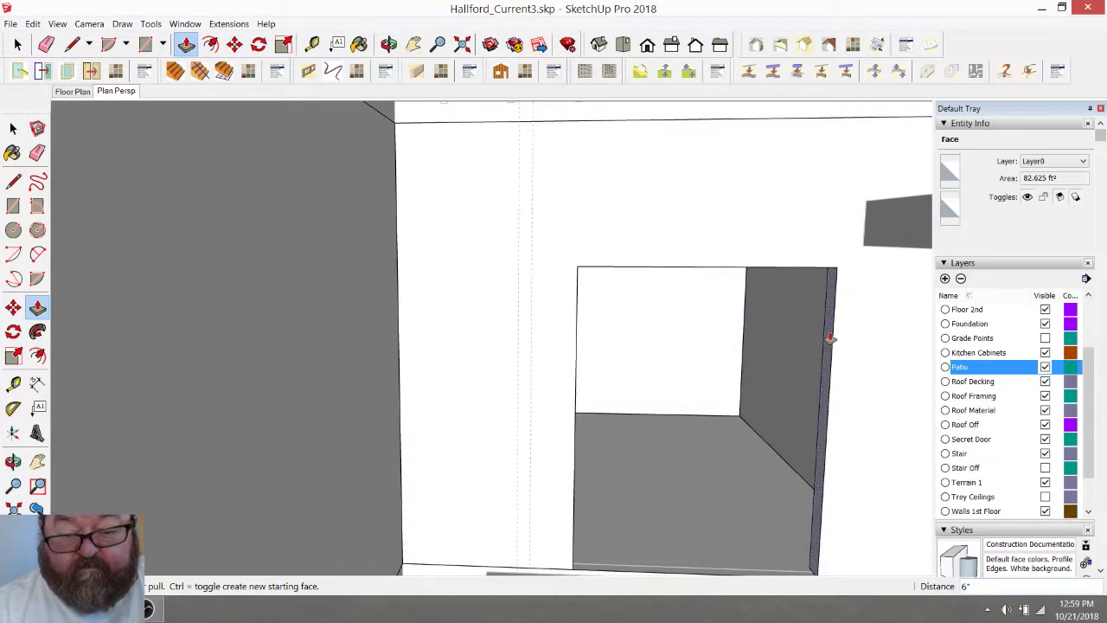
pyautogui.write('6')
pyautogui.press('Return')
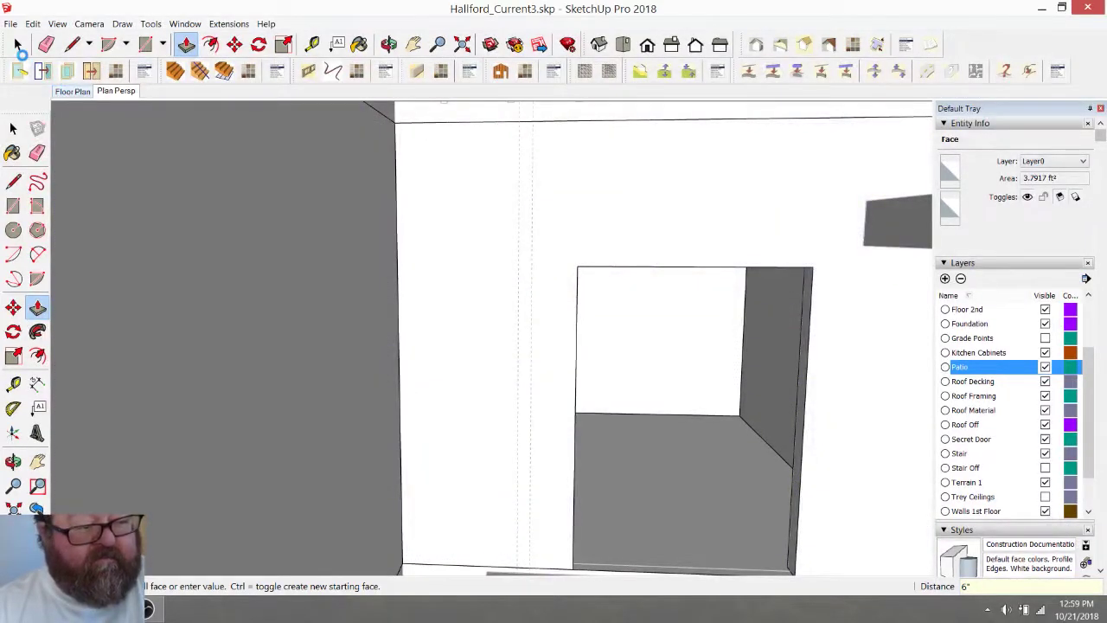
pyautogui.press('space')
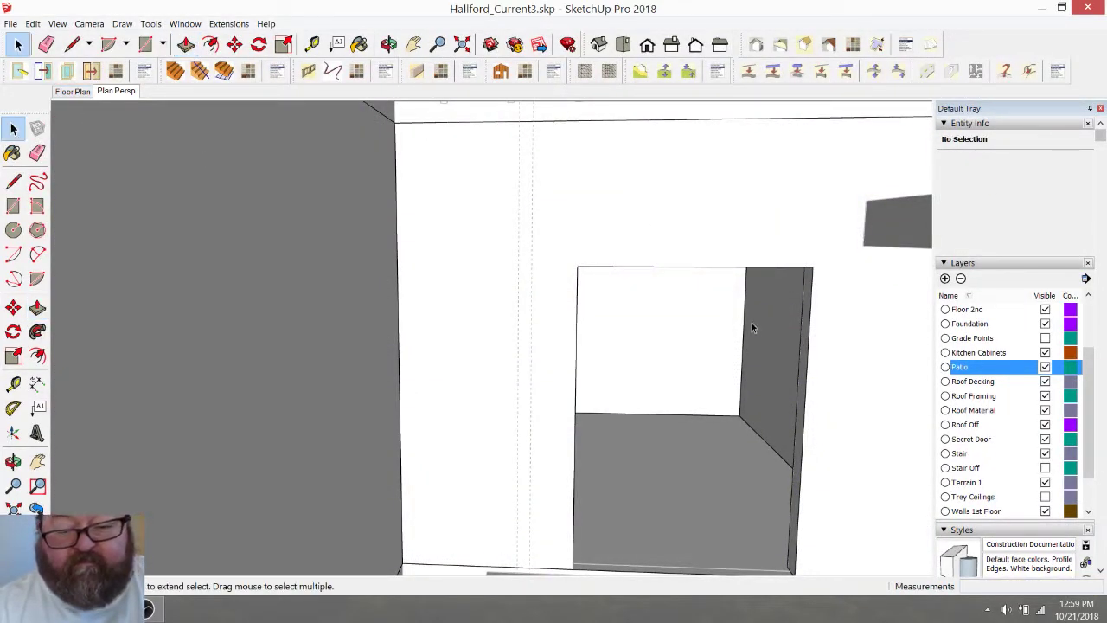
# Close the wall group and move the beam and its post together 6" along the door wall, toward the inner corner of the patio
pyautogui.scroll(-3, 619, 363)
pyautogui.scroll(-2, 505, 340)
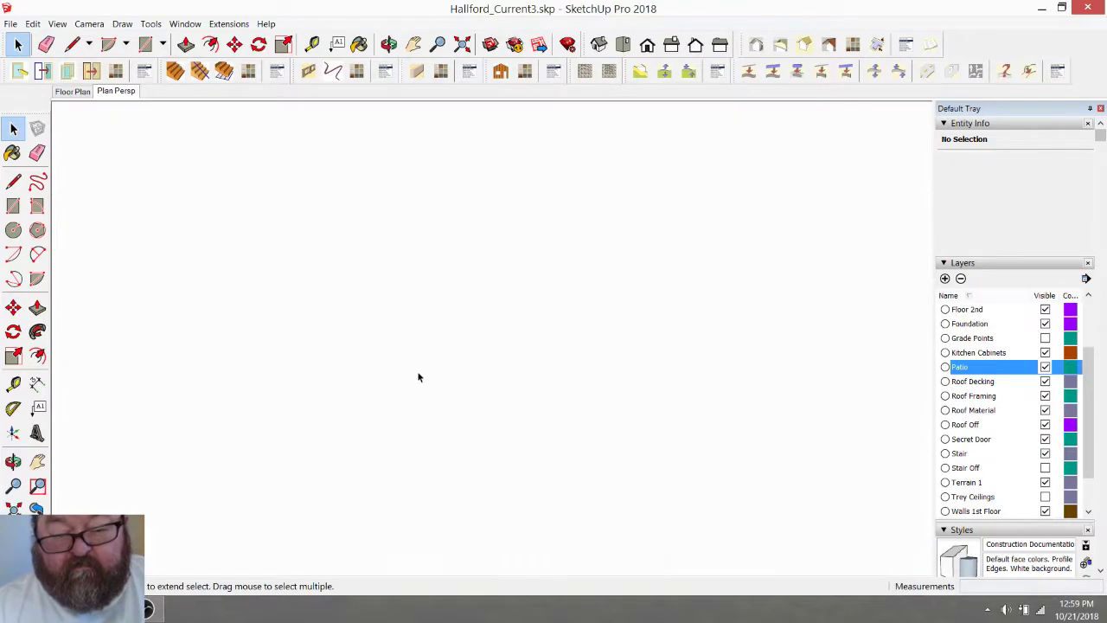
pyautogui.click(462, 44)
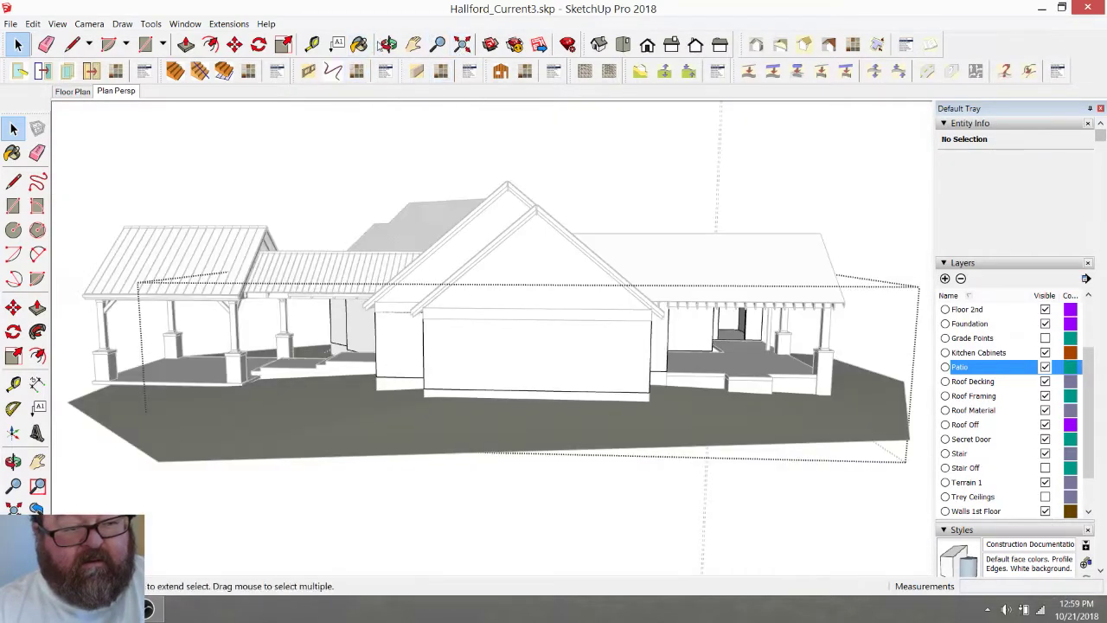
pyautogui.click(387, 44)
pyautogui.moveTo(470, 141); pyautogui.dragTo(357, 414)
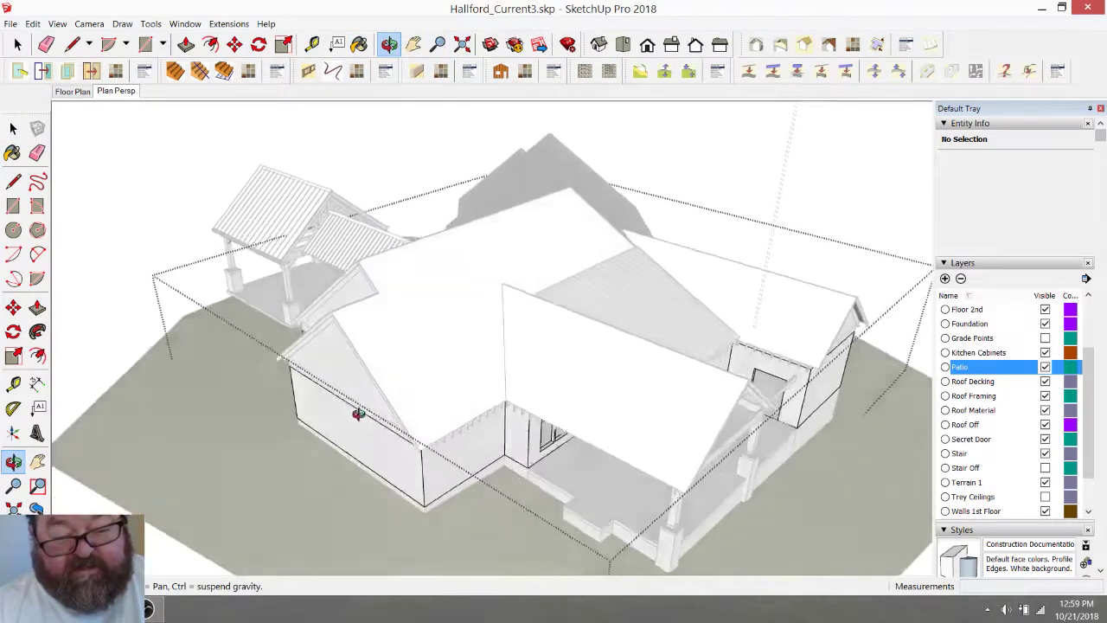
pyautogui.scroll(3, 721, 395)
pyautogui.scroll(3, 659, 280)
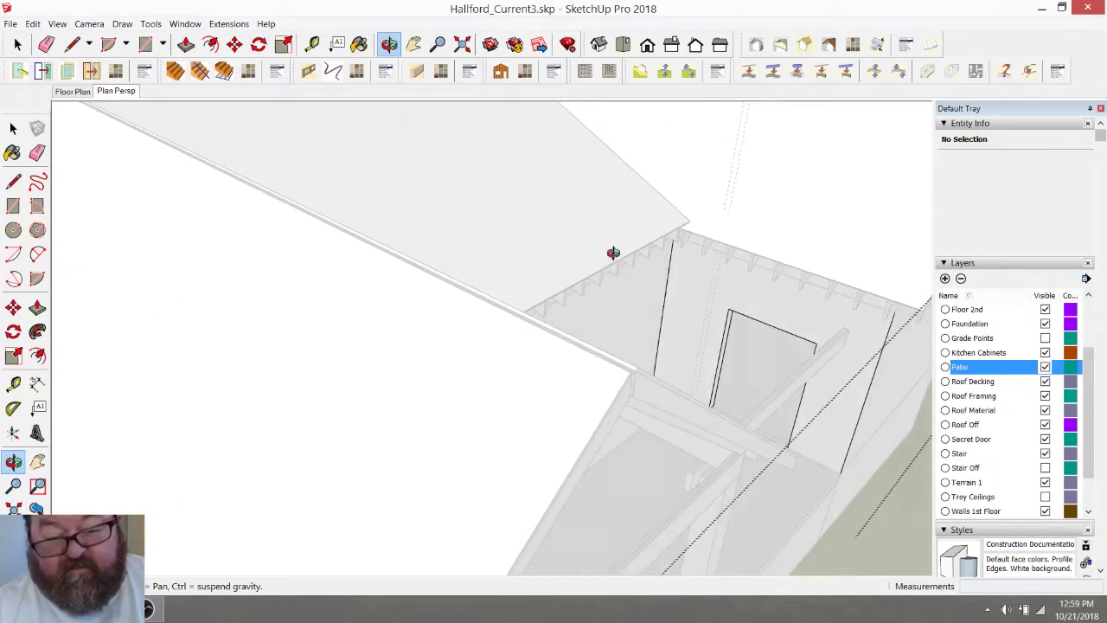
pyautogui.scroll(2, 613, 253)
pyautogui.click(17, 44)
pyautogui.scroll(-3, 151, 190)
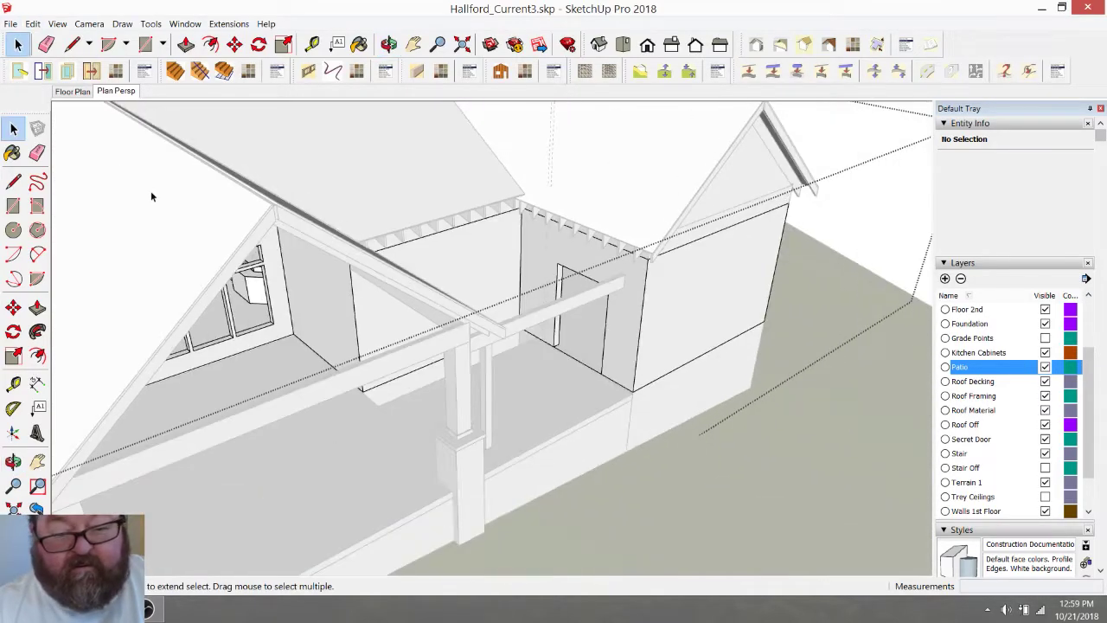
pyautogui.scroll(5, 489, 259)
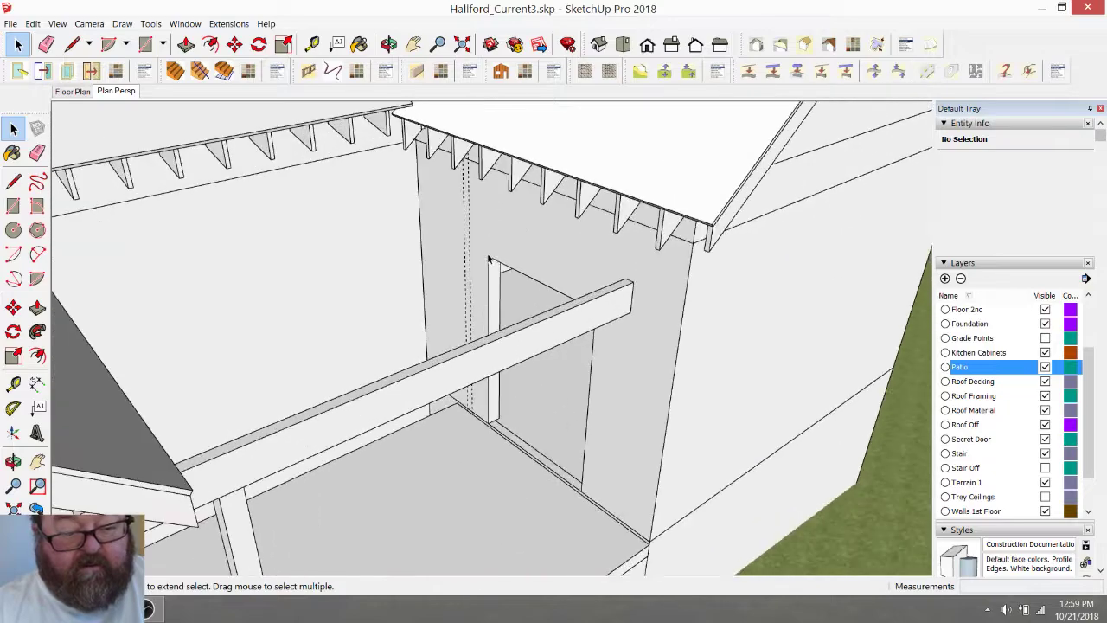
pyautogui.click(606, 297)
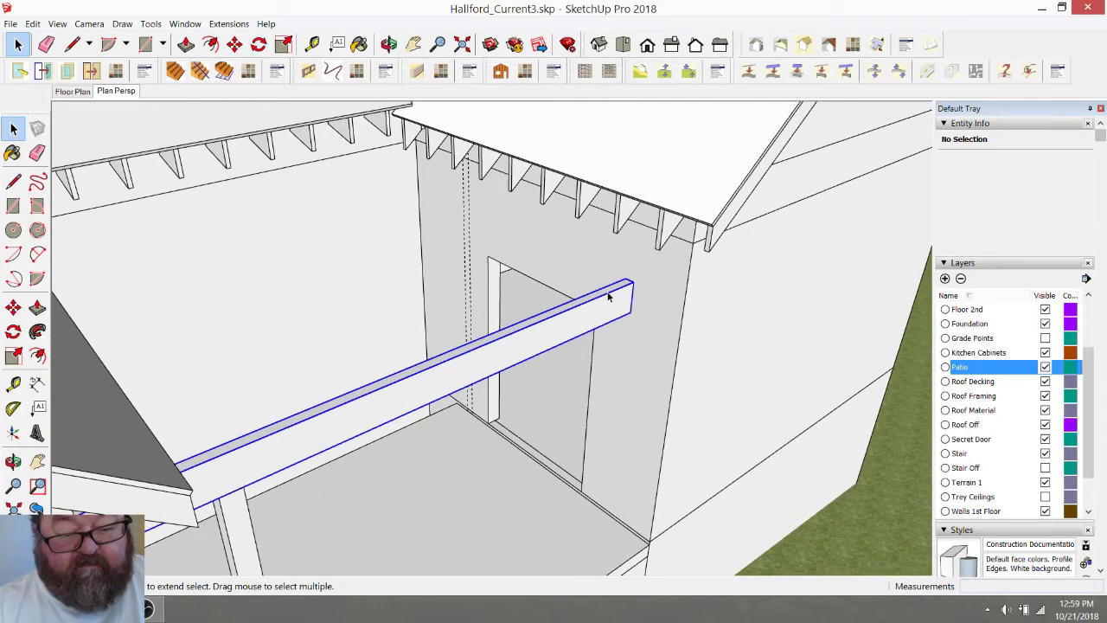
pyautogui.keyDown('shift'); pyautogui.click(239, 516); pyautogui.keyUp('shift')
pyautogui.press('m')
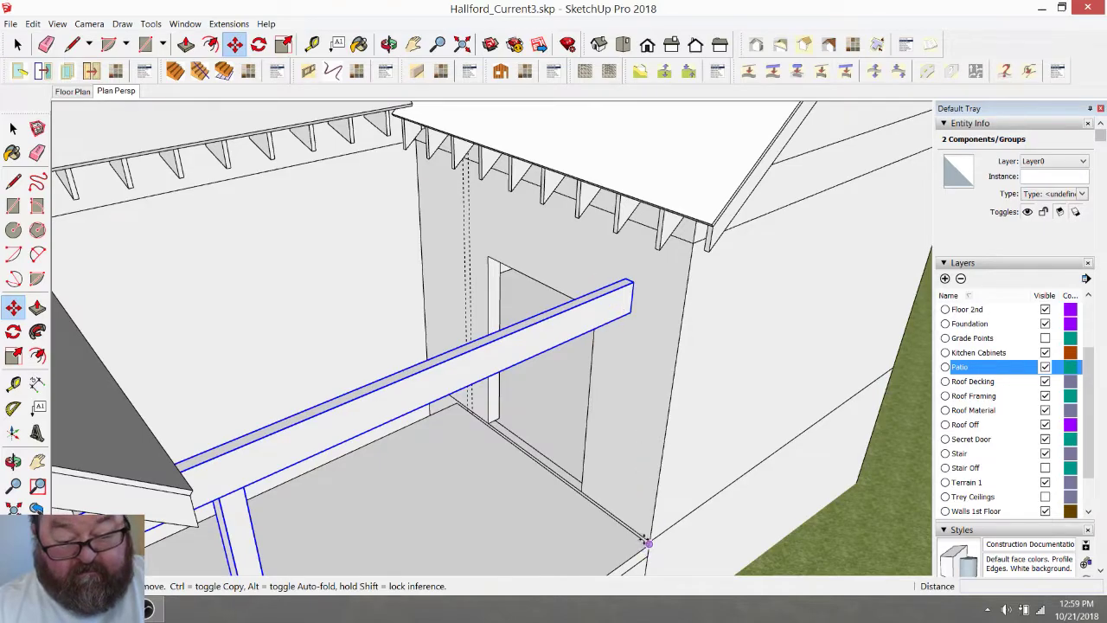
pyautogui.click(643, 539)
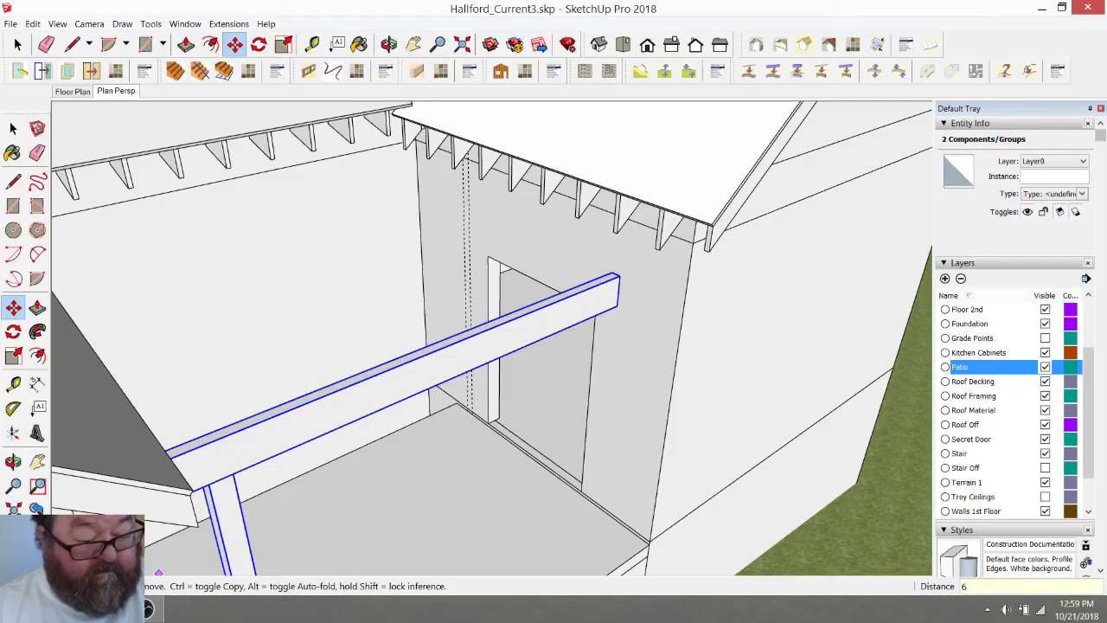
pyautogui.click(150, 608)
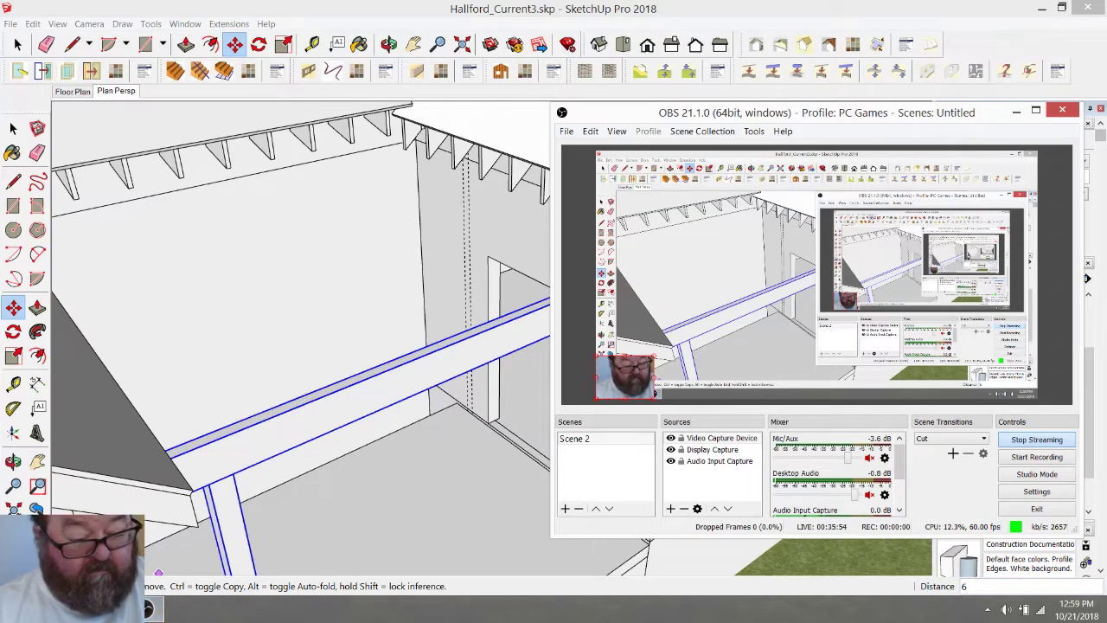
pyautogui.click(1018, 112)
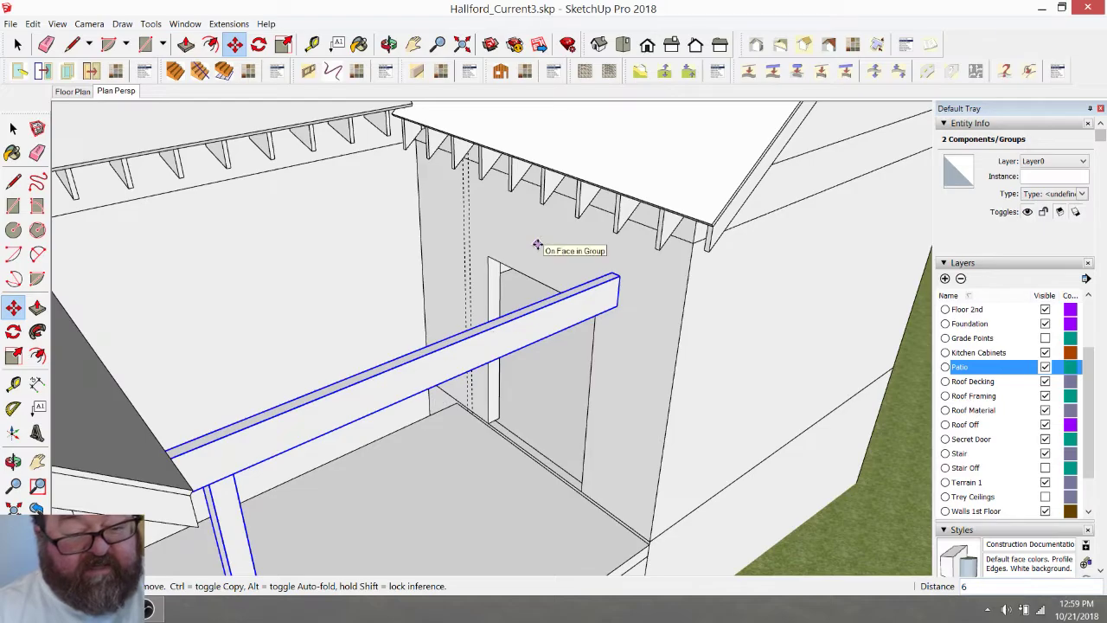
# Convert the beam's group into a component, keeping the default definition settings
pyautogui.click(388, 44)
pyautogui.moveTo(385, 199); pyautogui.dragTo(188, 336)
pyautogui.scroll(2, 189, 335)
pyautogui.scroll(2, 321, 296)
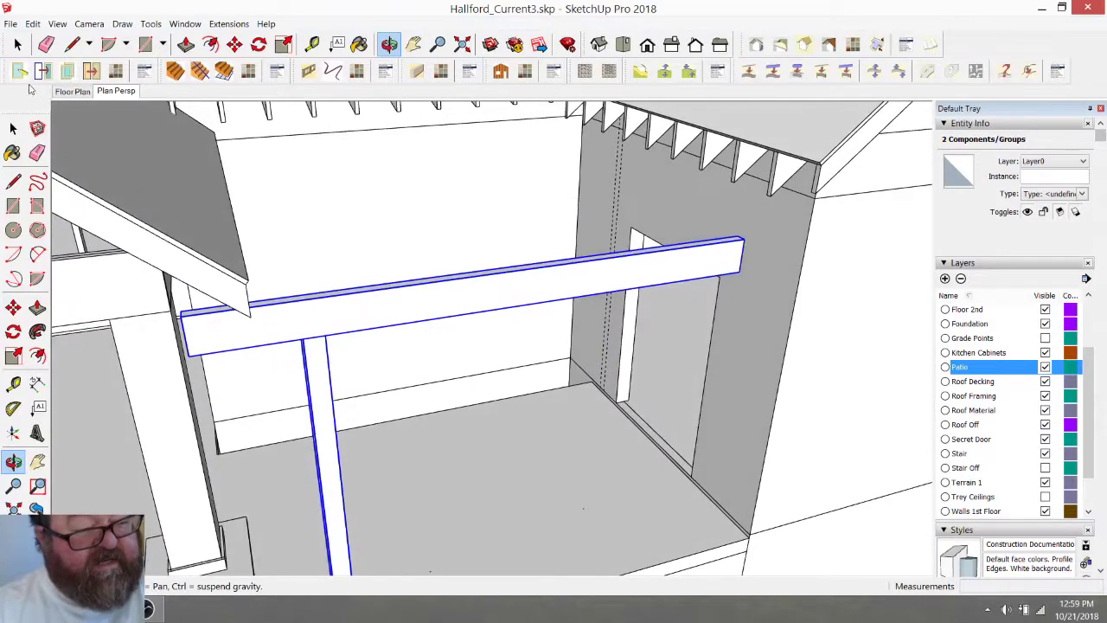
pyautogui.click(16, 45)
pyautogui.click(300, 321)
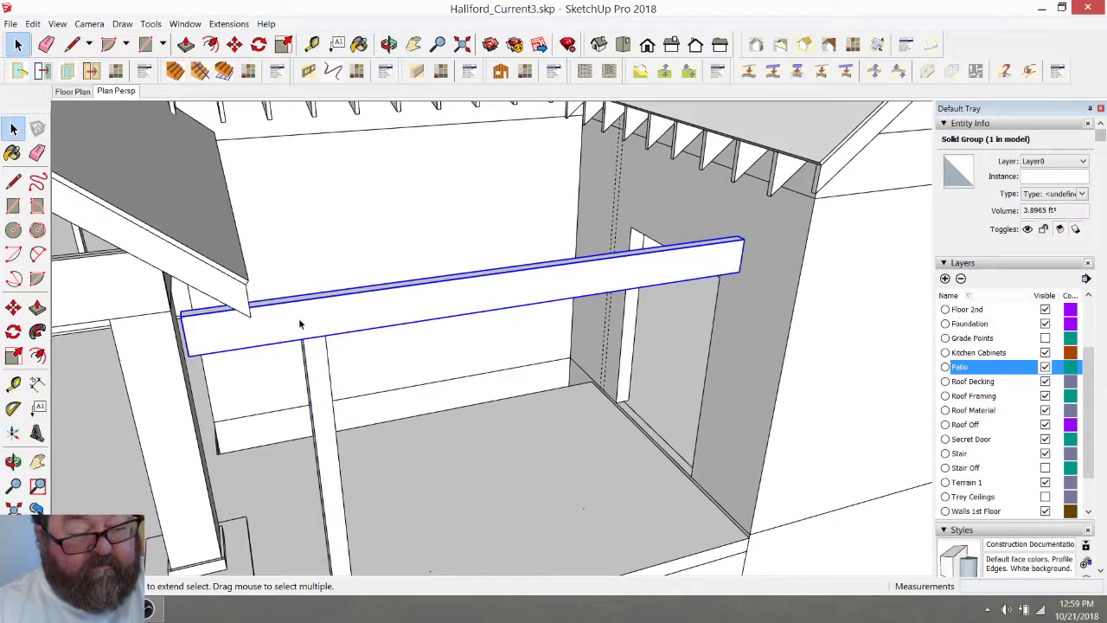
pyautogui.rightClick(299, 321)
pyautogui.click(321, 411)
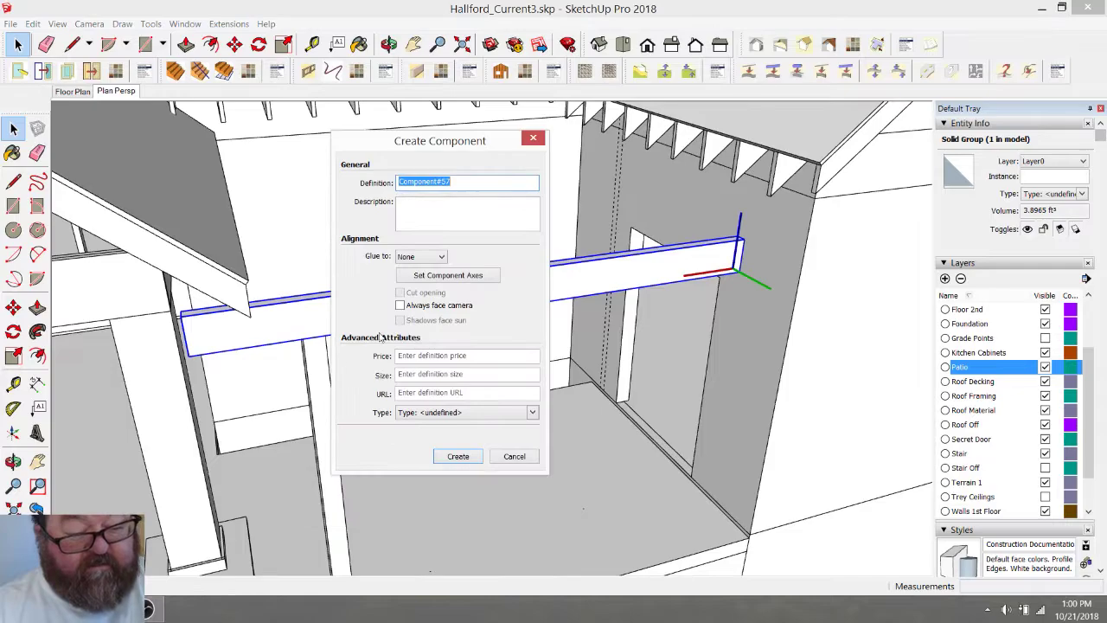
pyautogui.click(452, 455)
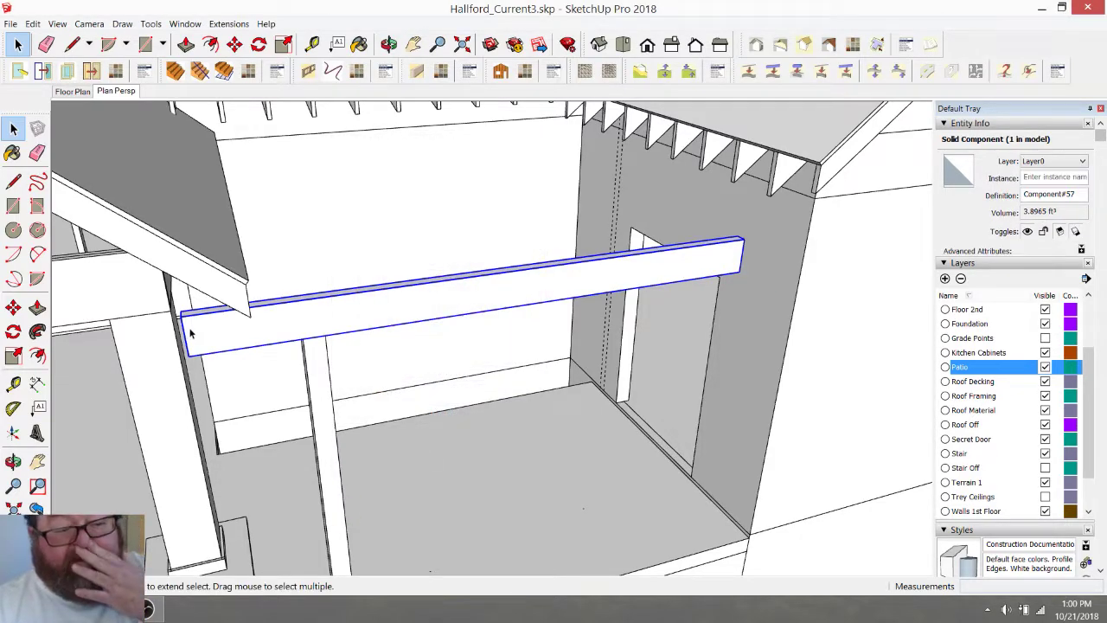
# Open the beam component and place a guide line across its outer face, parallel to the top edge
pyautogui.scroll(4, 192, 334)
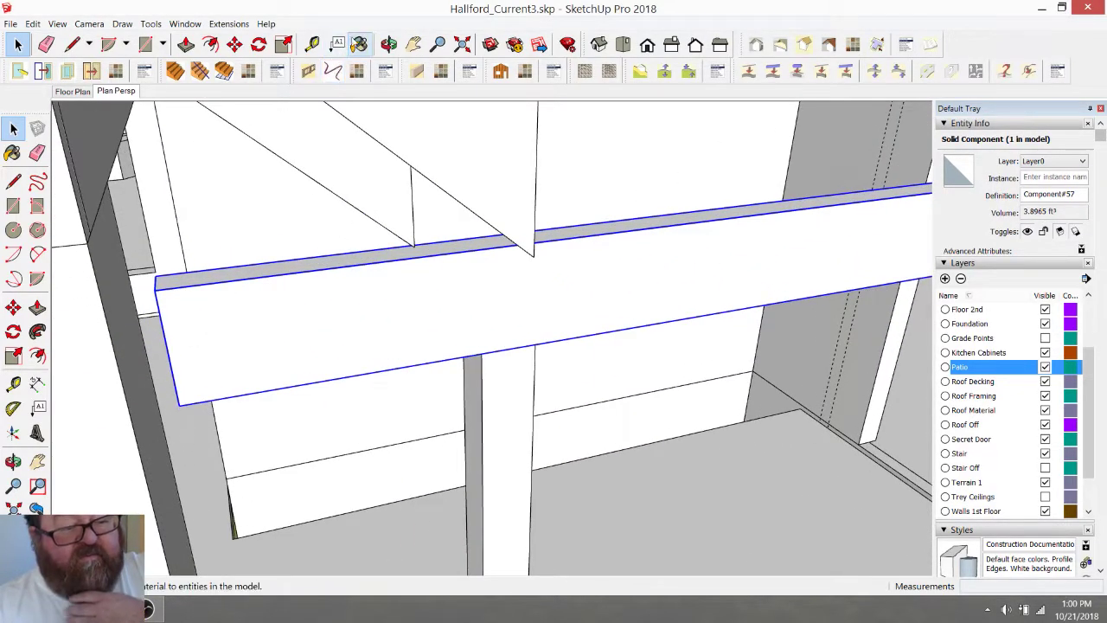
pyautogui.click(388, 45)
pyautogui.moveTo(274, 336); pyautogui.dragTo(215, 343)
pyautogui.click(21, 45)
pyautogui.doubleClick(225, 282)
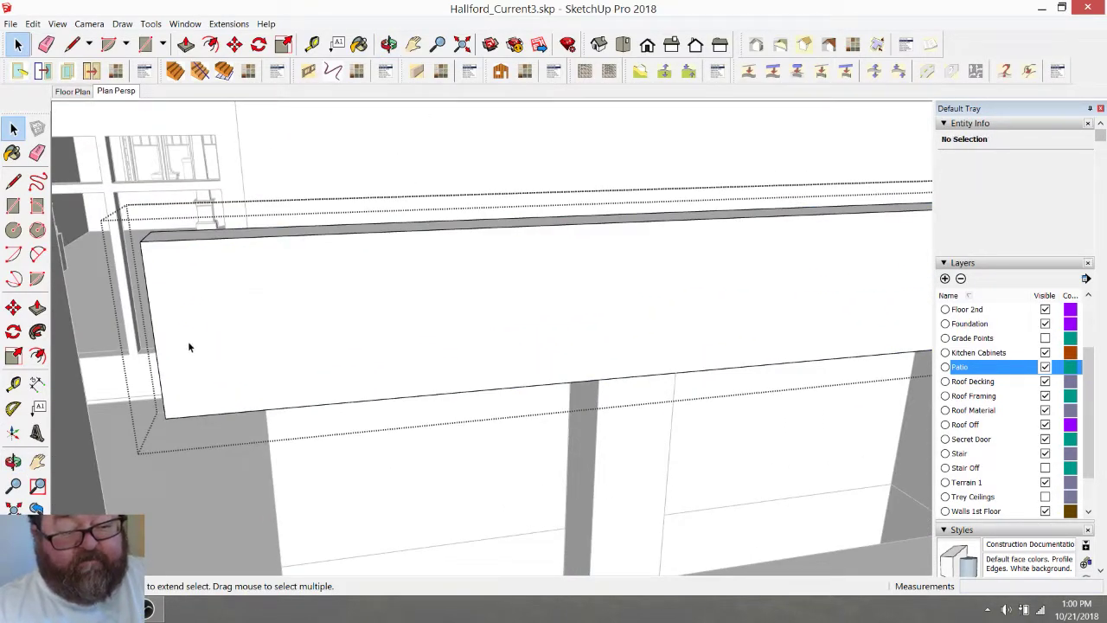
pyautogui.click(312, 45)
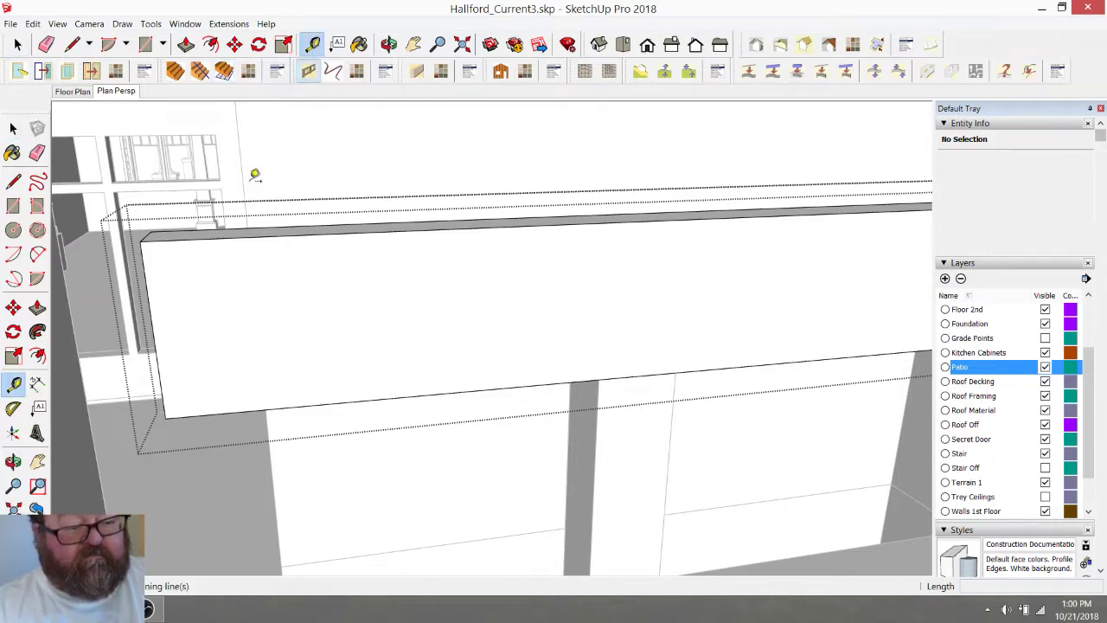
pyautogui.click(232, 237)
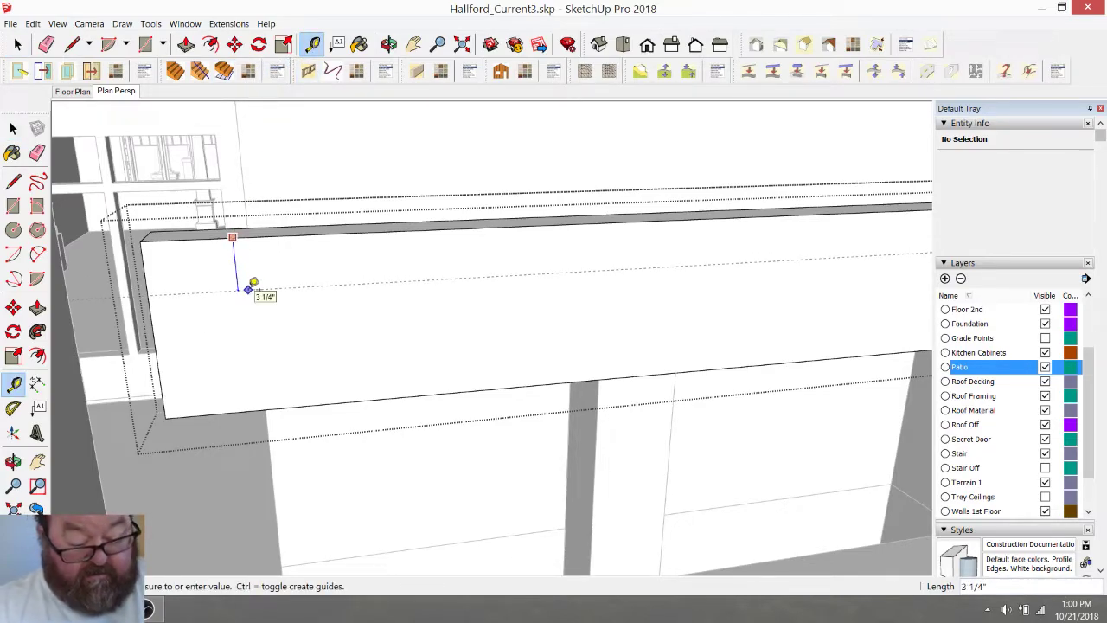
pyautogui.click(252, 285)
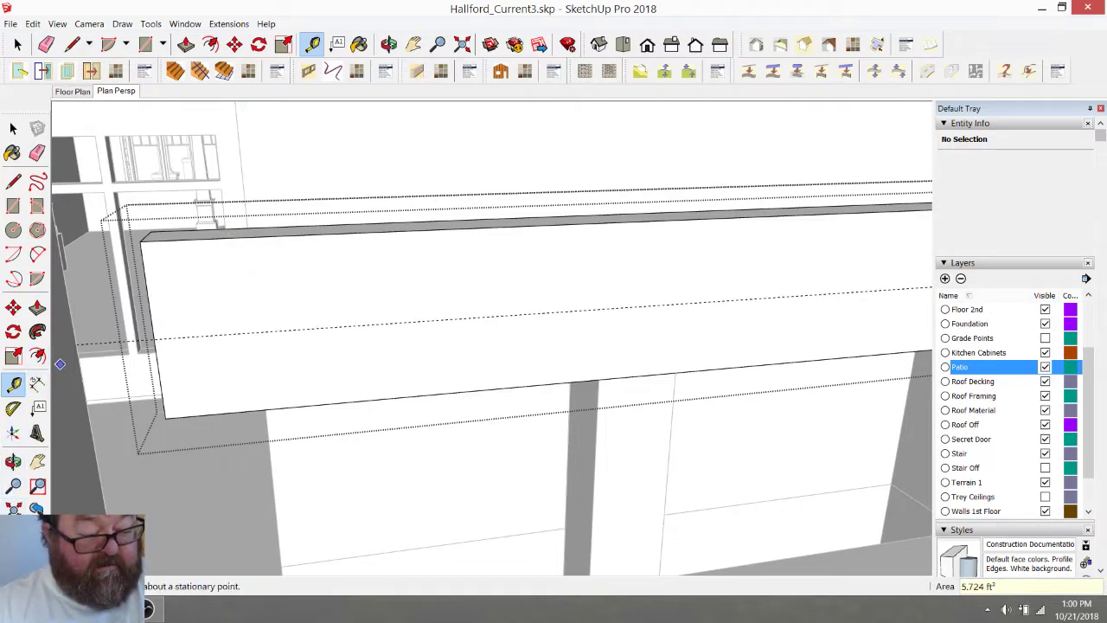
# Add a 45° guide running down across the beam's face from where the parallel guide meets the column-side end
pyautogui.click(13, 408)
pyautogui.click(153, 340)
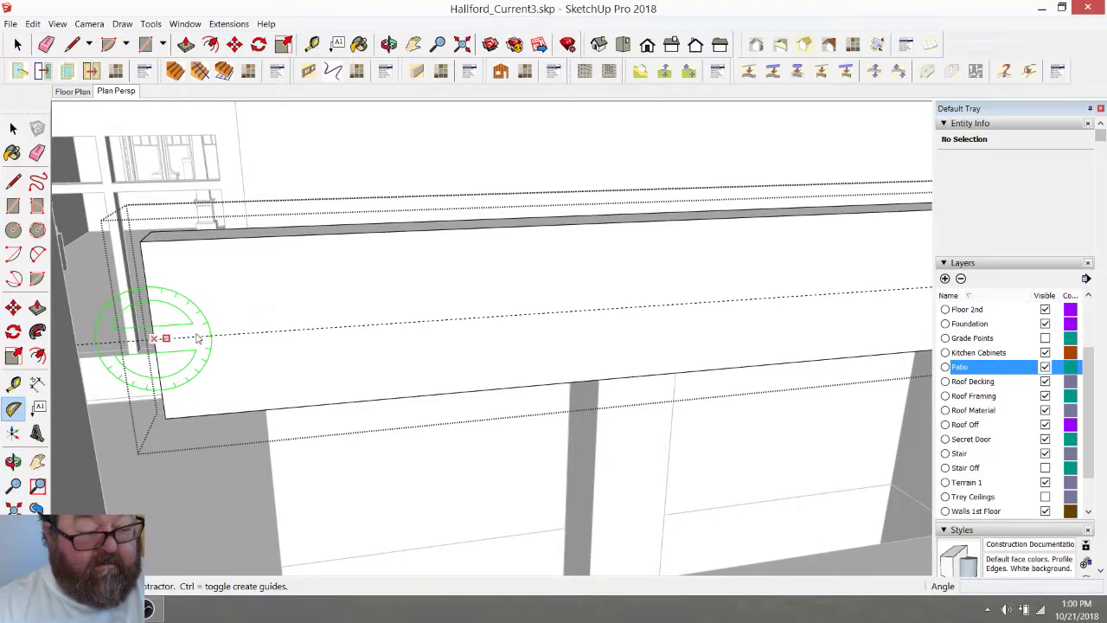
pyautogui.click(225, 401)
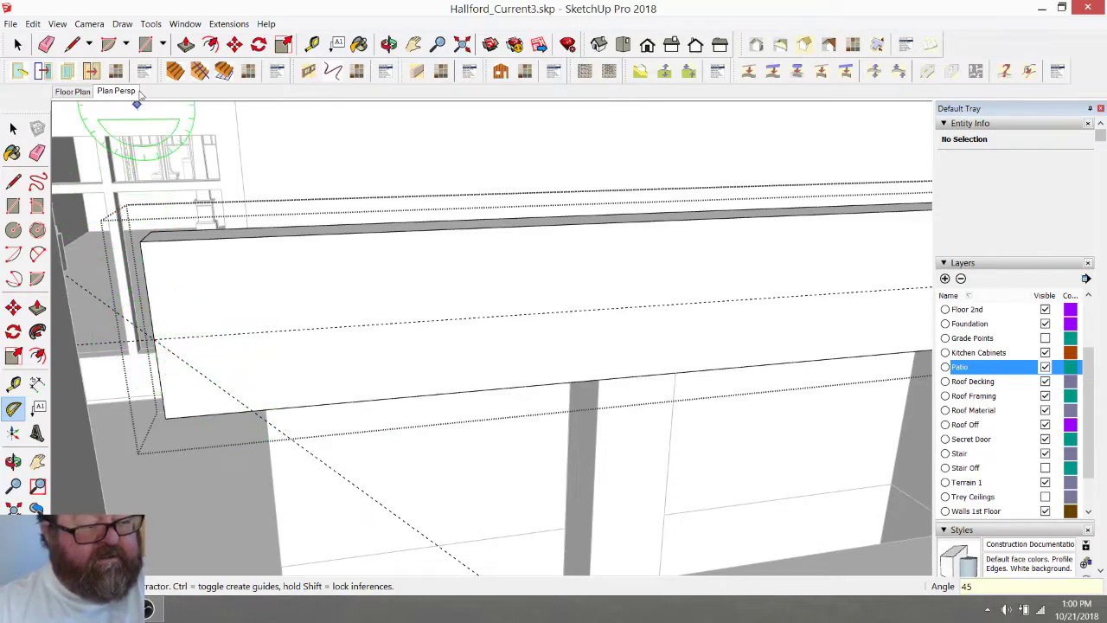
# Cut off the beam end's lower corner along the 45° guide with a line and a 3 1/2" Push/Pull, and erase the guides
pyautogui.click(73, 45)
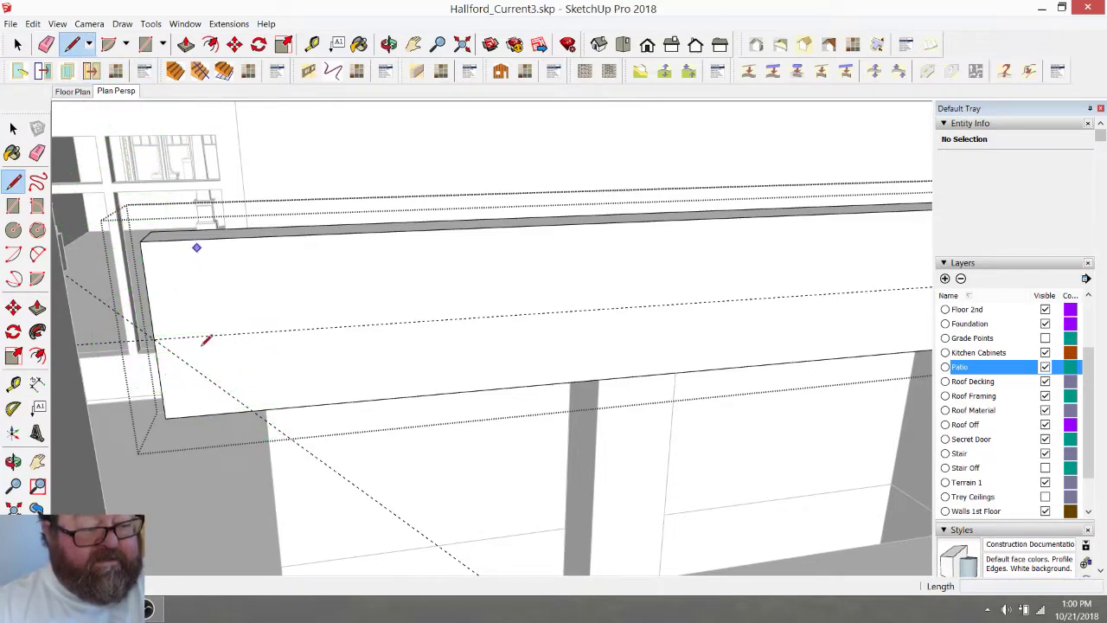
pyautogui.click(155, 339)
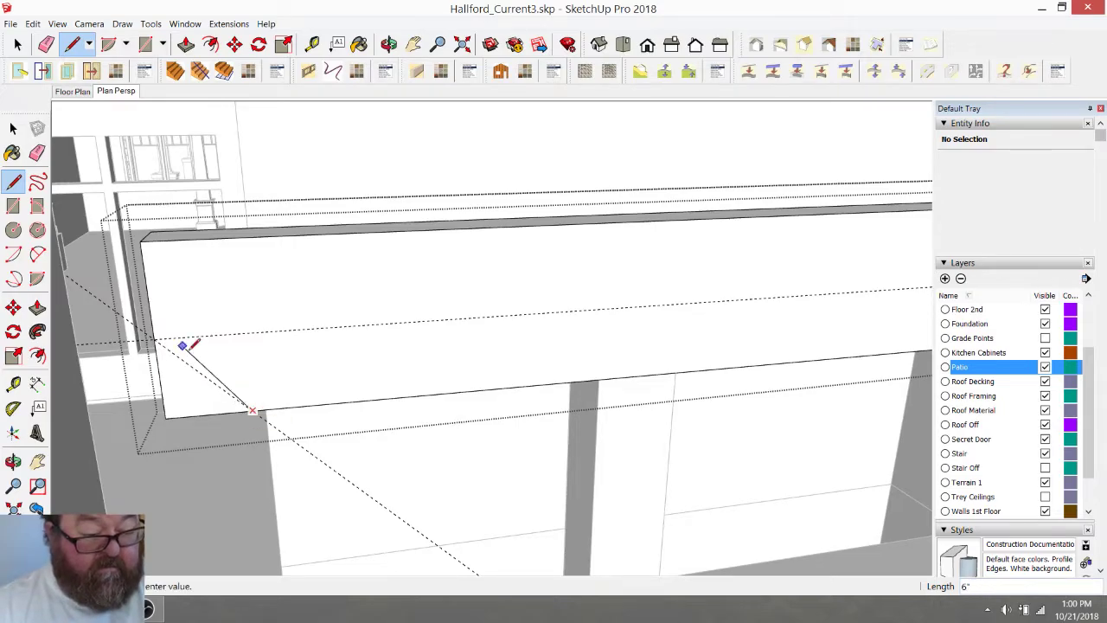
pyautogui.click(186, 45)
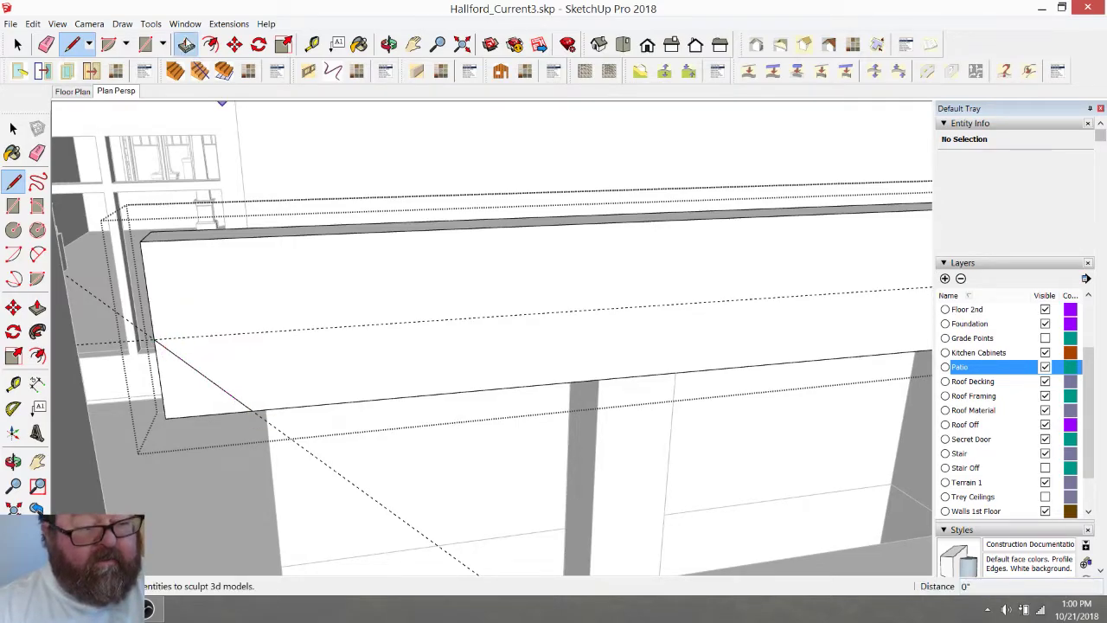
pyautogui.click(179, 370)
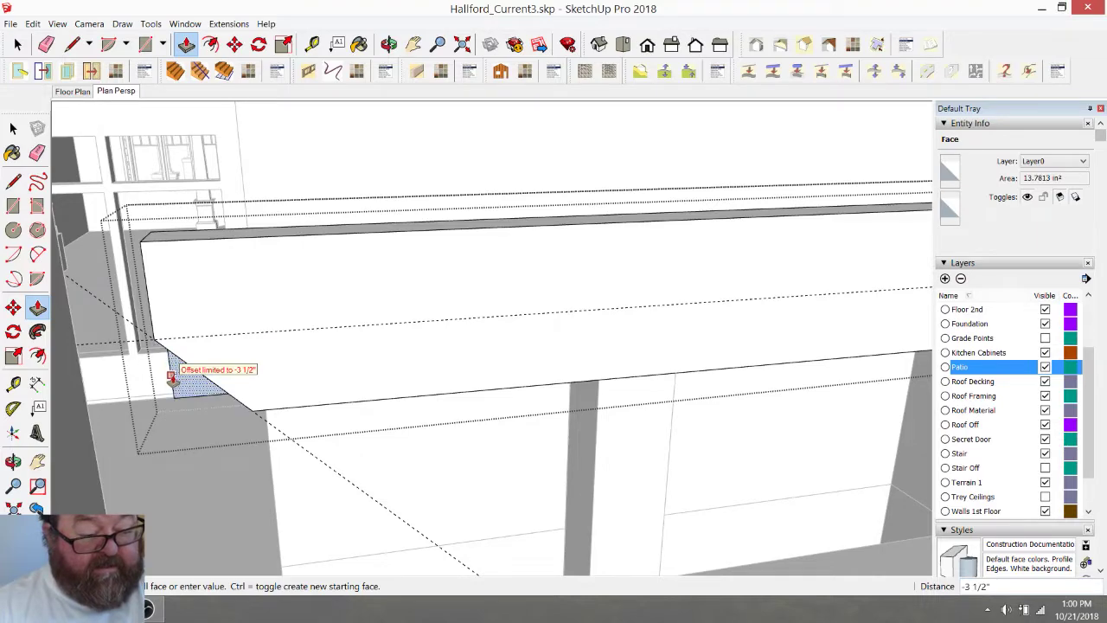
pyautogui.click(173, 378)
pyautogui.press('e')
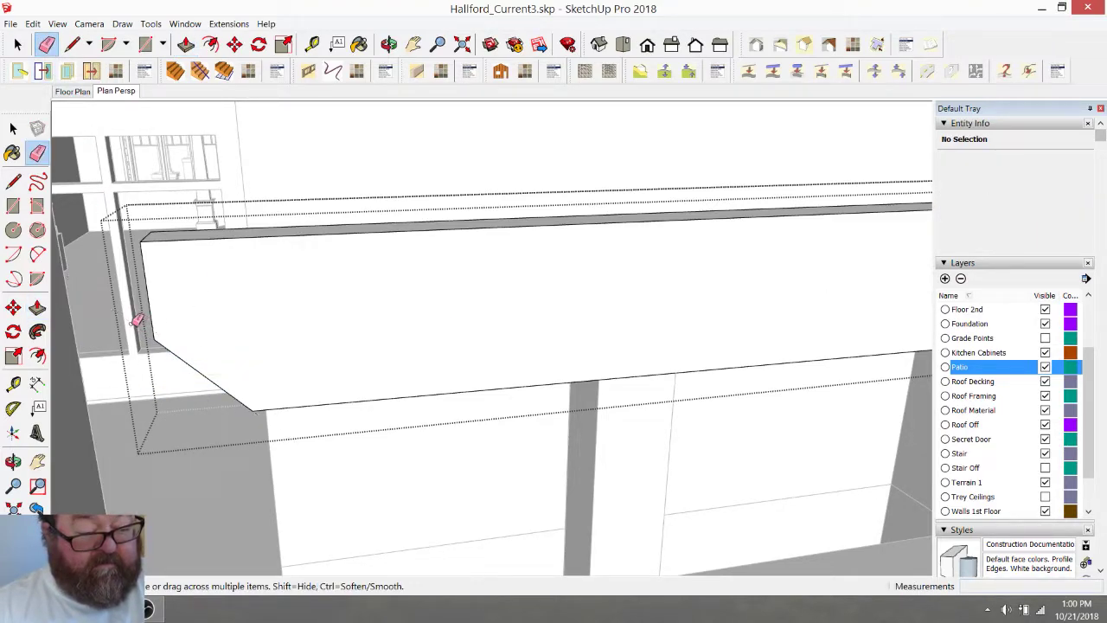
# Close the beam component and examine how its clipped end meets the patio column, the post and the roof eave
pyautogui.scroll(-2, 213, 354)
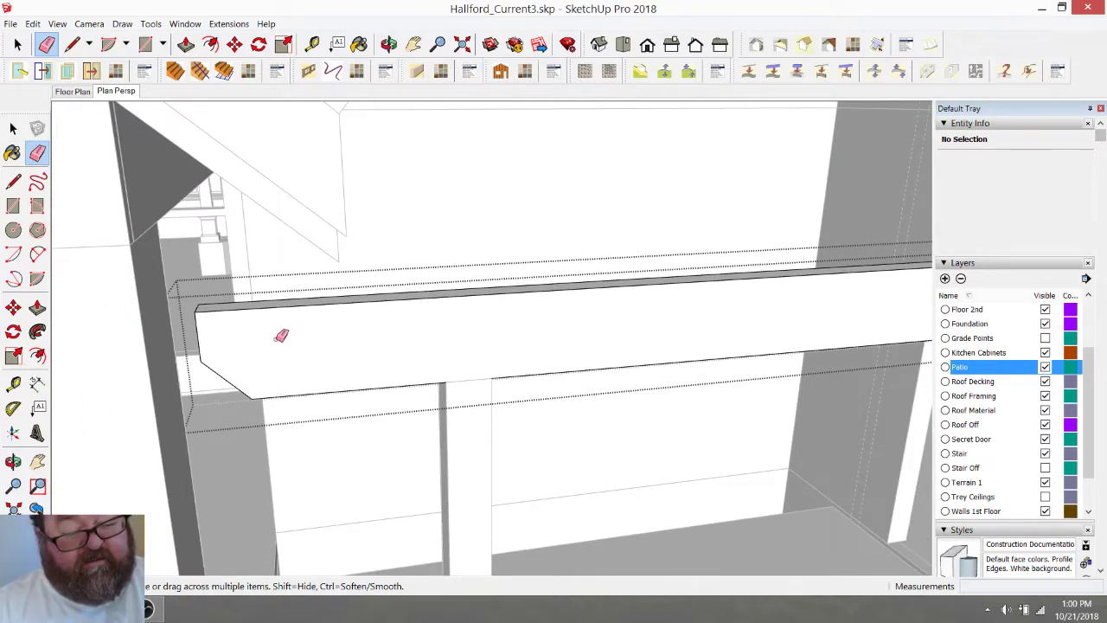
pyautogui.scroll(-2, 230, 341)
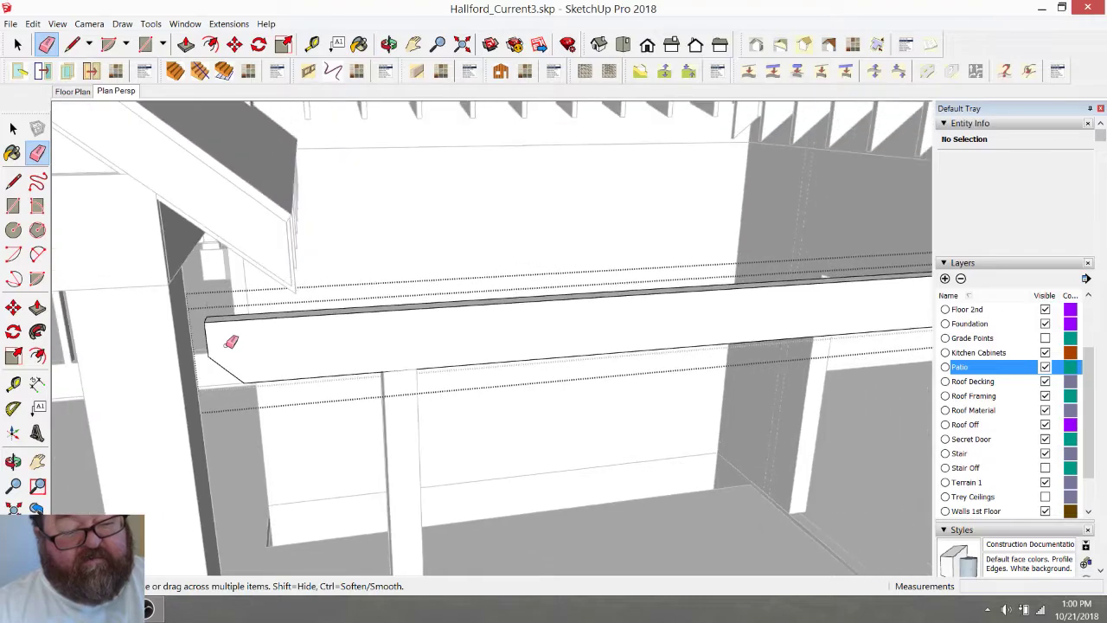
pyautogui.click(17, 45)
pyautogui.scroll(-1, 163, 335)
pyautogui.scroll(-2, 316, 379)
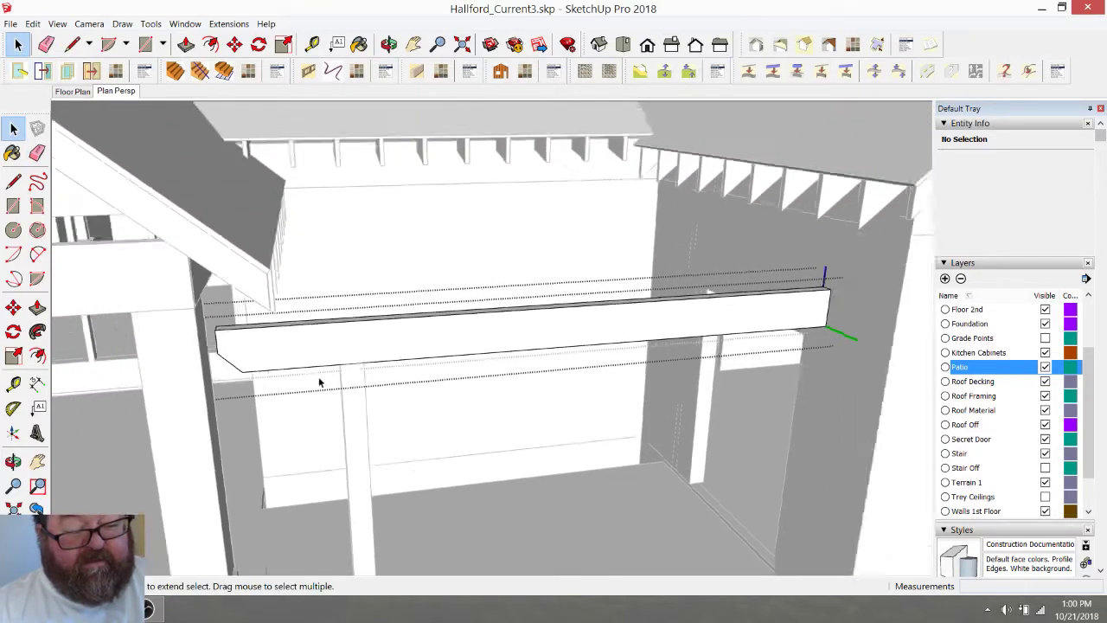
pyautogui.scroll(-2, 490, 425)
pyautogui.moveTo(447, 178); pyautogui.dragTo(432, 148, button='middle')
pyautogui.scroll(4, 474, 421)
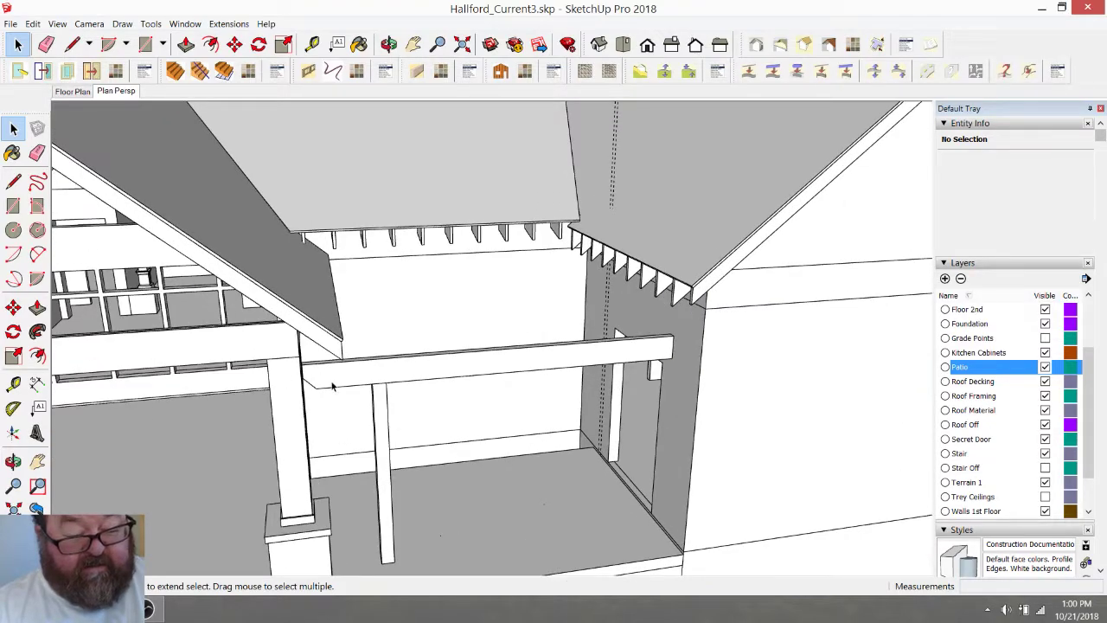
pyautogui.scroll(2, 332, 386)
pyautogui.click(389, 44)
pyautogui.moveTo(480, 239); pyautogui.dragTo(408, 338)
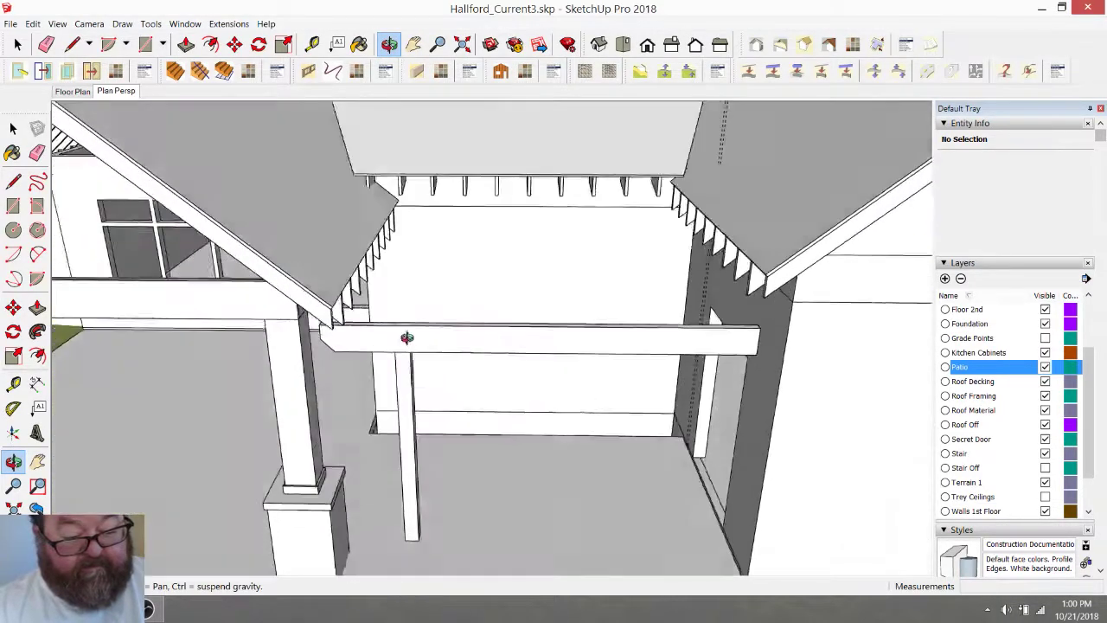
# Place a vertical guide 24" in from the beam's clipped end
pyautogui.scroll(4, 395, 336)
pyautogui.scroll(-2, 396, 337)
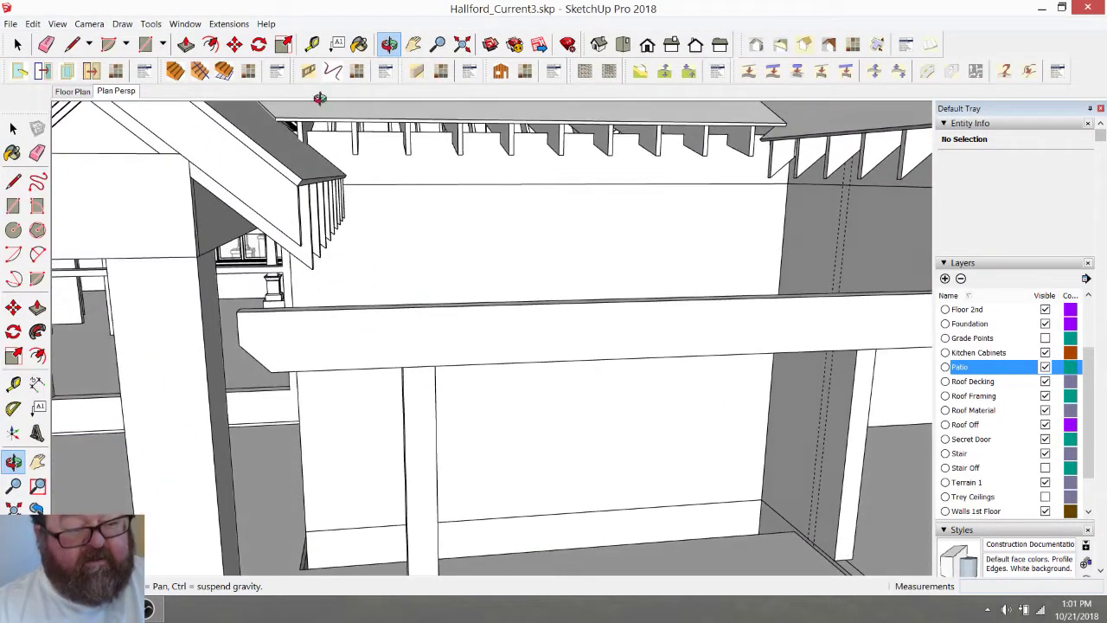
pyautogui.click(312, 44)
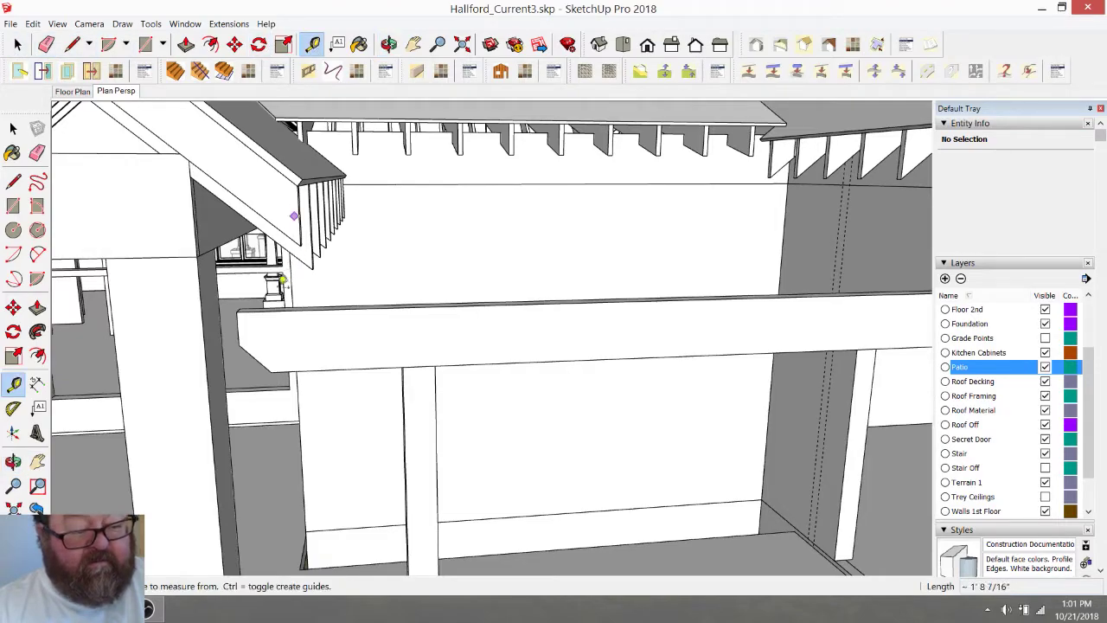
pyautogui.click(241, 320)
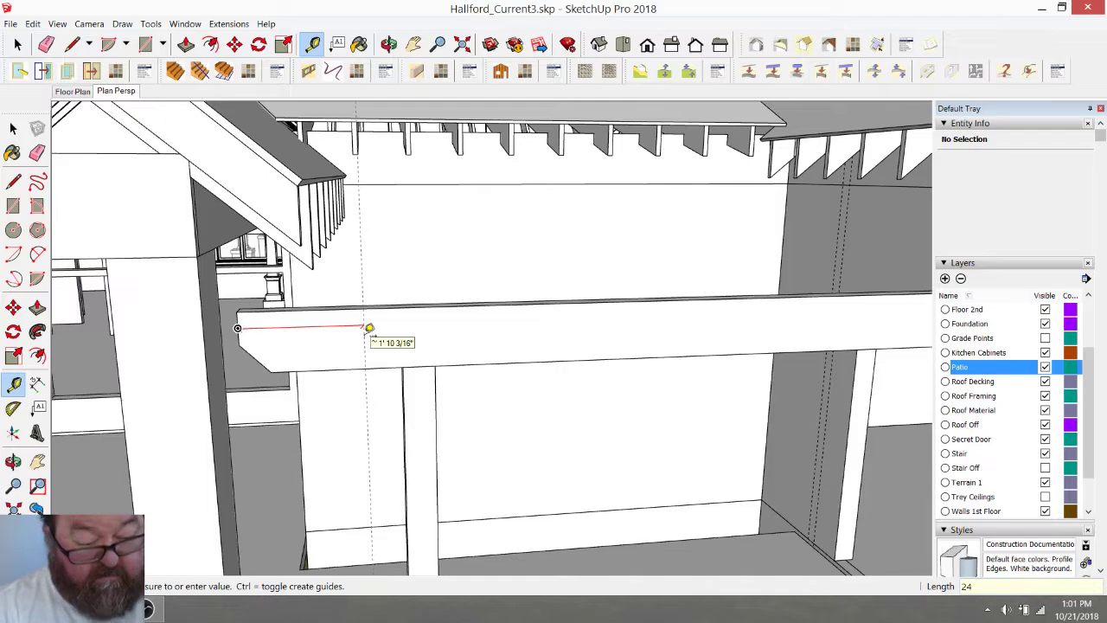
pyautogui.click(368, 329)
pyautogui.click(17, 44)
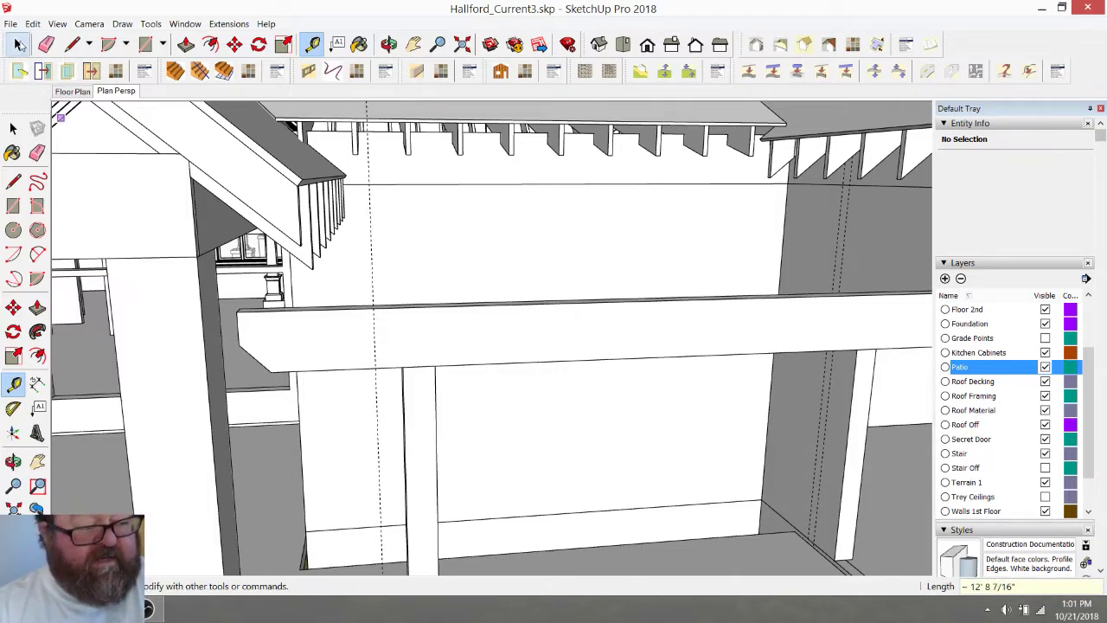
# Move the post so its upper corner nearest the patio column meets the guide, and erase the guide
pyautogui.click(415, 373)
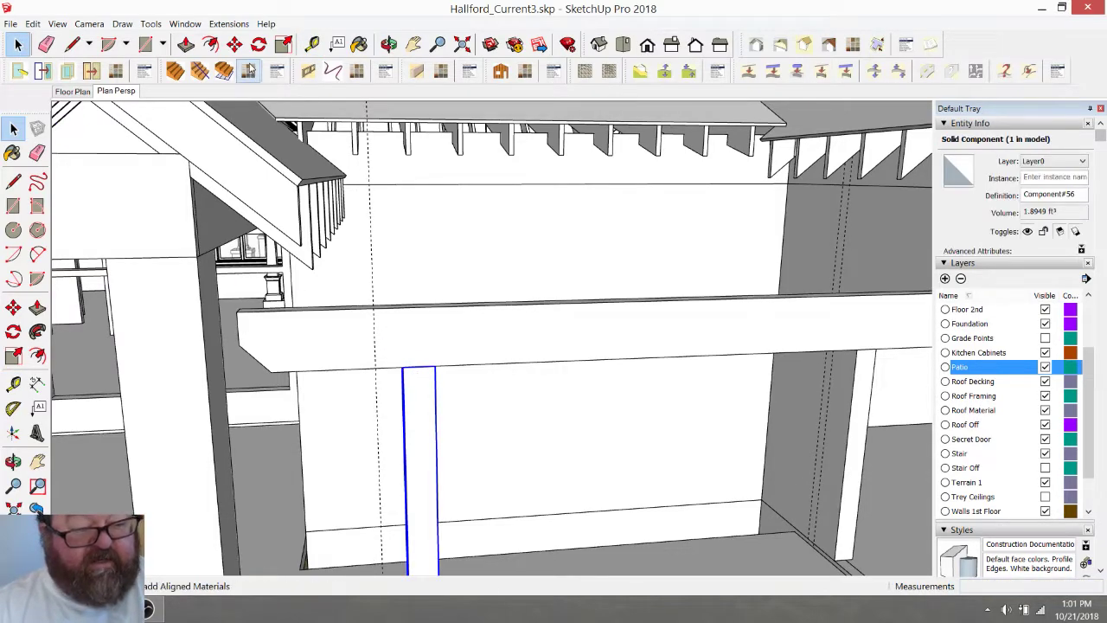
pyautogui.press('m')
pyautogui.click(403, 367)
pyautogui.click(376, 367)
pyautogui.click(45, 44)
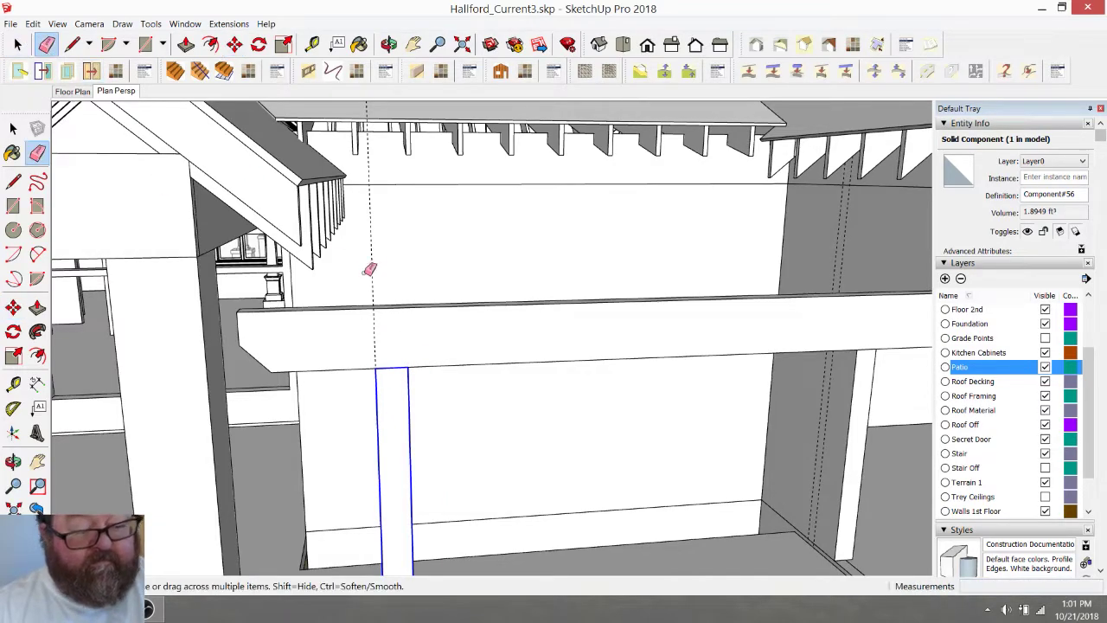
pyautogui.click(374, 292)
pyautogui.scroll(-4, 350, 335)
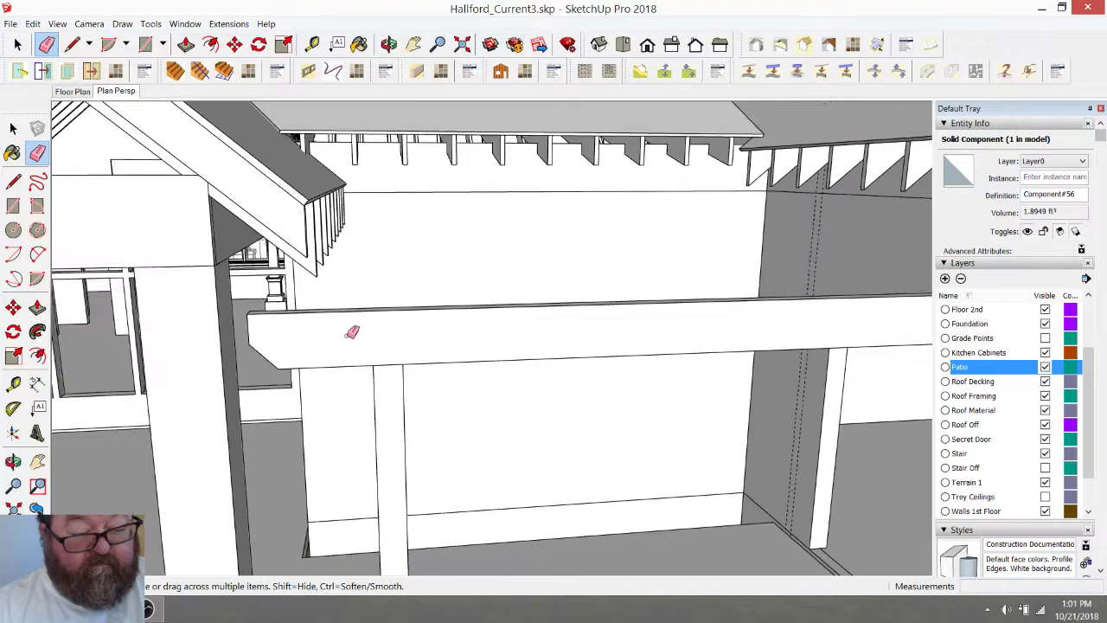
# Open the beam component for editing with its clipped end in view
pyautogui.click(389, 44)
pyautogui.moveTo(406, 360); pyautogui.dragTo(380, 336)
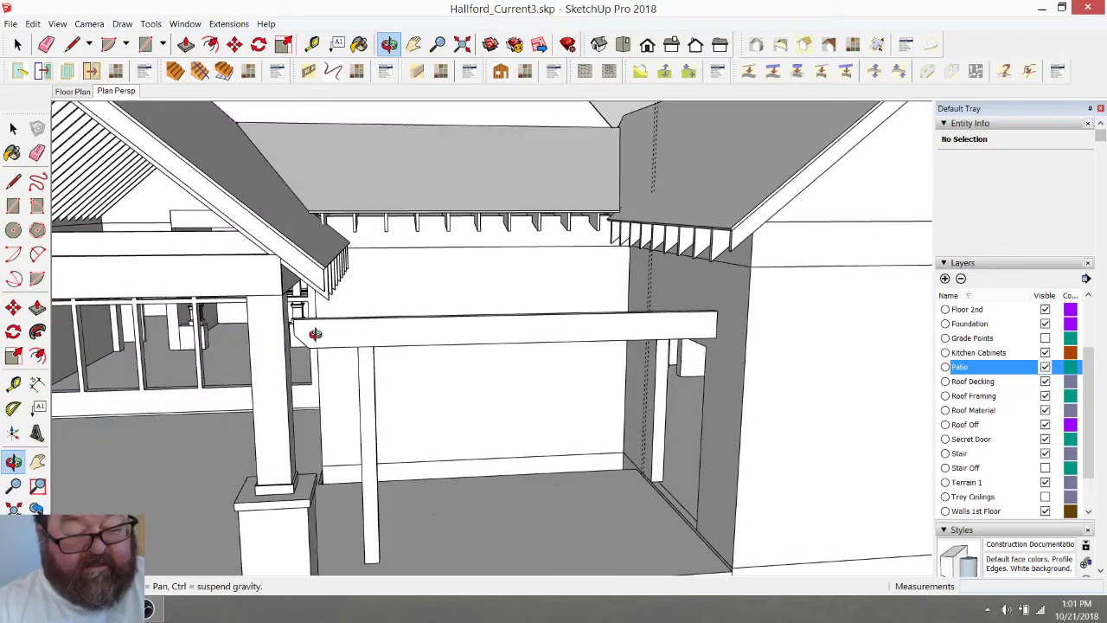
pyautogui.scroll(4, 315, 334)
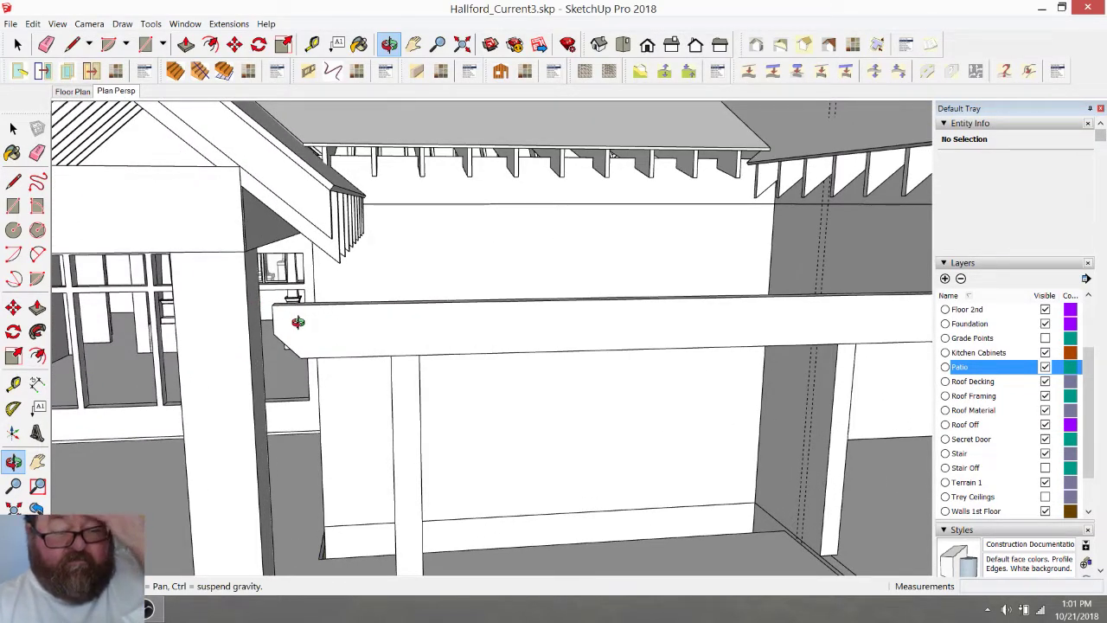
pyautogui.moveTo(391, 311); pyautogui.dragTo(278, 209)
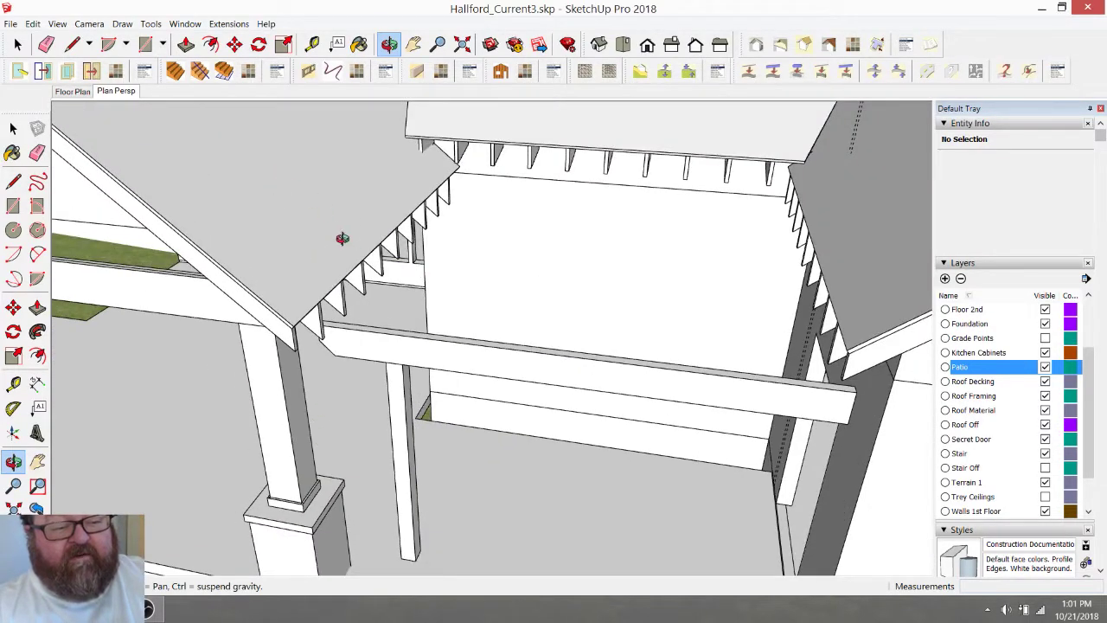
pyautogui.moveTo(387, 344); pyautogui.dragTo(346, 329)
pyautogui.press('space')
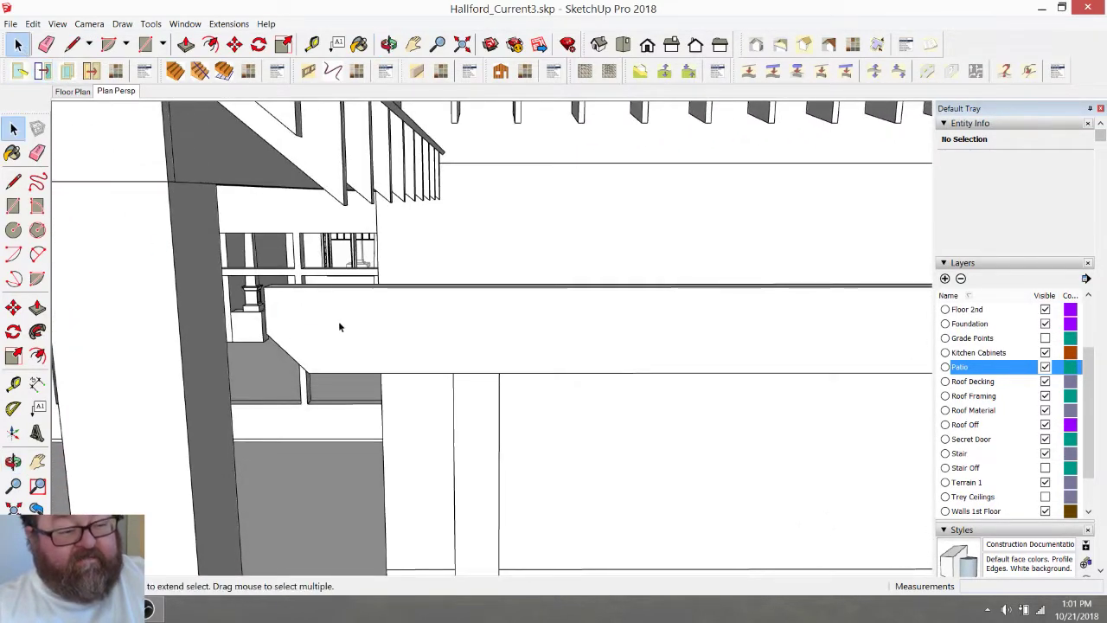
pyautogui.click(344, 325)
pyautogui.doubleClick(344, 332)
# Shorten the beam by moving its clipped end 6" toward the post along the red axis, and close the component
pyautogui.moveTo(257, 251); pyautogui.dragTo(413, 459)
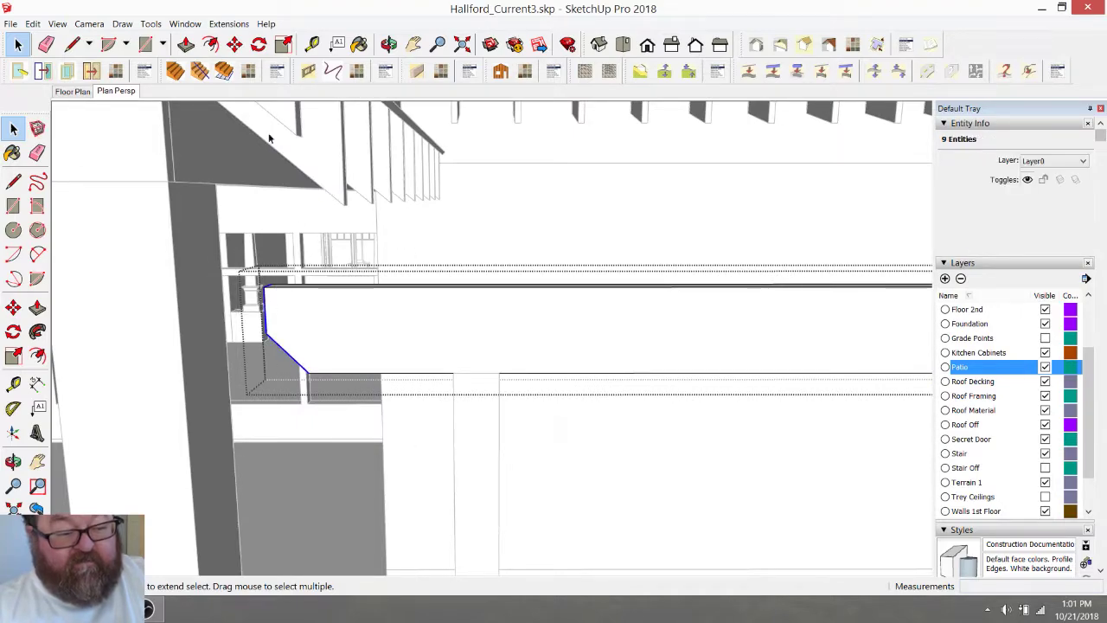
pyautogui.click(234, 44)
pyautogui.click(263, 287)
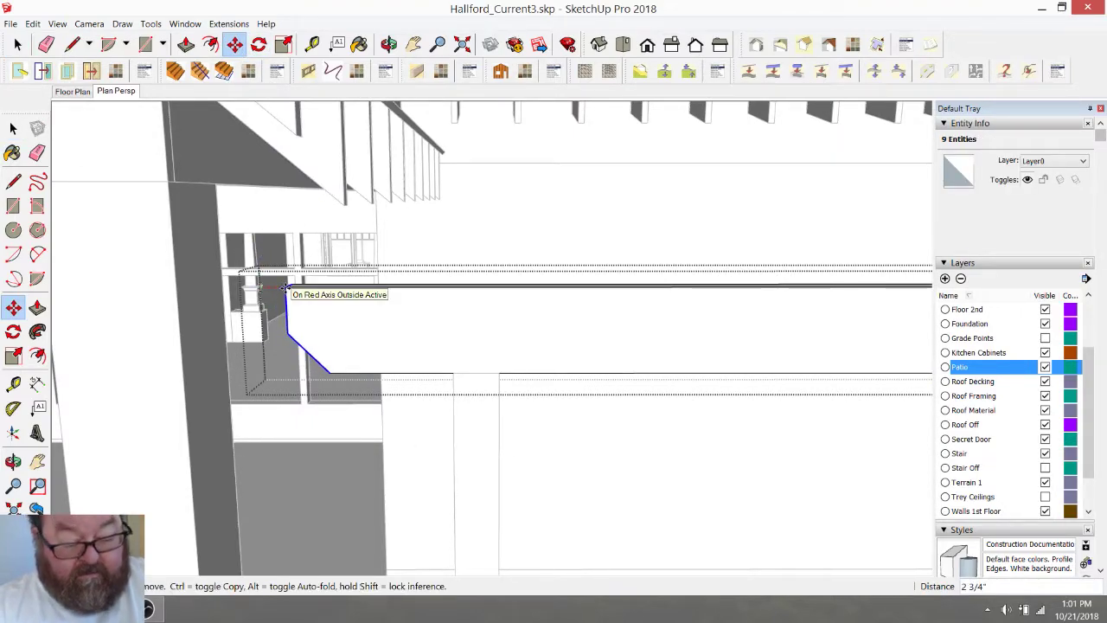
pyautogui.write('6')
pyautogui.press('Return')
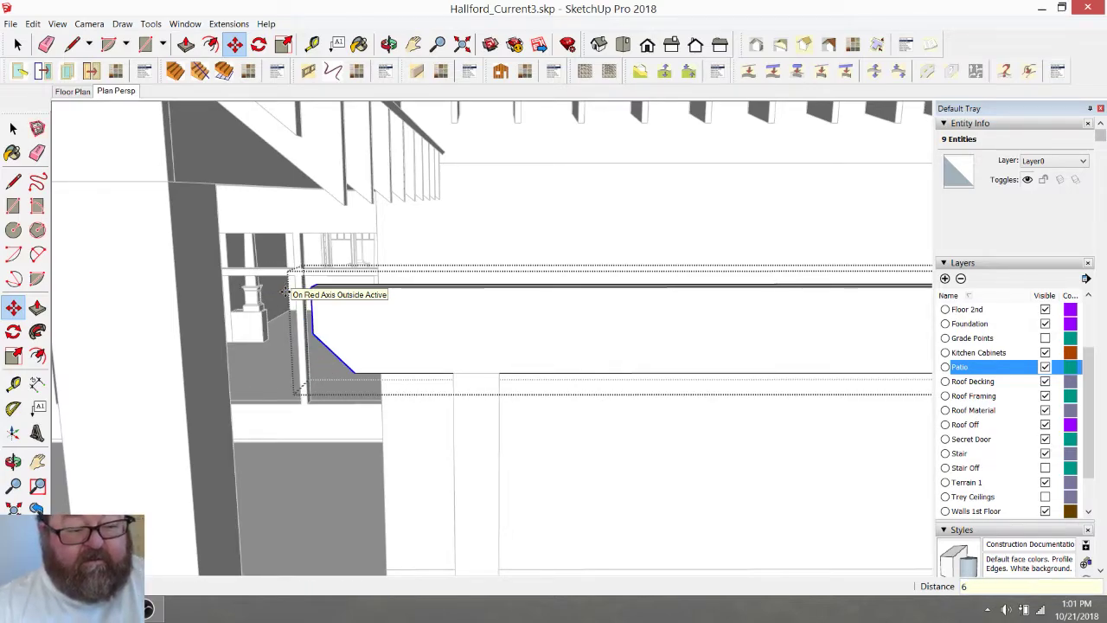
pyautogui.scroll(-3, 276, 318)
pyautogui.click(17, 44)
pyautogui.scroll(-3, 450, 314)
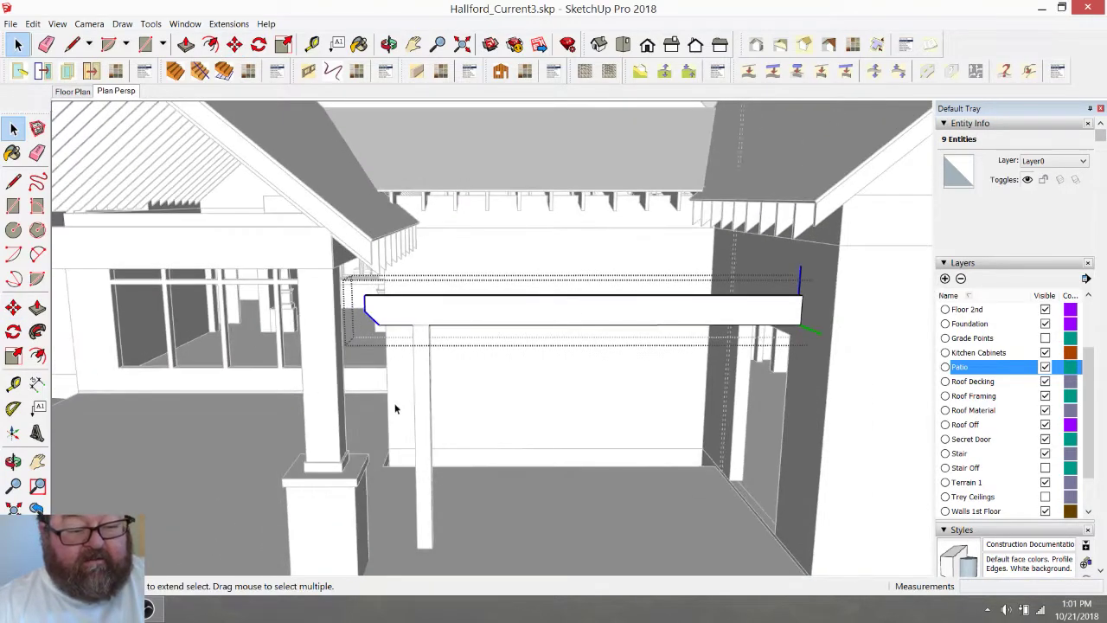
pyautogui.scroll(-4, 457, 396)
pyautogui.click(444, 105)
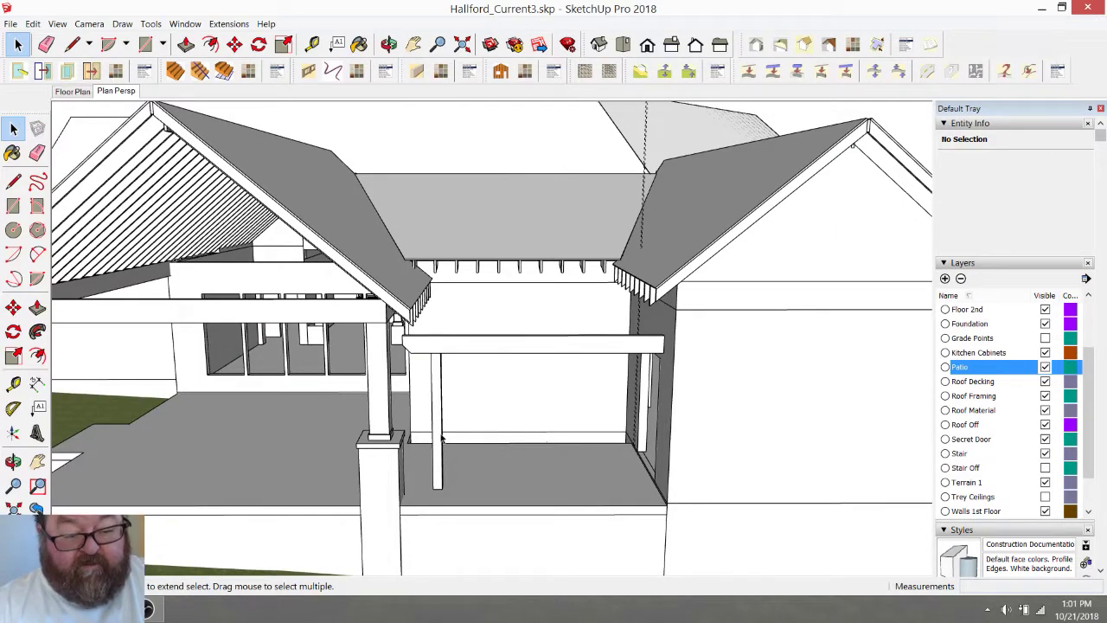
# Erase the pair of old vertical guides beside the door opening
pyautogui.scroll(1, 440, 438)
pyautogui.click(436, 400)
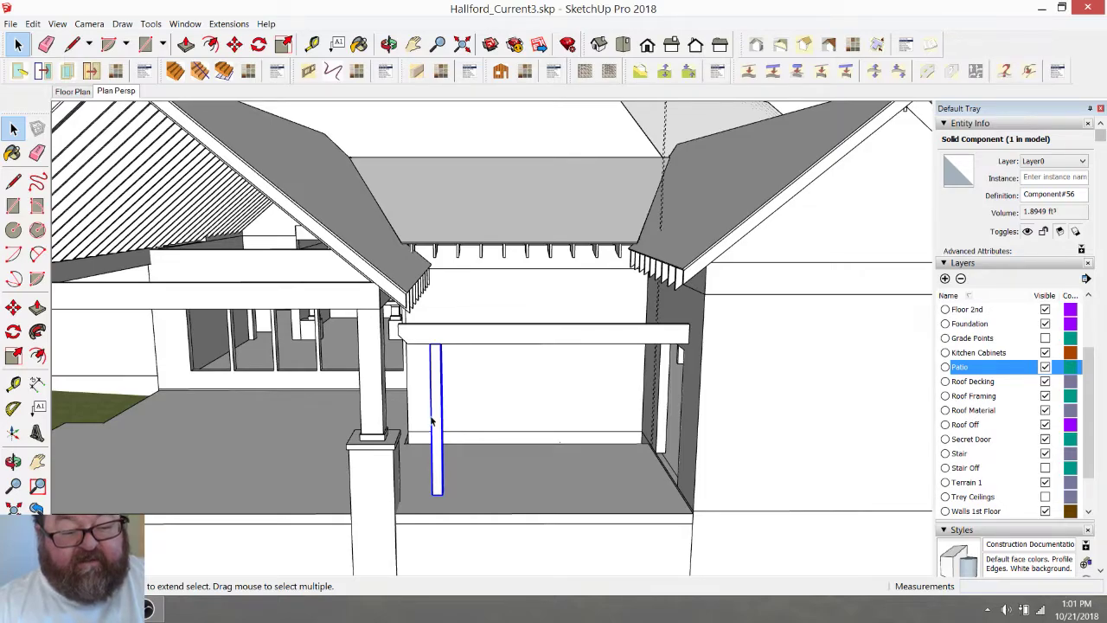
pyautogui.click(389, 44)
pyautogui.moveTo(482, 198); pyautogui.dragTo(703, 376)
pyautogui.scroll(-5, 371, 292)
pyautogui.scroll(3, 704, 375)
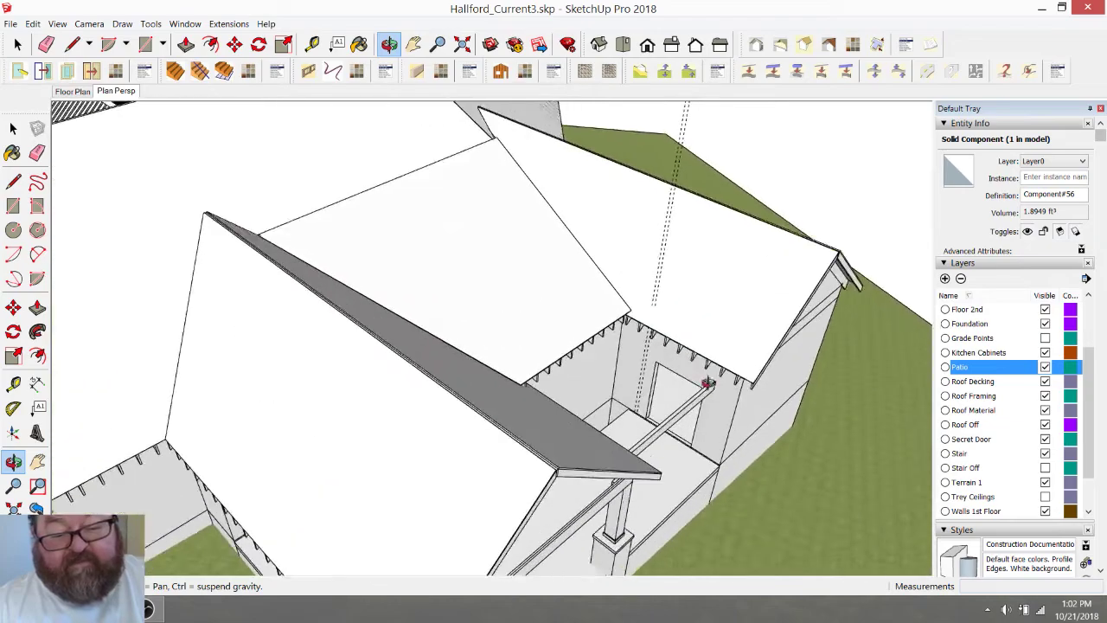
pyautogui.scroll(8, 703, 376)
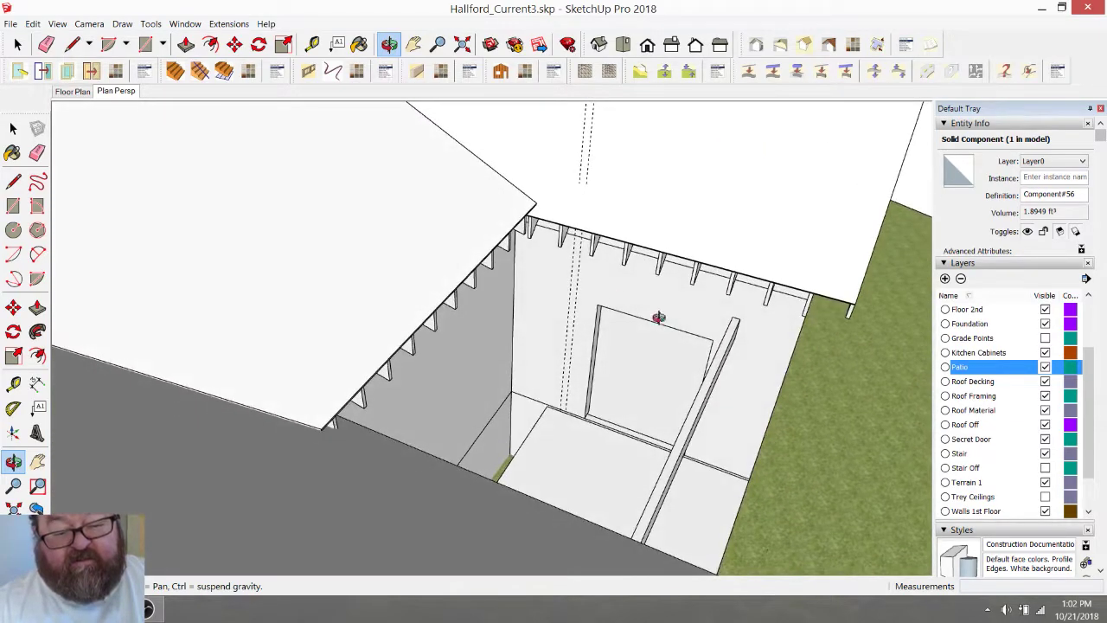
pyautogui.click(46, 45)
pyautogui.scroll(-6, 496, 440)
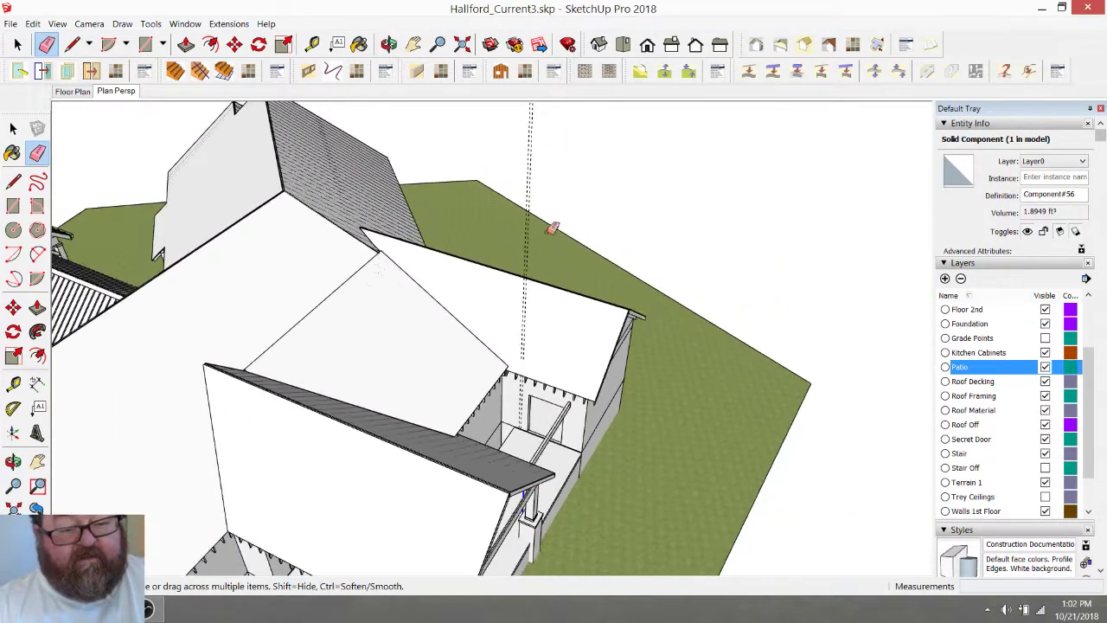
pyautogui.scroll(8, 542, 380)
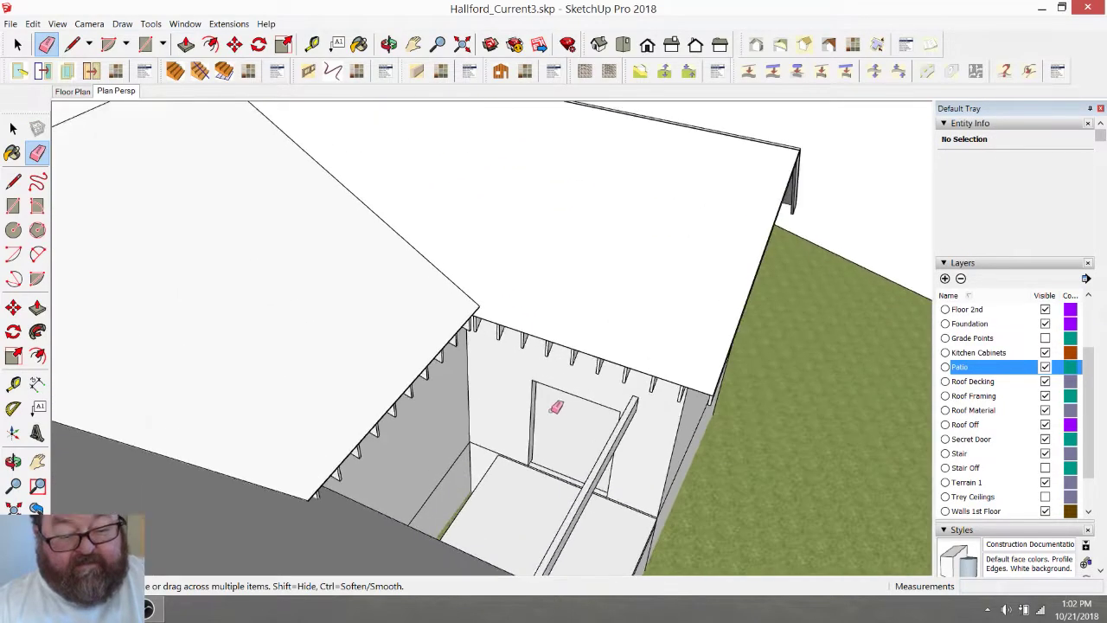
# Place vertical guides 6" outside both side edges of the door opening on the wall face
pyautogui.click(388, 44)
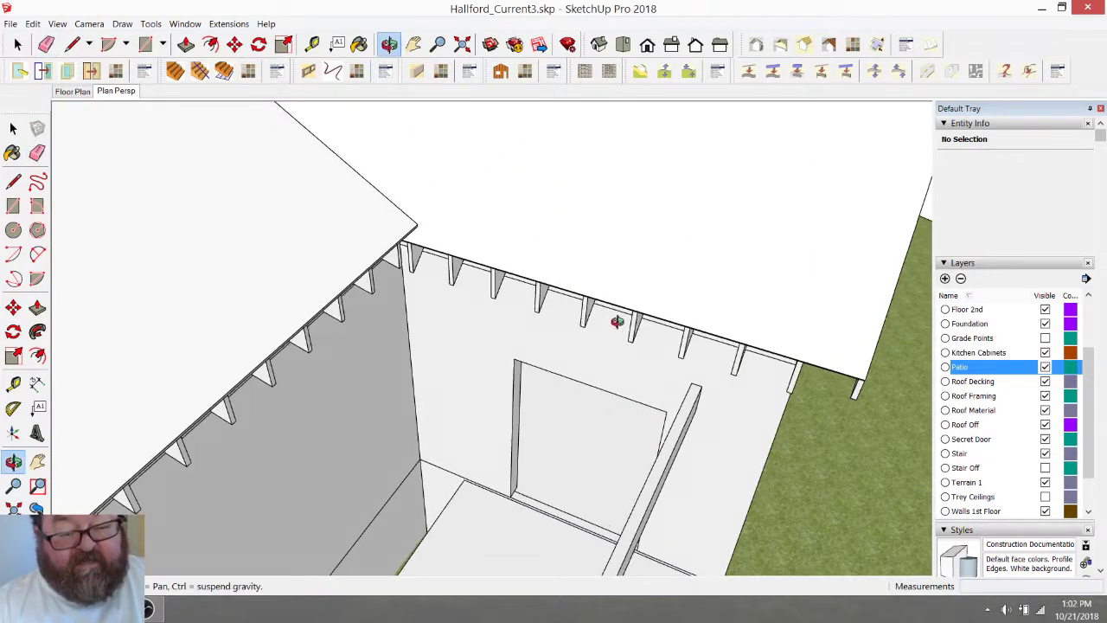
pyautogui.moveTo(612, 322); pyautogui.dragTo(700, 324)
pyautogui.click(313, 44)
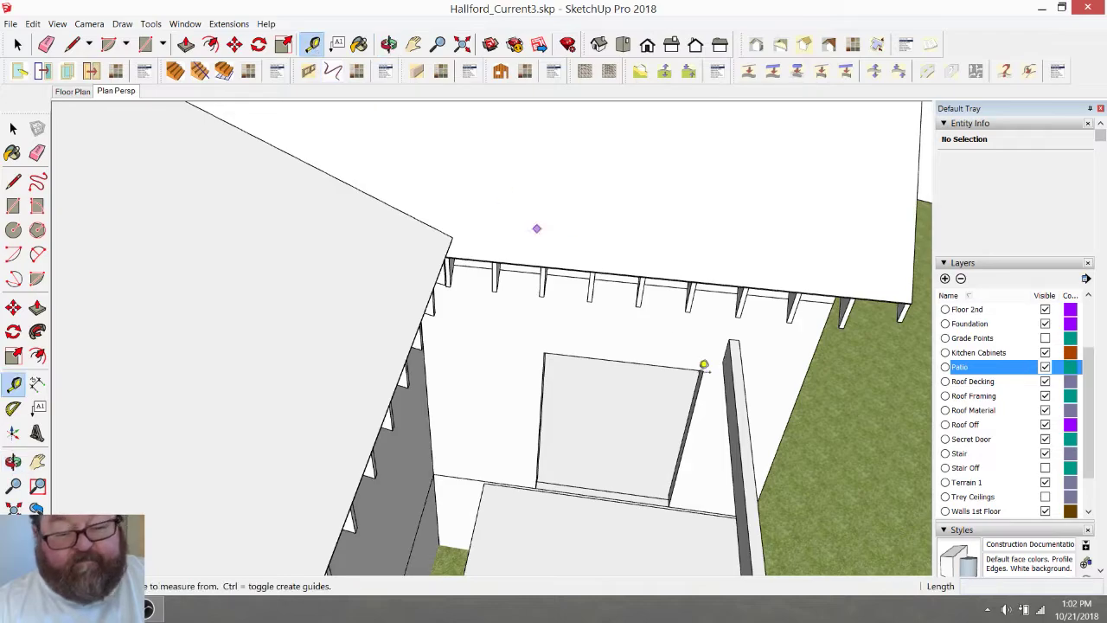
pyautogui.scroll(5, 704, 370)
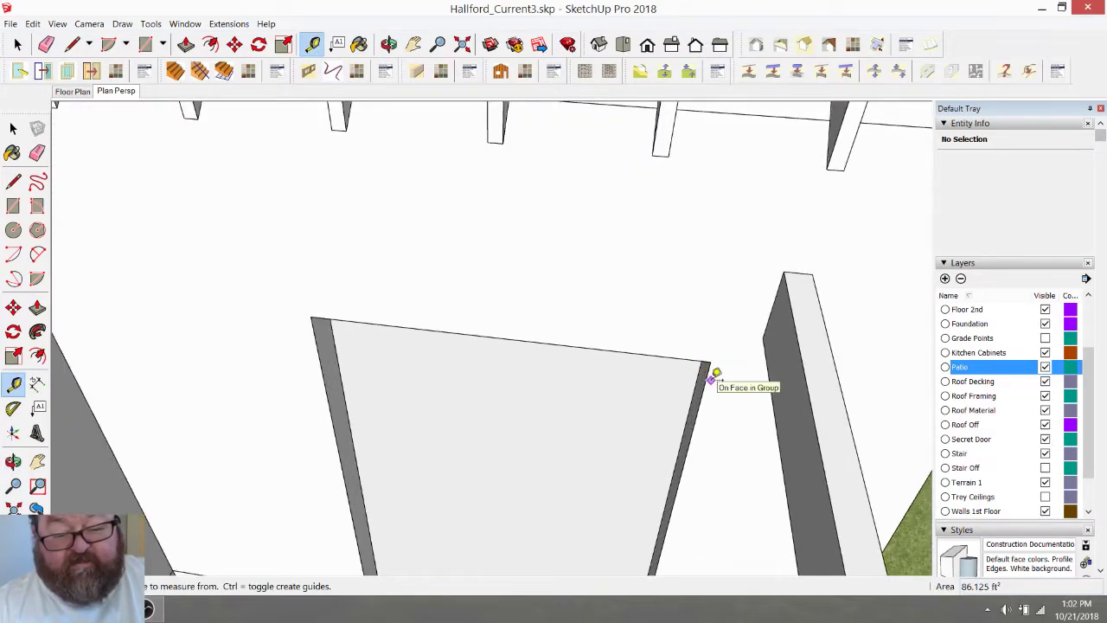
pyautogui.click(706, 378)
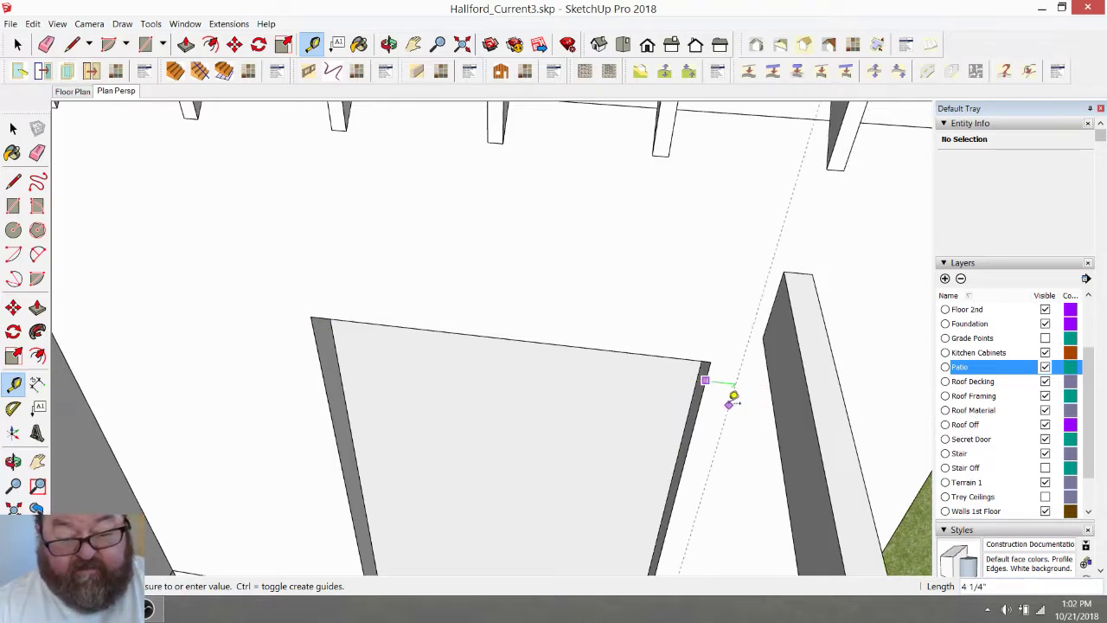
pyautogui.write('6')
pyautogui.press('Return')
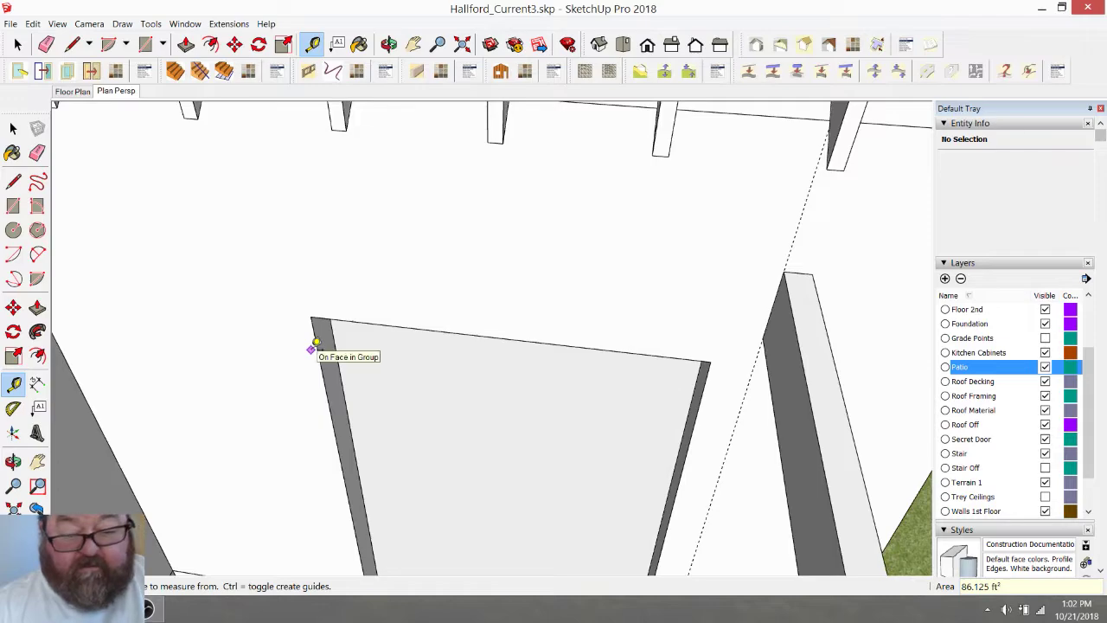
pyautogui.click(317, 344)
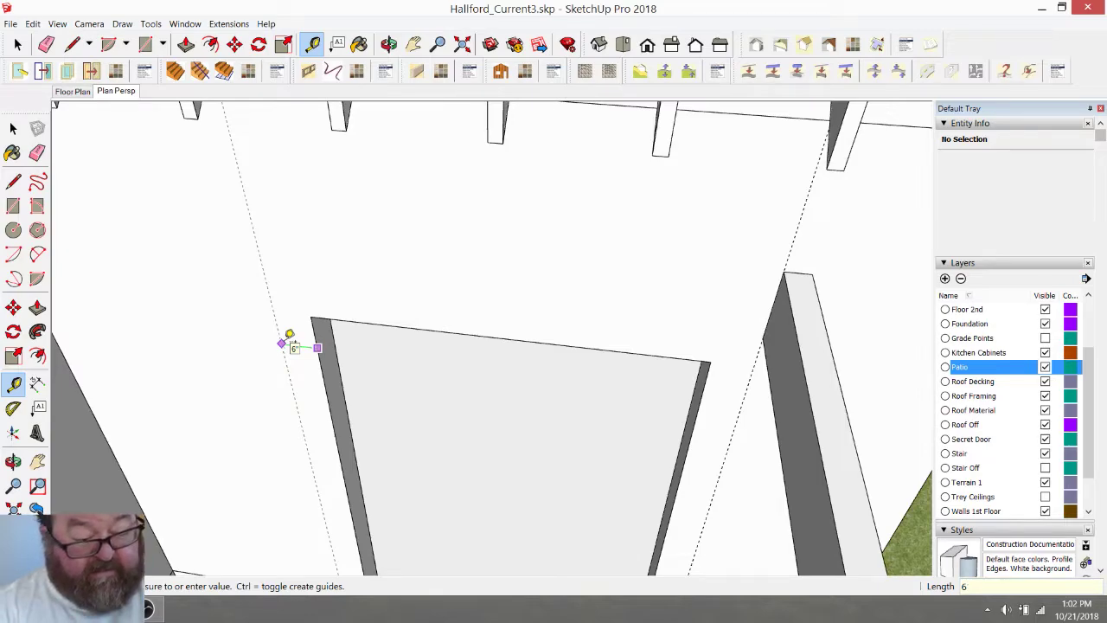
pyautogui.click(289, 335)
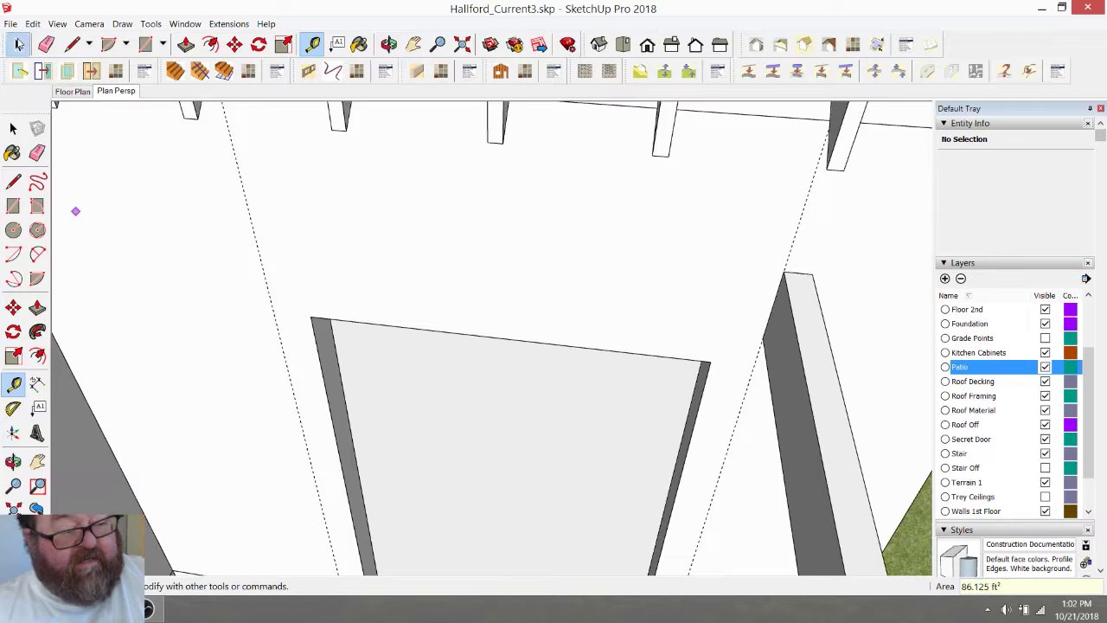
pyautogui.click(17, 44)
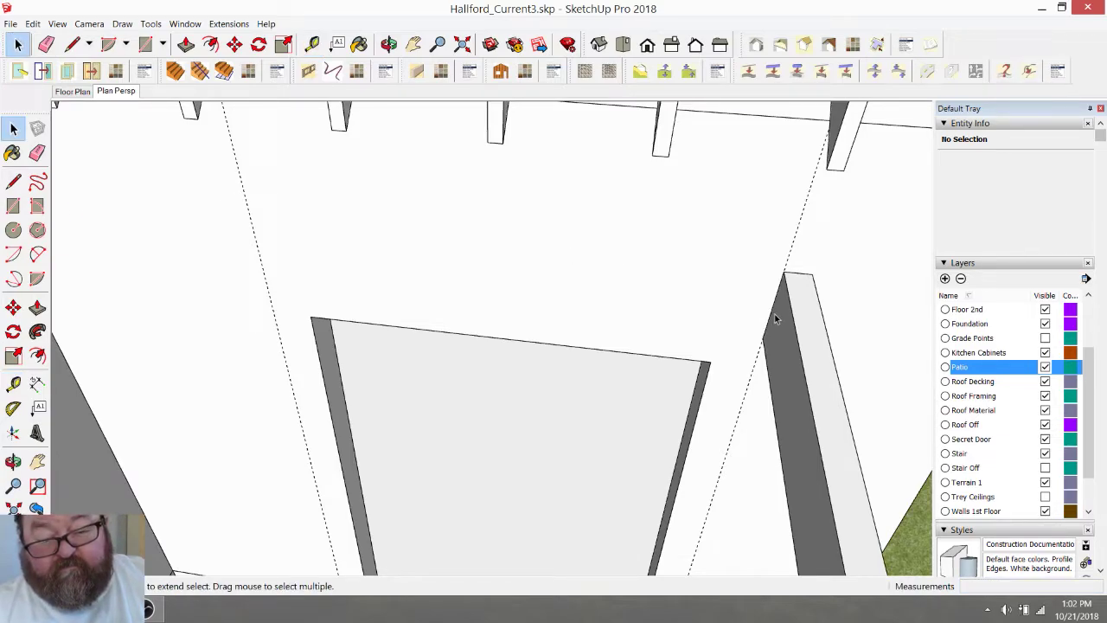
# Combine the beam and its post into one group
pyautogui.scroll(-6, 579, 282)
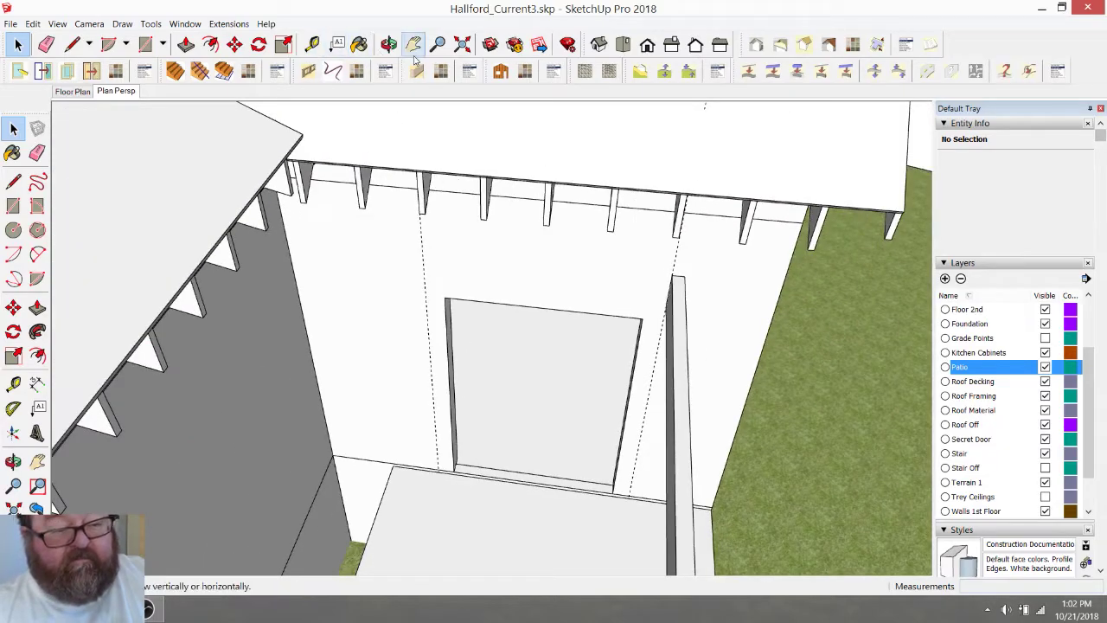
pyautogui.click(389, 44)
pyautogui.moveTo(450, 130); pyautogui.dragTo(215, 357)
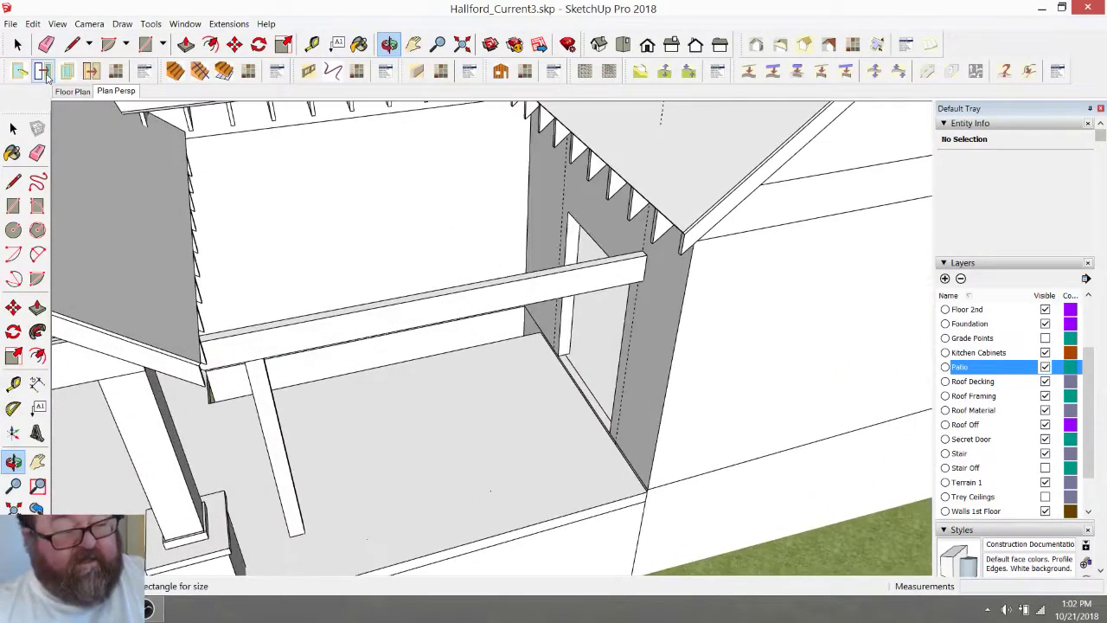
pyautogui.click(21, 46)
pyautogui.click(261, 347)
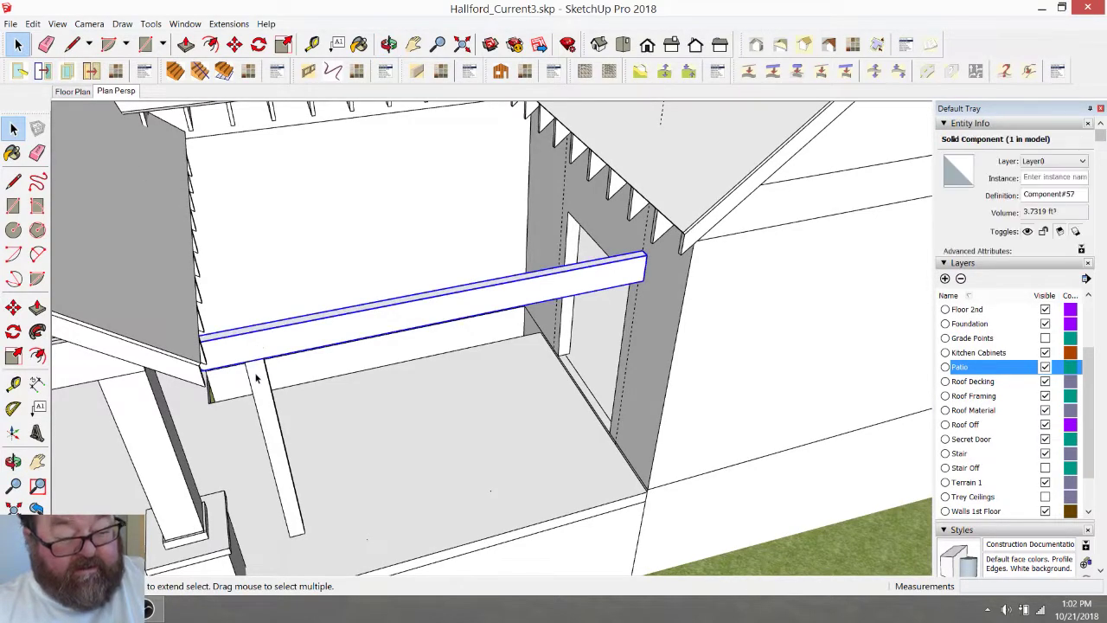
pyautogui.keyDown('shift'); pyautogui.click(257, 380); pyautogui.keyUp('shift')
pyautogui.rightClick(256, 376)
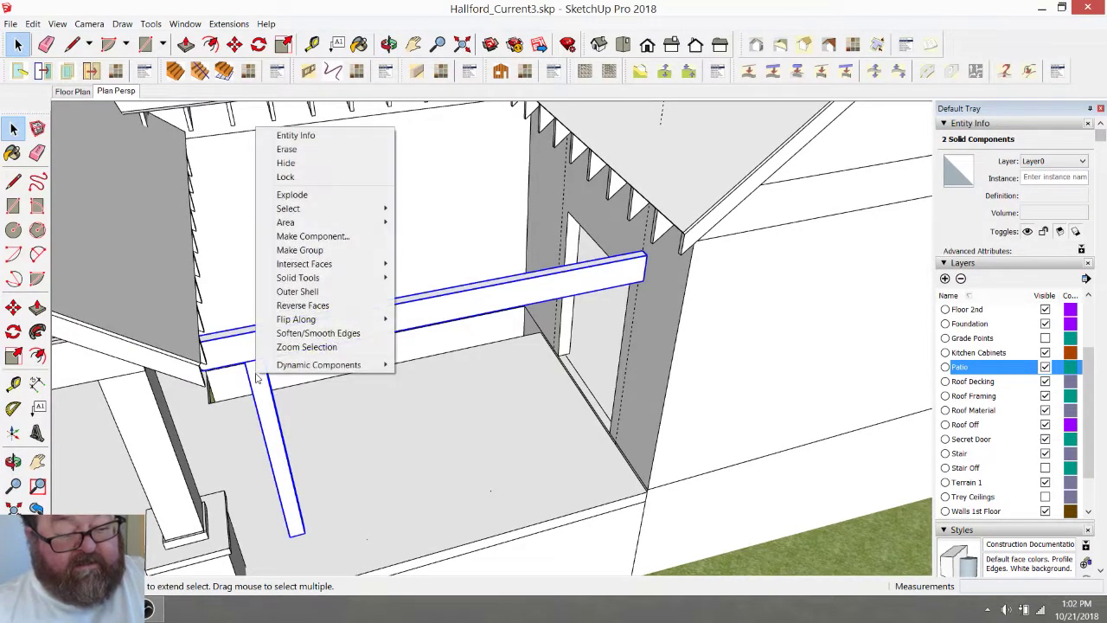
pyautogui.click(299, 249)
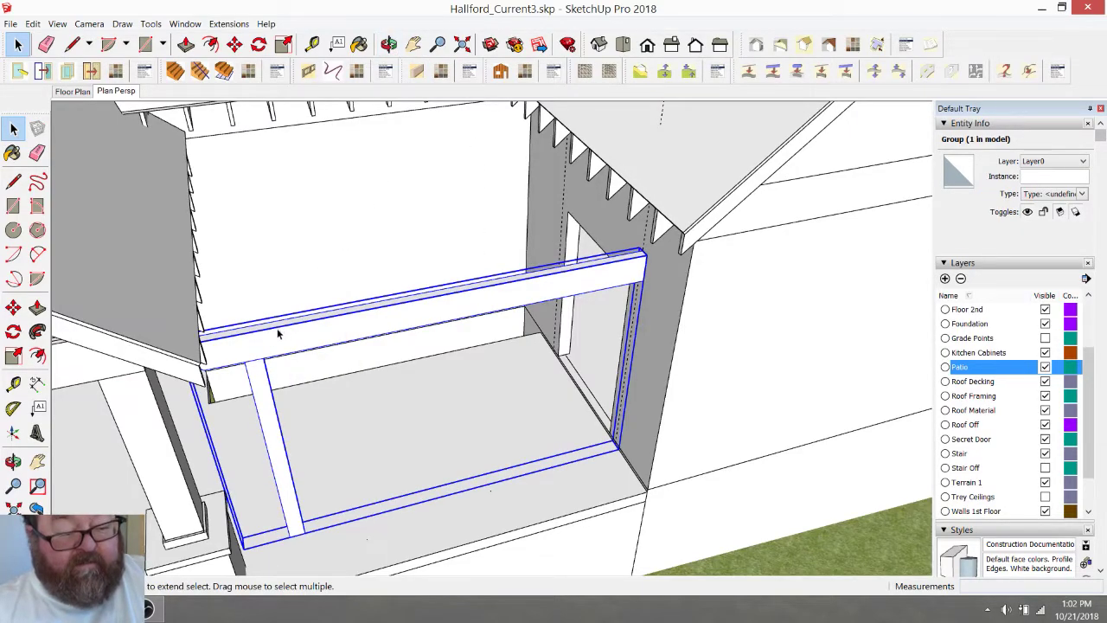
# Copy the beam and post inside their group 6' 3 1/2" along the green axis to the guide across the door opening, and close the group
pyautogui.doubleClick(276, 332)
pyautogui.click(264, 394)
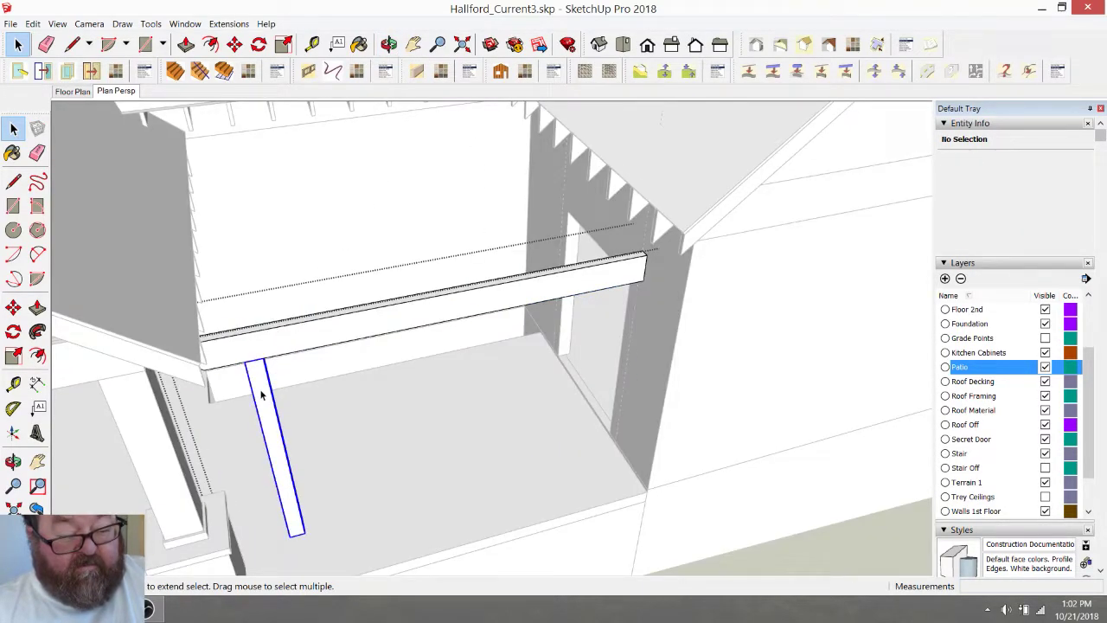
pyautogui.keyDown('shift'); pyautogui.click(295, 349); pyautogui.keyUp('shift')
pyautogui.click(389, 44)
pyautogui.moveTo(554, 286); pyautogui.dragTo(458, 160)
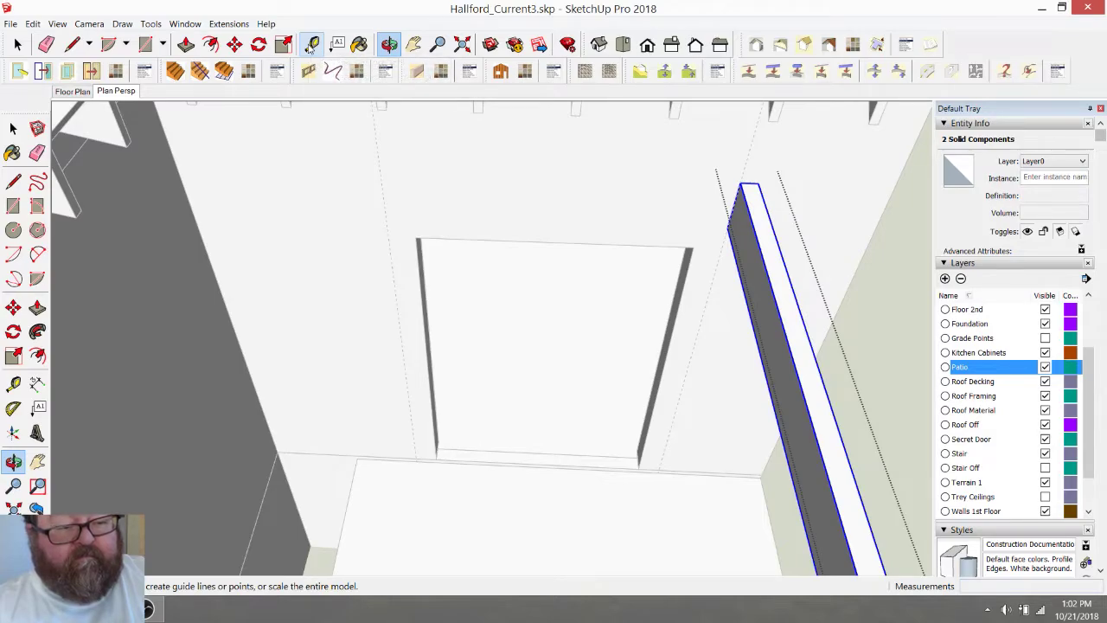
pyautogui.click(235, 44)
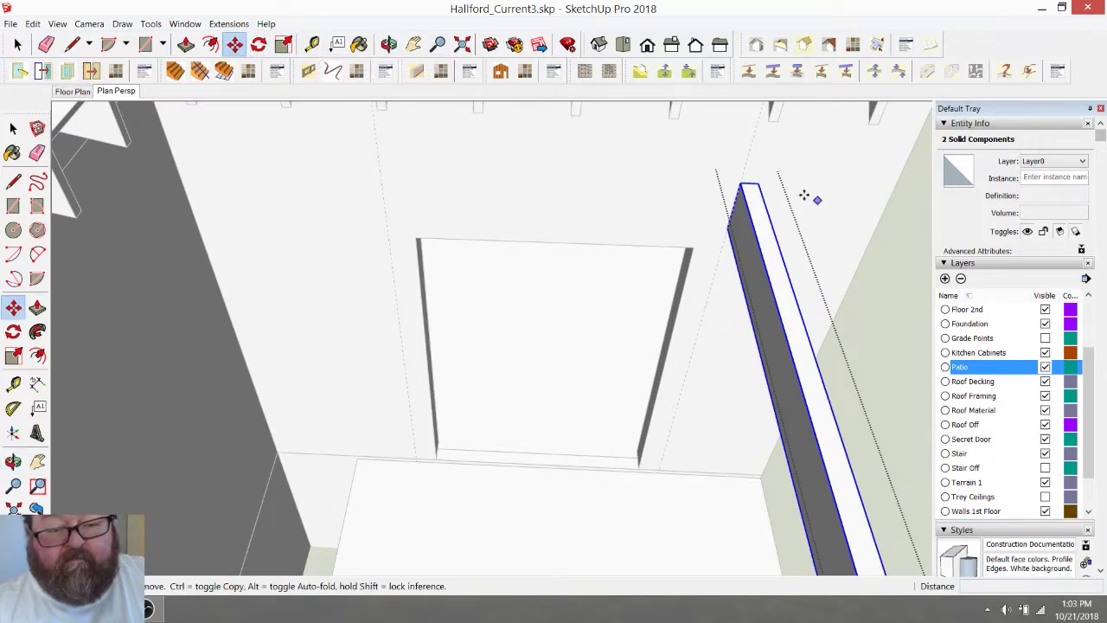
pyautogui.press('ctrl')
pyautogui.click(758, 183)
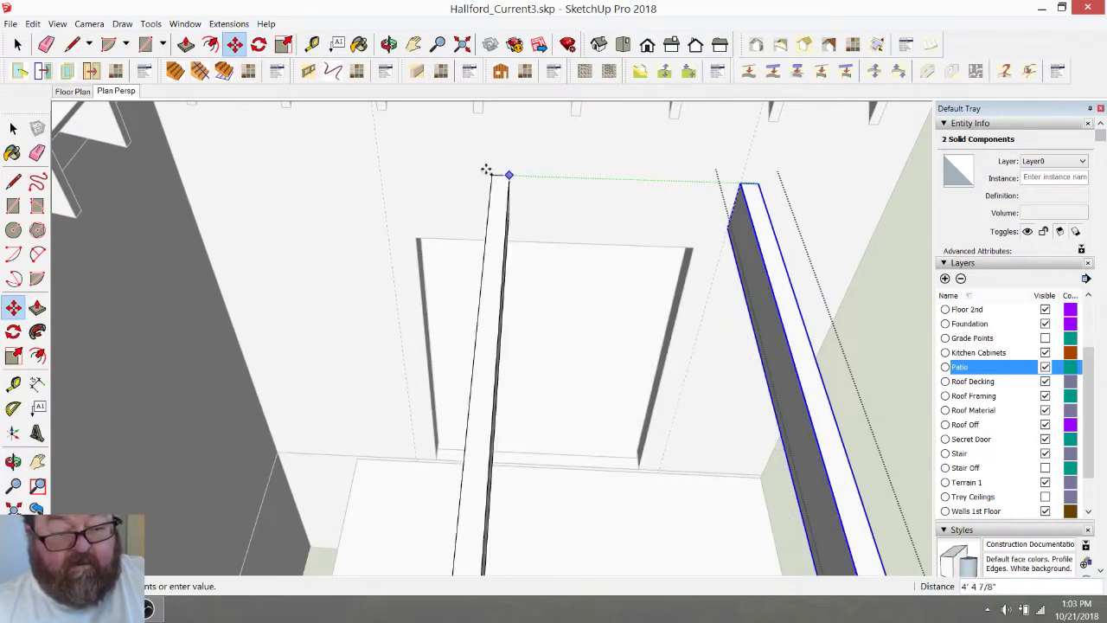
pyautogui.click(380, 167)
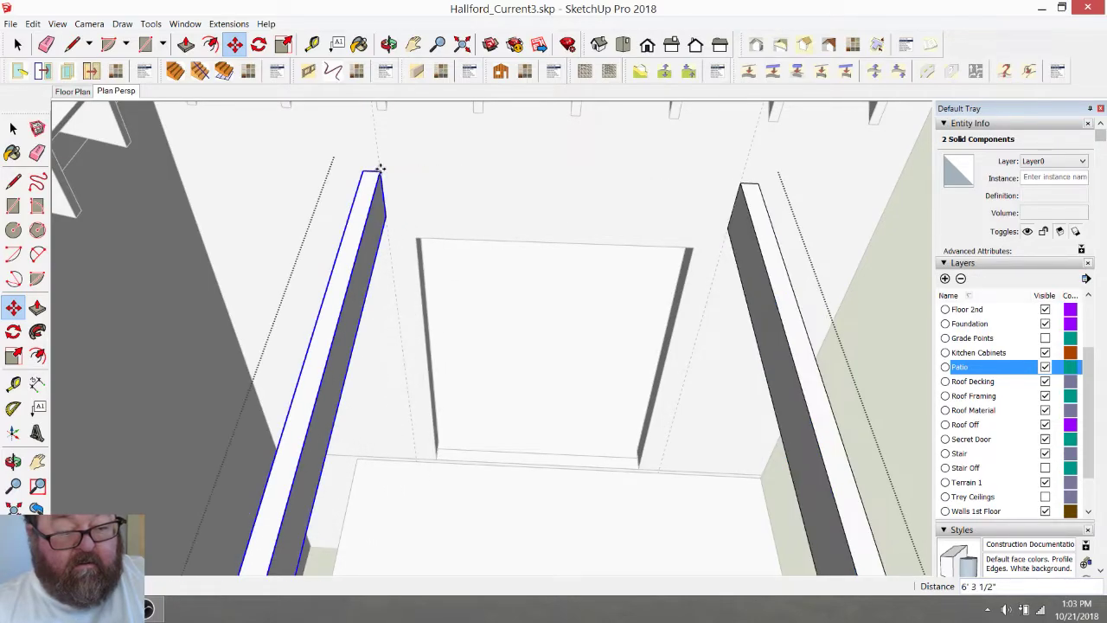
pyautogui.scroll(-2, 499, 222)
pyautogui.click(389, 44)
pyautogui.moveTo(518, 172); pyautogui.dragTo(498, 259)
pyautogui.click(16, 44)
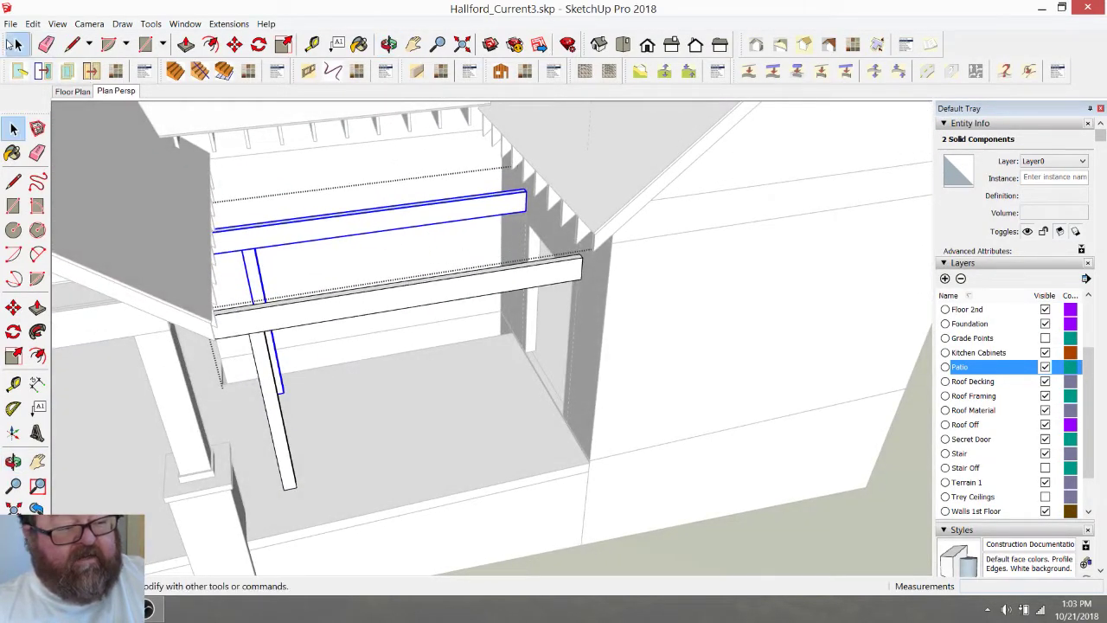
pyautogui.scroll(-3, 544, 381)
pyautogui.click(800, 394)
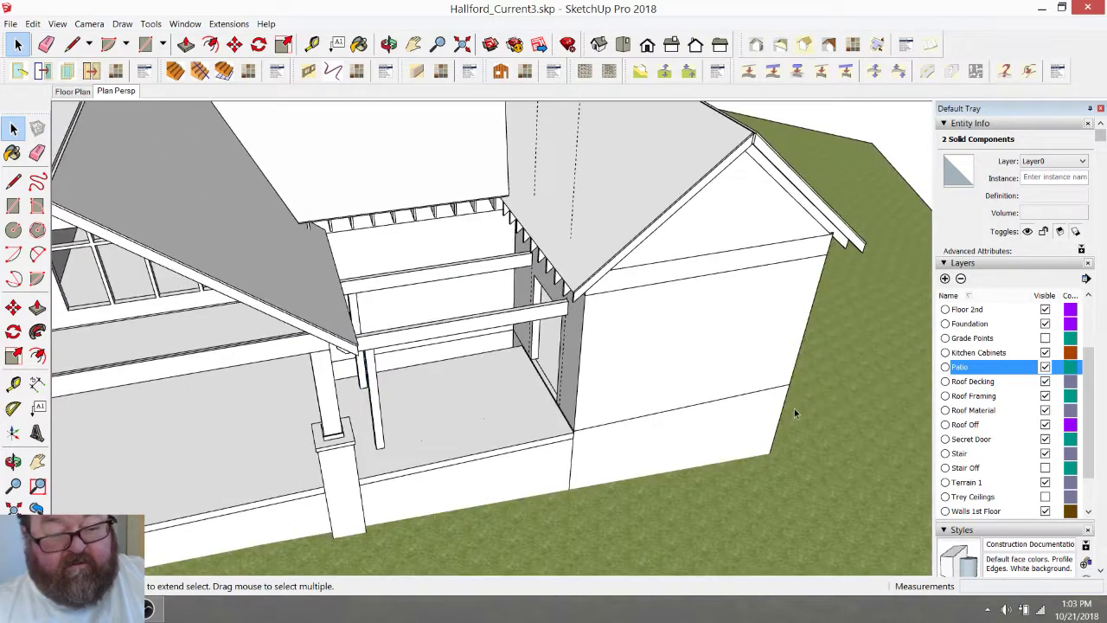
# Erase the remaining construction guides around the door opening and the roof
pyautogui.scroll(5, 384, 337)
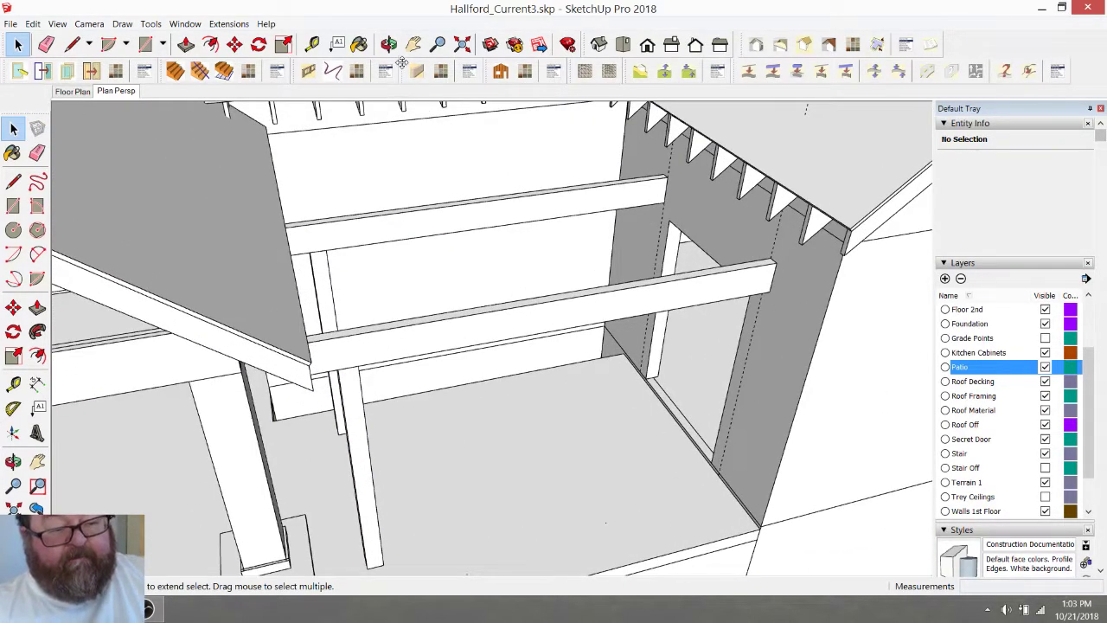
pyautogui.click(388, 44)
pyautogui.moveTo(436, 242)
pyautogui.mouseDown()
pyautogui.moveTo(440, 282)
pyautogui.moveTo(375, 262)
pyautogui.moveTo(380, 188)
pyautogui.moveTo(418, 158)
pyautogui.moveTo(603, 199)
pyautogui.moveTo(576, 240)
pyautogui.moveTo(553, 328)
pyautogui.moveTo(657, 467)
pyautogui.mouseUp()
pyautogui.click(46, 44)
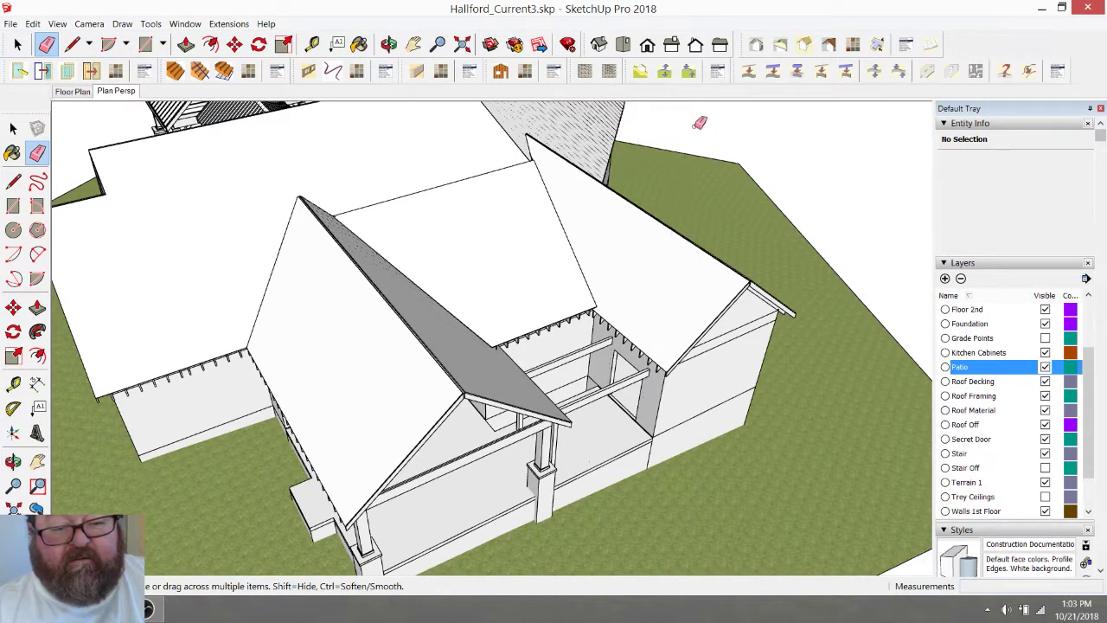
# Examine both beams and posts together with the door opening and surrounding roof eaves from several angles
pyautogui.click(389, 45)
pyautogui.scroll(6, 631, 367)
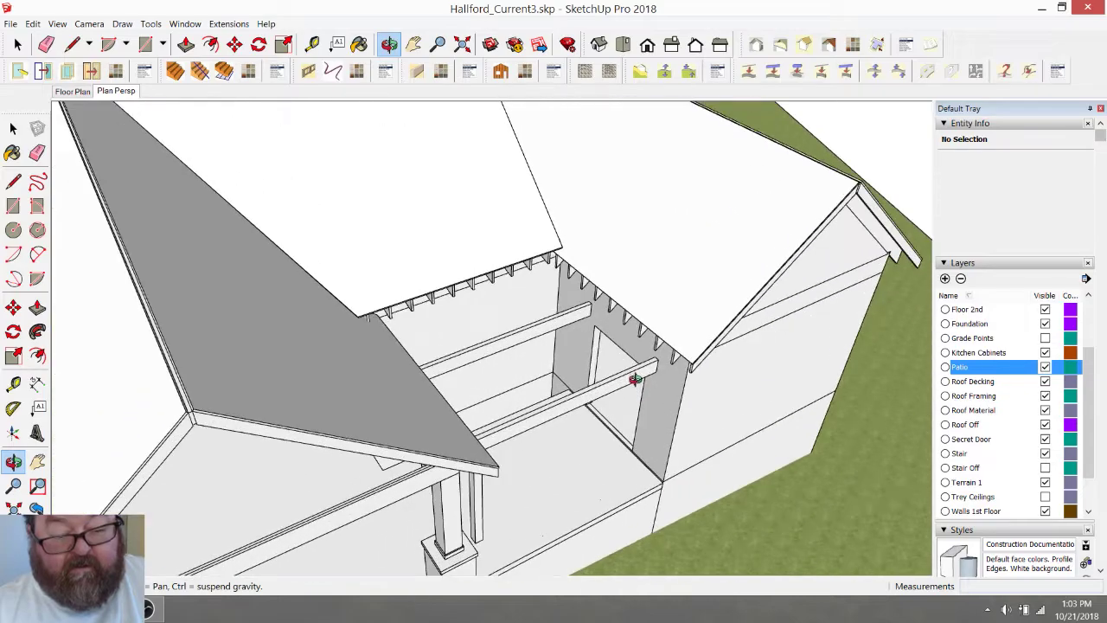
pyautogui.moveTo(622, 372); pyautogui.dragTo(587, 309)
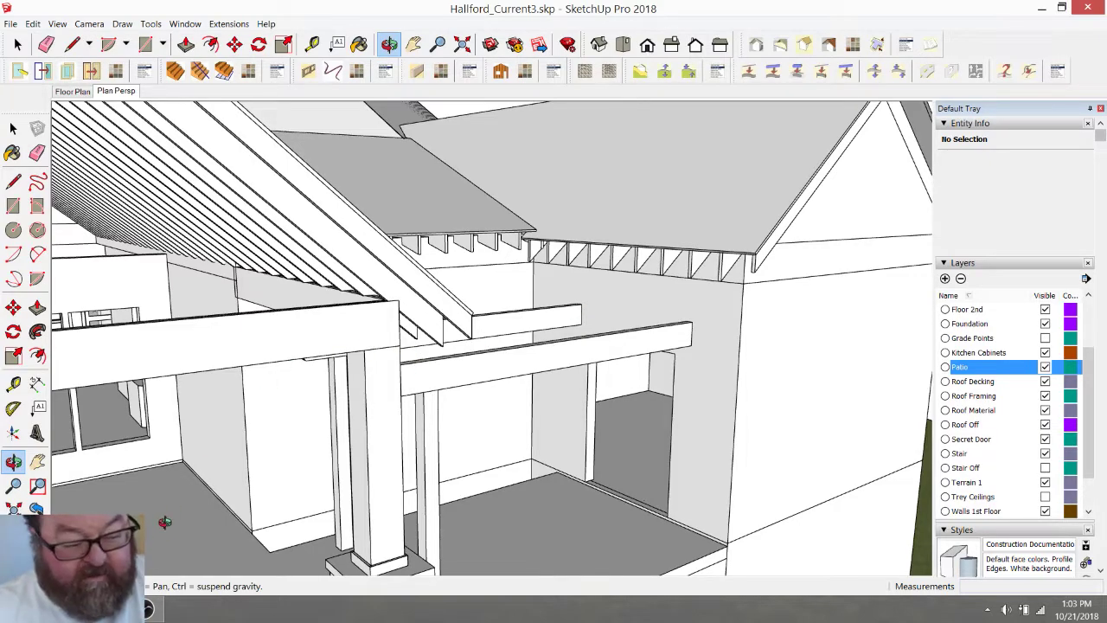
pyautogui.hotkey('alt', 'Tab')
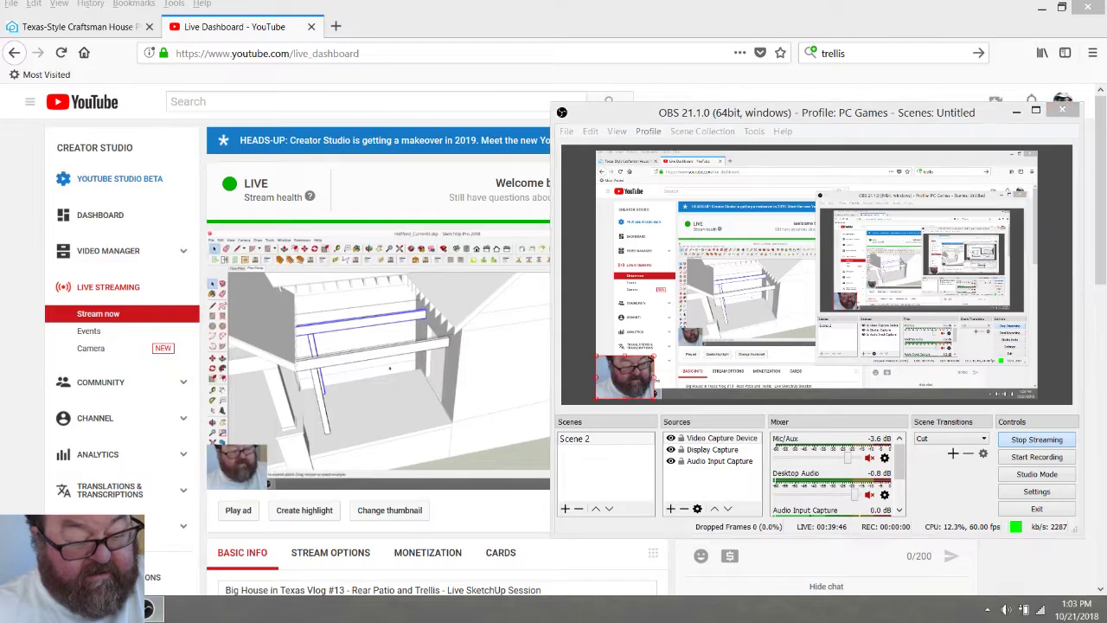
pyautogui.hotkey('alt', 'Tab')
pyautogui.moveTo(480, 323); pyautogui.dragTo(490, 418)
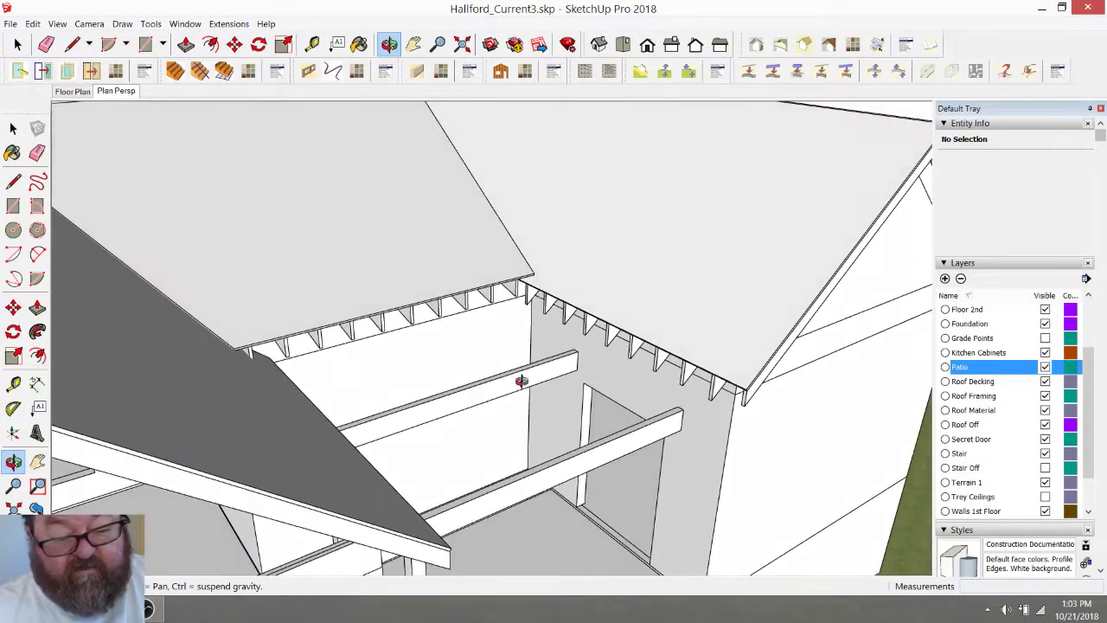
pyautogui.scroll(6, 609, 409)
pyautogui.moveTo(701, 375)
pyautogui.mouseDown()
pyautogui.moveTo(724, 379)
pyautogui.moveTo(715, 385)
pyautogui.mouseUp()
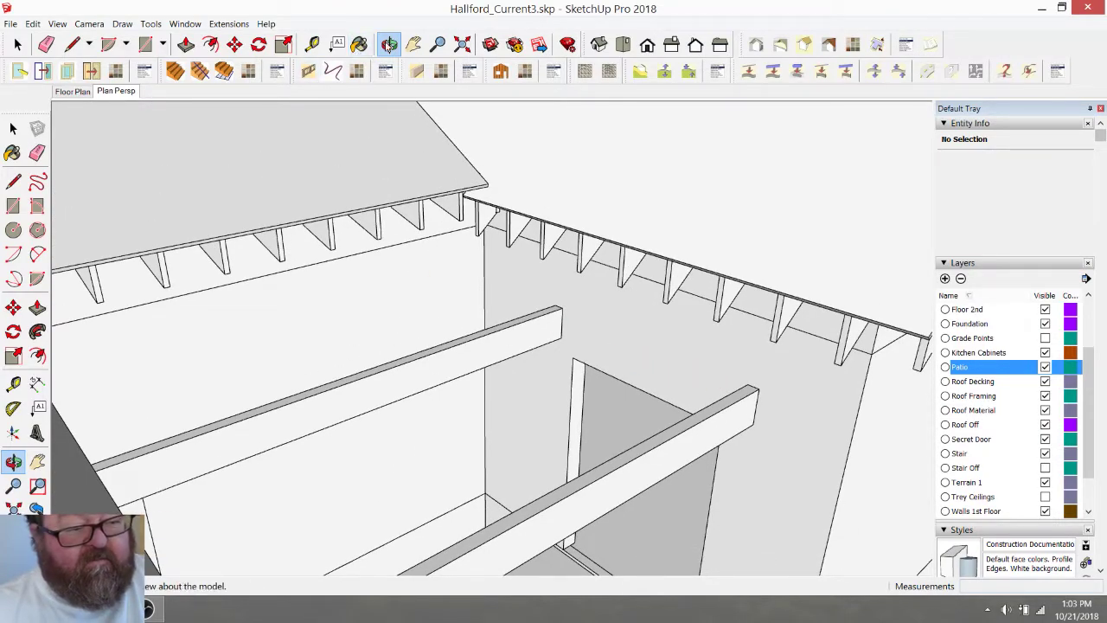
pyautogui.moveTo(408, 225); pyautogui.dragTo(606, 511)
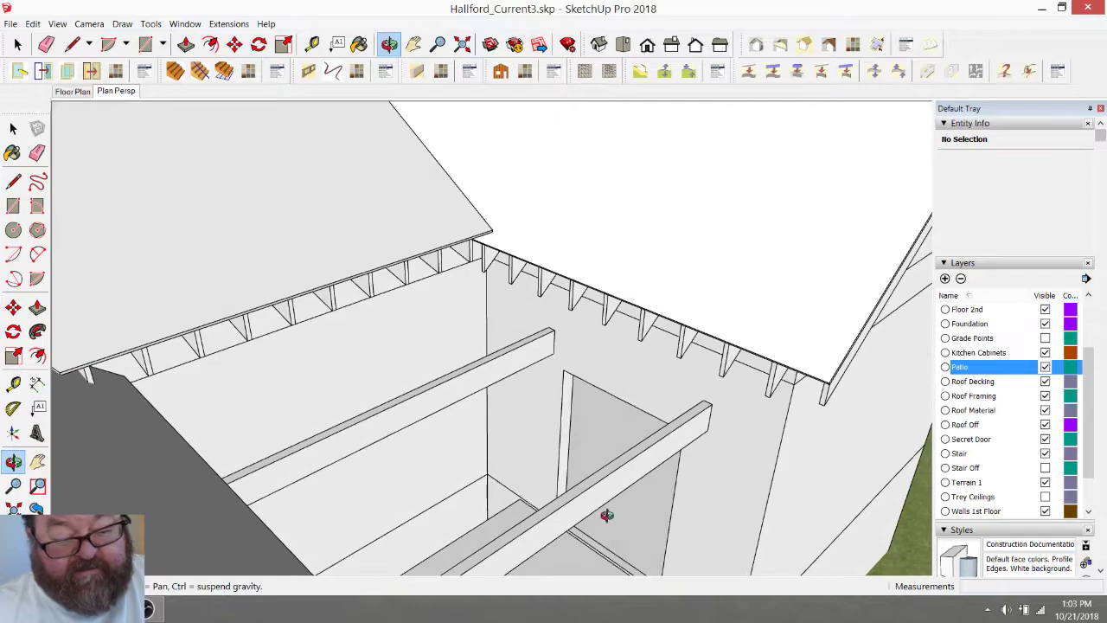
pyautogui.scroll(3, 605, 511)
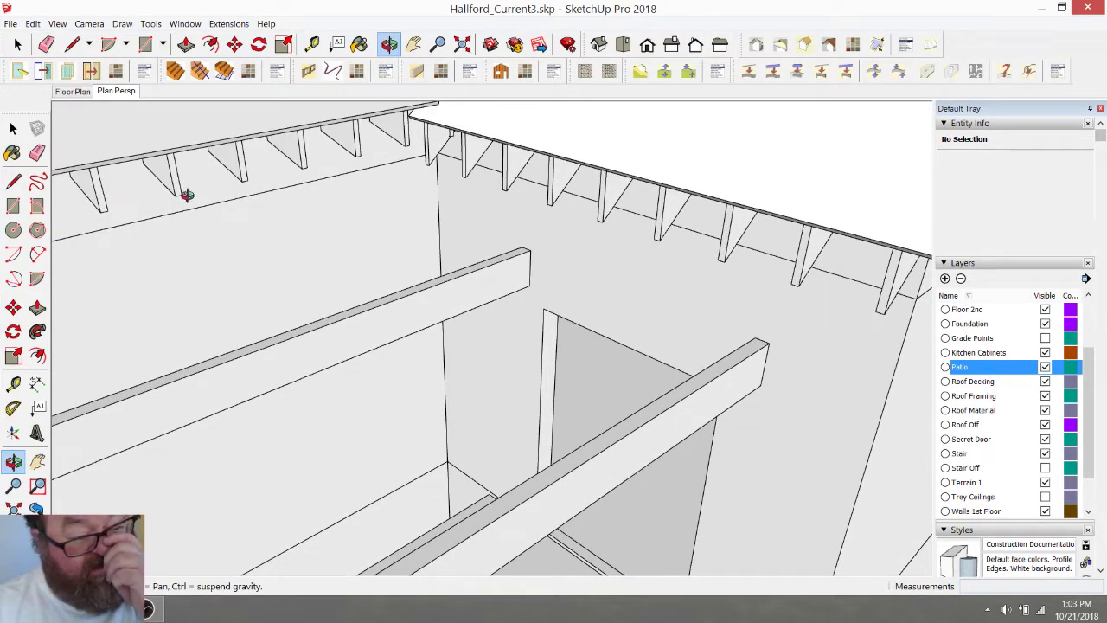
# Measure the distance between the outer top edges of the two parallel beams
pyautogui.click(152, 50)
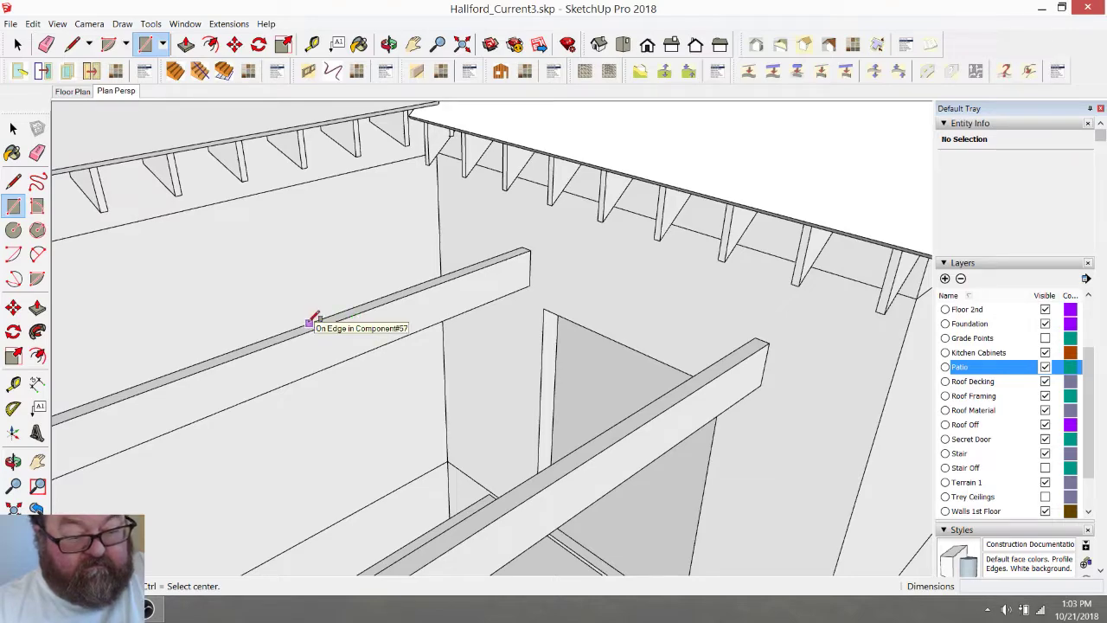
pyautogui.click(311, 44)
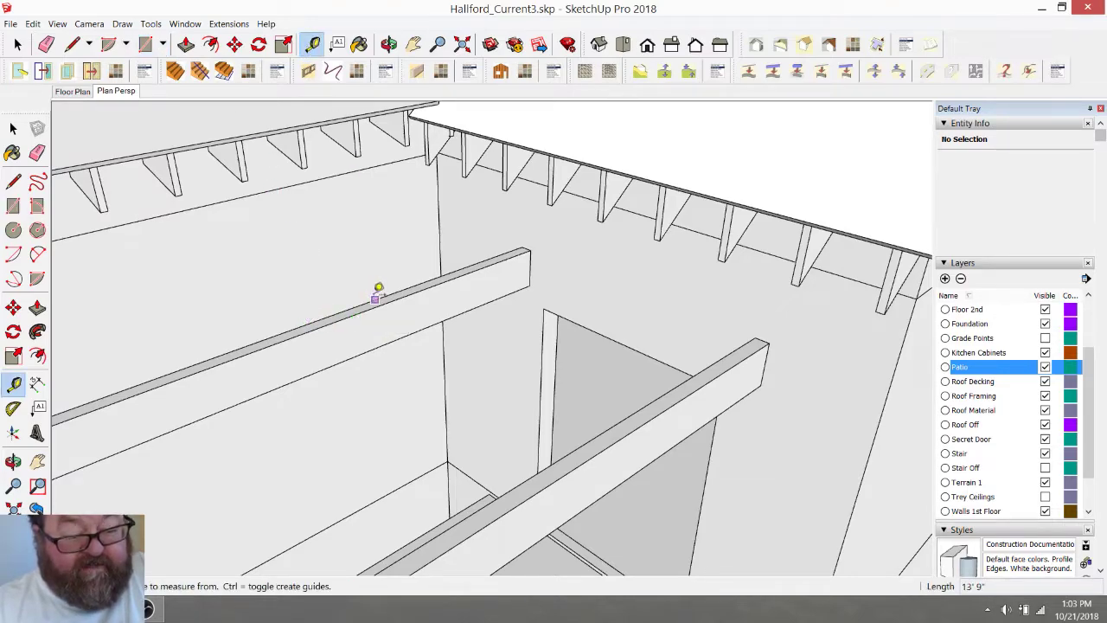
pyautogui.click(375, 298)
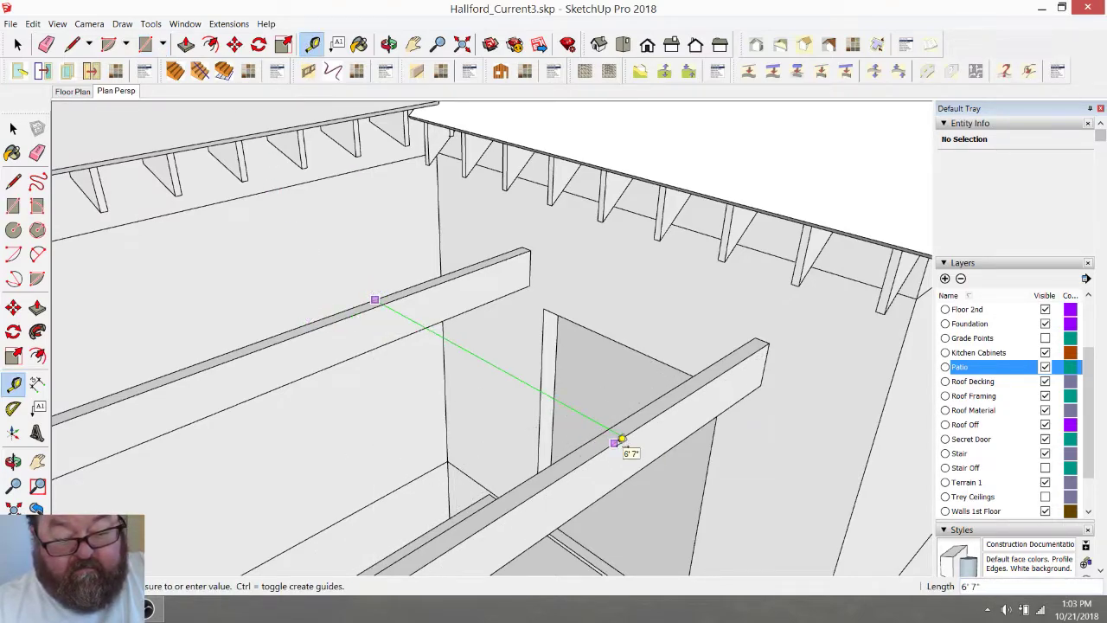
pyautogui.click(615, 438)
pyautogui.click(162, 44)
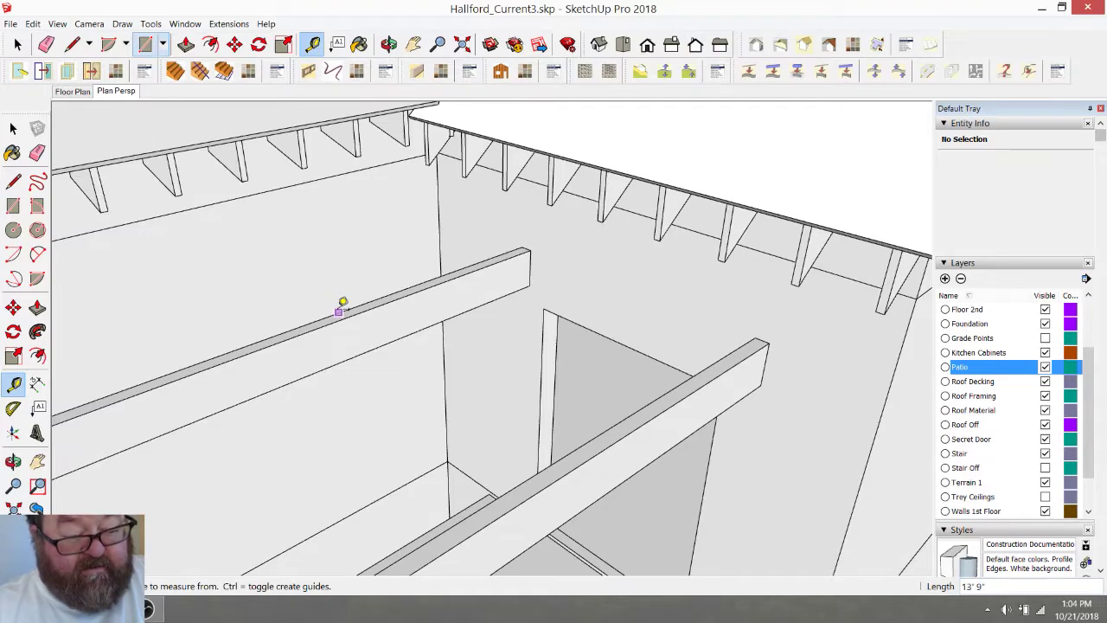
pyautogui.click(338, 312)
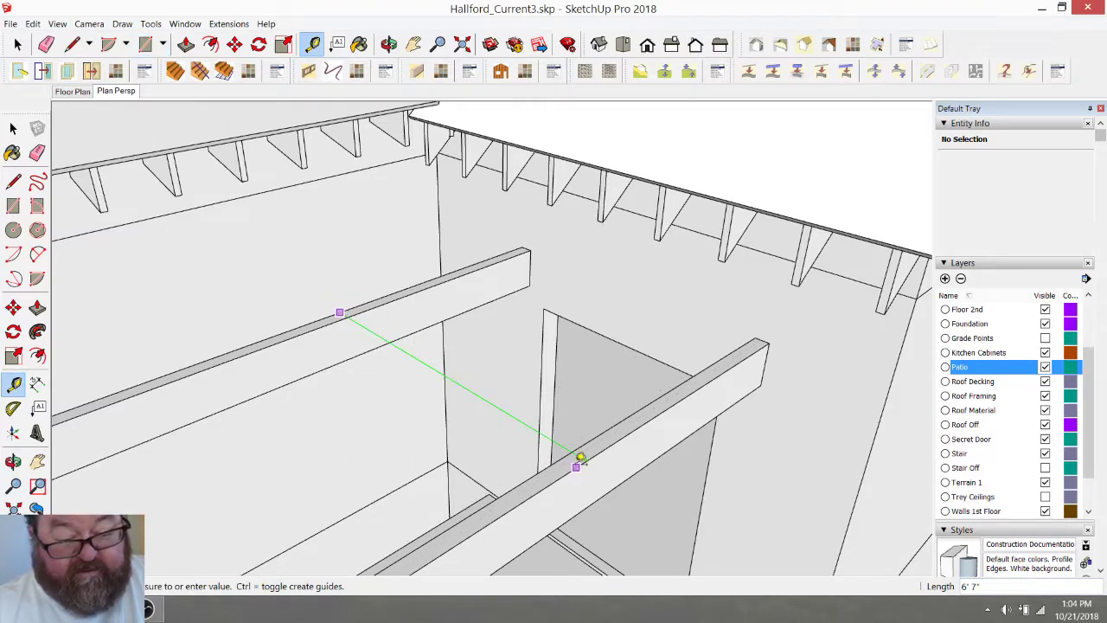
pyautogui.press('Escape')
# Draw a 4 1/2" wide flat strip with lines across the tops of both beams, from outer edge to outer edge
pyautogui.click(72, 44)
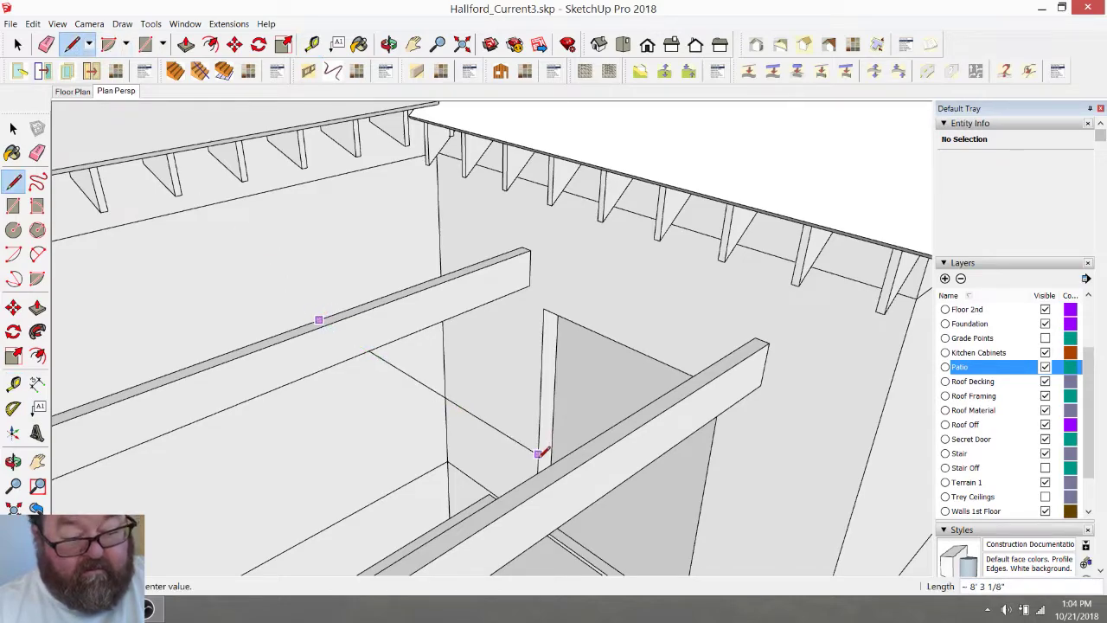
pyautogui.click(563, 473)
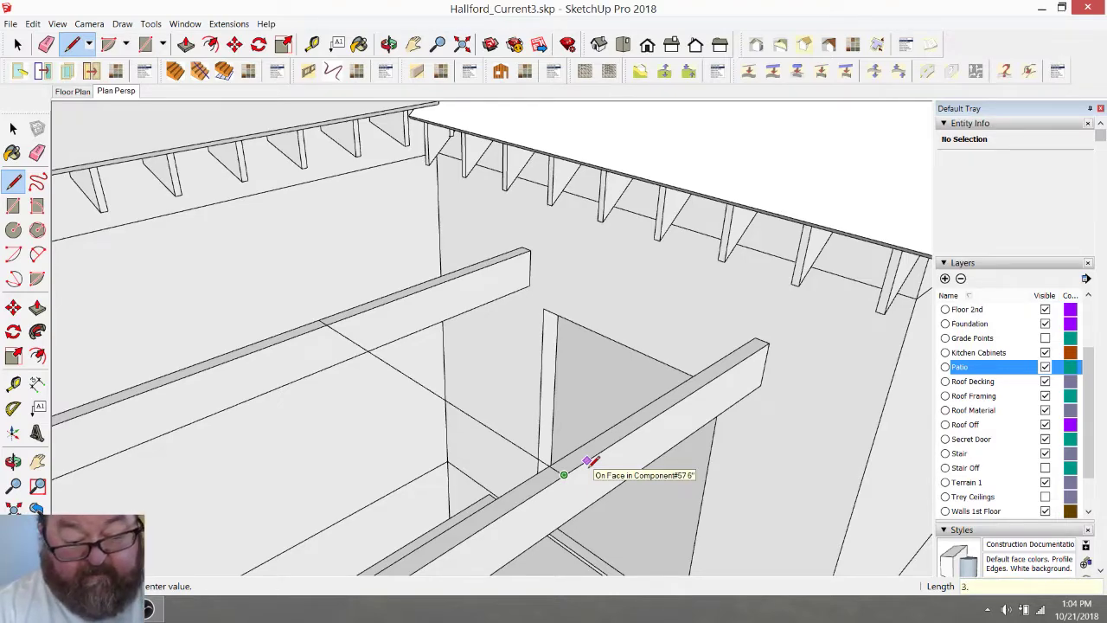
pyautogui.press('BackSpace')
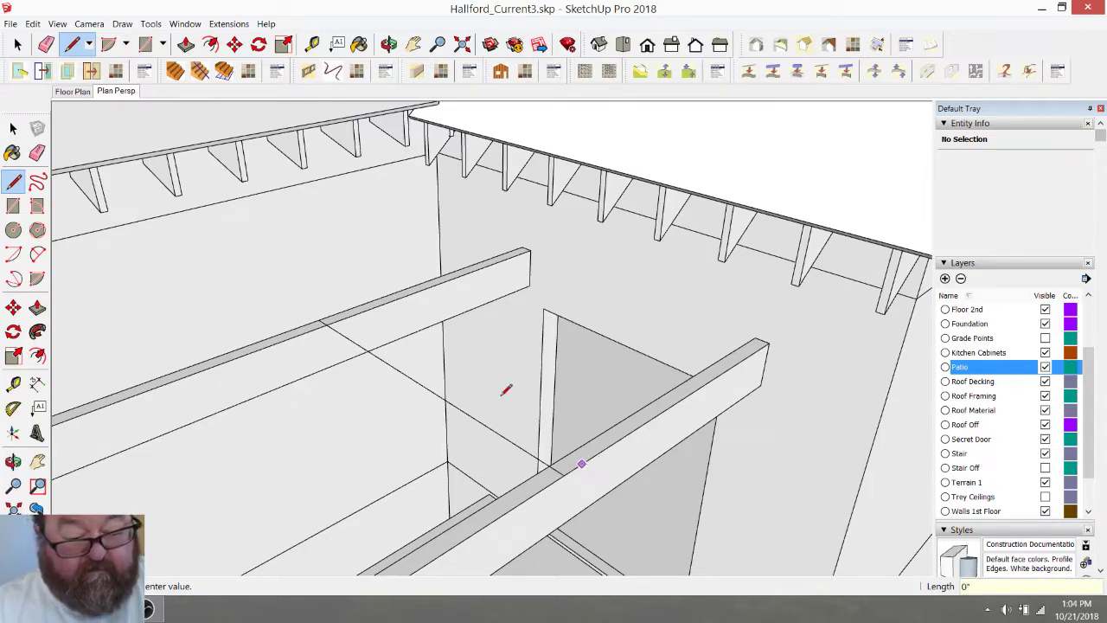
pyautogui.click(335, 313)
pyautogui.click(325, 324)
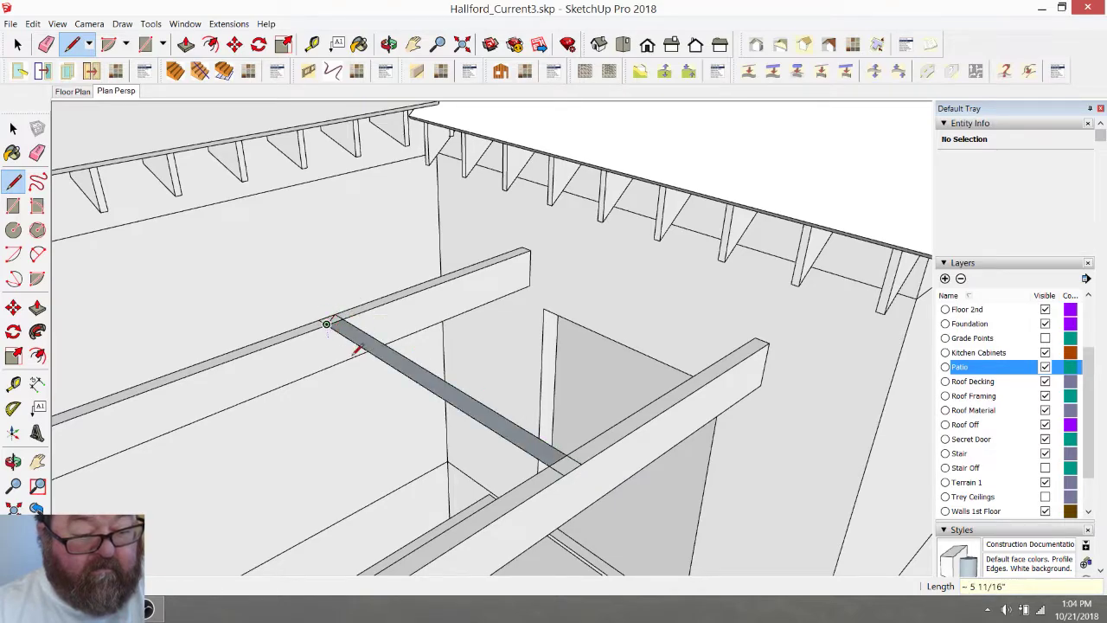
# Erase the slanted end line of the strip and close that end with a 4 1/2" line along the beam's outer edge
pyautogui.press('space')
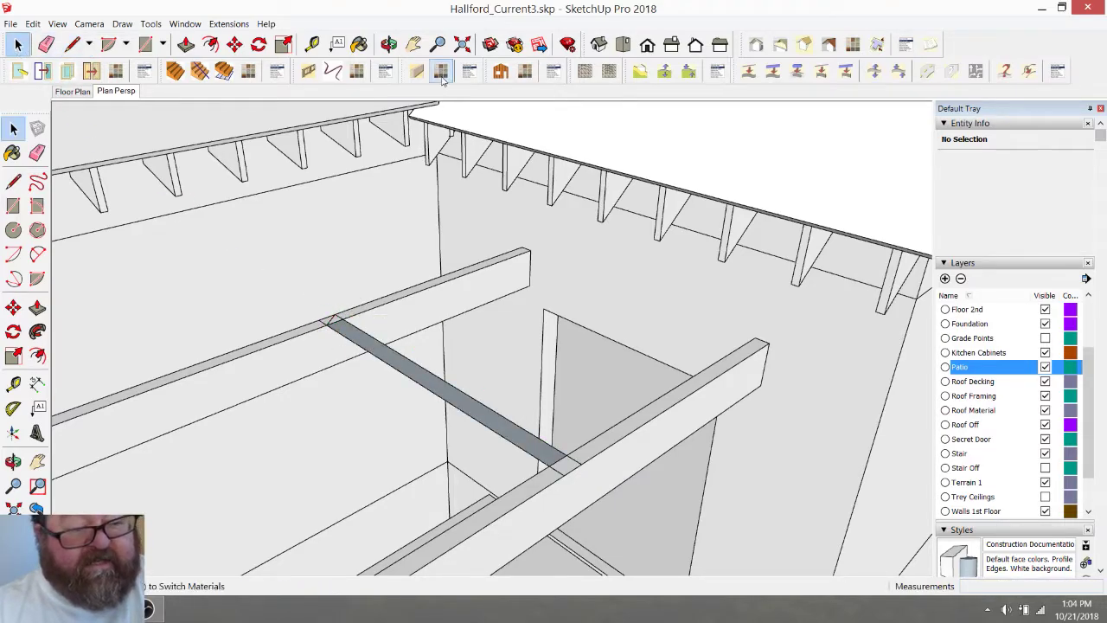
pyautogui.click(388, 44)
pyautogui.moveTo(425, 313); pyautogui.dragTo(346, 376)
pyautogui.scroll(3, 337, 377)
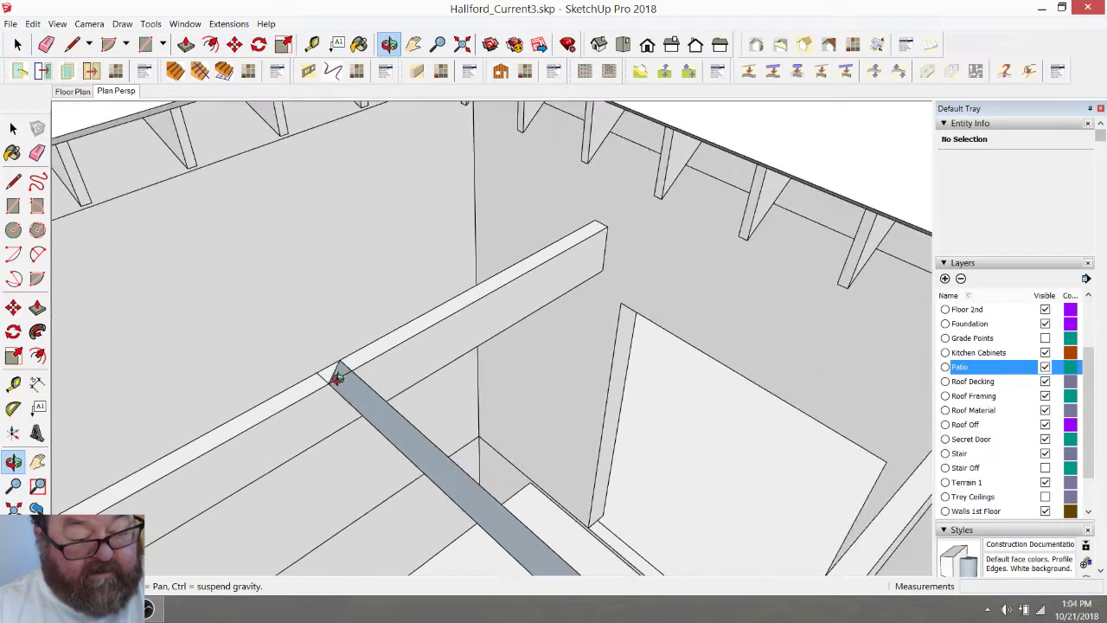
pyautogui.press('e')
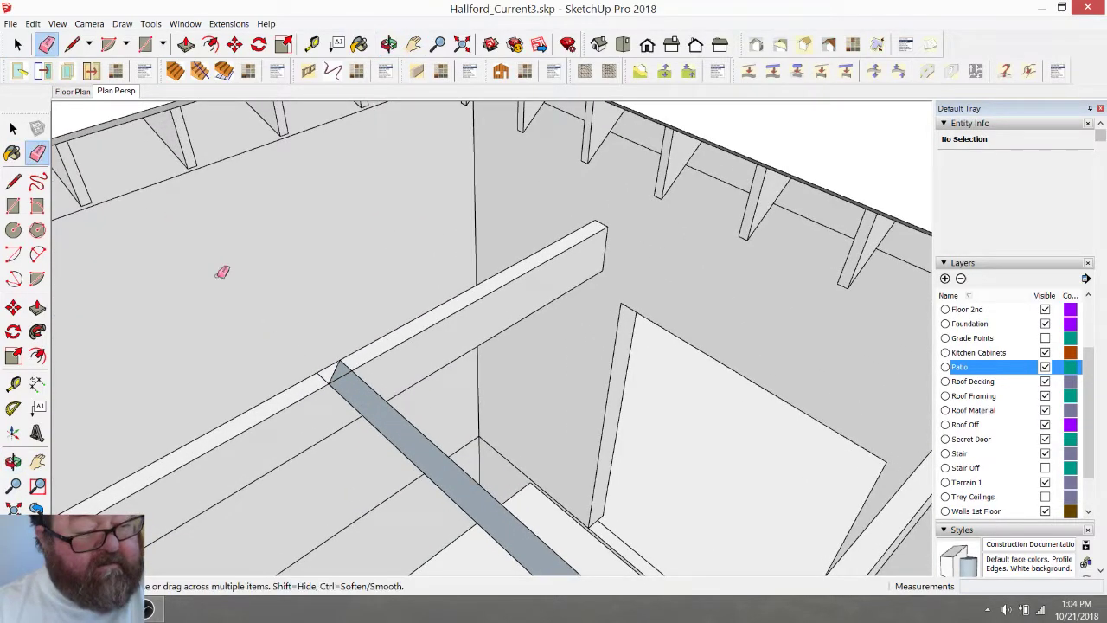
pyautogui.click(337, 370)
pyautogui.press('l')
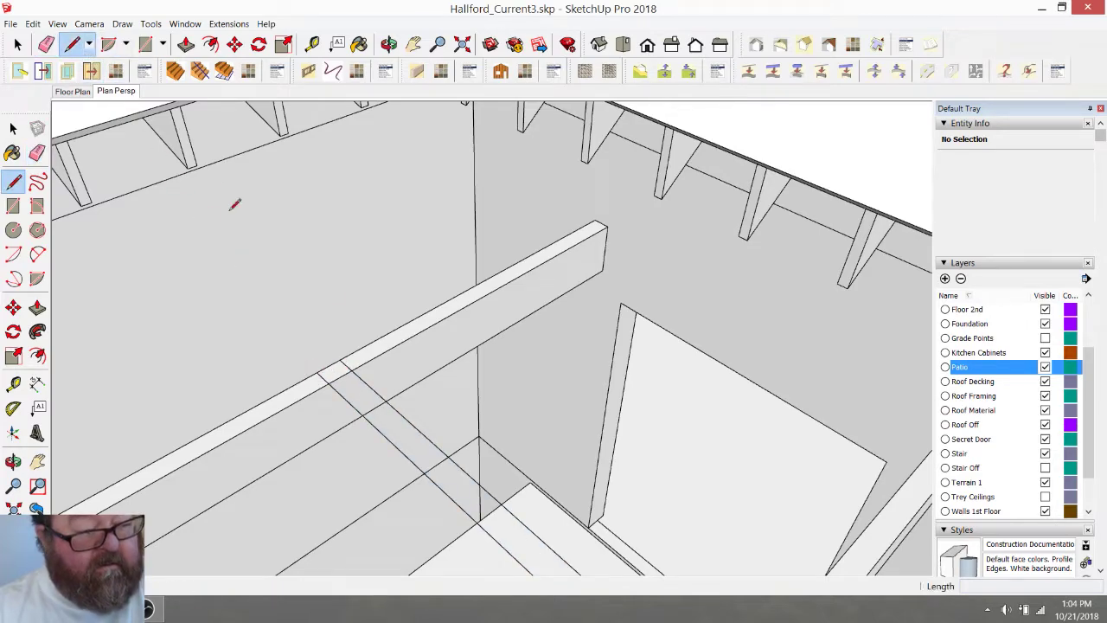
pyautogui.click(340, 358)
pyautogui.click(318, 372)
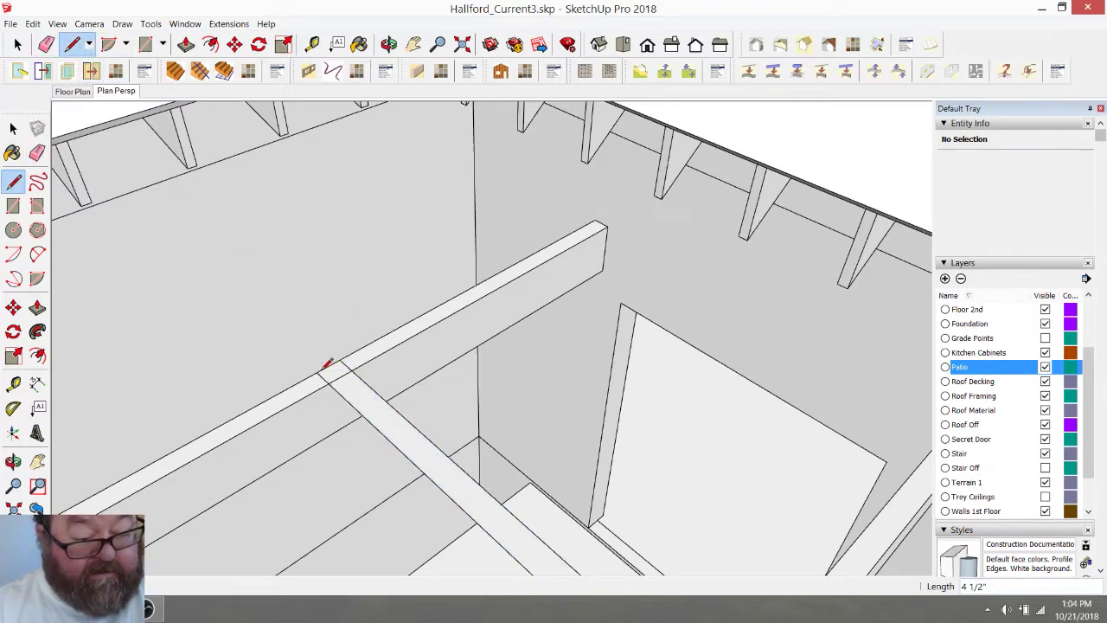
# Make the strip's face and all its edges across the two beams into a group
pyautogui.scroll(-2, 337, 360)
pyautogui.moveTo(371, 161); pyautogui.dragTo(705, 329, button='middle')
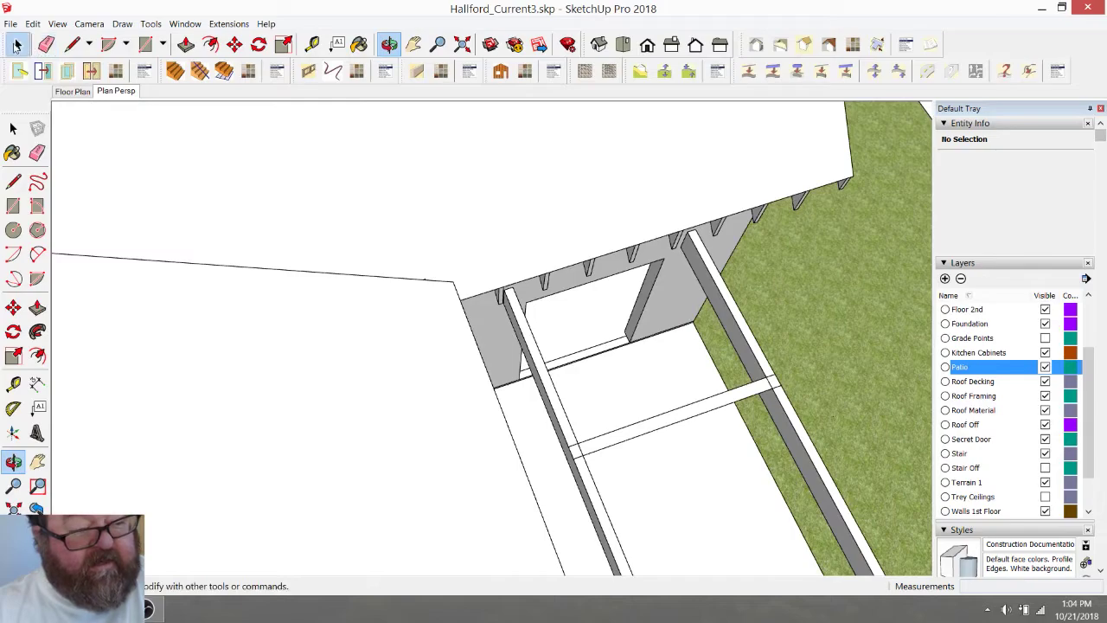
pyautogui.press('space')
pyautogui.moveTo(526, 403); pyautogui.dragTo(645, 459)
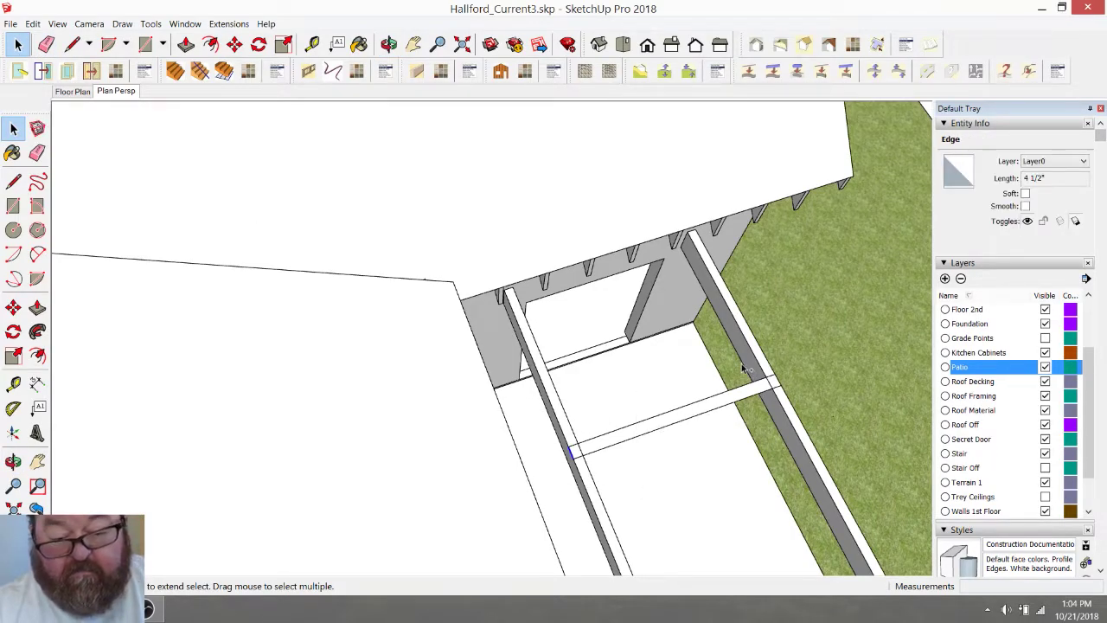
pyautogui.moveTo(536, 377); pyautogui.dragTo(830, 474)
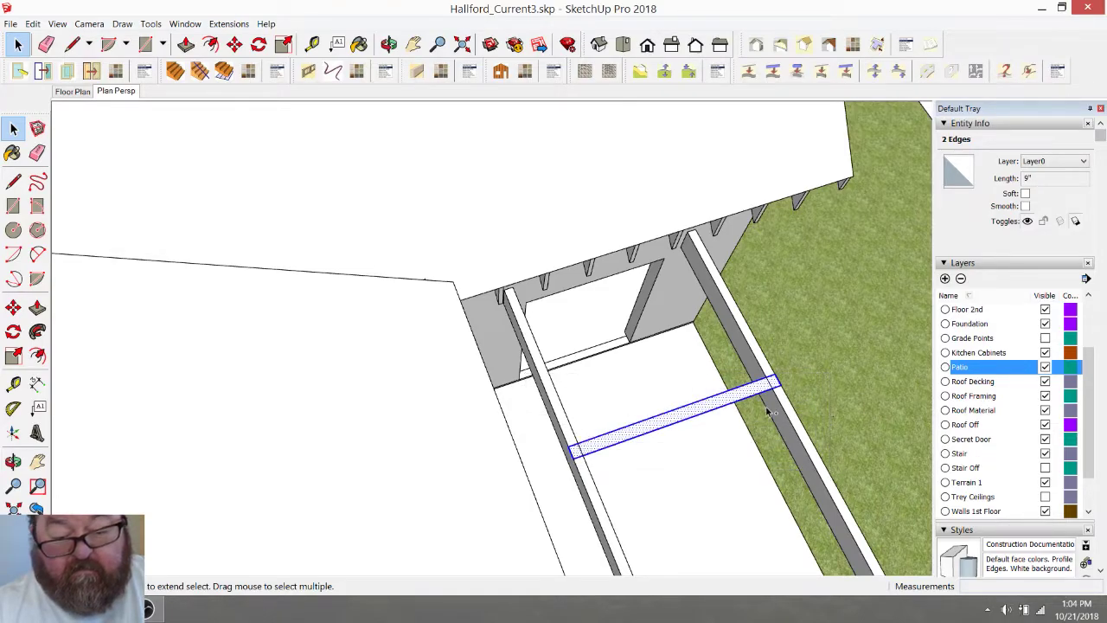
pyautogui.rightClick(757, 394)
pyautogui.click(787, 499)
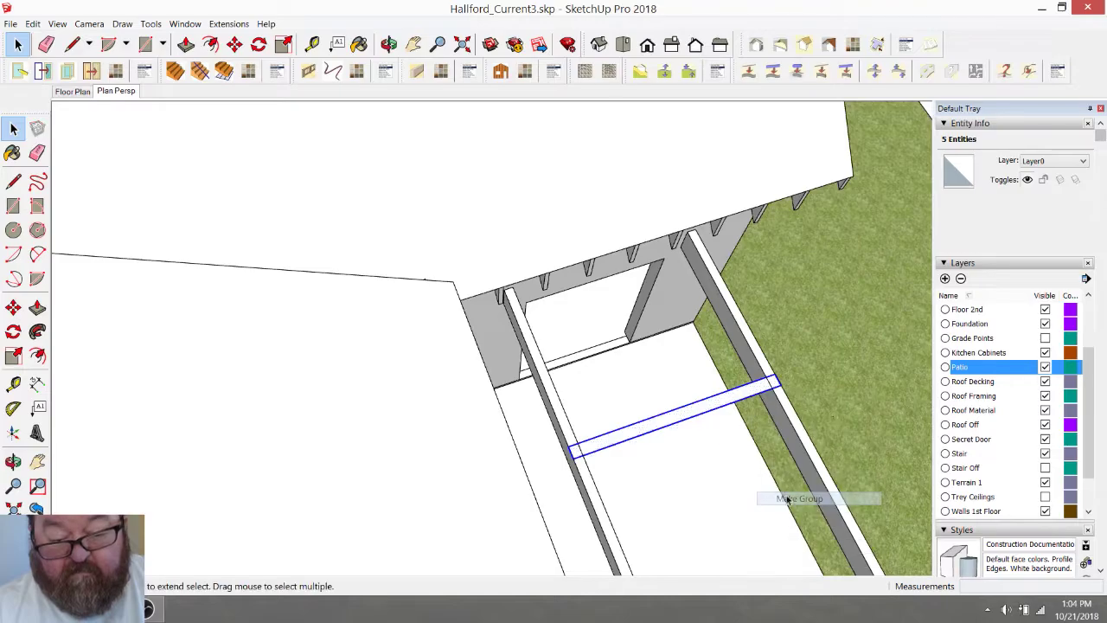
pyautogui.click(389, 45)
pyautogui.moveTo(603, 240); pyautogui.dragTo(502, 424)
pyautogui.click(17, 45)
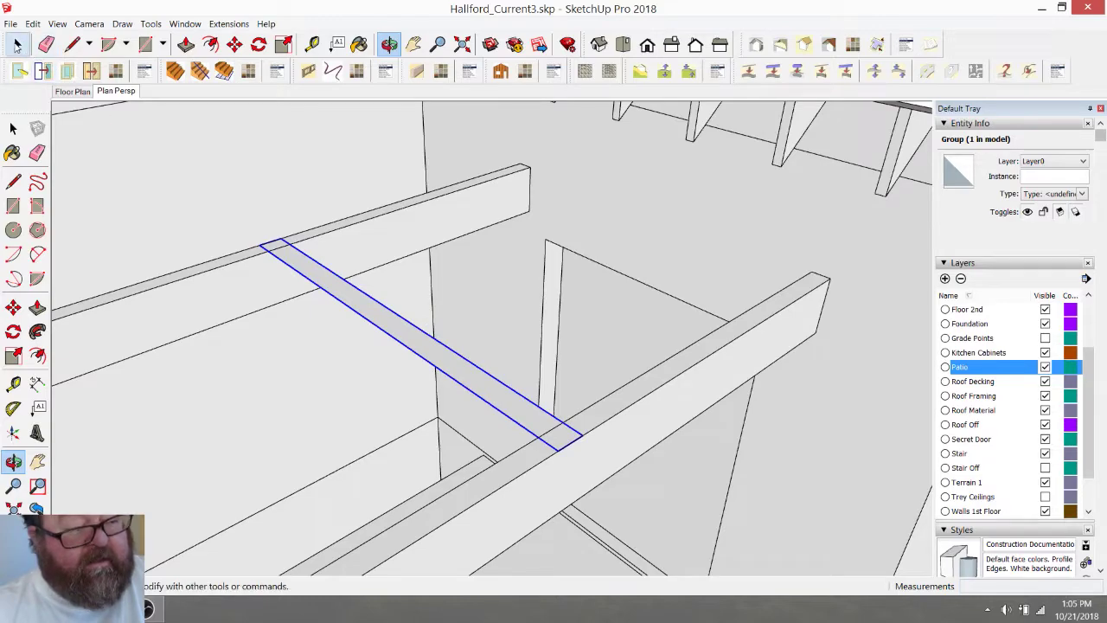
# Open the strip group for editing and extrude its face up 7 1/4", then raise the top face by about another 2"
pyautogui.doubleClick(382, 324)
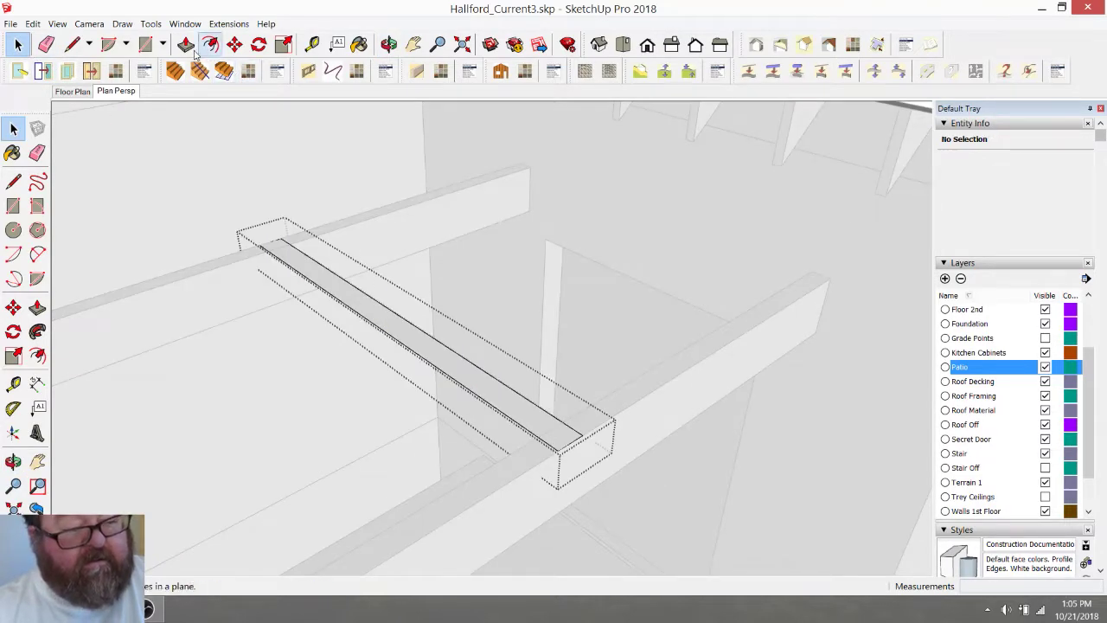
pyautogui.click(186, 44)
pyautogui.click(385, 309)
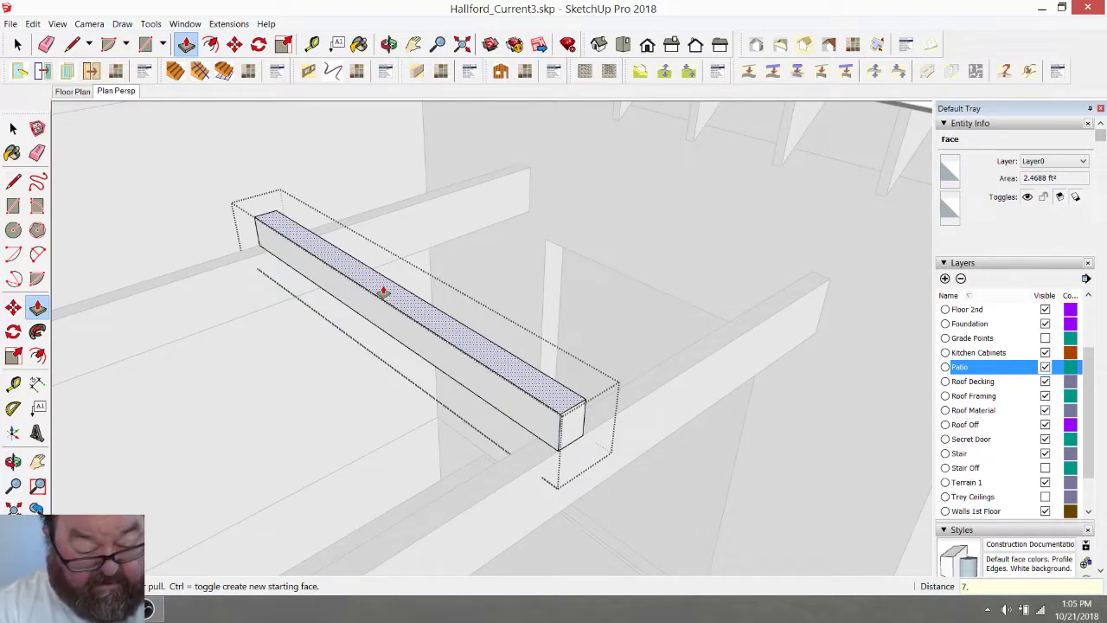
pyautogui.write('7.25')
pyautogui.press('Return')
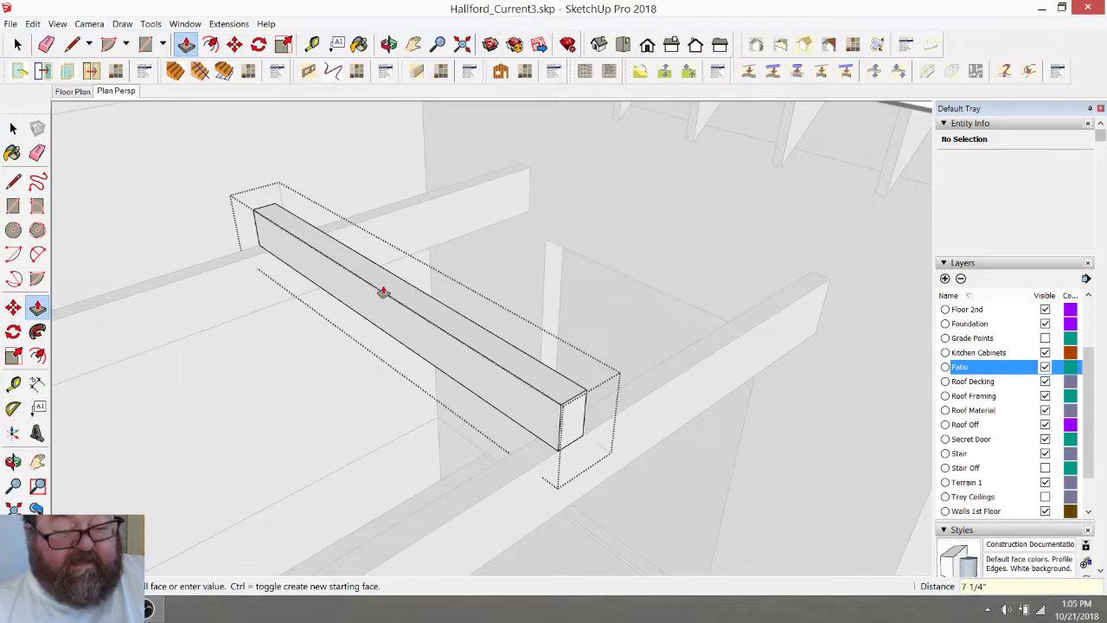
pyautogui.click(383, 290)
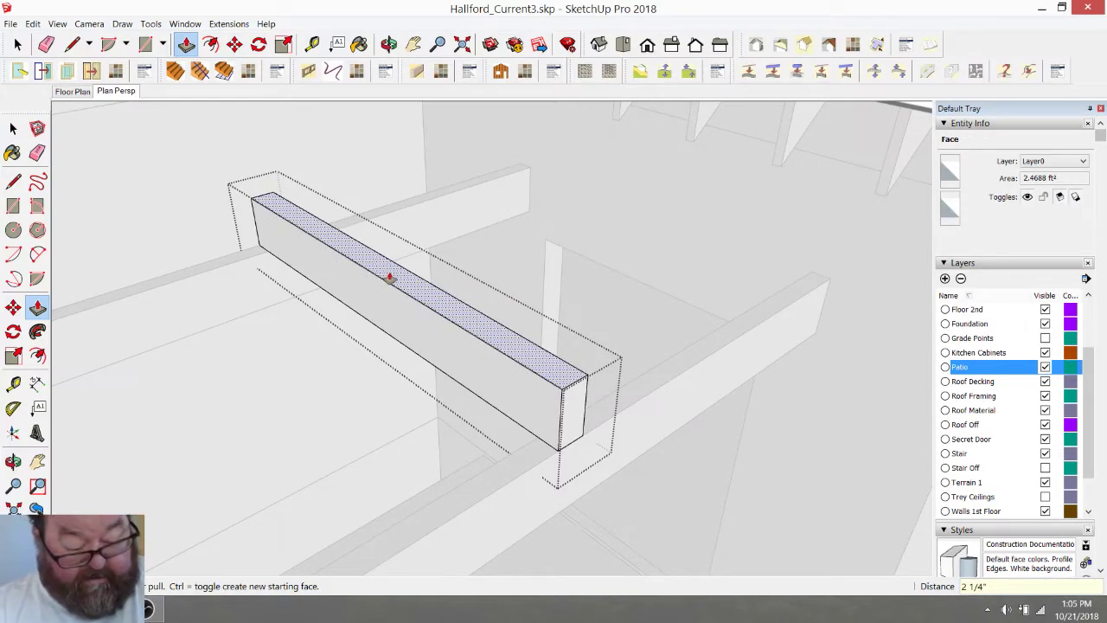
pyautogui.press('Return')
pyautogui.middleClick(389, 279)
# Extend both end faces of the cross member outward by 6" each, past the outer sides of the two beams
pyautogui.click(580, 404)
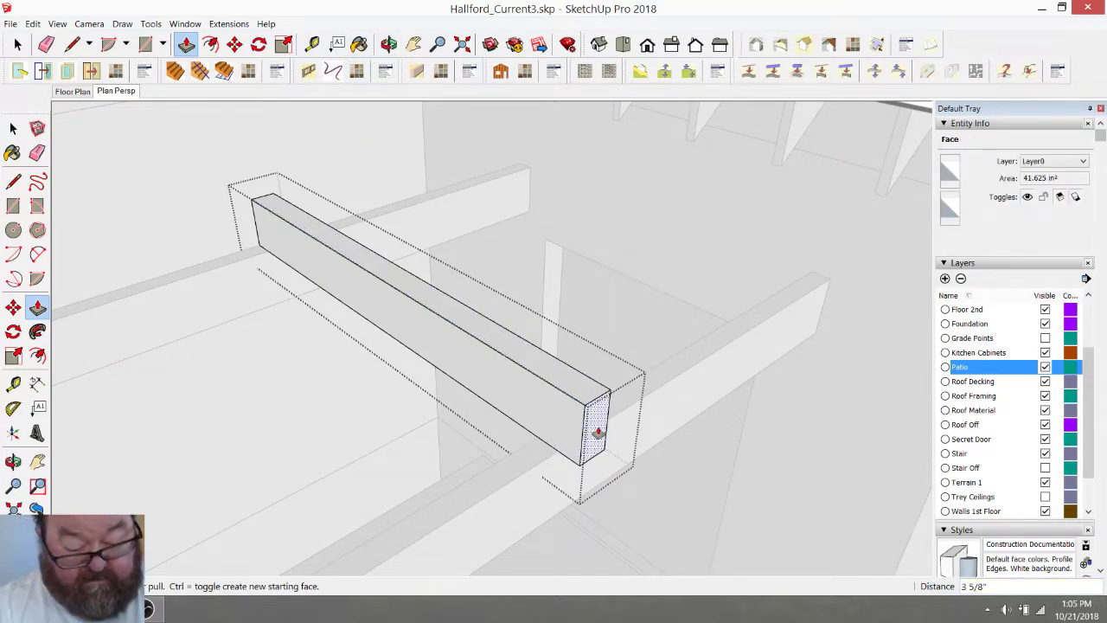
pyautogui.write('6')
pyautogui.press('Return')
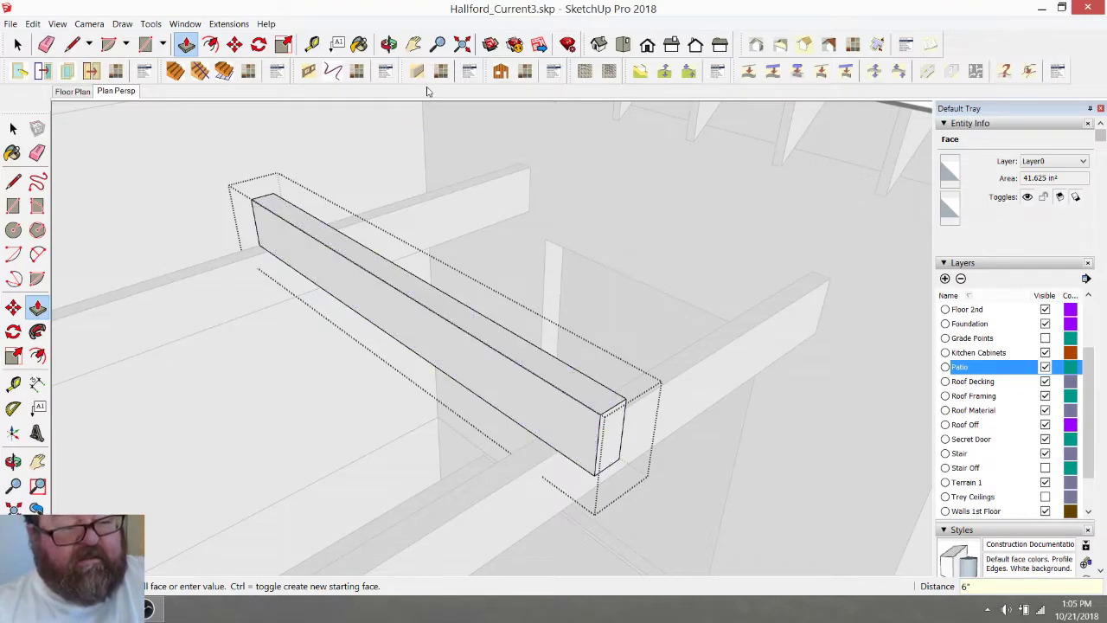
pyautogui.click(388, 44)
pyautogui.moveTo(382, 275); pyautogui.dragTo(504, 322)
pyautogui.moveTo(283, 415); pyautogui.dragTo(341, 407)
pyautogui.press('p')
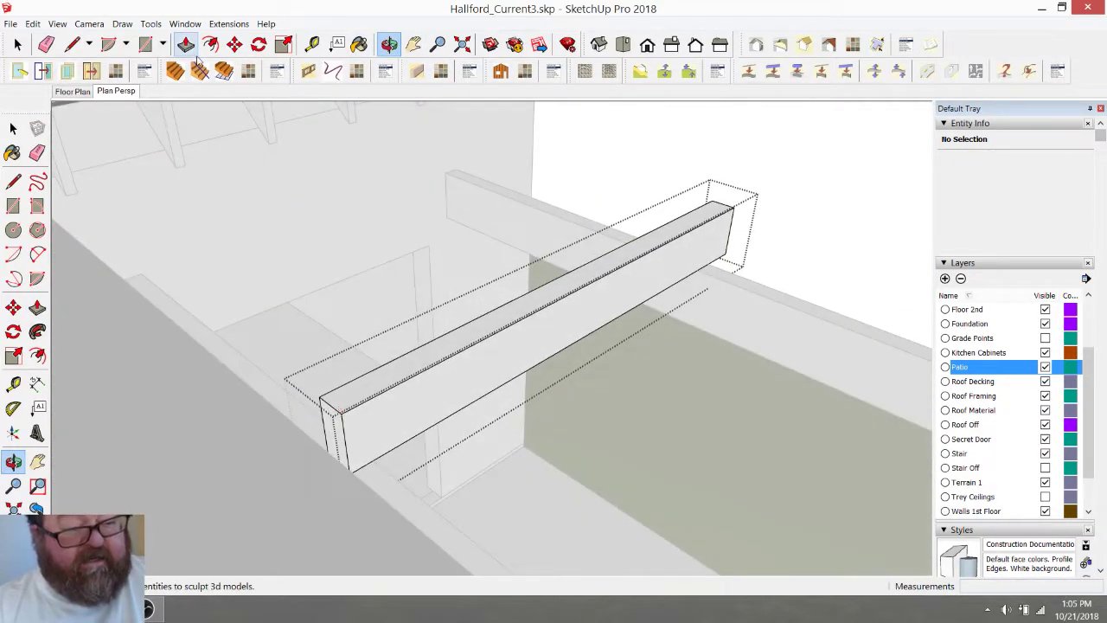
pyautogui.click(328, 421)
pyautogui.write('6')
pyautogui.press('Return')
# Measure the full length of the cross member along its top edge, from end to end
pyautogui.press('o')
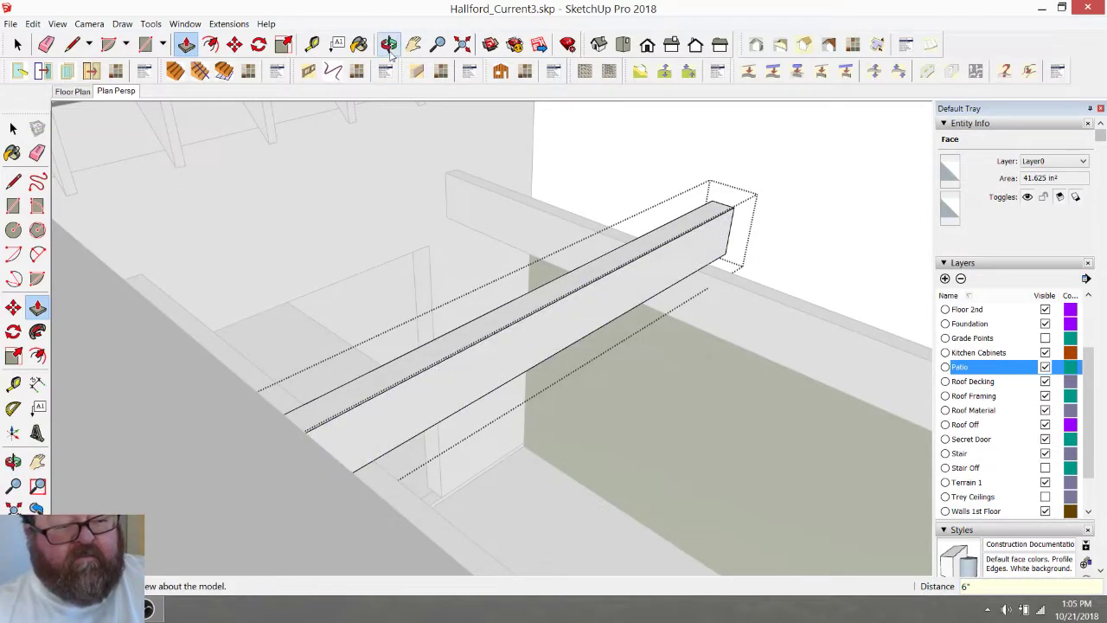
pyautogui.moveTo(696, 294); pyautogui.dragTo(430, 378)
pyautogui.scroll(4, 465, 350)
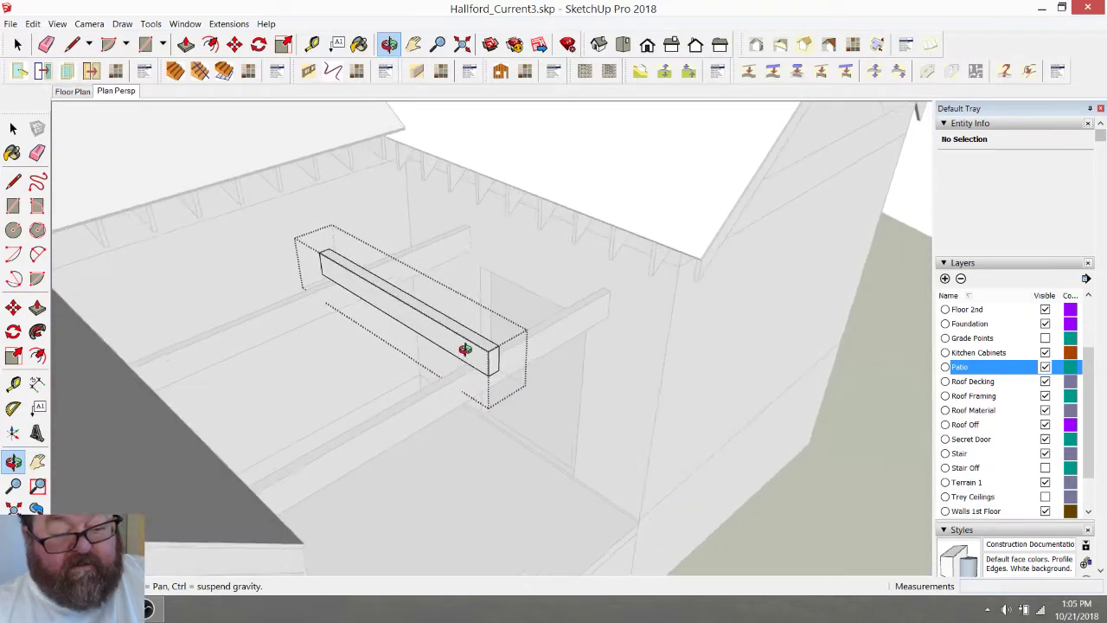
pyautogui.scroll(3, 465, 350)
pyautogui.moveTo(549, 346)
pyautogui.mouseDown()
pyautogui.moveTo(574, 321)
pyautogui.moveTo(637, 319)
pyautogui.moveTo(329, 294)
pyautogui.mouseUp()
pyautogui.scroll(-5, 528, 363)
pyautogui.moveTo(470, 366); pyautogui.dragTo(490, 355)
pyautogui.moveTo(377, 355); pyautogui.dragTo(360, 360)
pyautogui.moveTo(534, 405); pyautogui.dragTo(847, 458)
pyautogui.scroll(3, 847, 459)
pyautogui.scroll(5, 830, 225)
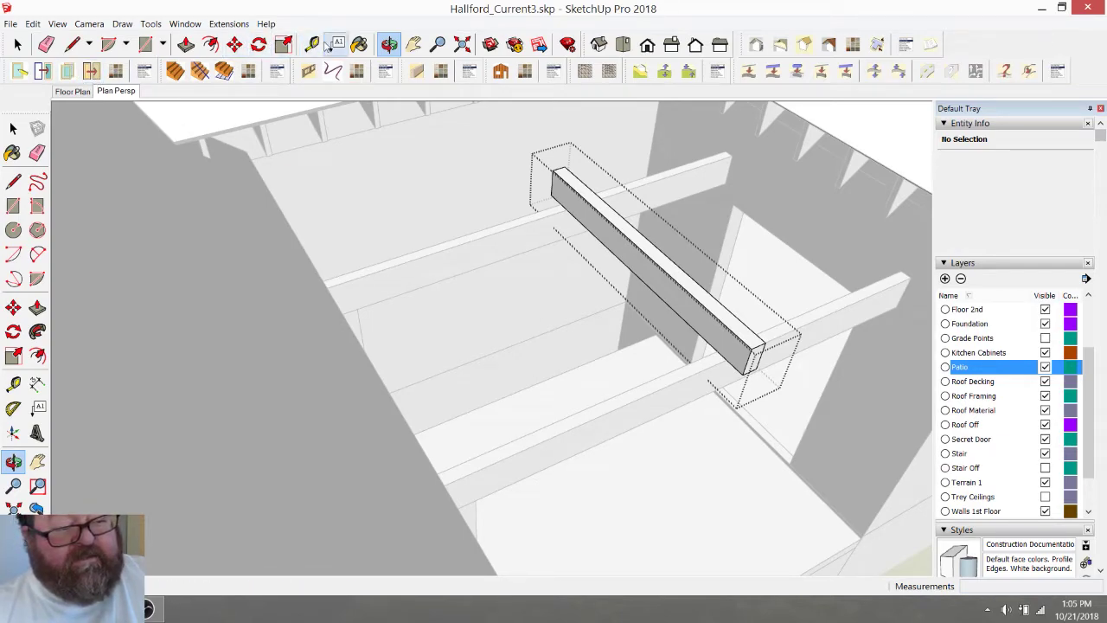
pyautogui.click(313, 44)
pyautogui.click(566, 164)
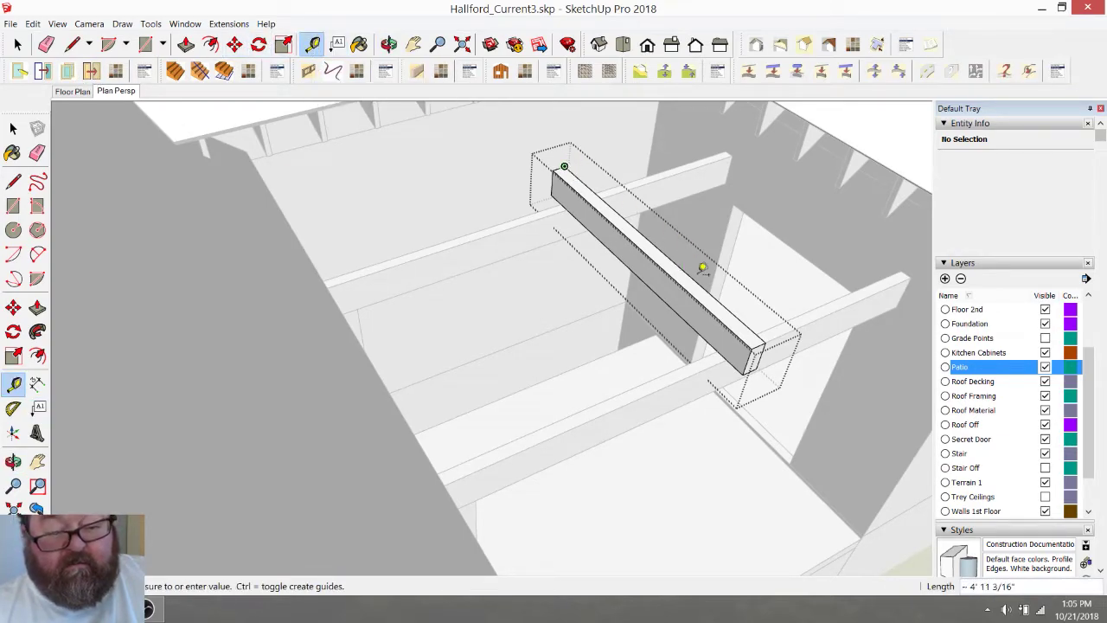
pyautogui.click(767, 337)
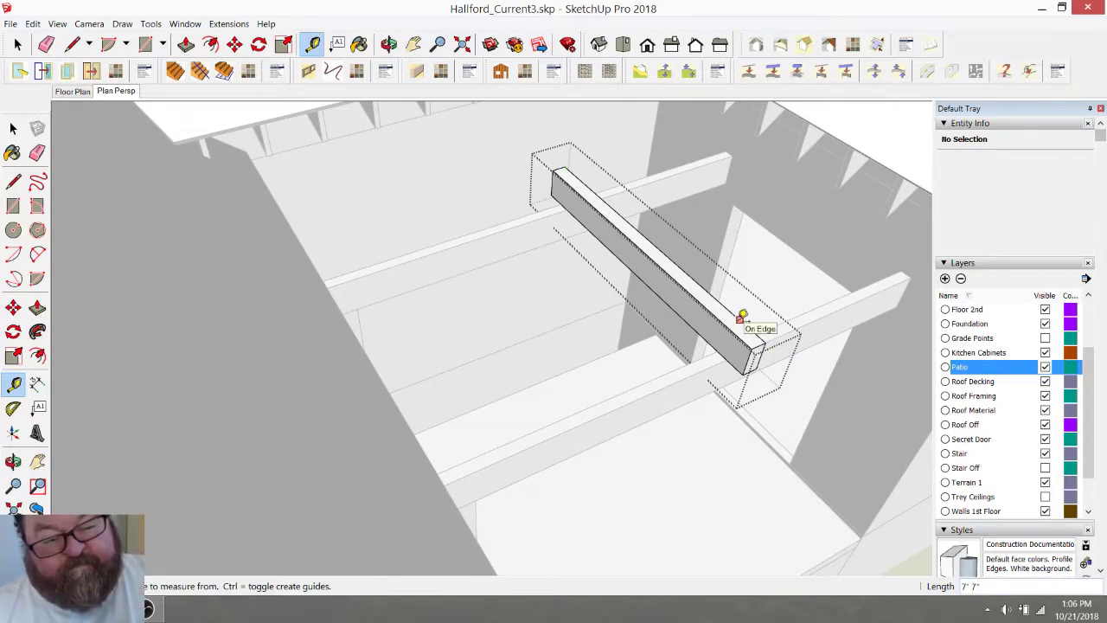
# Lengthen one end of the cross member by a further 2 1/2"
pyautogui.click(388, 44)
pyautogui.moveTo(415, 165); pyautogui.dragTo(723, 332)
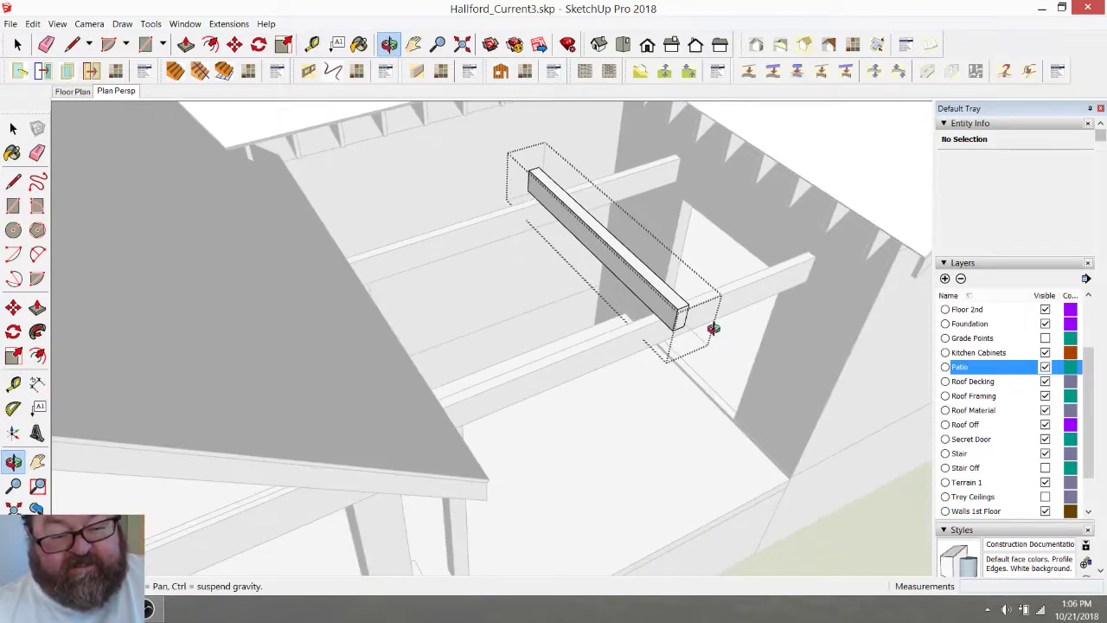
pyautogui.scroll(5, 672, 326)
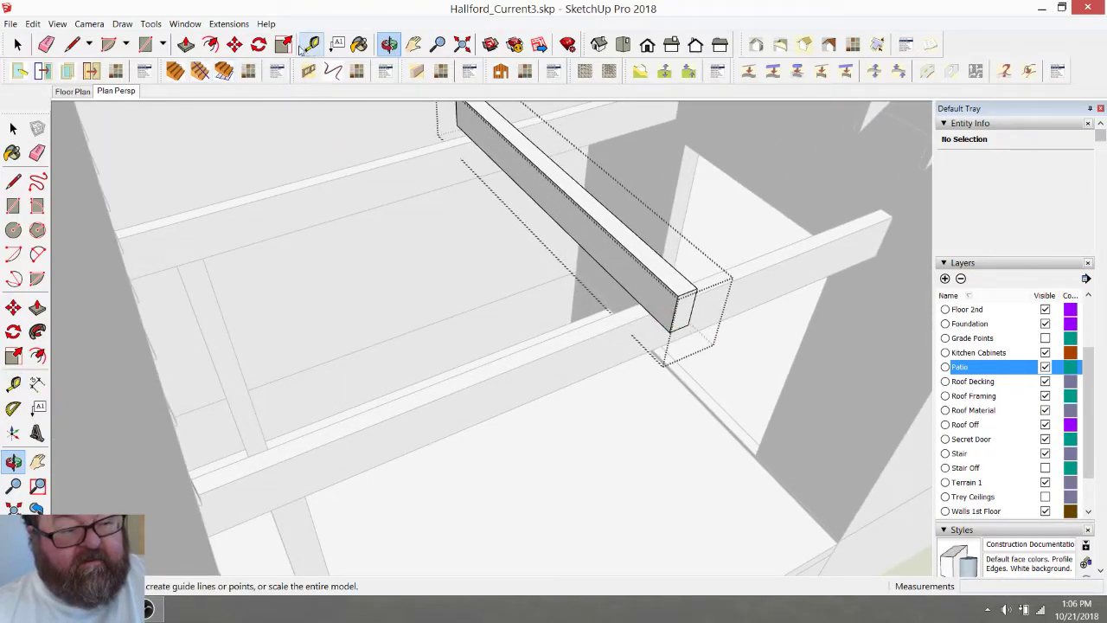
pyautogui.click(186, 44)
pyautogui.click(683, 320)
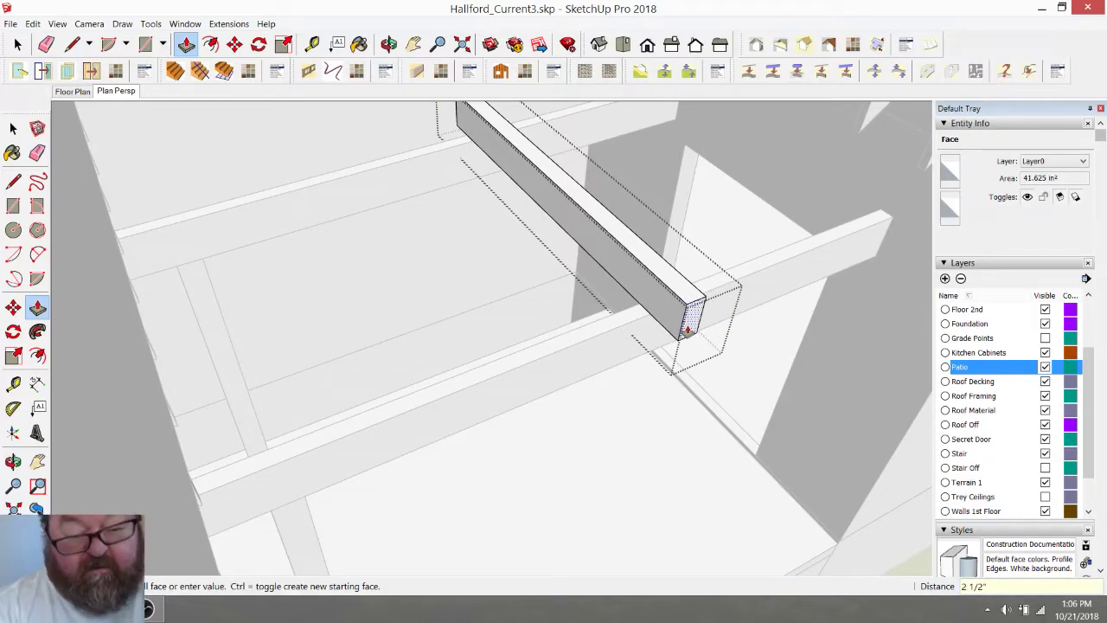
# Push the cross member's opposite end face outward by 2 1/2" to match the first end
pyautogui.click(388, 44)
pyautogui.moveTo(425, 129); pyautogui.dragTo(773, 196)
pyautogui.moveTo(435, 215); pyautogui.dragTo(373, 213)
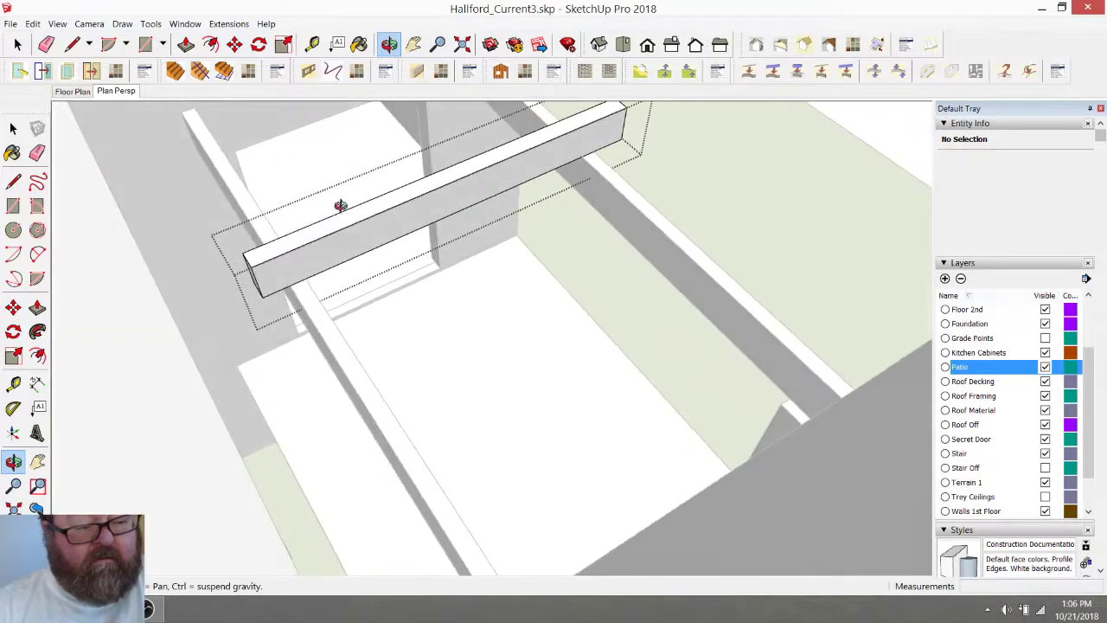
pyautogui.click(186, 44)
pyautogui.scroll(3, 247, 292)
pyautogui.moveTo(257, 266); pyautogui.dragTo(247, 286)
pyautogui.write('2.')
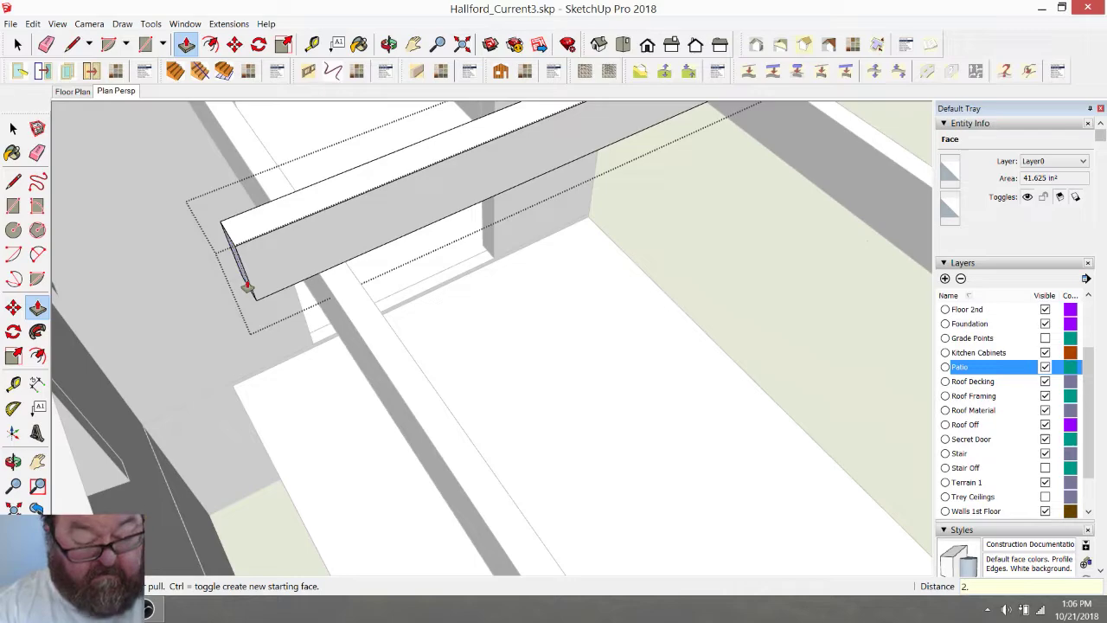
pyautogui.write('5')
pyautogui.press('Return')
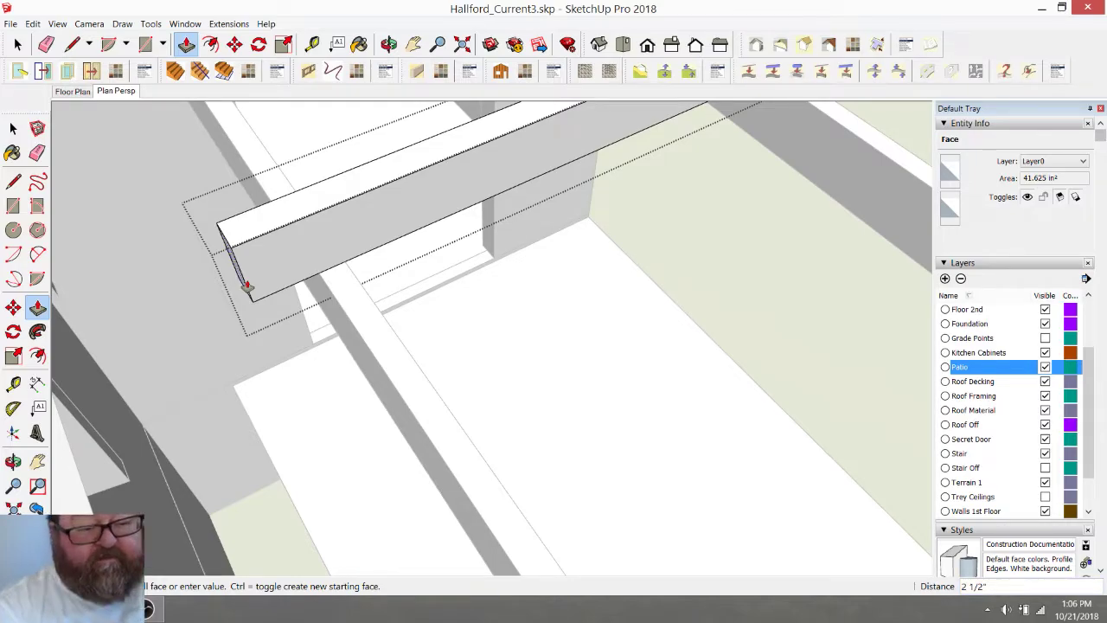
# Draw two sloping lines on the cross member's side face, from the midpoint of its top edge to the midpoint of each end edge
pyautogui.moveTo(378, 203); pyautogui.dragTo(466, 383, button='middle')
pyautogui.scroll(10, 451, 269)
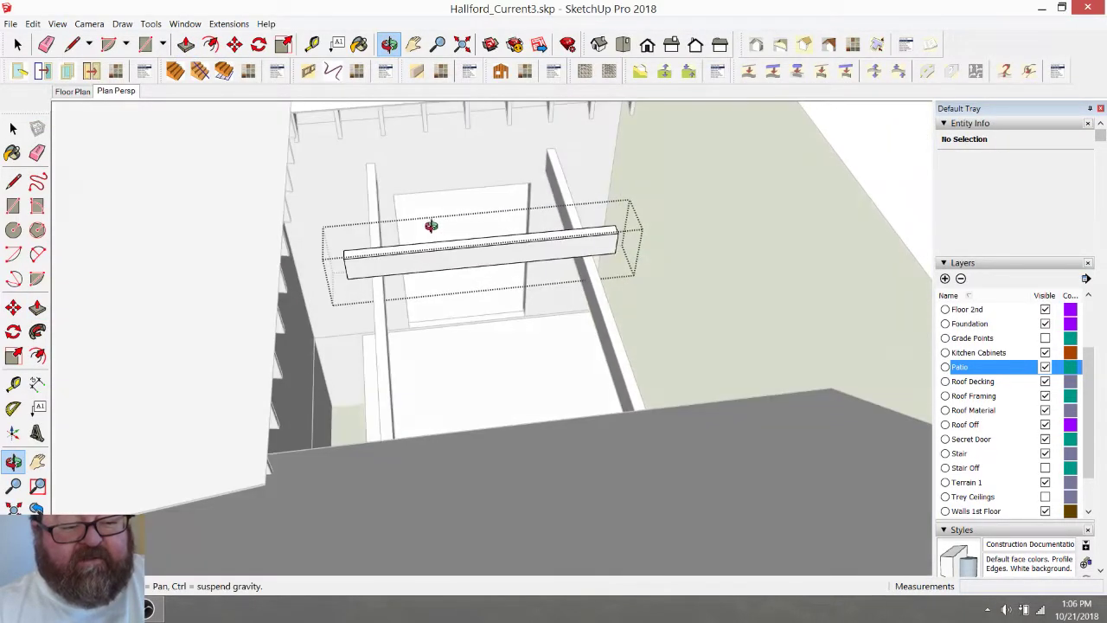
pyautogui.moveTo(317, 277); pyautogui.dragTo(315, 251, button='middle')
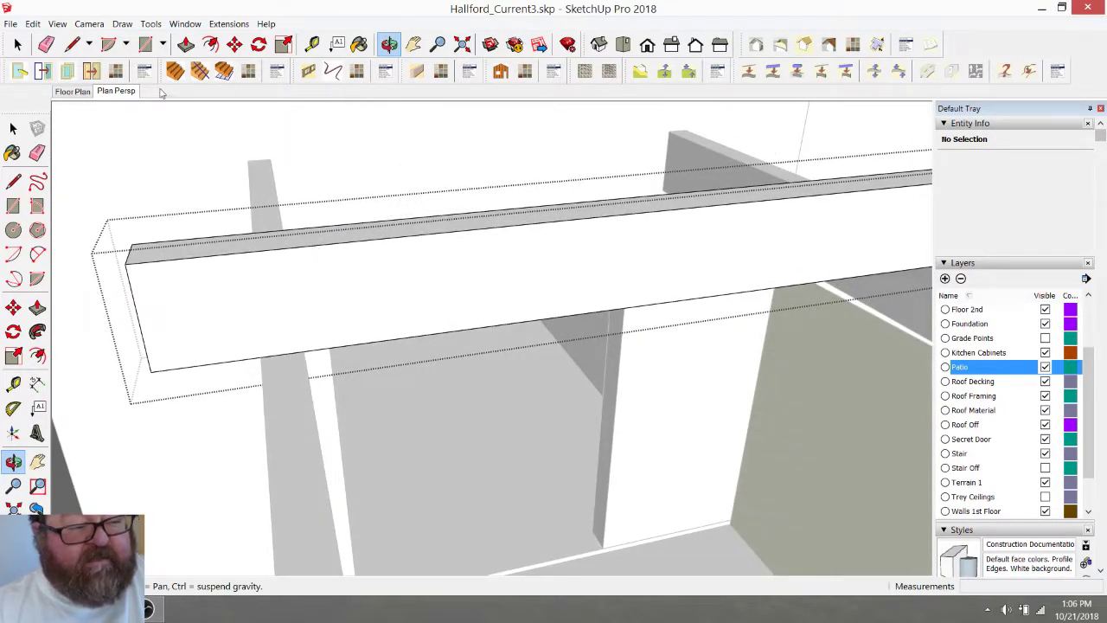
pyautogui.click(72, 44)
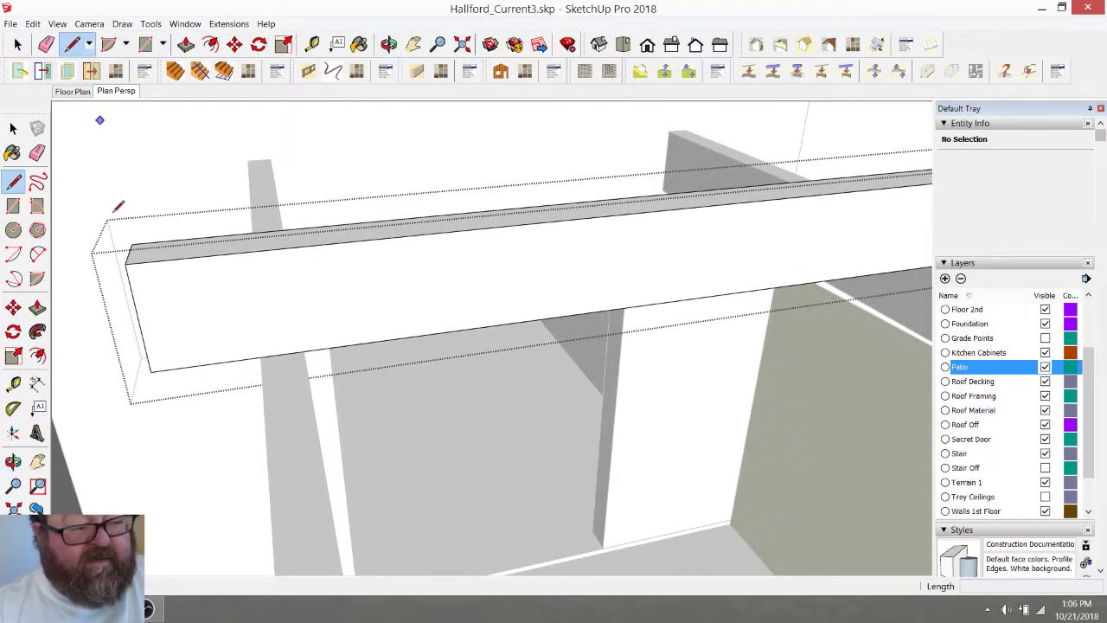
pyautogui.click(140, 319)
pyautogui.scroll(-3, 143, 321)
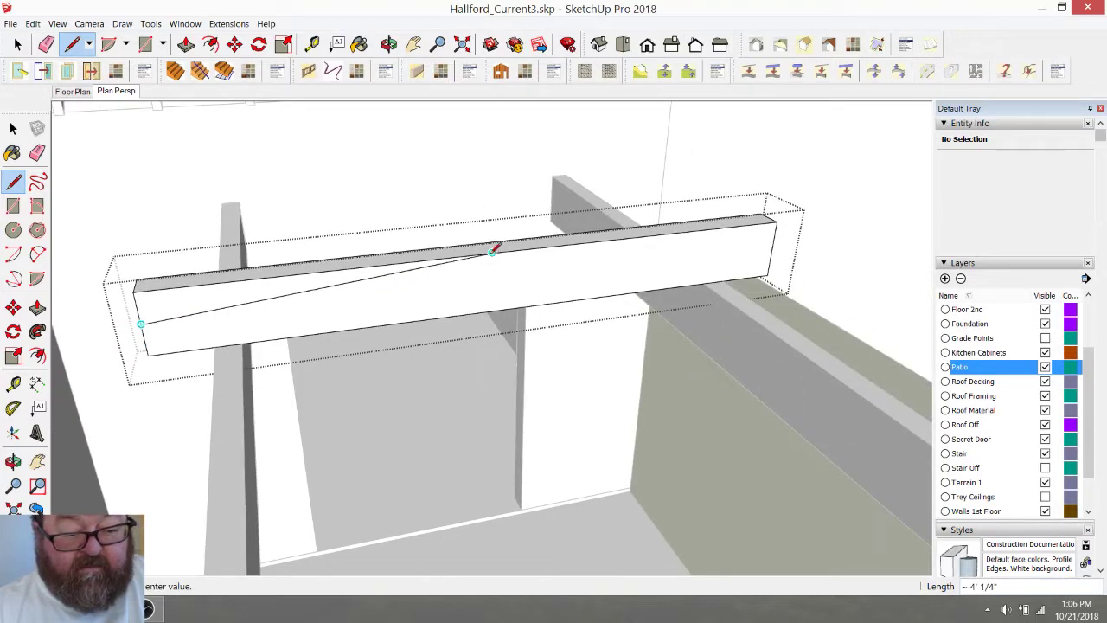
pyautogui.click(492, 251)
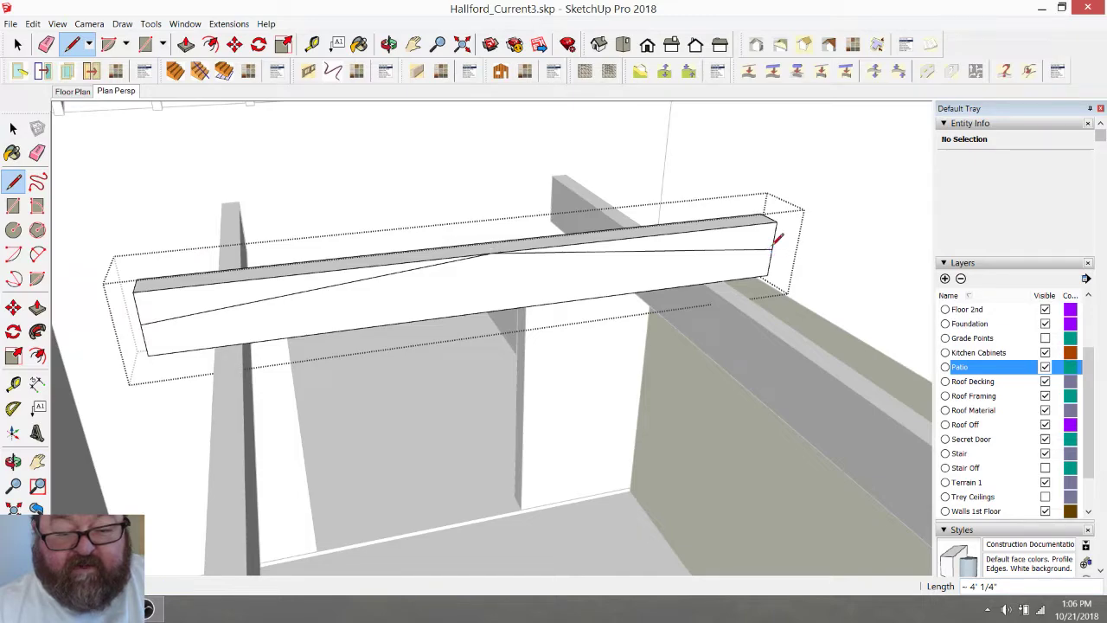
# Cut away both triangular areas above the sloping lines by pushing them through the cross member's full 4 1/2" thickness
pyautogui.click(185, 44)
pyautogui.click(216, 291)
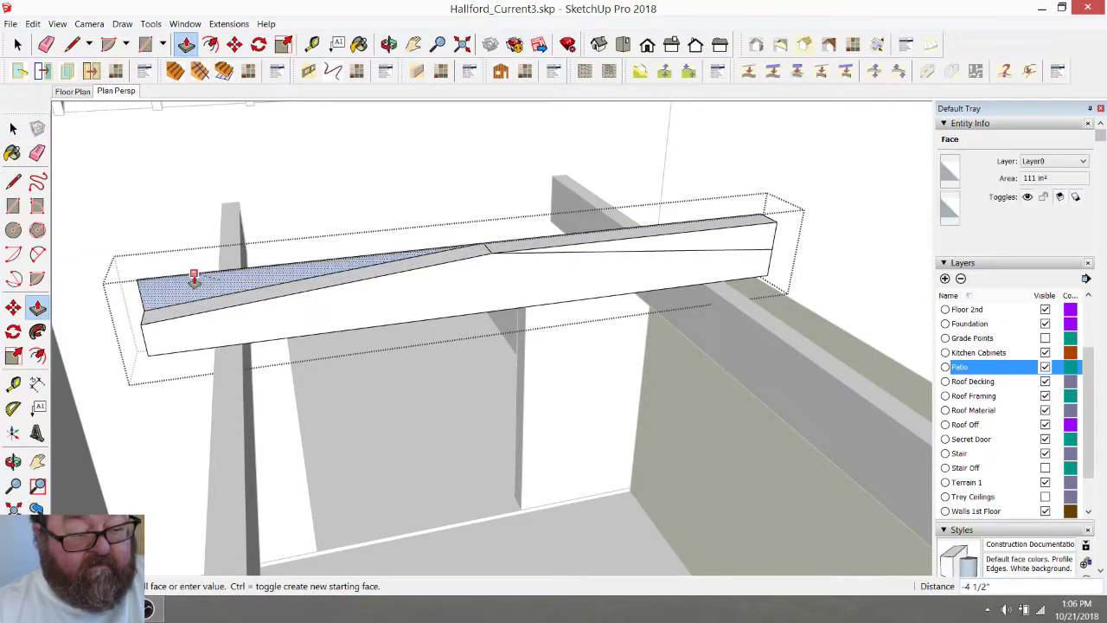
pyautogui.click(193, 277)
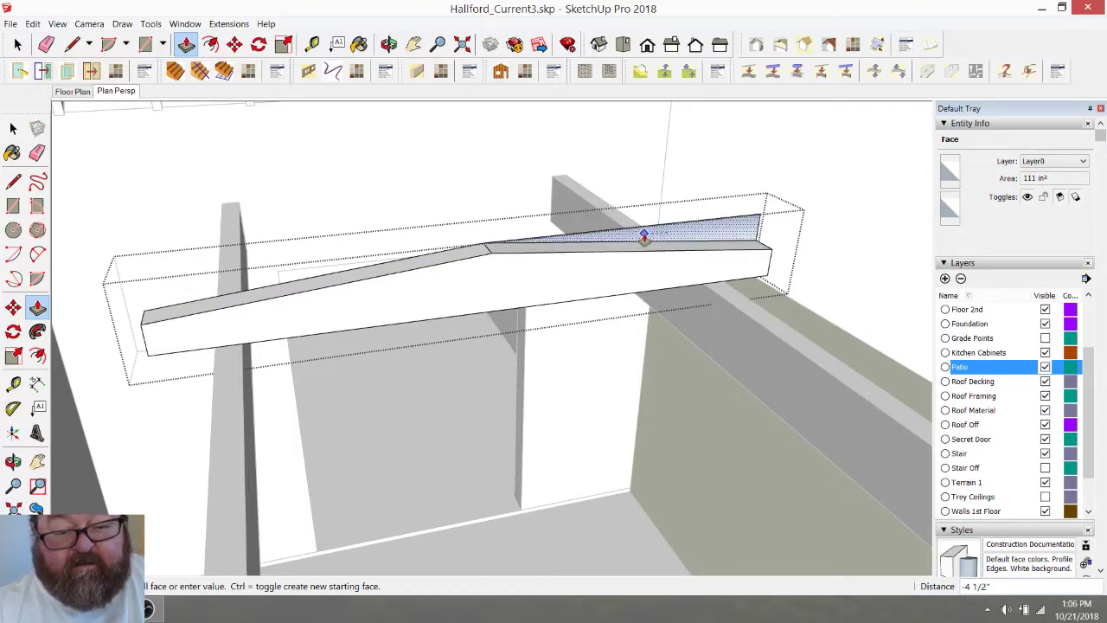
pyautogui.click(640, 241)
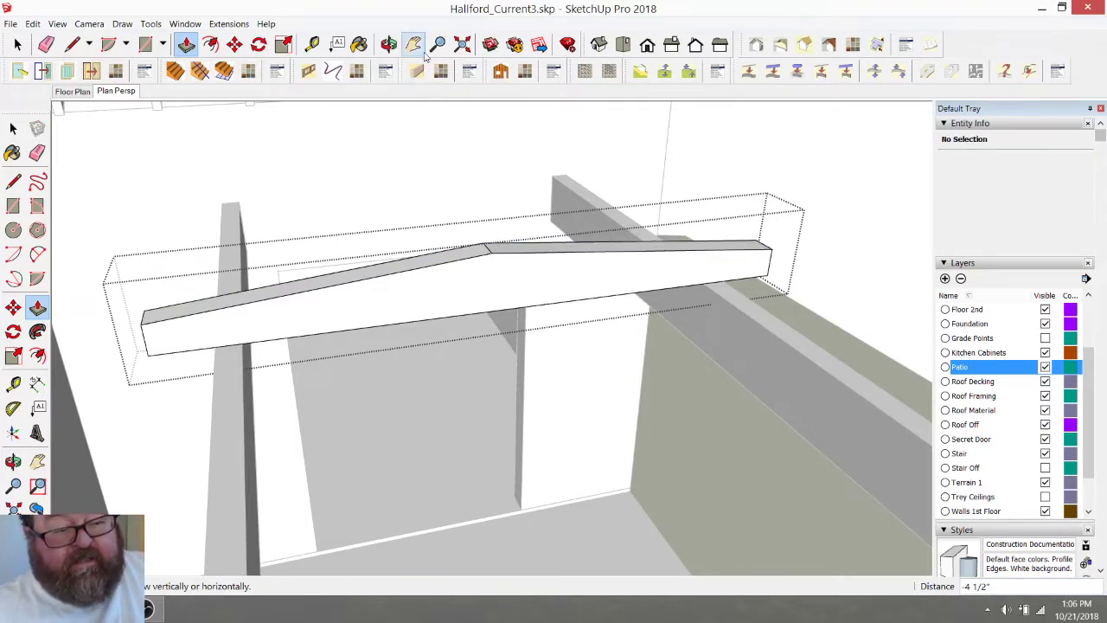
# Check the cut ends of the tapered cross member and close its group
pyautogui.scroll(4, 147, 342)
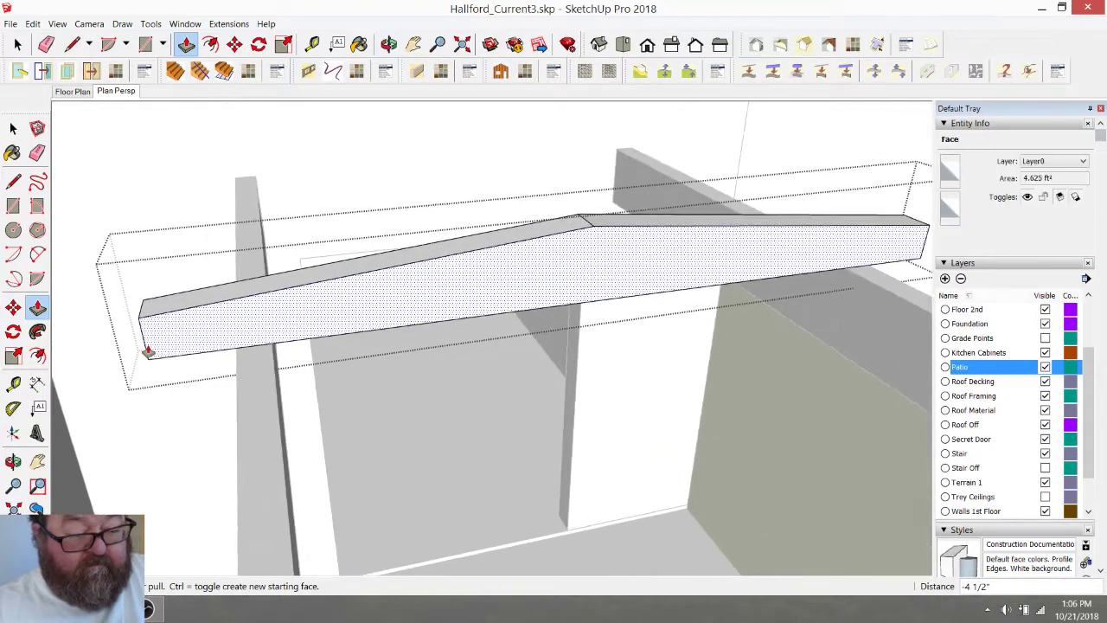
pyautogui.scroll(2, 151, 354)
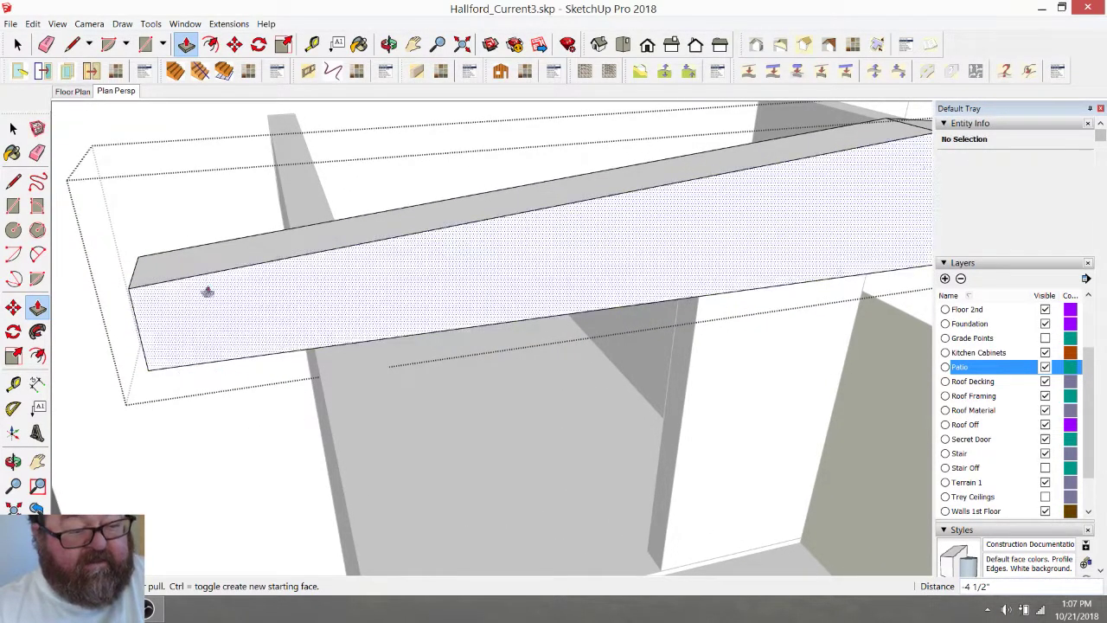
pyautogui.click(172, 297)
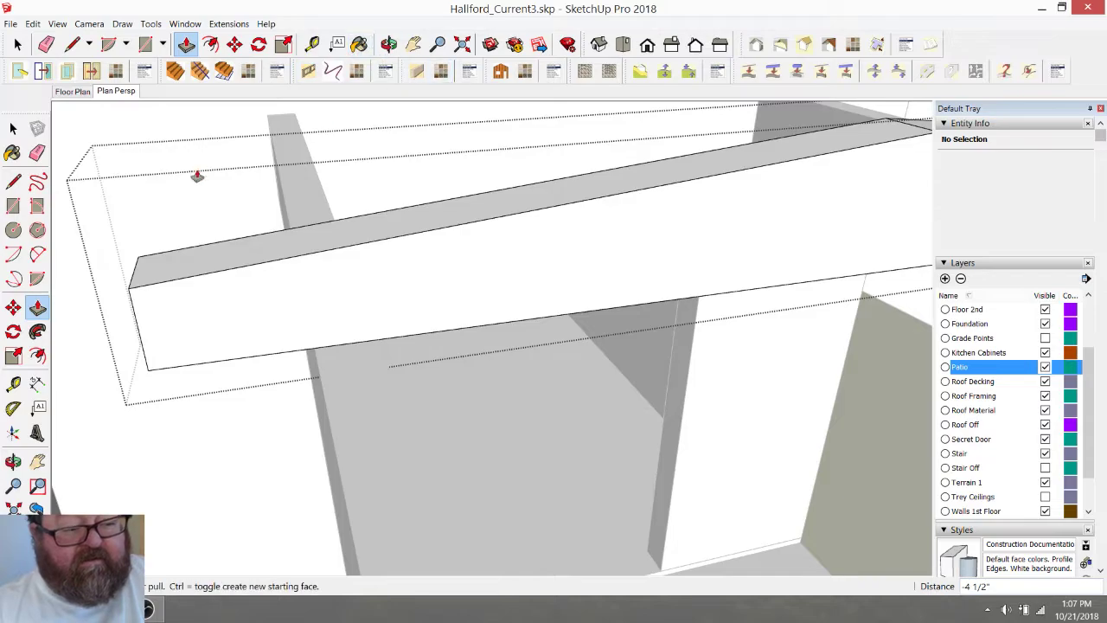
pyautogui.click(389, 44)
pyautogui.moveTo(289, 268); pyautogui.dragTo(352, 323)
pyautogui.press('space')
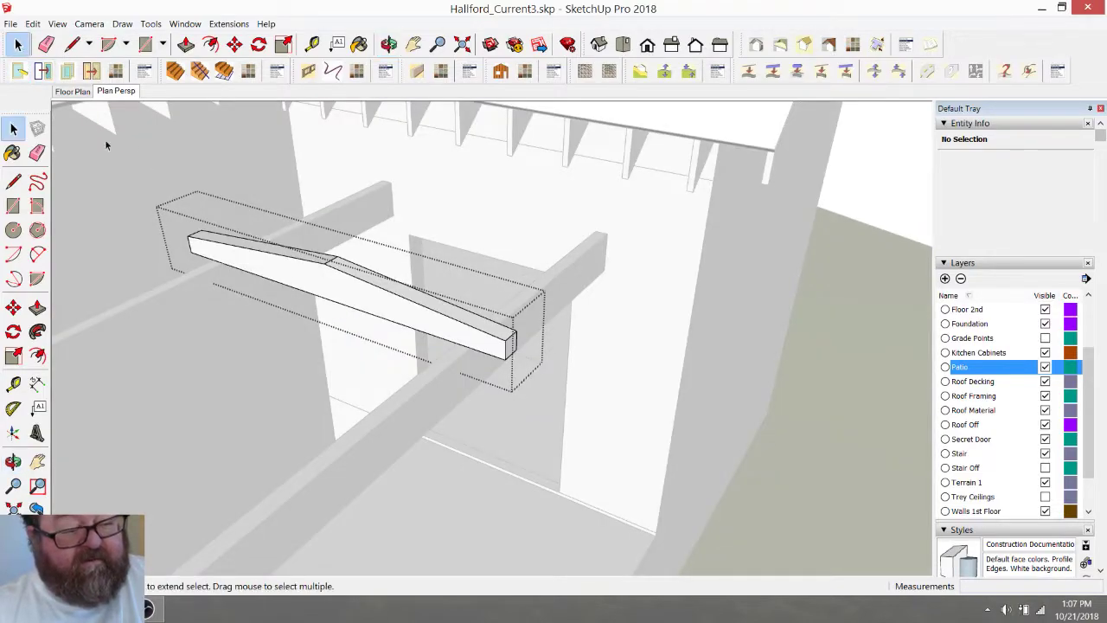
pyautogui.click(800, 414)
pyautogui.scroll(-2, 800, 418)
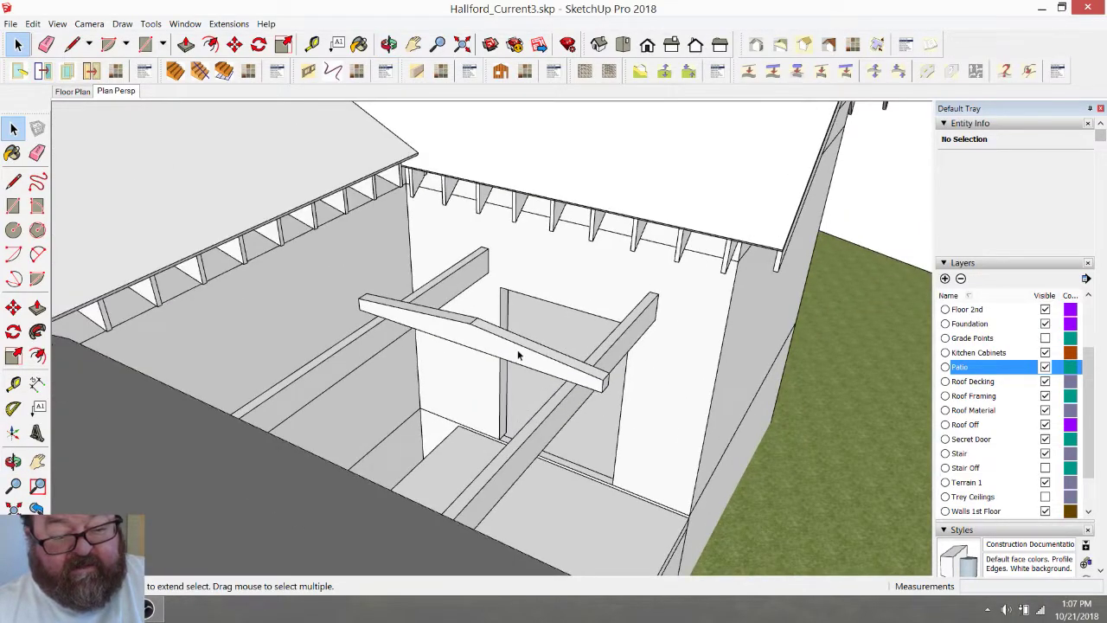
# Convert the tapered cross member group into a component, keeping the suggested definition name
pyautogui.click(518, 354)
pyautogui.scroll(-2, 518, 355)
pyautogui.moveTo(519, 350); pyautogui.dragTo(553, 343, button='middle')
pyautogui.scroll(6, 471, 346)
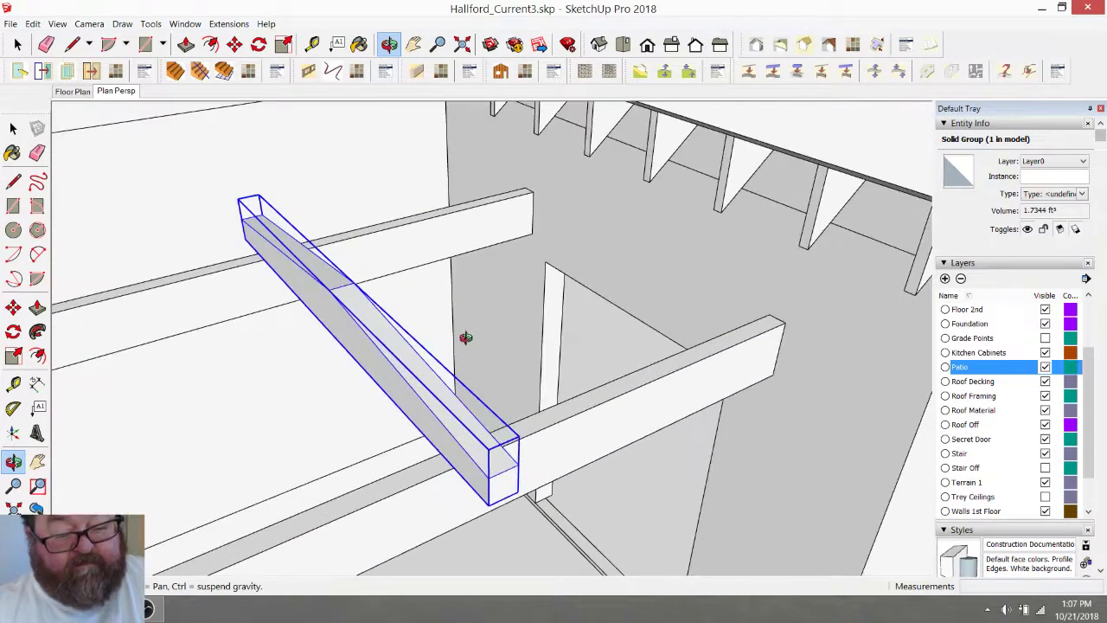
pyautogui.scroll(-2, 342, 309)
pyautogui.moveTo(469, 417); pyautogui.dragTo(319, 341, button='middle')
pyautogui.moveTo(258, 350); pyautogui.dragTo(409, 338)
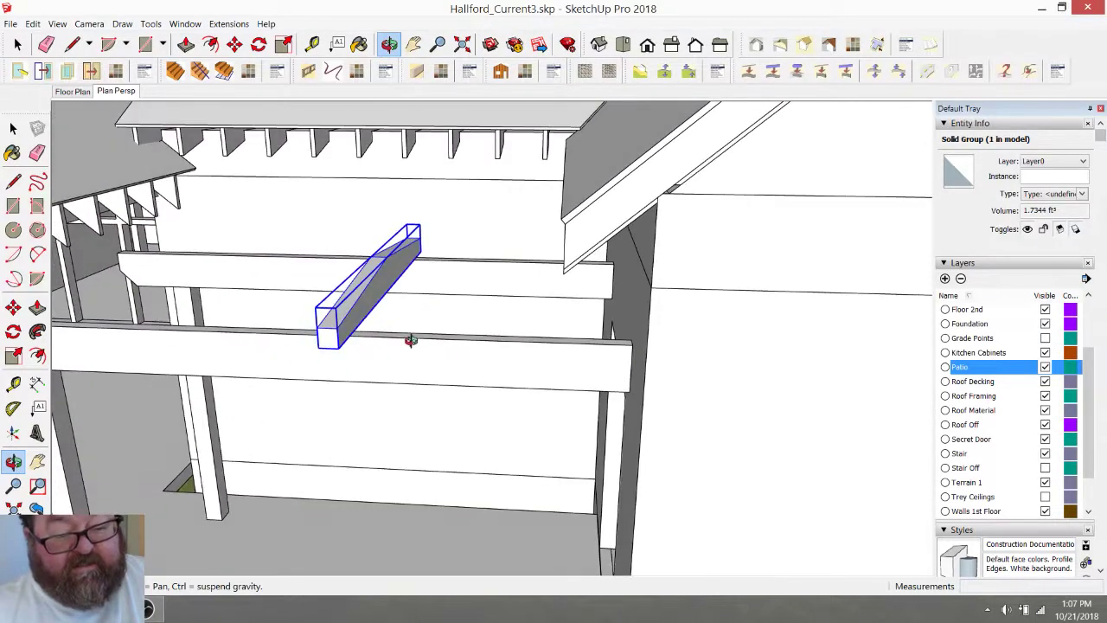
pyautogui.scroll(2, 410, 338)
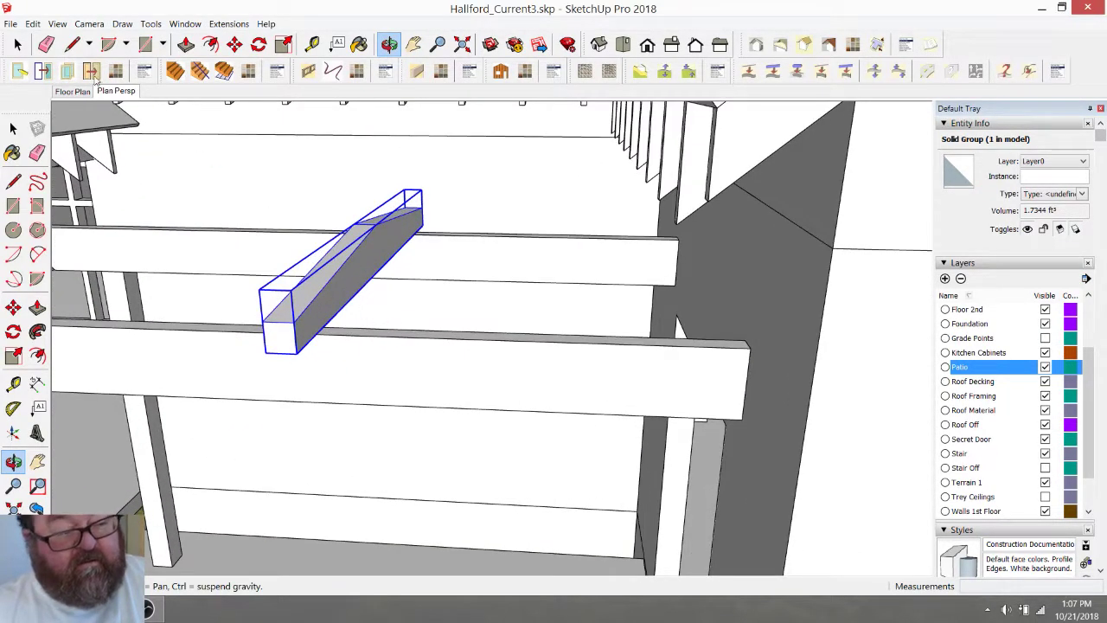
pyautogui.click(17, 45)
pyautogui.rightClick(337, 264)
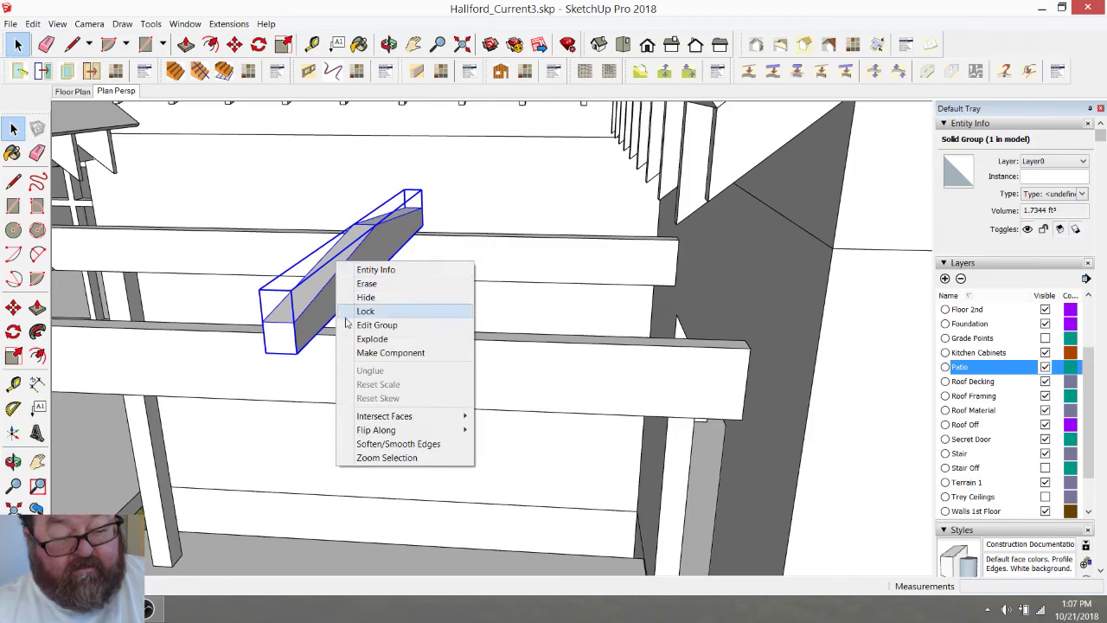
pyautogui.click(352, 351)
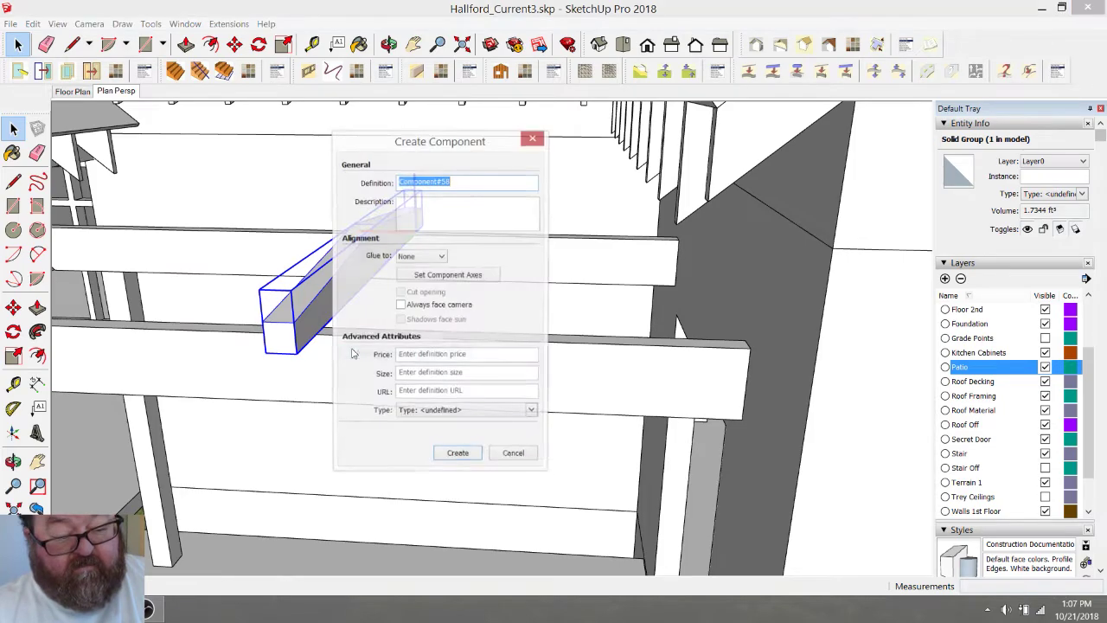
pyautogui.click(457, 456)
# Move the cross member about 5' 4" along the beams to their ends at the door wall
pyautogui.click(234, 44)
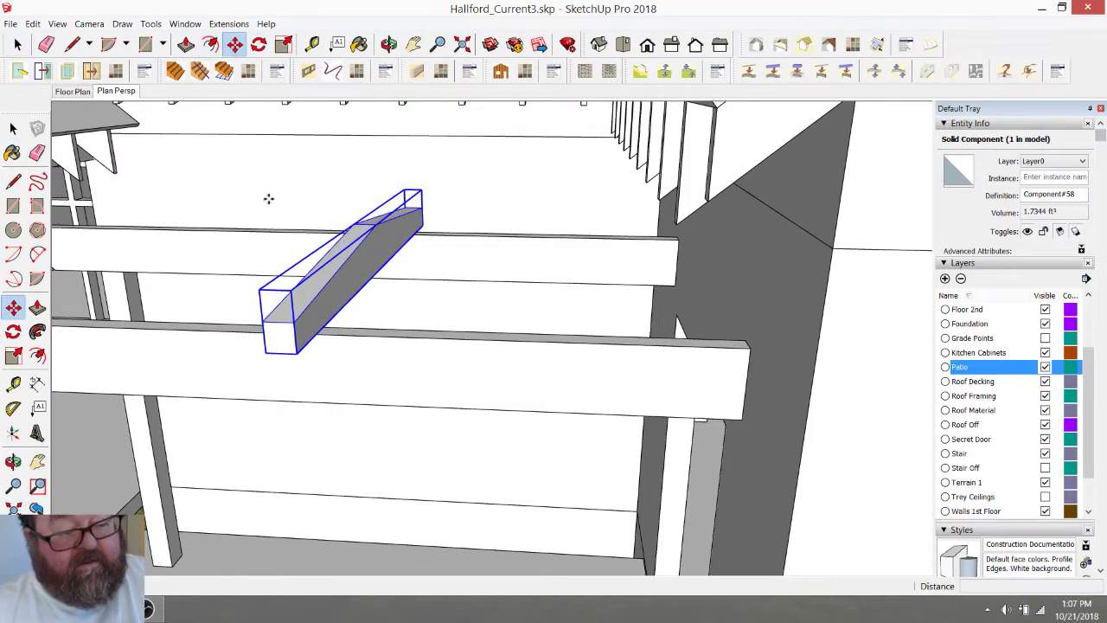
pyautogui.click(318, 333)
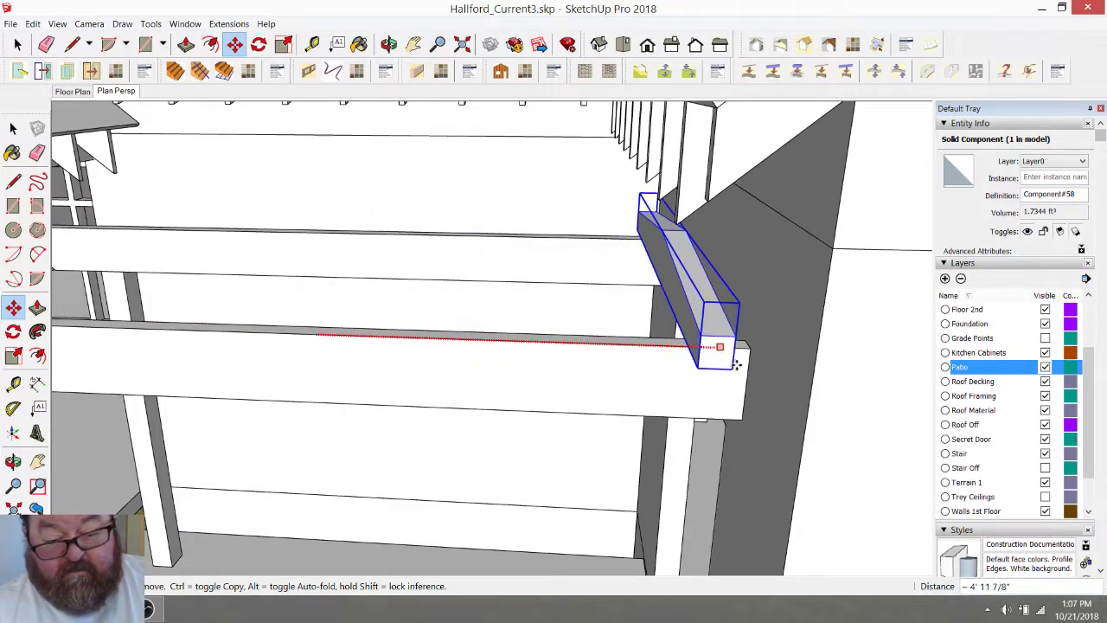
pyautogui.click(756, 383)
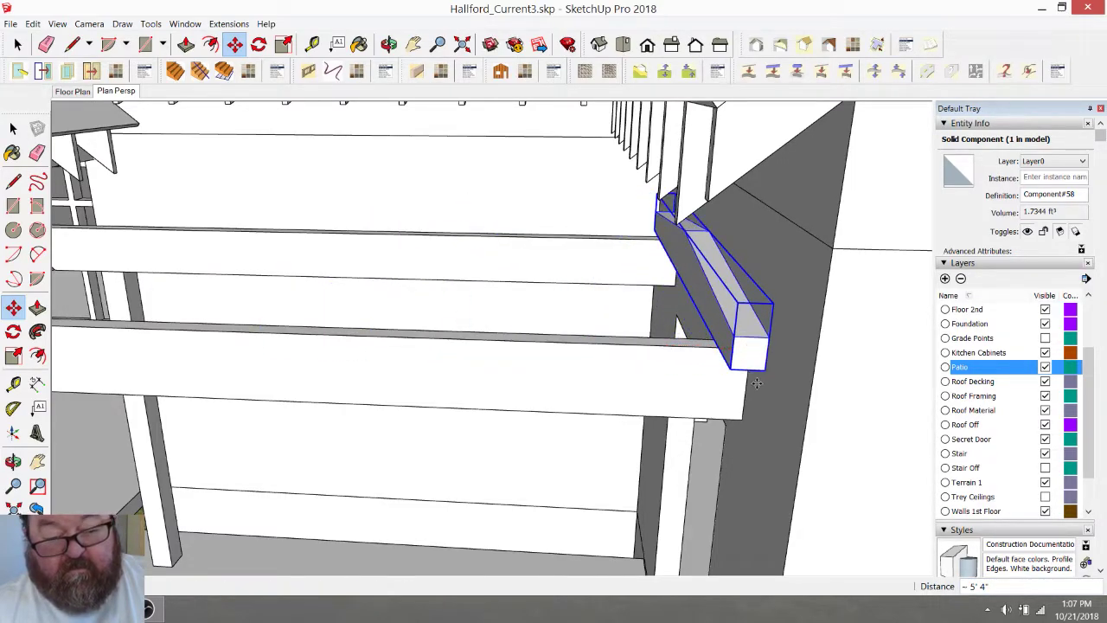
# Copy the cross member 30" along the beams away from the door wall and multiply it into four copies
pyautogui.click(389, 44)
pyautogui.moveTo(511, 259); pyautogui.dragTo(626, 284)
pyautogui.moveTo(524, 235); pyautogui.dragTo(506, 245)
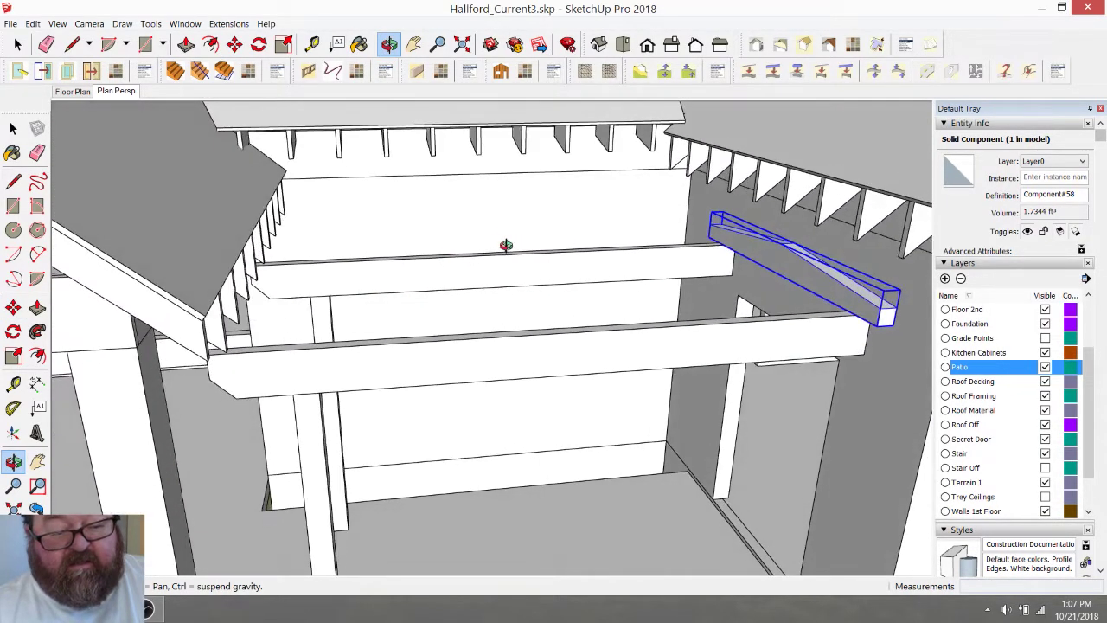
pyautogui.click(235, 44)
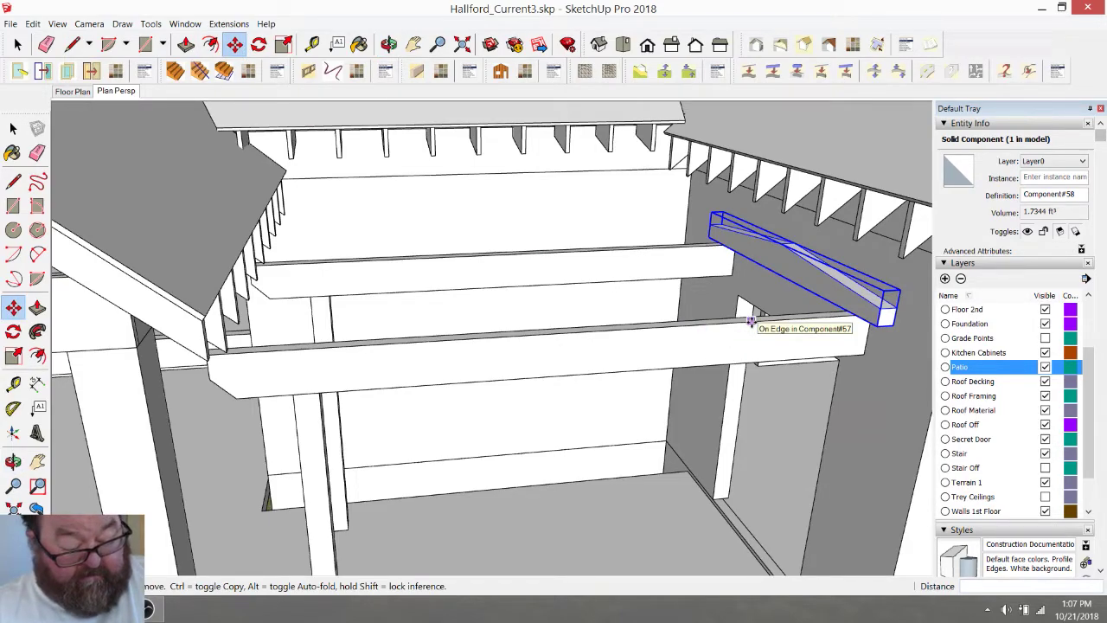
pyautogui.click(750, 322)
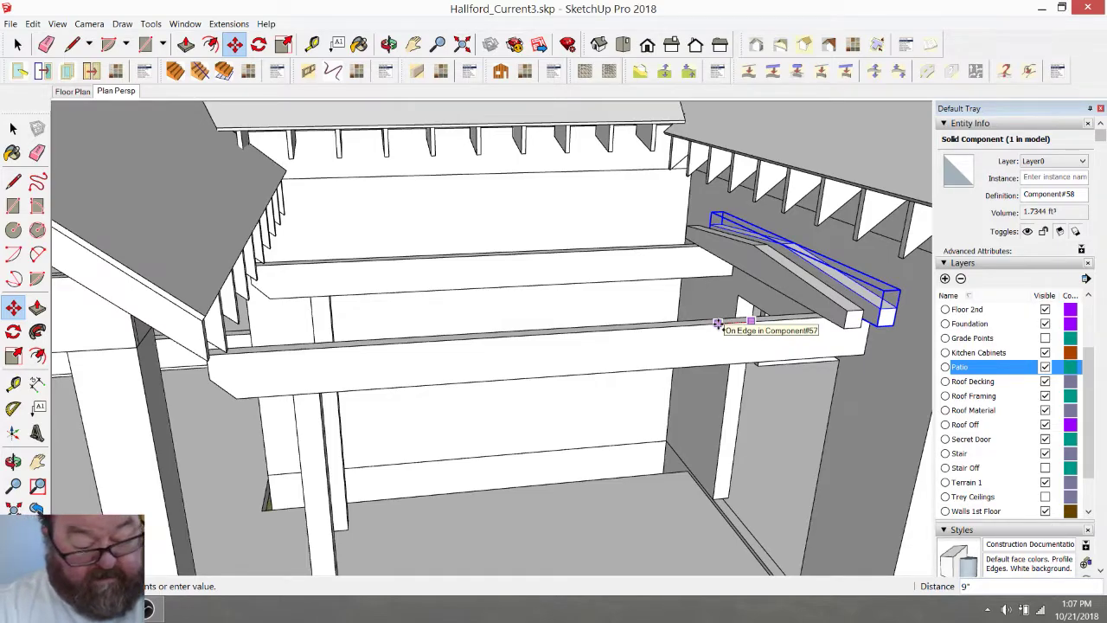
pyautogui.press('Return')
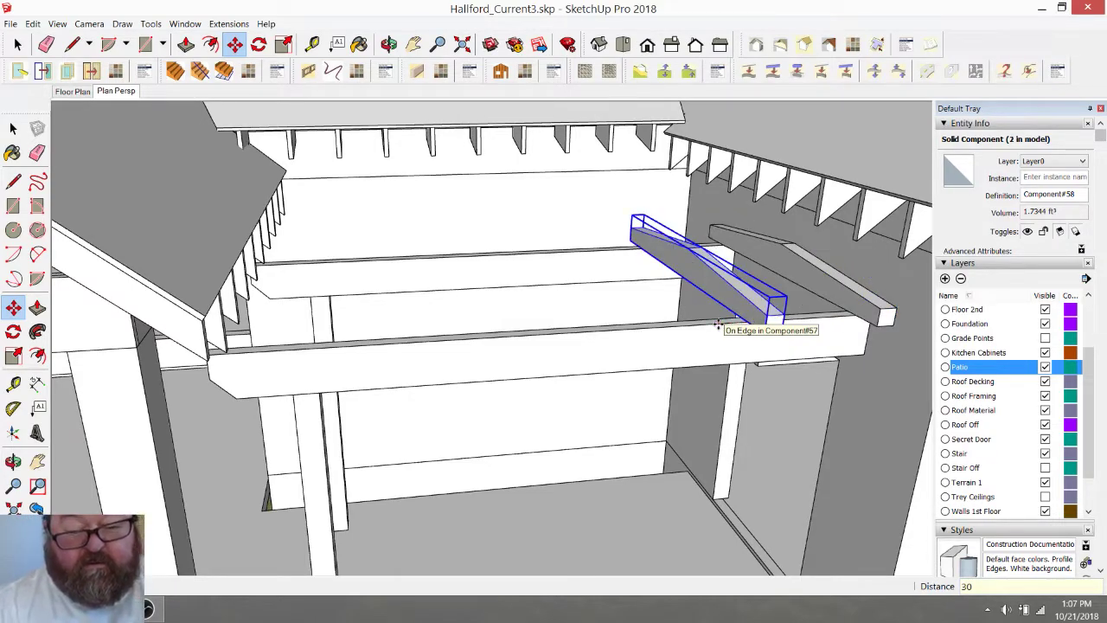
pyautogui.write('*4')
pyautogui.press('Return')
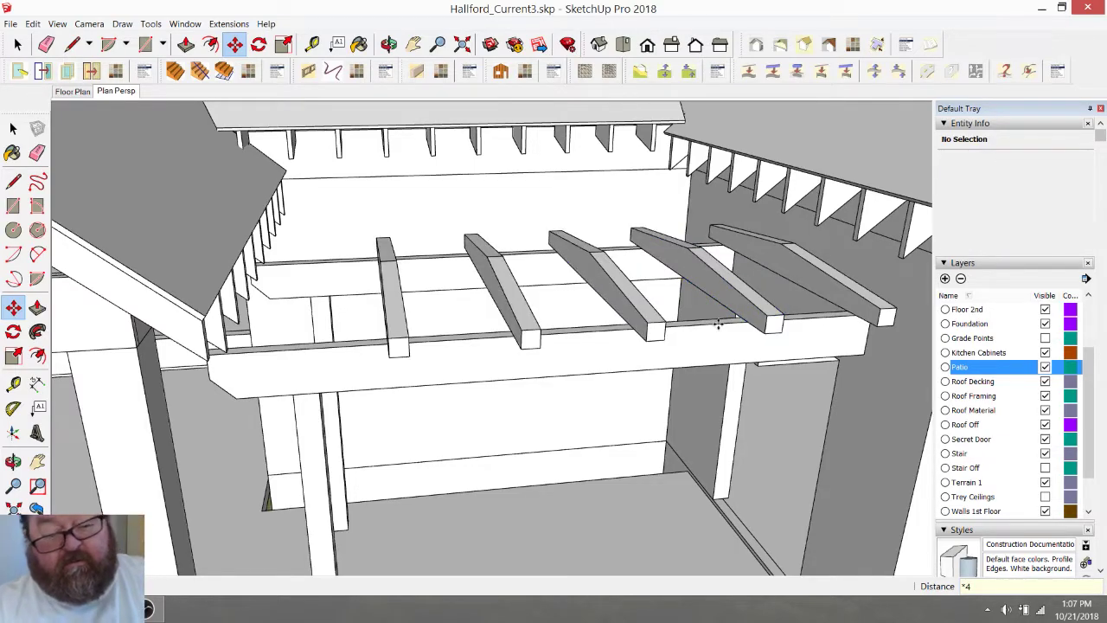
# Copy the last cross member another 2' 6" along the beams, using the spacing between its neighbours as reference
pyautogui.scroll(2, 282, 346)
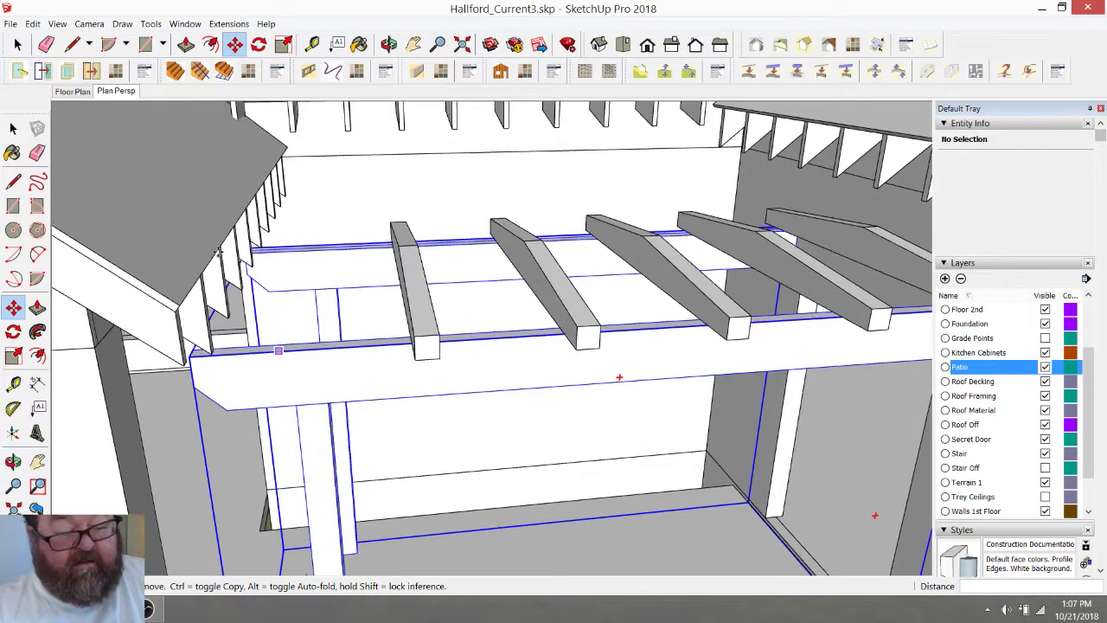
pyautogui.press('space')
pyautogui.click(404, 292)
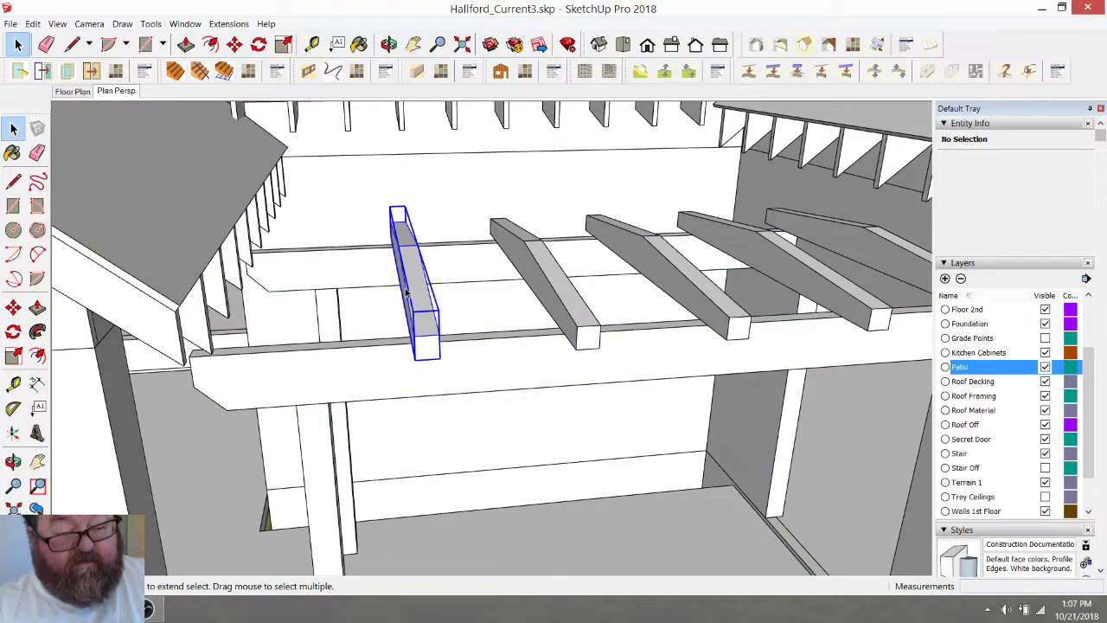
pyautogui.press('m')
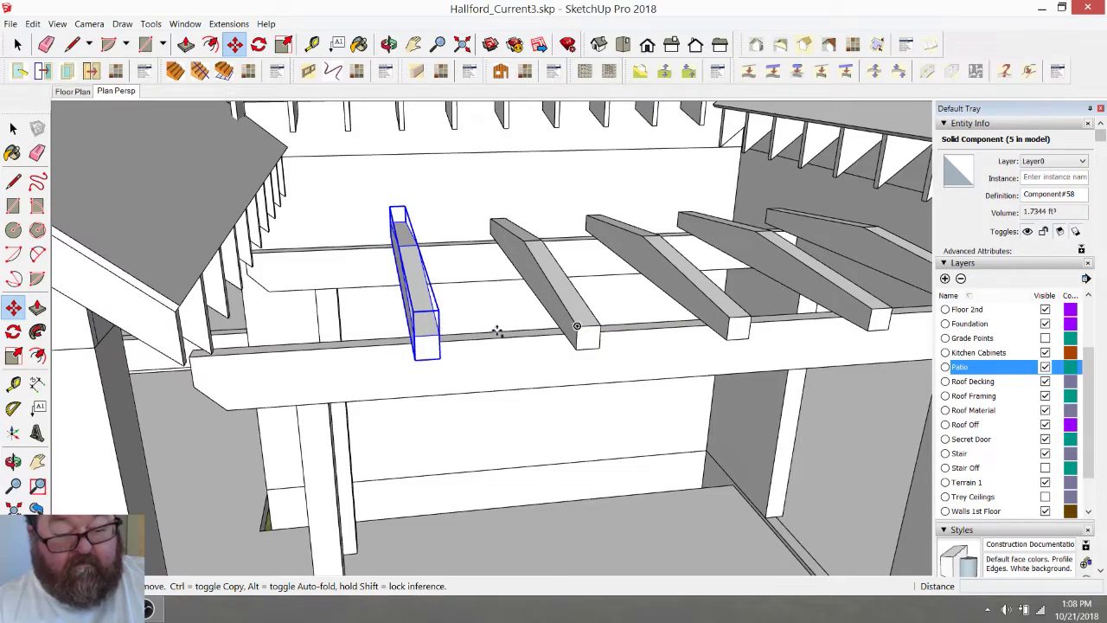
pyautogui.click(576, 326)
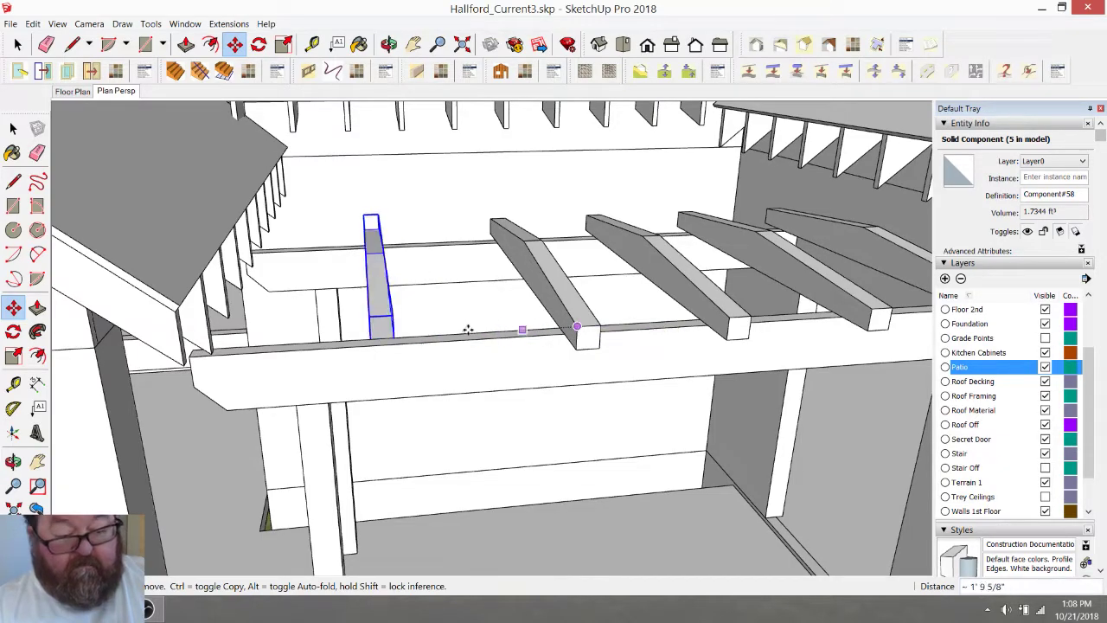
pyautogui.press('ctrl')
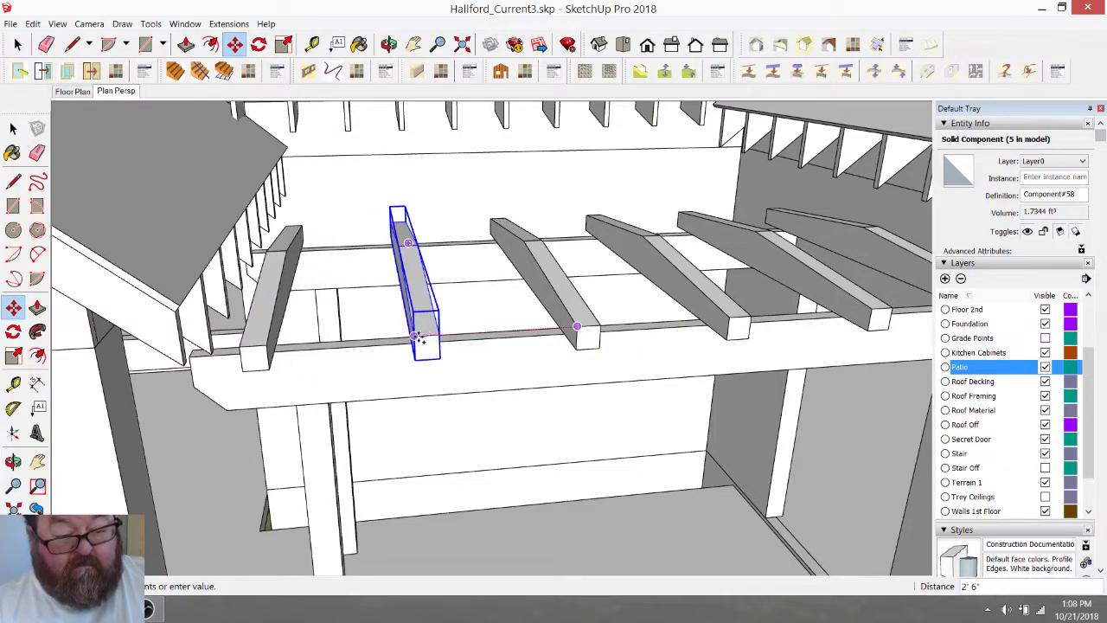
pyautogui.click(257, 341)
# Open the roof framing group beside the trellis and its nearest rafter tail component for editing
pyautogui.moveTo(482, 390); pyautogui.dragTo(404, 170, button='middle')
pyautogui.press('o')
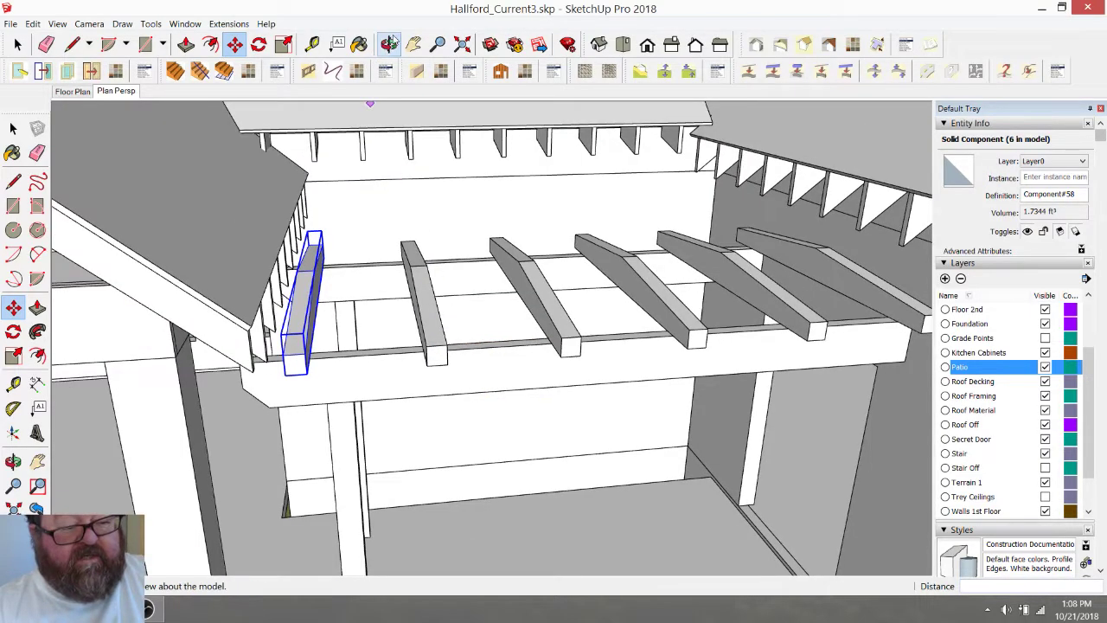
pyautogui.moveTo(430, 198); pyautogui.dragTo(279, 251)
pyautogui.click(20, 45)
pyautogui.scroll(-3, 392, 339)
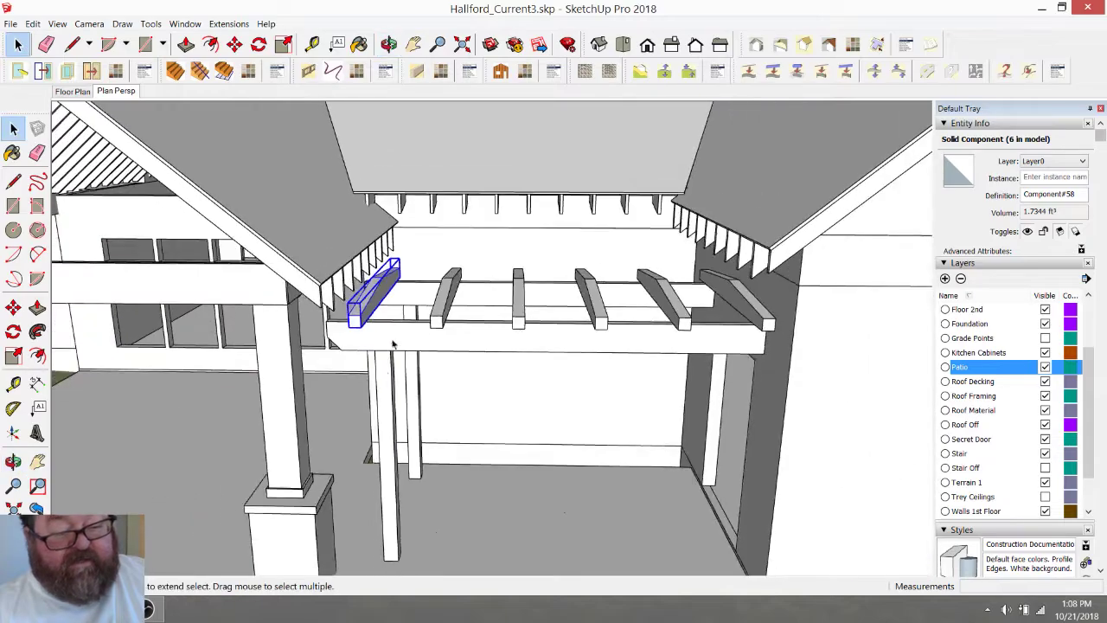
pyautogui.click(197, 449)
pyautogui.scroll(4, 302, 276)
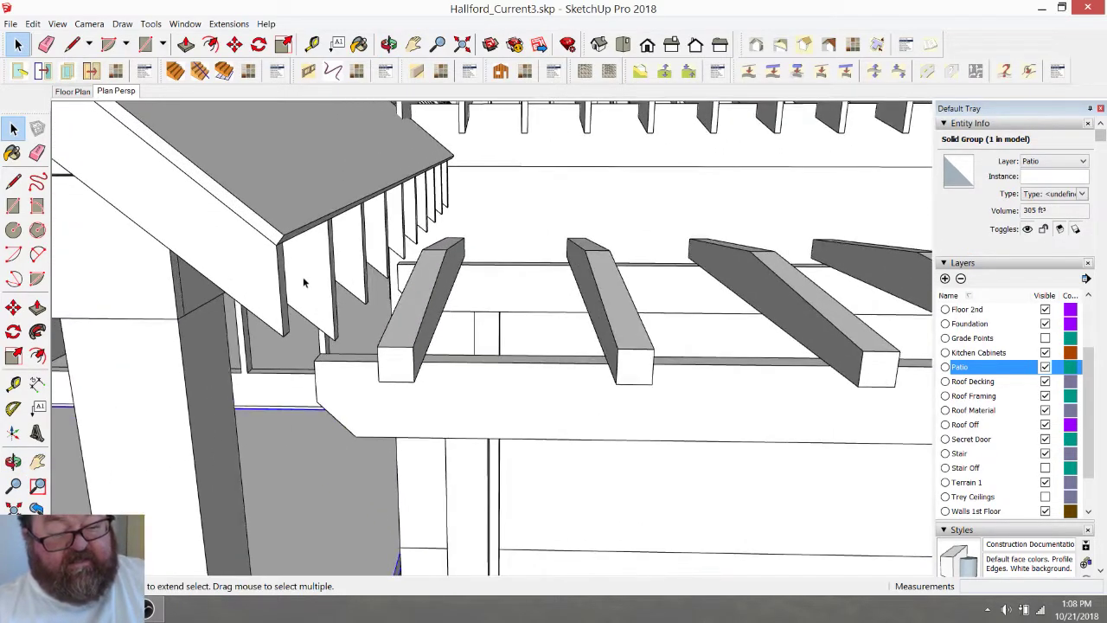
pyautogui.click(388, 44)
pyautogui.moveTo(242, 151); pyautogui.dragTo(285, 199)
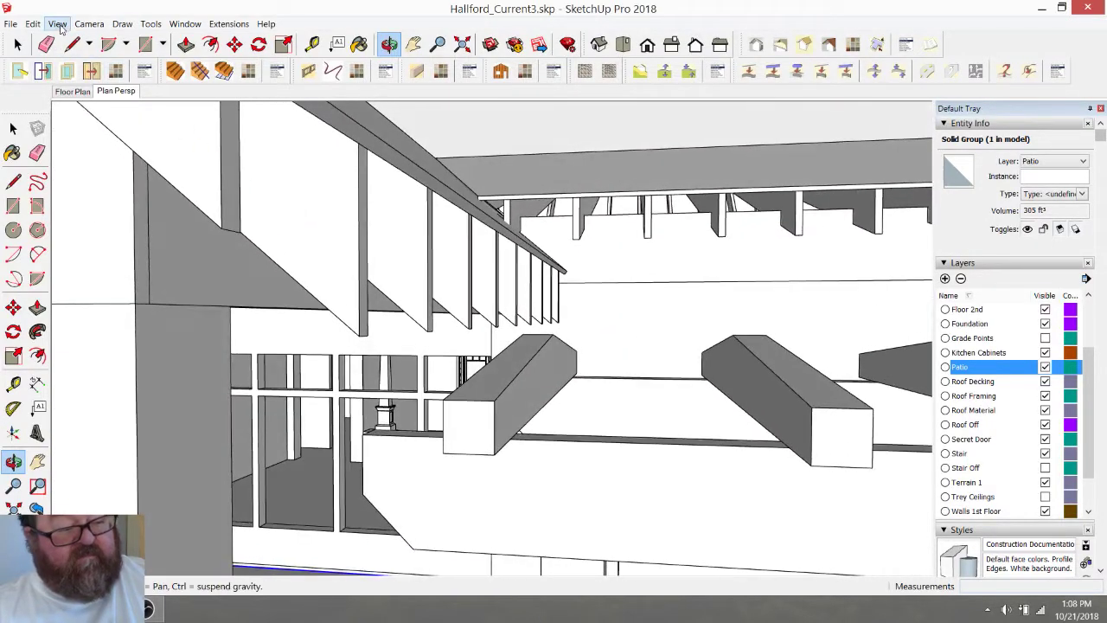
pyautogui.click(18, 44)
pyautogui.click(344, 231)
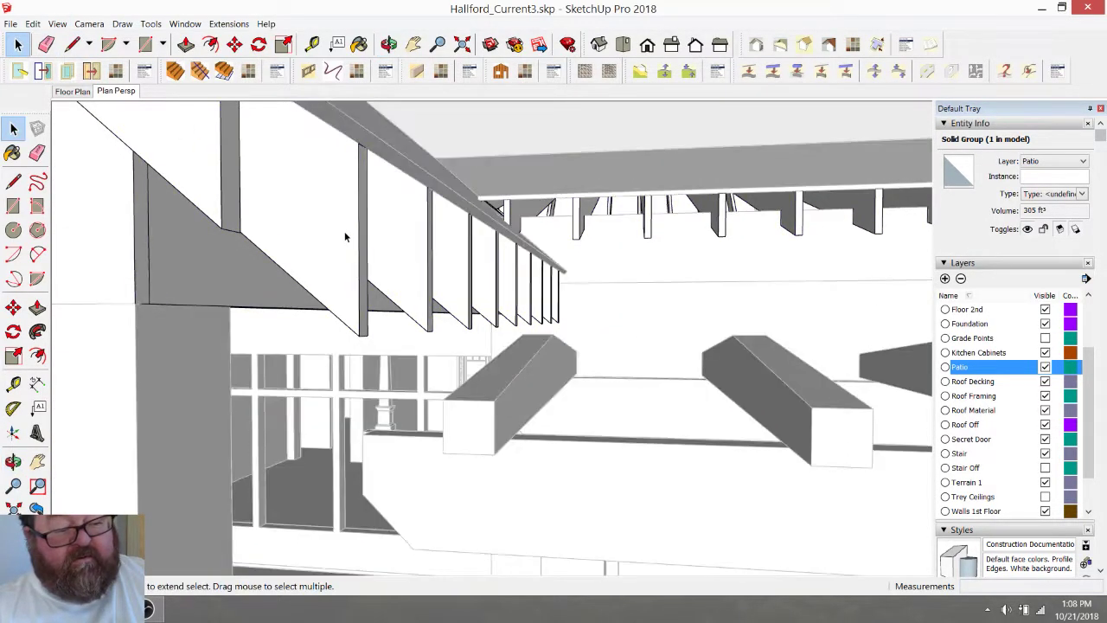
pyautogui.doubleClick(341, 224)
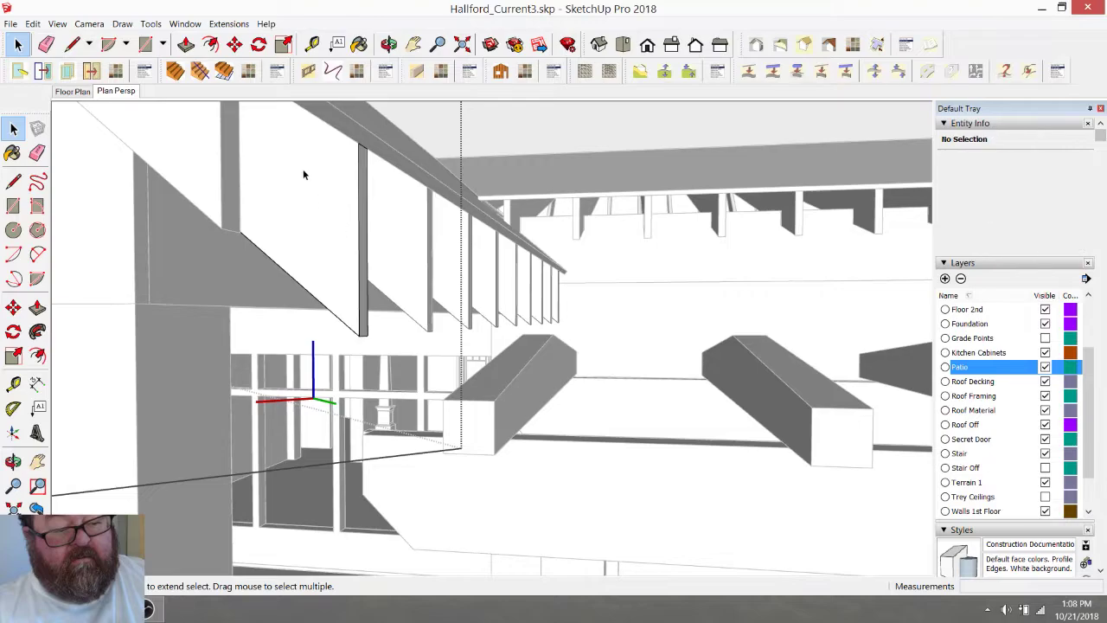
pyautogui.scroll(2, 304, 170)
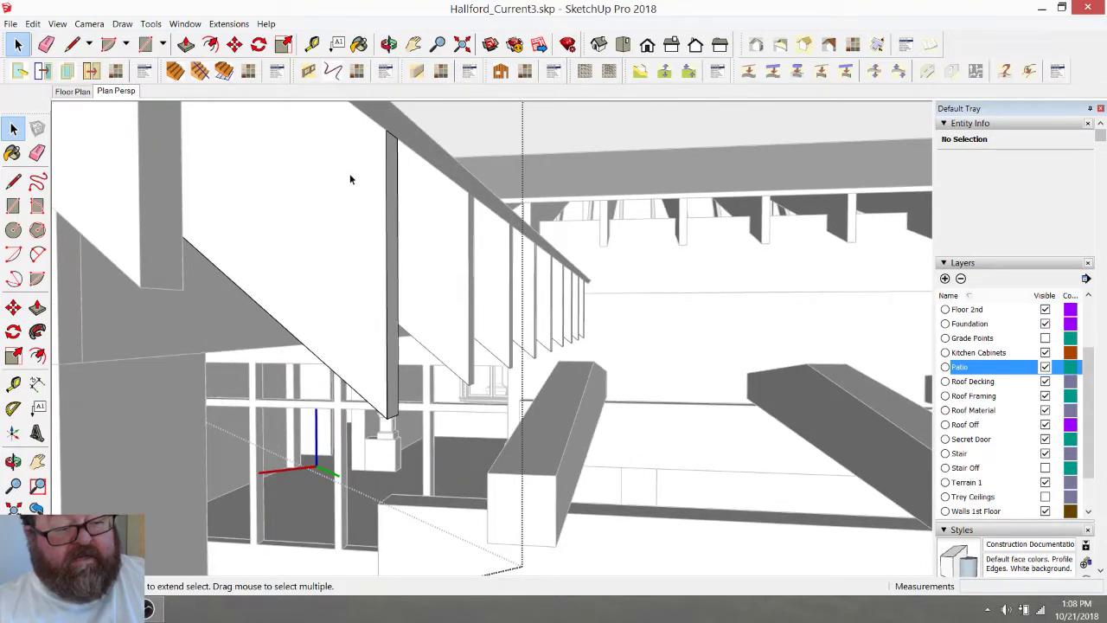
pyautogui.click(73, 44)
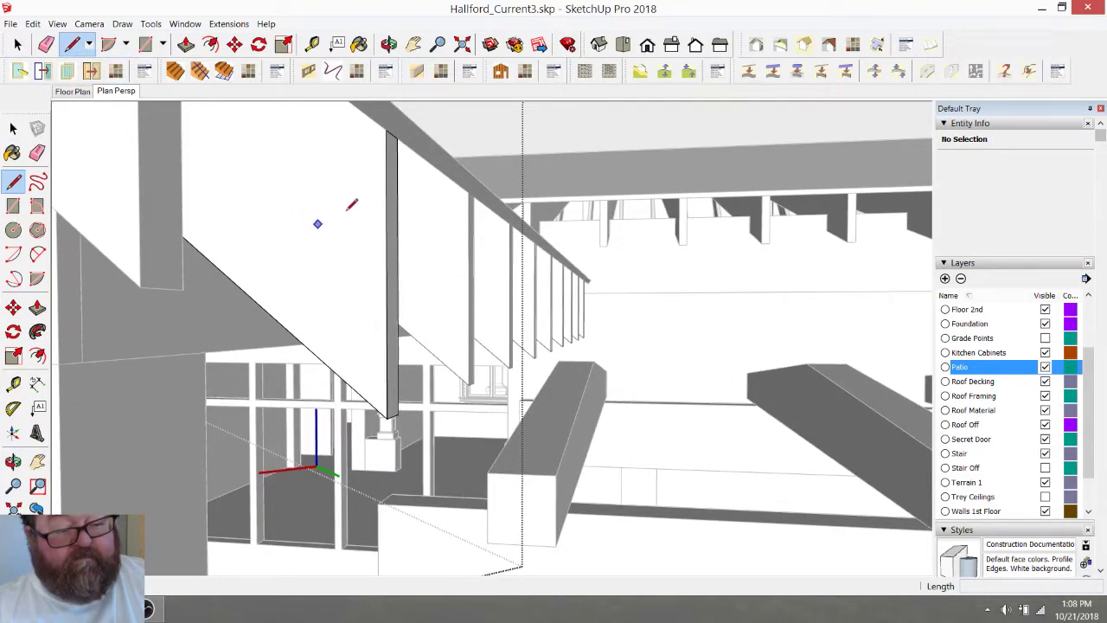
pyautogui.click(385, 239)
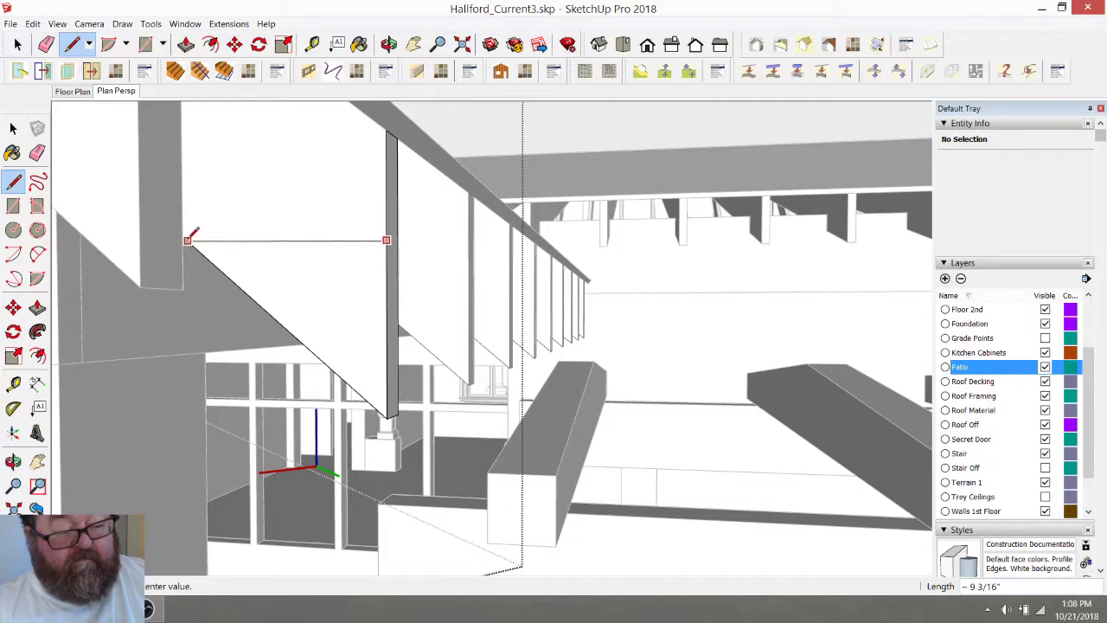
pyautogui.press('Escape')
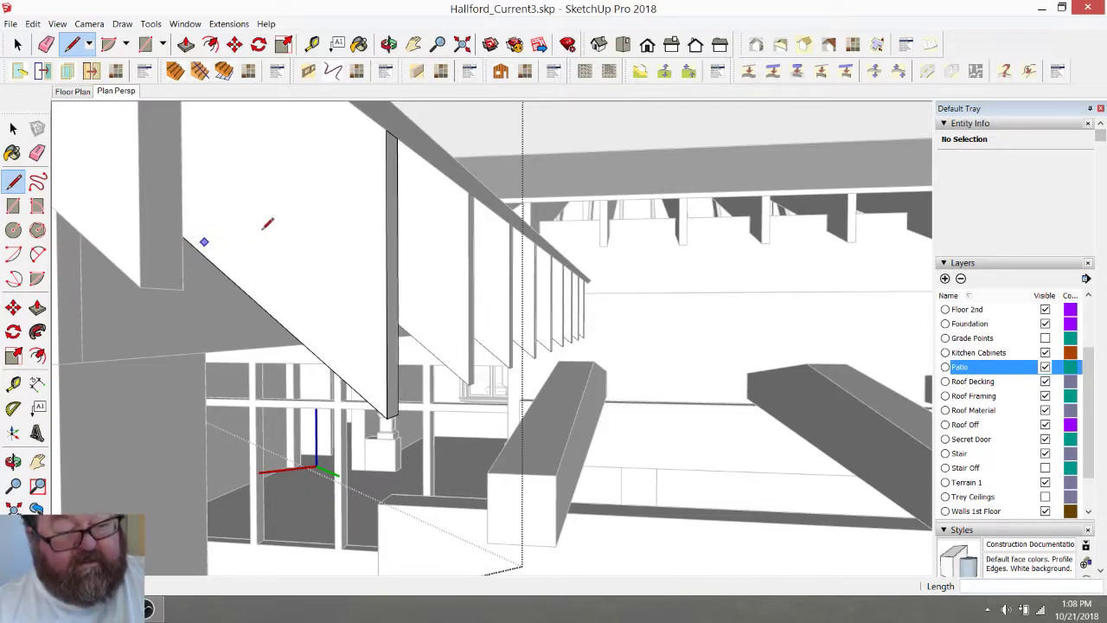
# Place a horizontal guide across the rafter tail's vertical edge, parallel to and about 10' 9 1/2" from the back roof's eave edge
pyautogui.press('t')
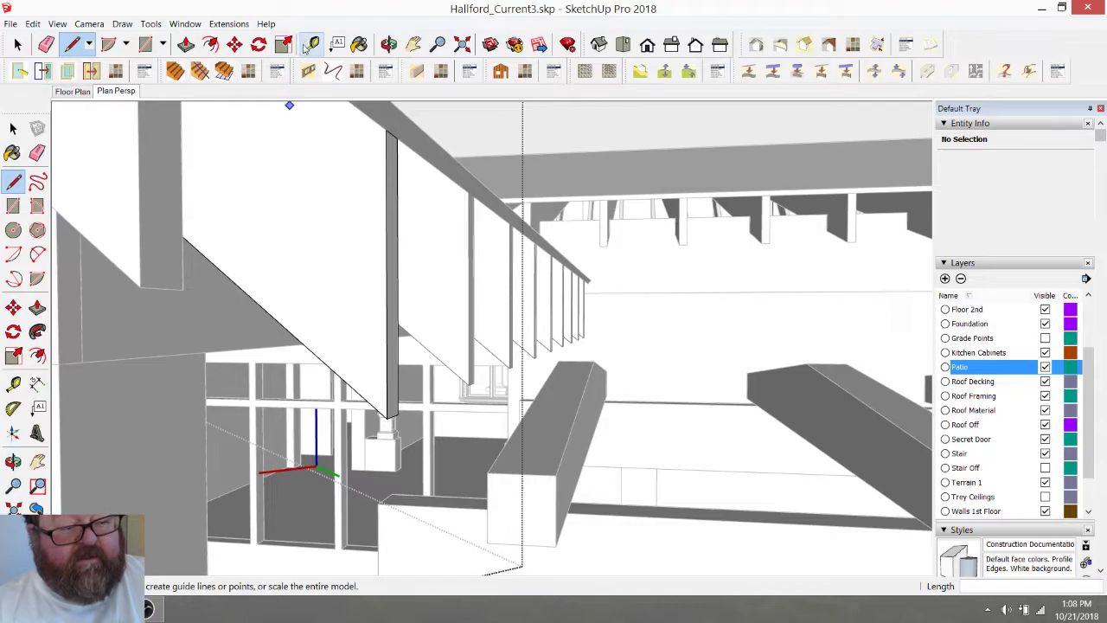
pyautogui.click(587, 194)
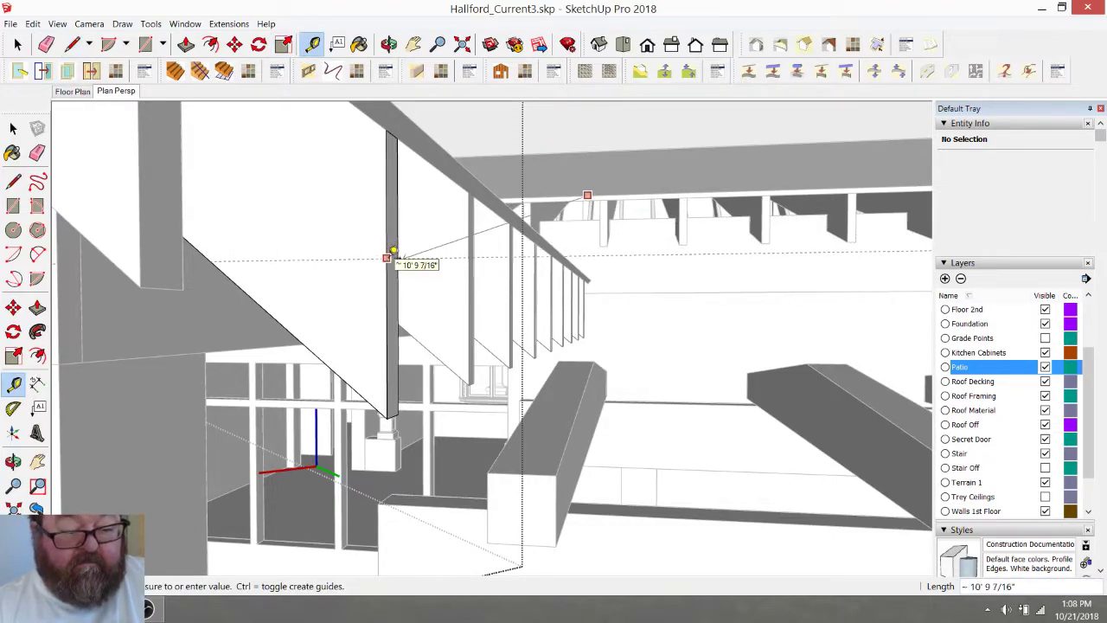
pyautogui.click(388, 258)
# Draw a line along the guide across the rafter tail's side face and push the lower triangle through its 1 1/2" thickness
pyautogui.press('l')
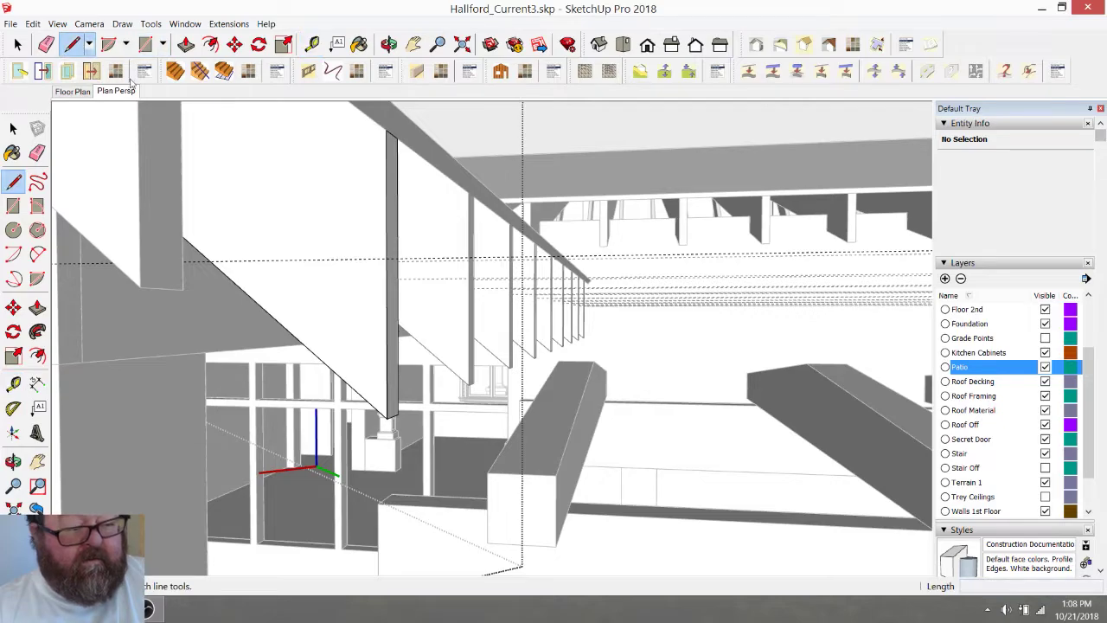
pyautogui.click(386, 261)
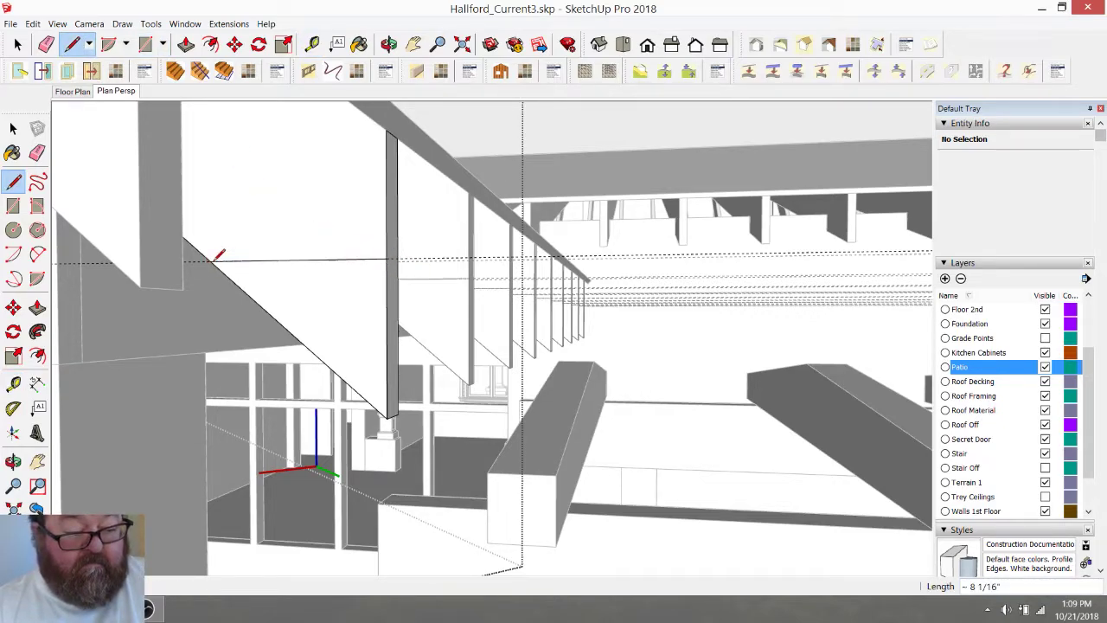
pyautogui.click(186, 44)
pyautogui.click(321, 297)
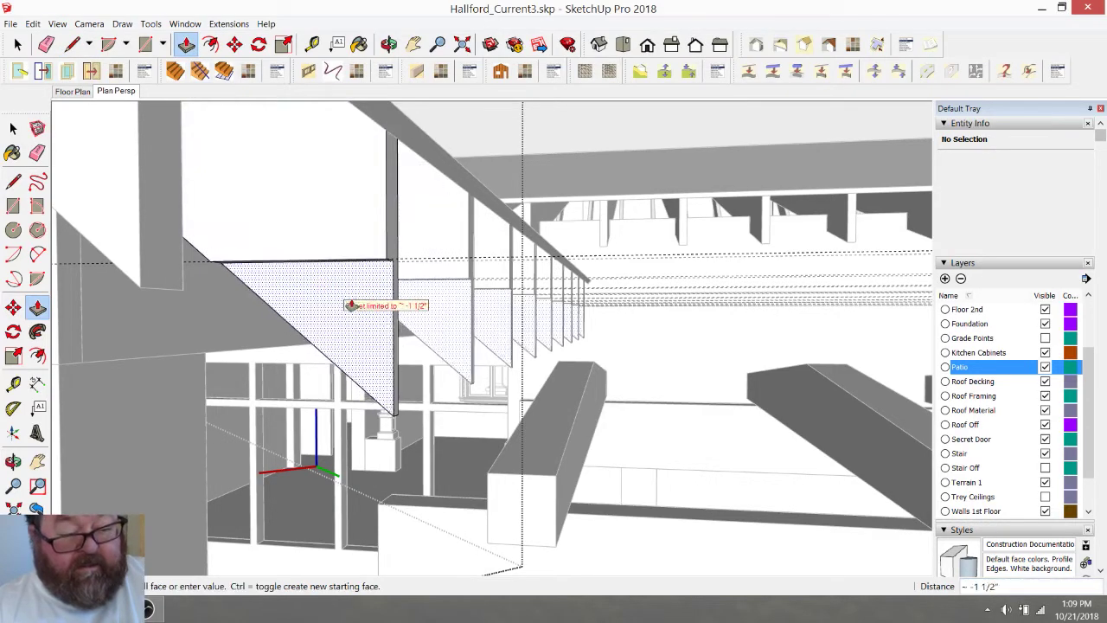
pyautogui.click(364, 305)
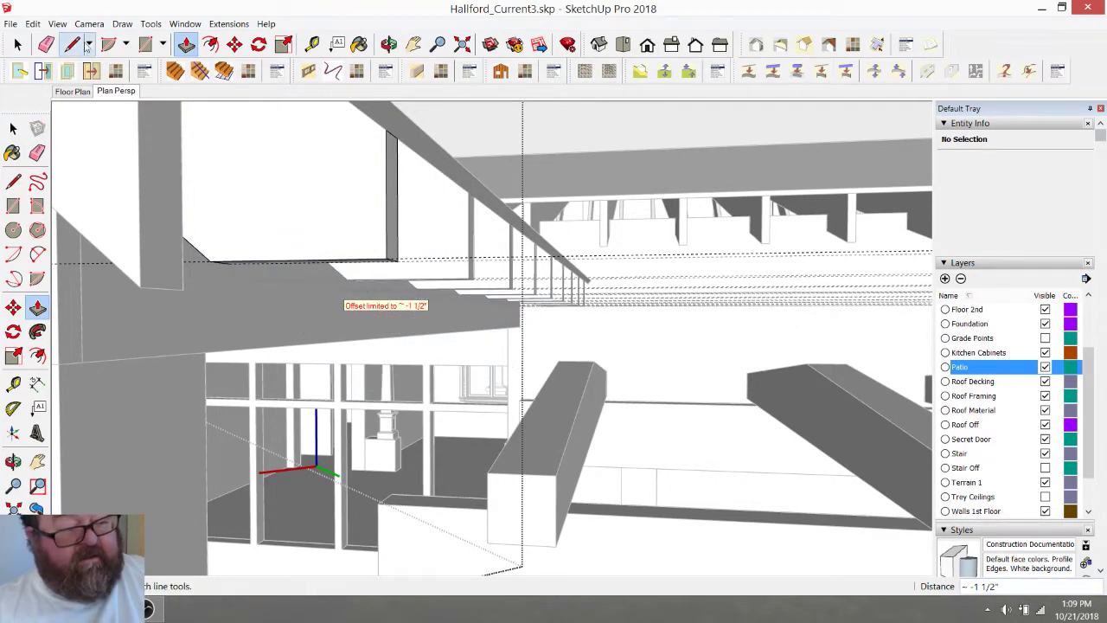
# Measure the vertical end edge of the nearest rafter tail under the eave, from its upper corner to its lower corner
pyautogui.click(46, 44)
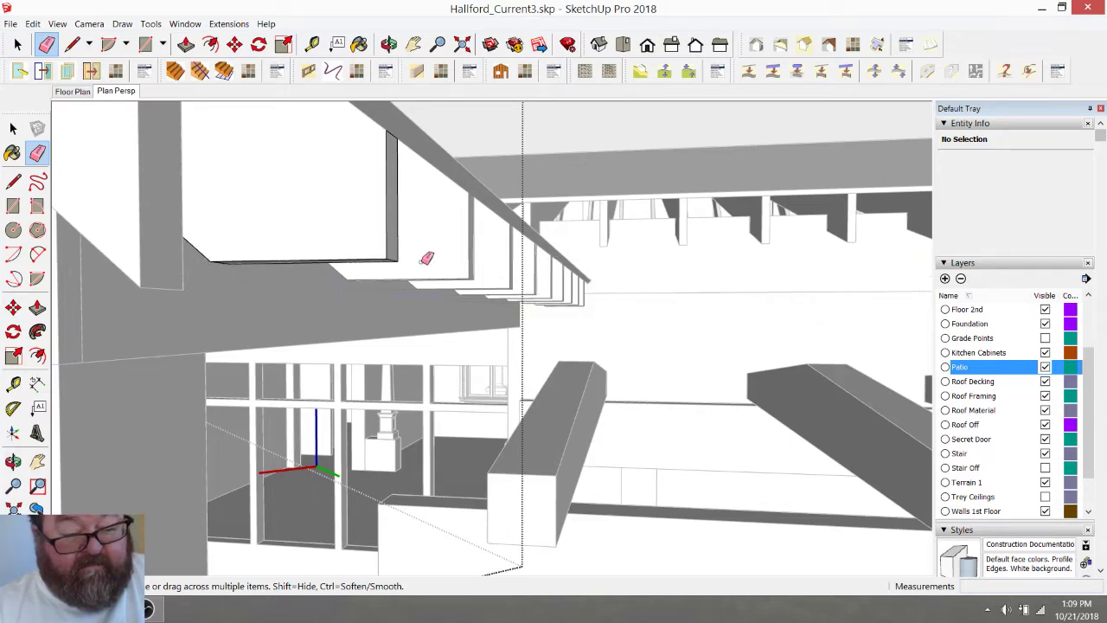
pyautogui.click(388, 44)
pyautogui.moveTo(321, 190)
pyautogui.mouseDown()
pyautogui.moveTo(337, 259)
pyautogui.moveTo(469, 285)
pyautogui.moveTo(420, 285)
pyautogui.moveTo(447, 243)
pyautogui.moveTo(588, 235)
pyautogui.moveTo(566, 254)
pyautogui.moveTo(470, 198)
pyautogui.moveTo(427, 190)
pyautogui.moveTo(450, 234)
pyautogui.moveTo(292, 235)
pyautogui.moveTo(407, 240)
pyautogui.moveTo(309, 245)
pyautogui.moveTo(662, 257)
pyautogui.moveTo(613, 242)
pyautogui.moveTo(587, 211)
pyautogui.moveTo(596, 225)
pyautogui.moveTo(589, 180)
pyautogui.moveTo(620, 163)
pyautogui.moveTo(604, 186)
pyautogui.moveTo(597, 173)
pyautogui.mouseUp()
pyautogui.scroll(3, 591, 235)
pyautogui.click(312, 44)
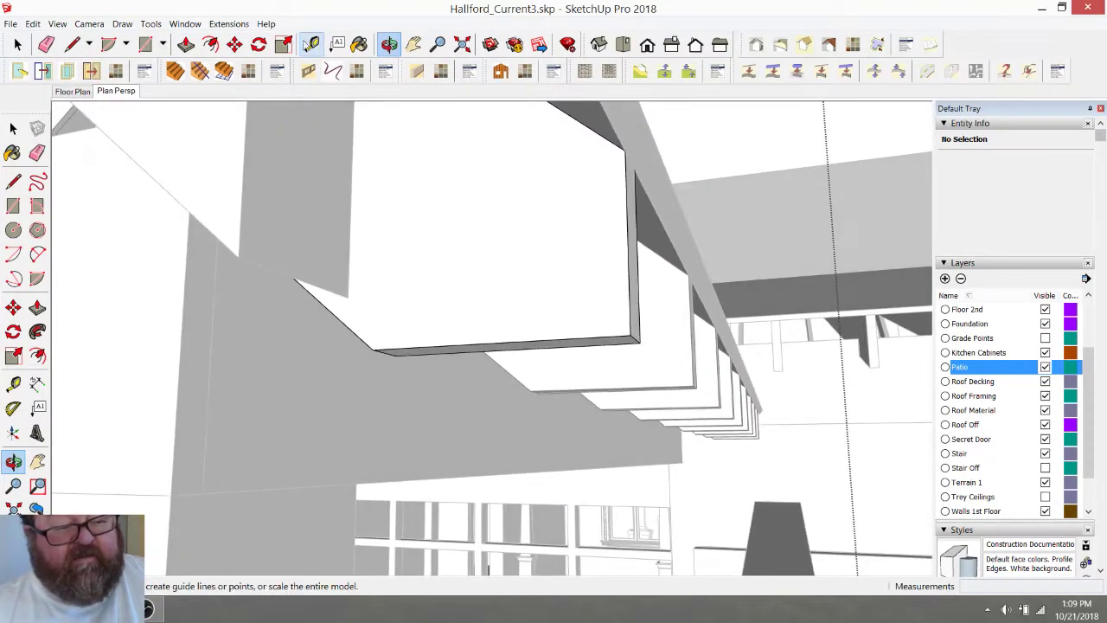
pyautogui.click(626, 147)
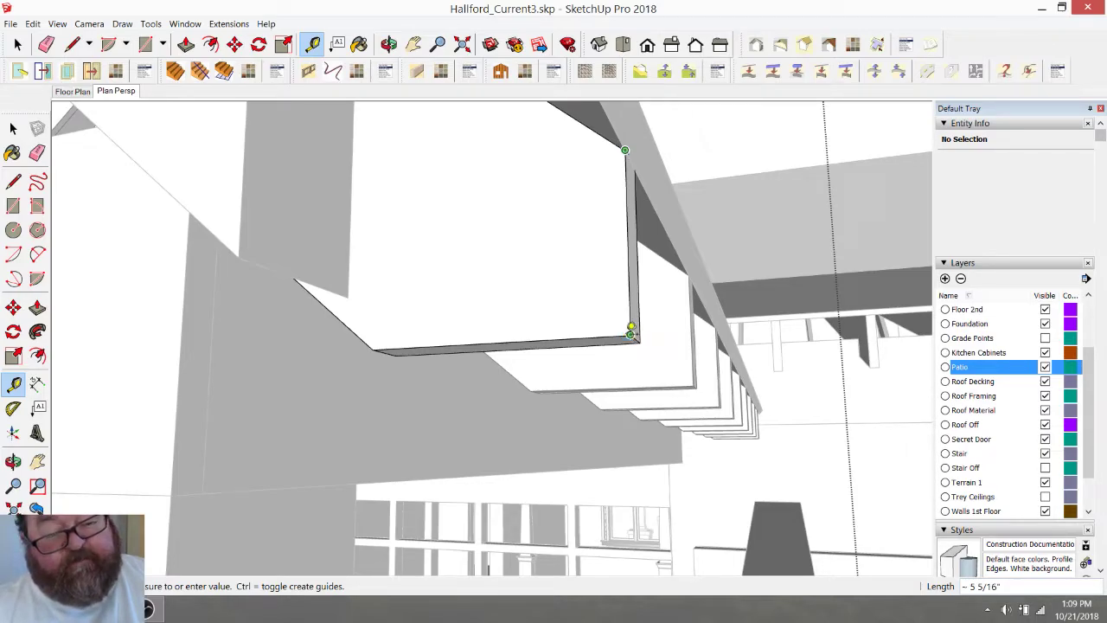
# Examine the gabled patio roof, its rafter tails and the adjoining pergola from outside, above and below
pyautogui.click(389, 44)
pyautogui.moveTo(407, 113); pyautogui.dragTo(405, 337)
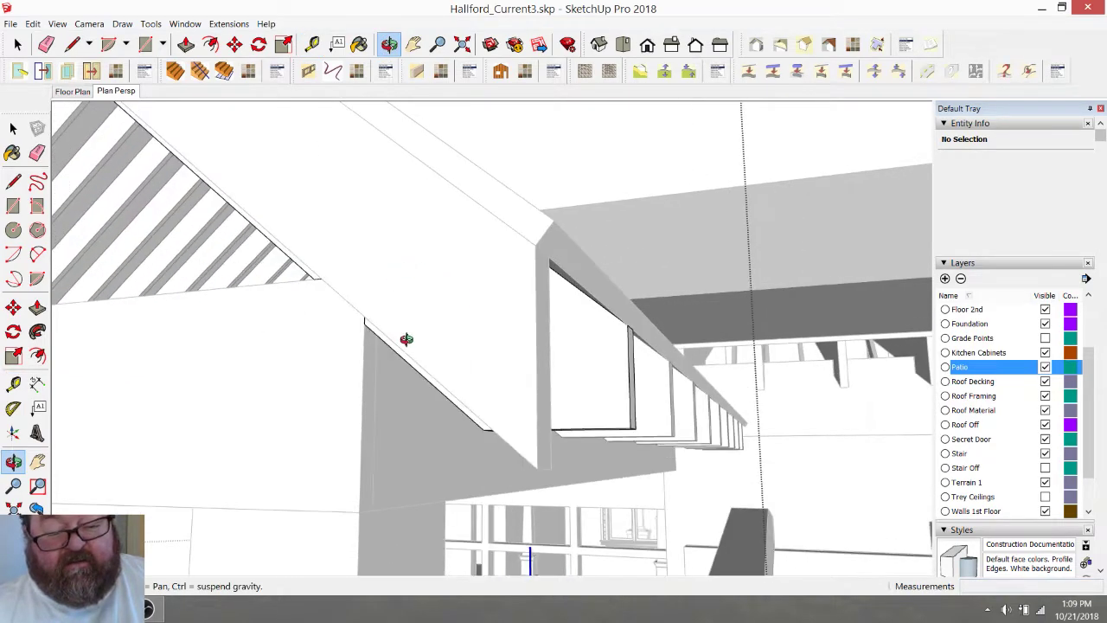
pyautogui.click(17, 44)
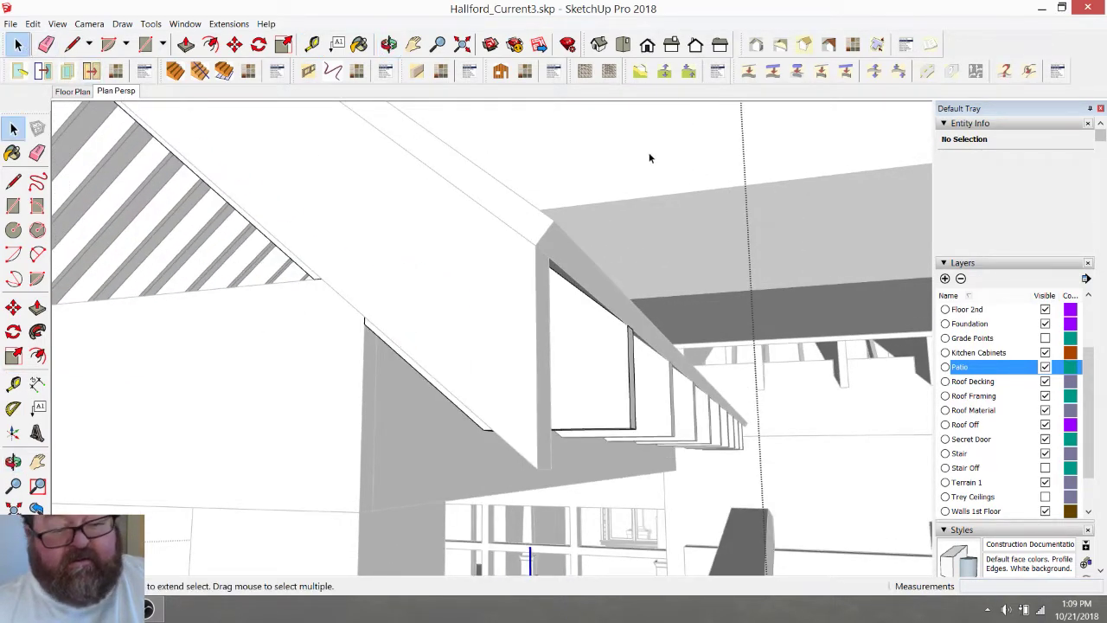
pyautogui.scroll(-8, 674, 167)
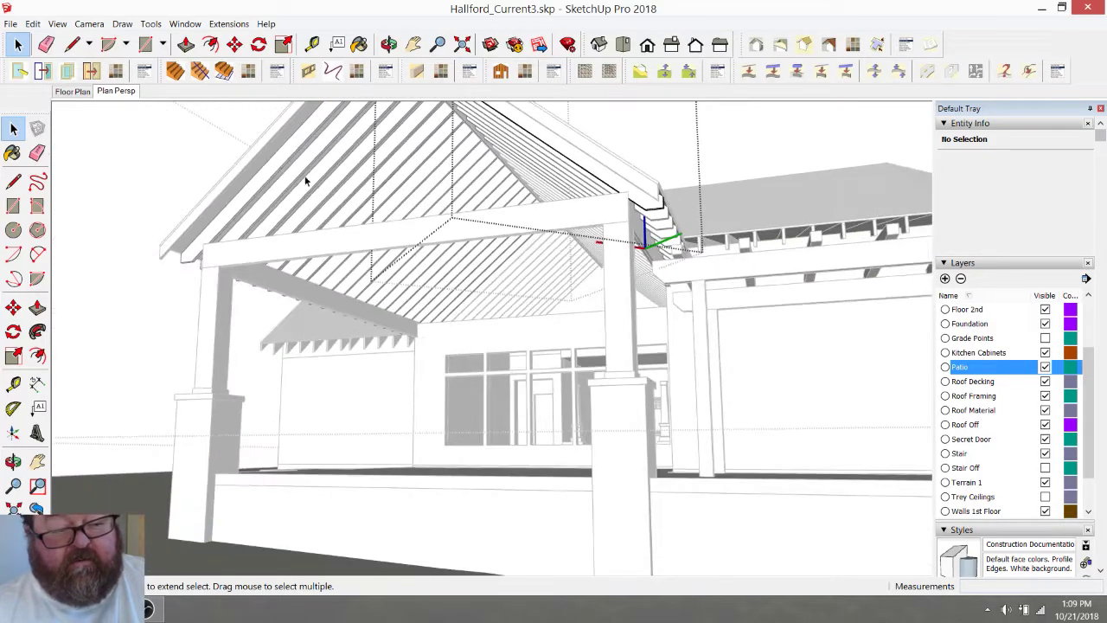
pyautogui.moveTo(204, 155); pyautogui.dragTo(353, 325, button='middle')
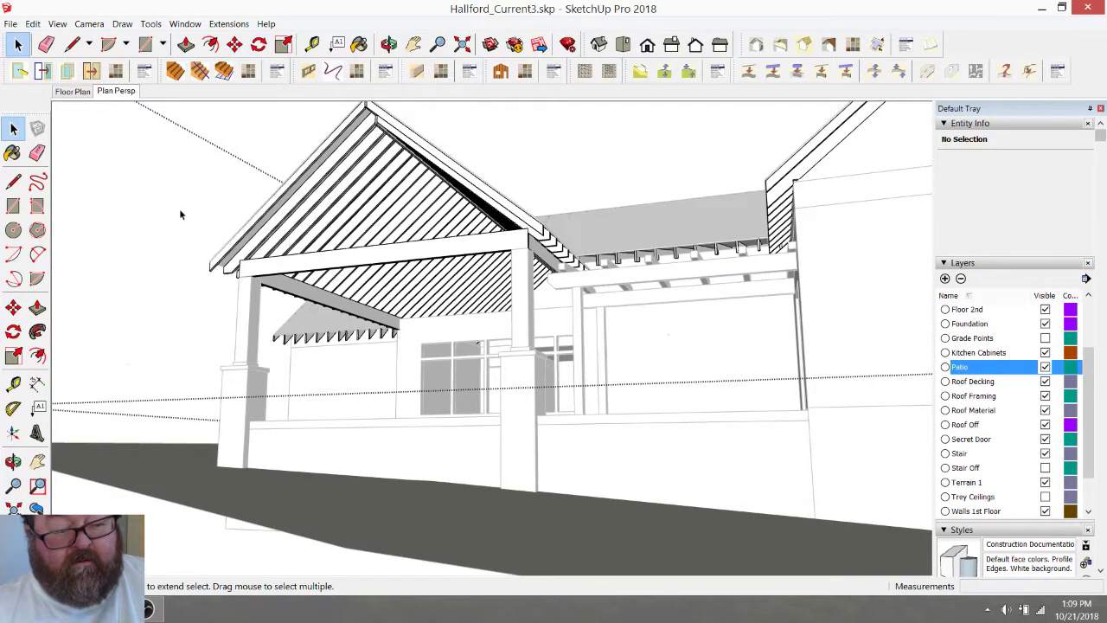
pyautogui.scroll(-4, 433, 378)
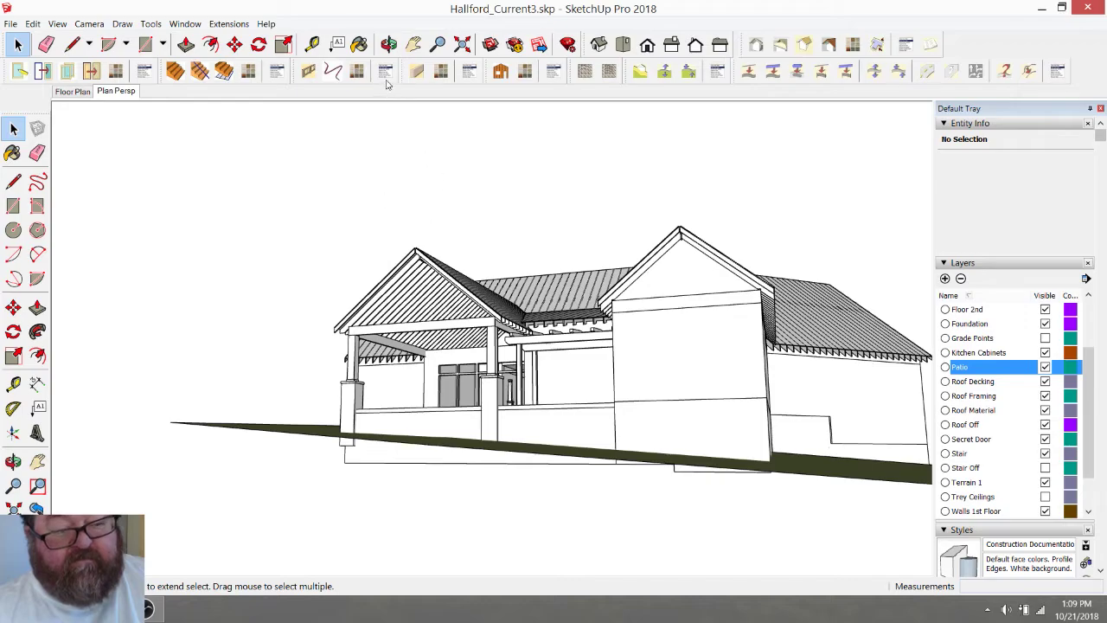
pyautogui.click(389, 45)
pyautogui.moveTo(415, 285); pyautogui.dragTo(565, 472)
pyautogui.scroll(4, 599, 468)
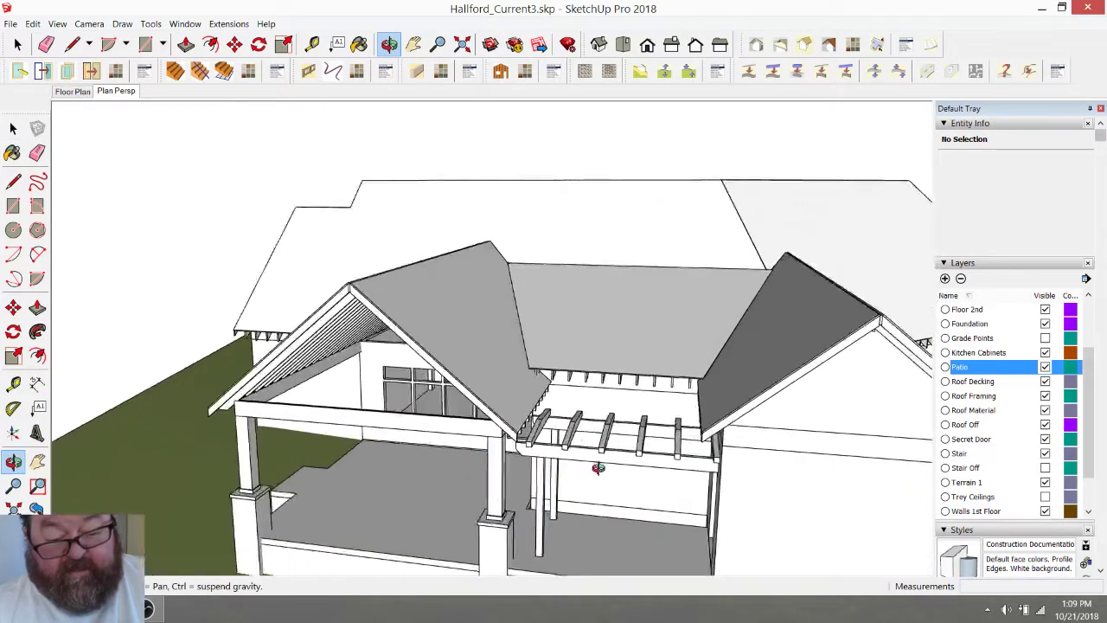
pyautogui.scroll(4, 598, 468)
pyautogui.moveTo(511, 415); pyautogui.dragTo(635, 343)
pyautogui.moveTo(574, 394); pyautogui.dragTo(375, 329)
# Measure the vertical clearance from the rear pergola beam down to the patio floor
pyautogui.click(312, 44)
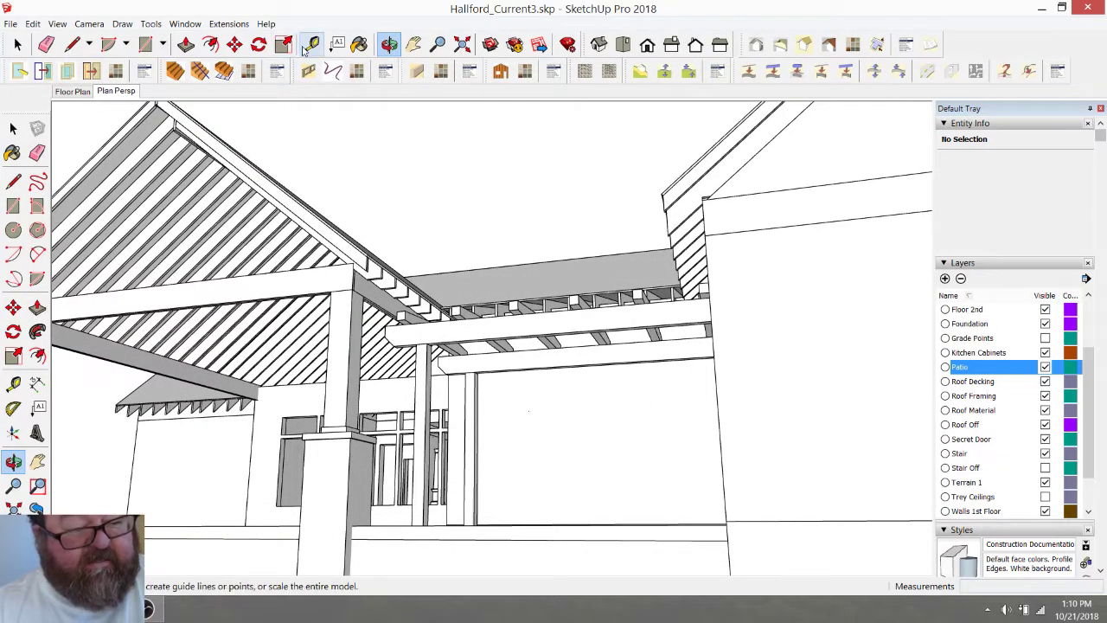
pyautogui.scroll(2, 478, 393)
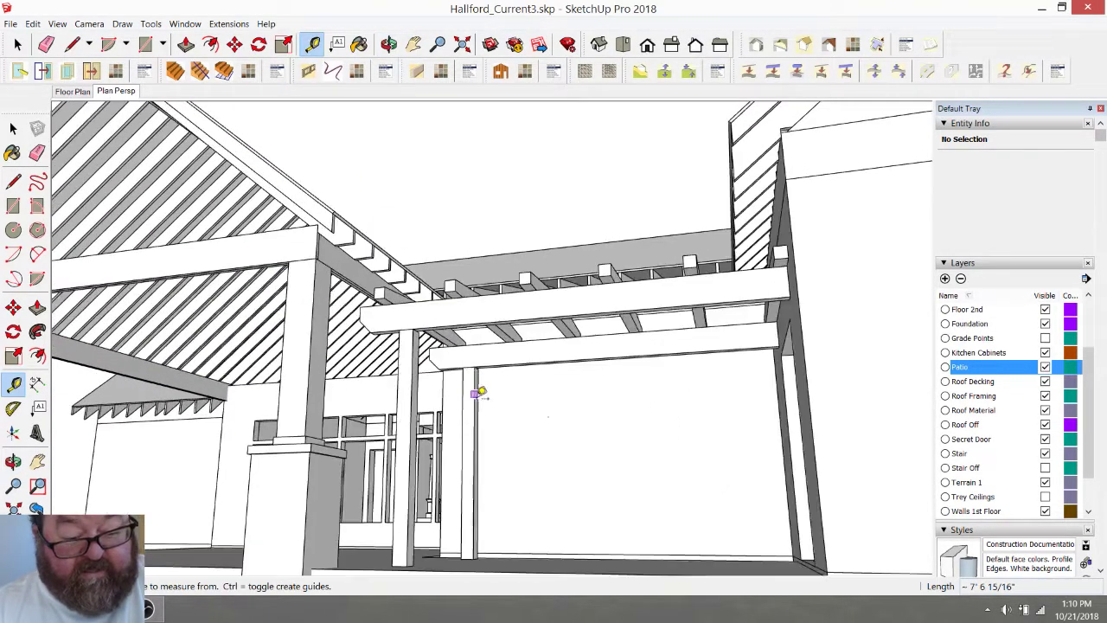
pyautogui.click(490, 342)
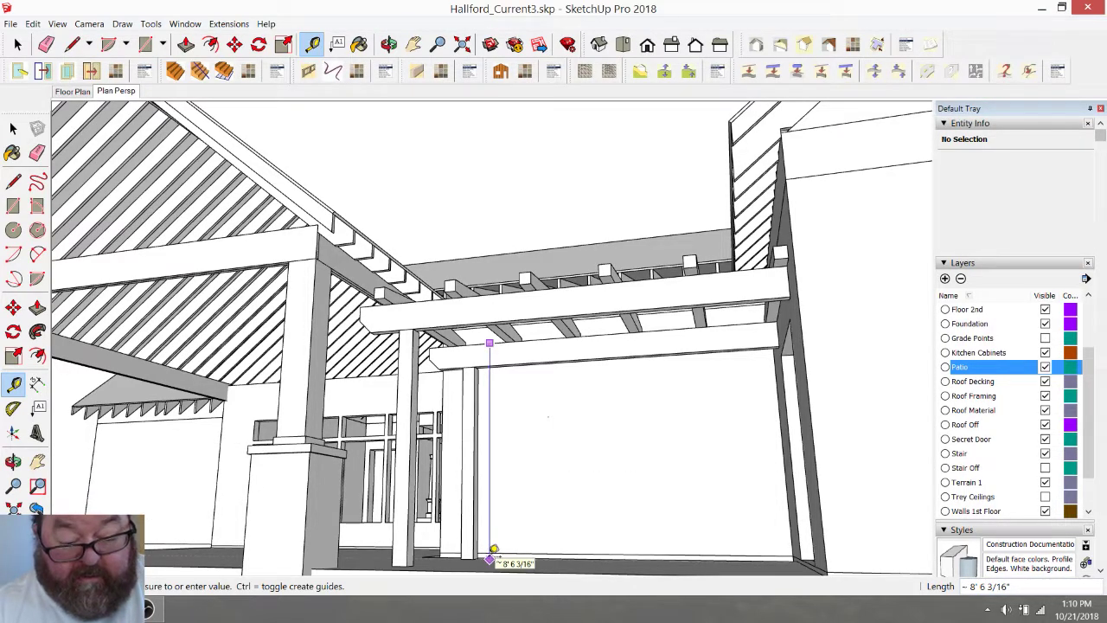
pyautogui.click(493, 549)
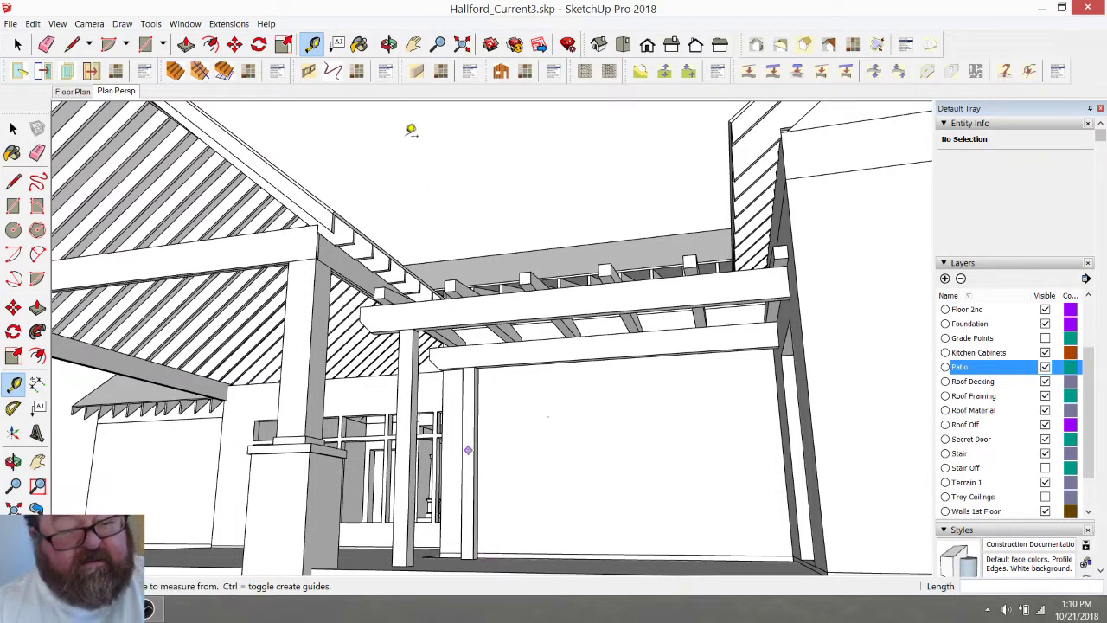
# Measure from the wall-side end of the pergola's front beam down to the patio edge
pyautogui.click(388, 44)
pyautogui.moveTo(383, 158); pyautogui.dragTo(692, 432)
pyautogui.scroll(8, 679, 467)
pyautogui.click(312, 44)
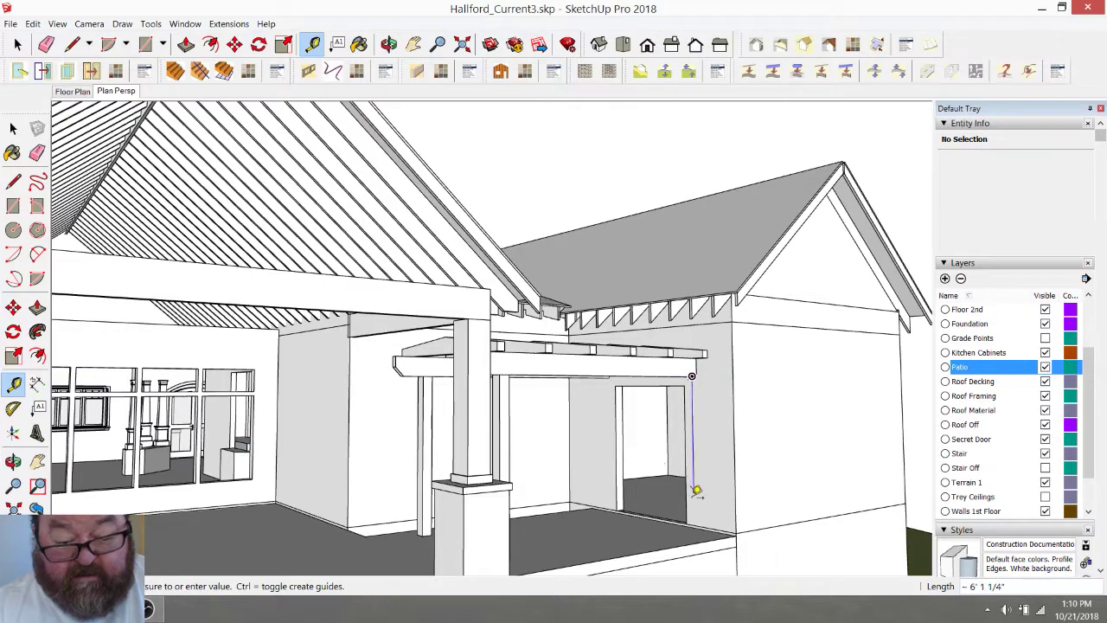
pyautogui.click(699, 540)
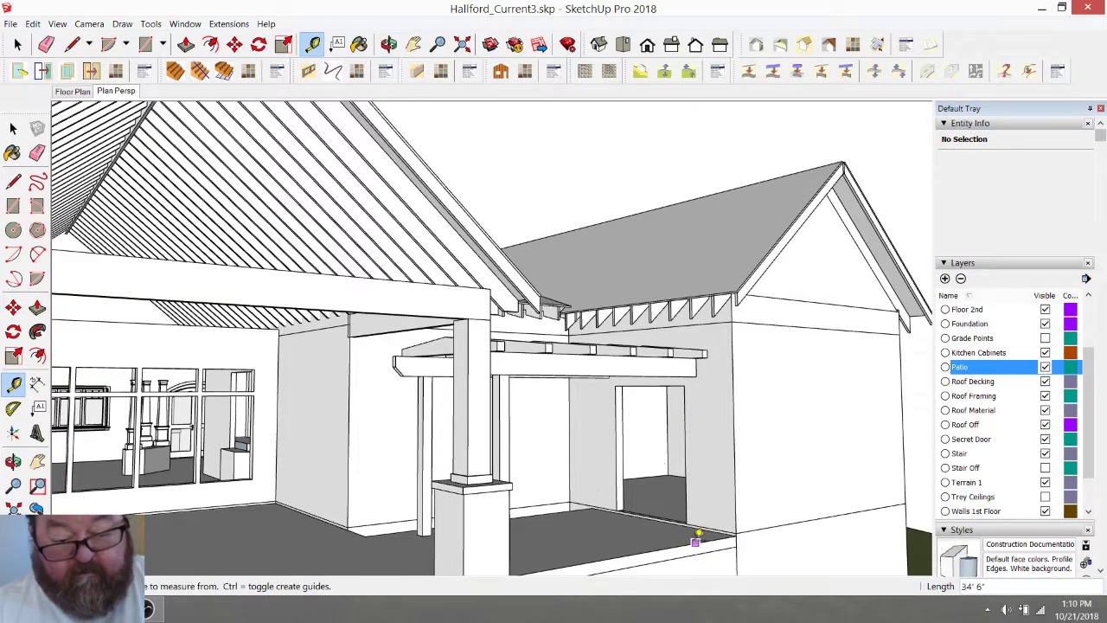
# Examine how the pergola rafters and beams sit between the two gable roofs and their rafter tails
pyautogui.moveTo(551, 265); pyautogui.dragTo(383, 383)
pyautogui.scroll(5, 242, 355)
pyautogui.scroll(3, 242, 355)
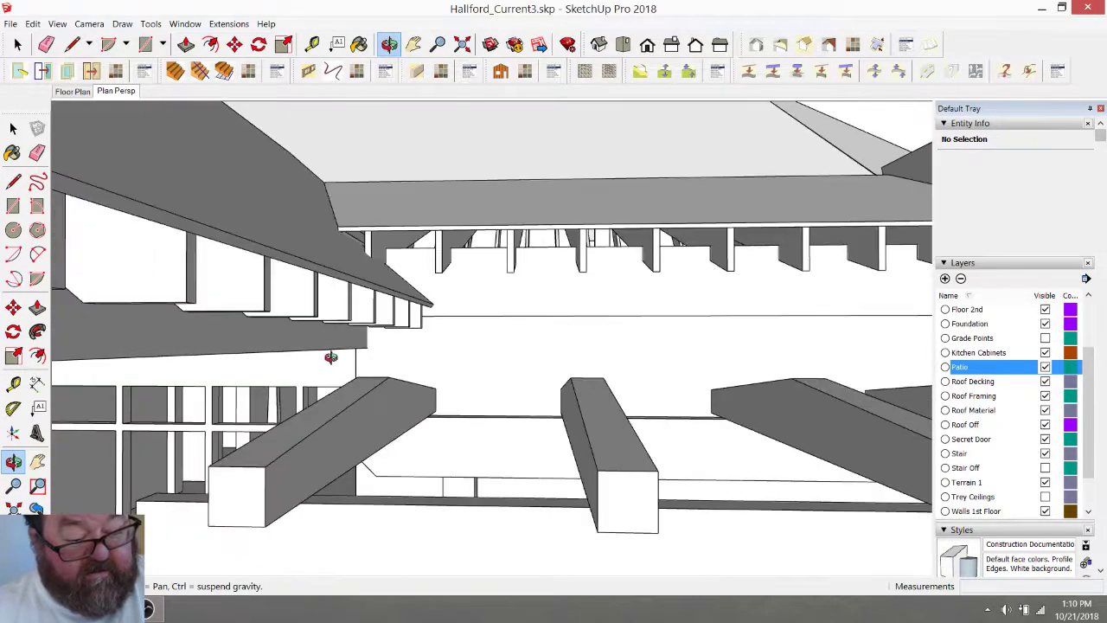
pyautogui.scroll(-8, 386, 360)
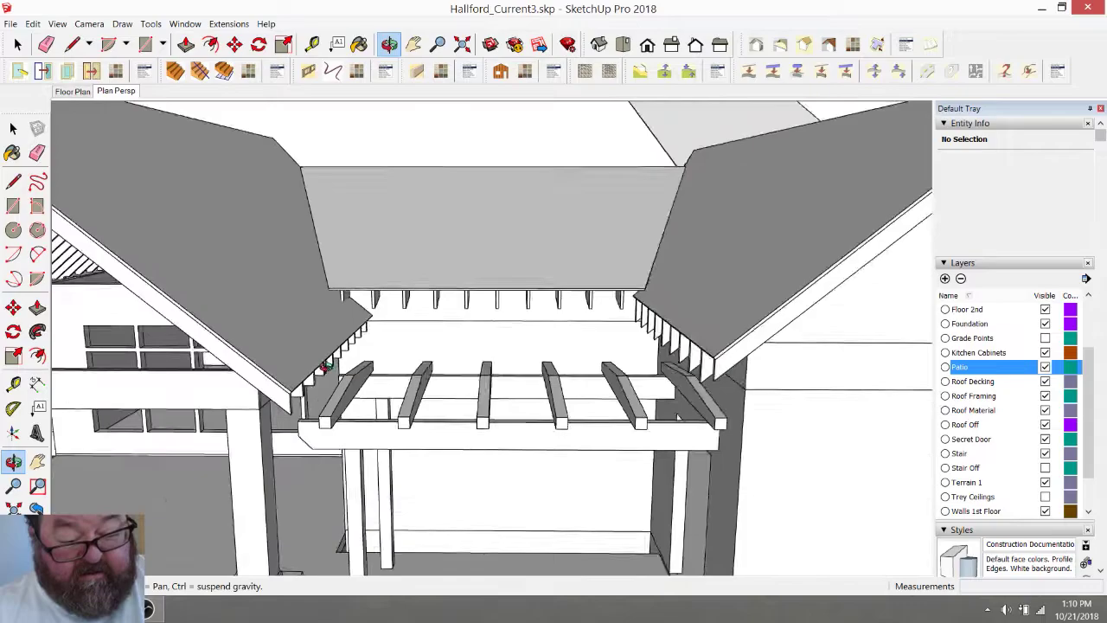
pyautogui.scroll(-3, 325, 365)
pyautogui.moveTo(325, 365); pyautogui.dragTo(444, 481)
pyautogui.scroll(6, 445, 482)
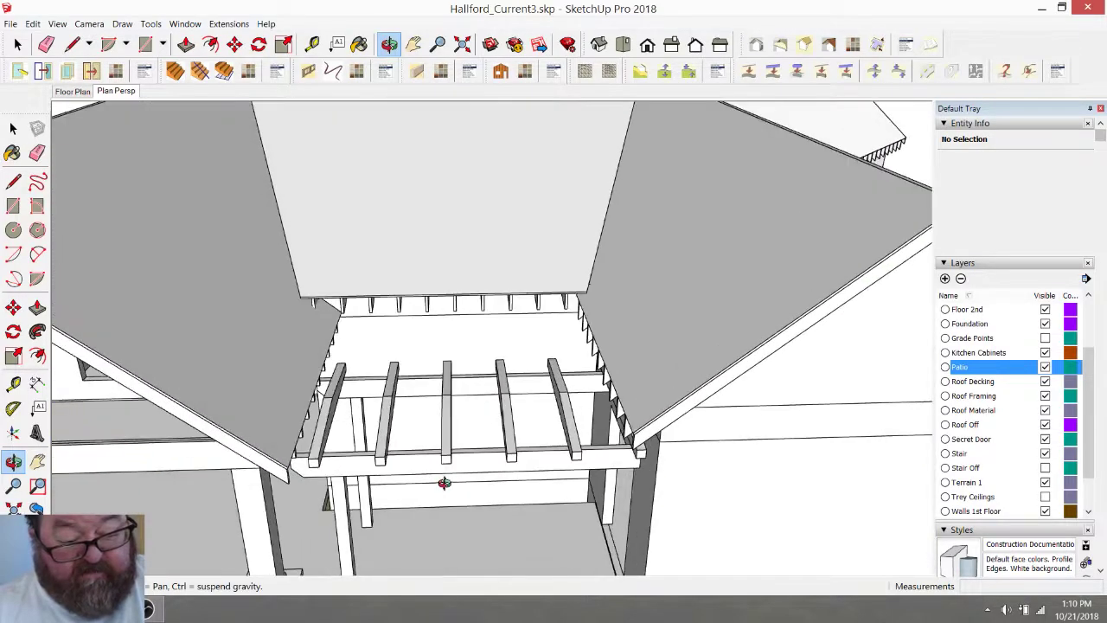
pyautogui.moveTo(446, 438); pyautogui.dragTo(502, 418)
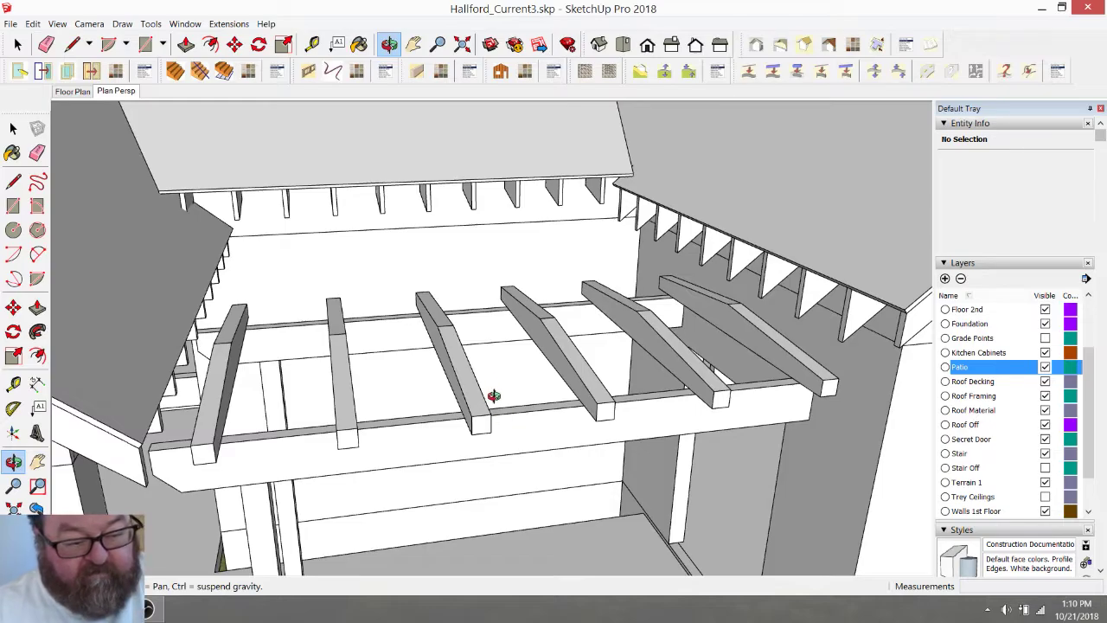
pyautogui.moveTo(473, 386); pyautogui.dragTo(543, 340)
pyautogui.moveTo(430, 367); pyautogui.dragTo(443, 342)
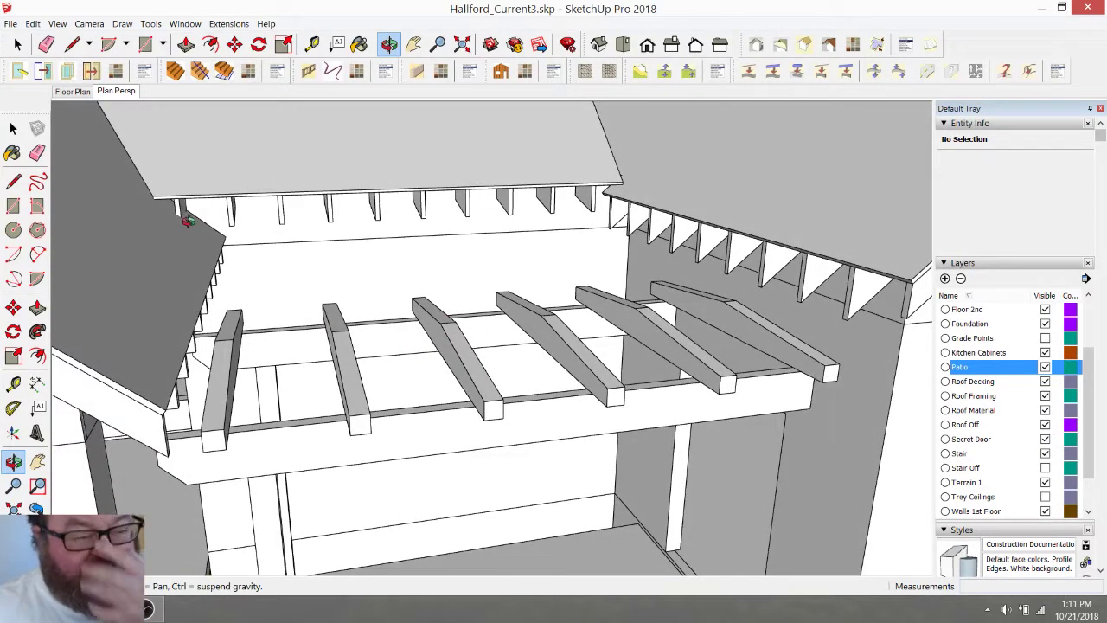
# Draw a closed 2' 10 1/2" by 3 1/2" rectangle with lines across the tops of the first two pergola rafters at their outer ends
pyautogui.click(72, 44)
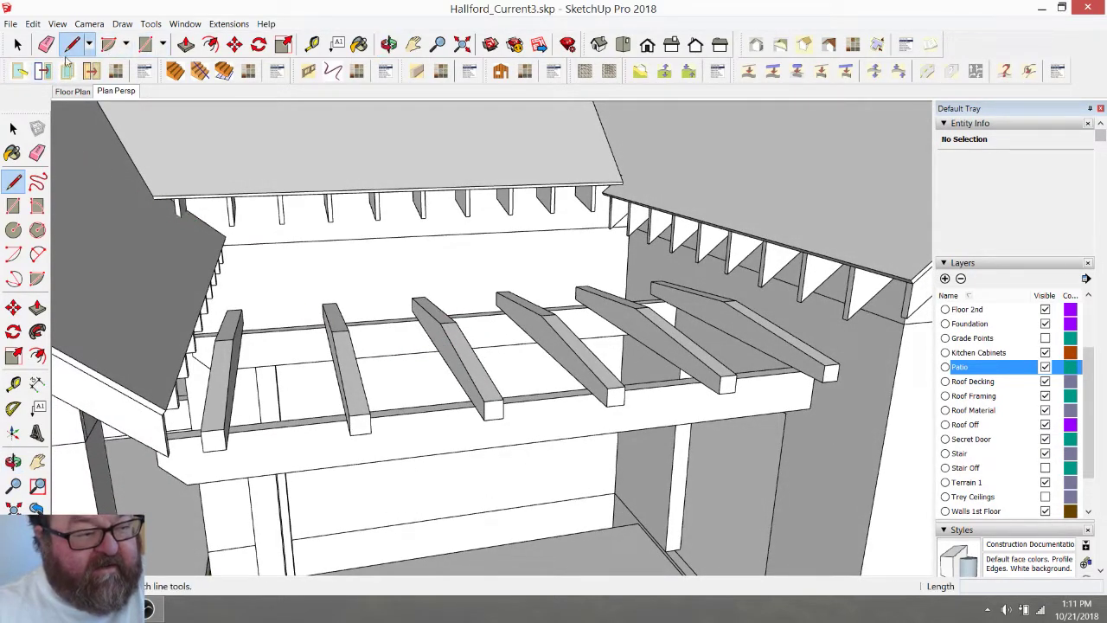
pyautogui.scroll(2, 238, 321)
pyautogui.scroll(1, 238, 322)
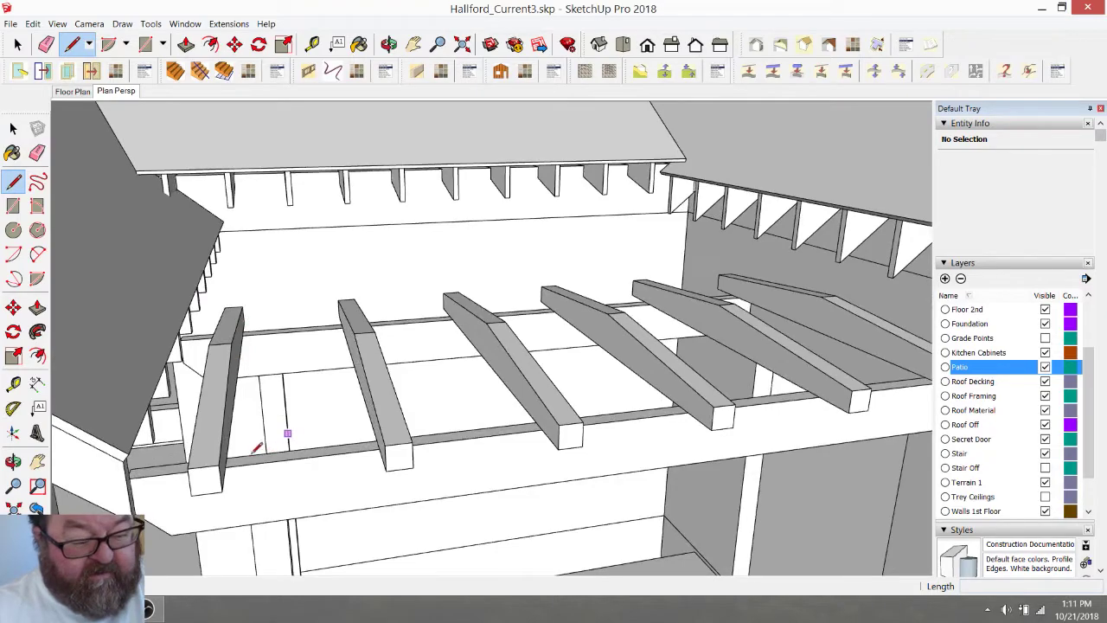
pyautogui.click(188, 468)
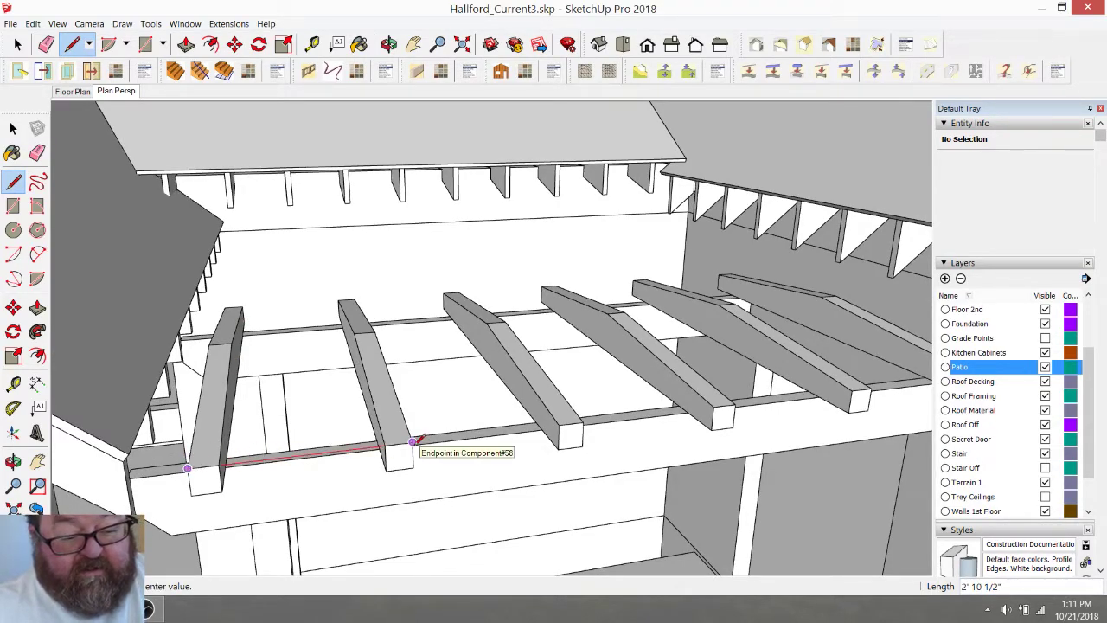
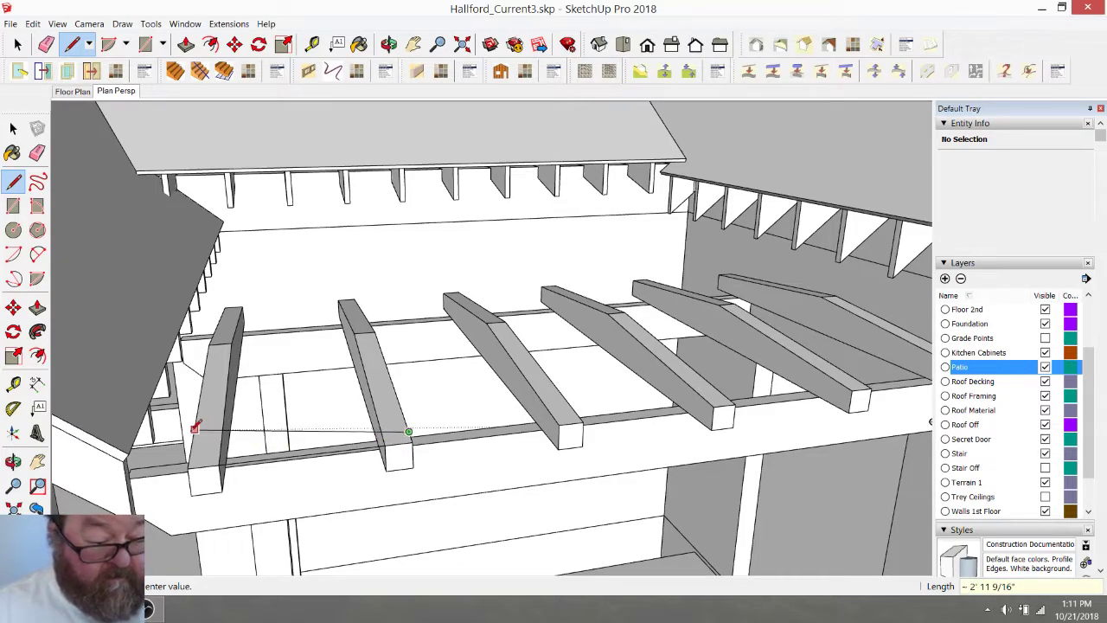
pyautogui.click(186, 468)
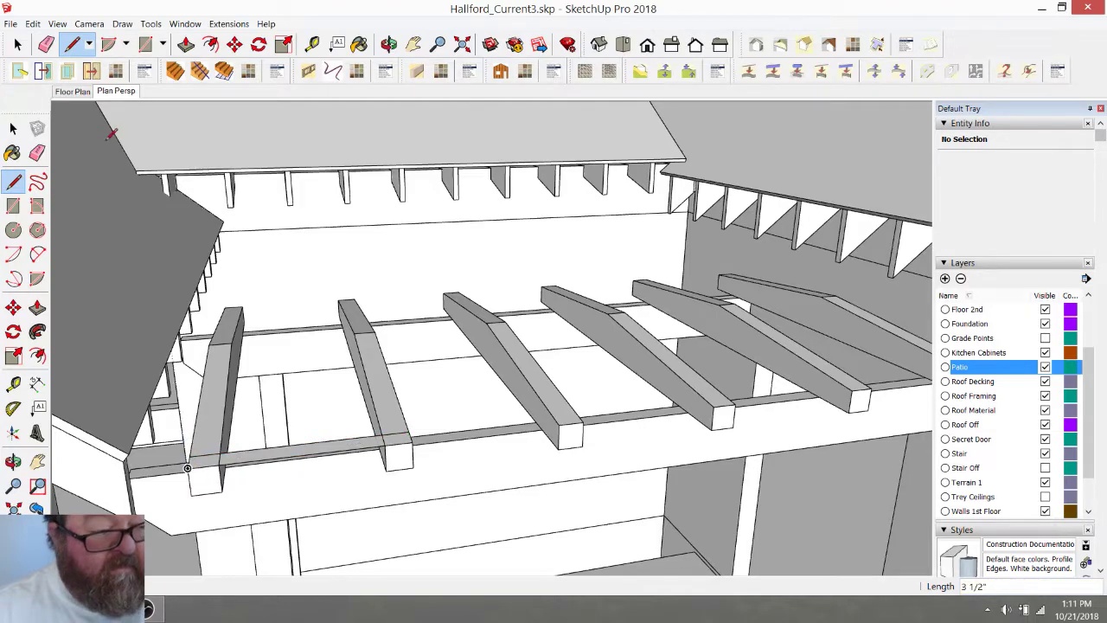
# Select the new rectangular face with its edges on the pergola rafters and make it a group
pyautogui.click(388, 44)
pyautogui.moveTo(376, 200); pyautogui.dragTo(299, 457)
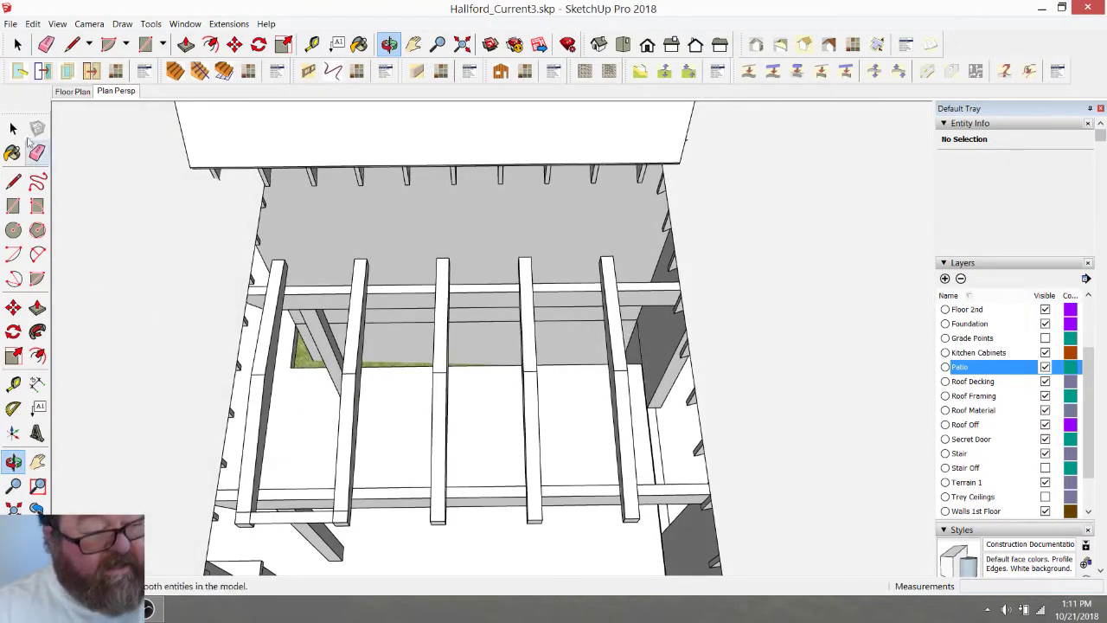
pyautogui.click(18, 45)
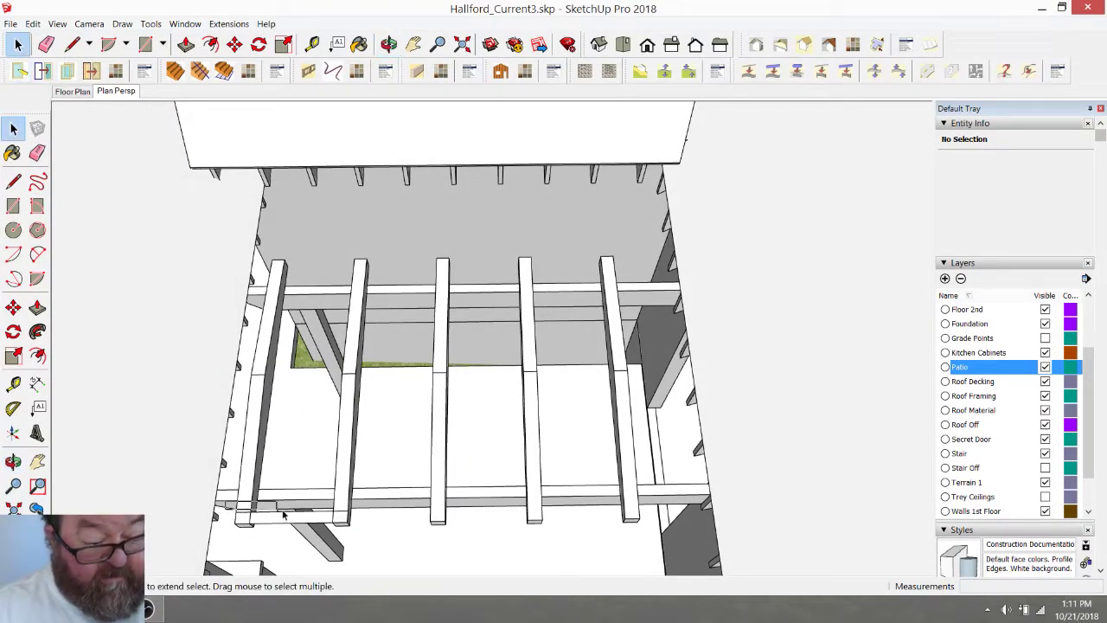
pyautogui.moveTo(366, 537); pyautogui.dragTo(372, 531)
pyautogui.rightClick(322, 521)
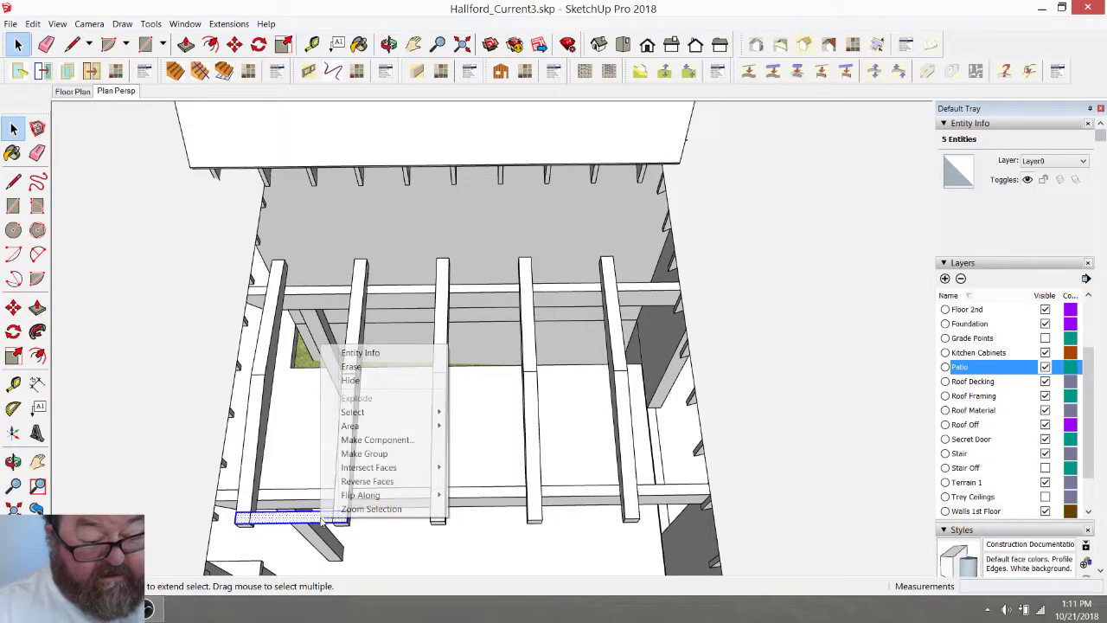
pyautogui.click(355, 453)
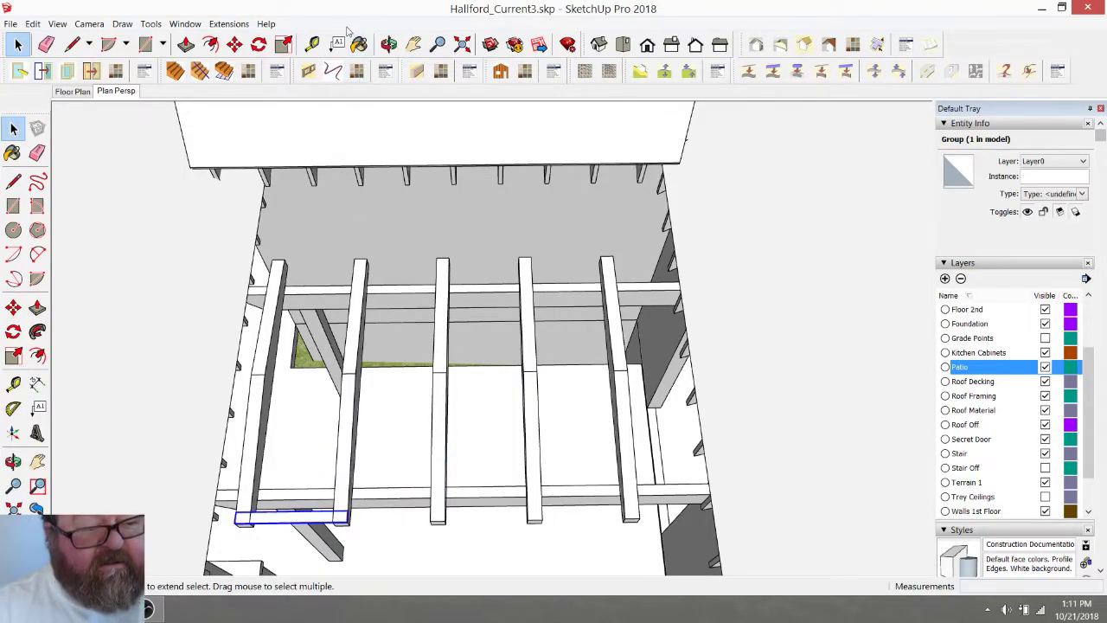
# Open the new group for editing and extrude its face upward 1 1/2" into a slat
pyautogui.click(389, 45)
pyautogui.moveTo(342, 444); pyautogui.dragTo(260, 472)
pyautogui.scroll(3, 260, 471)
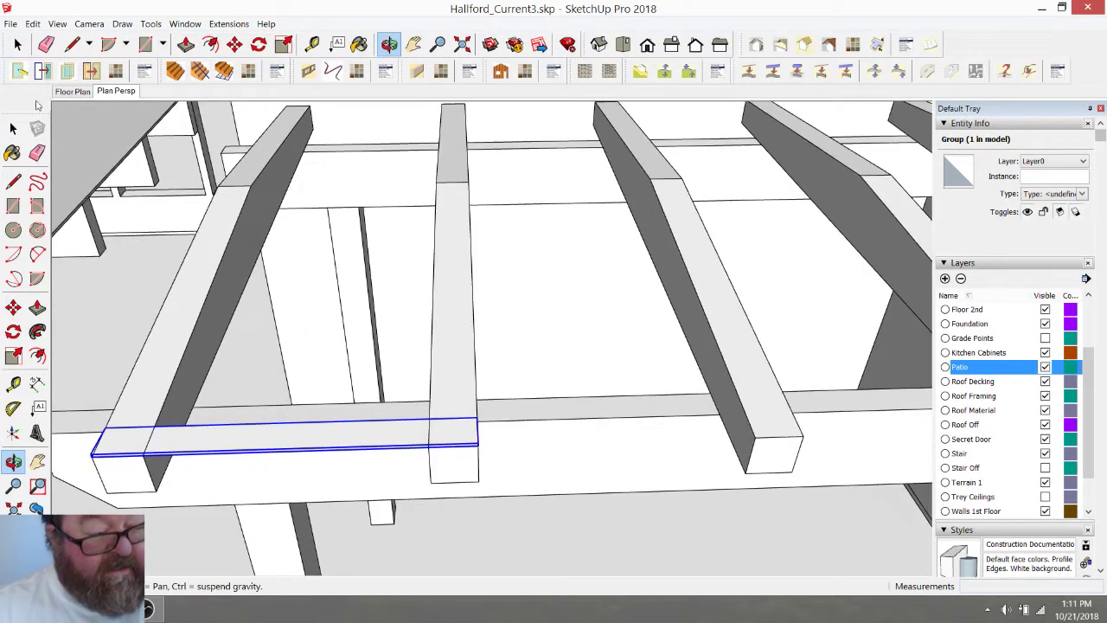
pyautogui.click(18, 44)
pyautogui.press('p')
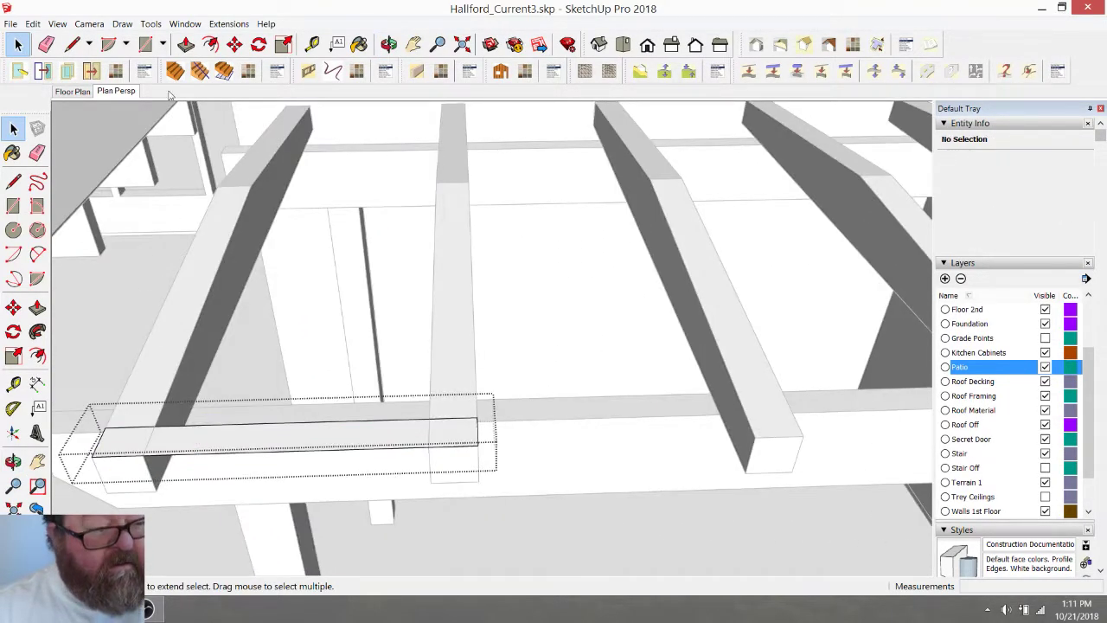
pyautogui.click(231, 430)
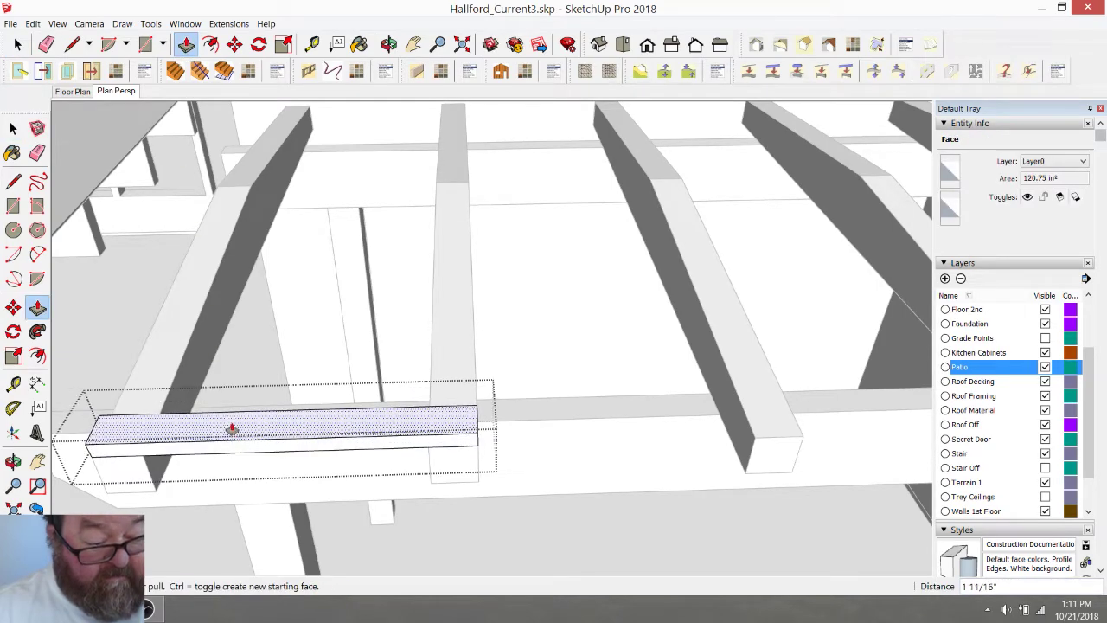
pyautogui.press('Return')
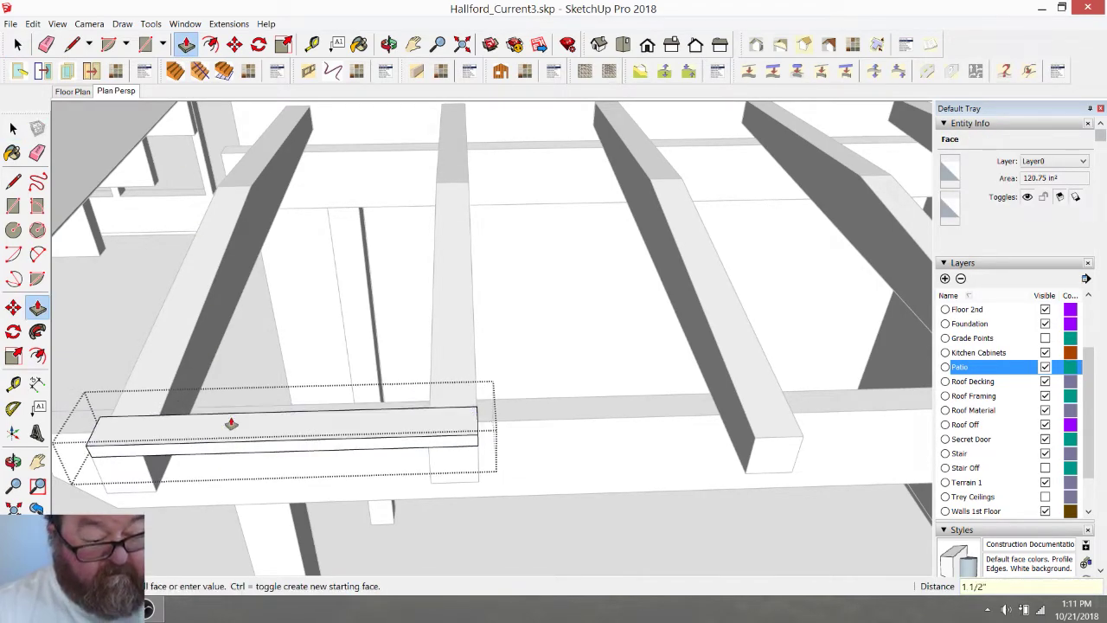
# Extend the slat's end face outward 10 1/2" past the first rafter, in line with the end of the front pergola beam
pyautogui.click(388, 44)
pyautogui.moveTo(395, 111); pyautogui.dragTo(563, 132)
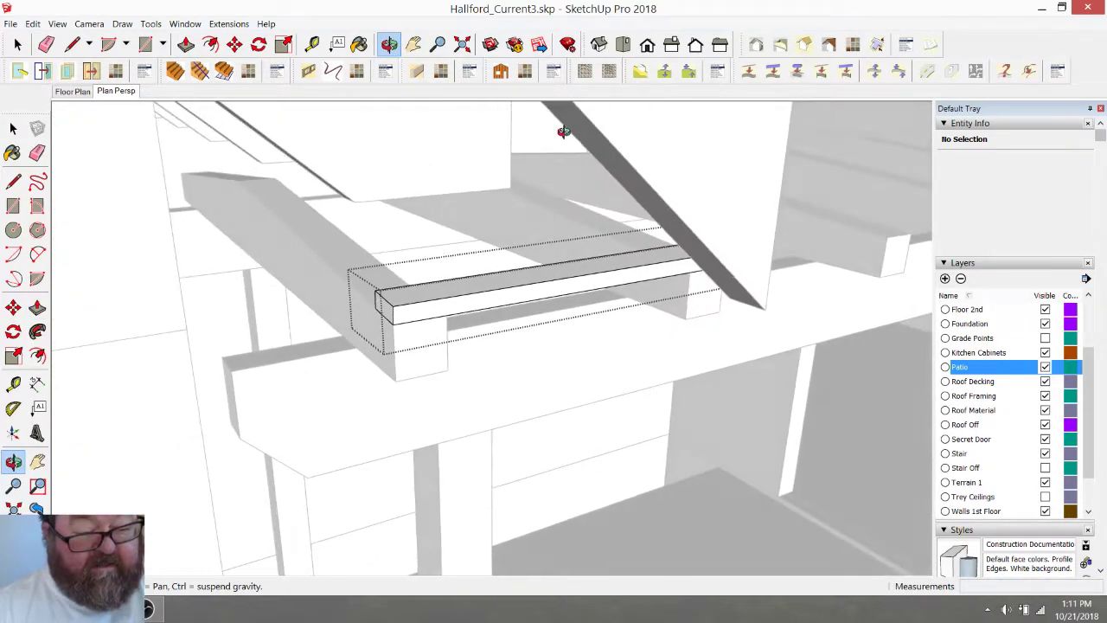
pyautogui.click(186, 44)
pyautogui.click(377, 313)
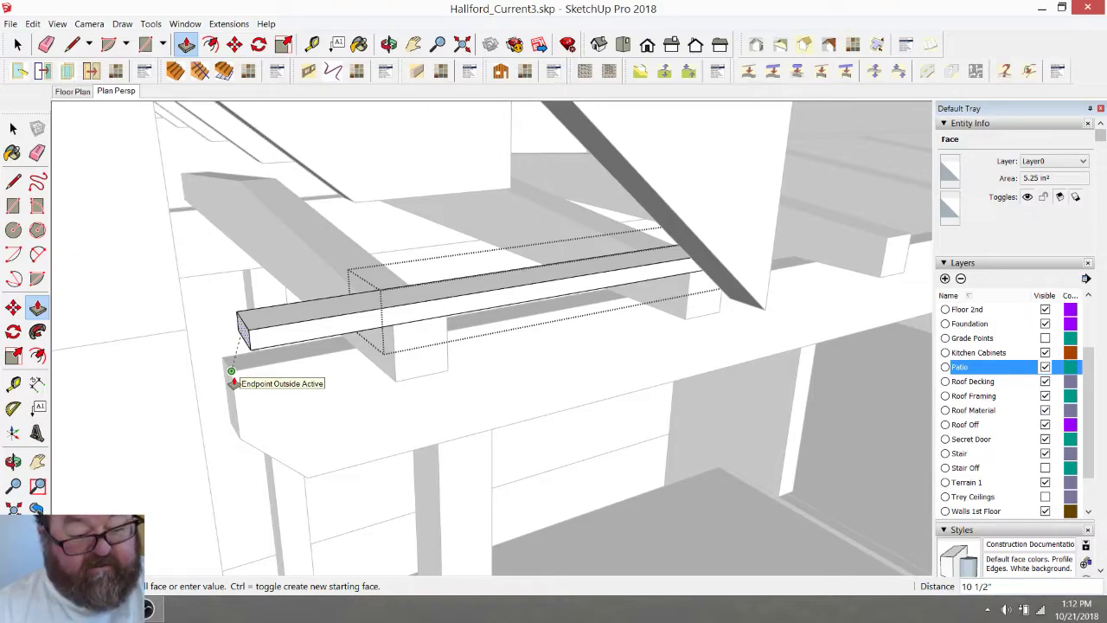
# Set the slat's extension past the first pergola rafter to 6", then extend its opposite end 10' to the last rafter's outer face
pyautogui.write('6')
pyautogui.press('Return')
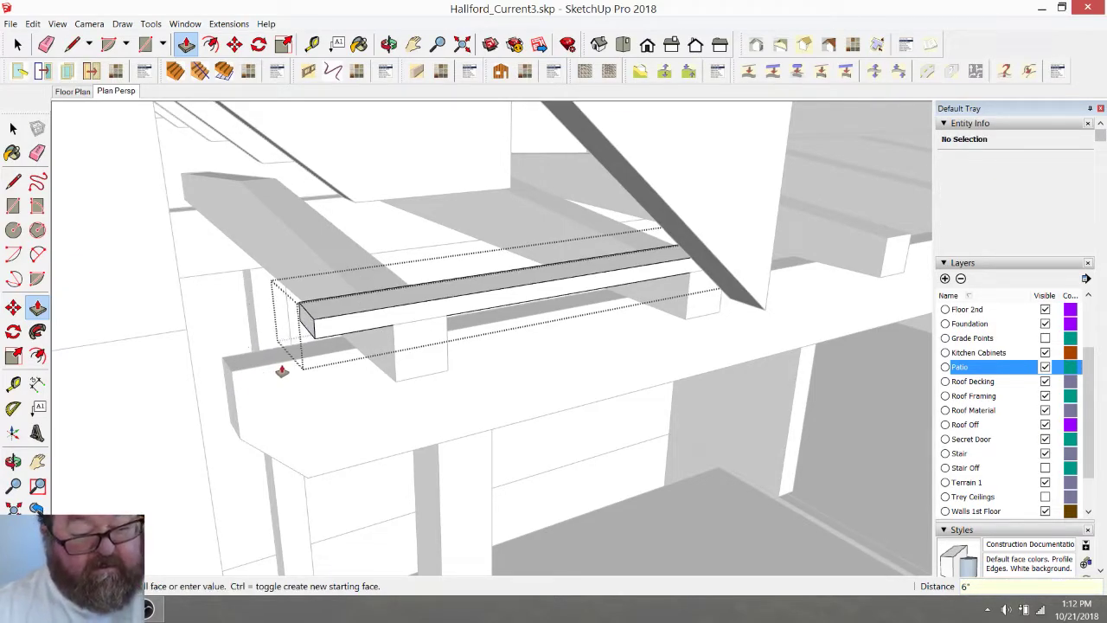
pyautogui.scroll(-2, 284, 372)
pyautogui.click(389, 45)
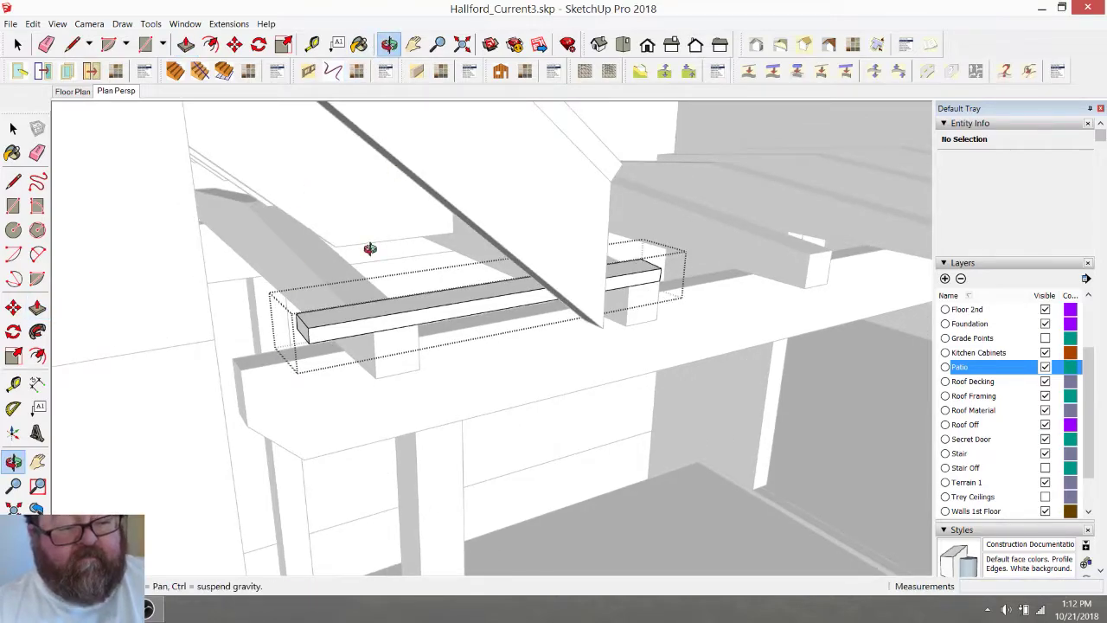
pyautogui.scroll(-2, 393, 233)
pyautogui.moveTo(394, 231); pyautogui.dragTo(632, 319)
pyautogui.scroll(2, 640, 321)
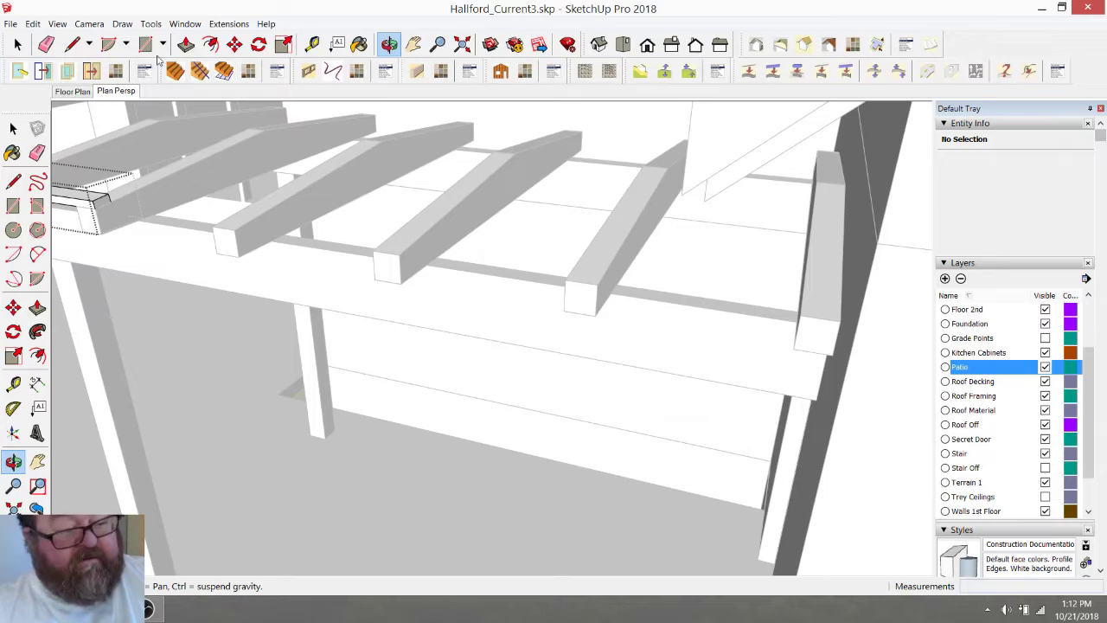
pyautogui.click(185, 45)
pyautogui.click(104, 203)
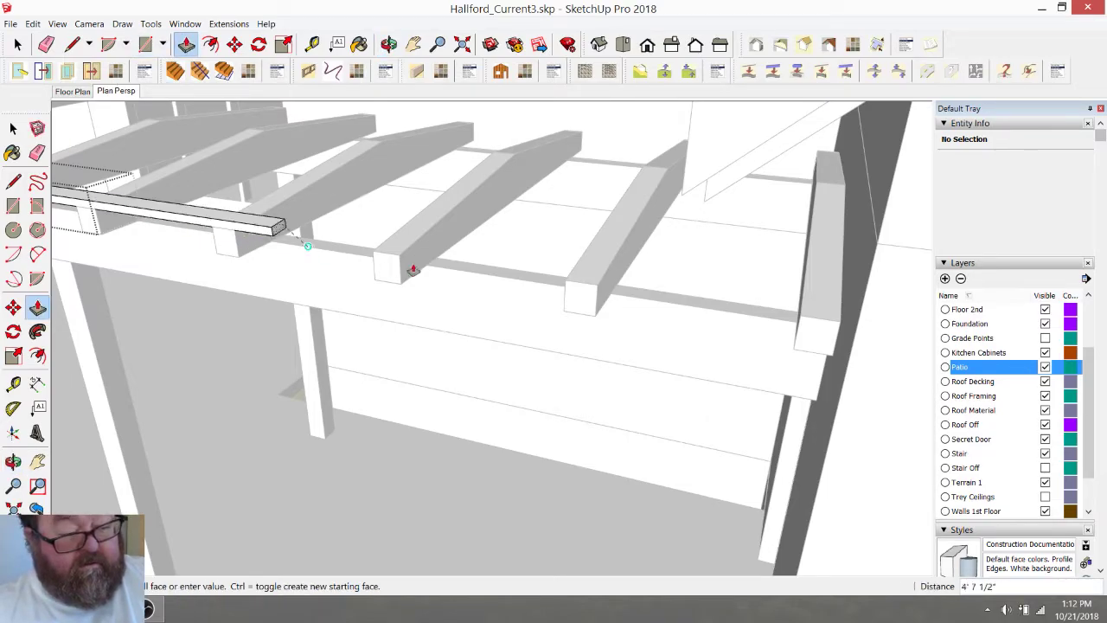
pyautogui.click(833, 341)
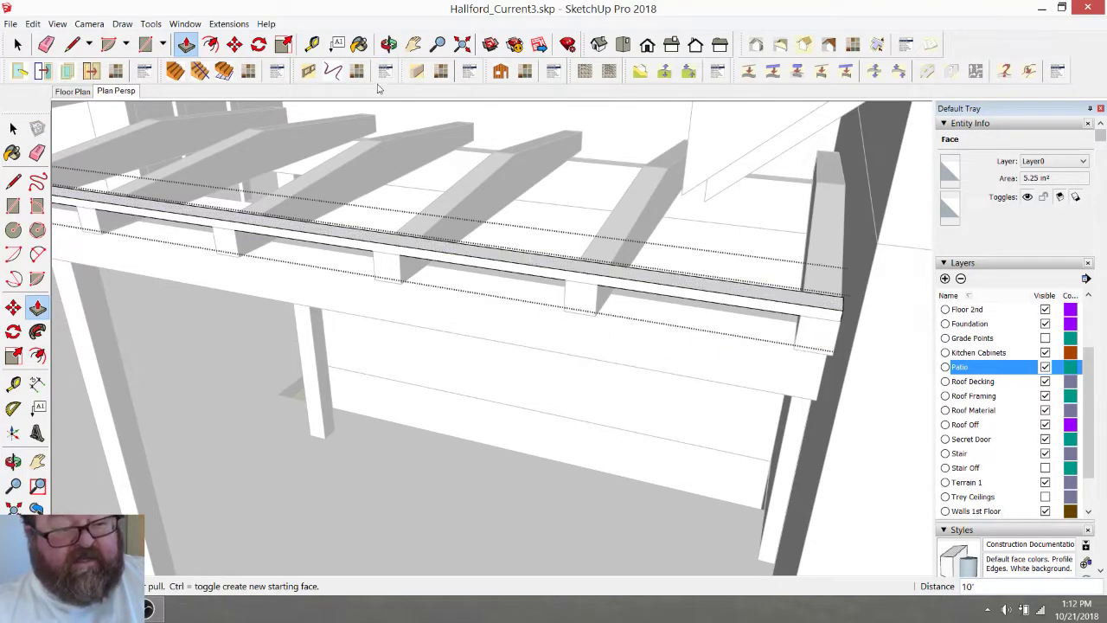
# Close the slat group and copy the slat about 3' 8 3/4" up the rafter slope to the ridge line
pyautogui.click(388, 45)
pyautogui.moveTo(432, 225); pyautogui.dragTo(496, 279)
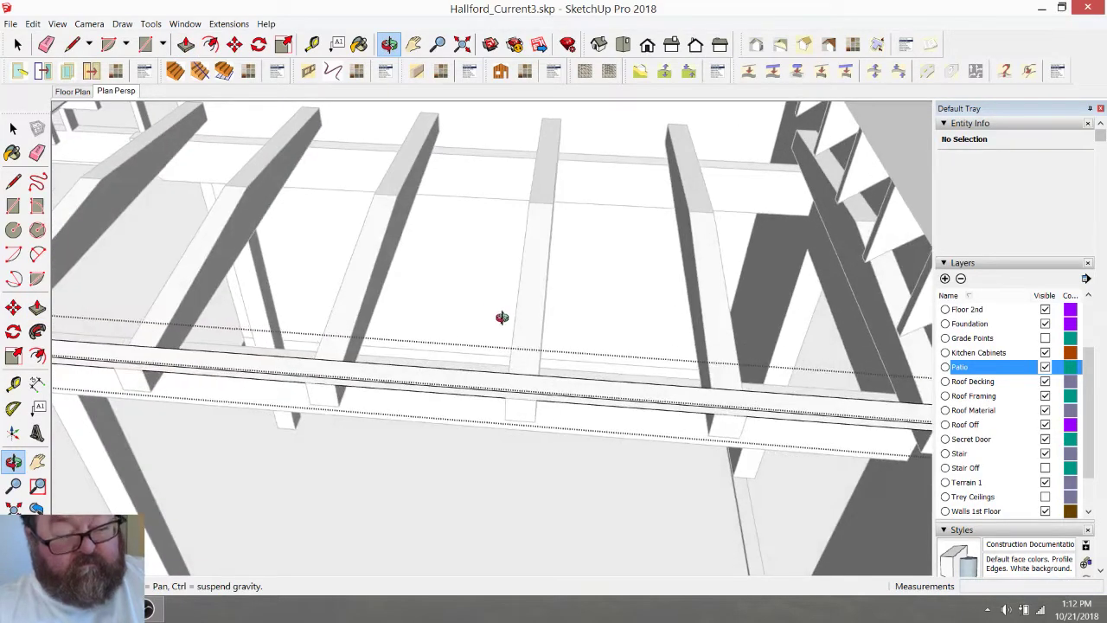
pyautogui.moveTo(563, 333)
pyautogui.mouseDown()
pyautogui.moveTo(645, 377)
pyautogui.moveTo(314, 312)
pyautogui.moveTo(316, 353)
pyautogui.moveTo(590, 395)
pyautogui.moveTo(631, 341)
pyautogui.moveTo(328, 178)
pyautogui.mouseUp()
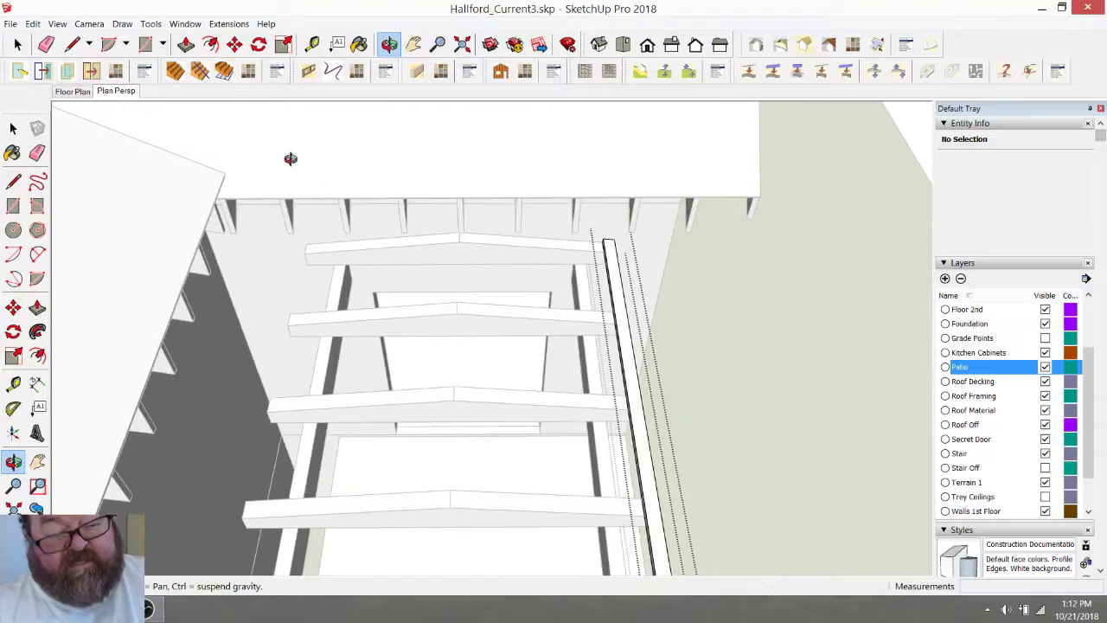
pyautogui.click(18, 44)
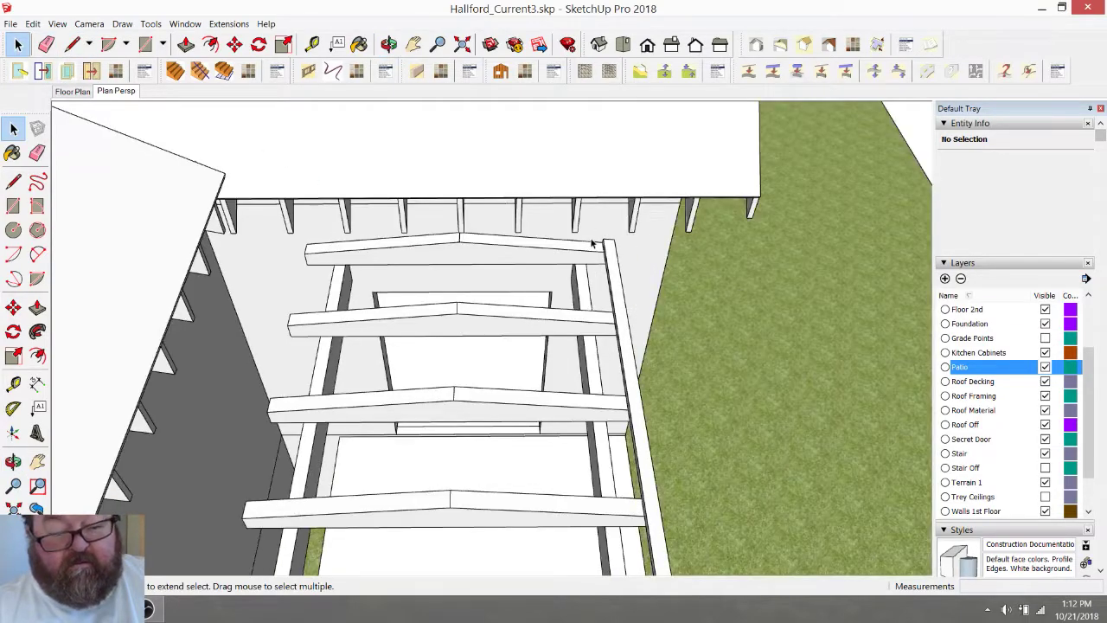
pyautogui.click(606, 250)
pyautogui.scroll(5, 461, 255)
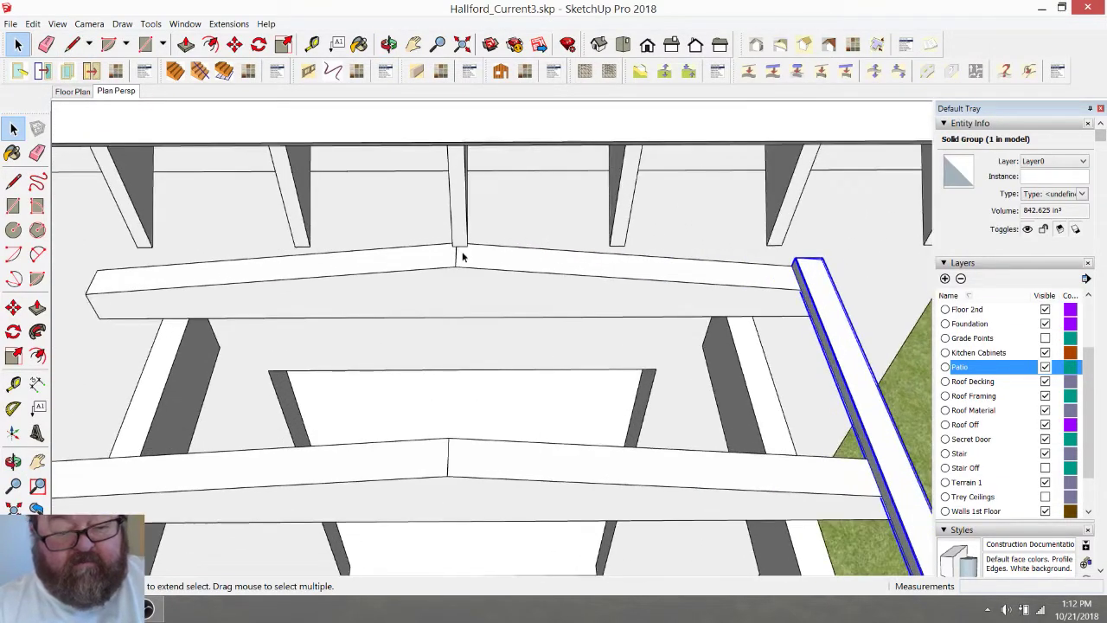
pyautogui.click(234, 44)
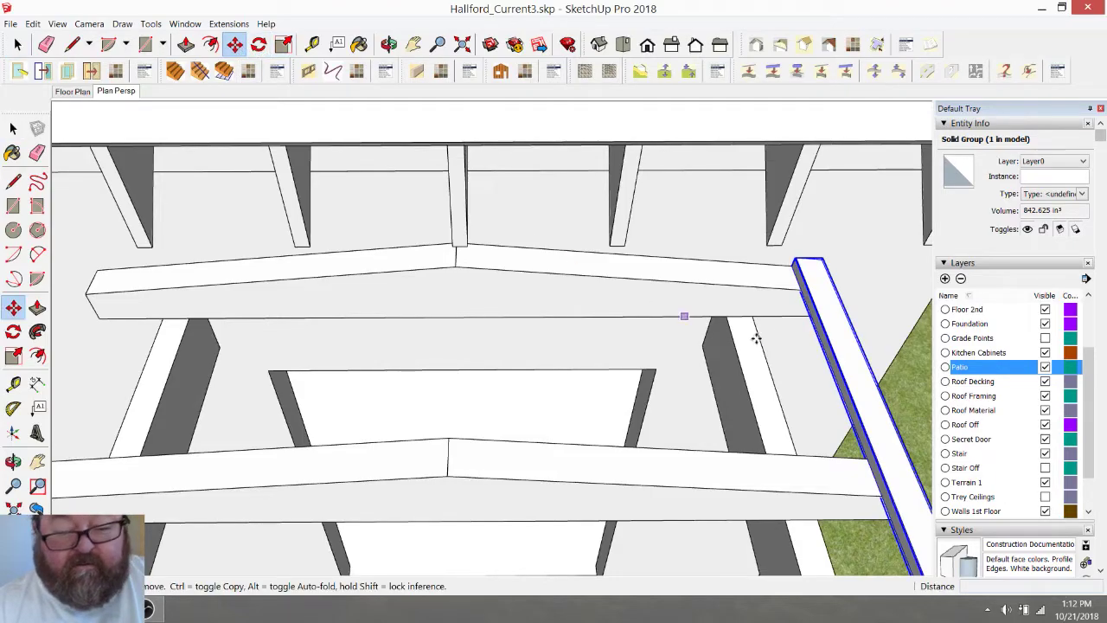
pyautogui.press('ctrl')
pyautogui.click(801, 289)
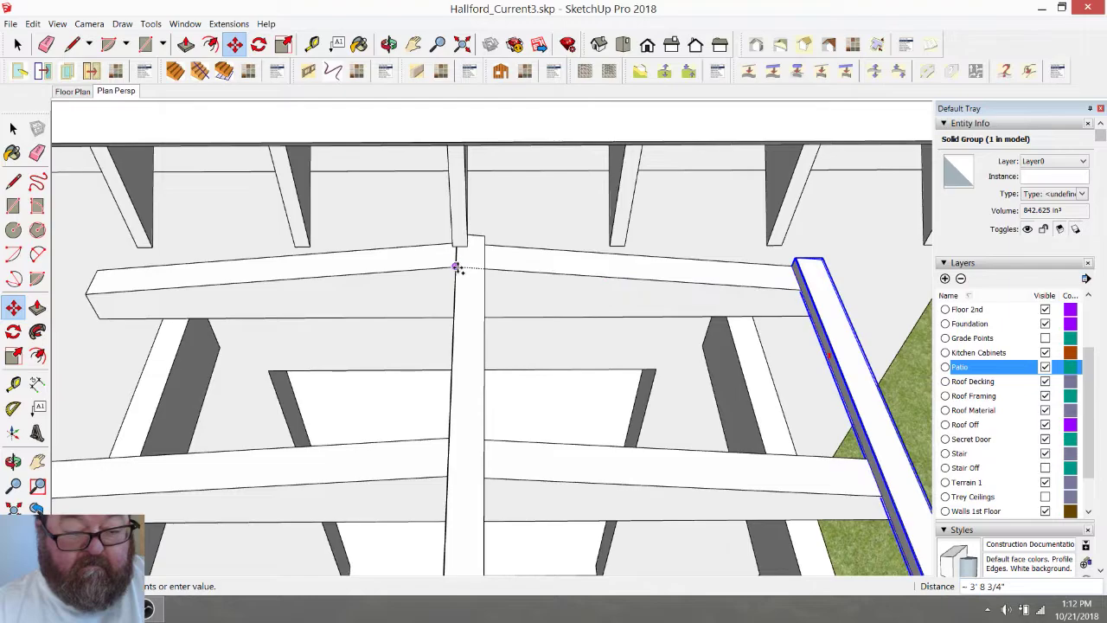
pyautogui.click(457, 267)
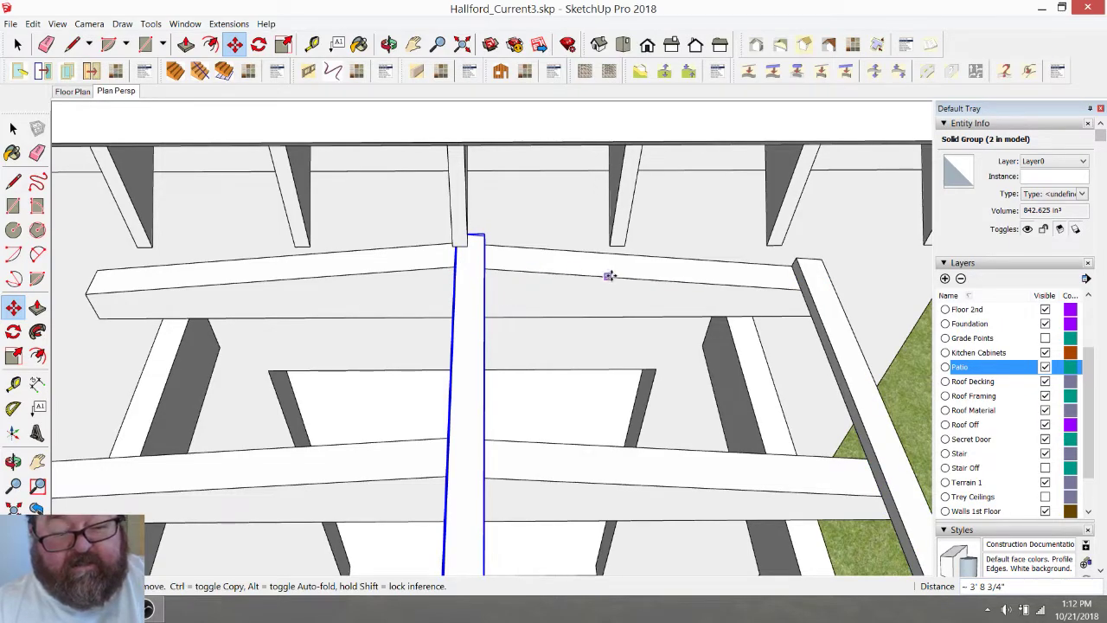
# Measure the clear distance along the rafter between the eave slat and the ridge slat
pyautogui.click(313, 44)
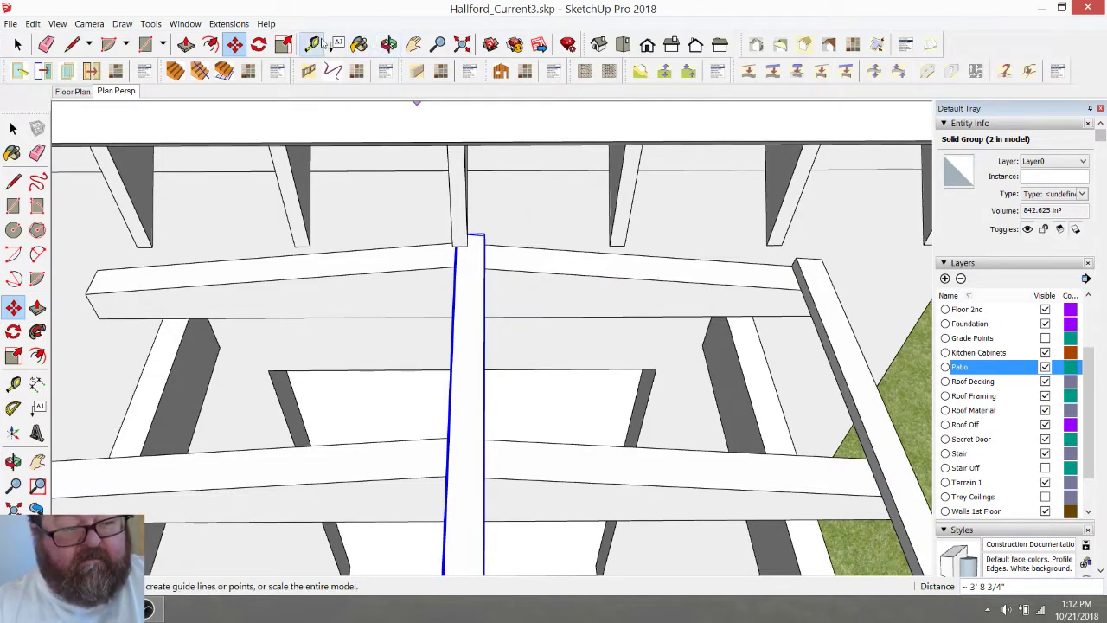
pyautogui.click(807, 277)
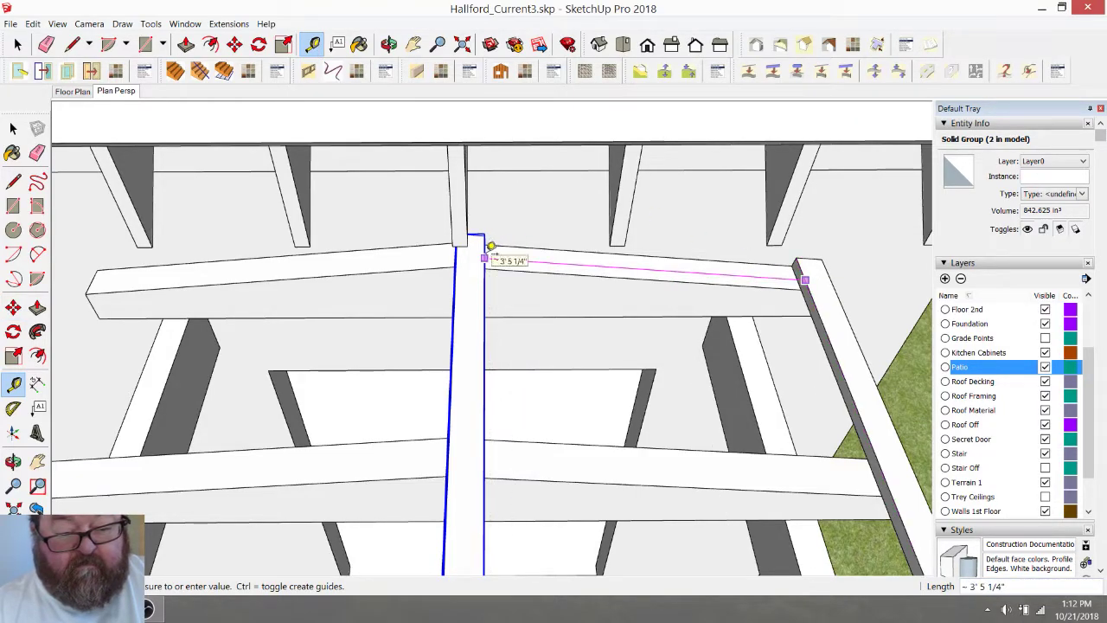
pyautogui.click(491, 248)
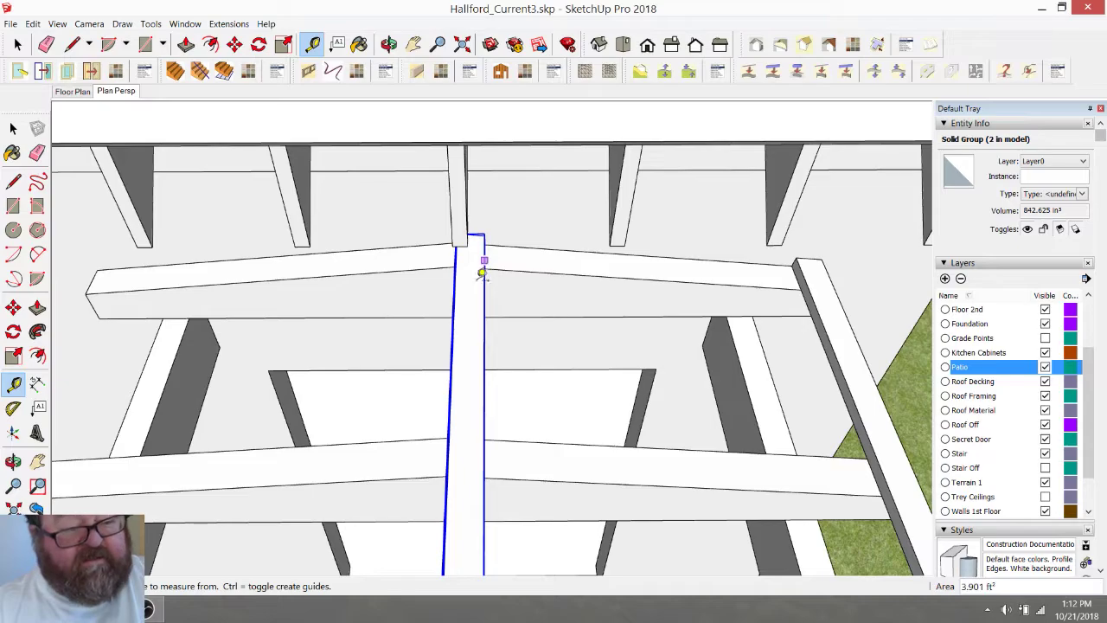
# Copy the ridge slat 20.5" down the rafter slope toward the eave slat
pyautogui.click(234, 45)
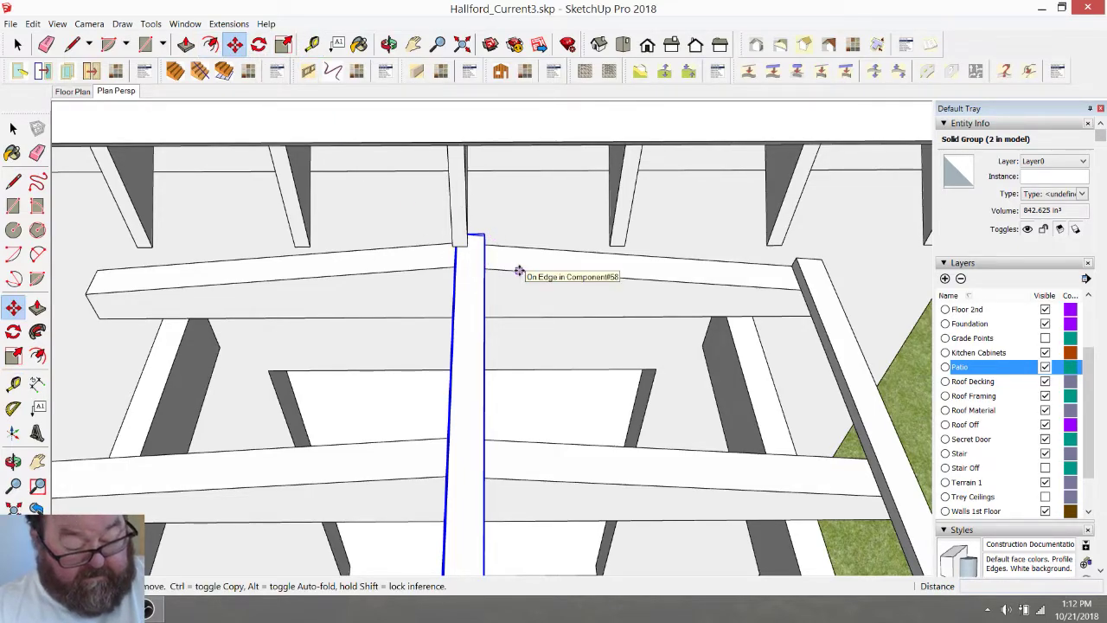
pyautogui.click(518, 272)
pyautogui.press('ctrl')
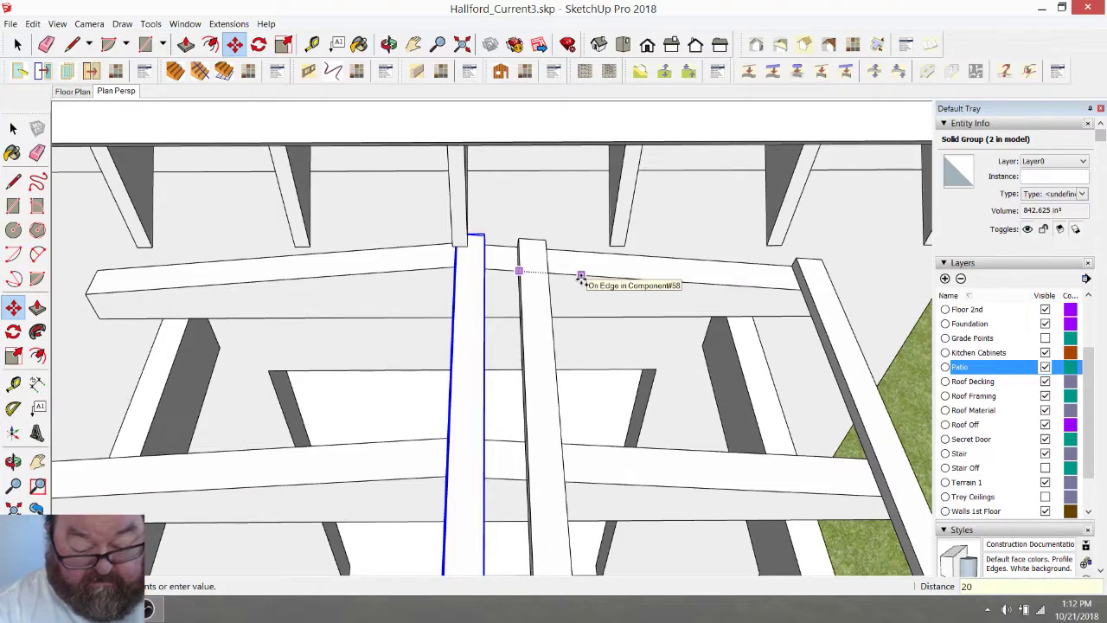
pyautogui.press('Return')
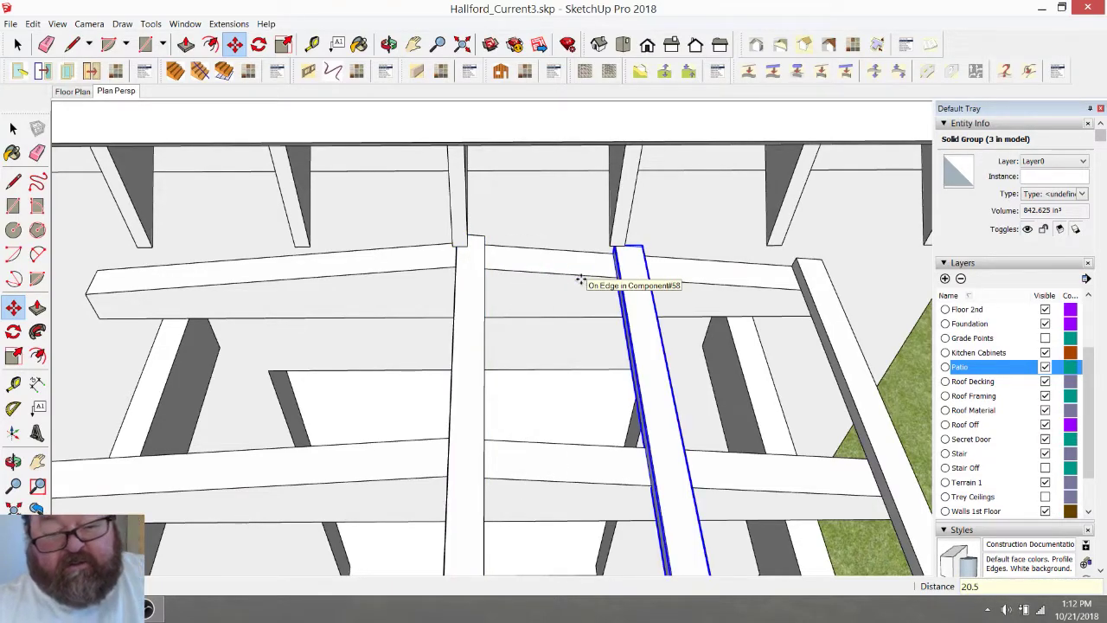
pyautogui.scroll(-1, 461, 264)
pyautogui.scroll(1, 625, 321)
# Measure the gaps from the middle slat to the eave slat and to the ridge slat
pyautogui.click(312, 44)
pyautogui.click(612, 258)
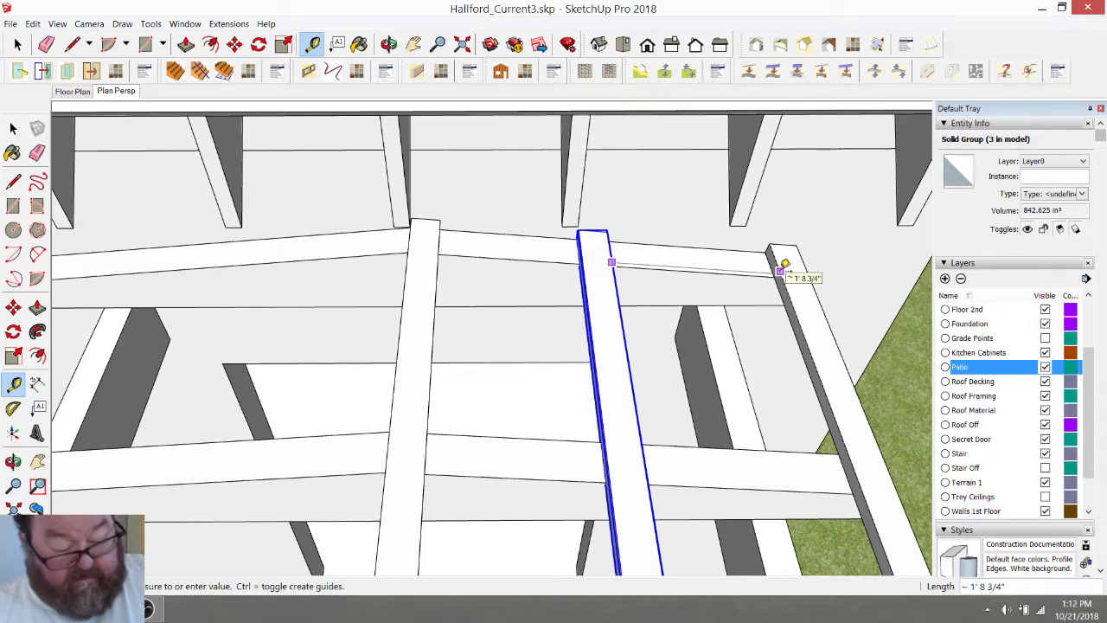
pyautogui.click(780, 270)
pyautogui.click(584, 257)
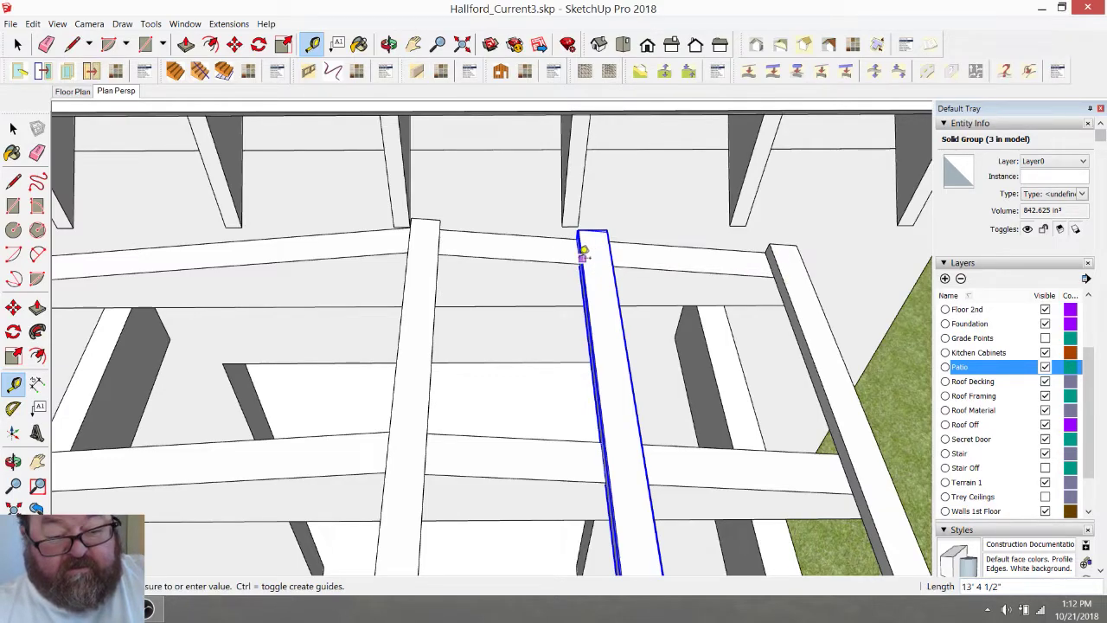
pyautogui.click(439, 248)
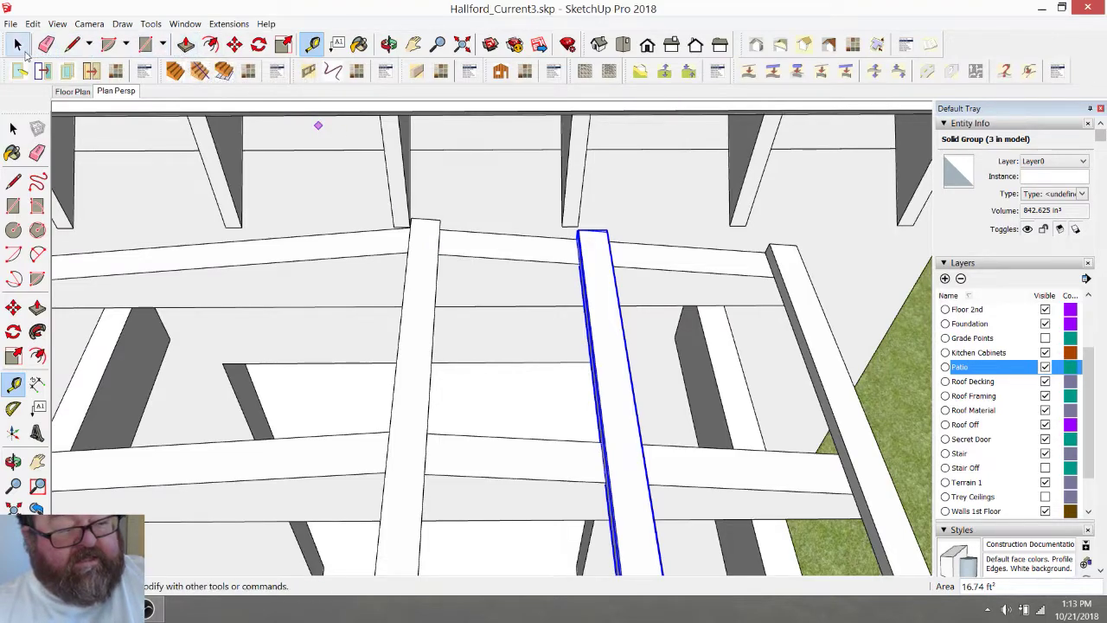
# Move the middle slat 1.5" down the rafter slope toward the eave slat
pyautogui.press('space')
pyautogui.click(234, 44)
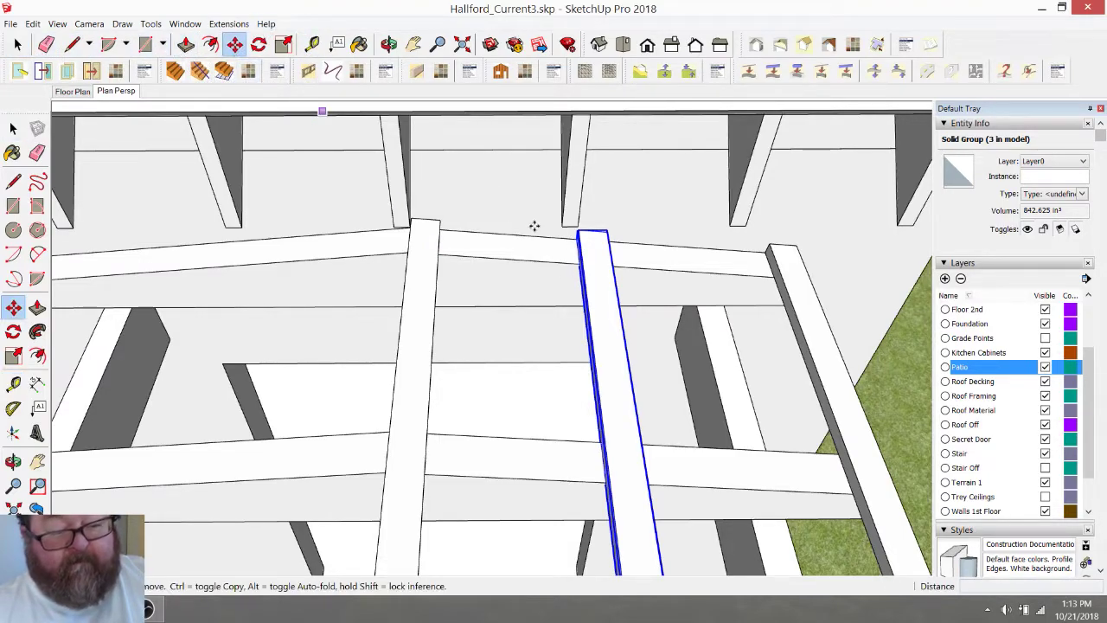
pyautogui.click(650, 269)
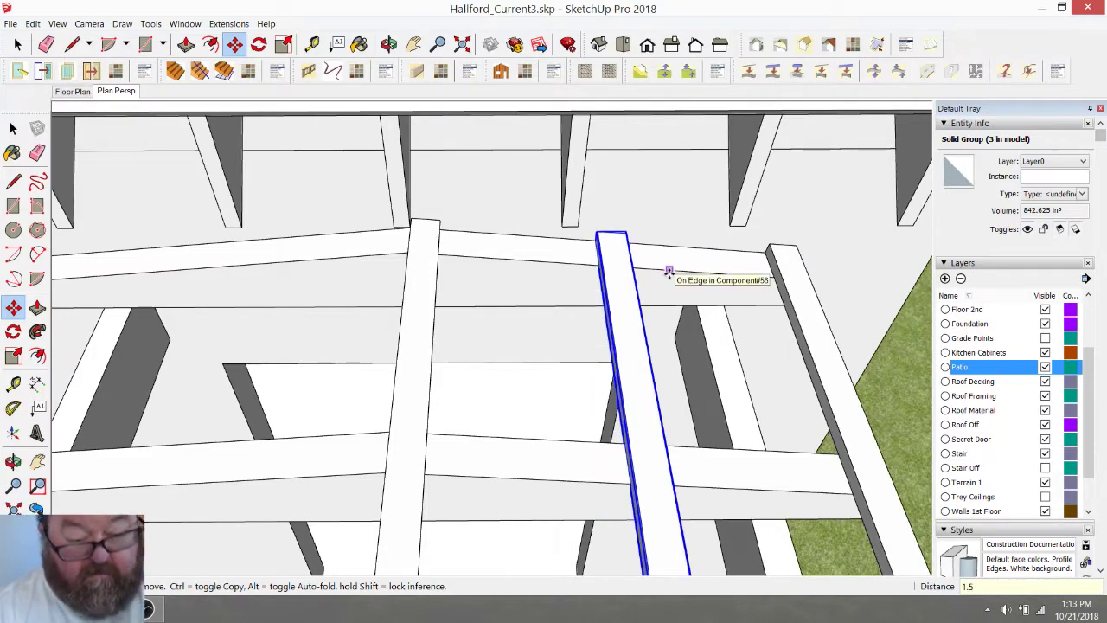
pyautogui.press('Return')
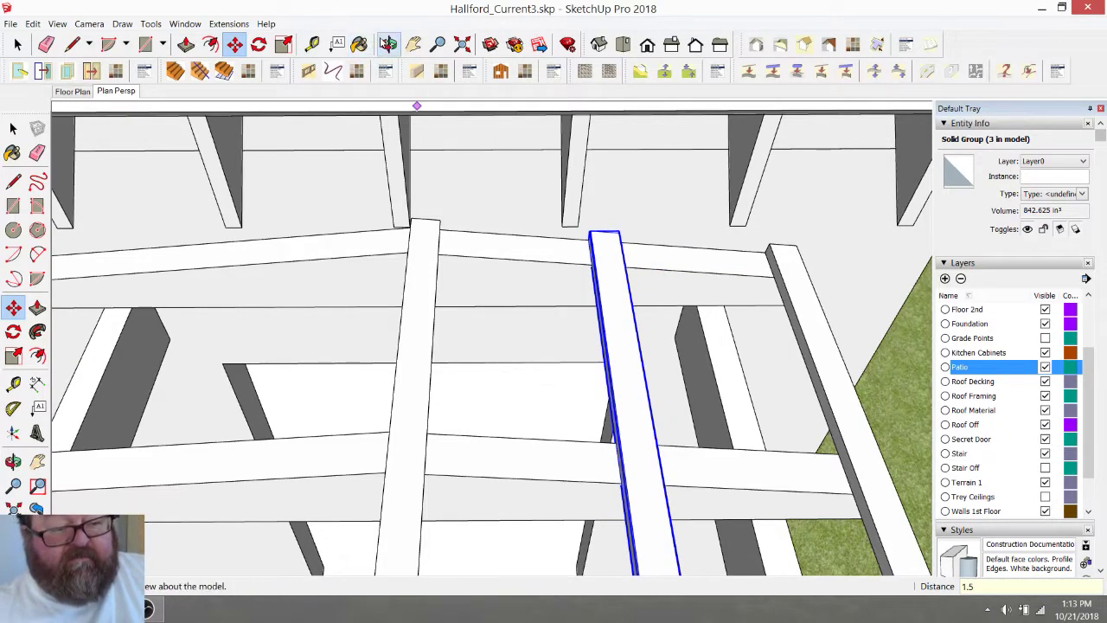
# Copy the ridge slat about 3' 10" across to the outer ends of the rafters on the opposite slope
pyautogui.click(387, 44)
pyautogui.moveTo(583, 180); pyautogui.dragTo(821, 275)
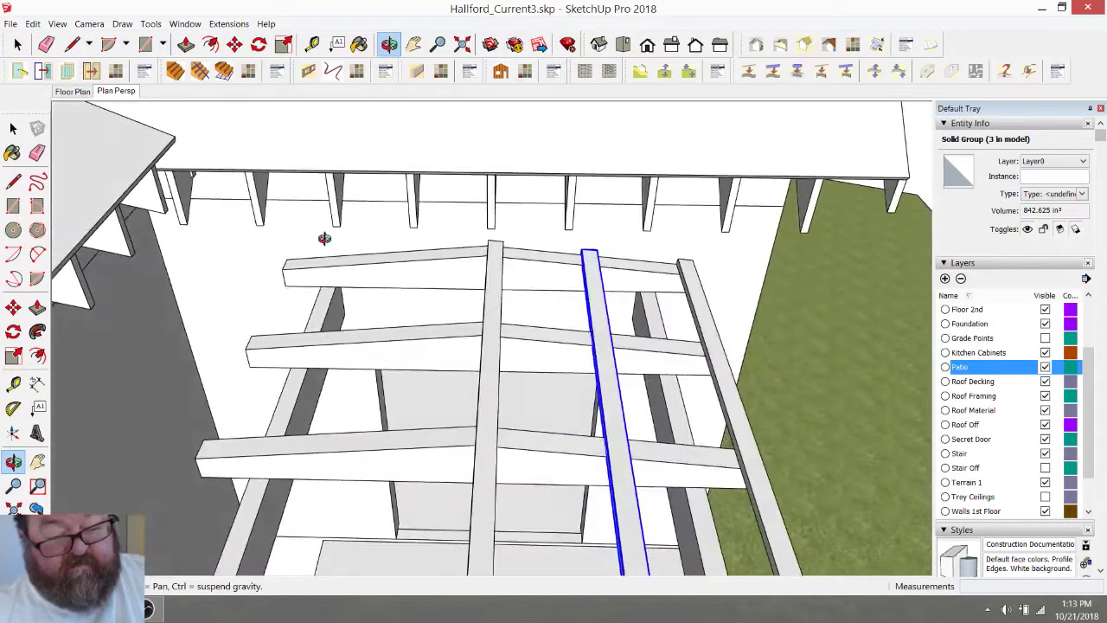
pyautogui.scroll(5, 324, 240)
pyautogui.moveTo(420, 266); pyautogui.dragTo(461, 291)
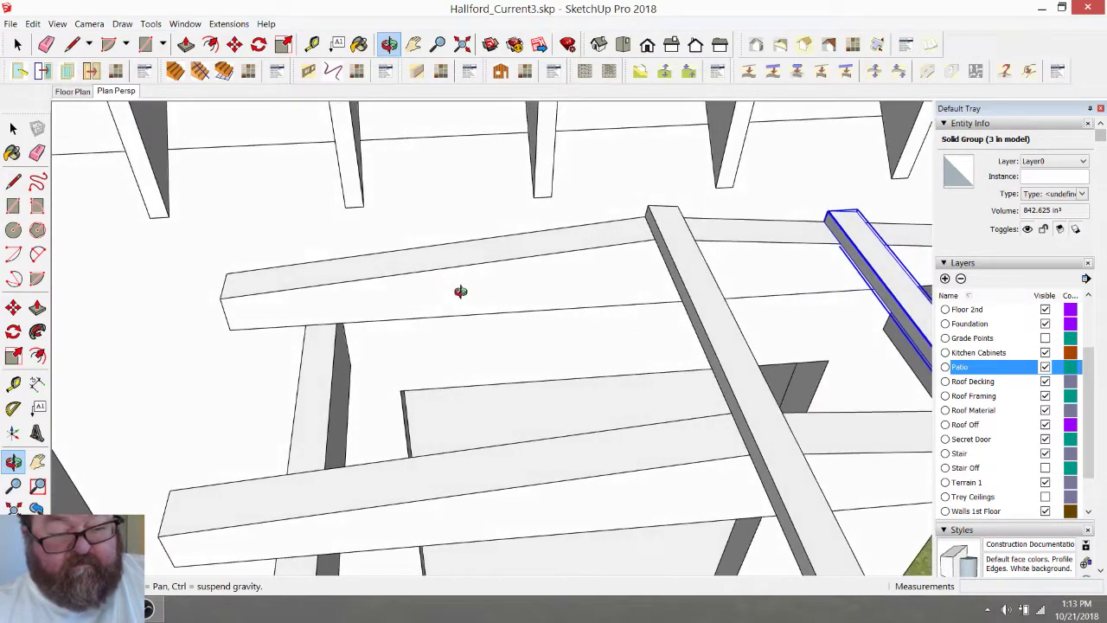
pyautogui.click(18, 44)
pyautogui.click(661, 233)
pyautogui.click(235, 45)
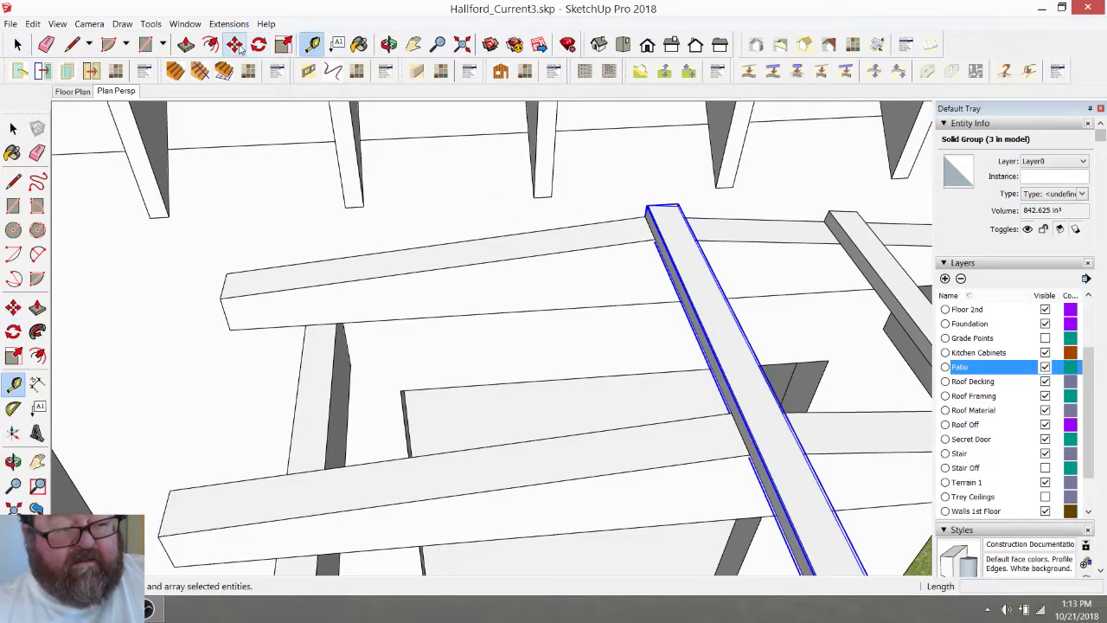
pyautogui.click(640, 219)
pyautogui.press('ctrl')
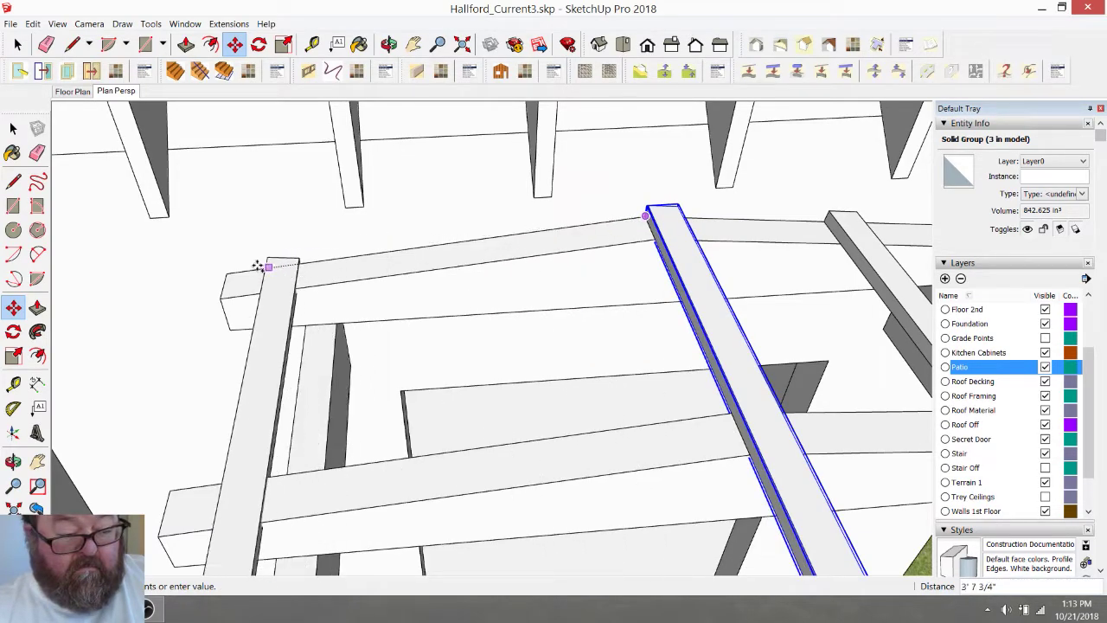
pyautogui.click(242, 257)
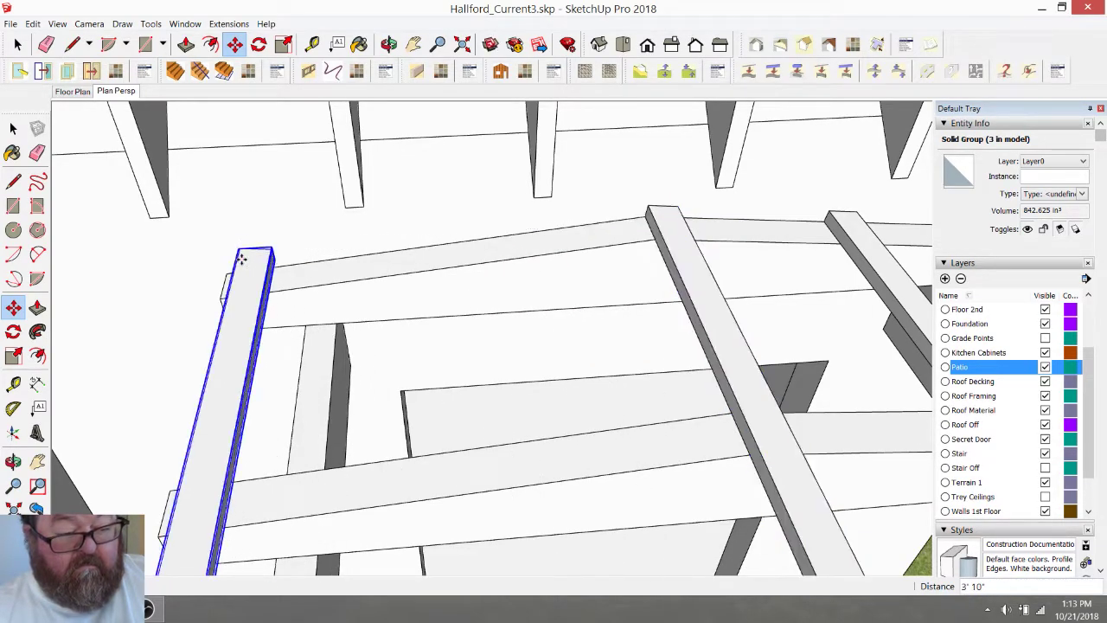
# Move the copied slat down onto the opposite slope, aligning its lower corner with the top corner of the rafter's outer end
pyautogui.moveTo(338, 114); pyautogui.dragTo(490, 333, button='middle')
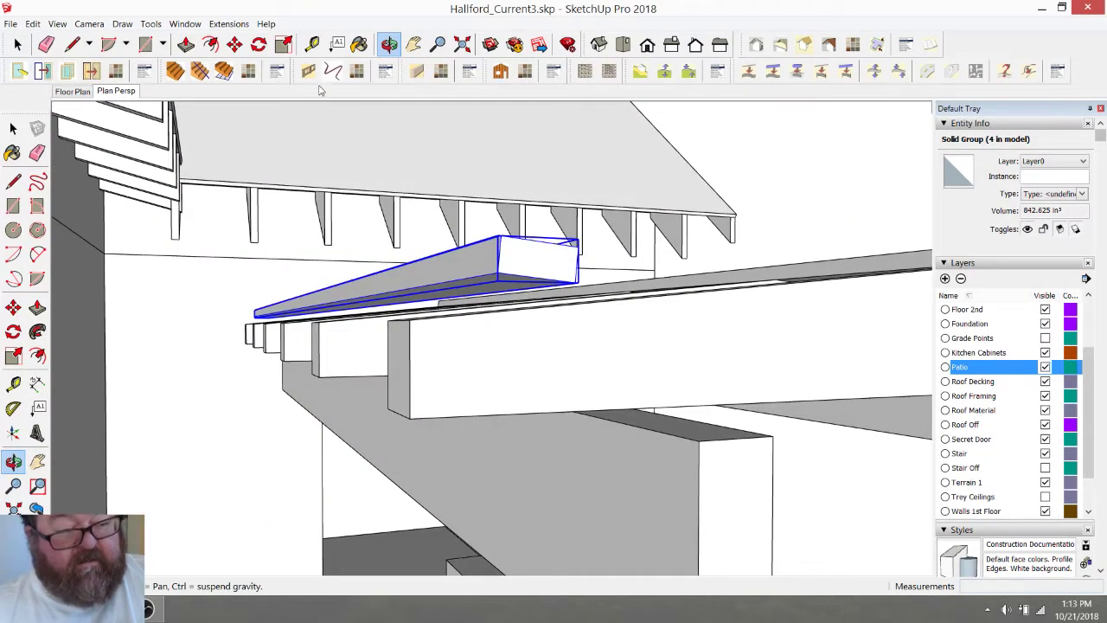
pyautogui.click(235, 44)
pyautogui.moveTo(507, 273); pyautogui.dragTo(410, 308)
pyautogui.click(388, 43)
pyautogui.moveTo(554, 285); pyautogui.dragTo(701, 341)
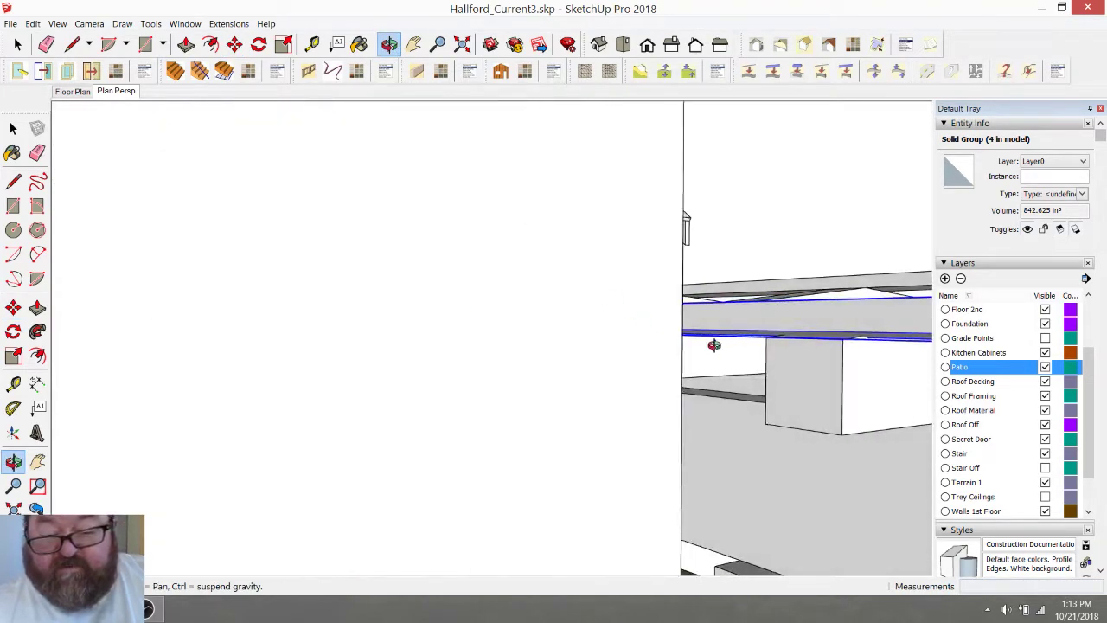
pyautogui.moveTo(621, 322); pyautogui.dragTo(743, 323)
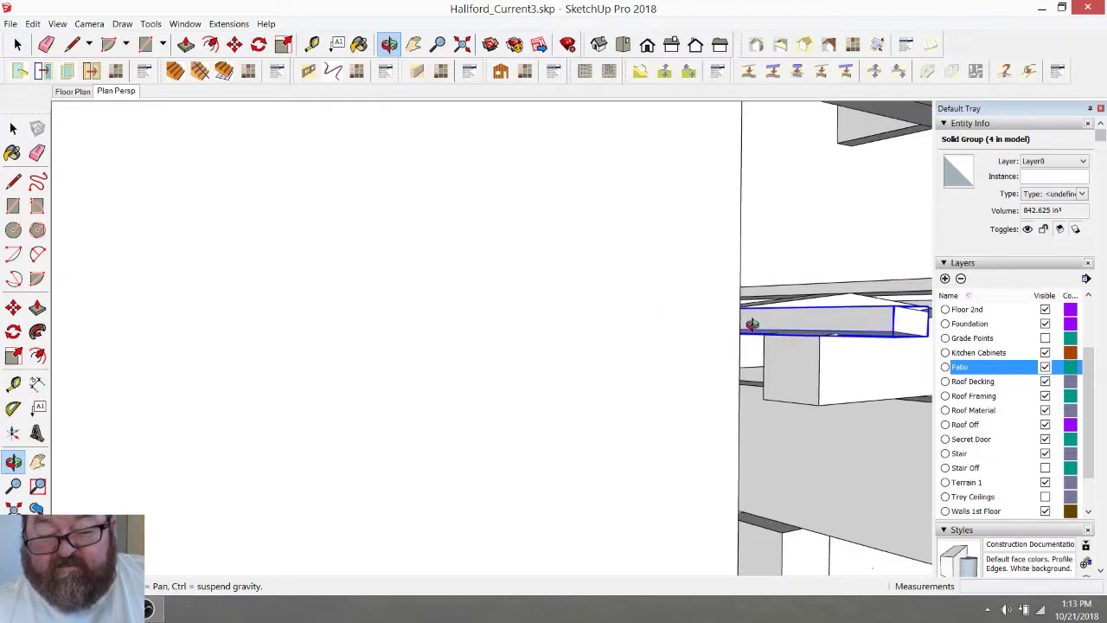
pyautogui.click(234, 43)
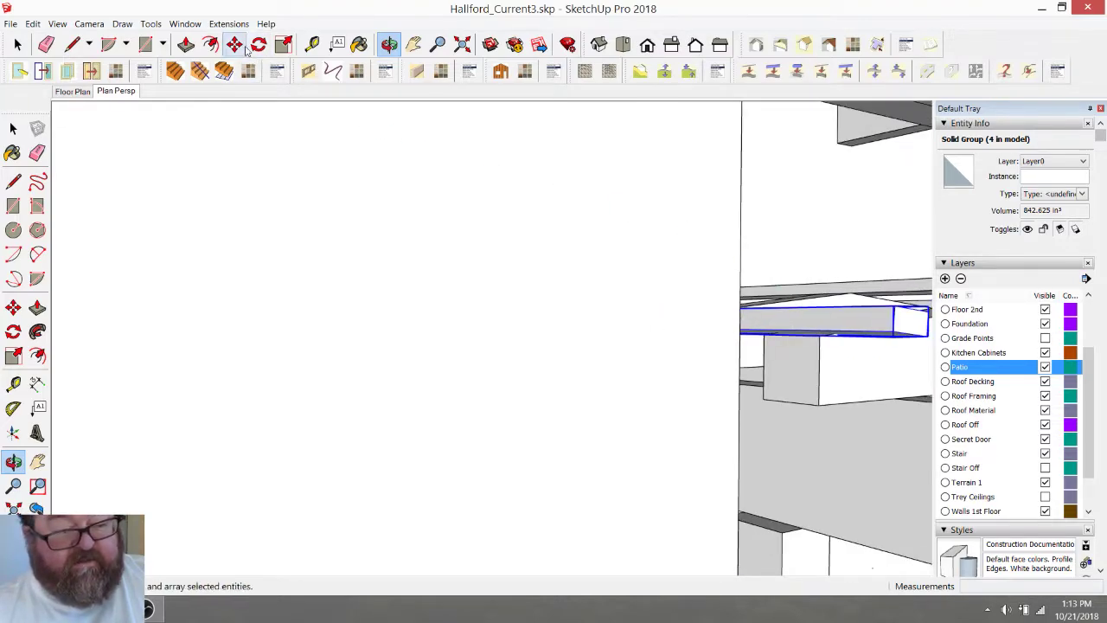
pyautogui.click(896, 331)
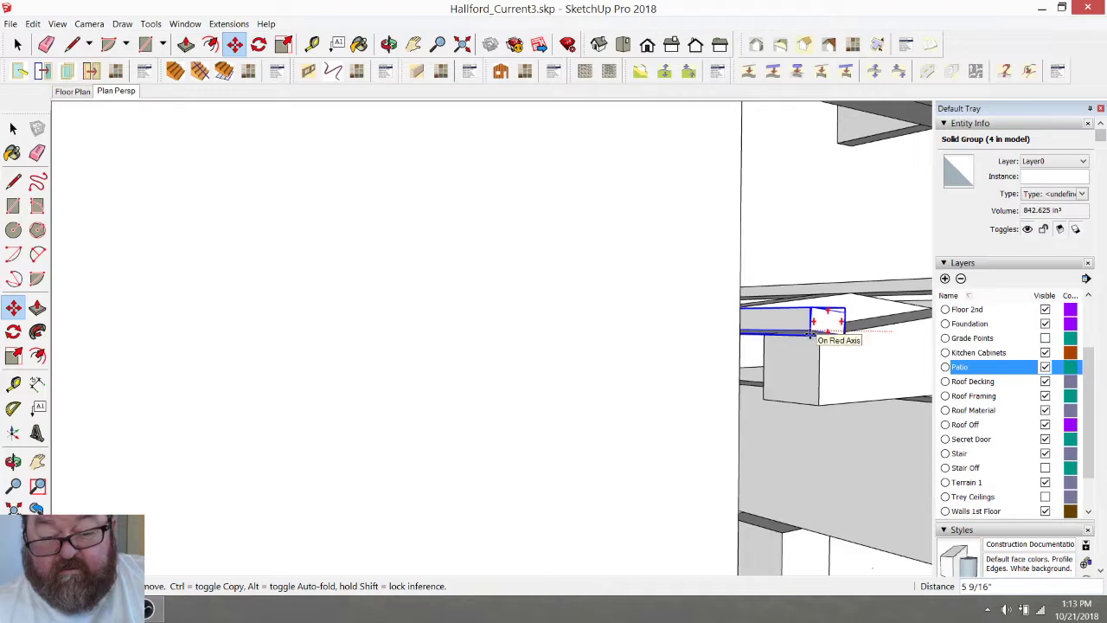
pyautogui.click(800, 335)
pyautogui.click(813, 337)
pyautogui.click(830, 335)
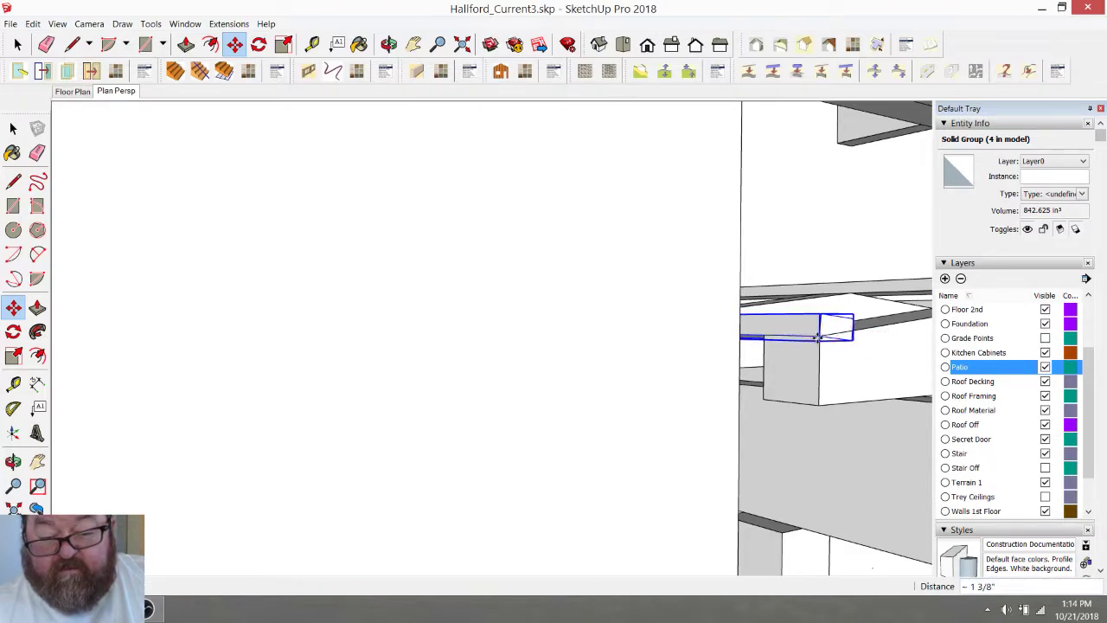
# Rotate the copied slat about its lower corner so it lies flush with the sloping tops of the opposite rafters
pyautogui.click(388, 44)
pyautogui.moveTo(417, 289); pyautogui.dragTo(380, 286)
pyautogui.moveTo(691, 284); pyautogui.dragTo(746, 350)
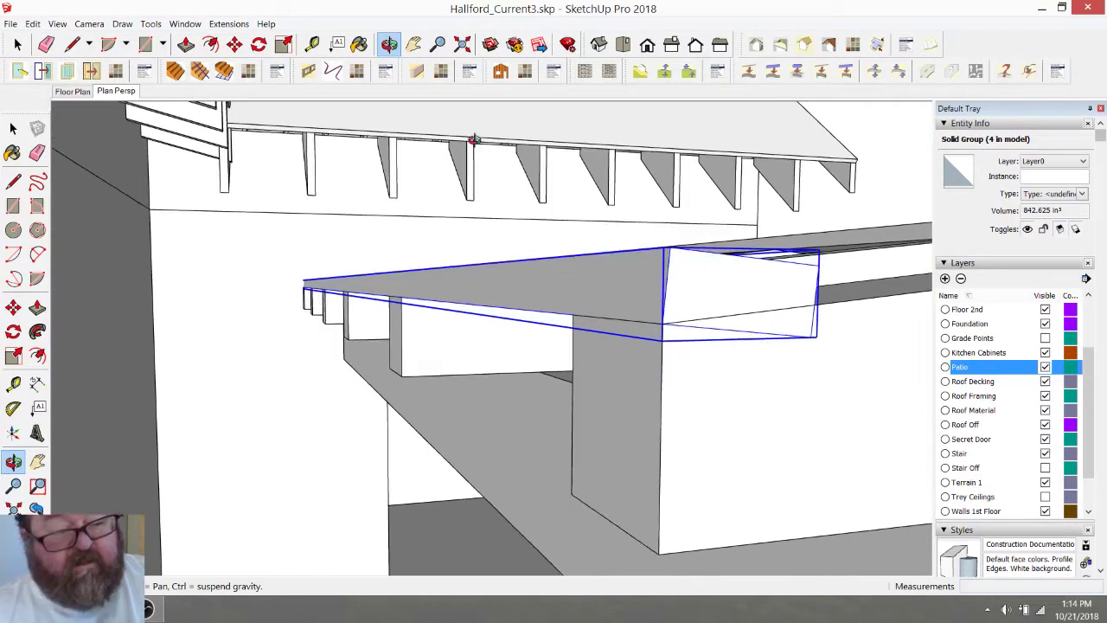
pyautogui.click(258, 44)
pyautogui.click(661, 322)
pyautogui.click(727, 329)
pyautogui.click(734, 314)
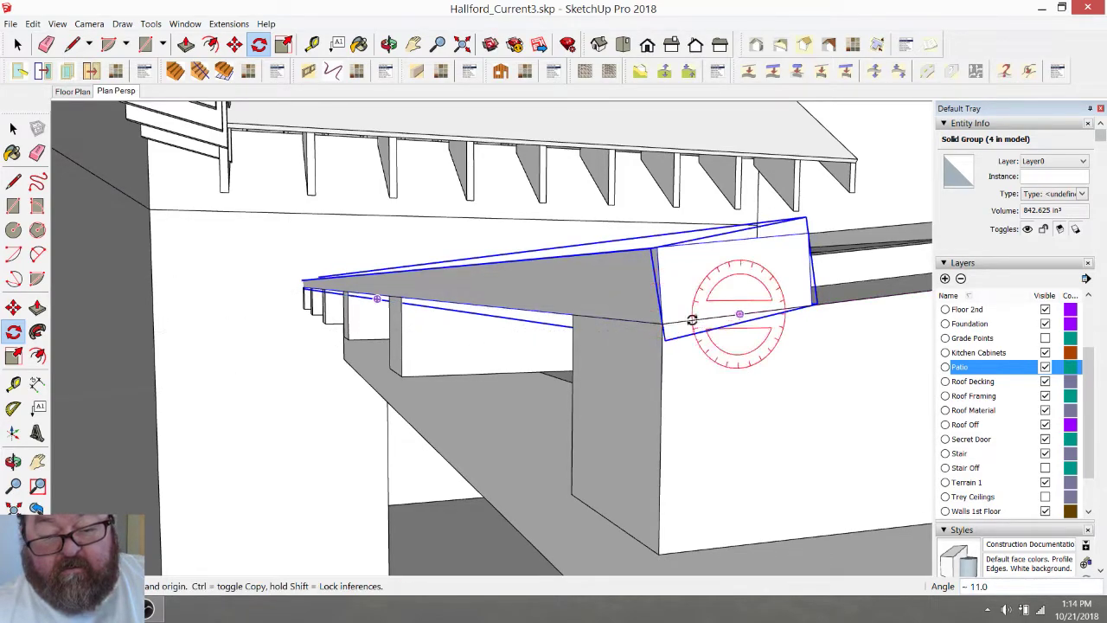
pyautogui.moveTo(785, 309); pyautogui.dragTo(443, 315, button='middle')
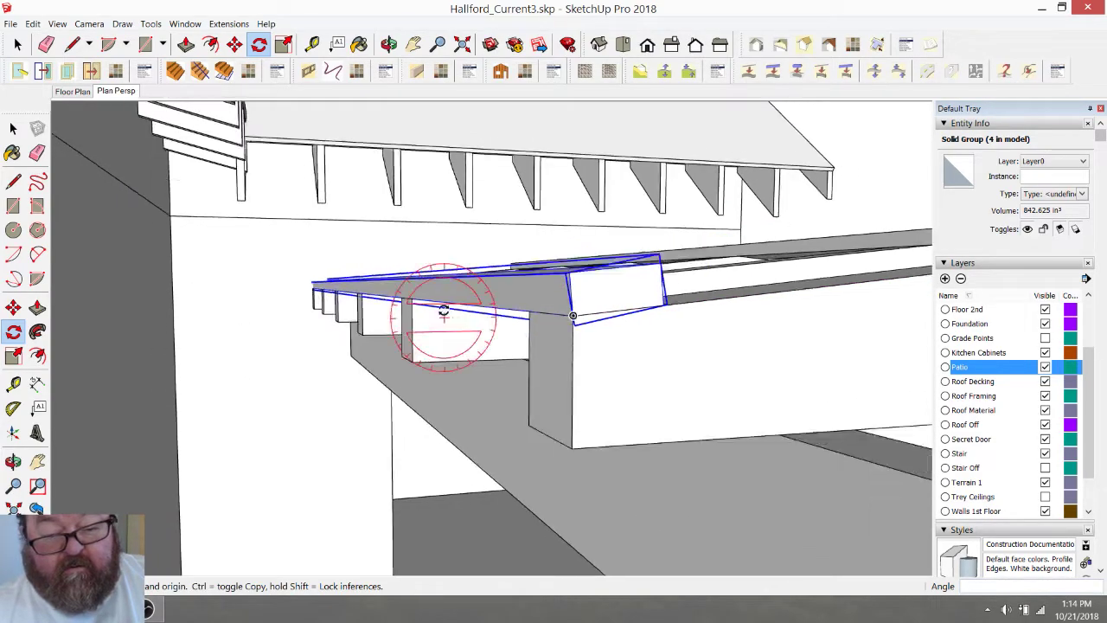
# Move the rotated slat 6" along its length so it overhangs the end rafter
pyautogui.click(234, 44)
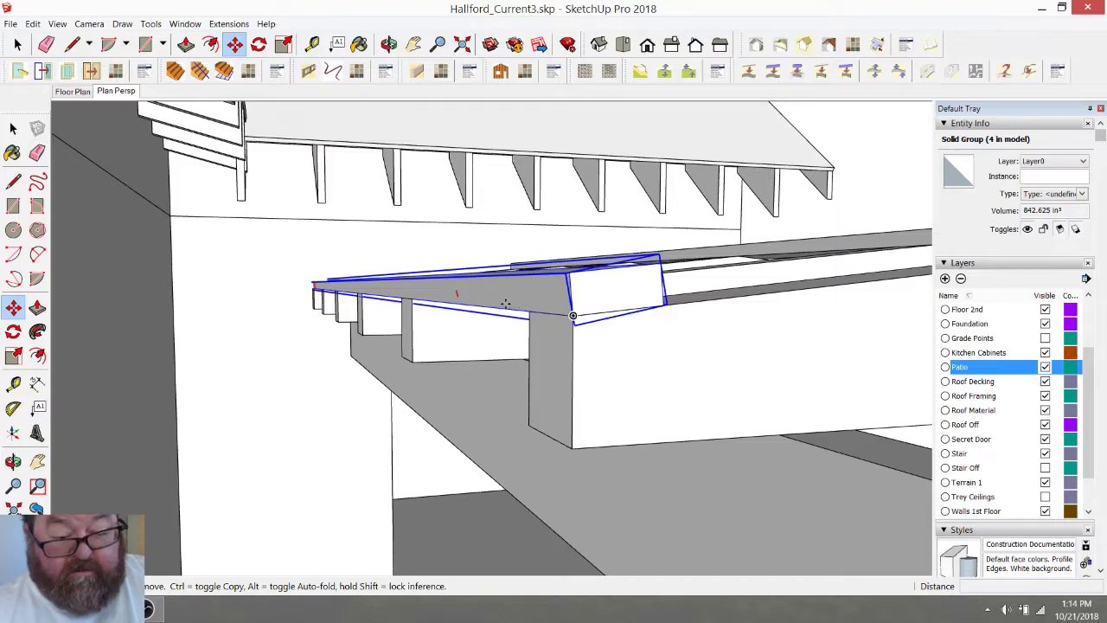
pyautogui.click(530, 313)
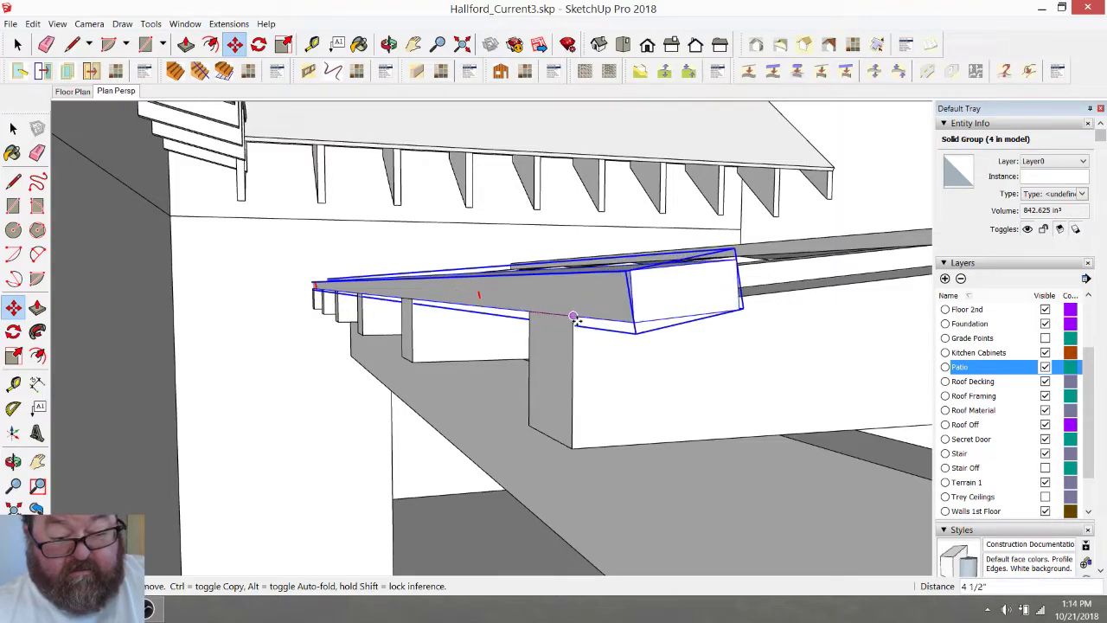
pyautogui.write('6')
pyautogui.press('Return')
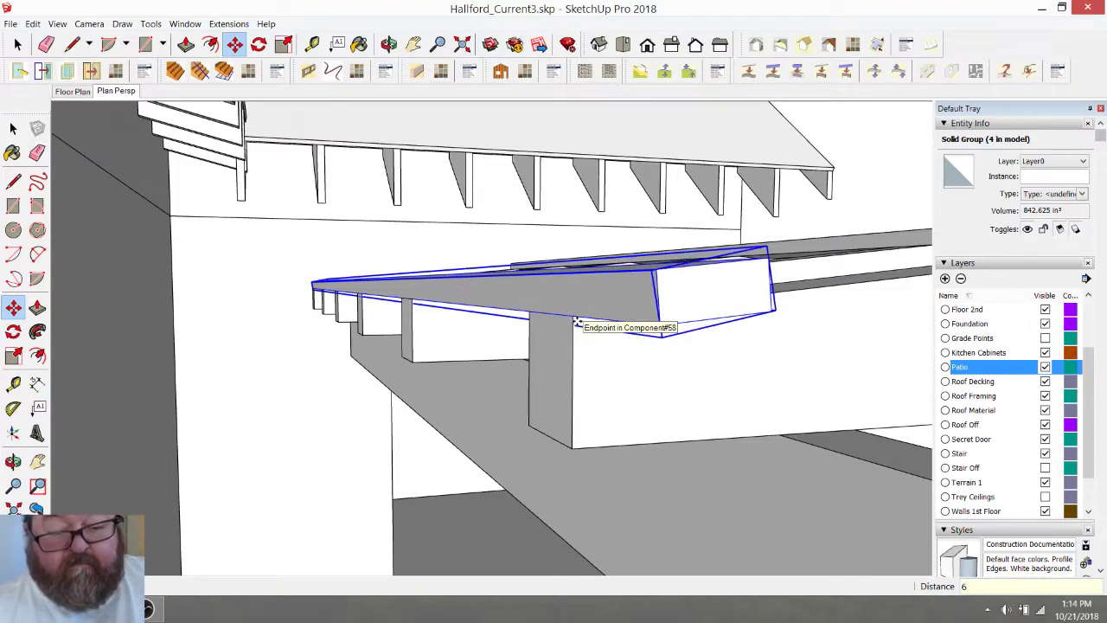
# Copy the rotated slat up the opposite rafter slope to the ridge point, beside the existing ridge slat
pyautogui.click(388, 45)
pyautogui.scroll(-4, 376, 229)
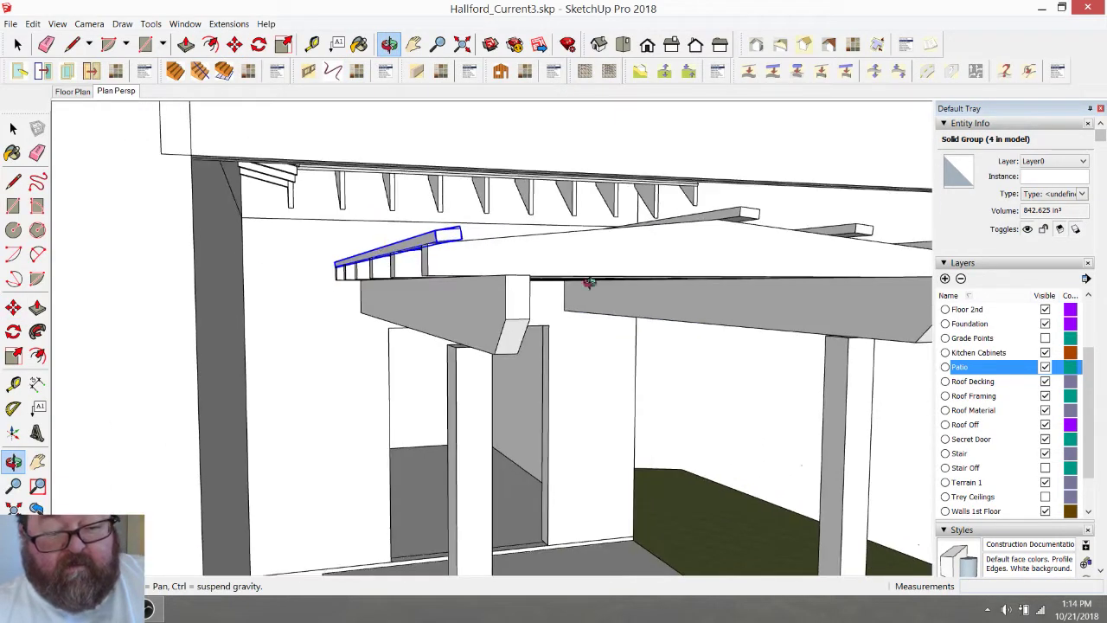
pyautogui.moveTo(665, 252); pyautogui.dragTo(317, 186)
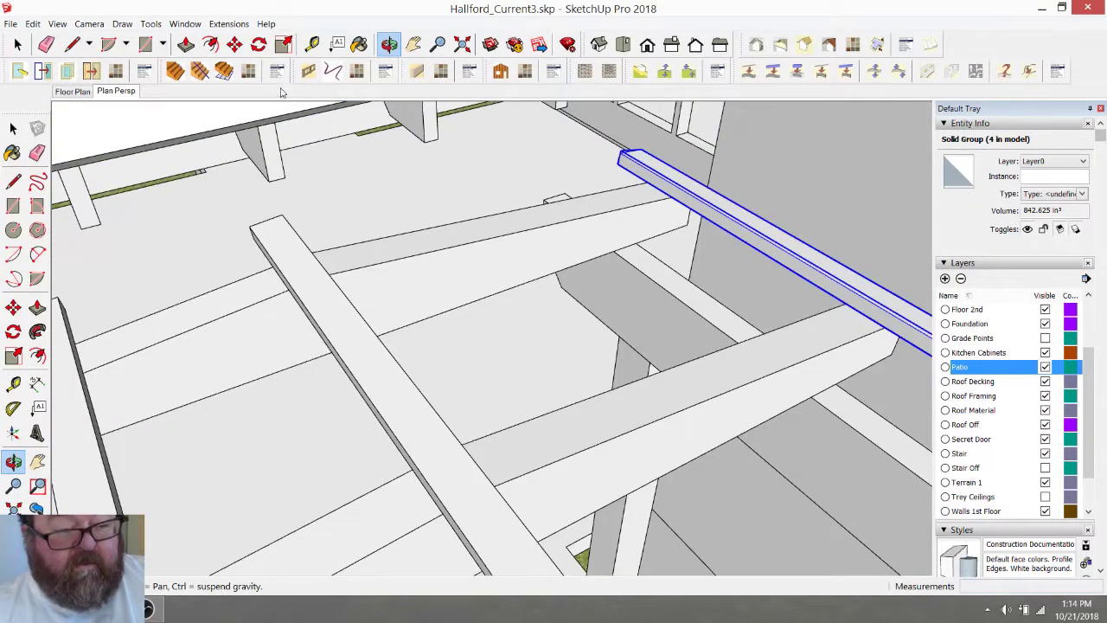
pyautogui.click(242, 48)
pyautogui.press('ctrl')
pyautogui.click(671, 198)
pyautogui.scroll(-2, 556, 199)
pyautogui.click(389, 44)
pyautogui.moveTo(403, 240); pyautogui.dragTo(270, 227)
pyautogui.rightClick(489, 235)
pyautogui.click(499, 245)
pyautogui.scroll(5, 467, 242)
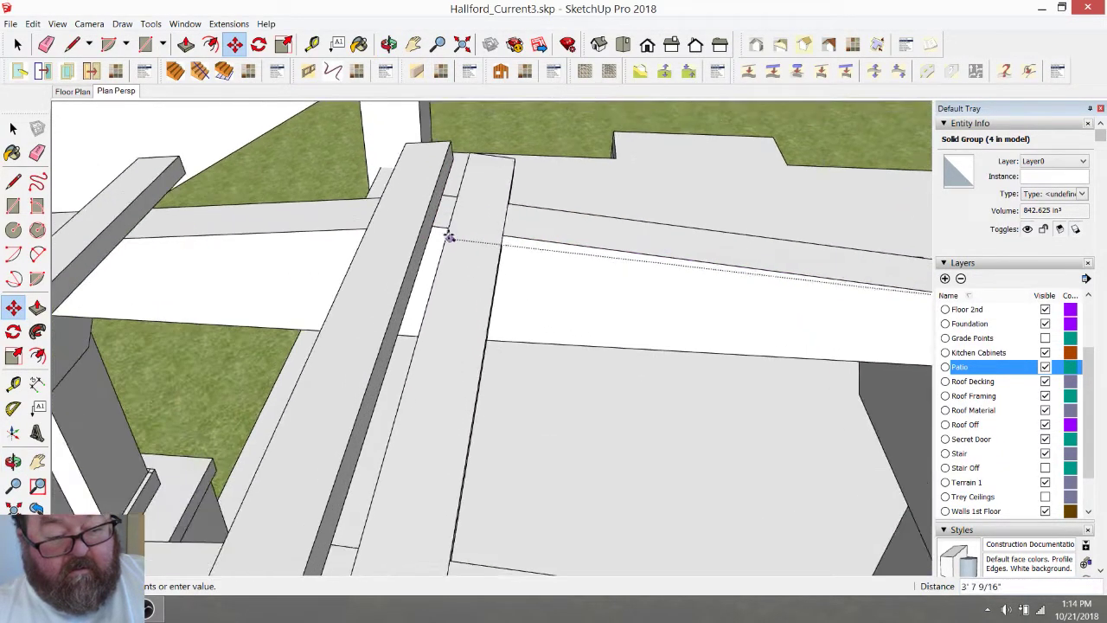
pyautogui.click(440, 226)
pyautogui.scroll(-1, 400, 218)
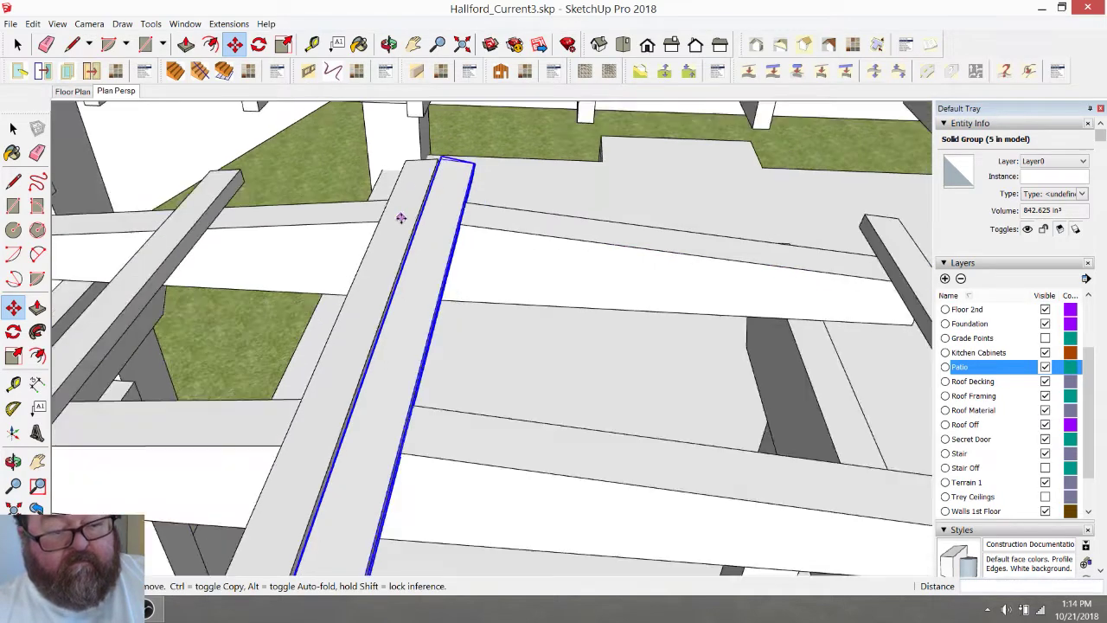
# Measure the gap between the original ridge slat and the middle slat on the first slope
pyautogui.scroll(-1, 400, 218)
pyautogui.click(312, 44)
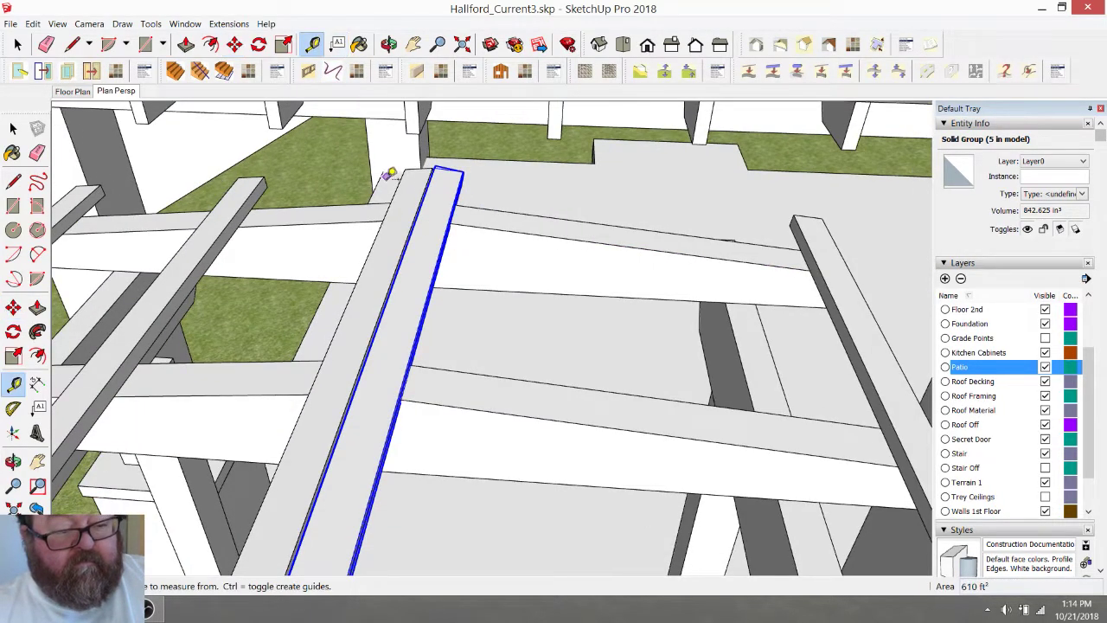
pyautogui.click(400, 179)
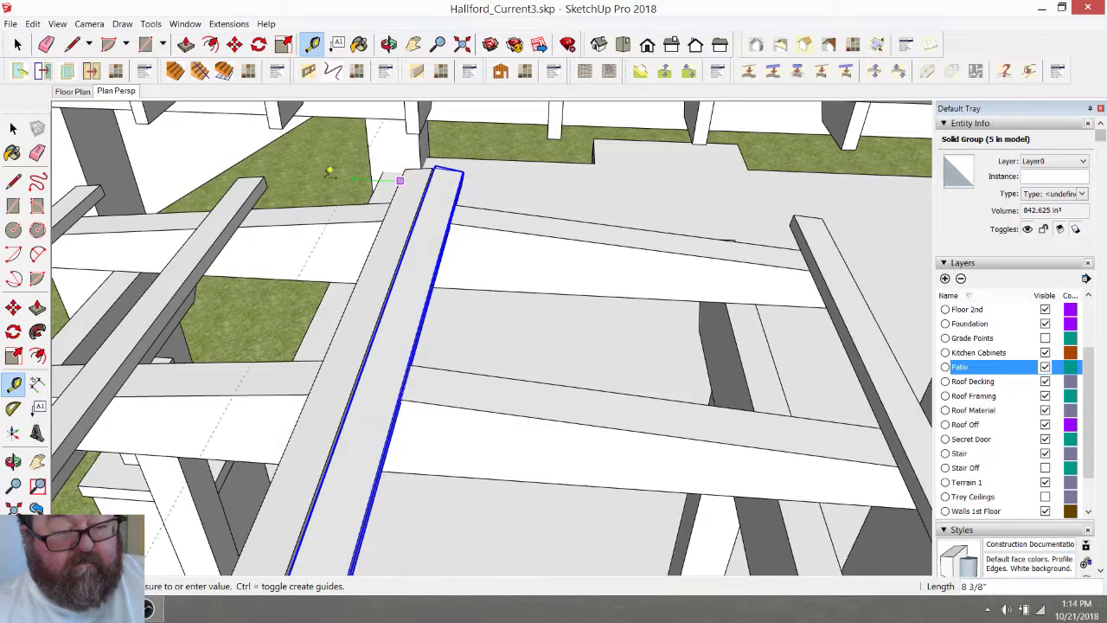
pyautogui.click(263, 176)
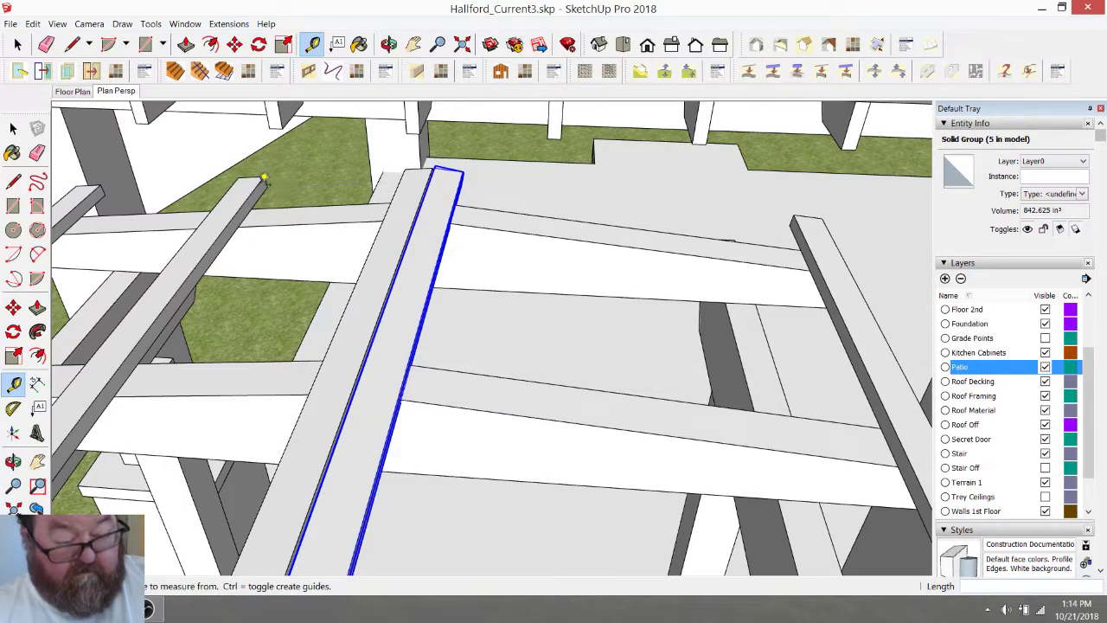
# Copy the new ridge slat 1'6.5" down the opposite rafter slope as a middle slat
pyautogui.click(237, 46)
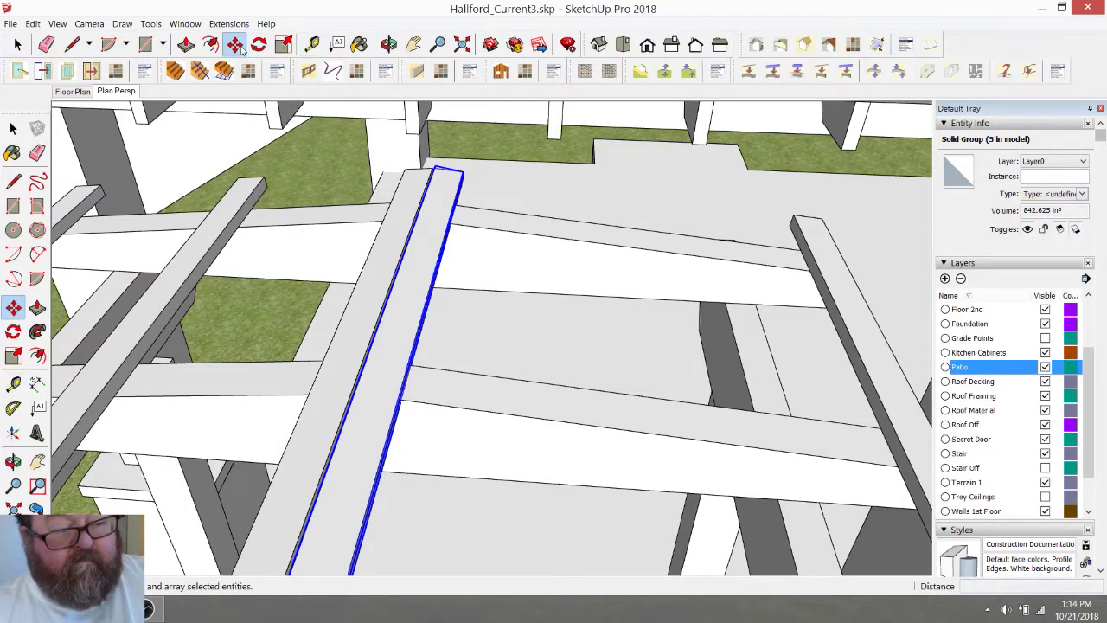
pyautogui.click(485, 227)
pyautogui.press('ctrl')
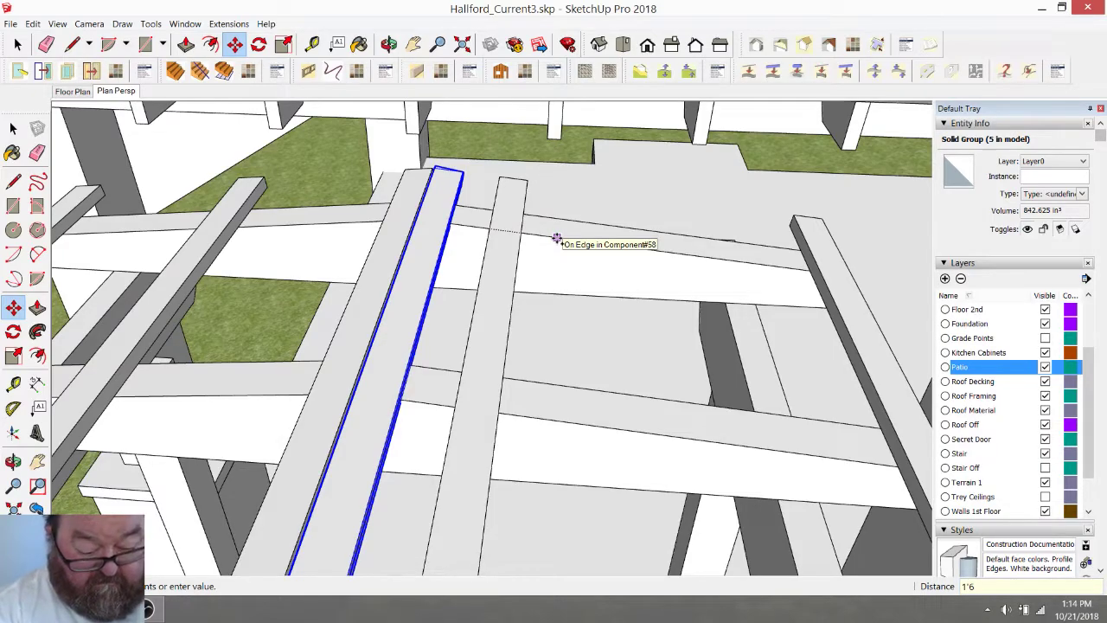
pyautogui.write("1'6.5")
pyautogui.press('Return')
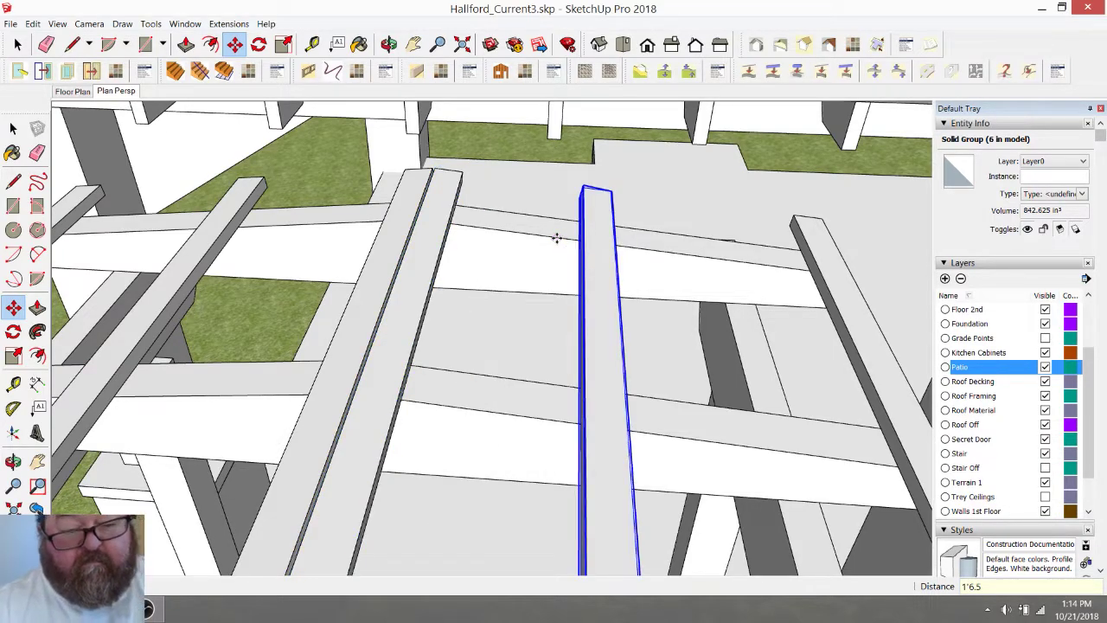
# Measure the gaps from the new middle slat to the ridge slat and to the eave slat
pyautogui.click(312, 44)
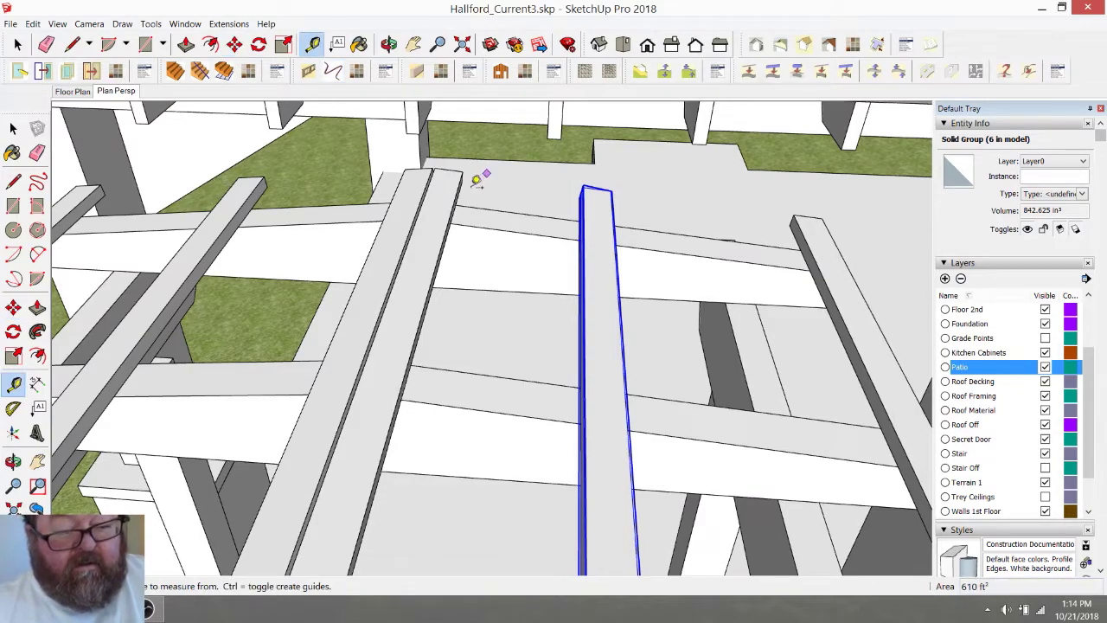
pyautogui.click(450, 209)
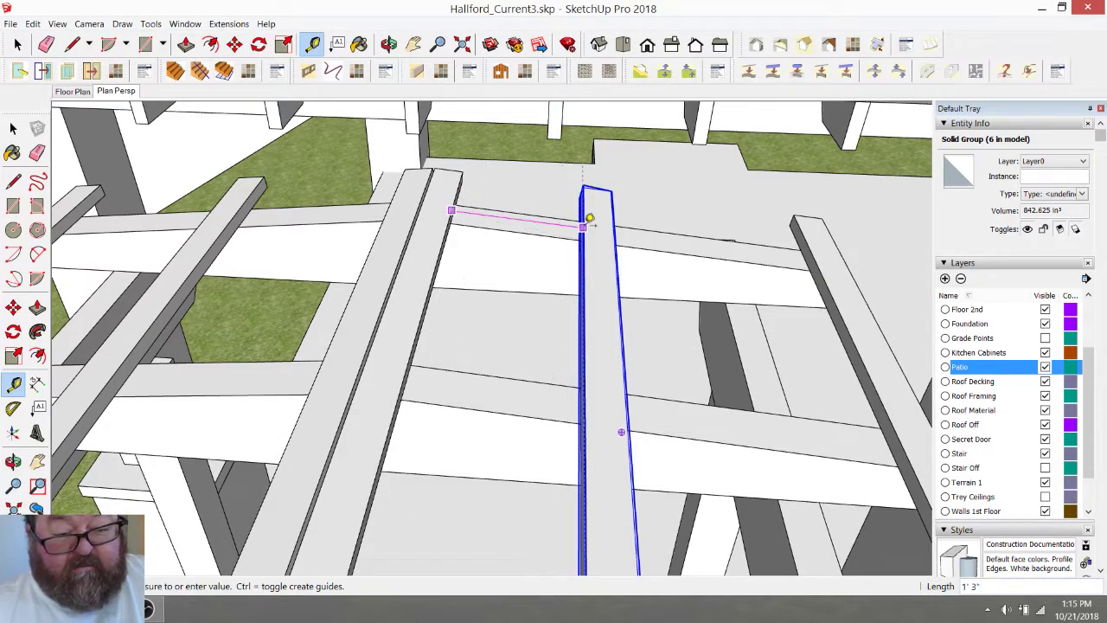
pyautogui.click(589, 219)
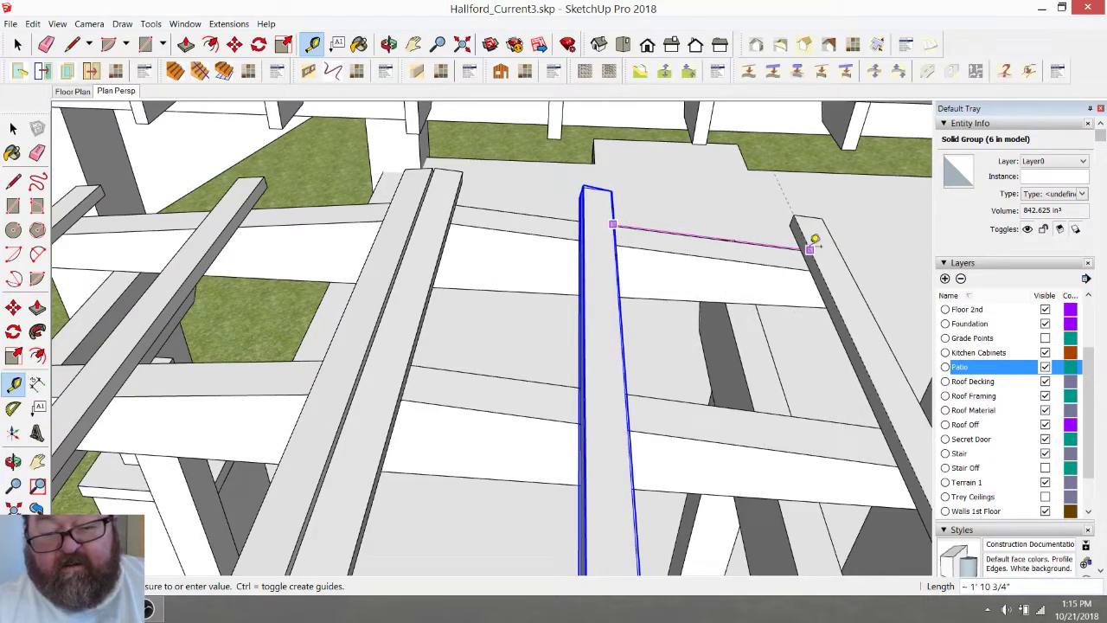
# Try moving the new middle slat 1.5" toward the eave slat, undo it, and move it 2" instead
pyautogui.click(234, 44)
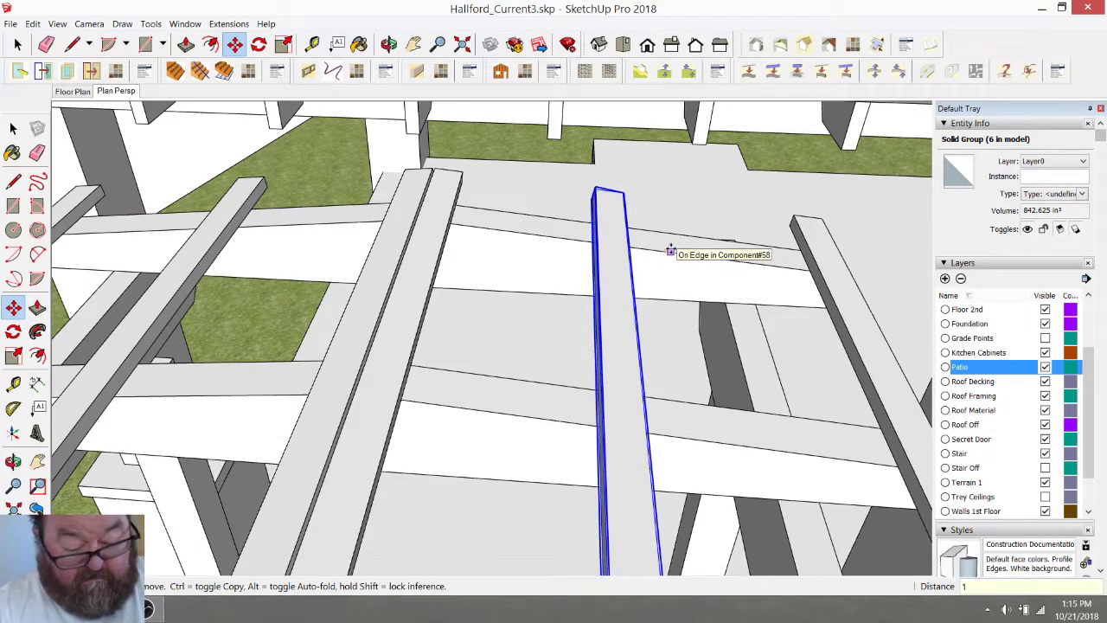
pyautogui.press('Return')
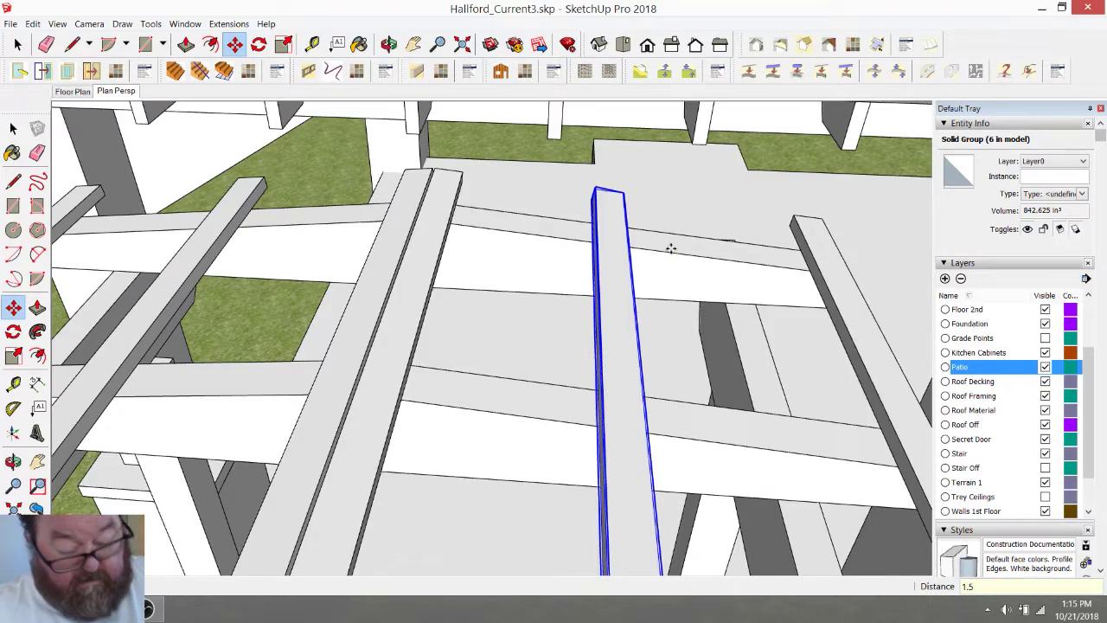
pyautogui.hotkey('ctrl', 'z')
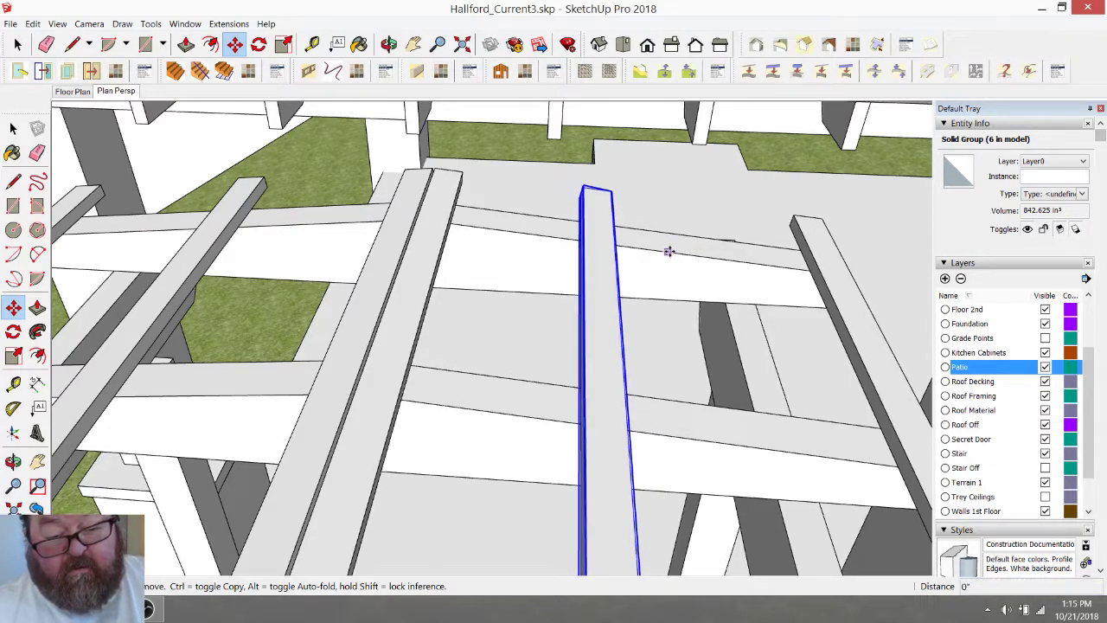
pyautogui.click(668, 251)
pyautogui.press('Return')
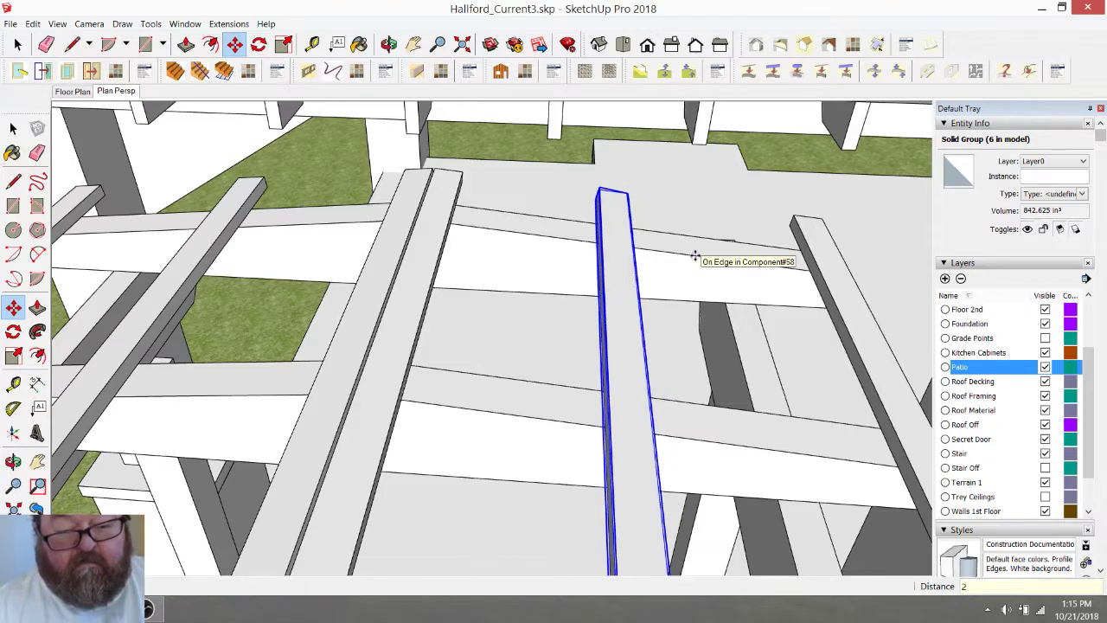
# Remeasure the gaps on both sides of the repositioned middle slat, to the ridge slat and the eave slat
pyautogui.press('t')
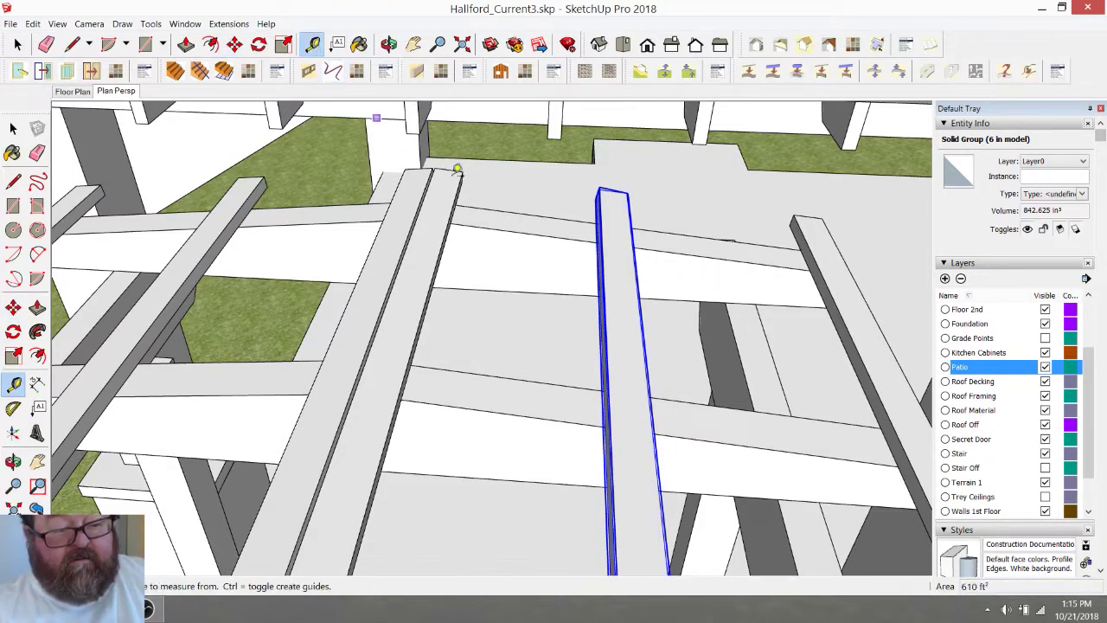
pyautogui.click(458, 183)
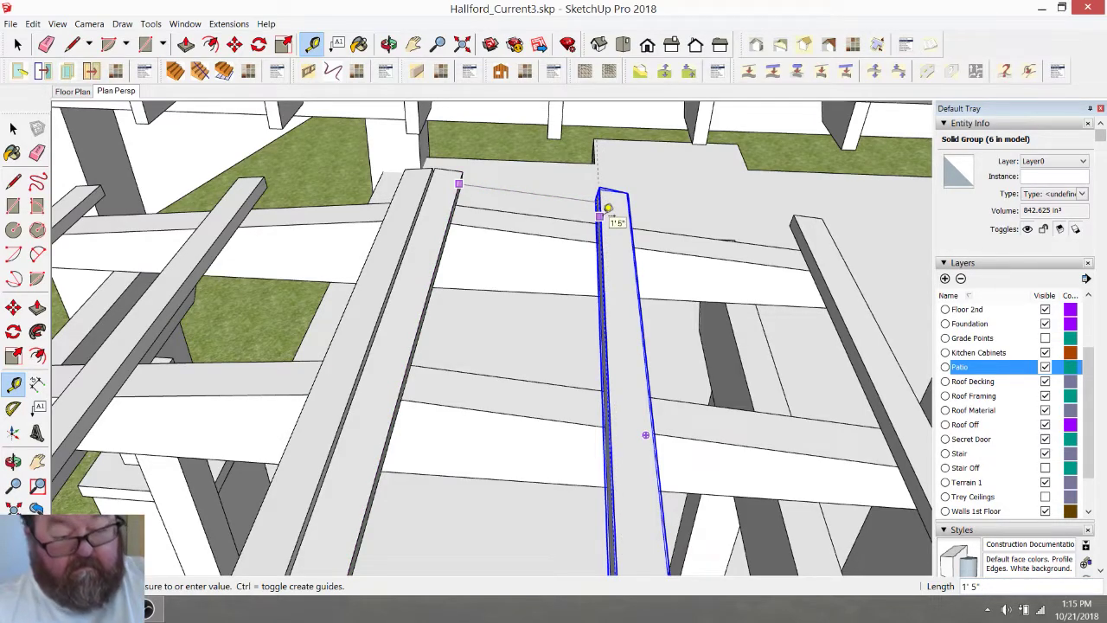
pyautogui.click(608, 208)
pyautogui.click(629, 220)
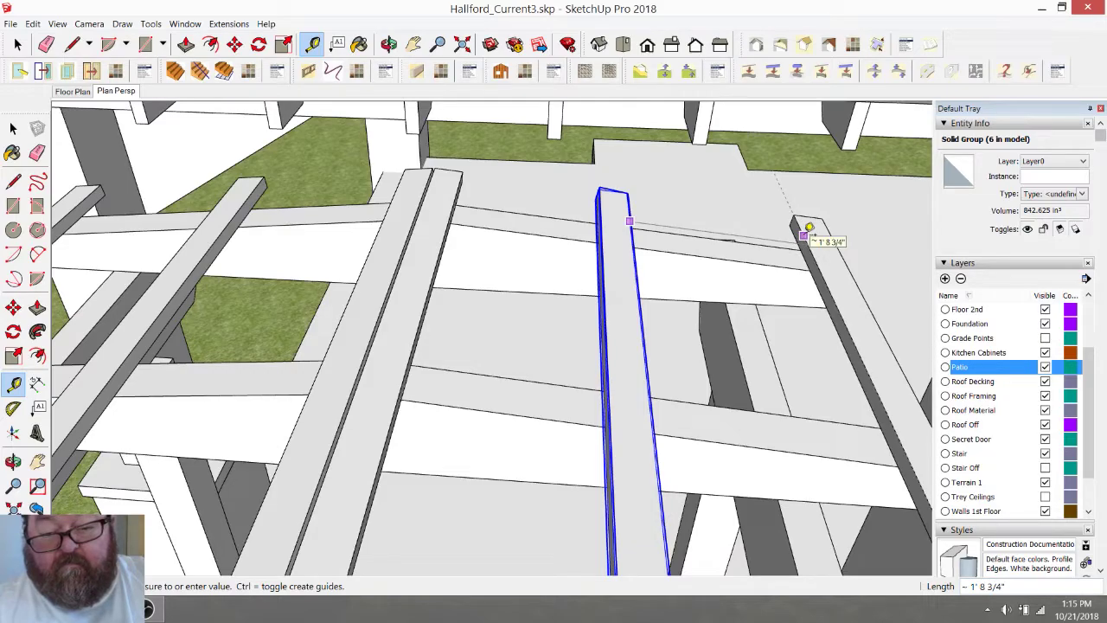
# Move the new middle slat another 1.5" down the rafter slope toward the eave slat
pyautogui.click(234, 44)
pyautogui.click(670, 250)
pyautogui.write('1.5')
pyautogui.press('Return')
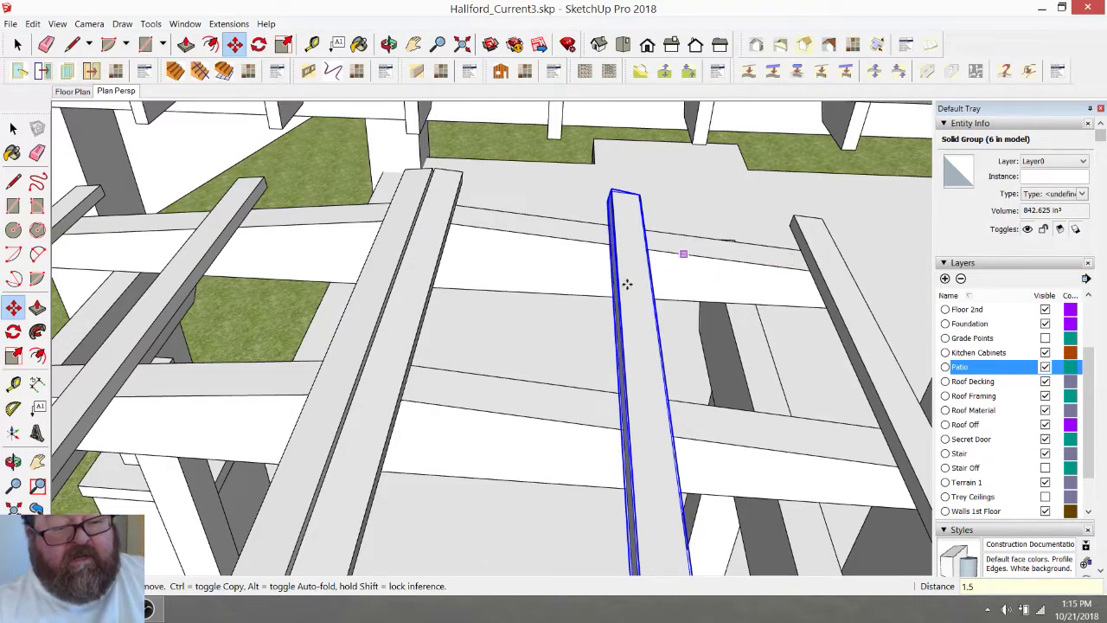
# Deselect the middle slat and examine the slat layout over both pergola slopes from above and from the eave side
pyautogui.moveTo(630, 277); pyautogui.dragTo(450, 179, button='middle')
pyautogui.click(389, 44)
pyautogui.moveTo(506, 198); pyautogui.dragTo(514, 309)
pyautogui.moveTo(439, 303); pyautogui.dragTo(321, 237)
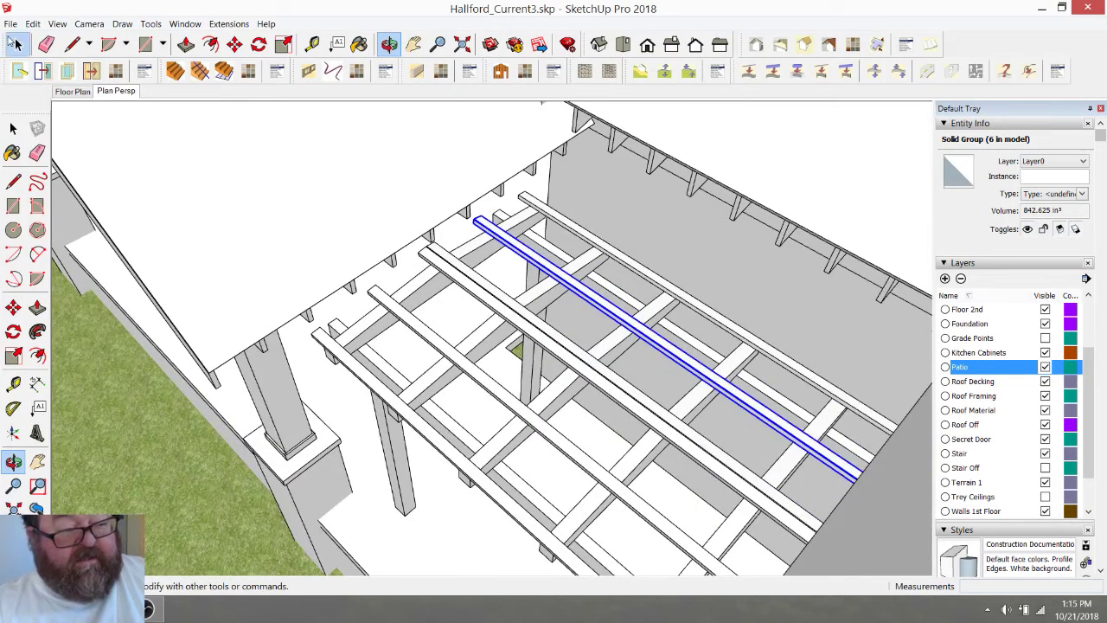
pyautogui.click(17, 44)
pyautogui.click(376, 179)
pyautogui.click(388, 44)
pyautogui.moveTo(597, 208); pyautogui.dragTo(493, 338)
pyautogui.scroll(3, 489, 339)
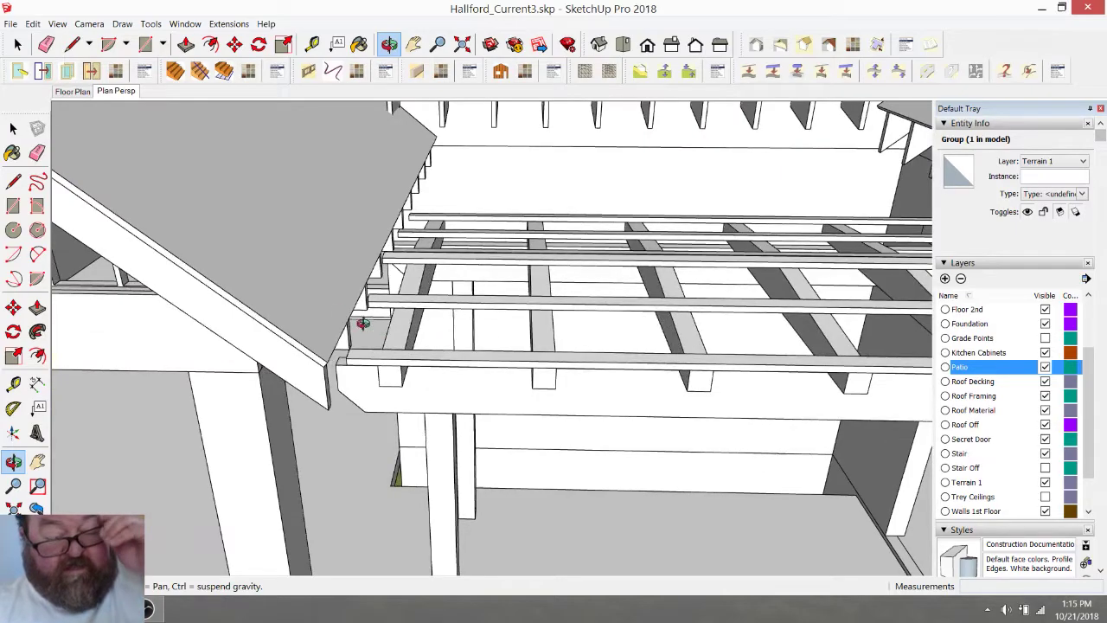
pyautogui.scroll(-2, 369, 326)
pyautogui.moveTo(336, 309)
pyautogui.mouseDown()
pyautogui.moveTo(472, 306)
pyautogui.moveTo(472, 321)
pyautogui.moveTo(422, 344)
pyautogui.mouseUp()
pyautogui.moveTo(385, 311); pyautogui.dragTo(233, 288)
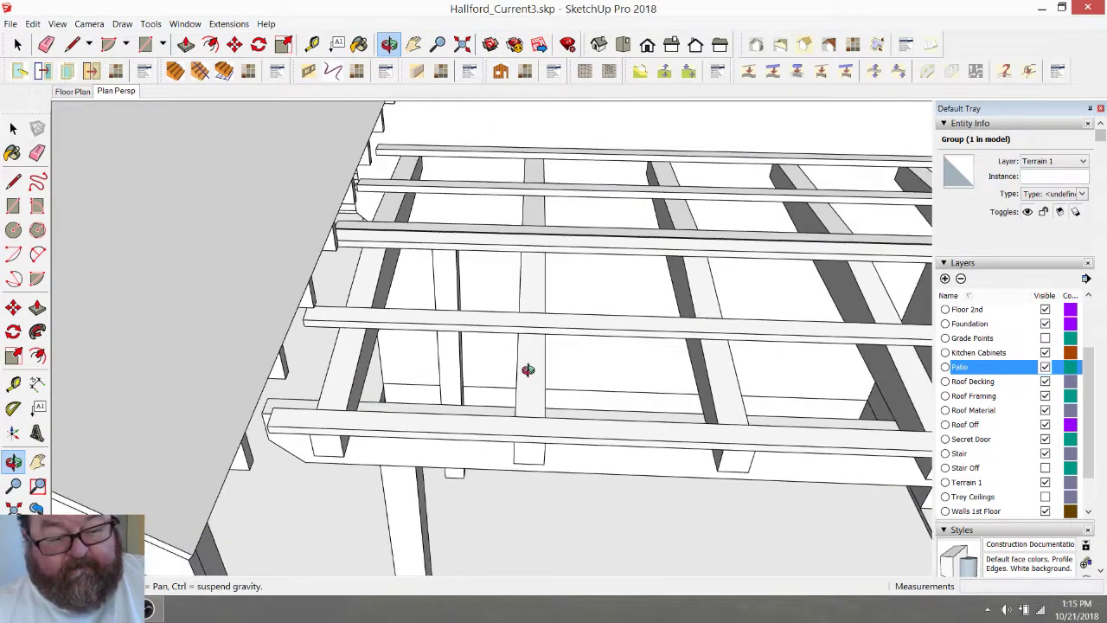
# Draw a triangular face from the ridge slat's end corner to the eave slat's end corner, along the eave slat's edge, and back
pyautogui.moveTo(524, 371); pyautogui.dragTo(528, 335)
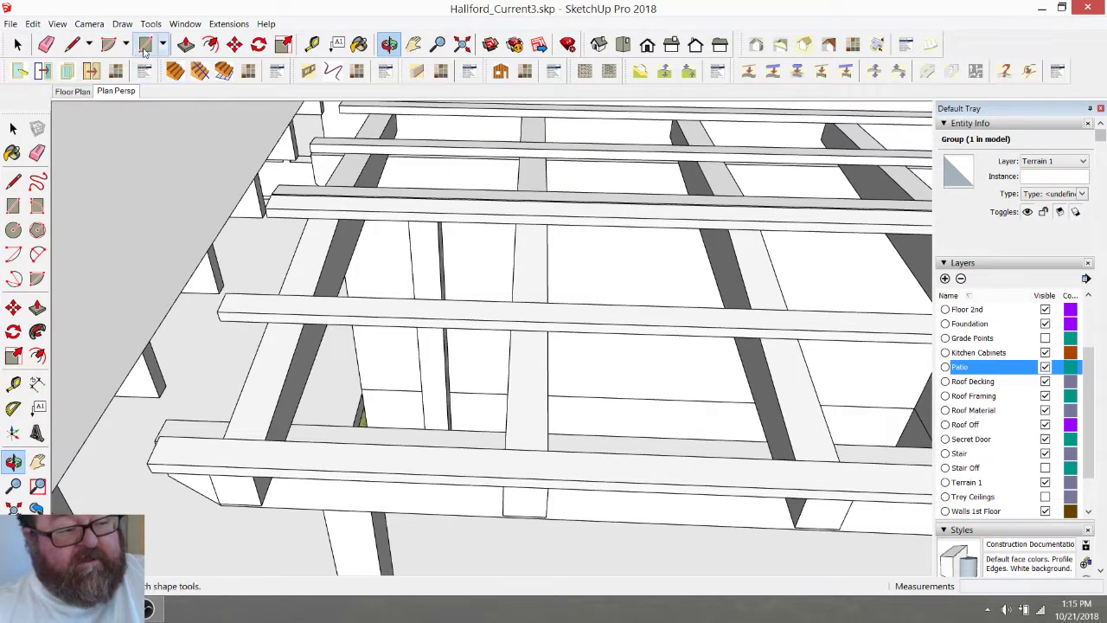
pyautogui.click(72, 44)
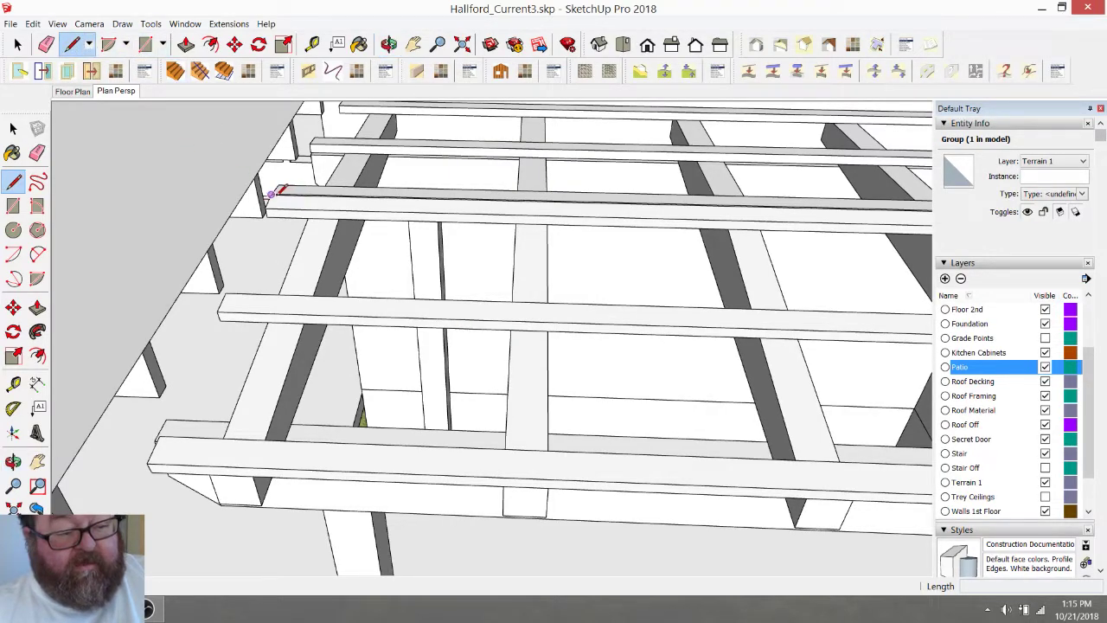
pyautogui.click(271, 193)
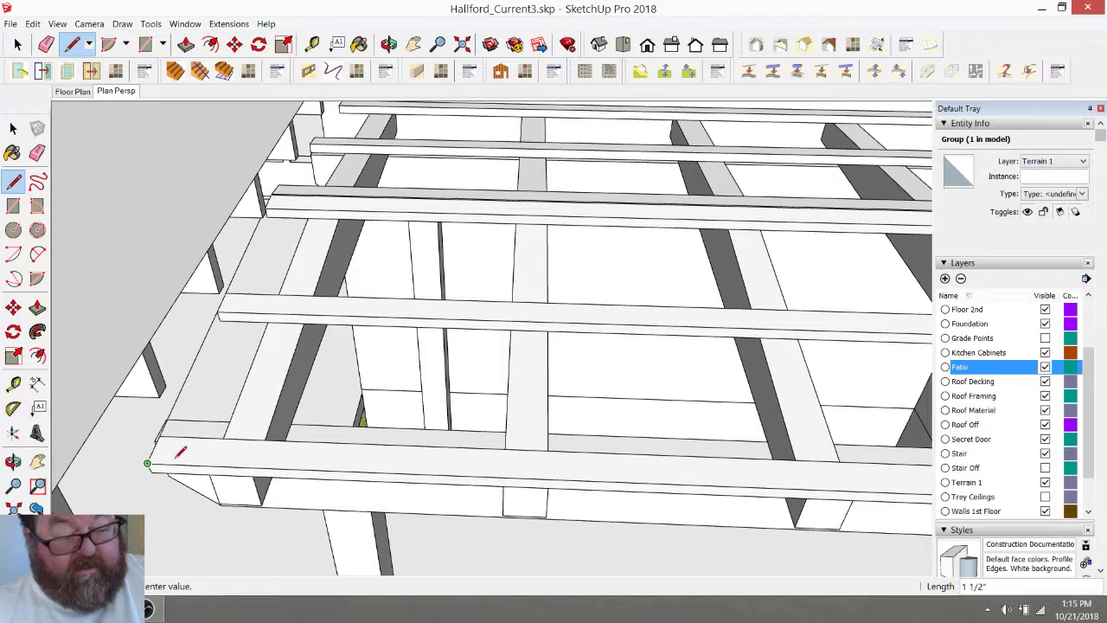
pyautogui.click(575, 478)
pyautogui.click(272, 193)
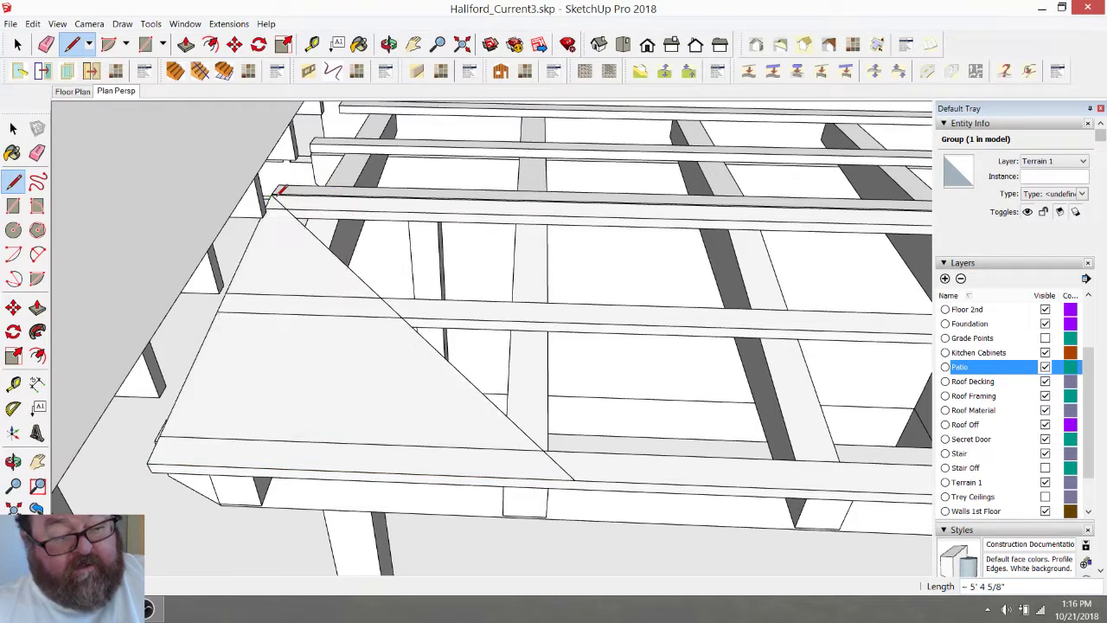
pyautogui.click(17, 44)
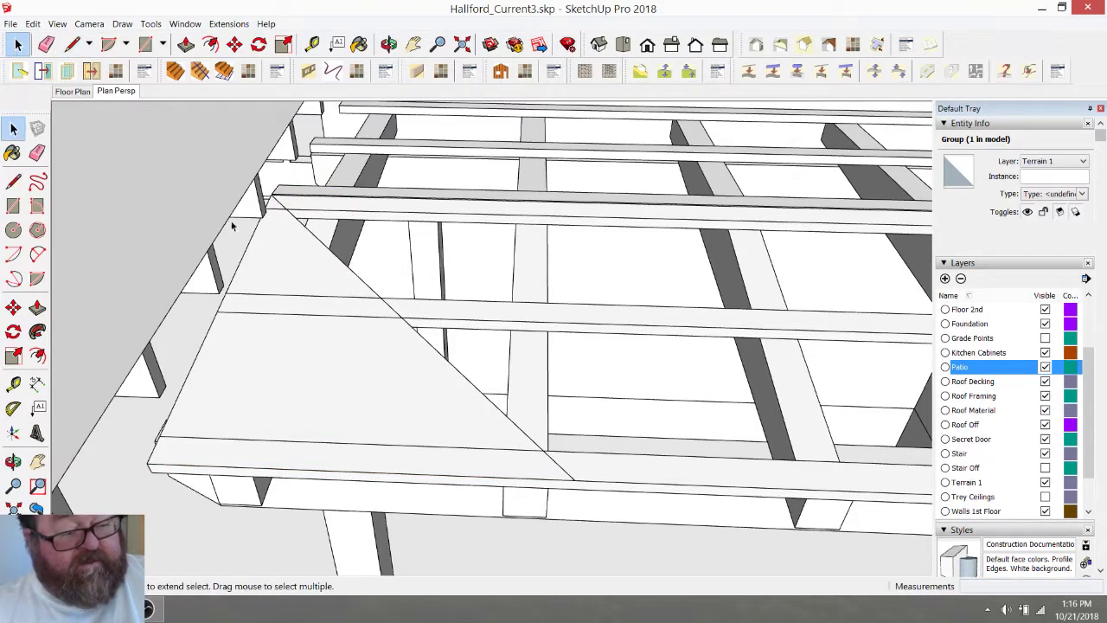
# Group the triangular face with its edges and delete the diagonal edge inside the group
pyautogui.click(346, 271)
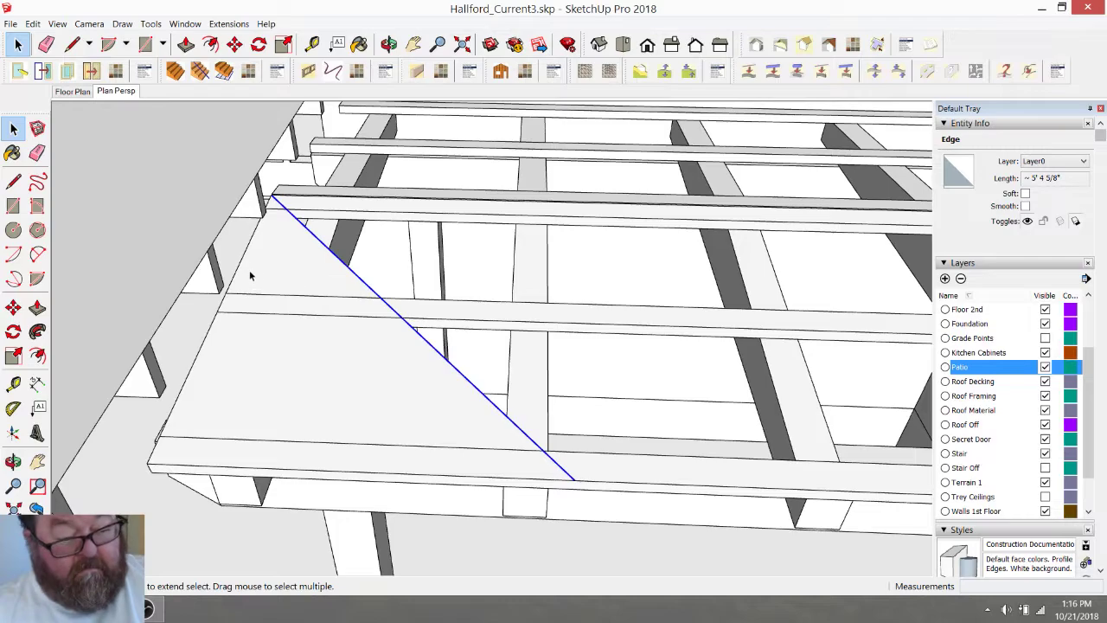
pyautogui.keyDown('shift'); pyautogui.click(226, 338); pyautogui.keyUp('shift')
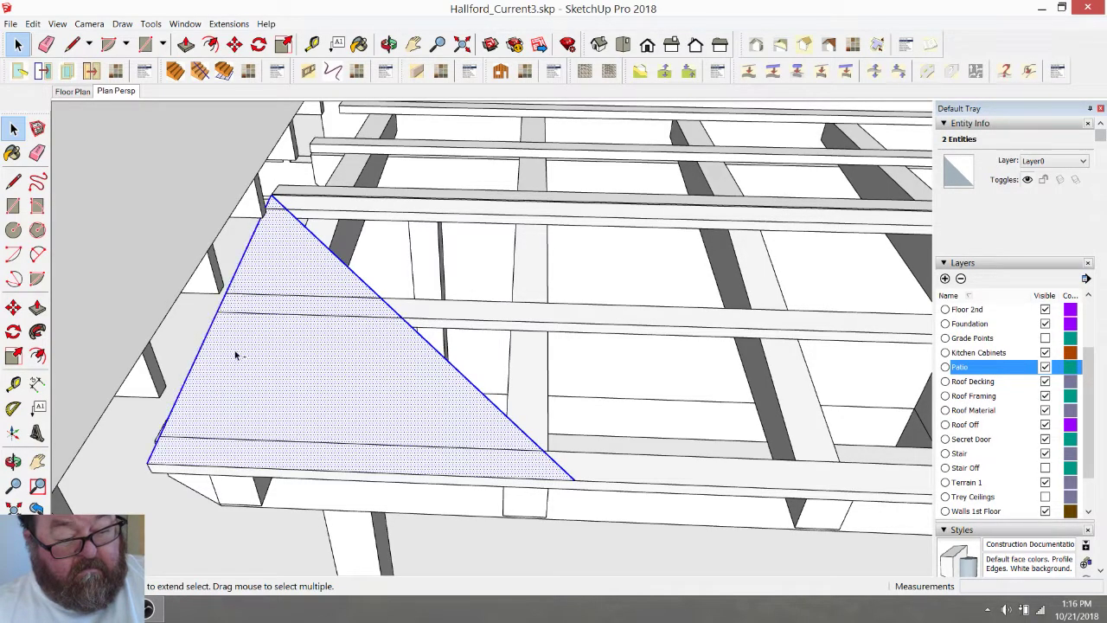
pyautogui.rightClick(397, 391)
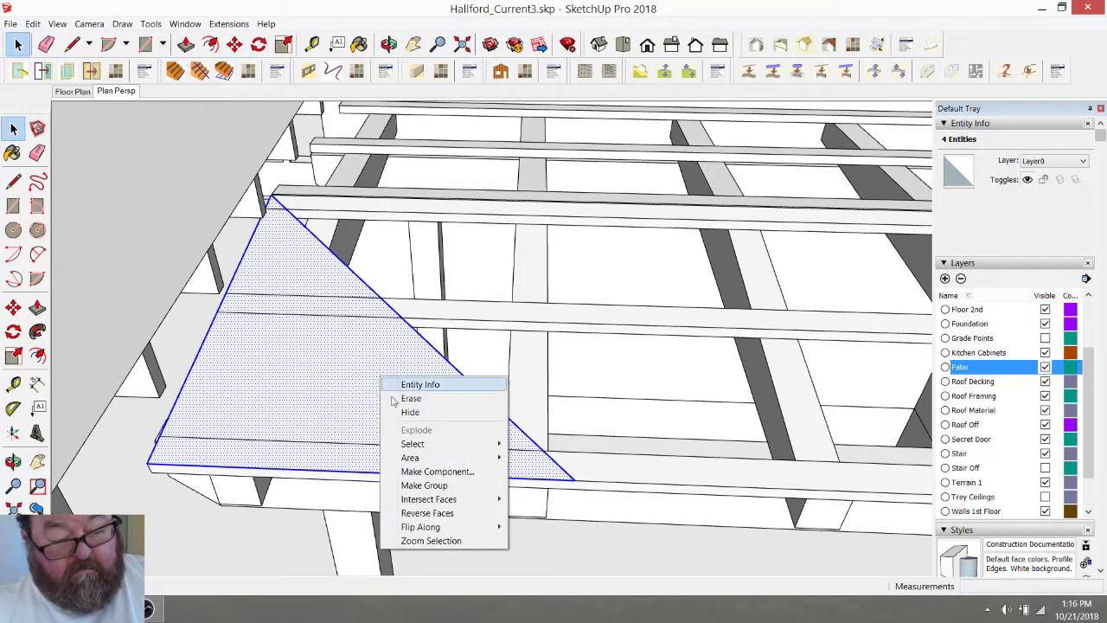
pyautogui.click(436, 485)
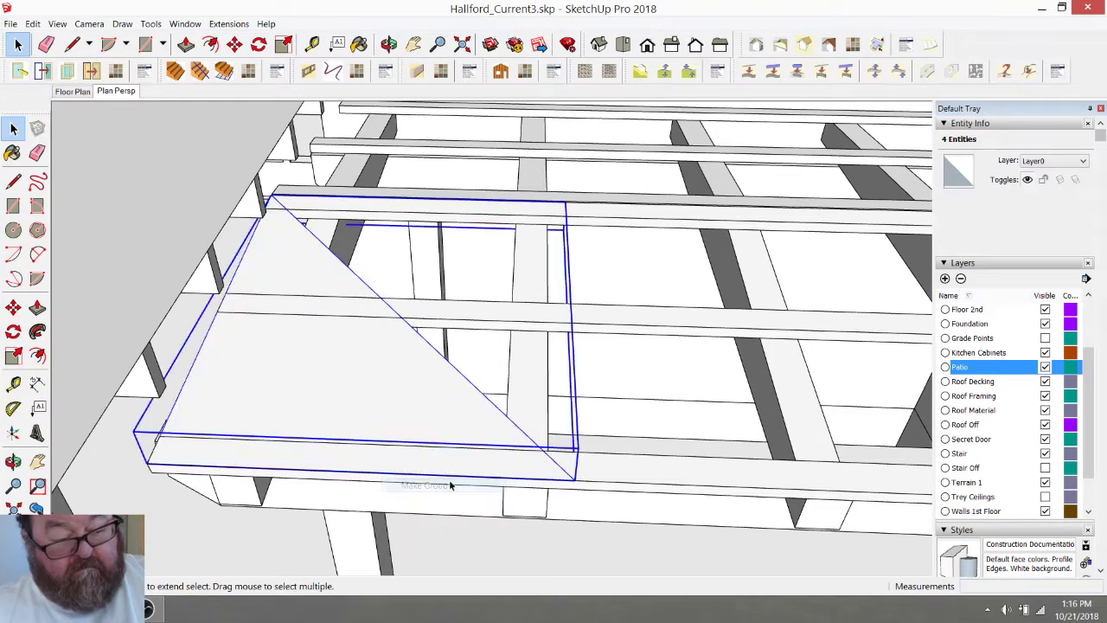
pyautogui.doubleClick(427, 346)
pyautogui.click(427, 344)
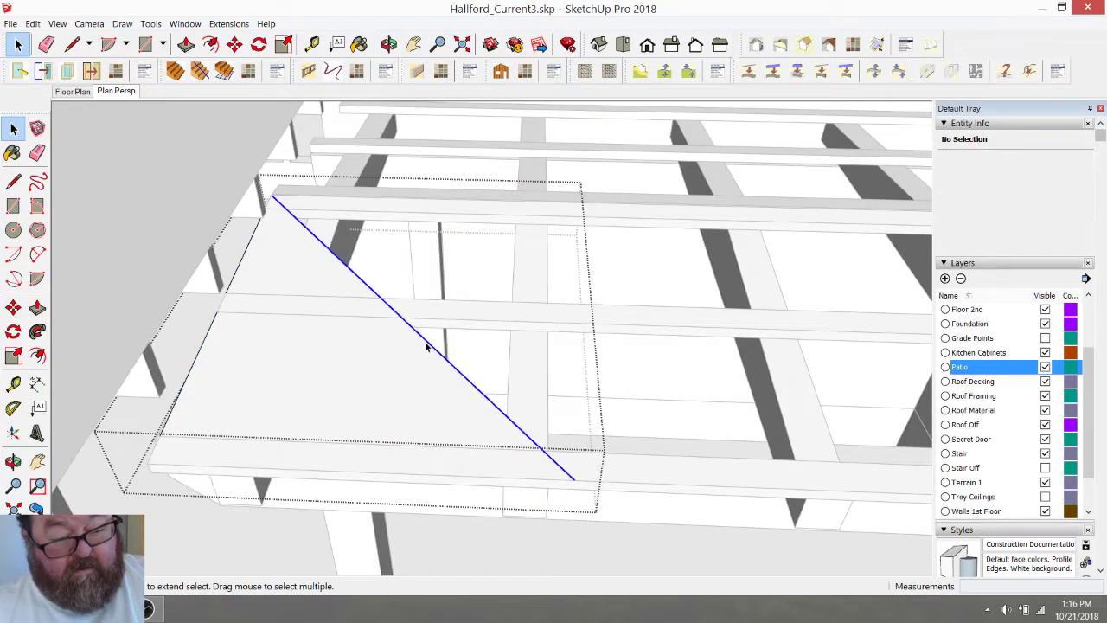
pyautogui.press('Delete')
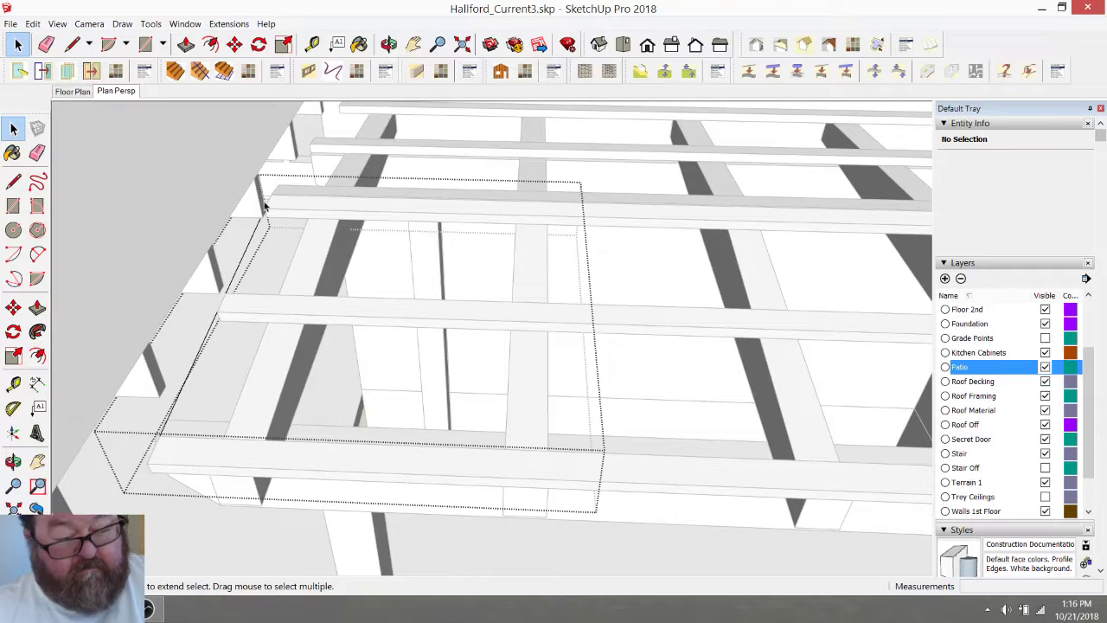
# Draw a line inside the group along the eave slat's outer edge, from its near end corner to its far end corner
pyautogui.click(74, 46)
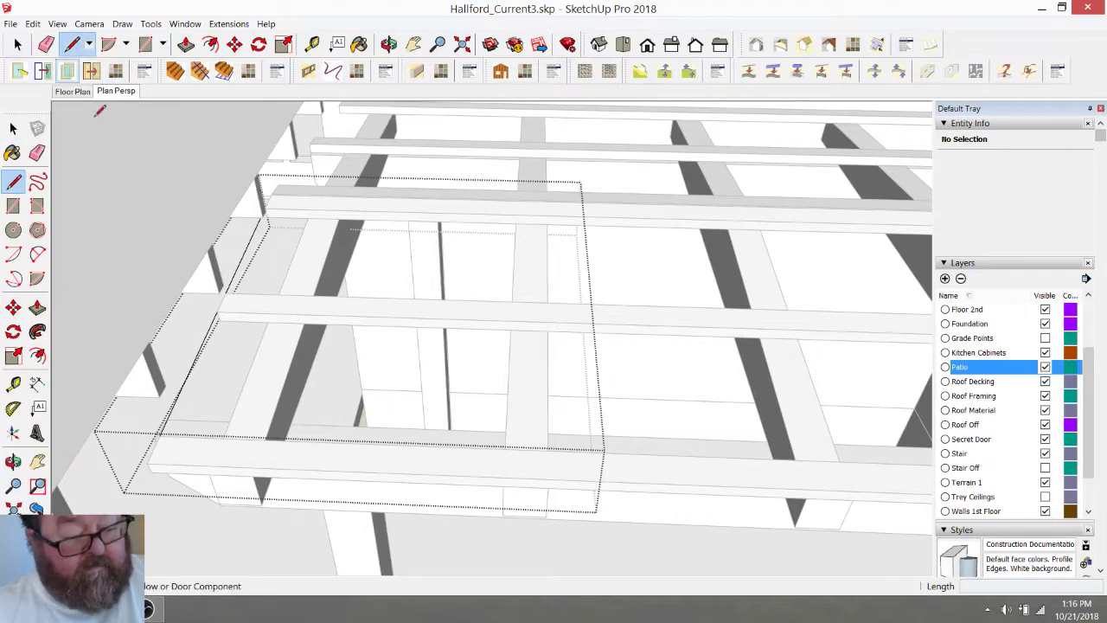
pyautogui.click(148, 464)
pyautogui.scroll(-3, 260, 462)
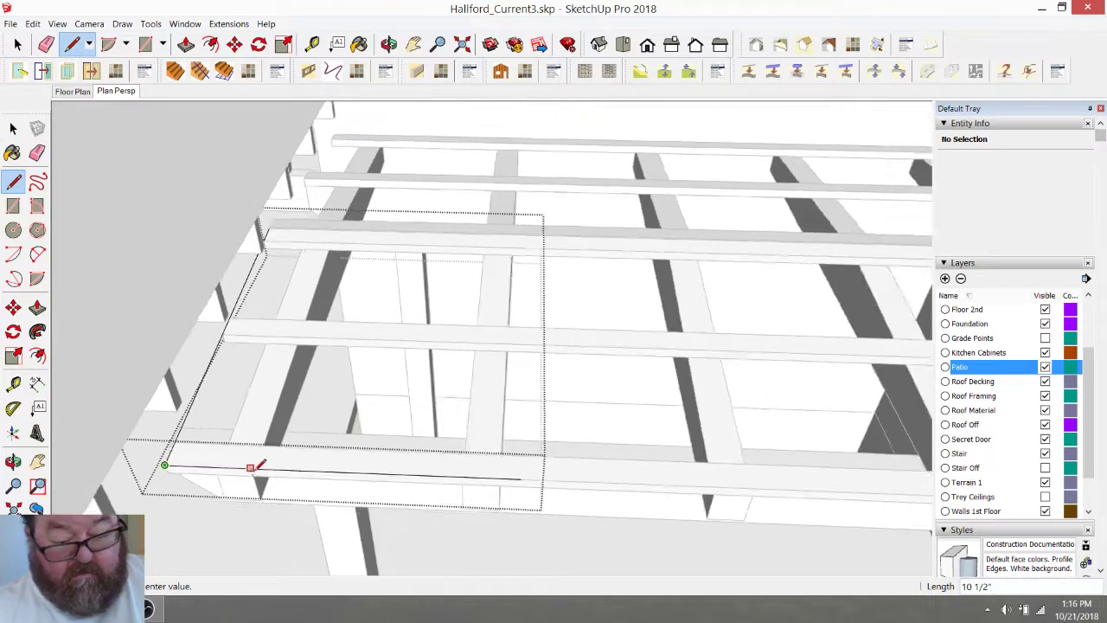
pyautogui.scroll(-3, 389, 411)
pyautogui.scroll(6, 662, 462)
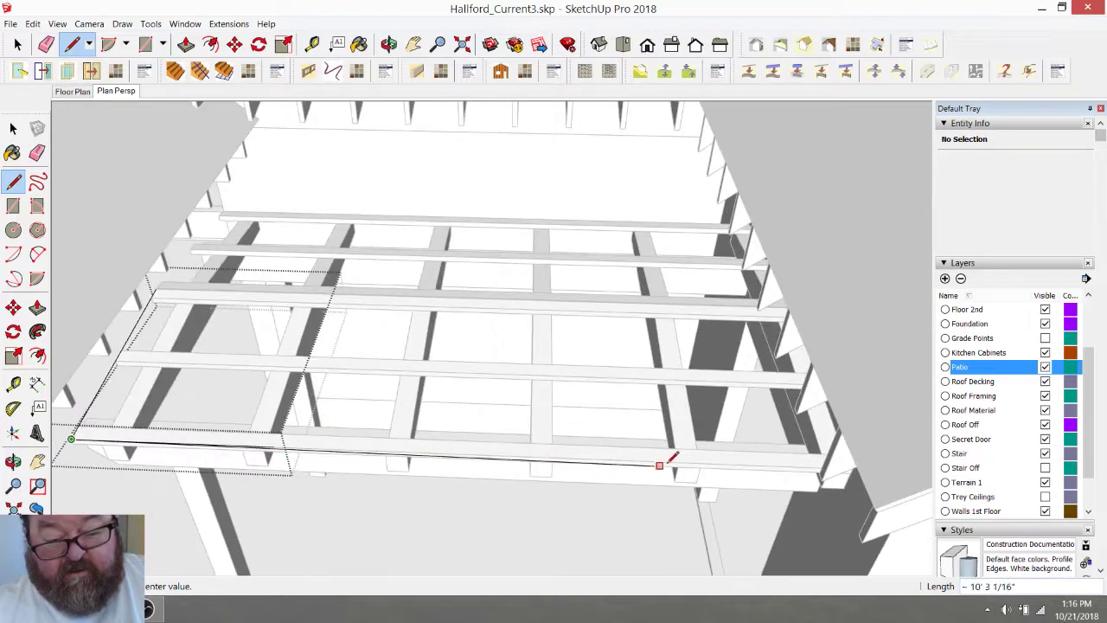
pyautogui.scroll(5, 840, 466)
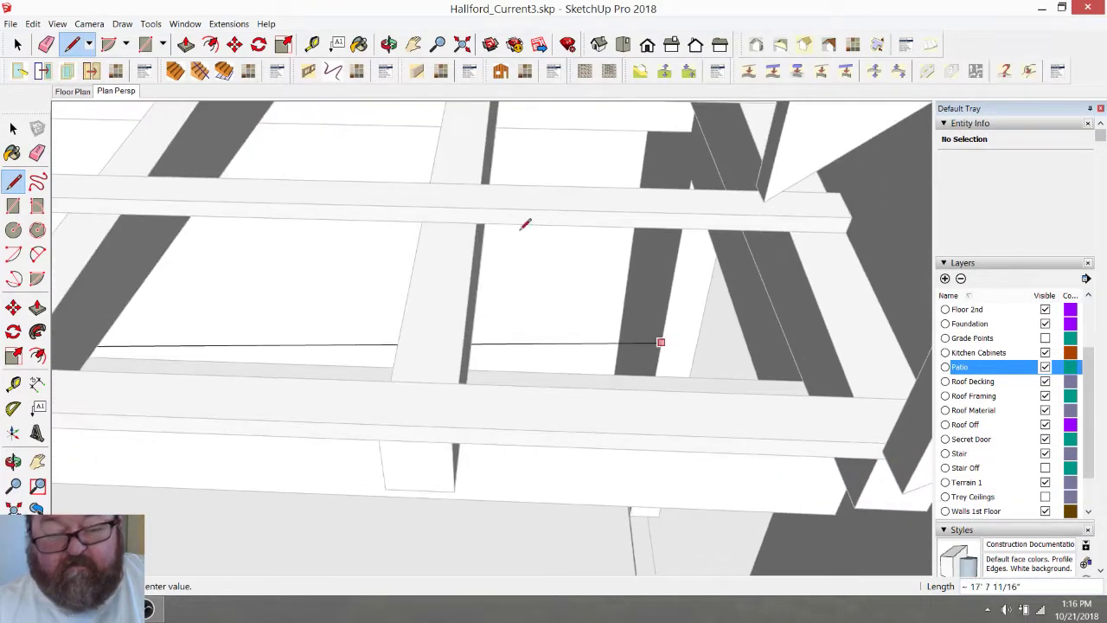
pyautogui.click(389, 44)
pyautogui.moveTo(507, 237); pyautogui.dragTo(620, 260)
pyautogui.rightClick(647, 278)
pyautogui.click(691, 279)
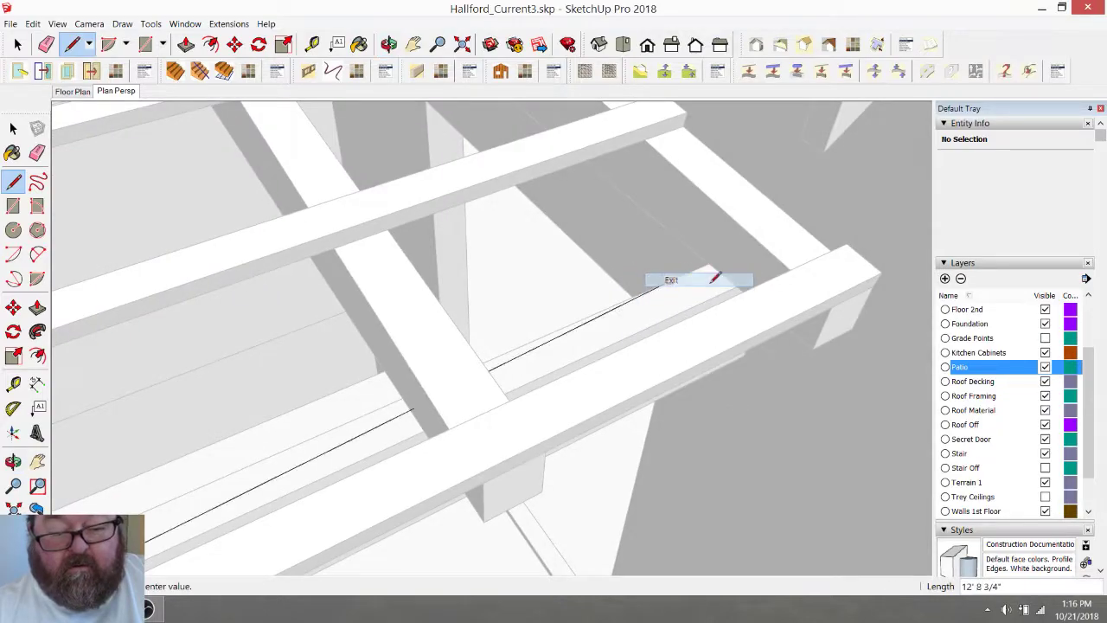
pyautogui.click(882, 272)
# Continue the outline up to the ridge slat's far corner and back along the ridge slat to its starting corner, closing a rectangular face
pyautogui.scroll(-4, 799, 342)
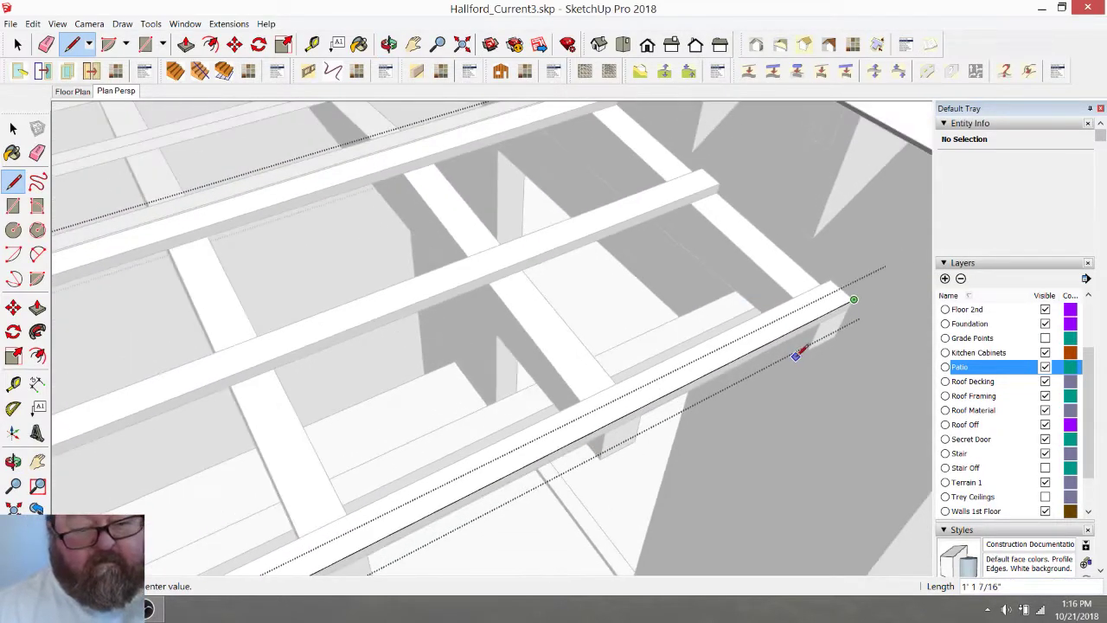
pyautogui.scroll(3, 631, 154)
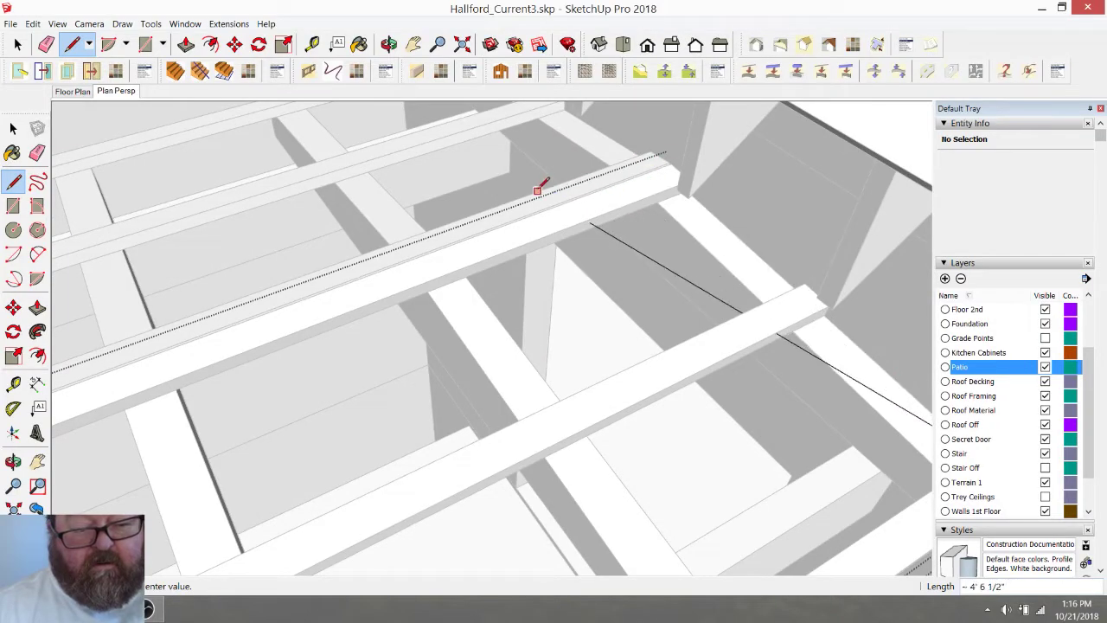
pyautogui.scroll(2, 573, 178)
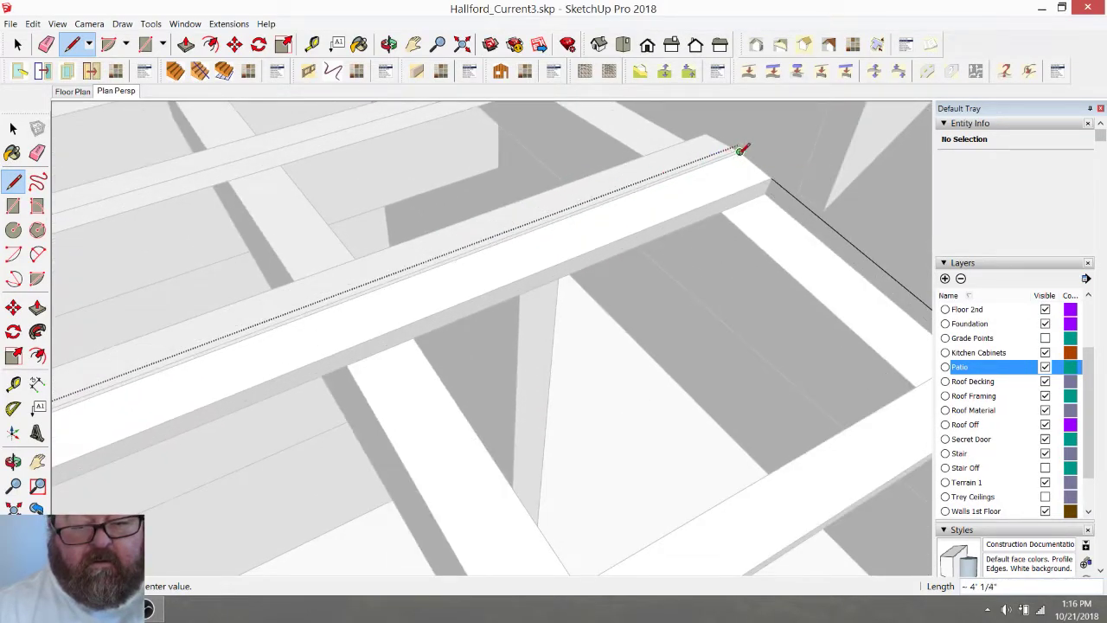
pyautogui.scroll(-5, 754, 156)
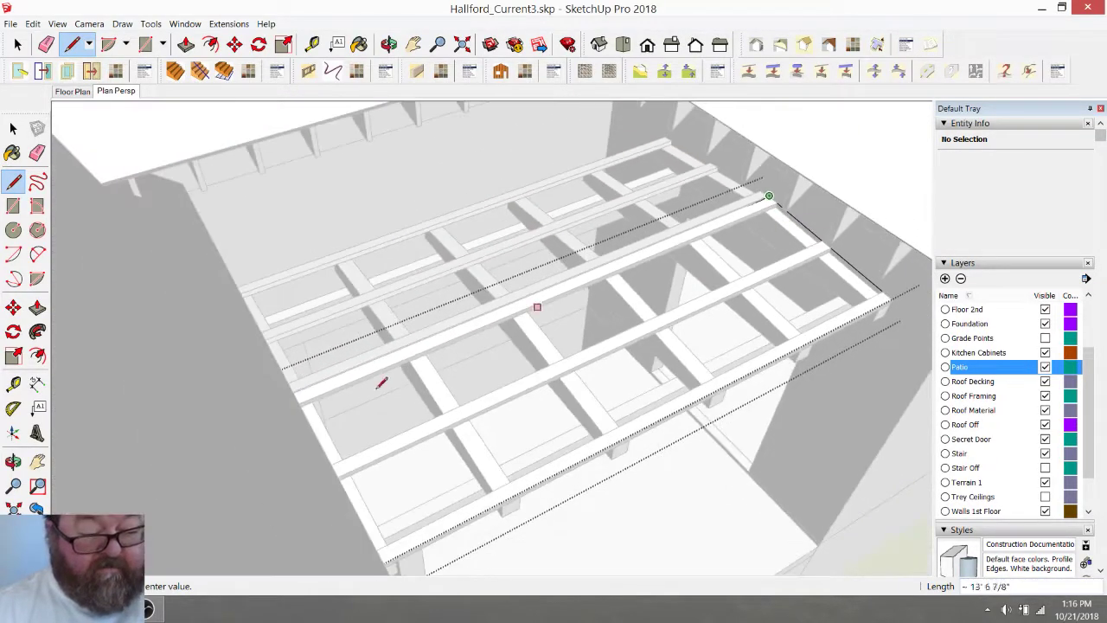
pyautogui.click(389, 44)
pyautogui.moveTo(524, 259); pyautogui.dragTo(227, 262)
pyautogui.scroll(4, 252, 237)
pyautogui.rightClick(279, 239)
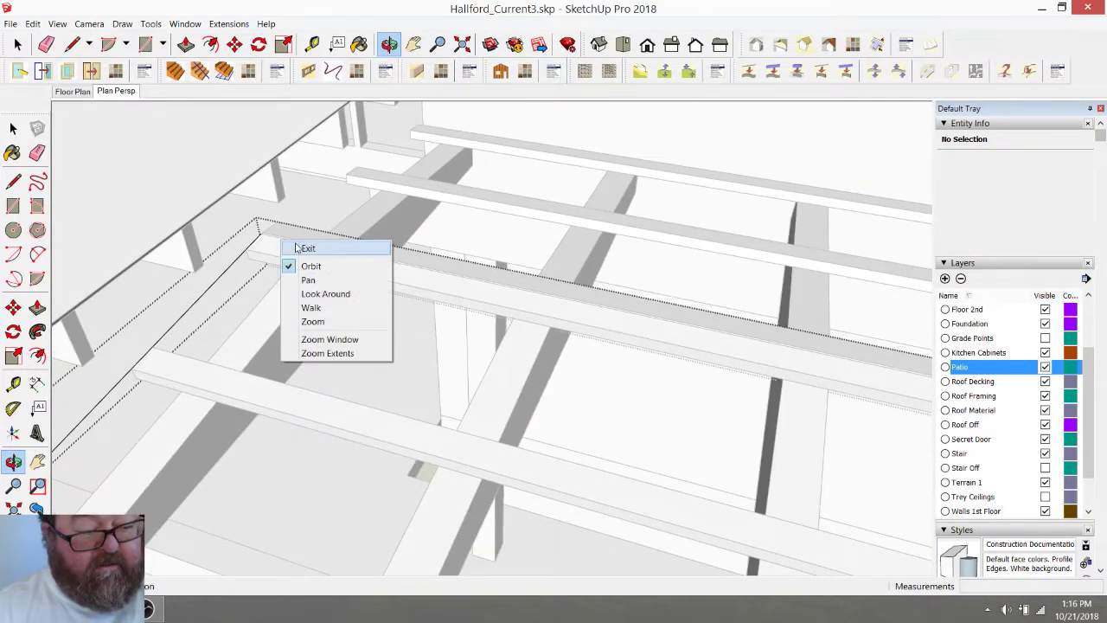
pyautogui.click(290, 246)
pyautogui.click(260, 223)
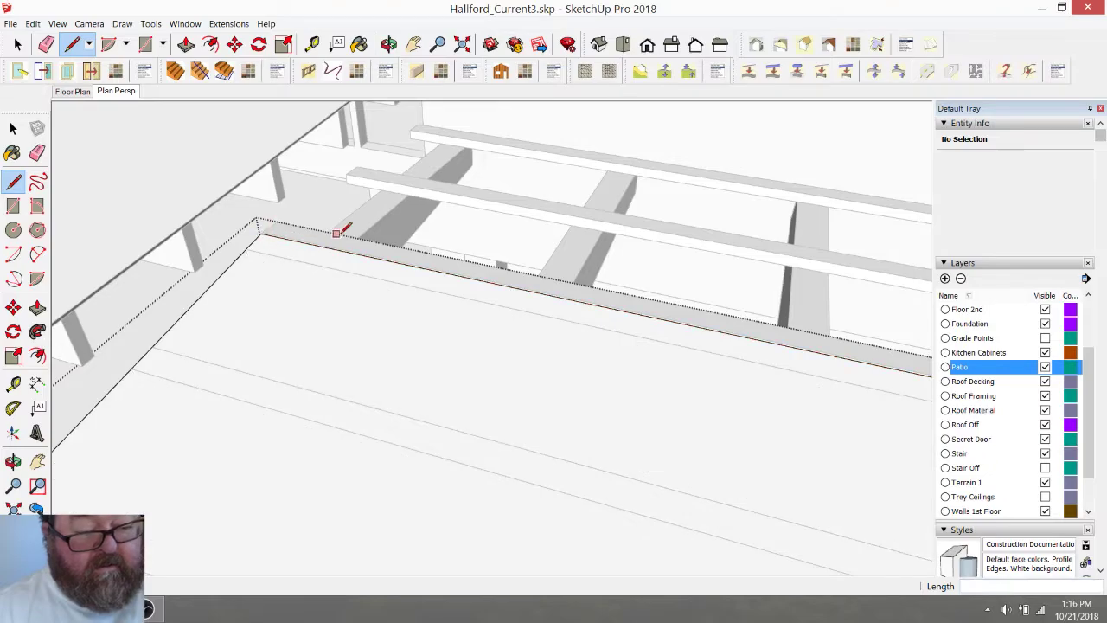
# Push/Pull the rectangular face over the slats to a thickness of 1"
pyautogui.scroll(-3, 345, 228)
pyautogui.moveTo(346, 107); pyautogui.dragTo(340, 332, button='middle')
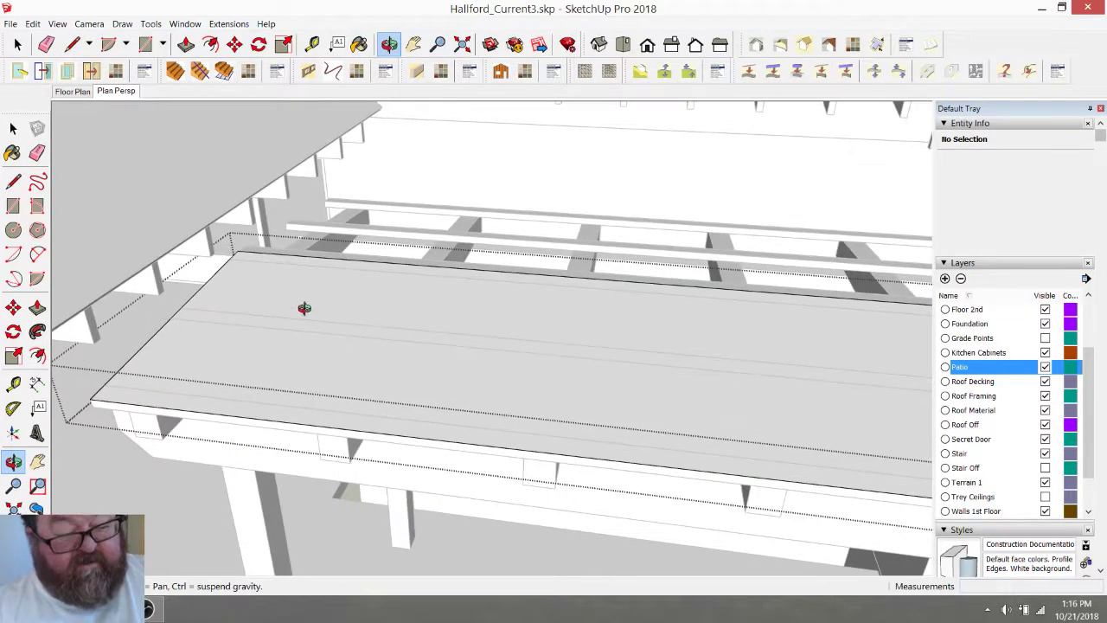
pyautogui.click(186, 44)
pyautogui.click(236, 332)
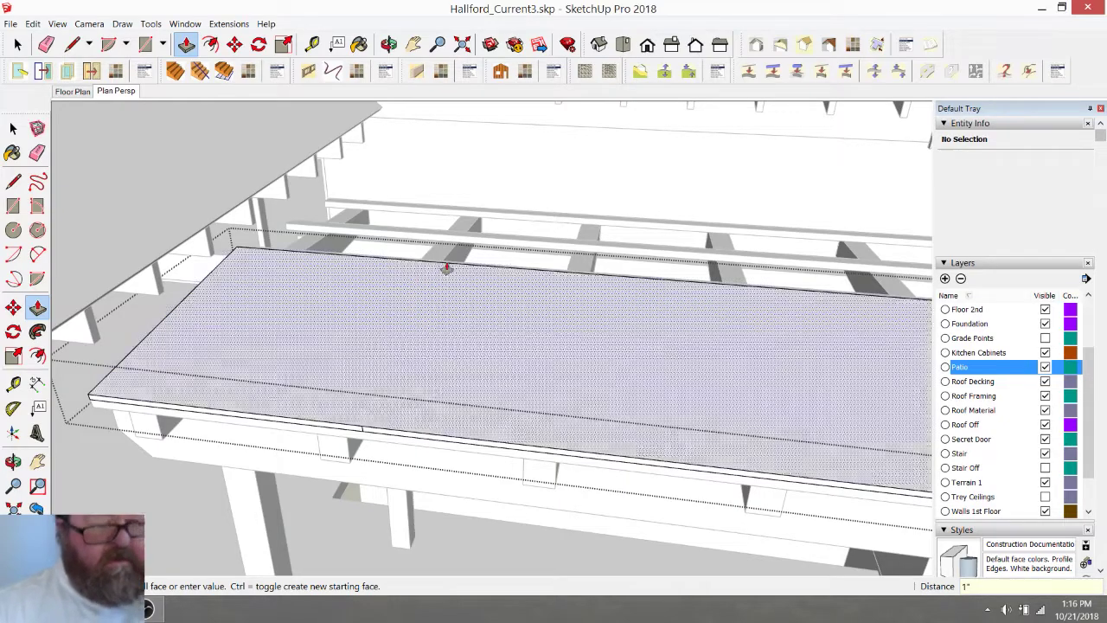
# Reopen the roof panel group, select its top face and start Instant Roof's Roof Details
pyautogui.press('o')
pyautogui.moveTo(428, 235); pyautogui.dragTo(447, 367)
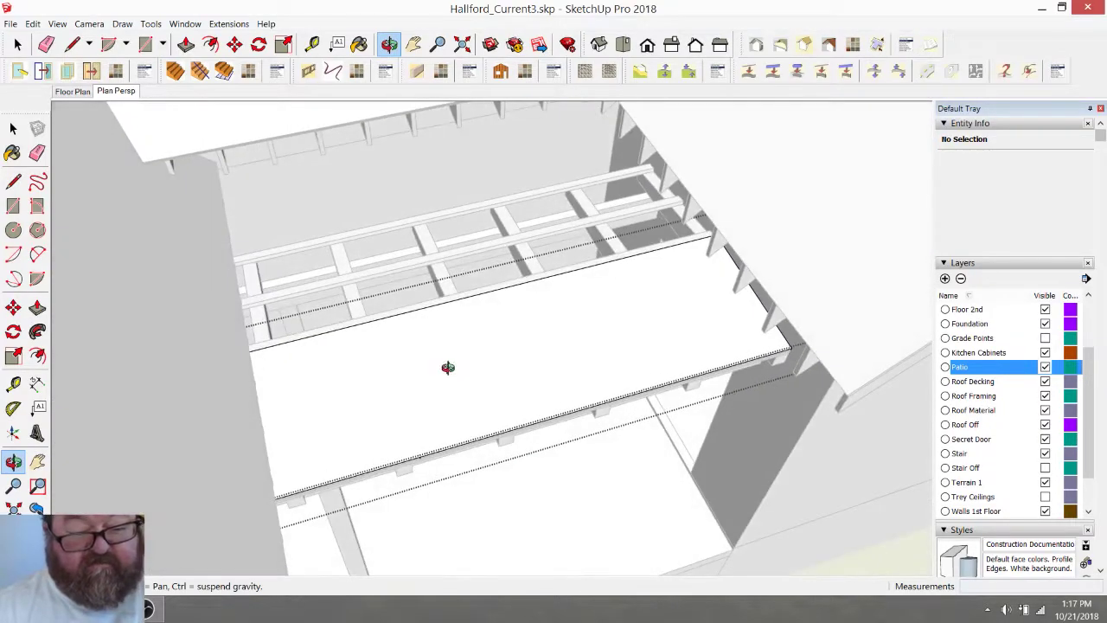
pyautogui.press('space')
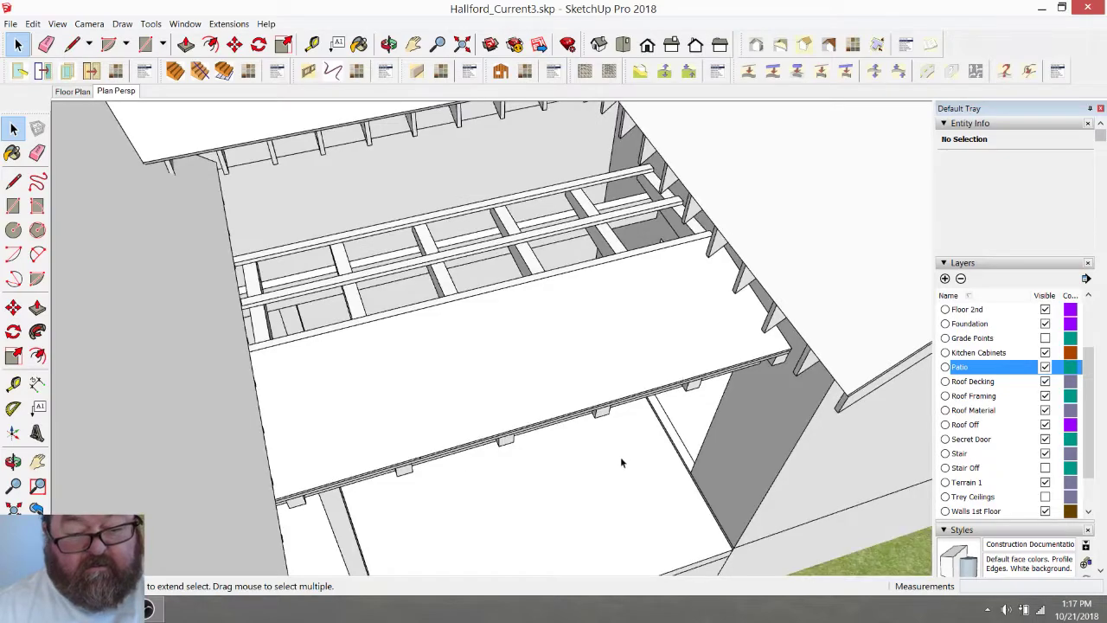
pyautogui.doubleClick(519, 339)
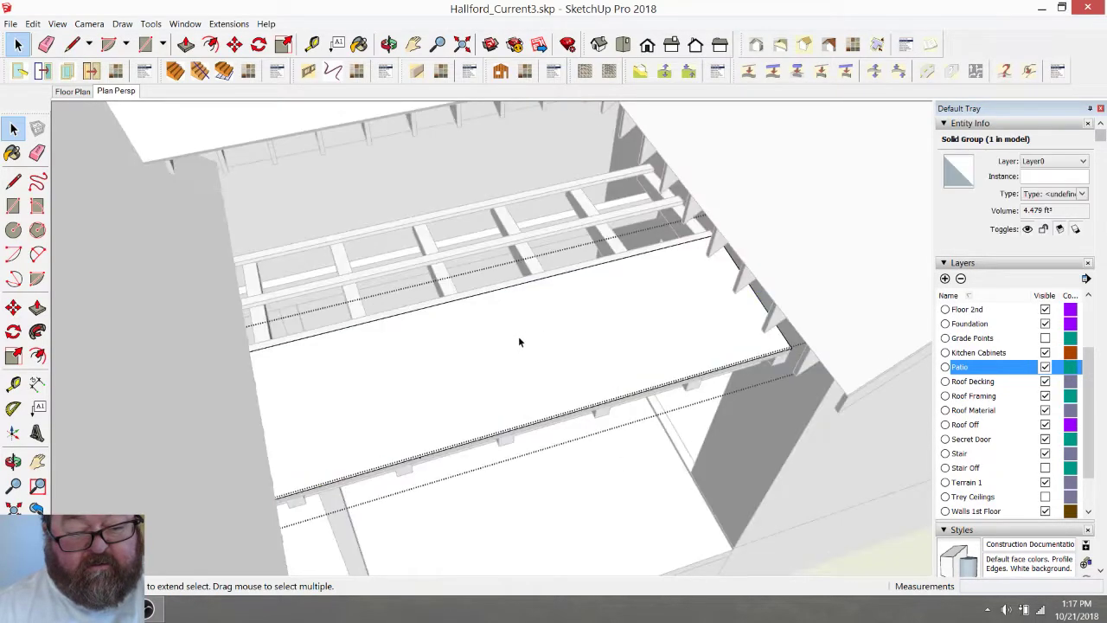
pyautogui.click(519, 339)
pyautogui.click(231, 24)
pyautogui.moveTo(259, 52)
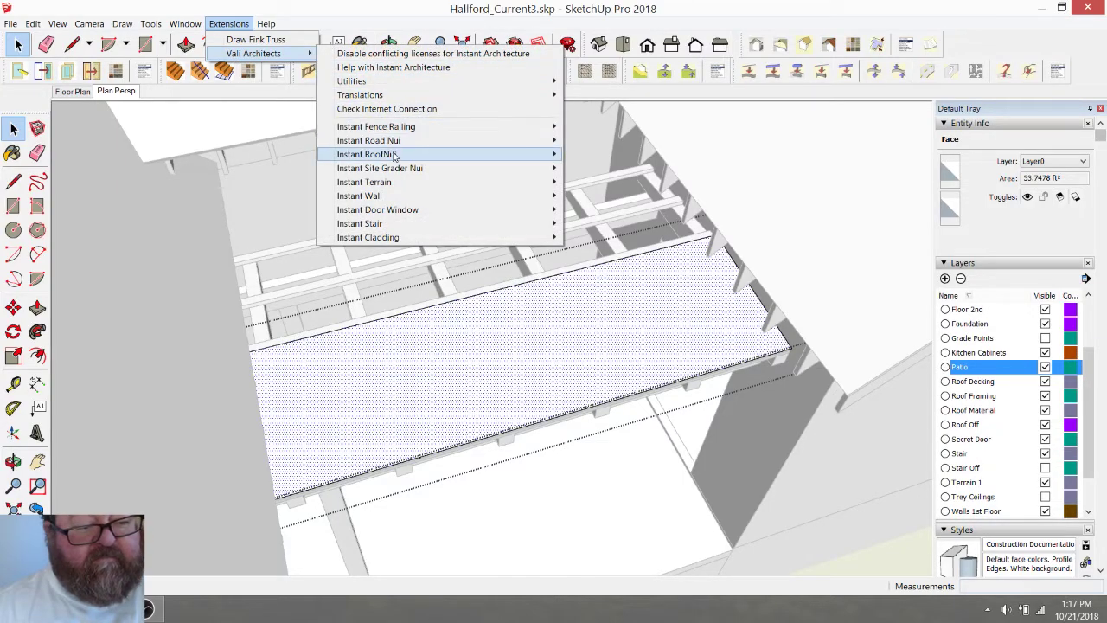
pyautogui.moveTo(394, 155)
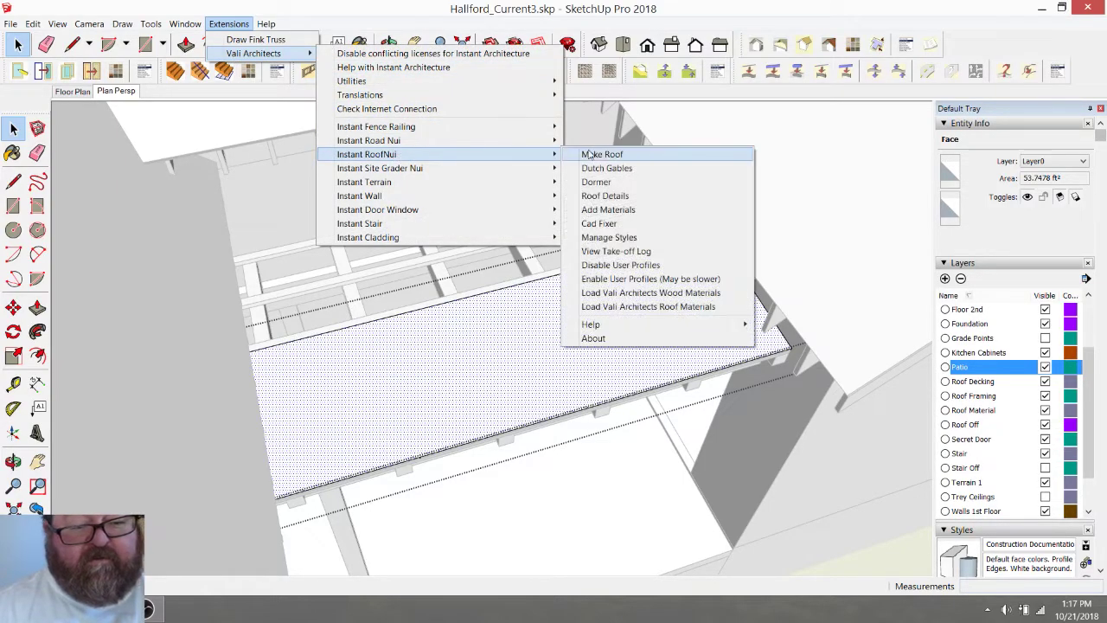
pyautogui.click(605, 196)
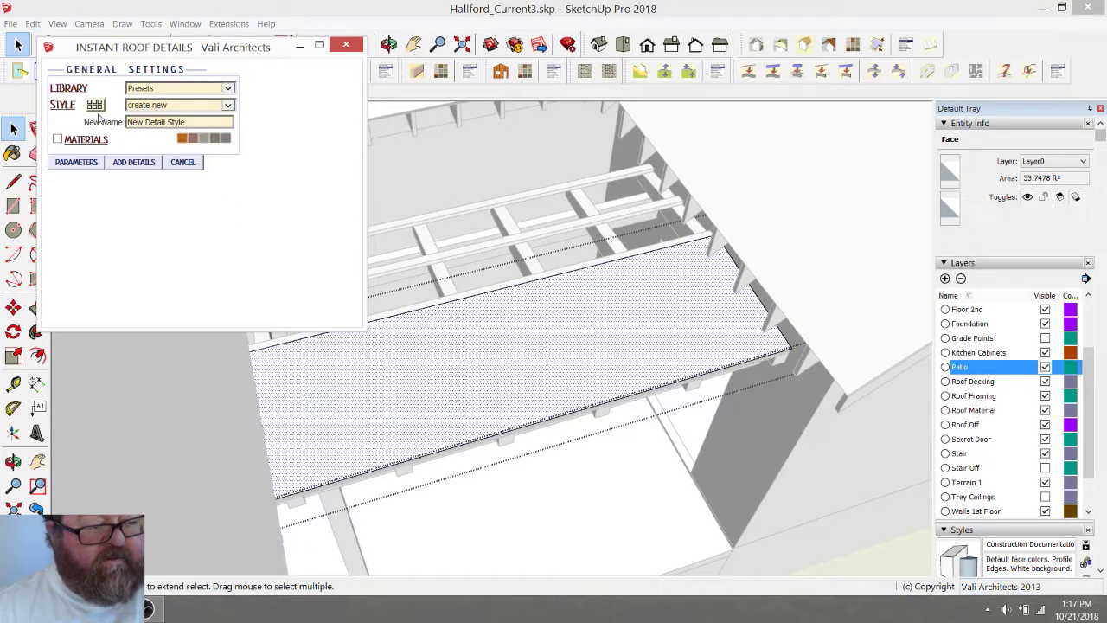
# Add roof details to the face using the Standing Seam 1 preset with gutters turned off
pyautogui.click(96, 107)
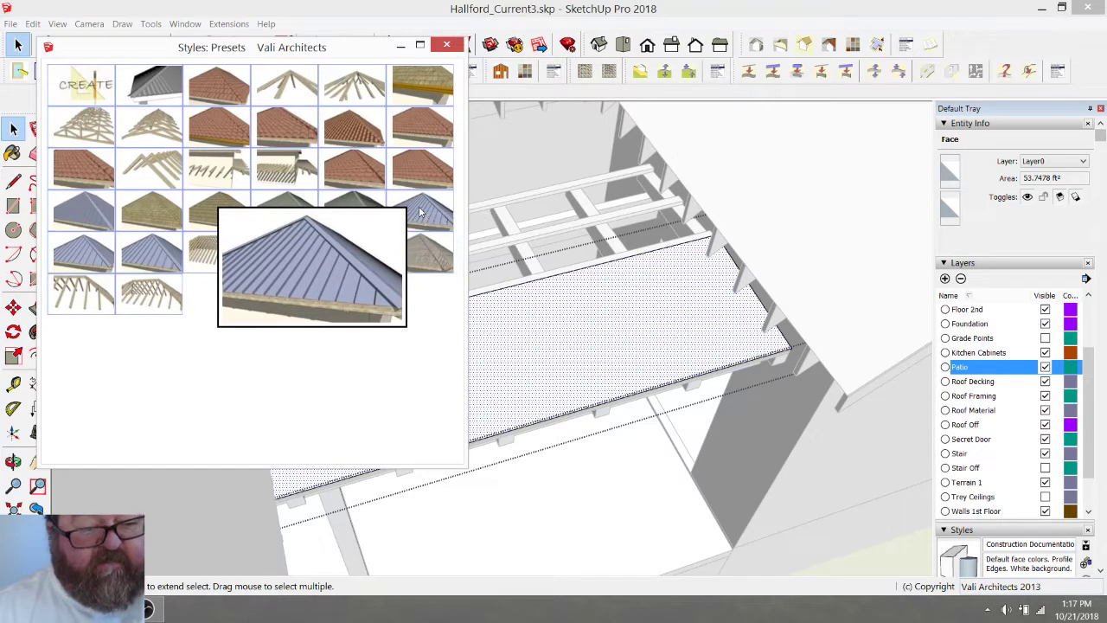
pyautogui.click(447, 46)
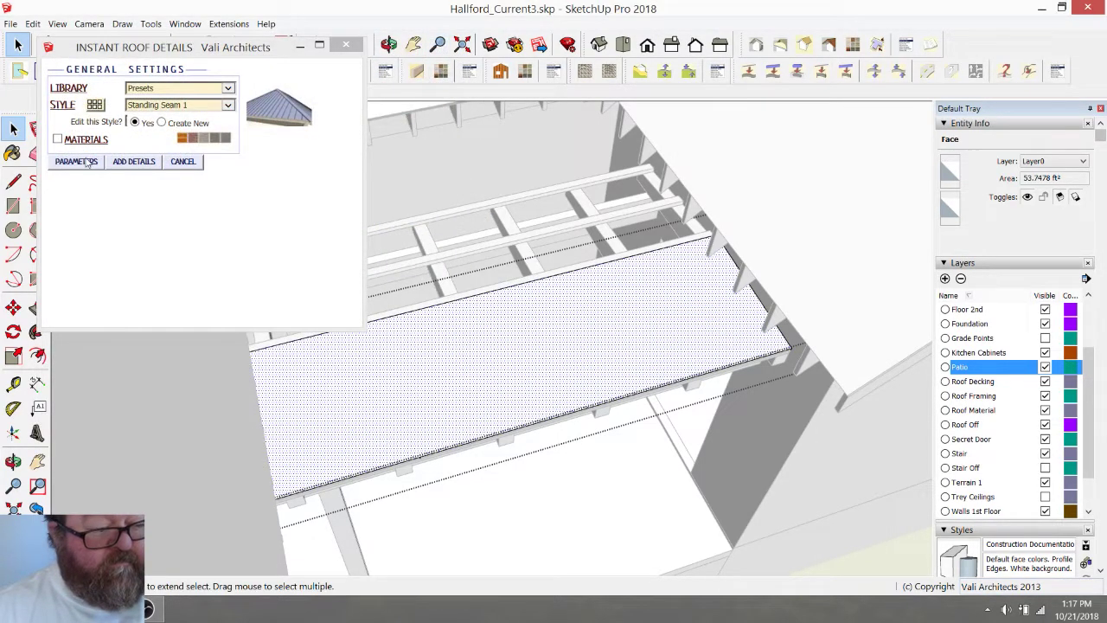
pyautogui.click(78, 161)
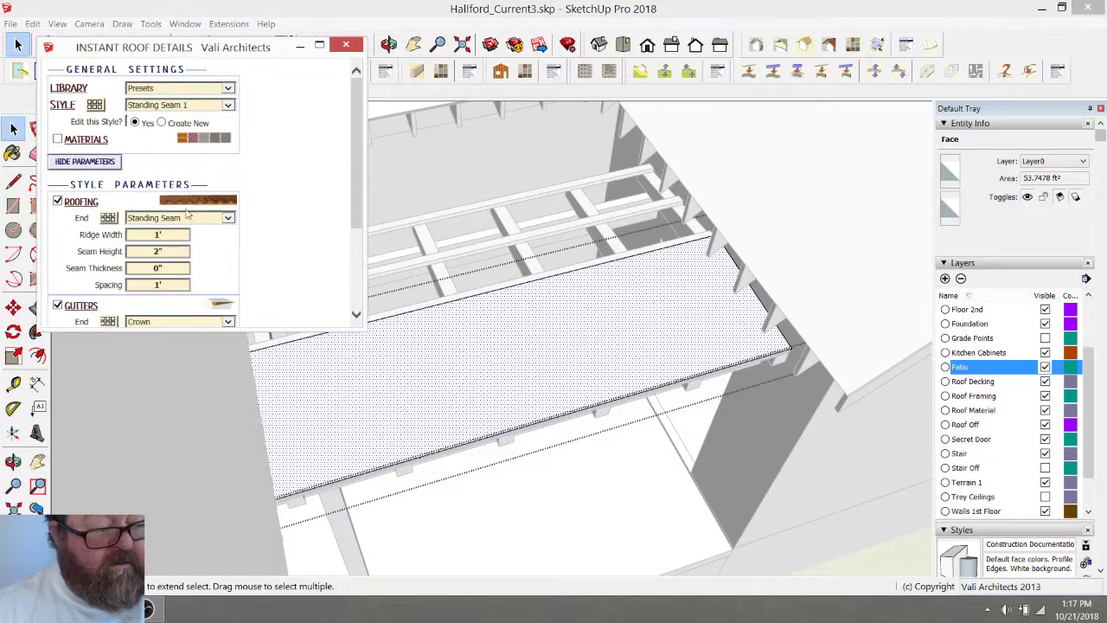
pyautogui.scroll(-2, 271, 252)
pyautogui.click(57, 225)
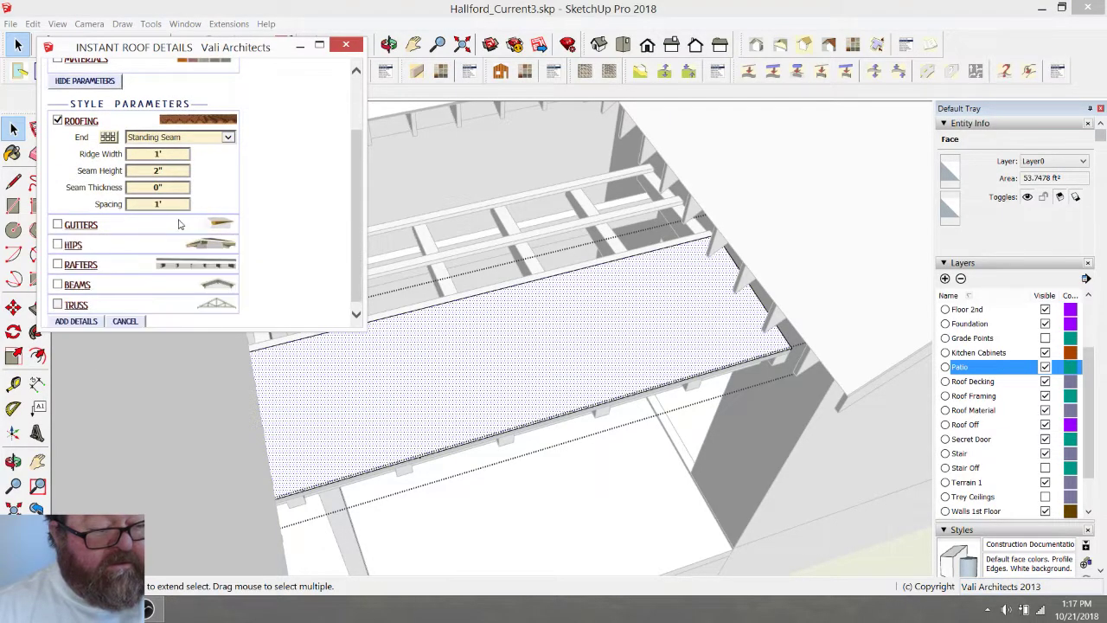
pyautogui.scroll(2, 292, 235)
pyautogui.scroll(-2, 292, 226)
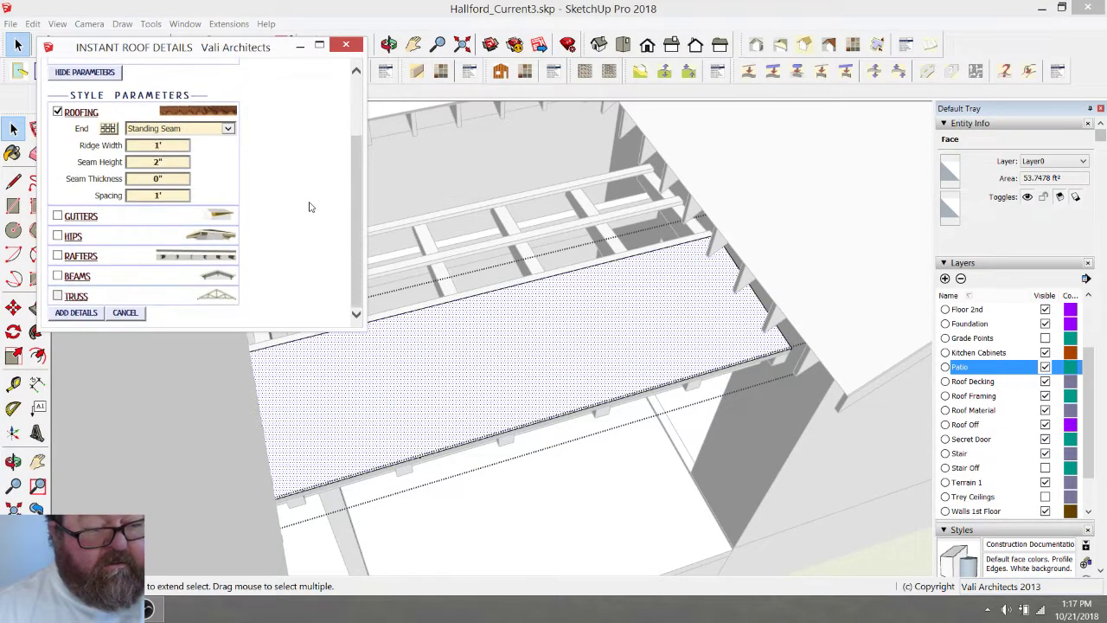
pyautogui.click(77, 313)
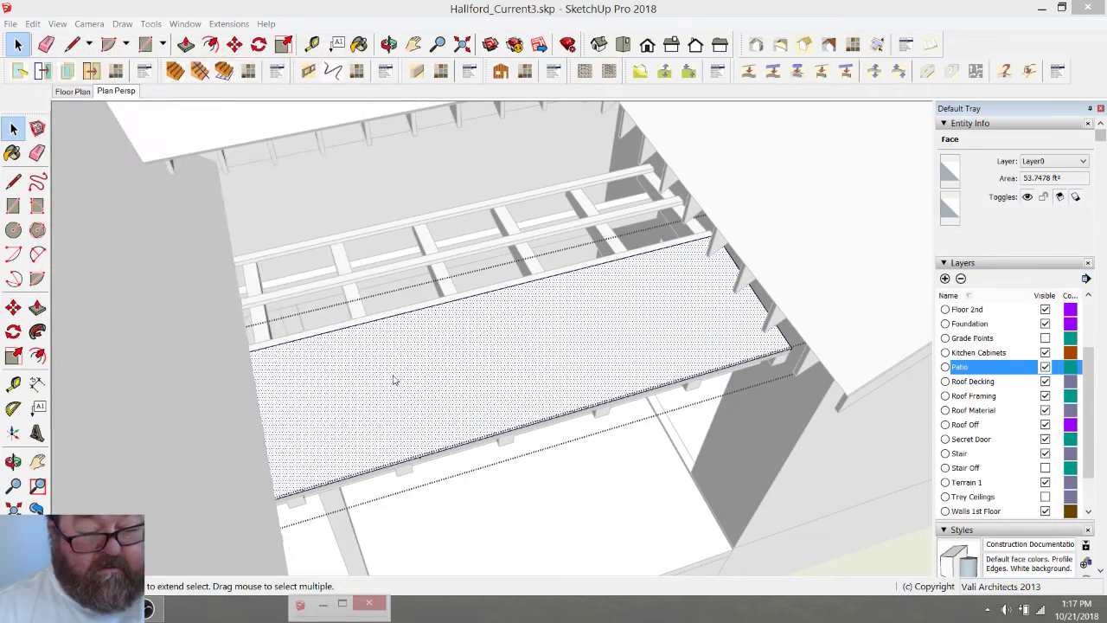
# Close the group and examine the standing seam roofing on the pergola from the front, from afar and close up at the ridge
pyautogui.click(387, 45)
pyautogui.moveTo(517, 311); pyautogui.dragTo(428, 326)
pyautogui.click(18, 45)
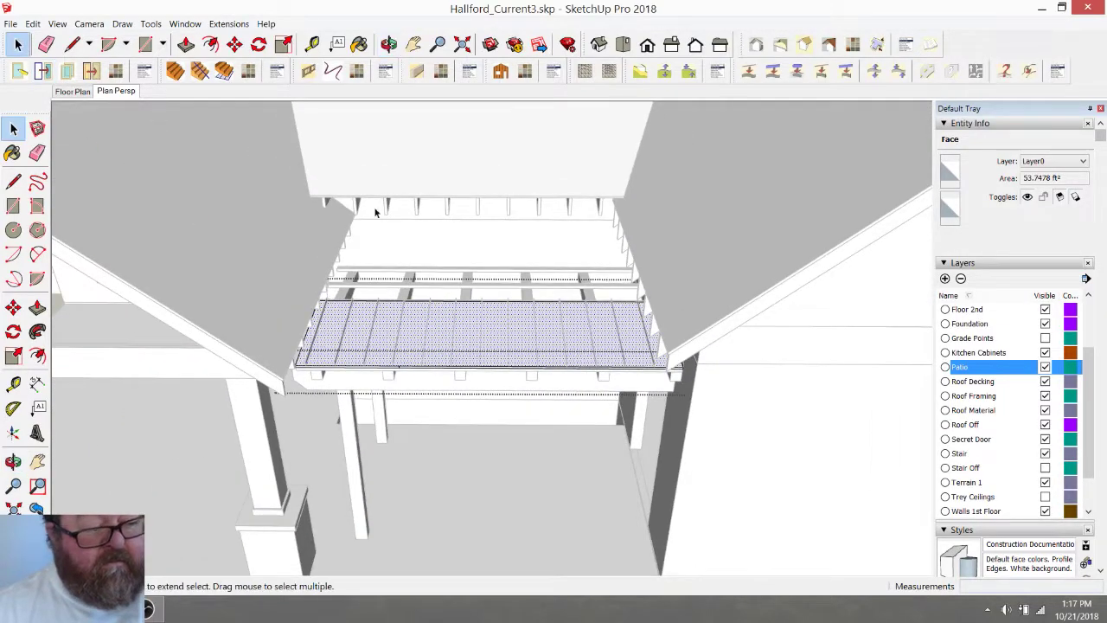
pyautogui.scroll(-5, 439, 450)
pyautogui.click(832, 194)
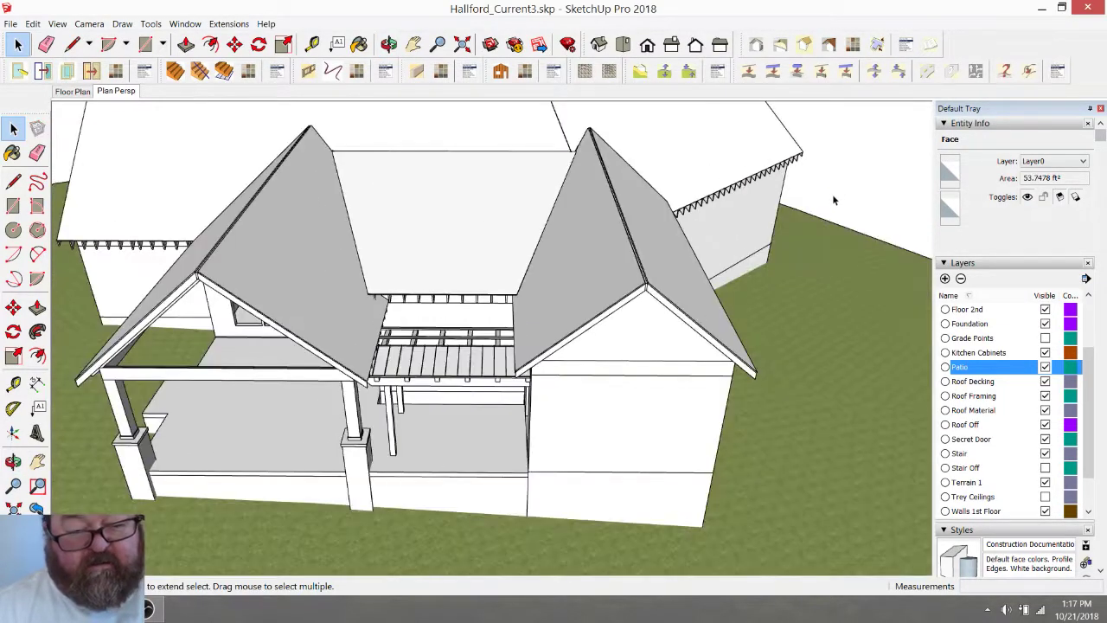
pyautogui.click(389, 45)
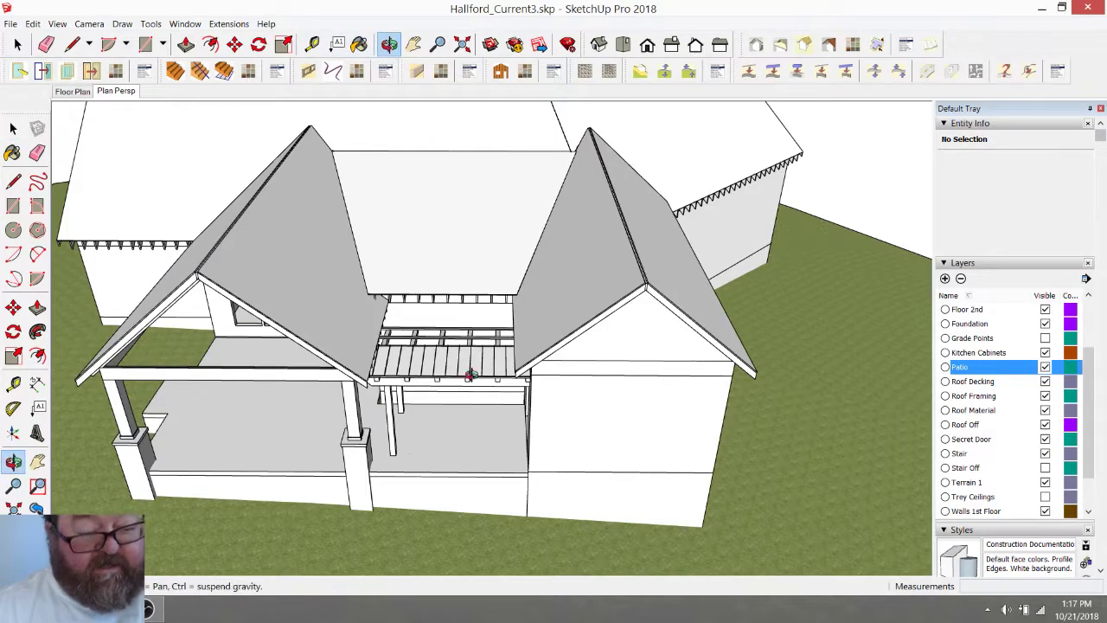
pyautogui.scroll(10, 491, 394)
pyautogui.moveTo(411, 390); pyautogui.dragTo(661, 212)
pyautogui.moveTo(542, 358); pyautogui.dragTo(256, 262)
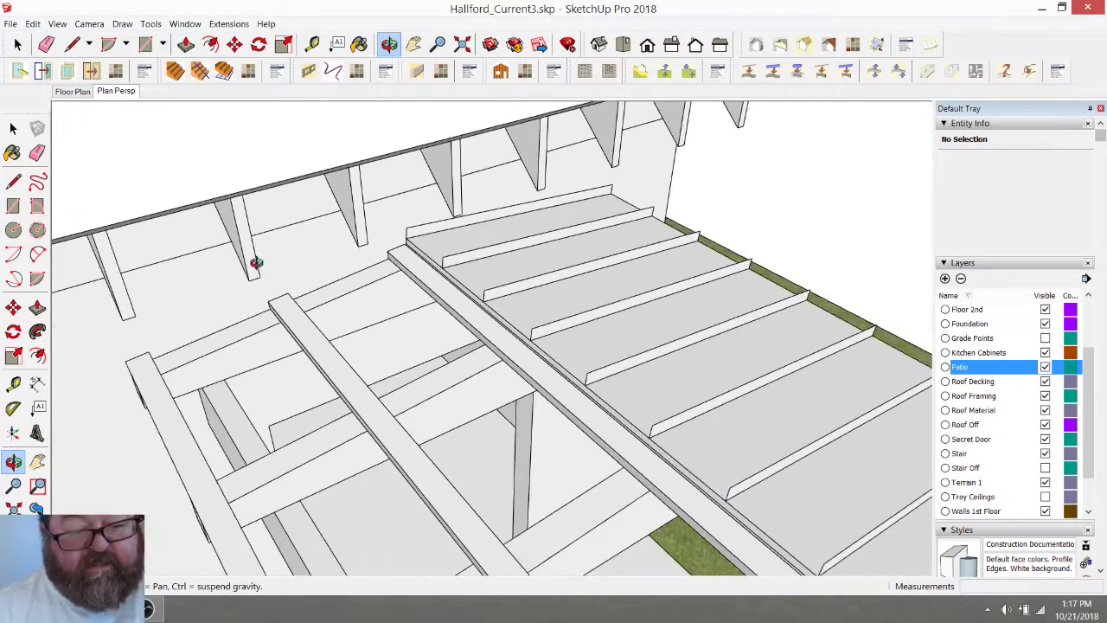
# Push/Pull the front edge face of the pergola's roof panel outward by 1"
pyautogui.moveTo(400, 141); pyautogui.dragTo(504, 293)
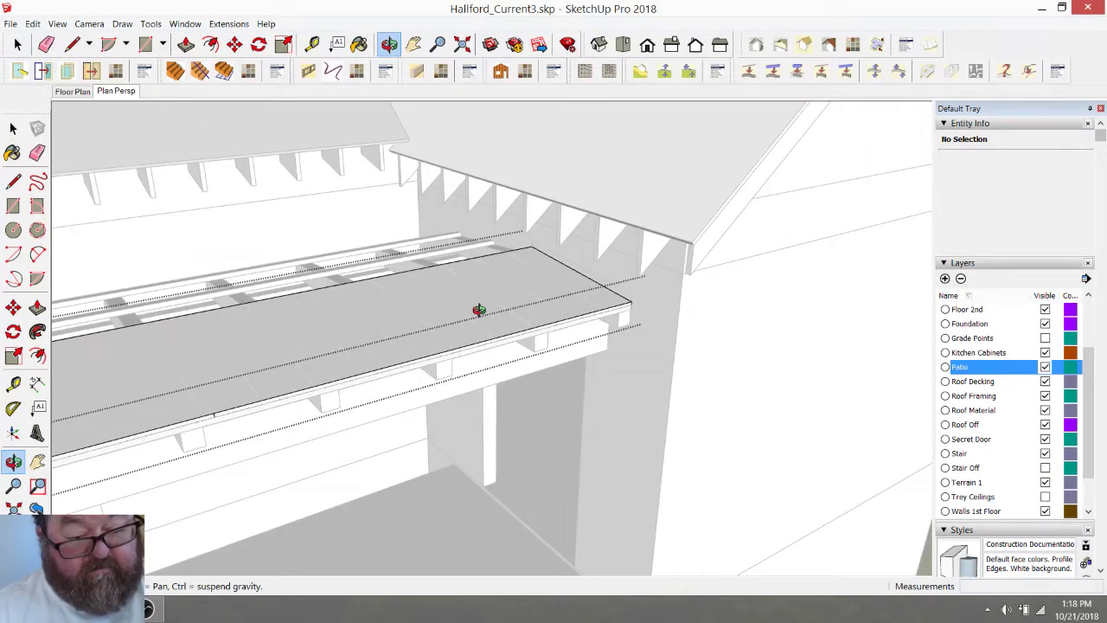
pyautogui.scroll(4, 483, 345)
pyautogui.press('p')
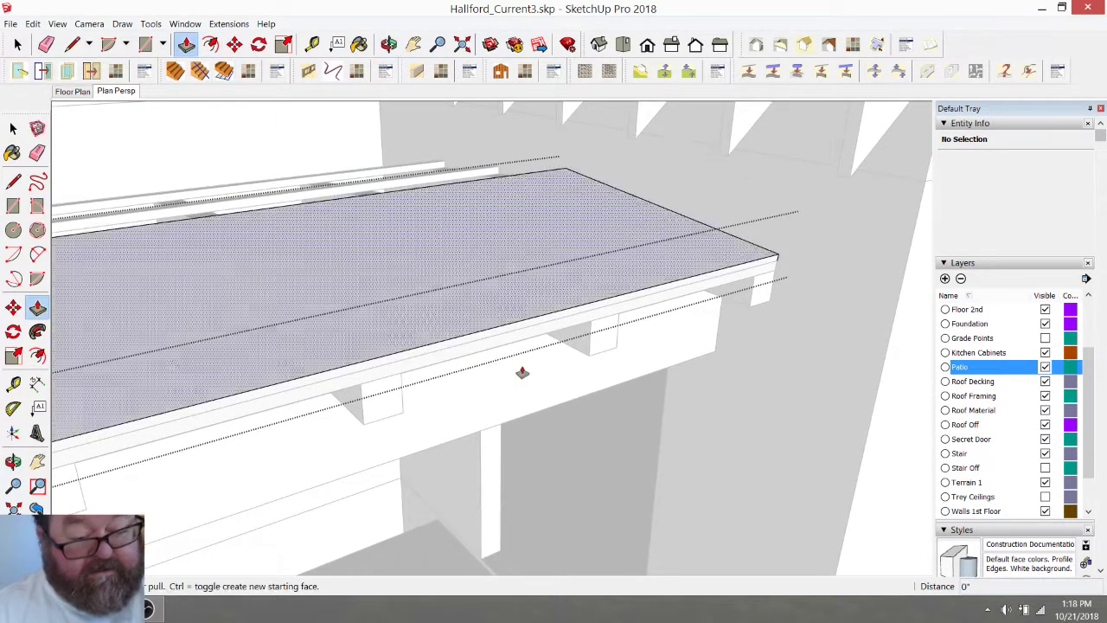
pyautogui.click(512, 335)
pyautogui.click(520, 339)
pyautogui.scroll(1, 521, 339)
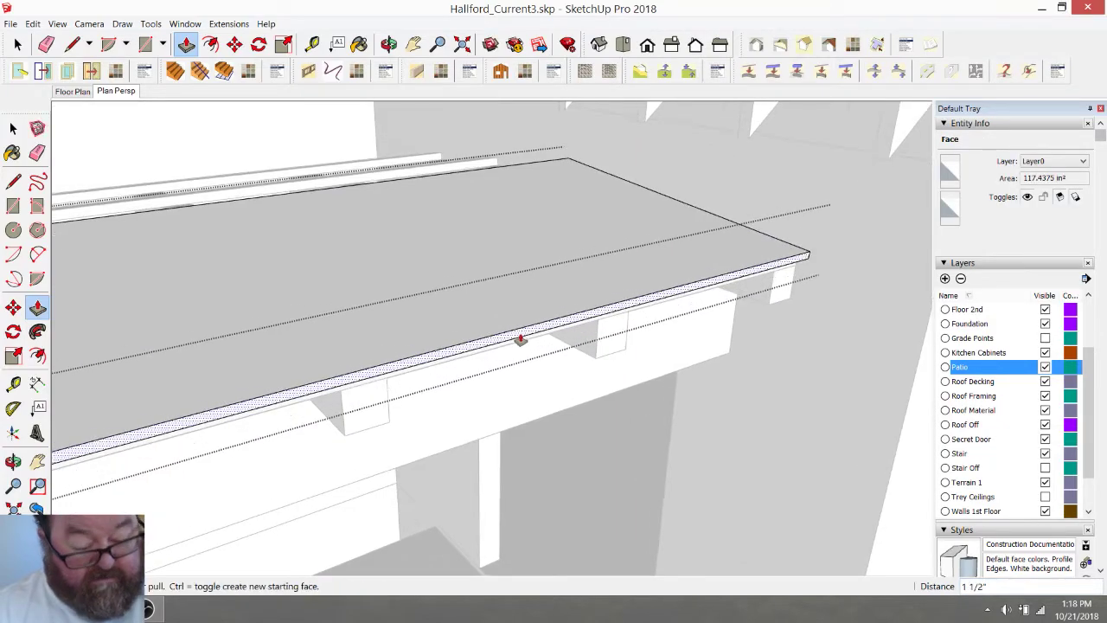
pyautogui.write('1')
pyautogui.press('Return')
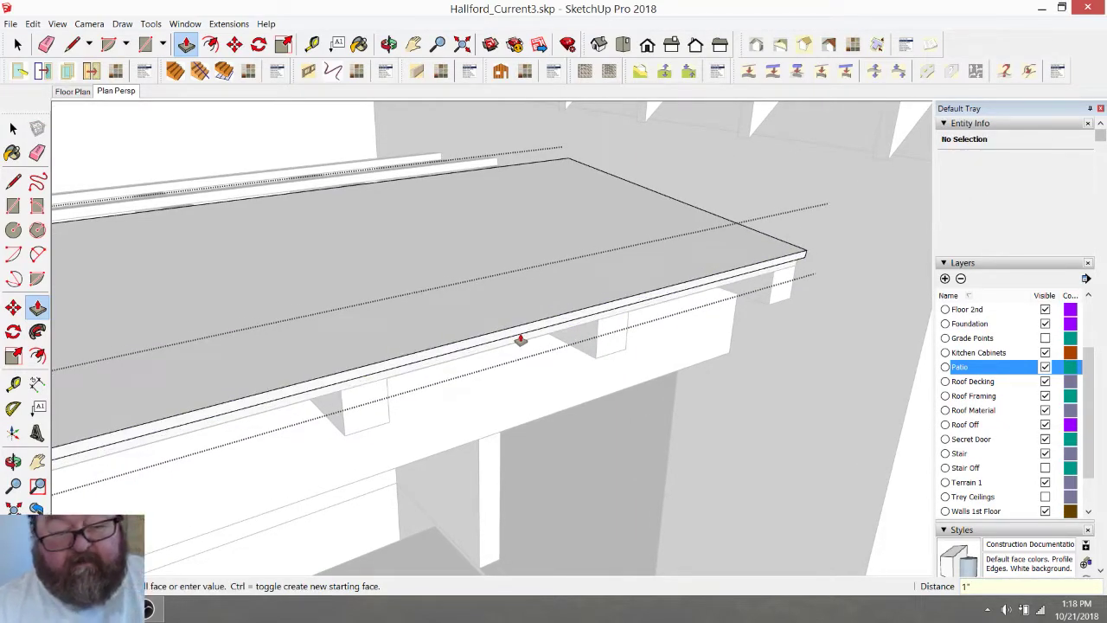
# Add Instant Roof details to the panel's top face using the Standing Seam 1 preset
pyautogui.click(391, 46)
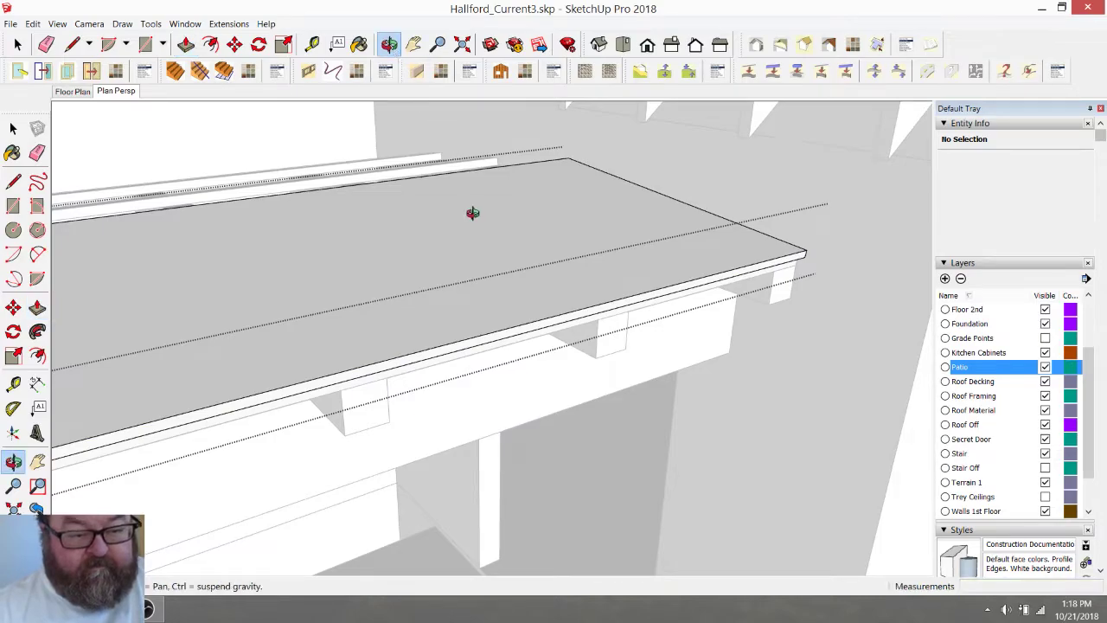
pyautogui.moveTo(537, 225); pyautogui.dragTo(381, 373)
pyautogui.click(19, 44)
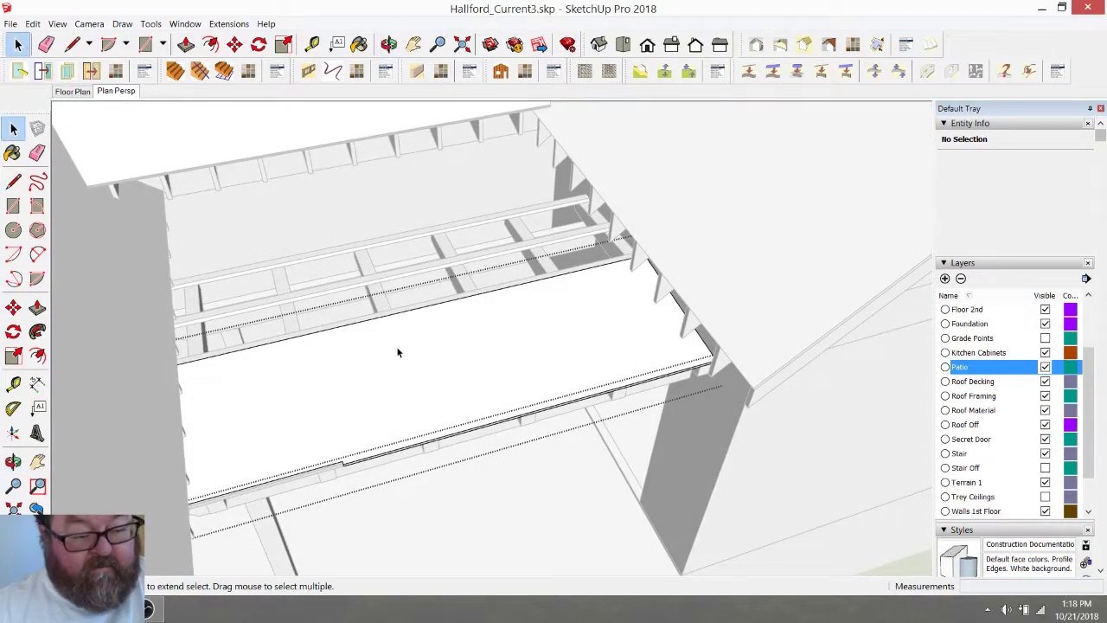
pyautogui.click(396, 348)
pyautogui.click(228, 23)
pyautogui.moveTo(237, 53)
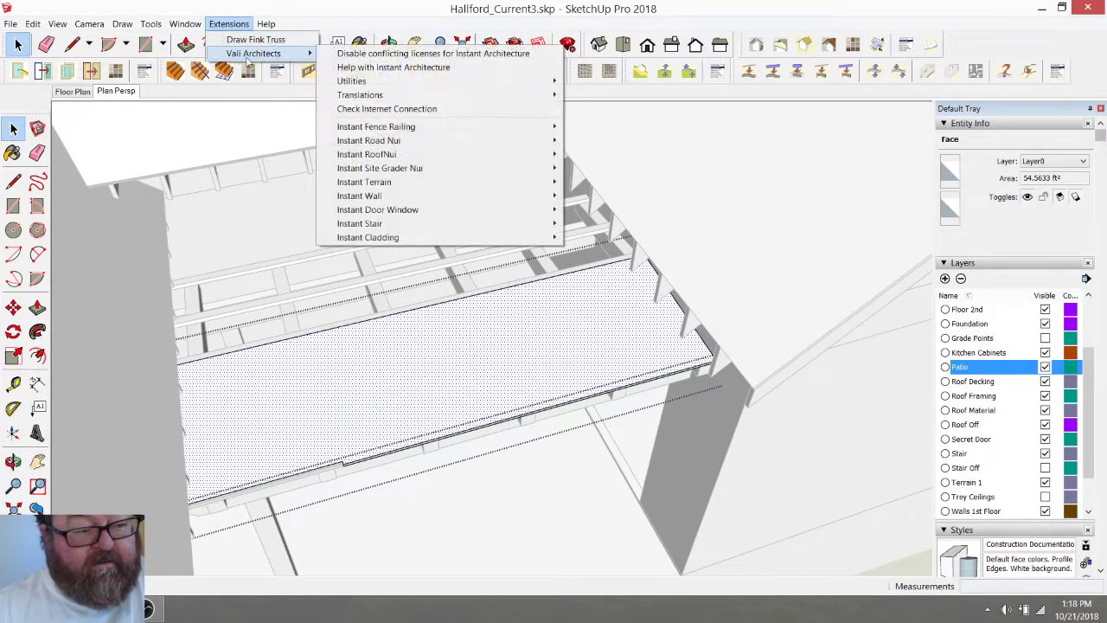
pyautogui.moveTo(496, 157)
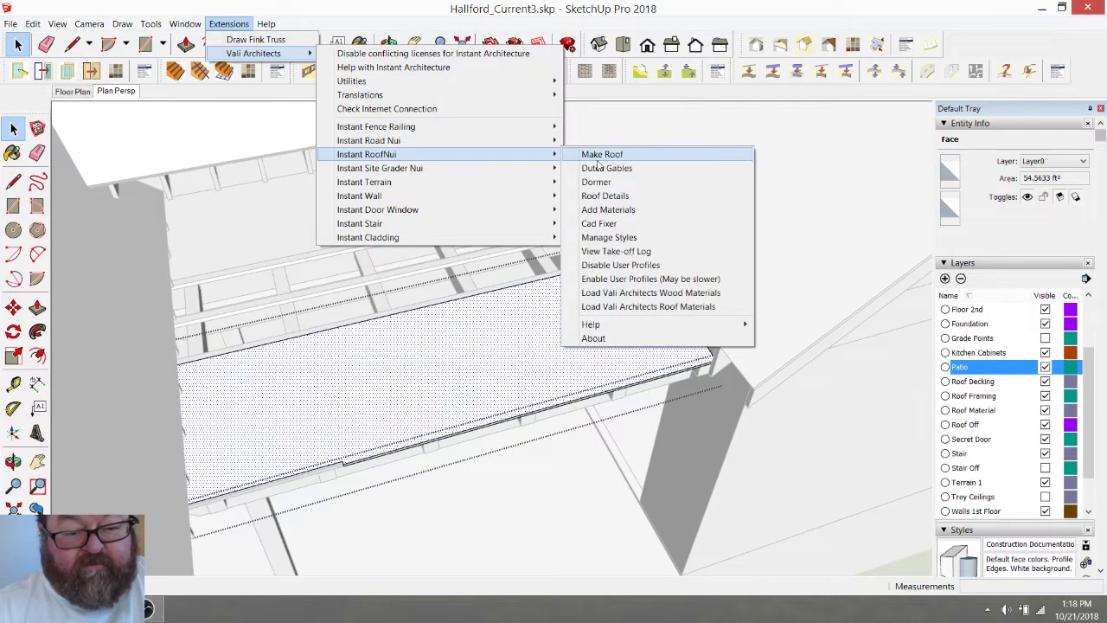
pyautogui.click(597, 194)
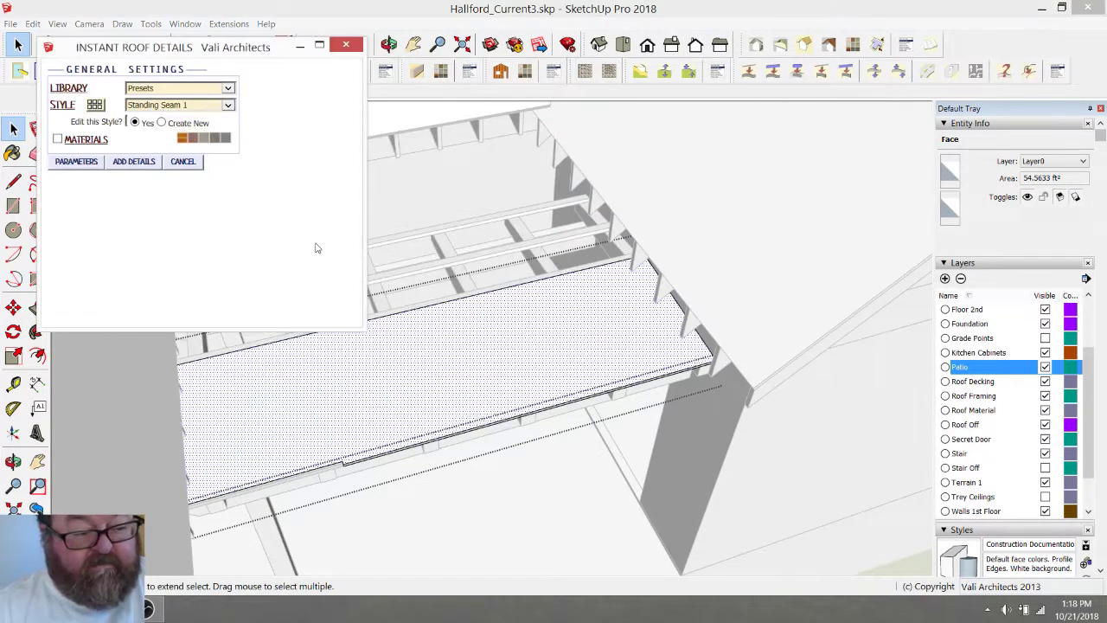
pyautogui.click(134, 162)
# Close the panel group and examine the standing seam roofing from a distance and close up along its front edge
pyautogui.scroll(-3, 439, 292)
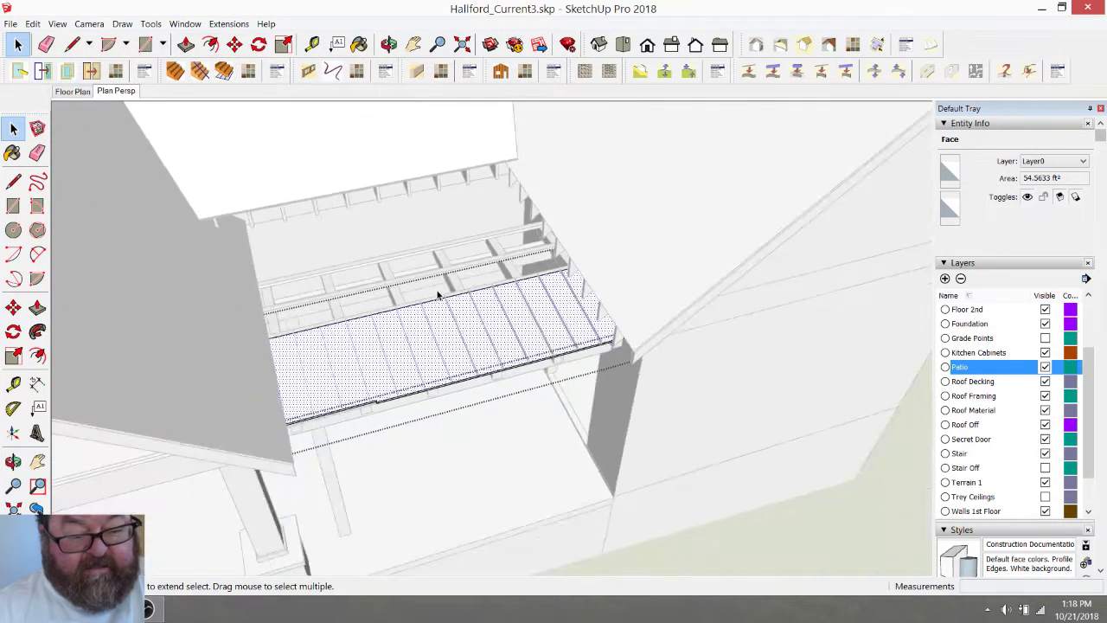
pyautogui.scroll(-2, 643, 487)
pyautogui.click(870, 435)
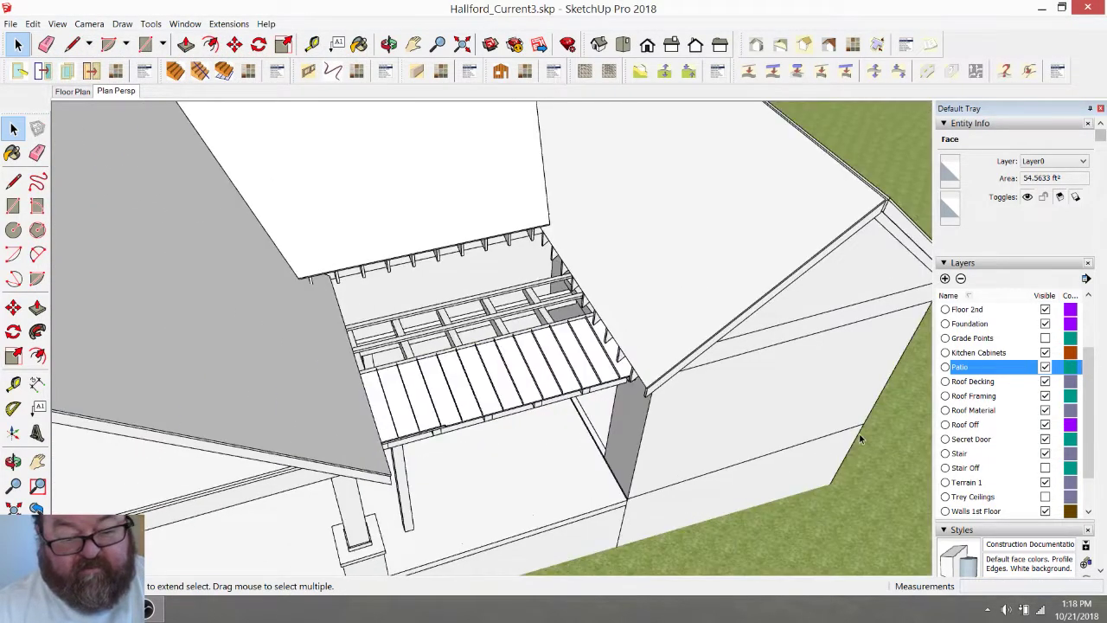
pyautogui.scroll(-1, 862, 436)
pyautogui.click(390, 44)
pyautogui.moveTo(486, 195); pyautogui.dragTo(415, 382)
pyautogui.scroll(6, 414, 382)
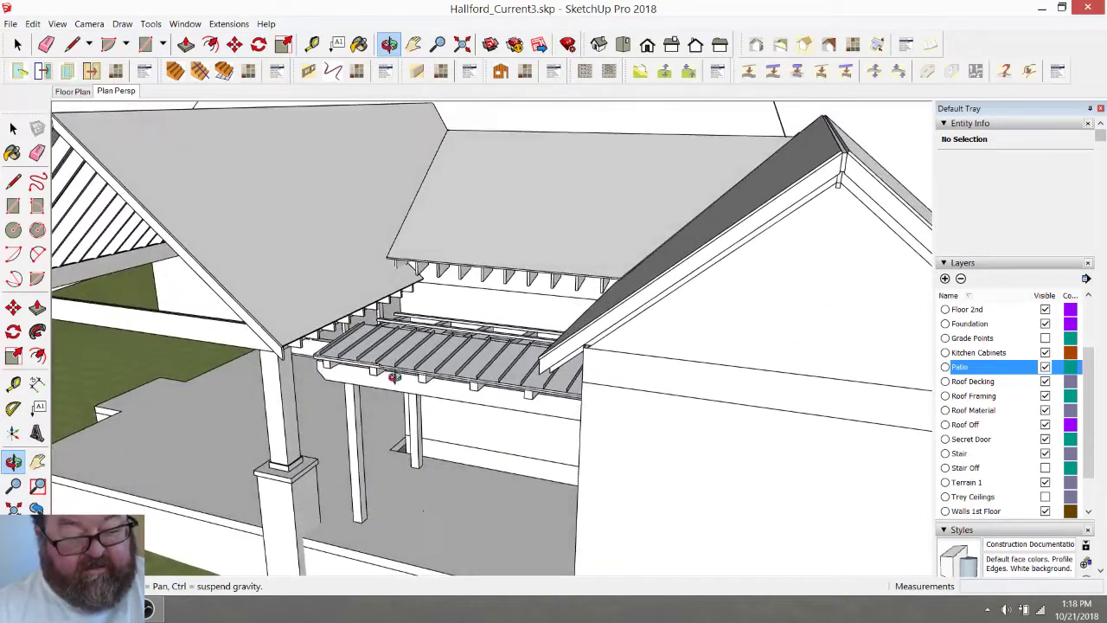
pyautogui.moveTo(342, 329); pyautogui.dragTo(505, 356)
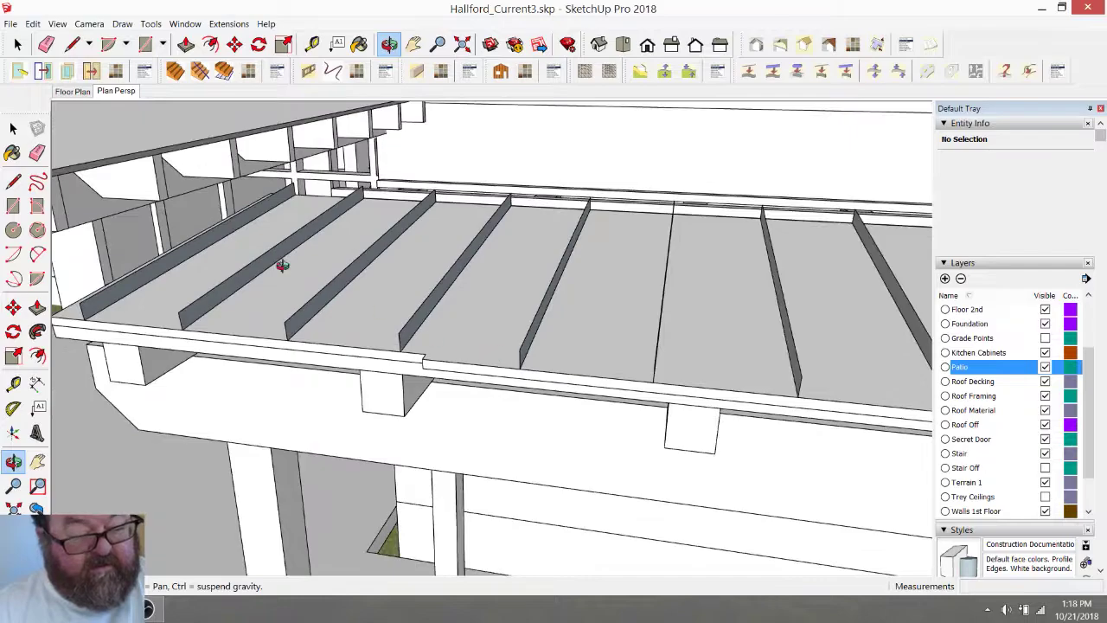
# Reopen the roof panel group and Push/Pull the stepped section of its front edge by 1" to align the edge
pyautogui.press('space')
pyautogui.click(368, 289)
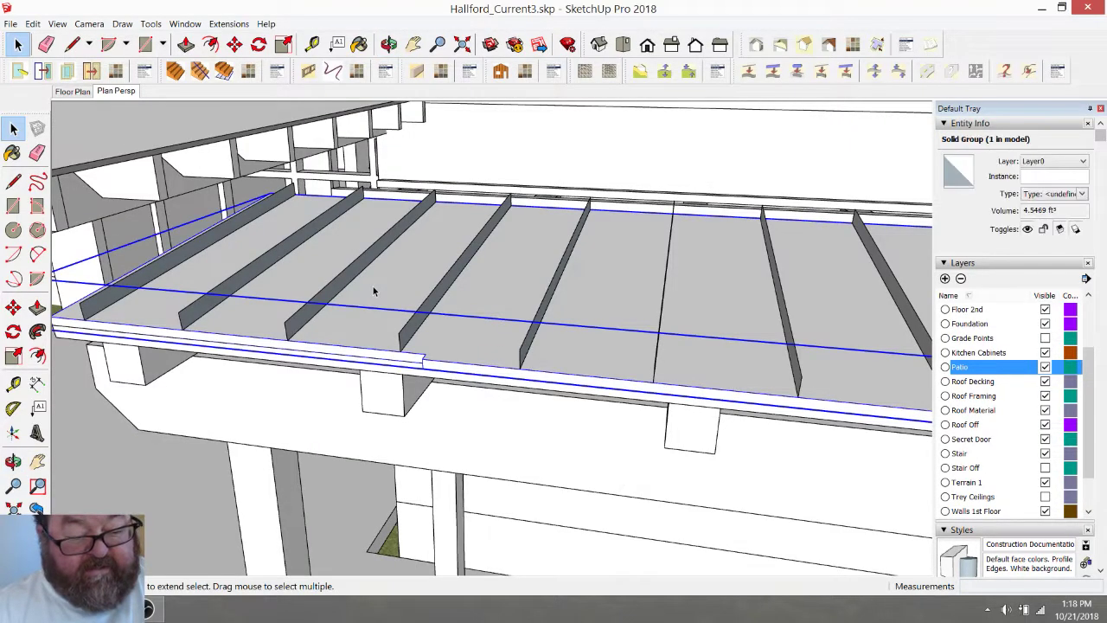
pyautogui.doubleClick(373, 289)
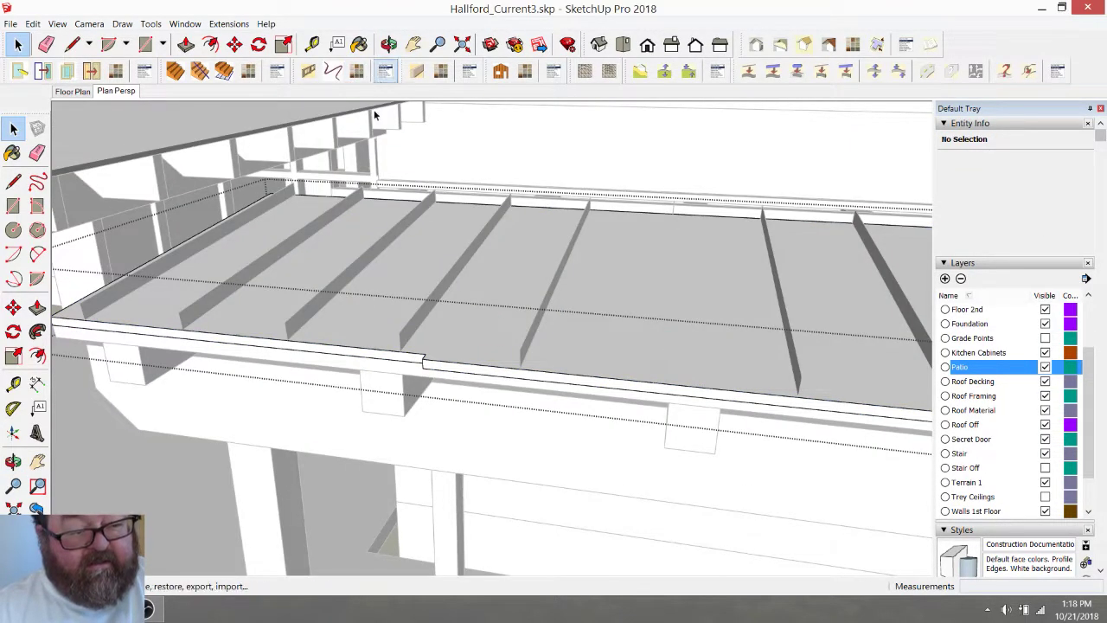
pyautogui.click(185, 45)
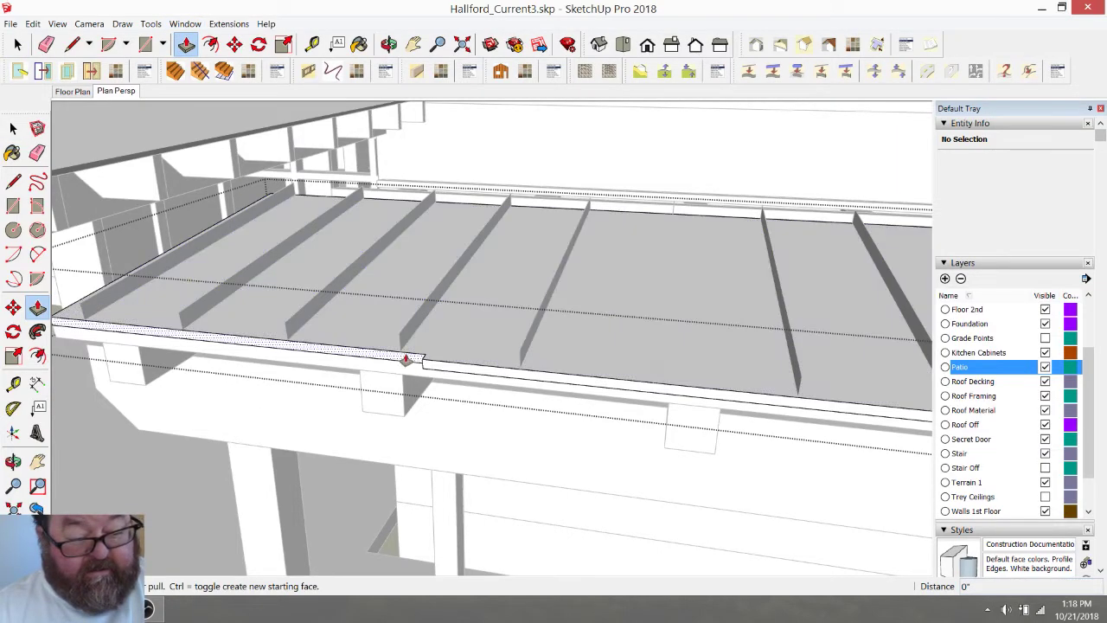
pyautogui.click(413, 364)
pyautogui.write('1')
pyautogui.press('Return')
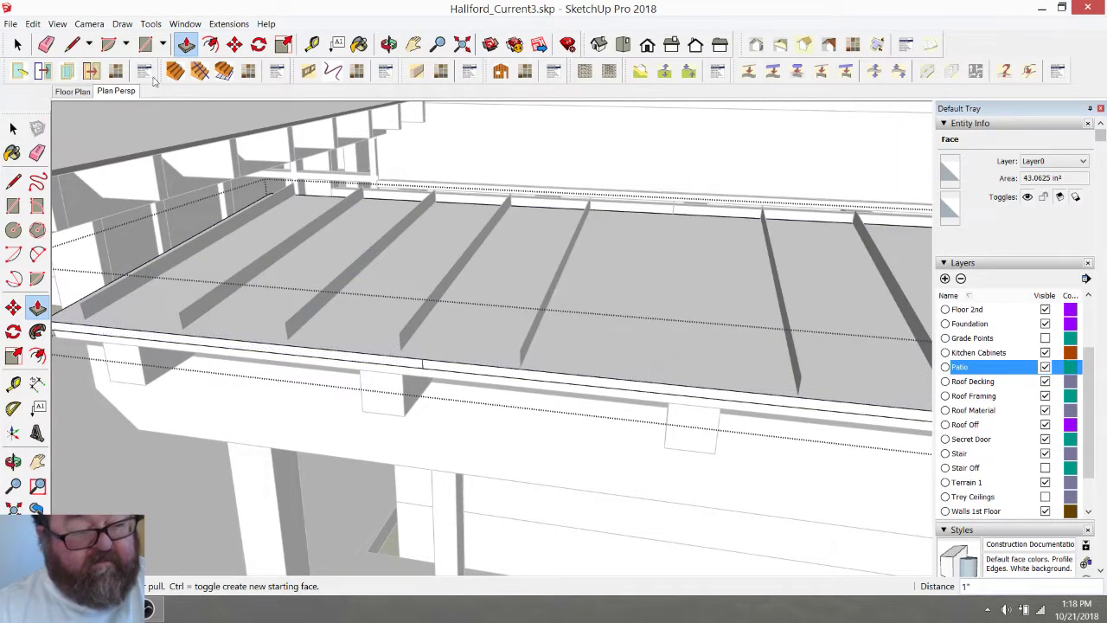
pyautogui.click(16, 46)
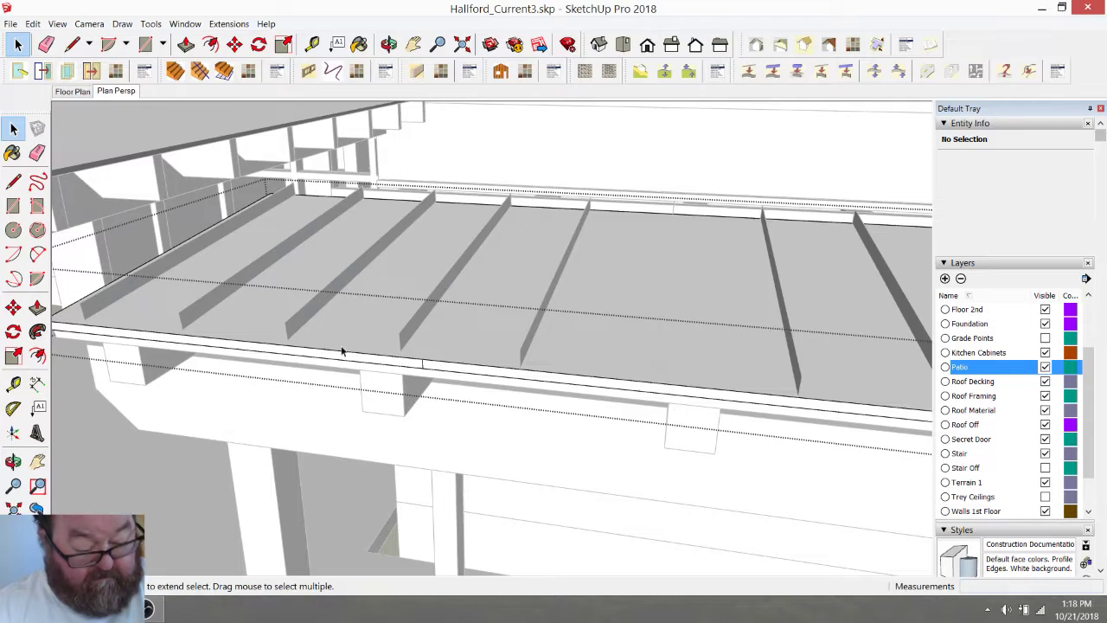
# Undo the front edge changes and the standing seam roof details, back to the bare panel
pyautogui.hotkey('ctrl', 'z')
pyautogui.hotkey('ctrl', 'z')
pyautogui.hotkey('ctrl', 'z')
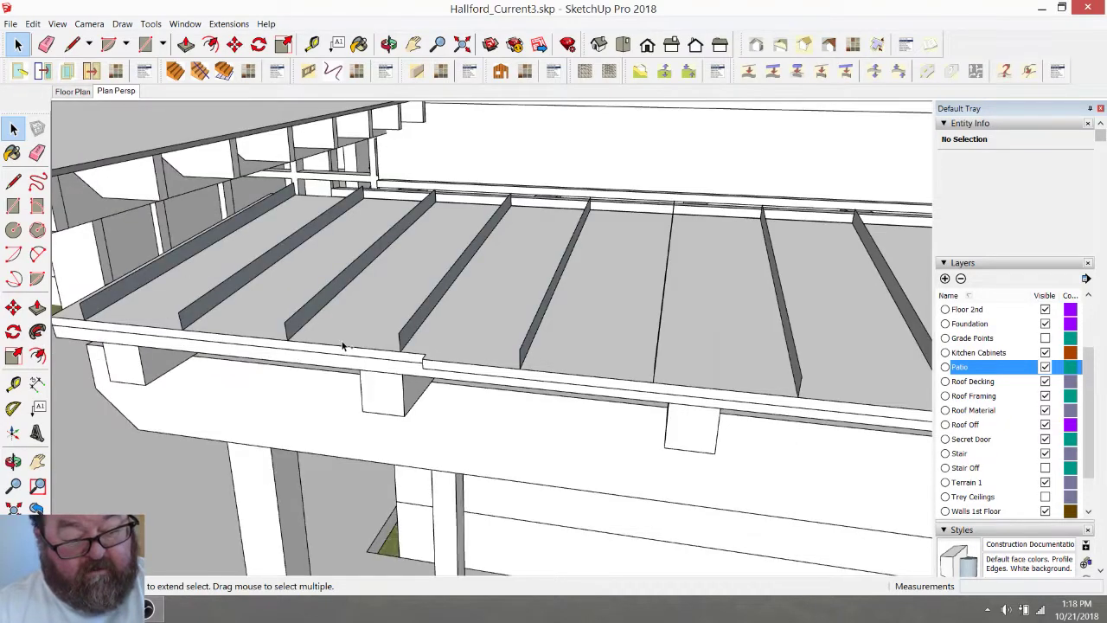
pyautogui.hotkey('ctrl', 'z')
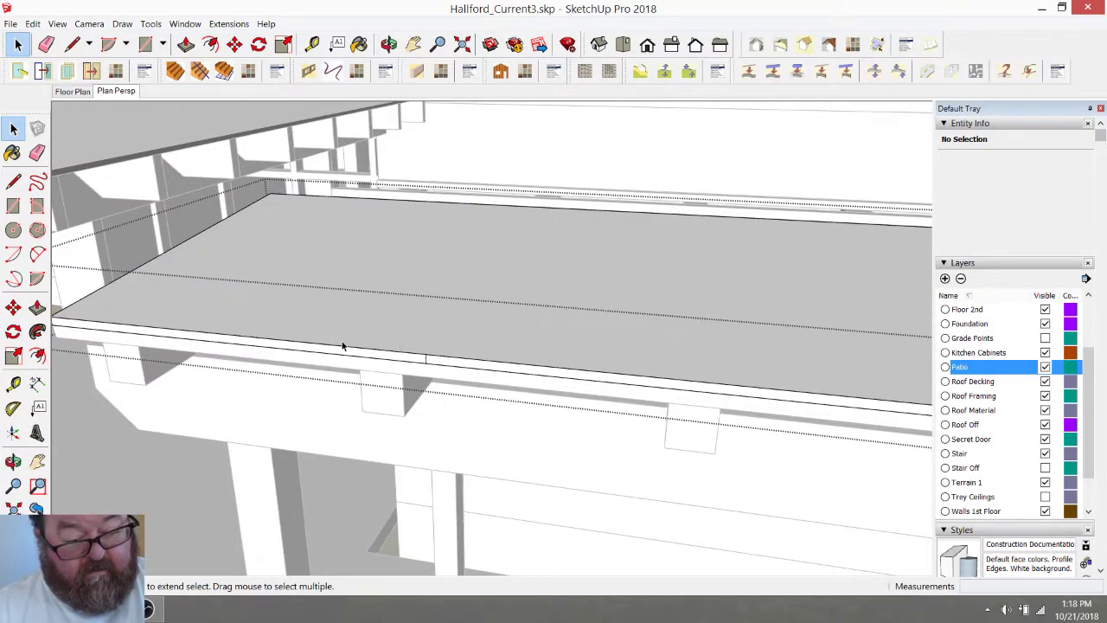
# Remove the short vertical line splitting the panel's front edge face and Push/Pull the whole face outward by 1"
pyautogui.click(450, 357)
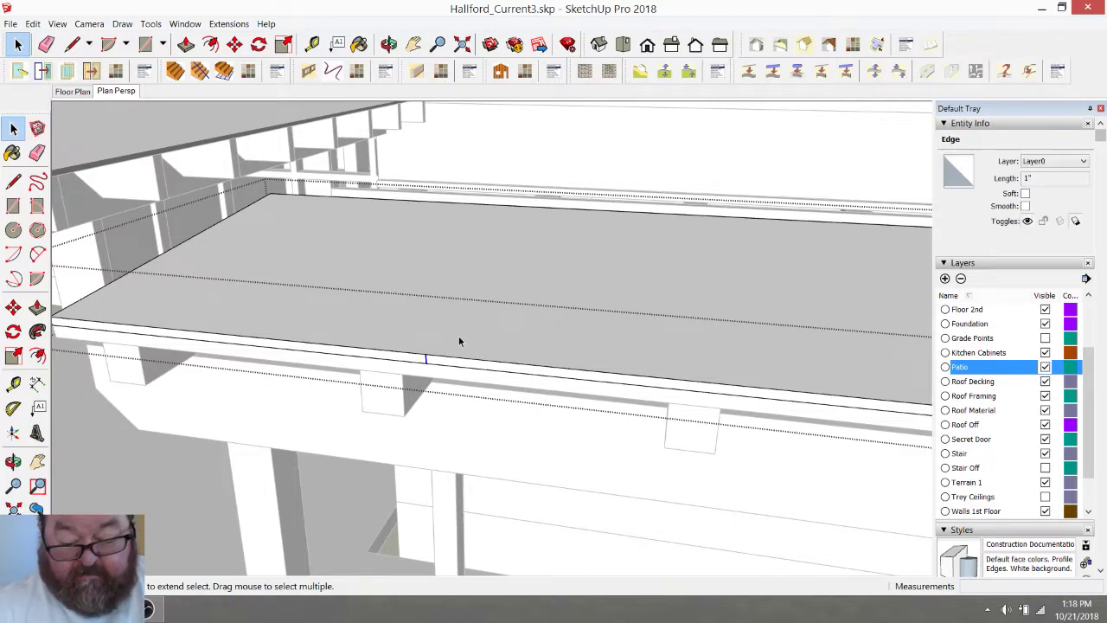
pyautogui.click(186, 44)
pyautogui.click(287, 346)
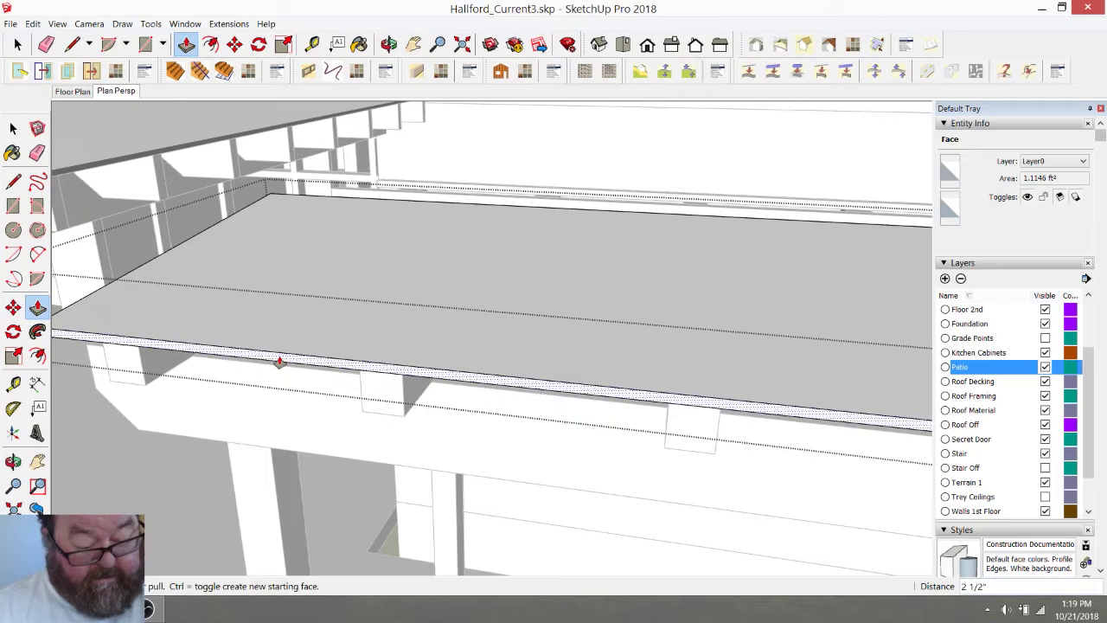
pyautogui.press('Return')
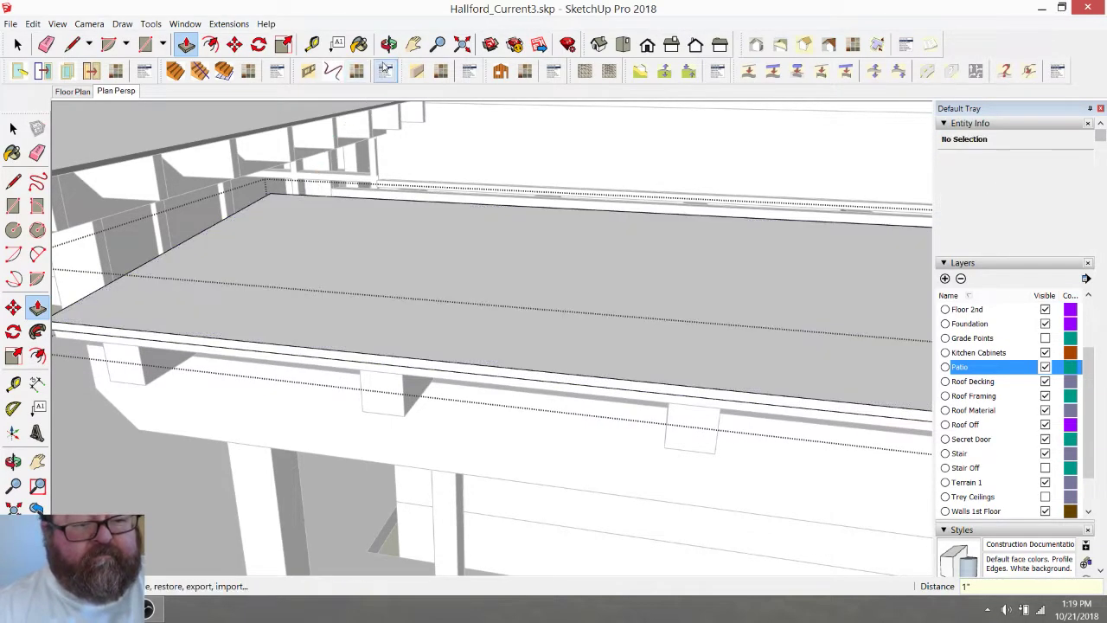
# Select the extended panel's top face and add Roof Details to it with the Standing Seam 1 preset
pyautogui.click(388, 51)
pyautogui.moveTo(361, 231); pyautogui.dragTo(291, 327)
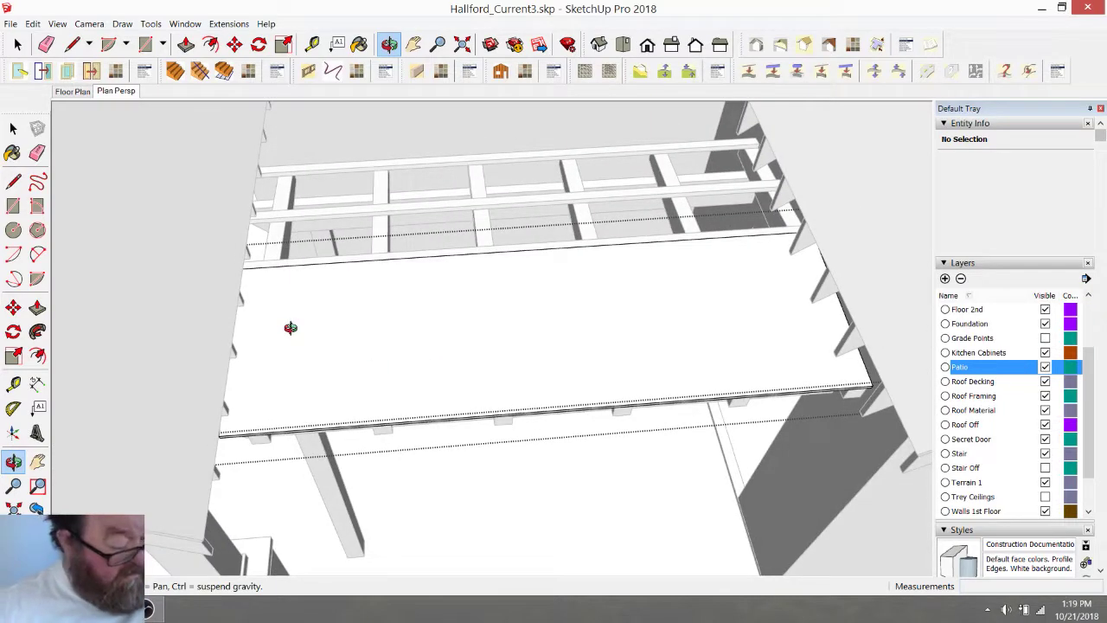
pyautogui.click(228, 23)
pyautogui.moveTo(259, 53)
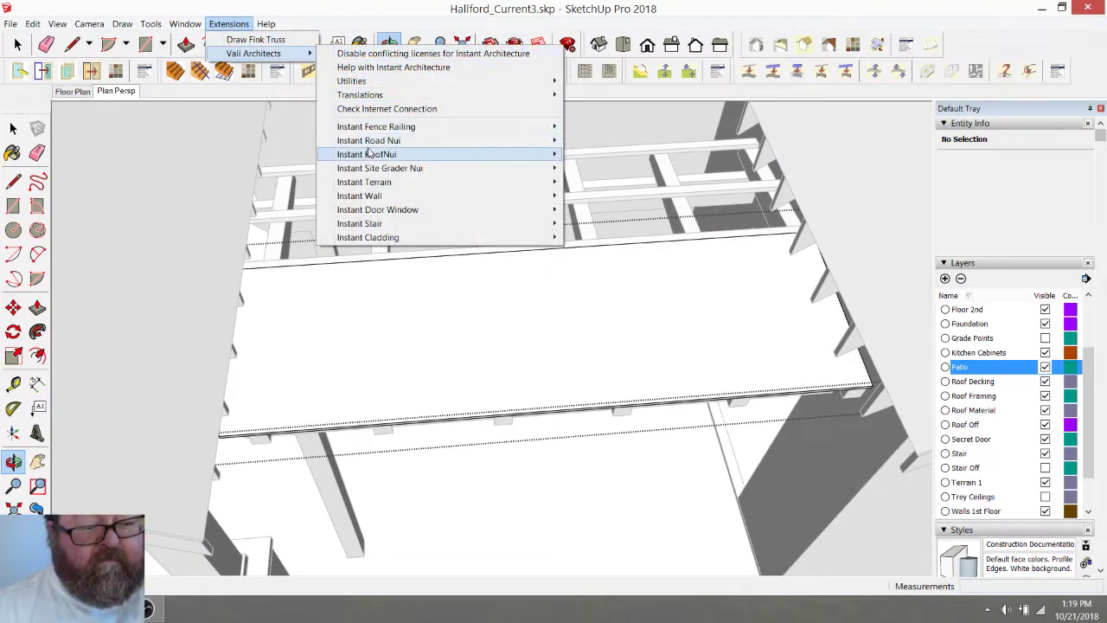
pyautogui.moveTo(430, 154)
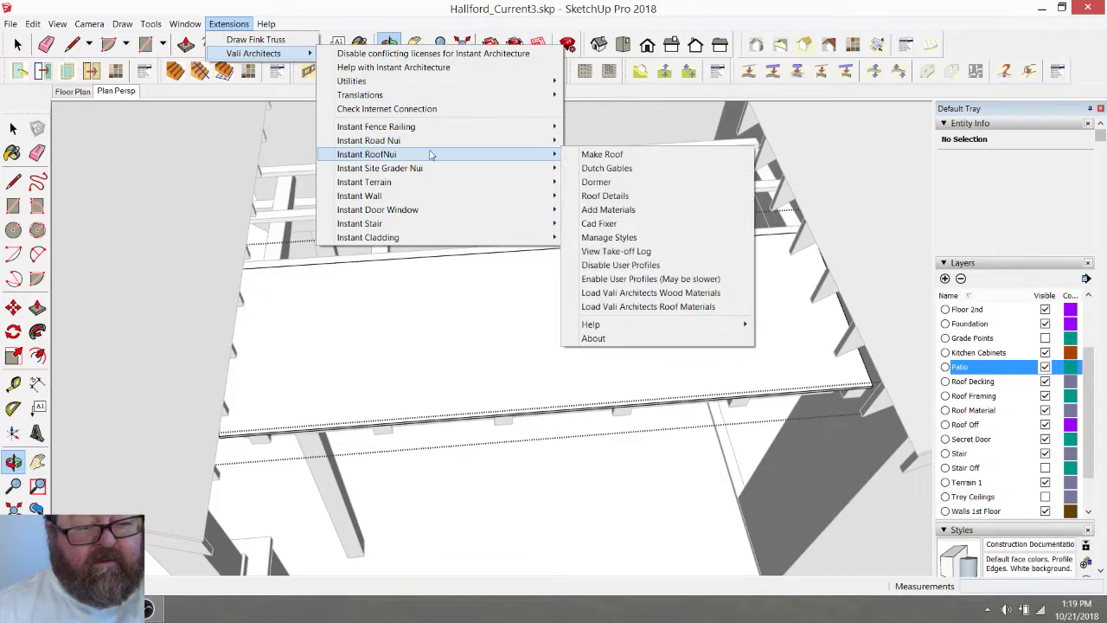
pyautogui.click(604, 195)
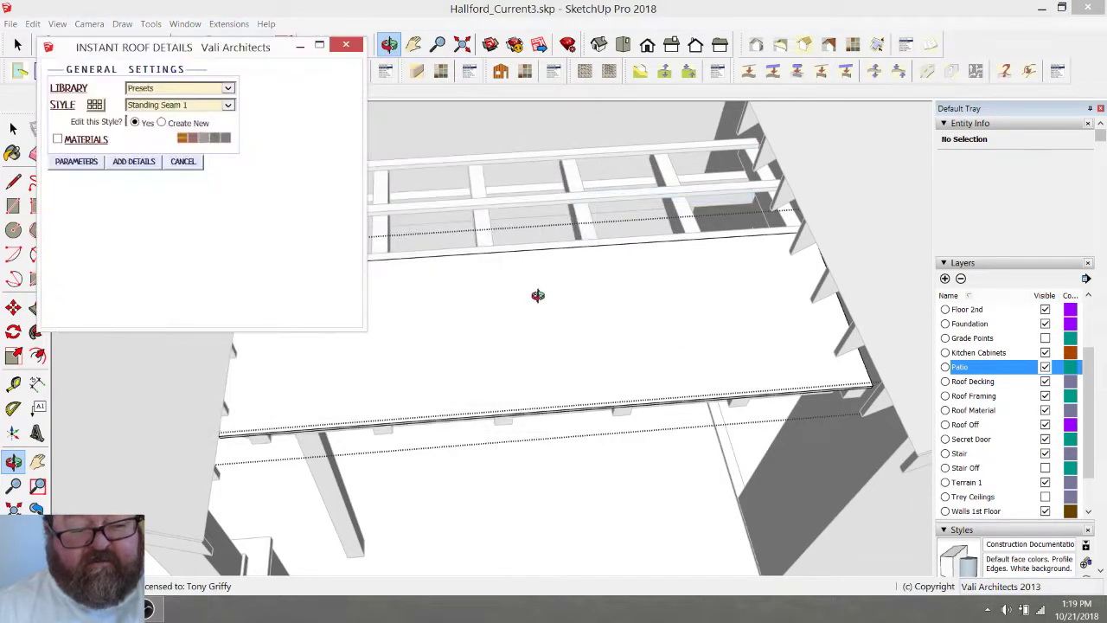
pyautogui.click(134, 162)
pyautogui.click(277, 223)
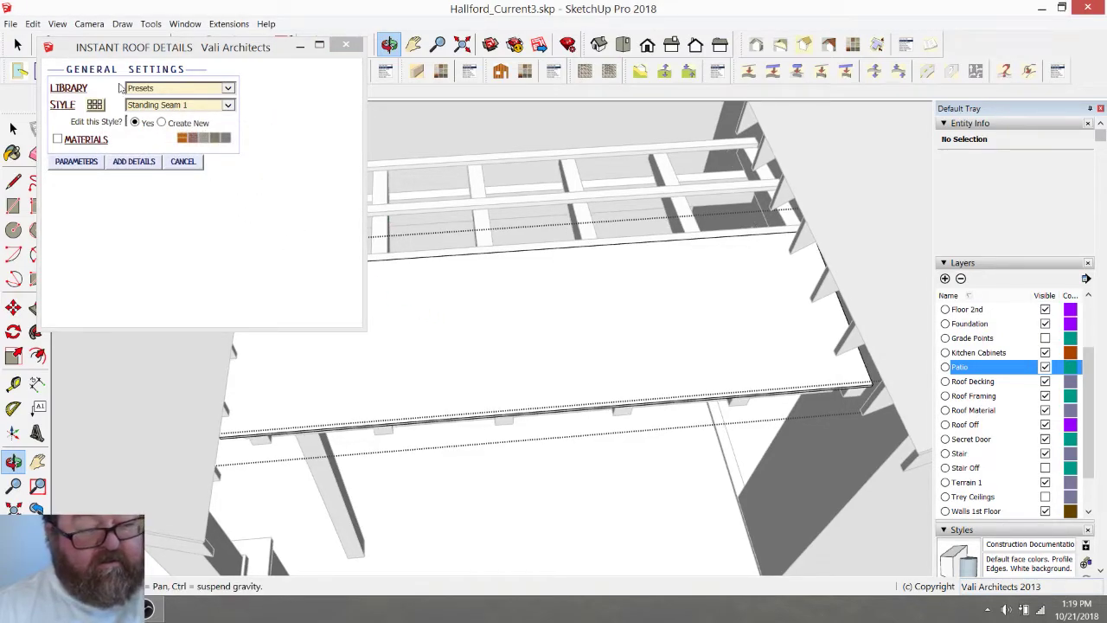
pyautogui.click(18, 44)
pyautogui.click(464, 303)
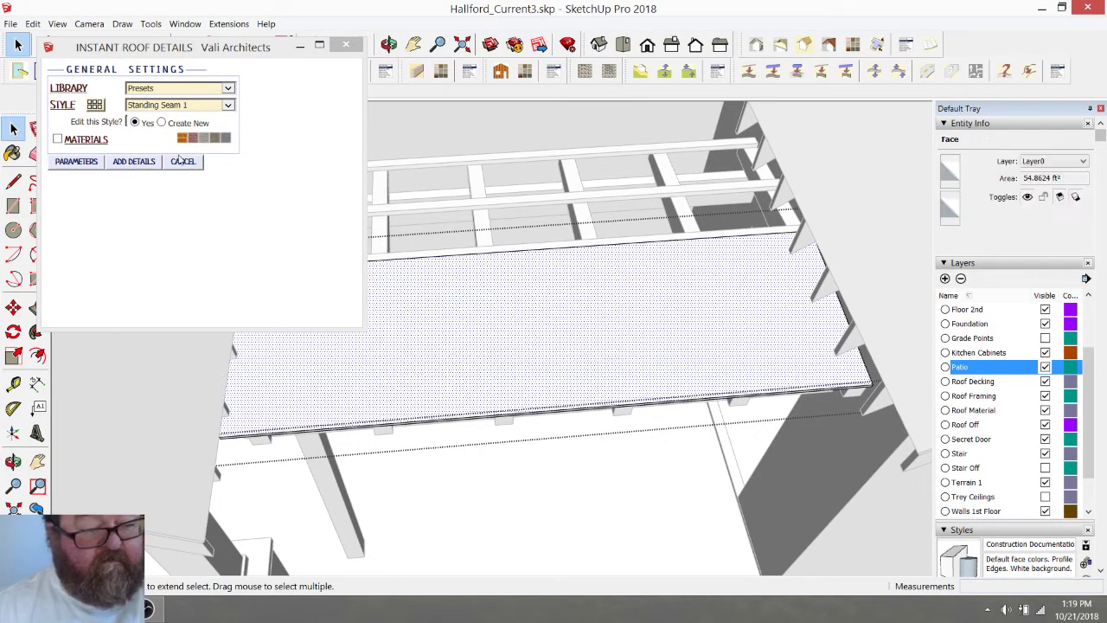
pyautogui.click(139, 161)
# Close the panel group and examine the regenerated standing seam roofing from the front and from afar
pyautogui.scroll(-2, 393, 312)
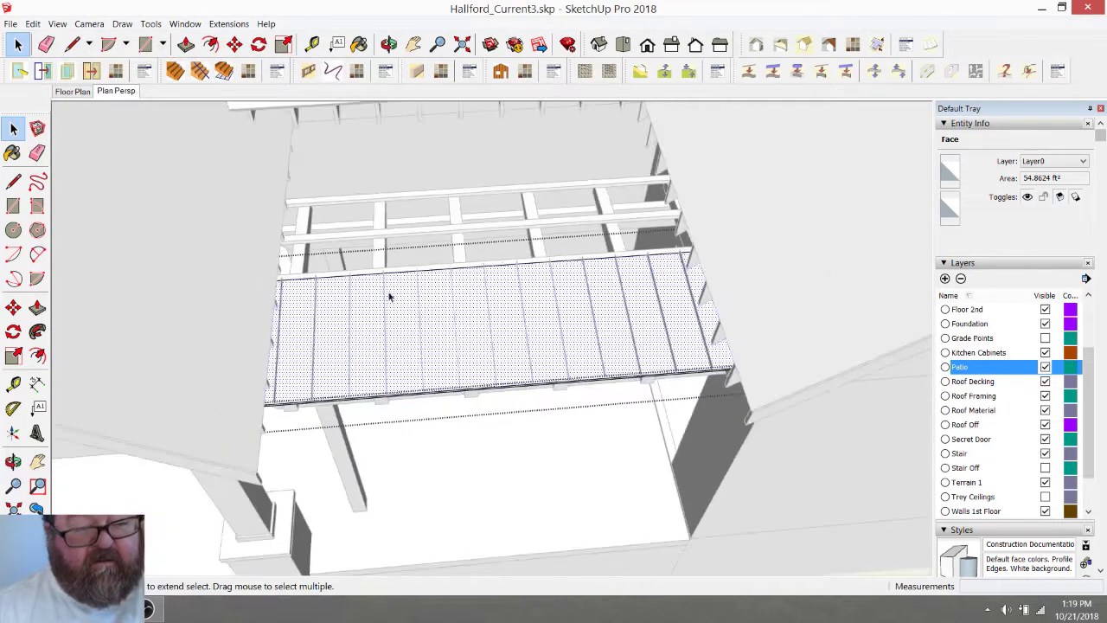
pyautogui.click(389, 44)
pyautogui.moveTo(444, 354); pyautogui.dragTo(471, 203)
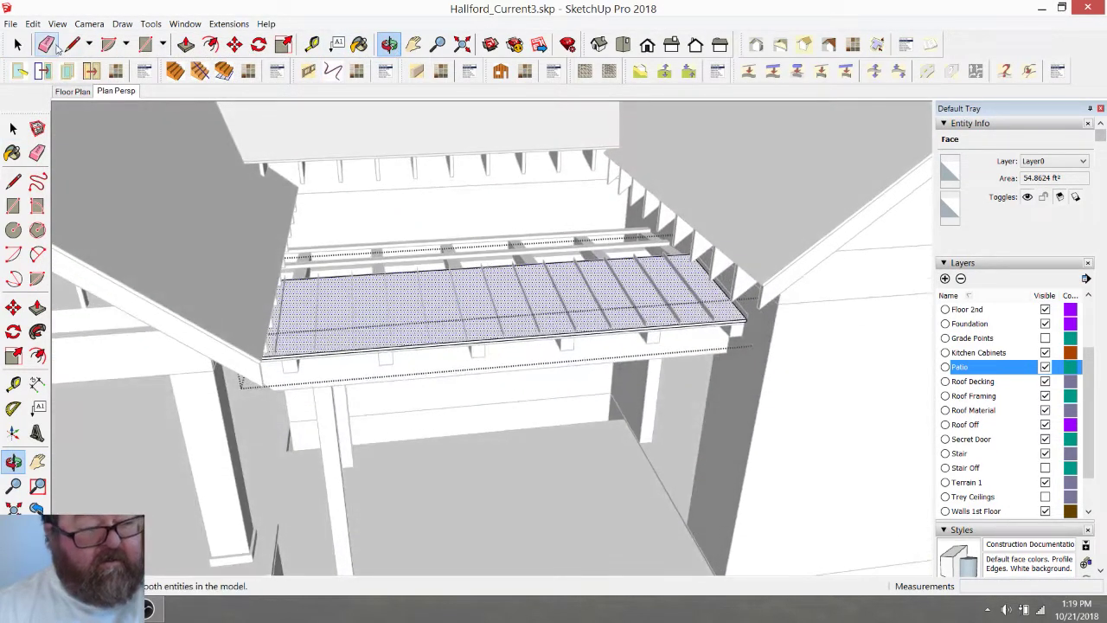
pyautogui.click(19, 44)
pyautogui.scroll(-3, 400, 376)
pyautogui.moveTo(400, 376); pyautogui.dragTo(733, 194, button='middle')
pyautogui.scroll(3, 768, 168)
pyautogui.click(768, 168)
pyautogui.scroll(-1, 609, 353)
pyautogui.scroll(4, 459, 344)
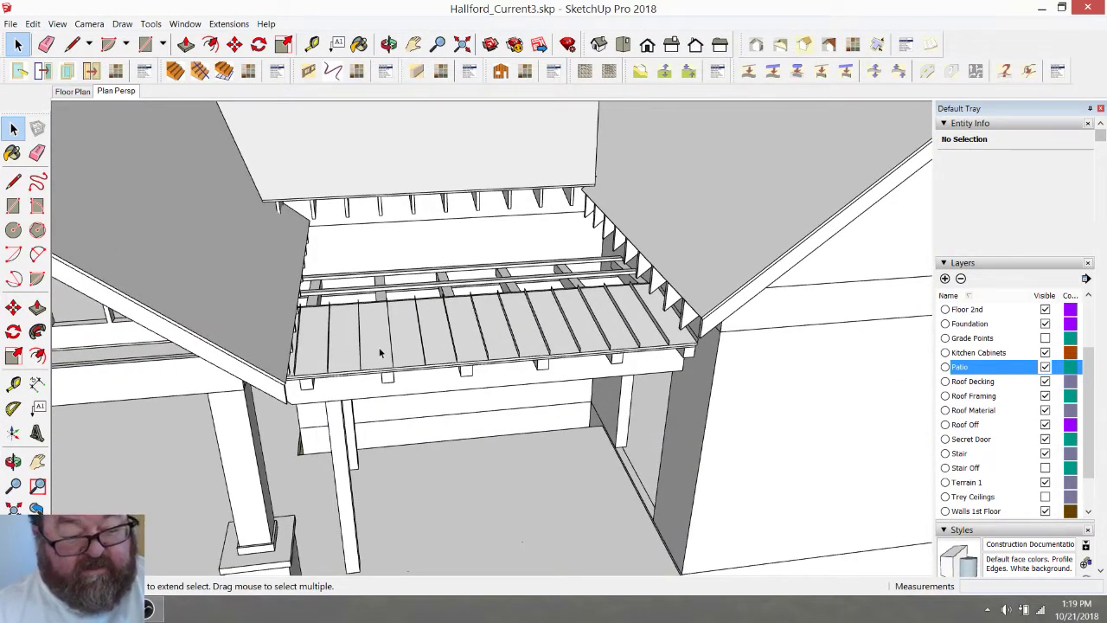
# Turn the solid group picked on the pergola's front roof slope into a component with the default settings
pyautogui.click(389, 44)
pyautogui.moveTo(387, 264); pyautogui.dragTo(447, 257)
pyautogui.click(17, 44)
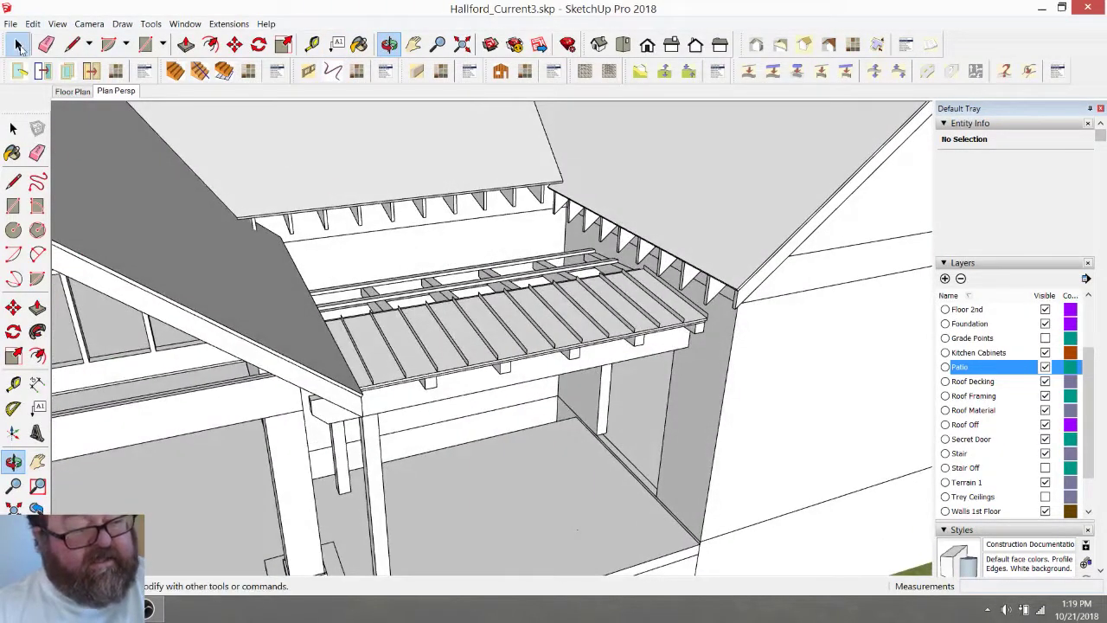
pyautogui.click(495, 310)
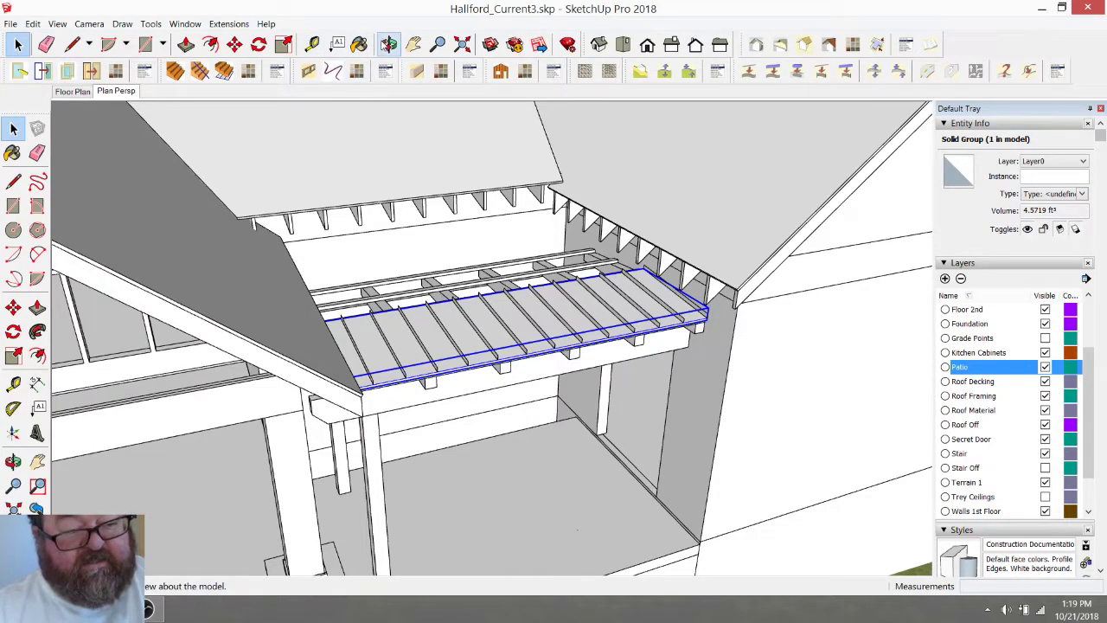
pyautogui.click(389, 45)
pyautogui.moveTo(452, 289); pyautogui.dragTo(440, 329)
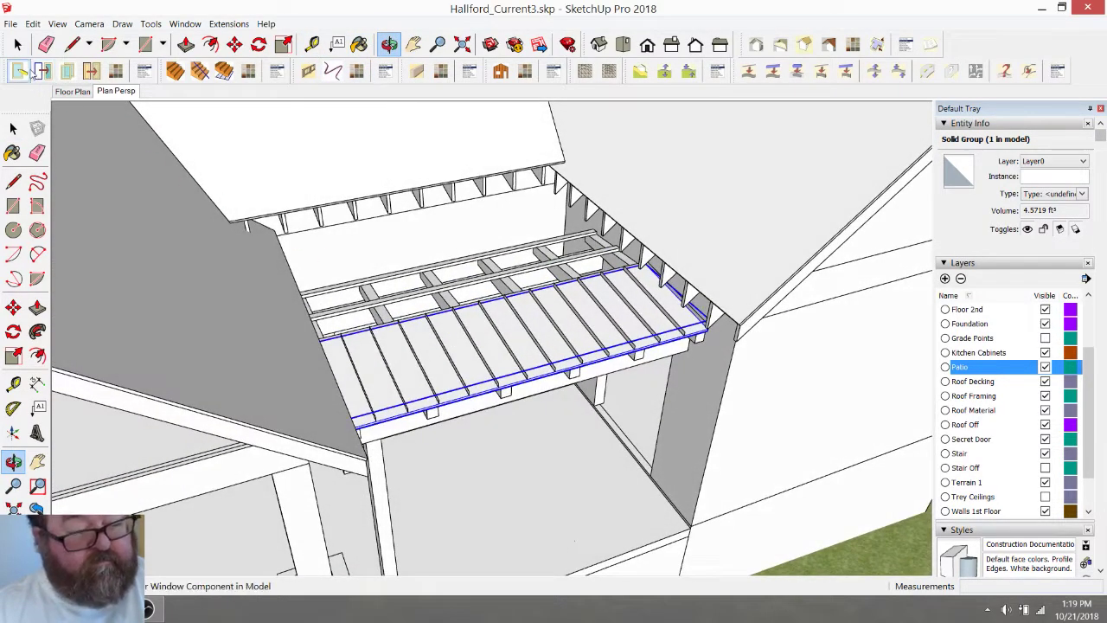
pyautogui.click(19, 45)
pyautogui.rightClick(457, 358)
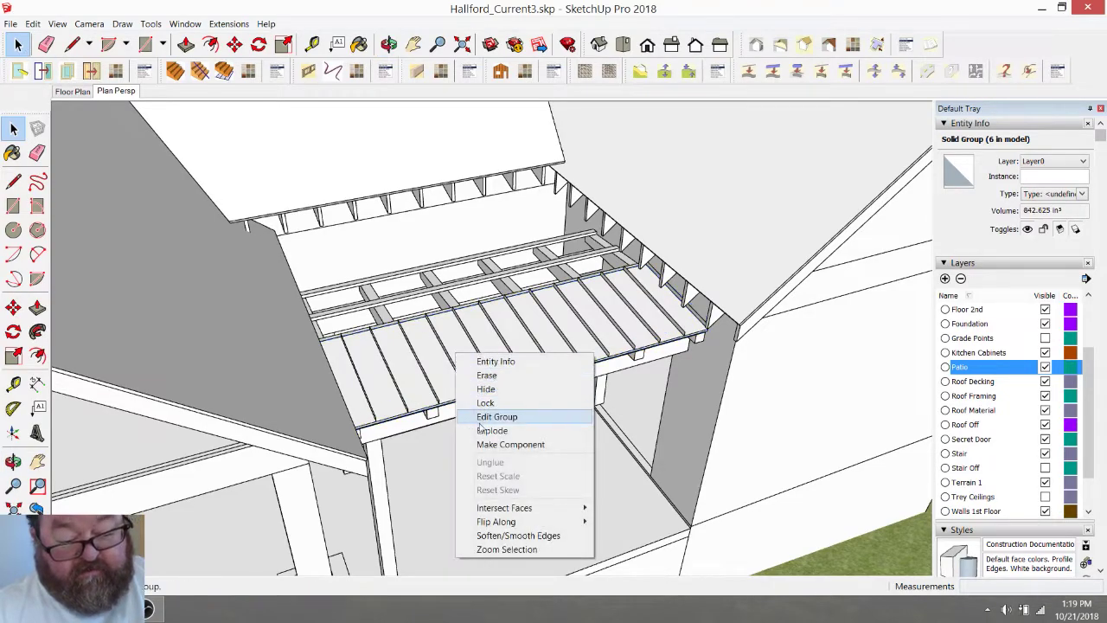
pyautogui.click(488, 444)
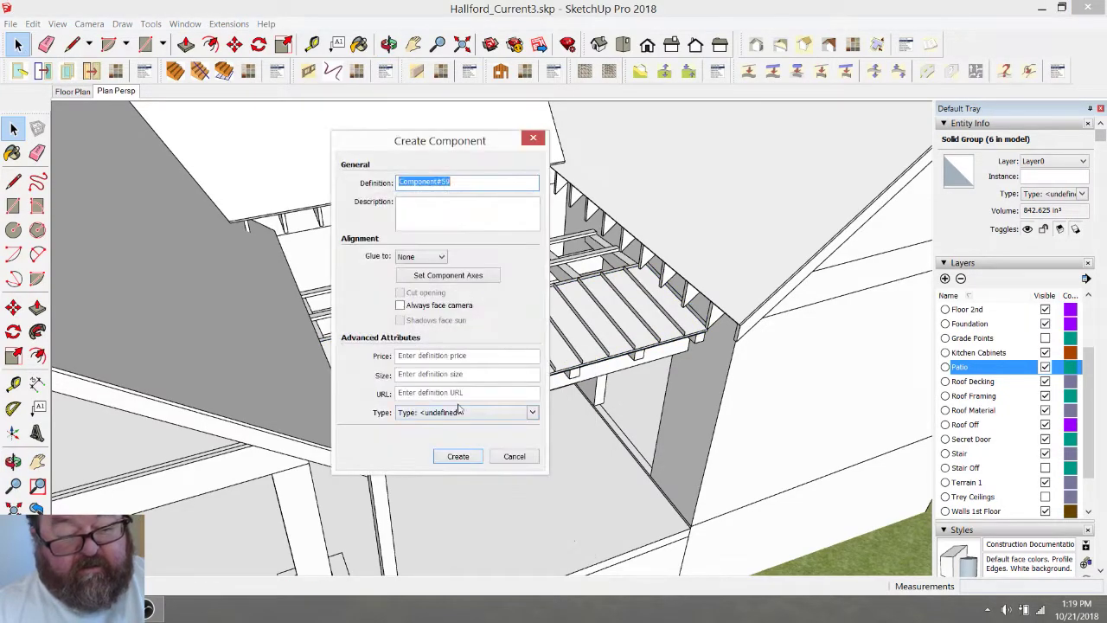
pyautogui.click(457, 458)
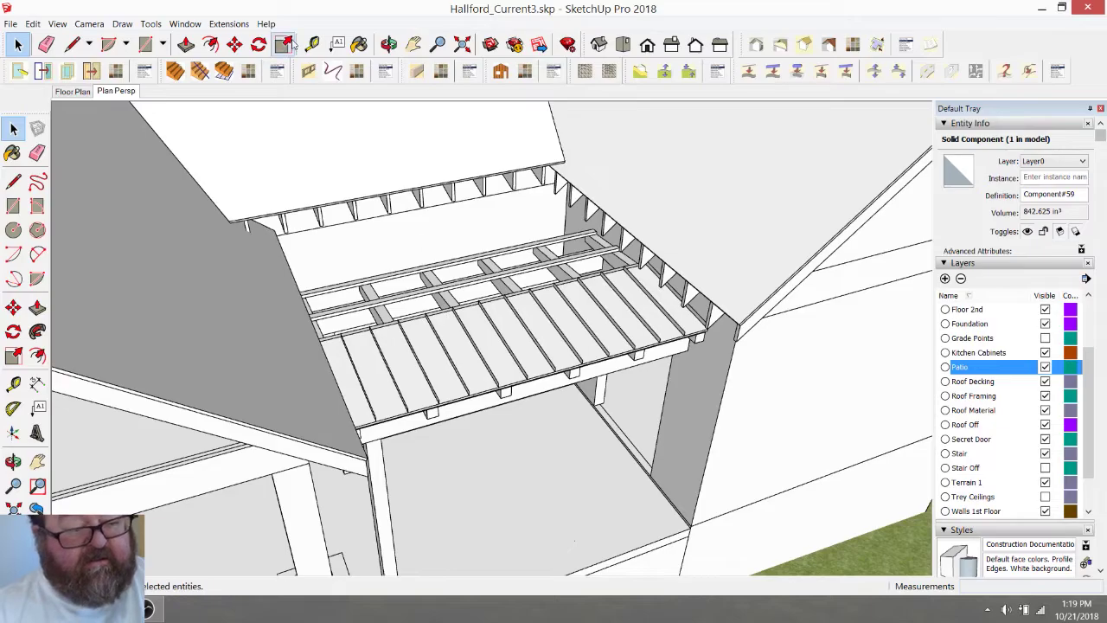
# Select the standing seam group together with the roof panel beneath it and combine them into one group
pyautogui.click(386, 45)
pyautogui.moveTo(366, 331); pyautogui.dragTo(535, 357)
pyautogui.moveTo(664, 353); pyautogui.dragTo(288, 369)
pyautogui.hotkey('ctrl', 't')
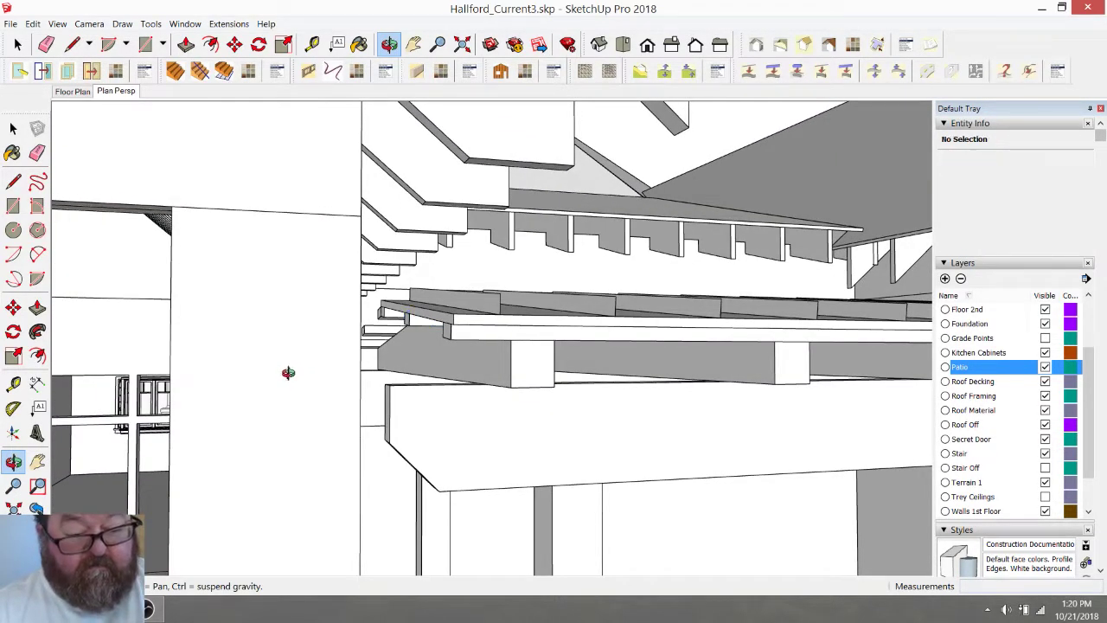
pyautogui.click(19, 45)
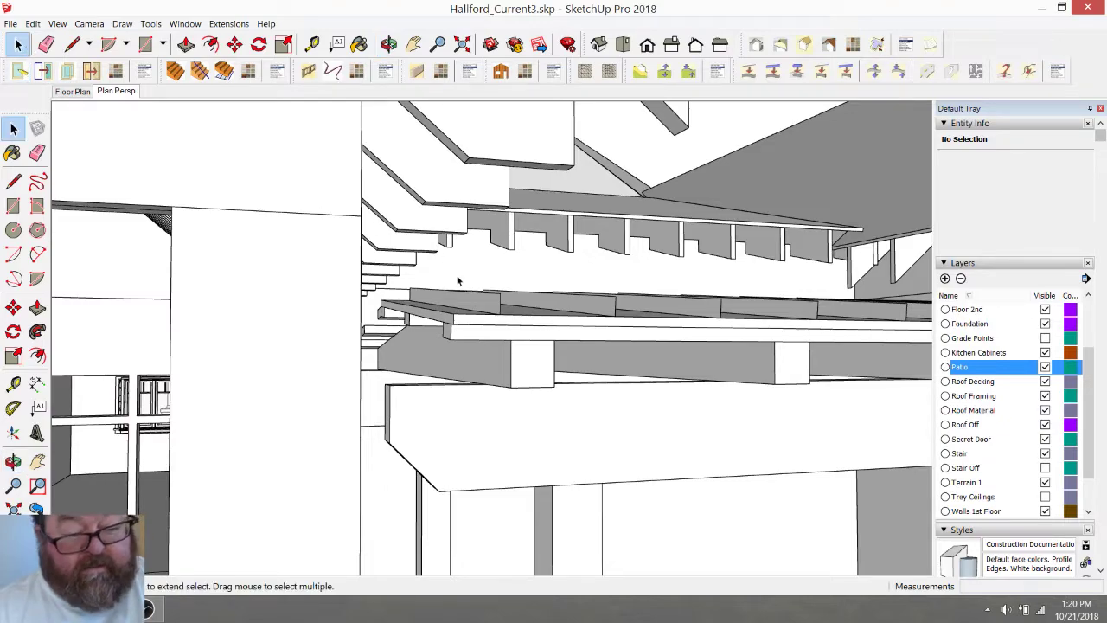
pyautogui.click(471, 300)
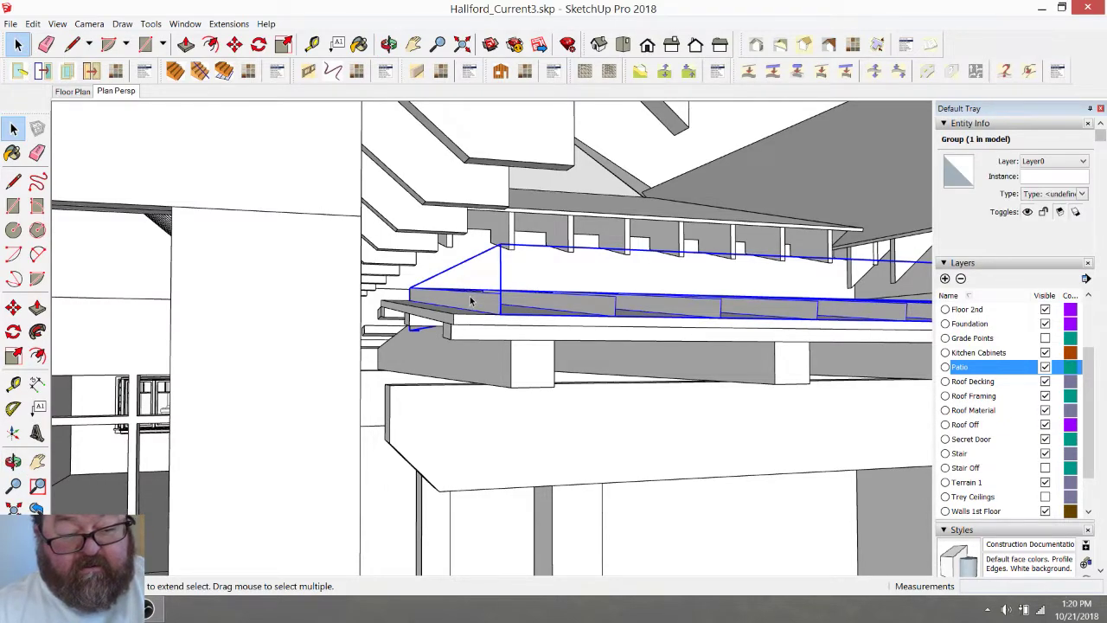
pyautogui.click(389, 44)
pyautogui.moveTo(365, 208); pyautogui.dragTo(374, 233)
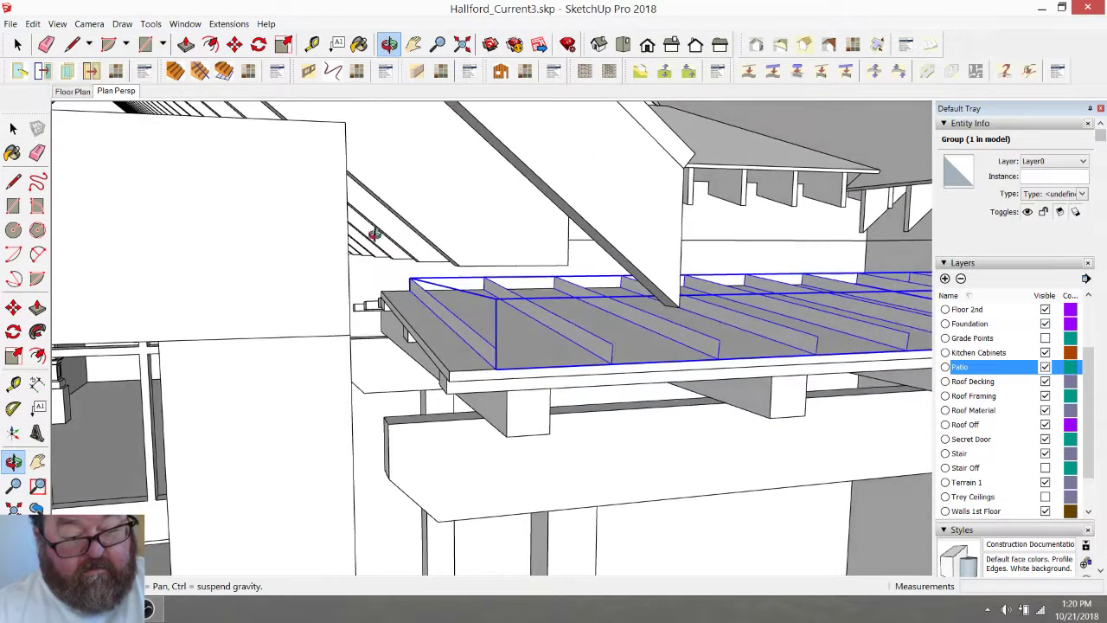
pyautogui.click(19, 46)
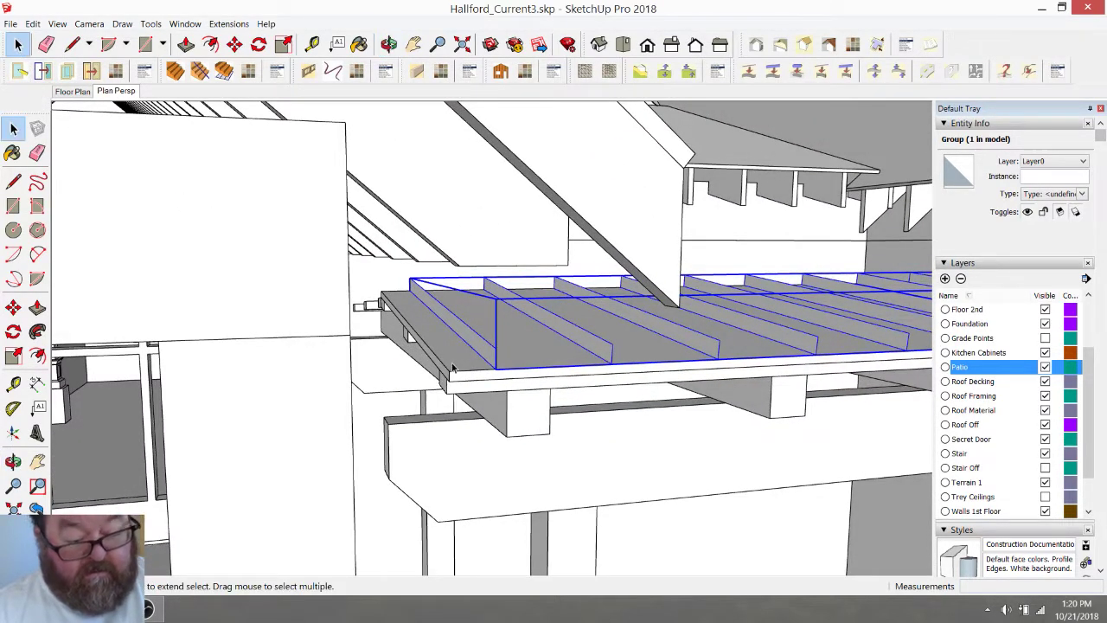
pyautogui.click(455, 367)
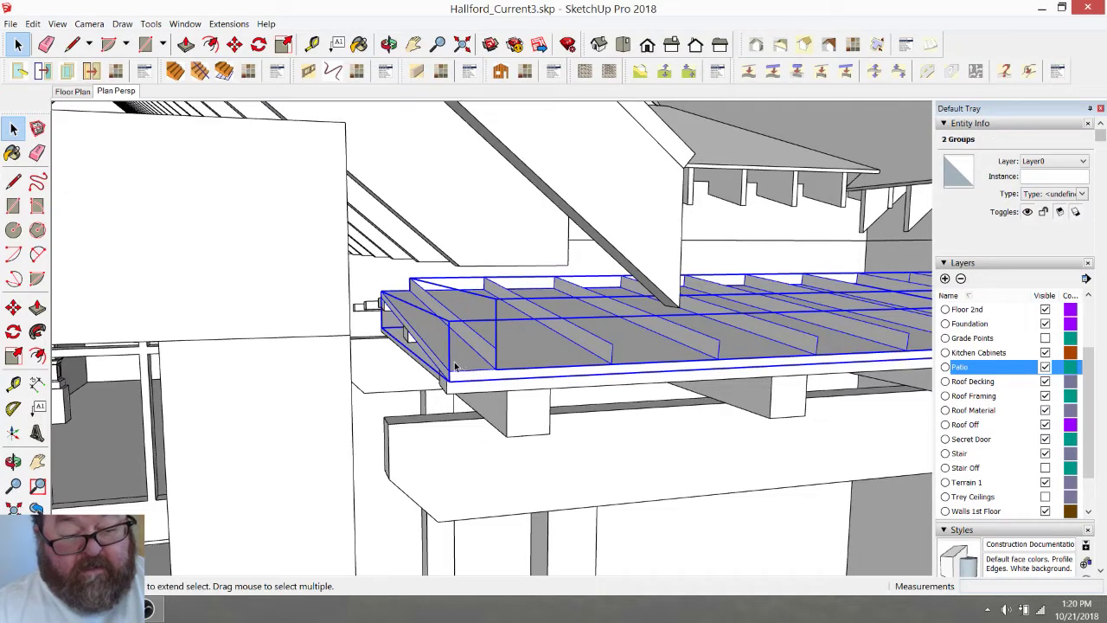
pyautogui.rightClick(456, 366)
pyautogui.click(490, 484)
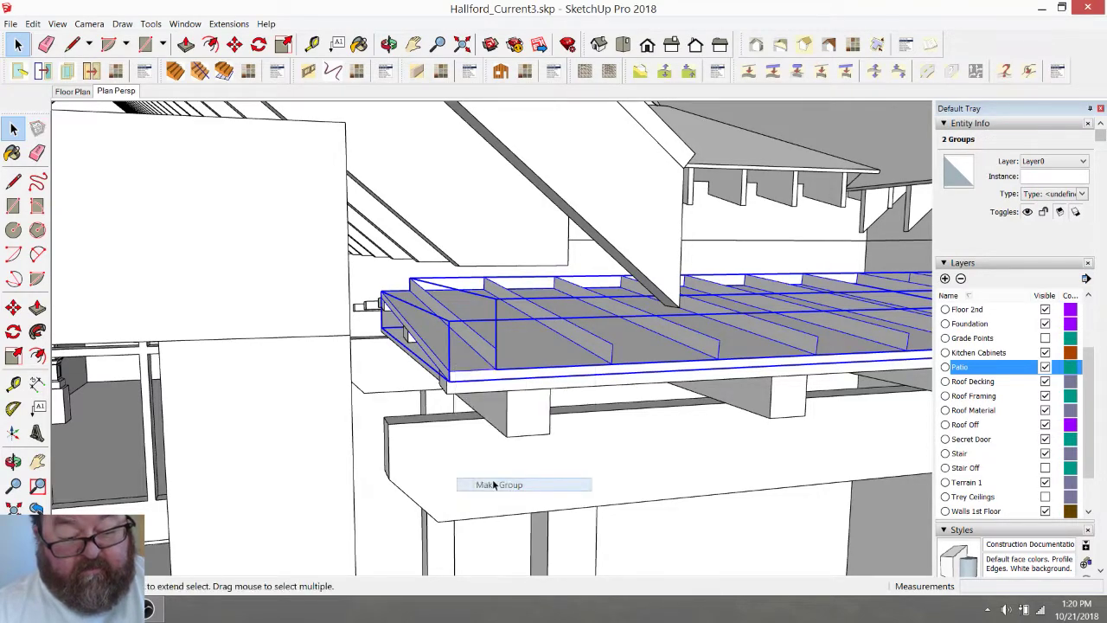
# Copy the combined panel and seam group about 4' 8 1/4" across to the pergola's uncovered slope
pyautogui.click(389, 44)
pyautogui.moveTo(440, 272); pyautogui.dragTo(692, 300)
pyautogui.moveTo(561, 292); pyautogui.dragTo(551, 270)
pyautogui.scroll(2, 558, 287)
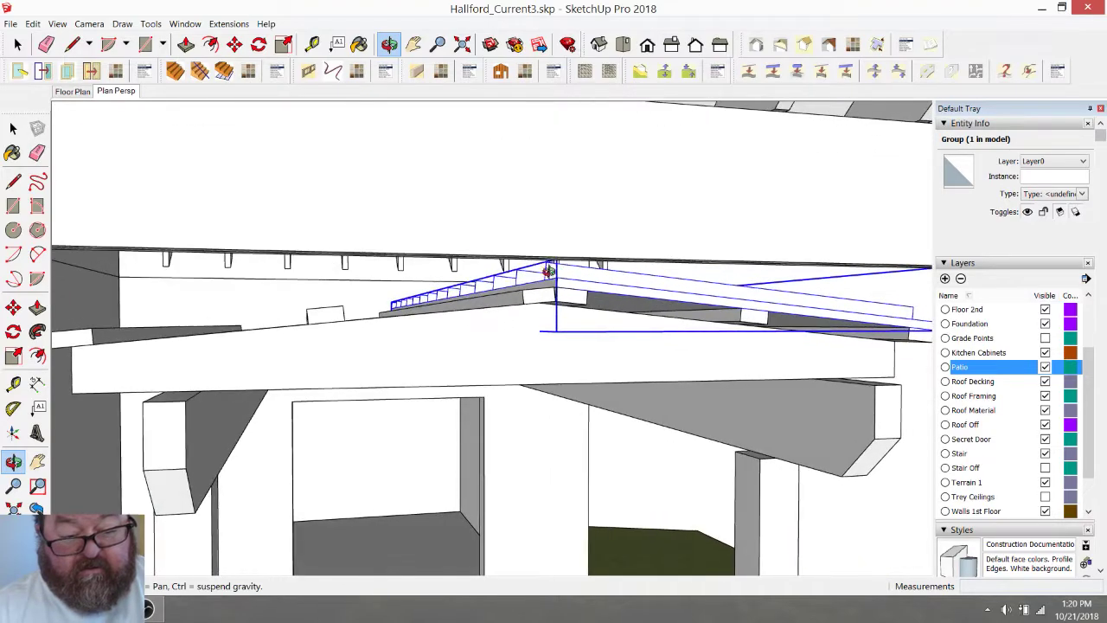
pyautogui.click(242, 48)
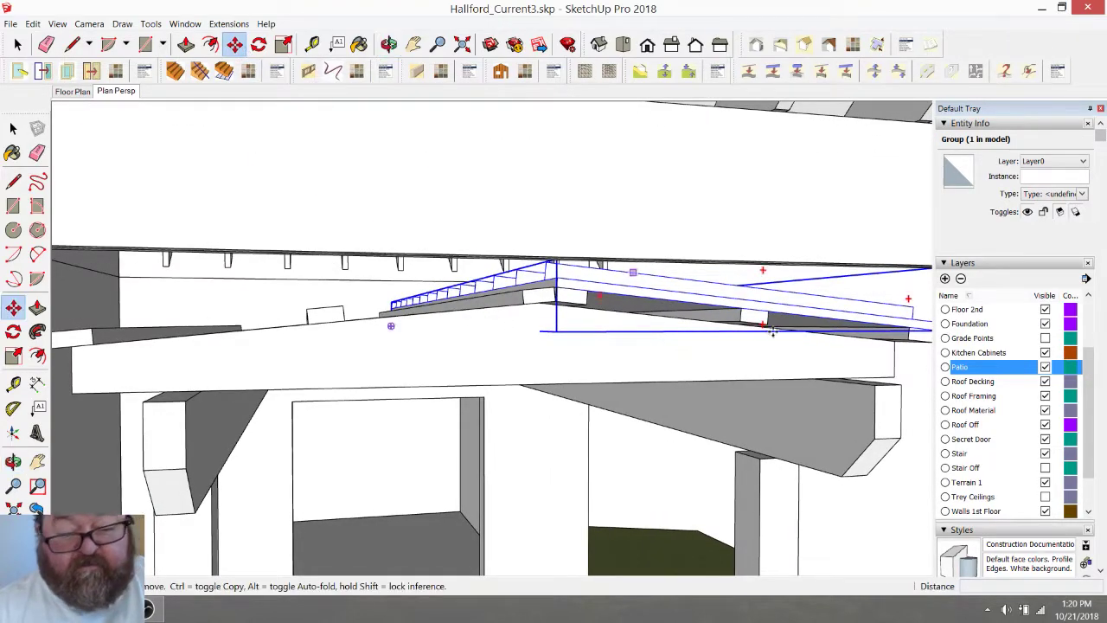
pyautogui.click(874, 316)
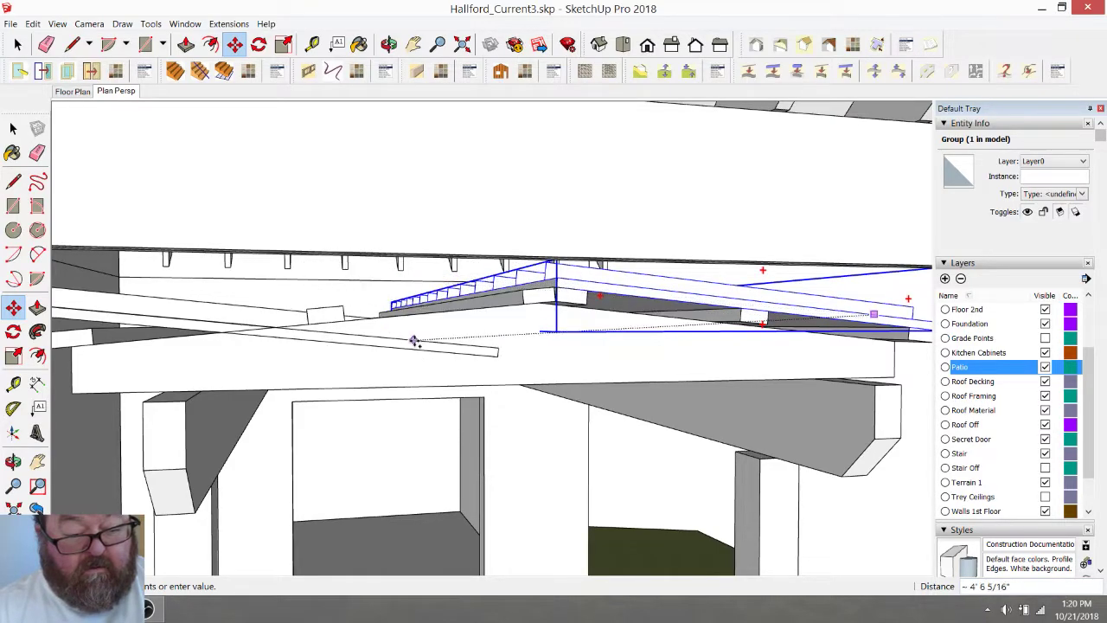
pyautogui.click(436, 291)
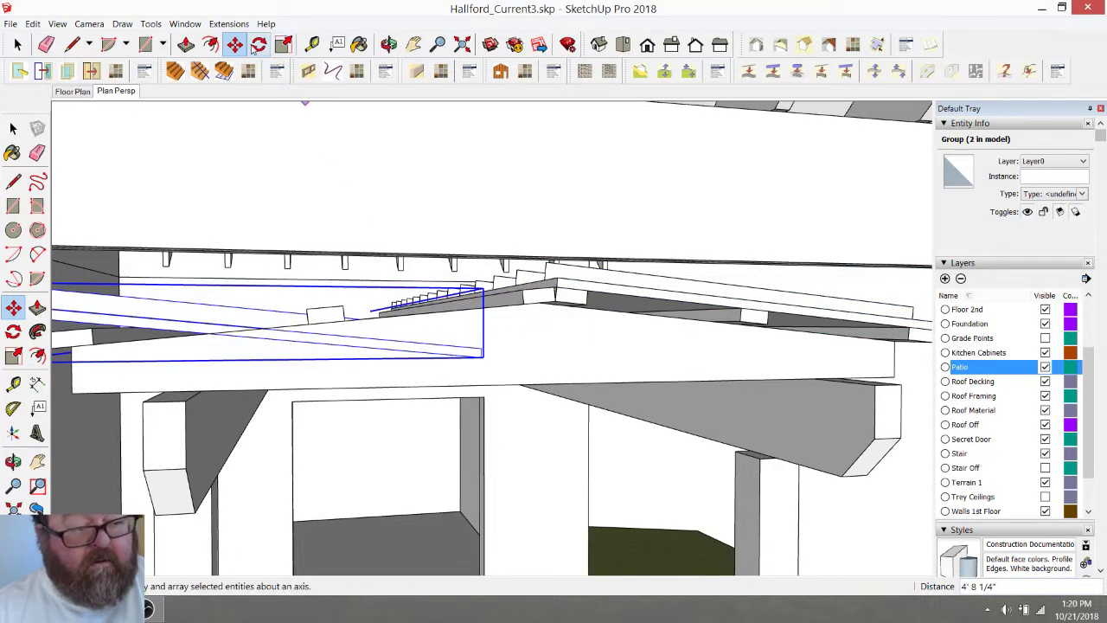
# Move the copy's lower end corner onto the pergola's ridge point and nudge it about 5/16" into line with the rafter
pyautogui.scroll(1, 515, 341)
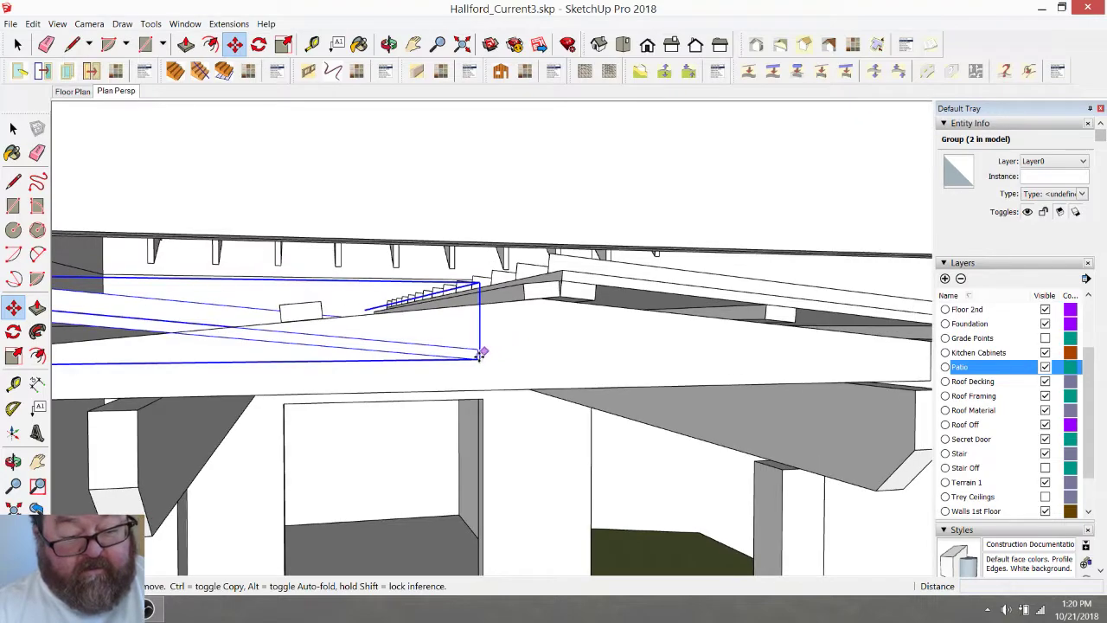
pyautogui.click(477, 358)
pyautogui.click(560, 278)
pyautogui.scroll(3, 566, 277)
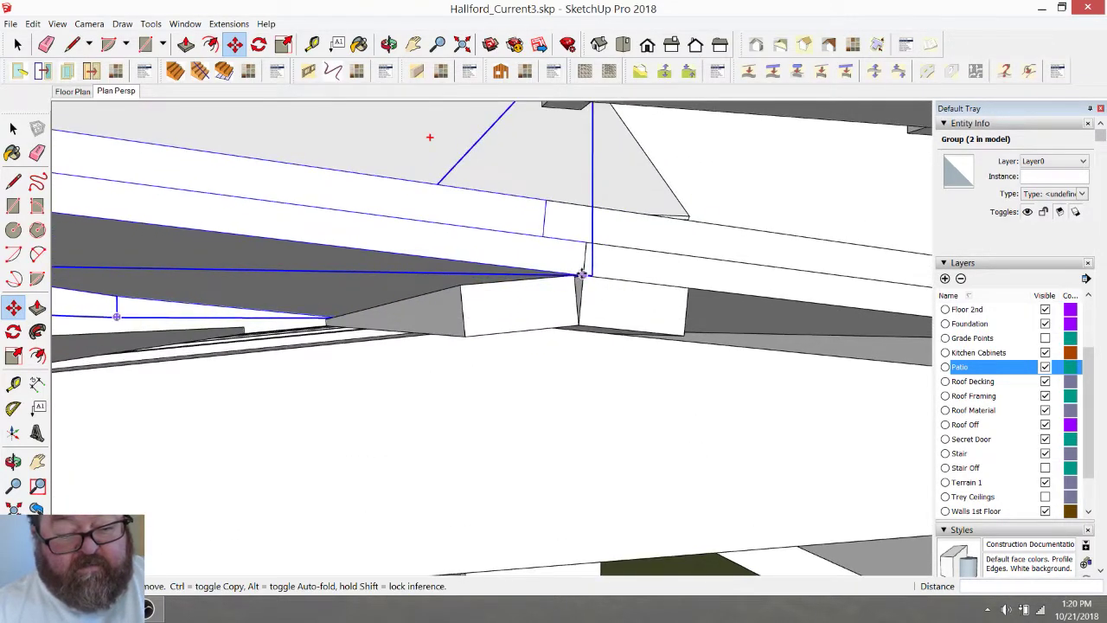
pyautogui.moveTo(581, 275); pyautogui.dragTo(576, 275)
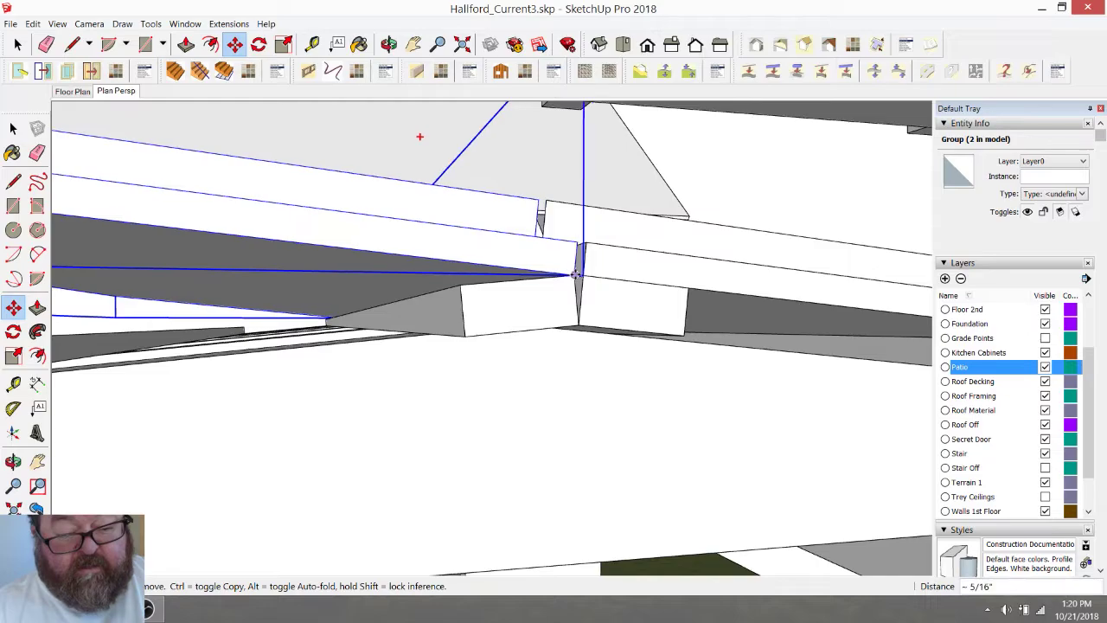
# Rotate the copied roof group about 11° so that it lies along the rafters of the opposite slope
pyautogui.click(258, 45)
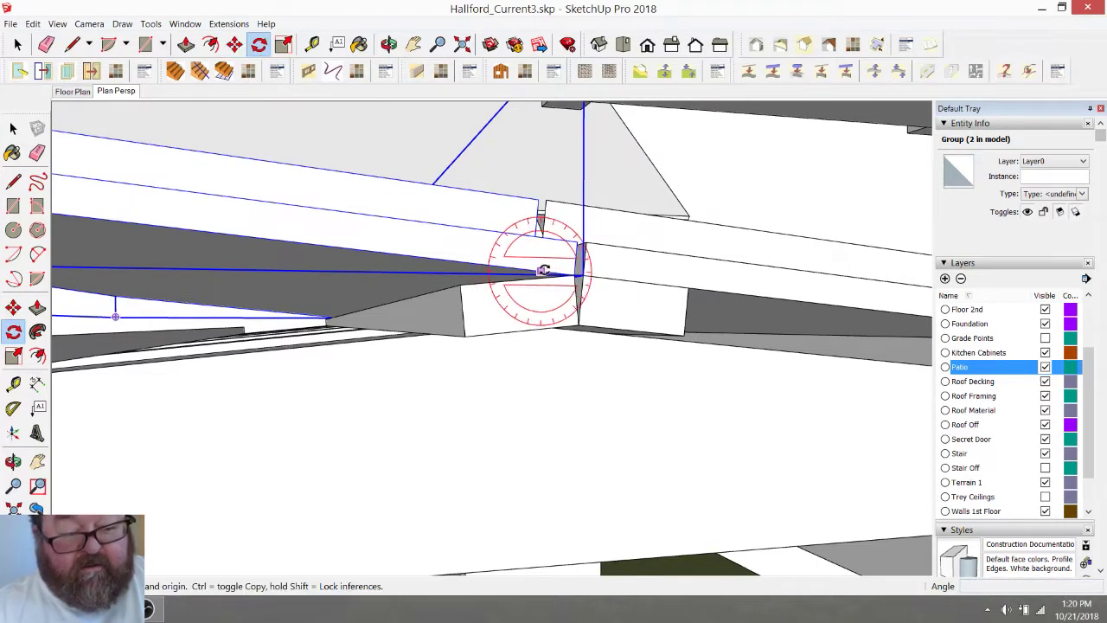
pyautogui.click(482, 264)
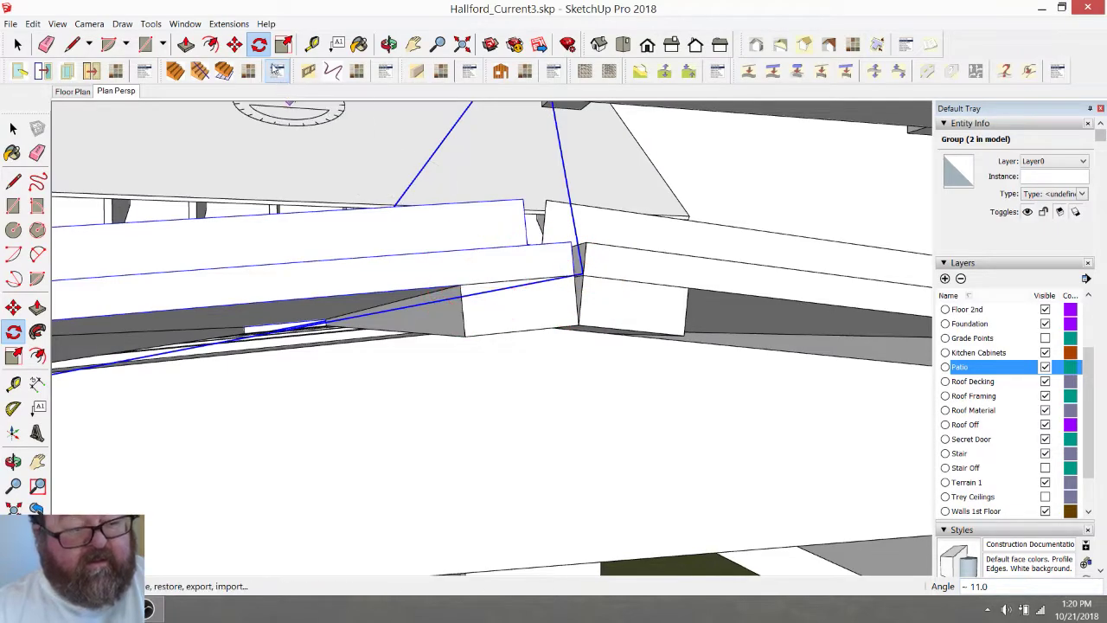
pyautogui.click(235, 44)
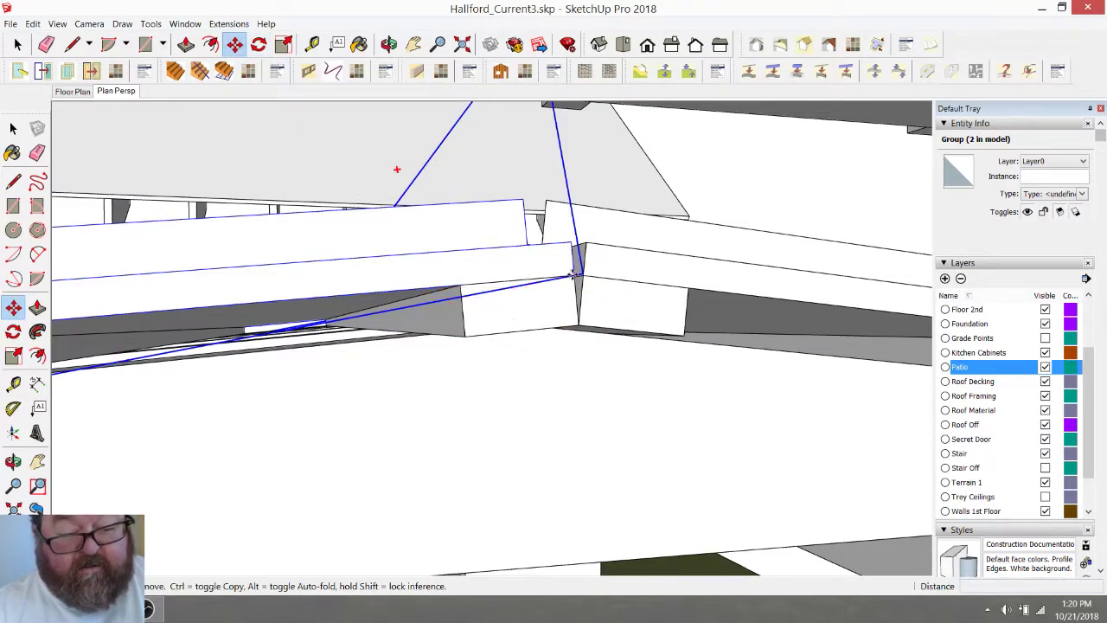
pyautogui.scroll(-3, 482, 328)
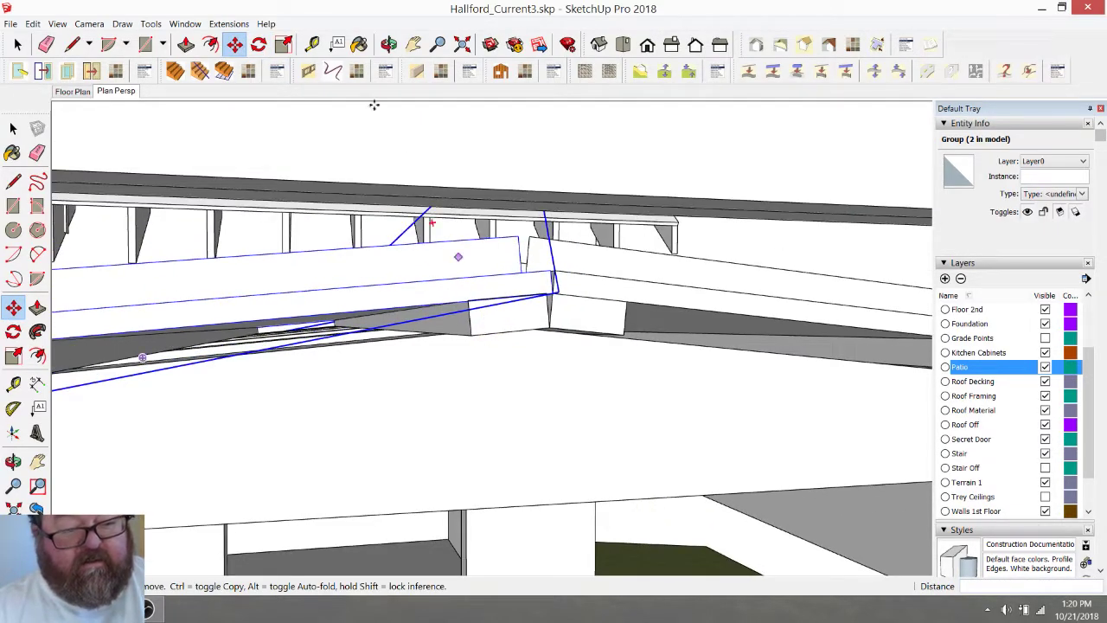
# Clear the selection and examine the pergola roof within the whole house from outside and from above
pyautogui.click(389, 44)
pyautogui.moveTo(484, 281); pyautogui.dragTo(426, 148)
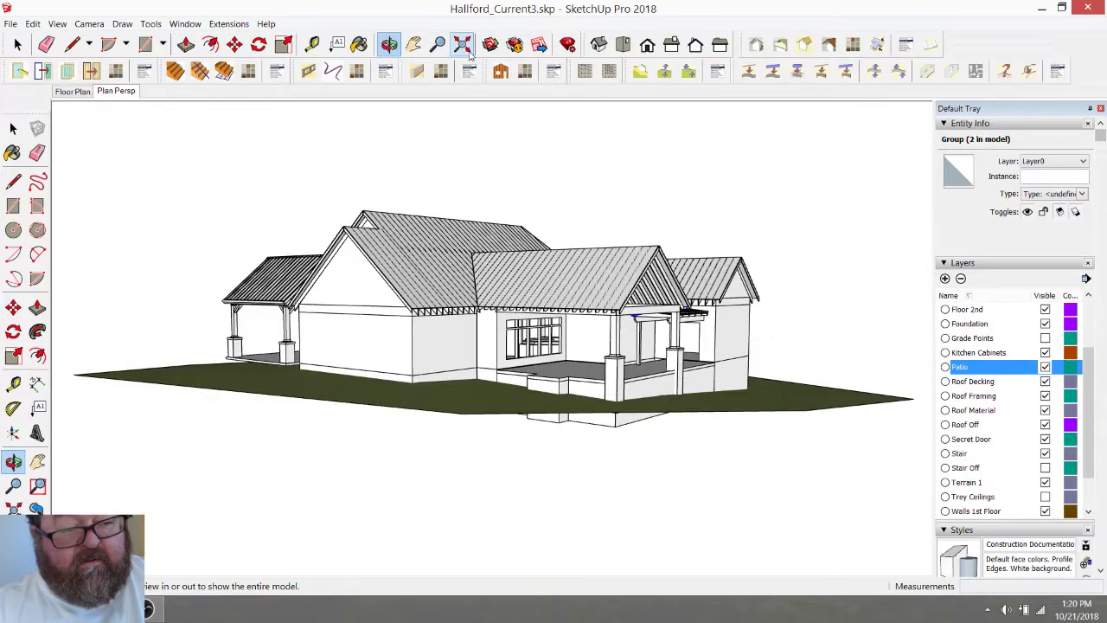
pyautogui.click(463, 45)
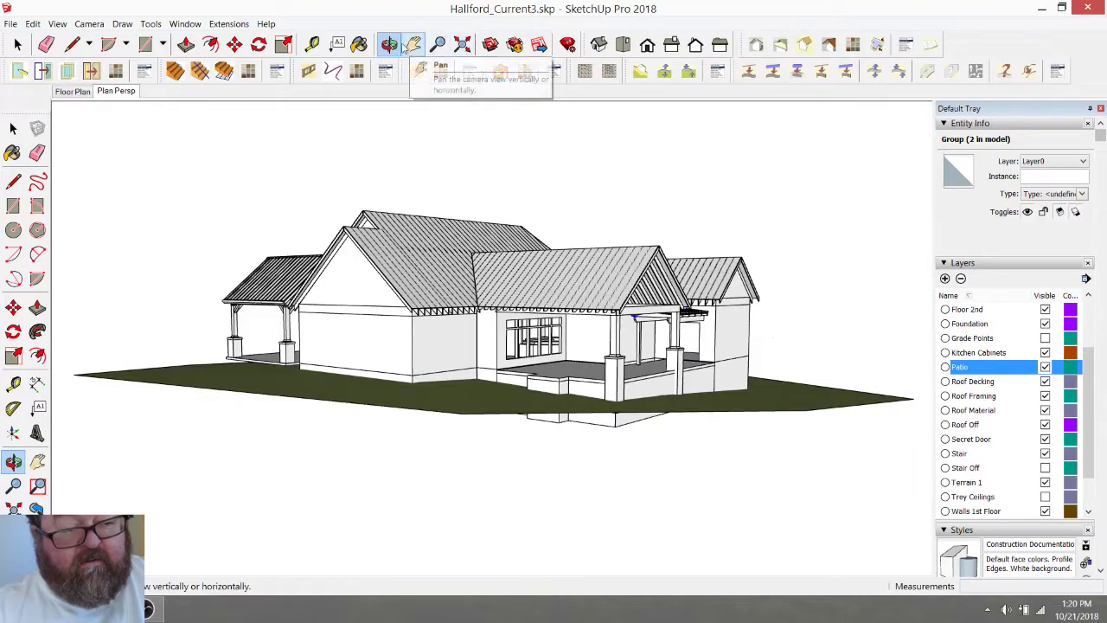
pyautogui.moveTo(544, 217); pyautogui.dragTo(484, 456)
pyautogui.scroll(5, 410, 464)
pyautogui.click(18, 45)
pyautogui.click(18, 45)
pyautogui.click(98, 164)
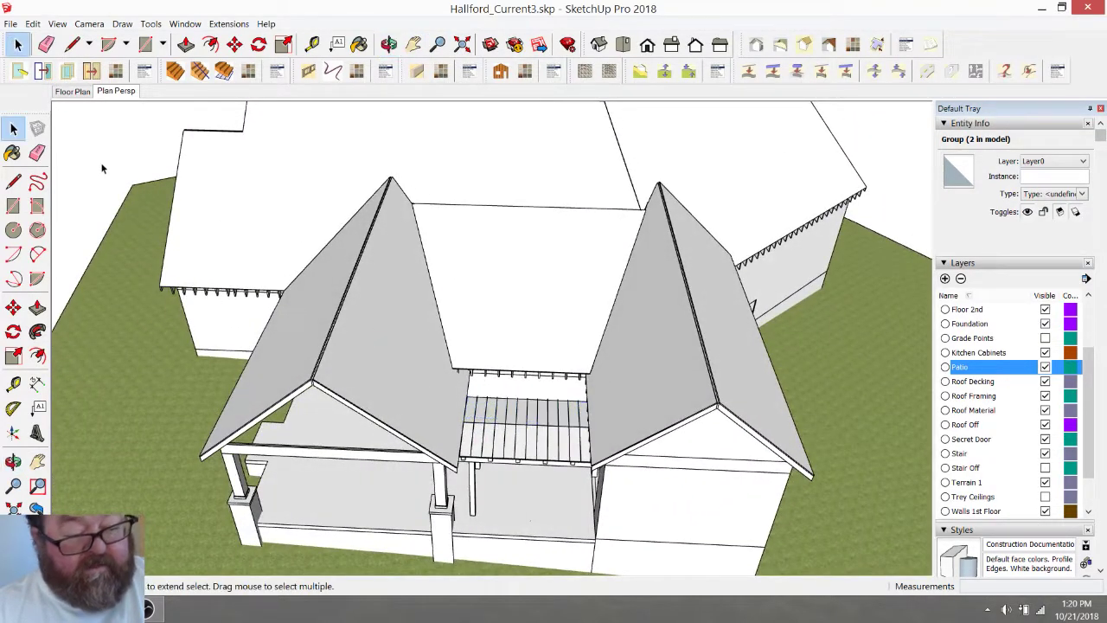
# Examine the covered pergola at patio level, from its gable end and facing the wall behind it
pyautogui.scroll(-2, 99, 164)
pyautogui.click(389, 44)
pyautogui.moveTo(532, 298); pyautogui.dragTo(593, 366)
pyautogui.scroll(6, 600, 346)
pyautogui.moveTo(612, 285); pyautogui.dragTo(647, 250)
pyautogui.scroll(4, 581, 435)
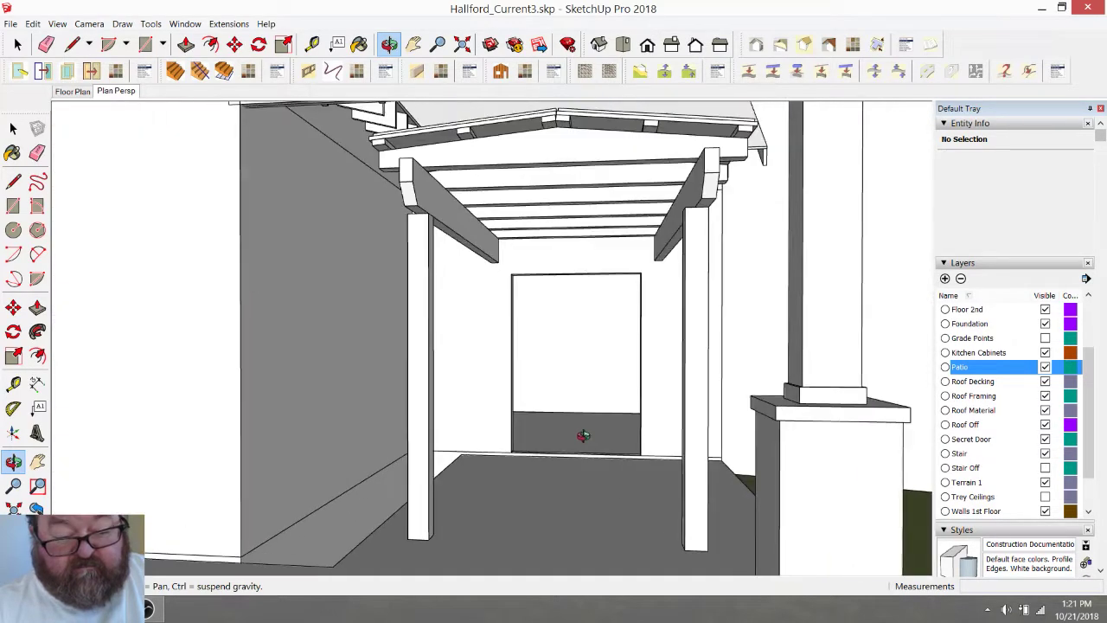
pyautogui.click(413, 44)
pyautogui.click(389, 44)
pyautogui.moveTo(464, 130); pyautogui.dragTo(500, 132)
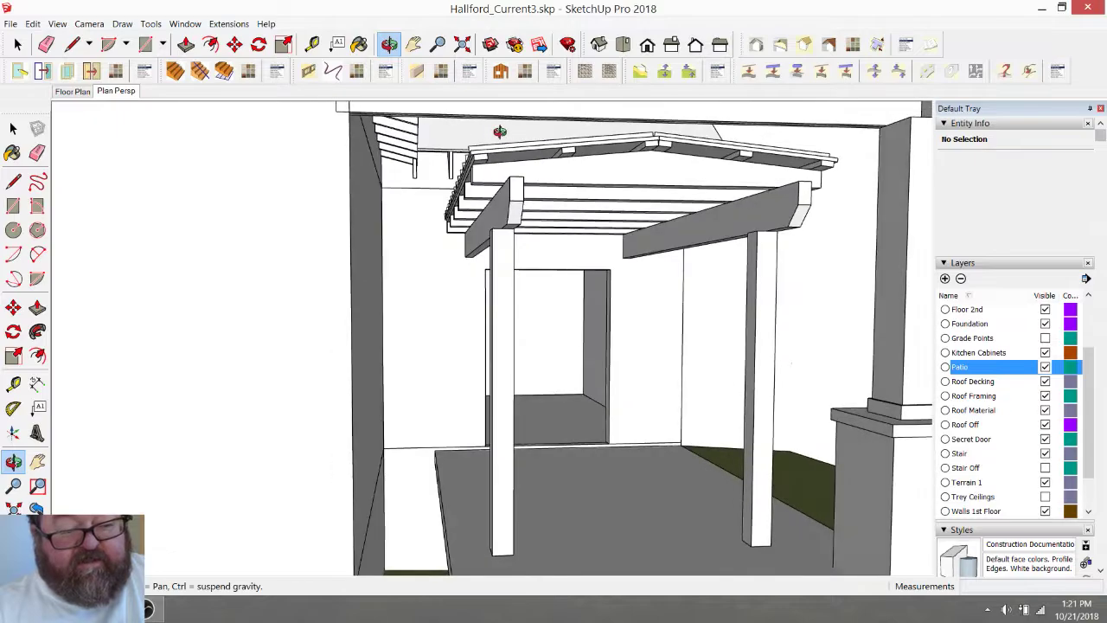
pyautogui.moveTo(364, 325); pyautogui.dragTo(338, 304)
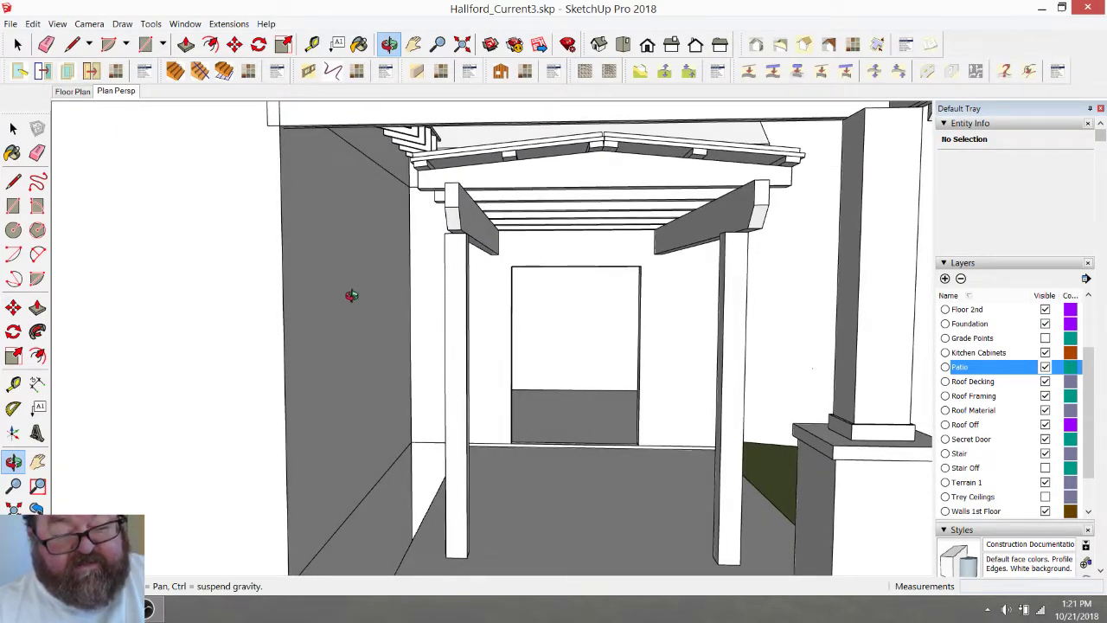
pyautogui.moveTo(449, 287); pyautogui.dragTo(385, 289)
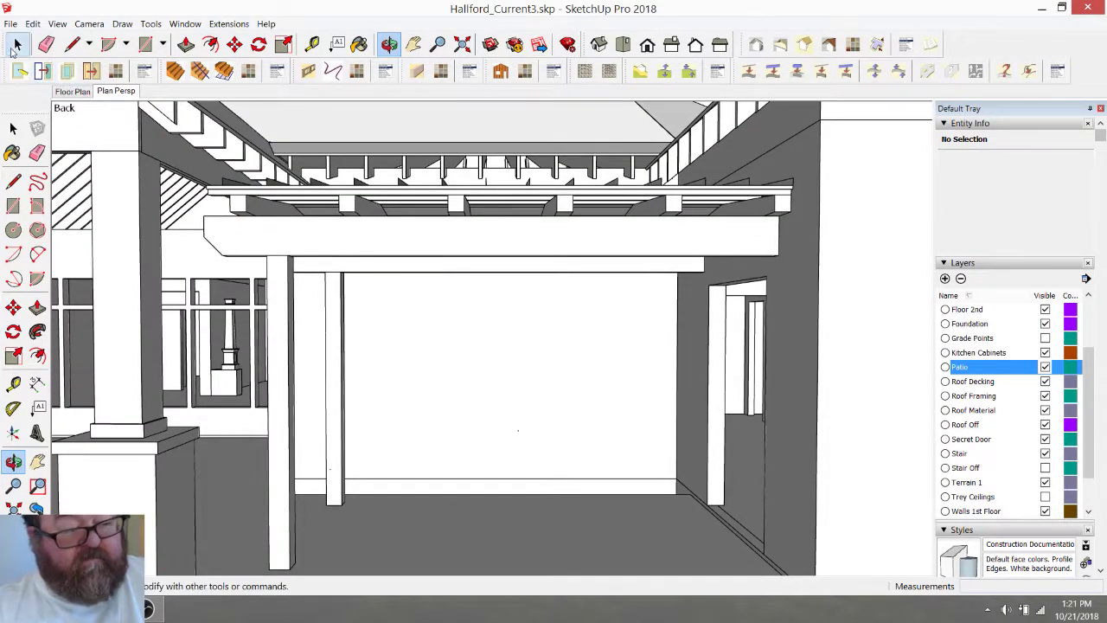
# Select the wall face behind the pergola and place a vertical guide parallel to its side edge through its base midpoint
pyautogui.click(15, 47)
pyautogui.click(434, 334)
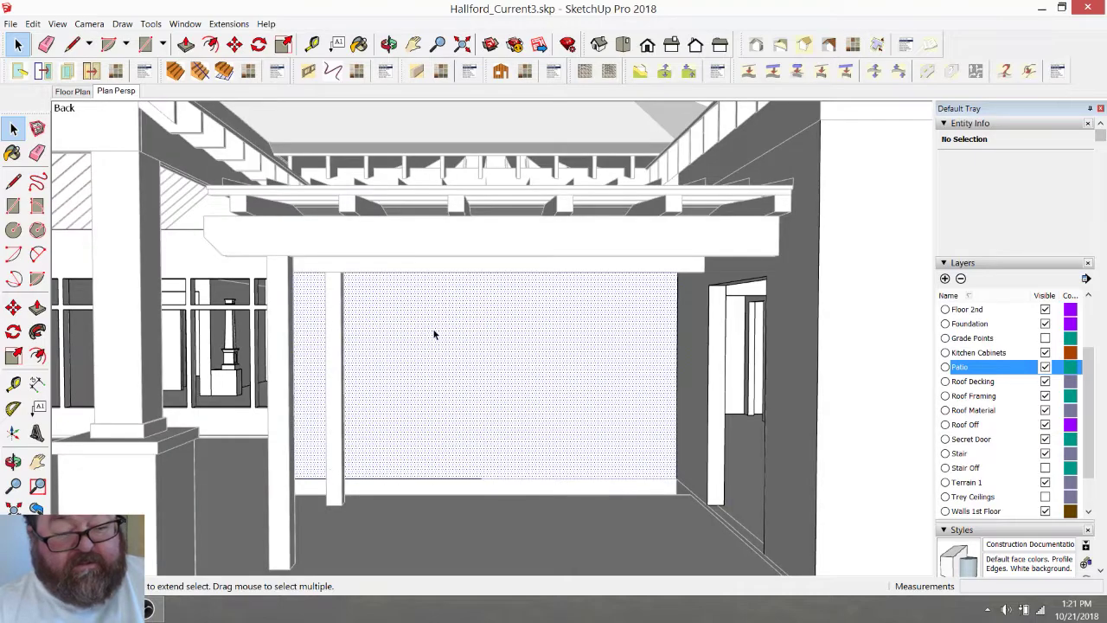
pyautogui.scroll(3, 443, 317)
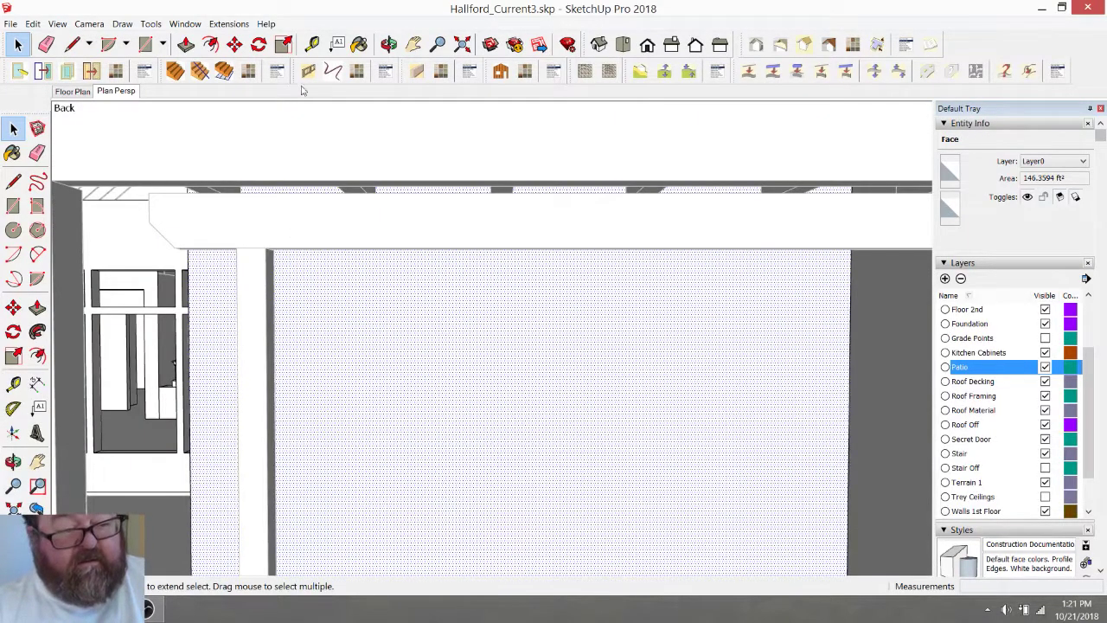
pyautogui.click(312, 44)
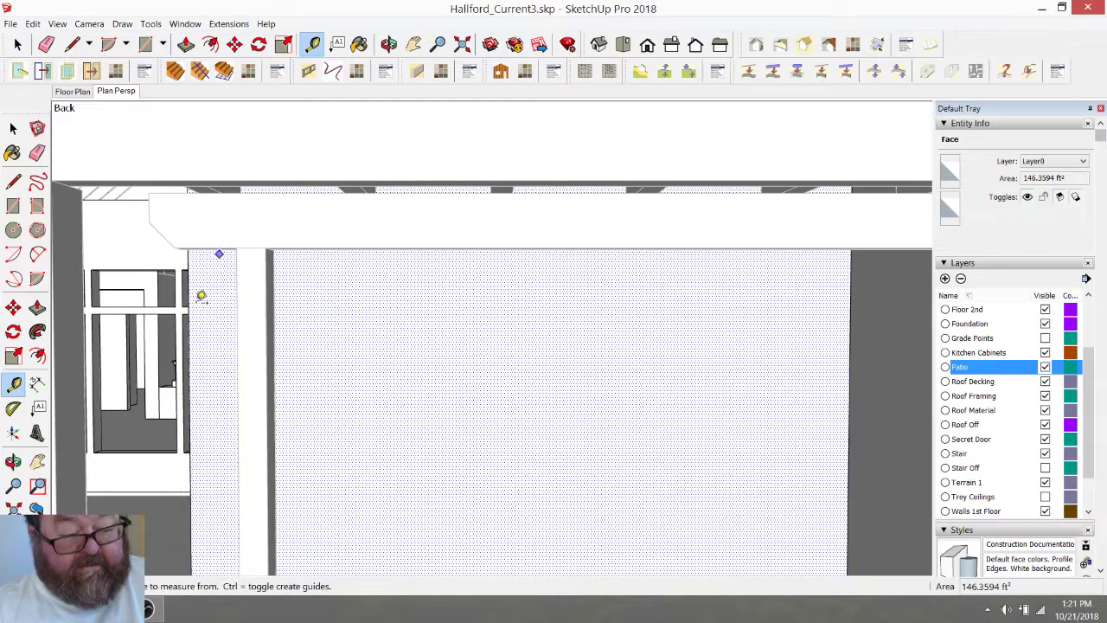
pyautogui.click(190, 306)
pyautogui.scroll(-4, 414, 397)
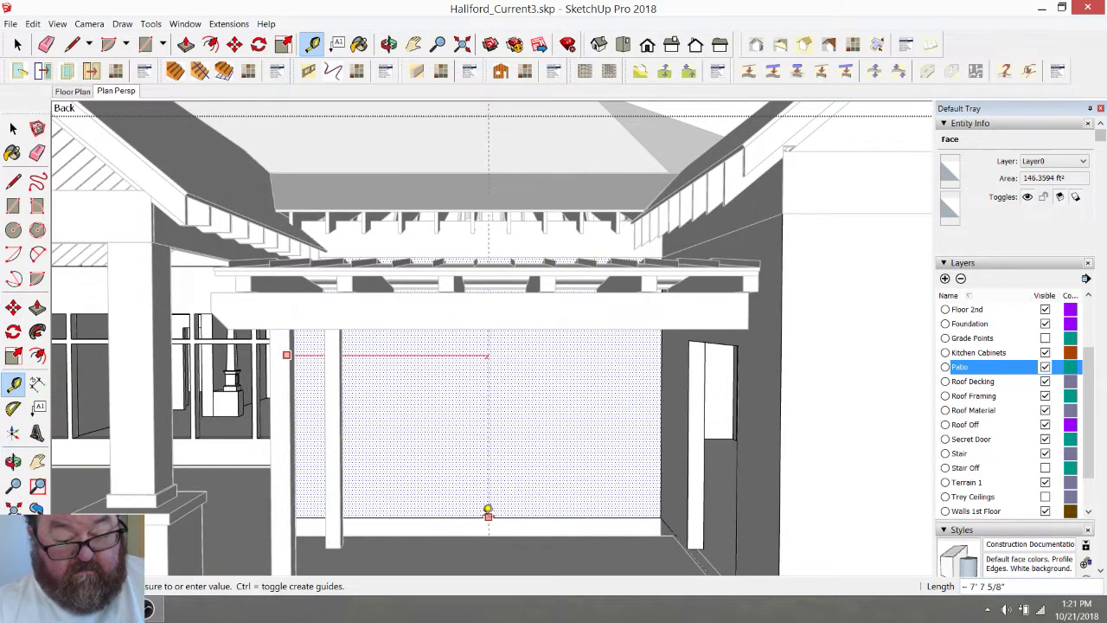
pyautogui.click(485, 510)
pyautogui.scroll(3, 473, 449)
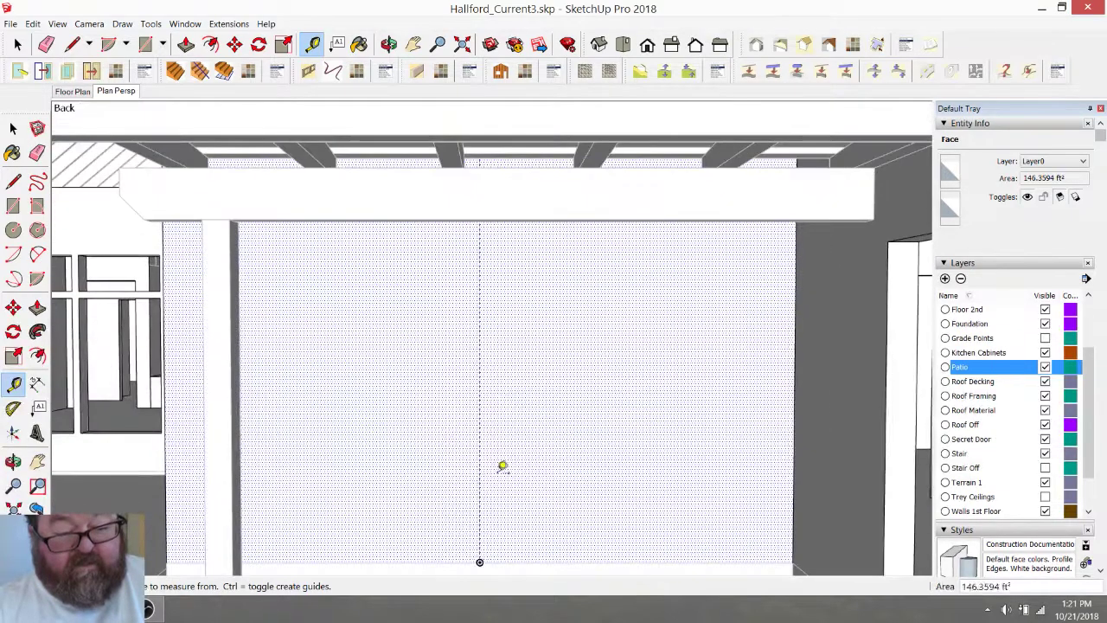
# Place two more vertical guides on the wall, 36" to either side of the centre guide
pyautogui.click(484, 382)
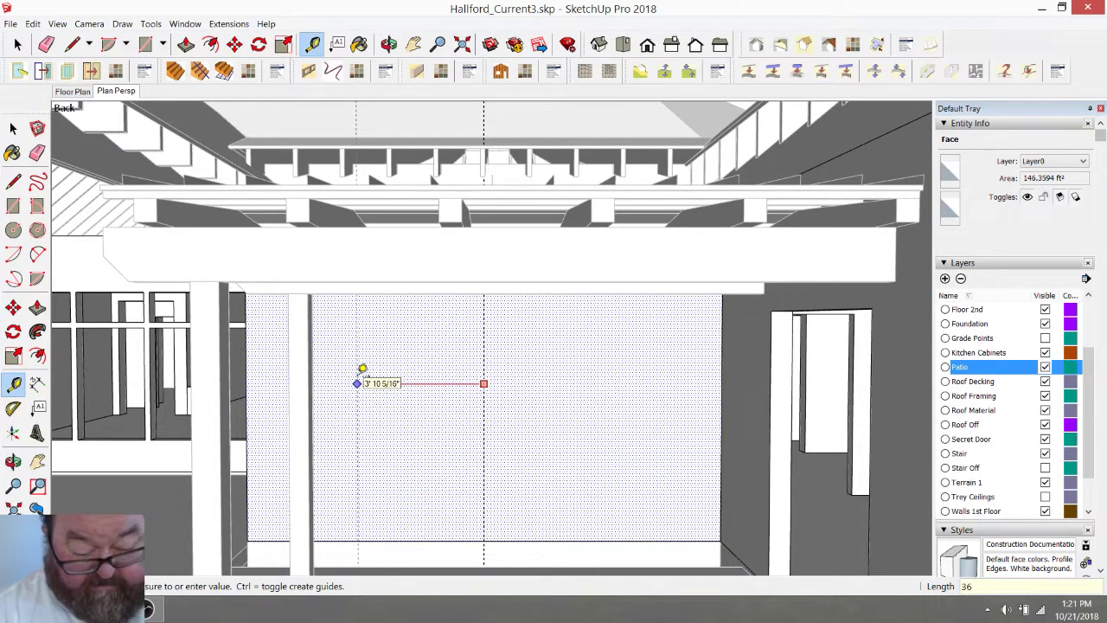
pyautogui.press('Return')
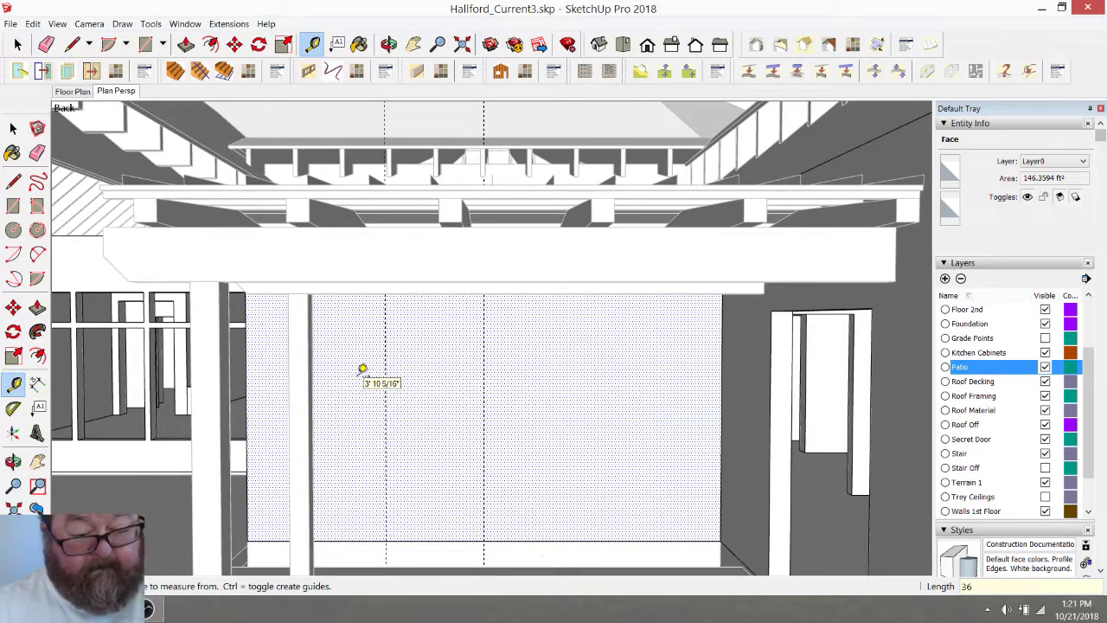
pyautogui.click(483, 389)
pyautogui.press('Return')
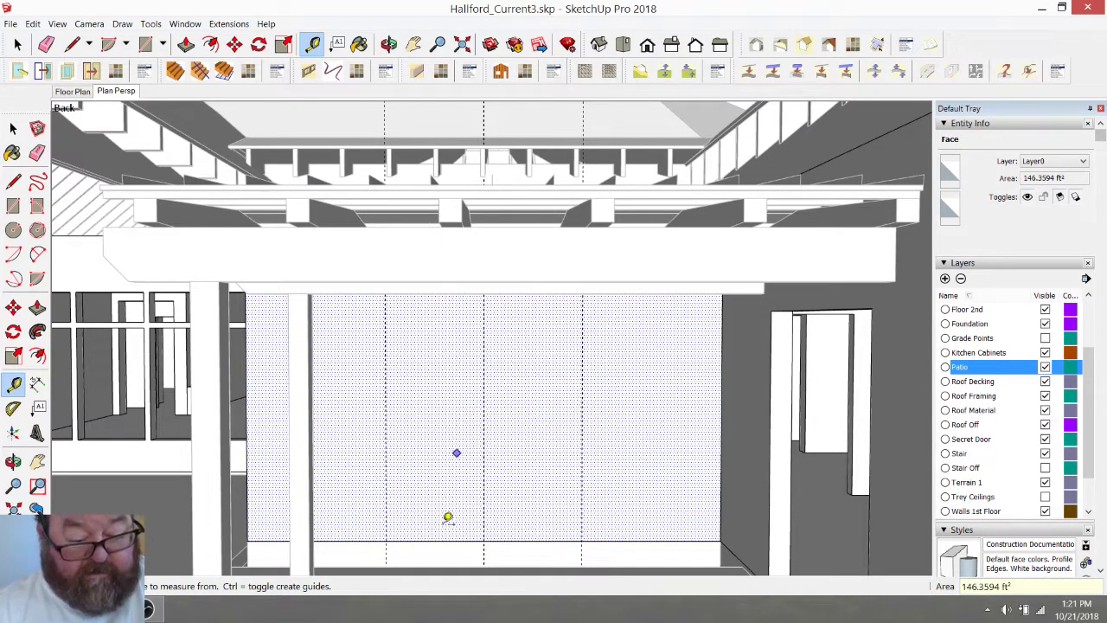
# Place a horizontal guide 7' above the wall face's bottom edge and another 5' below that guide
pyautogui.click(448, 536)
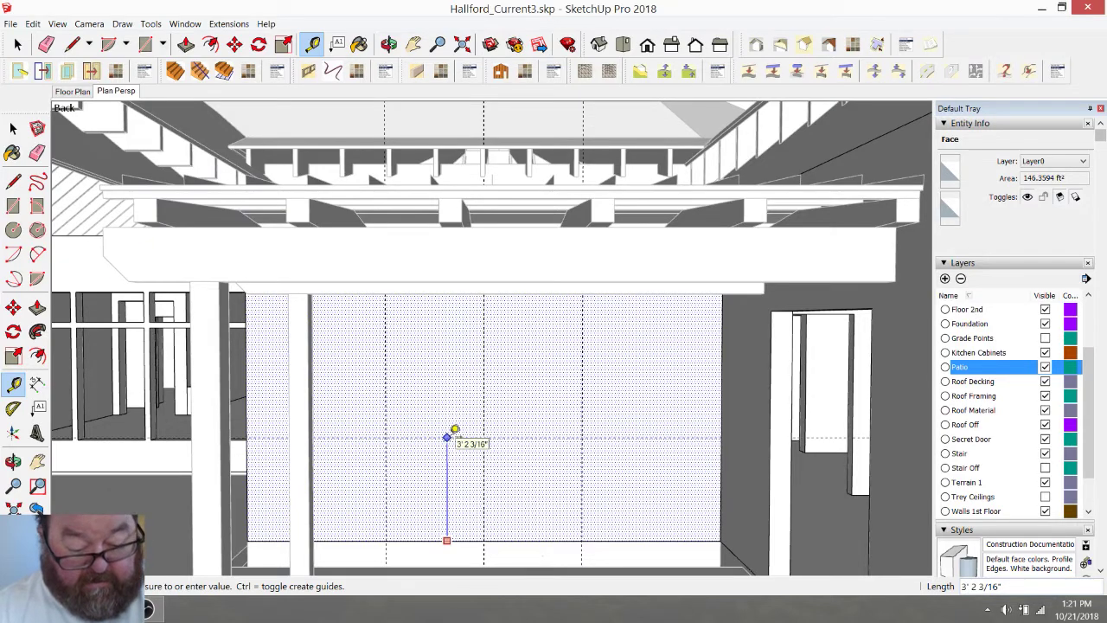
pyautogui.write("7'")
pyautogui.press('Return')
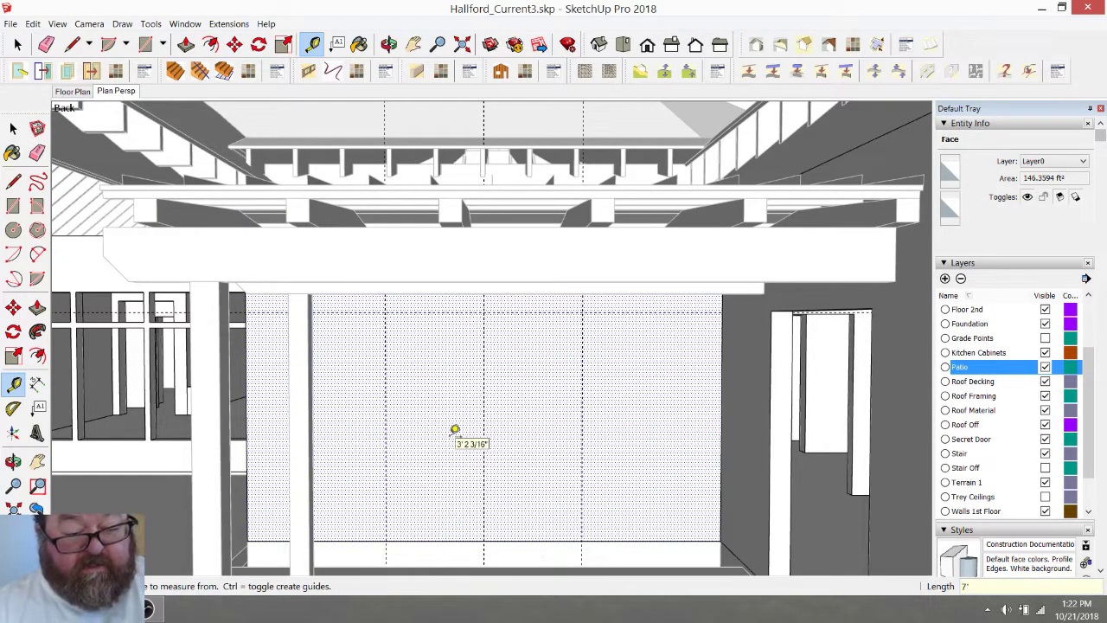
pyautogui.click(443, 312)
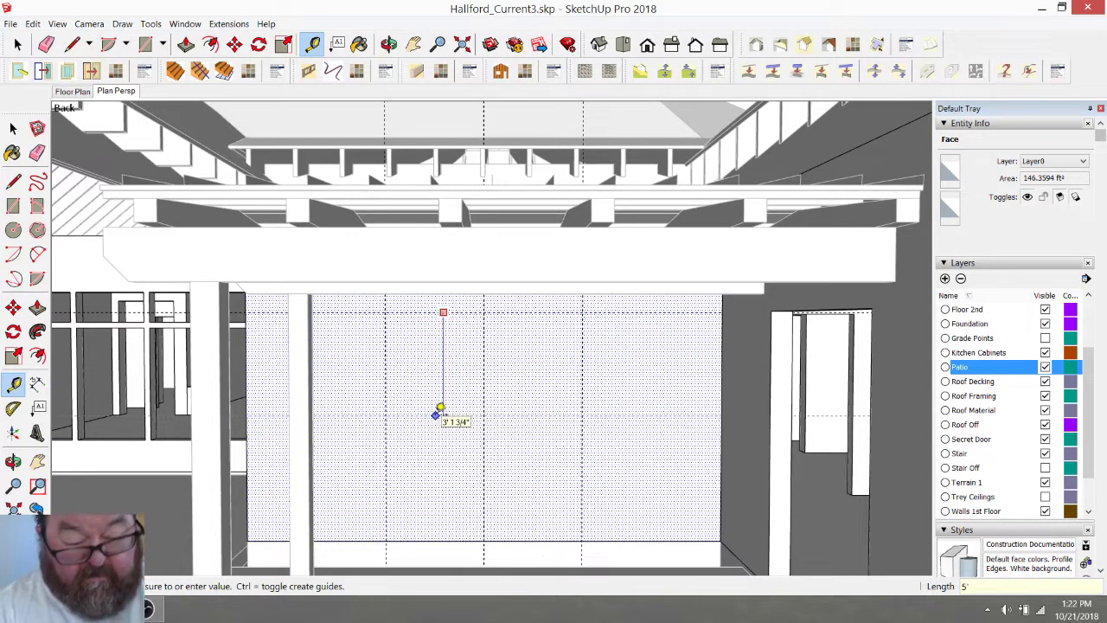
pyautogui.press('Return')
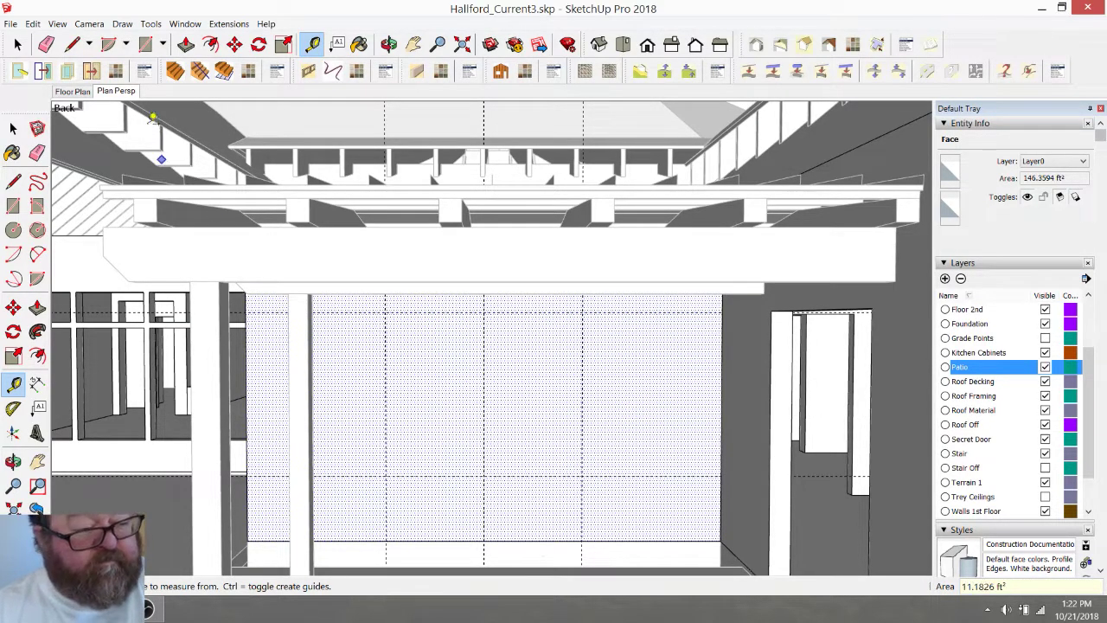
# Draw a rectangle on the wall between the outer vertical guides and the two horizontal guides
pyautogui.click(145, 45)
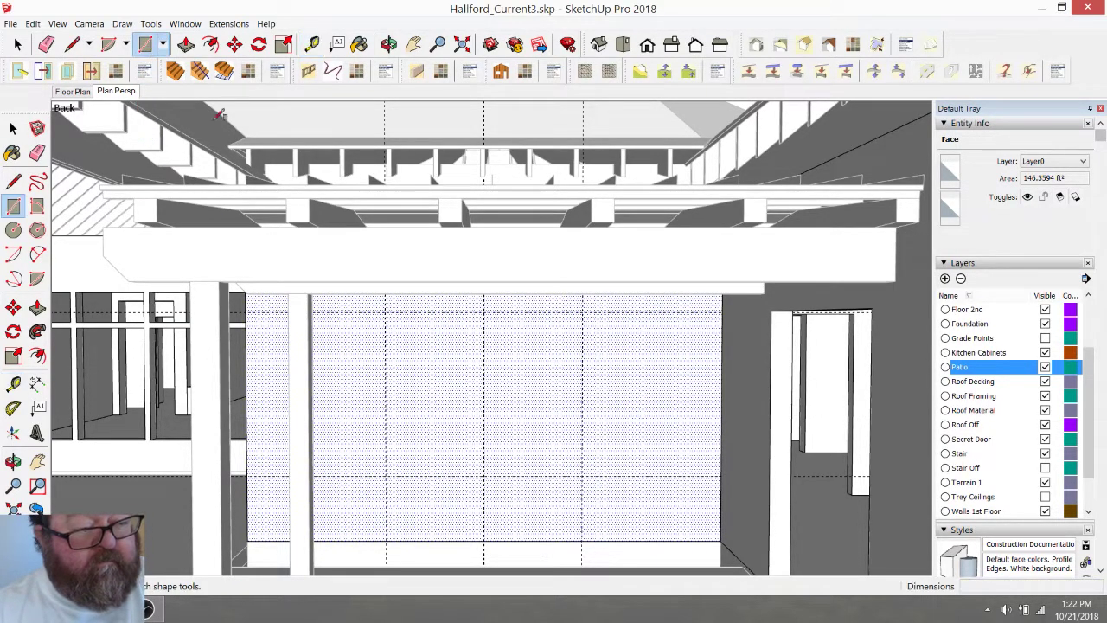
pyautogui.click(385, 311)
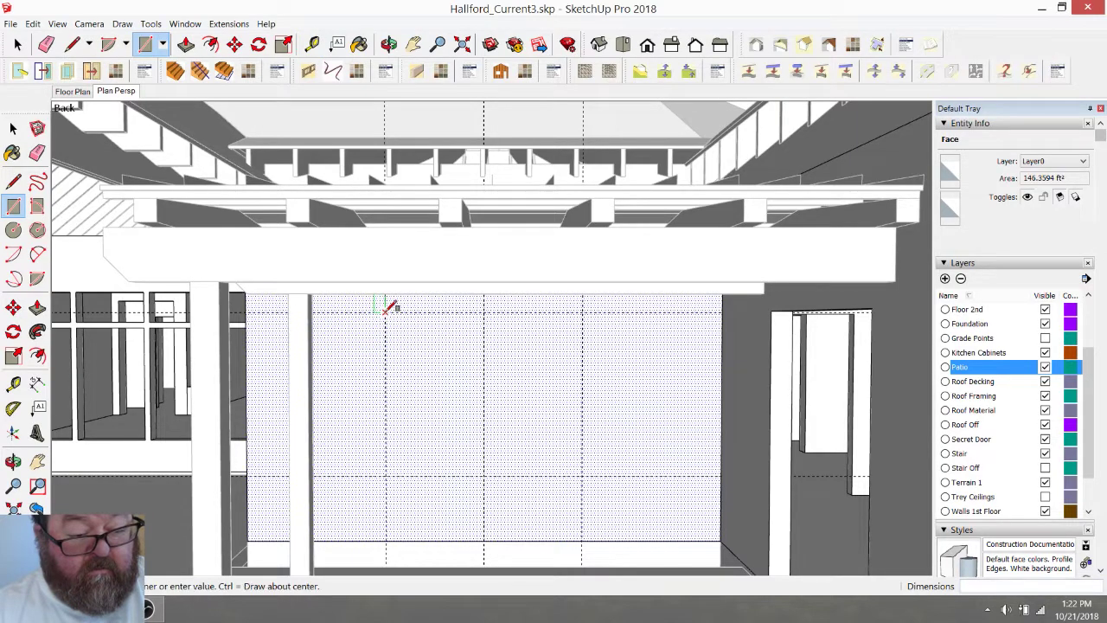
pyautogui.click(582, 475)
# Cut the window opening by pushing the rectangle 6 1/2" through the wall, and erase the guides around it
pyautogui.click(388, 44)
pyautogui.moveTo(423, 284); pyautogui.dragTo(336, 225)
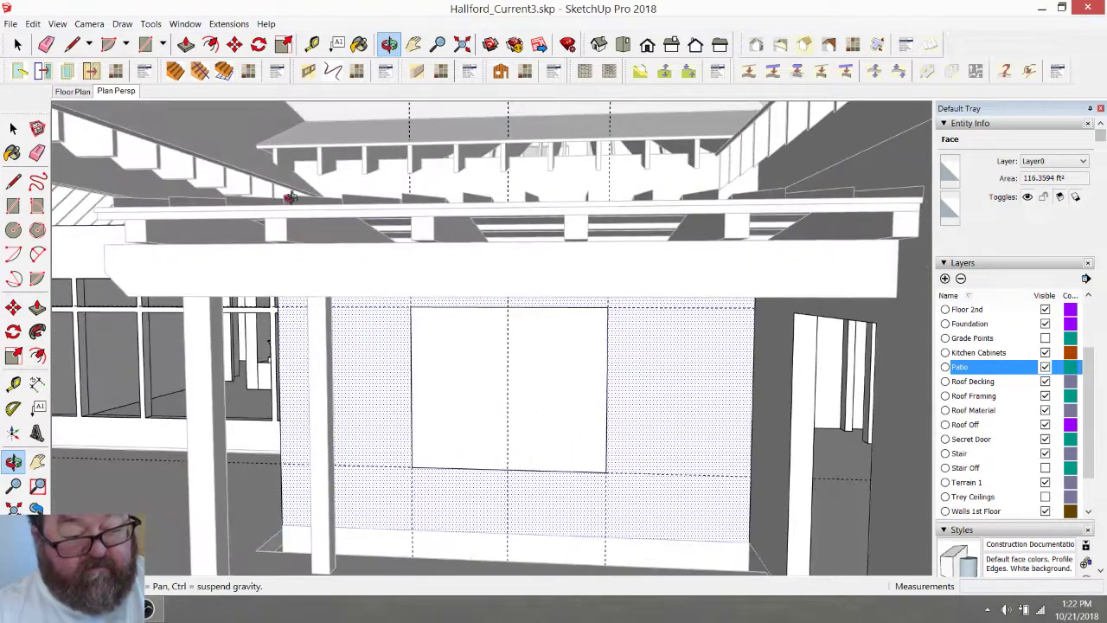
pyautogui.click(16, 44)
pyautogui.click(423, 361)
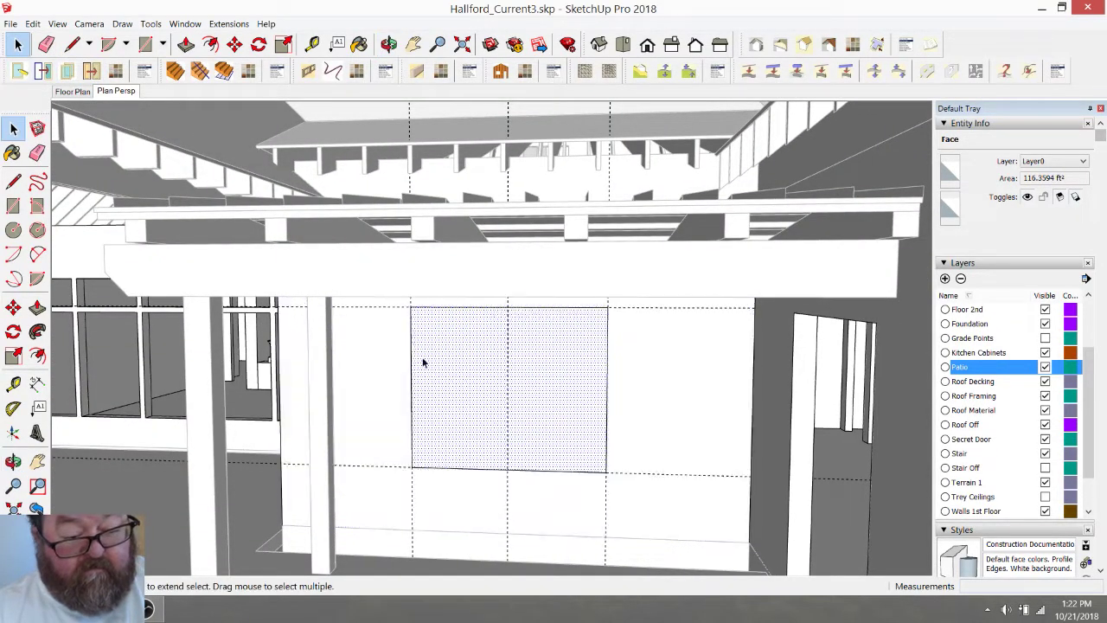
pyautogui.click(186, 44)
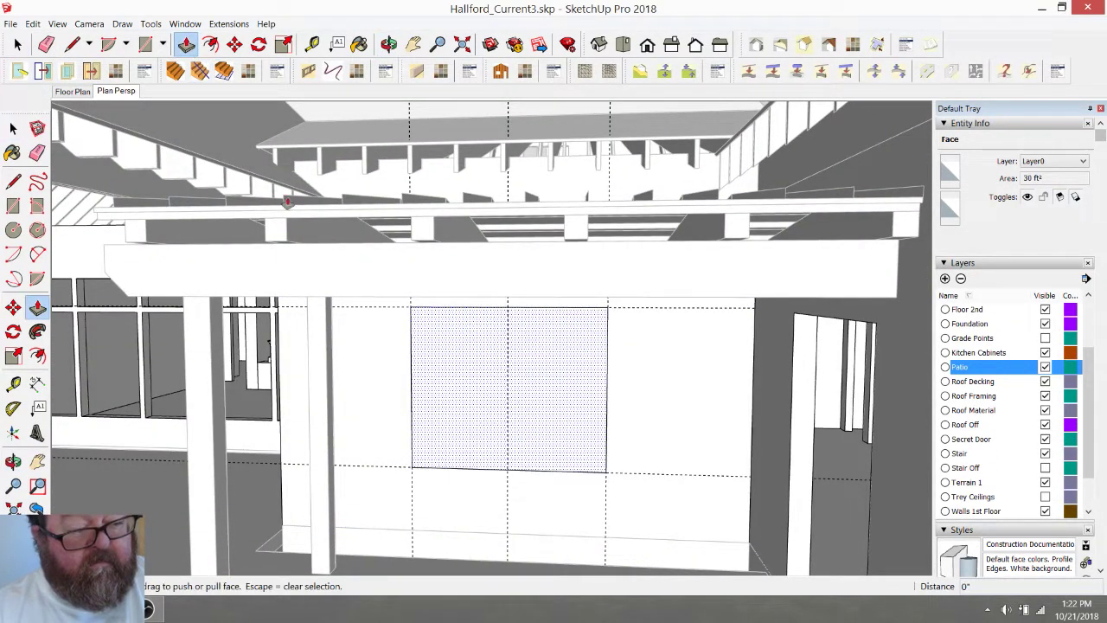
pyautogui.click(427, 352)
pyautogui.click(441, 361)
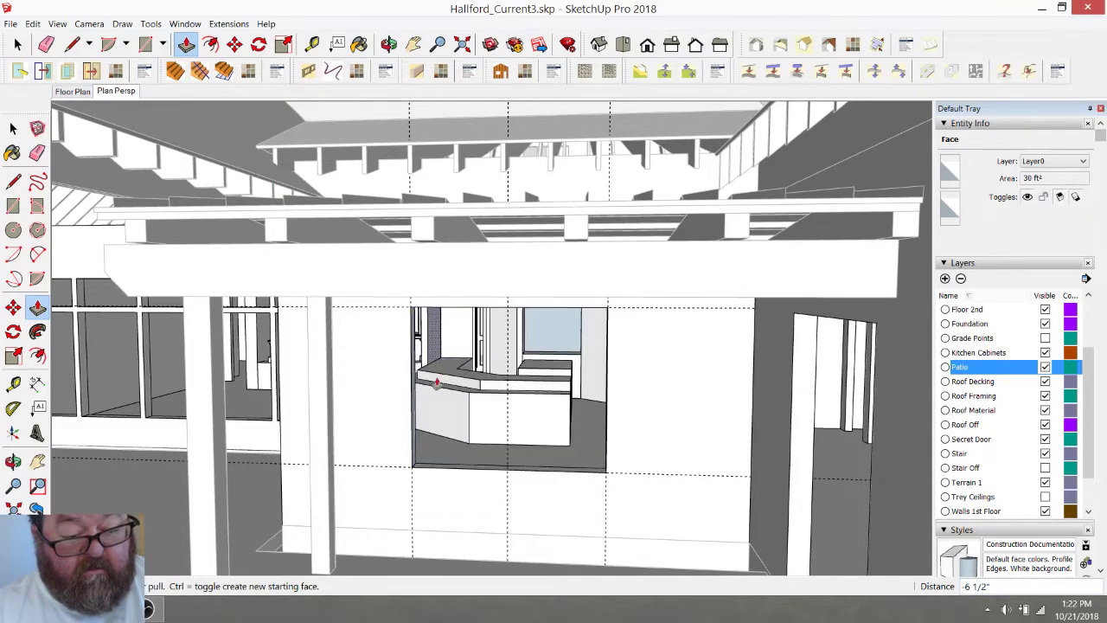
pyautogui.click(46, 44)
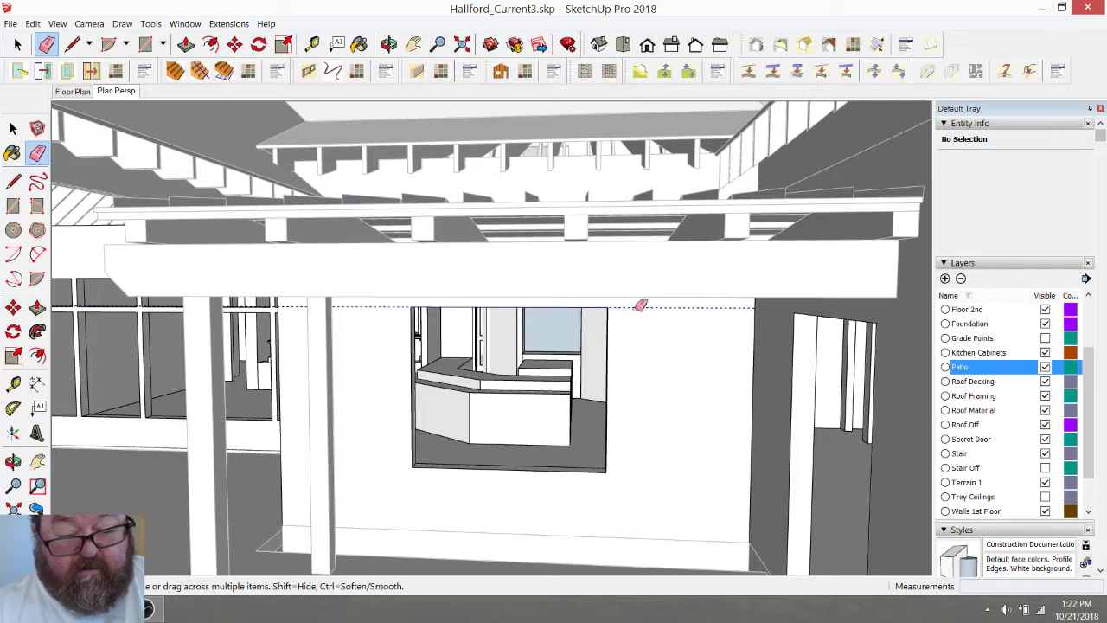
# Examine the house roofs from above and the wall between the main eave and the pergola roof
pyautogui.moveTo(622, 351); pyautogui.dragTo(437, 362, button='middle')
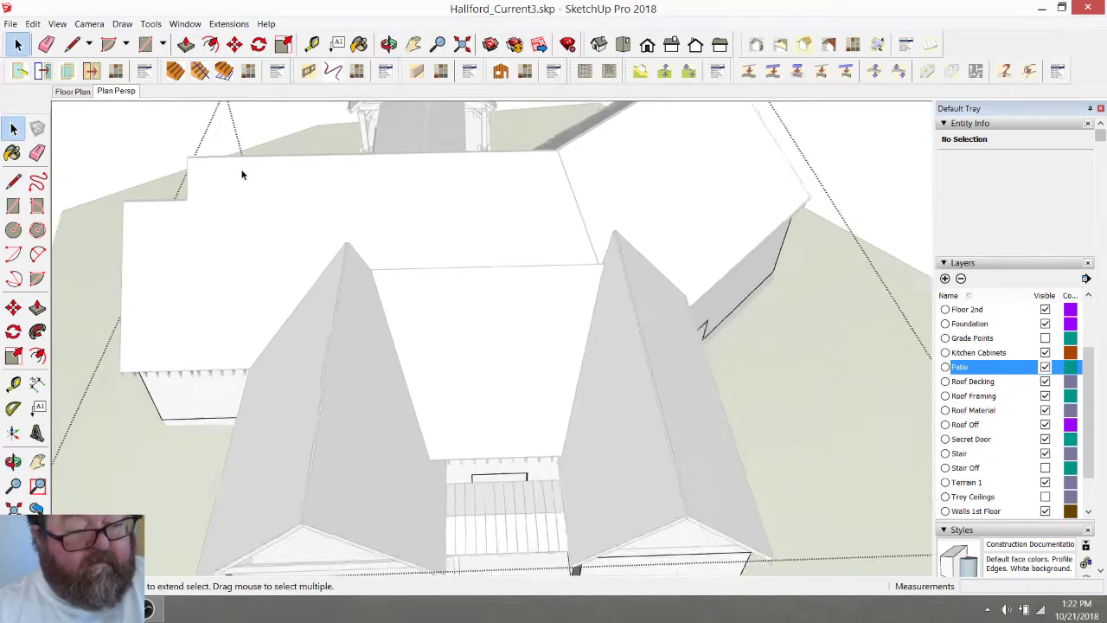
pyautogui.scroll(-2, 243, 175)
pyautogui.click(149, 129)
pyautogui.scroll(2, 401, 415)
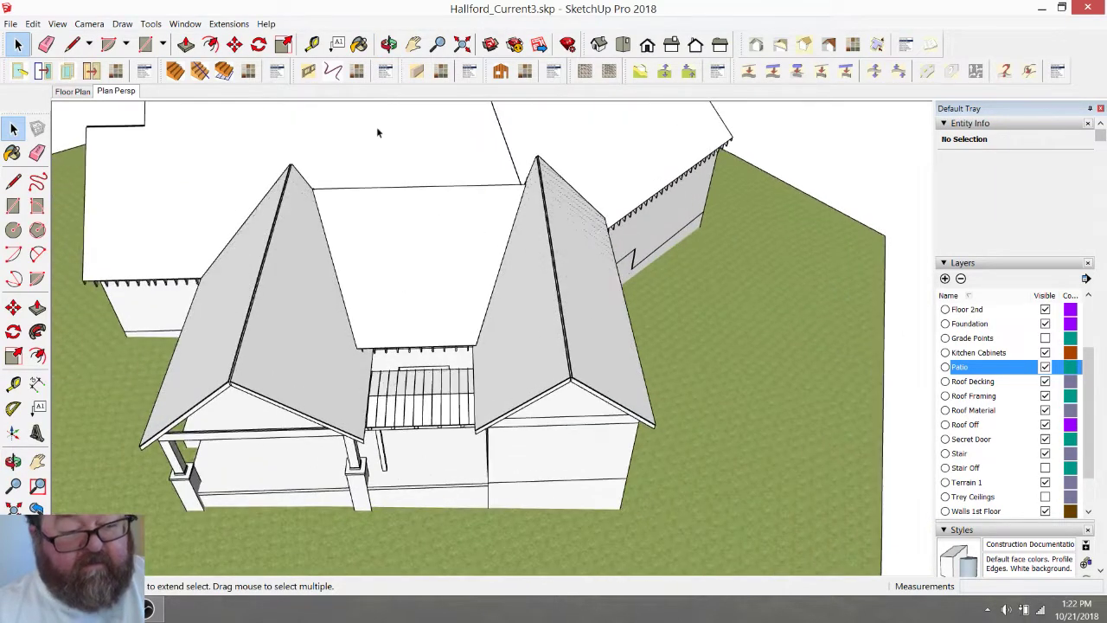
pyautogui.click(388, 44)
pyautogui.moveTo(425, 161); pyautogui.dragTo(427, 379)
pyautogui.scroll(4, 425, 406)
pyautogui.scroll(8, 427, 379)
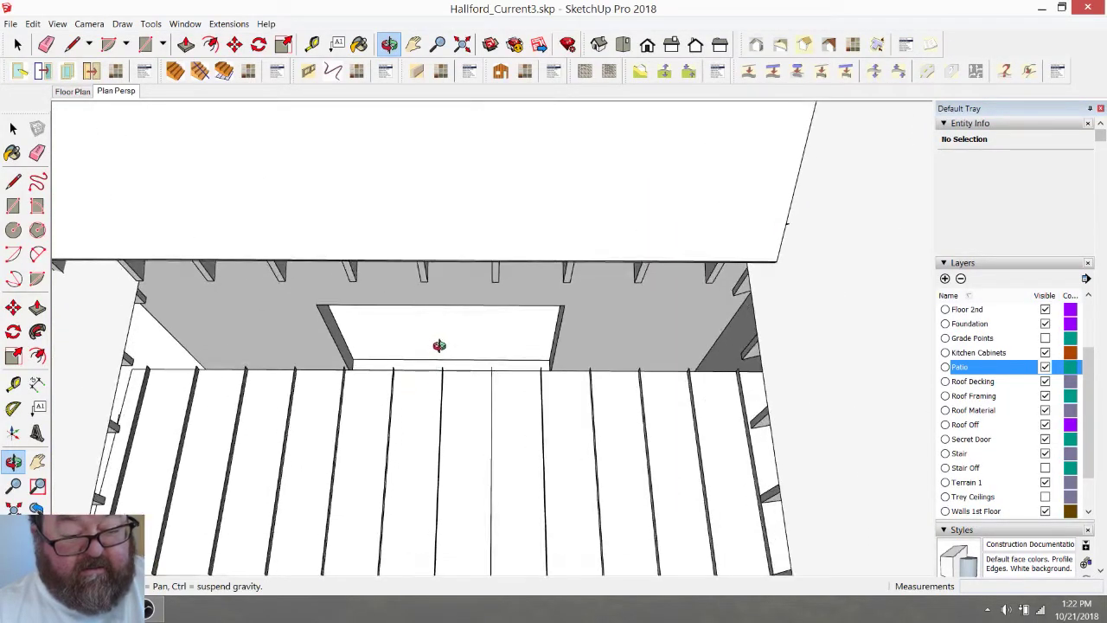
pyautogui.scroll(-3, 442, 314)
pyautogui.moveTo(442, 314); pyautogui.dragTo(421, 276)
pyautogui.scroll(-3, 455, 342)
# Examine the pergola roof and new wall opening among the neighbouring gable roofs and covered porch from several angles
pyautogui.moveTo(454, 346); pyautogui.dragTo(471, 178)
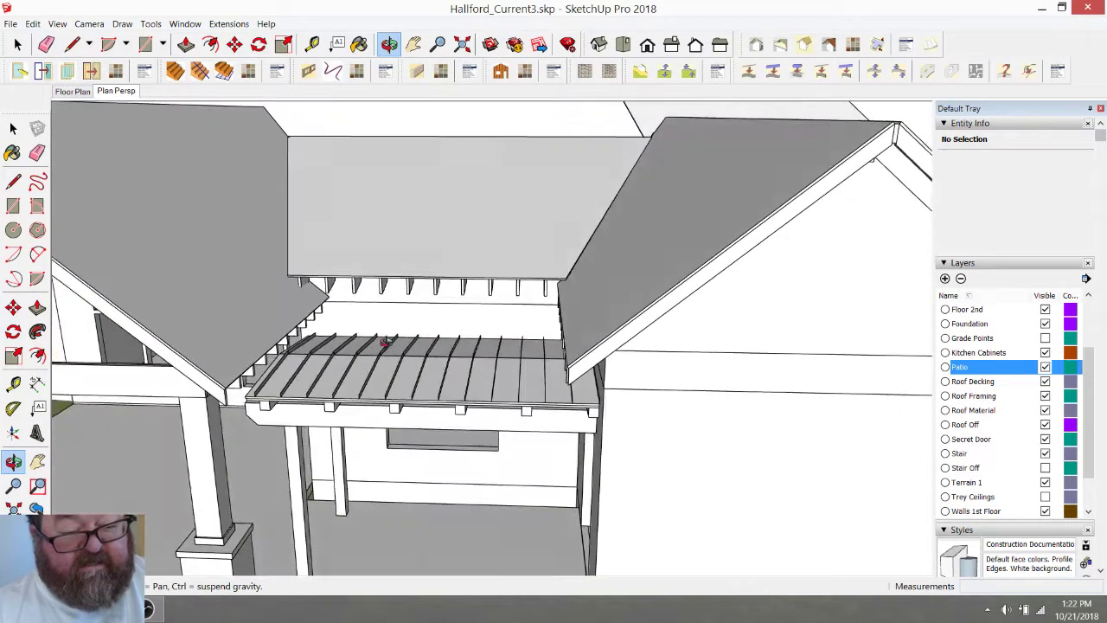
pyautogui.moveTo(480, 325); pyautogui.dragTo(387, 292)
pyautogui.moveTo(474, 281); pyautogui.dragTo(378, 311)
pyautogui.moveTo(380, 435); pyautogui.dragTo(429, 329)
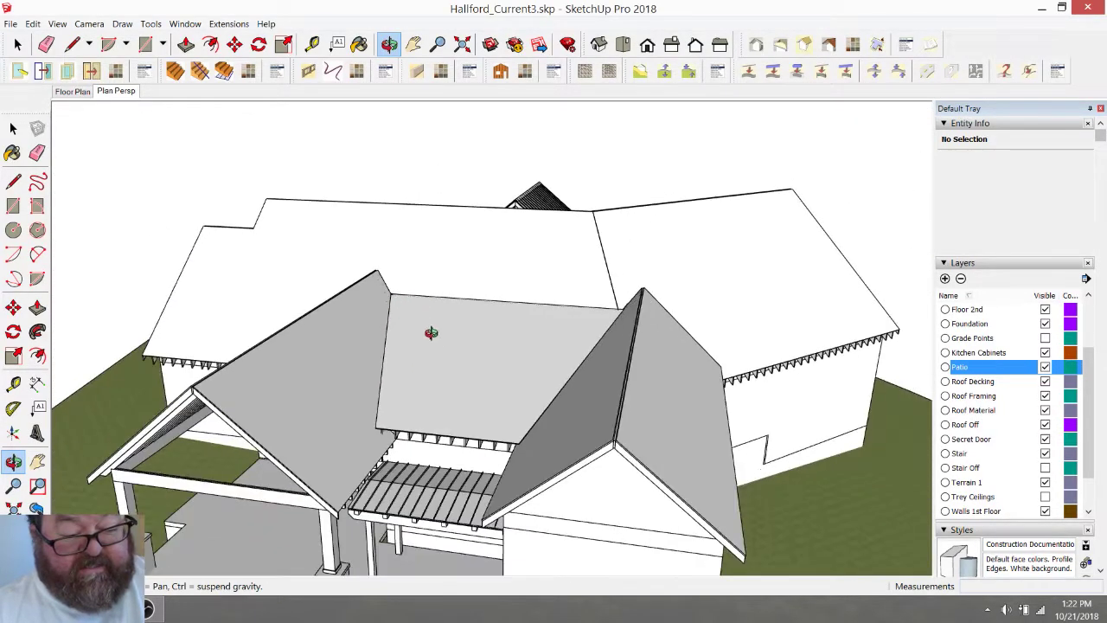
pyautogui.moveTo(385, 532); pyautogui.dragTo(432, 371)
pyautogui.moveTo(446, 454); pyautogui.dragTo(454, 281)
pyautogui.scroll(5, 408, 376)
pyautogui.moveTo(408, 376); pyautogui.dragTo(379, 305)
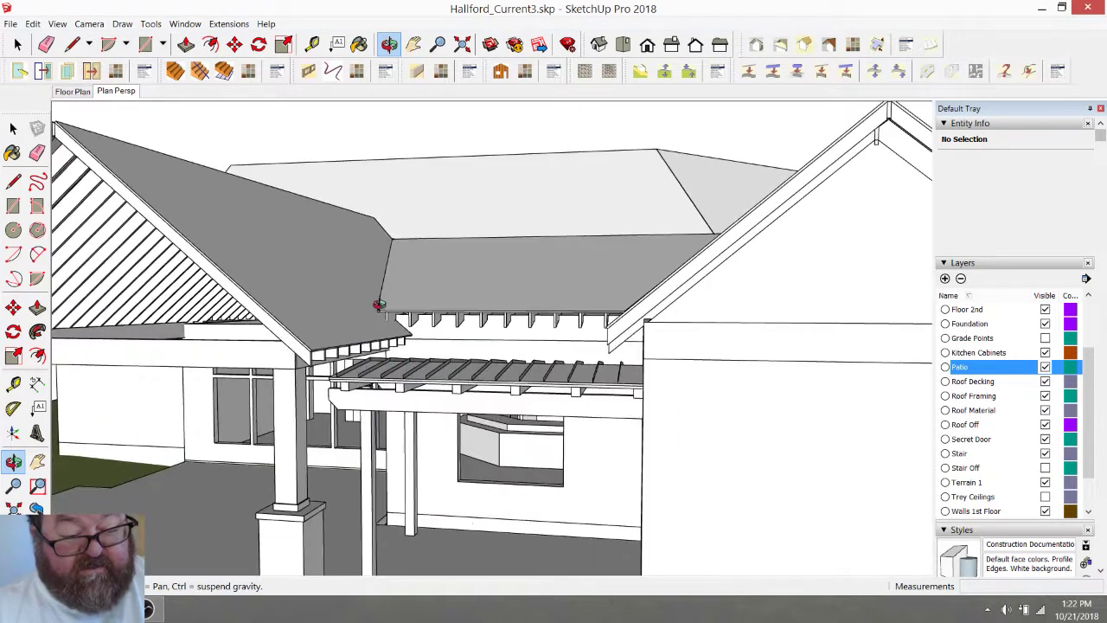
pyautogui.moveTo(562, 343); pyautogui.dragTo(605, 370)
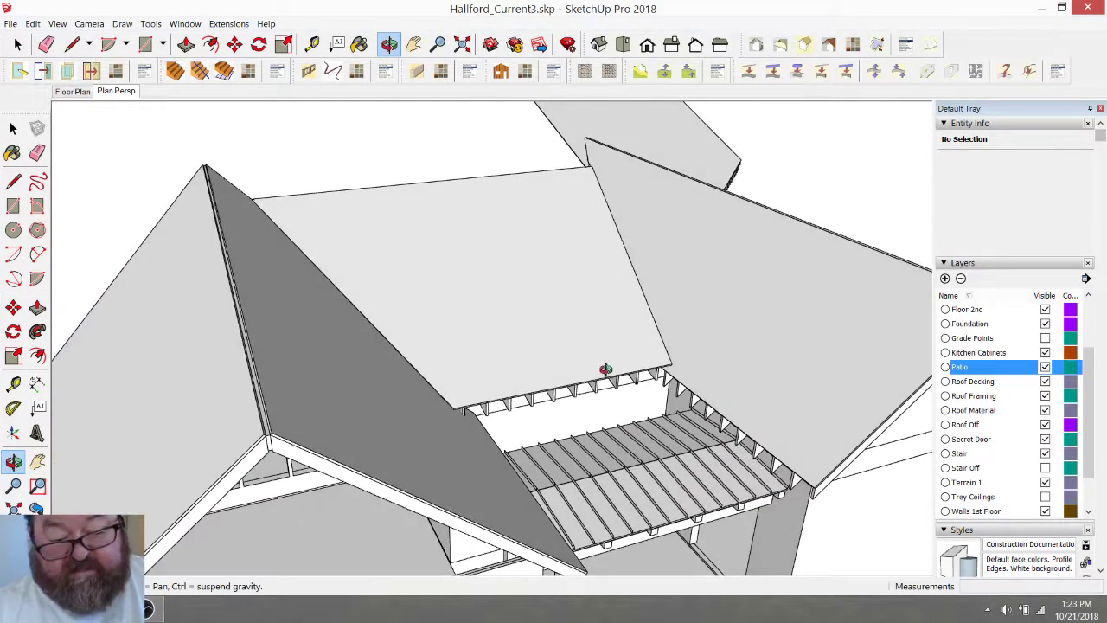
pyautogui.moveTo(697, 511); pyautogui.dragTo(732, 362)
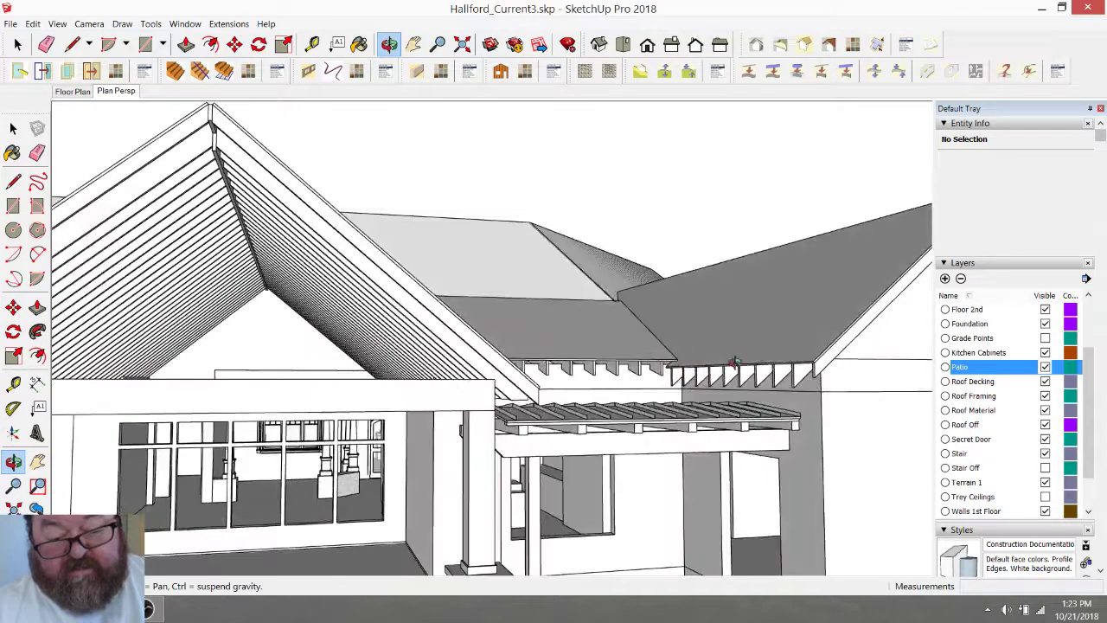
pyautogui.moveTo(633, 367); pyautogui.dragTo(515, 432)
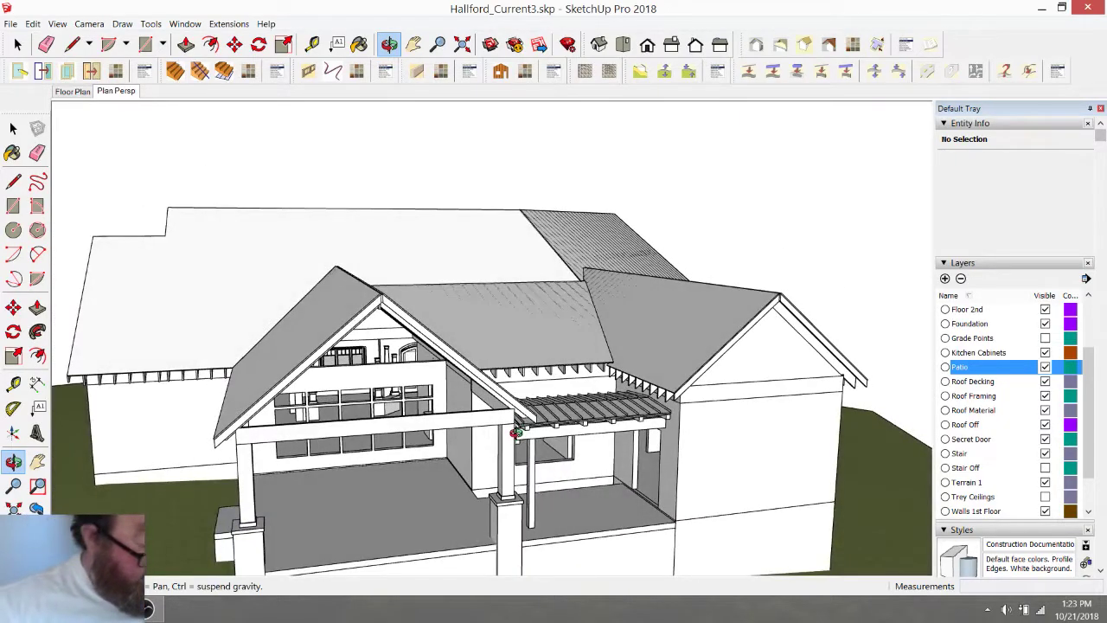
pyautogui.moveTo(542, 344); pyautogui.dragTo(609, 352)
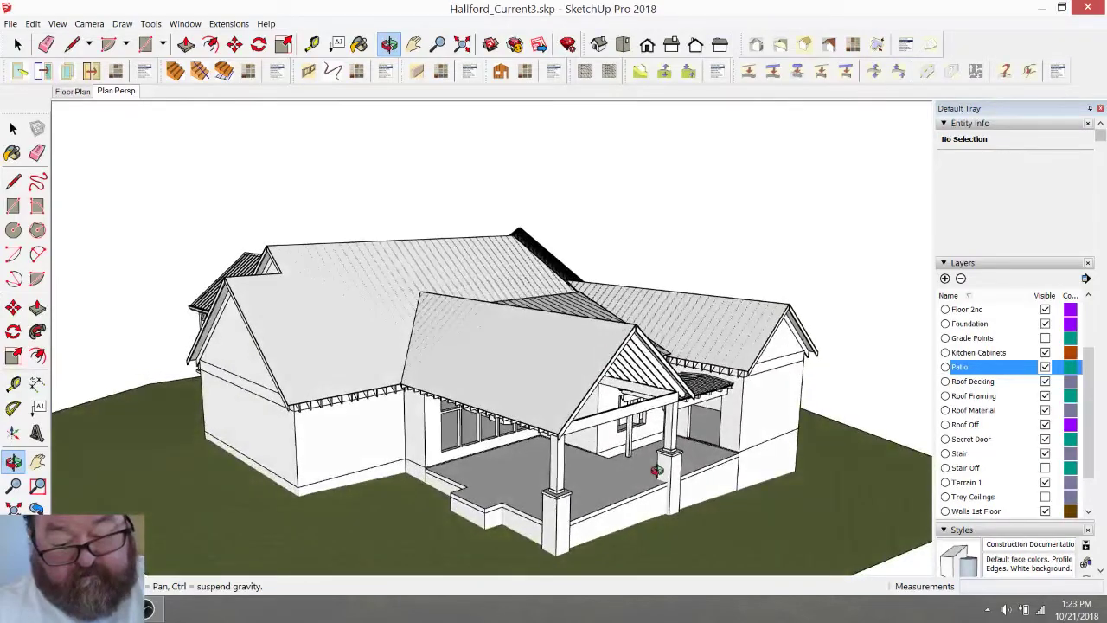
# Open the pergola's front post for editing at its base on the patio
pyautogui.scroll(5, 657, 470)
pyautogui.moveTo(692, 484); pyautogui.dragTo(371, 457)
pyautogui.scroll(3, 375, 462)
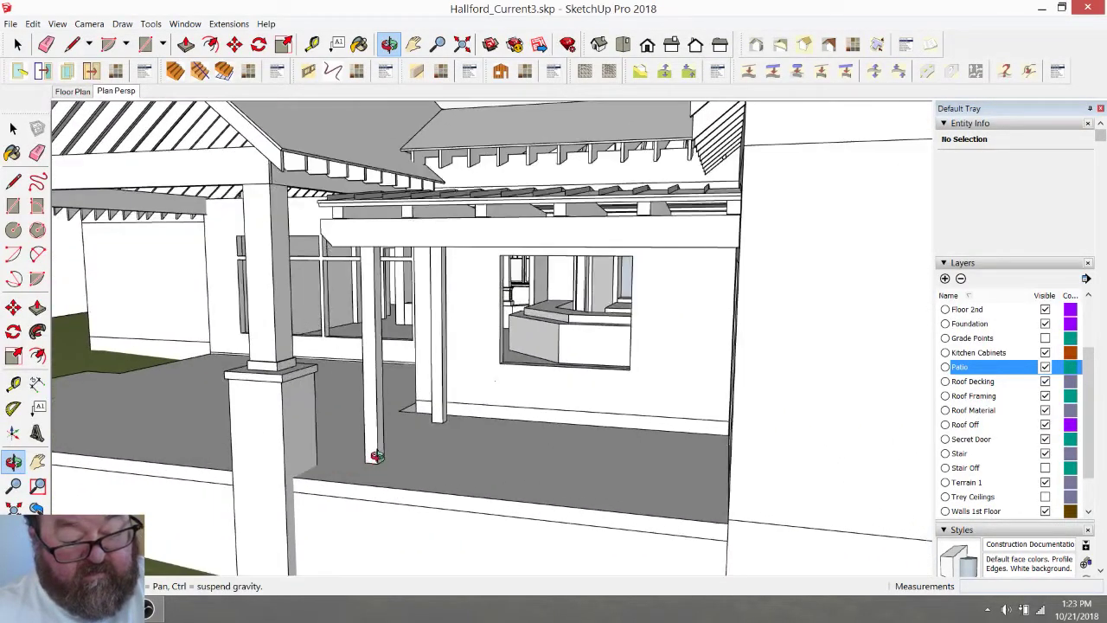
pyautogui.scroll(3, 375, 456)
pyautogui.press('space')
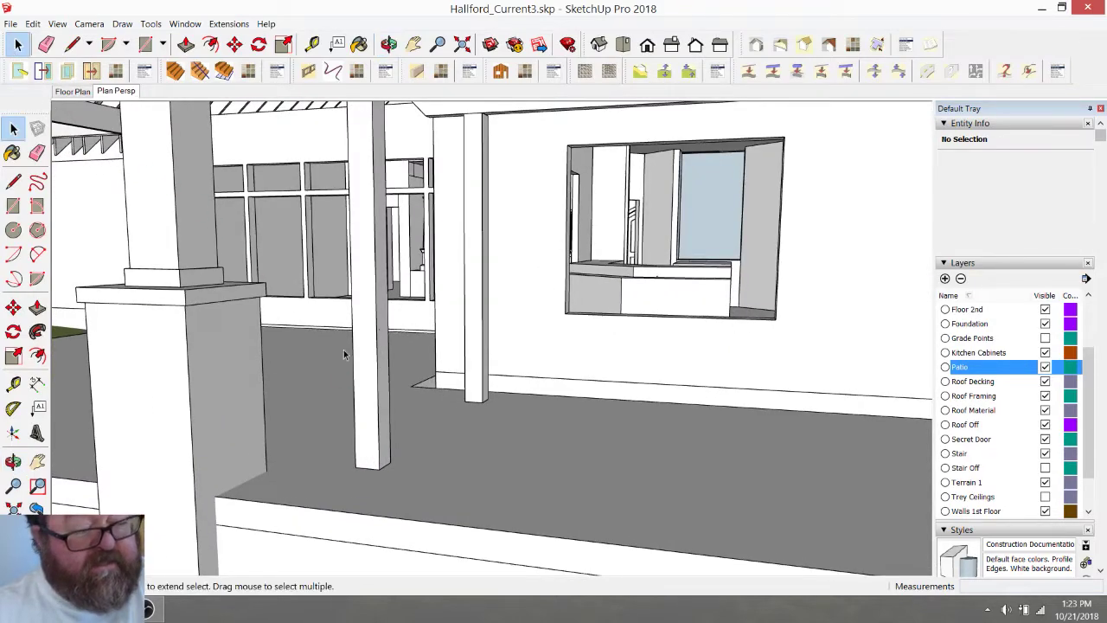
pyautogui.click(368, 422)
pyautogui.doubleClick(370, 452)
pyautogui.click(371, 455)
pyautogui.scroll(2, 372, 458)
pyautogui.press('Escape')
# Place a horizontal guide 3.5" above the bottom edge of the front pergola post
pyautogui.press('t')
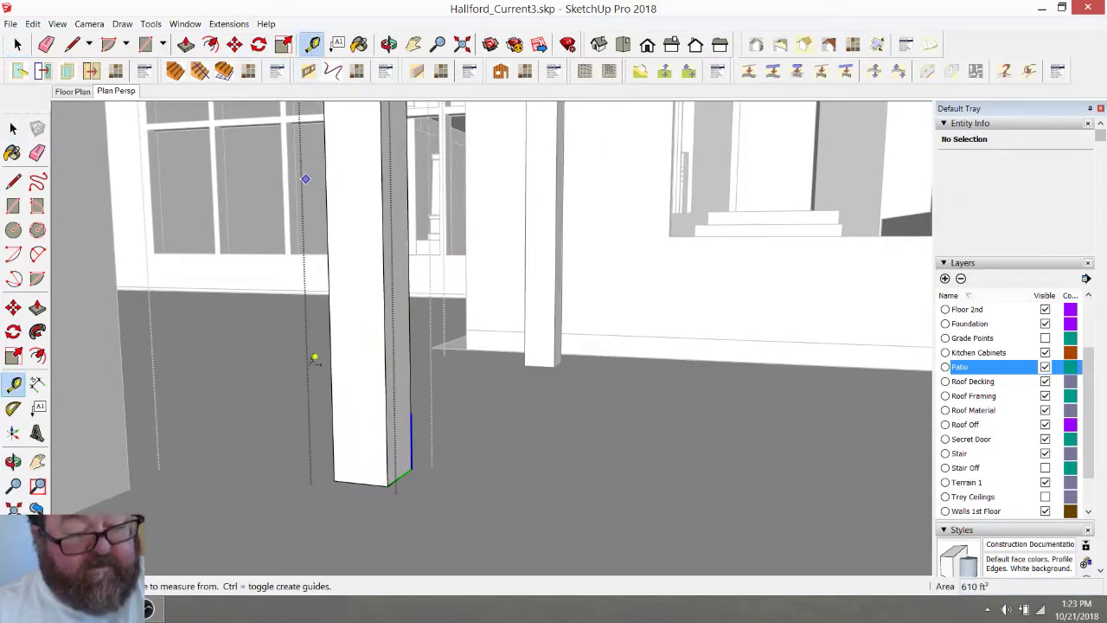
pyautogui.click(360, 482)
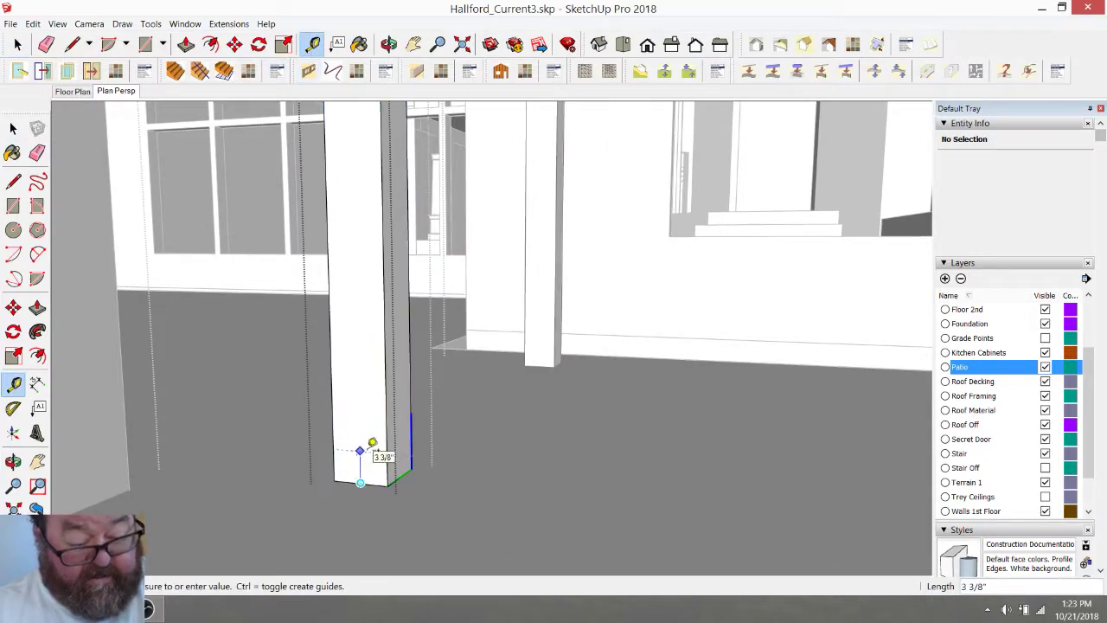
pyautogui.write('3.5')
pyautogui.press('Return')
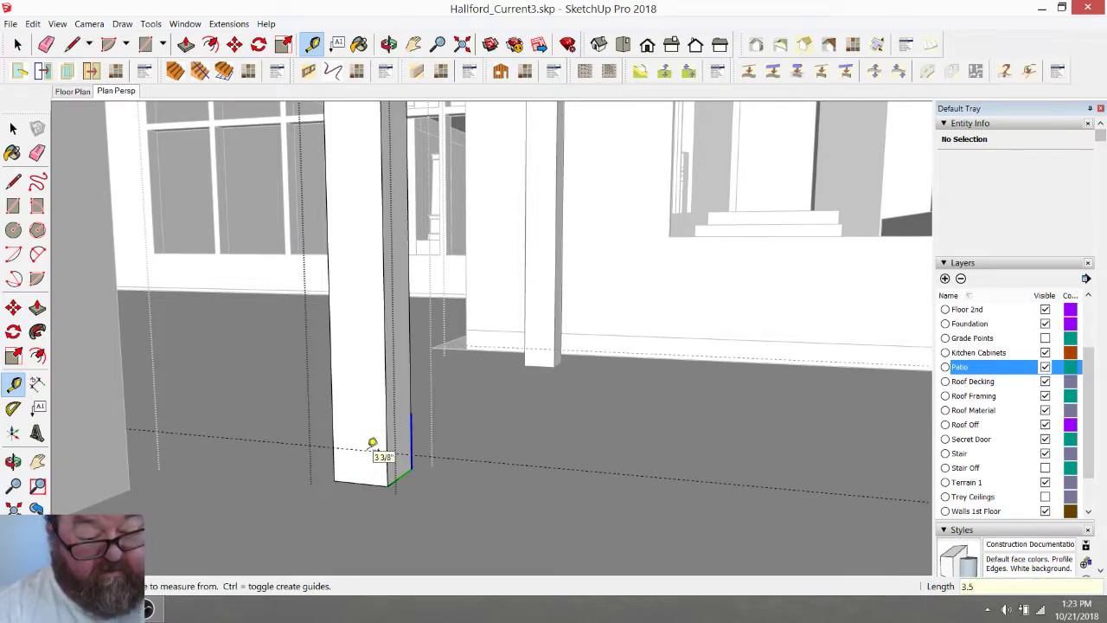
# Draw edges around the post faces at the guide height to outline a base band
pyautogui.click(73, 44)
pyautogui.click(333, 451)
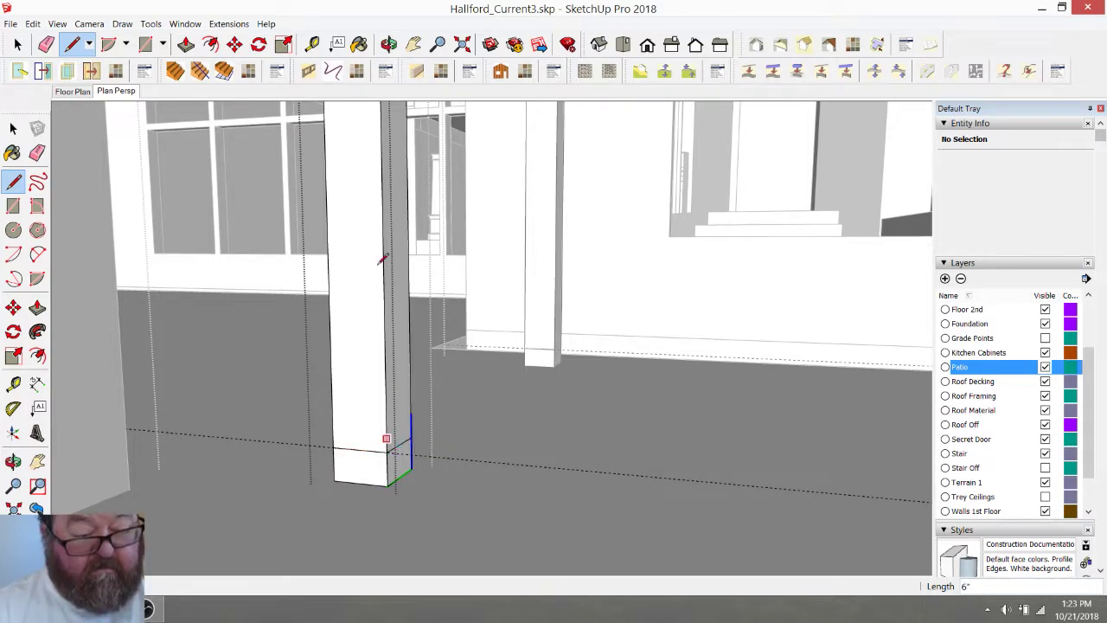
pyautogui.click(388, 44)
pyautogui.moveTo(397, 363); pyautogui.dragTo(563, 382)
pyautogui.click(72, 44)
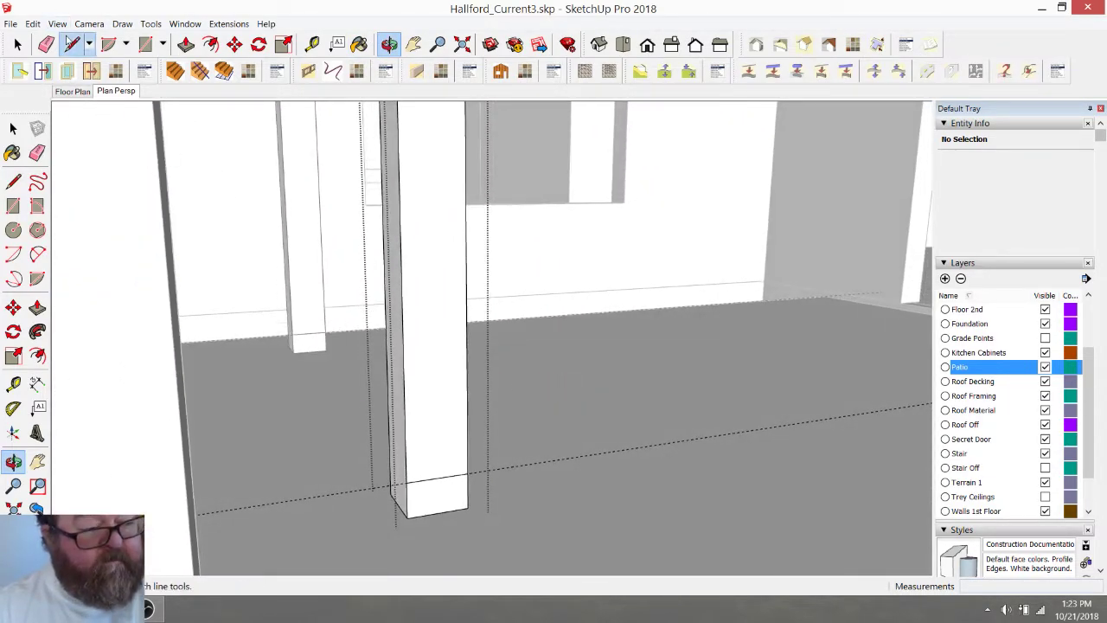
pyautogui.scroll(2, 309, 383)
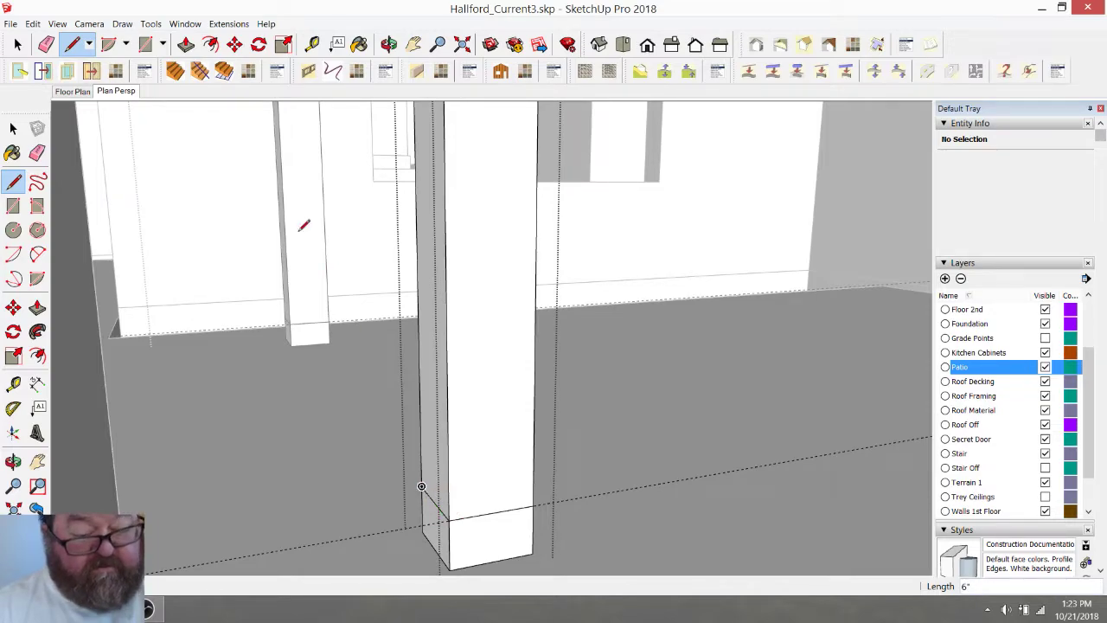
# Push/Pull three faces of the post's base band outward by 3/4" each
pyautogui.click(186, 44)
pyautogui.click(423, 519)
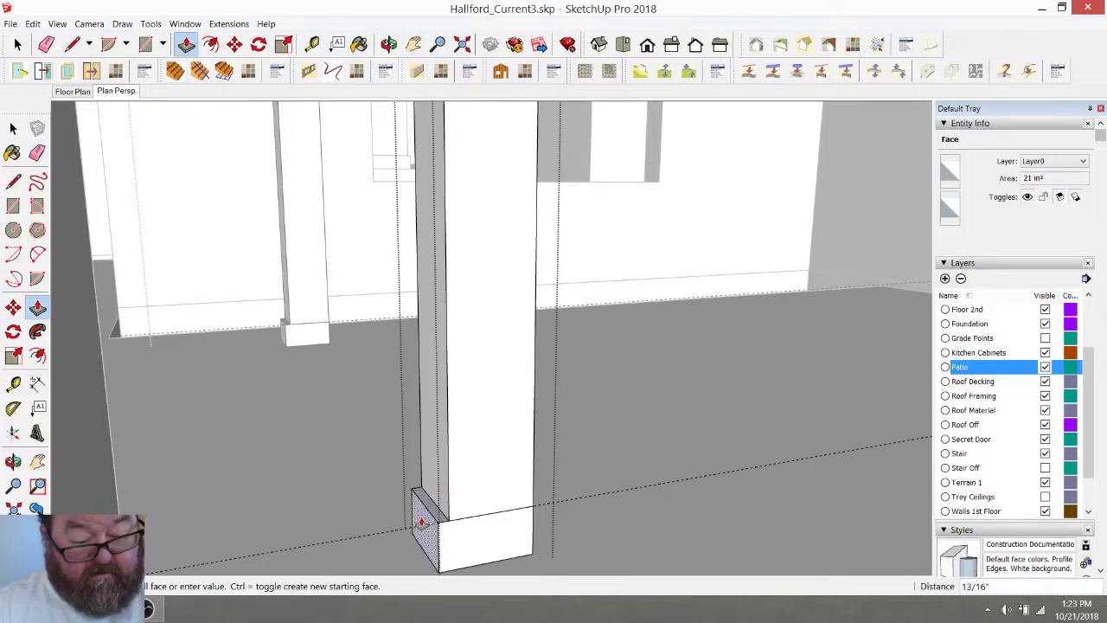
pyautogui.click(421, 521)
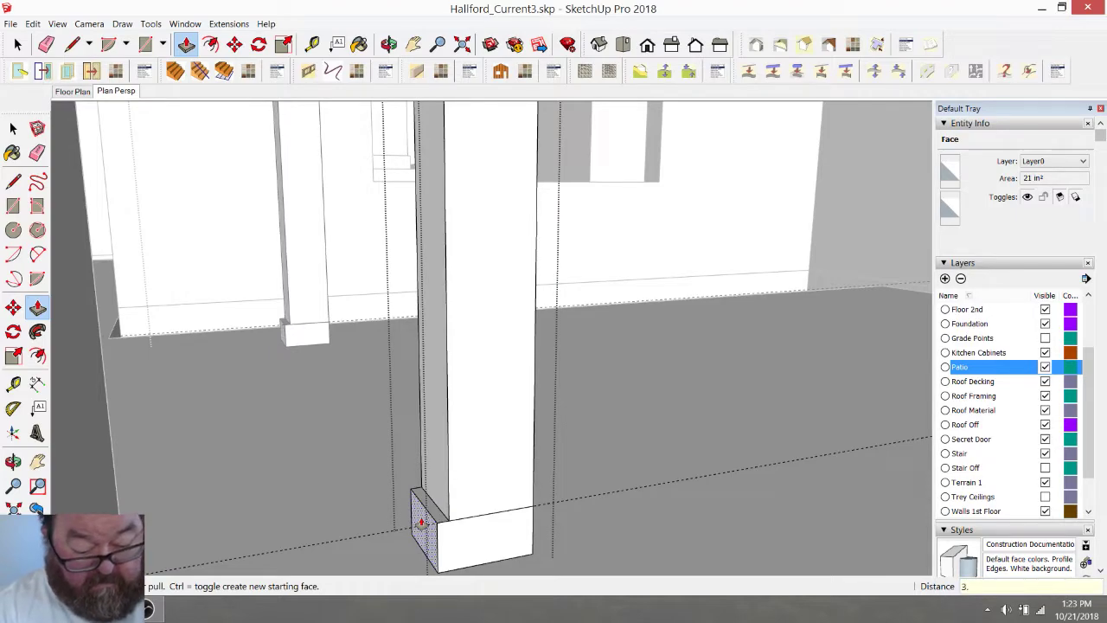
pyautogui.write('3/4')
pyautogui.press('Return')
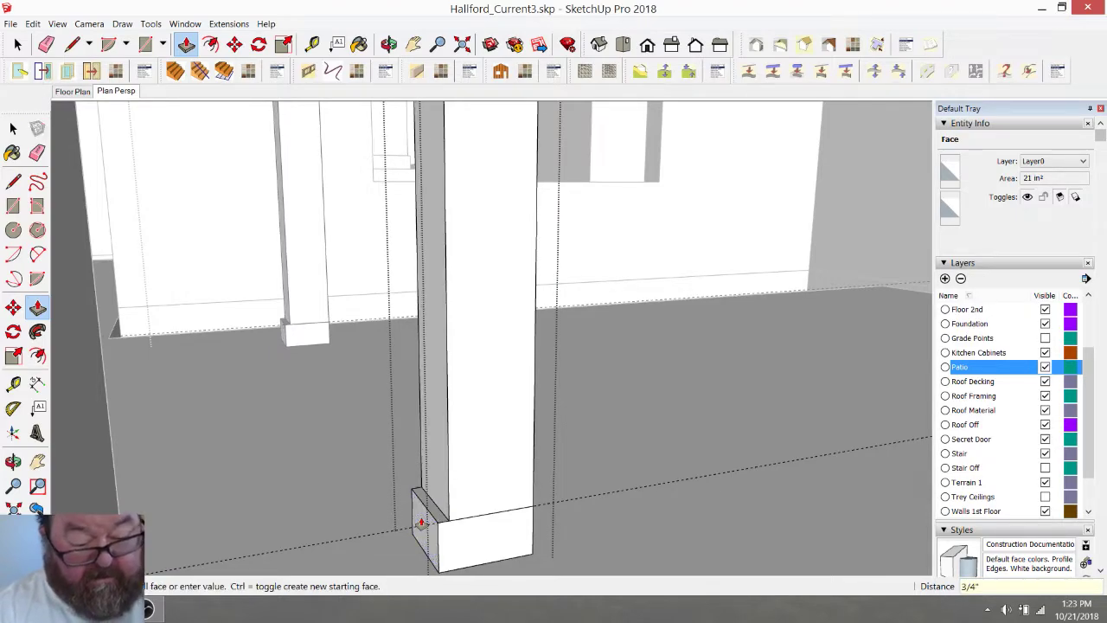
pyautogui.click(469, 530)
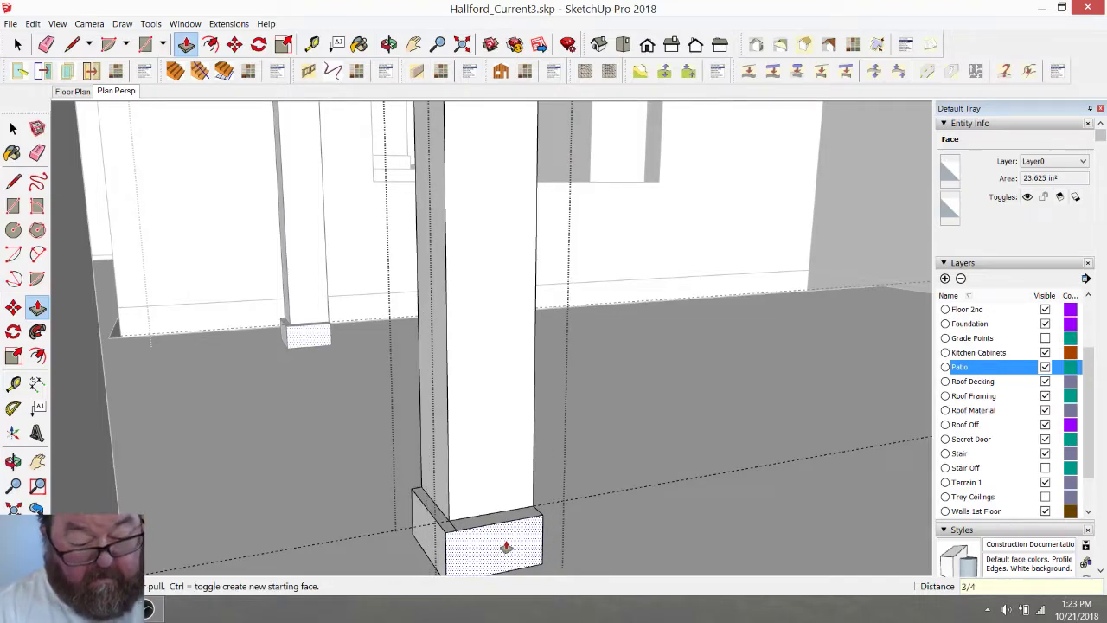
pyautogui.press('Return')
pyautogui.click(388, 44)
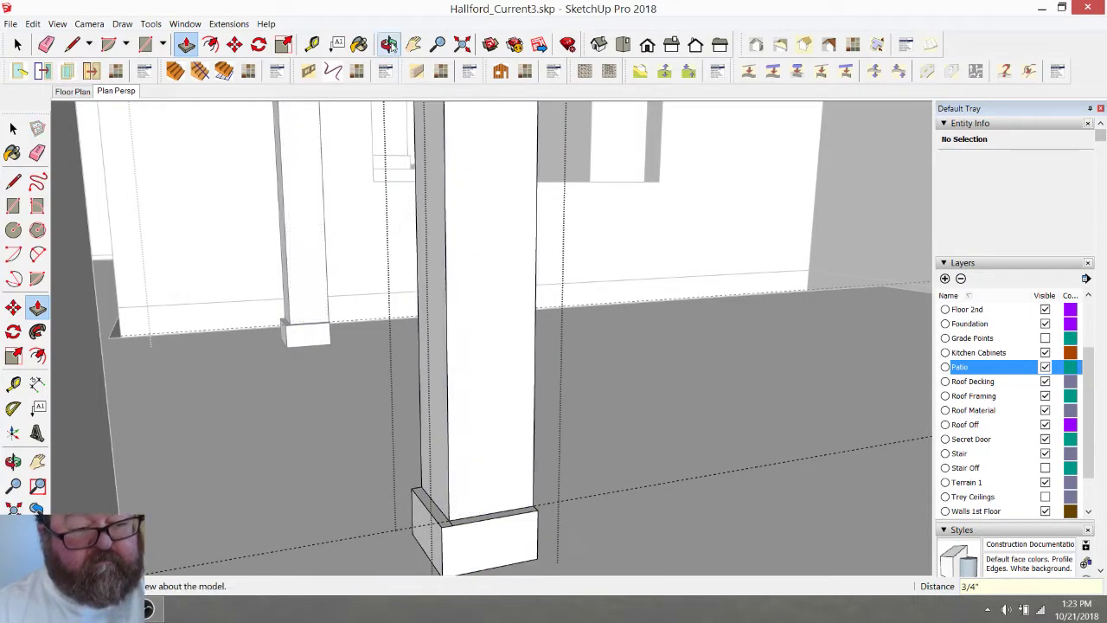
pyautogui.moveTo(494, 380); pyautogui.dragTo(410, 507)
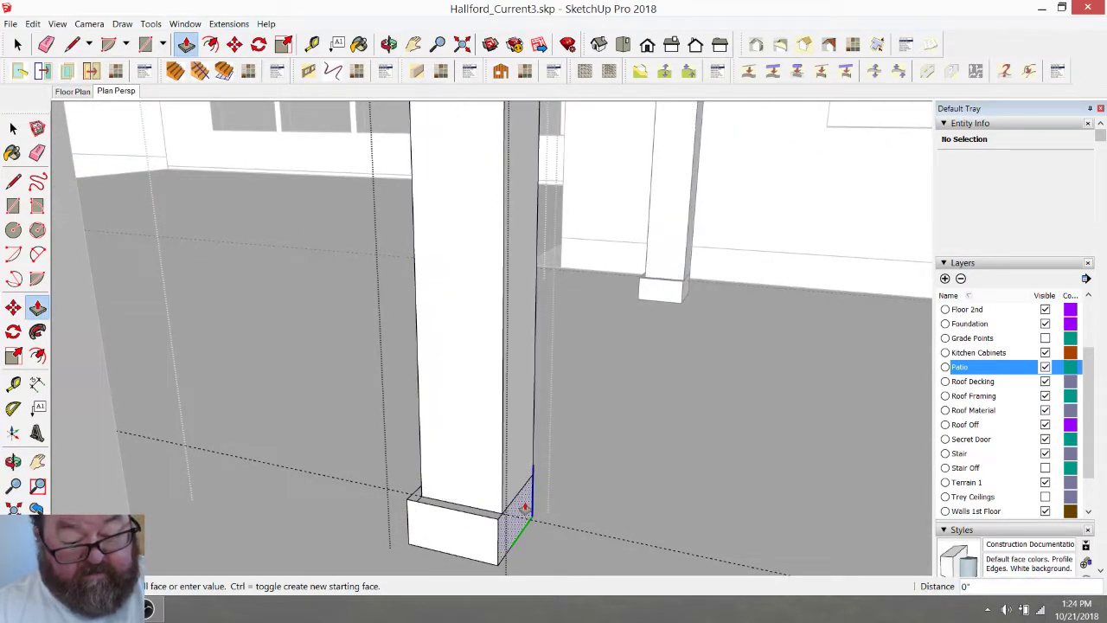
pyautogui.click(508, 517)
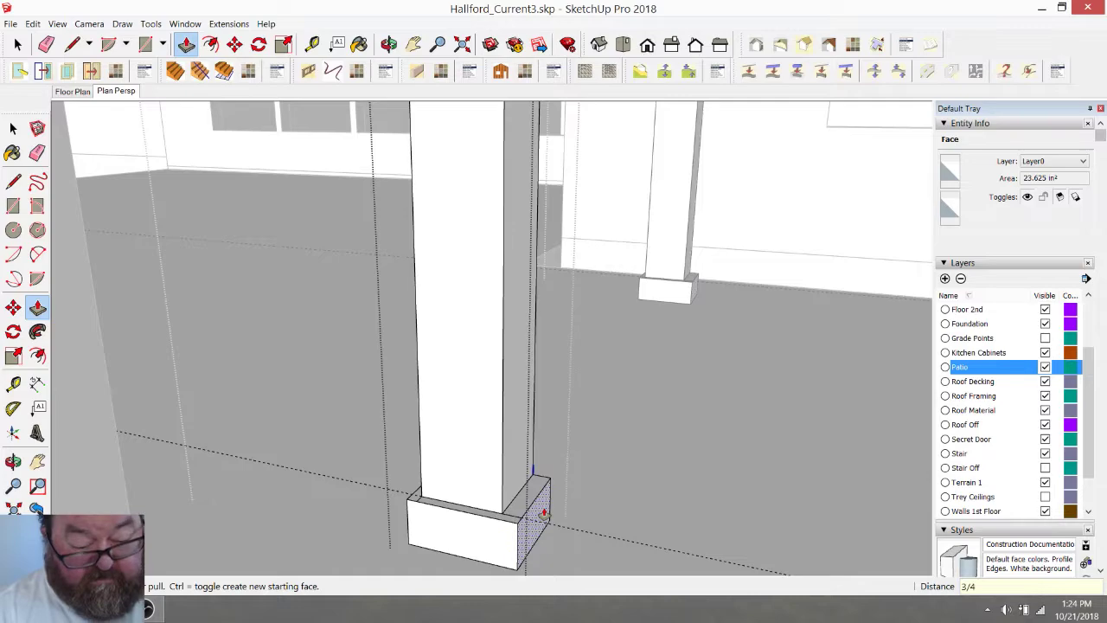
pyautogui.press('Return')
# Erase the leftover corner edges on the post base and the horizontal guide used to mark it
pyautogui.scroll(4, 546, 534)
pyautogui.press('e')
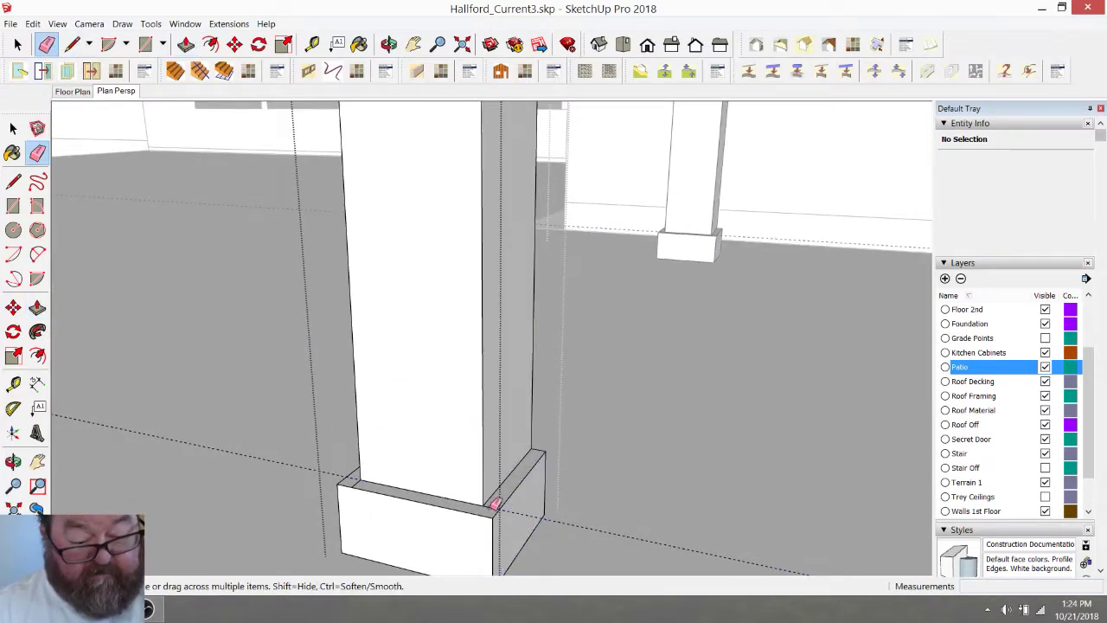
pyautogui.moveTo(395, 296)
pyautogui.mouseDown(button='middle')
pyautogui.moveTo(548, 369)
pyautogui.moveTo(603, 365)
pyautogui.mouseUp(button='middle')
pyautogui.click(49, 45)
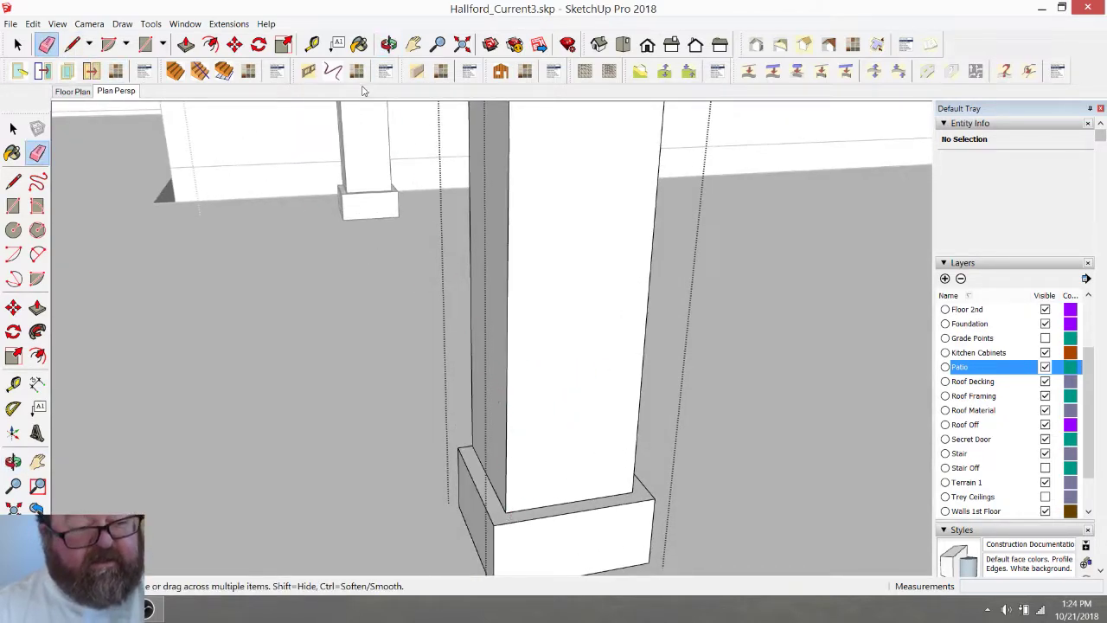
# Draw the missing edge on the post's fourth side and pull that base face outward 3/4"
pyautogui.click(388, 44)
pyautogui.moveTo(548, 358)
pyautogui.mouseDown()
pyautogui.moveTo(568, 414)
pyautogui.moveTo(295, 399)
pyautogui.moveTo(507, 465)
pyautogui.moveTo(405, 457)
pyautogui.moveTo(321, 485)
pyautogui.moveTo(268, 483)
pyautogui.moveTo(105, 111)
pyautogui.mouseUp()
pyautogui.click(72, 44)
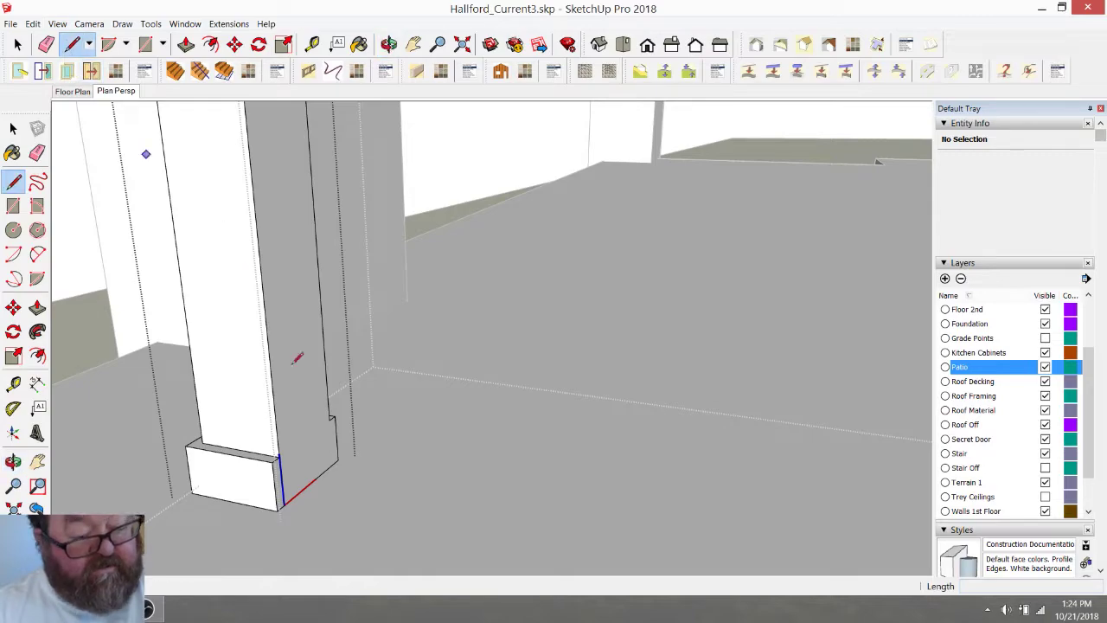
pyautogui.click(279, 451)
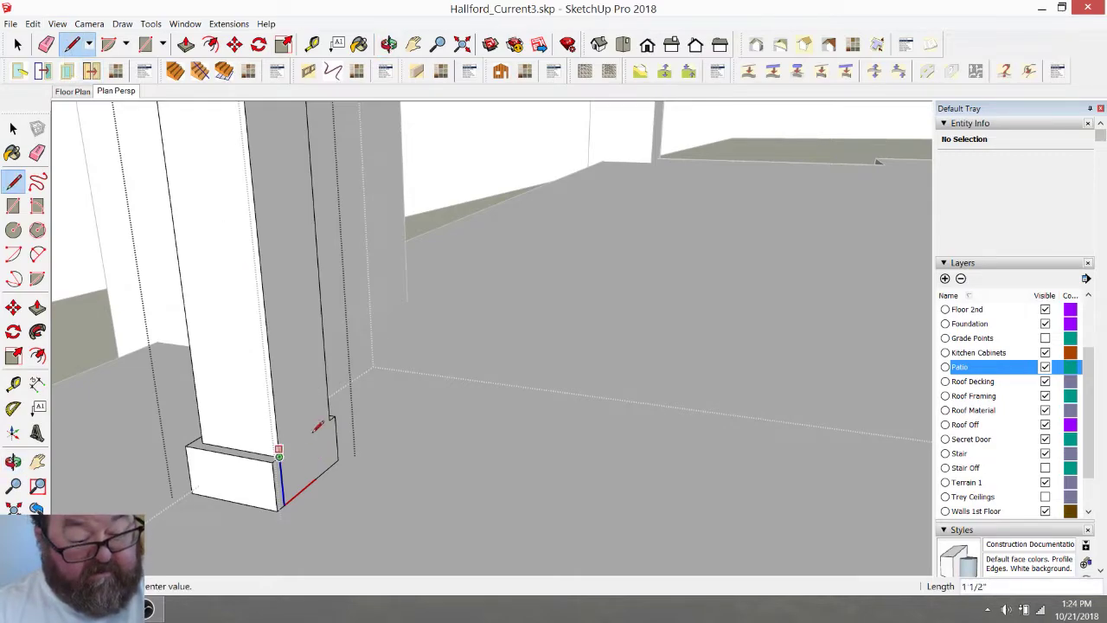
pyautogui.click(185, 44)
pyautogui.moveTo(322, 453); pyautogui.dragTo(331, 461)
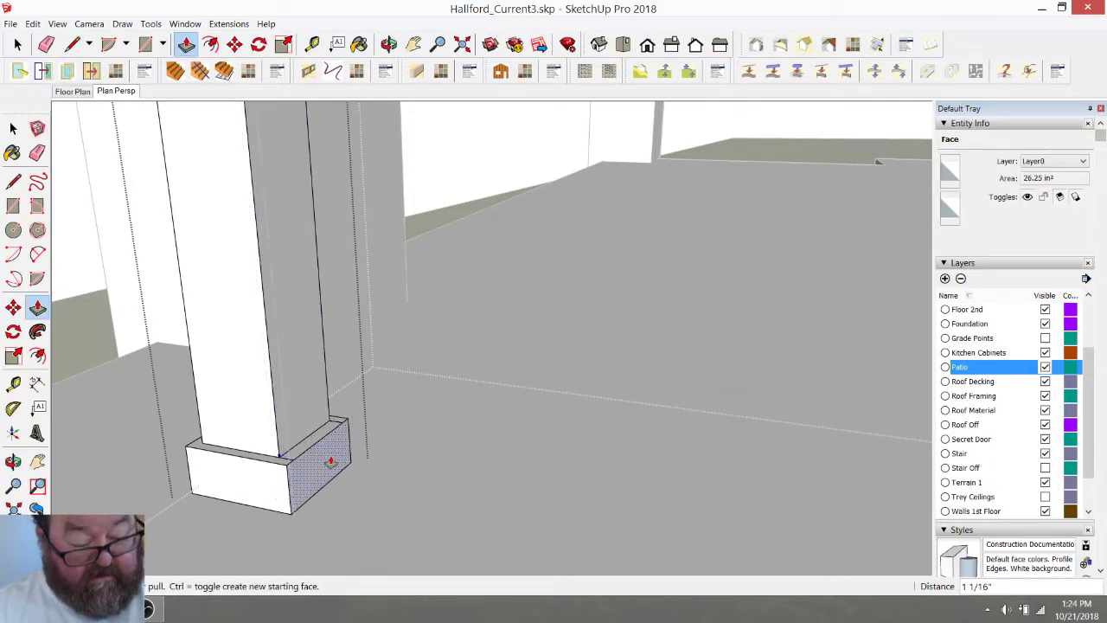
pyautogui.write('3/4')
pyautogui.press('Return')
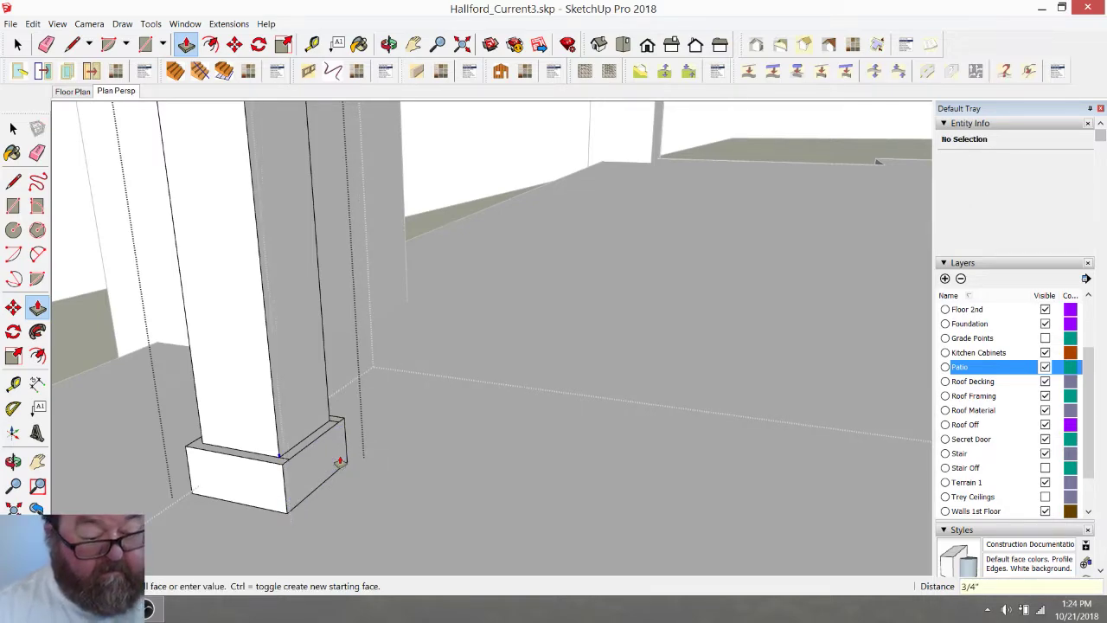
# Erase the leftover seam edges at the corners of the post base's top surface
pyautogui.scroll(5, 279, 452)
pyautogui.press('e')
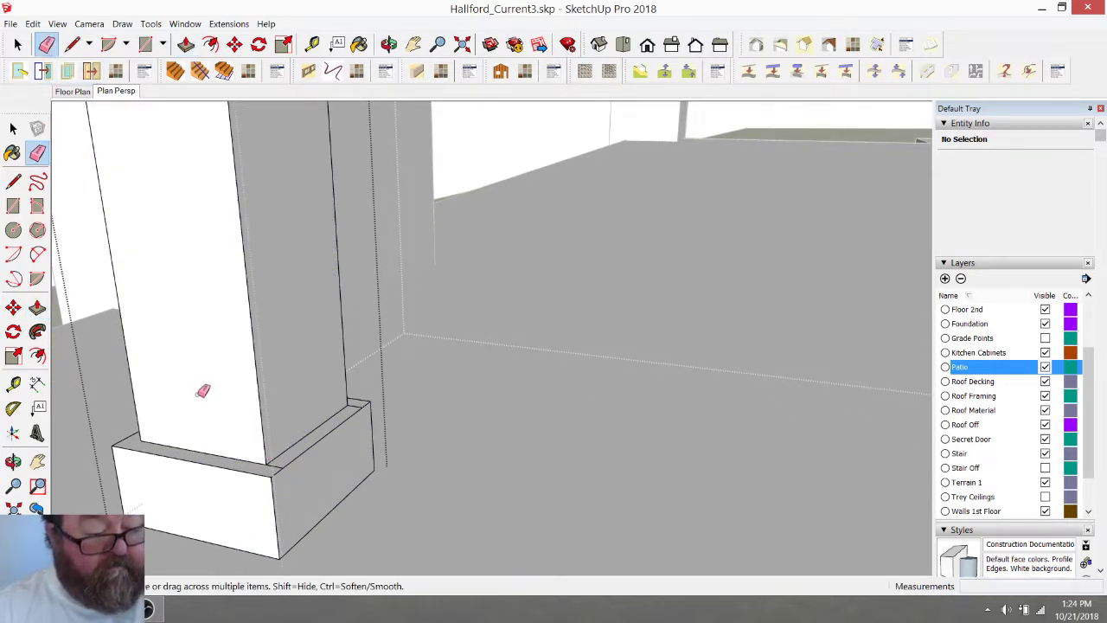
pyautogui.scroll(1, 217, 387)
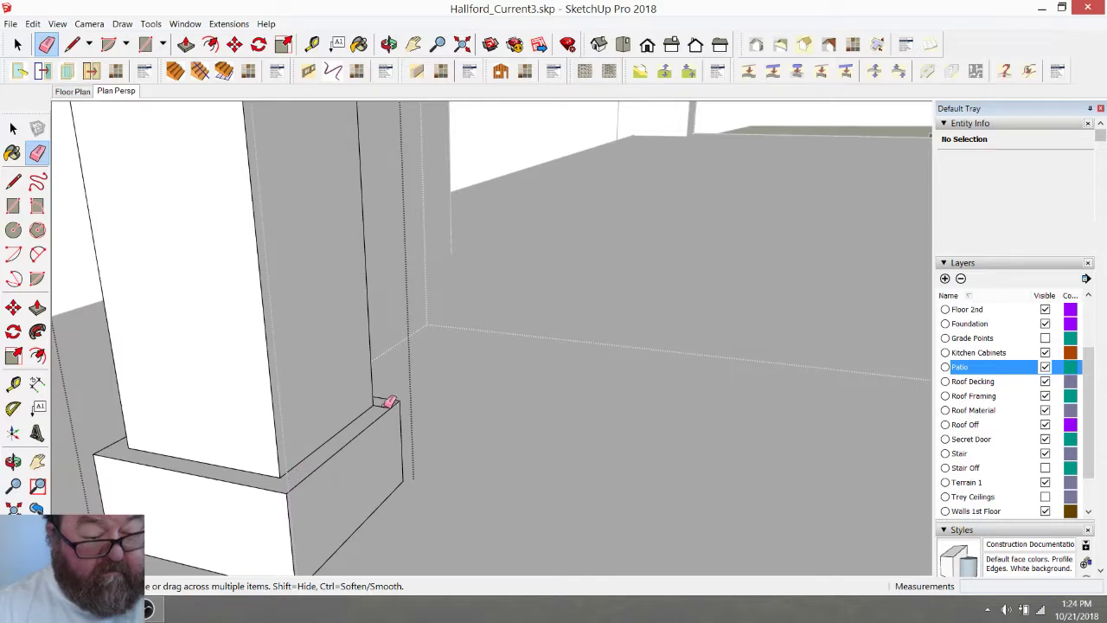
pyautogui.scroll(-1, 423, 436)
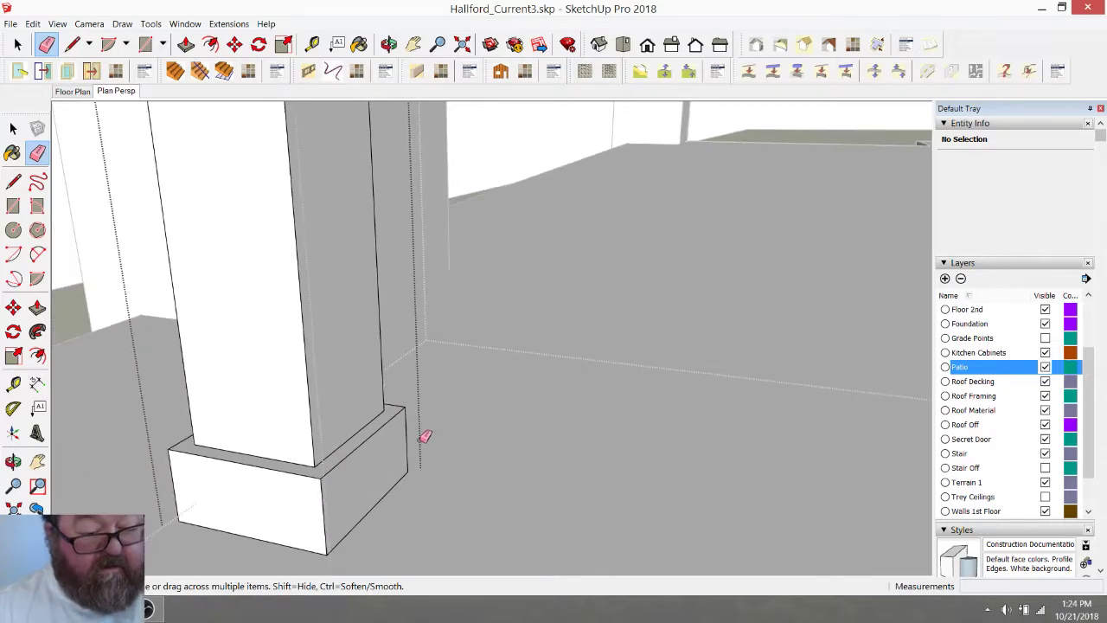
# Raise the top surface of the post base by 2"
pyautogui.click(187, 48)
pyautogui.click(307, 473)
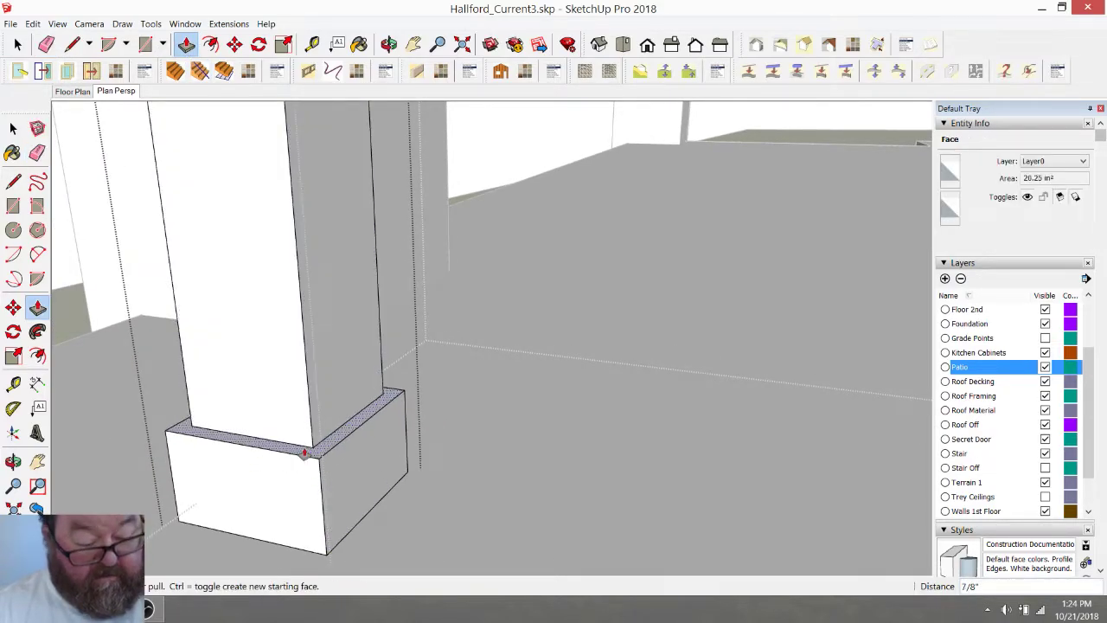
pyautogui.press('Return')
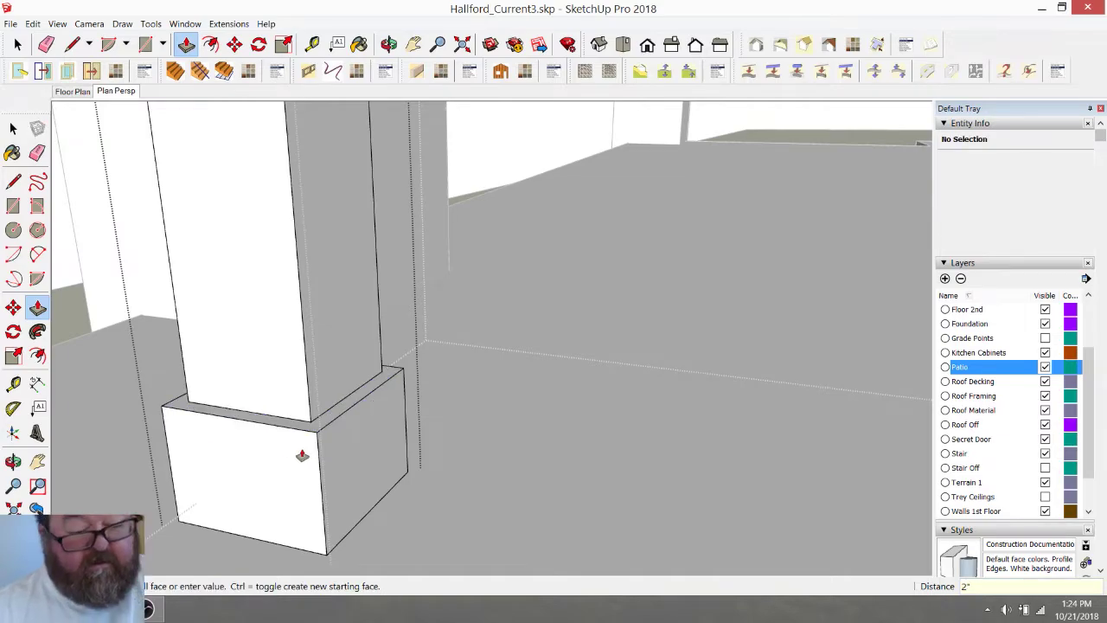
# Finish editing the post and close the surrounding pergola group
pyautogui.scroll(-1, 329, 489)
pyautogui.click(388, 44)
pyautogui.moveTo(354, 250); pyautogui.dragTo(677, 382)
pyautogui.scroll(-4, 442, 362)
pyautogui.scroll(-2, 449, 363)
pyautogui.scroll(-1, 519, 363)
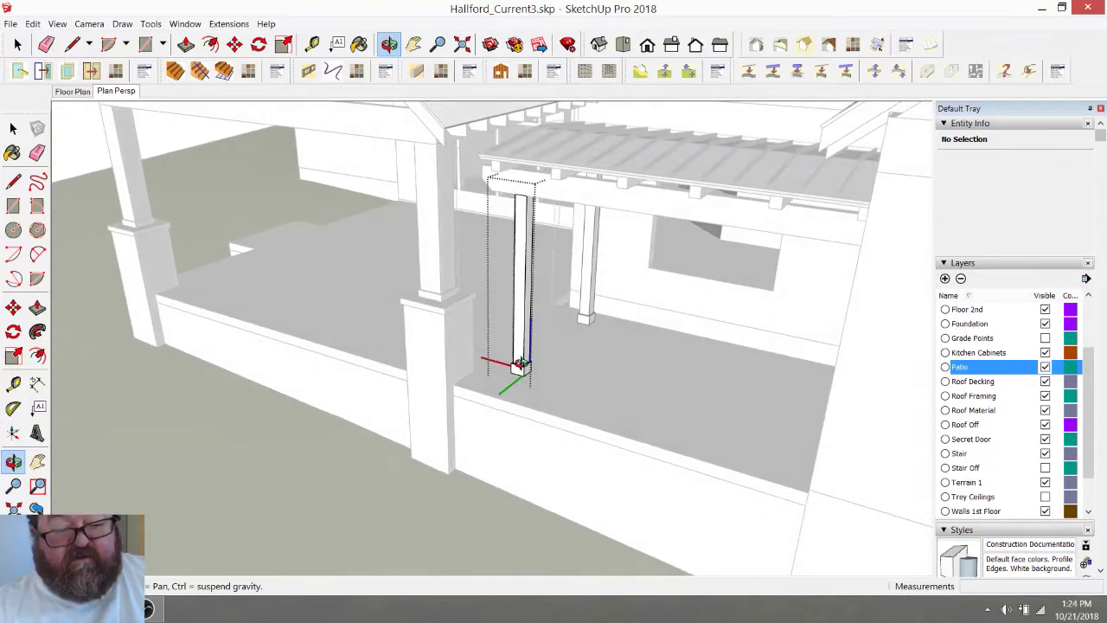
pyautogui.click(18, 44)
pyautogui.scroll(-2, 363, 344)
pyautogui.click(98, 155)
pyautogui.scroll(-2, 123, 230)
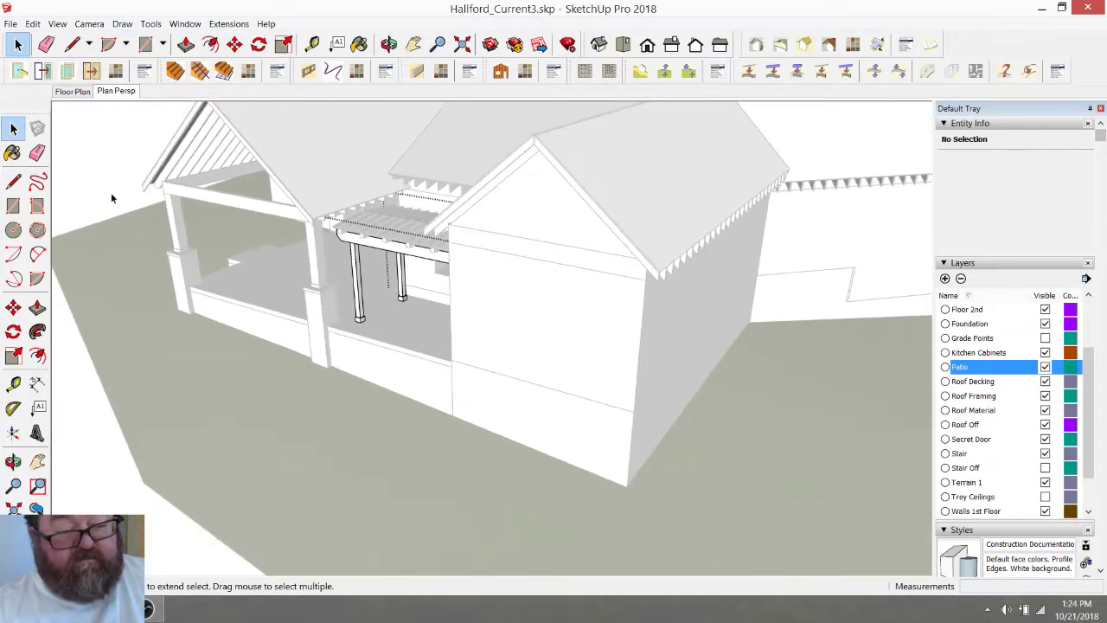
pyautogui.click(116, 173)
# Examine the pergola's post bases, beams and standing seam roof in relation to the adjoining porch and gable wall
pyautogui.click(389, 44)
pyautogui.moveTo(441, 199); pyautogui.dragTo(594, 243)
pyautogui.scroll(5, 553, 298)
pyautogui.moveTo(543, 278); pyautogui.dragTo(703, 239)
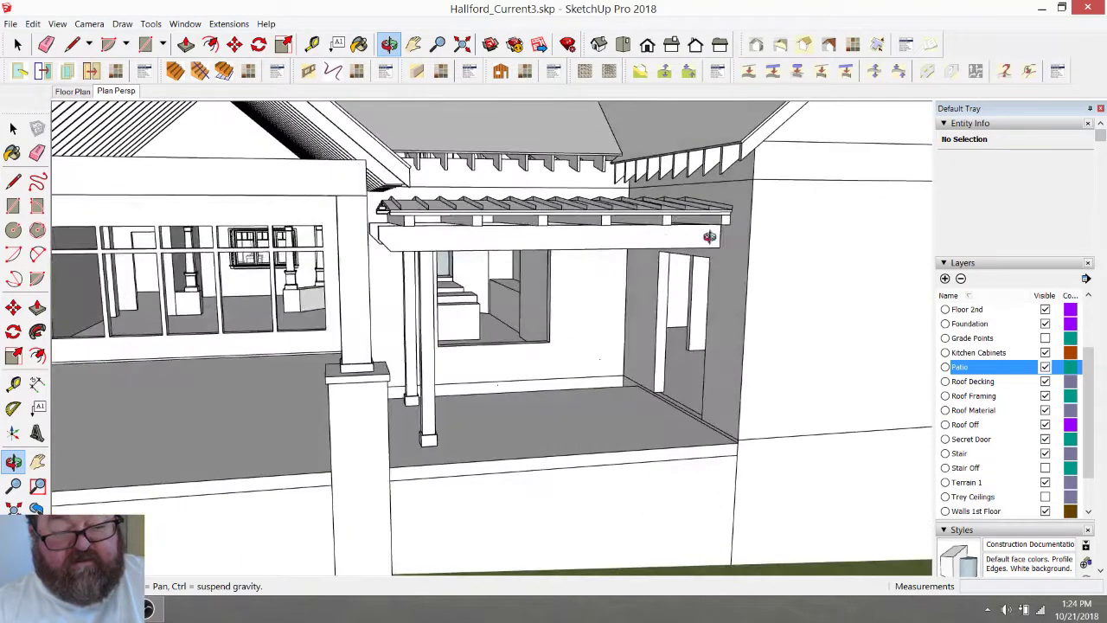
pyautogui.moveTo(491, 226); pyautogui.dragTo(483, 202)
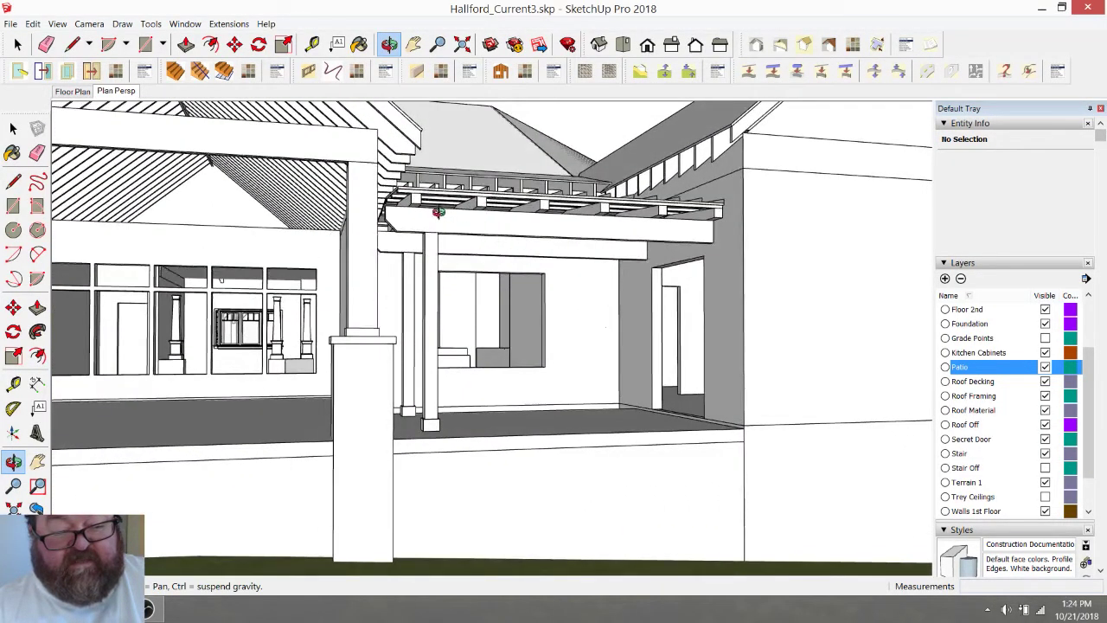
pyautogui.scroll(3, 441, 211)
pyautogui.moveTo(446, 157); pyautogui.dragTo(459, 293)
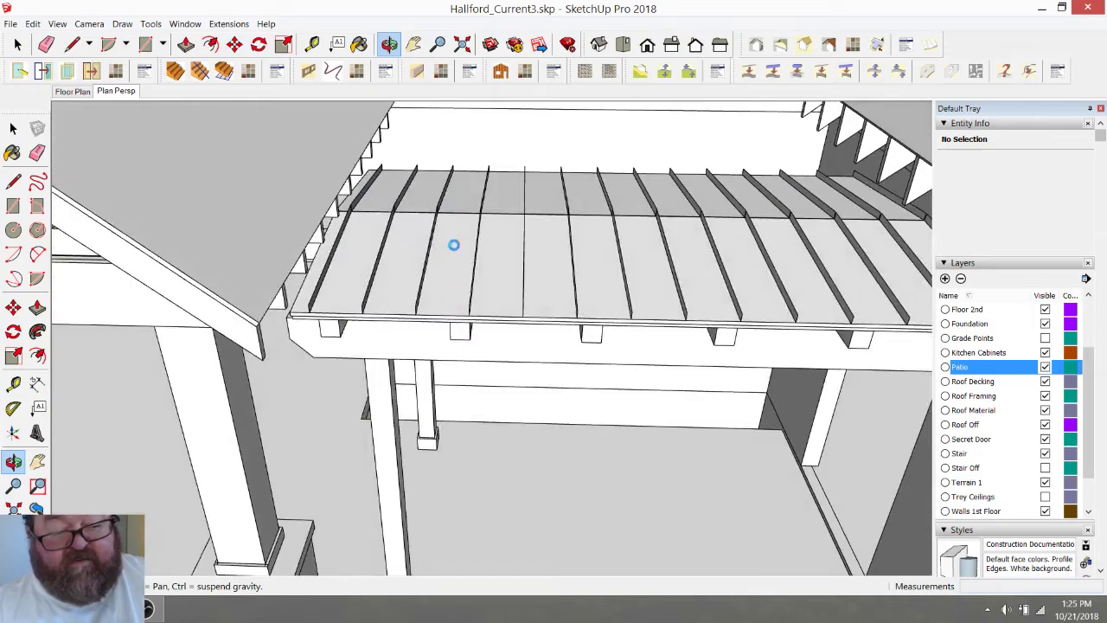
pyautogui.moveTo(445, 250); pyautogui.dragTo(642, 459)
pyautogui.moveTo(562, 462); pyautogui.dragTo(531, 378)
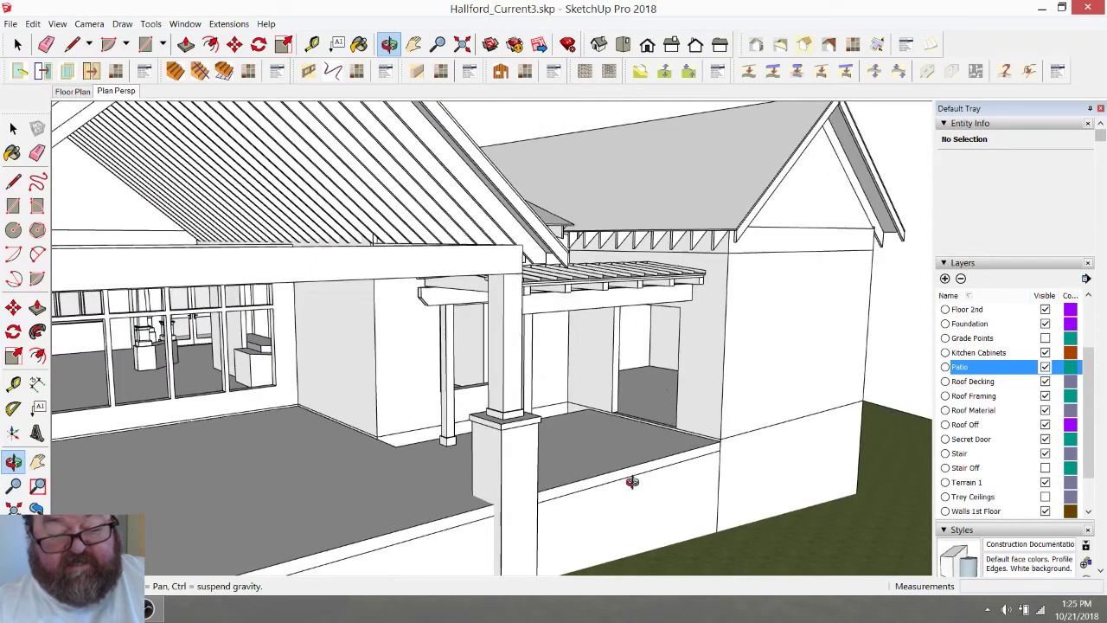
pyautogui.moveTo(567, 441); pyautogui.dragTo(793, 347)
pyautogui.moveTo(649, 349); pyautogui.dragTo(473, 304)
pyautogui.moveTo(623, 395); pyautogui.dragTo(298, 306)
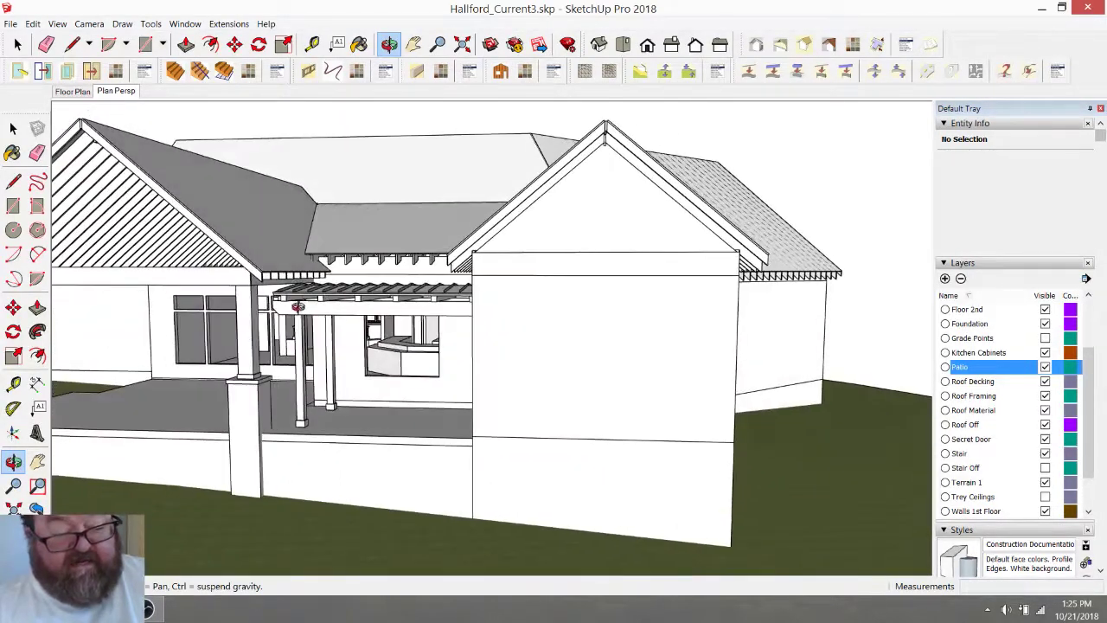
# Place a horizontal guide on the side wall just above the door opening beneath the pergola beams
pyautogui.scroll(5, 291, 300)
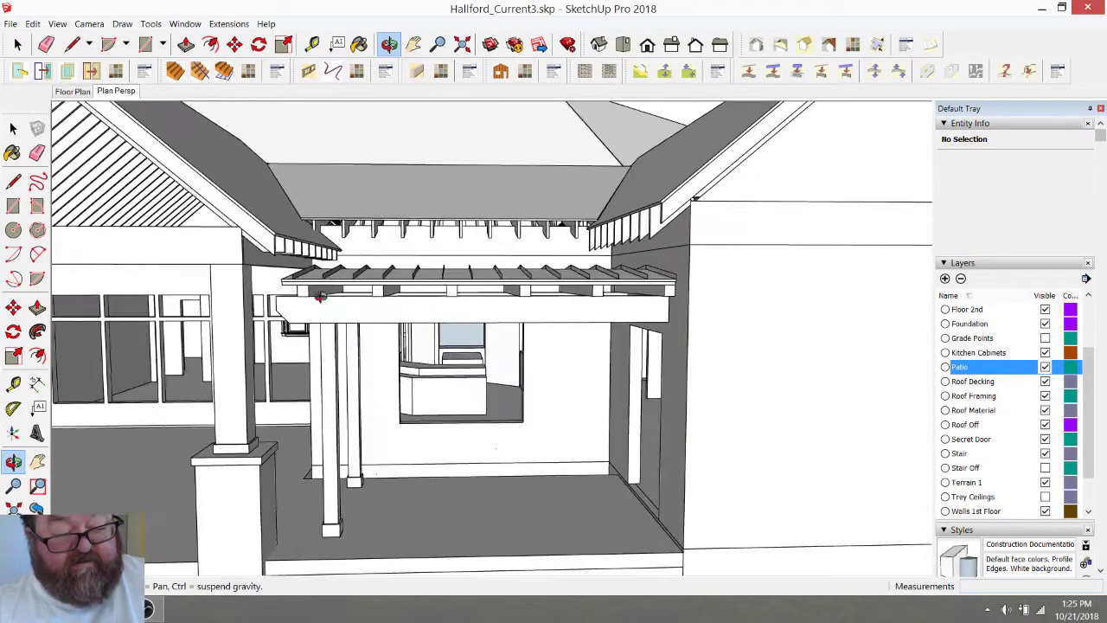
pyautogui.moveTo(317, 282); pyautogui.dragTo(540, 290)
pyautogui.scroll(5, 643, 345)
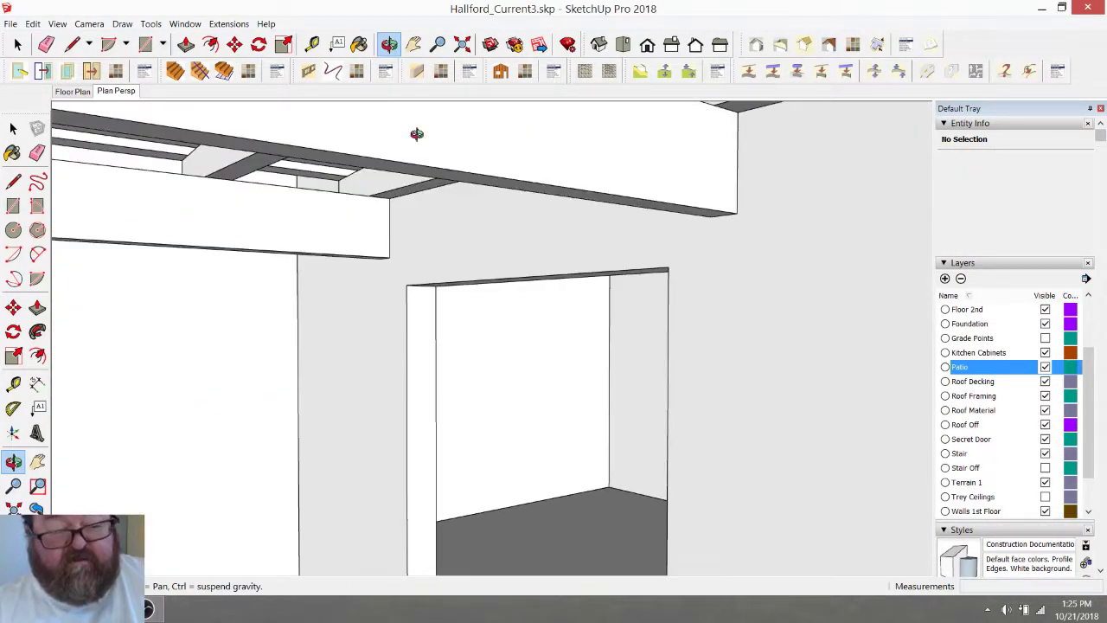
pyautogui.click(312, 45)
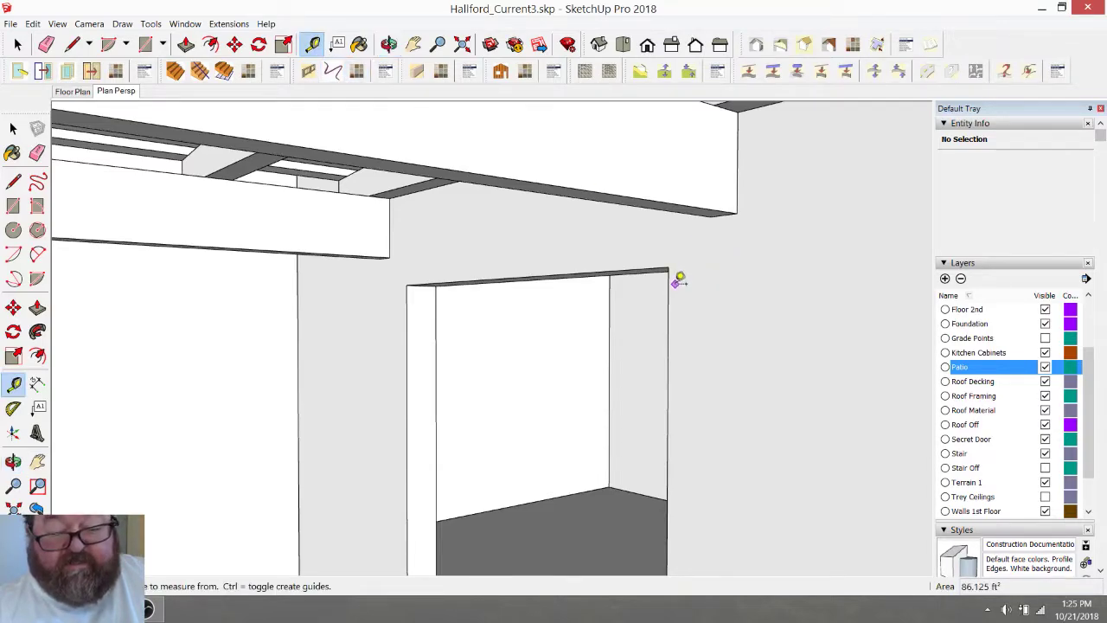
pyautogui.click(659, 260)
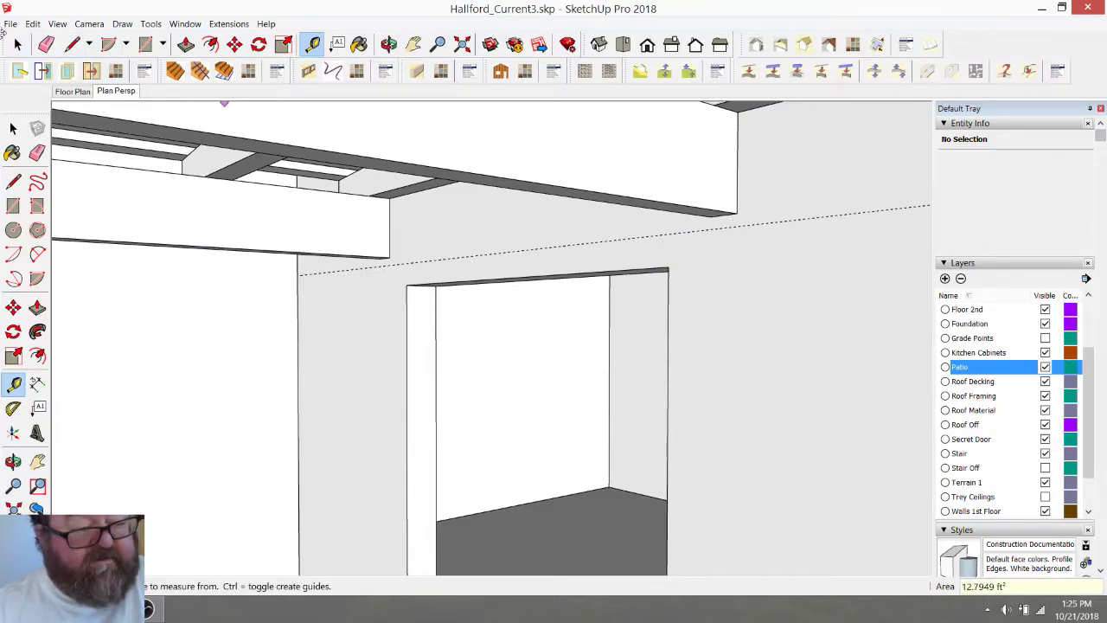
# Erase the horizontal guide above the side door opening
pyautogui.click(46, 45)
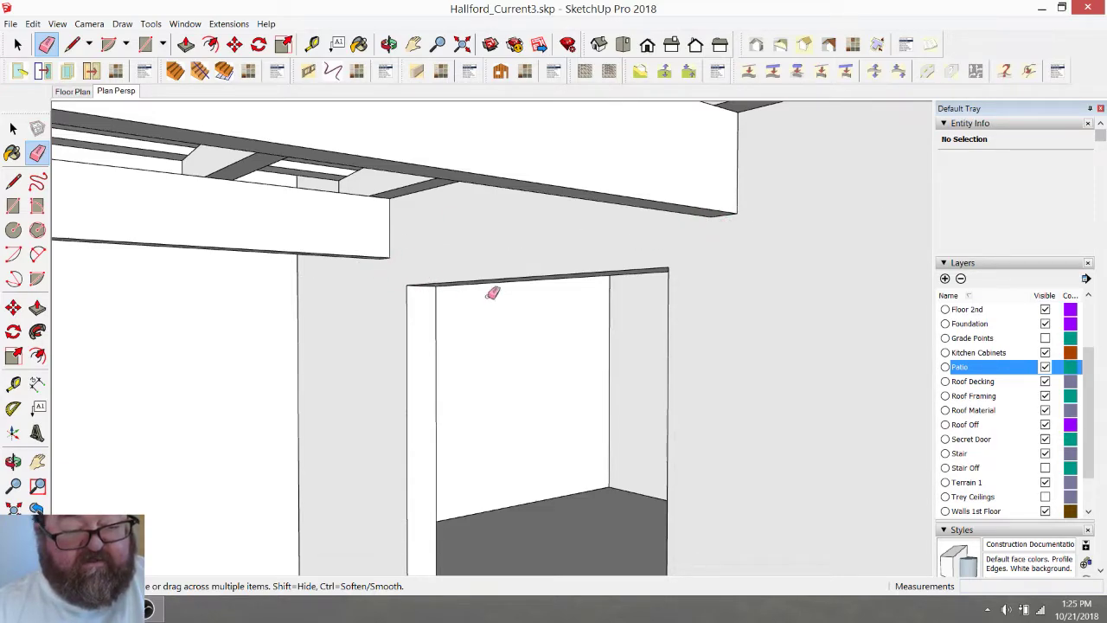
pyautogui.click(388, 44)
pyautogui.moveTo(662, 247); pyautogui.dragTo(680, 327)
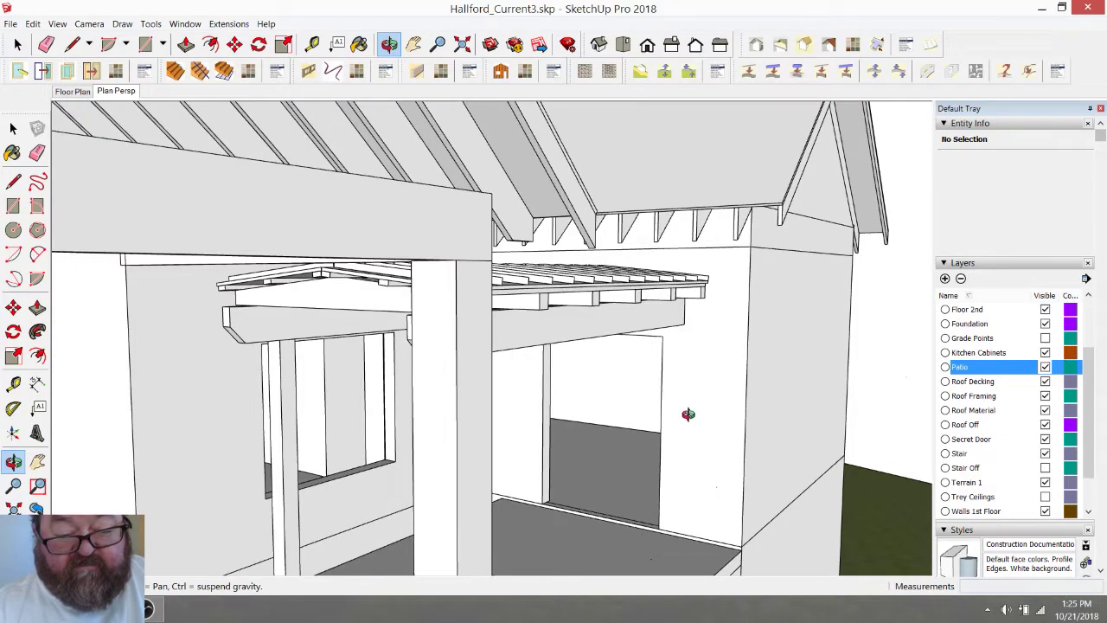
# Open the porch gable's roof group for editing and select the top face of the slope facing the pergola
pyautogui.moveTo(670, 372); pyautogui.dragTo(347, 229)
pyautogui.moveTo(486, 369); pyautogui.dragTo(468, 297)
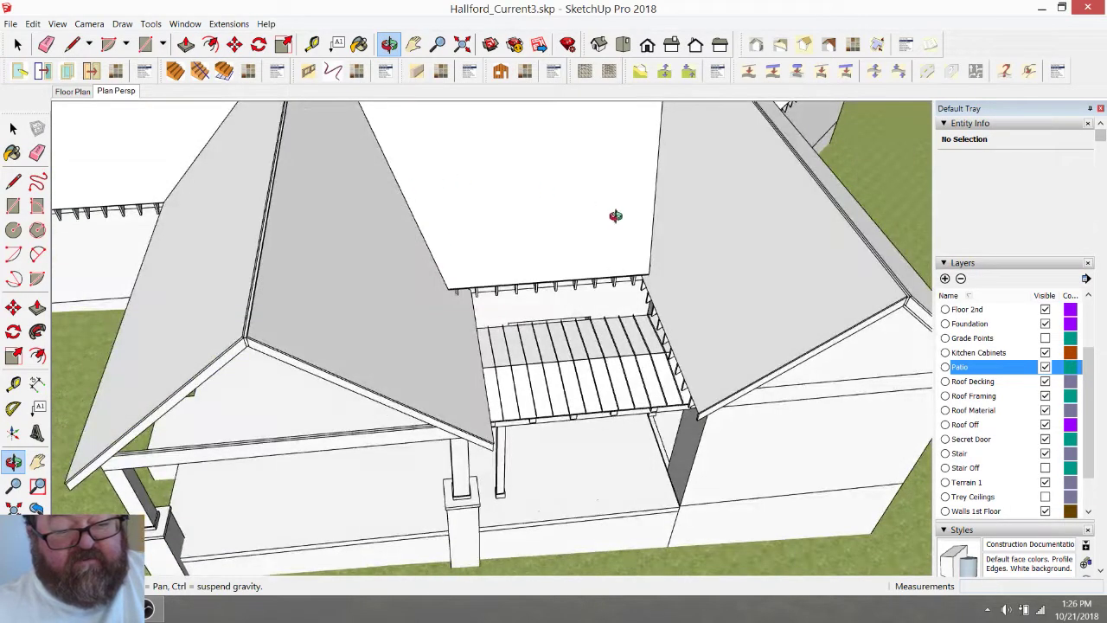
pyautogui.moveTo(565, 393); pyautogui.dragTo(571, 262)
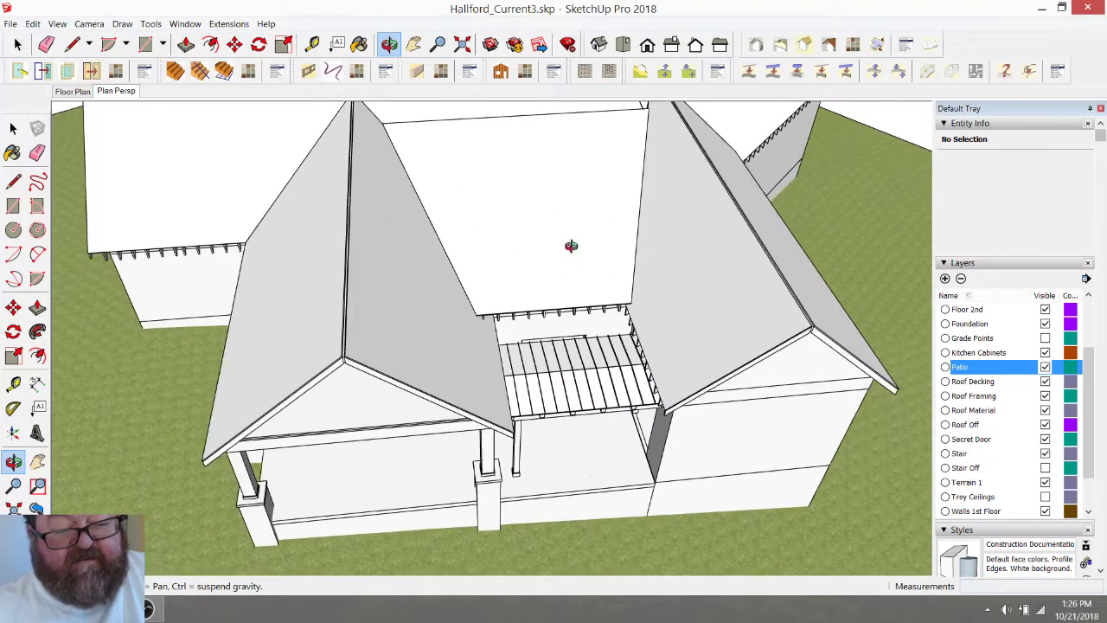
pyautogui.moveTo(492, 309)
pyautogui.mouseDown()
pyautogui.moveTo(421, 316)
pyautogui.moveTo(279, 279)
pyautogui.mouseUp()
pyautogui.moveTo(401, 251)
pyautogui.mouseDown()
pyautogui.moveTo(403, 296)
pyautogui.moveTo(380, 328)
pyautogui.mouseUp()
pyautogui.click(22, 49)
pyautogui.click(350, 231)
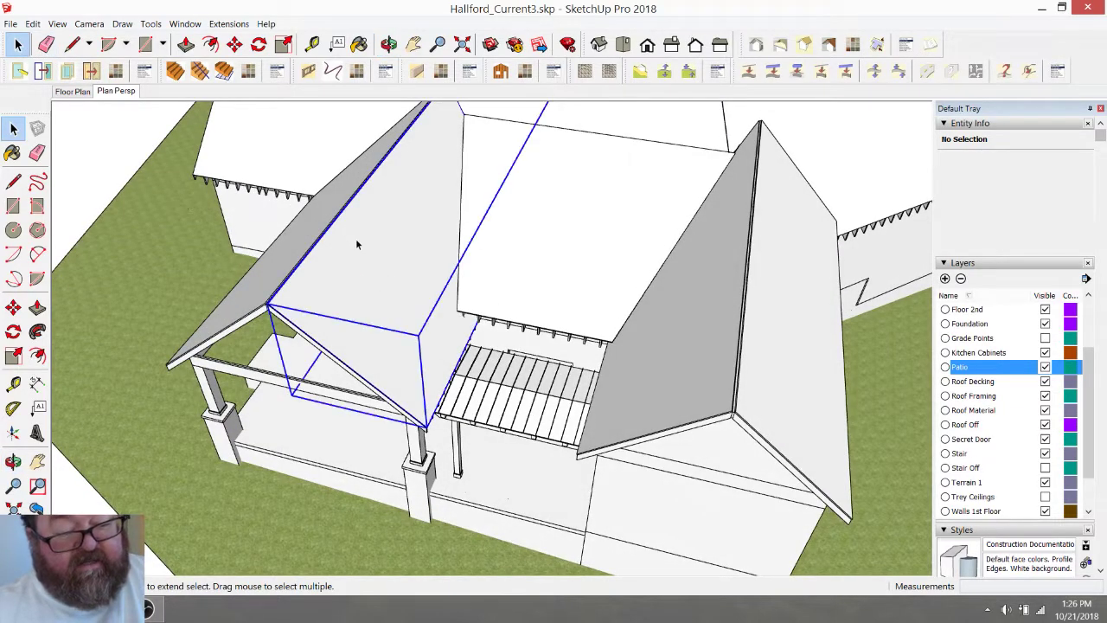
pyautogui.doubleClick(357, 244)
pyautogui.doubleClick(357, 243)
pyautogui.click(358, 236)
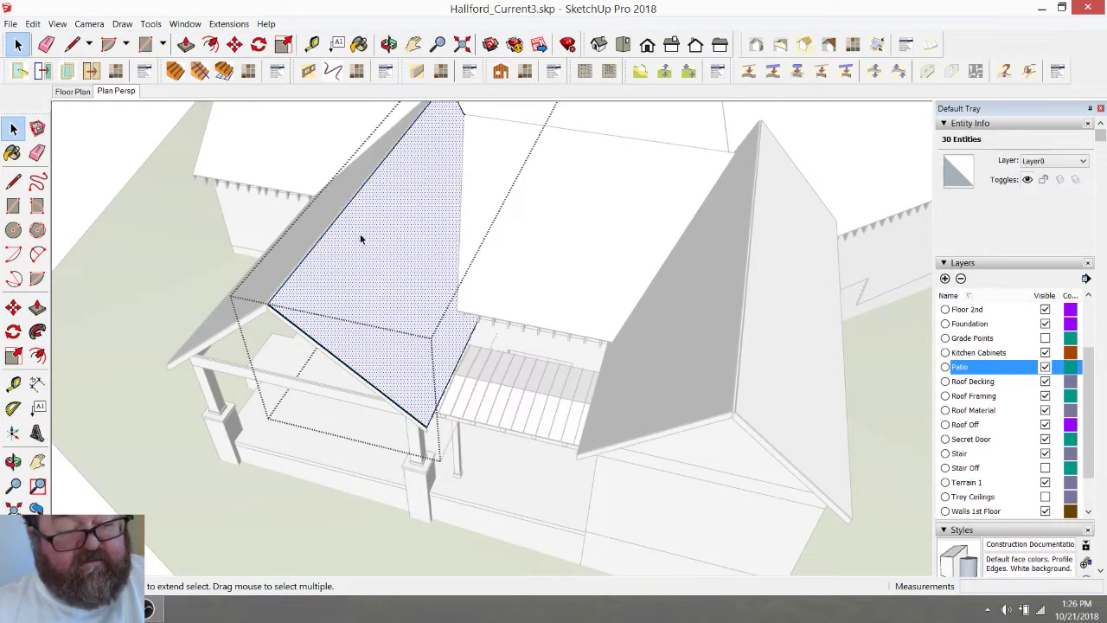
# Add Instant Roof details to the selected roof face using the Standing Seam 1 style from the Presets library
pyautogui.click(228, 23)
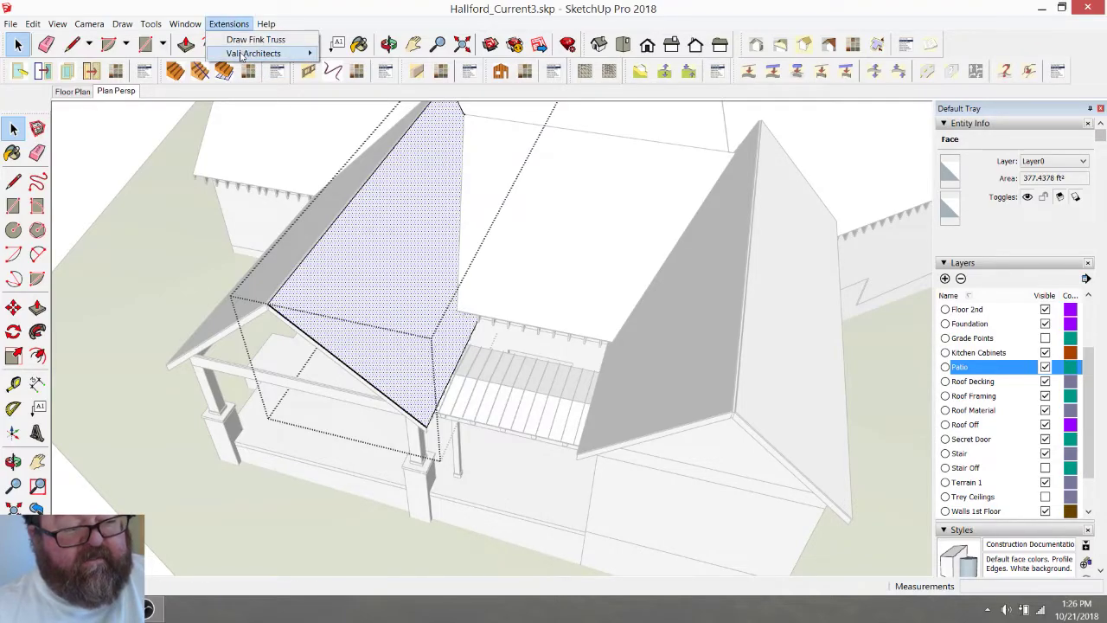
pyautogui.moveTo(259, 53)
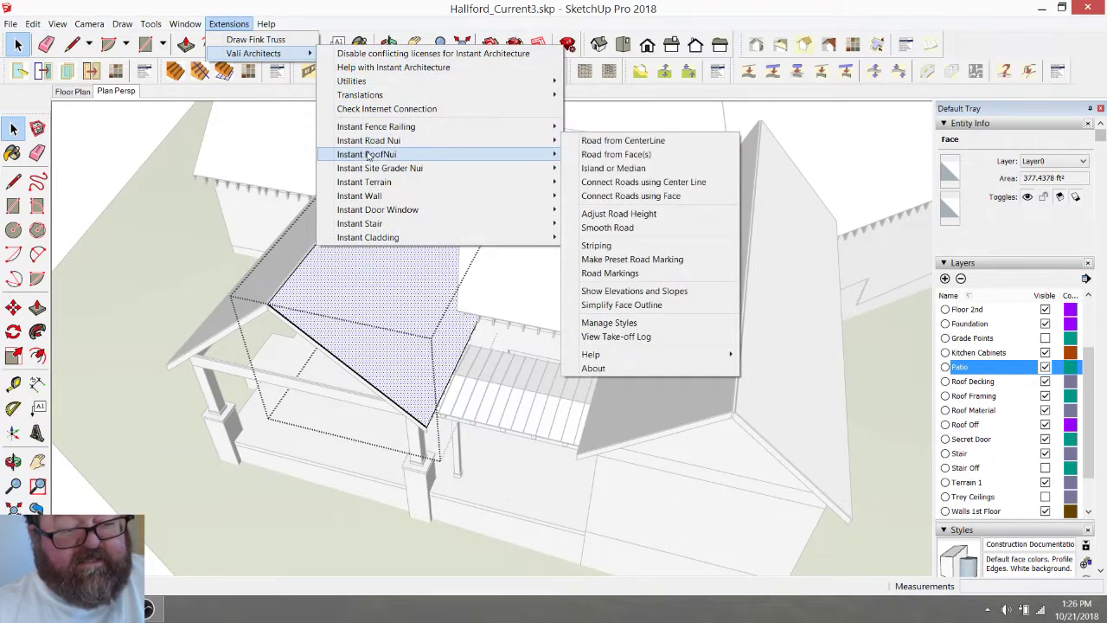
pyautogui.moveTo(560, 154)
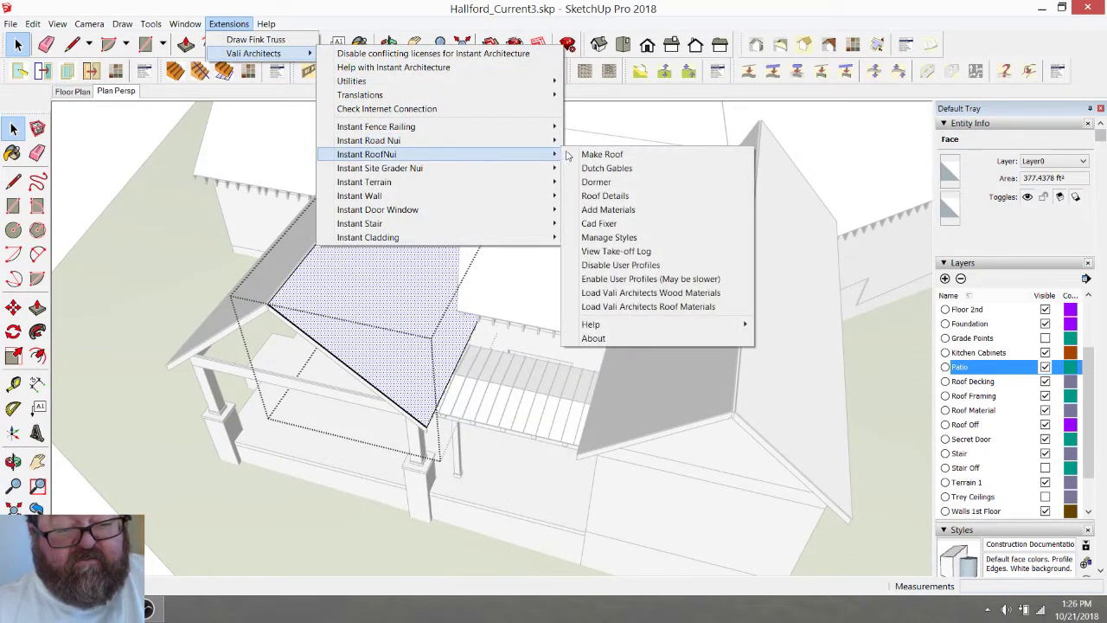
pyautogui.click(596, 195)
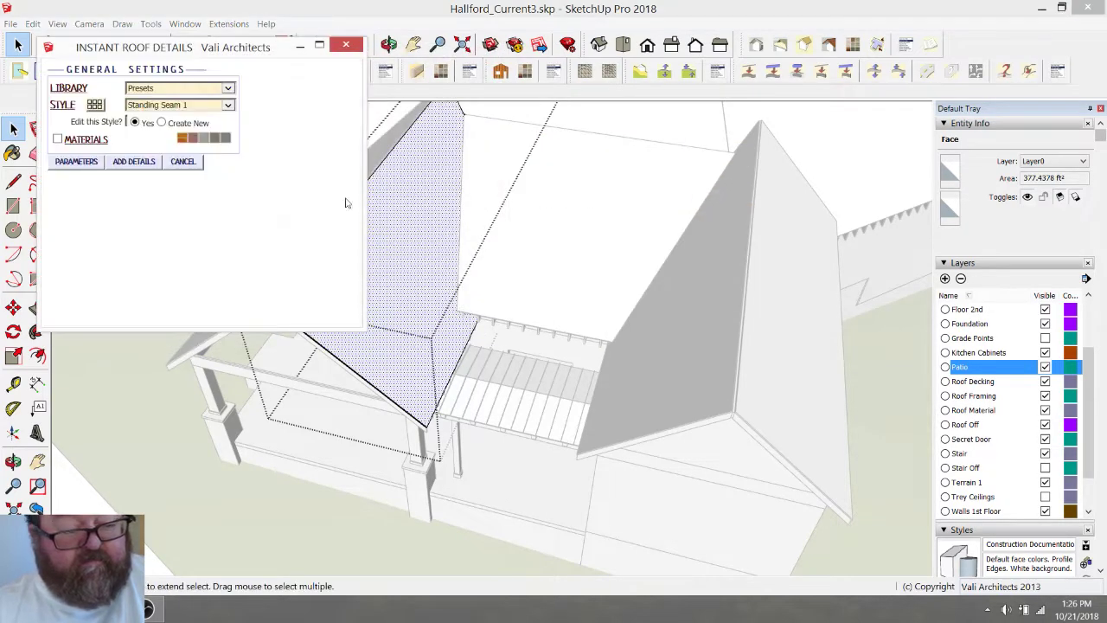
pyautogui.click(134, 162)
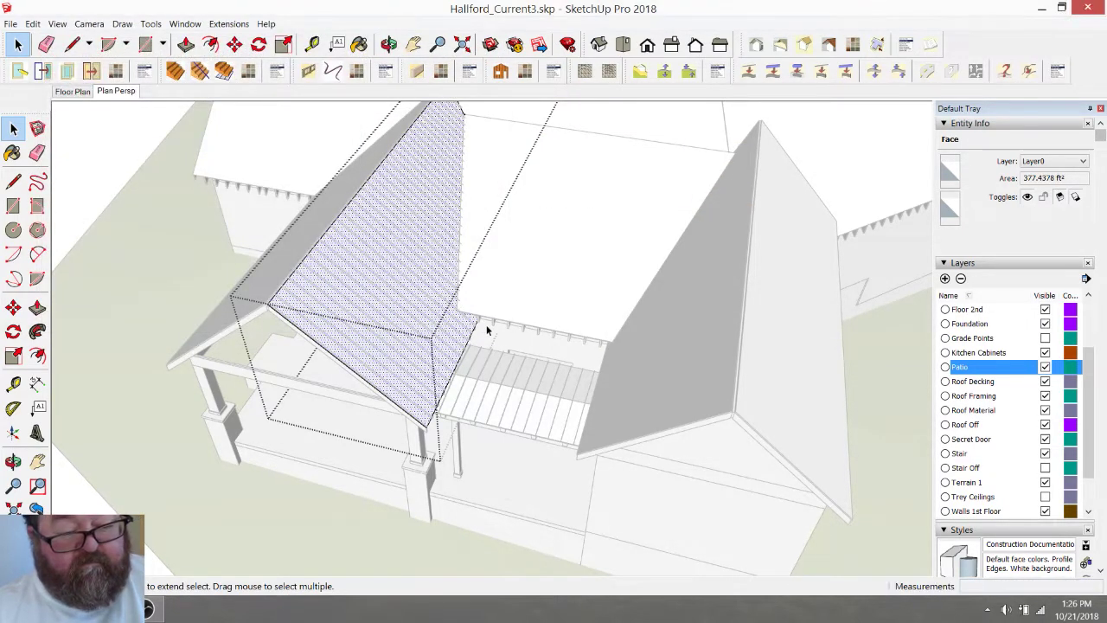
# Examine the standing seam roofing on the porch slope and on the surrounding roofs of the house
pyautogui.click(383, 49)
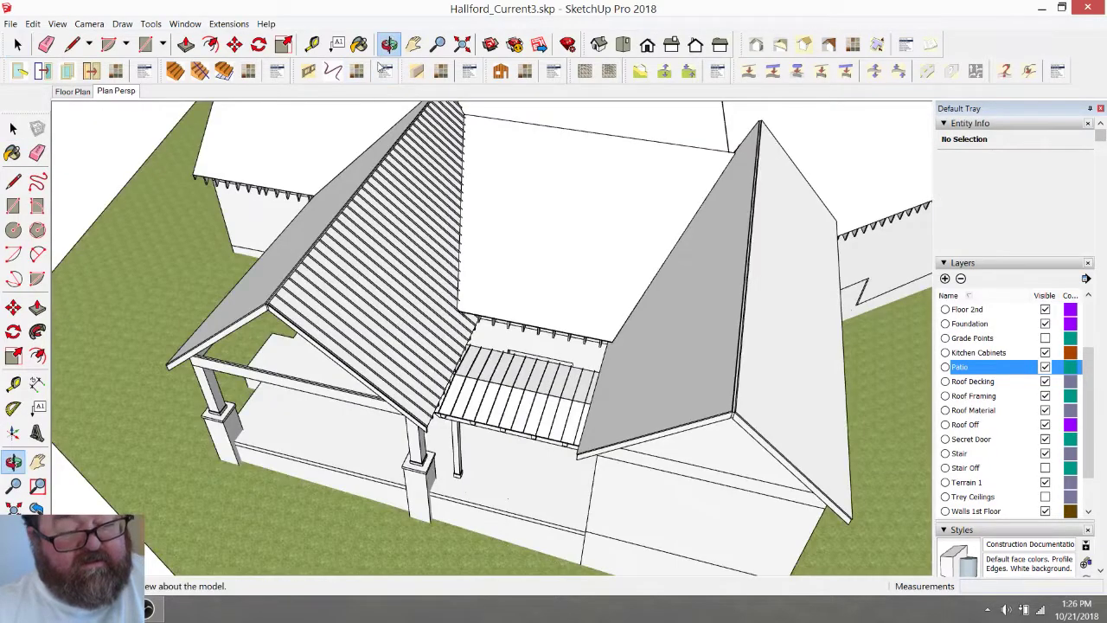
pyautogui.scroll(2, 354, 314)
pyautogui.moveTo(341, 302); pyautogui.dragTo(274, 257)
pyautogui.scroll(3, 324, 280)
pyautogui.scroll(2, 365, 331)
pyautogui.moveTo(366, 331); pyautogui.dragTo(478, 432)
pyautogui.scroll(-2, 478, 433)
pyautogui.scroll(-2, 436, 327)
pyautogui.moveTo(430, 333); pyautogui.dragTo(512, 428)
pyautogui.moveTo(457, 391); pyautogui.dragTo(461, 309)
pyautogui.moveTo(685, 301); pyautogui.dragTo(328, 350)
pyautogui.moveTo(310, 303); pyautogui.dragTo(321, 238)
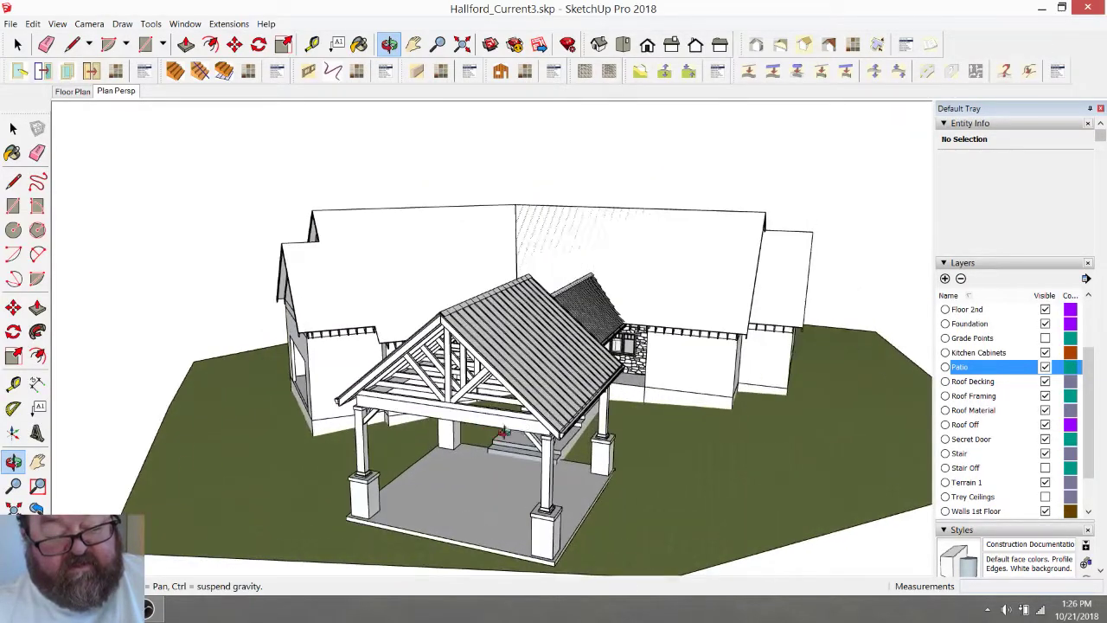
# Examine how the porch gable, pergola and adjoining wing roofs relate when viewed from outside the house
pyautogui.scroll(6, 558, 430)
pyautogui.moveTo(551, 381); pyautogui.dragTo(637, 371)
pyautogui.scroll(5, 519, 481)
pyautogui.moveTo(548, 356); pyautogui.dragTo(538, 407)
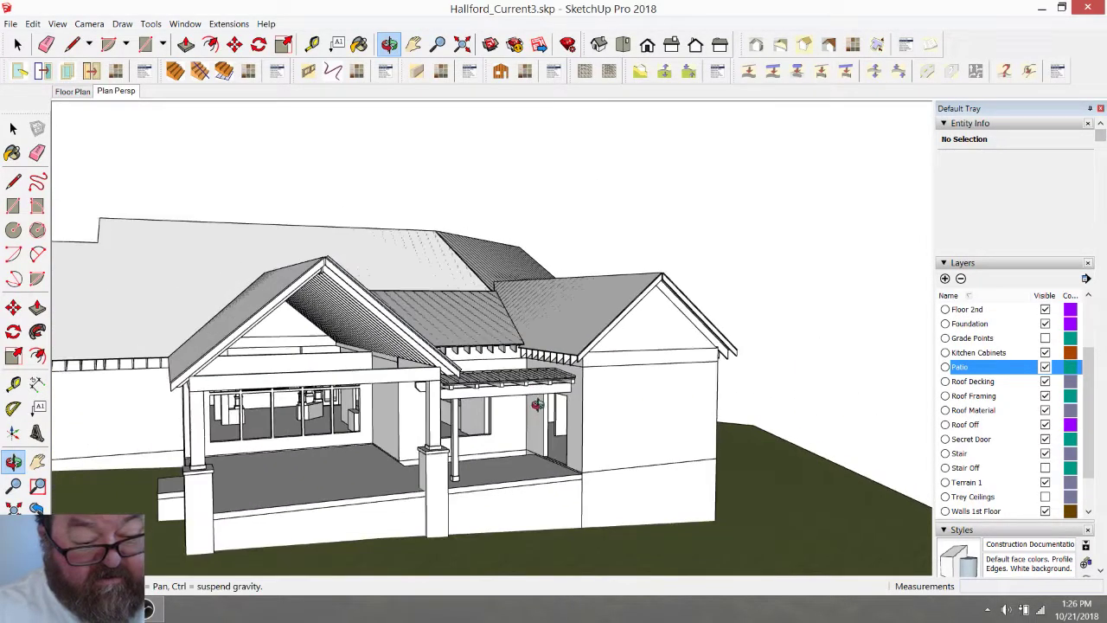
pyautogui.scroll(-3, 415, 355)
pyautogui.moveTo(403, 484); pyautogui.dragTo(343, 530)
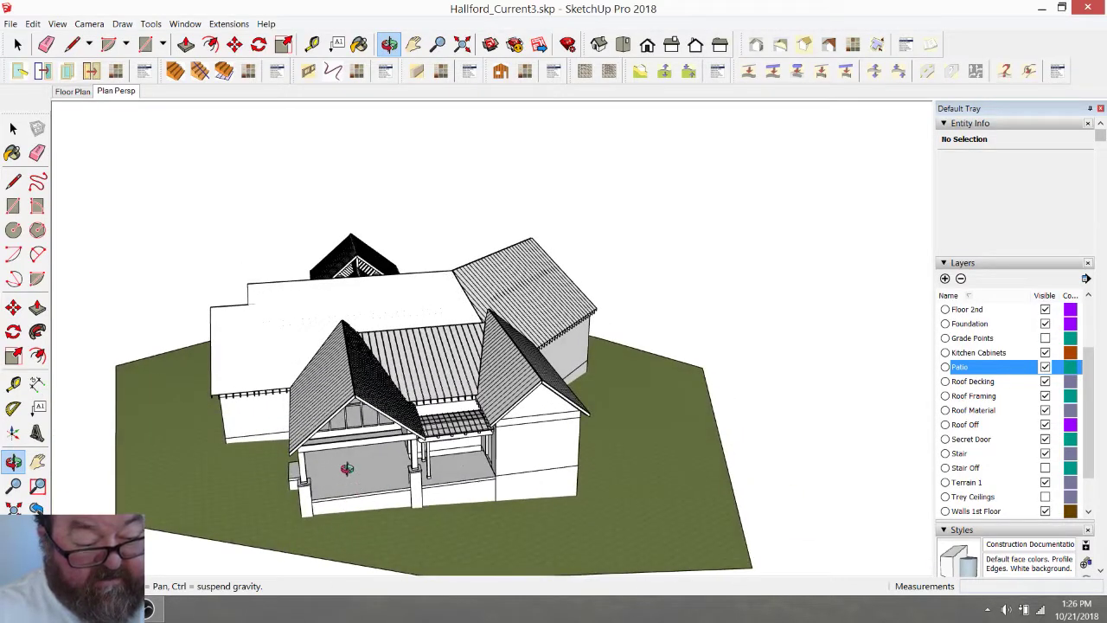
pyautogui.moveTo(346, 478); pyautogui.dragTo(404, 465)
pyautogui.moveTo(388, 385)
pyautogui.mouseDown()
pyautogui.moveTo(376, 450)
pyautogui.moveTo(395, 484)
pyautogui.moveTo(372, 502)
pyautogui.moveTo(412, 422)
pyautogui.moveTo(585, 205)
pyautogui.moveTo(406, 384)
pyautogui.mouseUp()
pyautogui.scroll(5, 406, 389)
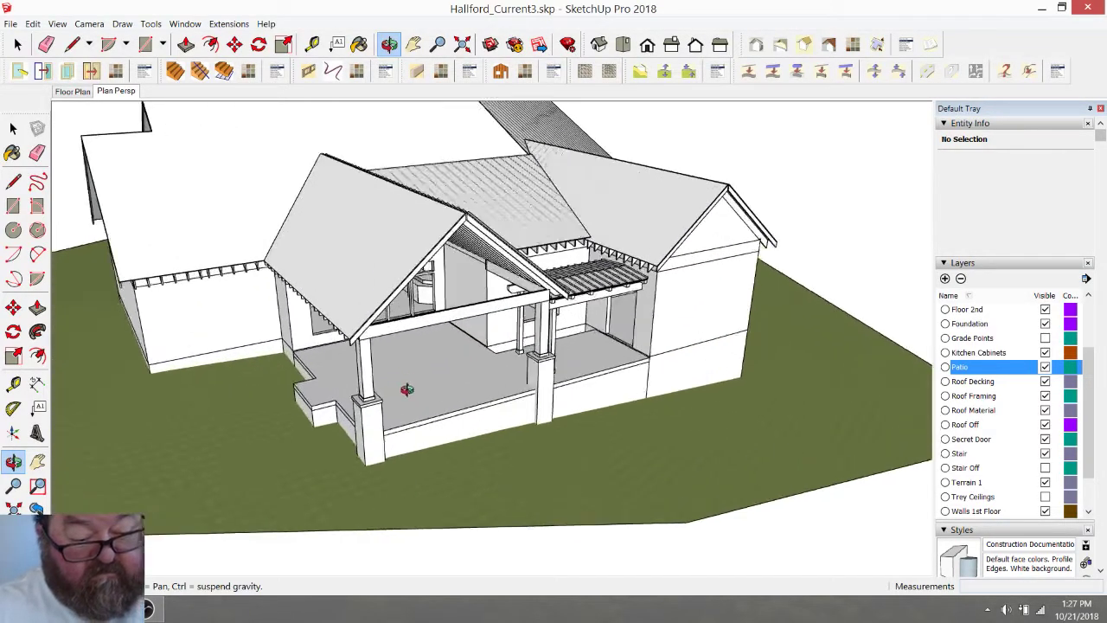
# Examine the raised patio's outer edge, its piers and the wall between them above the terrain
pyautogui.scroll(8, 492, 371)
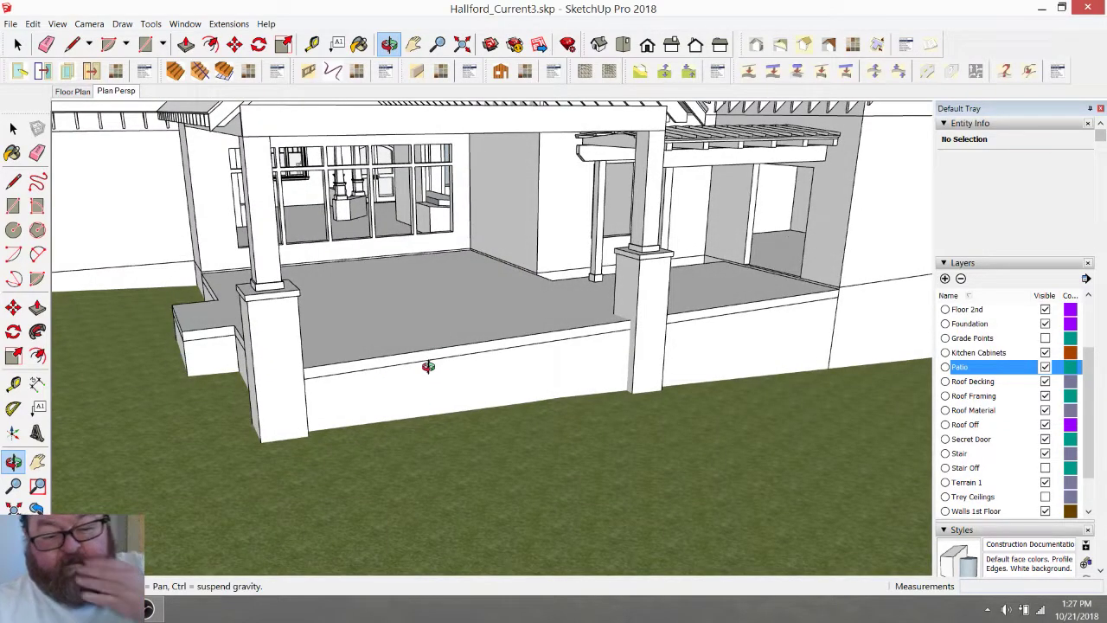
pyautogui.moveTo(428, 366); pyautogui.dragTo(476, 350)
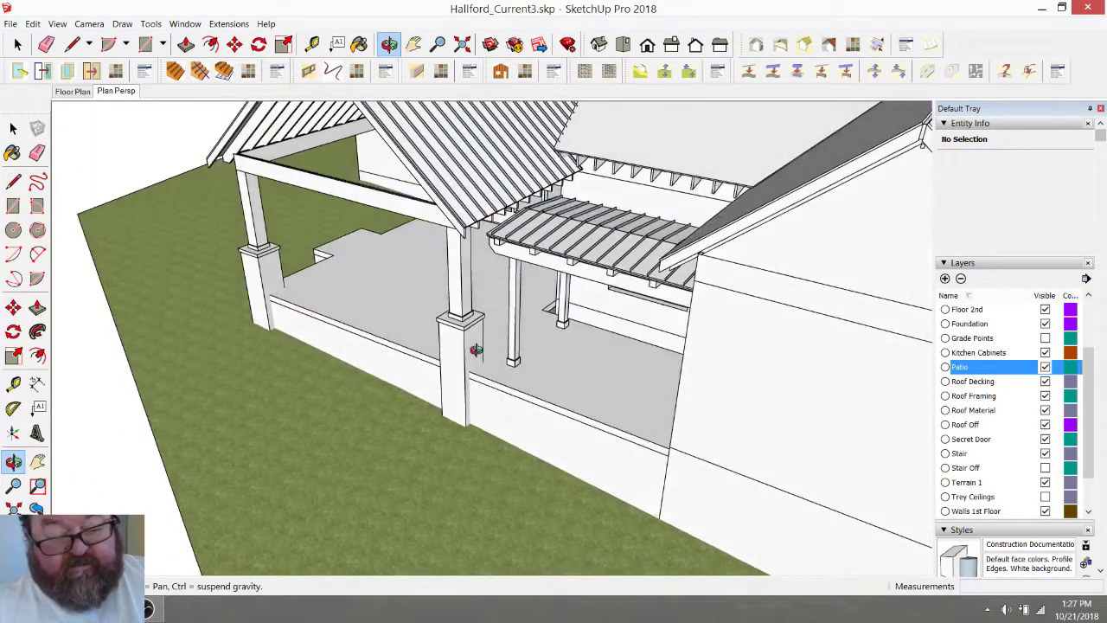
pyautogui.moveTo(673, 415); pyautogui.dragTo(502, 387)
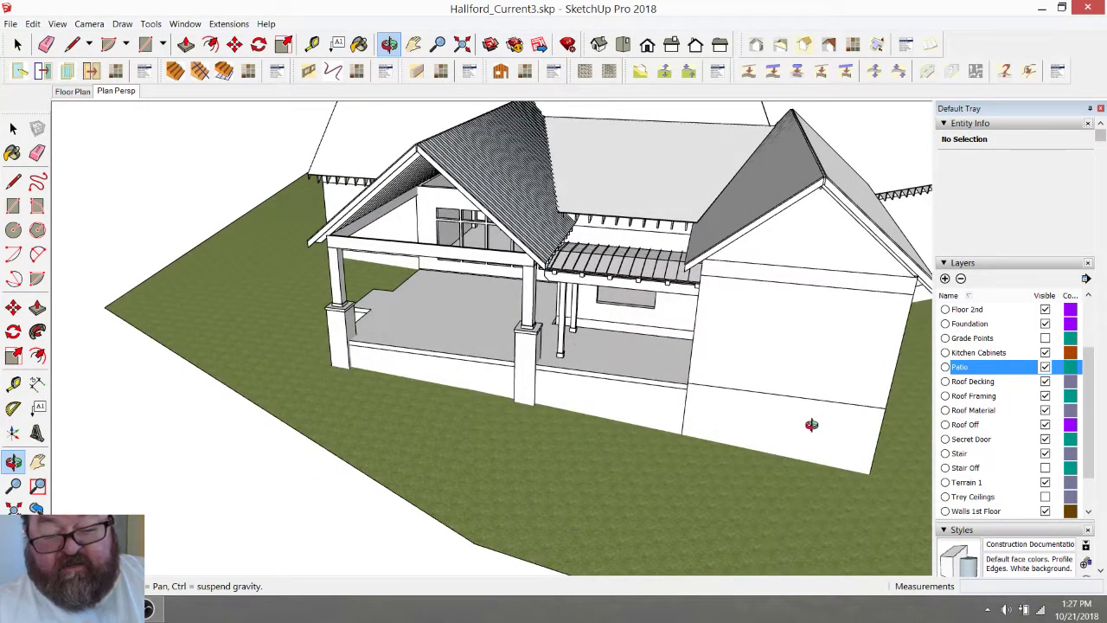
pyautogui.moveTo(604, 421); pyautogui.dragTo(271, 288)
pyautogui.moveTo(373, 280); pyautogui.dragTo(438, 307)
pyautogui.moveTo(733, 340); pyautogui.dragTo(814, 307)
pyautogui.scroll(-10, 575, 341)
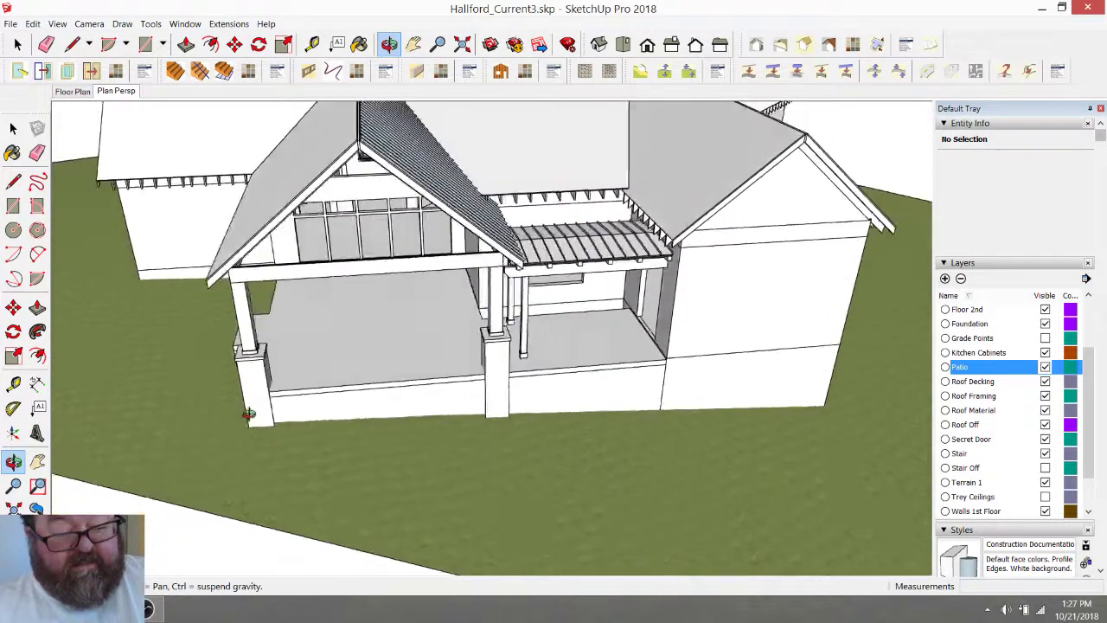
pyautogui.moveTo(248, 414); pyautogui.dragTo(319, 341)
pyautogui.moveTo(365, 385); pyautogui.dragTo(398, 366)
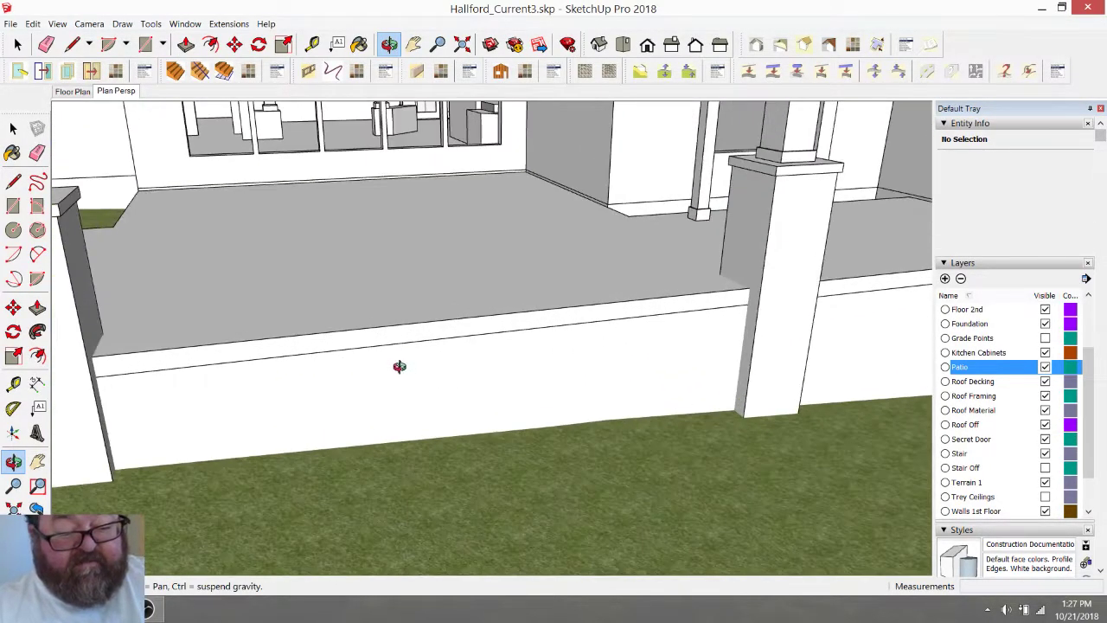
pyautogui.moveTo(472, 354); pyautogui.dragTo(576, 353)
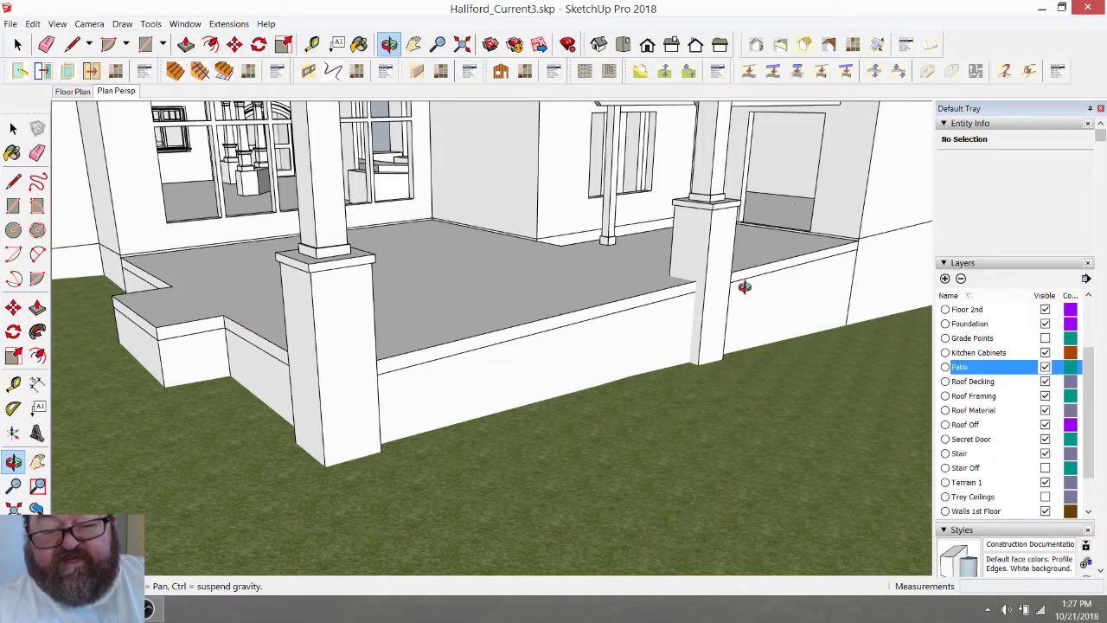
pyautogui.moveTo(497, 386); pyautogui.dragTo(398, 395)
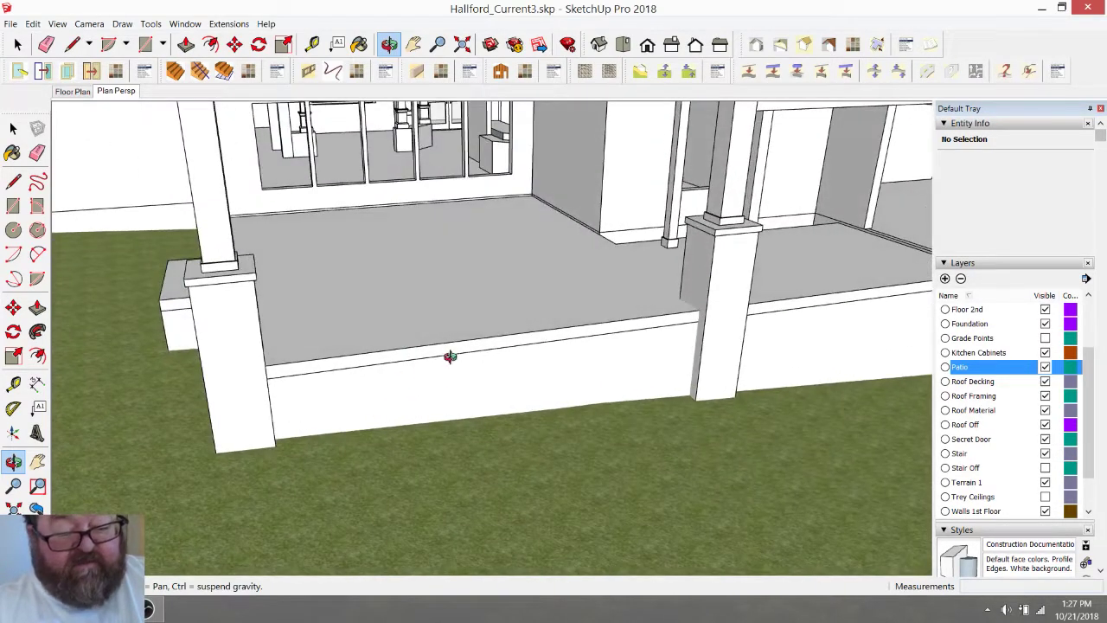
pyautogui.moveTo(523, 366); pyautogui.dragTo(423, 370)
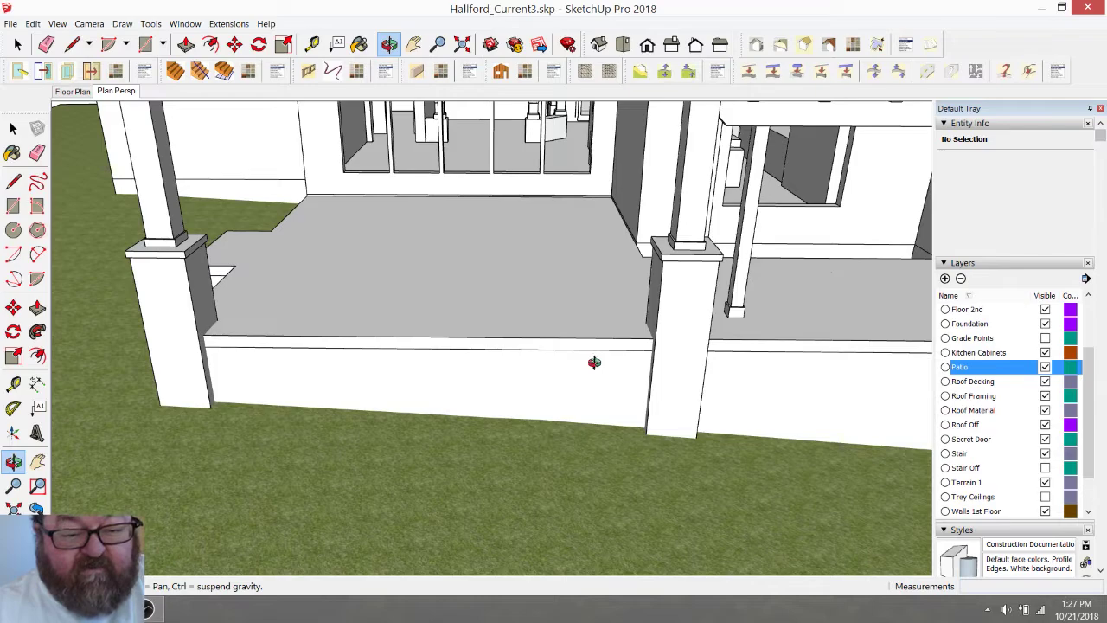
# Measure the clear distance between the two porch piers along the patio's outer edge
pyautogui.click(312, 44)
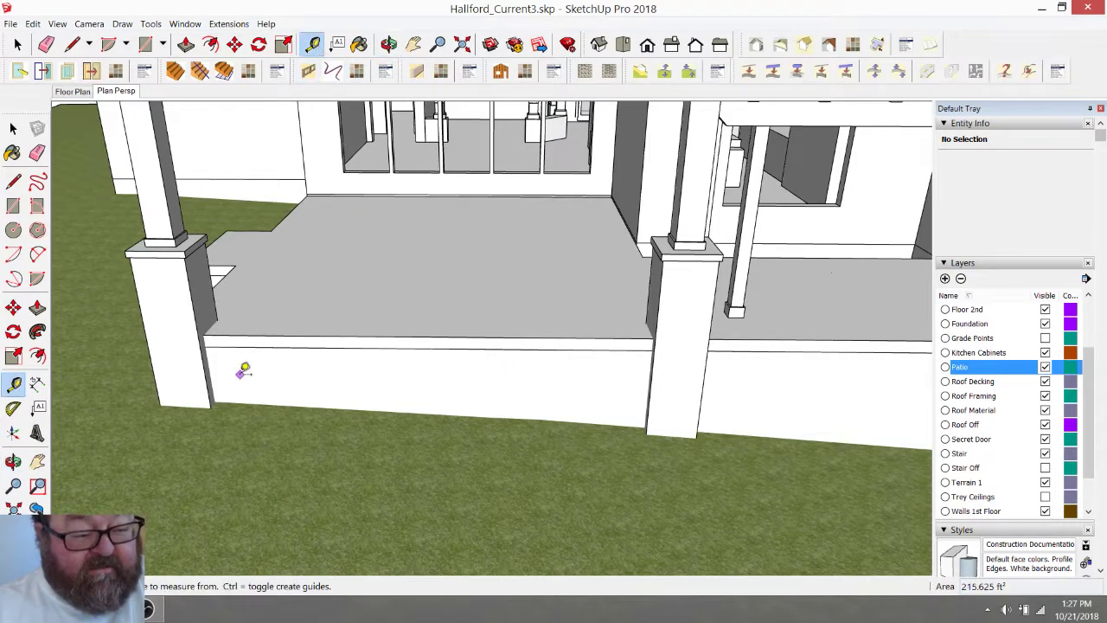
pyautogui.scroll(3, 238, 371)
pyautogui.click(188, 352)
pyautogui.scroll(-3, 291, 383)
pyautogui.press('Escape')
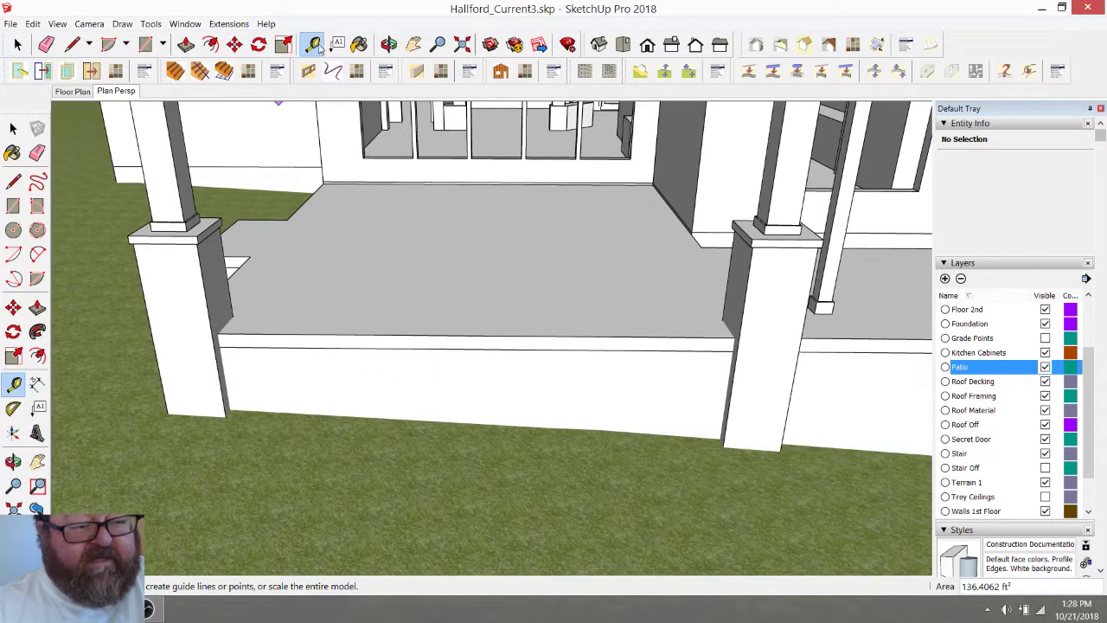
pyautogui.click(207, 302)
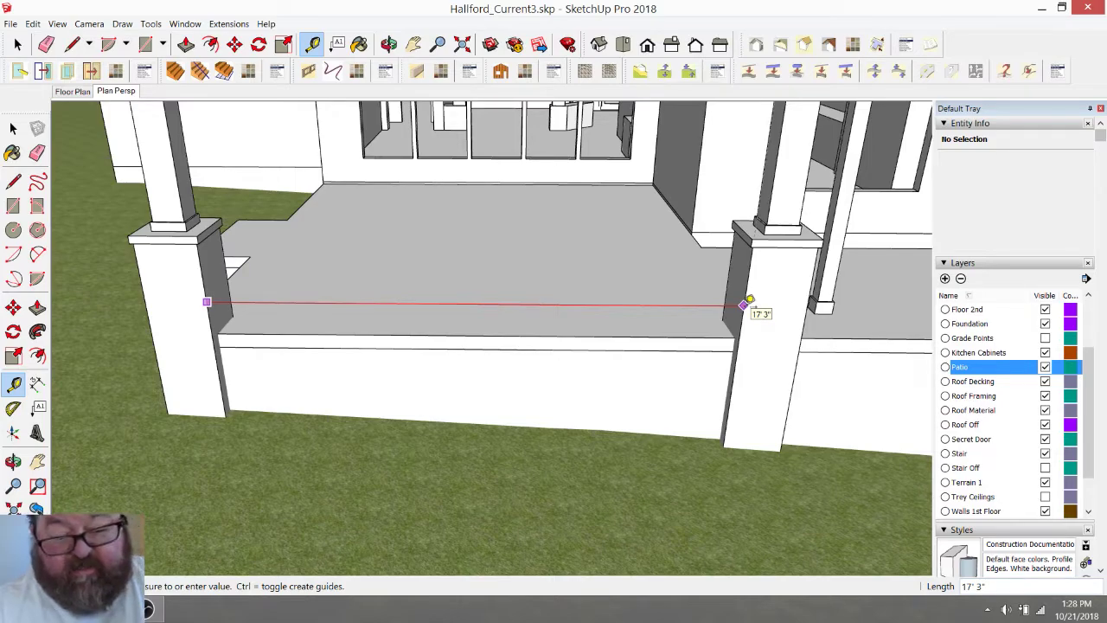
pyautogui.click(747, 301)
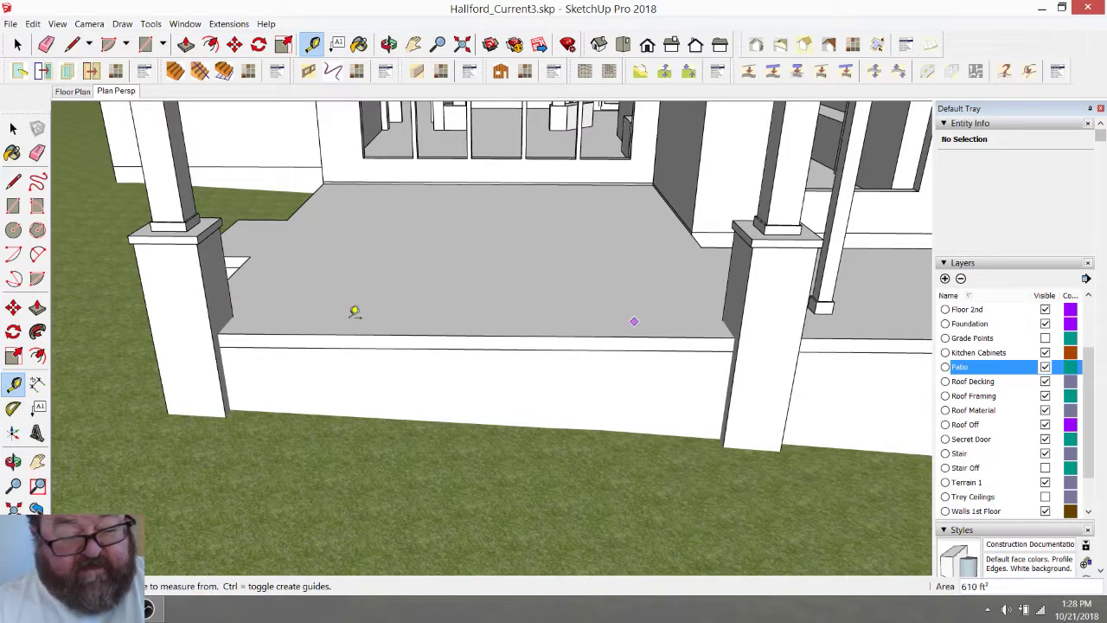
# Place a vertical guide on the patio wall 8' 7 1/2" from the inner edge of the pier farther from the pergola
pyautogui.scroll(2, 212, 367)
pyautogui.scroll(1, 222, 374)
pyautogui.click(222, 347)
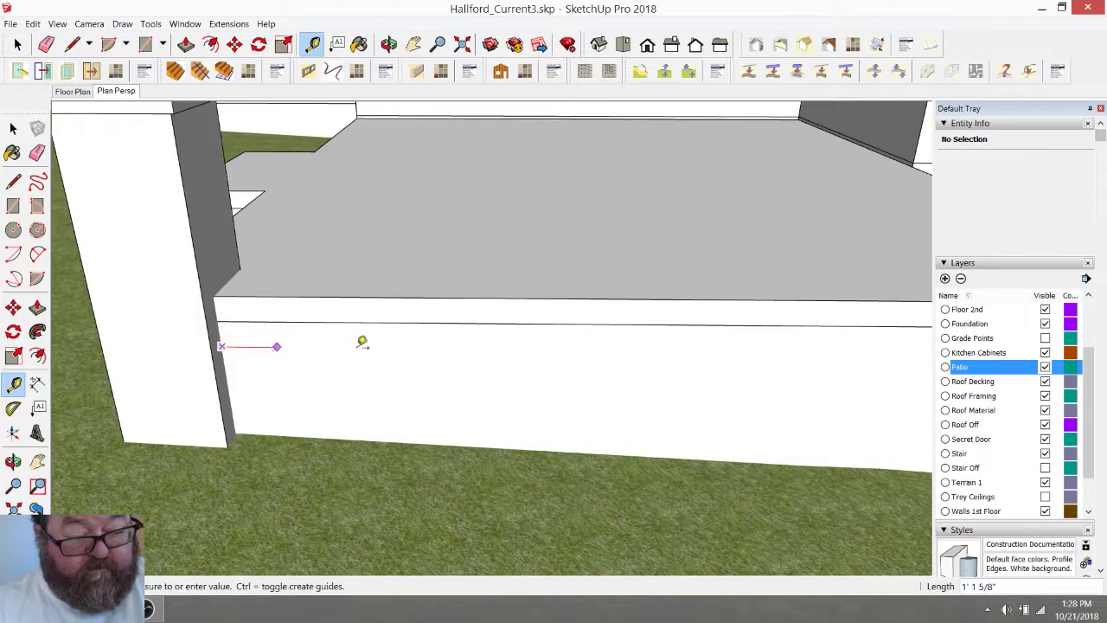
pyautogui.click(415, 346)
pyautogui.click(208, 325)
pyautogui.click(219, 308)
pyautogui.click(218, 332)
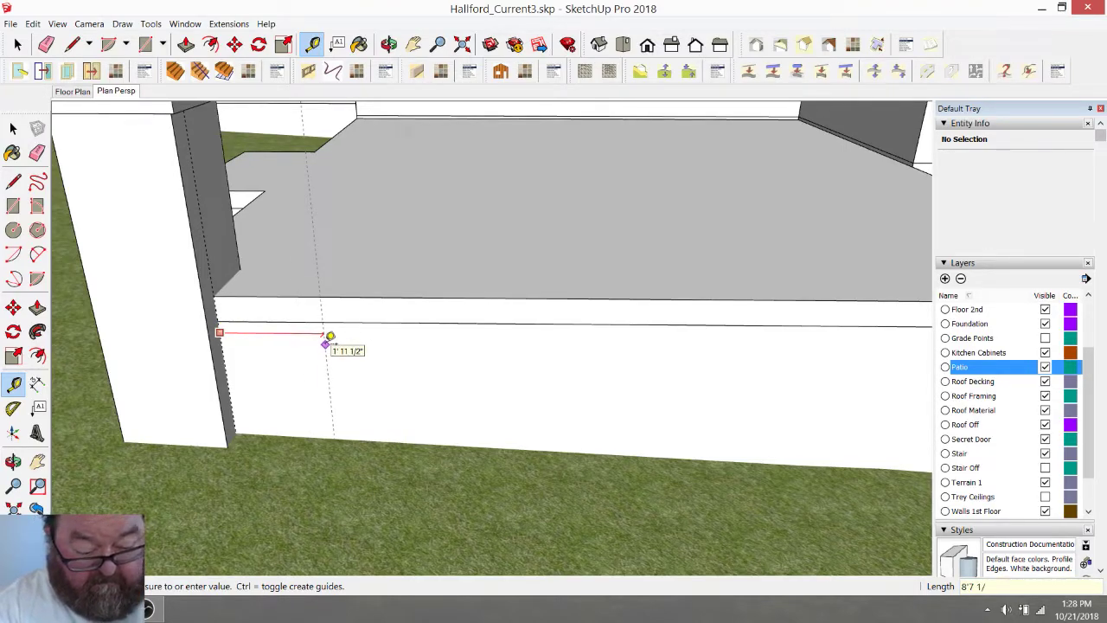
pyautogui.click(330, 336)
# Measure from the pergola-side pier to the centre guide on the patio wall
pyautogui.scroll(-3, 320, 342)
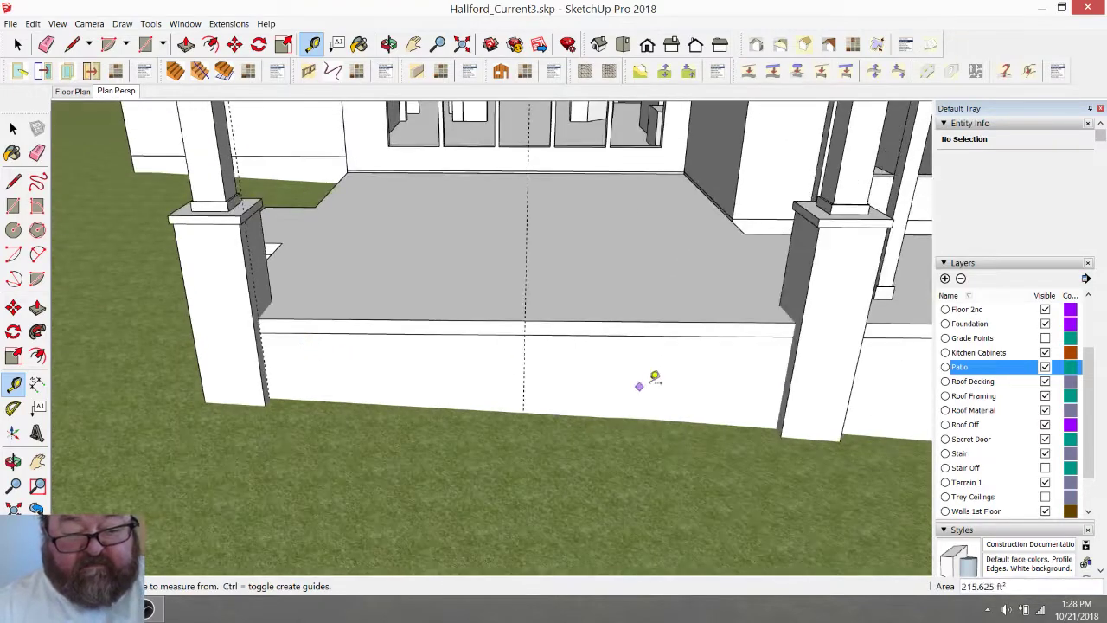
pyautogui.scroll(4, 743, 346)
pyautogui.click(815, 343)
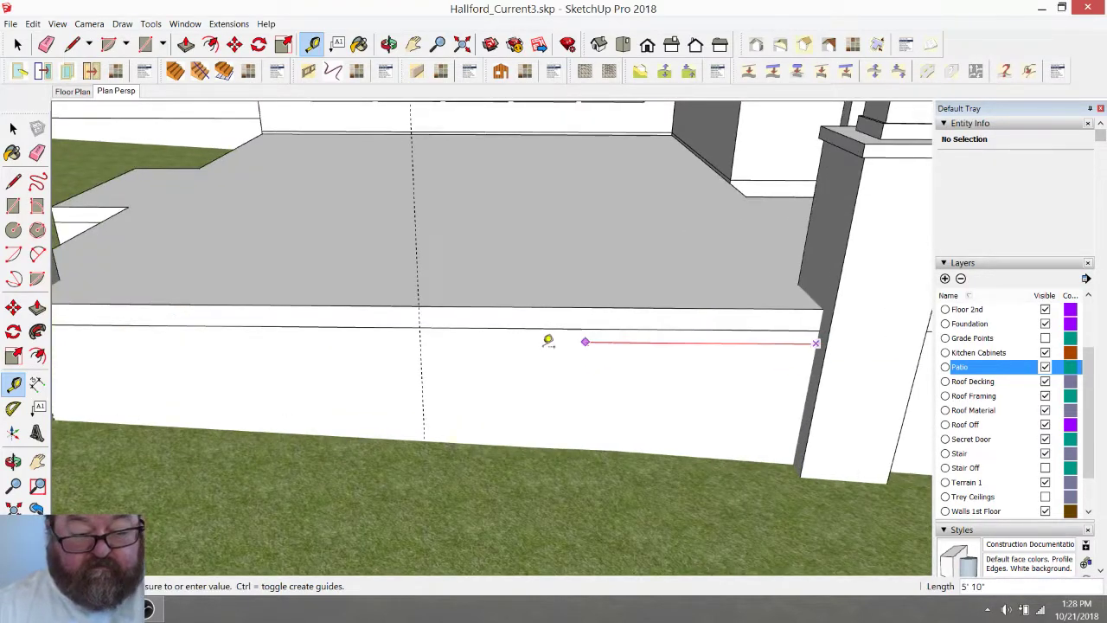
pyautogui.click(423, 339)
pyautogui.scroll(-3, 507, 383)
pyautogui.scroll(2, 498, 376)
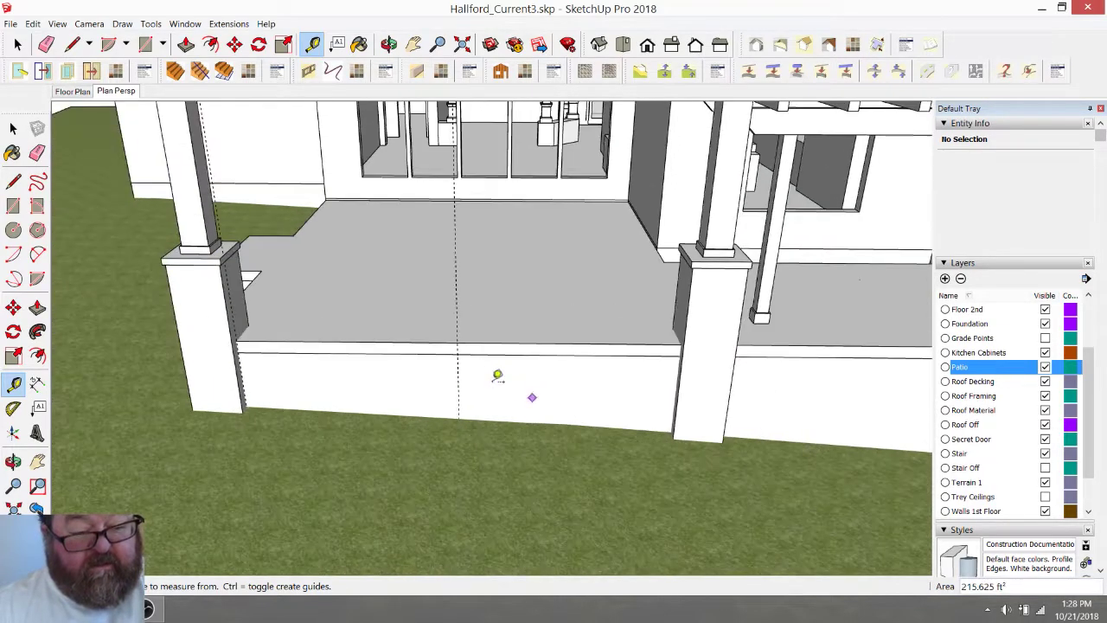
# Place a vertical guide 36" from the patio wall's centre guide, on the pergola side
pyautogui.scroll(-3, 458, 366)
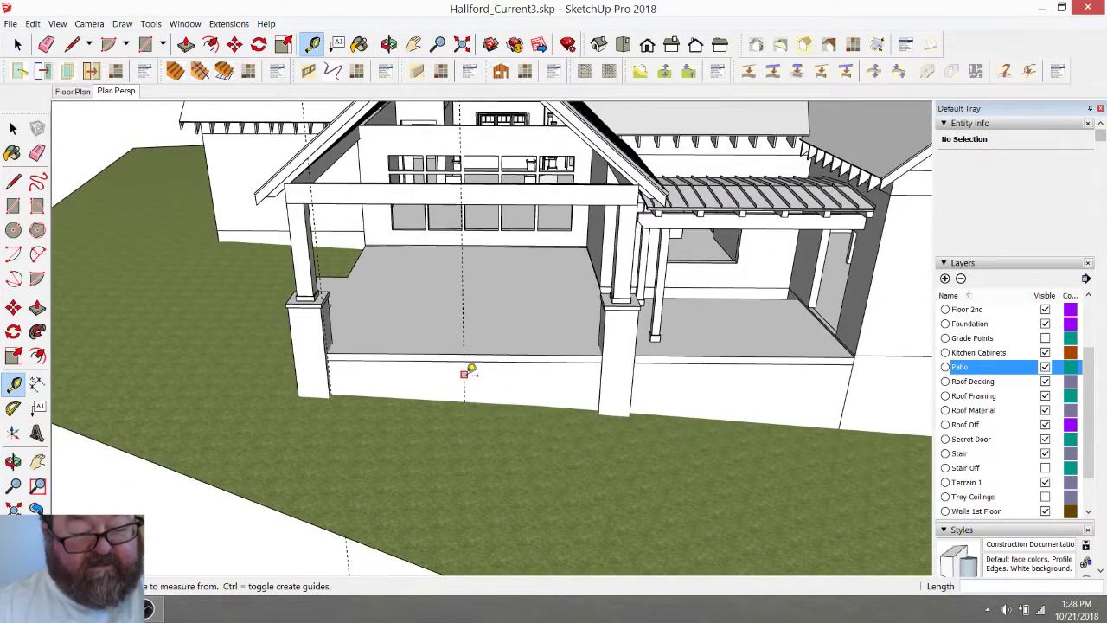
pyautogui.scroll(3, 464, 371)
pyautogui.click(466, 376)
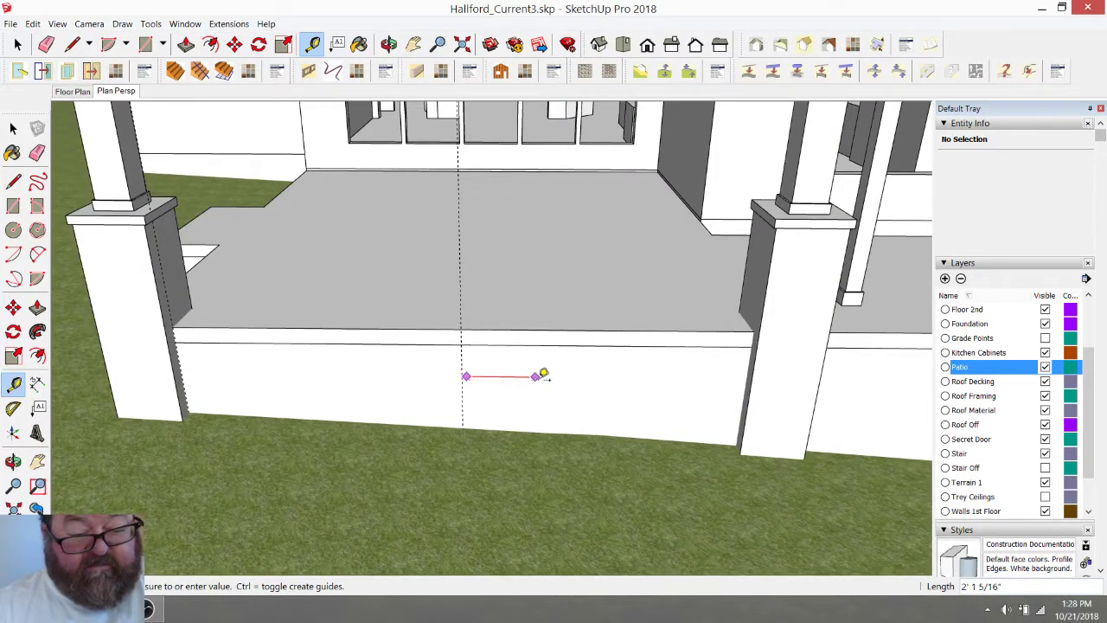
pyautogui.click(492, 376)
pyautogui.click(462, 316)
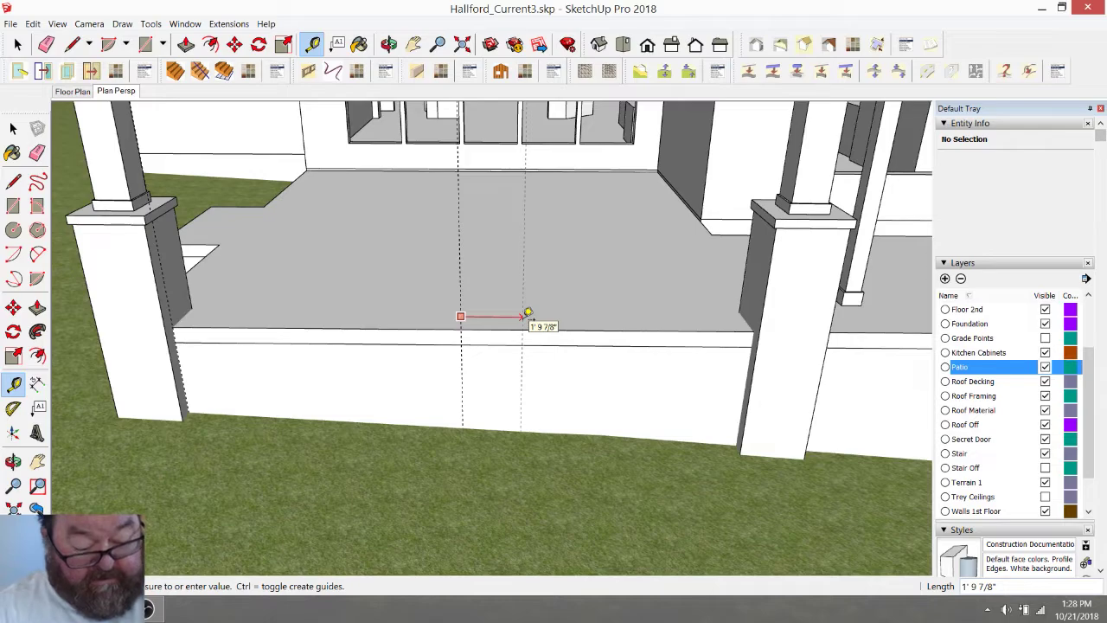
pyautogui.write('36')
pyautogui.press('Return')
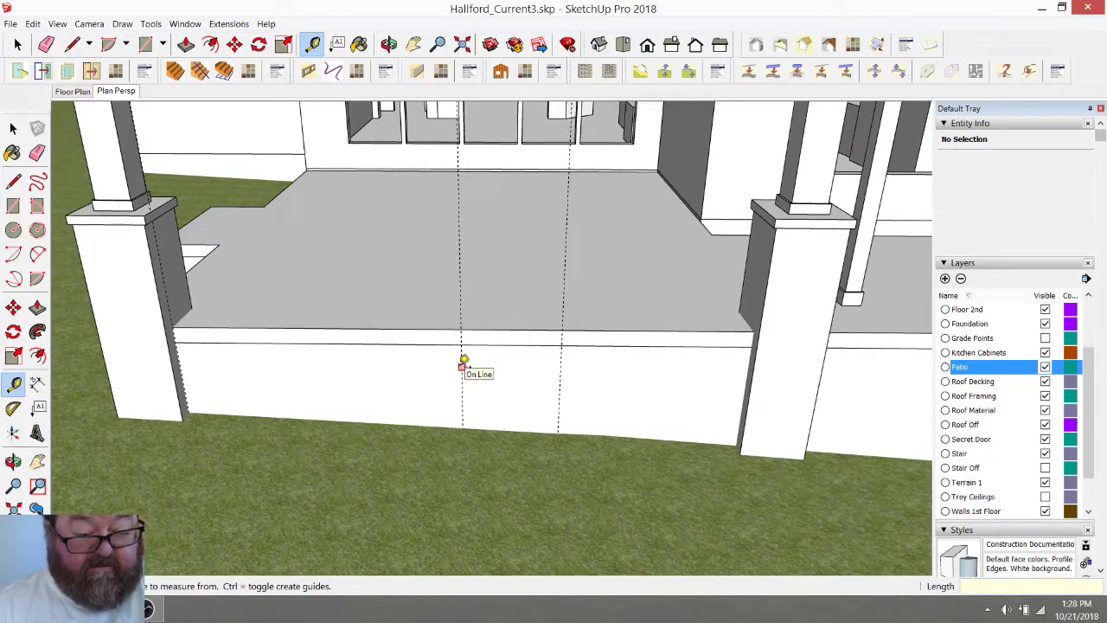
# Place a second vertical guide 36" from the centre guide, on the side away from the pergola
pyautogui.click(463, 360)
pyautogui.write('3')
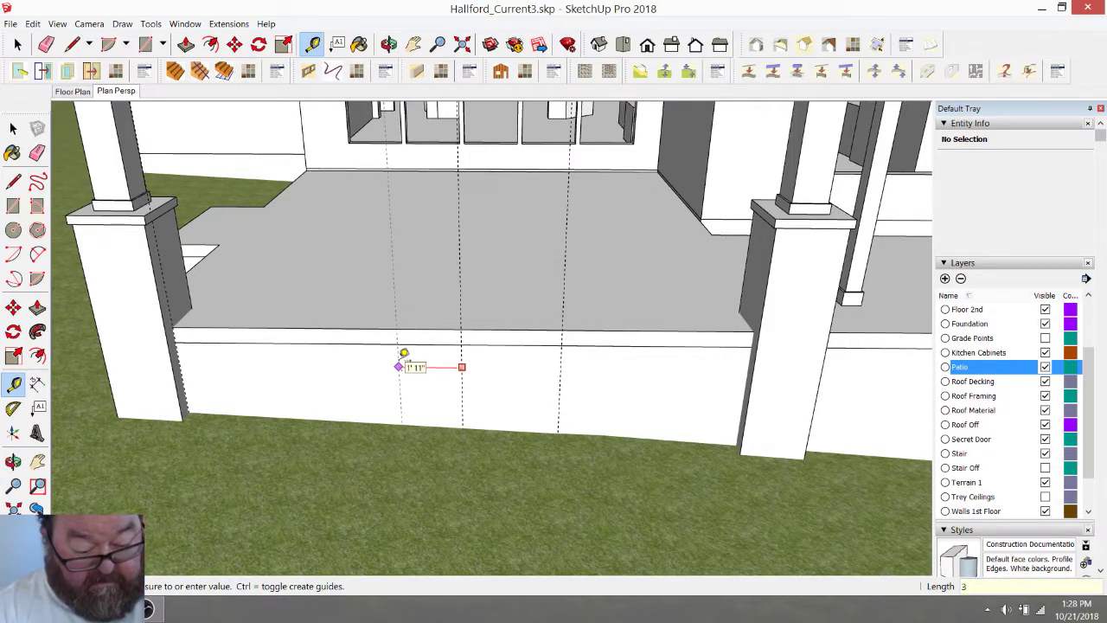
pyautogui.write('6')
pyautogui.press('Return')
# Erase the leftover guide at the inner edge of the pier farther from the pergola
pyautogui.moveTo(403, 354); pyautogui.dragTo(544, 367, button='middle')
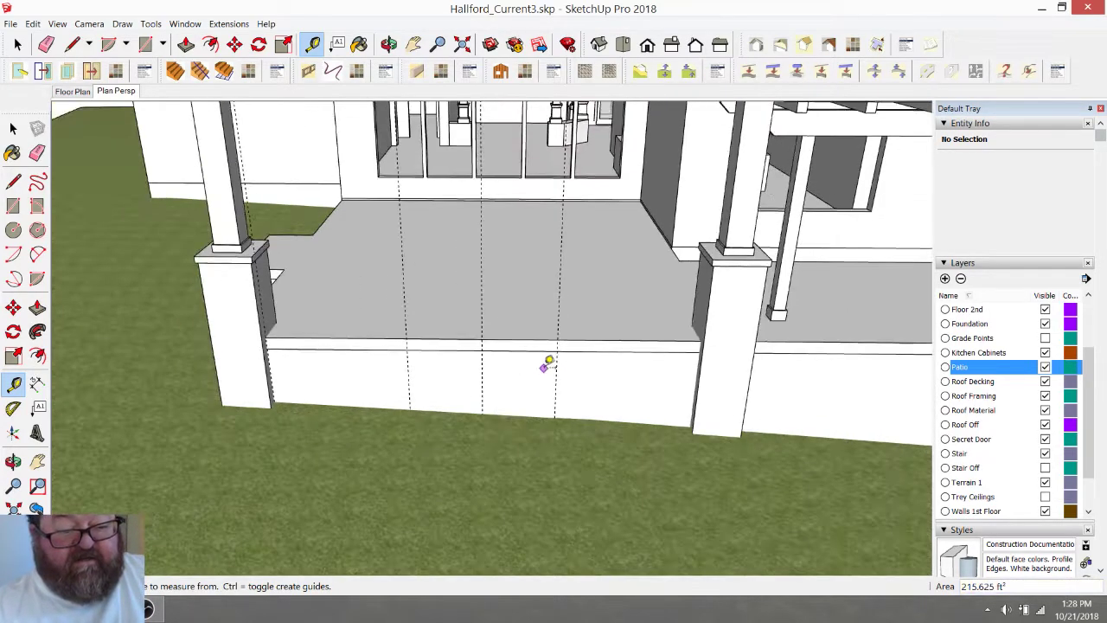
pyautogui.scroll(-3, 545, 373)
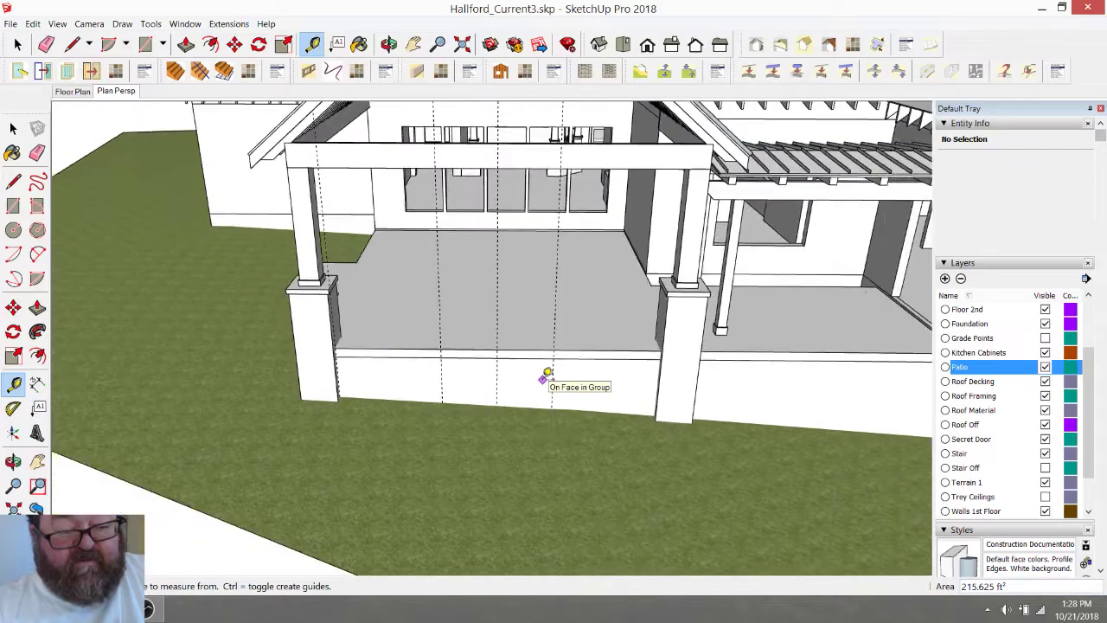
pyautogui.click(388, 43)
pyautogui.moveTo(553, 259); pyautogui.dragTo(709, 257)
pyautogui.moveTo(503, 340); pyautogui.dragTo(148, 321)
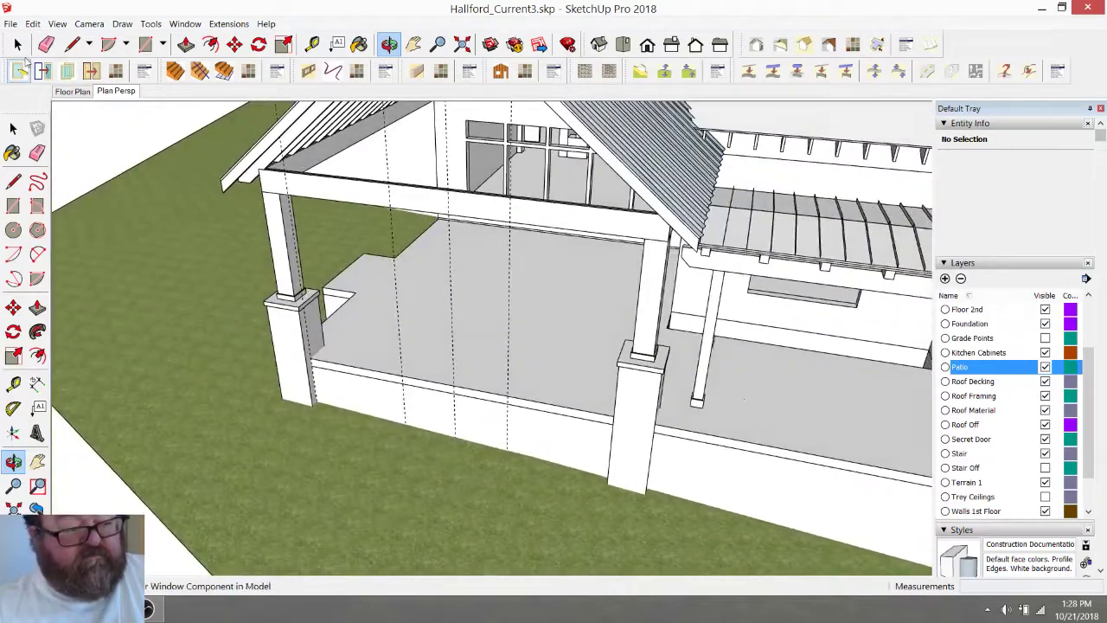
pyautogui.click(37, 153)
pyautogui.scroll(-5, 350, 339)
pyautogui.moveTo(293, 117); pyautogui.dragTo(279, 140)
# Switch to the browser and examine the house plan's poolside photos for the steps leading off the covered patio
pyautogui.click(97, 608)
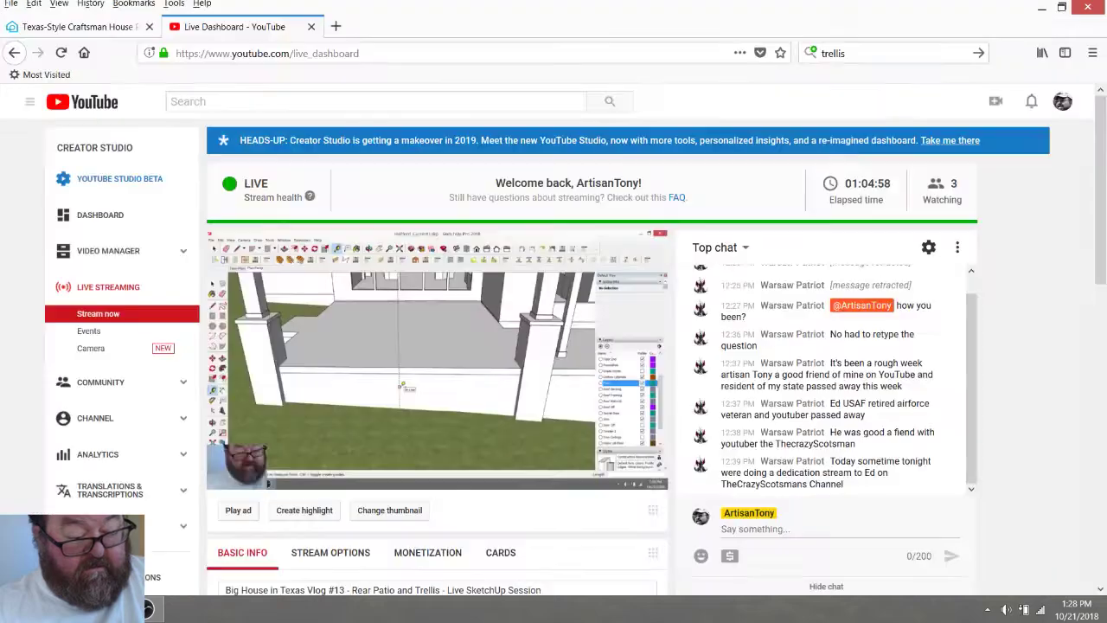
pyautogui.click(120, 33)
pyautogui.scroll(5, 336, 463)
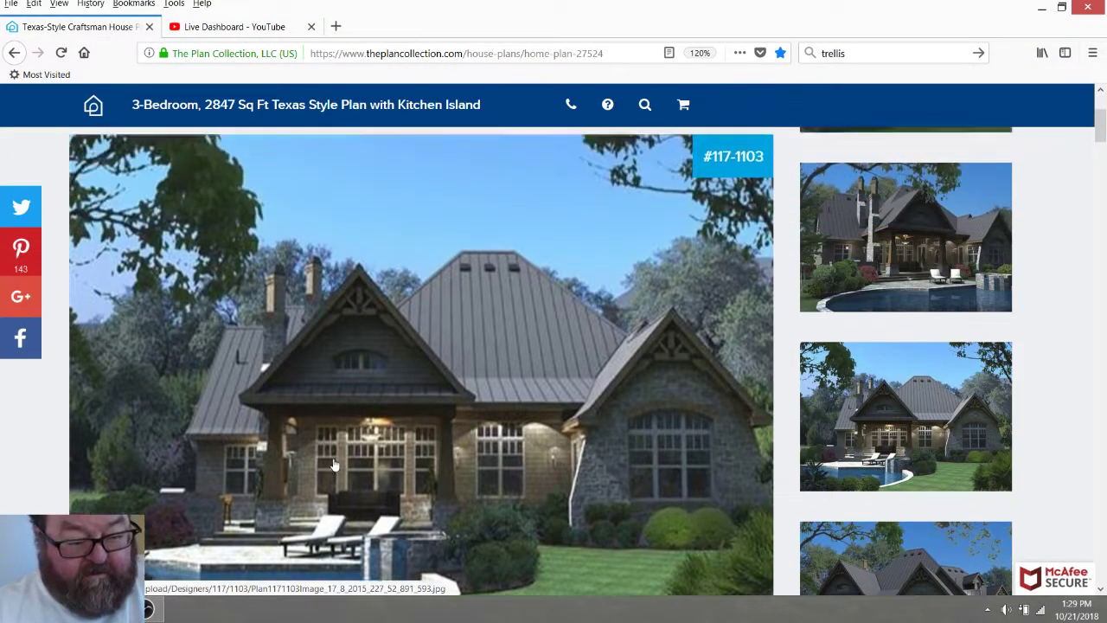
pyautogui.scroll(-5, 288, 406)
pyautogui.scroll(1, 288, 407)
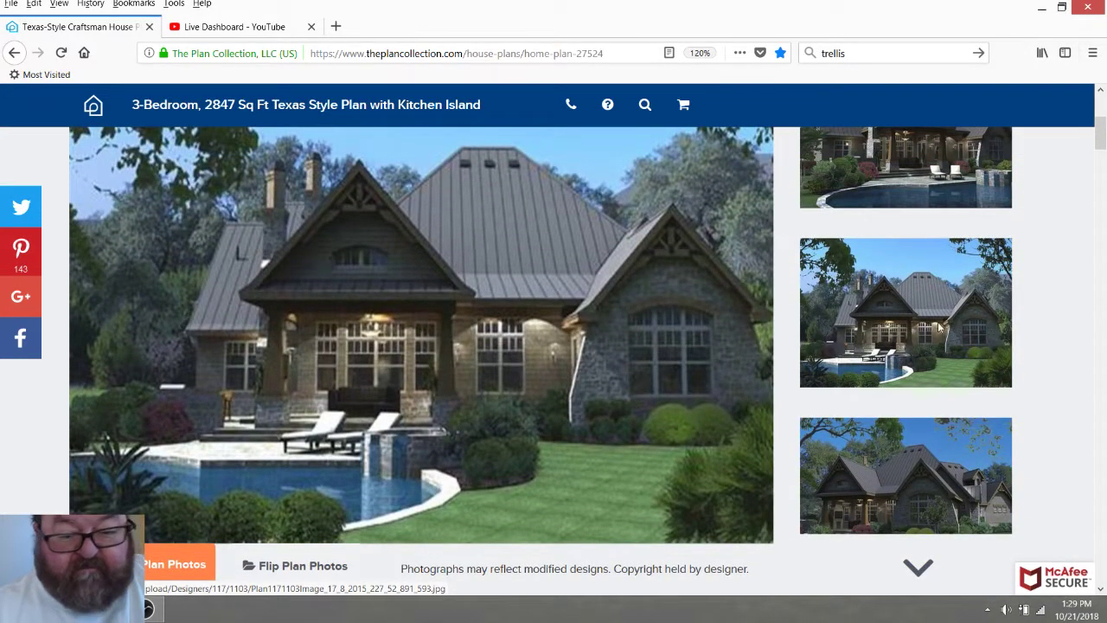
pyautogui.scroll(3, 922, 310)
pyautogui.click(919, 320)
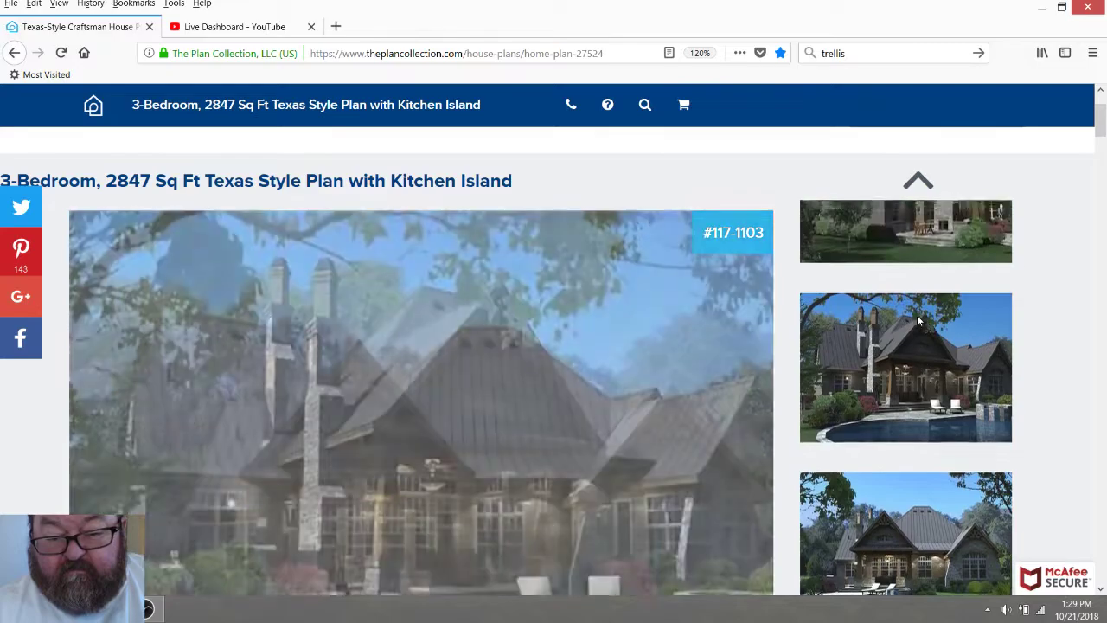
pyautogui.scroll(-3, 565, 324)
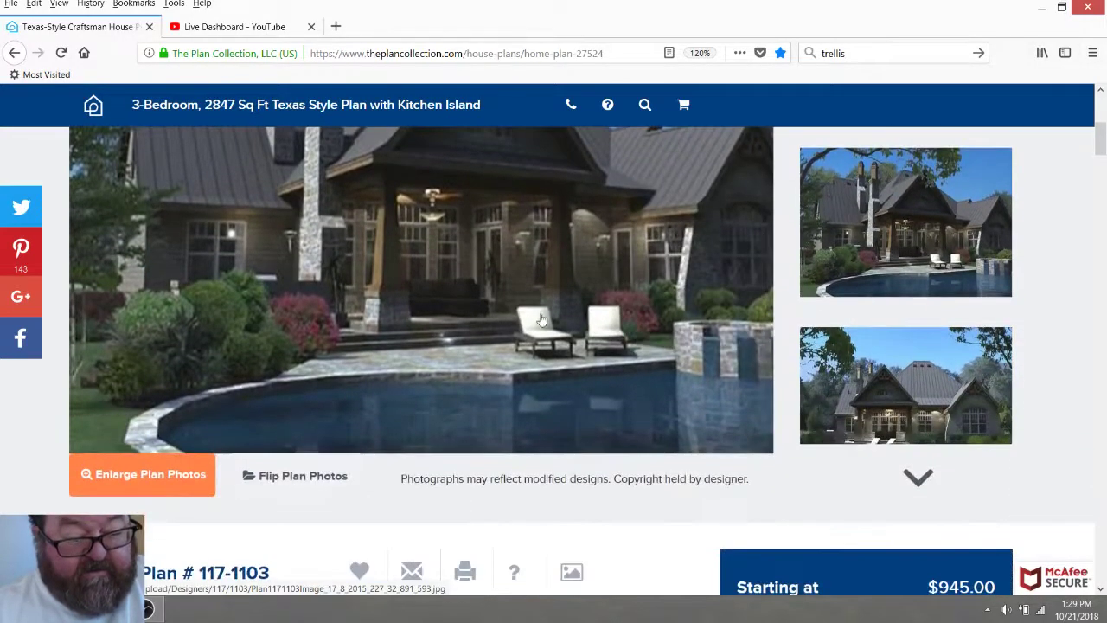
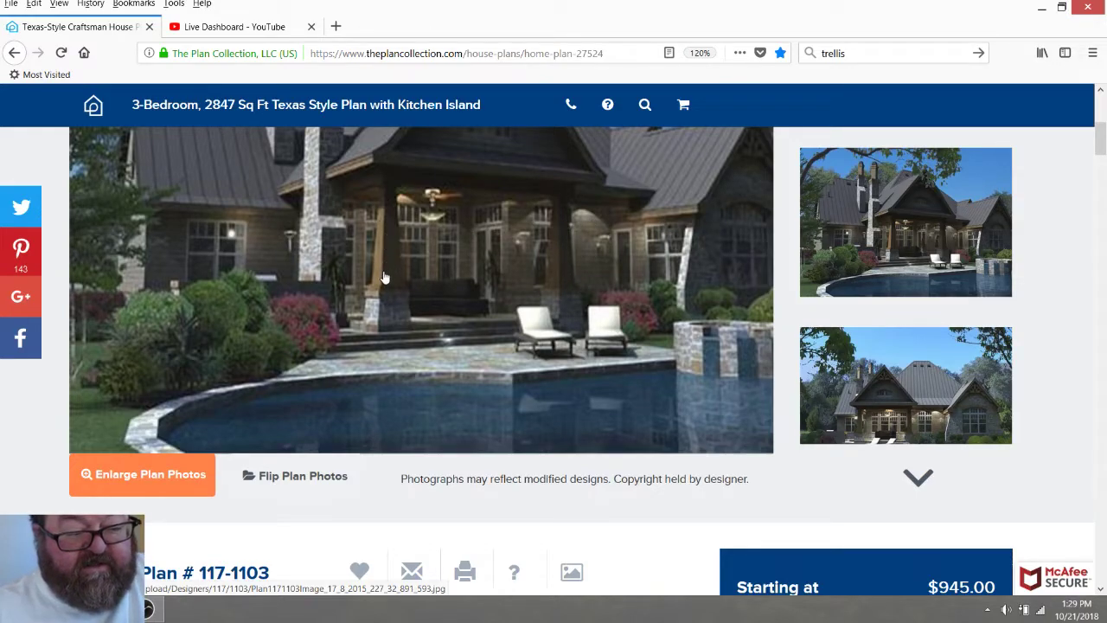
pyautogui.scroll(-2, 389, 272)
pyautogui.scroll(1, 449, 255)
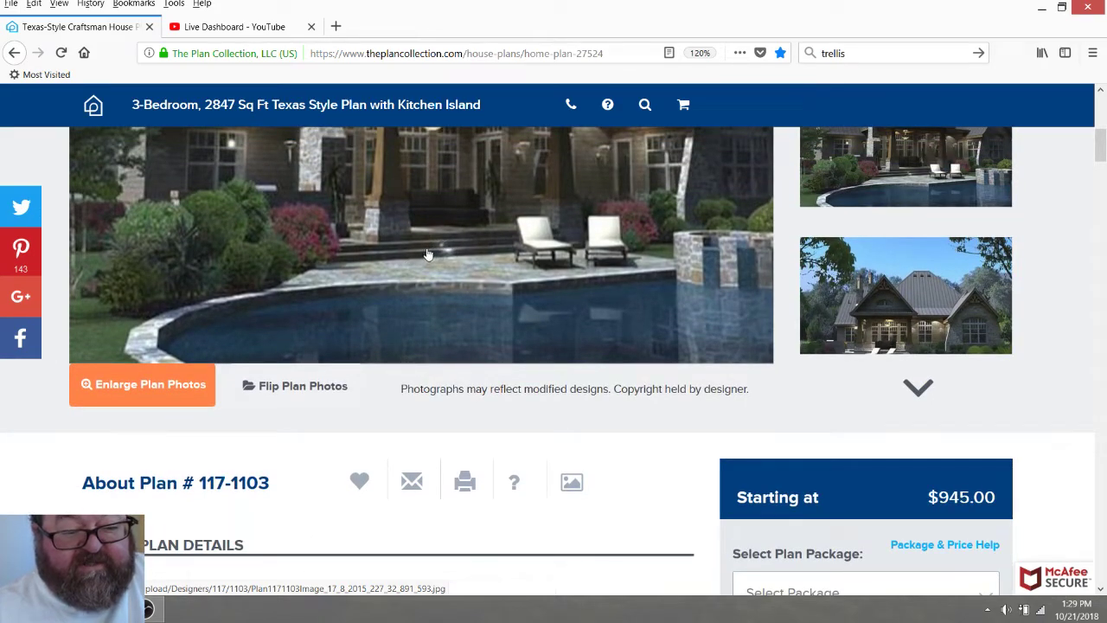
pyautogui.scroll(2, 427, 254)
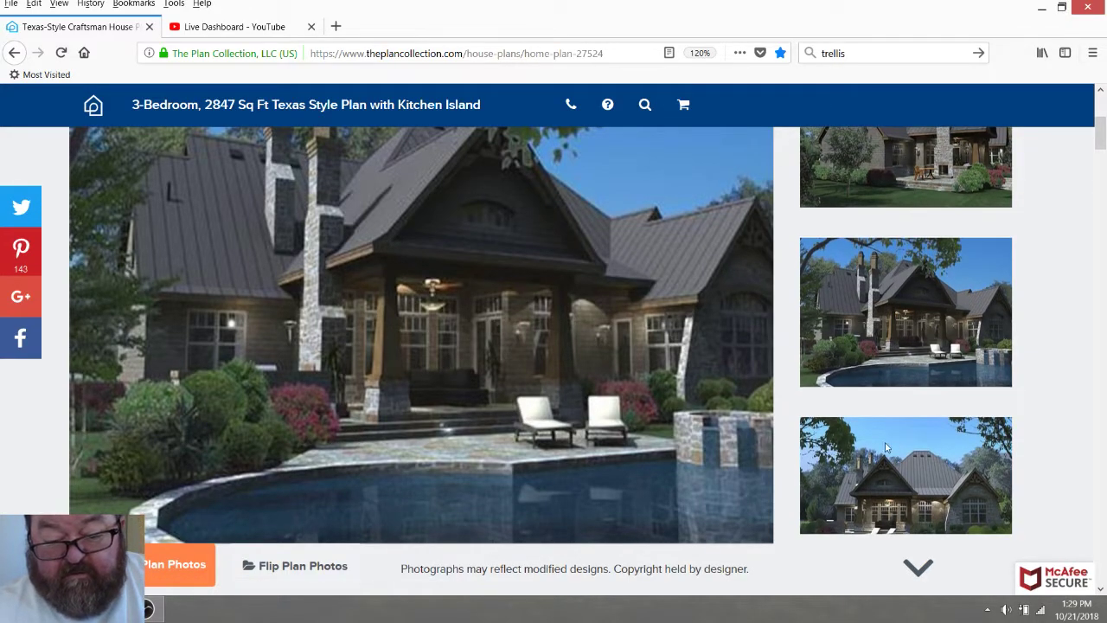
pyautogui.scroll(-2, 878, 416)
pyautogui.scroll(2, 870, 346)
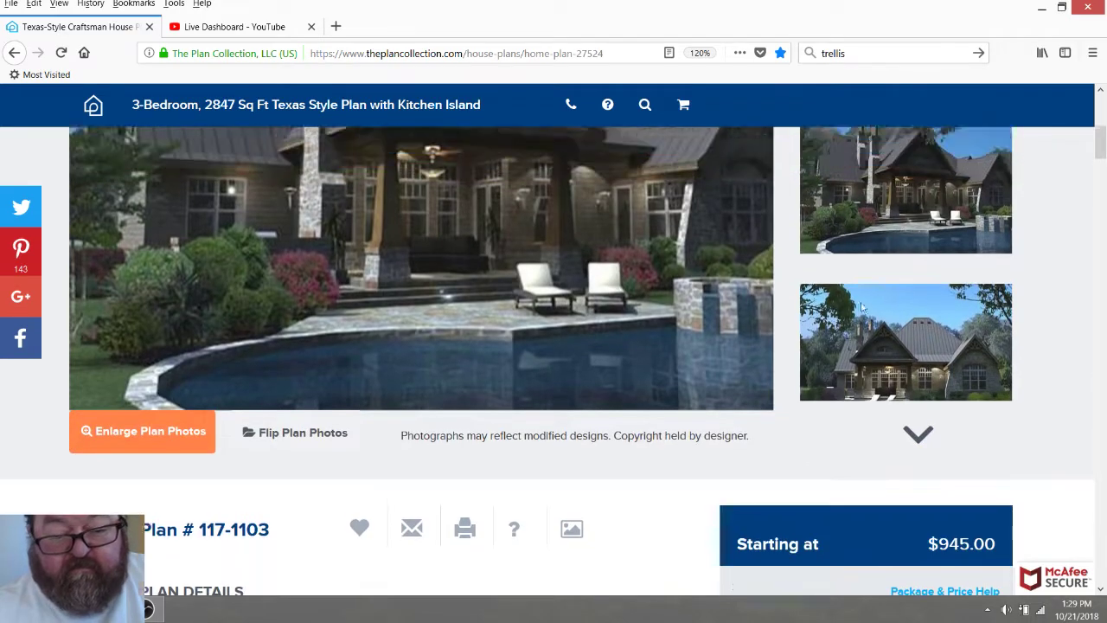
pyautogui.scroll(2, 912, 291)
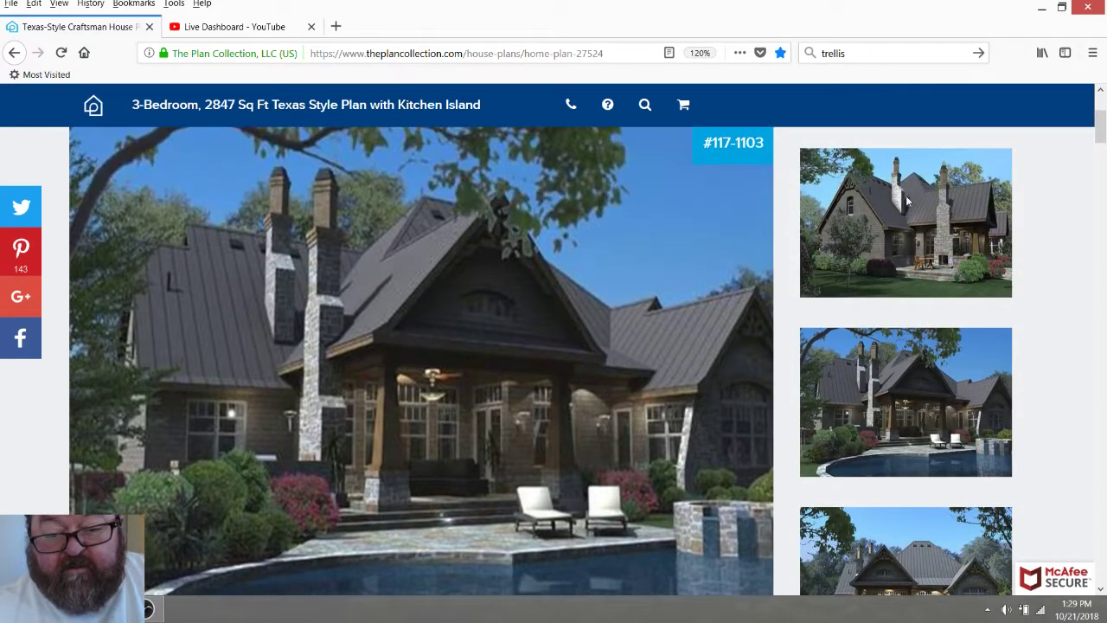
# Open the plan photo of the house's fireplace side and examine the patio edge and its steps
pyautogui.click(910, 139)
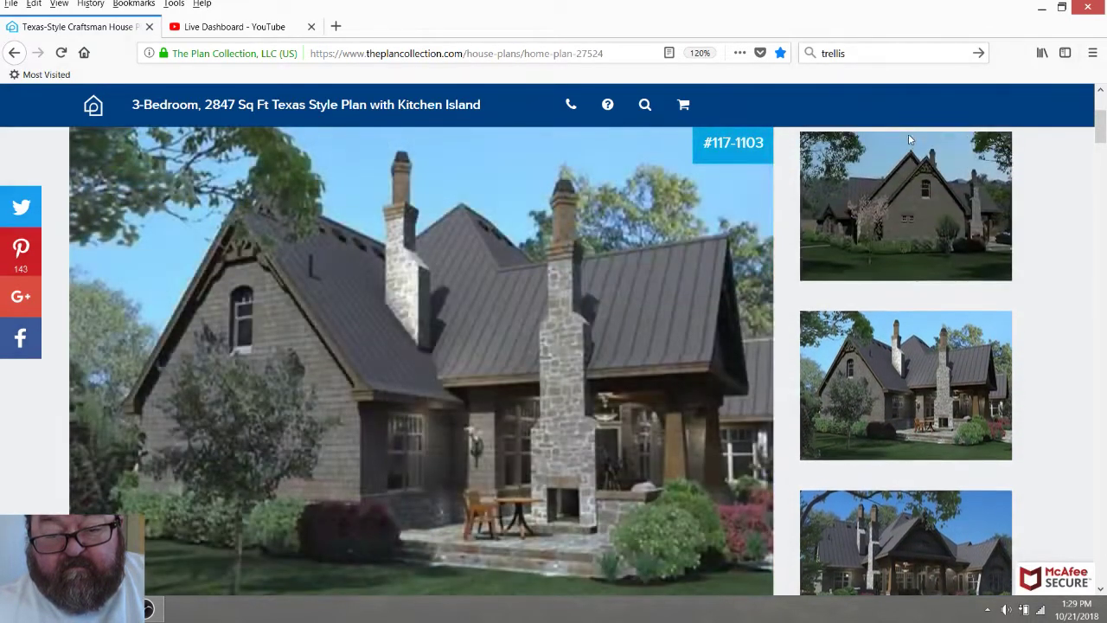
pyautogui.scroll(-2, 906, 289)
pyautogui.scroll(-2, 907, 290)
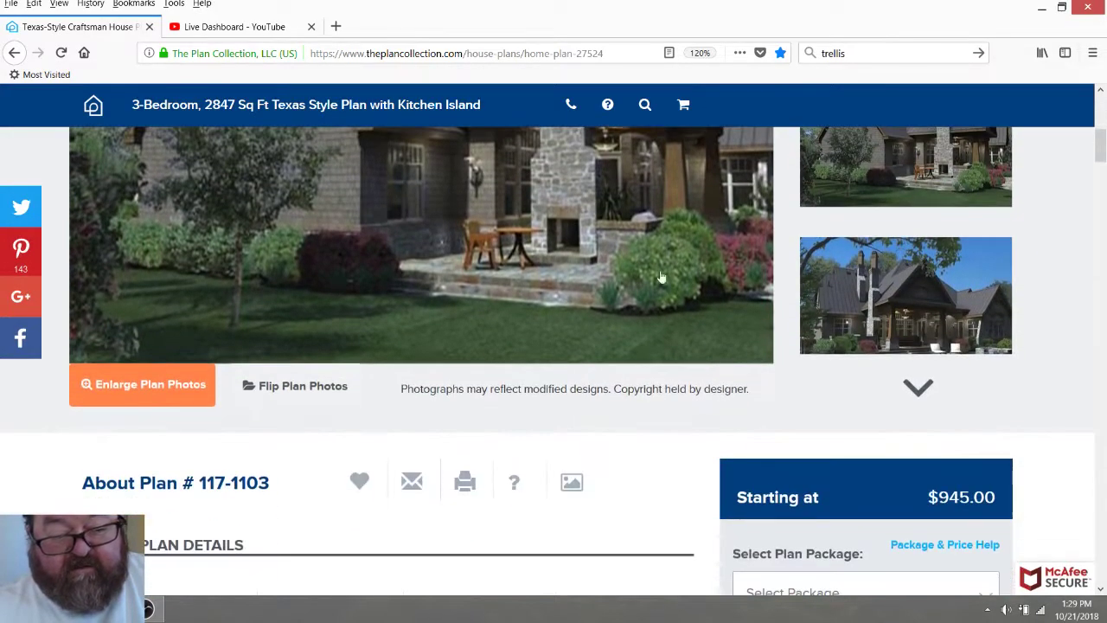
pyautogui.scroll(2, 579, 261)
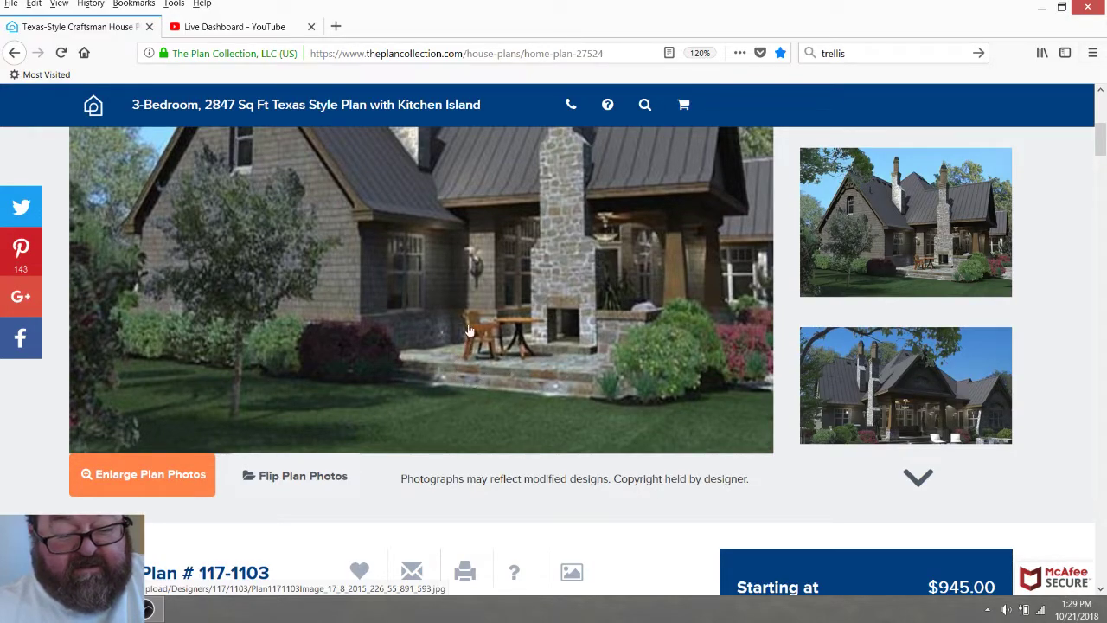
pyautogui.scroll(-2, 516, 313)
pyautogui.scroll(2, 699, 334)
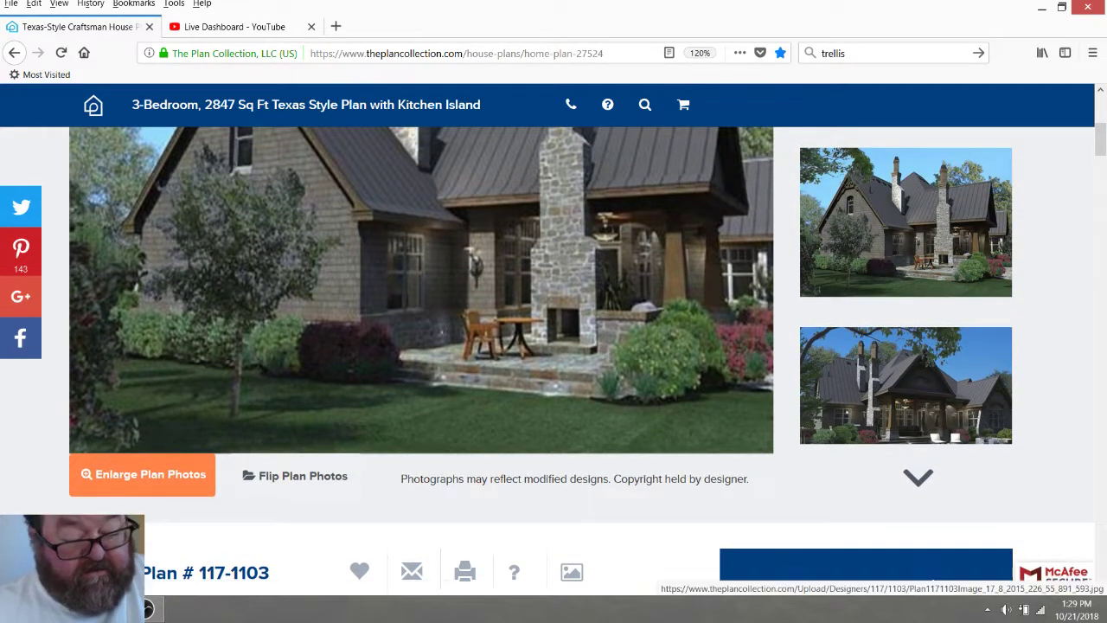
# Return to SketchUp and hide the Patio layer to expose the low perimeter wall under the porch slab
pyautogui.click(115, 608)
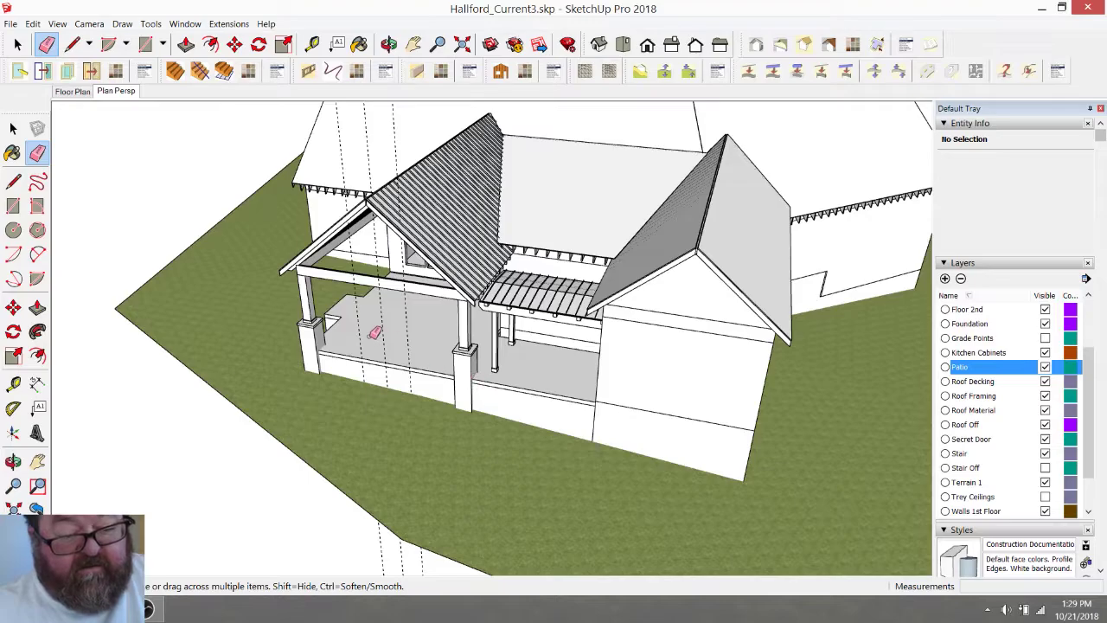
pyautogui.click(388, 44)
pyautogui.moveTo(360, 173); pyautogui.dragTo(627, 254)
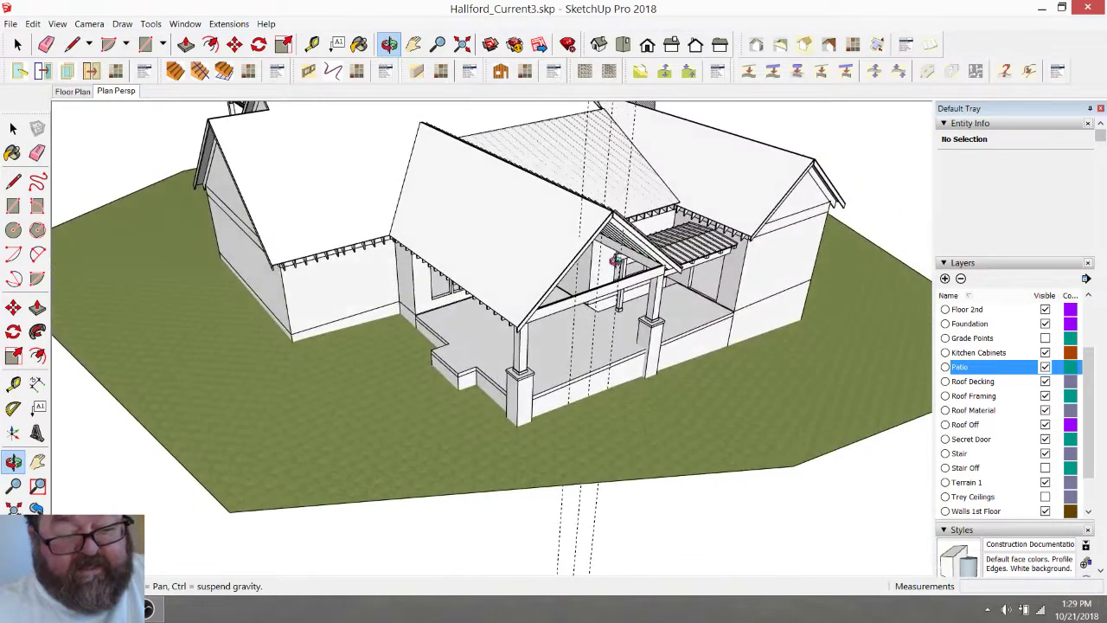
pyautogui.scroll(4, 496, 397)
pyautogui.moveTo(499, 401); pyautogui.dragTo(572, 352)
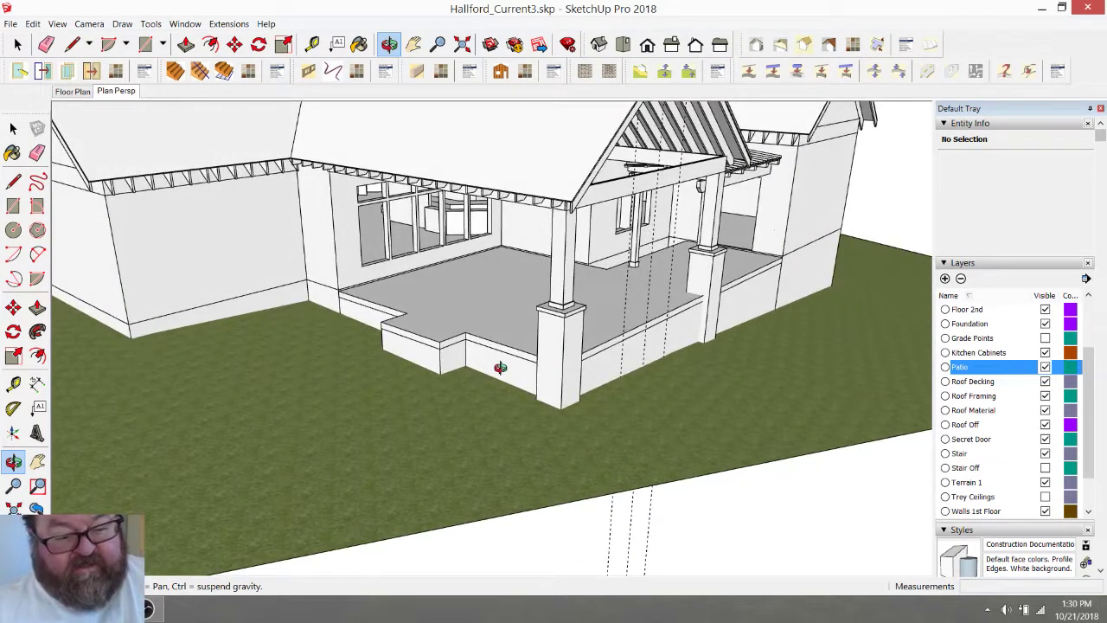
pyautogui.press('space')
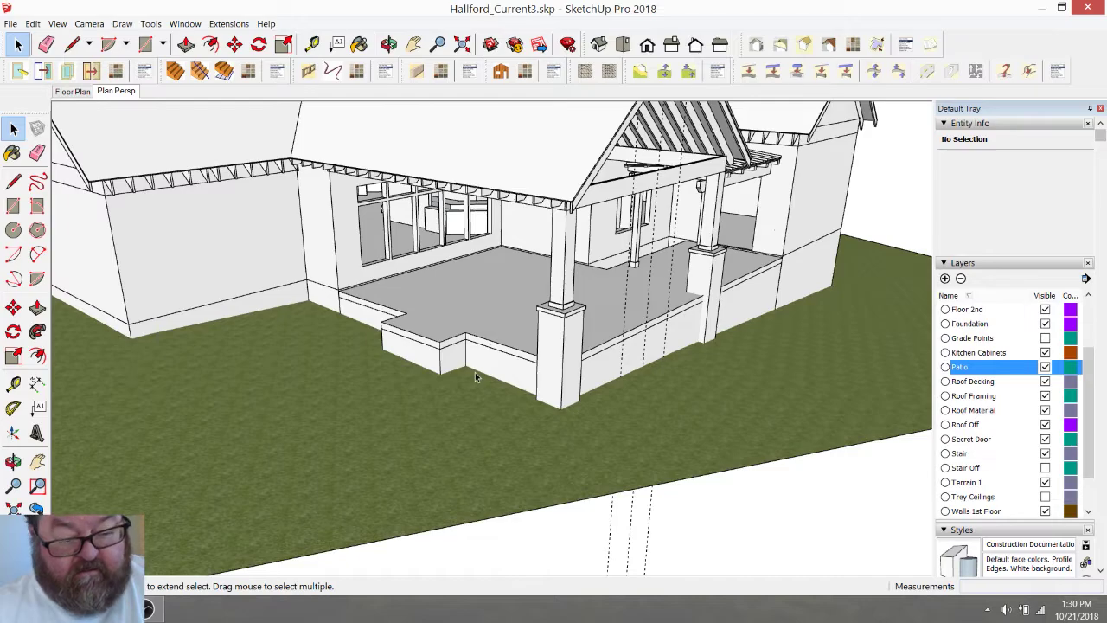
pyautogui.click(507, 375)
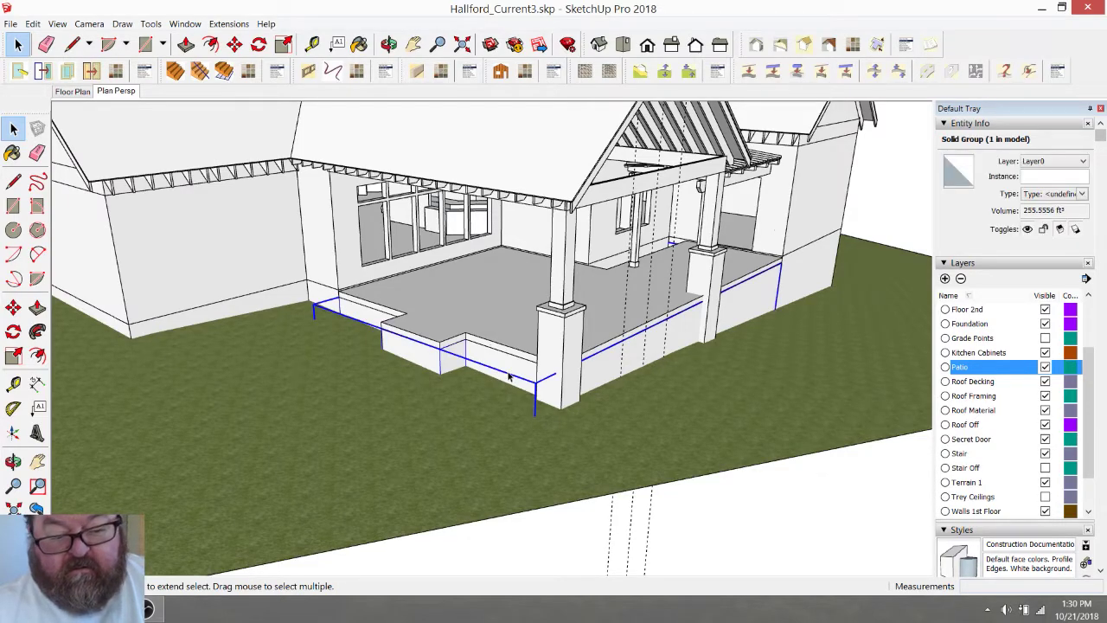
pyautogui.click(1045, 367)
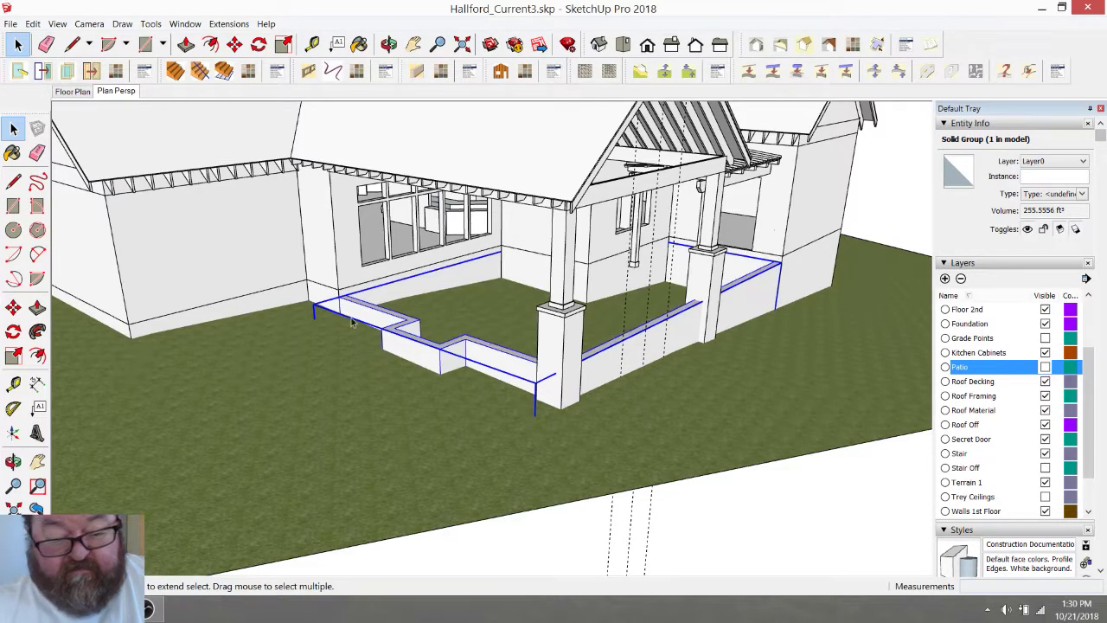
pyautogui.click(493, 384)
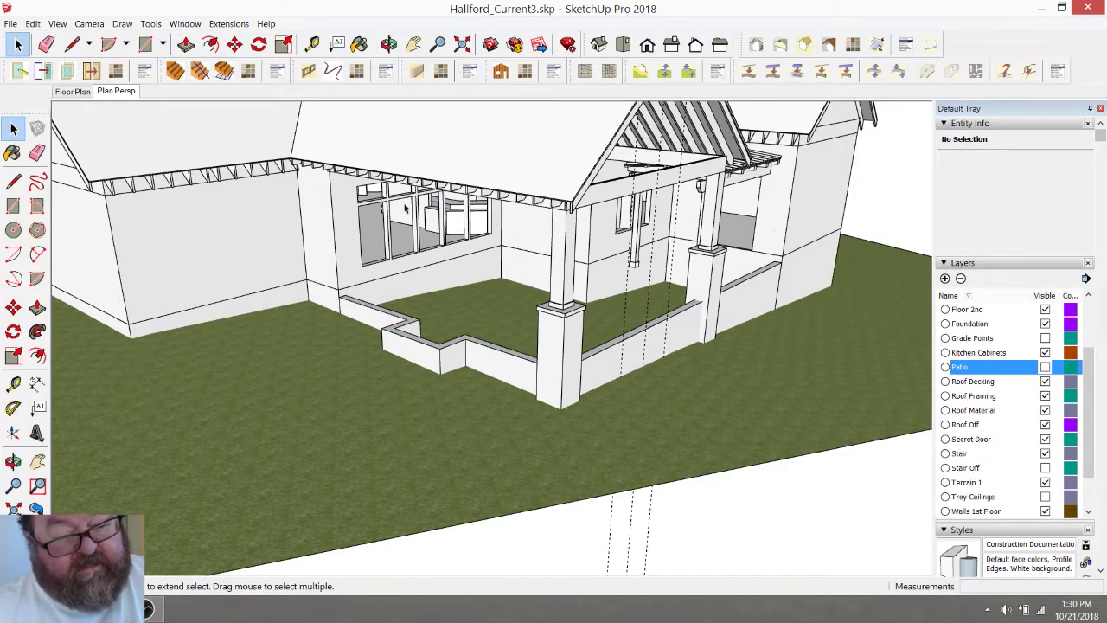
# Examine the exposed perimeter wall and its projecting jog on the porch side away from the pergola
pyautogui.click(389, 44)
pyautogui.moveTo(438, 296); pyautogui.dragTo(476, 364)
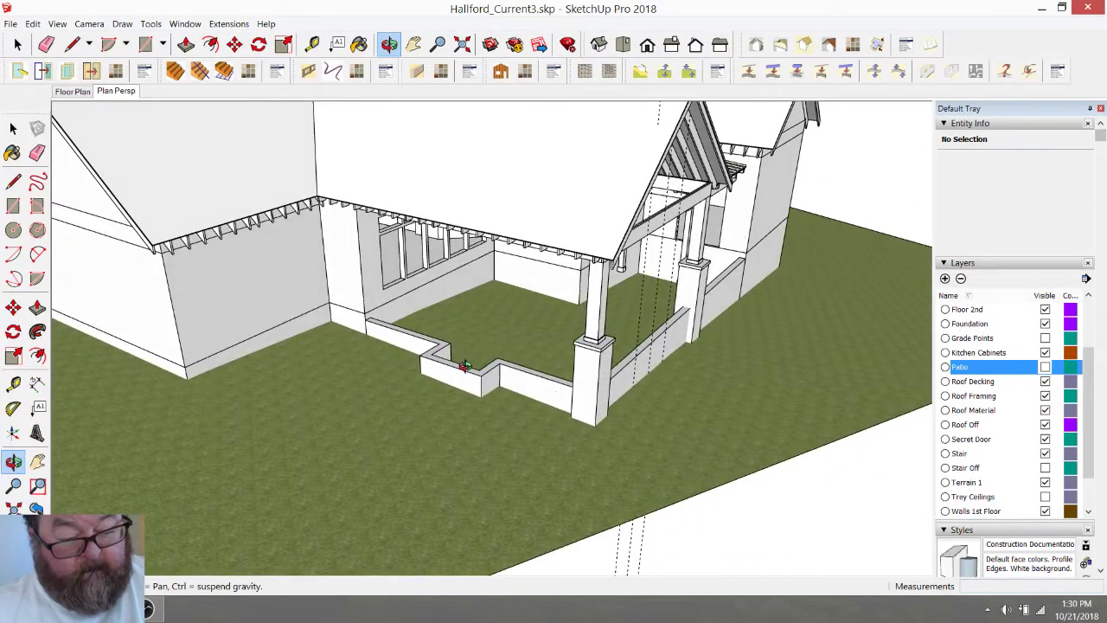
pyautogui.press('space')
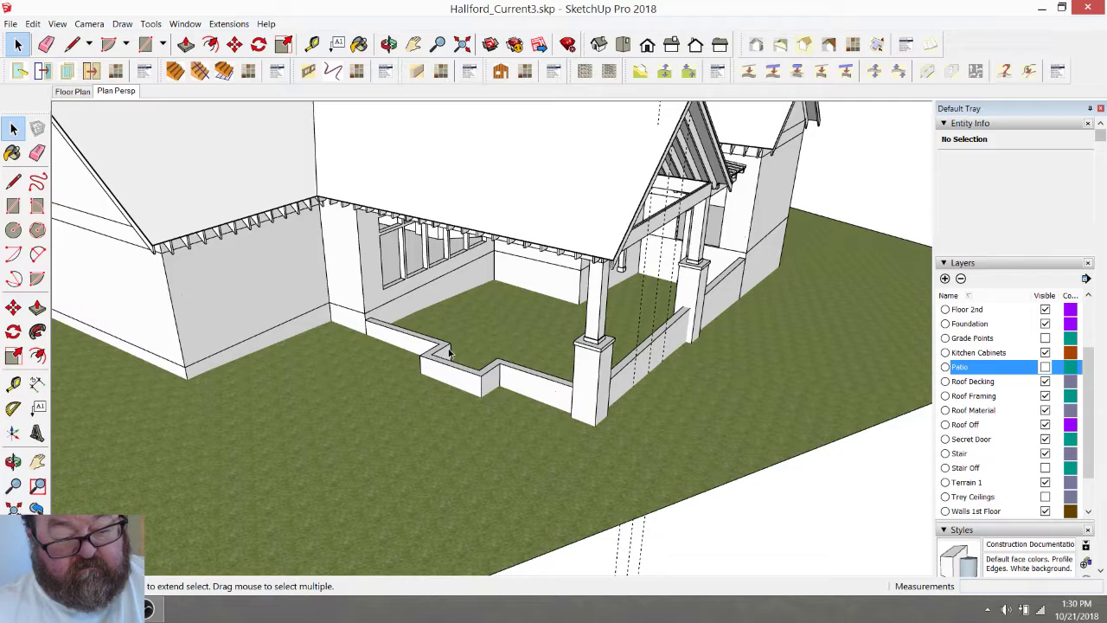
pyautogui.scroll(5, 449, 355)
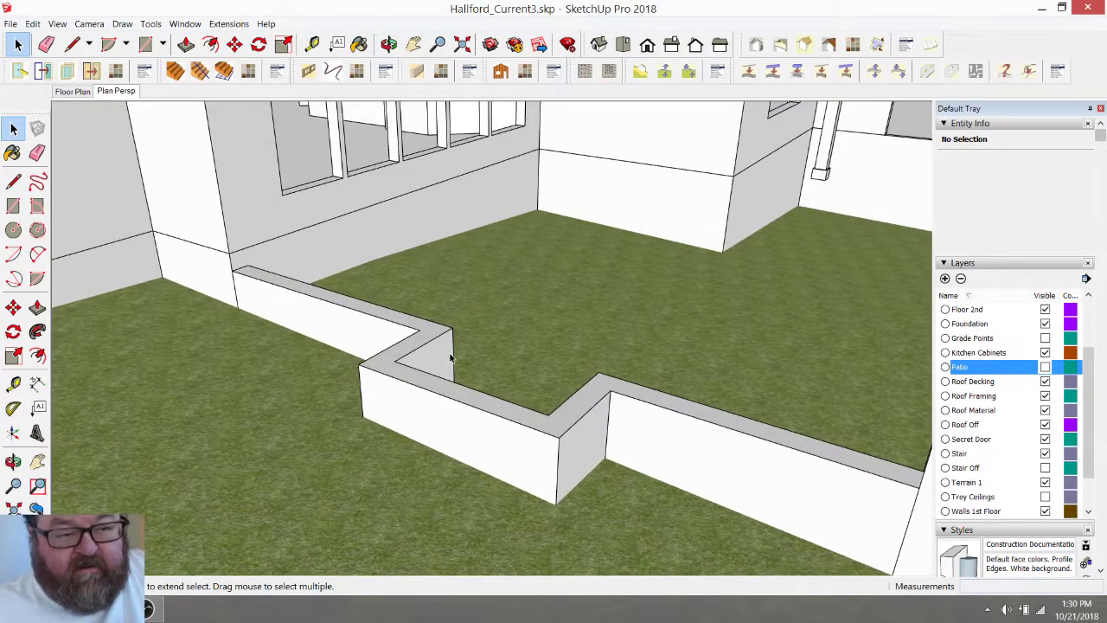
pyautogui.scroll(-3, 449, 356)
pyautogui.scroll(2, 448, 351)
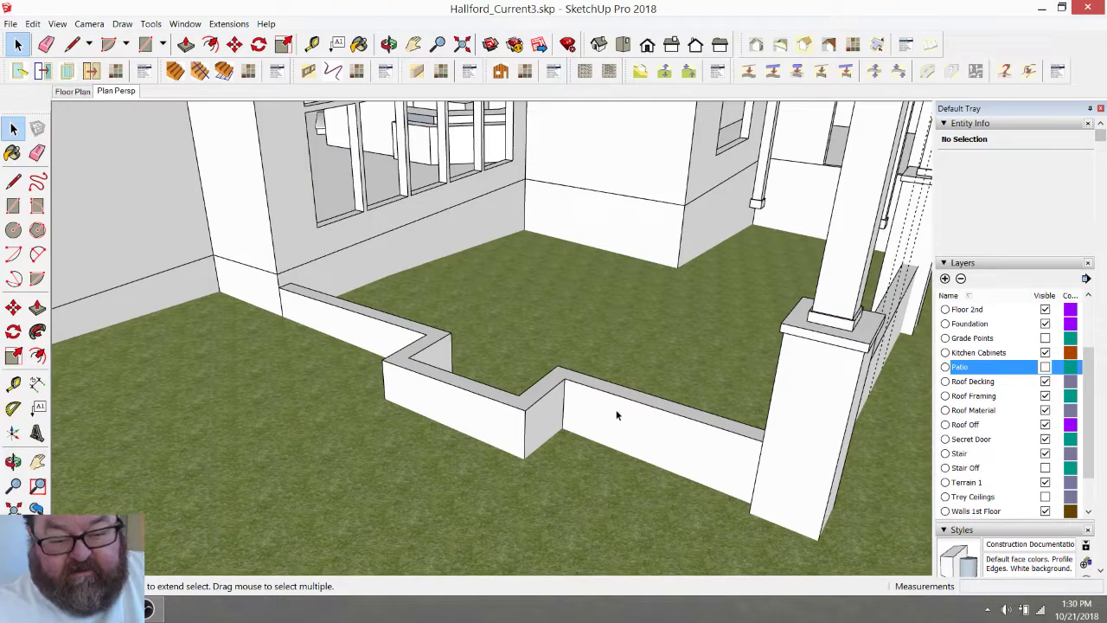
pyautogui.scroll(-3, 397, 376)
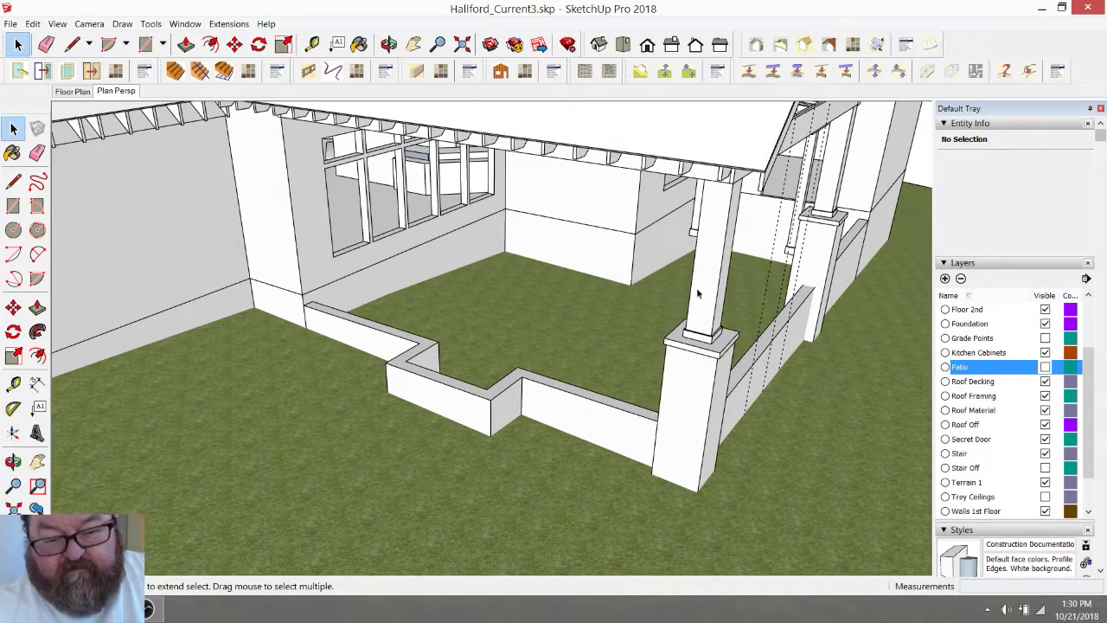
pyautogui.scroll(-3, 460, 355)
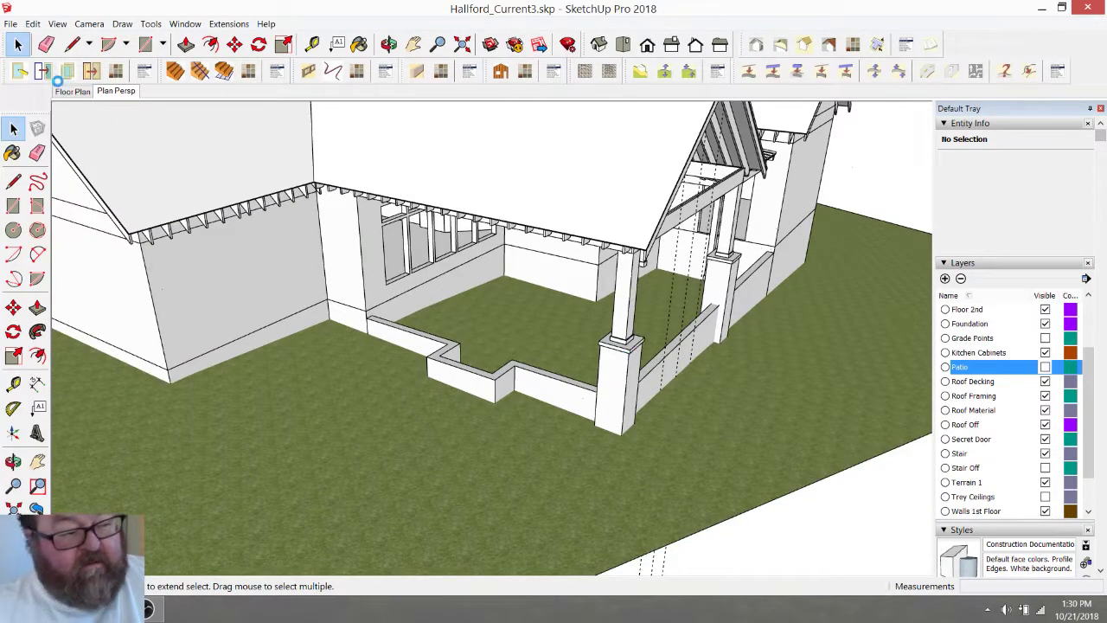
# Assign the two porch piers to the Patio layer so they are hidden along with the patio
pyautogui.click(619, 367)
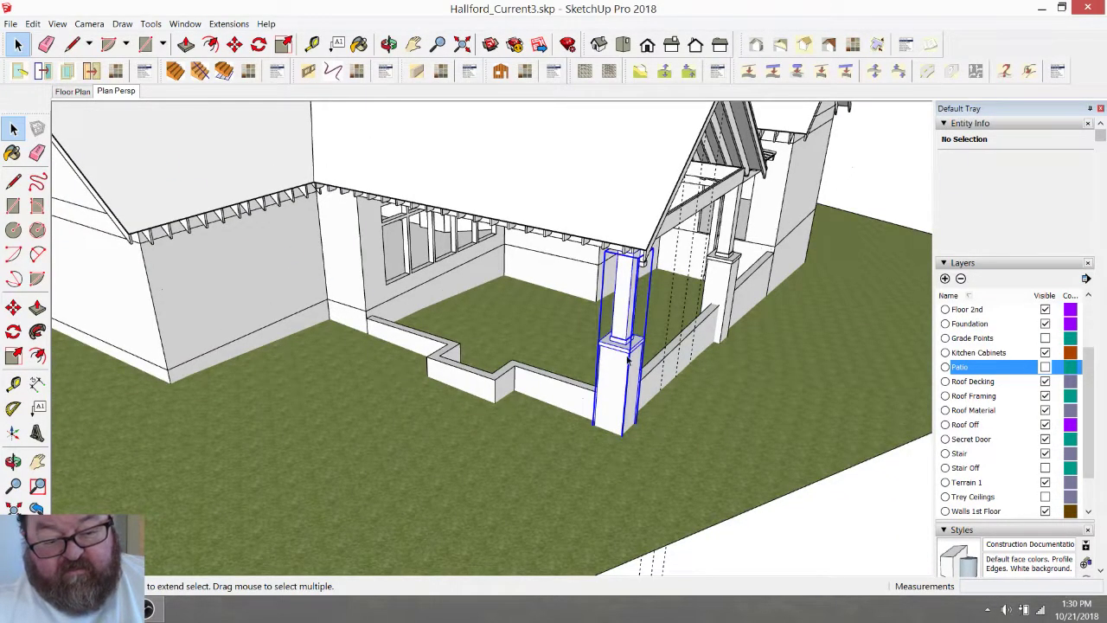
pyautogui.keyDown('shift'); pyautogui.click(719, 278); pyautogui.keyUp('shift')
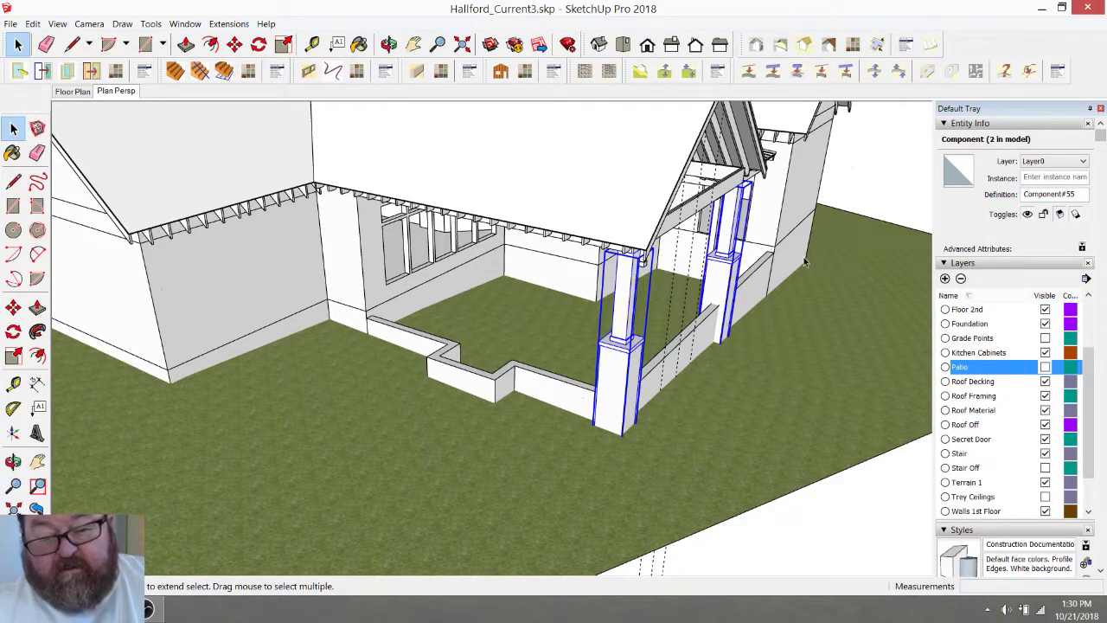
pyautogui.click(1085, 162)
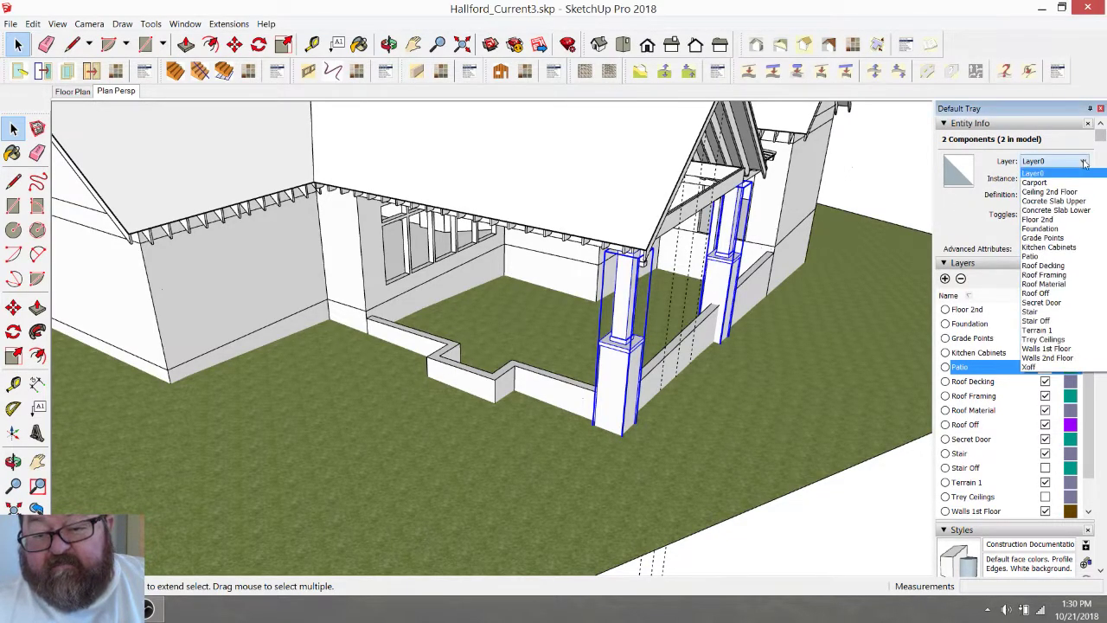
pyautogui.click(1038, 257)
pyautogui.click(564, 421)
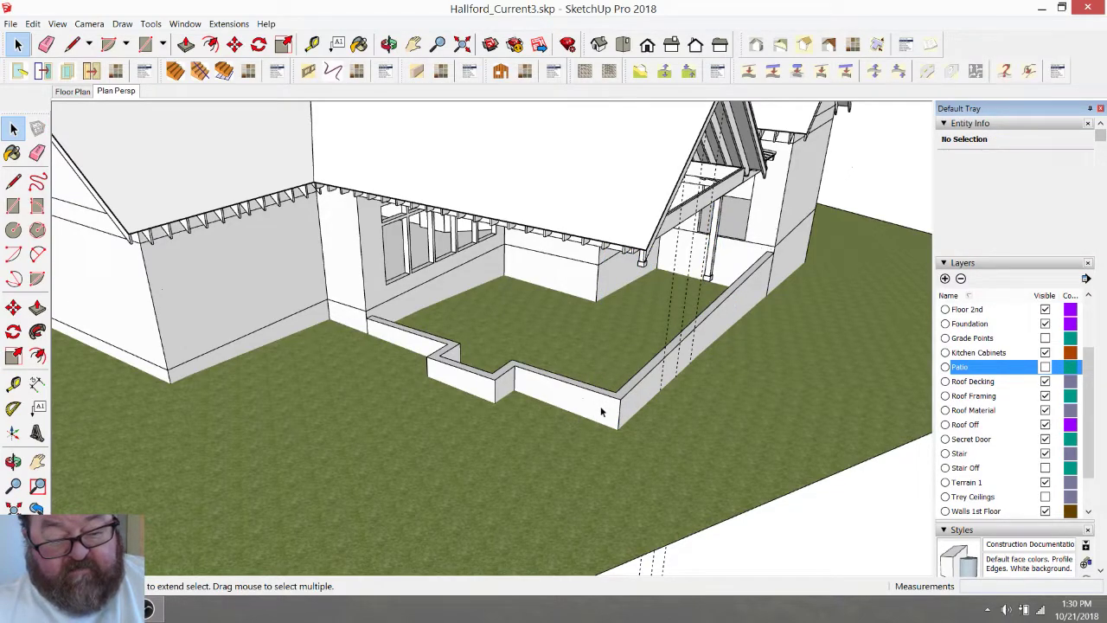
# Open the perimeter wall group for editing and place a vertical guide 8" from its outer corner edge on the jogged side
pyautogui.click(602, 412)
pyautogui.scroll(5, 603, 410)
pyautogui.doubleClick(602, 406)
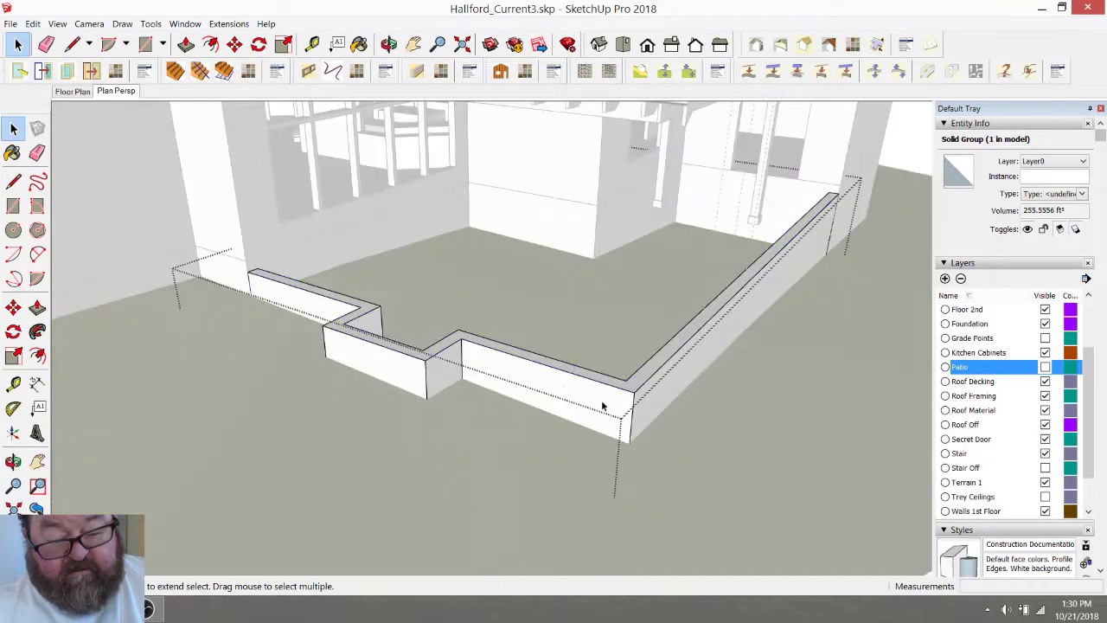
pyautogui.click(72, 44)
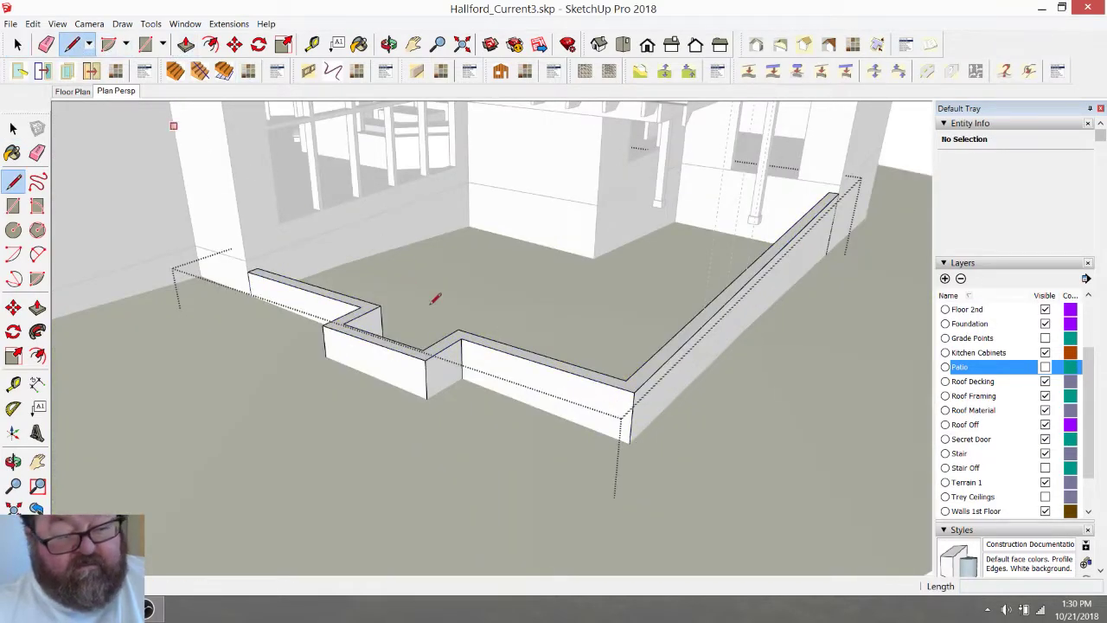
pyautogui.click(312, 44)
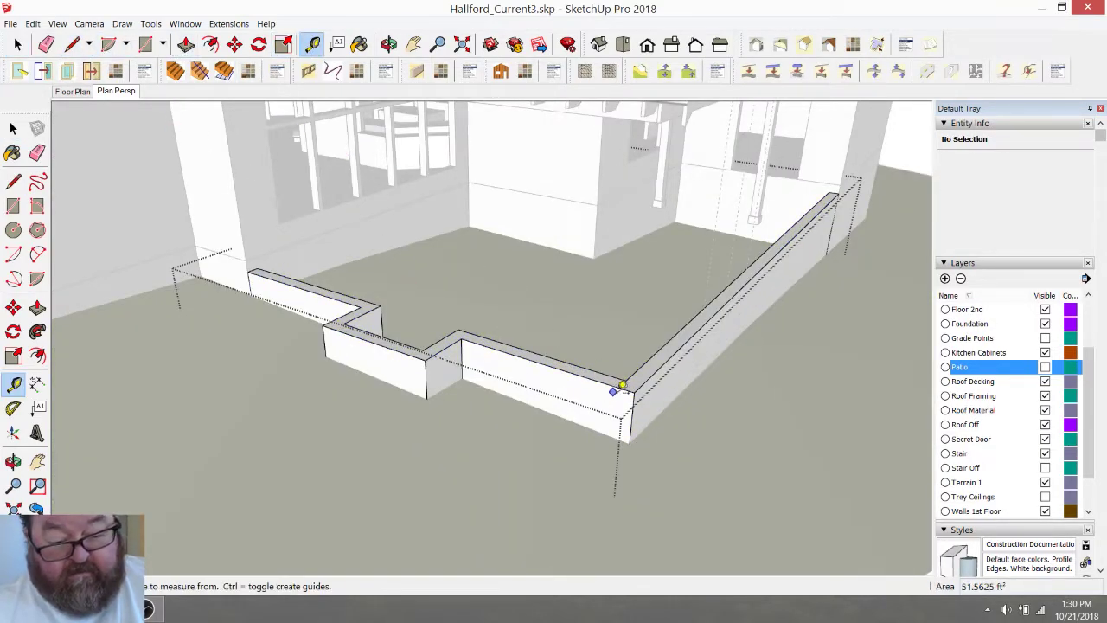
pyautogui.click(621, 384)
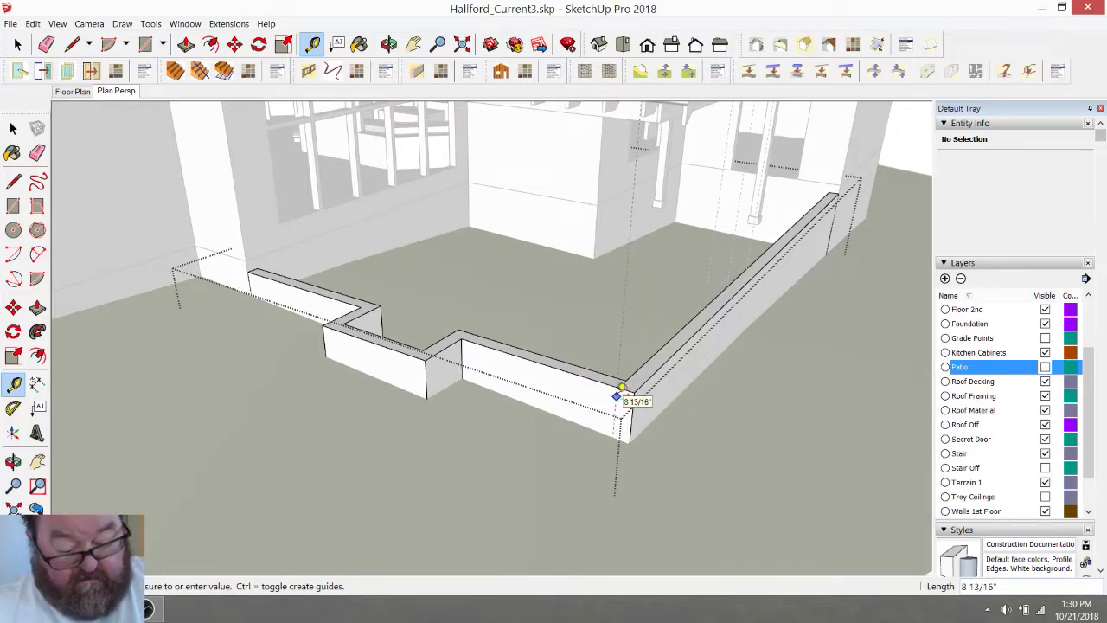
pyautogui.write('8')
pyautogui.press('Return')
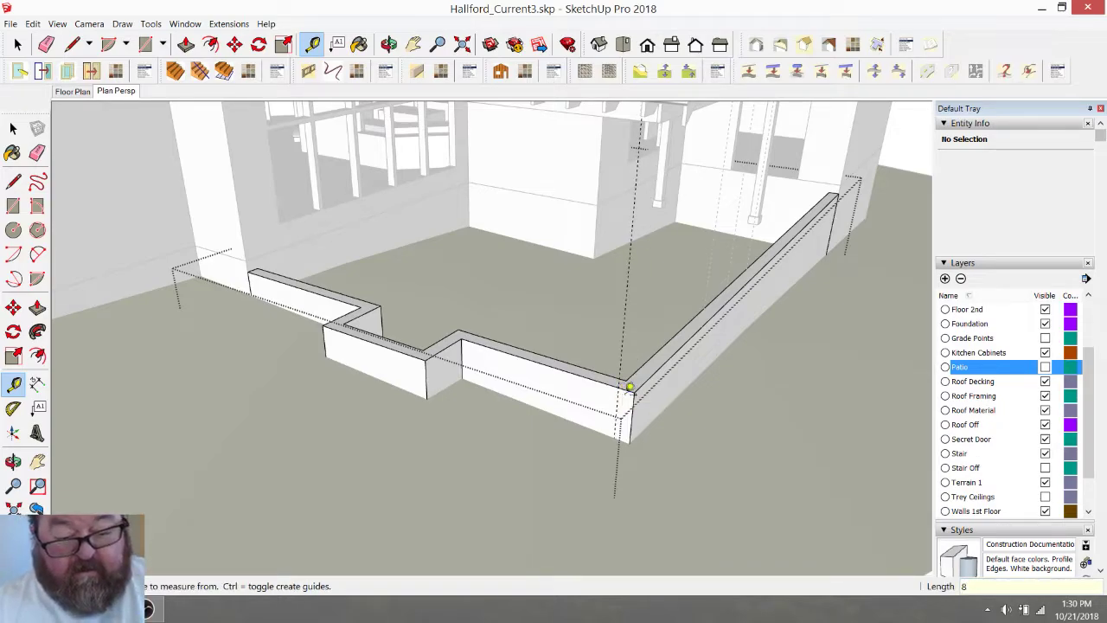
# Hide the Terrain 1 layer and draw a line down the wall's full height along the 8" guide
pyautogui.scroll(5, 698, 395)
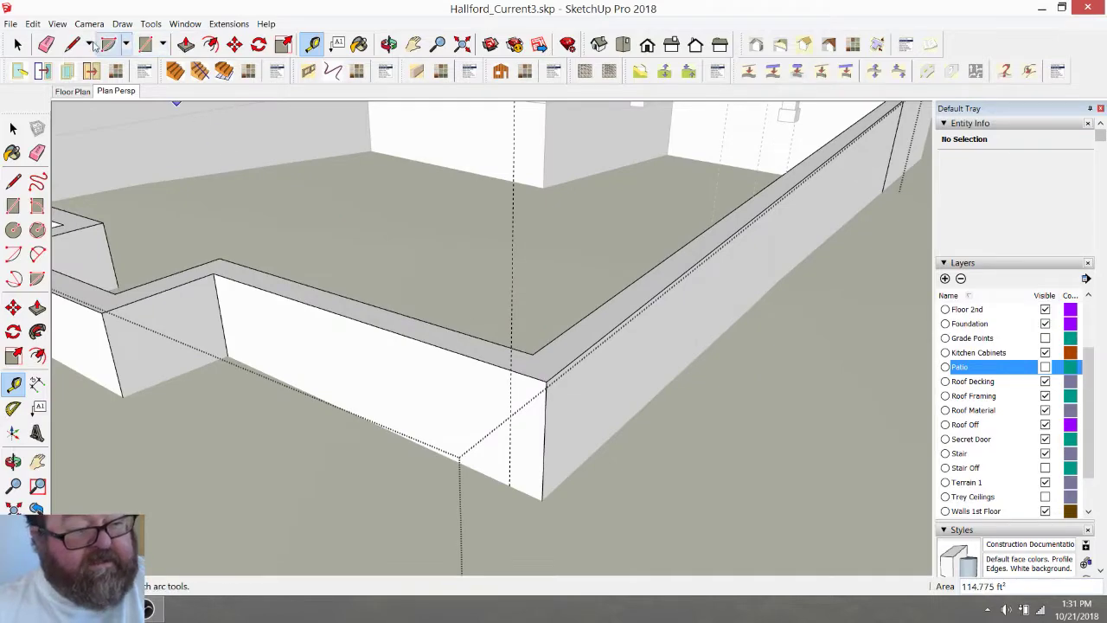
pyautogui.click(79, 47)
pyautogui.scroll(-5, 513, 364)
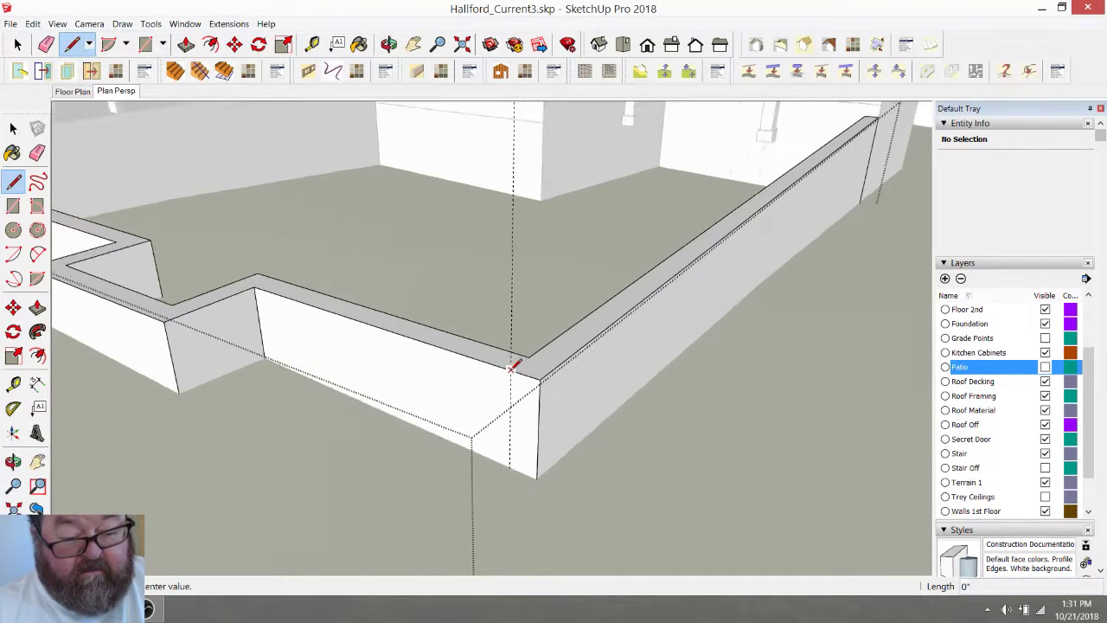
pyautogui.click(510, 369)
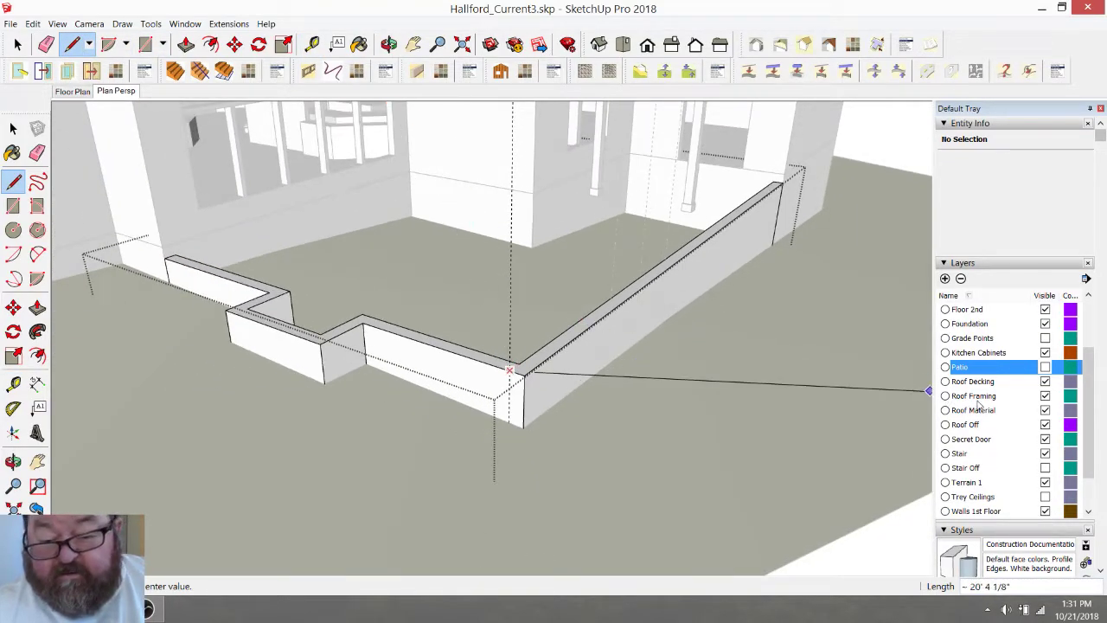
pyautogui.click(1044, 482)
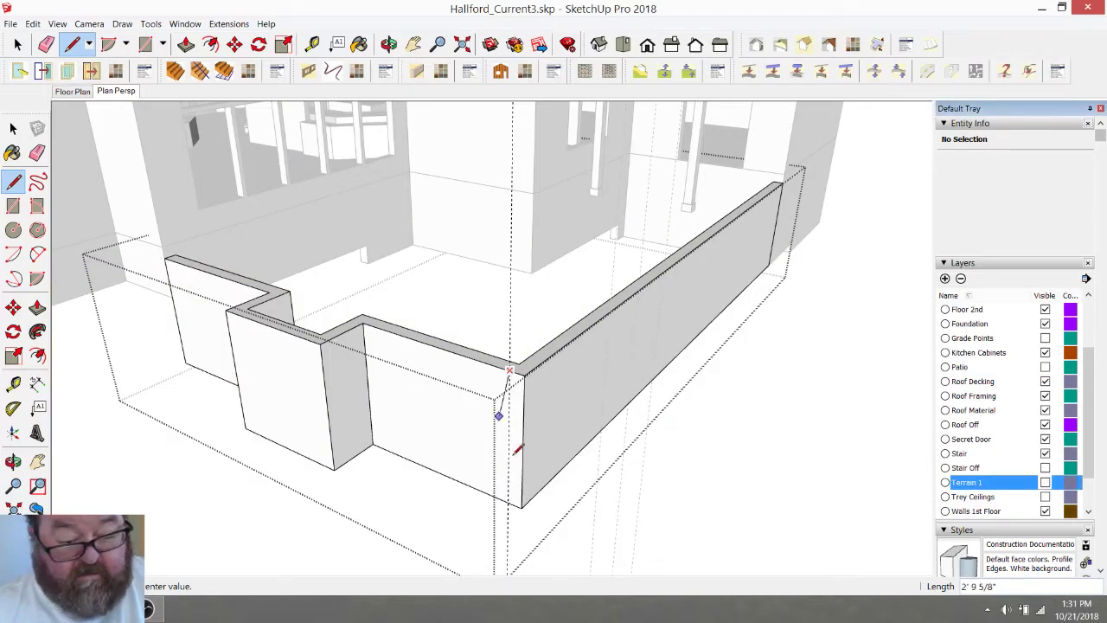
pyautogui.click(508, 500)
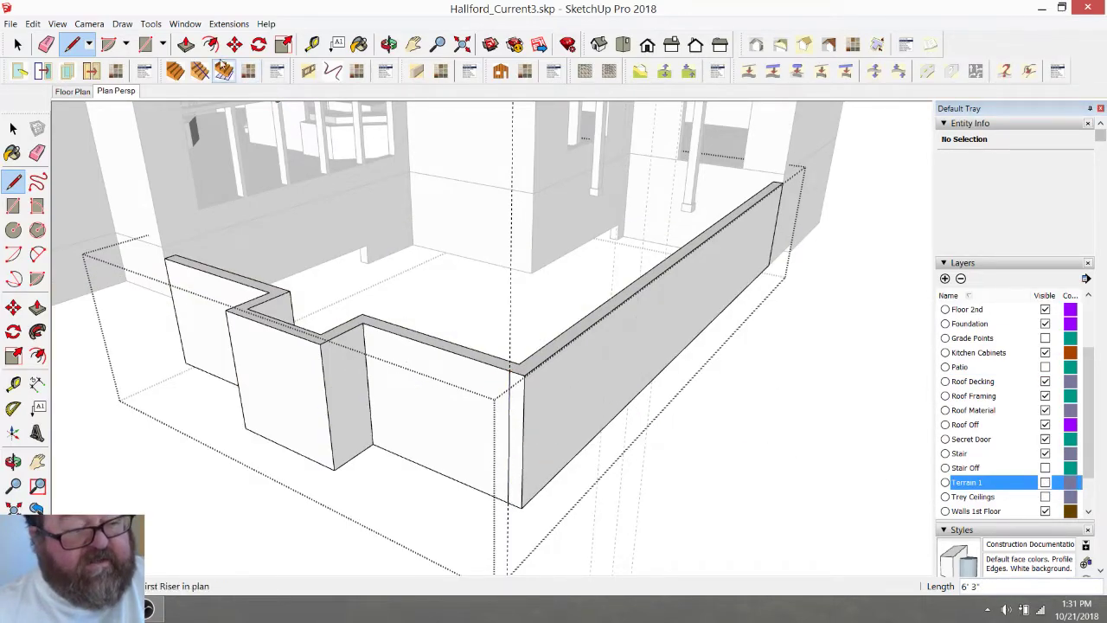
# Push/Pull the 8" corner strip outward in two pulls, extending the long perimeter wall until it lines up with the projecting house corner
pyautogui.click(186, 44)
pyautogui.scroll(-3, 519, 337)
pyautogui.click(517, 385)
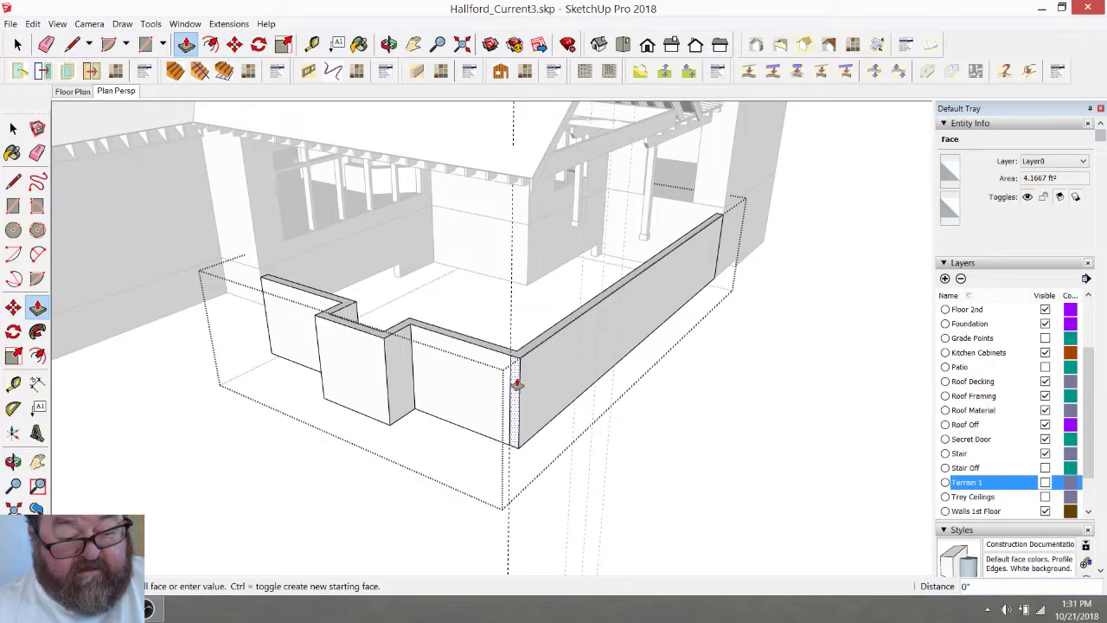
pyautogui.click(432, 446)
pyautogui.scroll(-1, 536, 370)
pyautogui.scroll(-2, 535, 370)
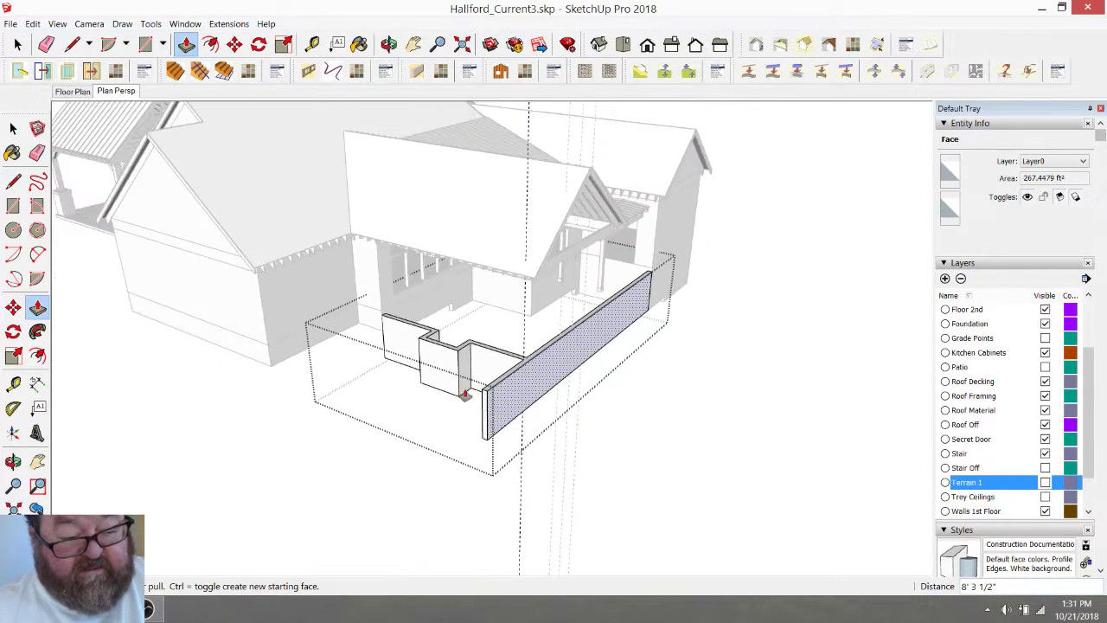
pyautogui.scroll(2, 424, 390)
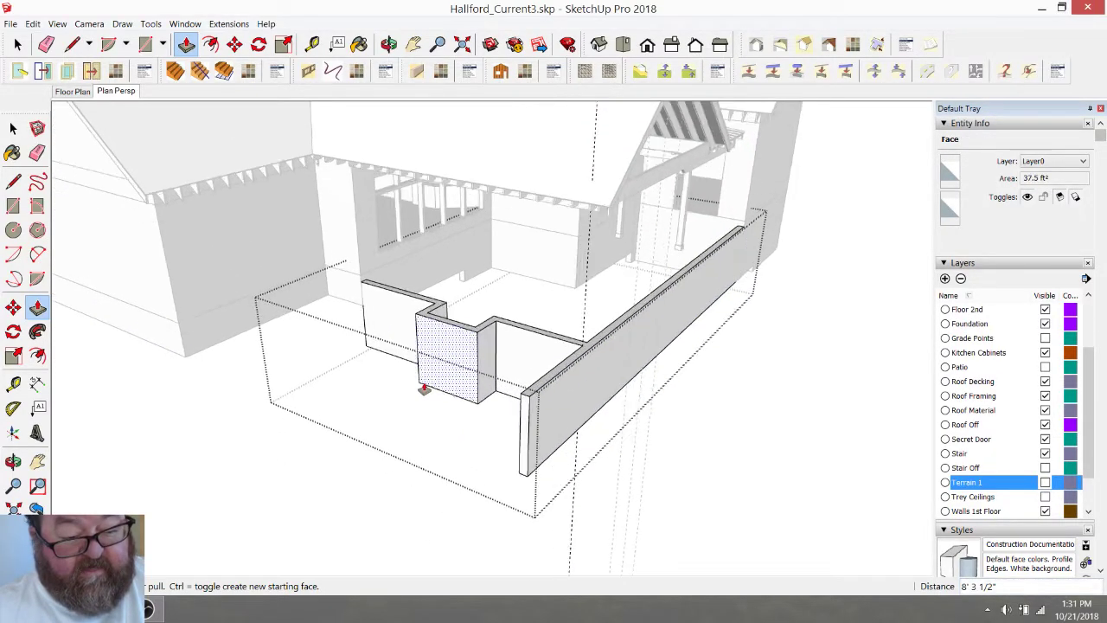
pyautogui.click(520, 410)
pyautogui.click(510, 407)
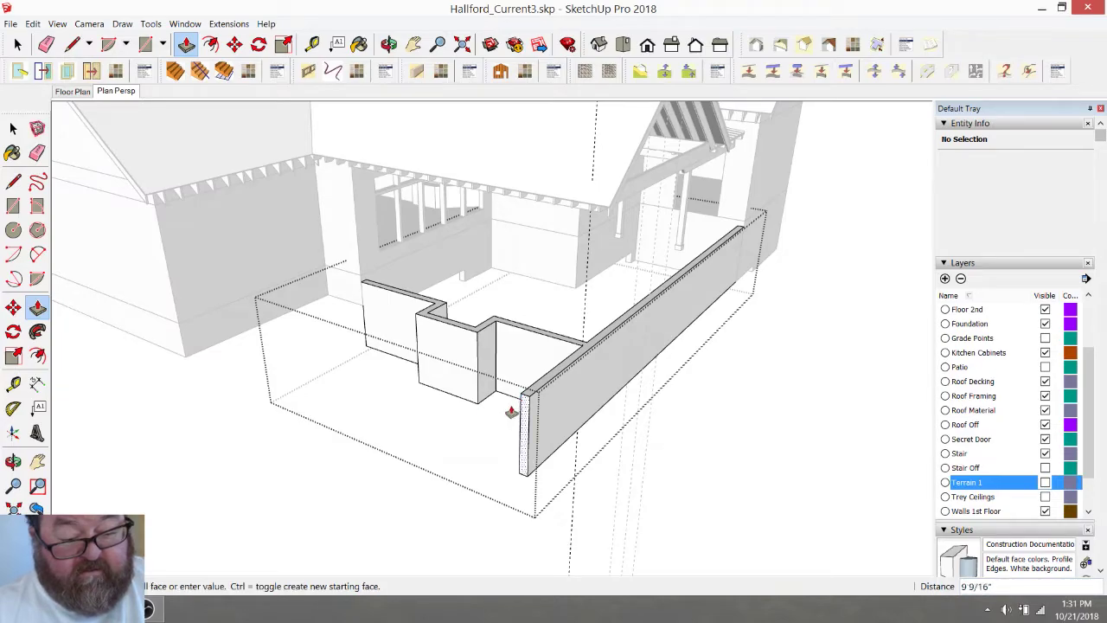
pyautogui.click(179, 331)
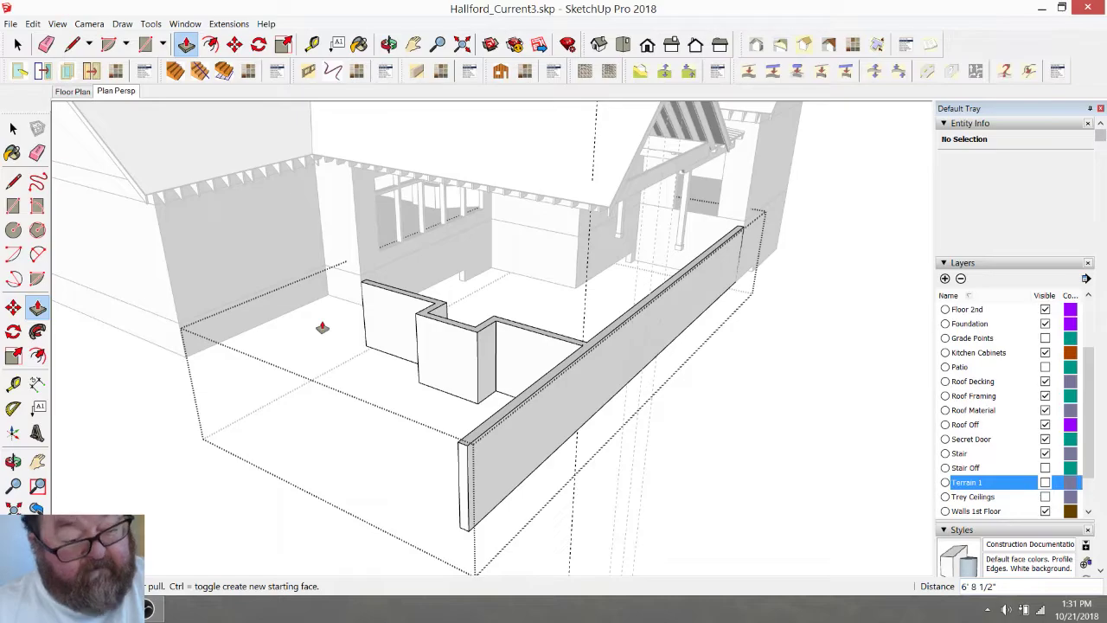
# Draw an 8" line across the long wall's underside and push the underside in about 2' 1 3/16"
pyautogui.click(389, 44)
pyautogui.moveTo(475, 279); pyautogui.dragTo(911, 419)
pyautogui.scroll(3, 846, 399)
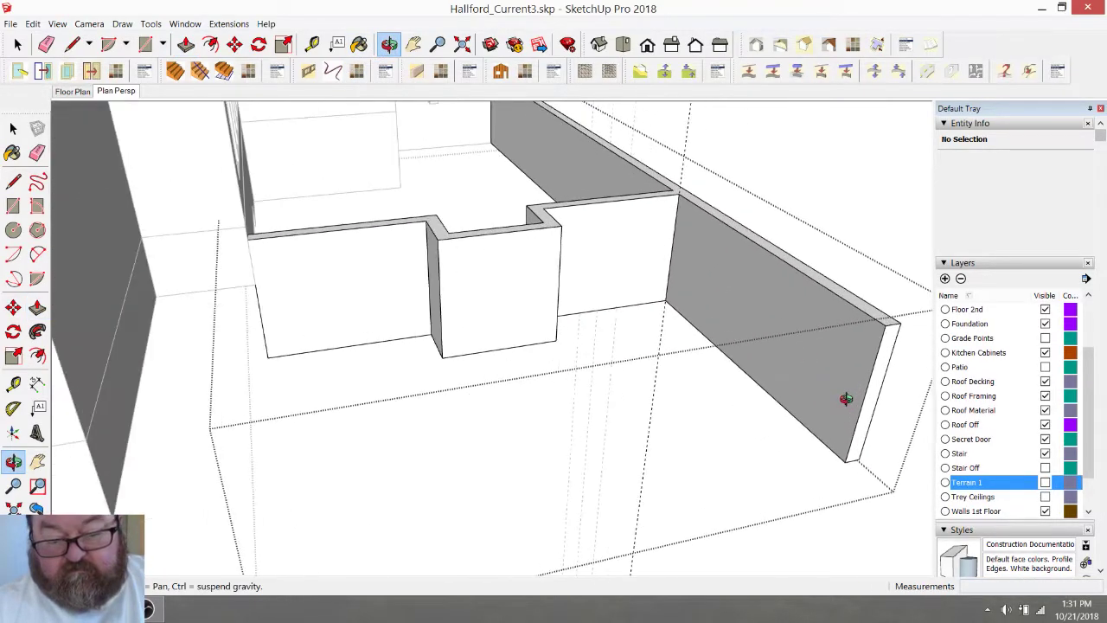
pyautogui.moveTo(824, 382); pyautogui.dragTo(543, 194)
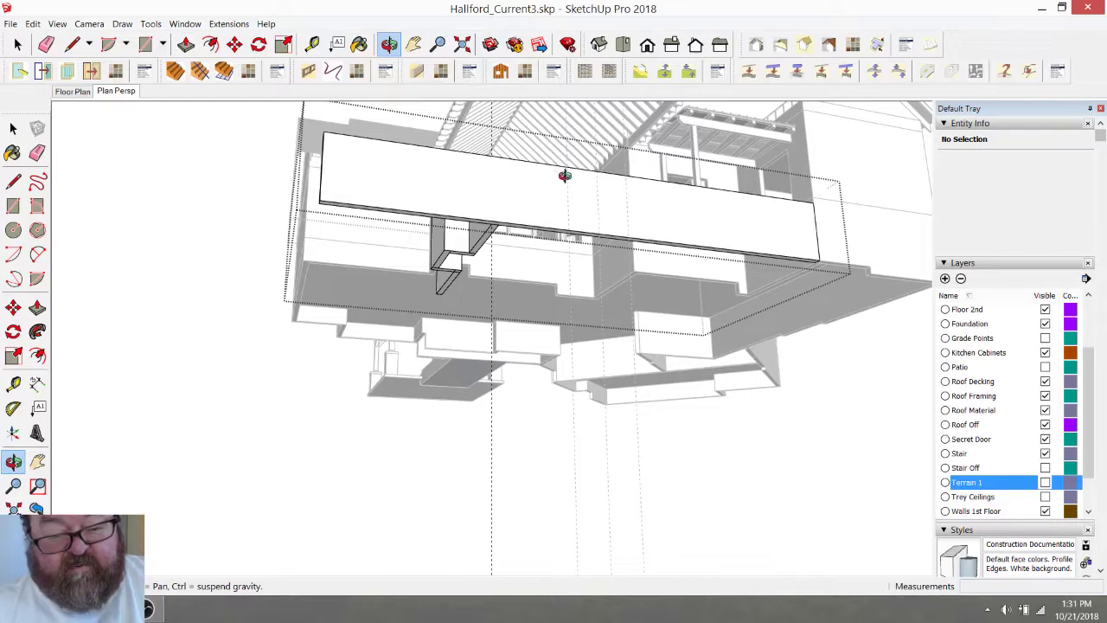
pyautogui.moveTo(627, 217)
pyautogui.mouseDown()
pyautogui.moveTo(568, 168)
pyautogui.moveTo(509, 153)
pyautogui.moveTo(517, 171)
pyautogui.moveTo(566, 182)
pyautogui.mouseUp()
pyautogui.press('l')
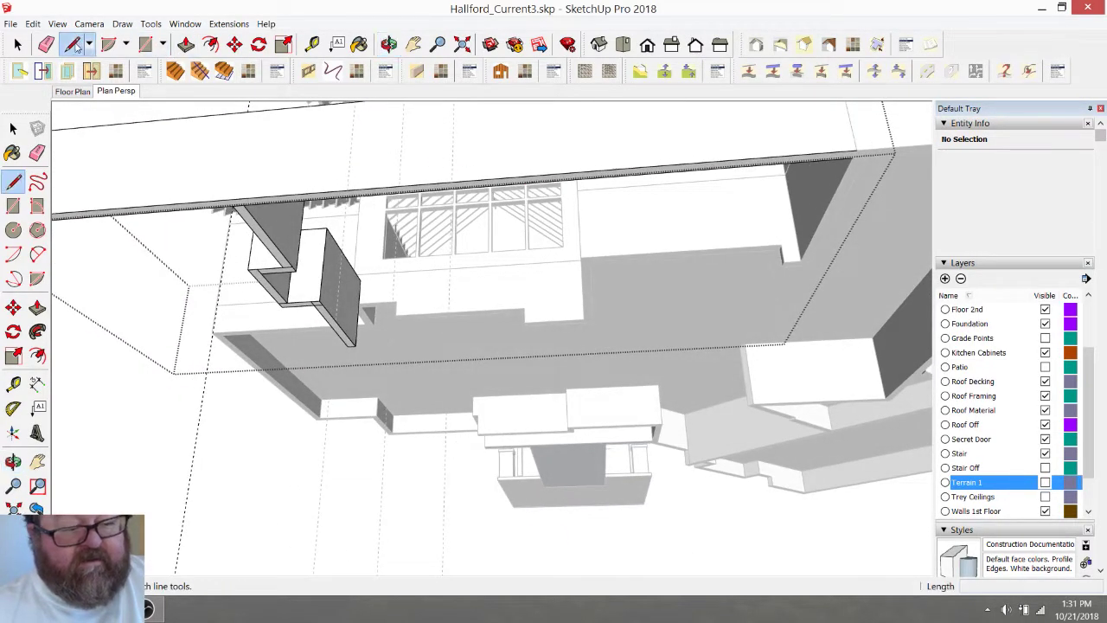
pyautogui.click(577, 178)
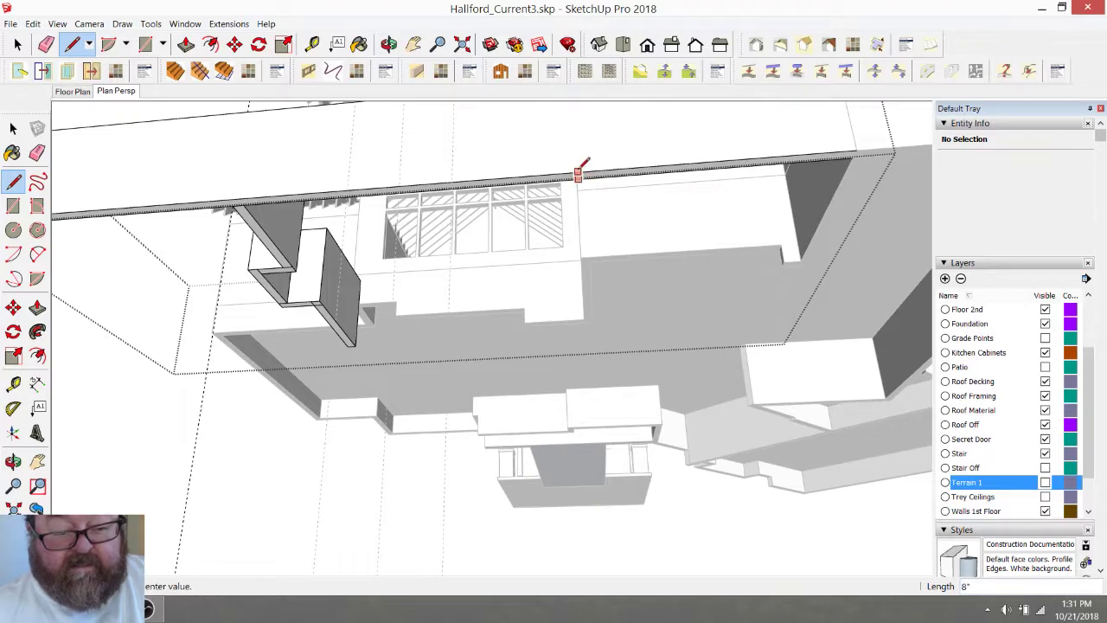
pyautogui.click(186, 44)
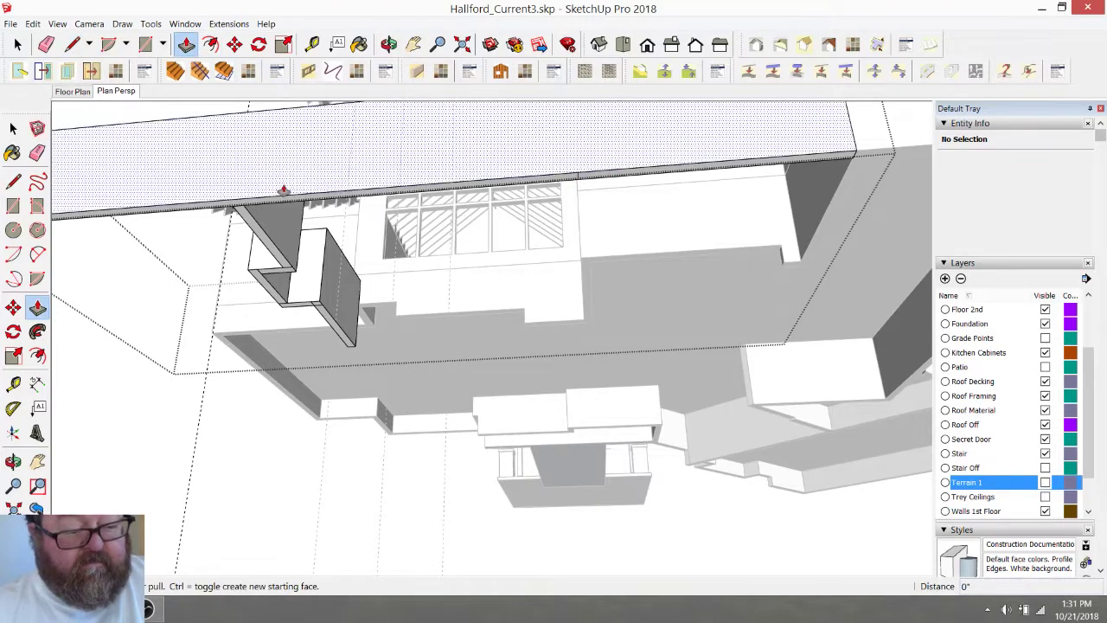
pyautogui.click(287, 194)
pyautogui.click(316, 173)
# Push the wall section between the jog and the long wall up 6' 3" and erase its leftover face and edges
pyautogui.click(388, 44)
pyautogui.moveTo(320, 124); pyautogui.dragTo(556, 165)
pyautogui.scroll(4, 737, 300)
pyautogui.moveTo(702, 274); pyautogui.dragTo(549, 239)
pyautogui.click(186, 44)
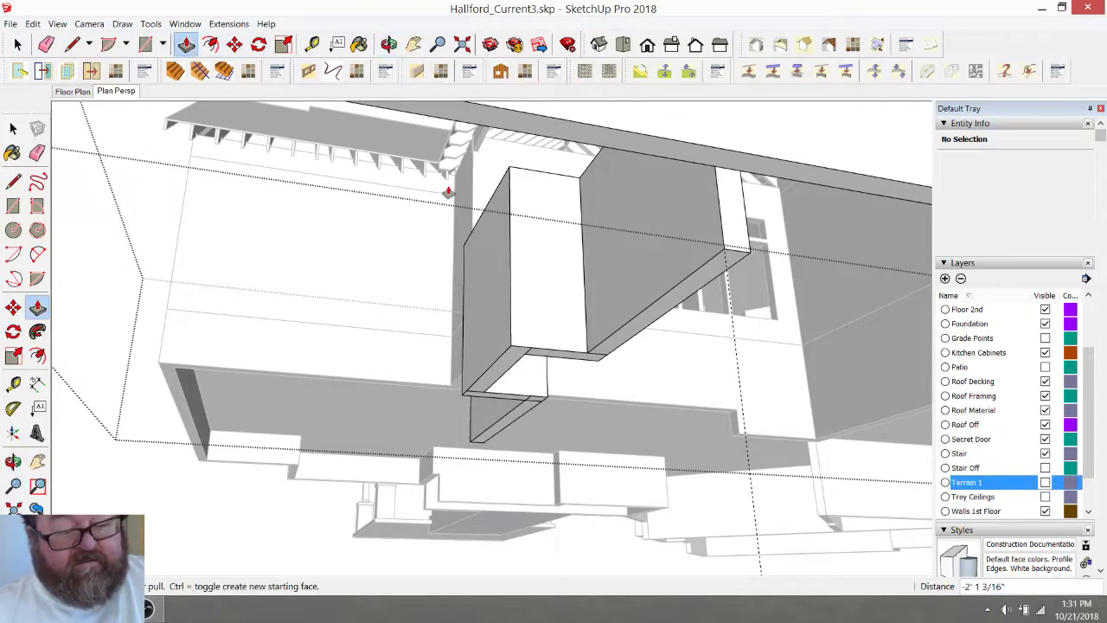
pyautogui.click(701, 278)
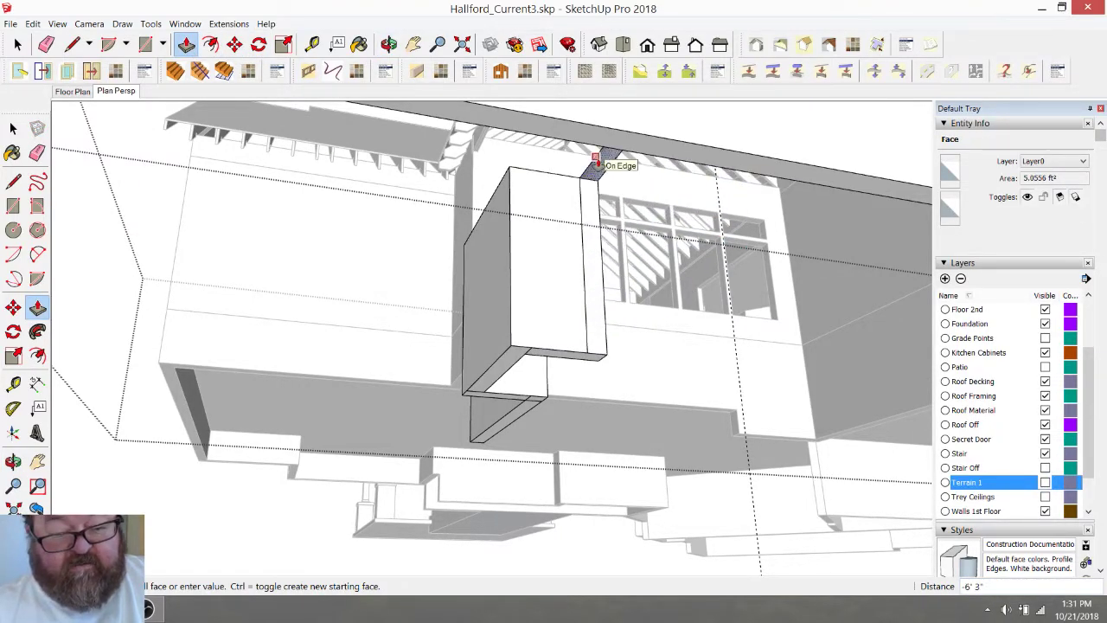
pyautogui.click(596, 164)
pyautogui.press('space')
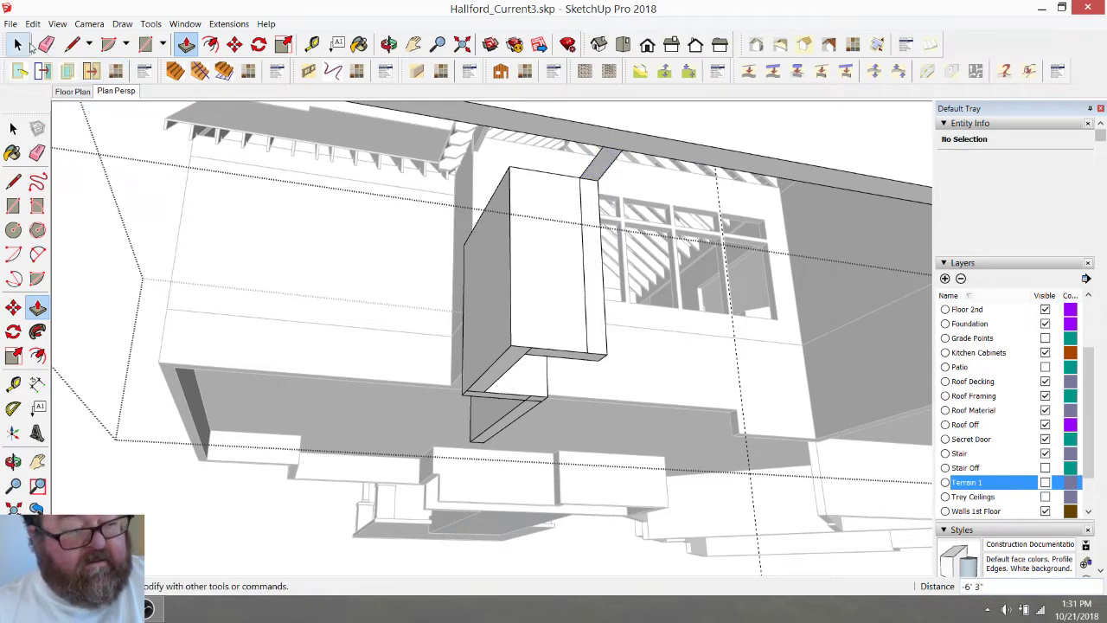
pyautogui.press('e')
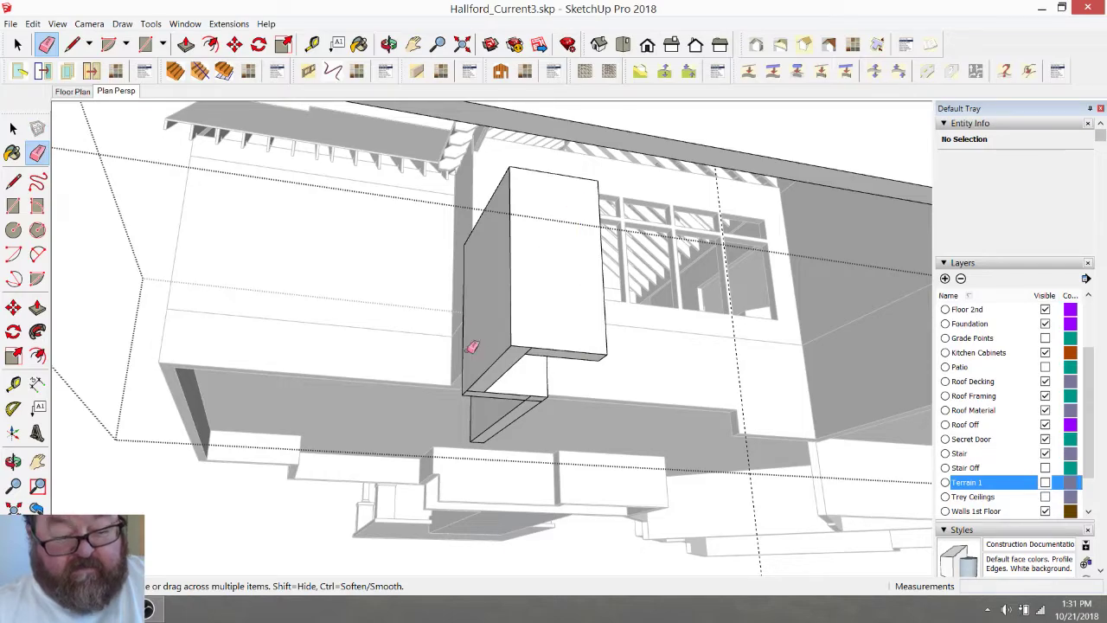
# Push away the remaining jogged wall sections from their undersides
pyautogui.scroll(4, 549, 444)
pyautogui.scroll(-2, 536, 415)
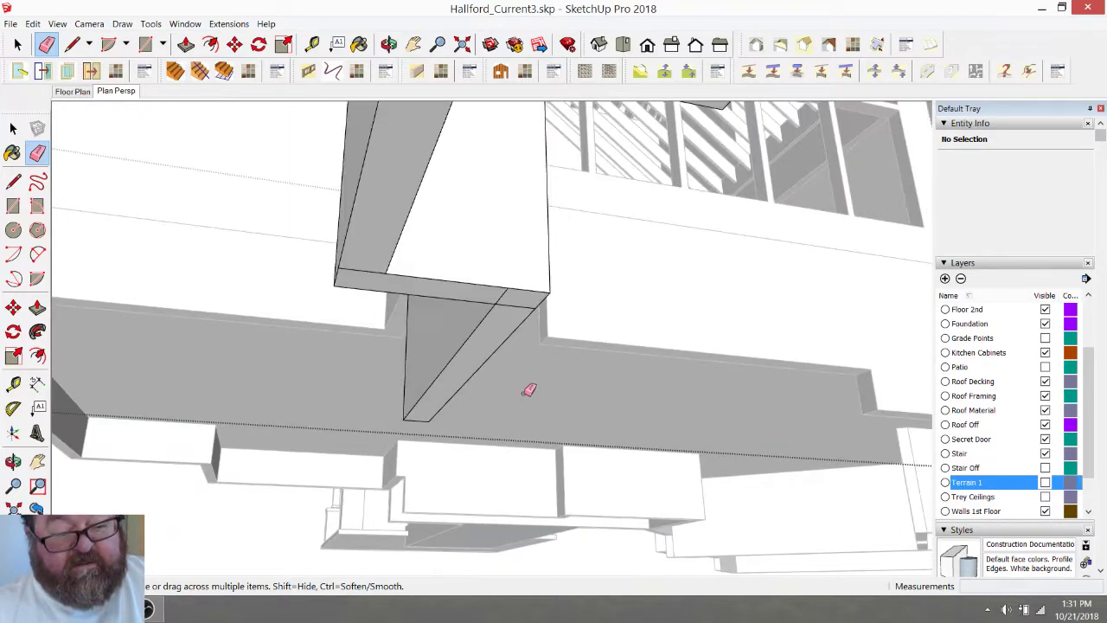
pyautogui.click(186, 44)
pyautogui.click(444, 328)
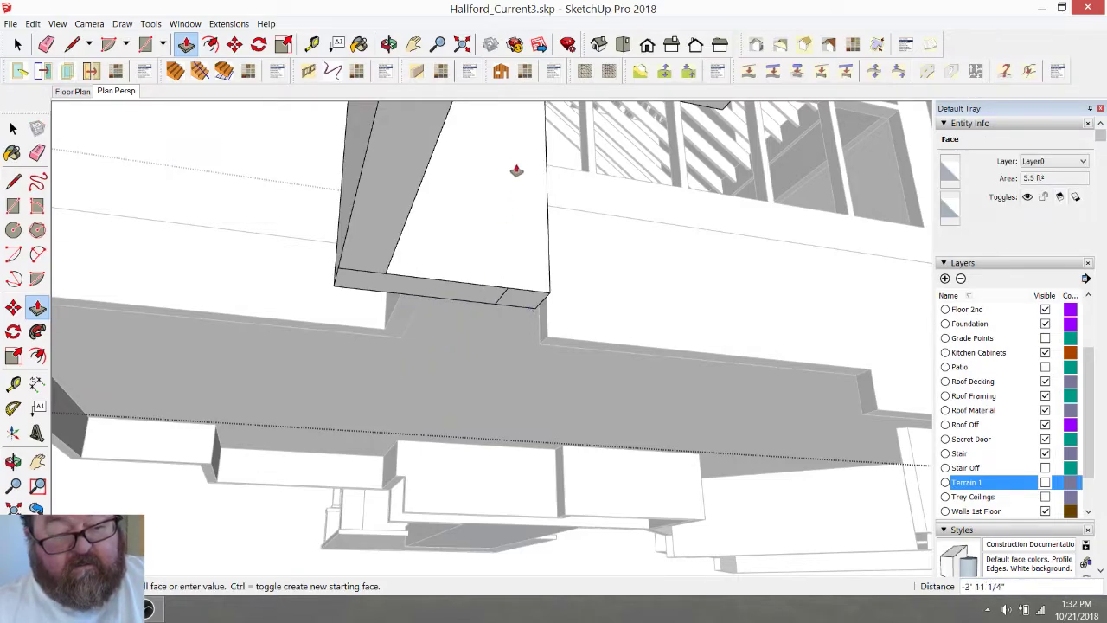
pyautogui.click(536, 119)
# Collapse the last piece of the old jogged wall beside the house and delete its leftover face
pyautogui.click(389, 44)
pyautogui.moveTo(388, 112); pyautogui.dragTo(678, 288)
pyautogui.moveTo(457, 130); pyautogui.dragTo(186, 125)
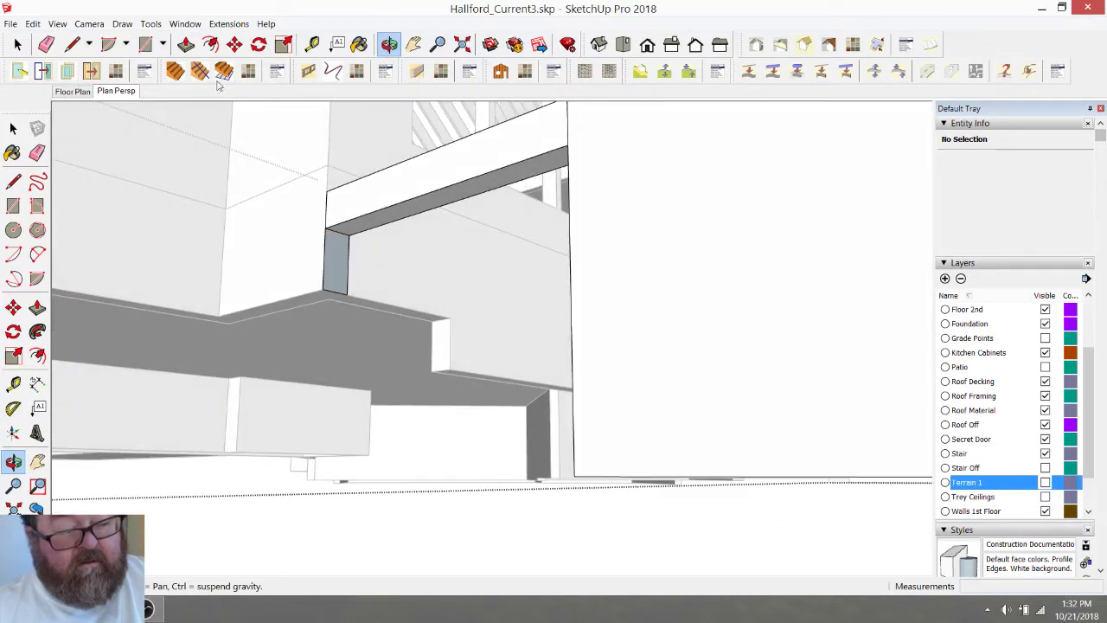
pyautogui.click(186, 44)
pyautogui.click(376, 190)
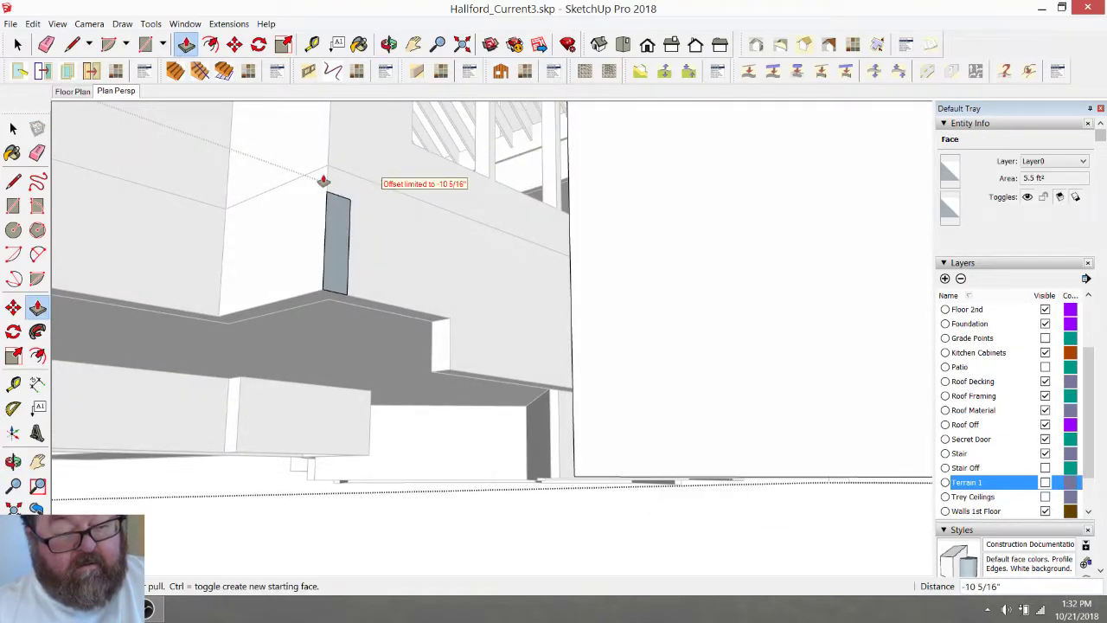
pyautogui.click(346, 181)
pyautogui.press('space')
pyautogui.moveTo(276, 182); pyautogui.dragTo(376, 307)
pyautogui.press('Delete')
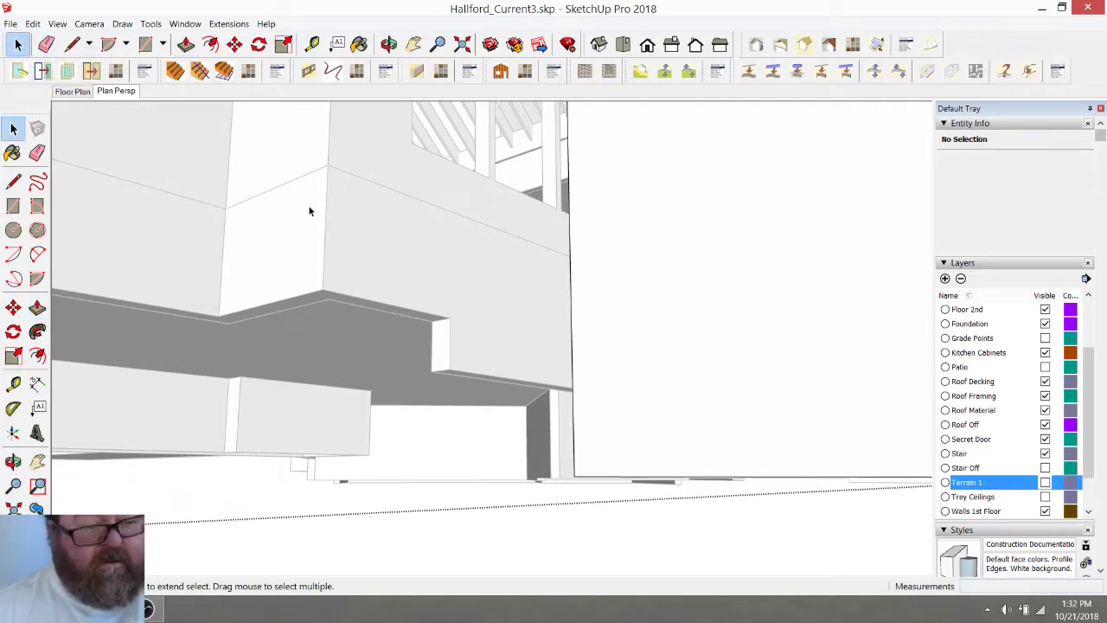
pyautogui.click(388, 44)
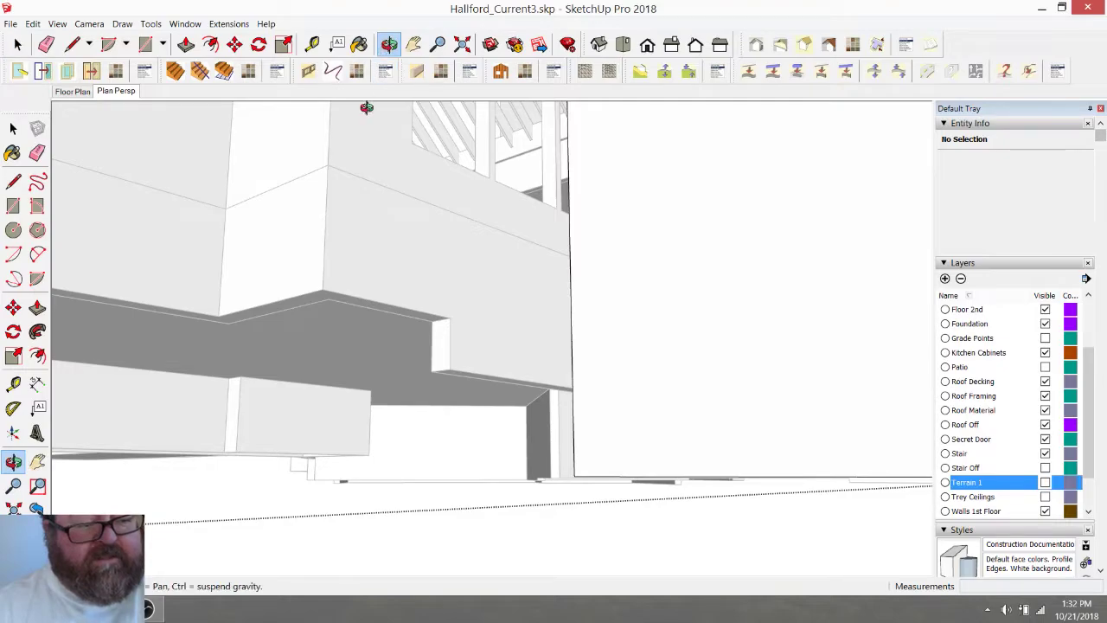
# Erase the vertical dividing edges and the nearby guide on the long foundation wall's inner face
pyautogui.scroll(-10, 403, 265)
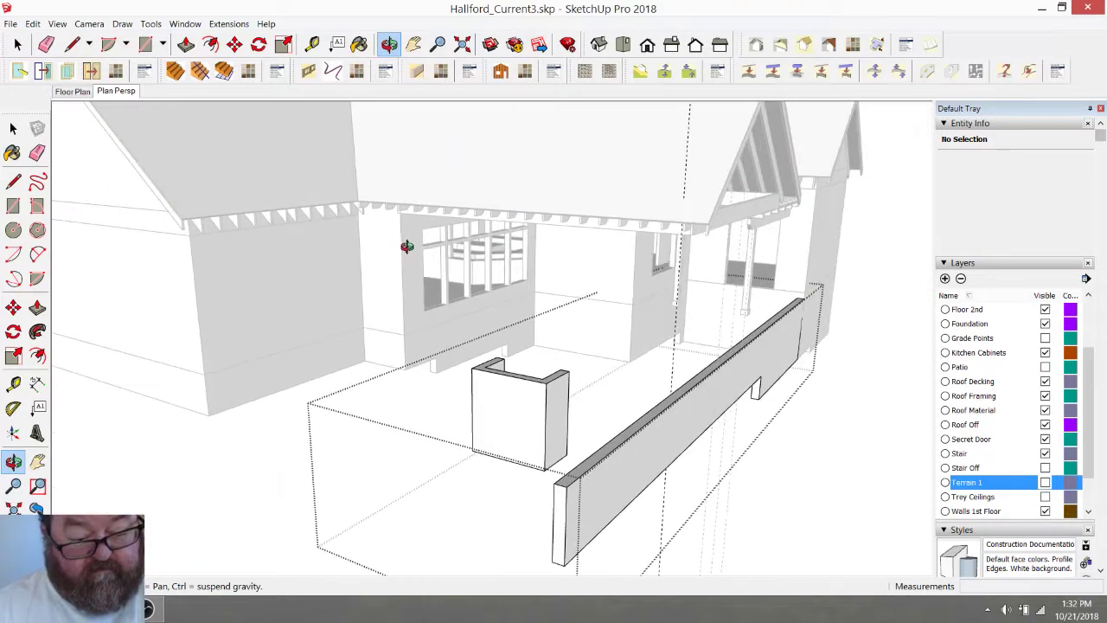
pyautogui.scroll(-3, 406, 246)
pyautogui.moveTo(423, 374); pyautogui.dragTo(489, 406)
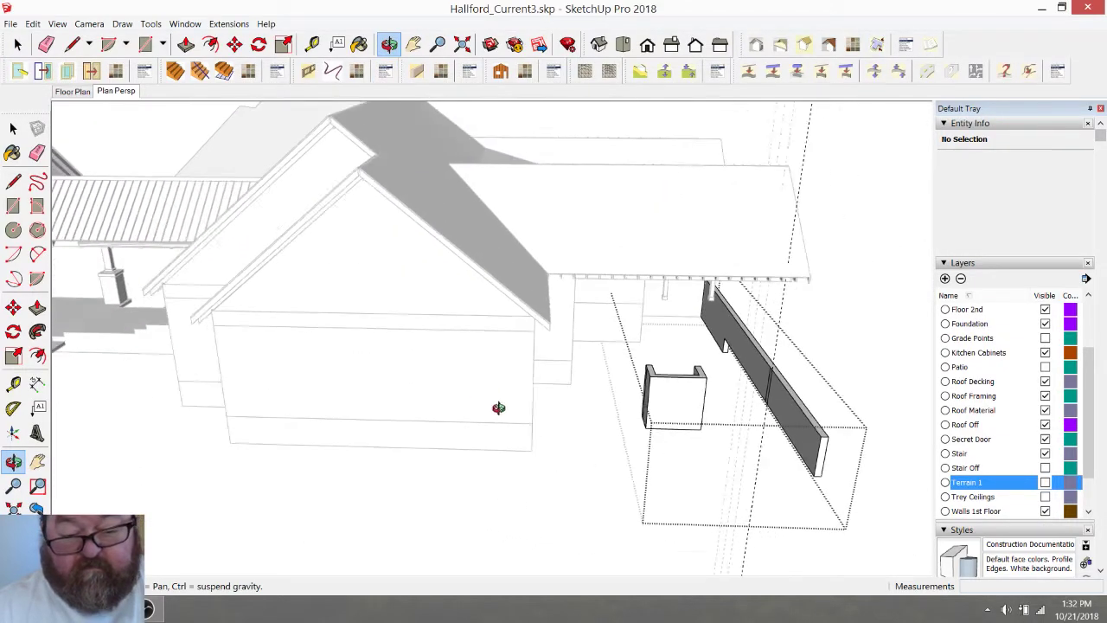
pyautogui.scroll(6, 788, 443)
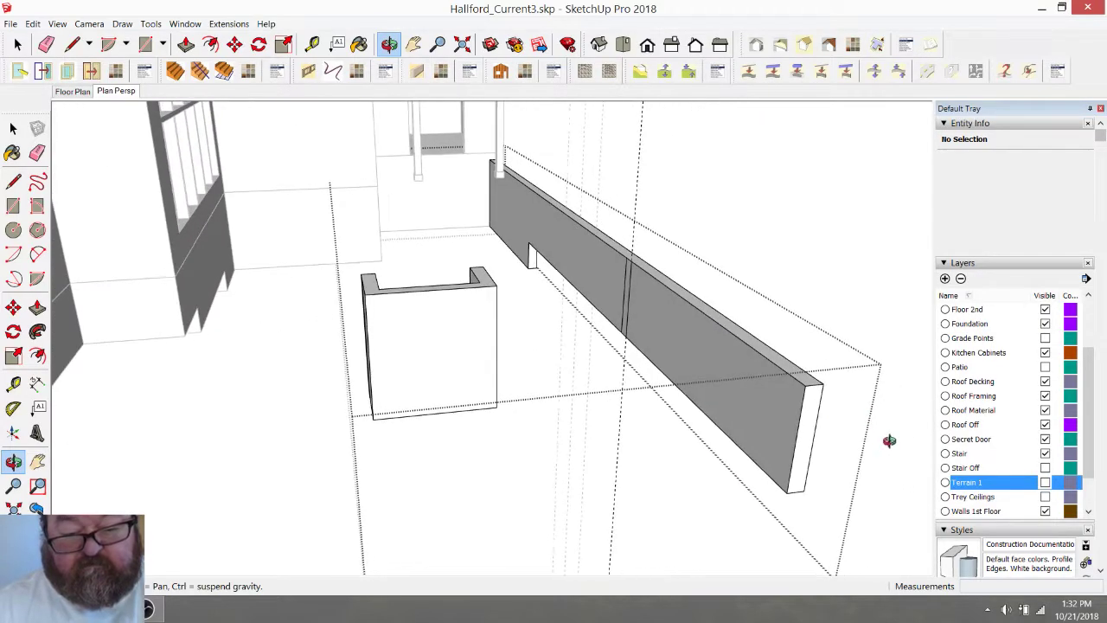
pyautogui.click(46, 44)
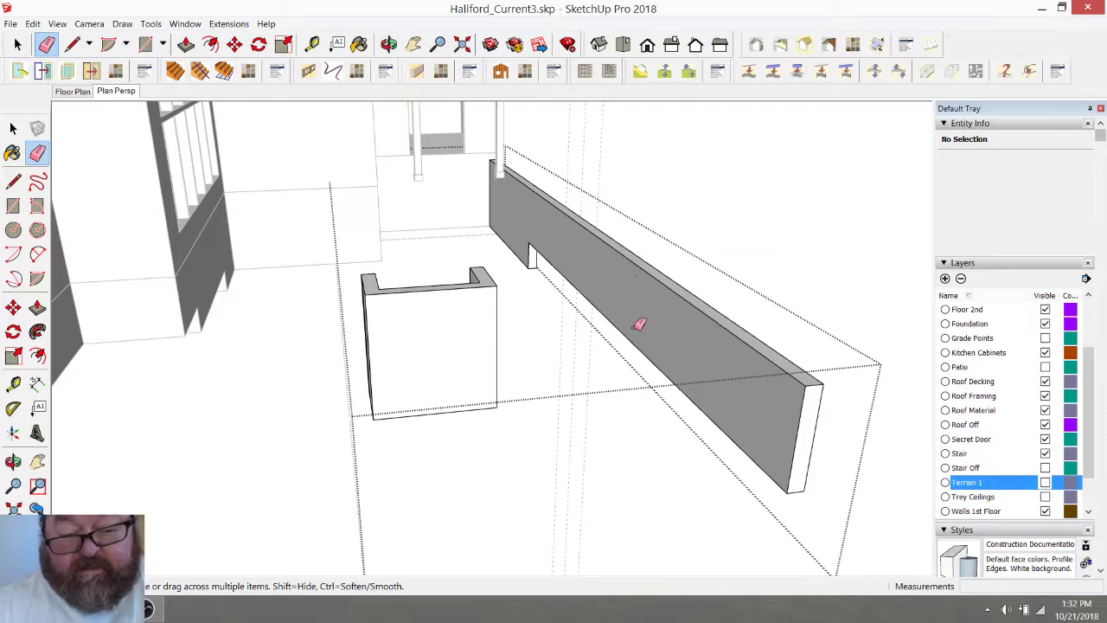
# Place a guide 8" in from the long wall's free end and draw a vertical line along it on the inner face
pyautogui.click(312, 44)
pyautogui.click(798, 421)
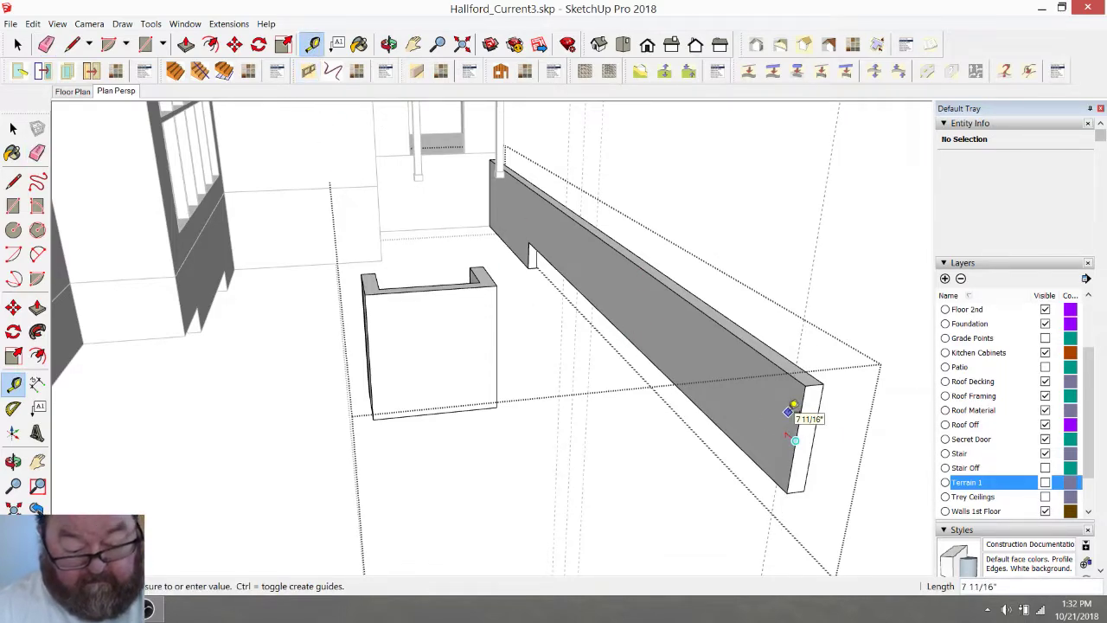
pyautogui.write('8')
pyautogui.press('Return')
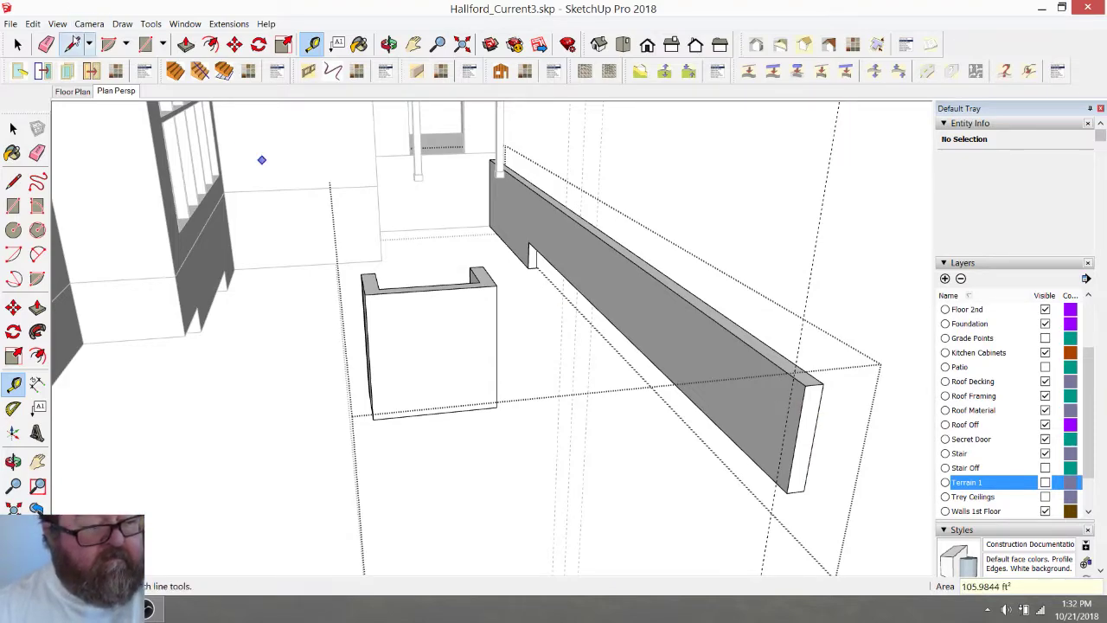
pyautogui.click(73, 44)
pyautogui.click(793, 374)
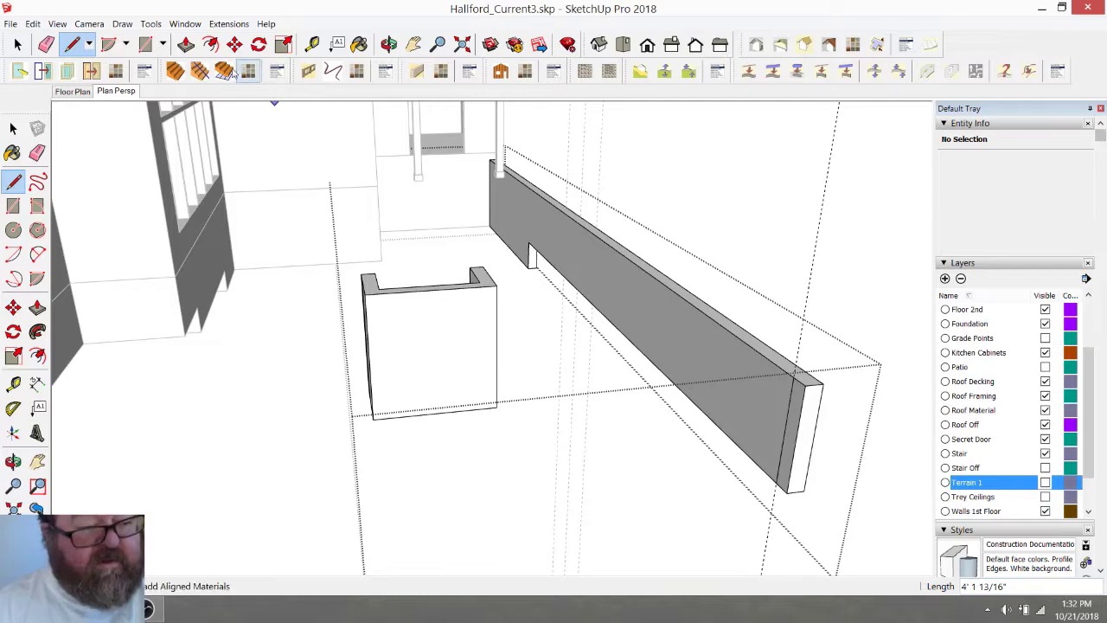
# Extrude the 8" end strip of the long wall 26' 2" to the house corner with Push/Pull to form a return wall
pyautogui.click(187, 44)
pyautogui.scroll(-2, 628, 194)
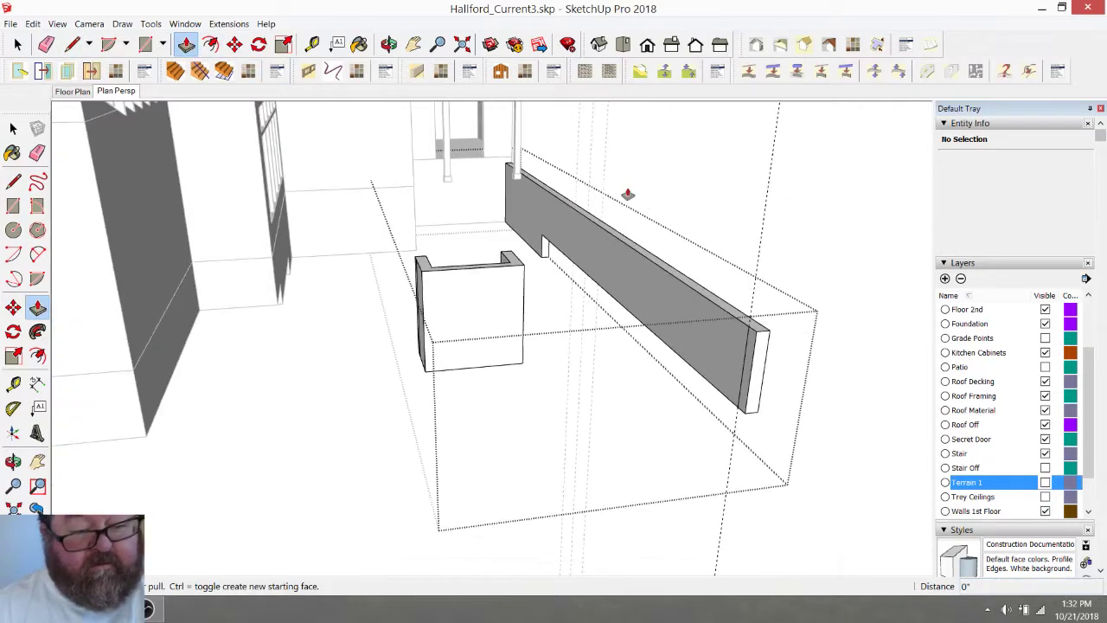
pyautogui.click(748, 351)
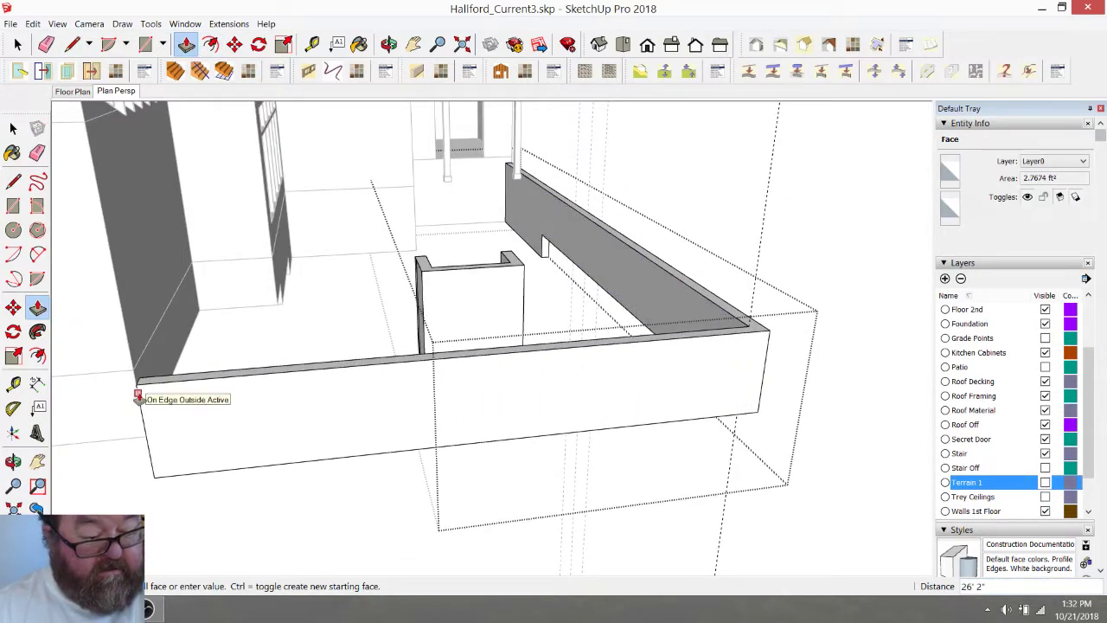
pyautogui.click(137, 383)
pyautogui.scroll(-1, 310, 386)
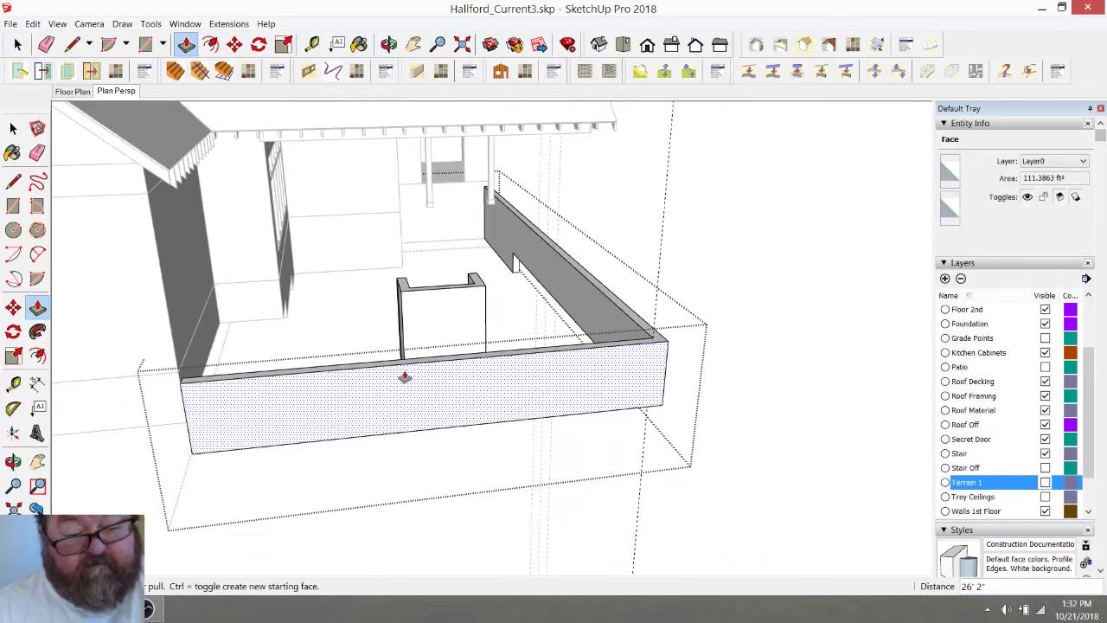
# Draw an 8" line across the underside of the long wall, level with the near side of the U-shaped wall
pyautogui.click(389, 44)
pyautogui.moveTo(382, 374)
pyautogui.mouseDown()
pyautogui.moveTo(336, 258)
pyautogui.moveTo(336, 219)
pyautogui.moveTo(268, 185)
pyautogui.moveTo(424, 205)
pyautogui.moveTo(326, 210)
pyautogui.moveTo(312, 181)
pyautogui.moveTo(279, 162)
pyautogui.moveTo(227, 173)
pyautogui.moveTo(460, 209)
pyautogui.moveTo(338, 191)
pyautogui.moveTo(415, 213)
pyautogui.moveTo(542, 183)
pyautogui.moveTo(395, 170)
pyautogui.mouseUp()
pyautogui.scroll(2, 337, 220)
pyautogui.click(72, 44)
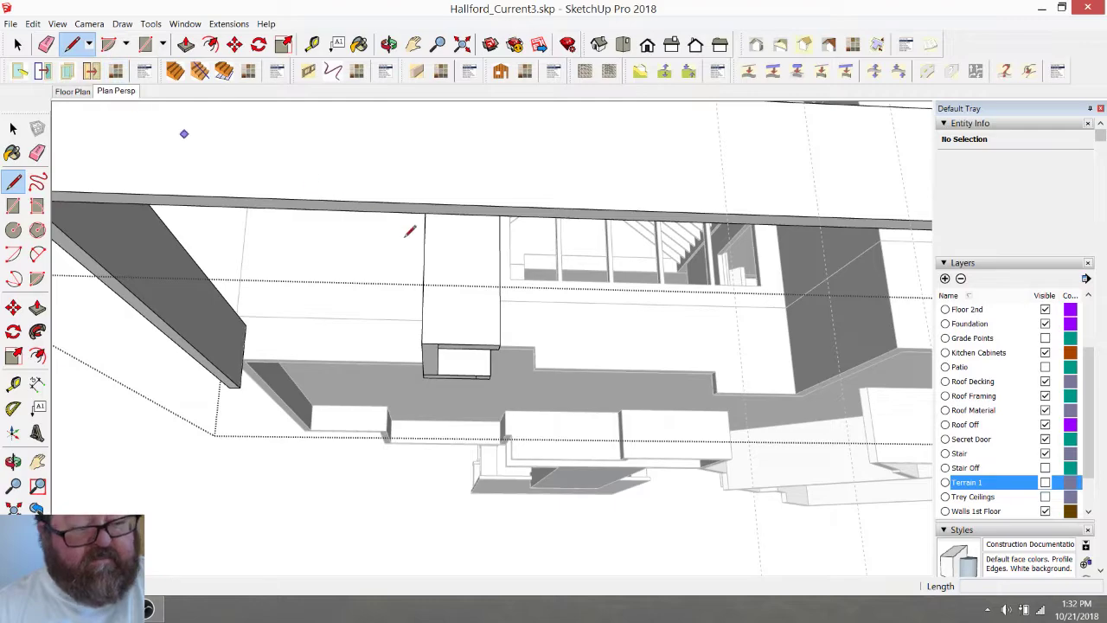
pyautogui.click(420, 211)
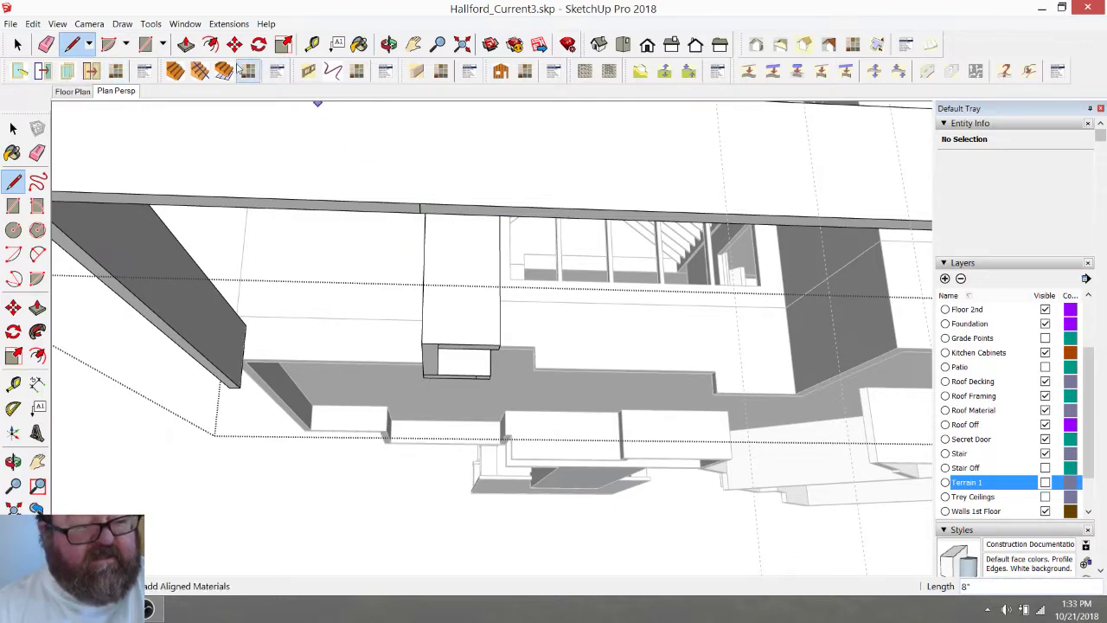
# Push the underside of the return wall and adjoining wall section up 1' 10 13/16" to the bottom of the house foundation
pyautogui.click(186, 44)
pyautogui.click(246, 398)
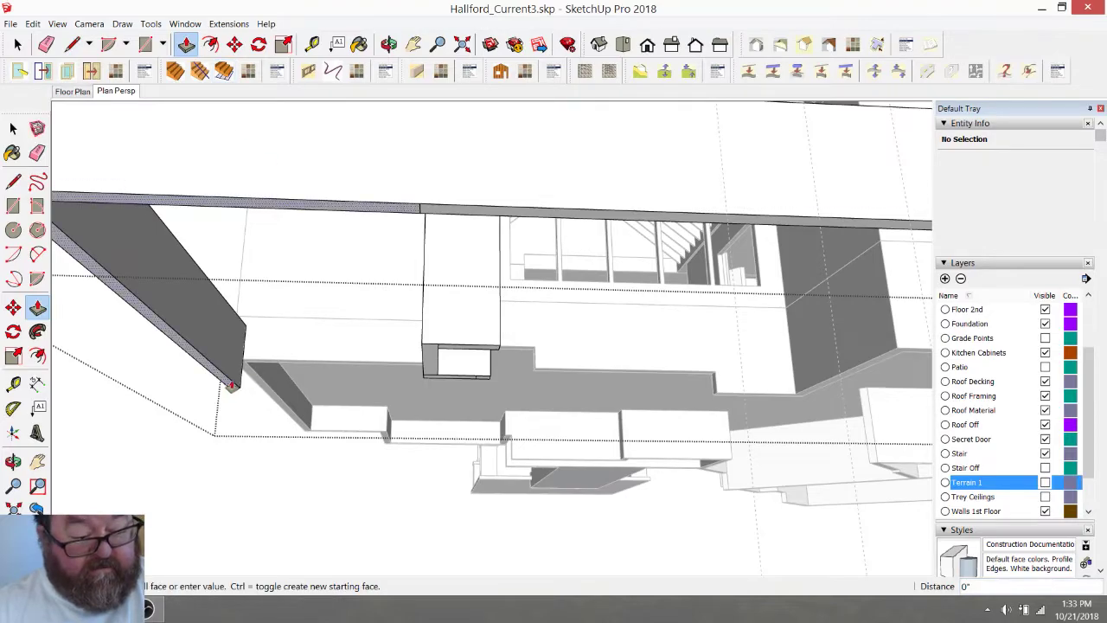
pyautogui.click(262, 366)
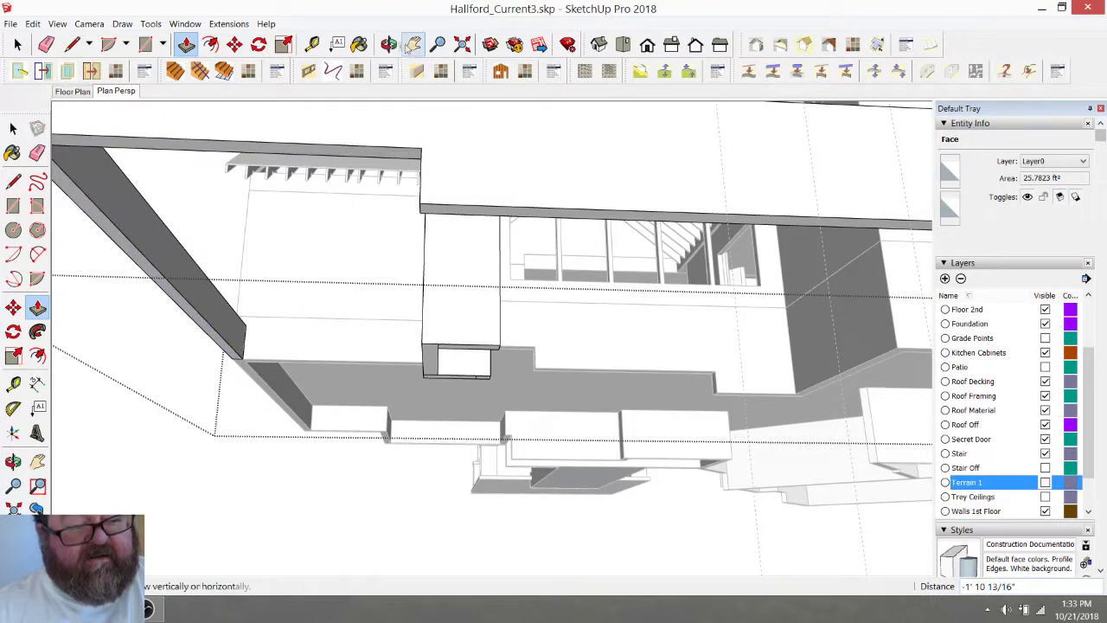
# Make the Terrain 1 layer visible and close the wall group
pyautogui.click(390, 45)
pyautogui.moveTo(486, 186); pyautogui.dragTo(436, 346)
pyautogui.moveTo(691, 315); pyautogui.dragTo(543, 359)
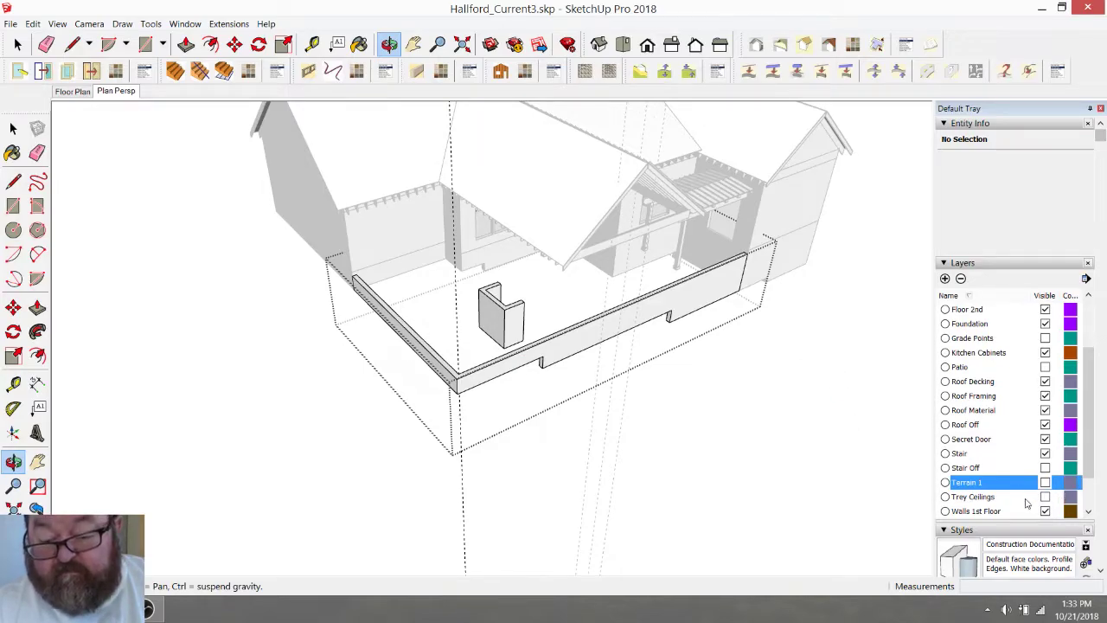
pyautogui.click(1045, 481)
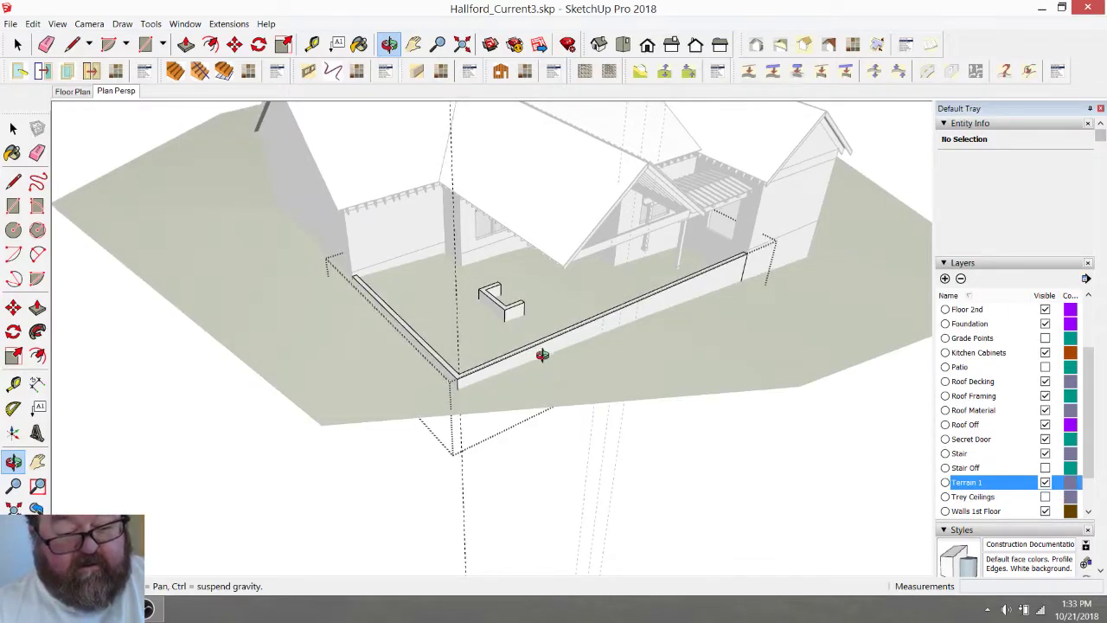
pyautogui.moveTo(538, 354); pyautogui.dragTo(165, 156)
pyautogui.click(18, 45)
pyautogui.scroll(-3, 268, 277)
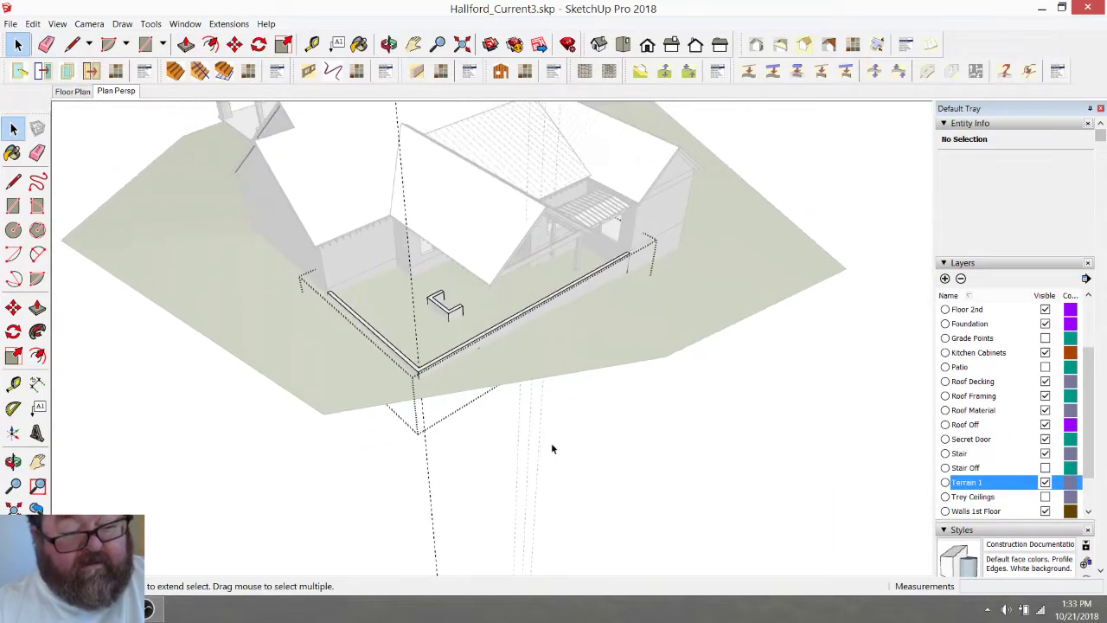
pyautogui.click(552, 447)
# Open the wall group, delete the vertical guide near the outer wall corner, and leave the group
pyautogui.scroll(3, 452, 350)
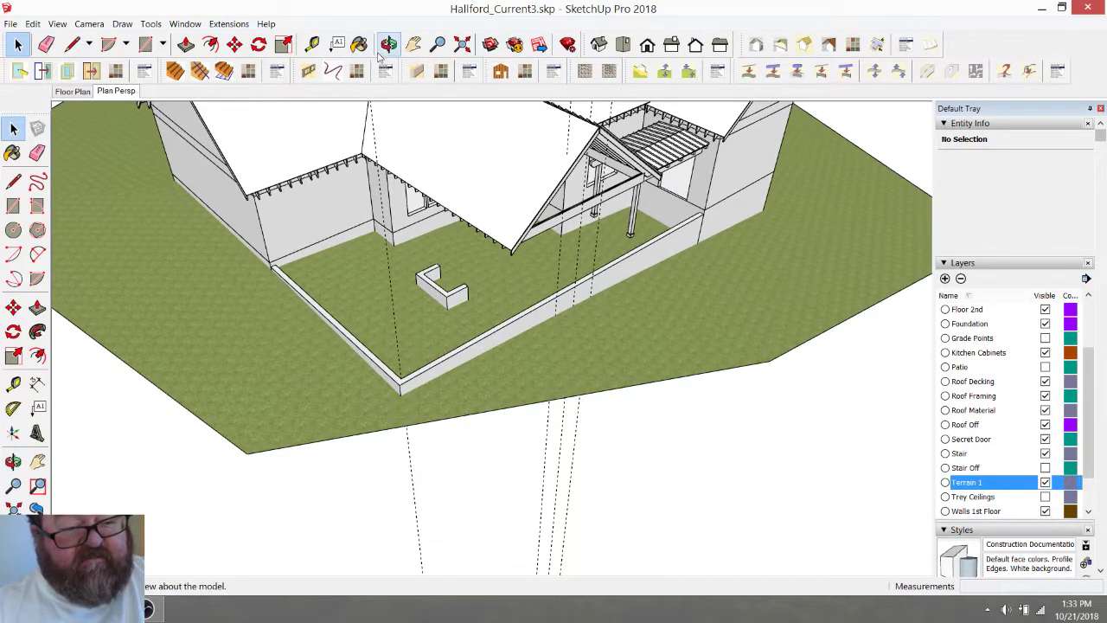
pyautogui.scroll(-1, 472, 323)
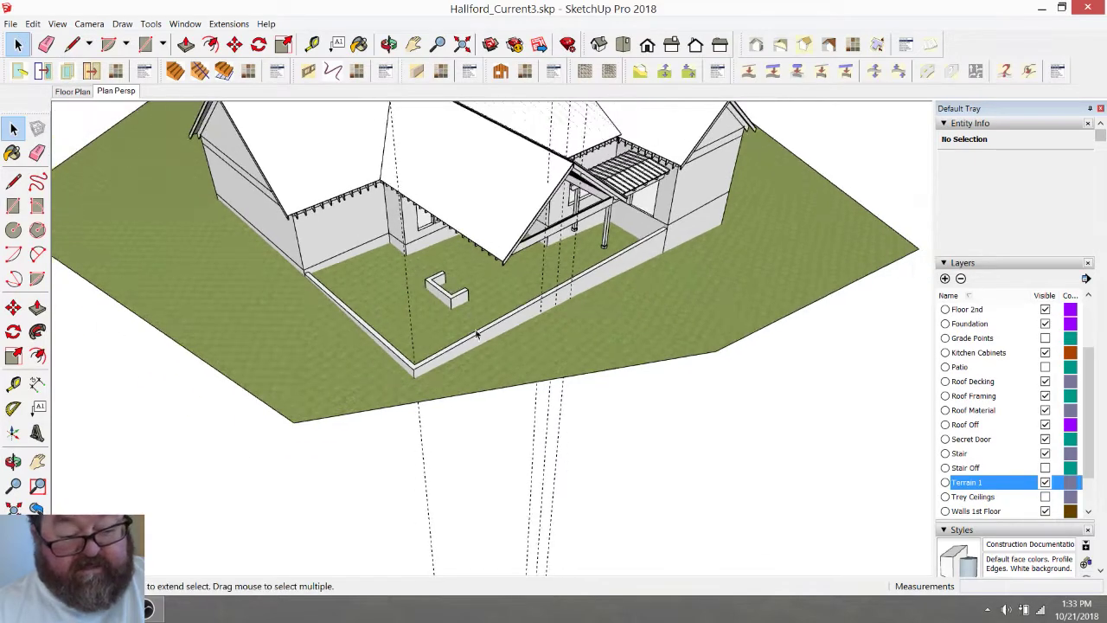
pyautogui.click(536, 411)
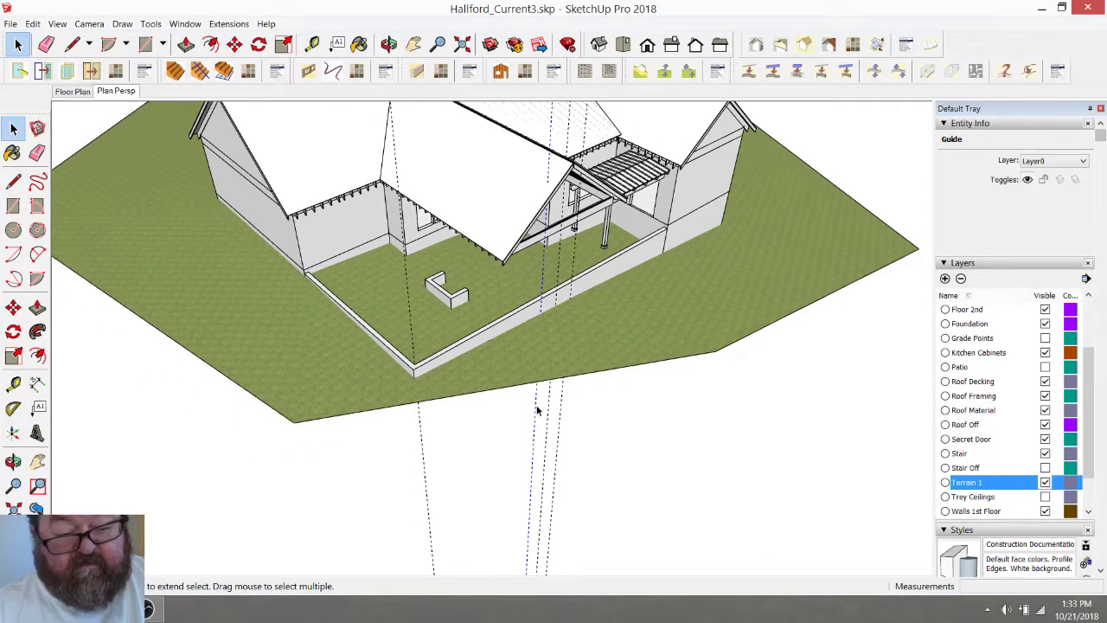
pyautogui.doubleClick(421, 426)
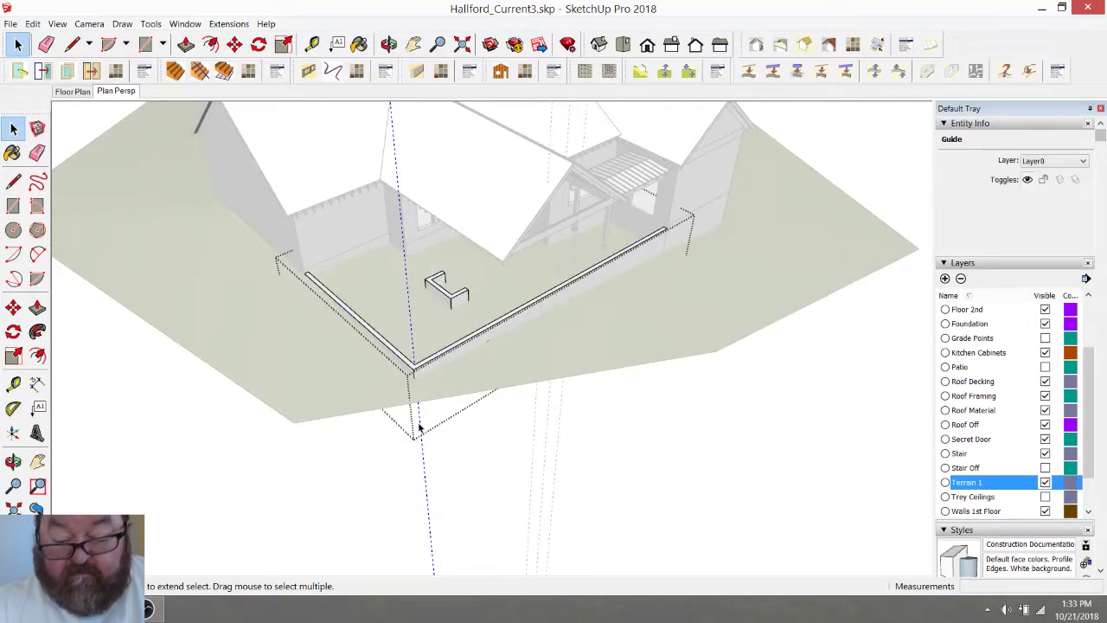
pyautogui.click(433, 461)
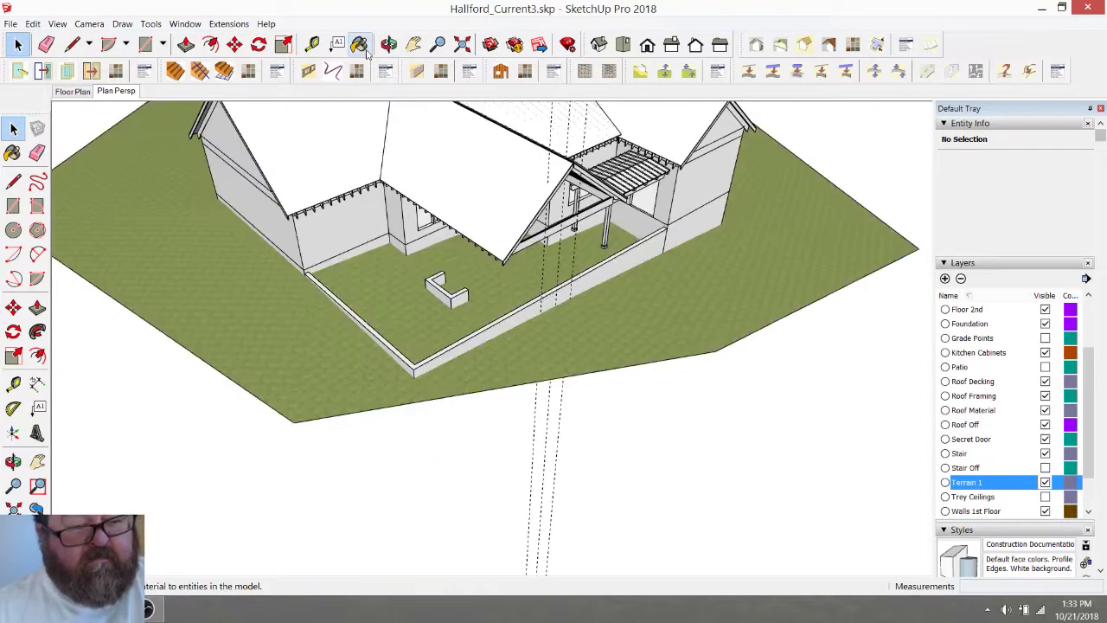
# Examine how the return wall meets the house corner and the terrain from several angles
pyautogui.click(388, 44)
pyautogui.moveTo(338, 180); pyautogui.dragTo(602, 428)
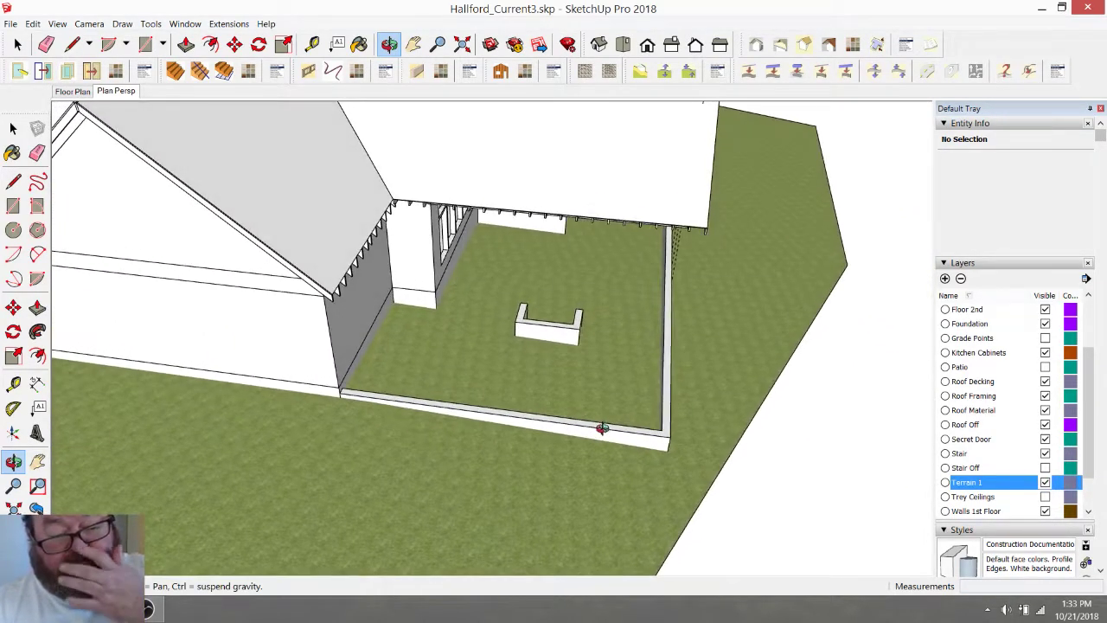
pyautogui.scroll(2, 379, 365)
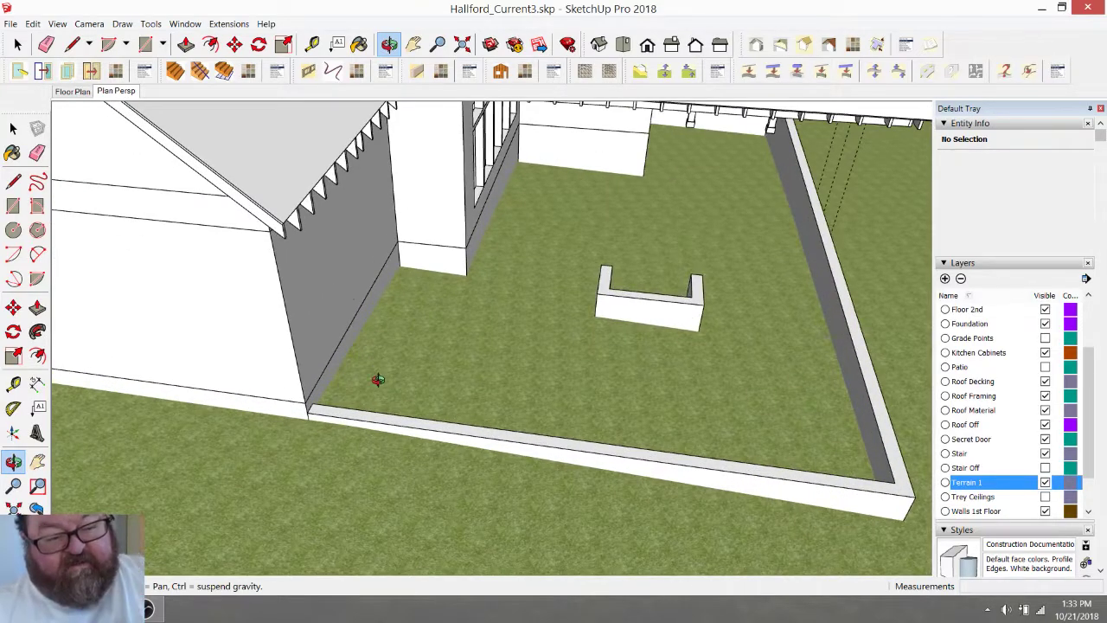
pyautogui.scroll(-1, 378, 381)
pyautogui.moveTo(369, 410); pyautogui.dragTo(312, 405)
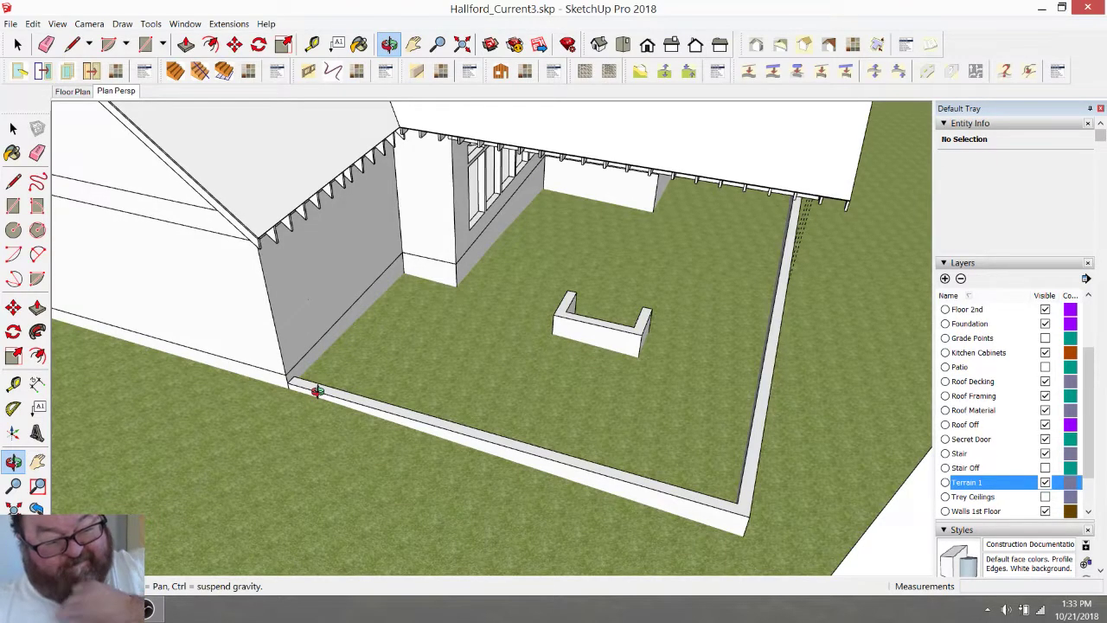
pyautogui.moveTo(364, 381); pyautogui.dragTo(413, 364)
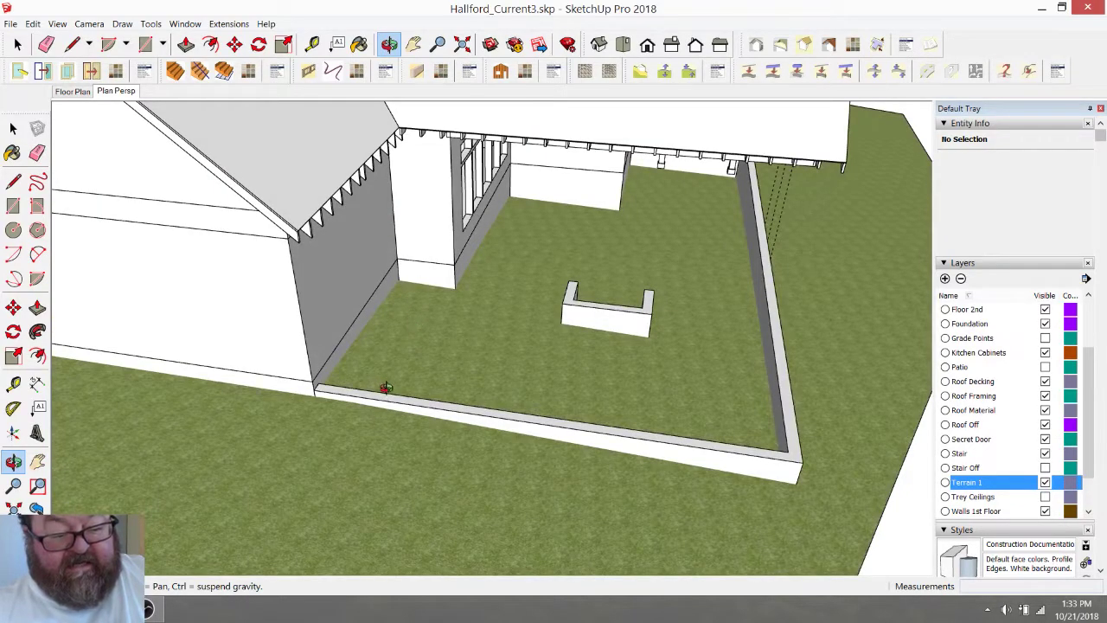
pyautogui.moveTo(360, 395)
pyautogui.mouseDown()
pyautogui.moveTo(420, 375)
pyautogui.moveTo(346, 396)
pyautogui.mouseUp()
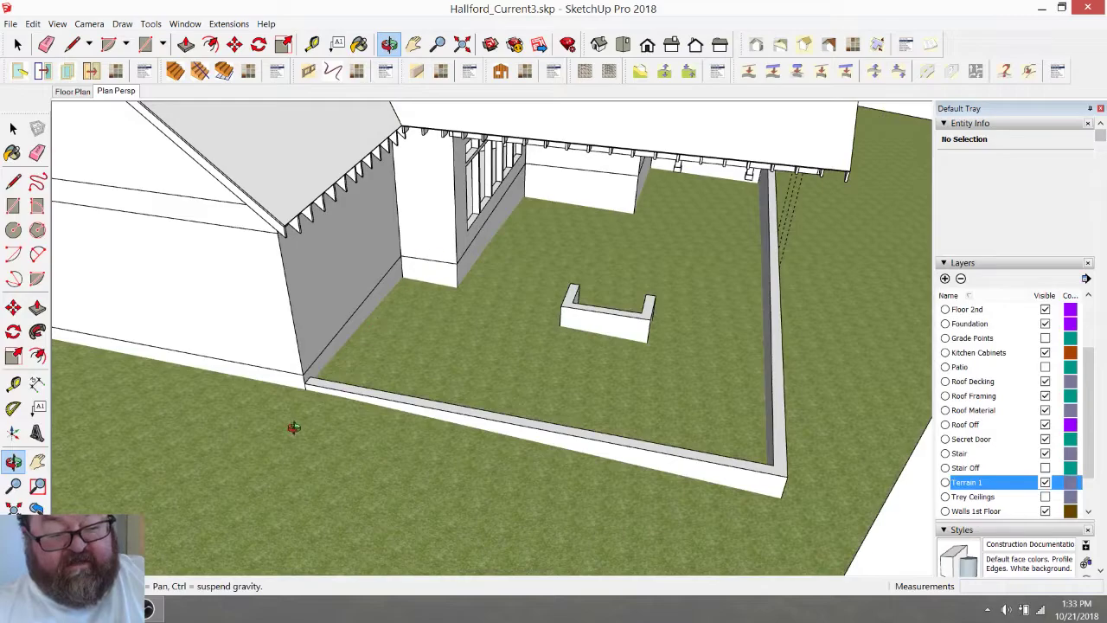
pyautogui.moveTo(481, 366); pyautogui.dragTo(322, 370)
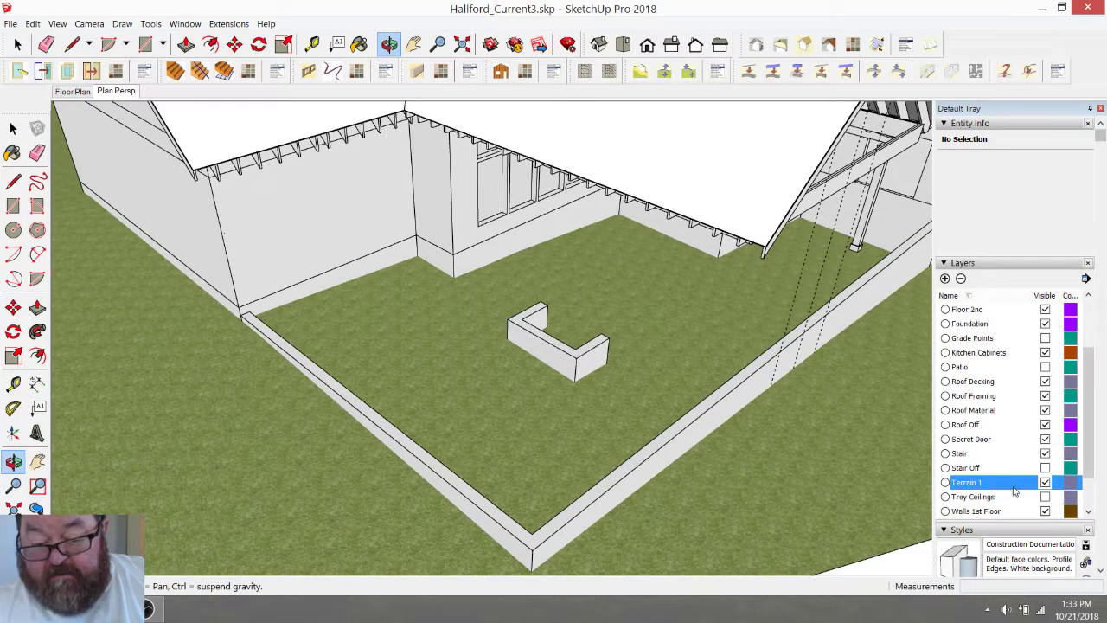
# Make the Patio layer visible to show the slab and columns above the foundation walls
pyautogui.click(1045, 367)
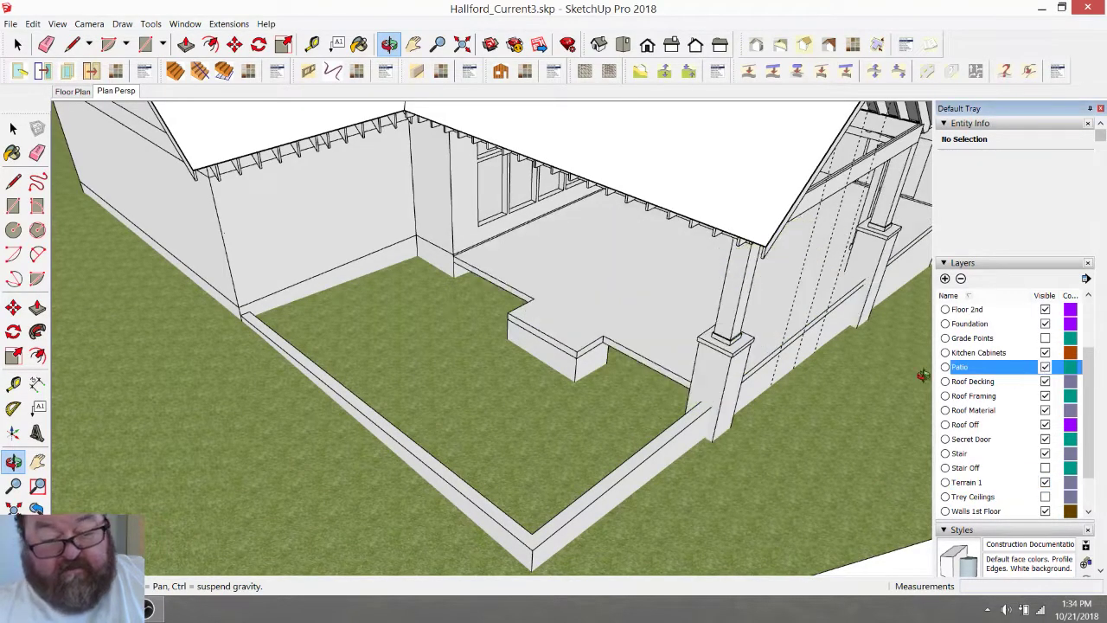
pyautogui.moveTo(588, 314); pyautogui.dragTo(685, 295)
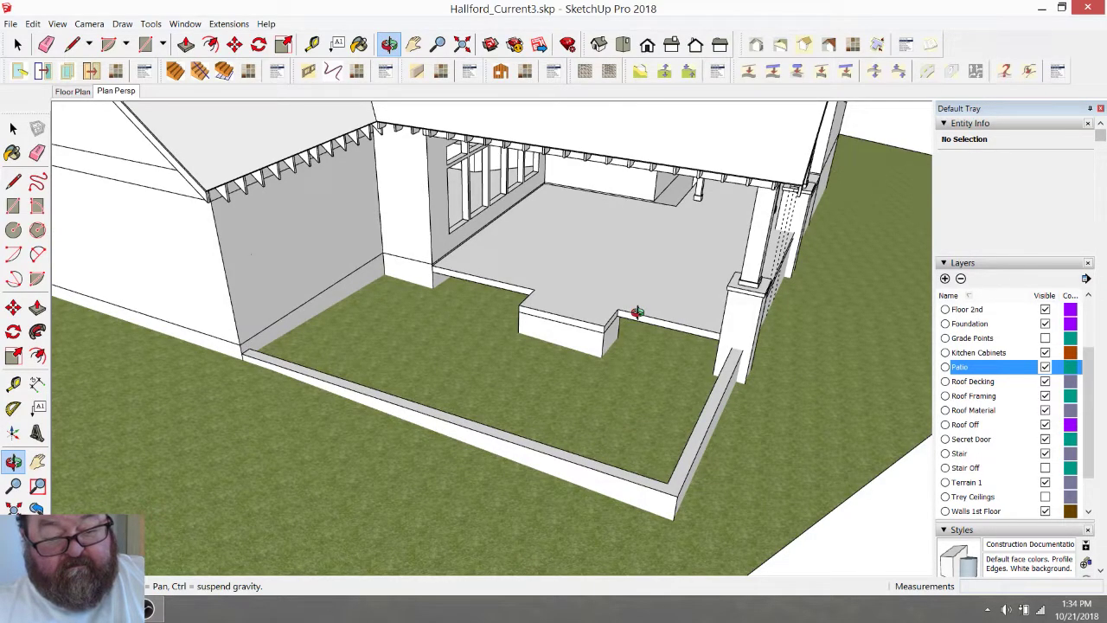
pyautogui.scroll(3, 600, 311)
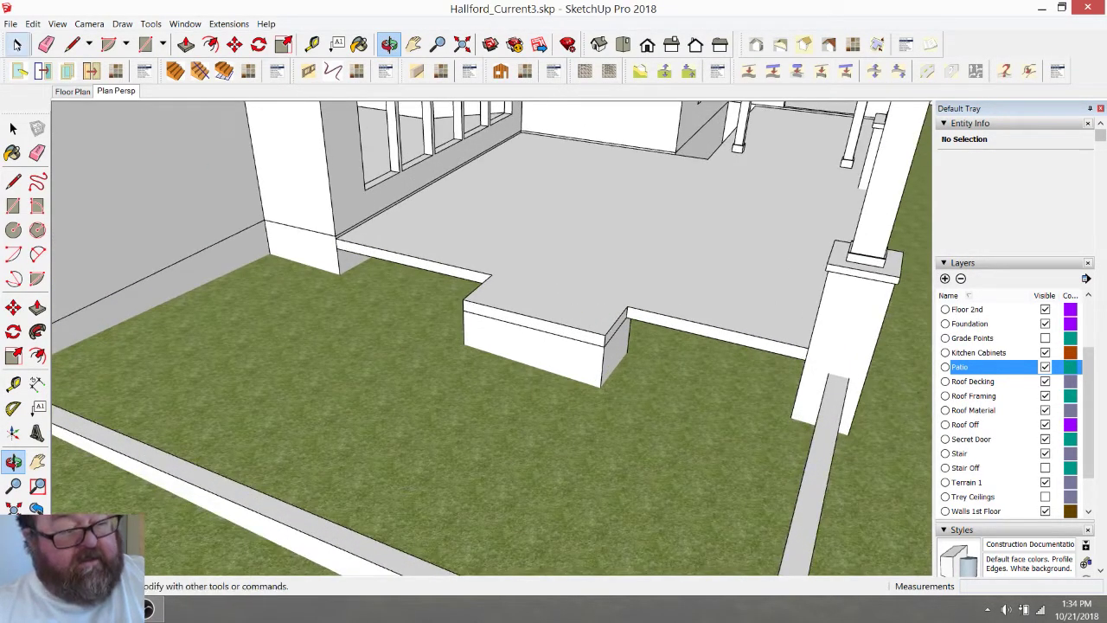
# Inside the wall group, raise the U-shaped wall's top 1' 10 15/16" above the patio slab and push it down 2' 9 5/16" below the slab
pyautogui.click(18, 44)
pyautogui.doubleClick(497, 339)
pyautogui.click(186, 44)
pyautogui.click(489, 317)
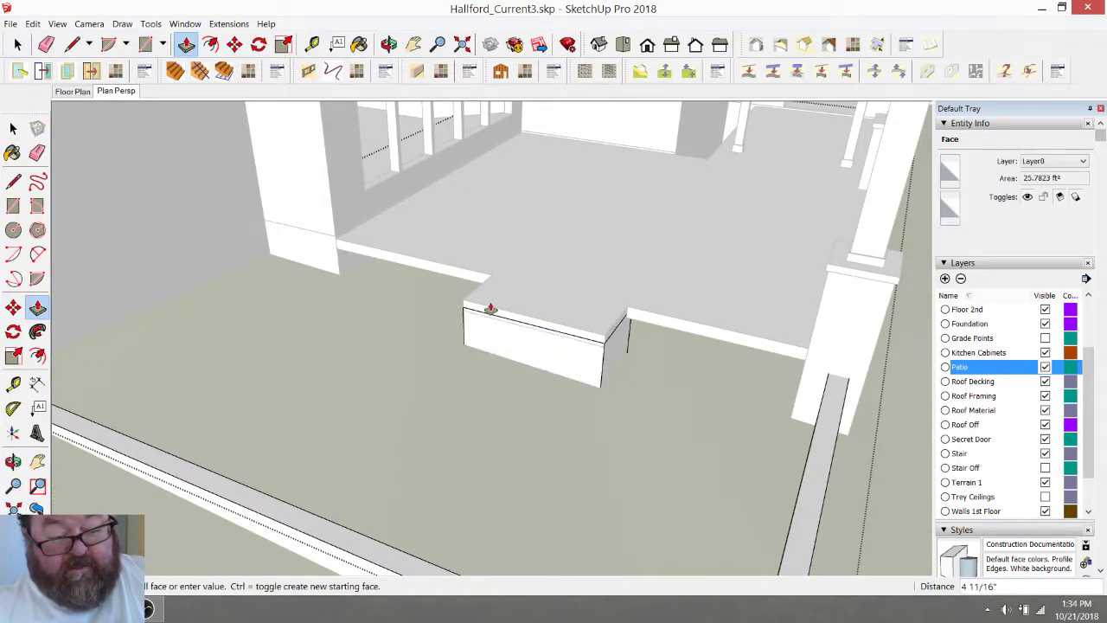
pyautogui.click(493, 276)
pyautogui.scroll(-2, 507, 366)
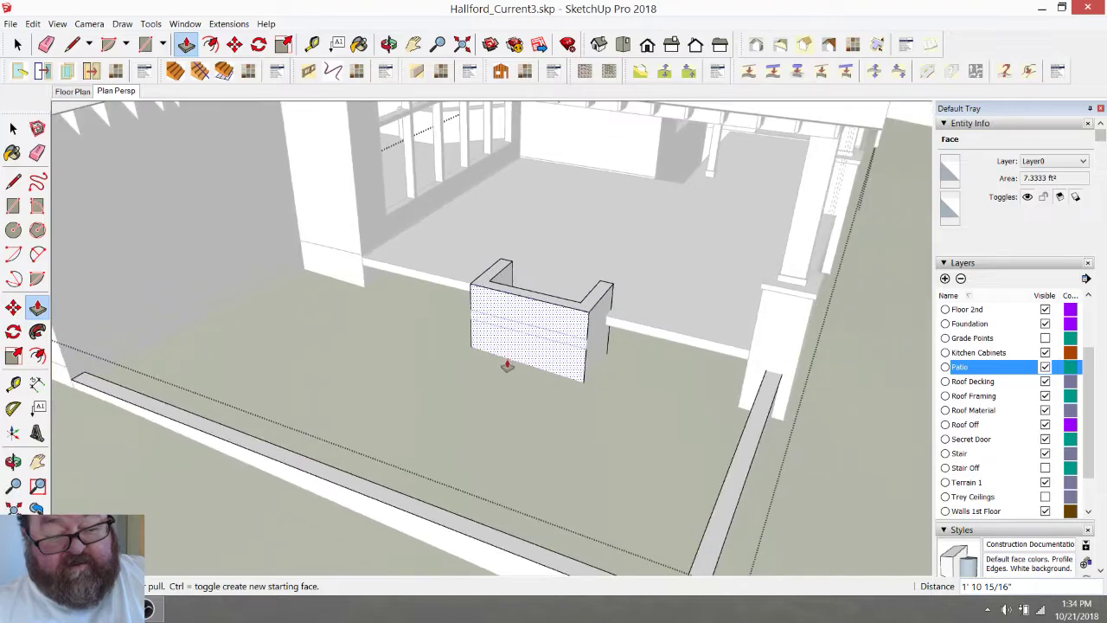
pyautogui.click(531, 291)
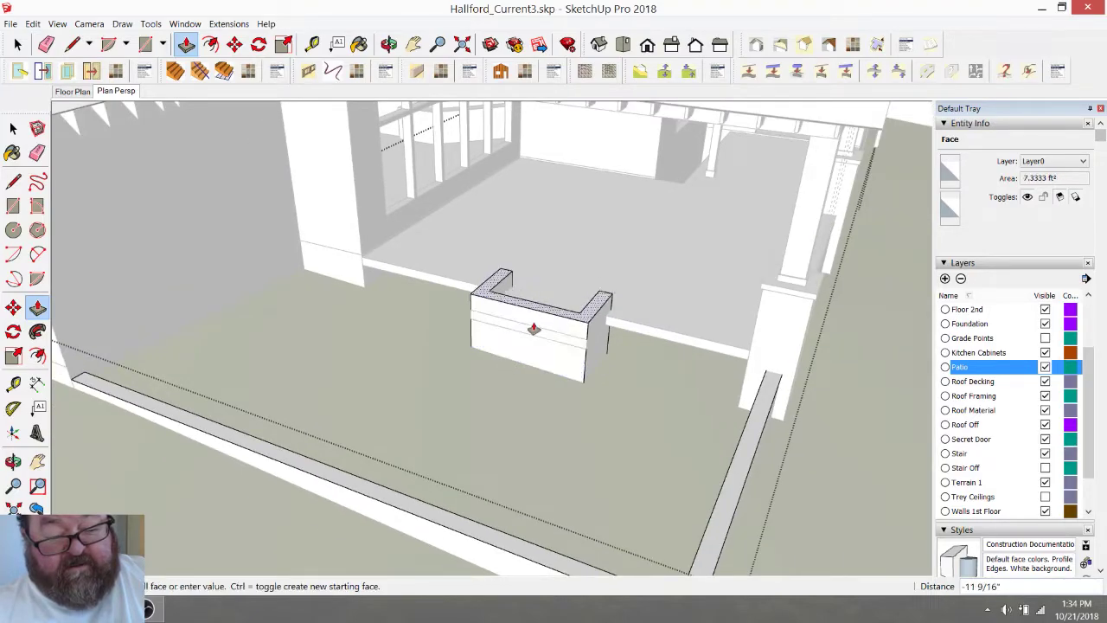
pyautogui.click(539, 355)
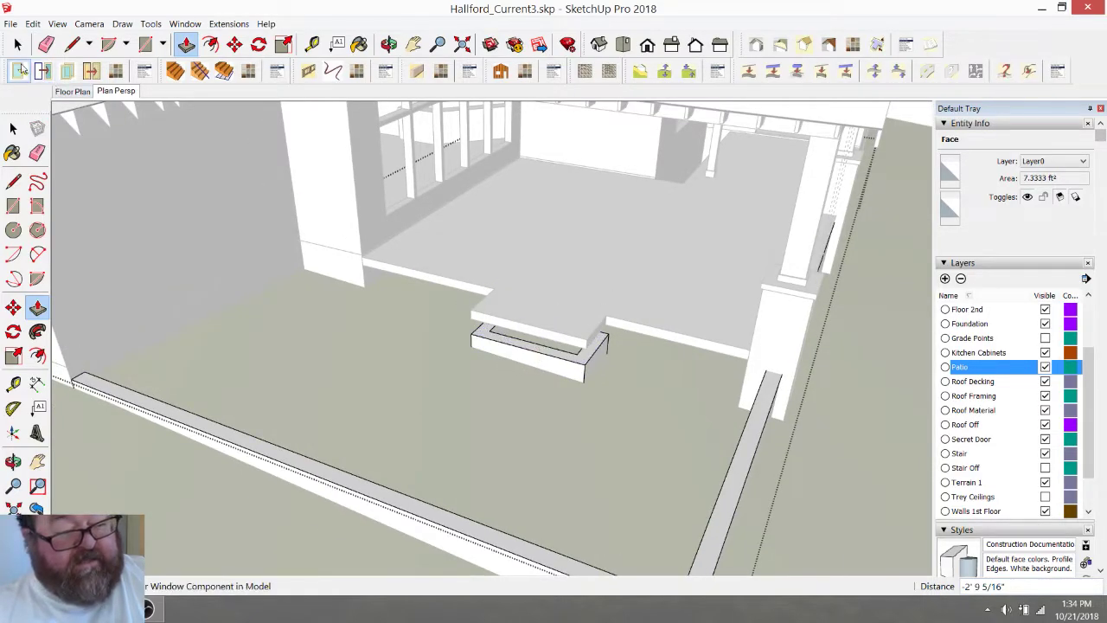
# Open the patio slab group, push its front bump-out back flush with the slab edge and erase the leftover seam lines
pyautogui.press('space')
pyautogui.scroll(-2, 520, 385)
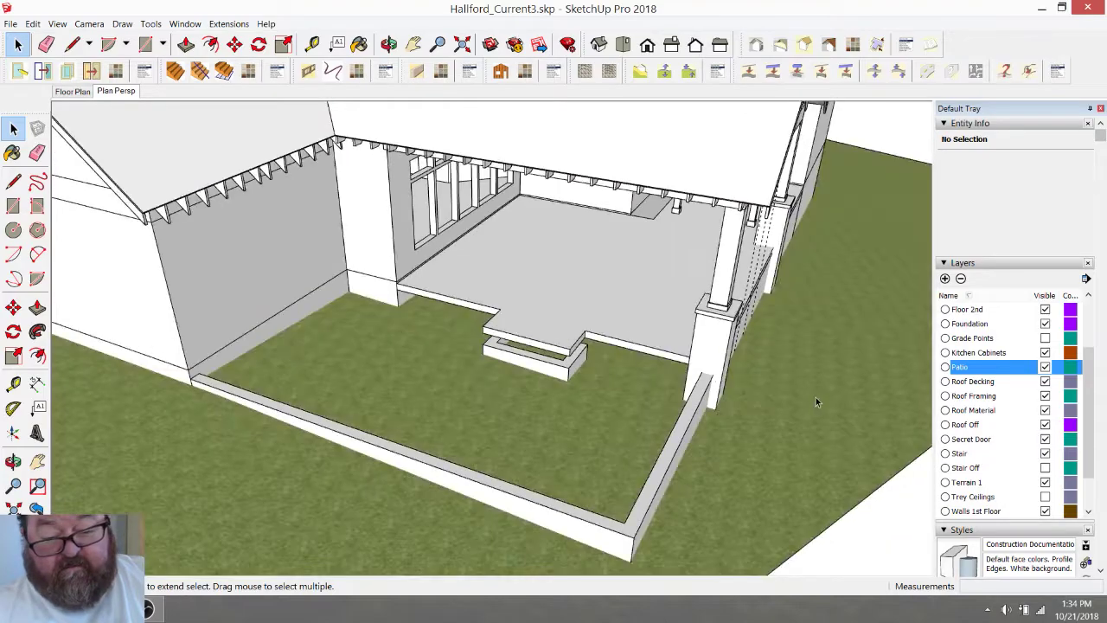
pyautogui.scroll(2, 518, 347)
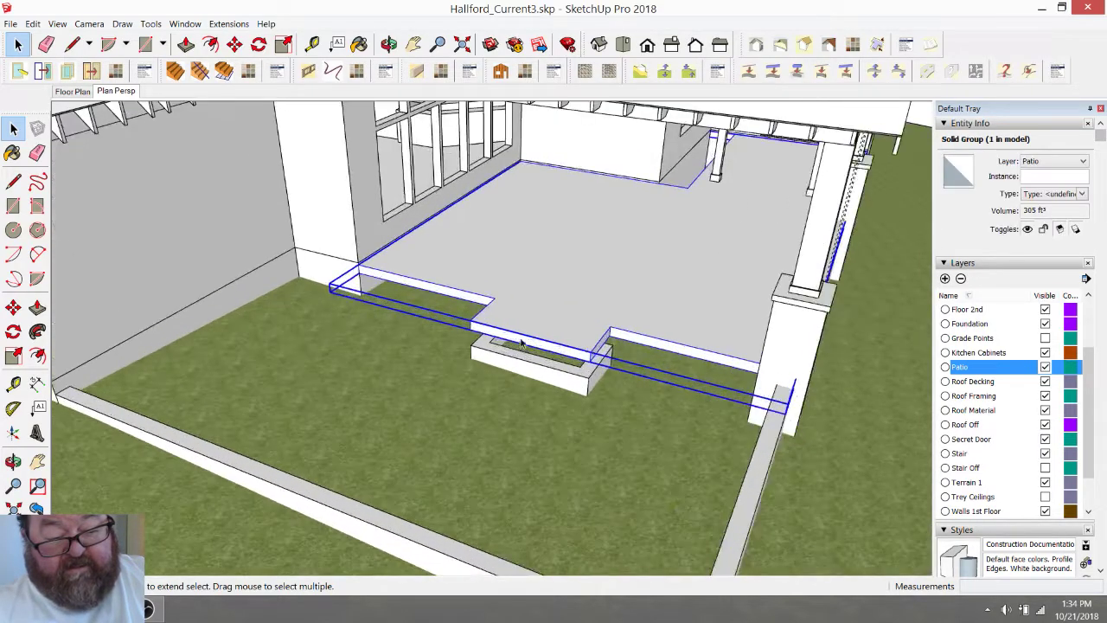
pyautogui.doubleClick(532, 333)
pyautogui.click(186, 45)
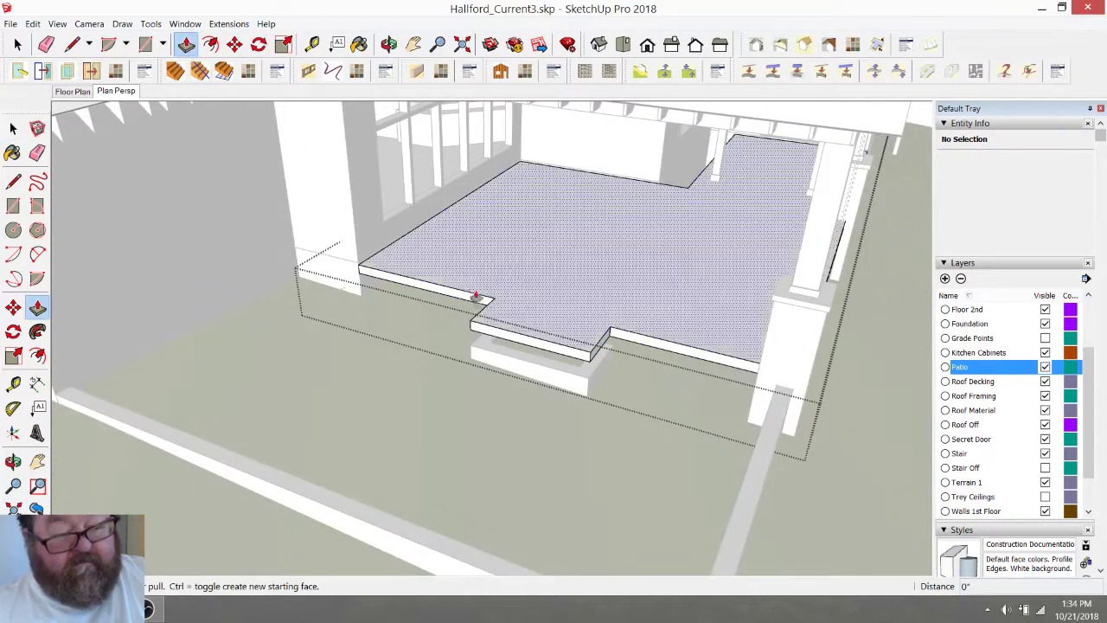
pyautogui.click(519, 337)
pyautogui.click(562, 313)
pyautogui.click(46, 44)
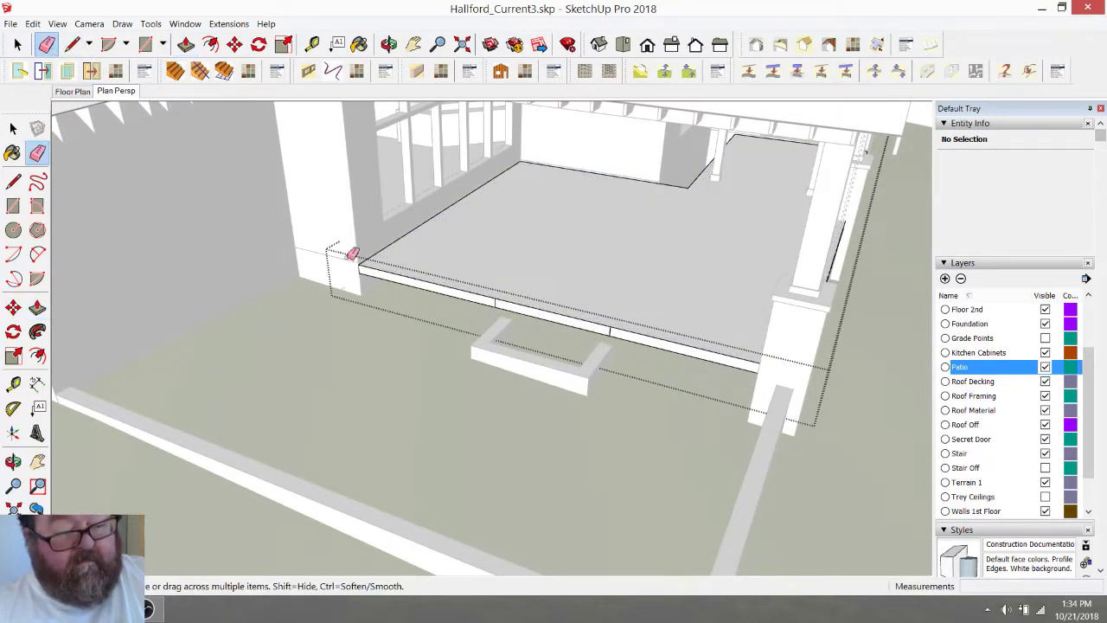
pyautogui.scroll(1, 451, 288)
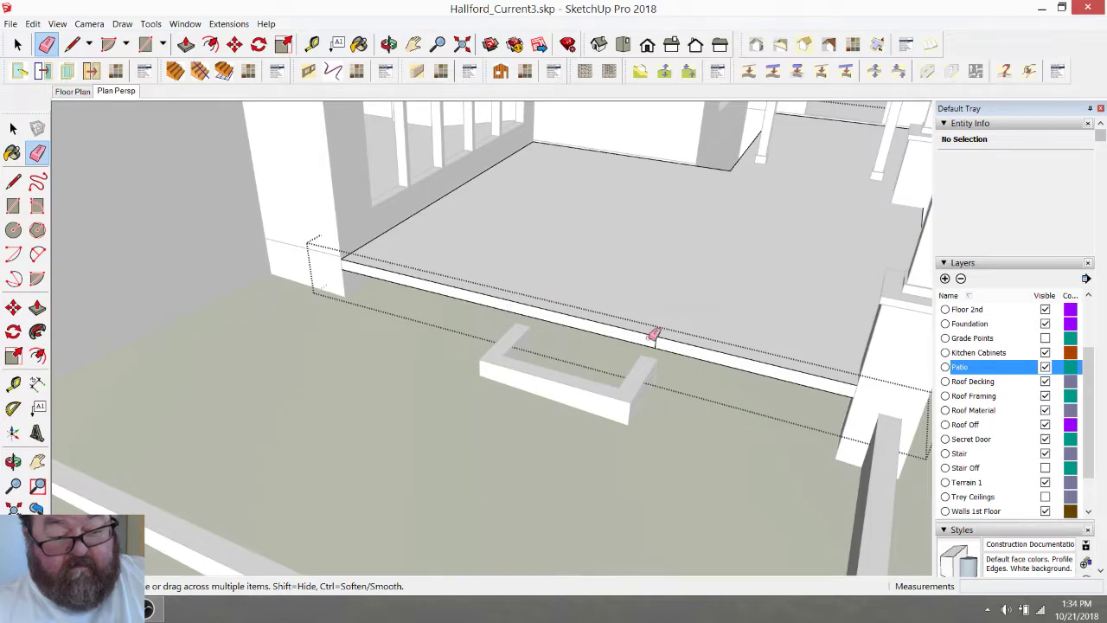
pyautogui.scroll(-2, 551, 287)
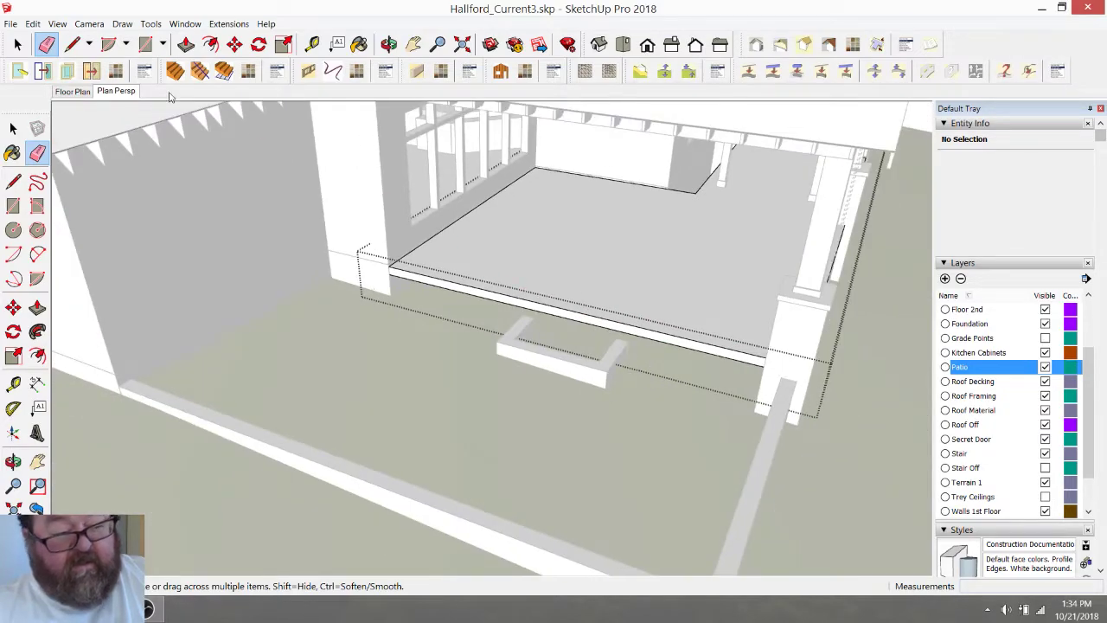
# Extend the slab's front face 15' outward to the outer foundation wall and leave the slab group
pyautogui.click(186, 45)
pyautogui.click(441, 292)
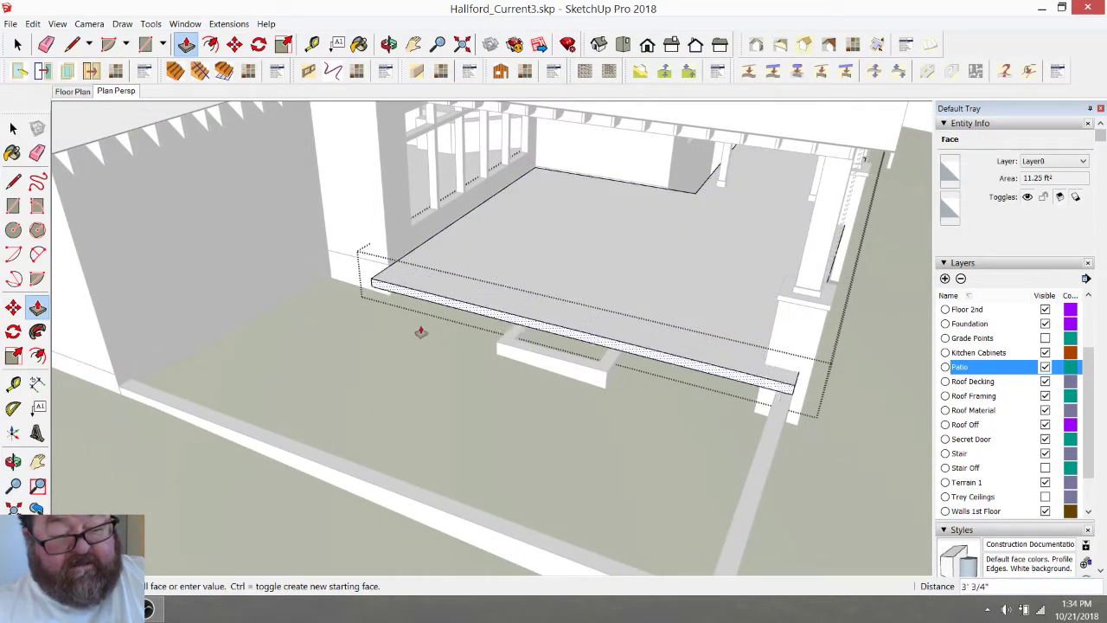
pyautogui.click(369, 493)
pyautogui.scroll(-3, 363, 455)
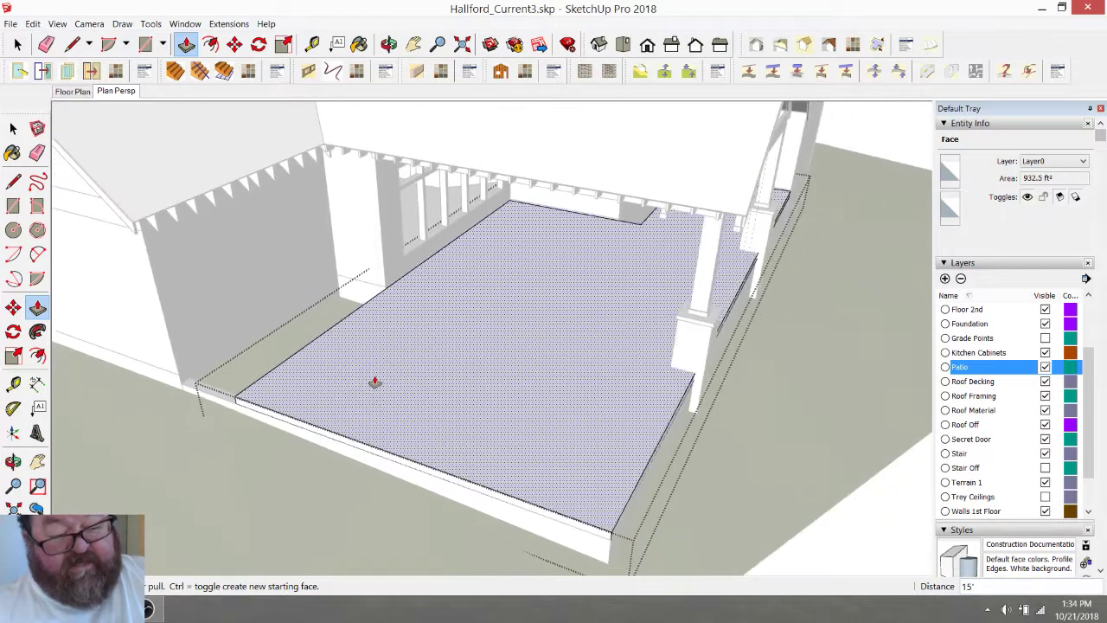
pyautogui.click(389, 337)
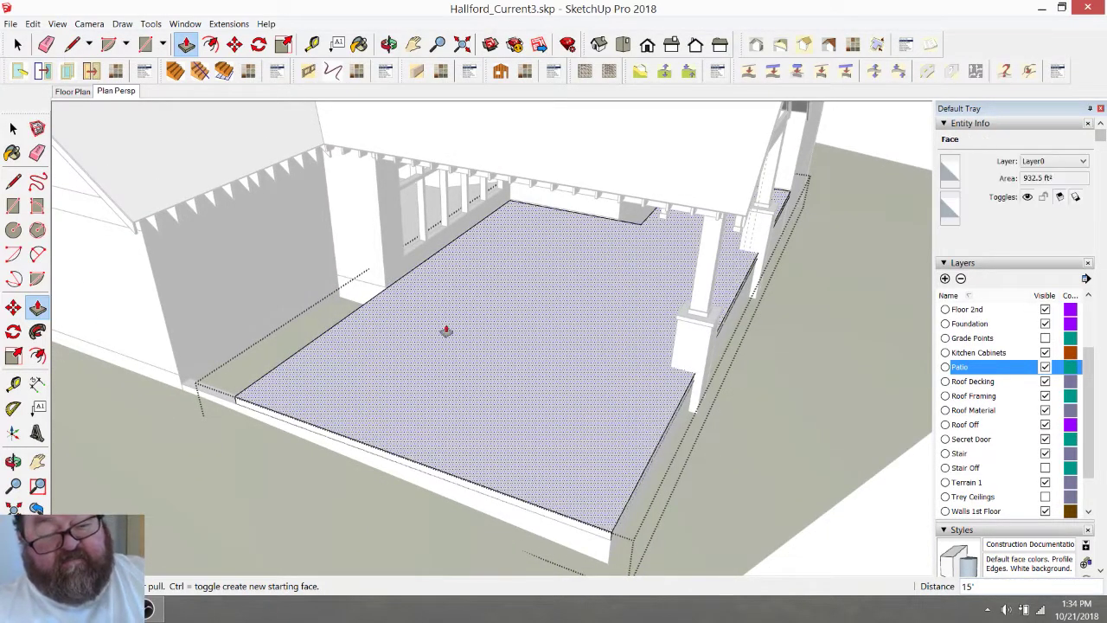
pyautogui.click(389, 45)
pyautogui.moveTo(346, 260); pyautogui.dragTo(458, 375)
pyautogui.scroll(-2, 459, 374)
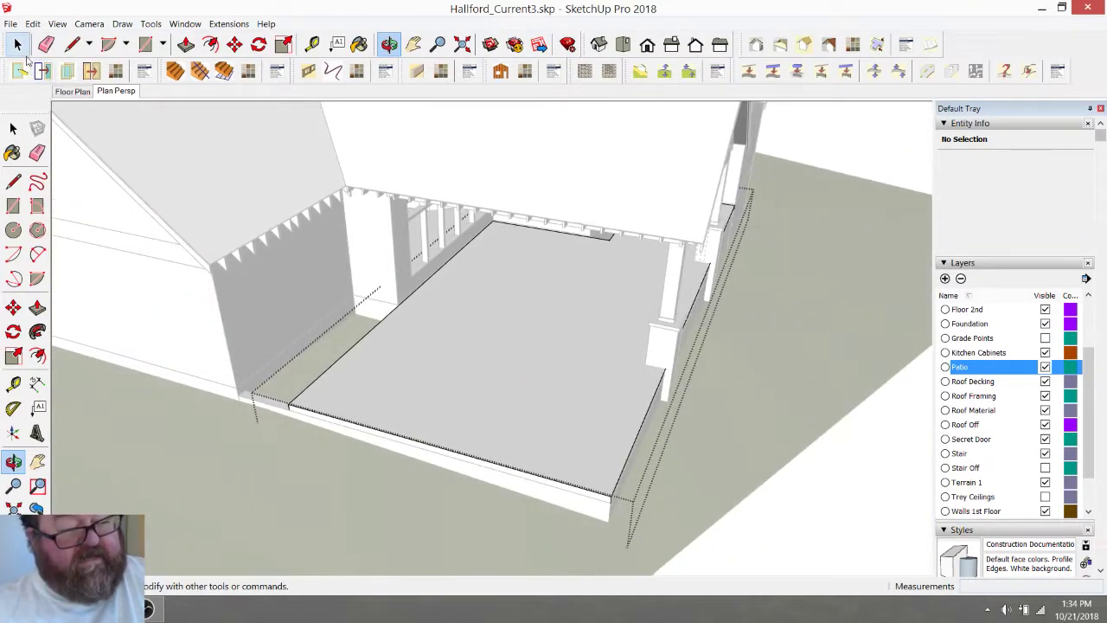
pyautogui.click(19, 47)
pyautogui.scroll(-3, 350, 383)
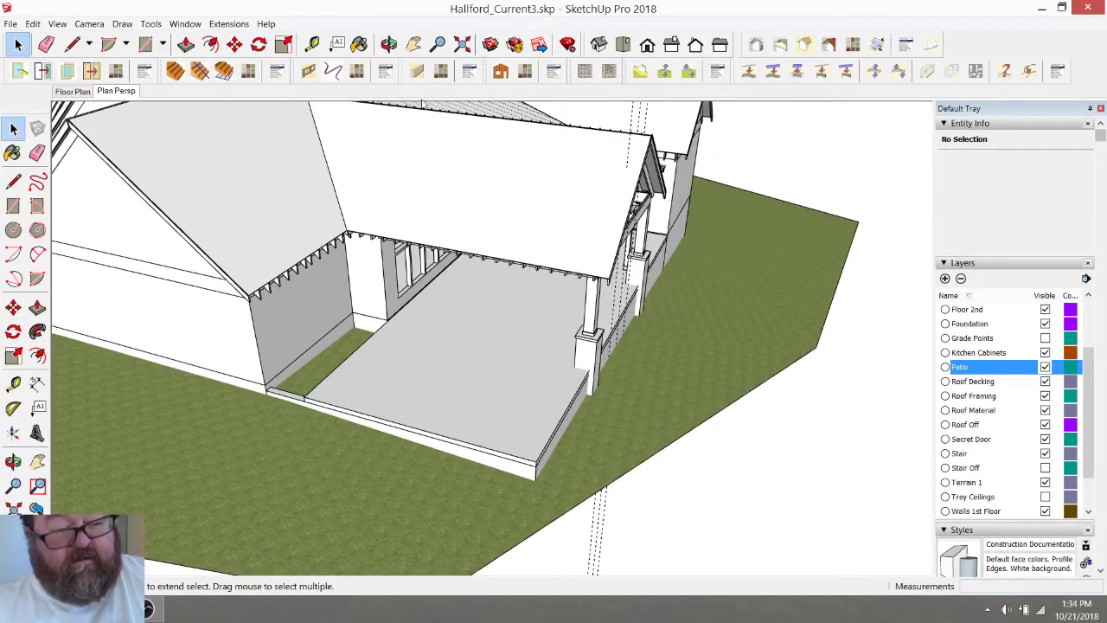
# Examine the extended patio slab, the surrounding roofs and columns, and the open strip beside the house wall from several angles
pyautogui.click(388, 44)
pyautogui.moveTo(381, 294); pyautogui.dragTo(655, 320)
pyautogui.moveTo(570, 386); pyautogui.dragTo(481, 423)
pyautogui.scroll(2, 481, 423)
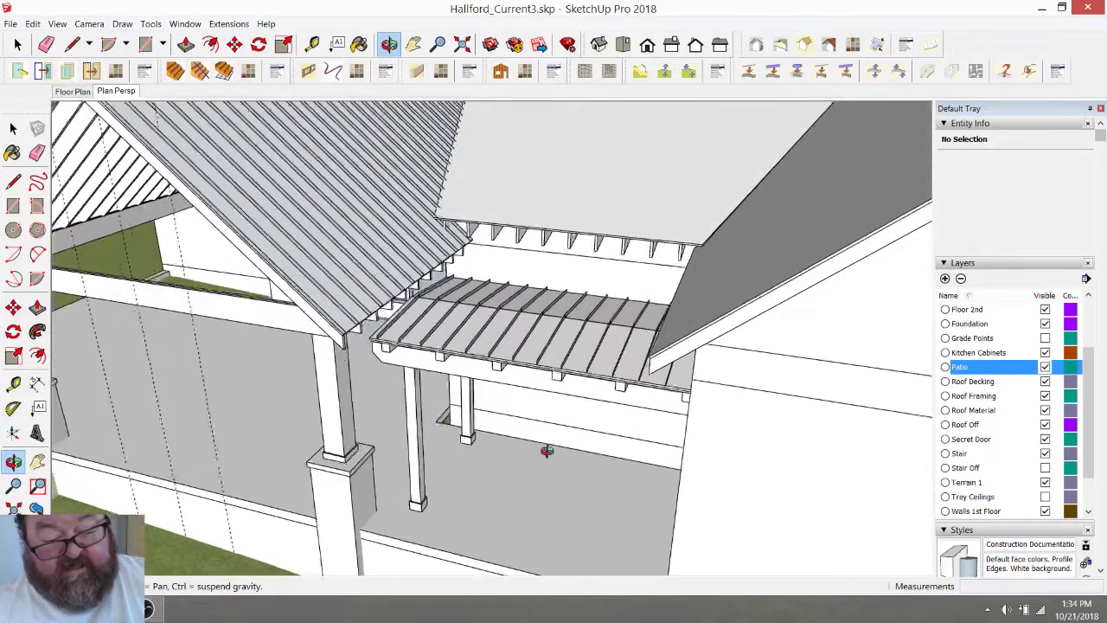
pyautogui.scroll(-3, 634, 447)
pyautogui.moveTo(424, 389); pyautogui.dragTo(647, 333)
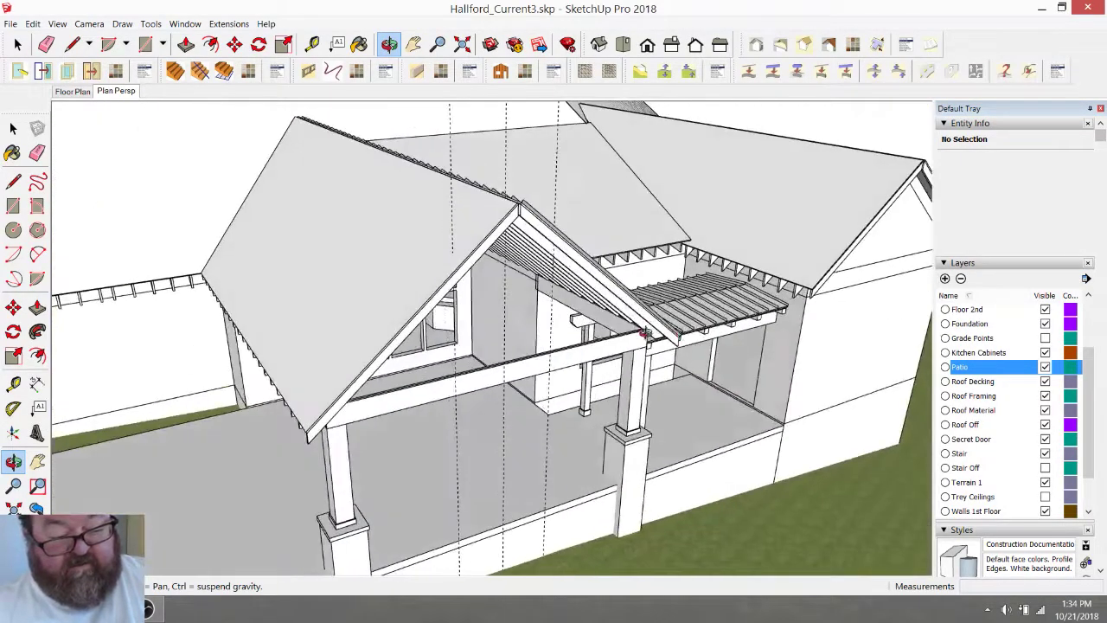
pyautogui.scroll(-2, 625, 335)
pyautogui.moveTo(486, 387); pyautogui.dragTo(647, 377)
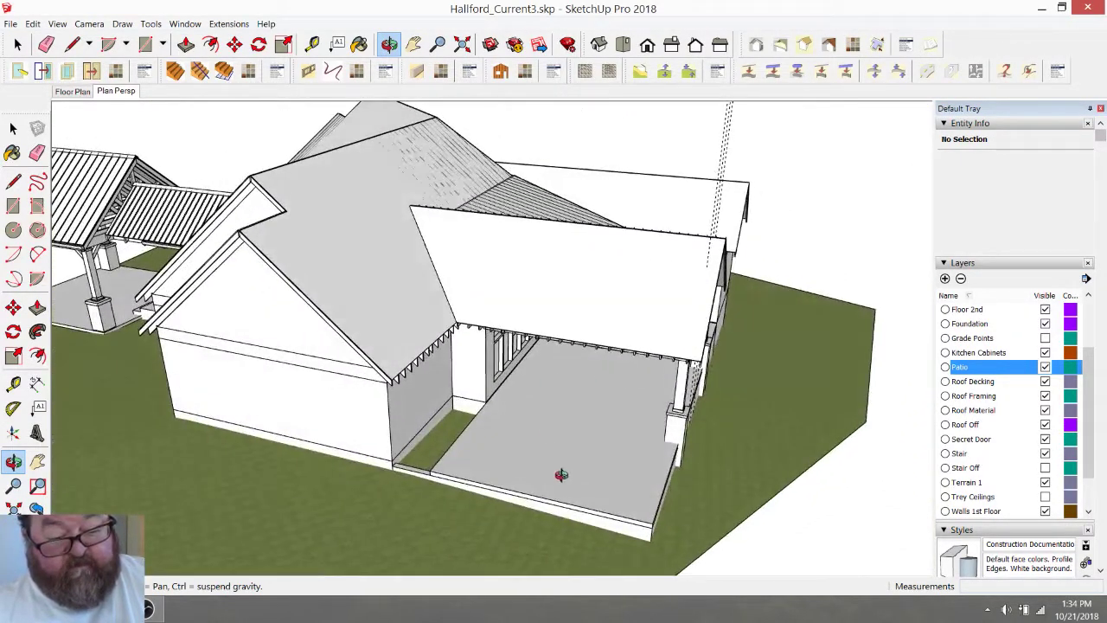
pyautogui.moveTo(558, 448); pyautogui.dragTo(416, 435)
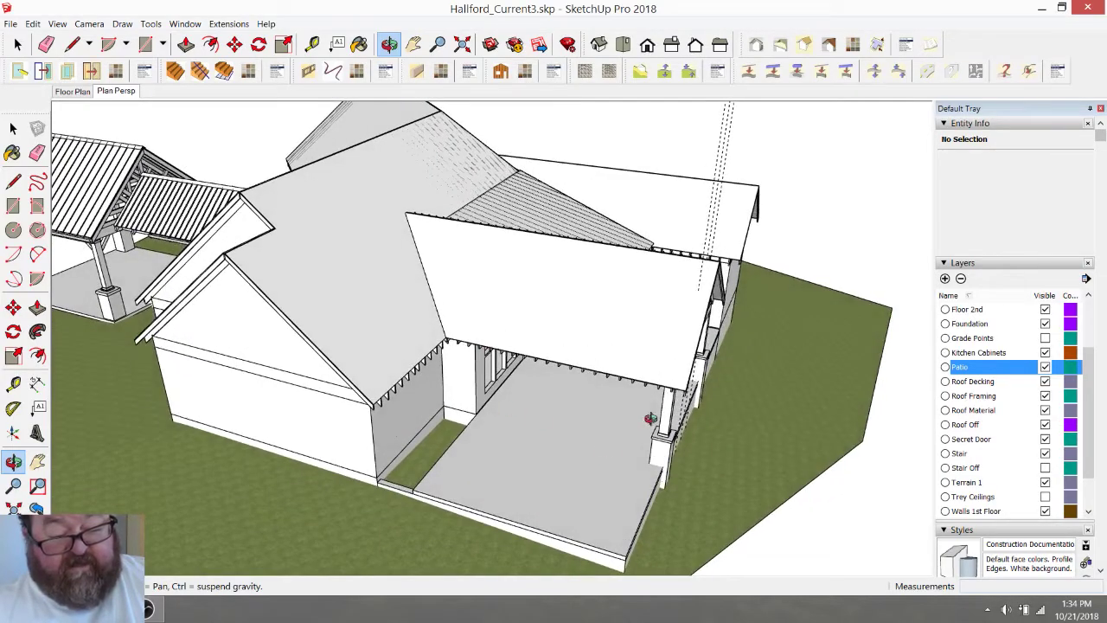
pyautogui.scroll(4, 459, 364)
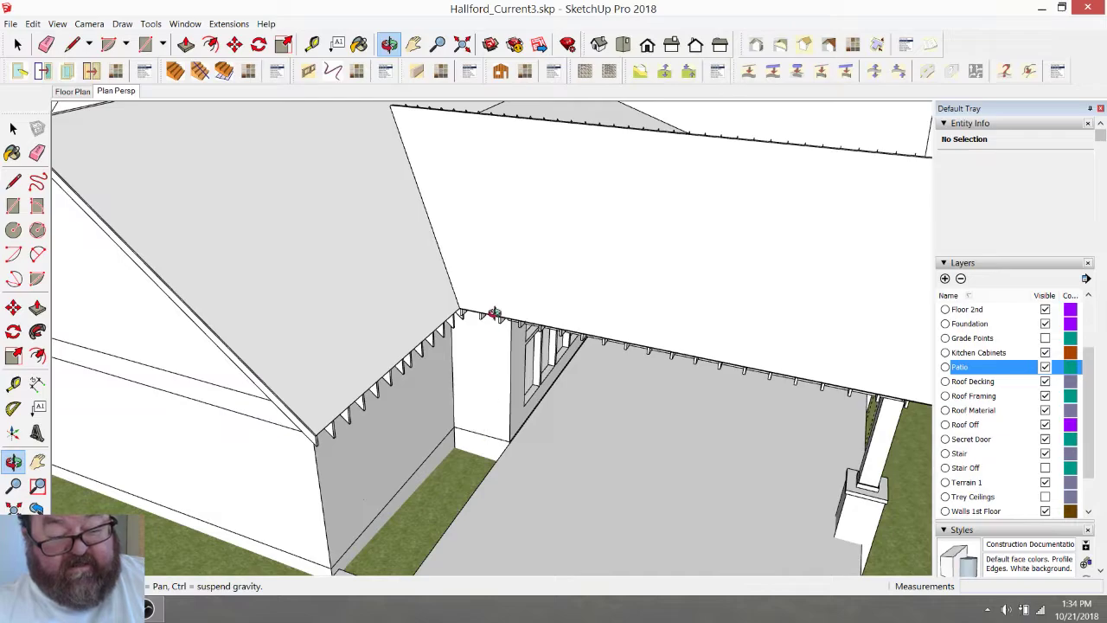
pyautogui.scroll(-2, 459, 311)
pyautogui.scroll(-2, 409, 333)
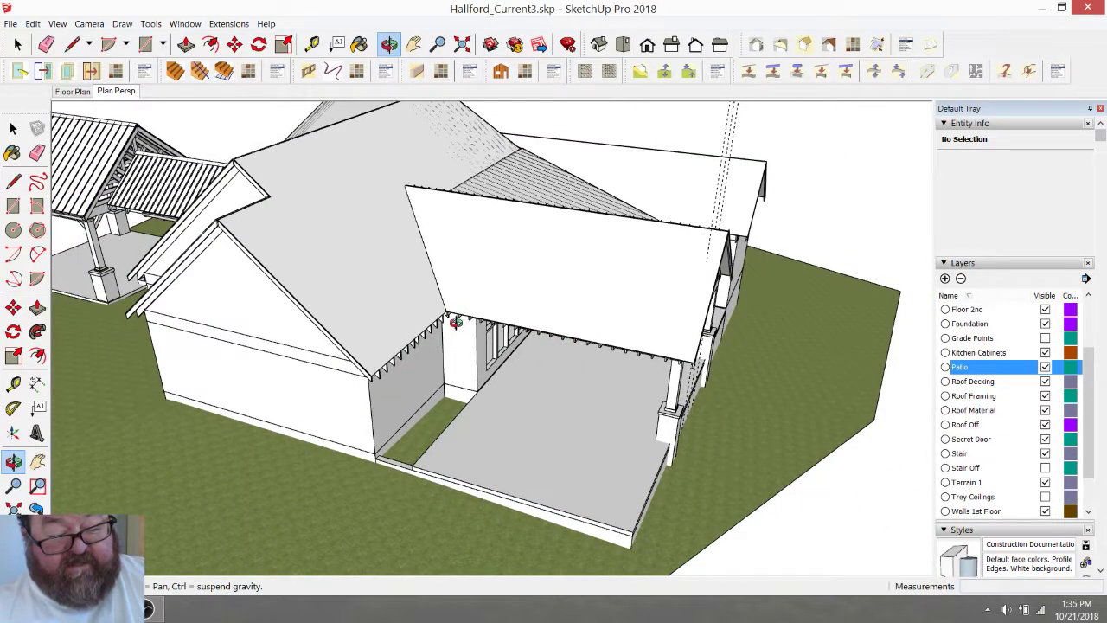
pyautogui.scroll(4, 440, 329)
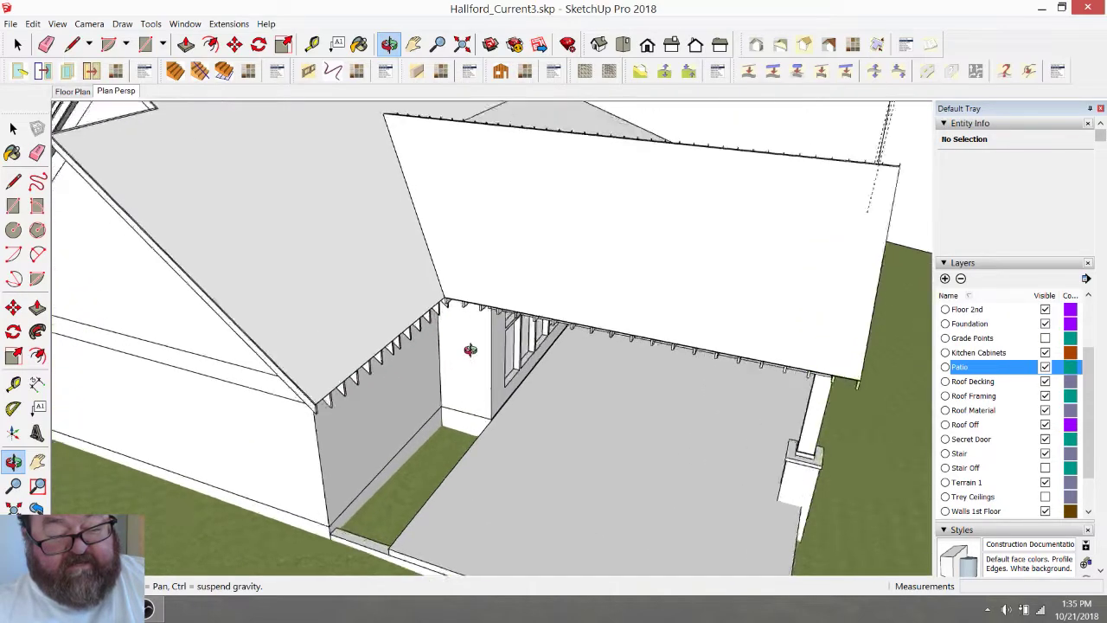
pyautogui.scroll(-2, 441, 325)
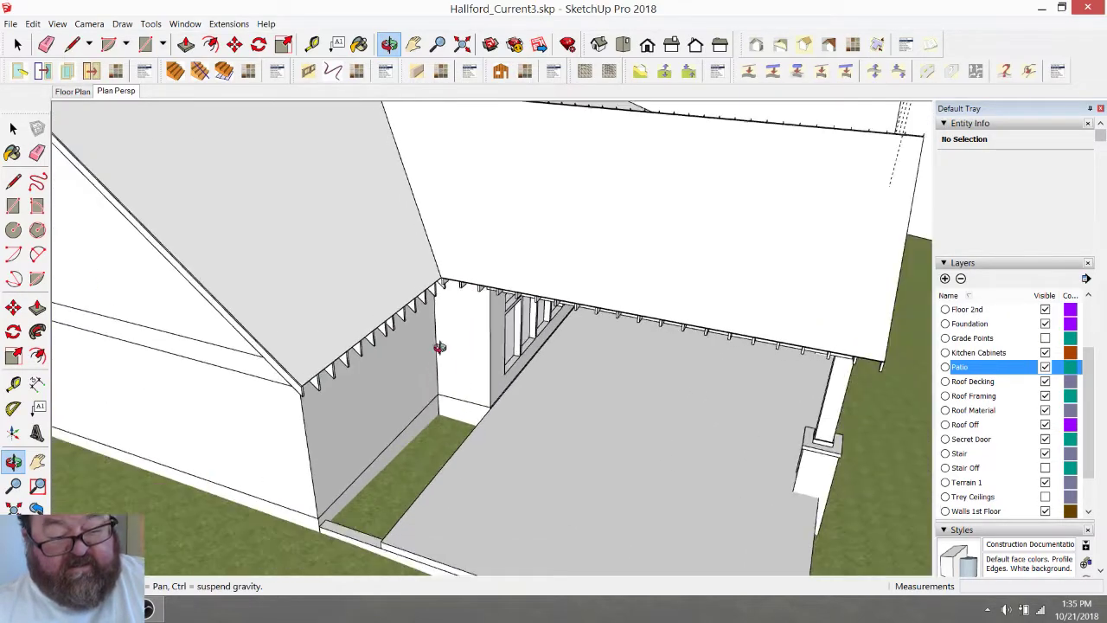
pyautogui.scroll(-2, 430, 442)
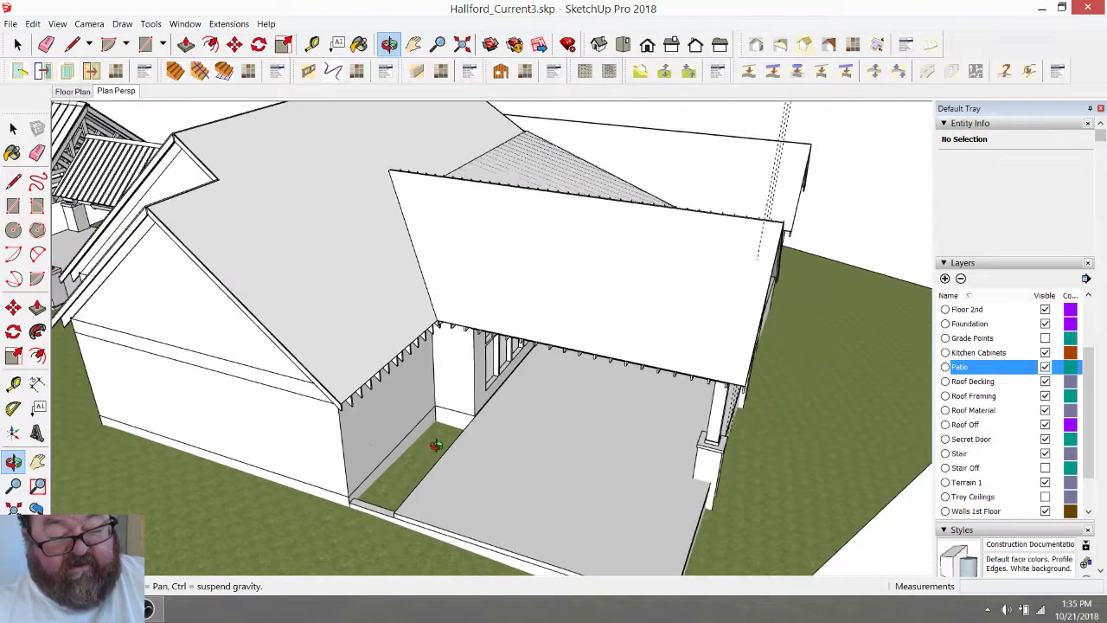
pyautogui.moveTo(583, 452); pyautogui.dragTo(537, 437)
pyautogui.scroll(2, 536, 437)
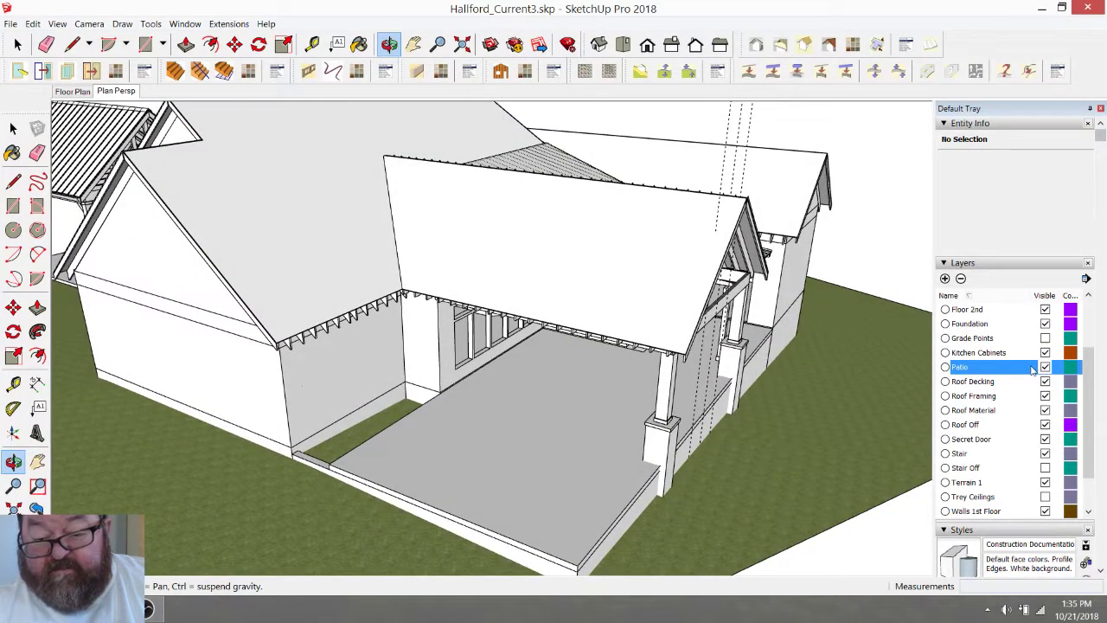
# Hide the Patio layer and open the foundation wall group for editing at the small U-shaped wall
pyautogui.click(1044, 367)
pyautogui.press('space')
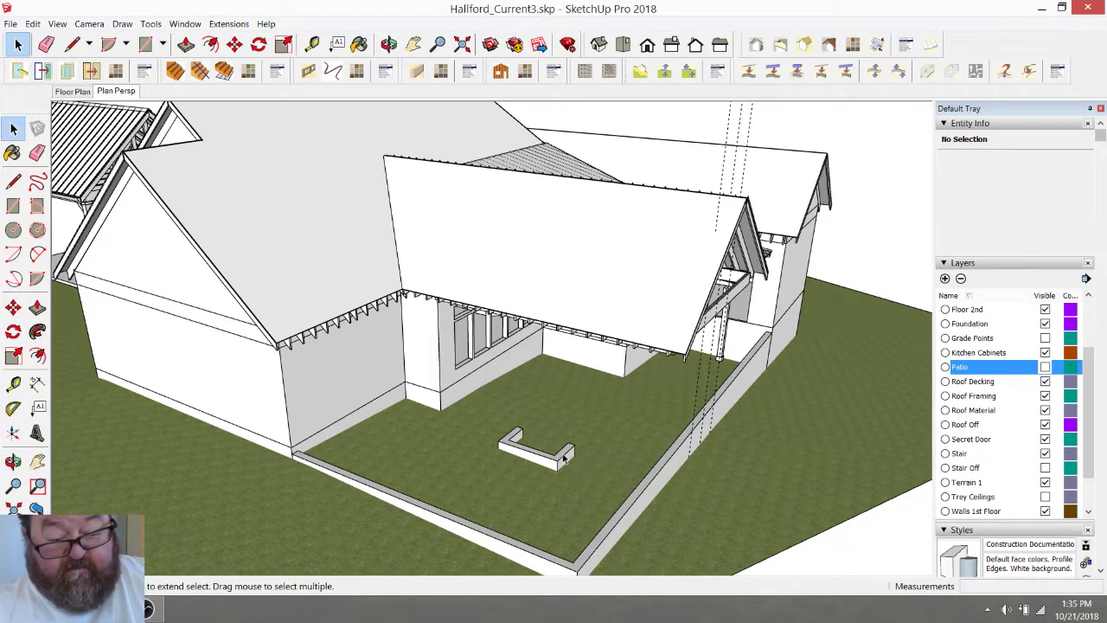
pyautogui.doubleClick(563, 457)
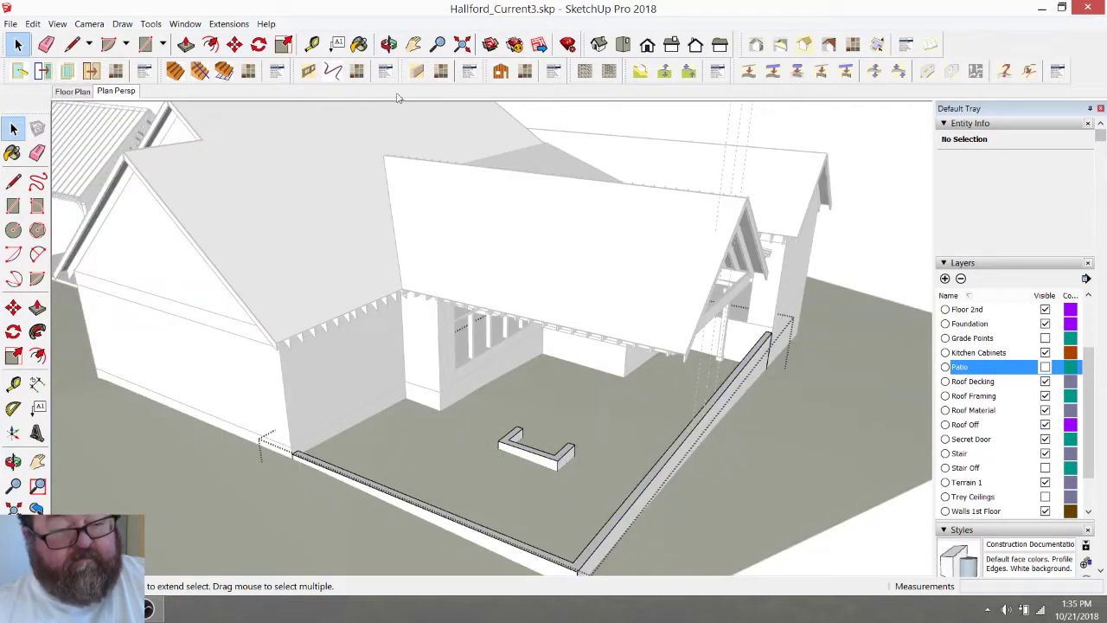
pyautogui.click(389, 45)
pyautogui.scroll(5, 524, 441)
pyautogui.moveTo(612, 477); pyautogui.dragTo(333, 428)
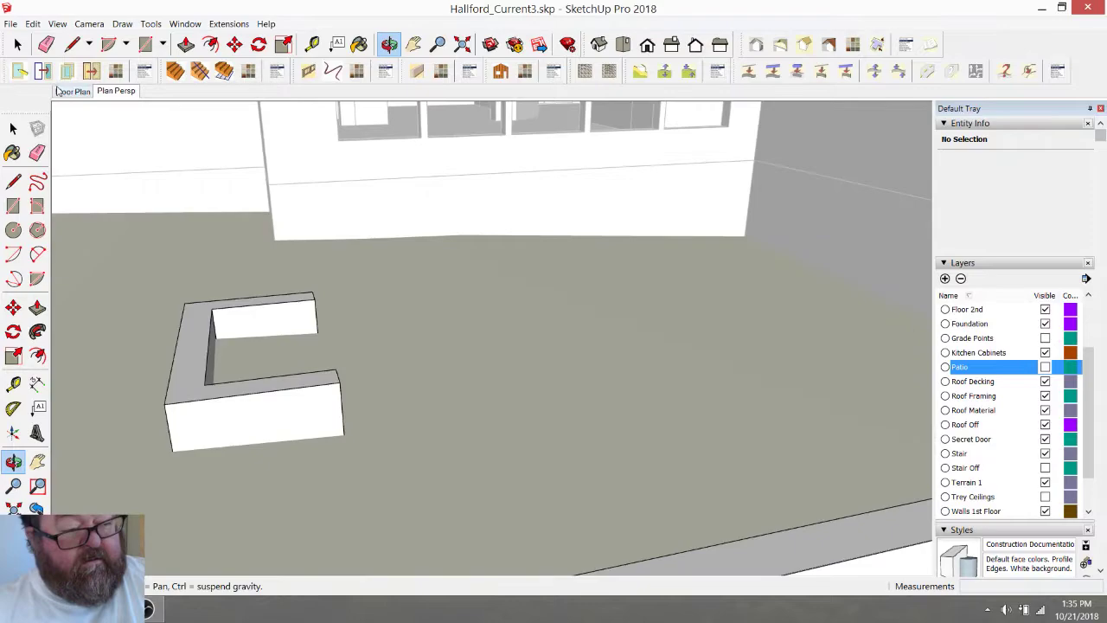
# Select the inner face of the U-shaped wall's far arm and hide the Terrain 1 layer to expose the wall's full depth
pyautogui.click(17, 45)
pyautogui.doubleClick(264, 407)
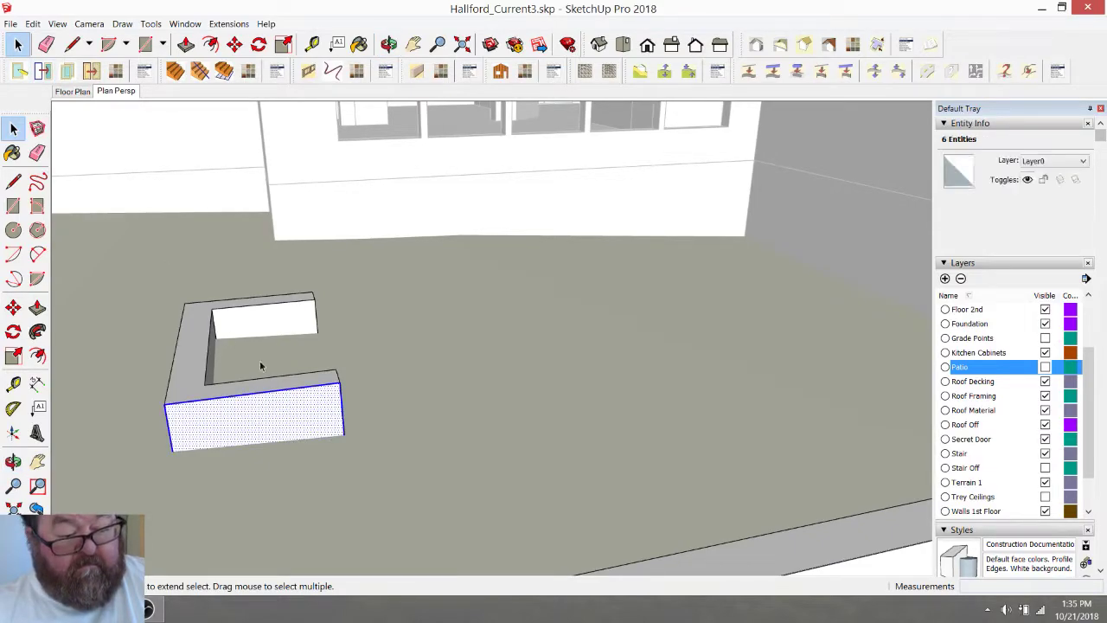
pyautogui.click(266, 314)
pyautogui.doubleClick(273, 316)
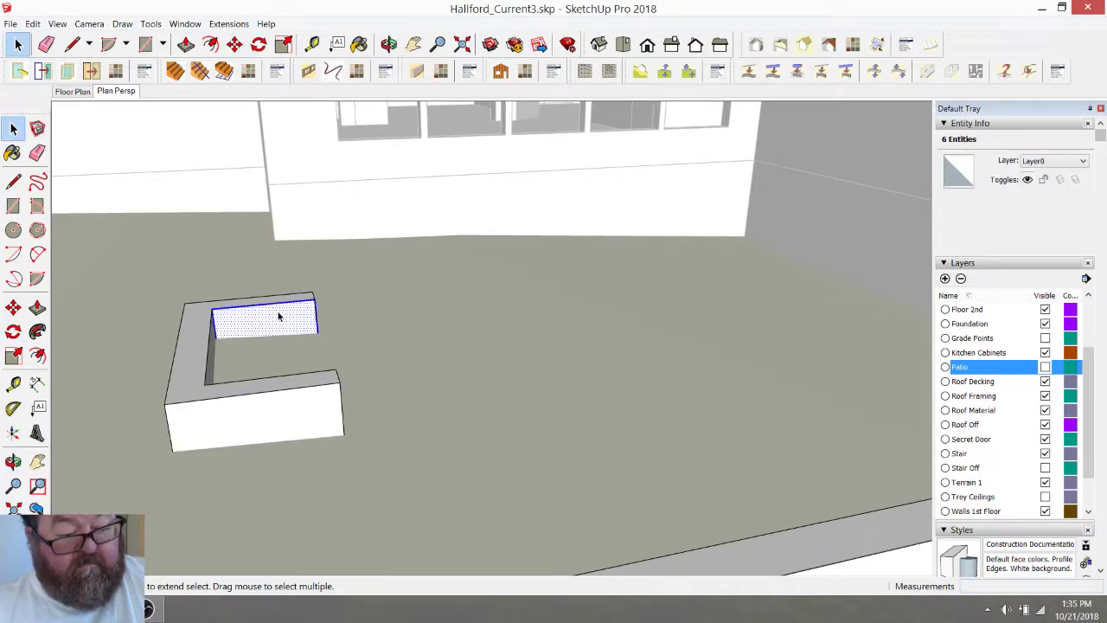
pyautogui.click(281, 317)
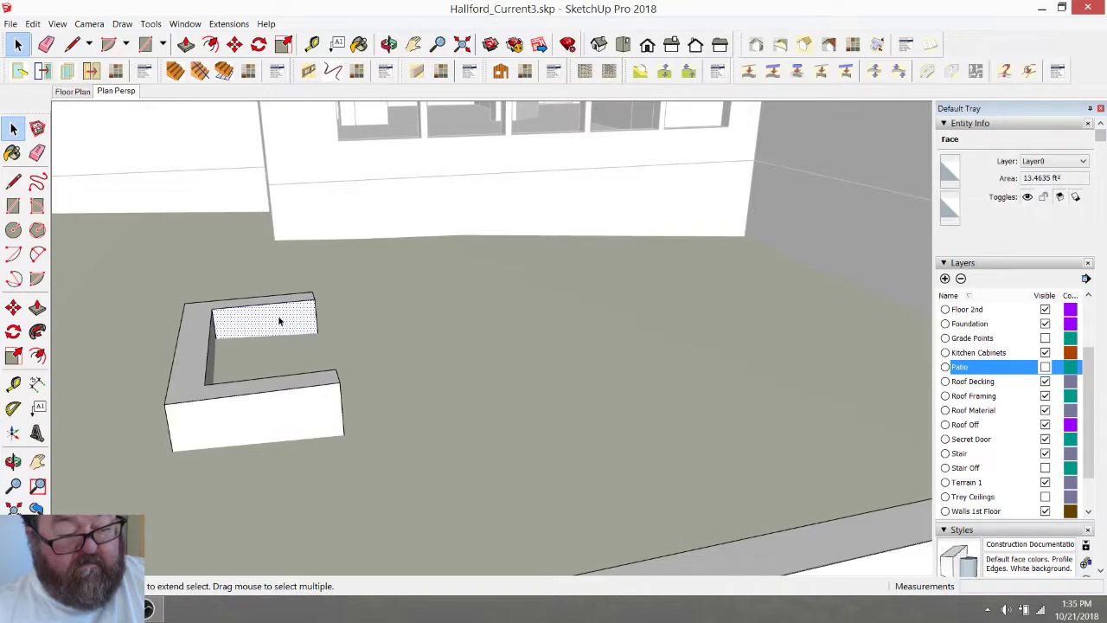
pyautogui.doubleClick(278, 322)
pyautogui.click(282, 326)
pyautogui.scroll(-8, 367, 295)
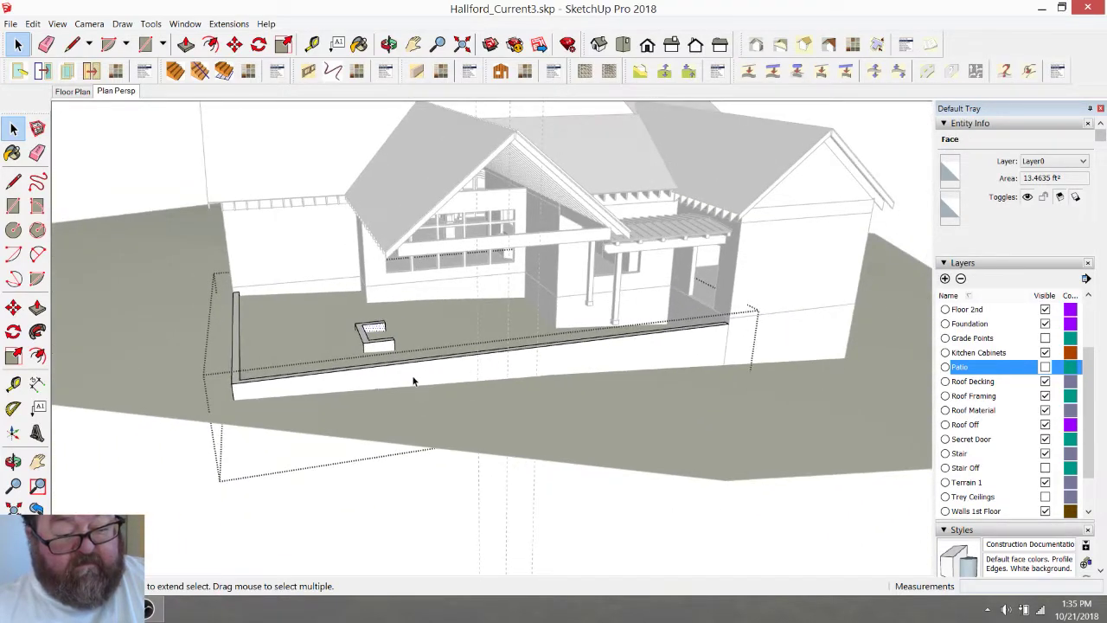
pyautogui.click(413, 380)
pyautogui.scroll(5, 358, 327)
pyautogui.click(385, 336)
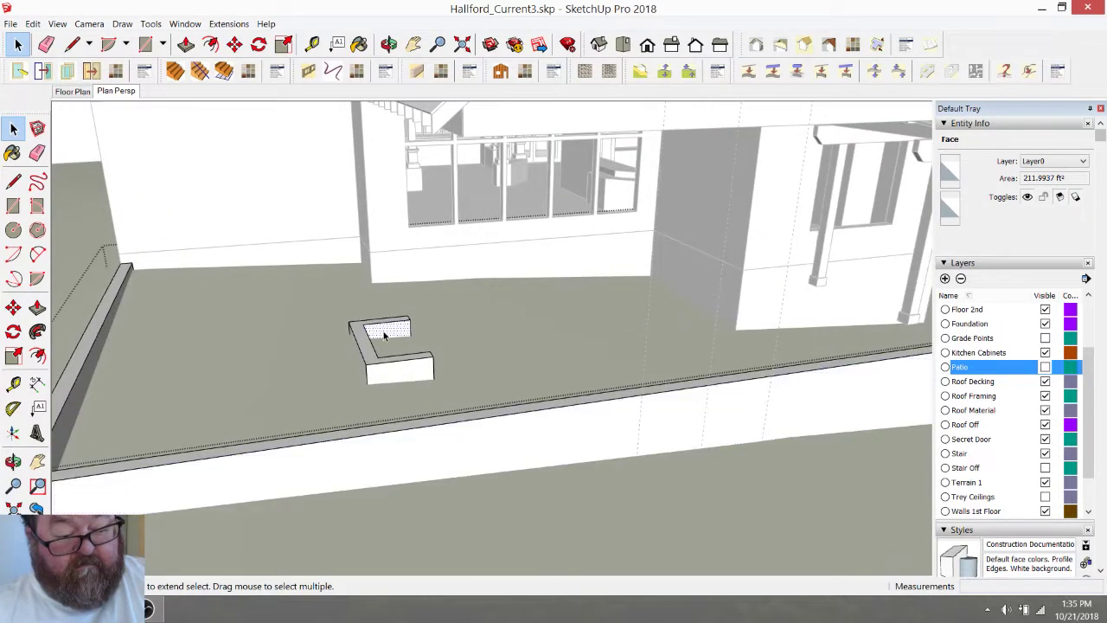
pyautogui.scroll(5, 385, 335)
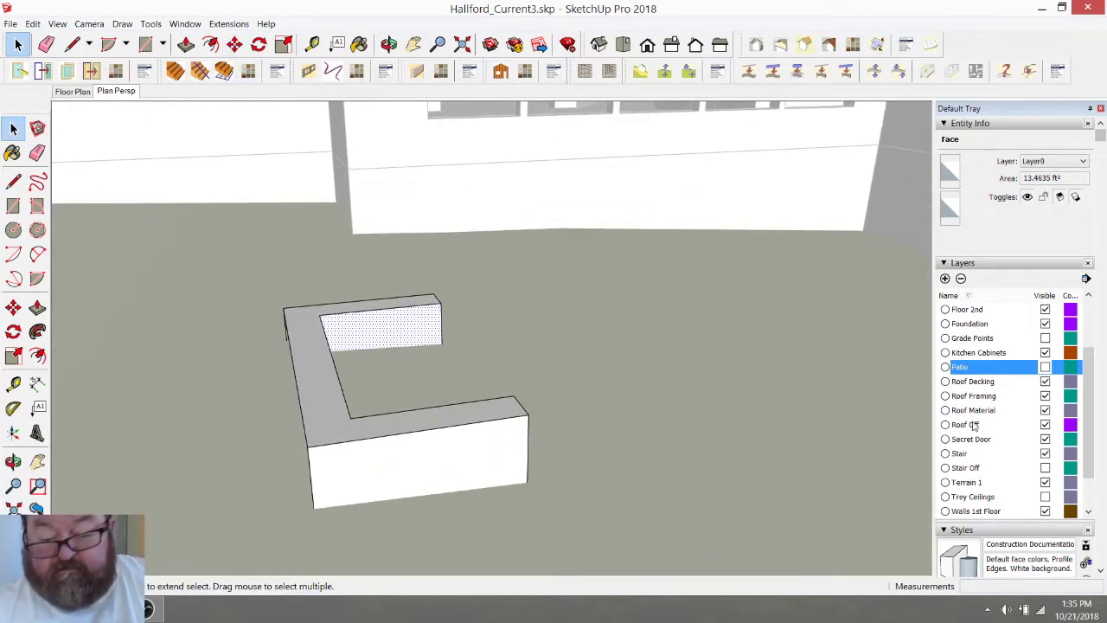
pyautogui.click(1045, 482)
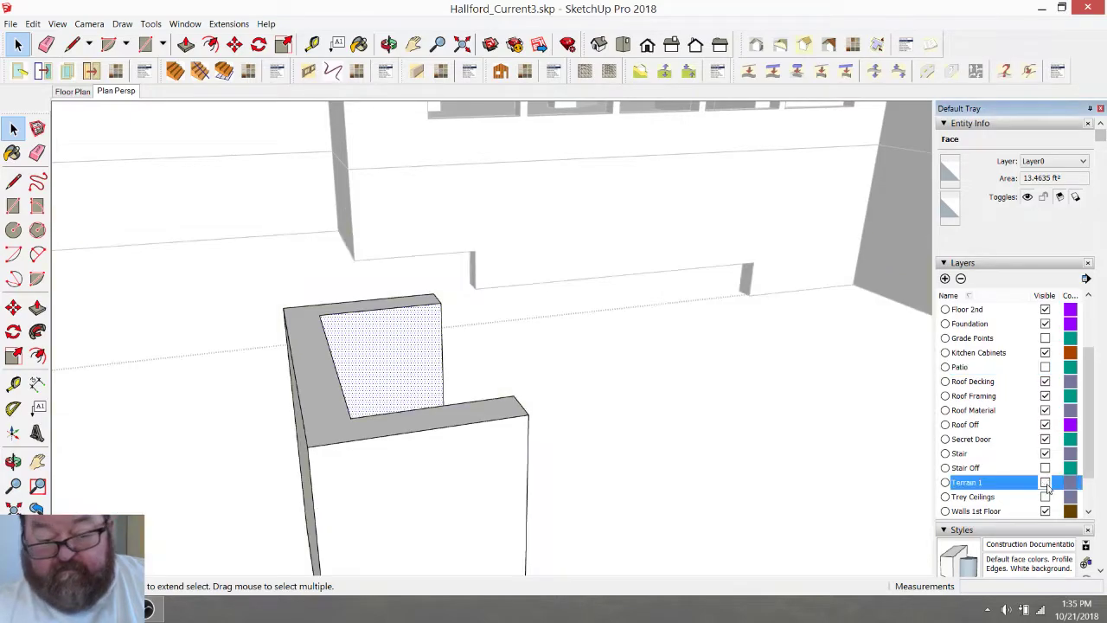
# Place a vertical guide 8" in from the end edge on the inner face of the U-shaped wall's far arm
pyautogui.click(311, 45)
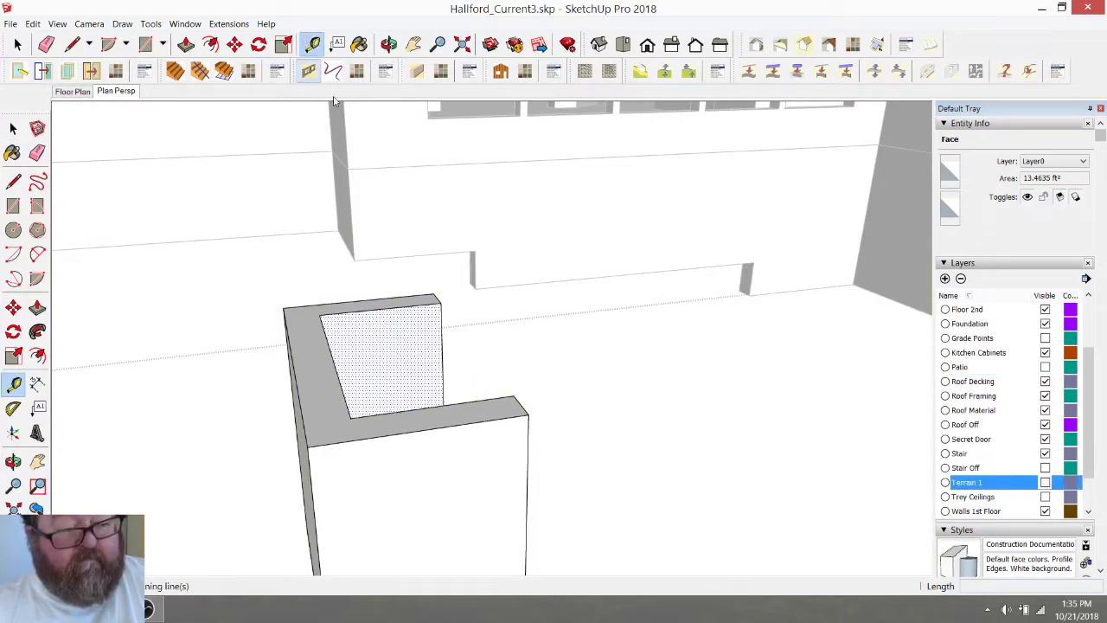
pyautogui.click(442, 333)
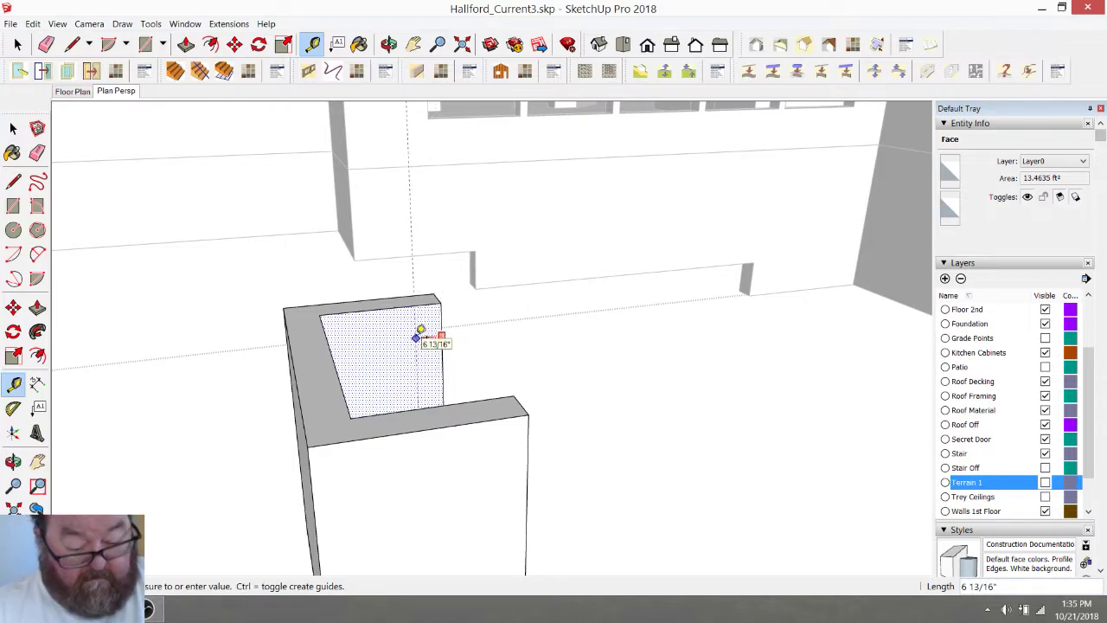
pyautogui.write('8')
pyautogui.press('Return')
# Draw a vertical line along the guide on the inner face of the U-shaped wall's far arm
pyautogui.press('o')
pyautogui.moveTo(386, 111); pyautogui.dragTo(454, 507)
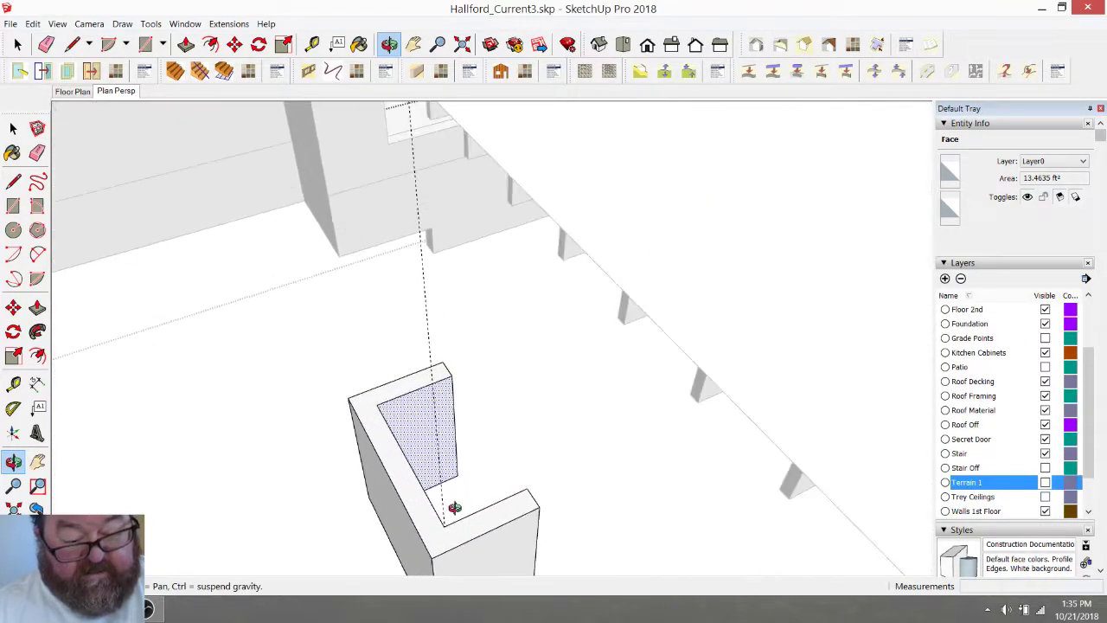
pyautogui.click(72, 45)
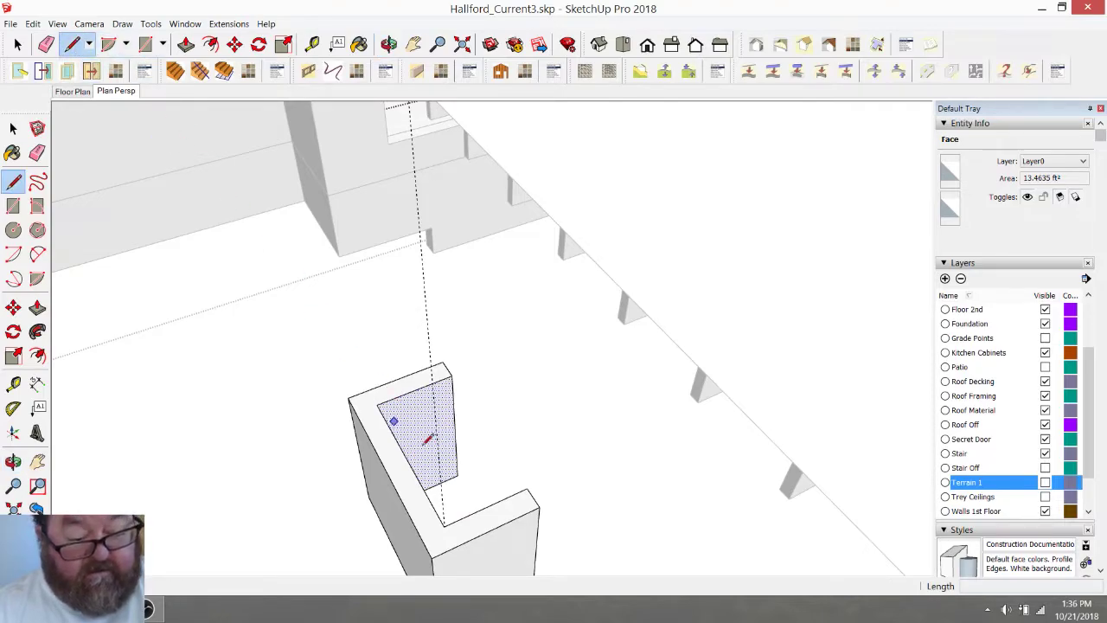
pyautogui.click(441, 480)
pyautogui.click(433, 383)
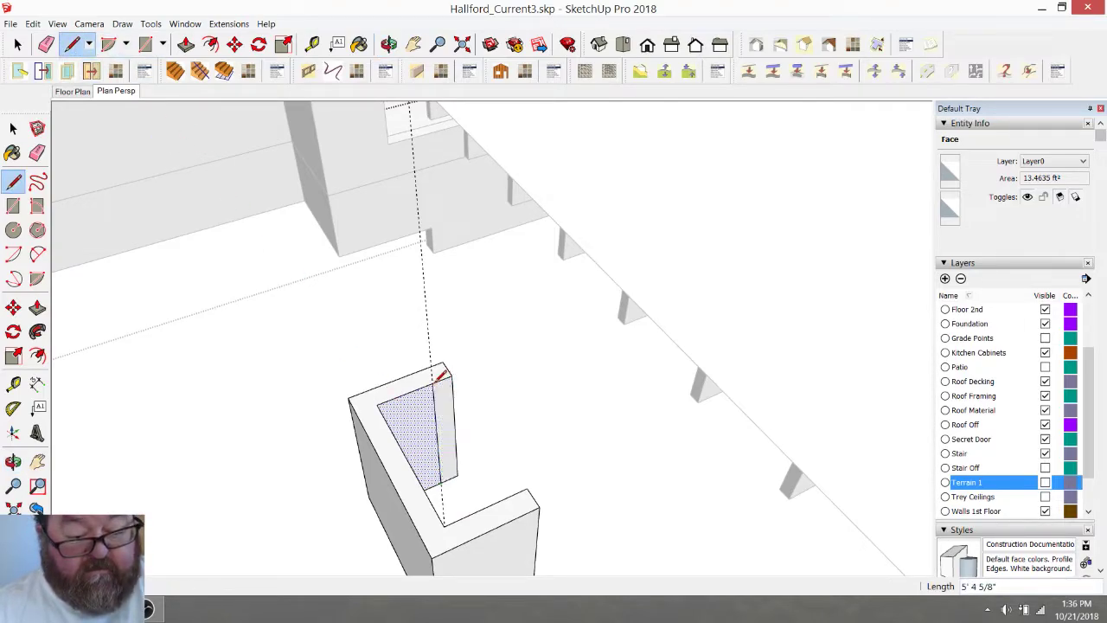
# Push/Pull the narrow end strip of the far arm 4' 8" across to the near arm, closing the U into a rectangle
pyautogui.click(186, 45)
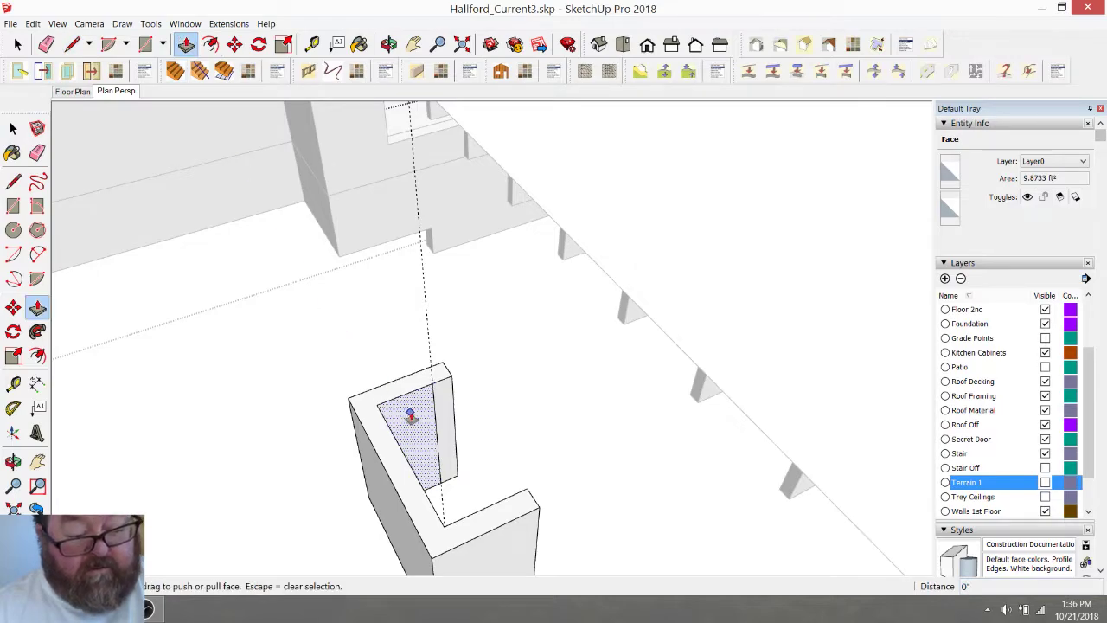
pyautogui.click(447, 406)
pyautogui.press('Escape')
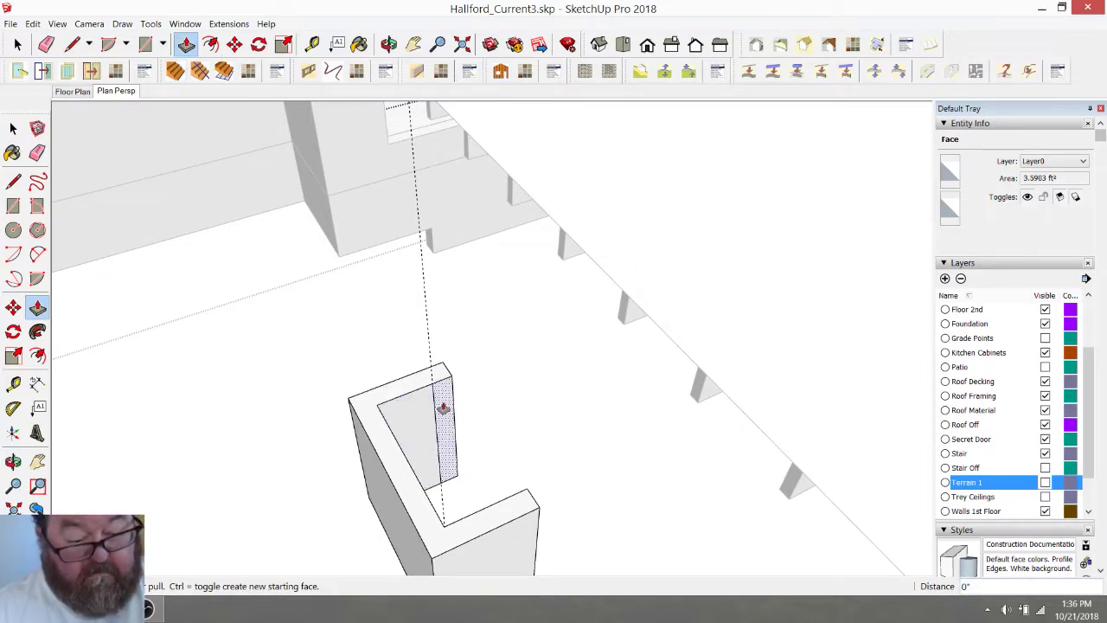
pyautogui.click(443, 406)
pyautogui.click(496, 510)
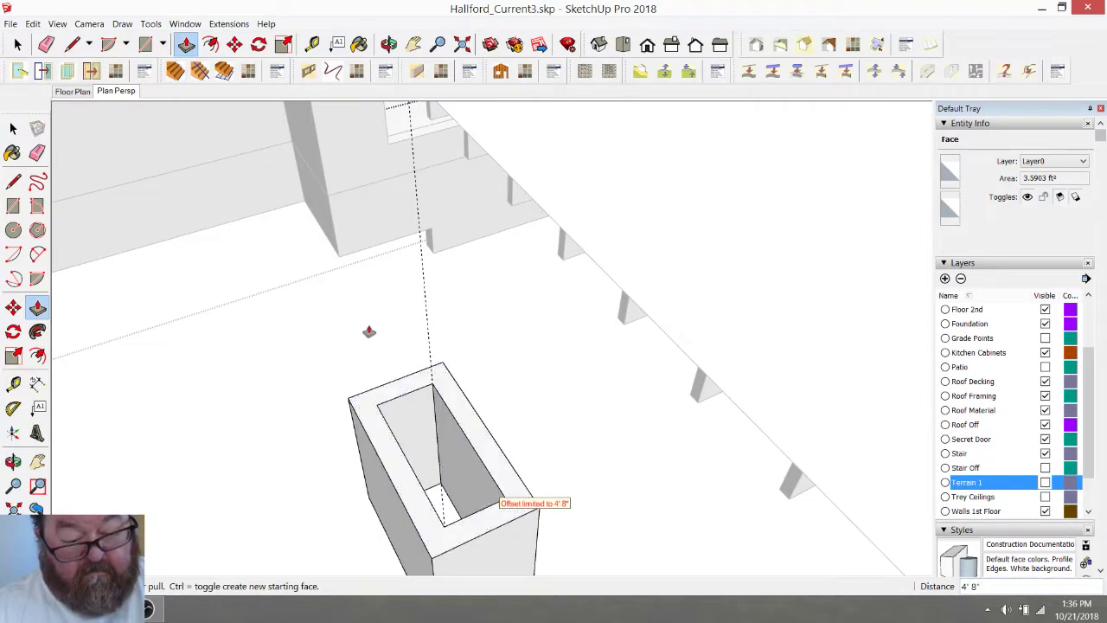
pyautogui.moveTo(378, 338); pyautogui.dragTo(332, 282, button='middle')
pyautogui.scroll(2, 422, 428)
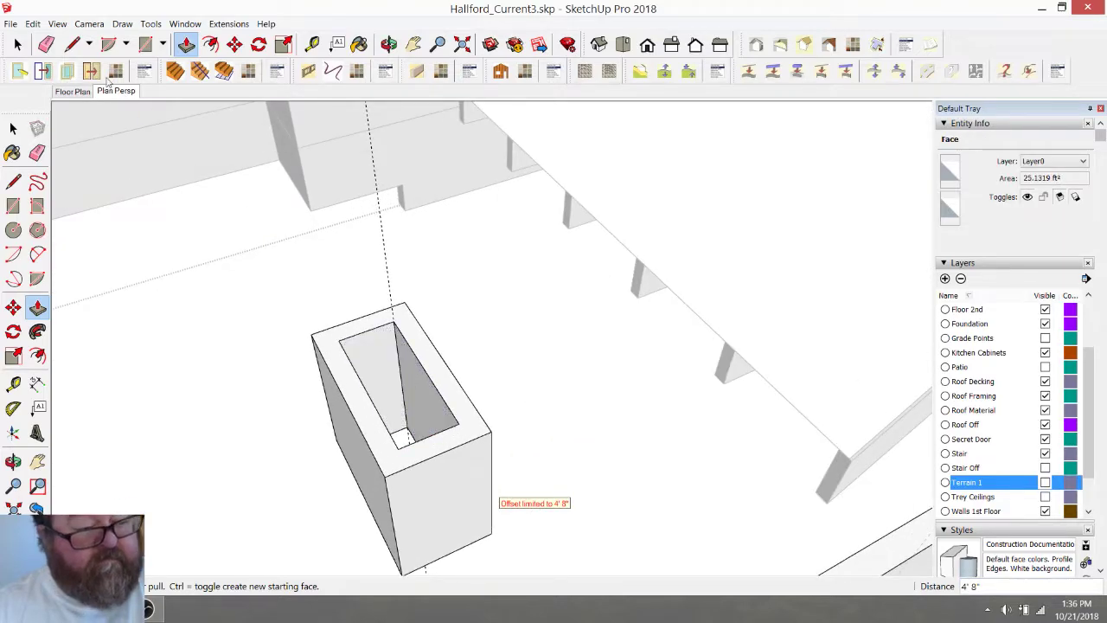
# Erase the vertical guide and the leftover seam edge on the closed rectangular wall
pyautogui.click(47, 44)
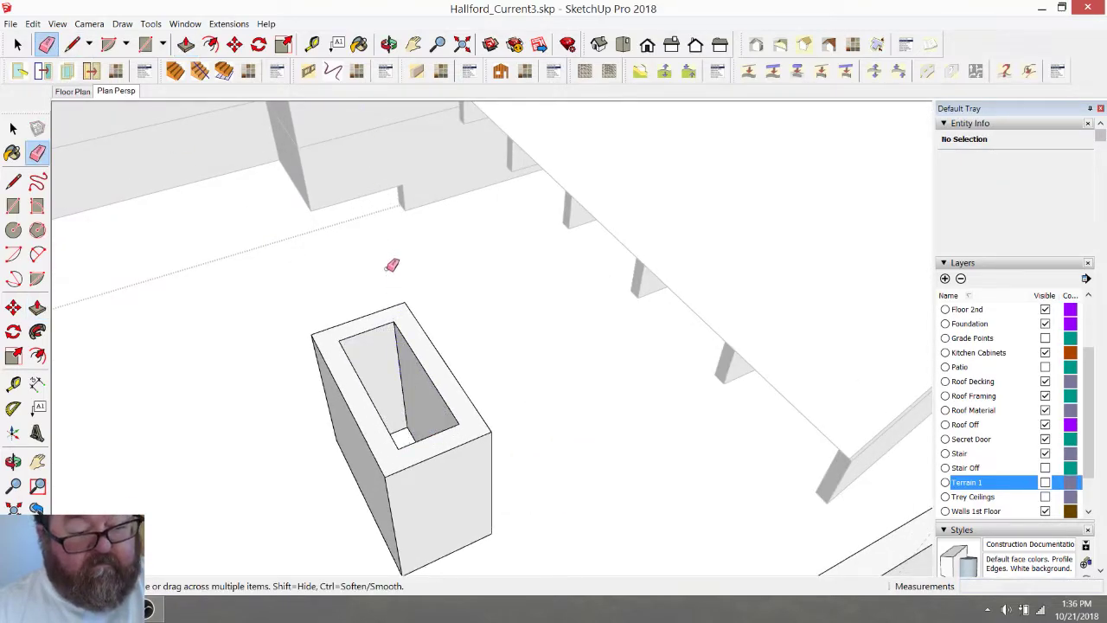
pyautogui.click(389, 44)
pyautogui.moveTo(474, 425); pyautogui.dragTo(315, 446)
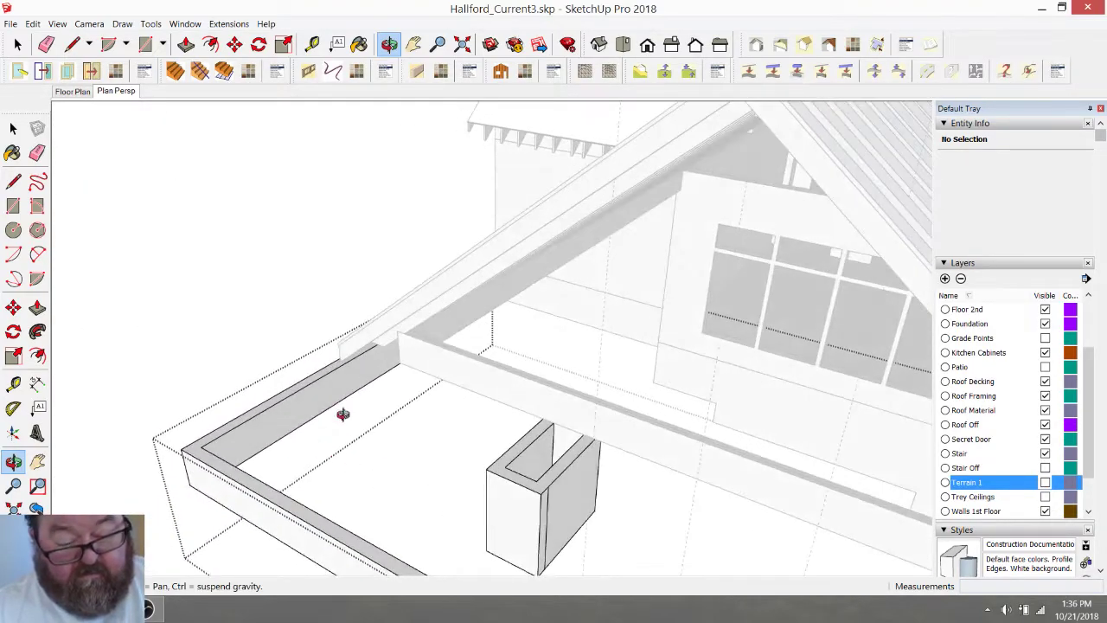
pyautogui.click(47, 44)
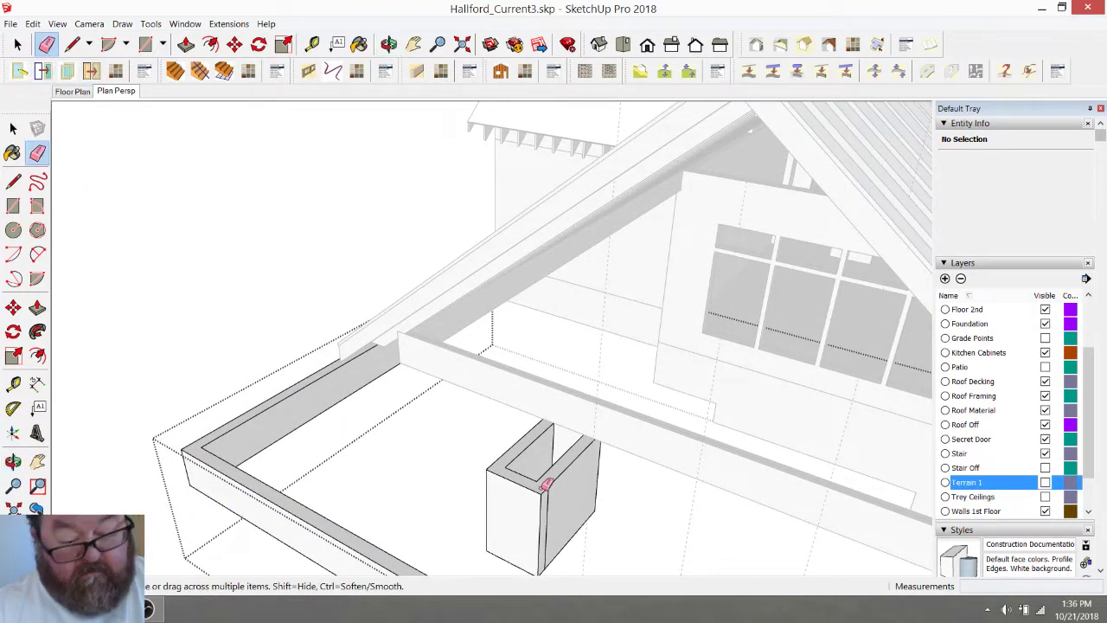
# Raise the top of the closed rectangular wall about 2' 5 11/16" and show the Terrain 1 and Patio layers
pyautogui.click(389, 45)
pyautogui.moveTo(378, 188); pyautogui.dragTo(623, 433)
pyautogui.click(183, 44)
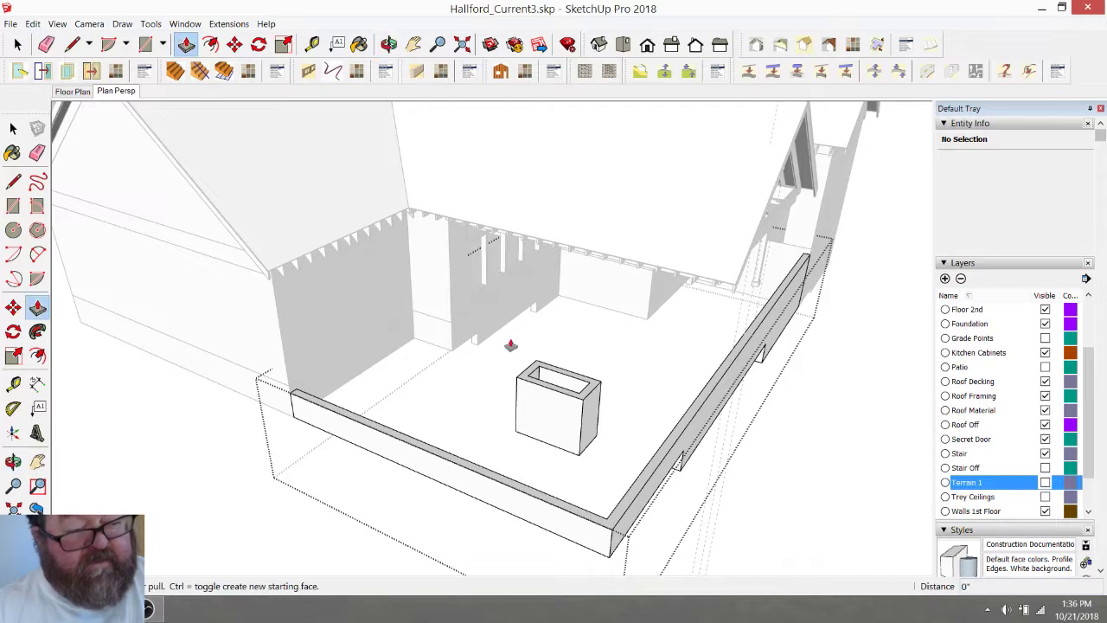
pyautogui.moveTo(530, 374); pyautogui.dragTo(535, 348)
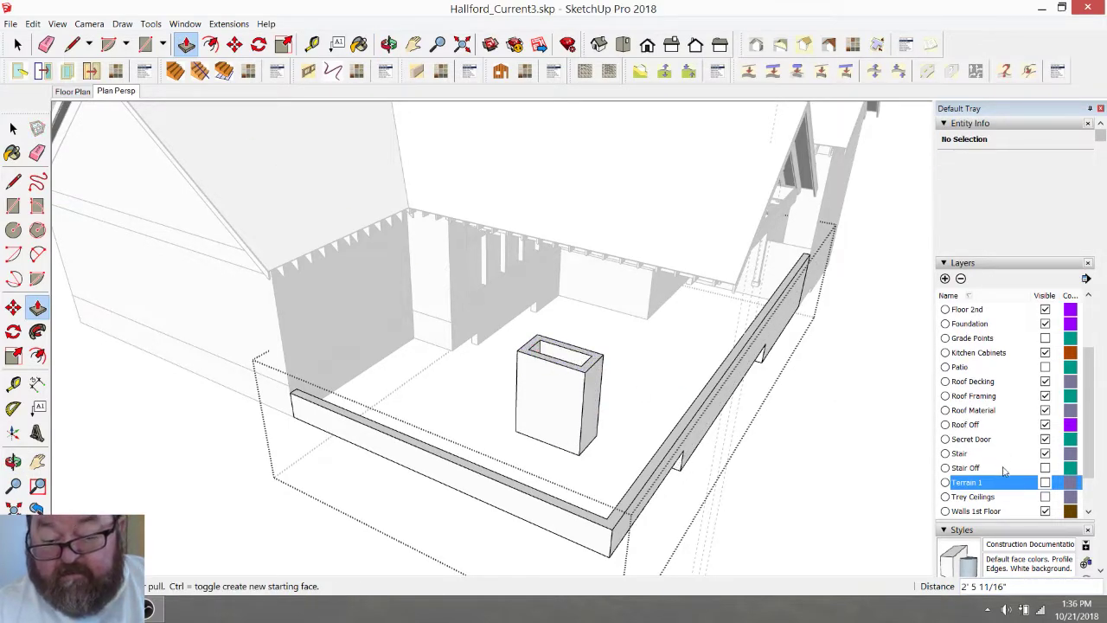
pyautogui.click(1045, 482)
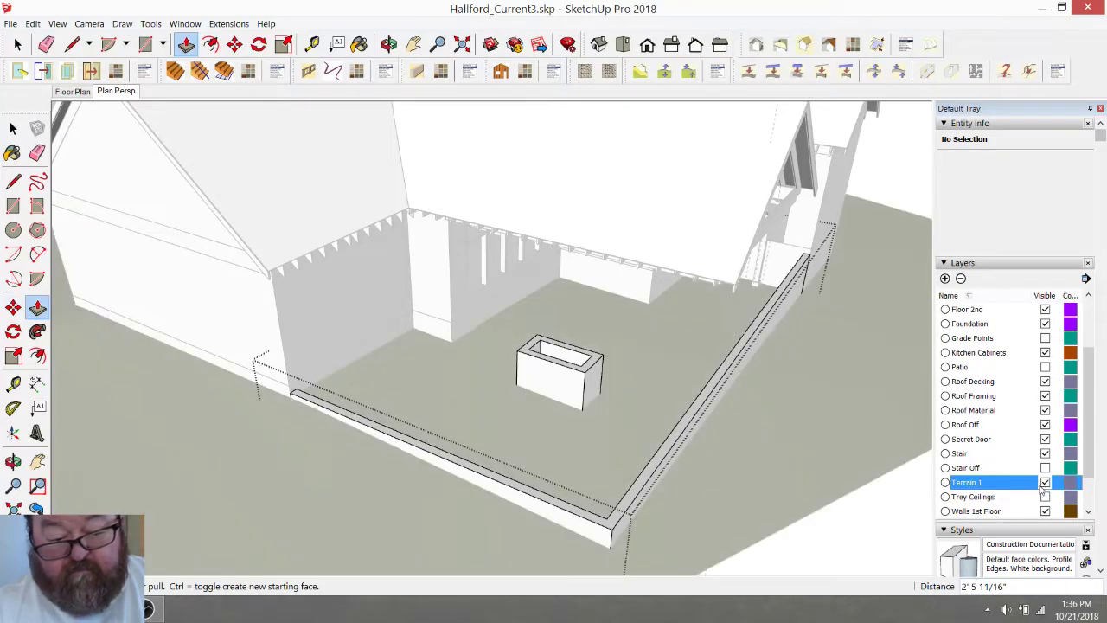
pyautogui.click(1044, 367)
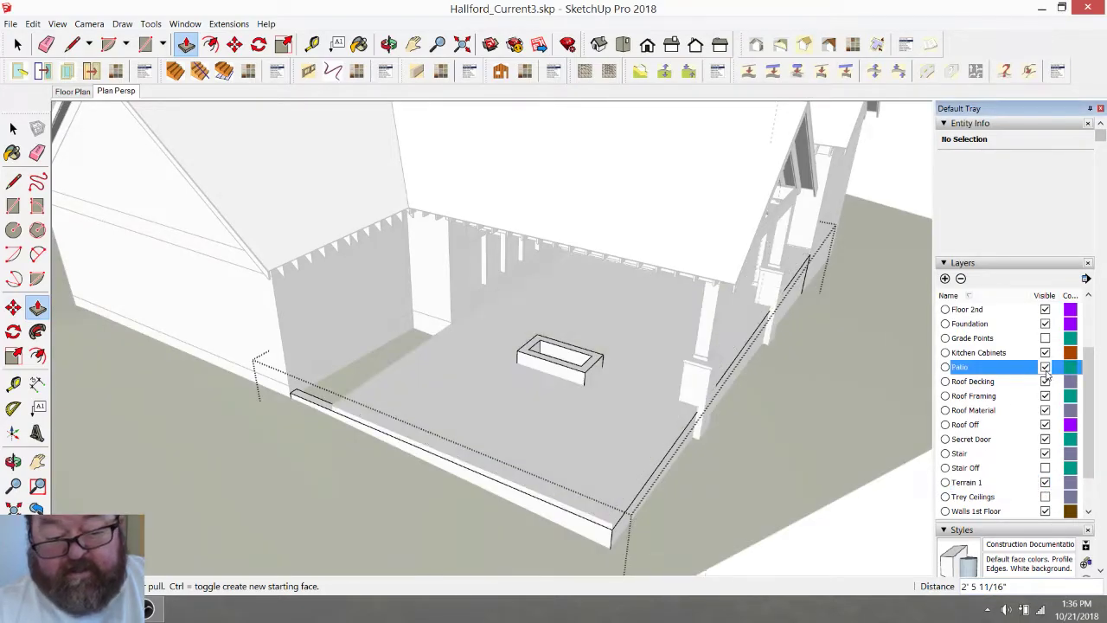
# Close the foundation wall group and examine how the hollow rectangular base sits in the patio slab beside the roof and columns
pyautogui.click(389, 45)
pyautogui.moveTo(412, 146); pyautogui.dragTo(260, 216)
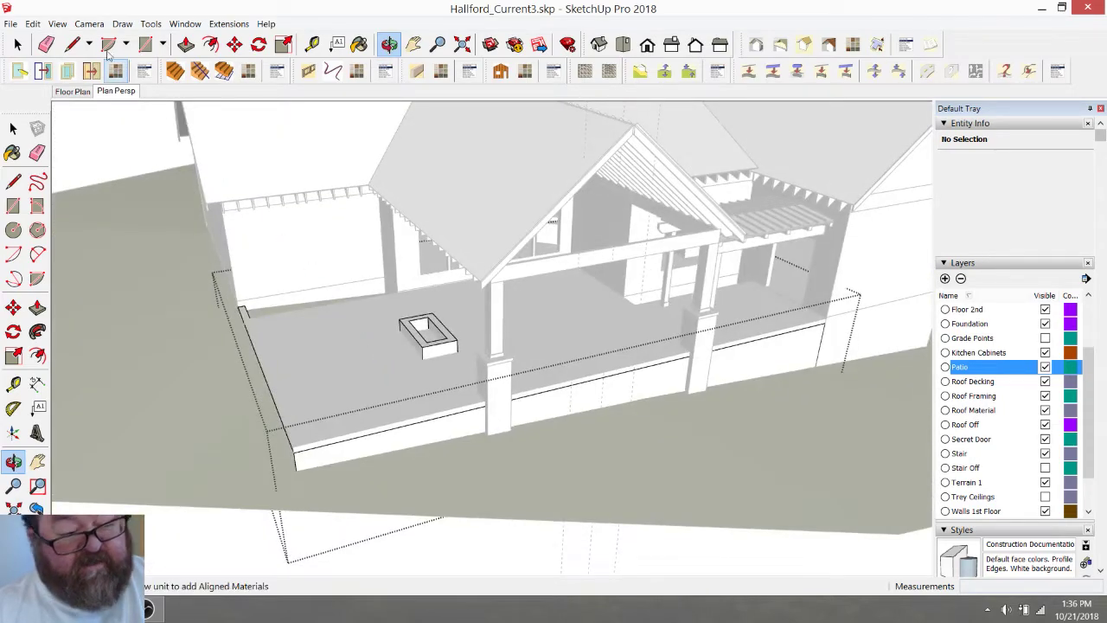
pyautogui.click(17, 44)
pyautogui.scroll(-5, 117, 149)
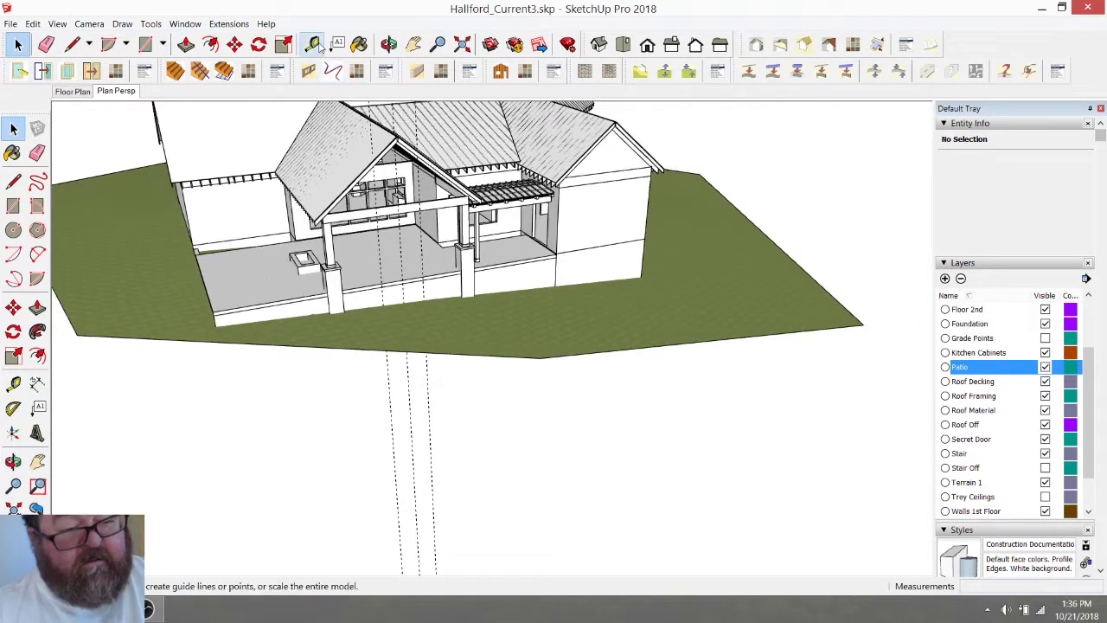
pyautogui.click(390, 44)
pyautogui.moveTo(467, 225); pyautogui.dragTo(536, 330)
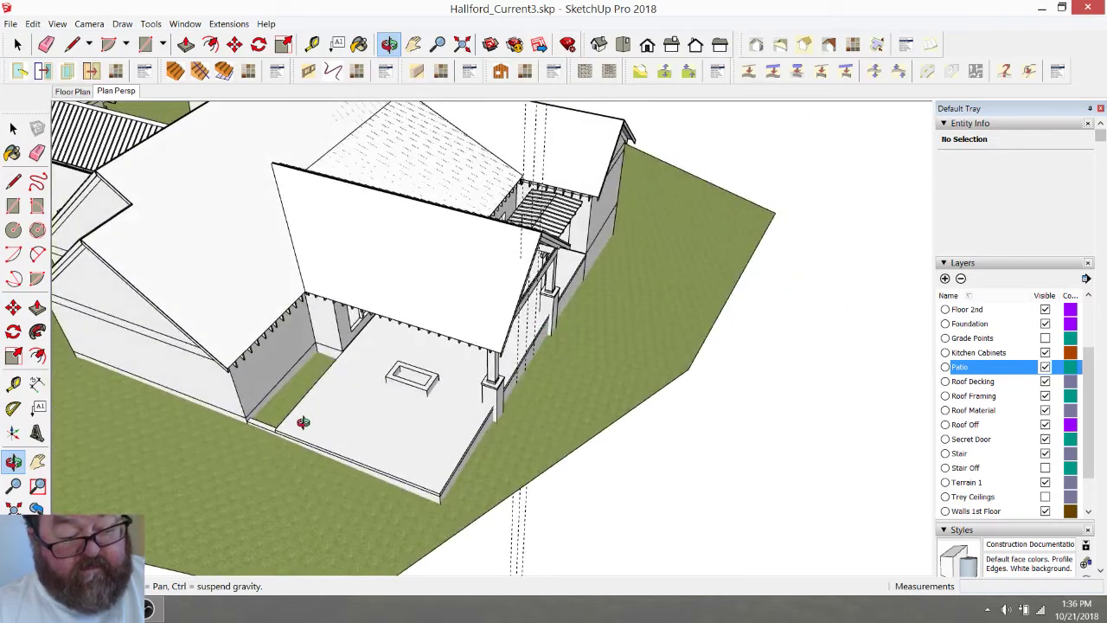
pyautogui.scroll(6, 303, 422)
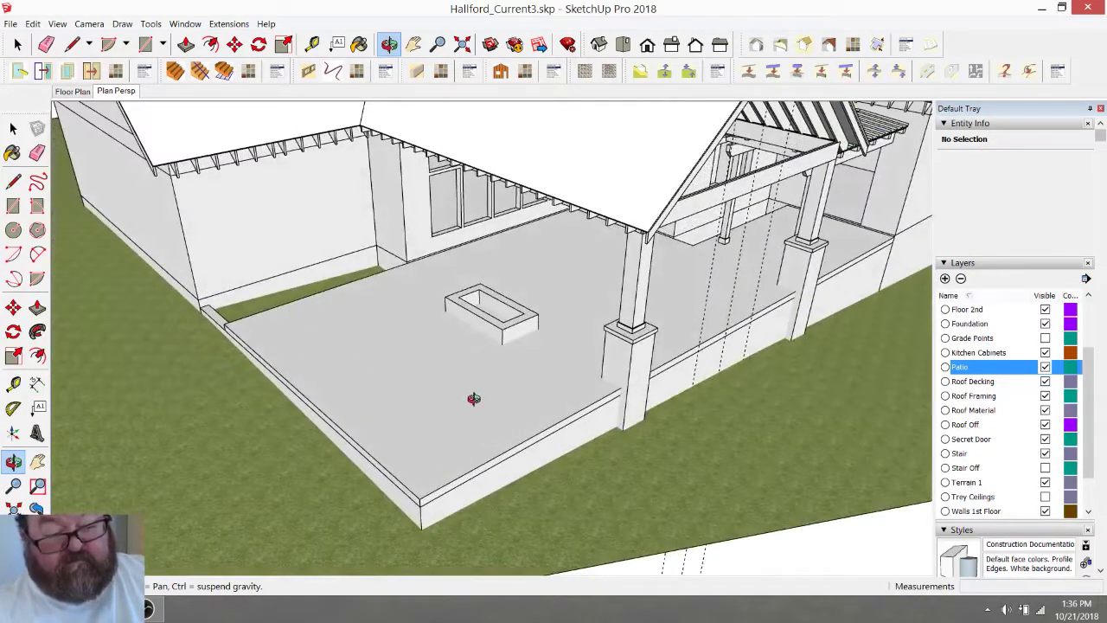
pyautogui.moveTo(473, 398); pyautogui.dragTo(608, 413)
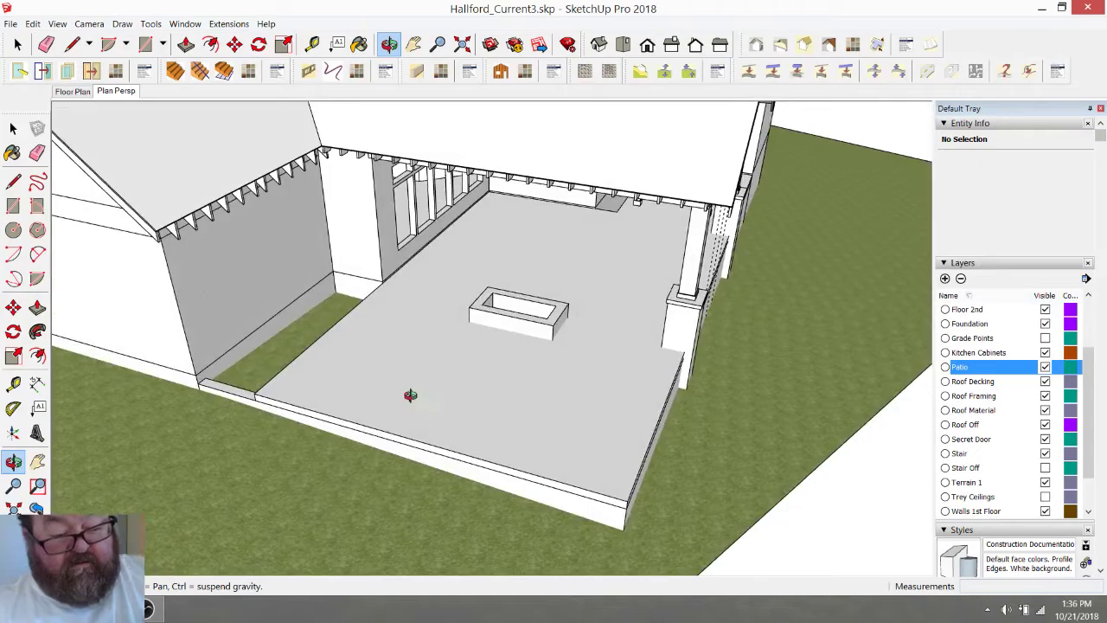
pyautogui.moveTo(493, 397); pyautogui.dragTo(213, 361)
pyautogui.moveTo(251, 409)
pyautogui.mouseDown()
pyautogui.moveTo(514, 365)
pyautogui.moveTo(354, 410)
pyautogui.moveTo(368, 436)
pyautogui.moveTo(259, 394)
pyautogui.mouseUp()
pyautogui.moveTo(407, 421); pyautogui.dragTo(235, 320)
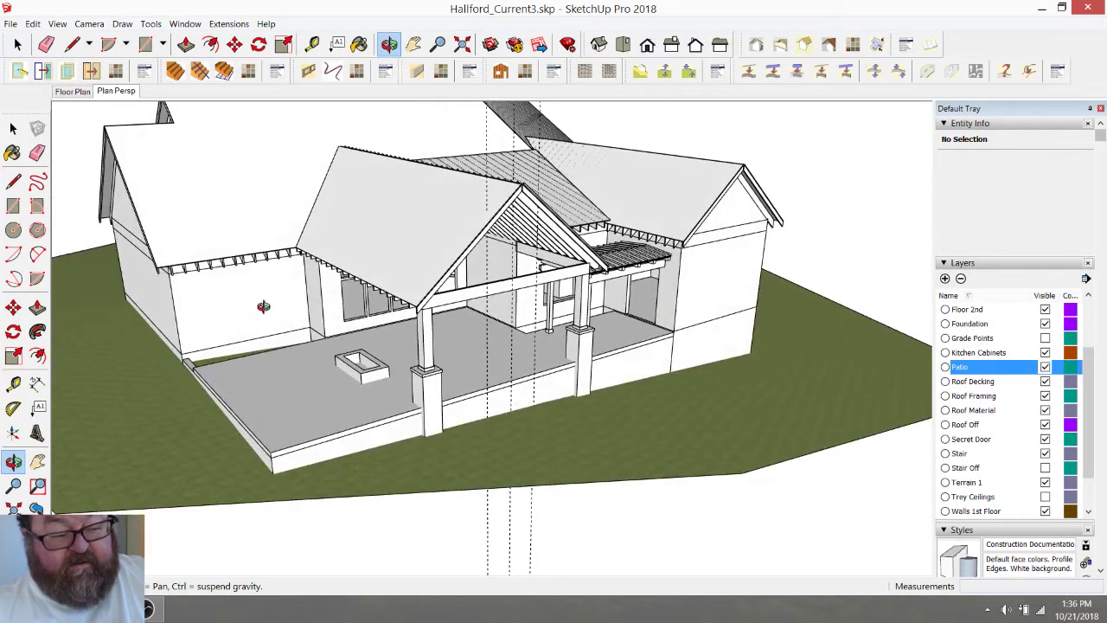
pyautogui.moveTo(288, 391); pyautogui.dragTo(377, 425)
pyautogui.moveTo(242, 350); pyautogui.dragTo(381, 386)
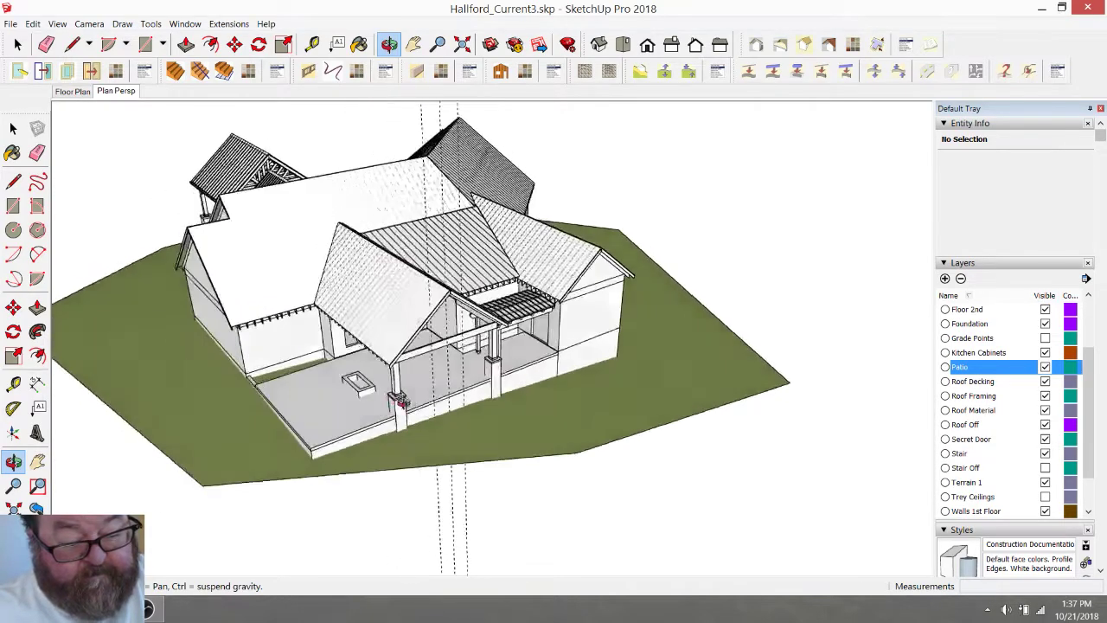
pyautogui.scroll(6, 341, 385)
pyautogui.scroll(3, 342, 385)
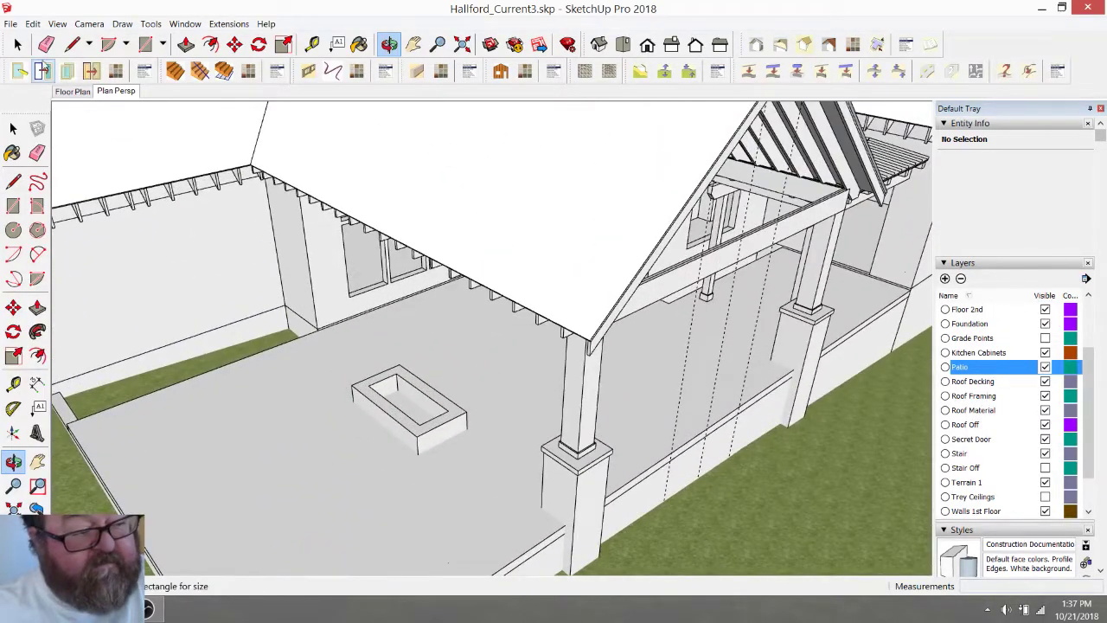
# Open the foundation wall group and raise the hollow base's top by about 12' 5/8" and another 6' 8 9/16" to form a chimney
pyautogui.click(17, 44)
pyautogui.doubleClick(390, 379)
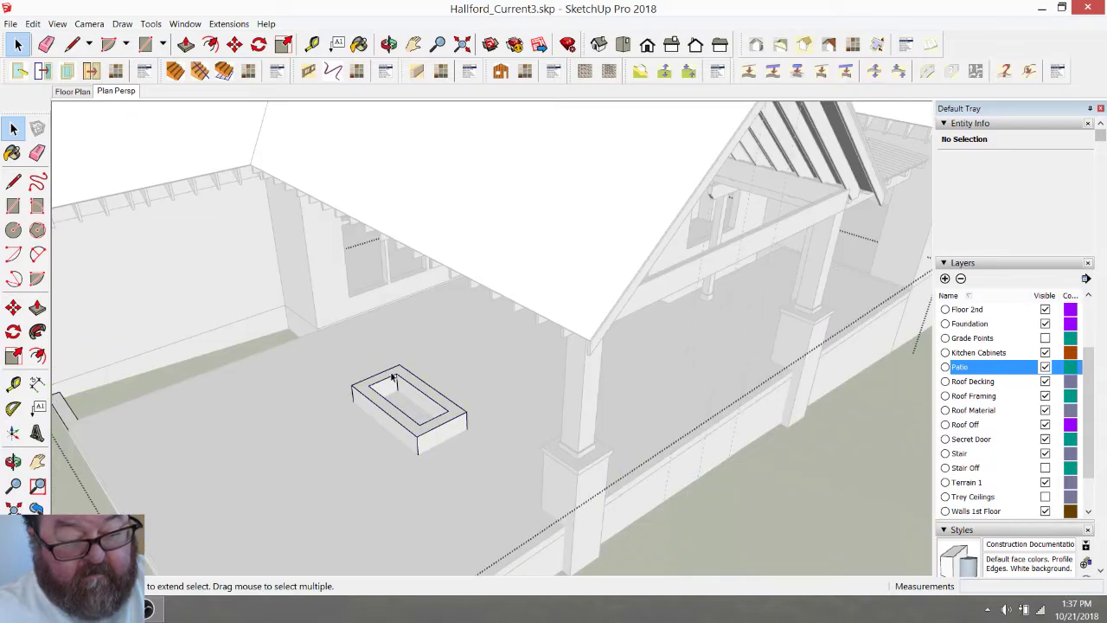
pyautogui.click(186, 44)
pyautogui.click(367, 380)
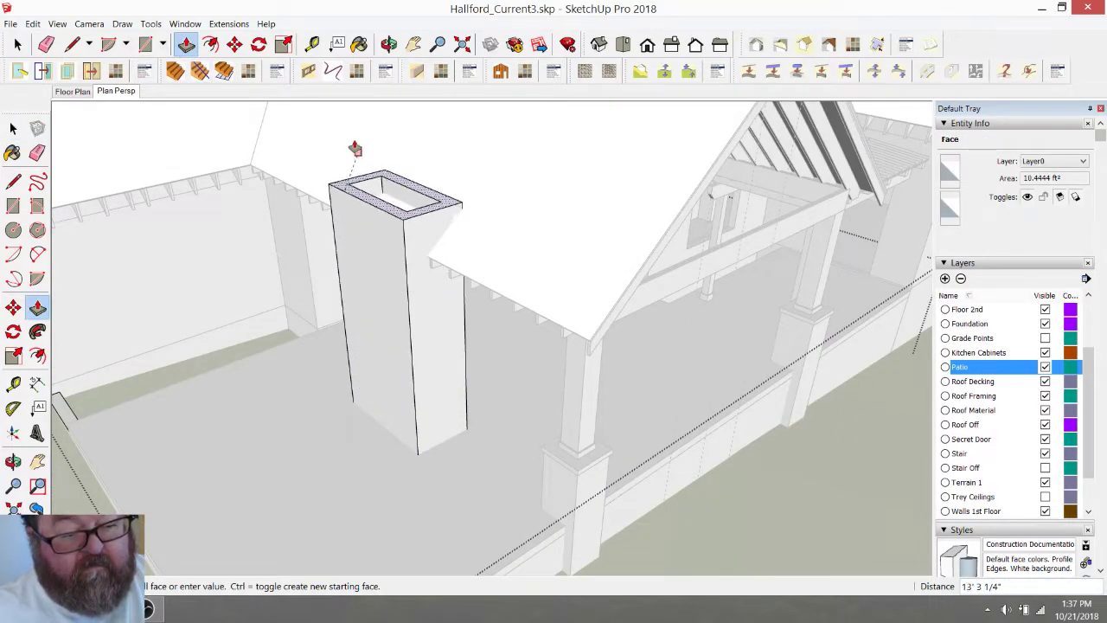
pyautogui.click(355, 134)
pyautogui.moveTo(355, 134); pyautogui.dragTo(444, 247, button='middle')
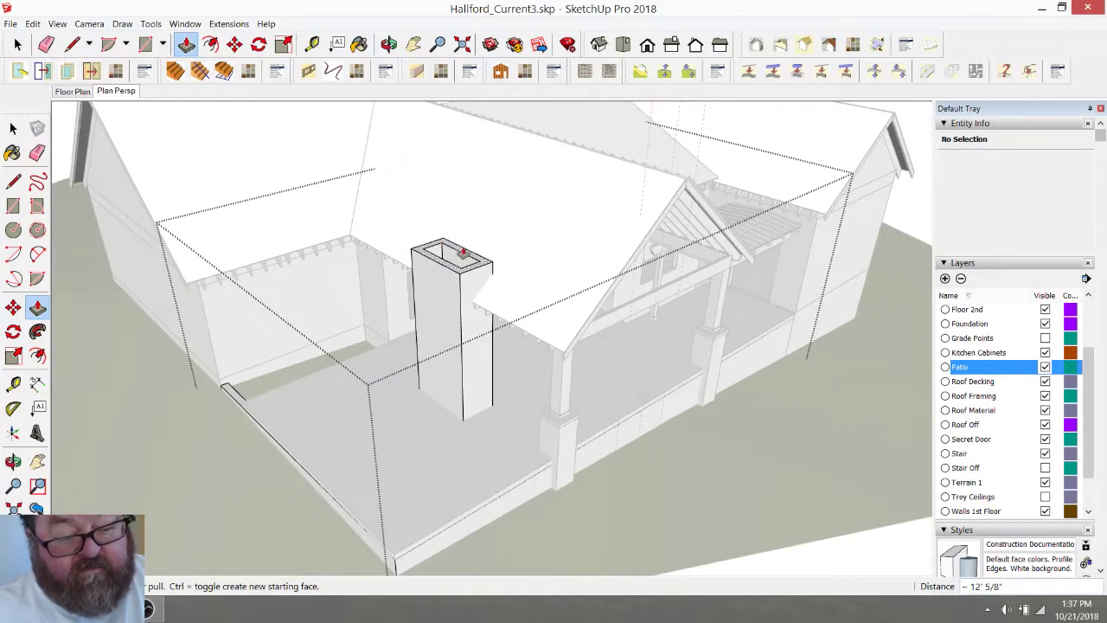
pyautogui.click(480, 261)
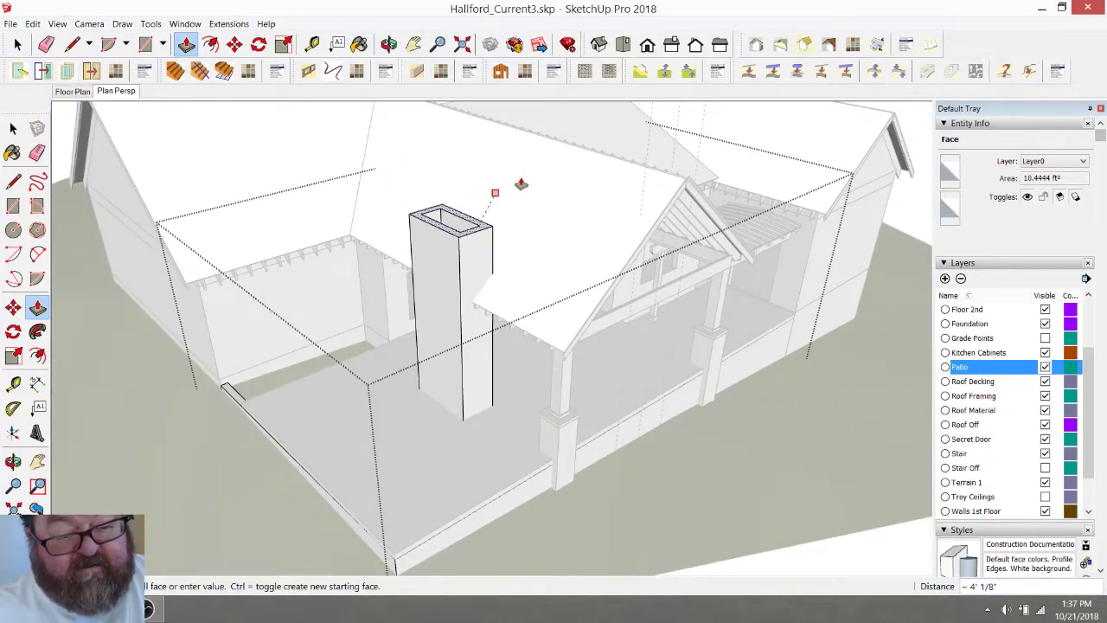
pyautogui.click(586, 156)
pyautogui.moveTo(346, 267); pyautogui.dragTo(400, 238, button='middle')
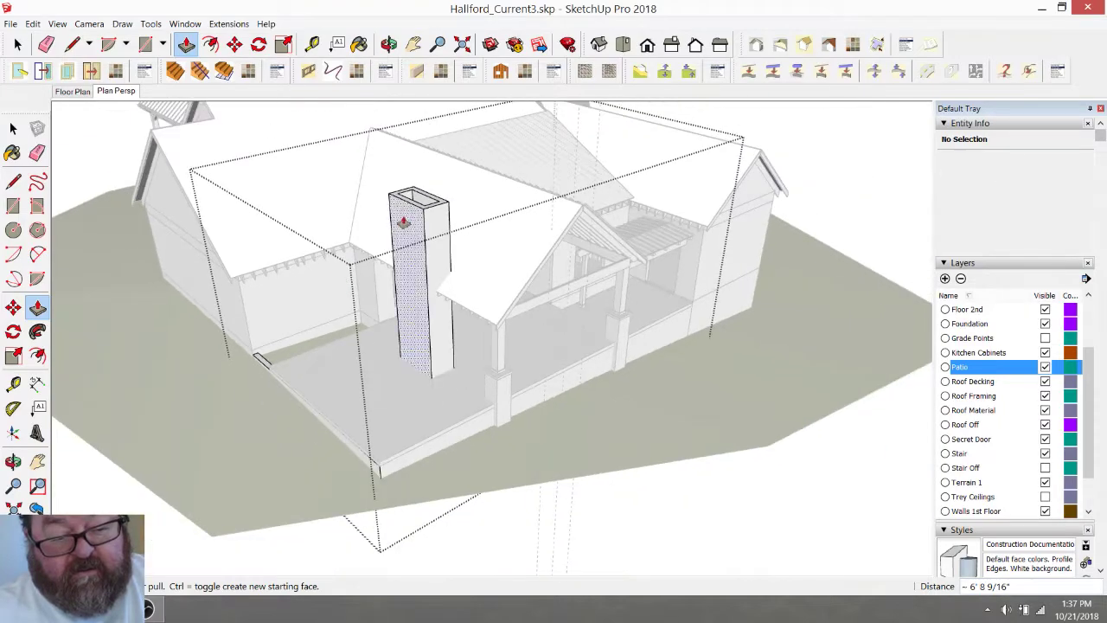
# Examine the chimney against the patio roof and house from several angles, and close the foundation wall group
pyautogui.press('o')
pyautogui.scroll(5, 439, 251)
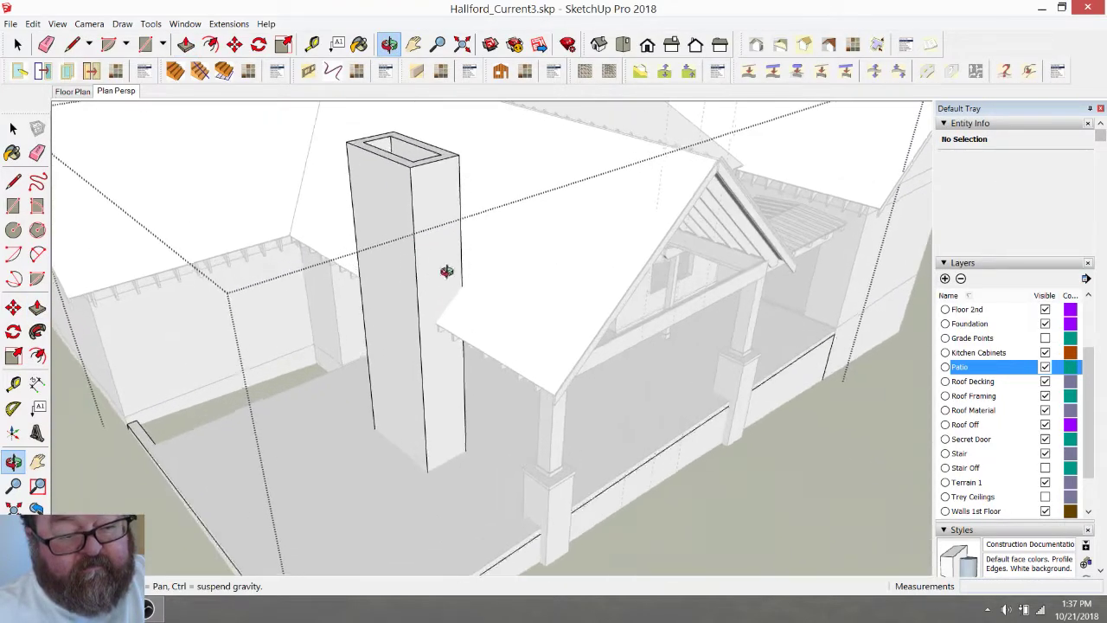
pyautogui.moveTo(514, 277); pyautogui.dragTo(522, 267)
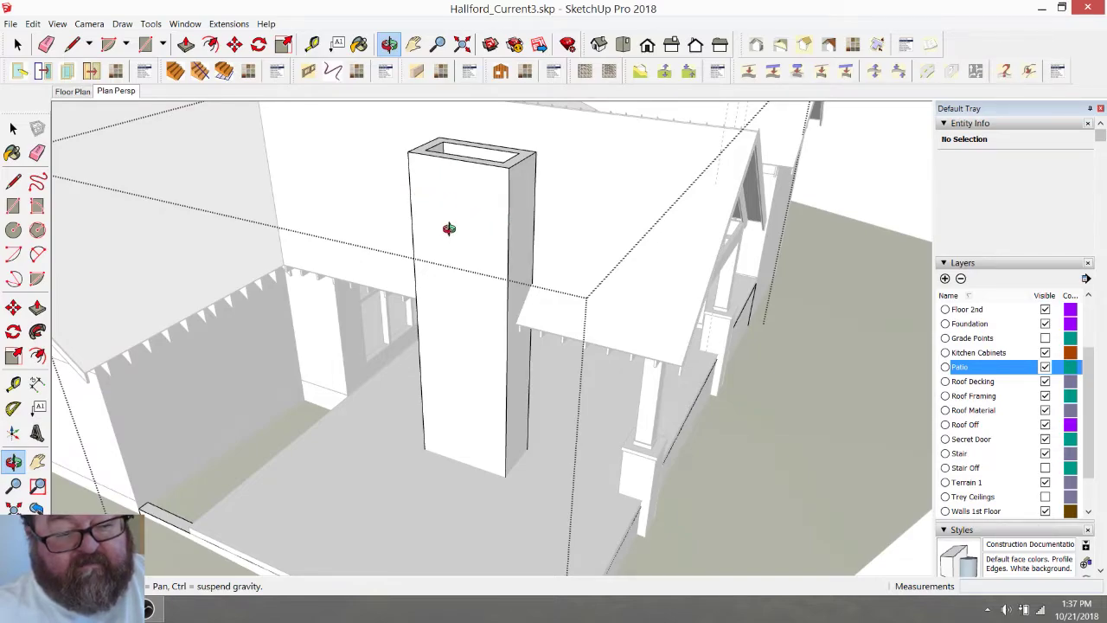
pyautogui.scroll(-2, 467, 275)
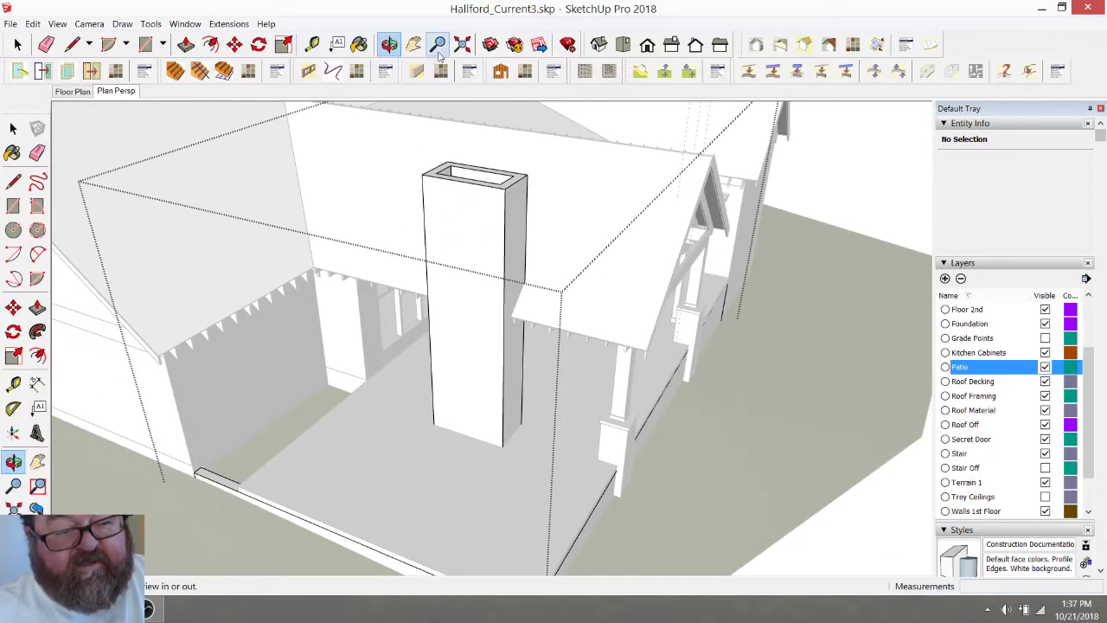
pyautogui.scroll(-2, 494, 277)
pyautogui.moveTo(493, 277); pyautogui.dragTo(336, 286)
pyautogui.click(17, 45)
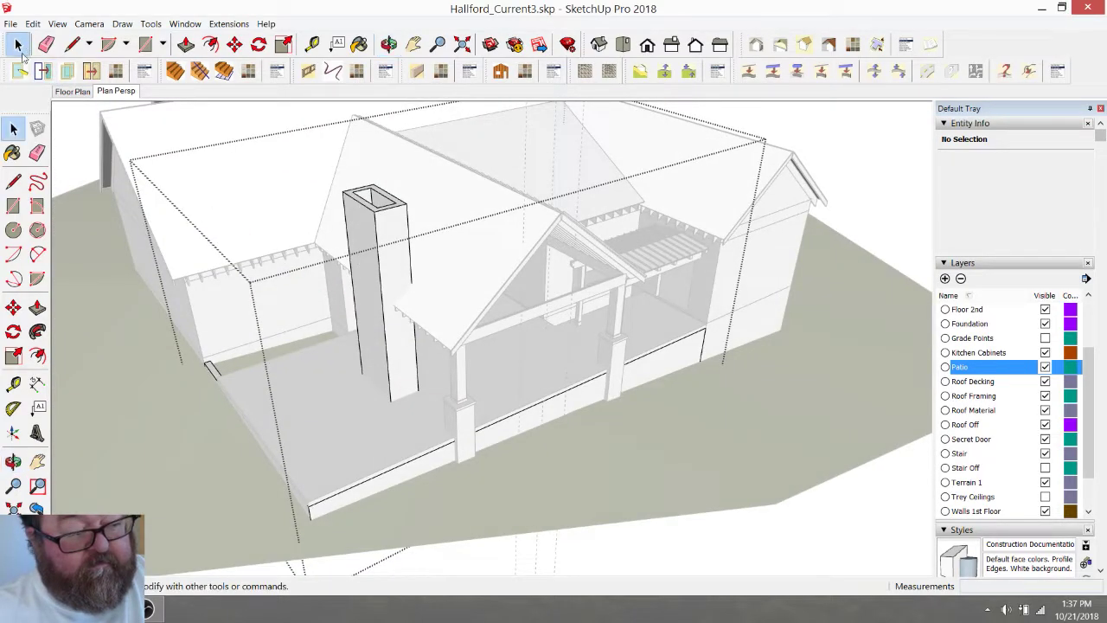
pyautogui.click(58, 127)
pyautogui.scroll(-1, 147, 248)
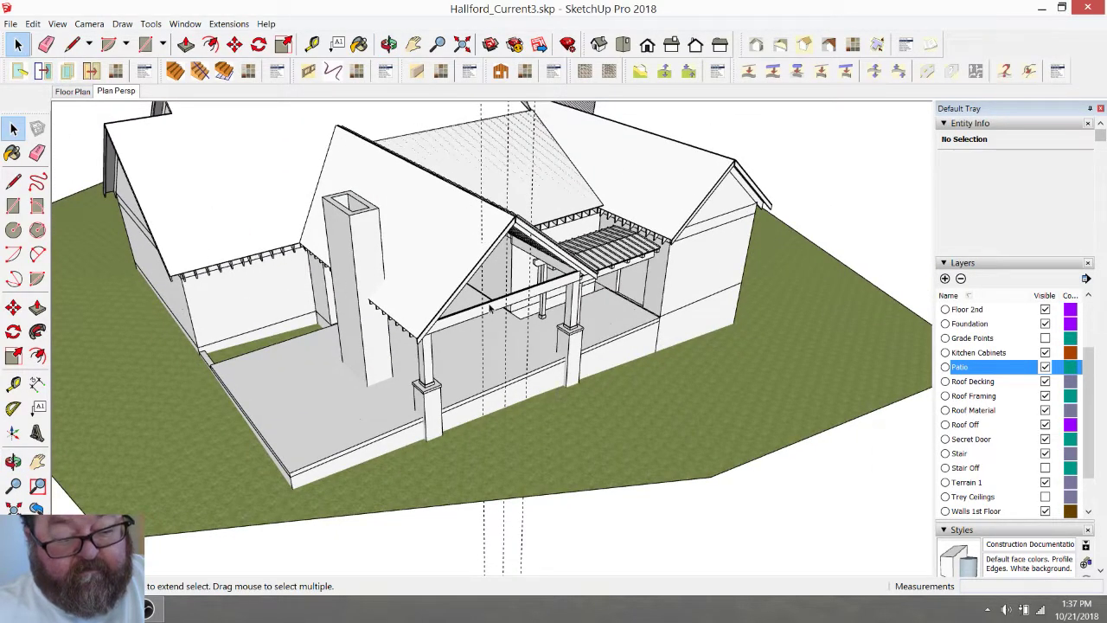
pyautogui.click(389, 45)
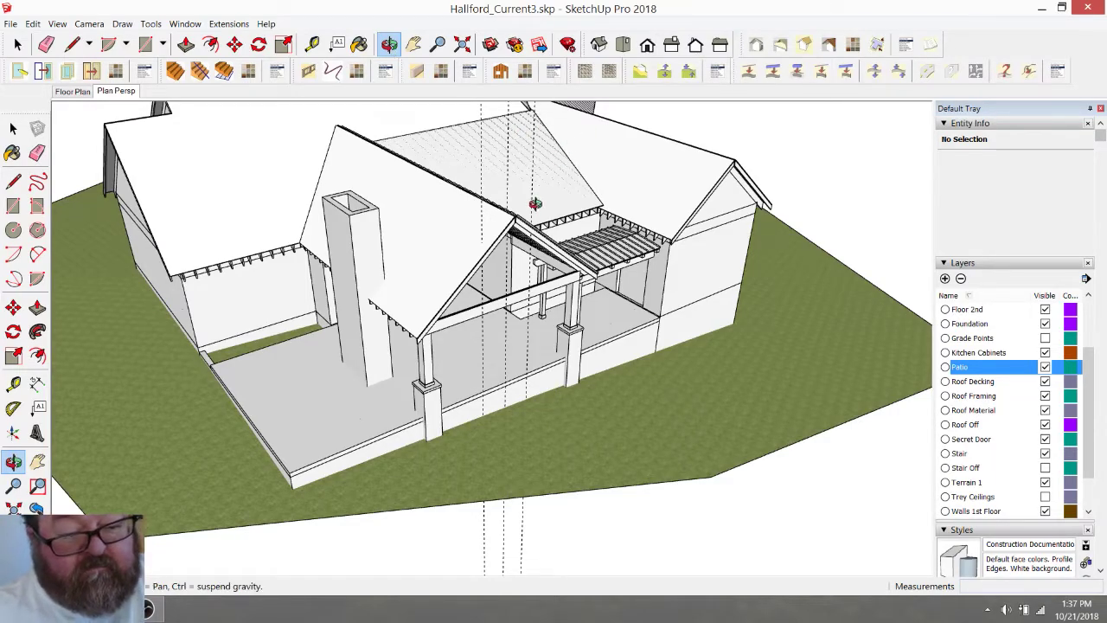
pyautogui.moveTo(536, 204); pyautogui.dragTo(382, 195)
# Switch to the browser to view the house plan's chimney photo and check the YouTube Live Dashboard chat
pyautogui.click(89, 608)
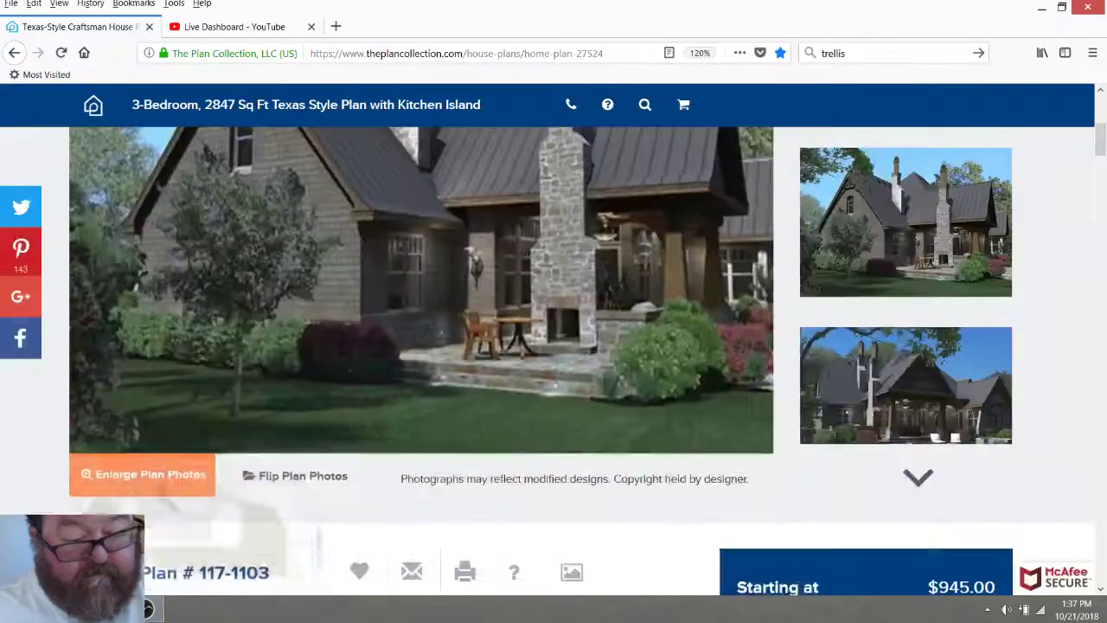
pyautogui.click(221, 26)
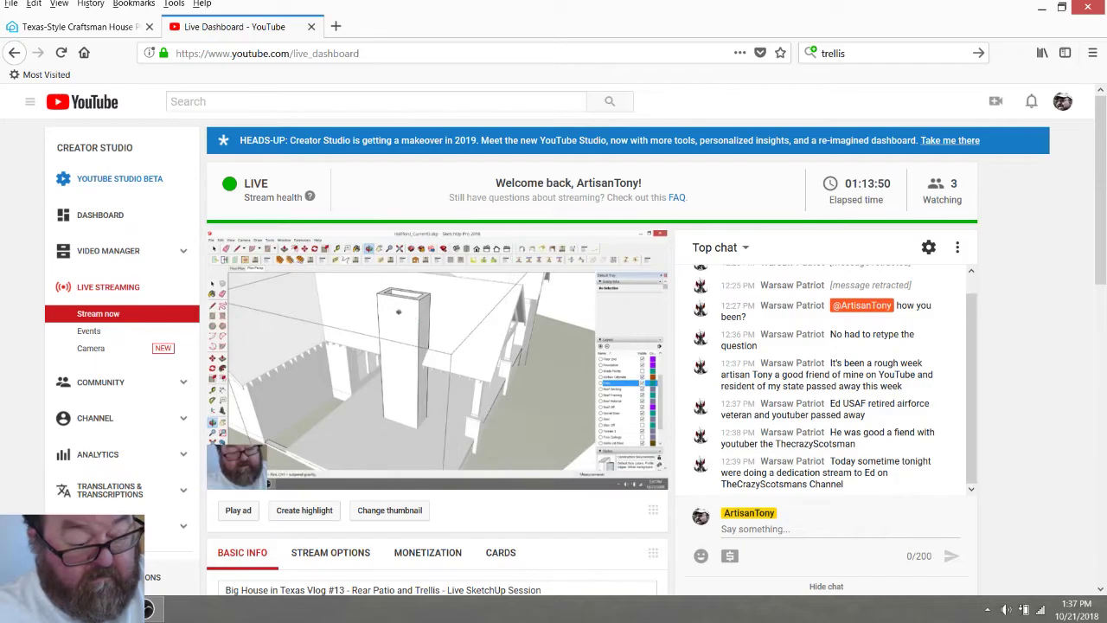
# Examine the patio and chimney in SketchUp, and switch to the browser to view the house plan's poolside rear patio photo
pyautogui.click(110, 608)
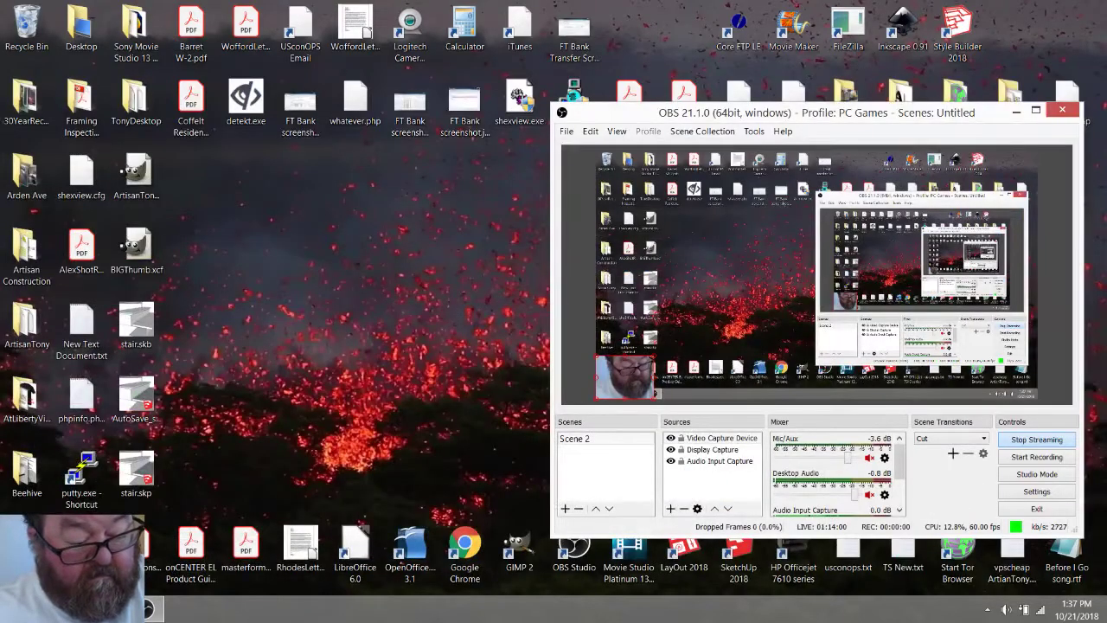
pyautogui.click(219, 517)
pyautogui.moveTo(486, 292); pyautogui.dragTo(618, 362, button='middle')
pyautogui.scroll(4, 477, 339)
pyautogui.scroll(-5, 475, 338)
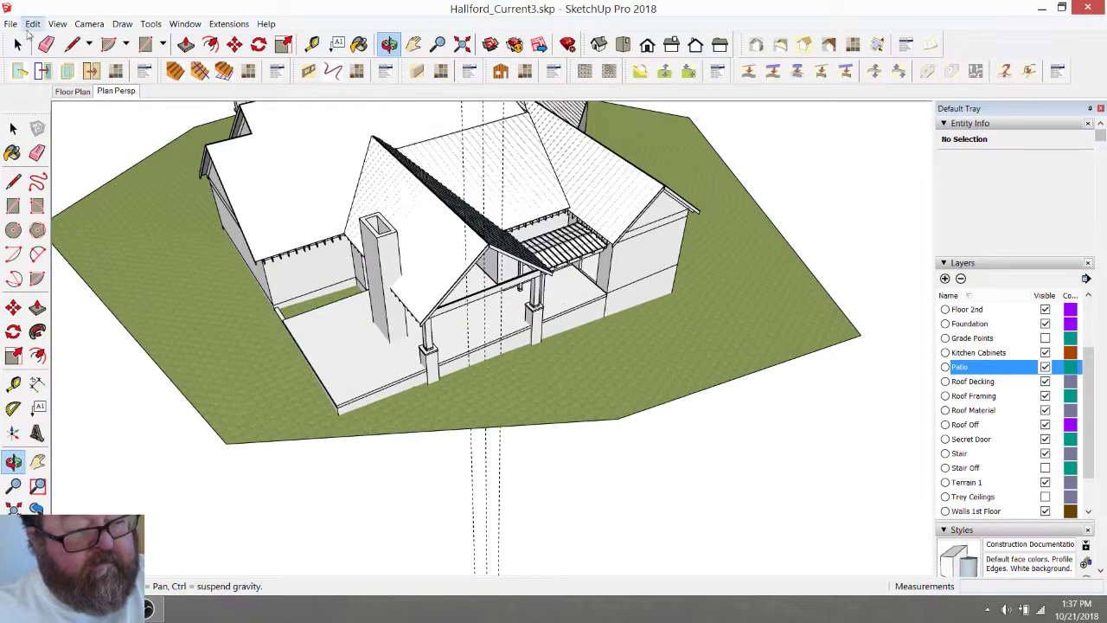
pyautogui.click(87, 609)
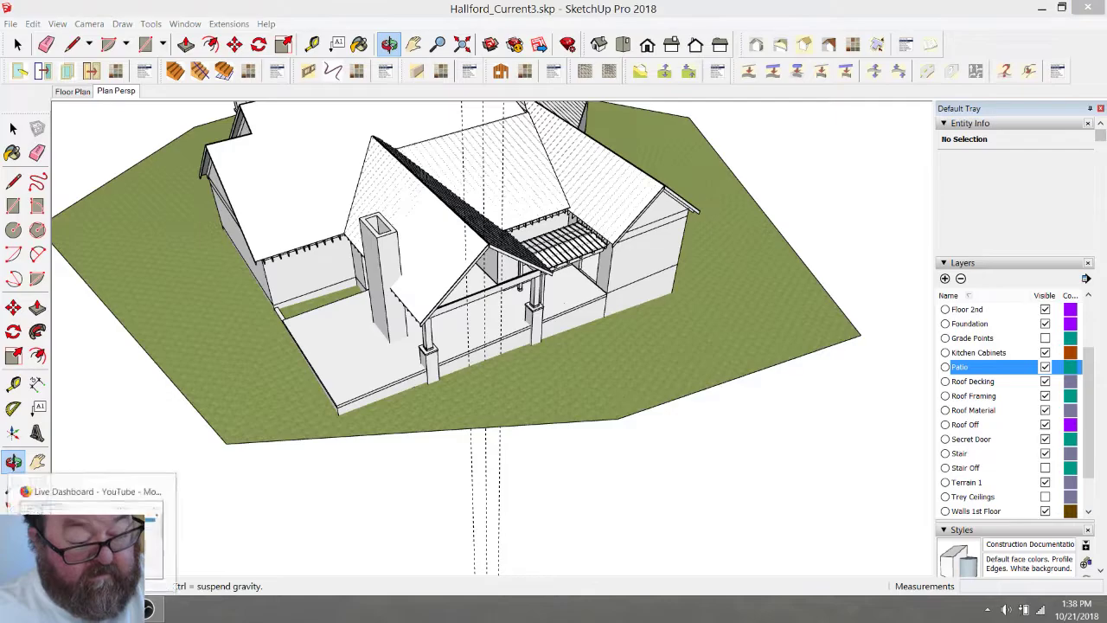
pyautogui.click(125, 27)
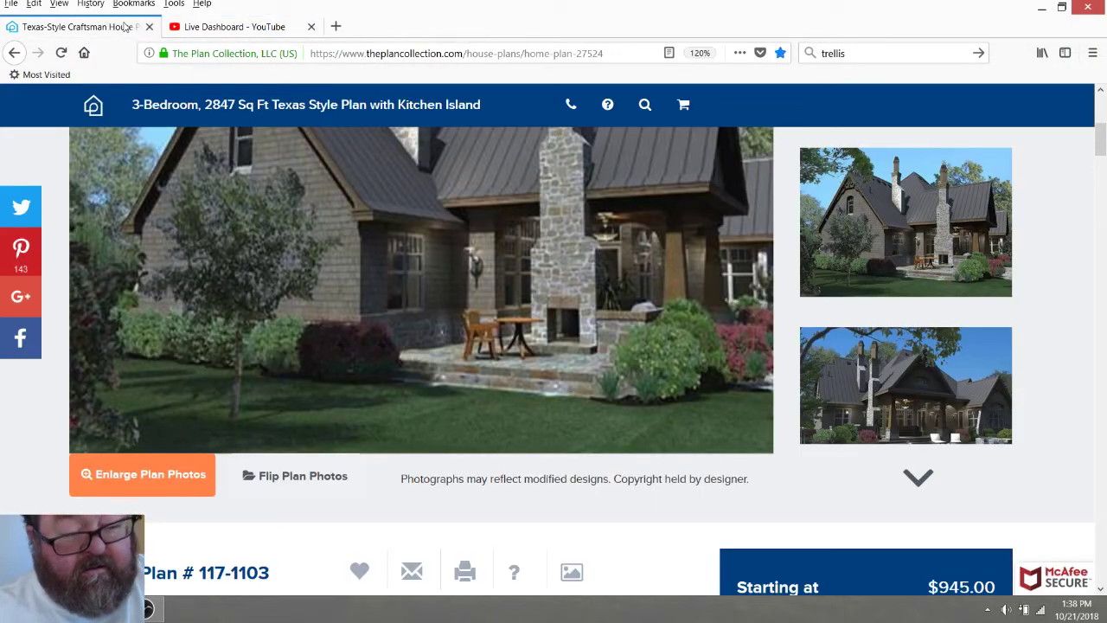
pyautogui.click(893, 400)
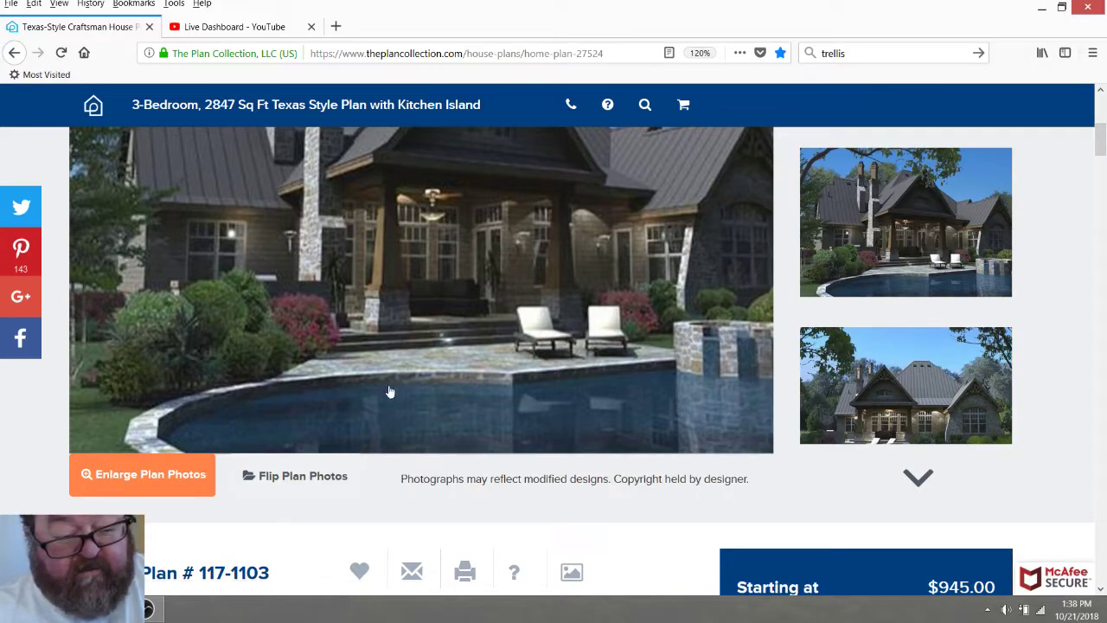
# Switch back to SketchUp and erase the vertical dashed guide lines running past the patio
pyautogui.hotkey('alt', 'Tab')
pyautogui.moveTo(456, 341); pyautogui.dragTo(468, 294, button='middle')
pyautogui.scroll(5, 401, 346)
pyautogui.scroll(-3, 450, 292)
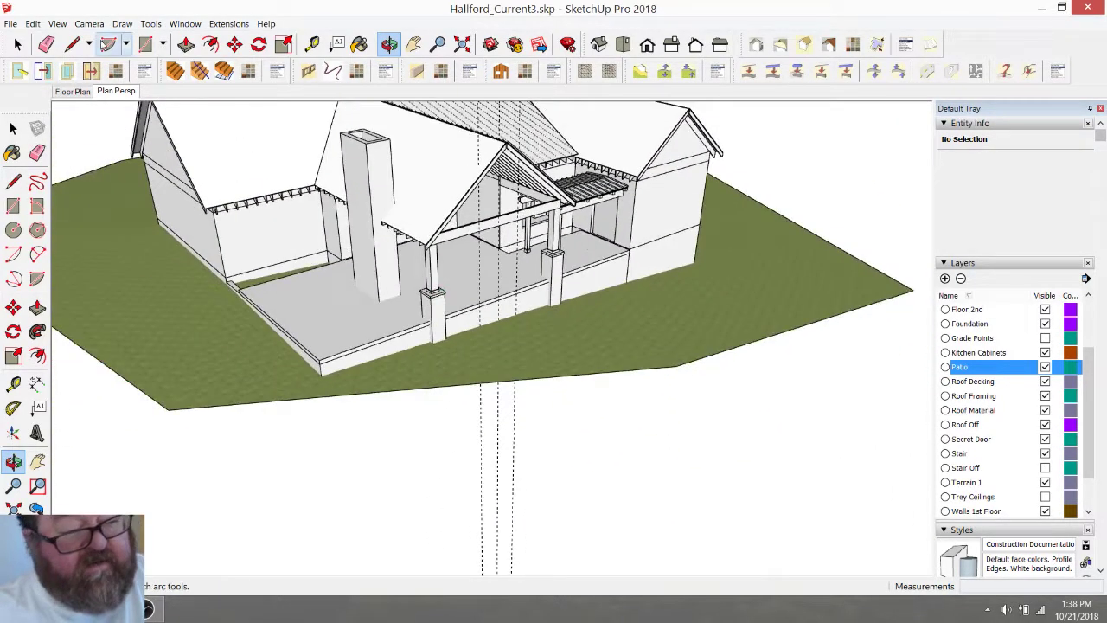
pyautogui.click(45, 44)
pyautogui.click(498, 439)
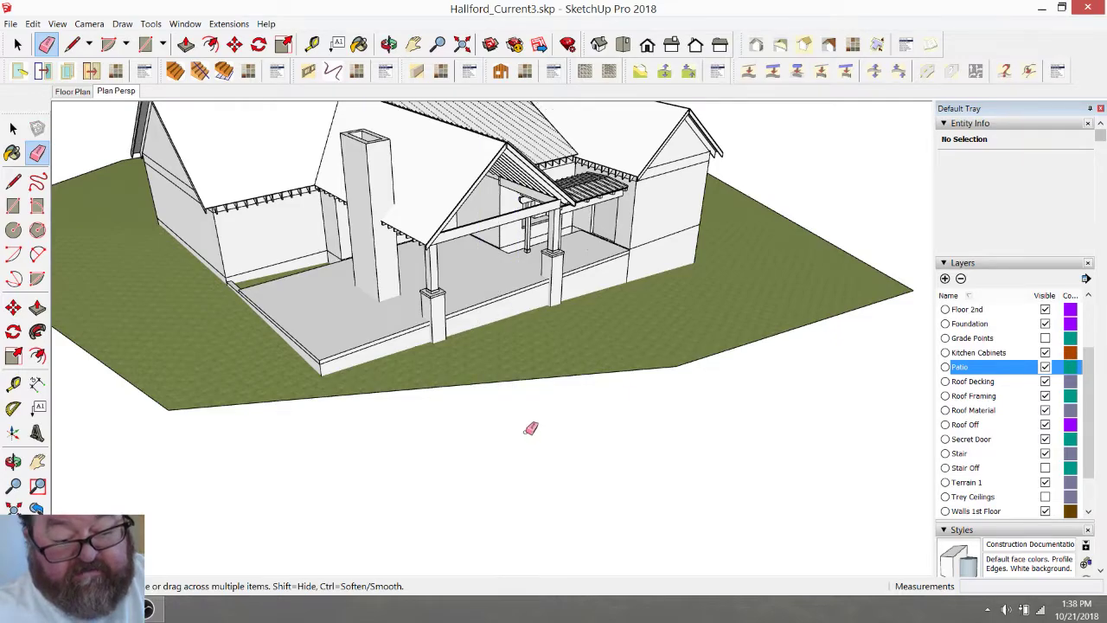
# Open the patio foundation wall group for editing at its front edge beneath the columns
pyautogui.scroll(4, 527, 294)
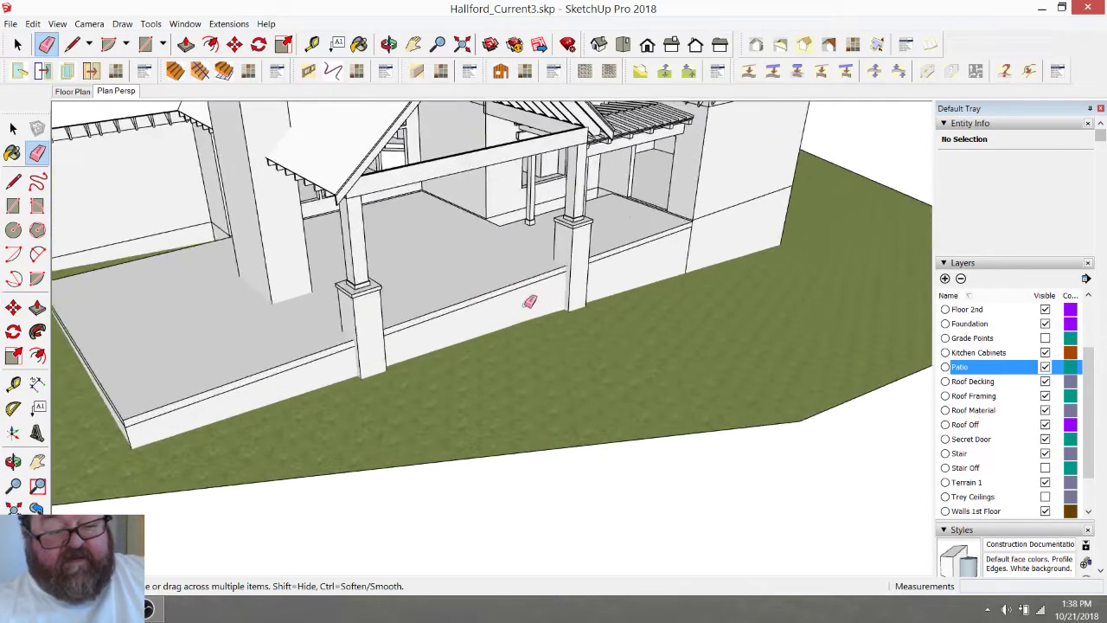
pyautogui.scroll(-2, 555, 265)
pyautogui.scroll(2, 484, 307)
pyautogui.scroll(2, 455, 321)
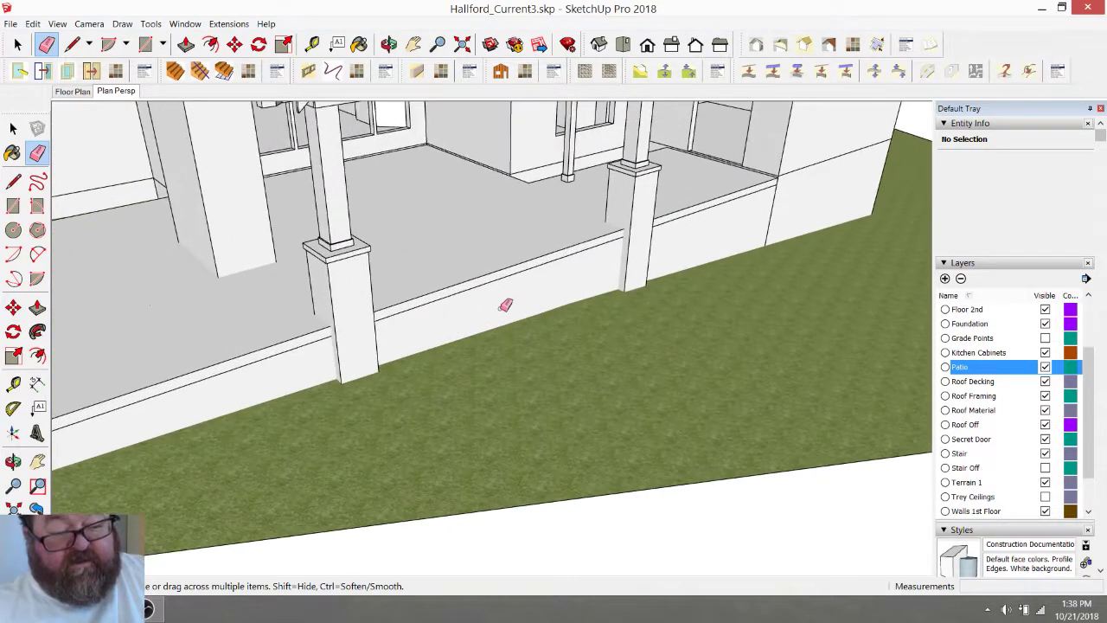
pyautogui.click(389, 44)
pyautogui.moveTo(568, 288); pyautogui.dragTo(586, 260)
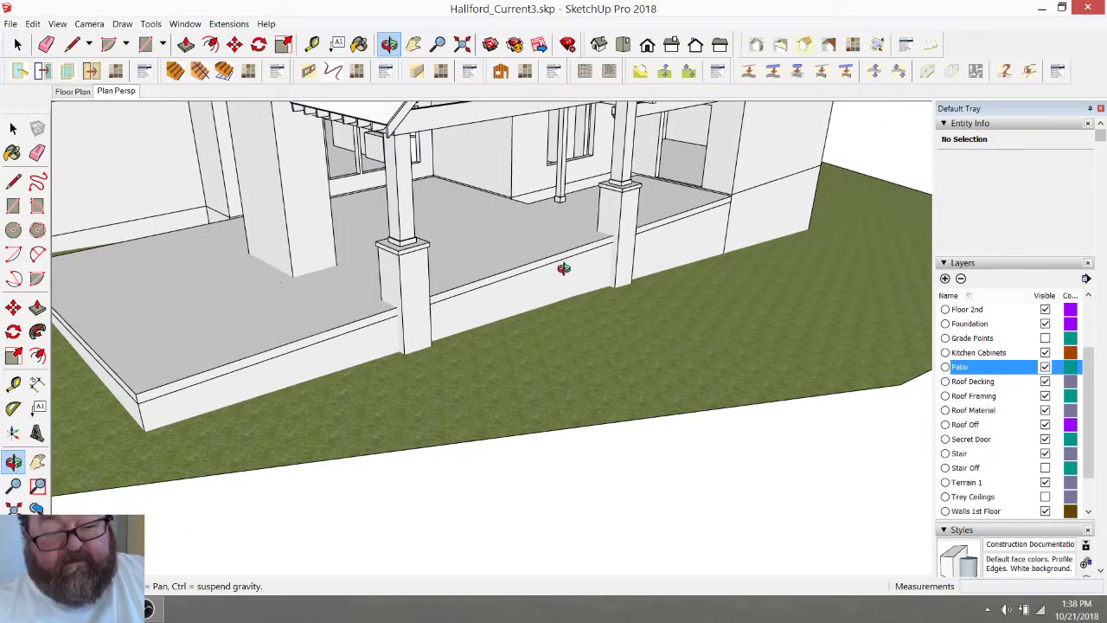
pyautogui.click(18, 44)
pyautogui.doubleClick(468, 312)
pyautogui.click(467, 311)
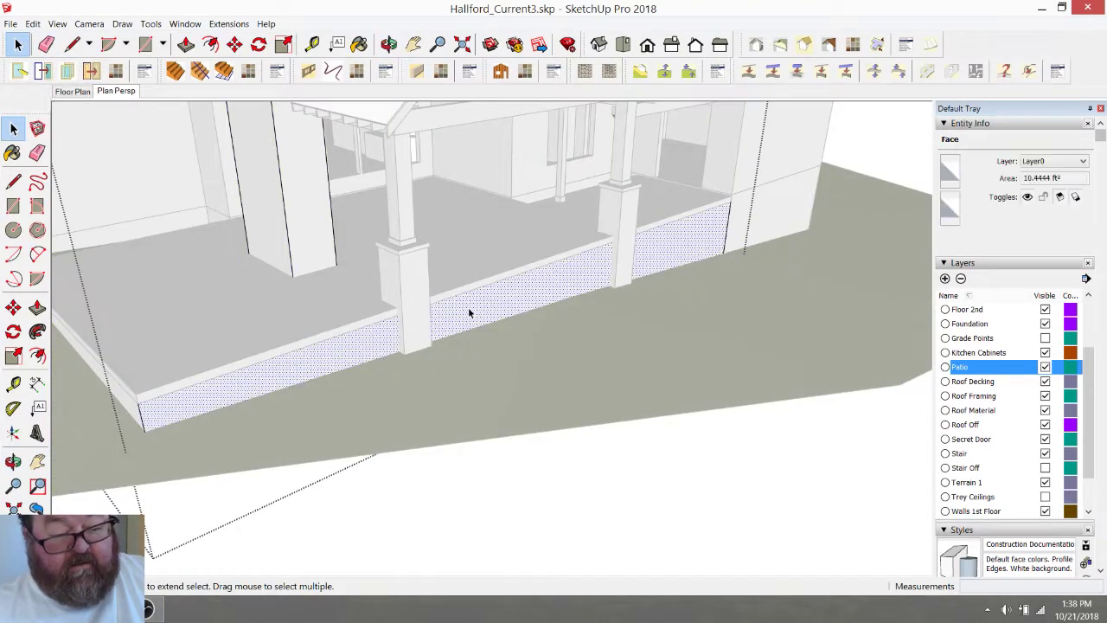
# Lower the top of the patio foundation wall by 1" with Push/Pull and close its group
pyautogui.click(185, 48)
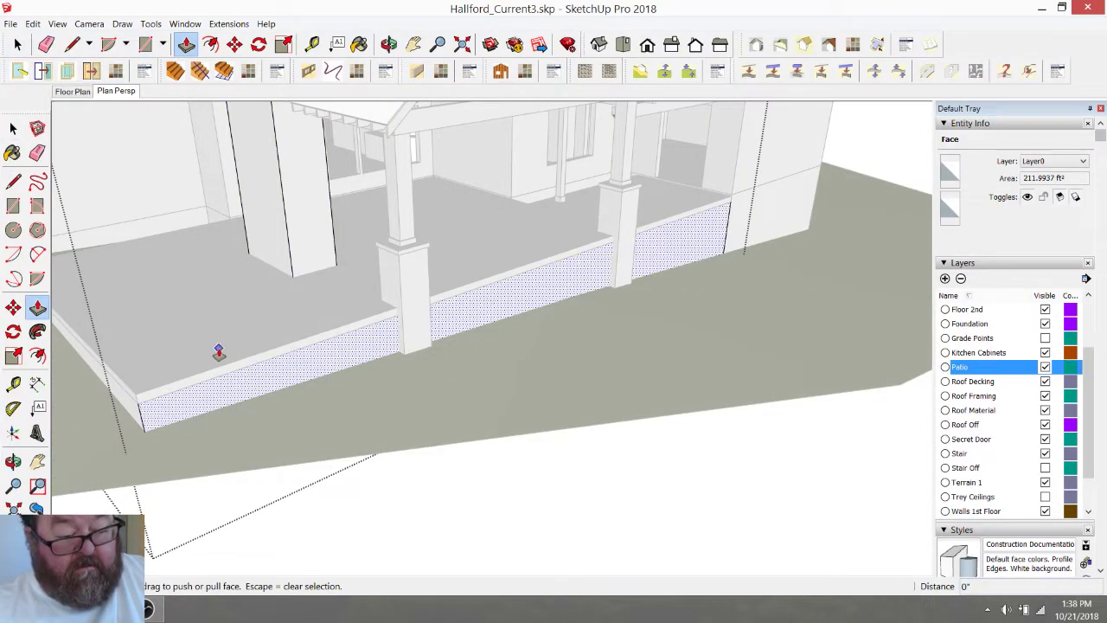
pyautogui.click(18, 44)
pyautogui.click(159, 456)
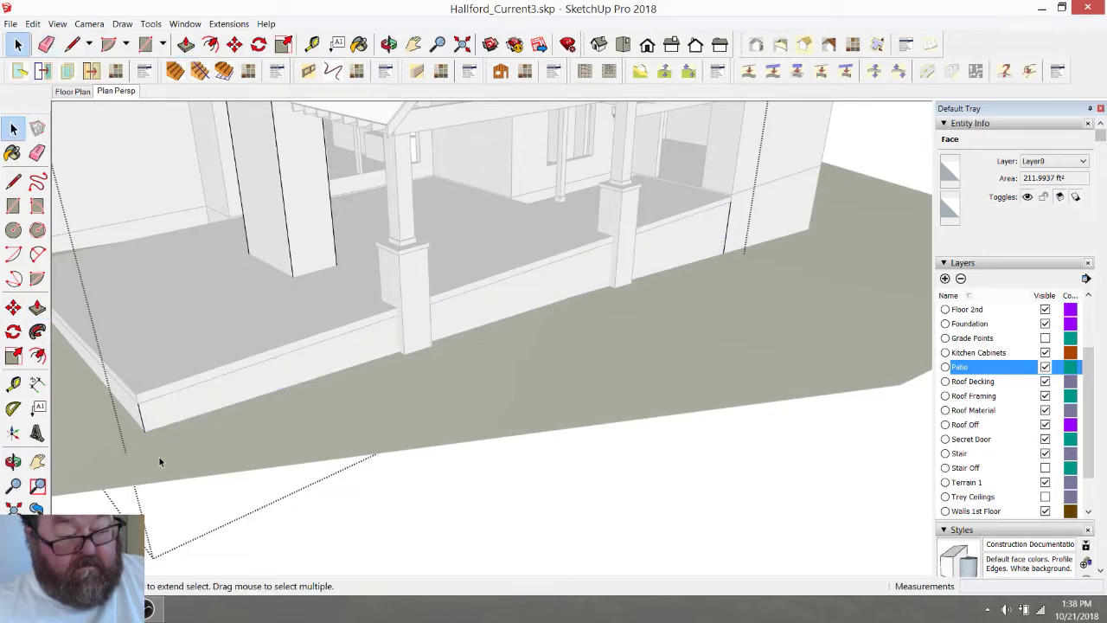
pyautogui.click(185, 45)
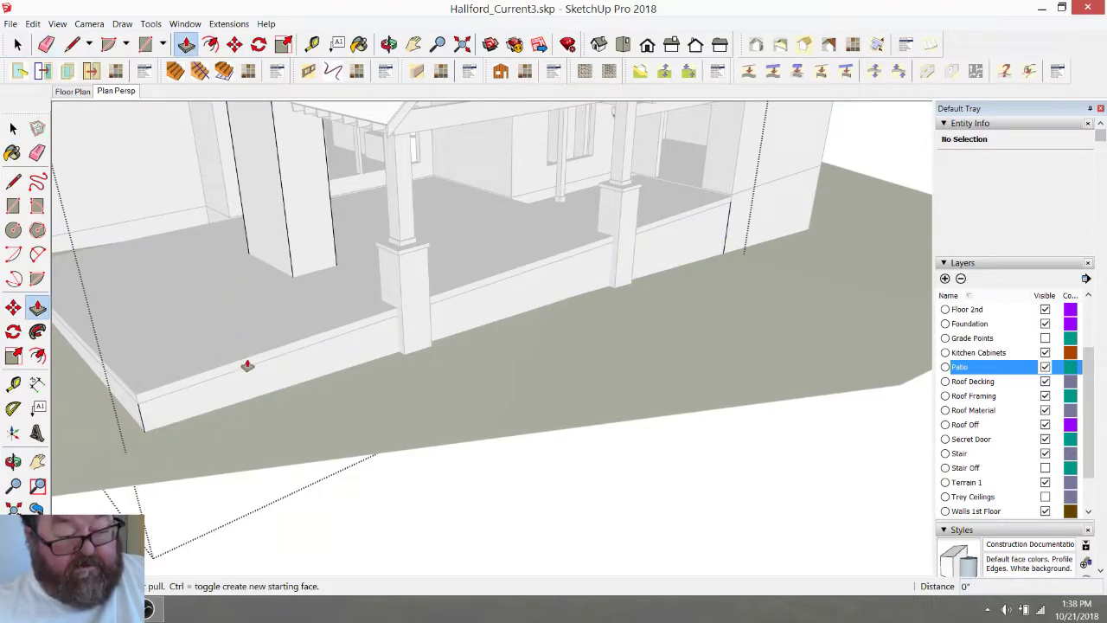
pyautogui.click(253, 372)
pyautogui.click(254, 373)
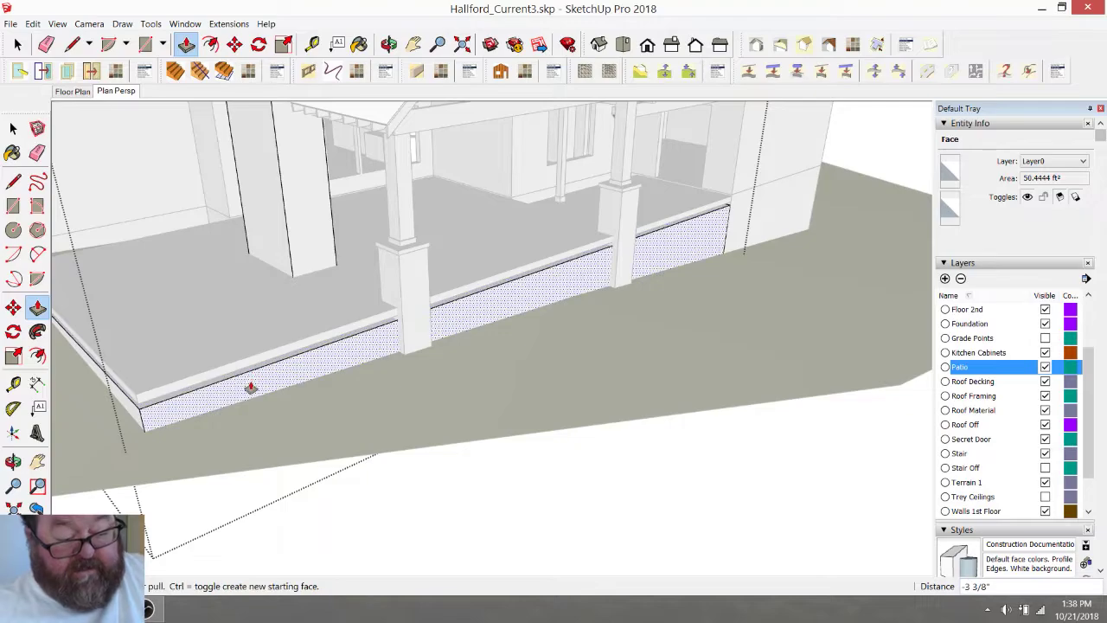
pyautogui.write('1')
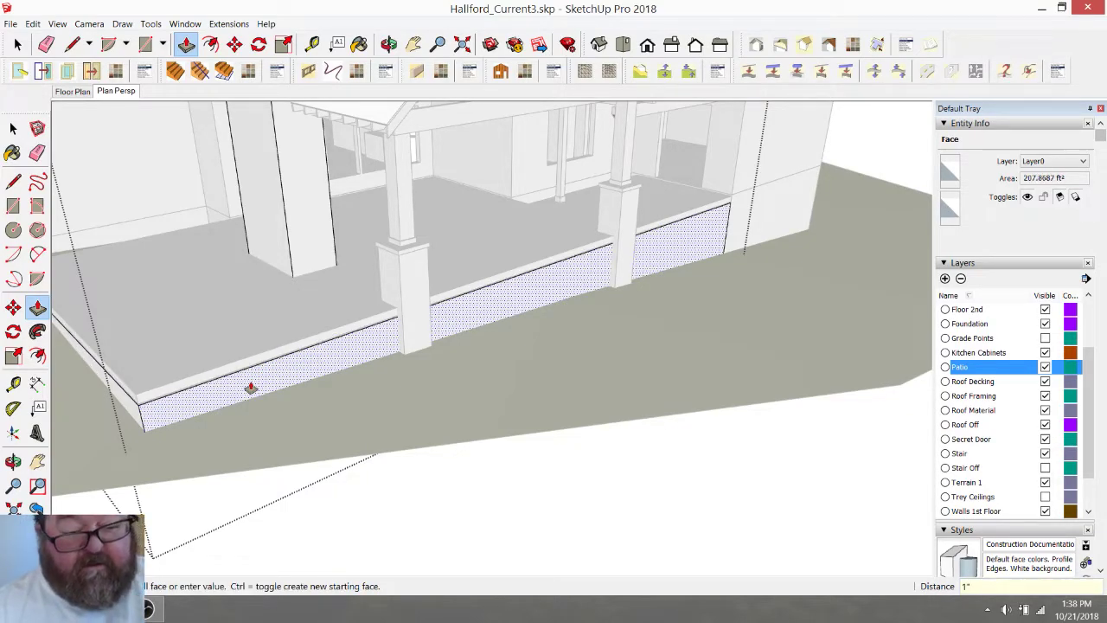
pyautogui.press('Return')
pyautogui.click(18, 43)
pyautogui.scroll(-2, 546, 288)
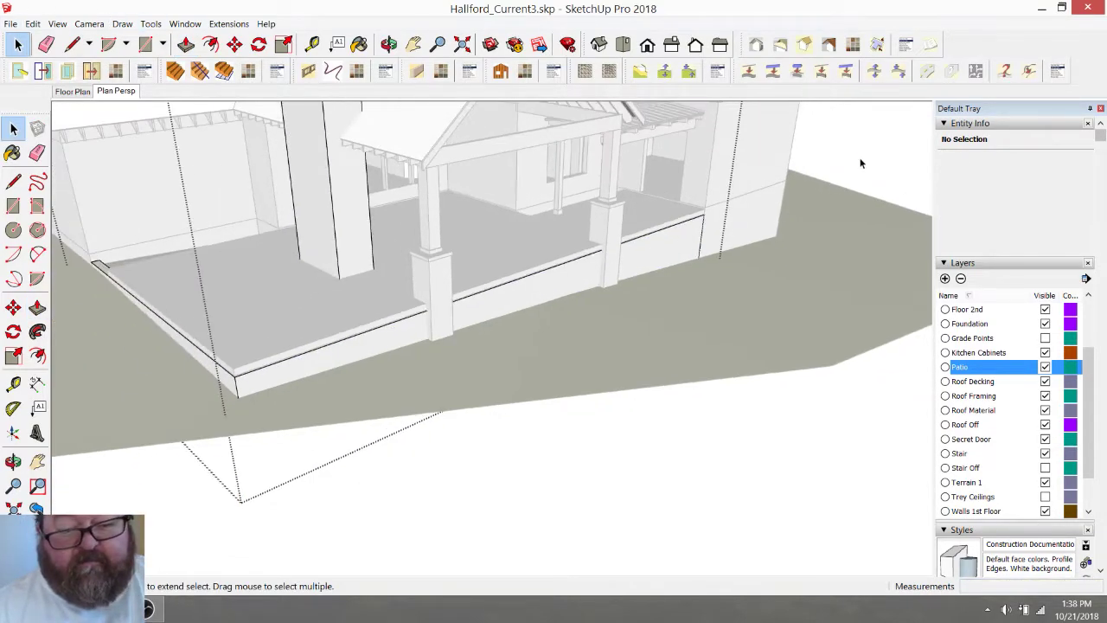
pyautogui.click(858, 161)
# Open the patio slab group, extend its underside 1" down to the foundation wall's top, and close the group
pyautogui.scroll(2, 512, 255)
pyautogui.scroll(1, 512, 258)
pyautogui.doubleClick(499, 261)
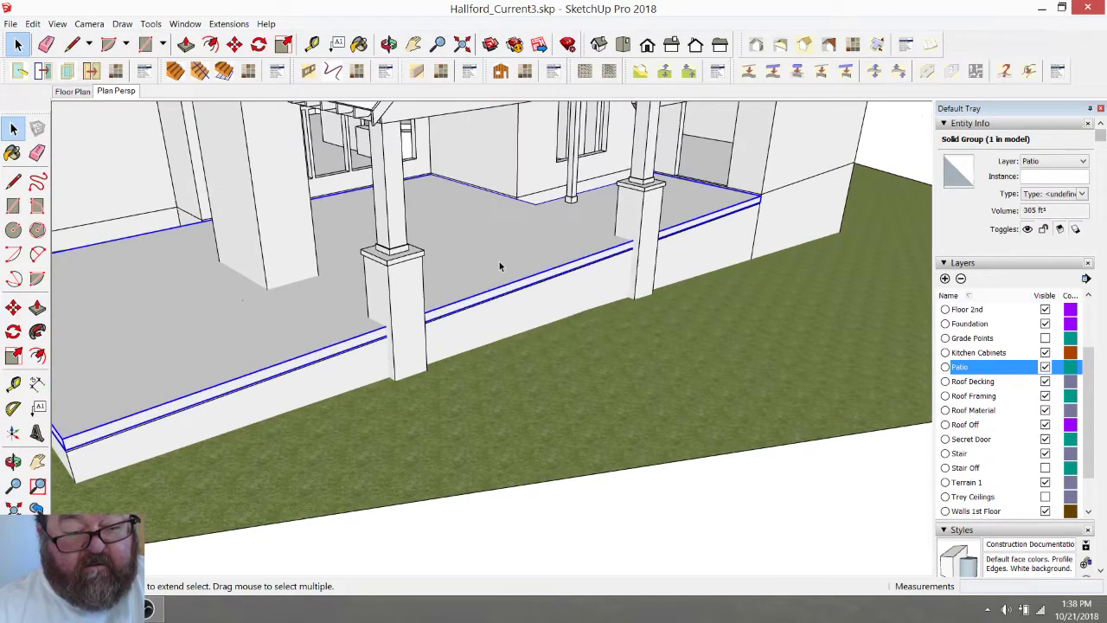
pyautogui.click(389, 44)
pyautogui.moveTo(366, 288); pyautogui.dragTo(229, 189)
pyautogui.moveTo(297, 239); pyautogui.dragTo(323, 146)
pyautogui.click(186, 44)
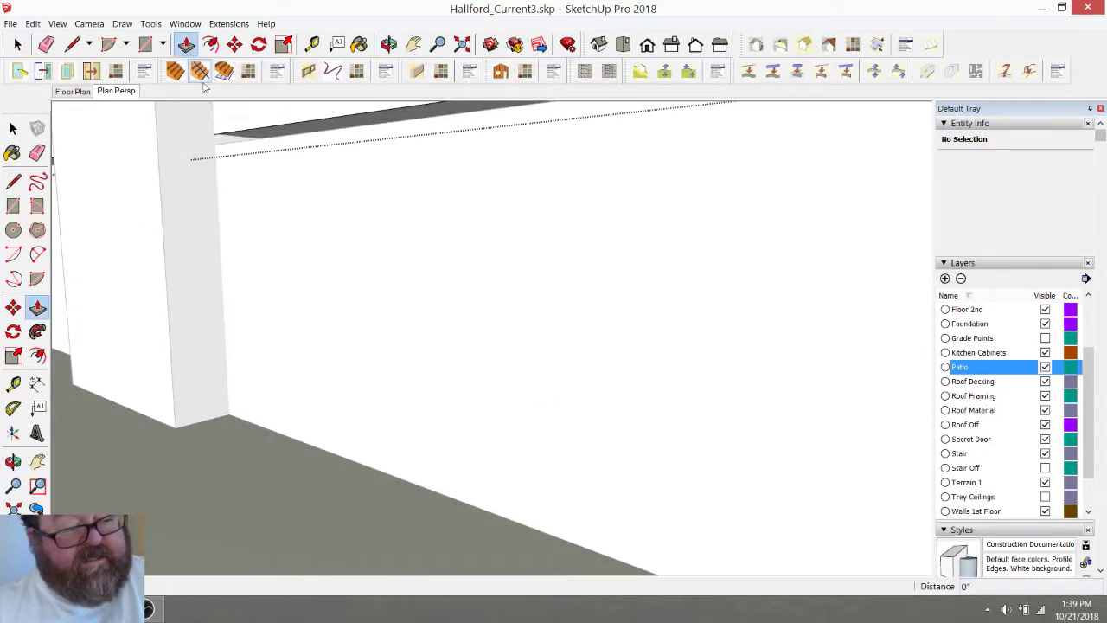
pyautogui.click(244, 140)
pyautogui.click(223, 152)
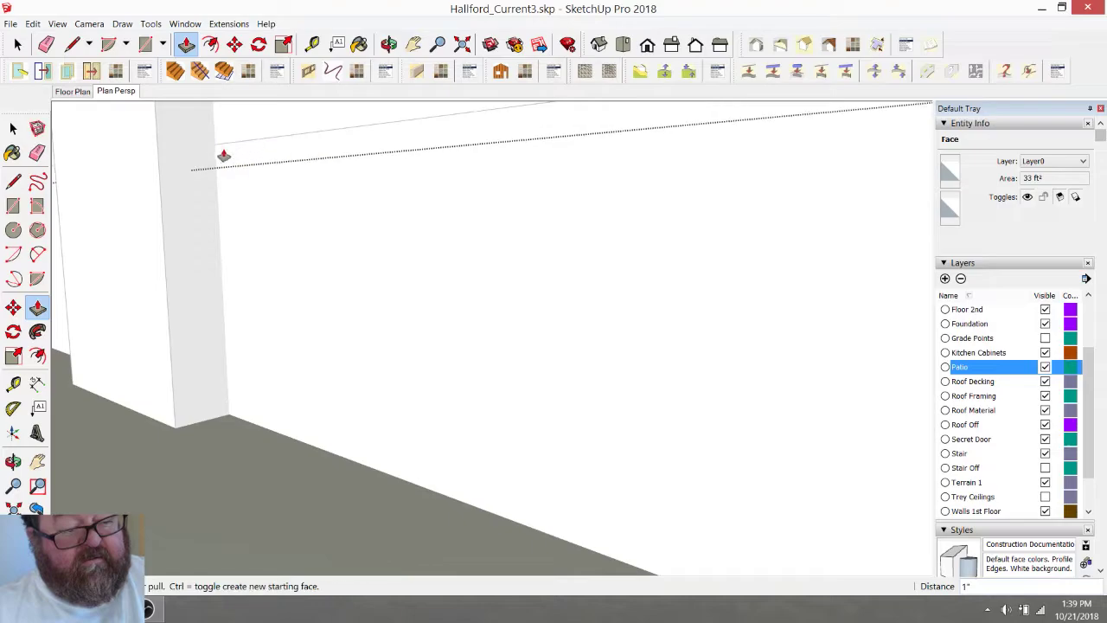
pyautogui.click(389, 44)
pyautogui.moveTo(381, 251); pyautogui.dragTo(123, 111)
pyautogui.scroll(-5, 364, 272)
pyautogui.press('space')
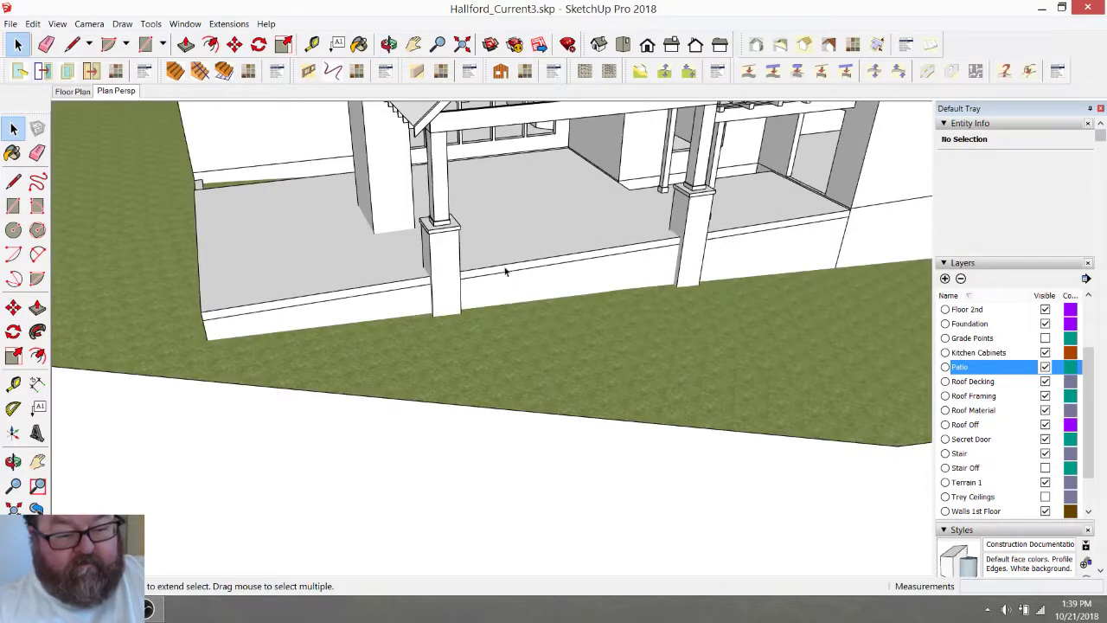
# Try to start a step profile with a short line from the slab's lower edge between the two front columns
pyautogui.scroll(3, 519, 273)
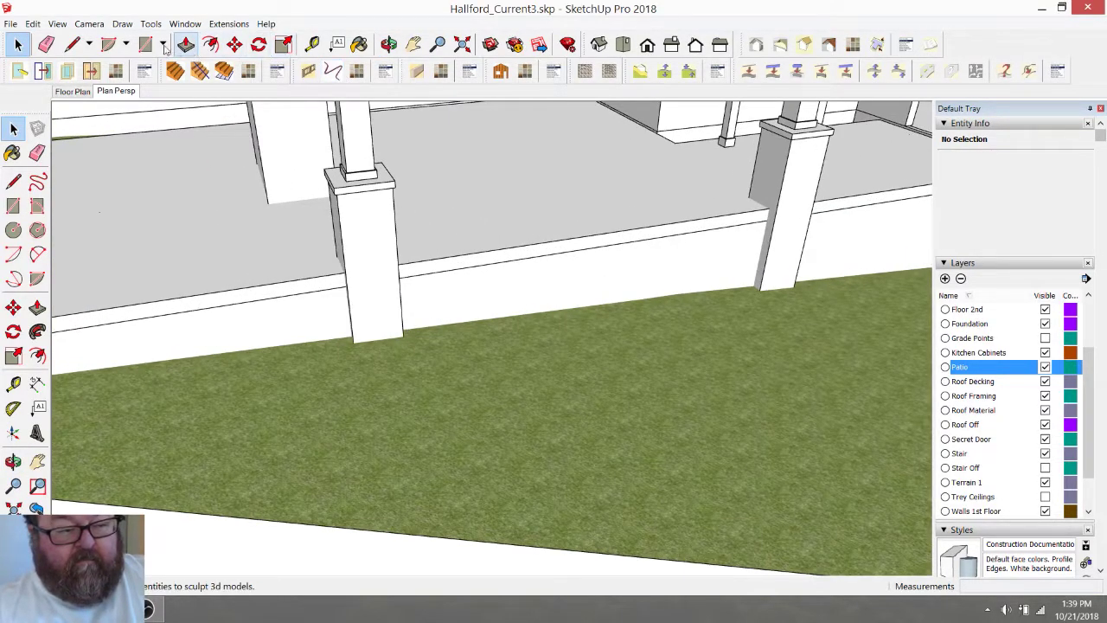
pyautogui.click(73, 44)
pyautogui.scroll(2, 640, 281)
pyautogui.scroll(3, 639, 281)
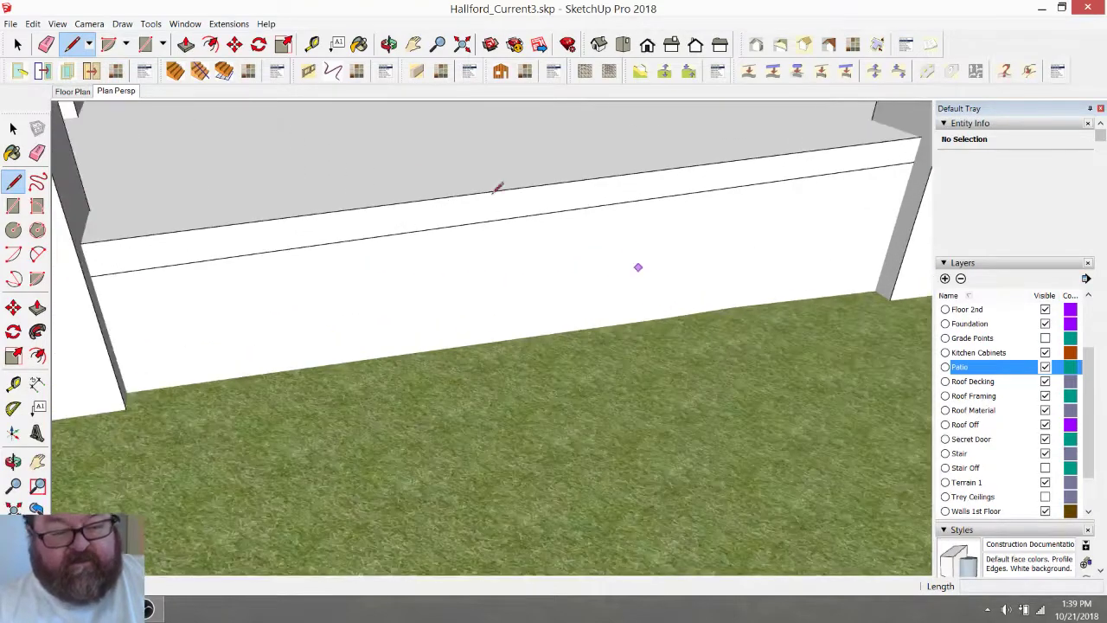
pyautogui.scroll(-5, 423, 233)
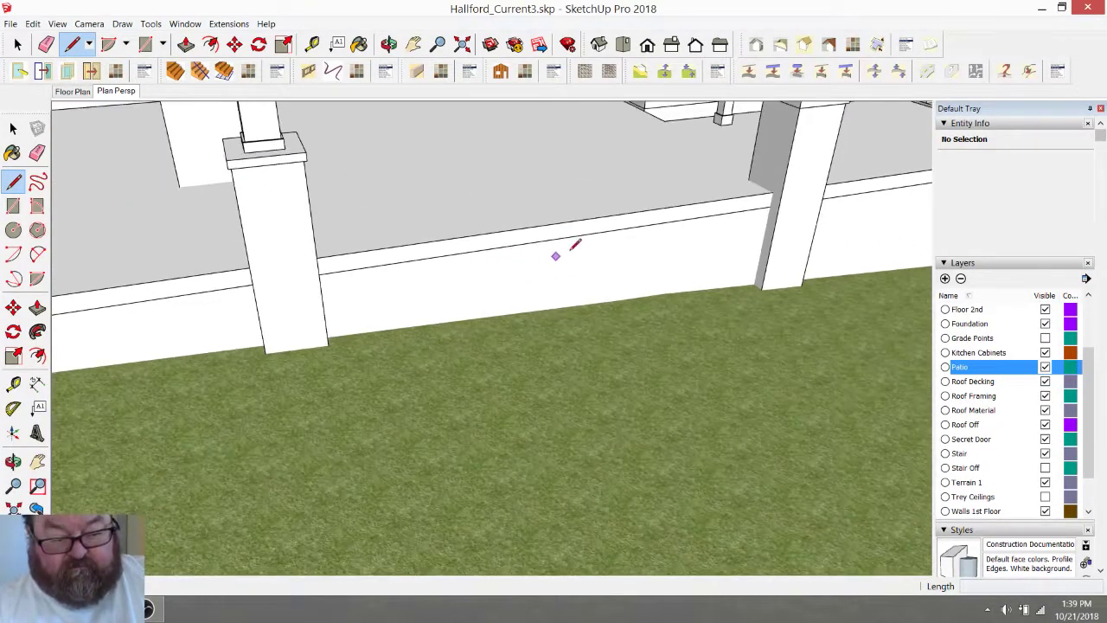
pyautogui.click(597, 231)
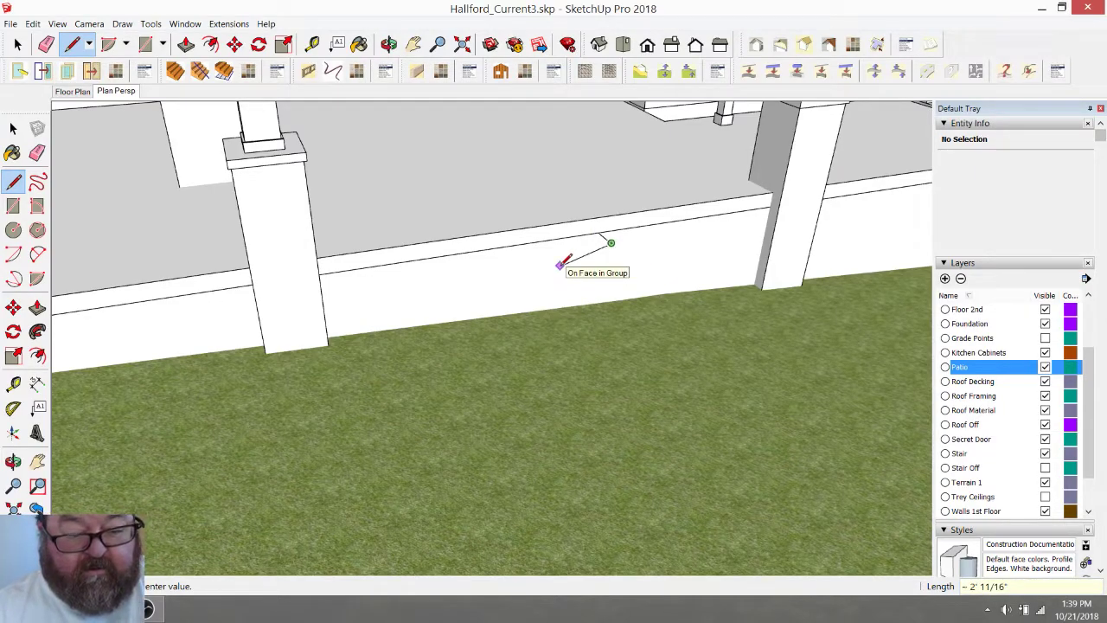
pyautogui.press('Escape')
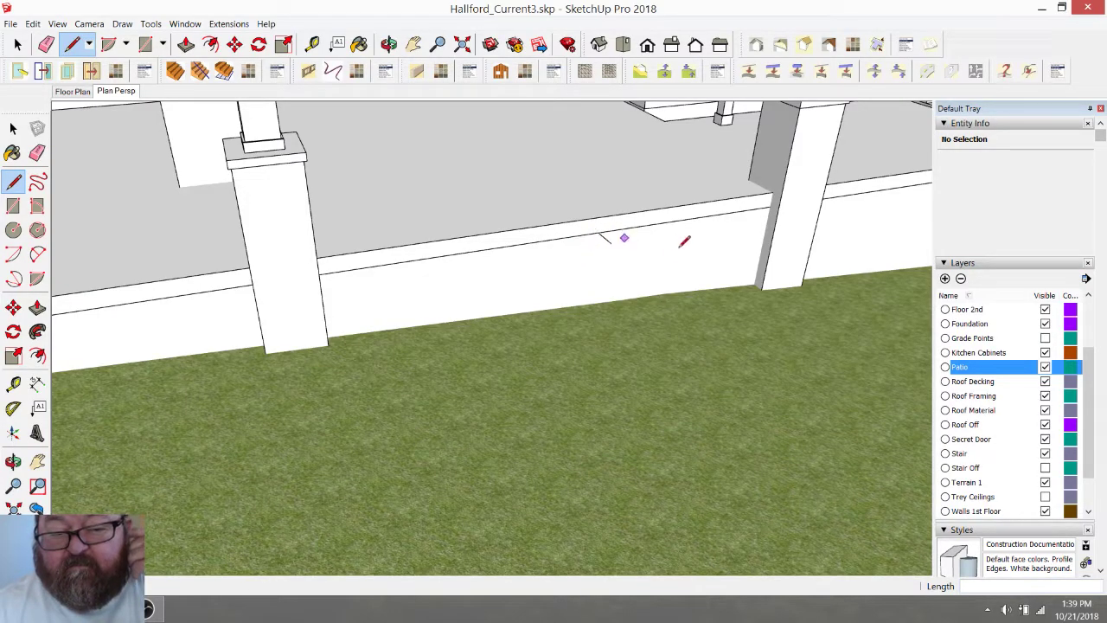
# Draw a two-step profile against the foundation wall, 14" high with 7" risers and 1' treads, and erase the stray line beside it
pyautogui.click(664, 222)
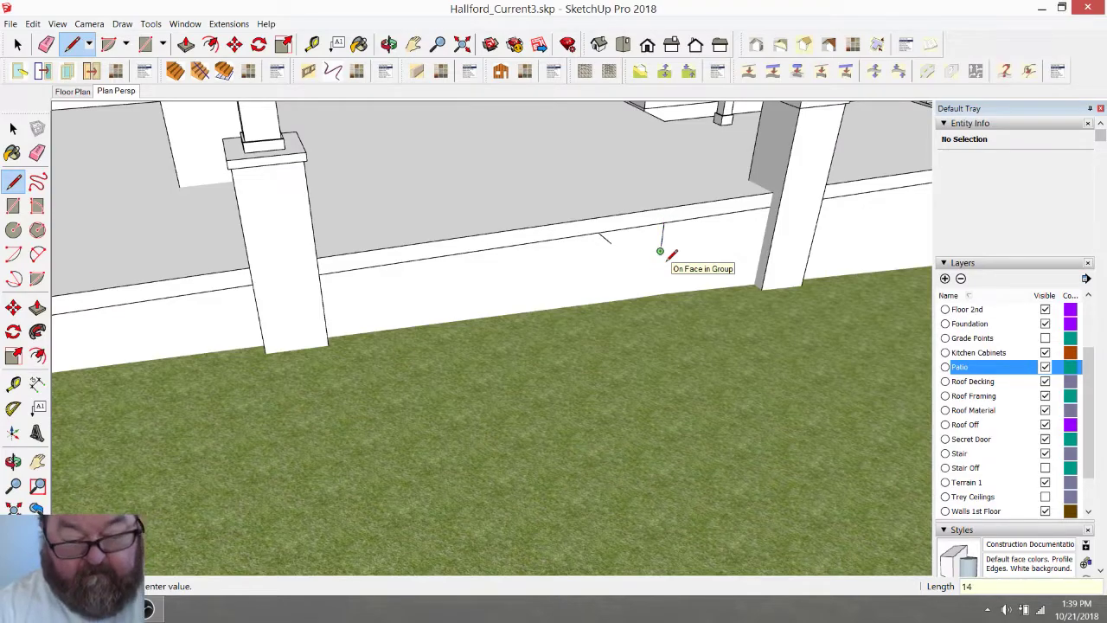
pyautogui.press('Return')
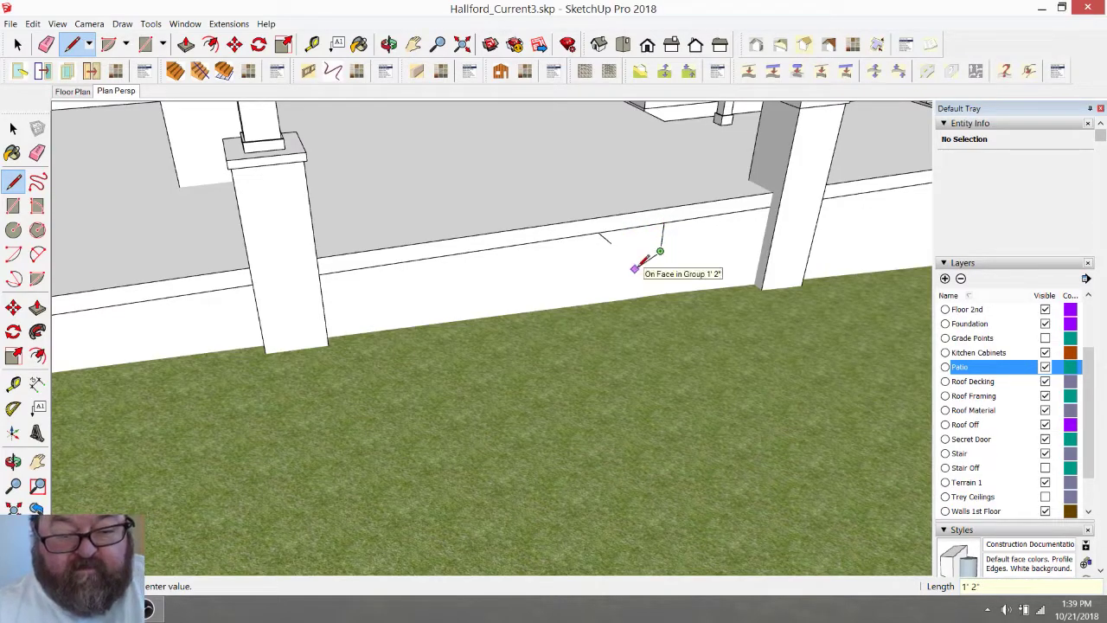
pyautogui.scroll(2, 634, 269)
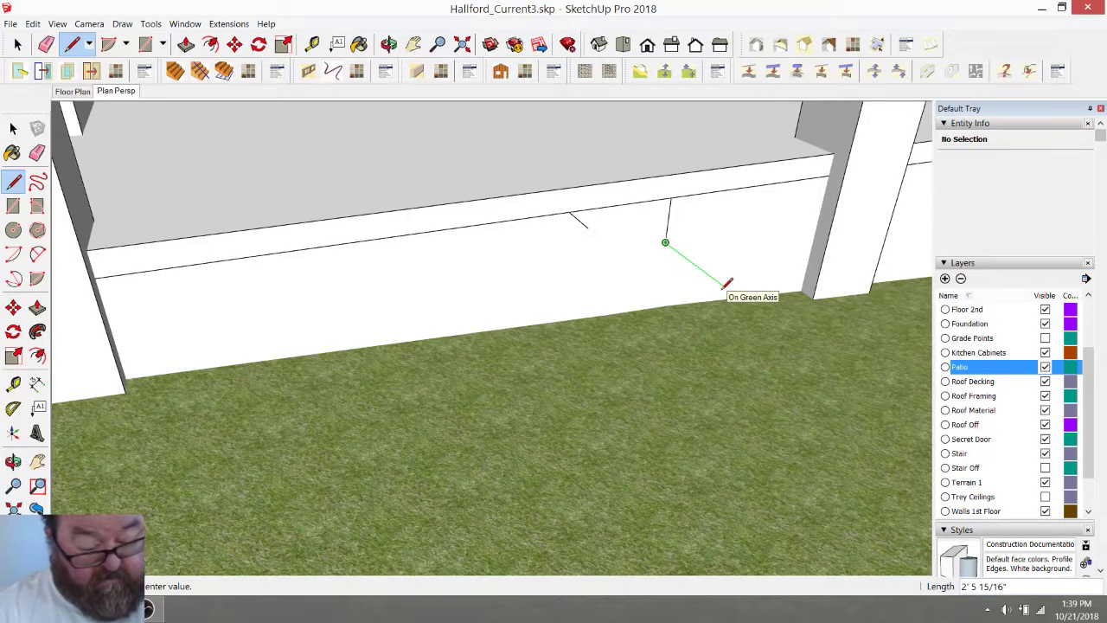
pyautogui.press('Return')
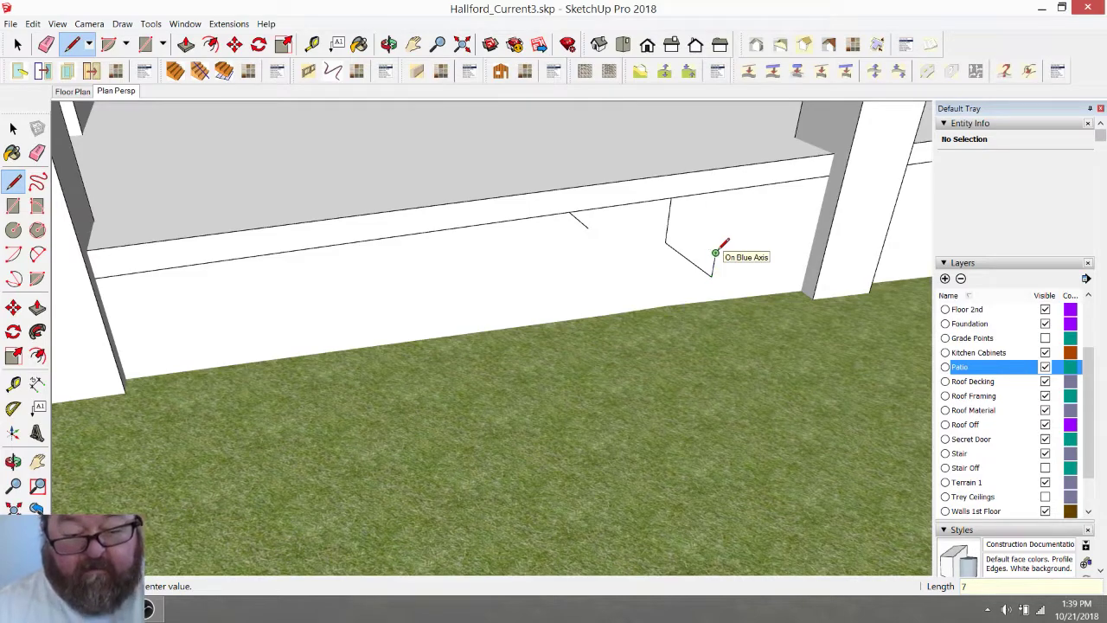
pyautogui.write('7')
pyautogui.press('Return')
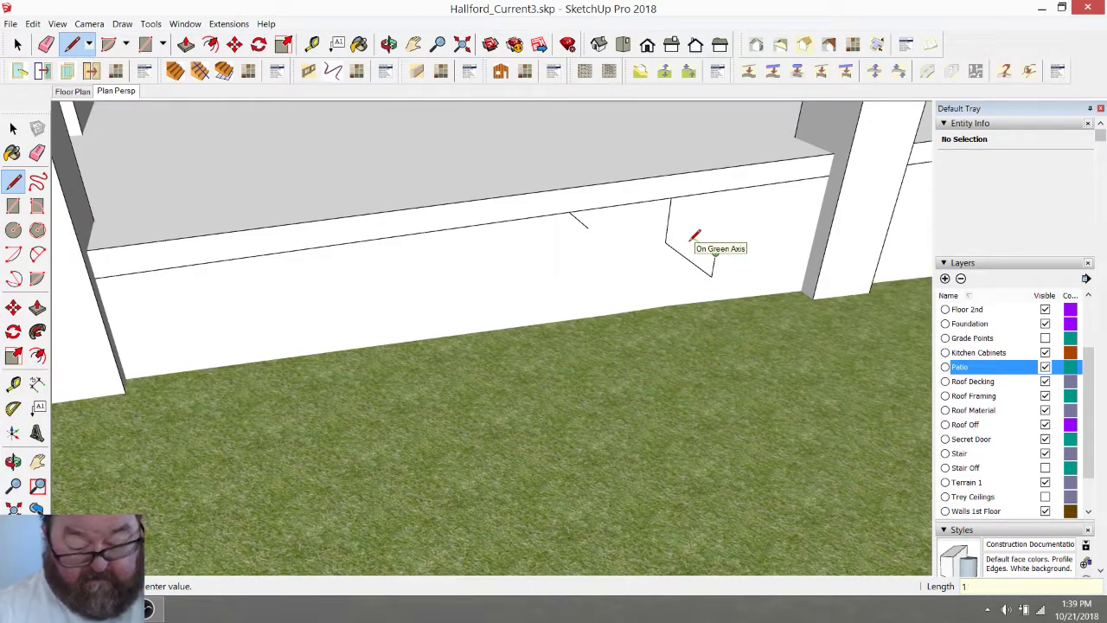
pyautogui.press('Return')
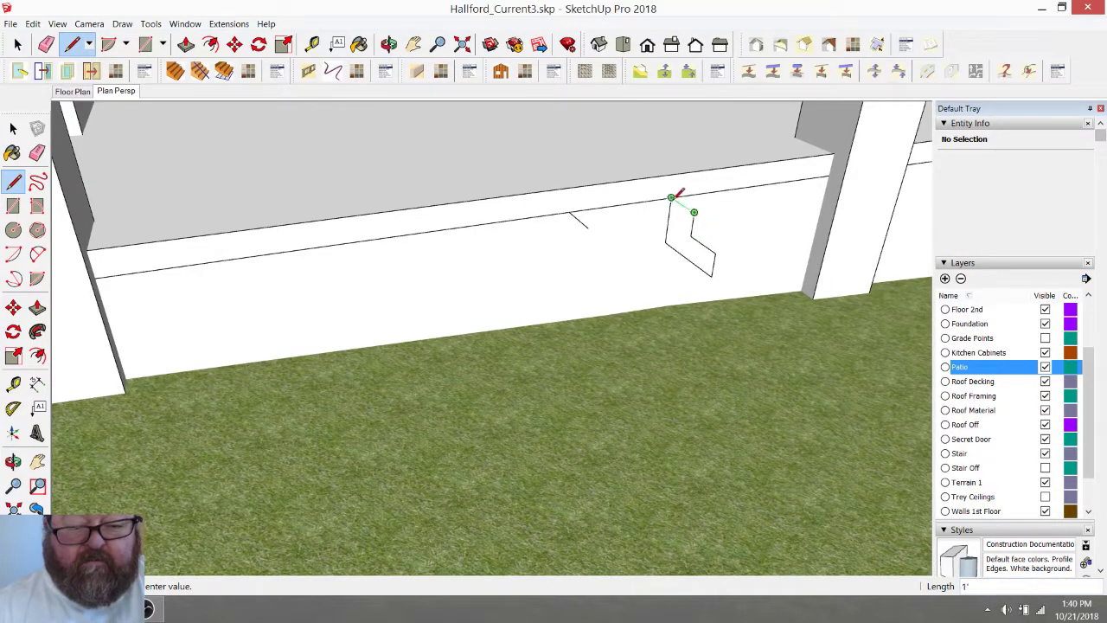
pyautogui.click(672, 197)
pyautogui.press('e')
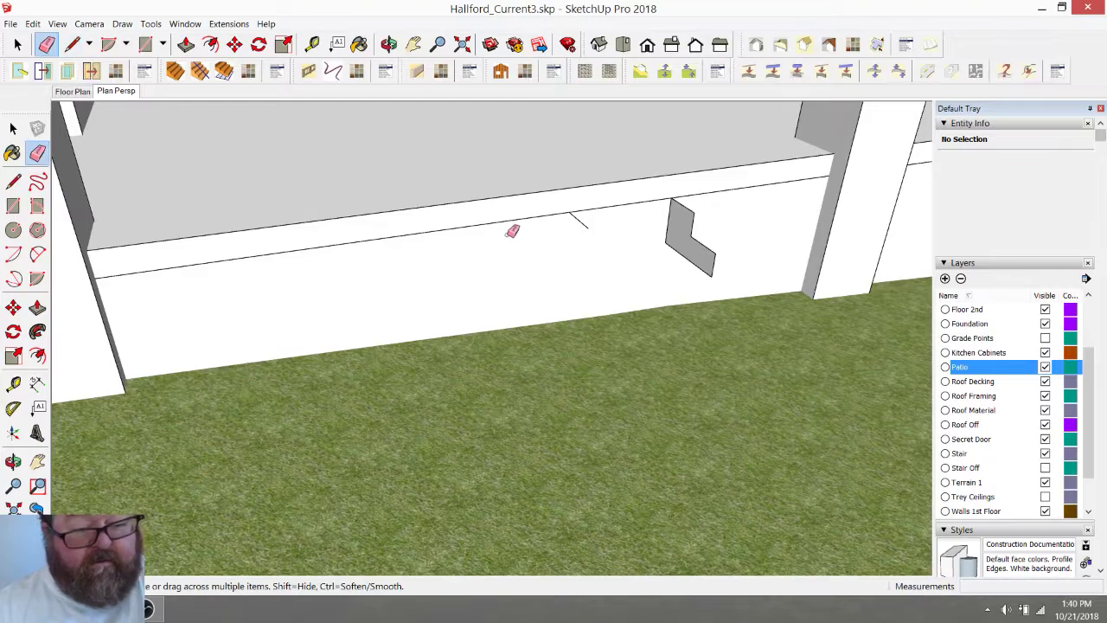
# Extrude the two-step profile about 1' 2 5/16" along the foundation wall with Push/Pull and group the resulting steps
pyautogui.press('p')
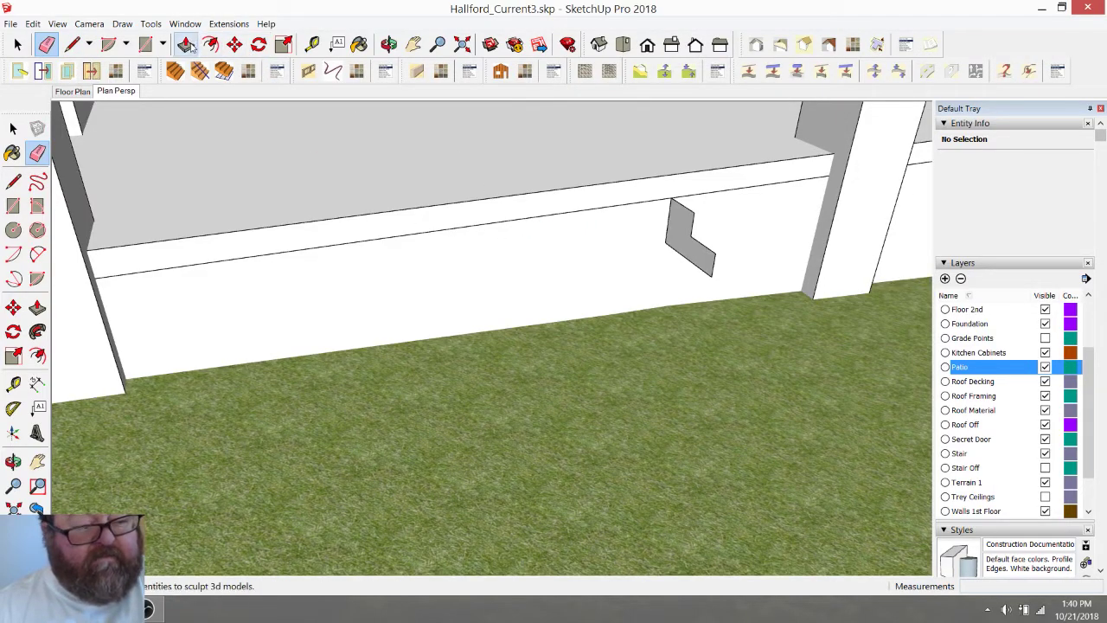
pyautogui.click(670, 235)
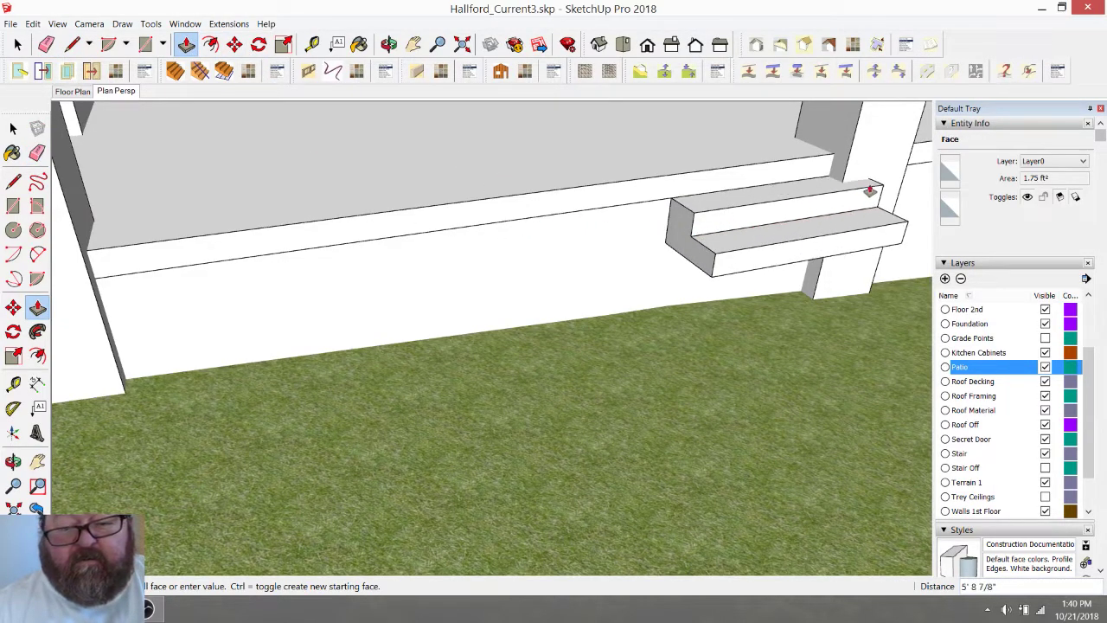
pyautogui.click(718, 232)
pyautogui.press('space')
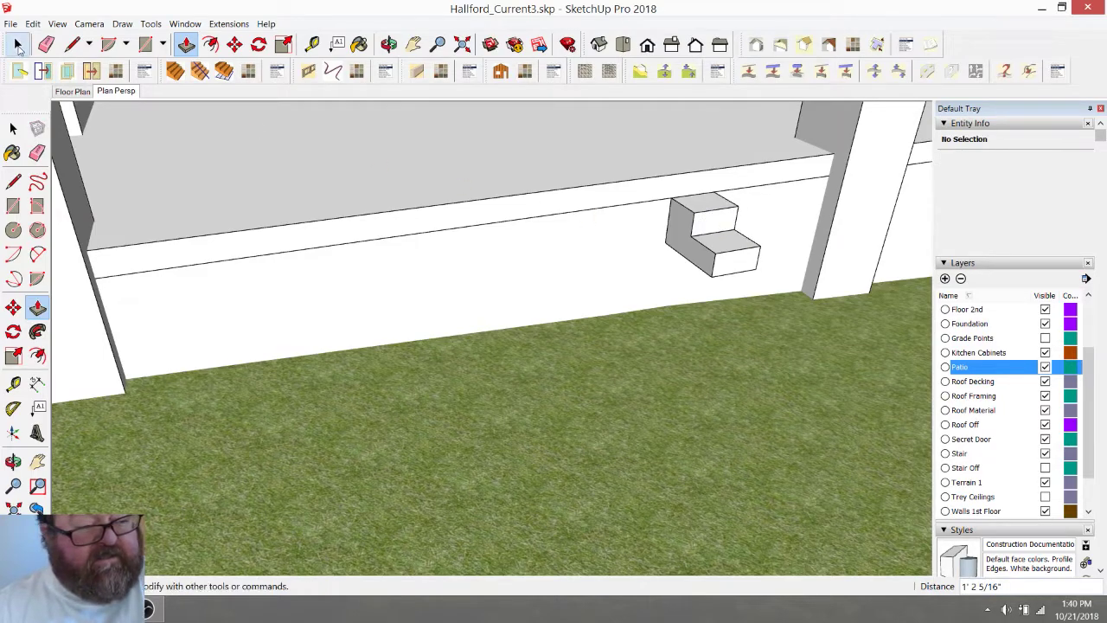
pyautogui.moveTo(649, 171); pyautogui.dragTo(789, 307)
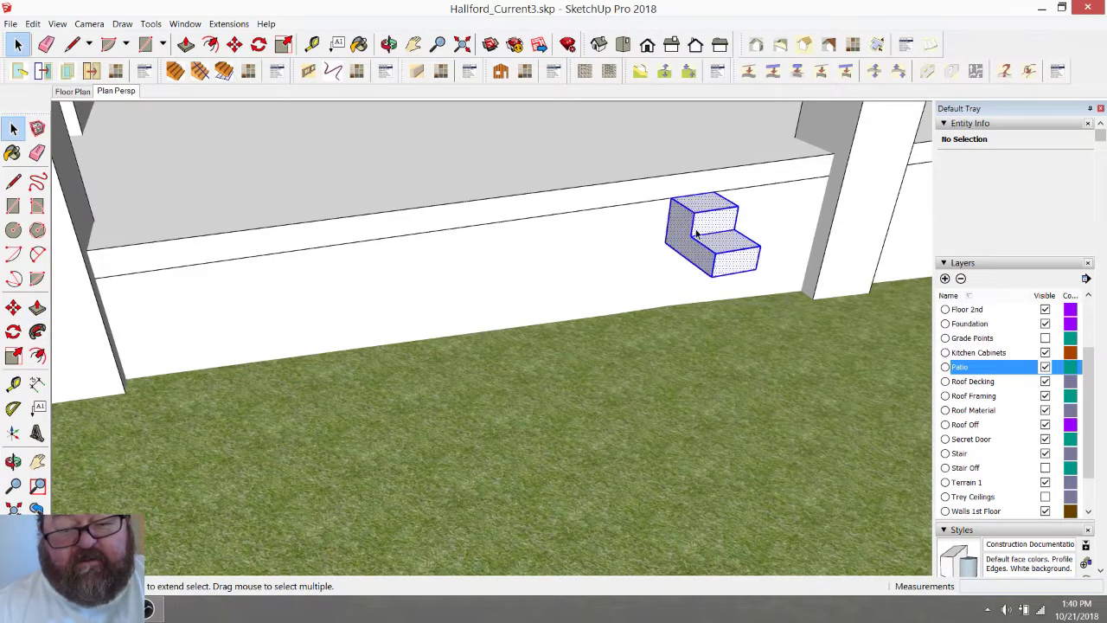
pyautogui.rightClick(697, 228)
pyautogui.click(740, 336)
# Open the steps group and extend the end face nearest the front column about 5' 5 3/8" across that column's face
pyautogui.click(389, 44)
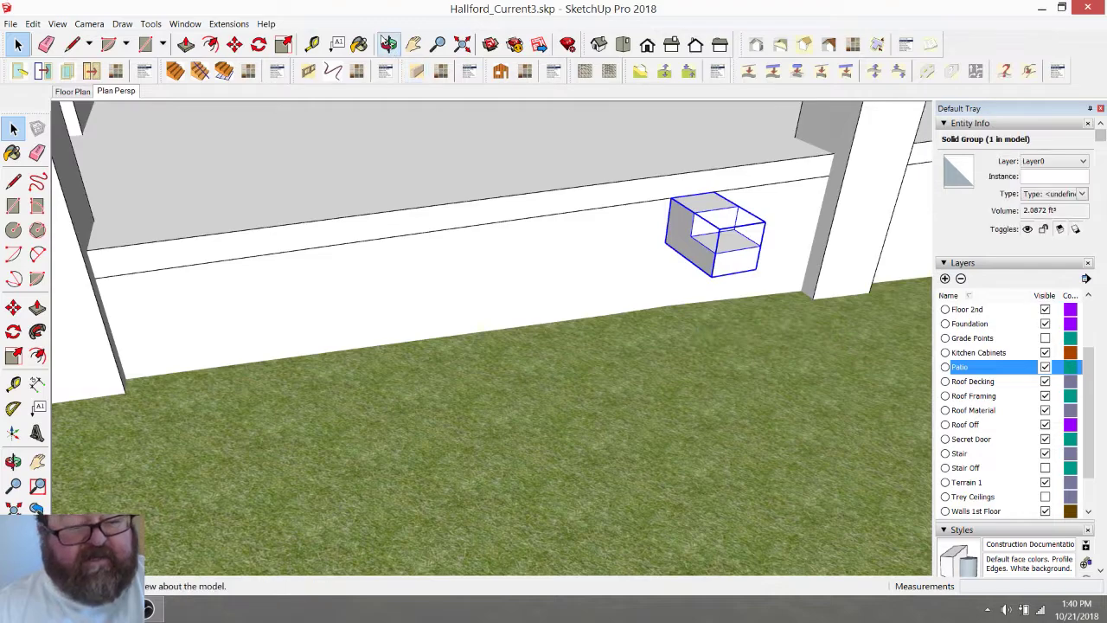
pyautogui.moveTo(456, 112); pyautogui.dragTo(295, 207)
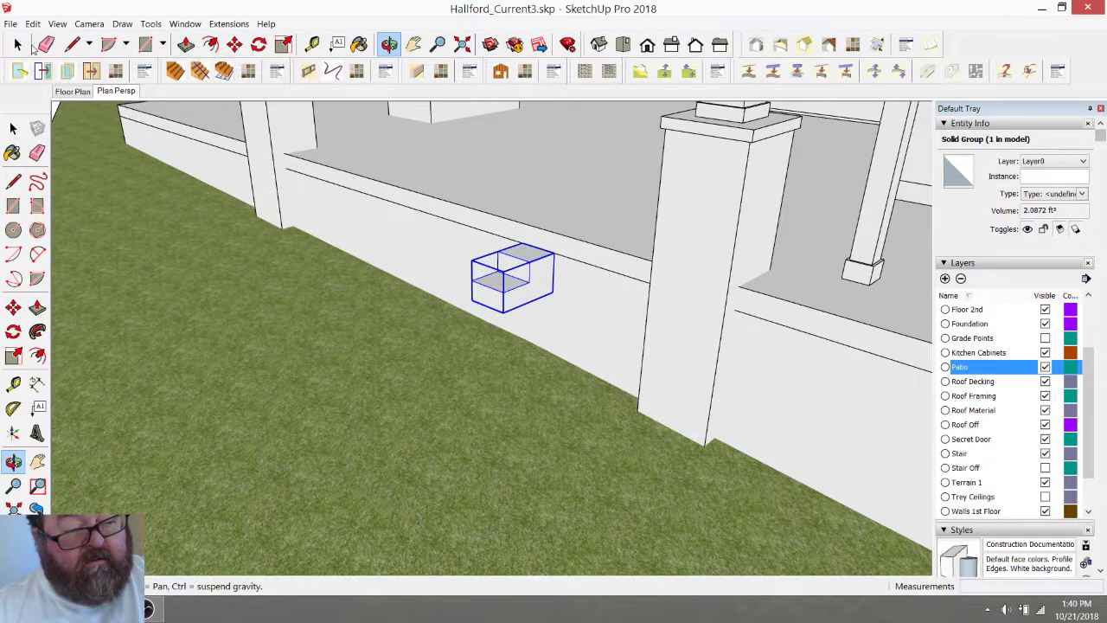
pyautogui.press('space')
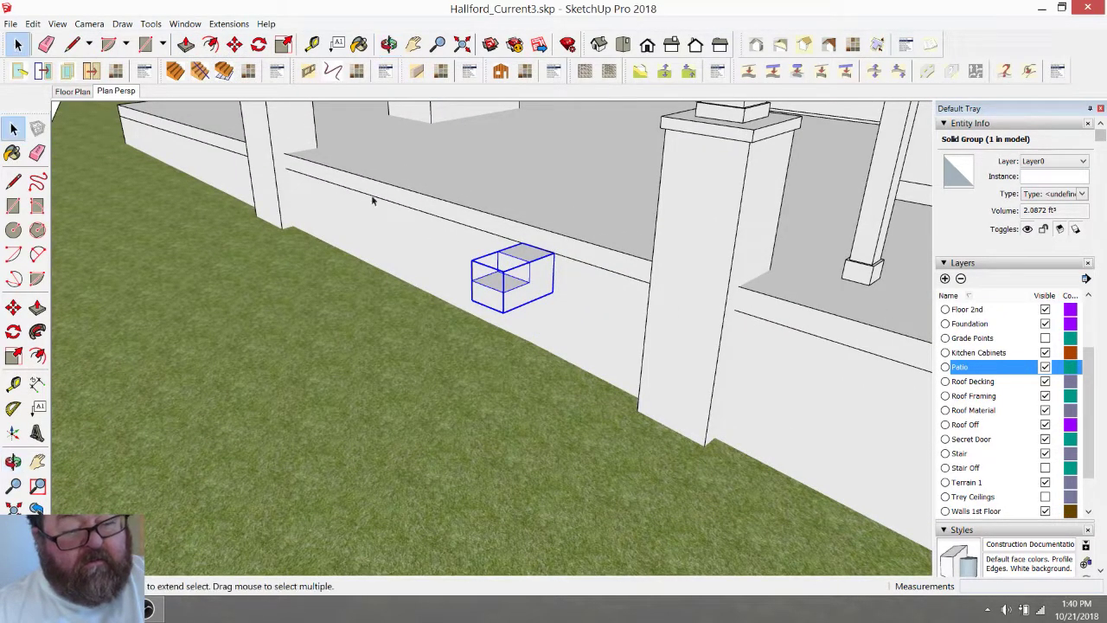
pyautogui.doubleClick(536, 273)
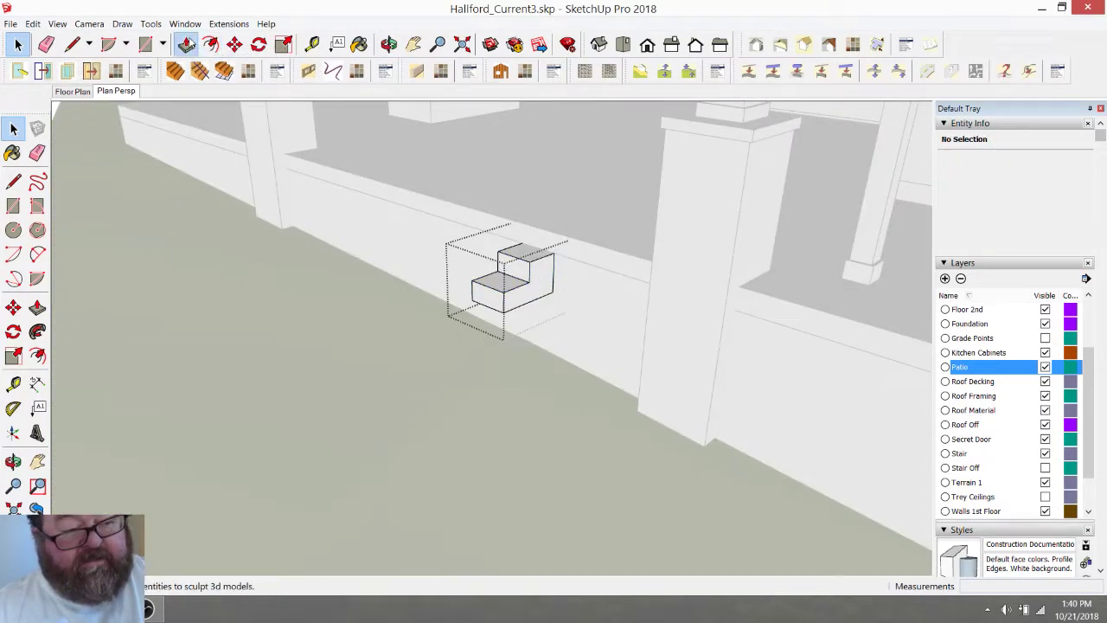
pyautogui.click(186, 45)
pyautogui.click(499, 283)
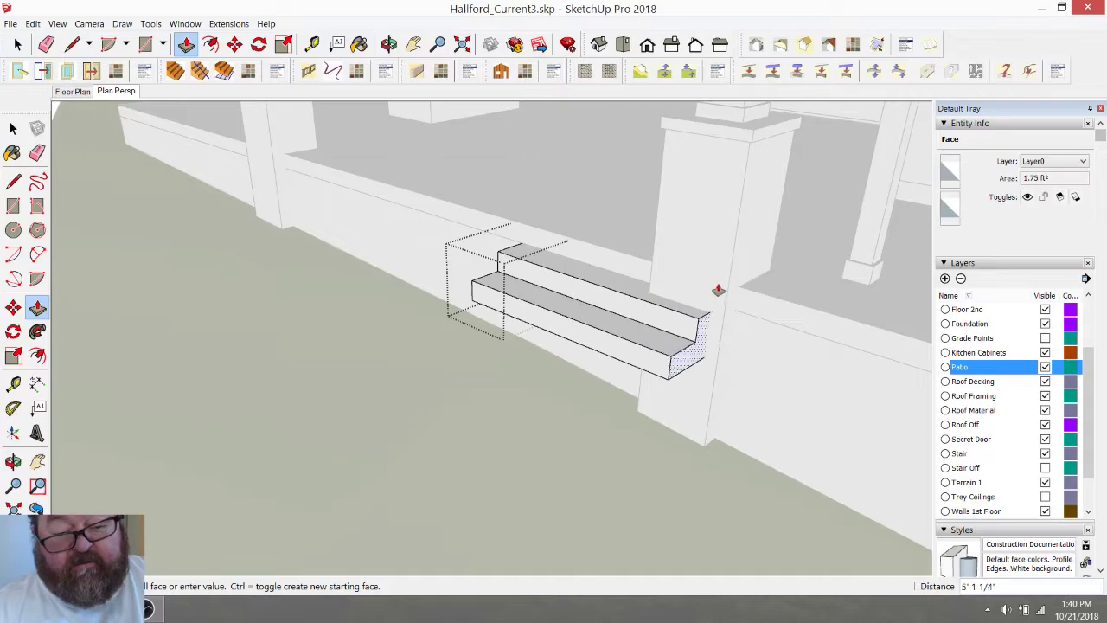
pyautogui.click(728, 292)
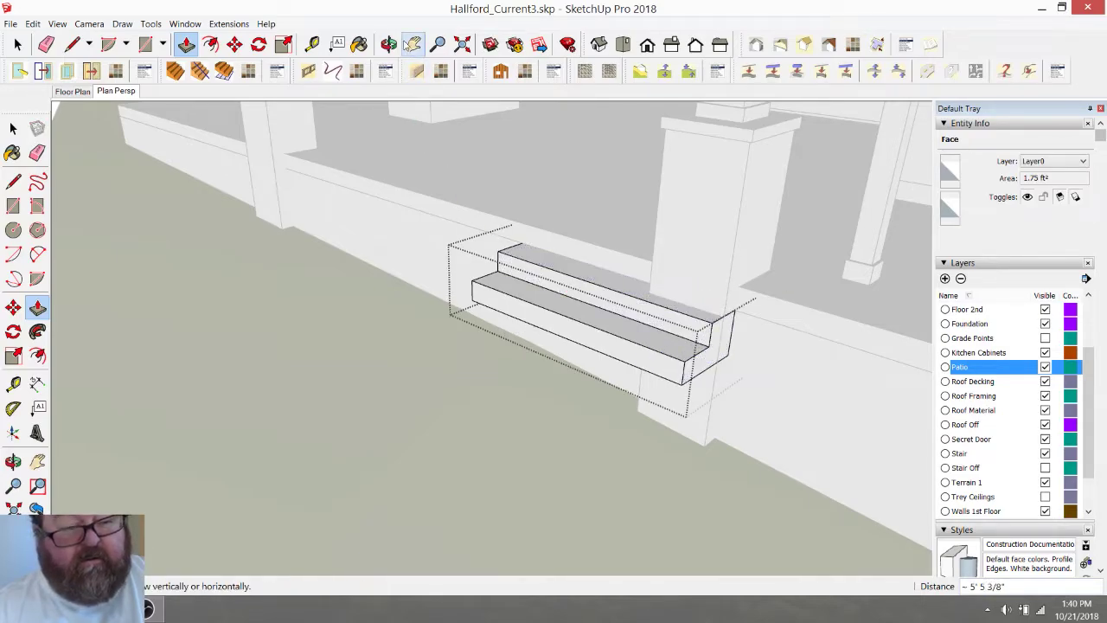
# Extend the steps' opposite end past the other column to the patio corner, in pulls of 10' 4 1/2" and about 18' 8 13/16"
pyautogui.press('o')
pyautogui.moveTo(404, 168); pyautogui.dragTo(736, 217)
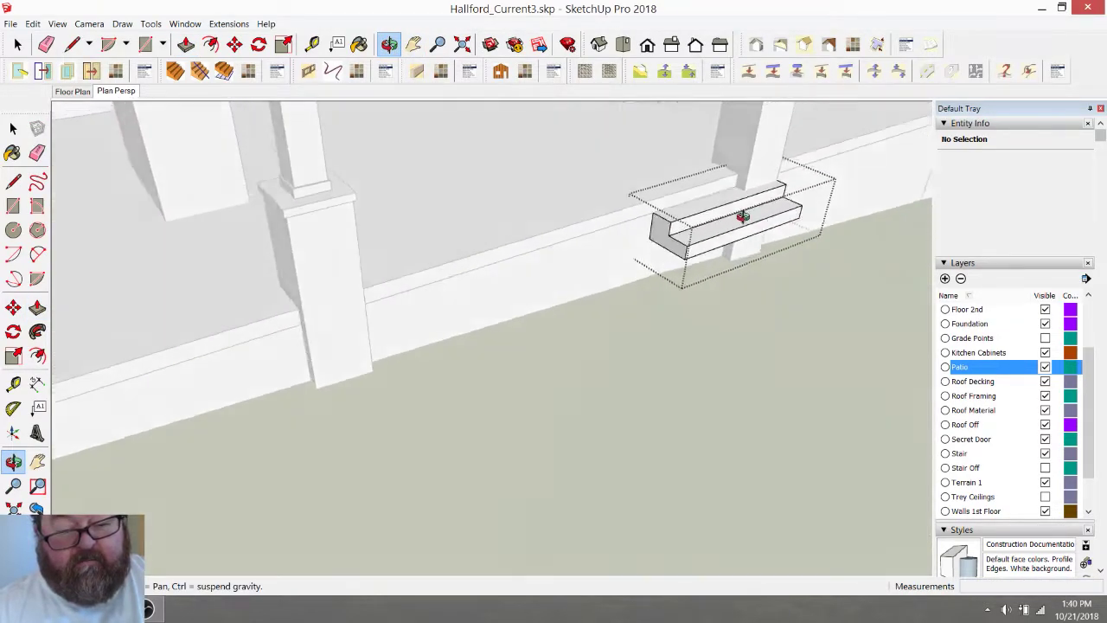
pyautogui.click(187, 44)
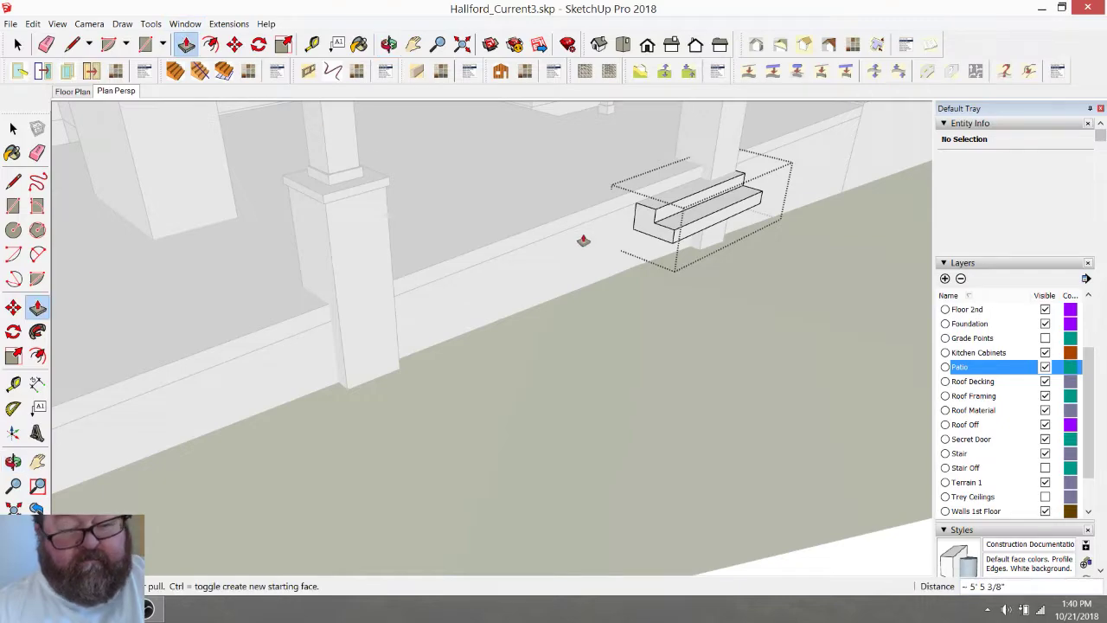
pyautogui.click(640, 223)
pyautogui.moveTo(472, 283); pyautogui.dragTo(687, 190, button='middle')
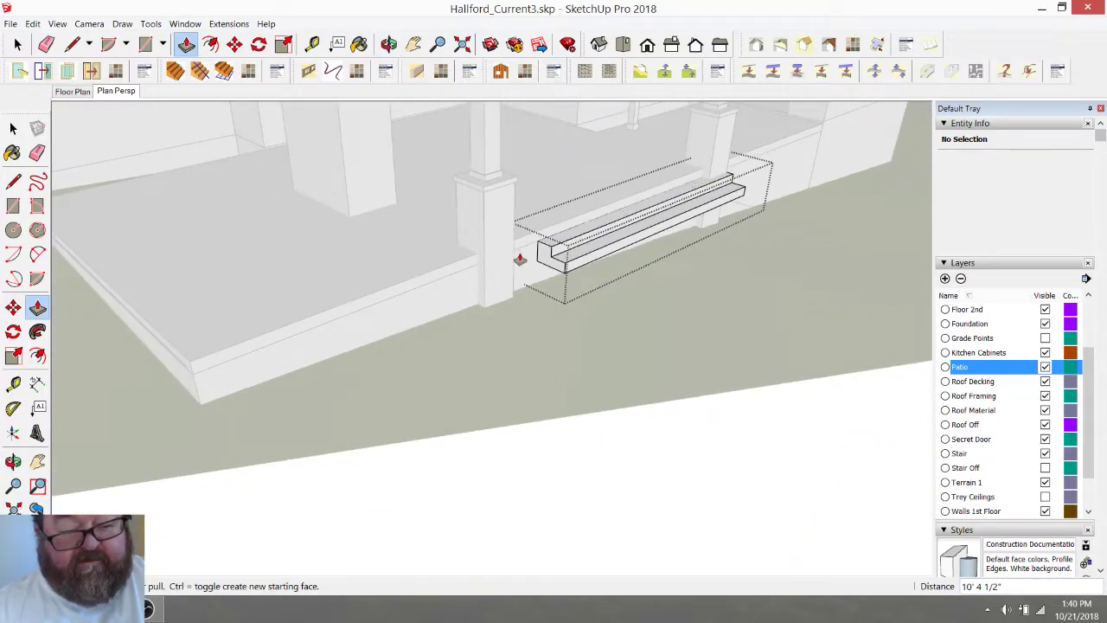
pyautogui.click(542, 255)
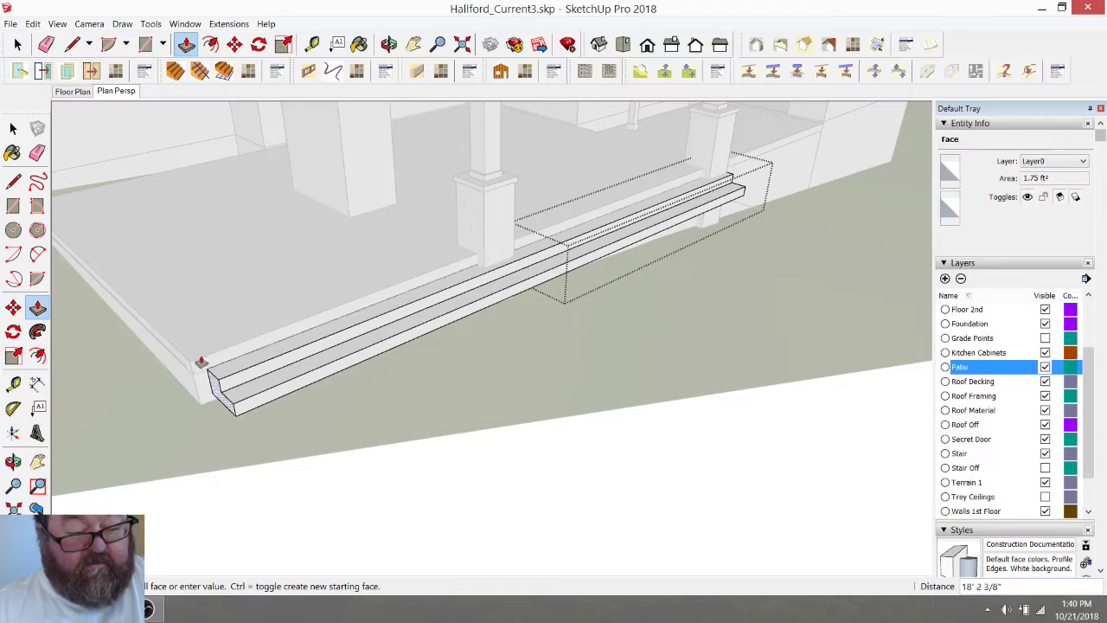
pyautogui.click(191, 363)
# Switch to the browser and examine how the patio steps end in the house plan's rear photos, then return to SketchUp
pyautogui.click(388, 45)
pyautogui.moveTo(389, 164); pyautogui.dragTo(484, 252)
pyautogui.click(11, 24)
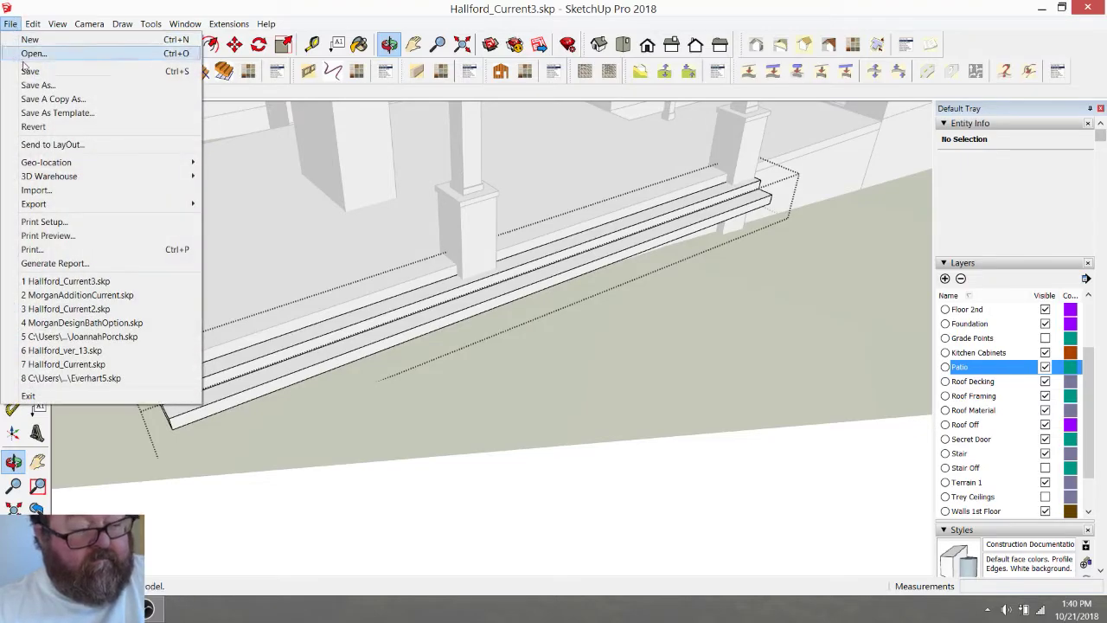
pyautogui.click(126, 17)
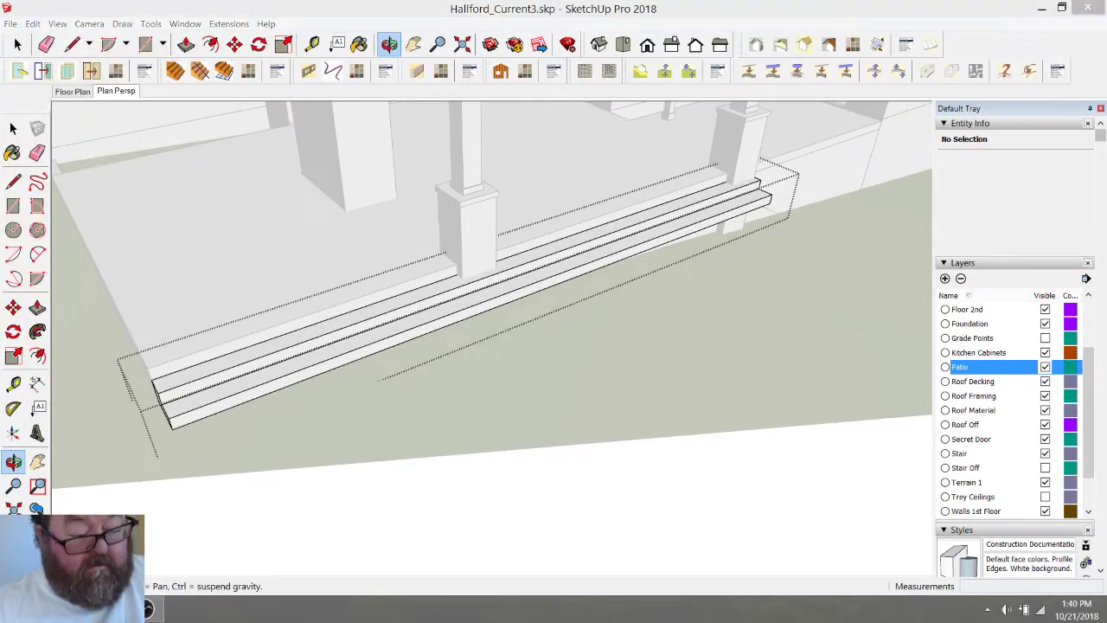
pyautogui.hotkey('alt', 'Tab')
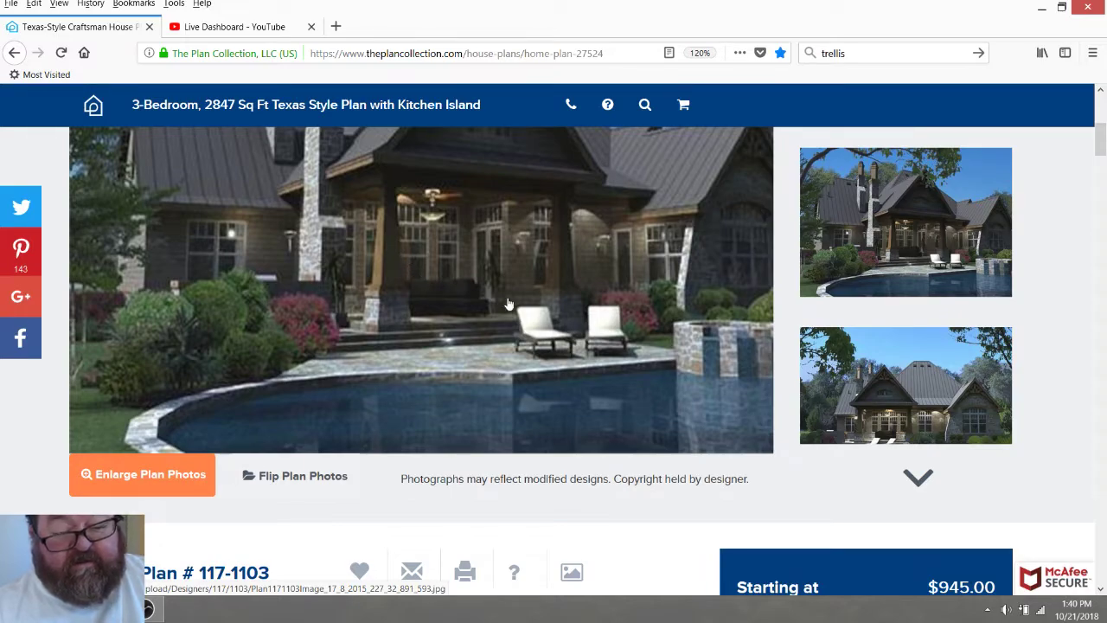
pyautogui.scroll(-2, 856, 307)
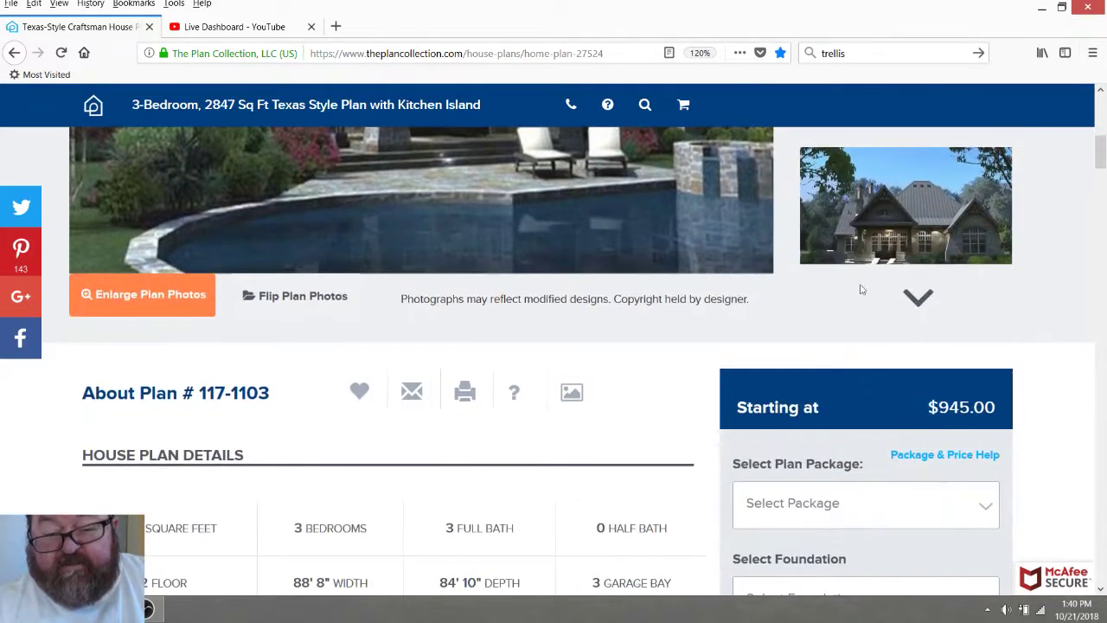
pyautogui.scroll(2, 865, 259)
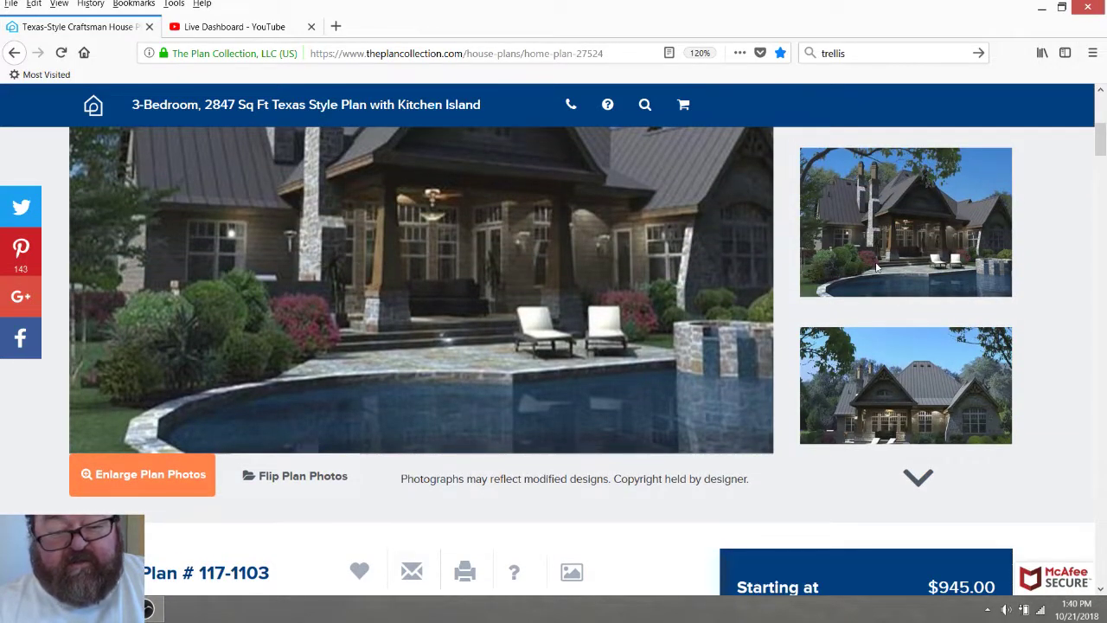
pyautogui.scroll(2, 875, 262)
pyautogui.click(889, 231)
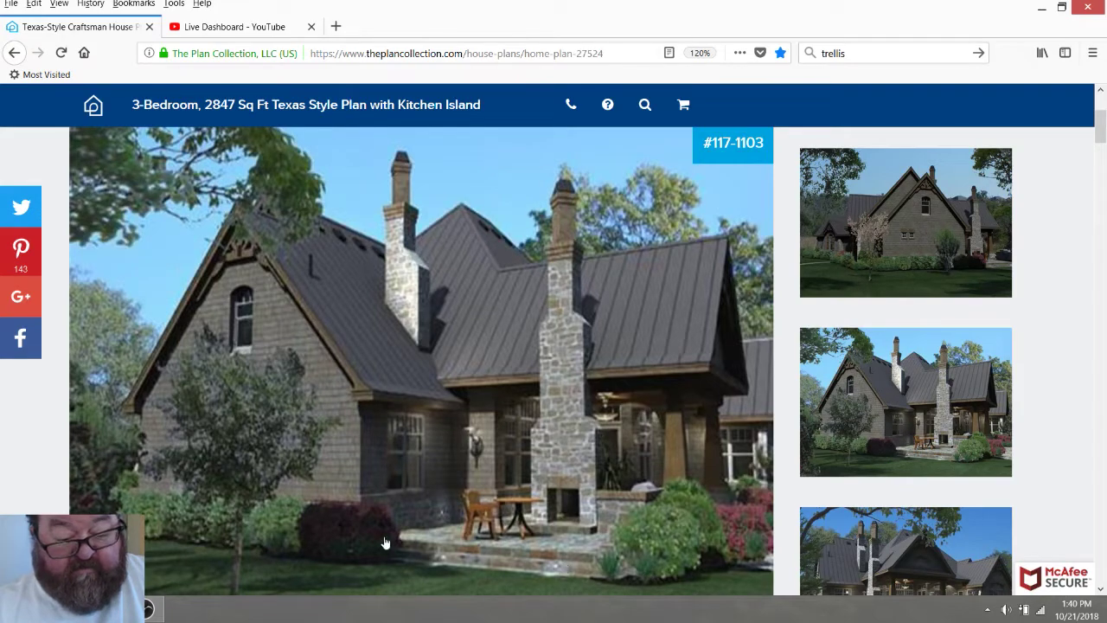
pyautogui.click(113, 609)
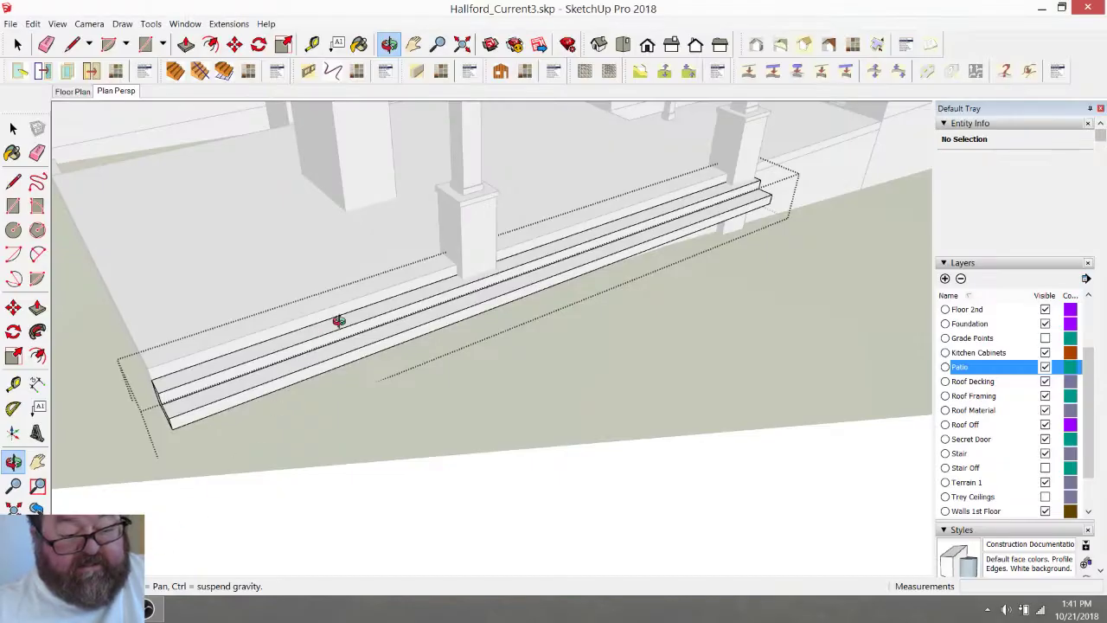
# Shorten the steps by 2' at the column end, away from the patio corner
pyautogui.scroll(-3, 508, 303)
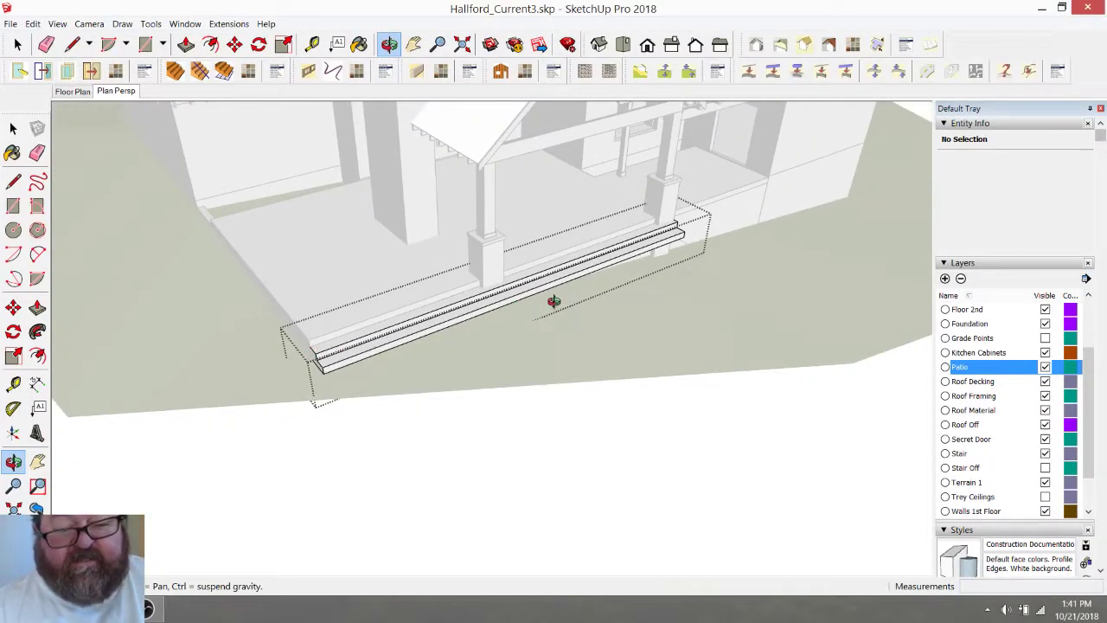
pyautogui.moveTo(627, 239); pyautogui.dragTo(321, 234)
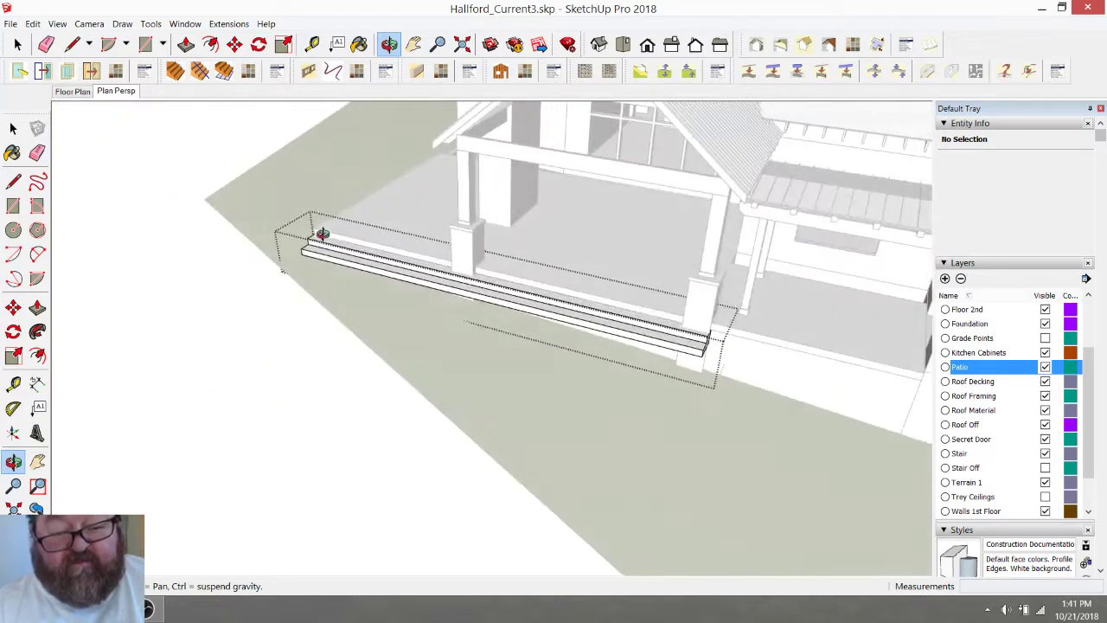
pyautogui.scroll(2, 666, 300)
pyautogui.scroll(2, 715, 370)
pyautogui.moveTo(714, 370); pyautogui.dragTo(577, 361)
pyautogui.moveTo(662, 405); pyautogui.dragTo(388, 267)
pyautogui.click(186, 43)
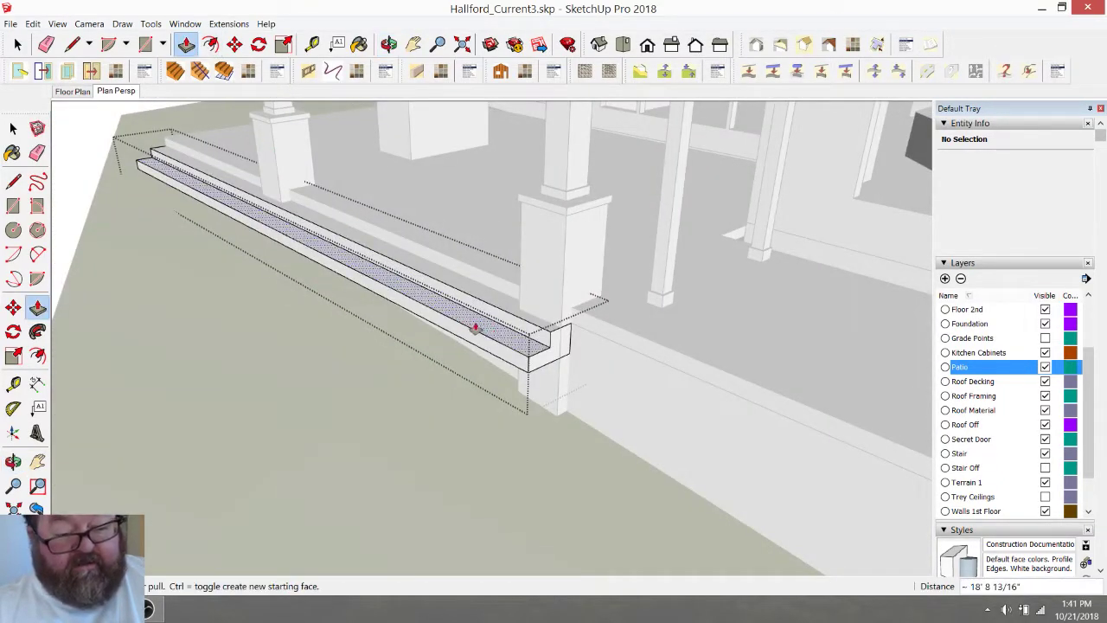
pyautogui.click(554, 346)
pyautogui.click(520, 311)
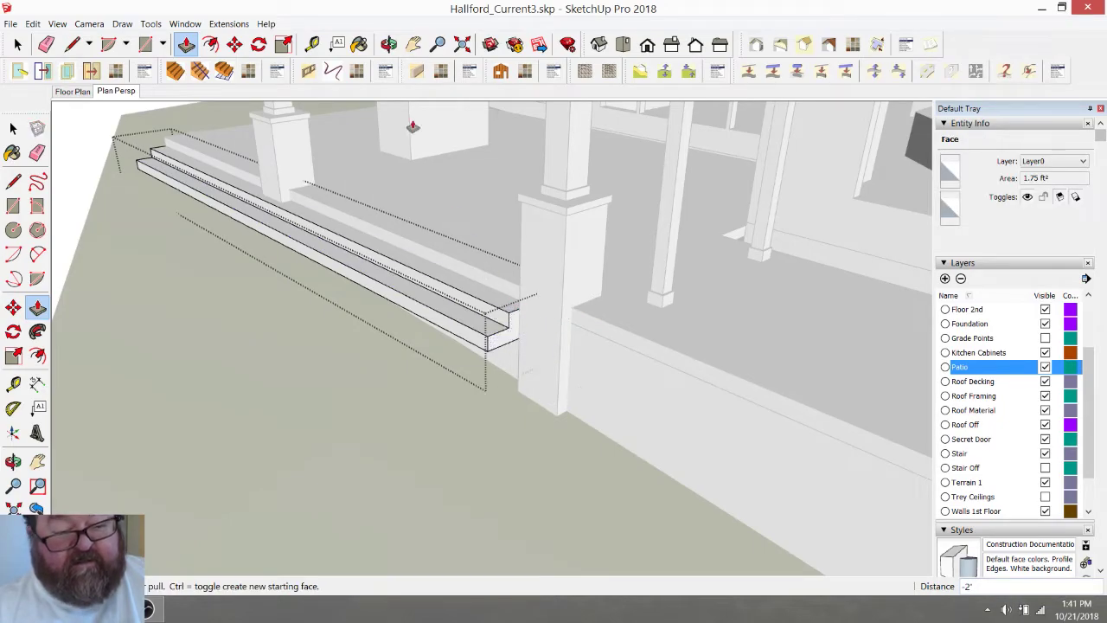
# Extend the steps' column end 1' 1/2" so that it runs partway across the column's front face
pyautogui.click(389, 44)
pyautogui.moveTo(421, 206); pyautogui.dragTo(519, 237)
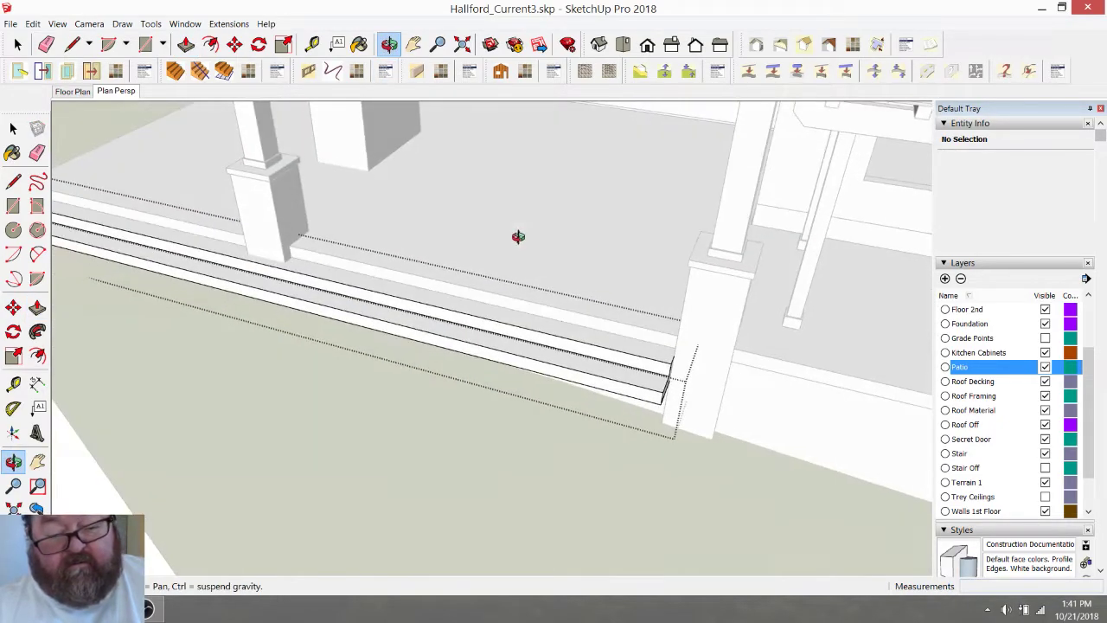
pyautogui.scroll(4, 709, 396)
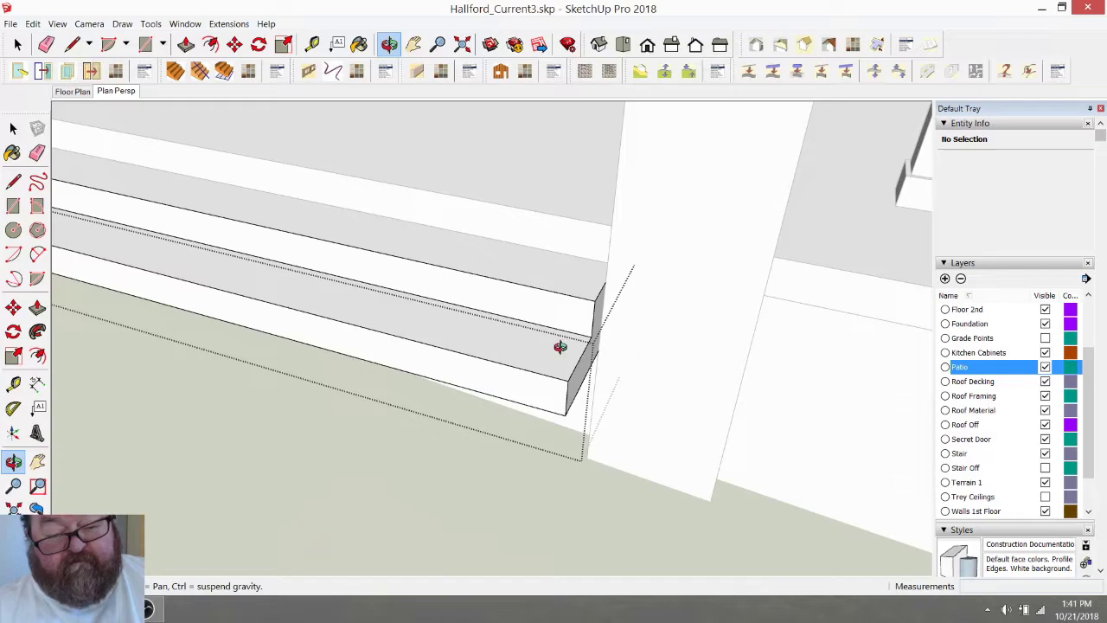
pyautogui.scroll(-2, 654, 356)
pyautogui.moveTo(549, 316); pyautogui.dragTo(769, 326)
pyautogui.scroll(-2, 660, 320)
pyautogui.scroll(-1, 691, 305)
pyautogui.moveTo(701, 325); pyautogui.dragTo(384, 224)
pyautogui.scroll(2, 588, 368)
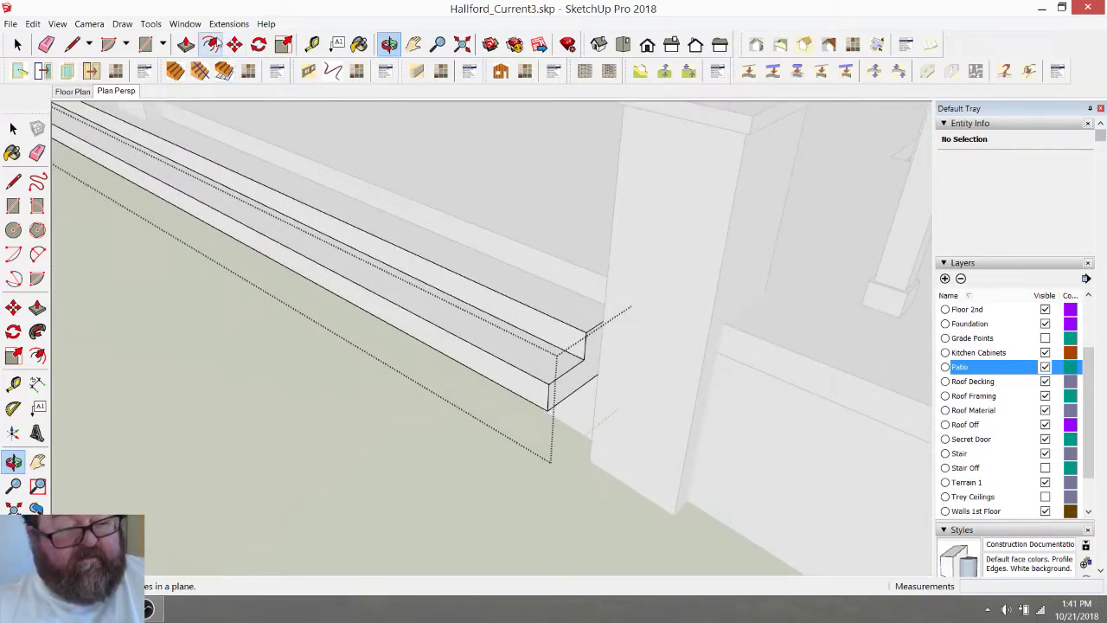
pyautogui.click(187, 44)
pyautogui.click(593, 372)
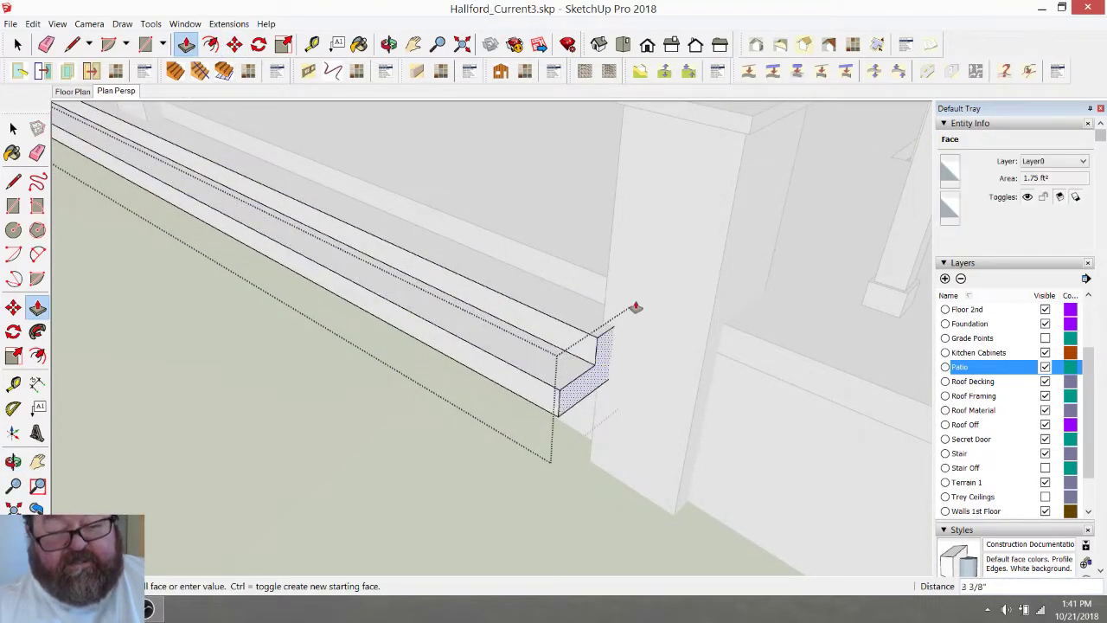
pyautogui.click(694, 185)
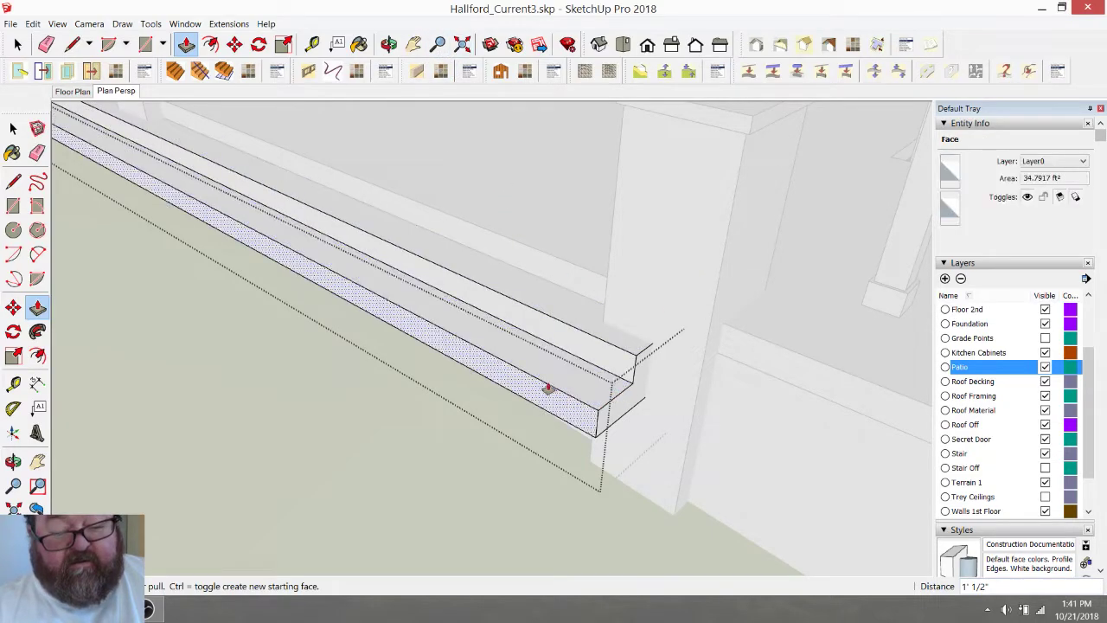
# Extend the steps' other end 2' beyond the patio corner with Push/Pull
pyautogui.moveTo(615, 360); pyautogui.dragTo(816, 317, button='middle')
pyautogui.scroll(-5, 815, 317)
pyautogui.moveTo(355, 333); pyautogui.dragTo(648, 274, button='middle')
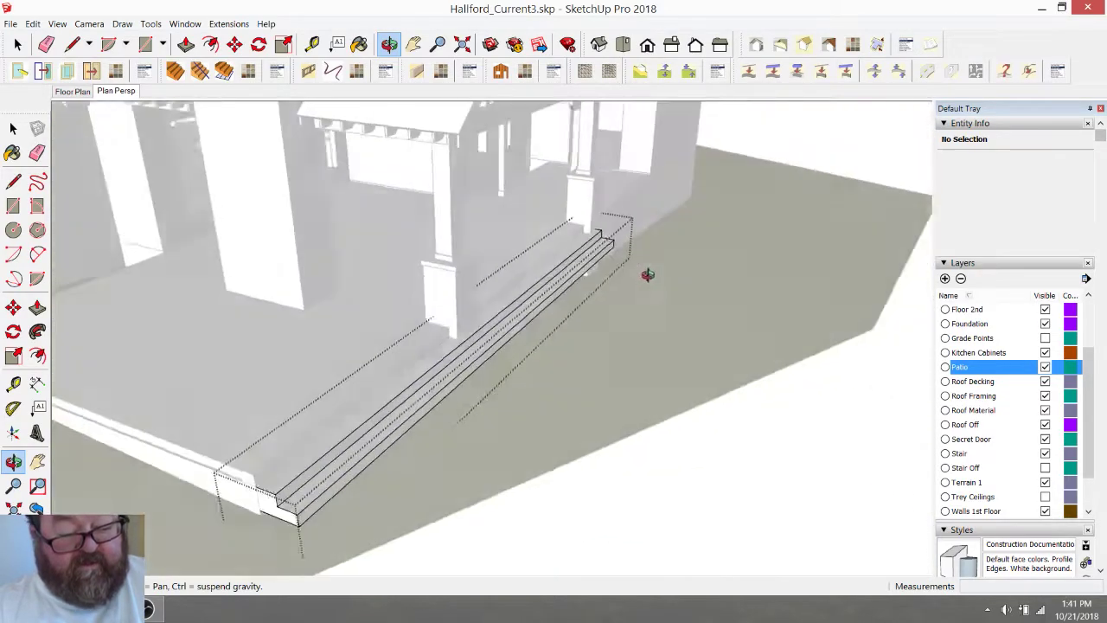
pyautogui.scroll(-4, 502, 337)
pyautogui.scroll(6, 388, 394)
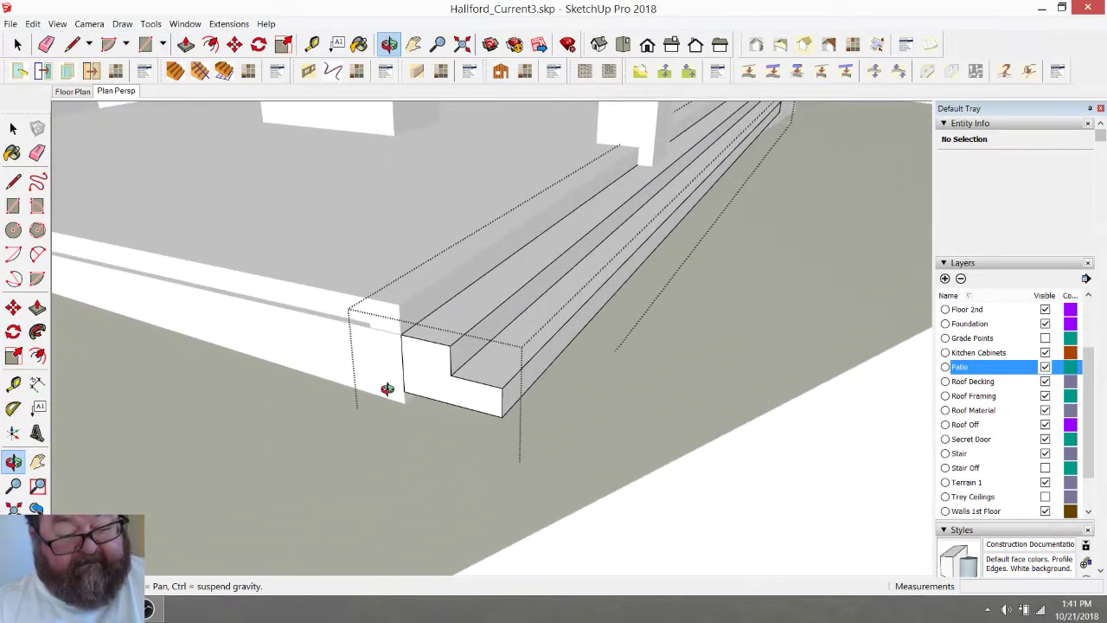
pyautogui.click(186, 45)
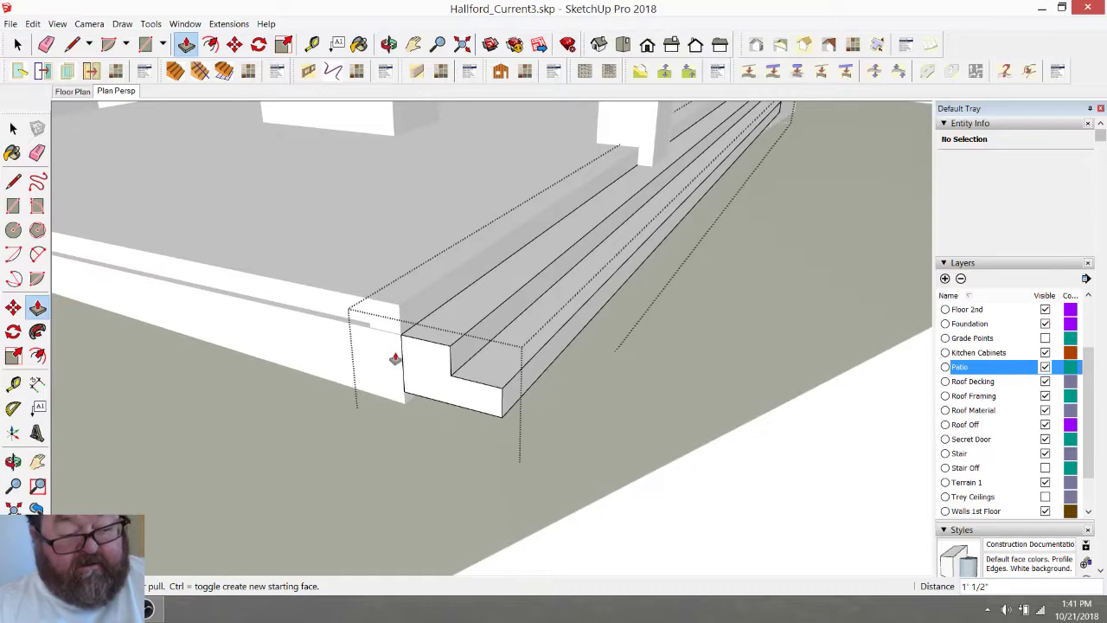
pyautogui.click(409, 355)
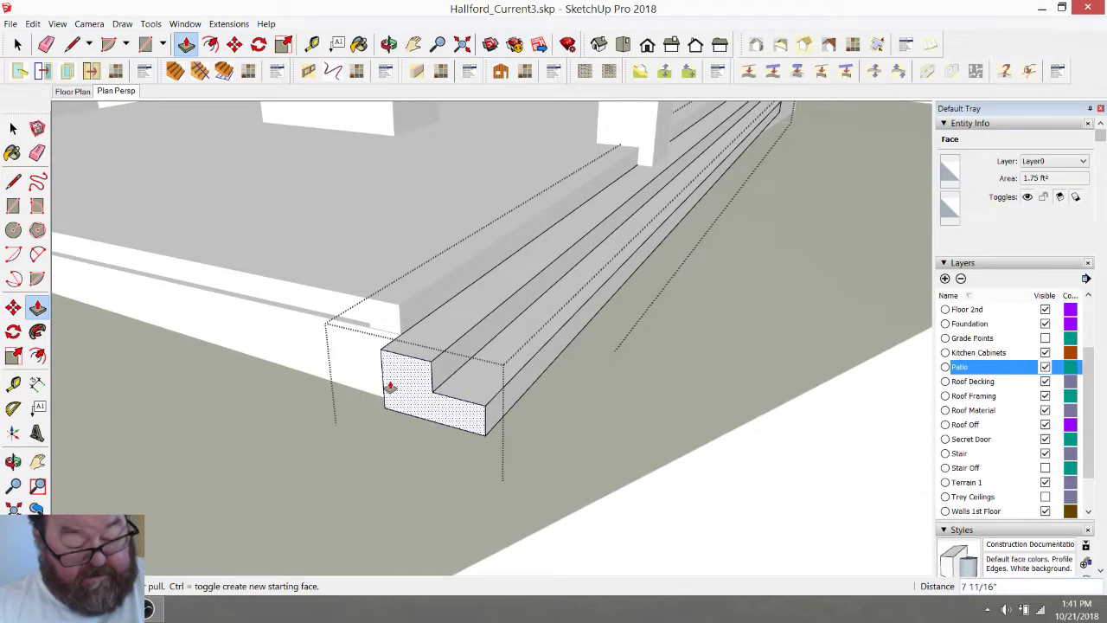
pyautogui.press('Return')
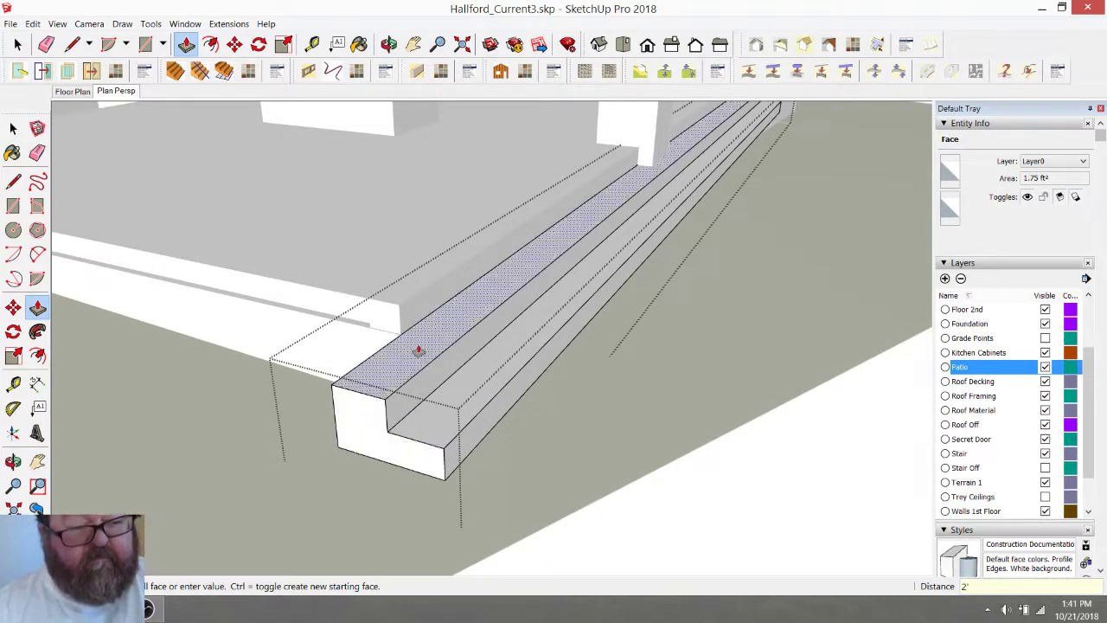
# Hide the Terrain 1 layer and outline the lower riser along the patio's side, about 23' 6" long, from the steps' end to the far corner
pyautogui.click(390, 45)
pyautogui.moveTo(484, 259); pyautogui.dragTo(588, 190)
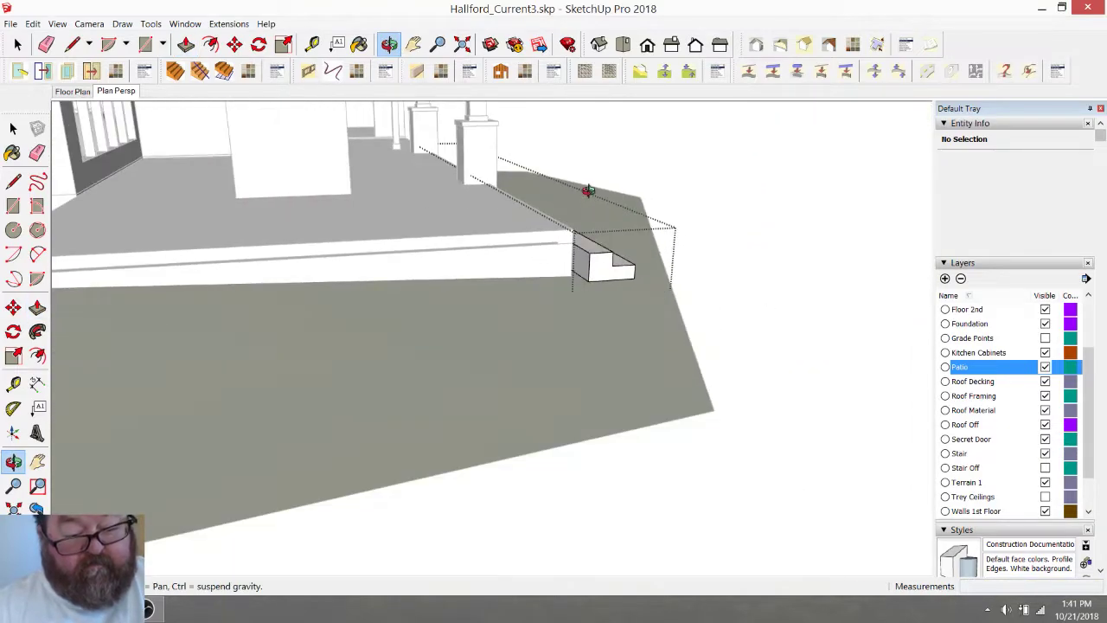
pyautogui.moveTo(580, 260); pyautogui.dragTo(539, 265)
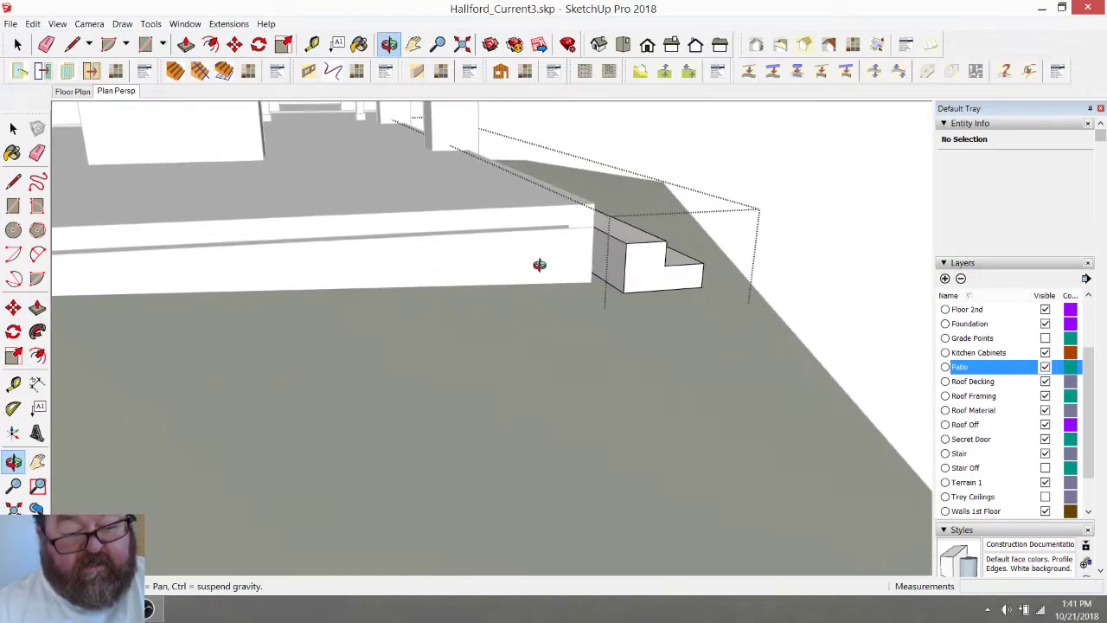
pyautogui.click(72, 45)
pyautogui.click(625, 292)
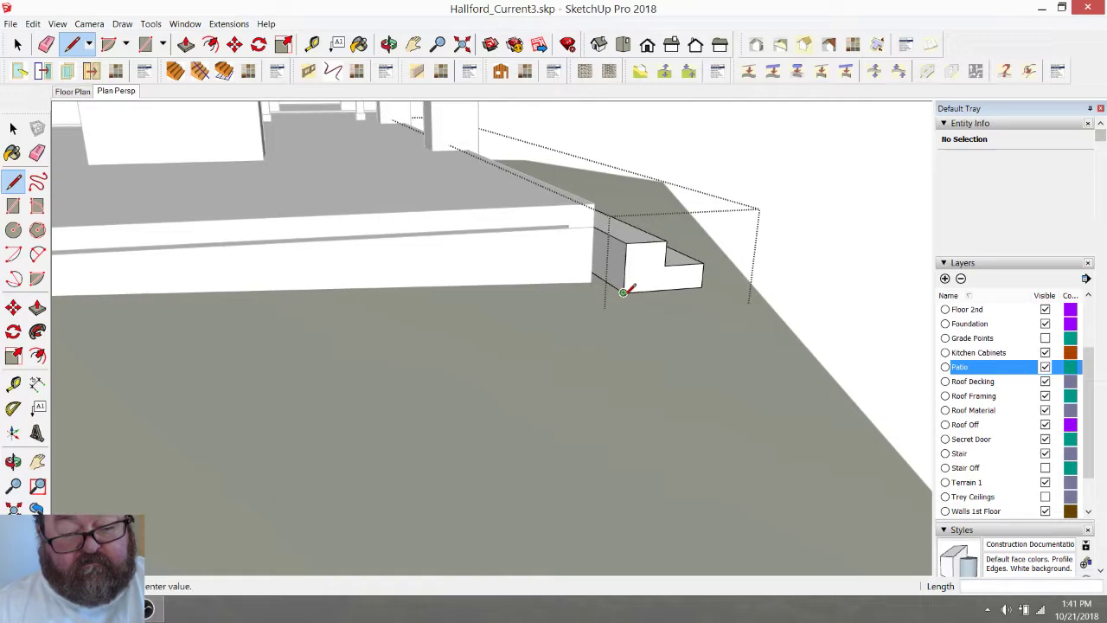
pyautogui.scroll(-3, 639, 290)
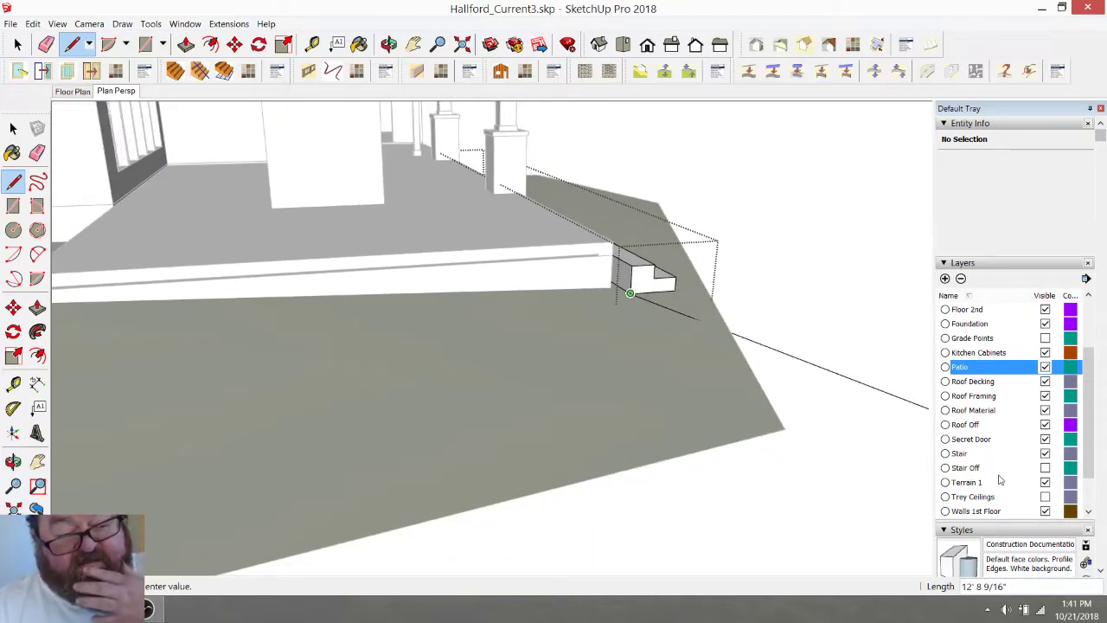
pyautogui.scroll(-1, 687, 380)
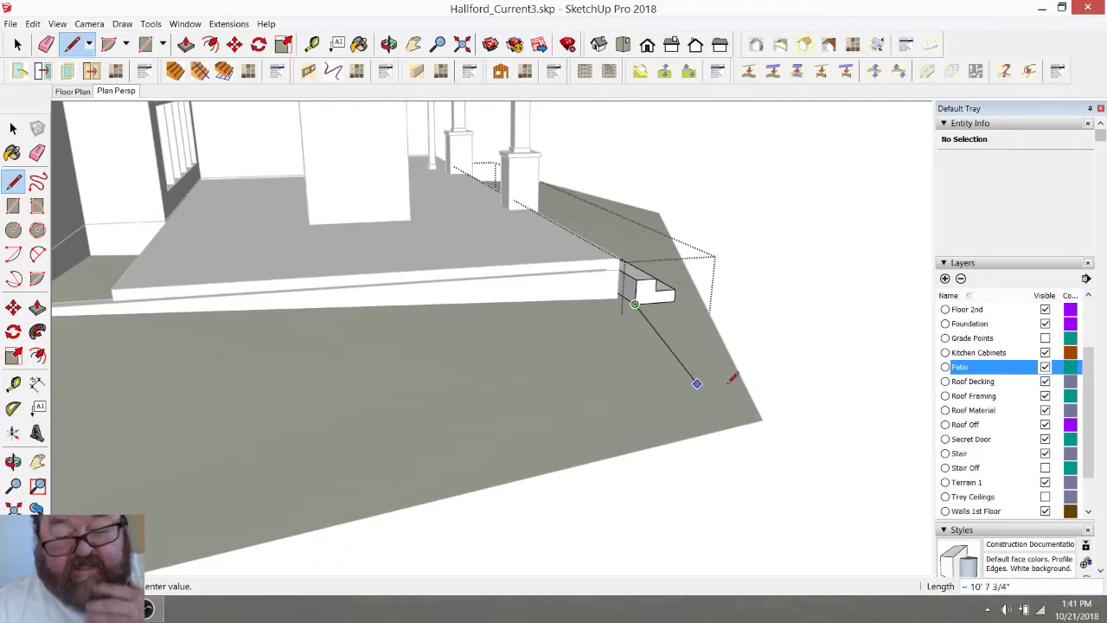
pyautogui.click(1044, 482)
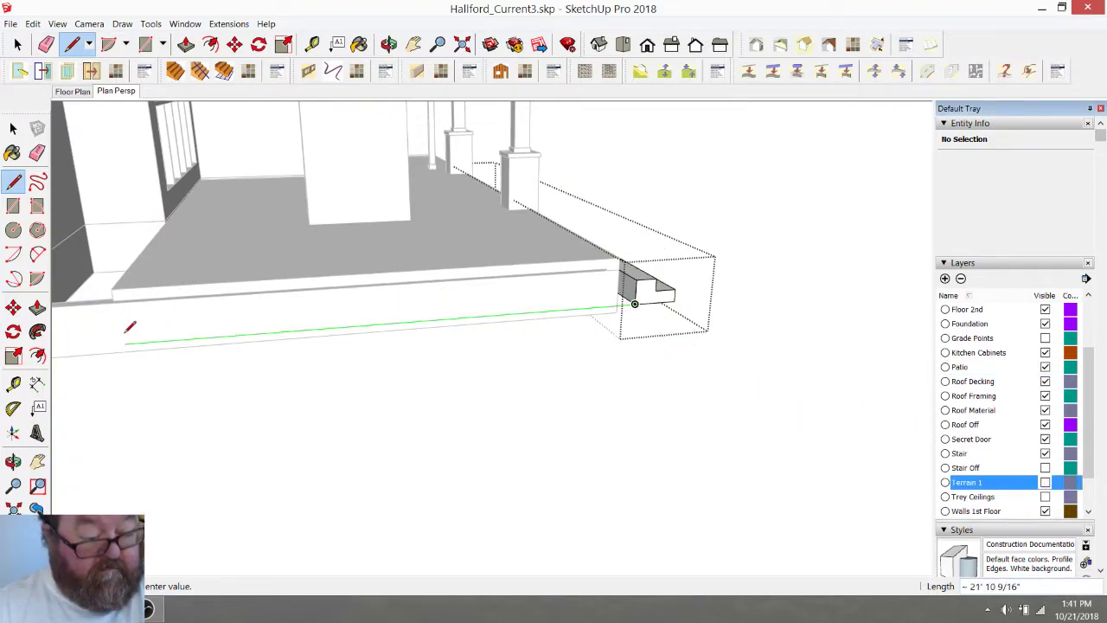
pyautogui.keyDown('shift'); pyautogui.click(113, 296); pyautogui.keyUp('shift')
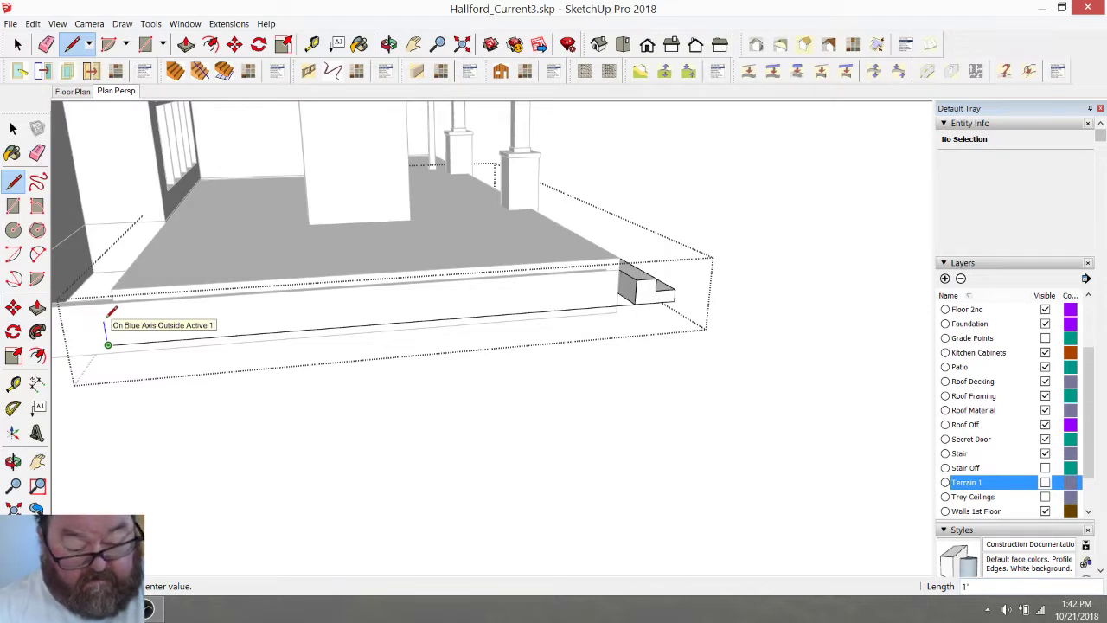
pyautogui.click(105, 331)
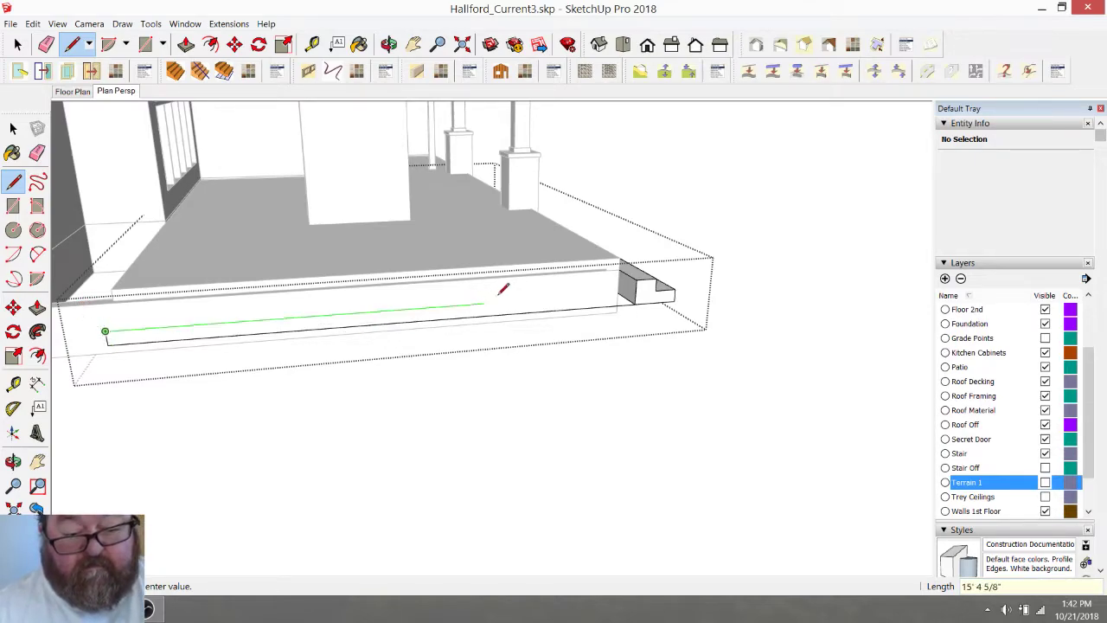
pyautogui.click(655, 289)
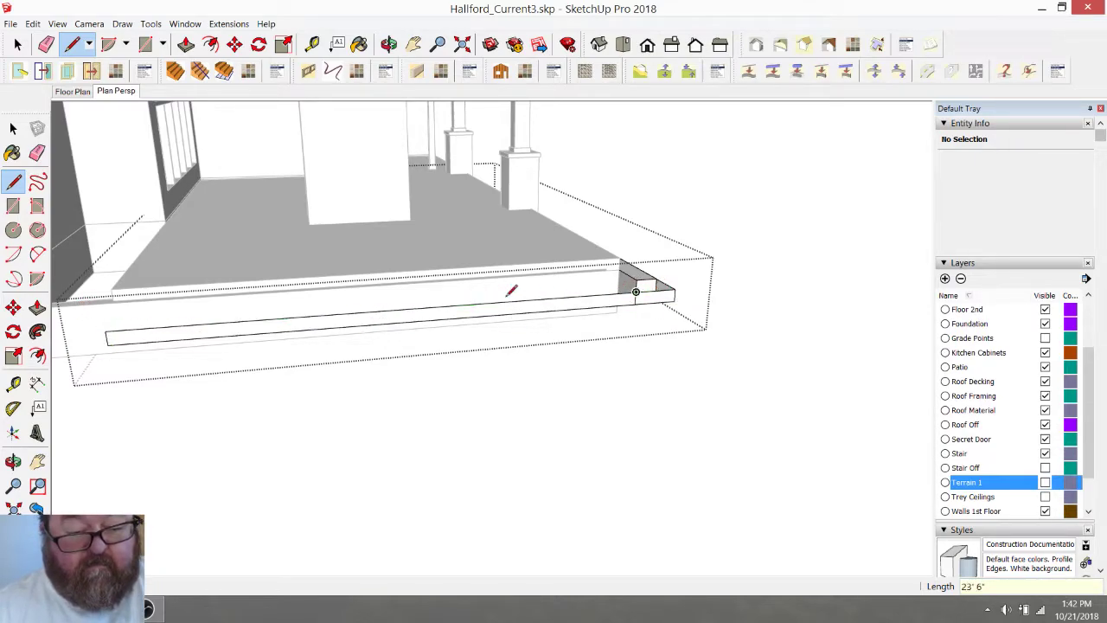
# Outline the two-riser profile on the steps' inner side face beside the patio corner, finishing with a 7" vertical line
pyautogui.scroll(5, 447, 301)
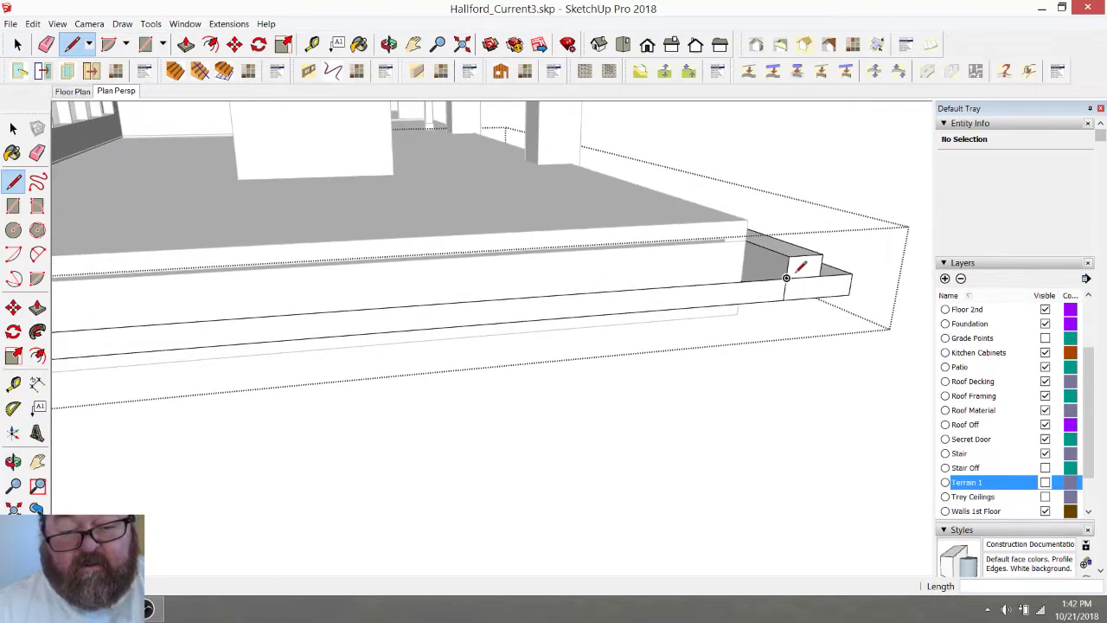
pyautogui.click(786, 277)
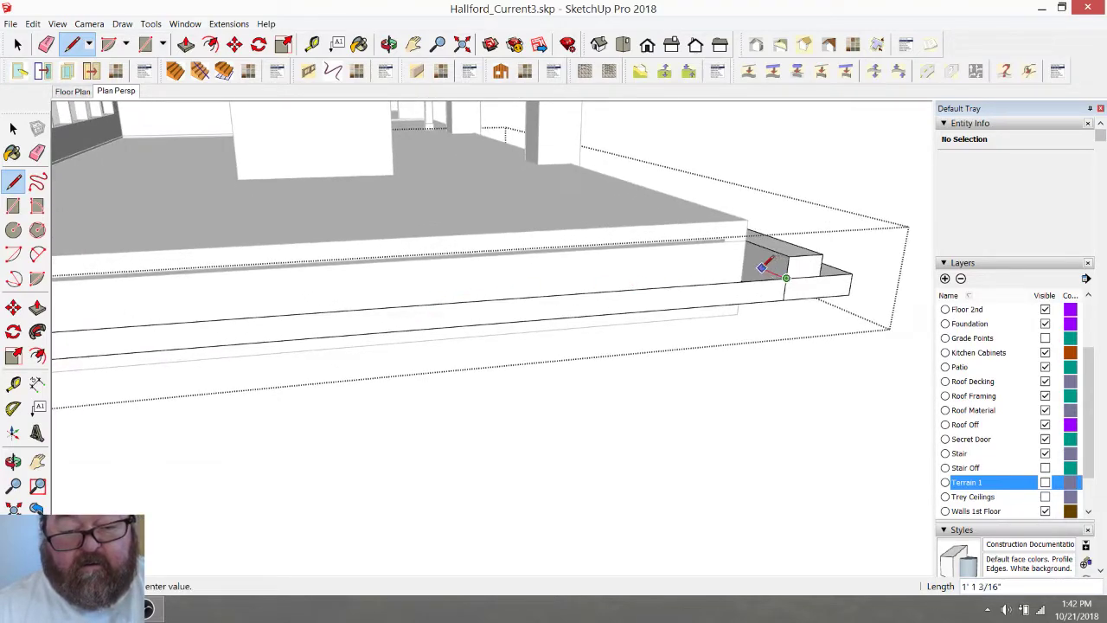
pyautogui.press('Return')
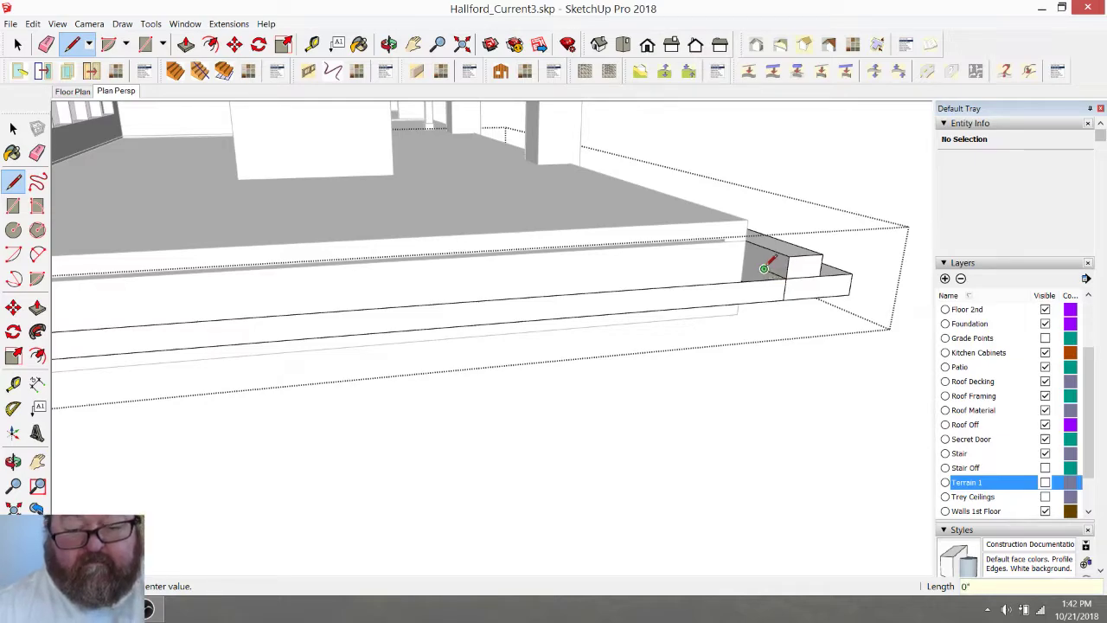
pyautogui.click(764, 250)
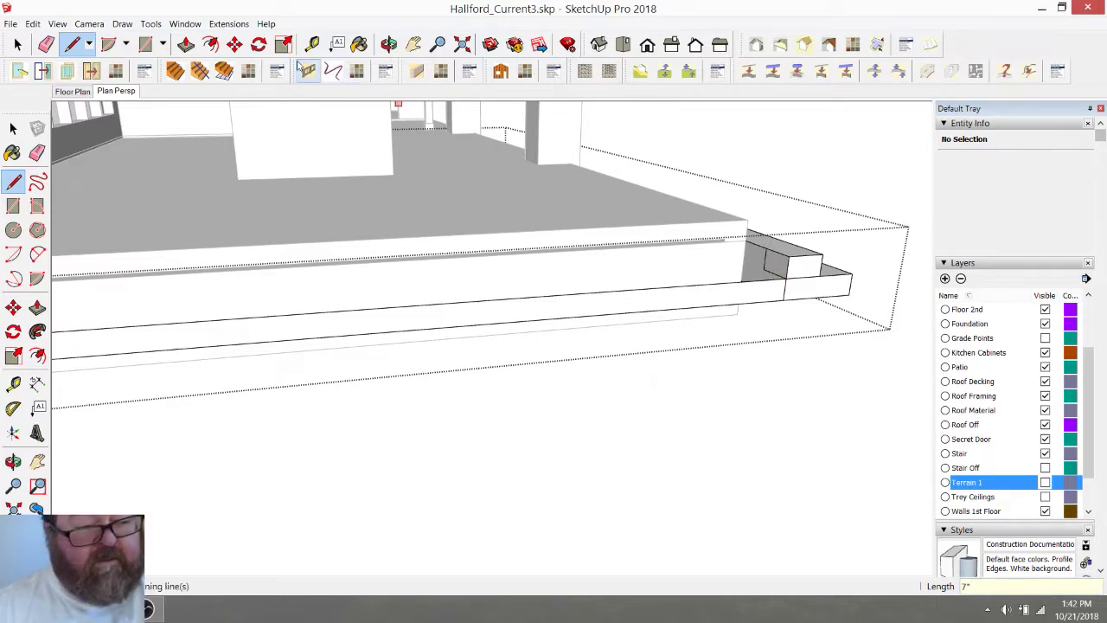
# Push/Pull the new step profile along the patio's side until it reaches the patio's far corner
pyautogui.click(186, 44)
pyautogui.click(764, 256)
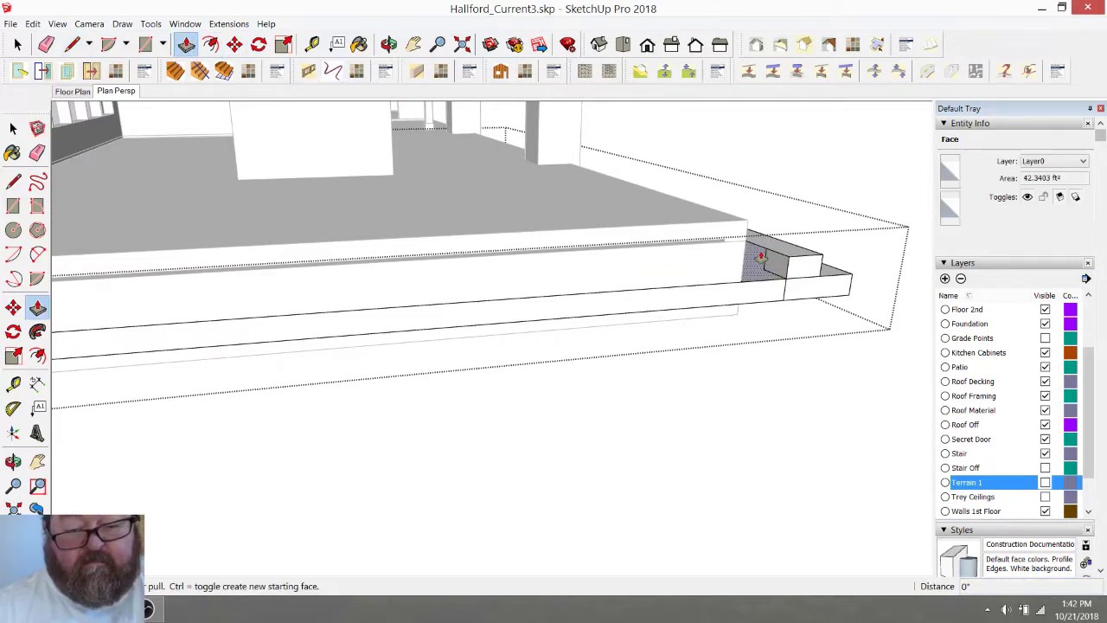
pyautogui.scroll(-2, 829, 314)
pyautogui.scroll(2, 828, 315)
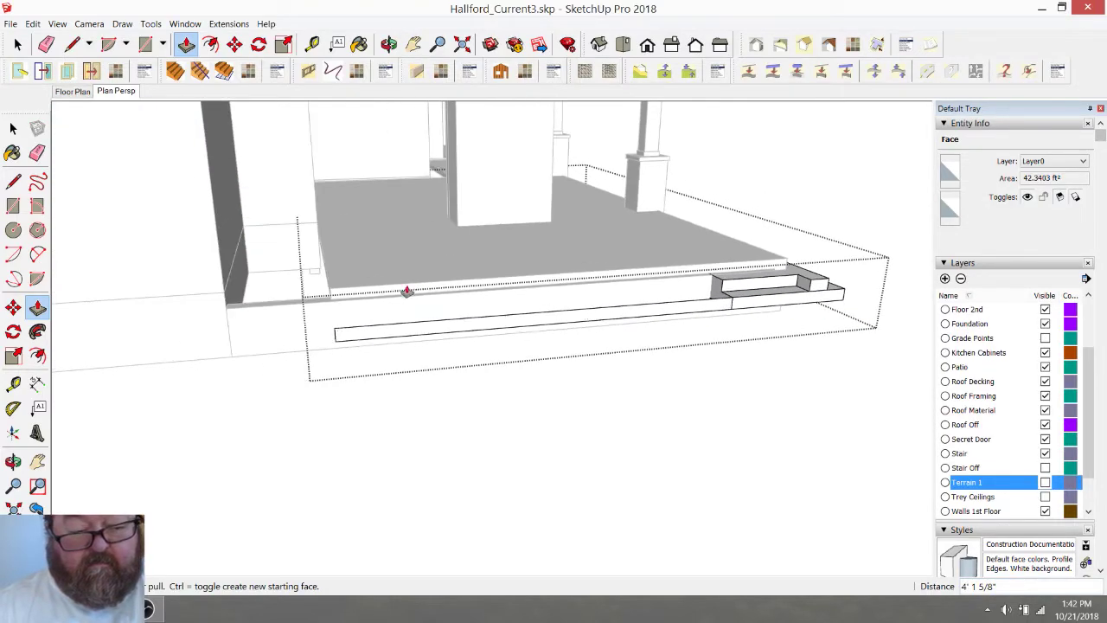
pyautogui.scroll(3, 412, 289)
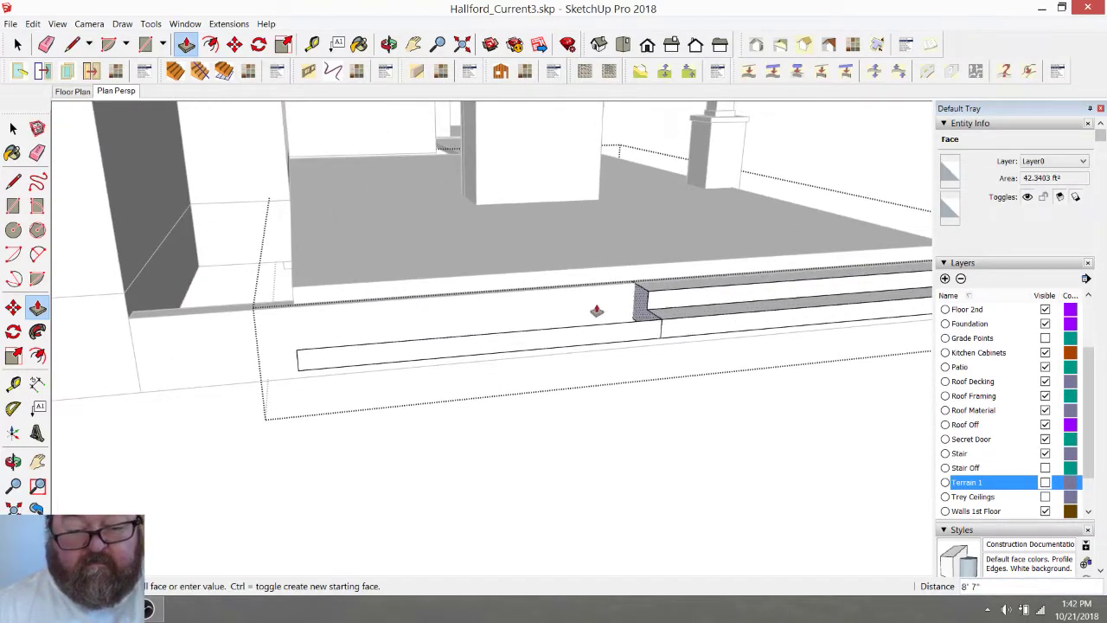
pyautogui.click(290, 307)
pyautogui.scroll(-2, 165, 304)
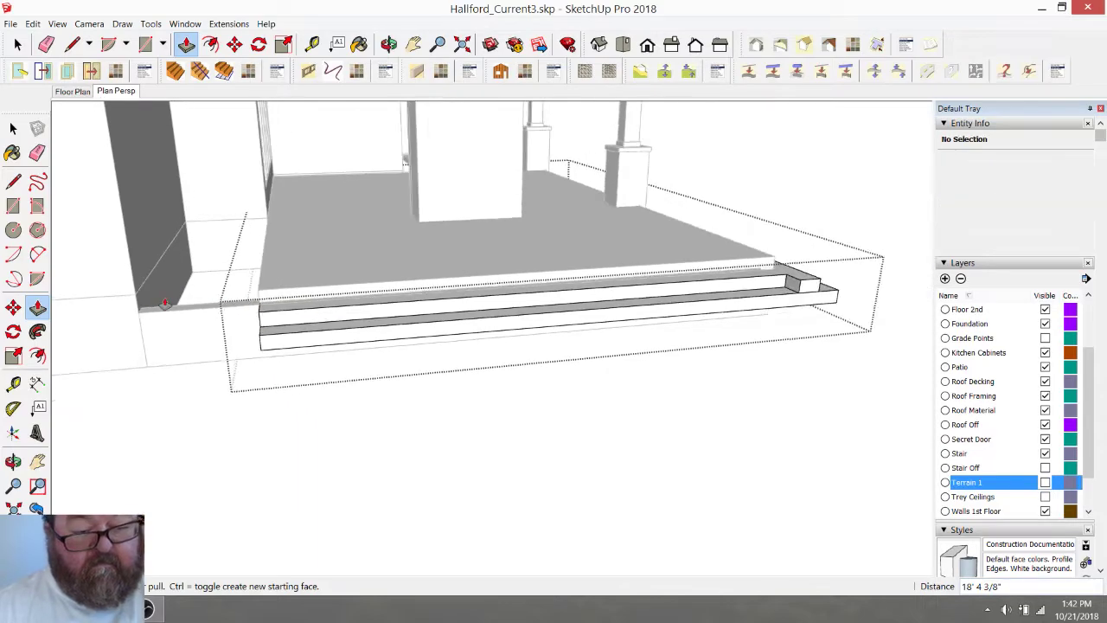
# Push the upper step's protruding block at the outer corner back flush with the side run's riser and erase the leftover edges
pyautogui.click(389, 44)
pyautogui.moveTo(679, 269); pyautogui.dragTo(380, 310)
pyautogui.scroll(3, 440, 427)
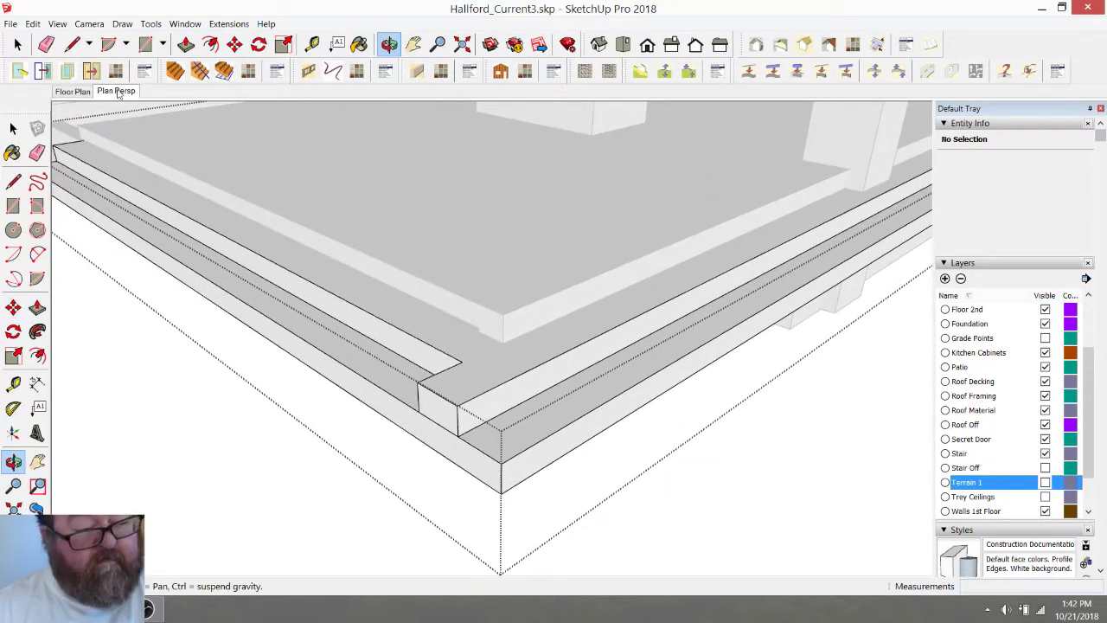
pyautogui.click(72, 45)
pyautogui.click(186, 44)
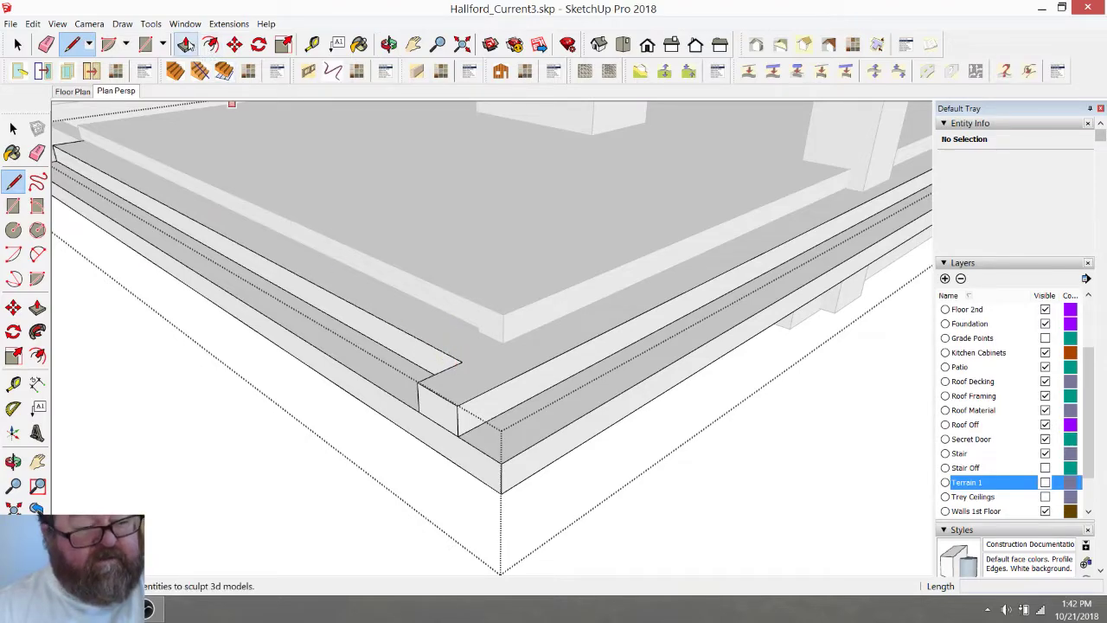
pyautogui.click(435, 403)
pyautogui.click(448, 364)
pyautogui.click(48, 48)
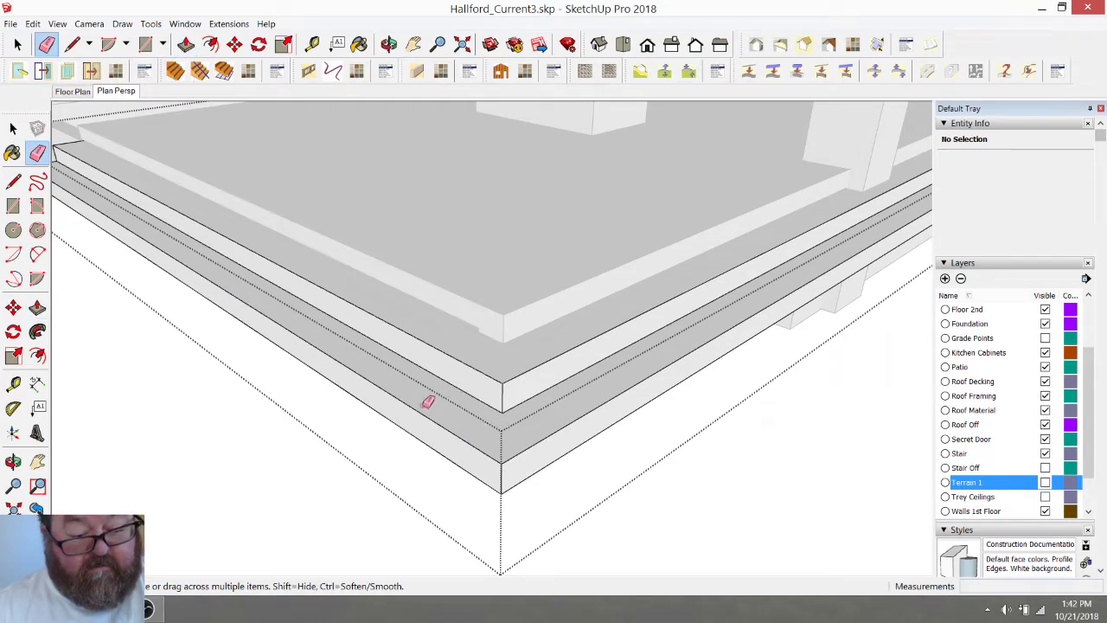
# Close the steps' group for editing and make the Terrain 1 layer visible again
pyautogui.moveTo(432, 401); pyautogui.dragTo(390, 415, button='middle')
pyautogui.click(13, 49)
pyautogui.scroll(-3, 102, 306)
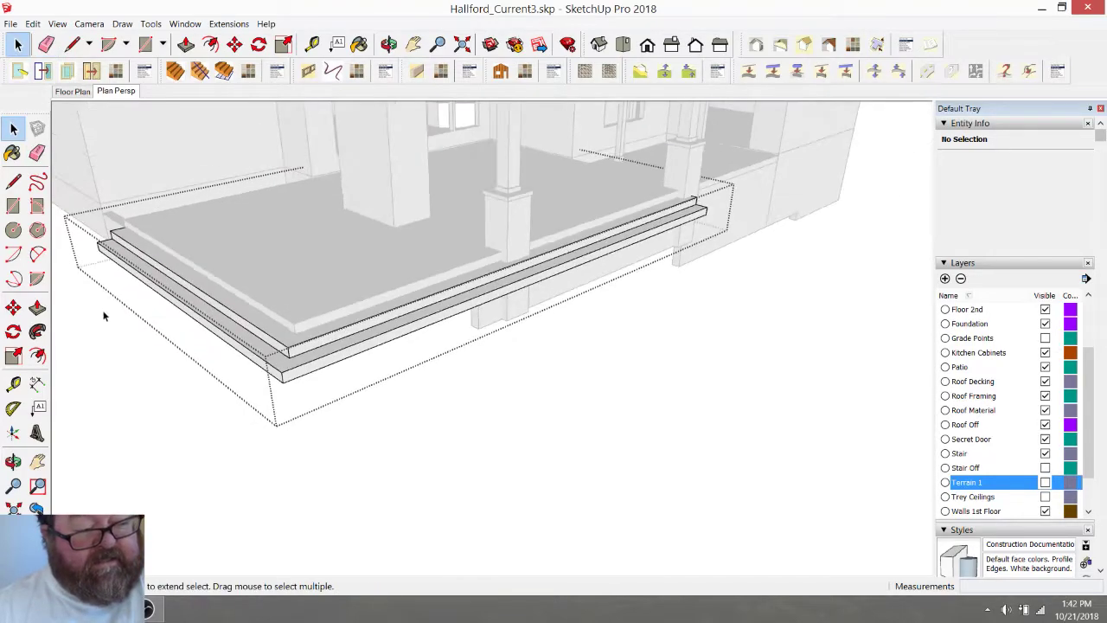
pyautogui.click(446, 378)
pyautogui.scroll(-3, 570, 483)
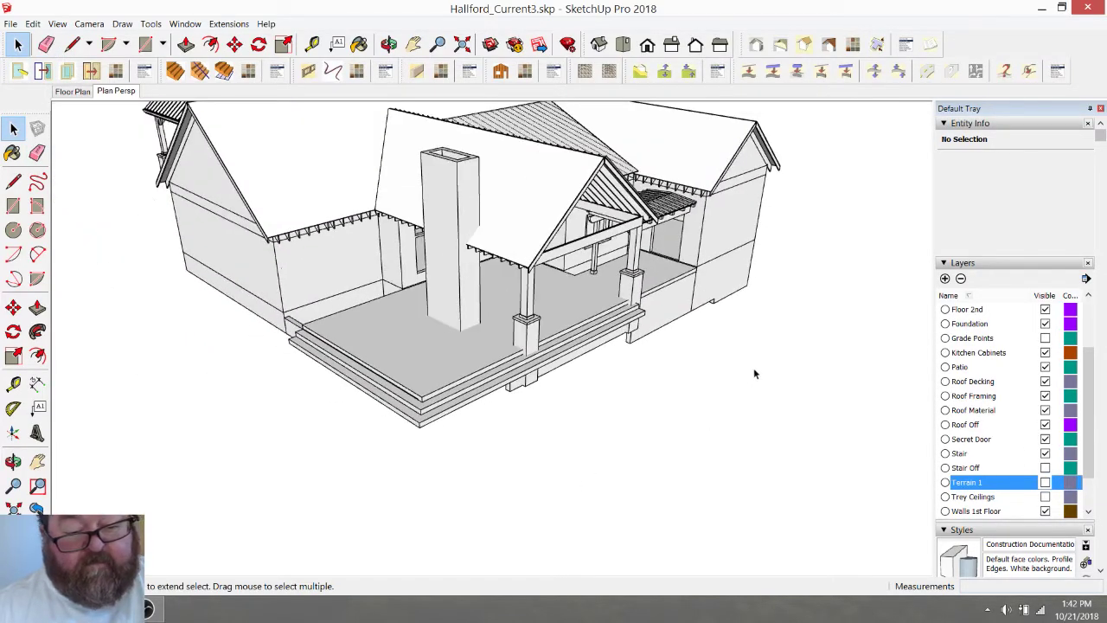
pyautogui.click(1045, 483)
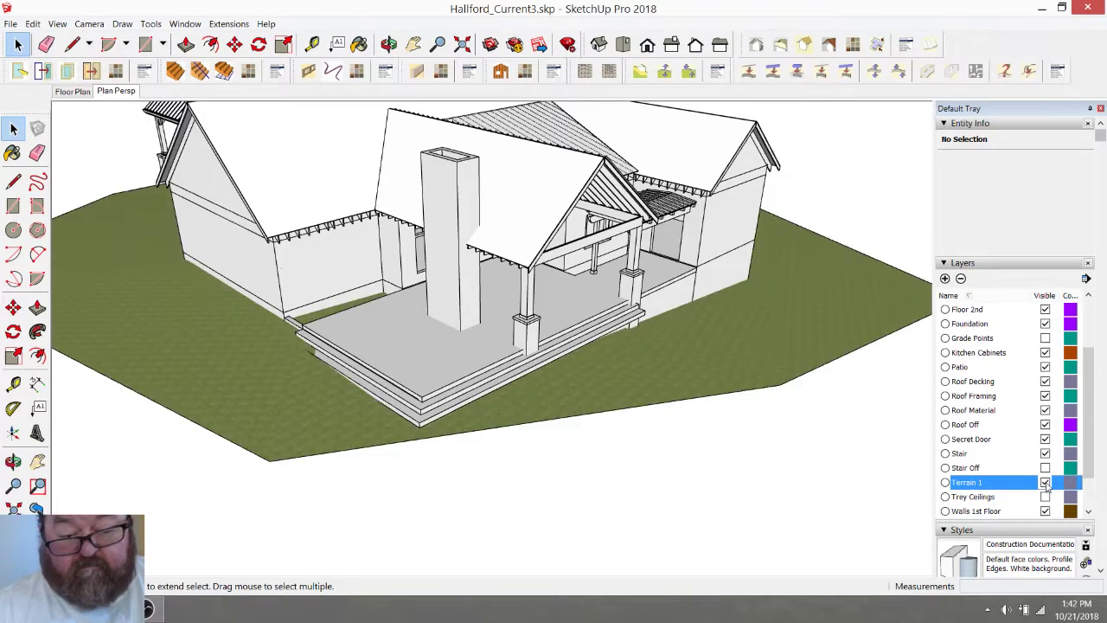
# Examine the wraparound steps against the terrain from the rear and chimney sides, including their end at the column beside the trellis porch
pyautogui.click(388, 44)
pyautogui.moveTo(478, 398); pyautogui.dragTo(307, 307)
pyautogui.scroll(2, 286, 316)
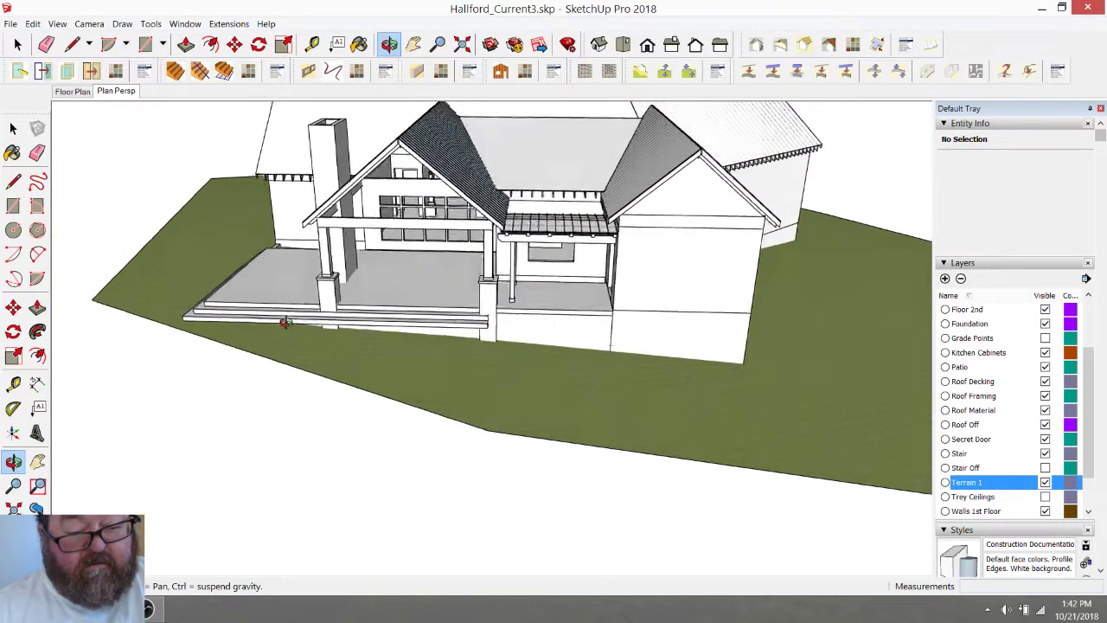
pyautogui.scroll(2, 420, 326)
pyautogui.moveTo(451, 315); pyautogui.dragTo(575, 355)
pyautogui.scroll(-3, 686, 410)
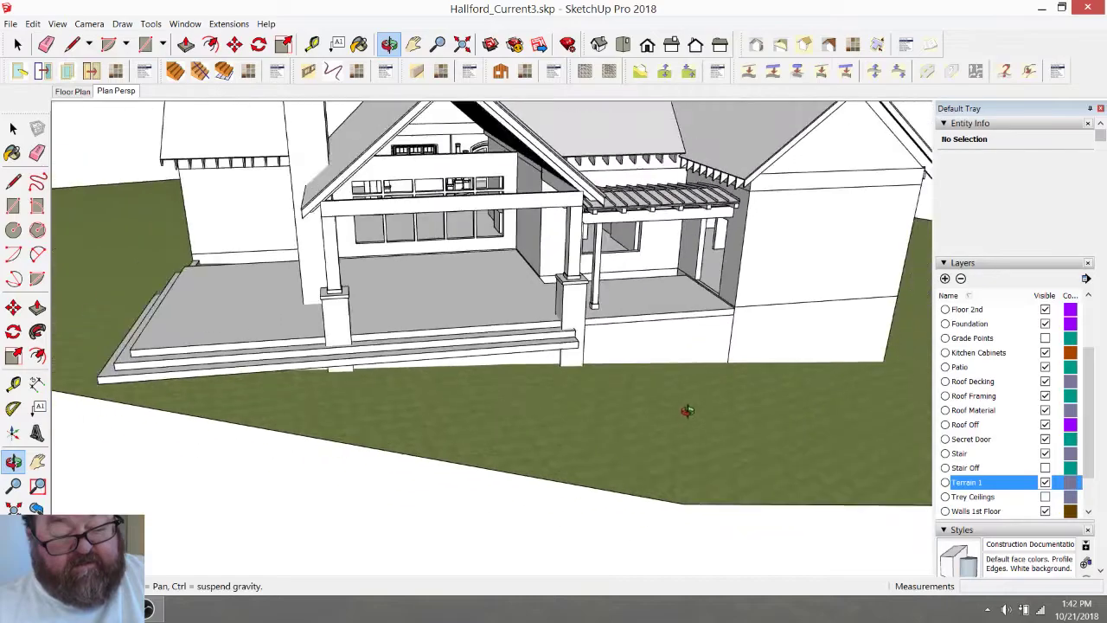
pyautogui.moveTo(430, 323); pyautogui.dragTo(502, 341)
pyautogui.moveTo(395, 386); pyautogui.dragTo(494, 316)
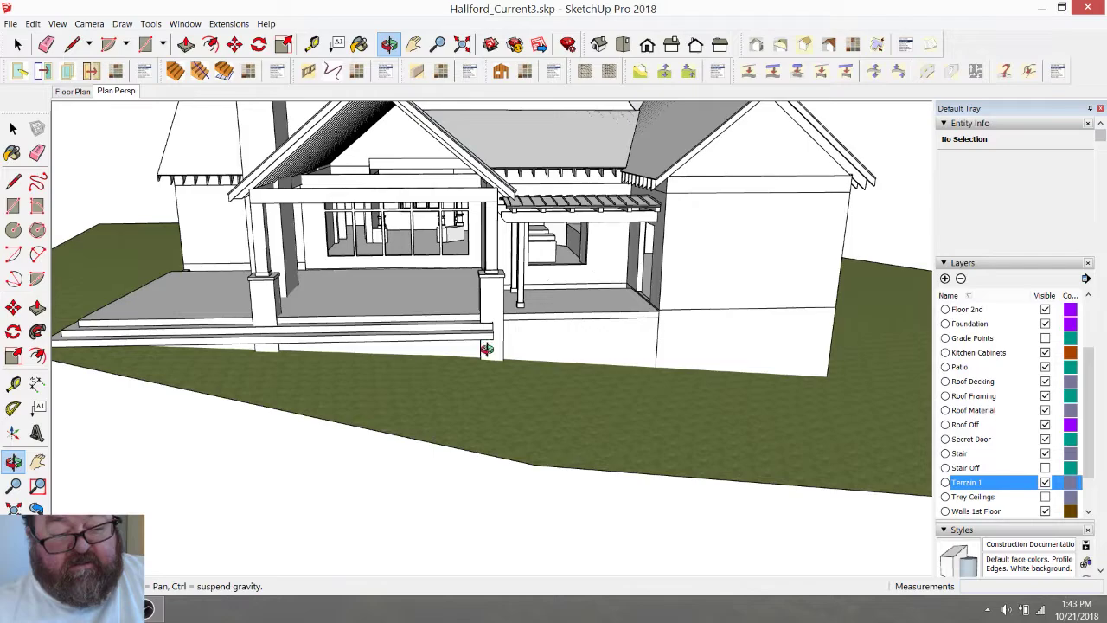
pyautogui.moveTo(470, 321); pyautogui.dragTo(578, 346)
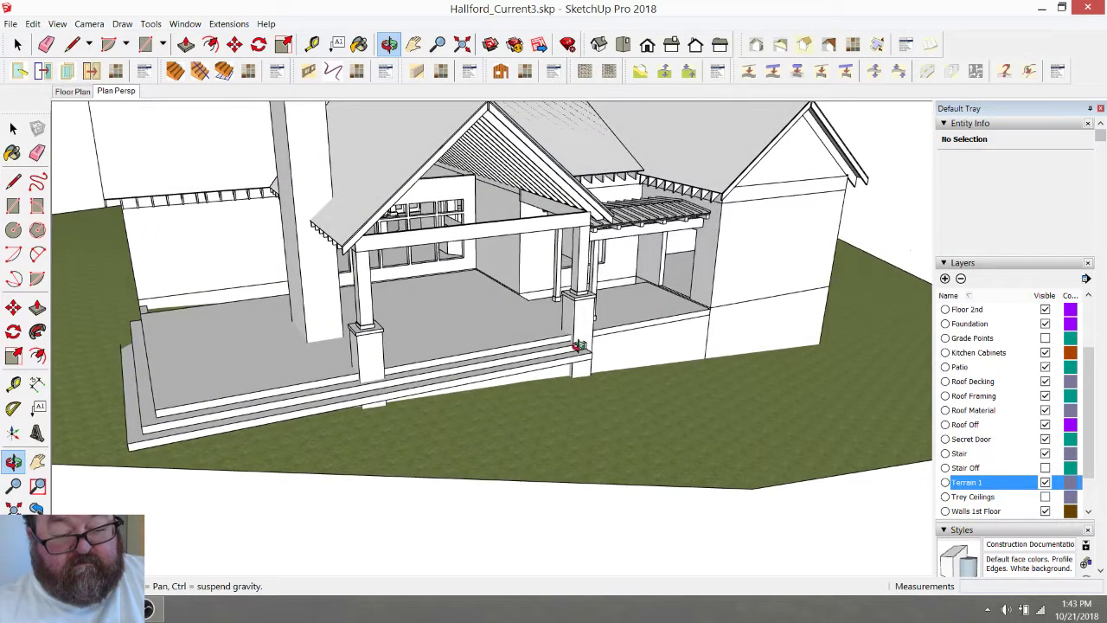
pyautogui.scroll(-3, 578, 345)
pyautogui.moveTo(549, 366); pyautogui.dragTo(478, 385)
pyautogui.scroll(3, 475, 387)
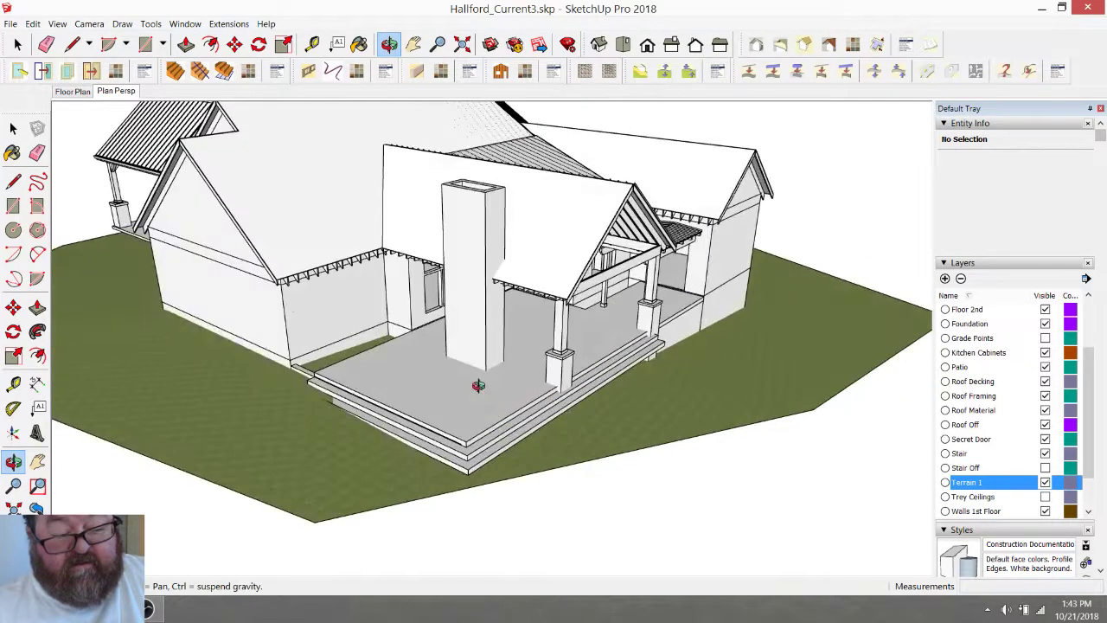
pyautogui.moveTo(536, 409); pyautogui.dragTo(575, 432)
pyautogui.moveTo(513, 357); pyautogui.dragTo(440, 403)
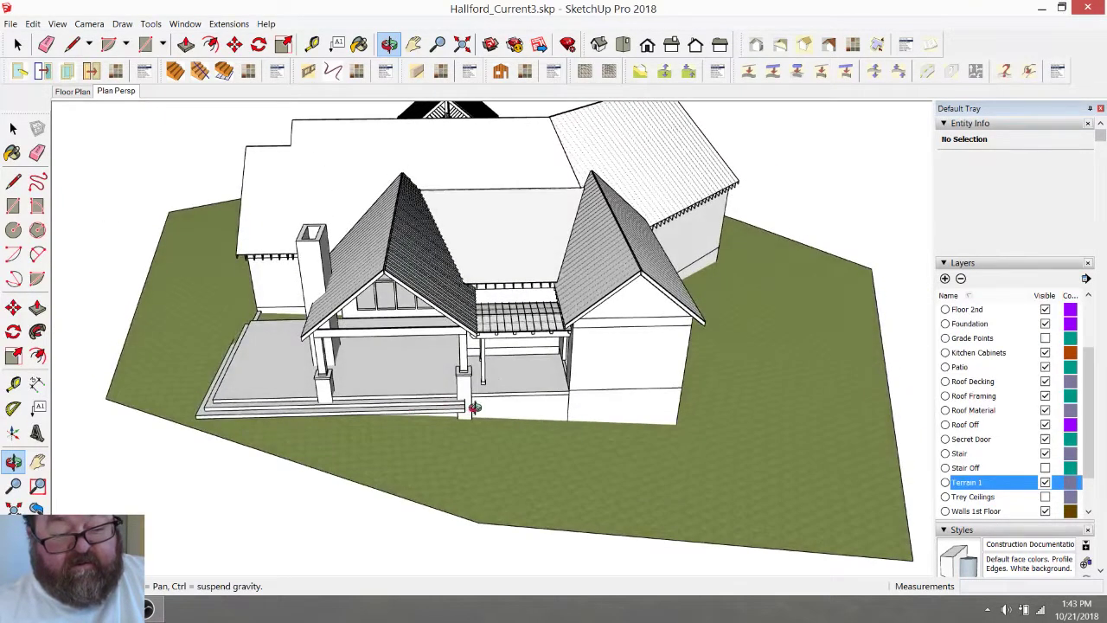
pyautogui.scroll(5, 467, 402)
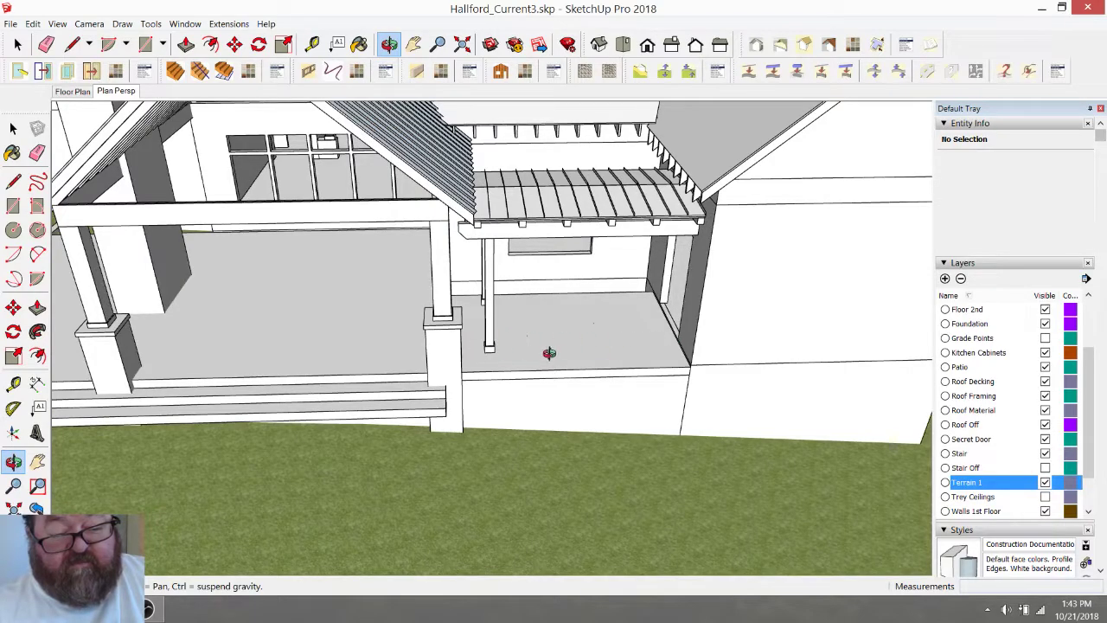
pyautogui.scroll(-2, 510, 363)
pyautogui.scroll(3, 475, 372)
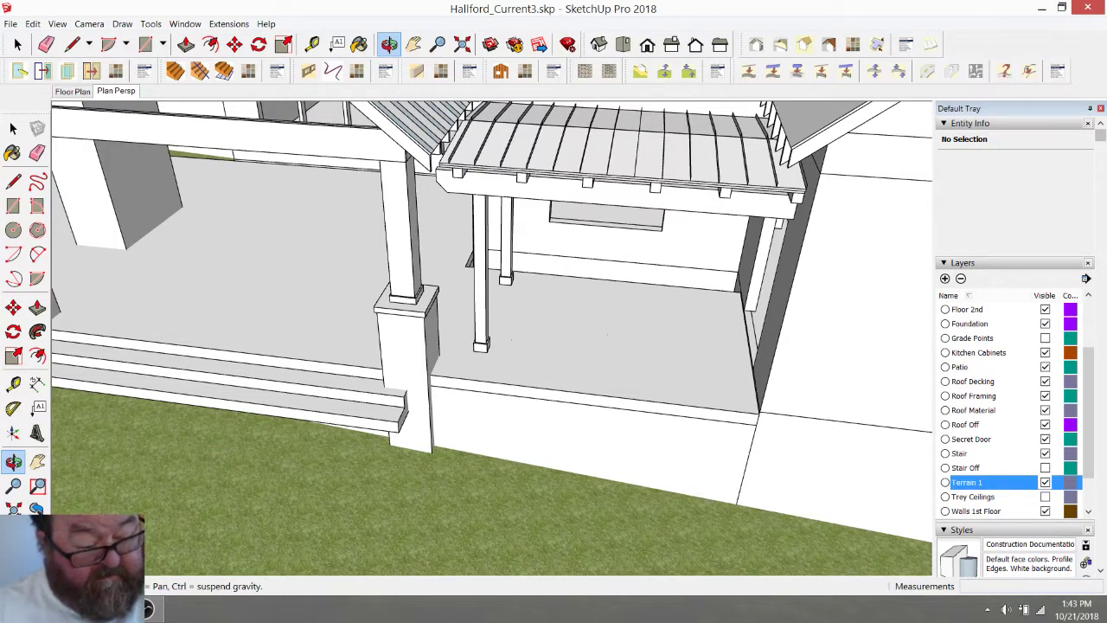
# Switch to the browser to view the house plan's rear patio photo, then open the YouTube Live Dashboard to check the stream chat
pyautogui.click(101, 609)
pyautogui.click(148, 609)
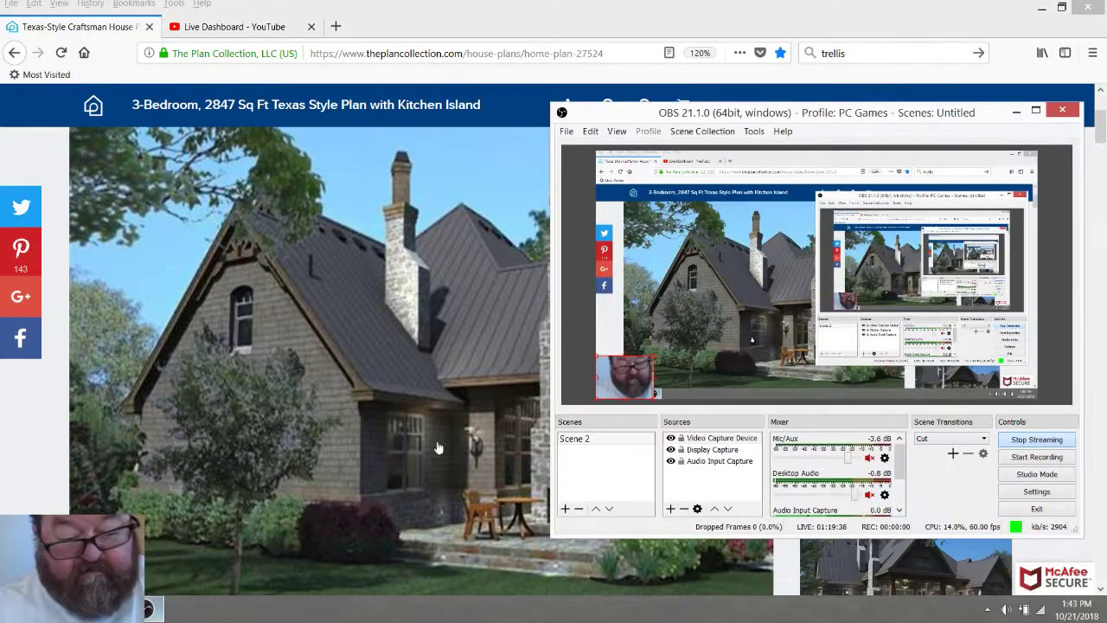
pyautogui.click(117, 609)
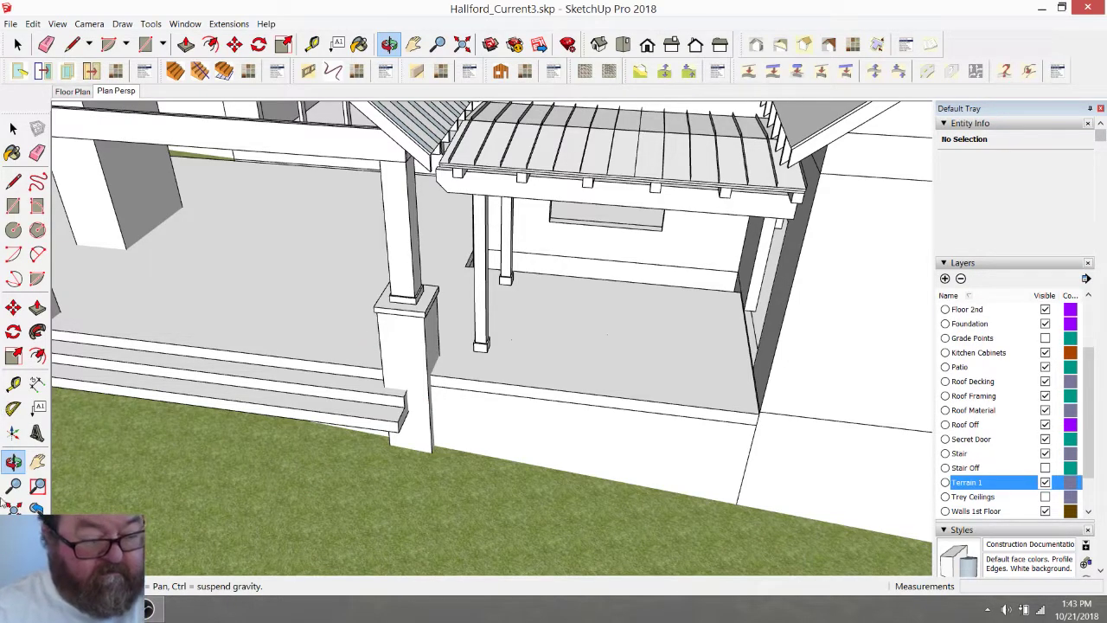
pyautogui.hotkey('alt', 'Tab')
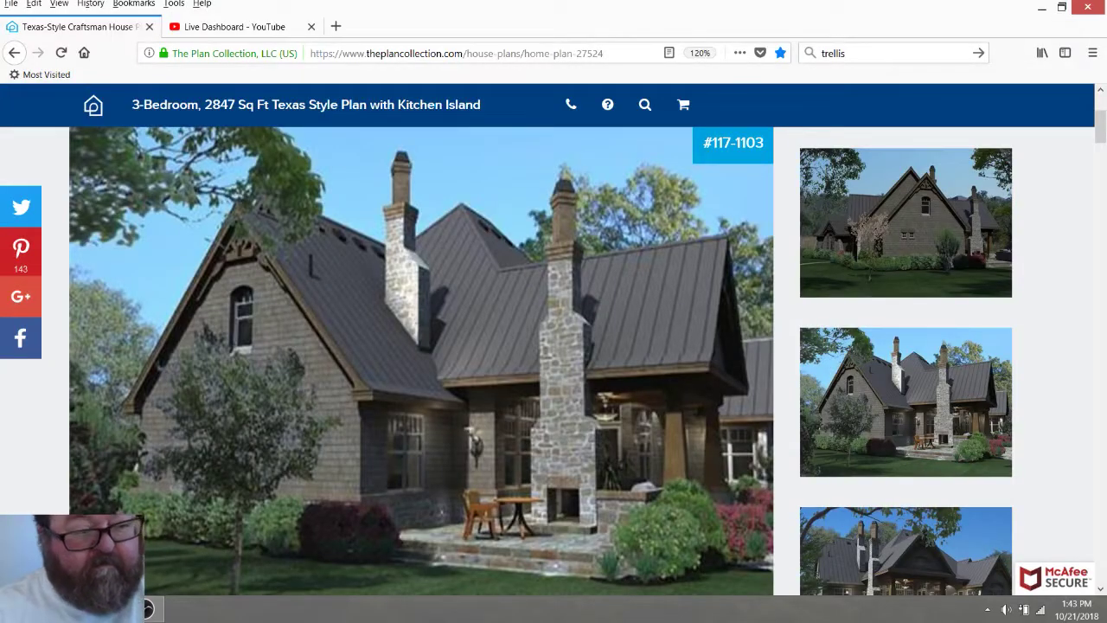
pyautogui.click(234, 27)
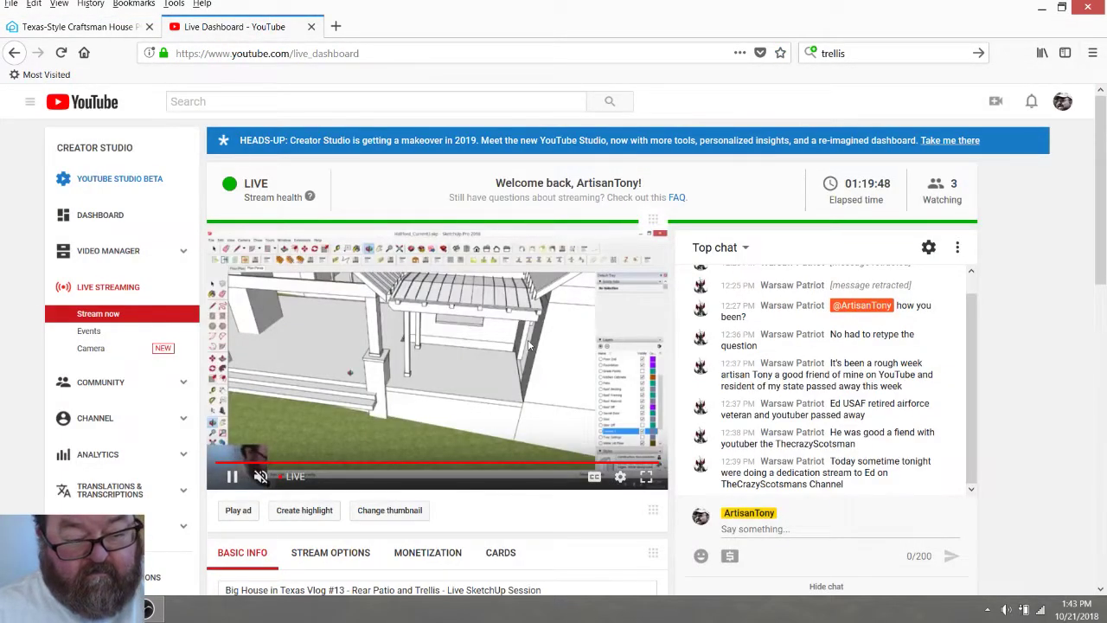
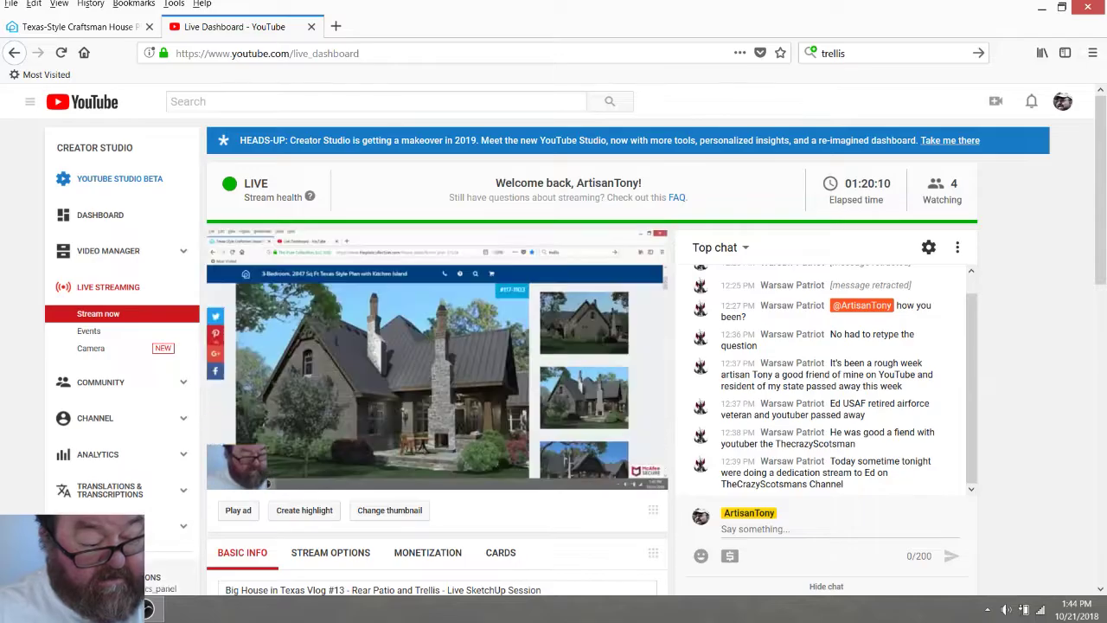
# Switch back to SketchUp and place a vertical guide 12 inches in from the front edge of the porch column's side face
pyautogui.hotkey('alt', 'Tab')
pyautogui.moveTo(405, 318)
pyautogui.mouseDown()
pyautogui.moveTo(412, 357)
pyautogui.moveTo(462, 348)
pyautogui.moveTo(408, 353)
pyautogui.moveTo(418, 336)
pyautogui.moveTo(299, 324)
pyautogui.moveTo(639, 366)
pyautogui.moveTo(487, 363)
pyautogui.moveTo(198, 282)
pyautogui.moveTo(238, 271)
pyautogui.mouseUp()
pyautogui.scroll(2, 237, 271)
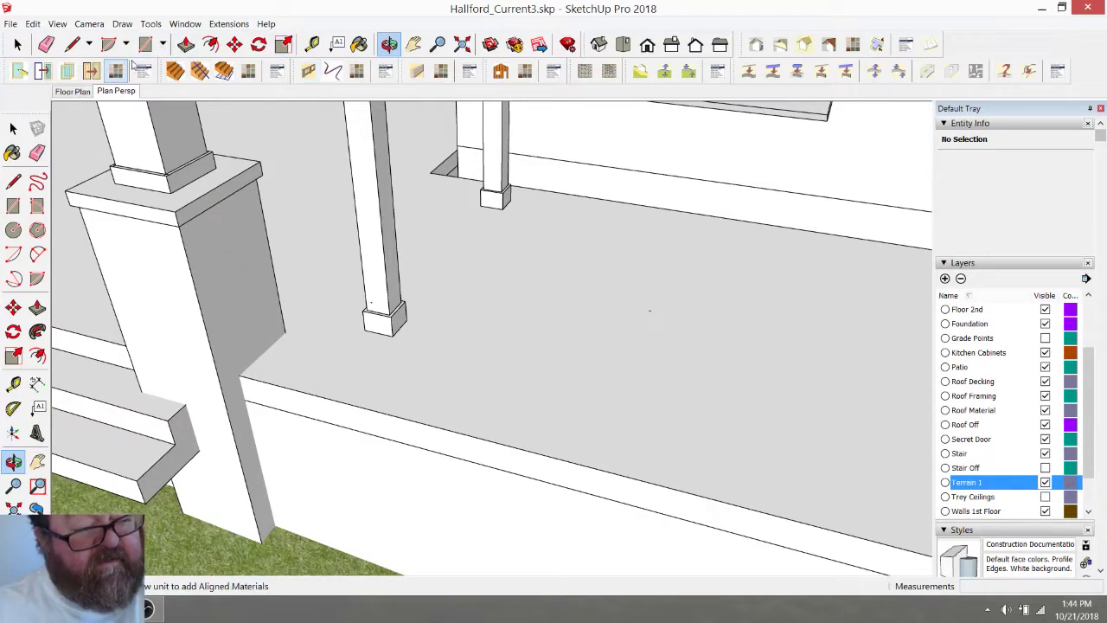
pyautogui.click(312, 45)
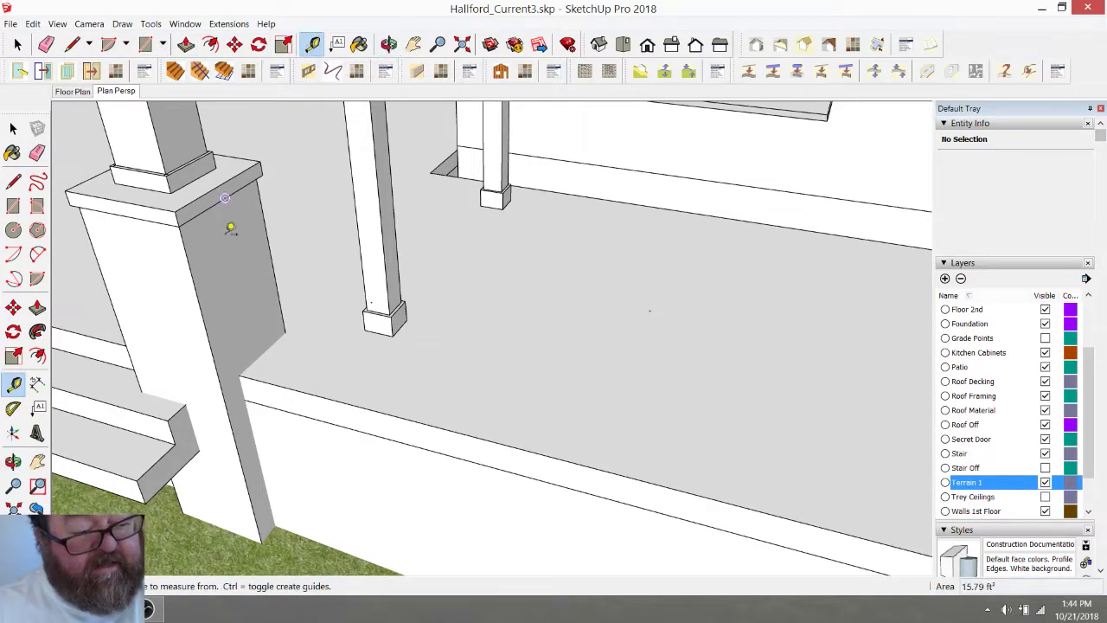
pyautogui.click(191, 273)
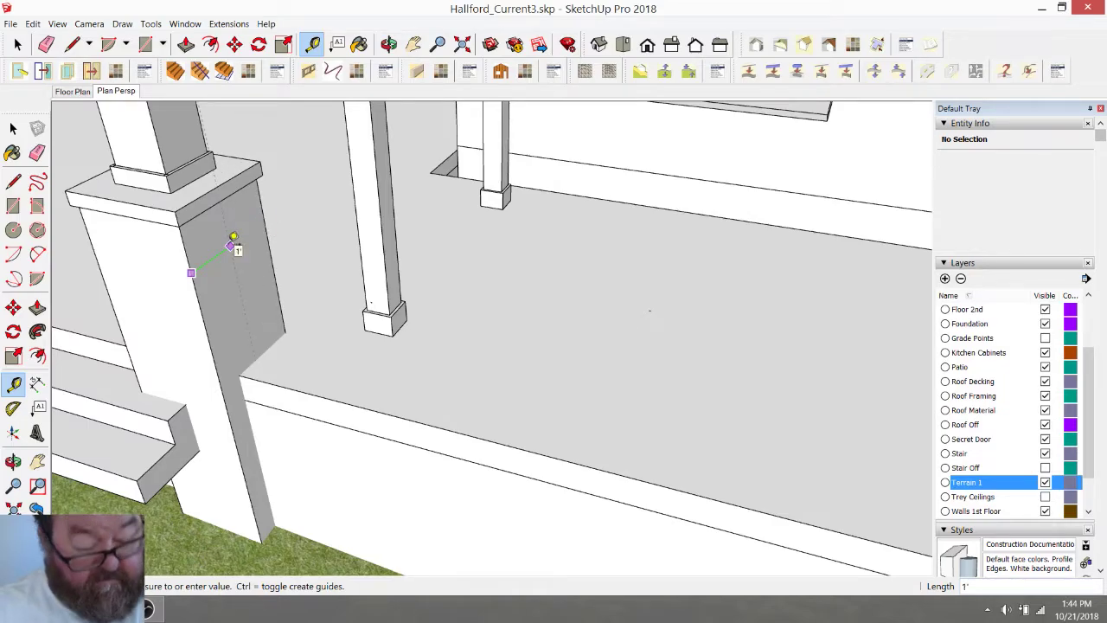
pyautogui.write('12')
pyautogui.press('Return')
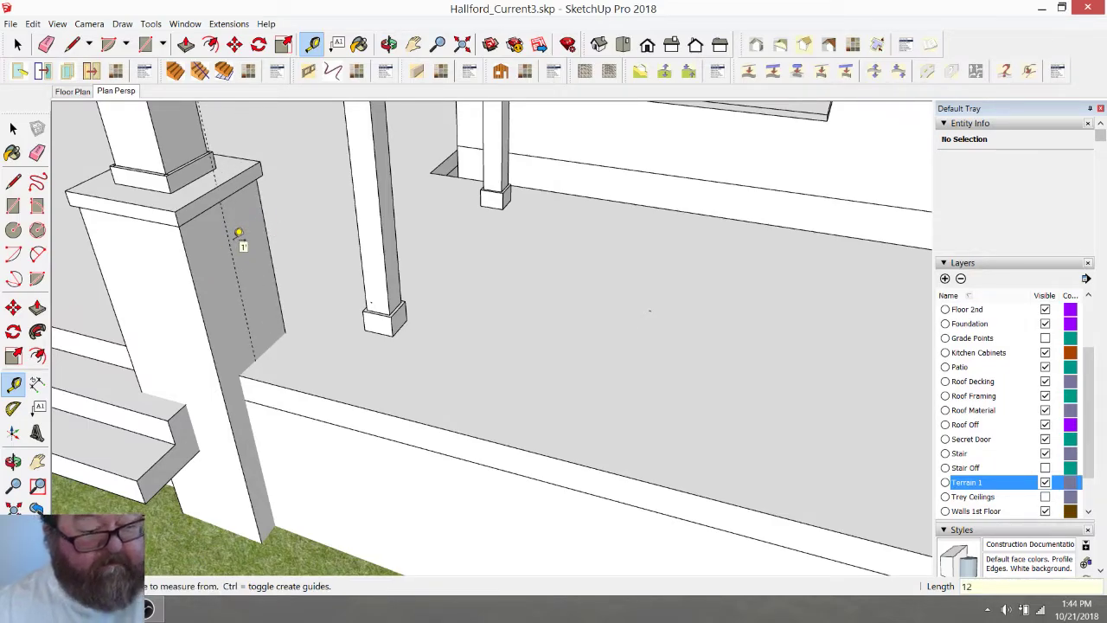
pyautogui.click(270, 345)
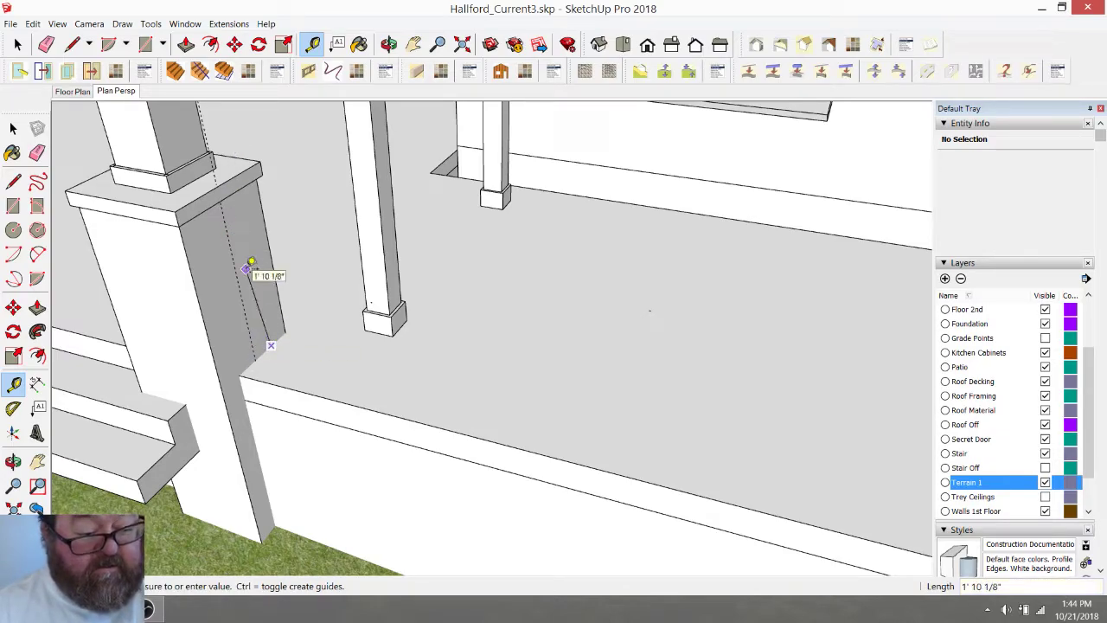
pyautogui.click(249, 264)
# Draw a 36-inch vertical line up the guide from the base of the column's side face
pyautogui.press('l')
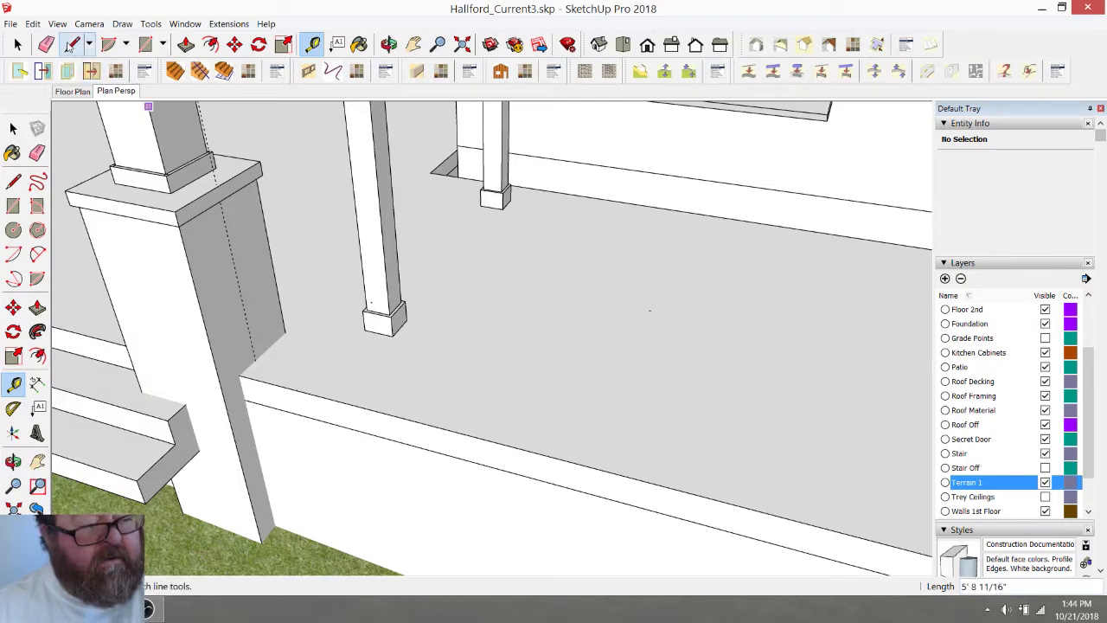
pyautogui.click(255, 358)
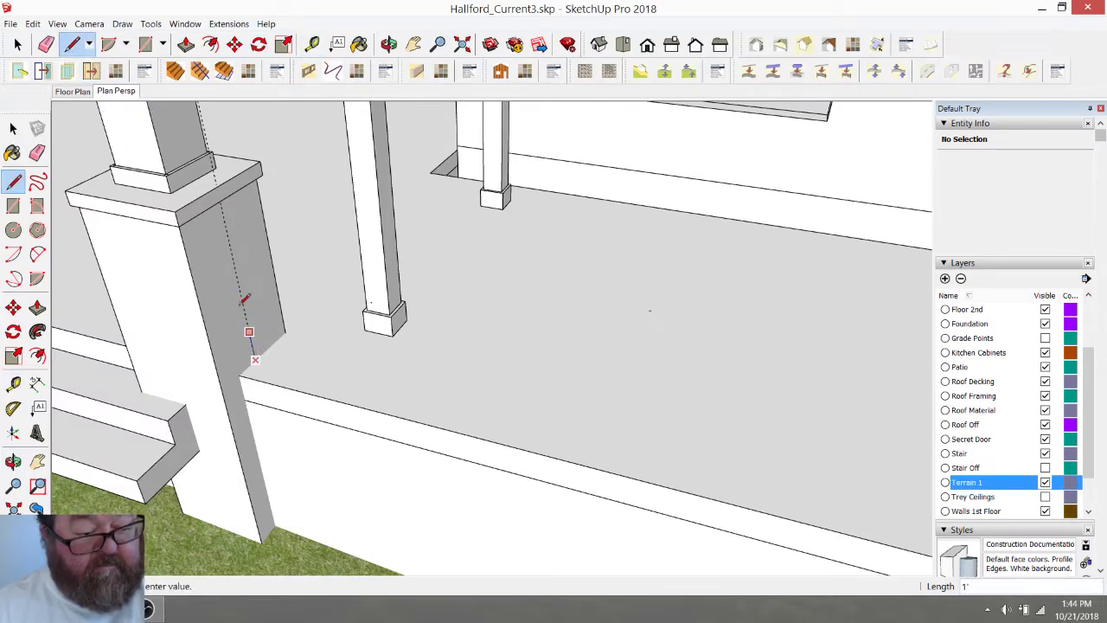
pyautogui.write('36')
pyautogui.press('Return')
# Continue the line horizontally about 13' 9" from the top of the vertical line across to the opposite wall
pyautogui.scroll(-2, 233, 259)
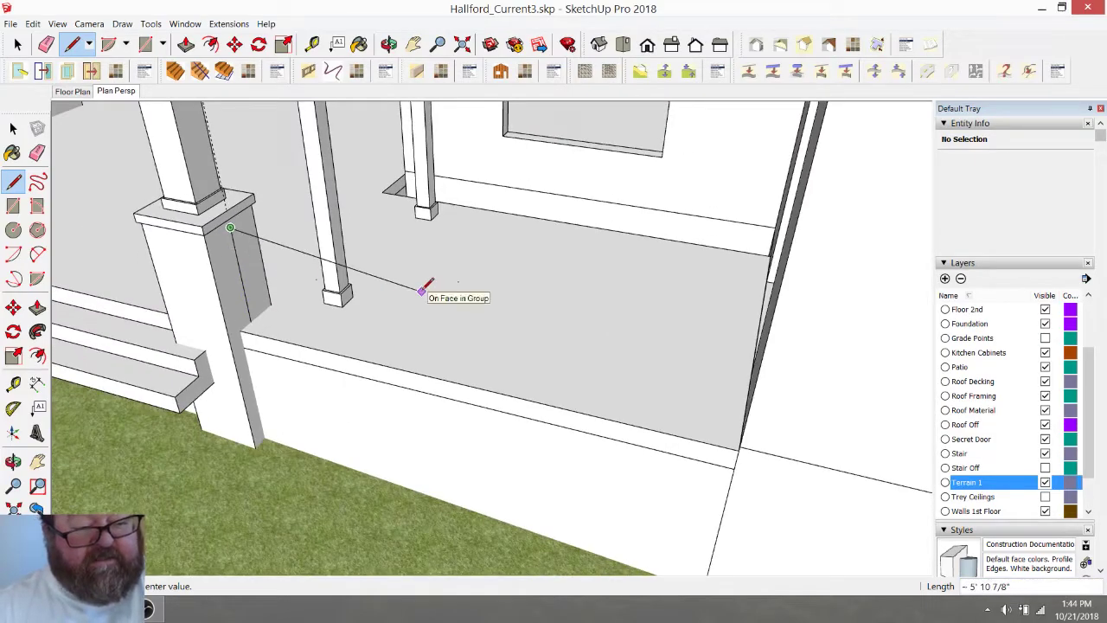
pyautogui.click(389, 44)
pyautogui.moveTo(434, 101); pyautogui.dragTo(514, 217)
pyautogui.rightClick(523, 221)
pyautogui.click(545, 227)
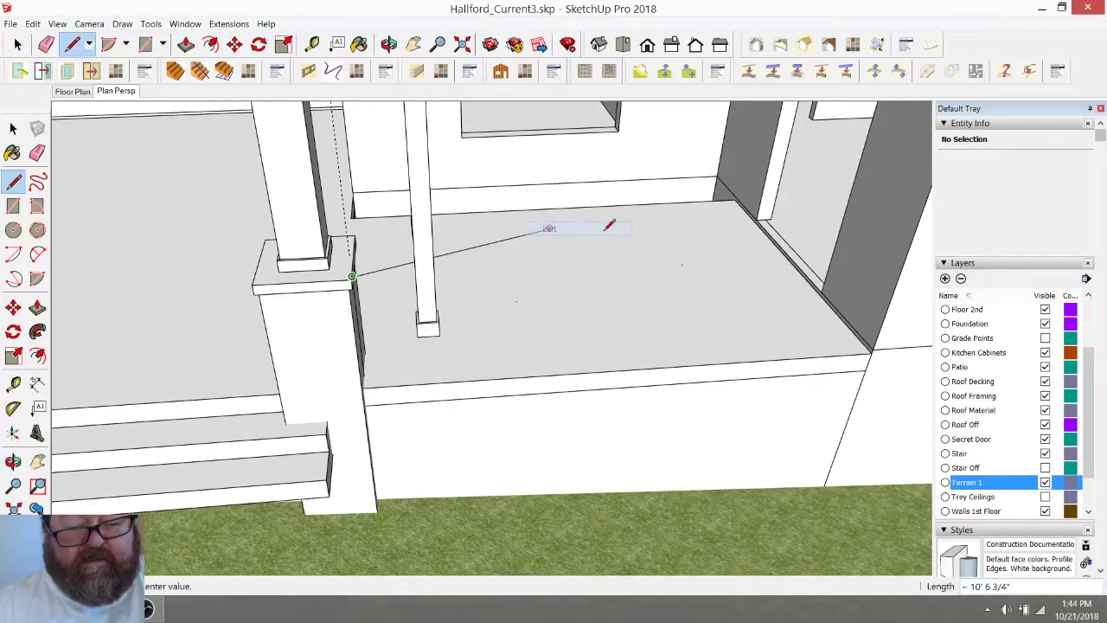
pyautogui.click(895, 246)
# Erase the vertical guide line on the column beside the trellis porch
pyautogui.click(314, 44)
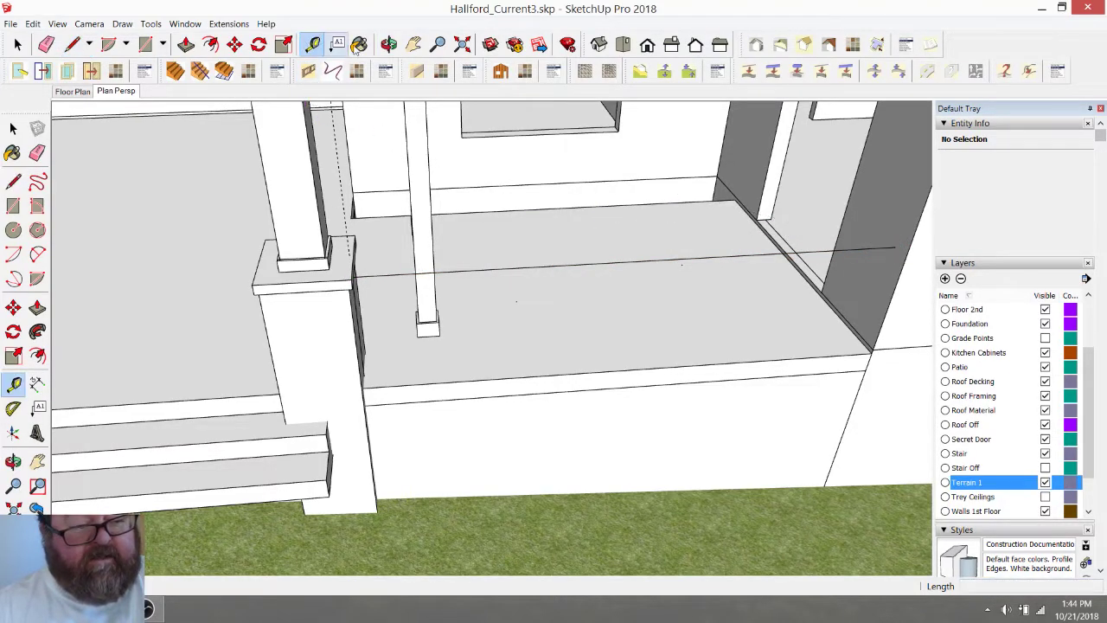
pyautogui.scroll(-2, 324, 102)
pyautogui.moveTo(321, 106); pyautogui.dragTo(312, 126, button='middle')
pyautogui.moveTo(339, 208); pyautogui.dragTo(208, 242, button='middle')
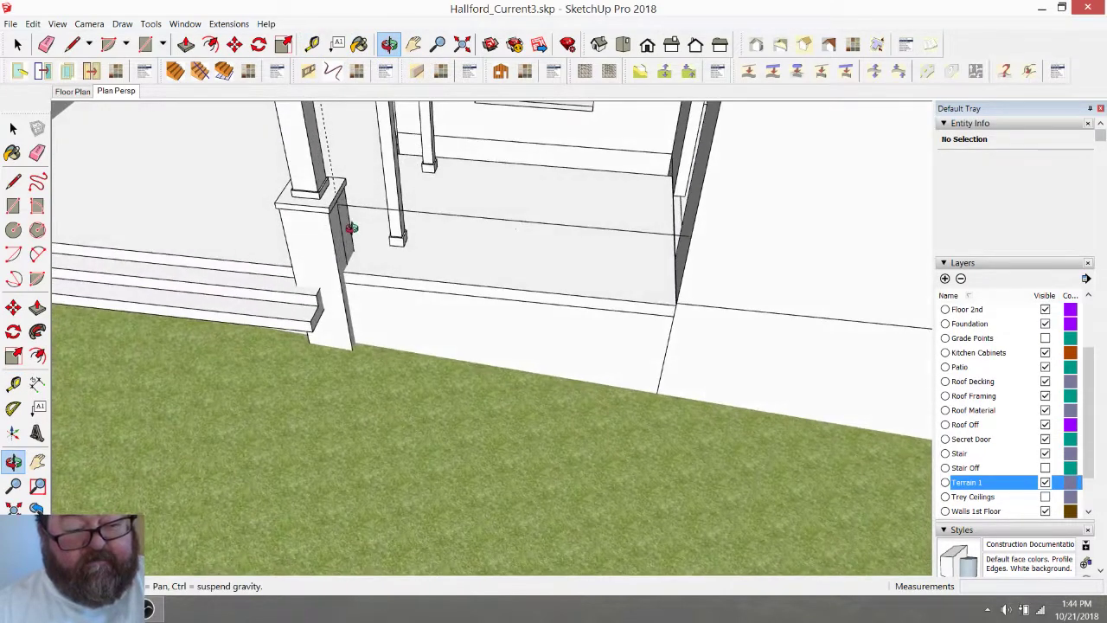
pyautogui.scroll(4, 350, 231)
pyautogui.click(46, 45)
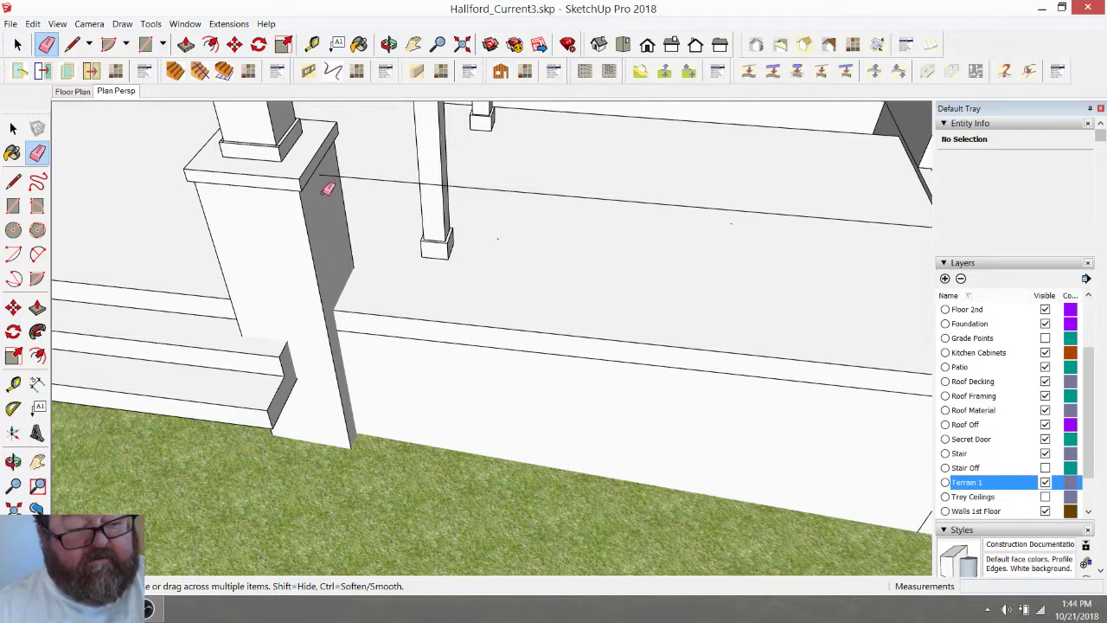
pyautogui.scroll(-2, 237, 218)
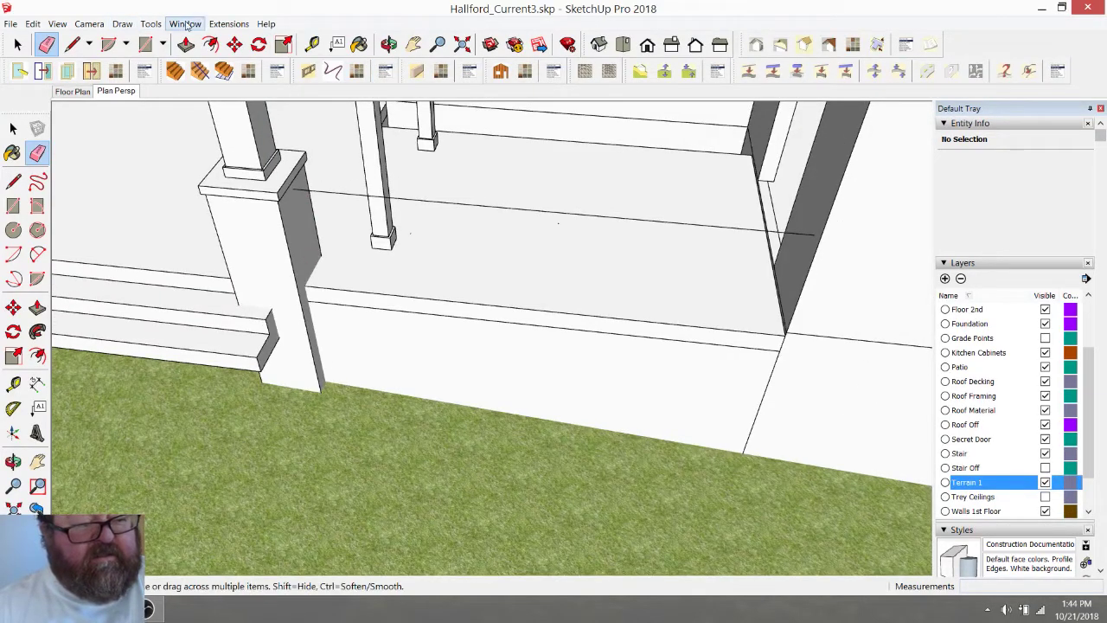
# Run Instant Fence Railing's Make Polyline on the horizontal line with 0 added vertices per segment
pyautogui.click(16, 44)
pyautogui.click(333, 189)
pyautogui.click(228, 23)
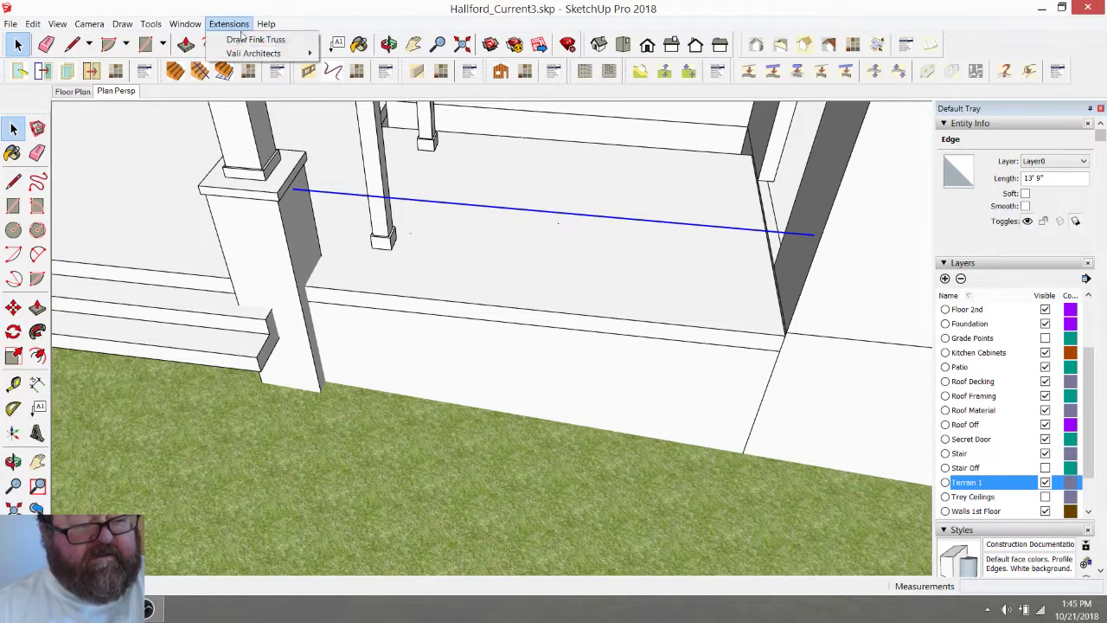
pyautogui.moveTo(242, 54)
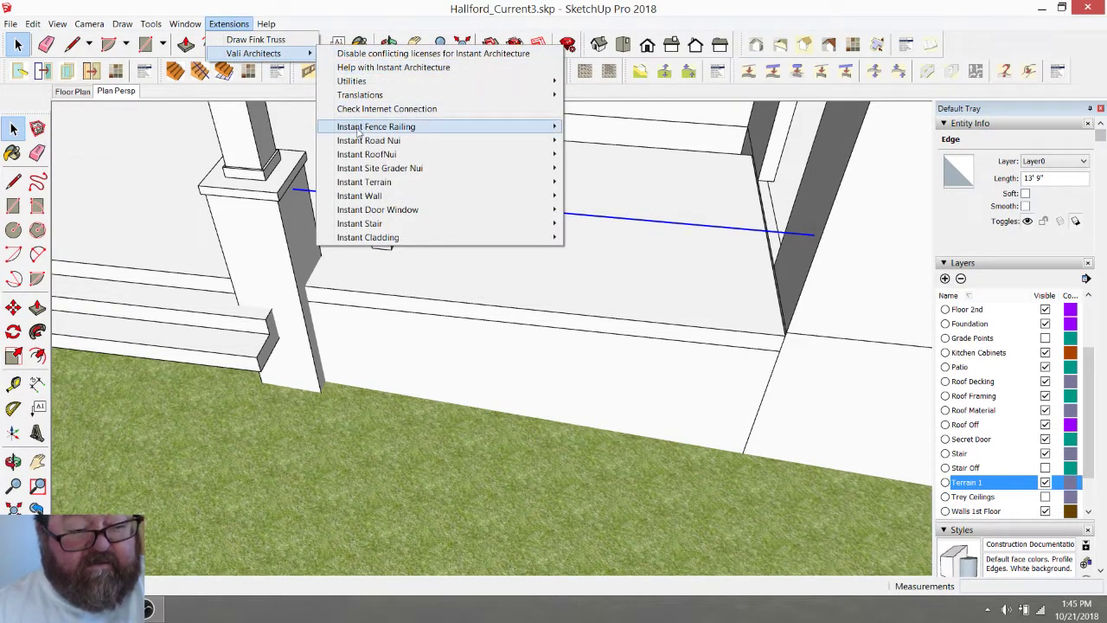
pyautogui.moveTo(357, 130)
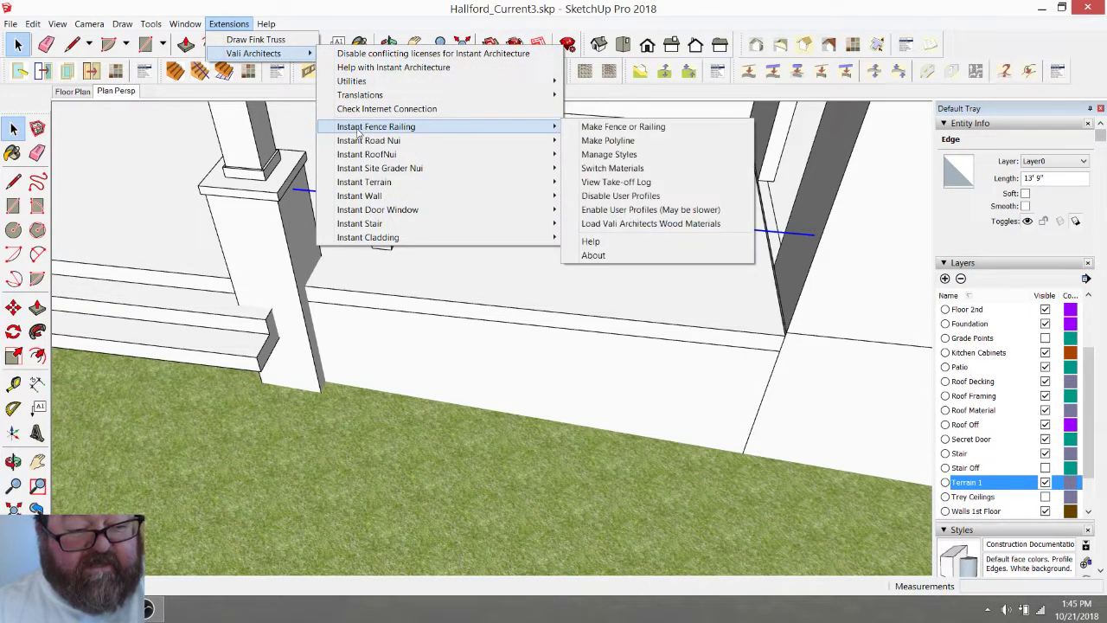
pyautogui.click(610, 140)
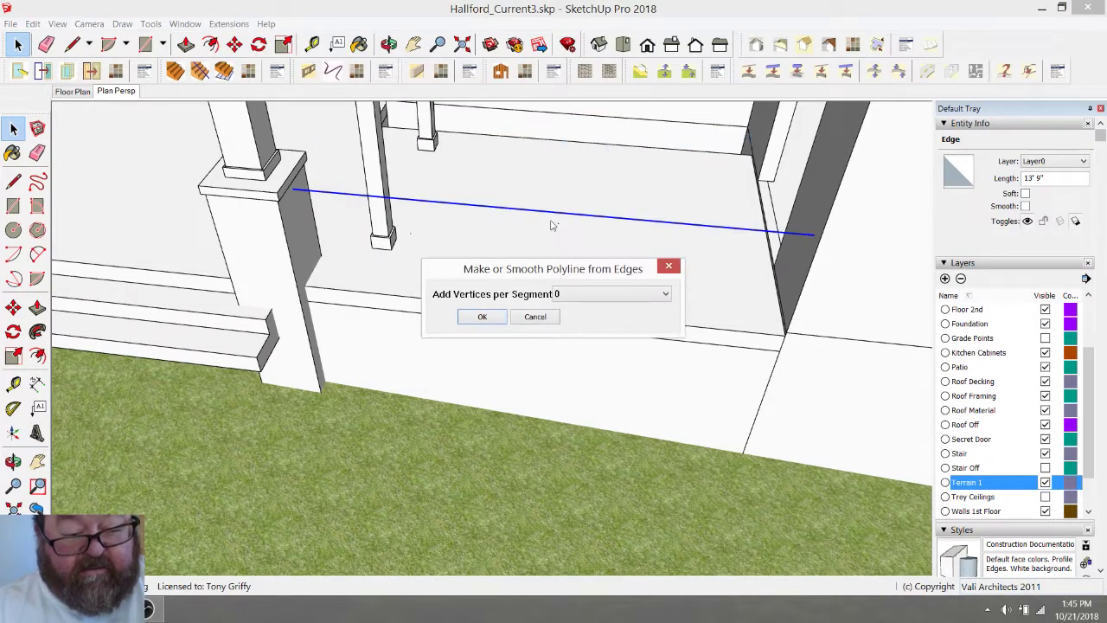
pyautogui.click(484, 318)
# Start Make Fence or Railing for the horizontal line, choose the Railing - Metal library and browse its styles
pyautogui.click(228, 23)
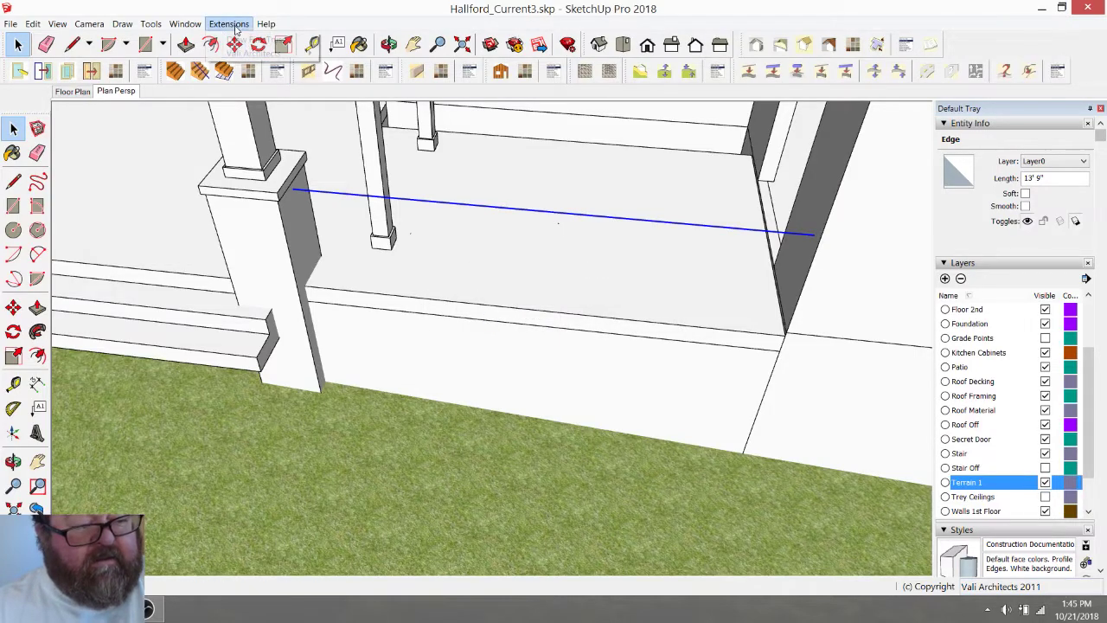
pyautogui.moveTo(251, 53)
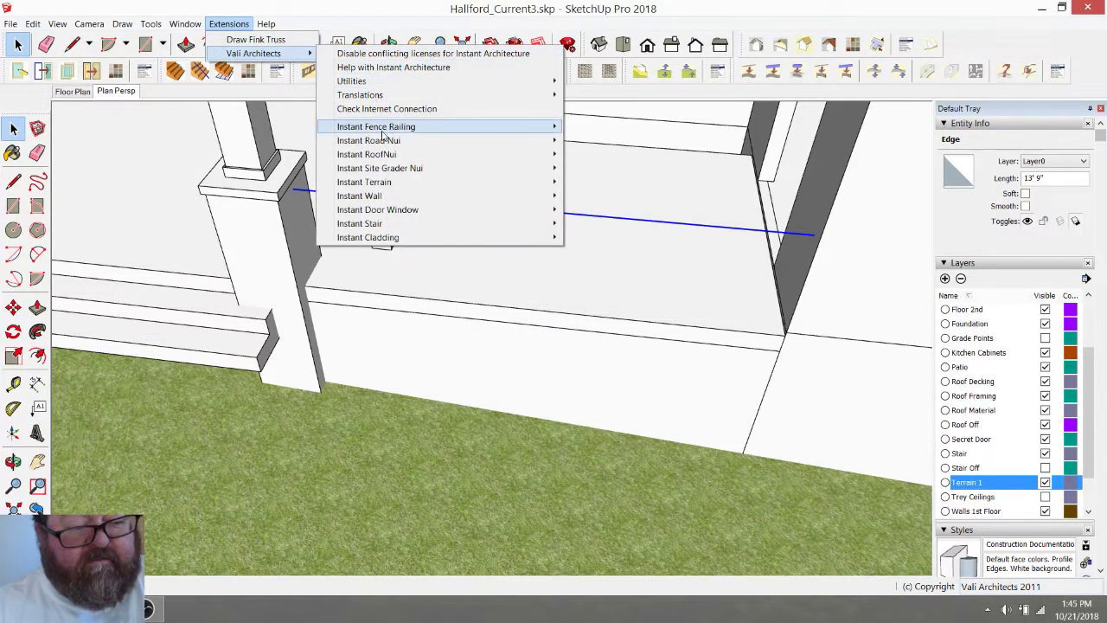
pyautogui.moveTo(382, 128)
pyautogui.click(611, 128)
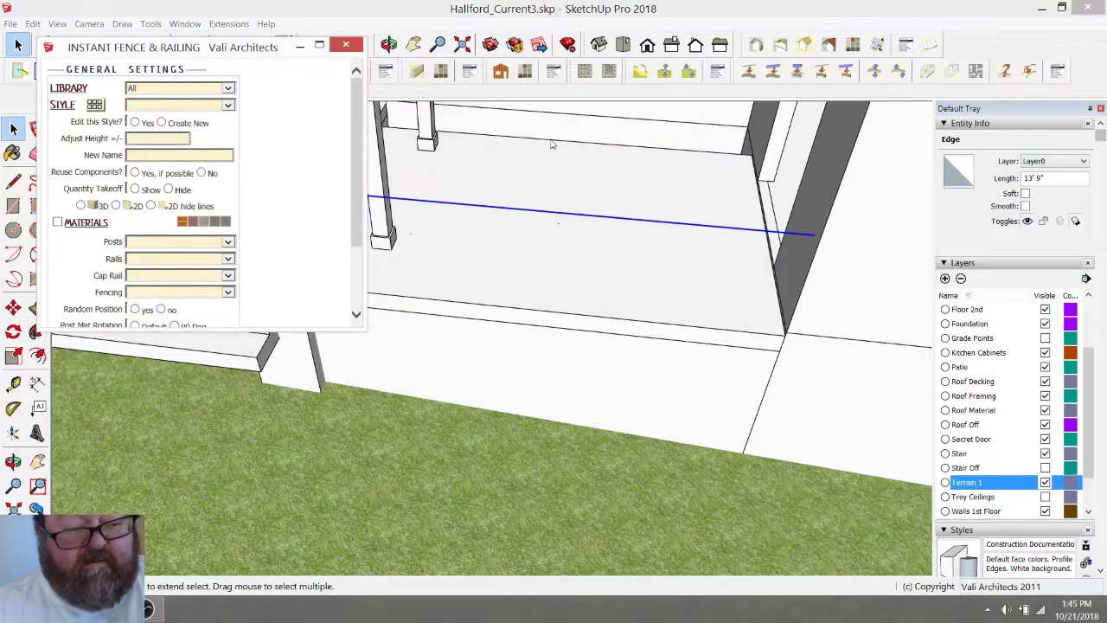
pyautogui.click(229, 88)
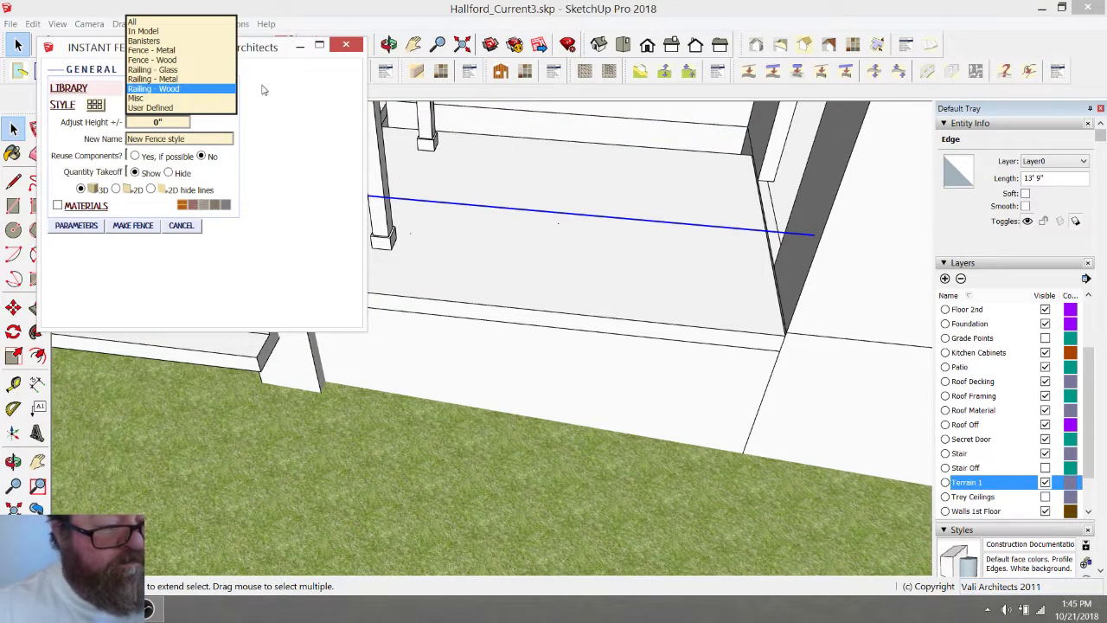
pyautogui.click(177, 79)
pyautogui.click(95, 104)
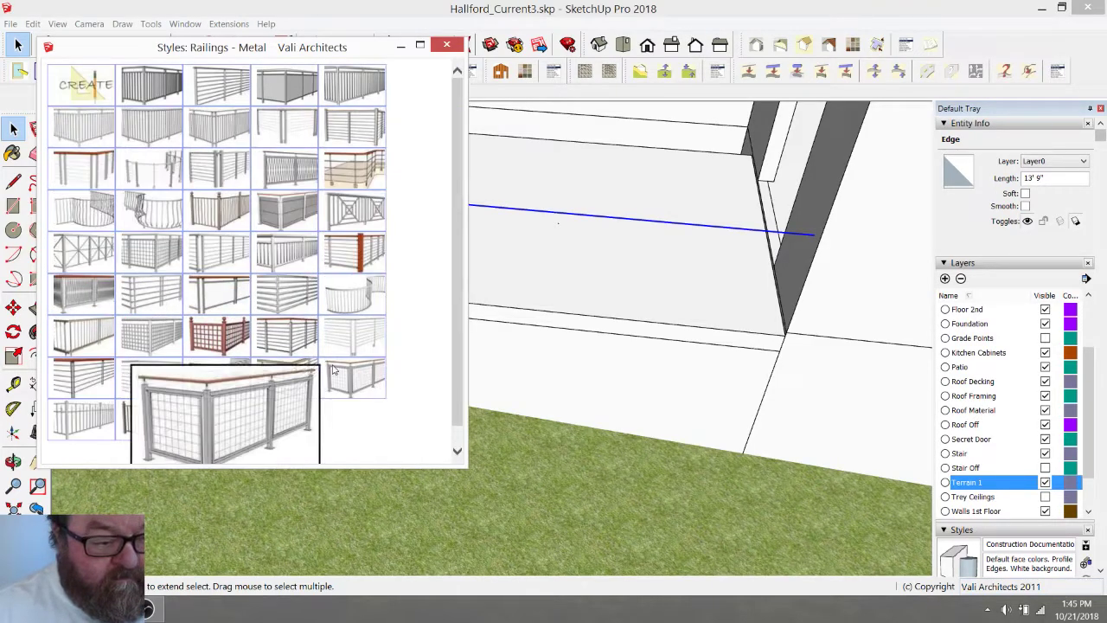
pyautogui.click(447, 45)
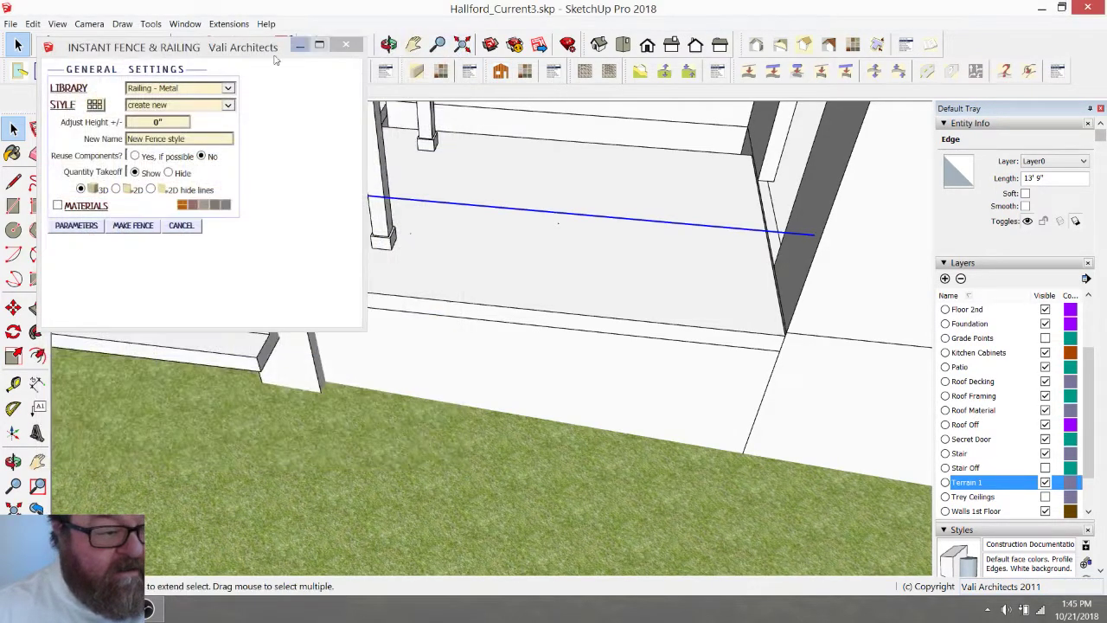
# Choose the Aluminum Balcony Rail 1 style and try to make the railing from the ungrouped line
pyautogui.click(228, 88)
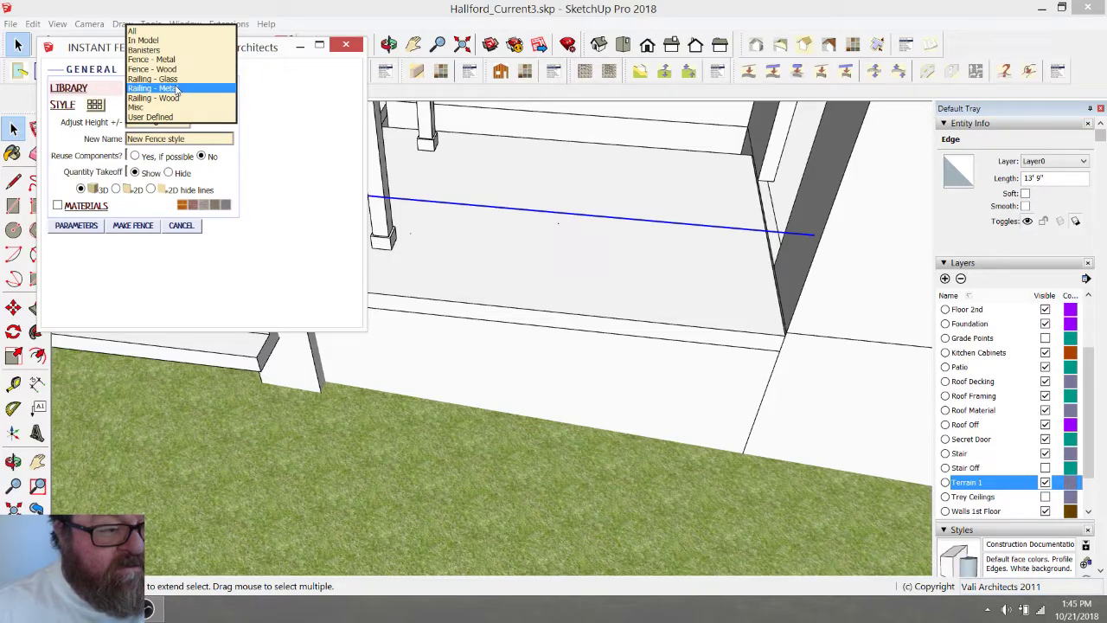
pyautogui.click(180, 89)
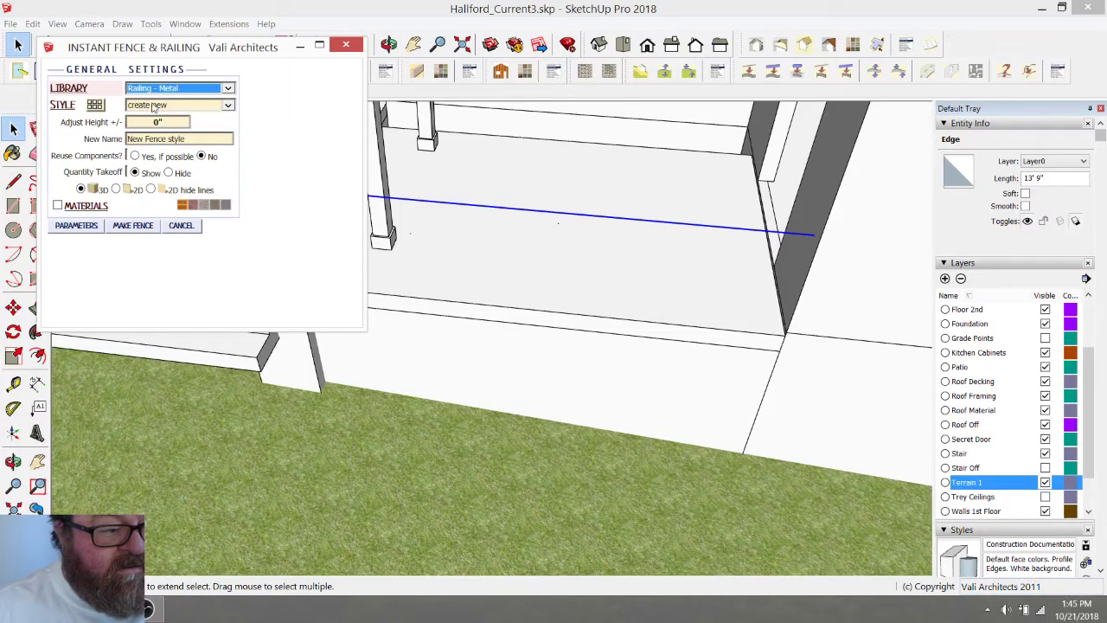
pyautogui.click(95, 106)
pyautogui.moveTo(153, 90)
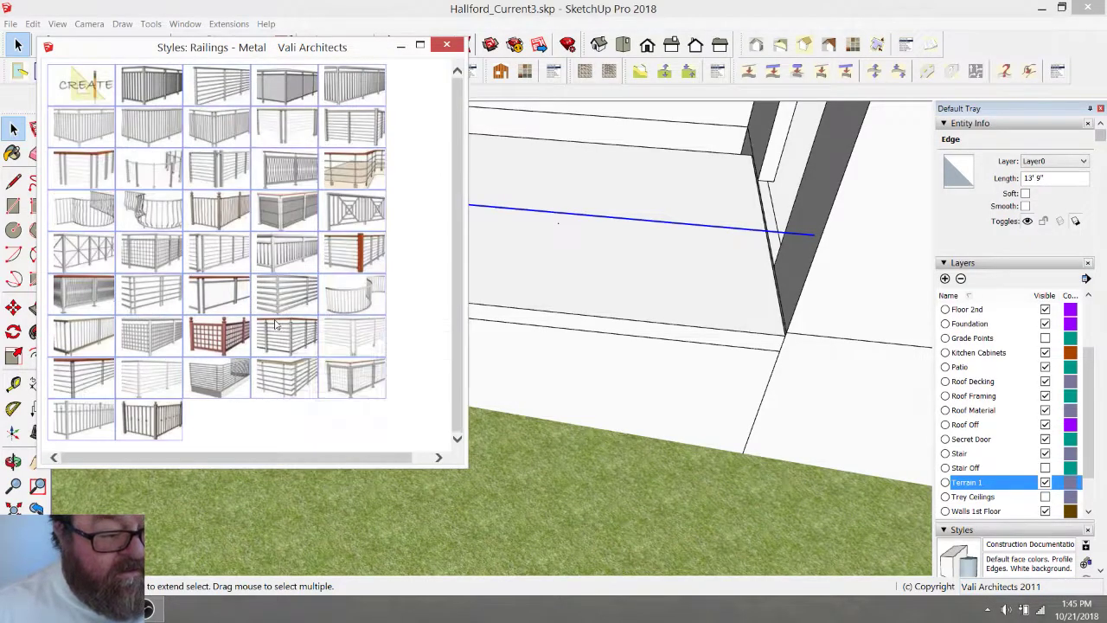
pyautogui.click(155, 80)
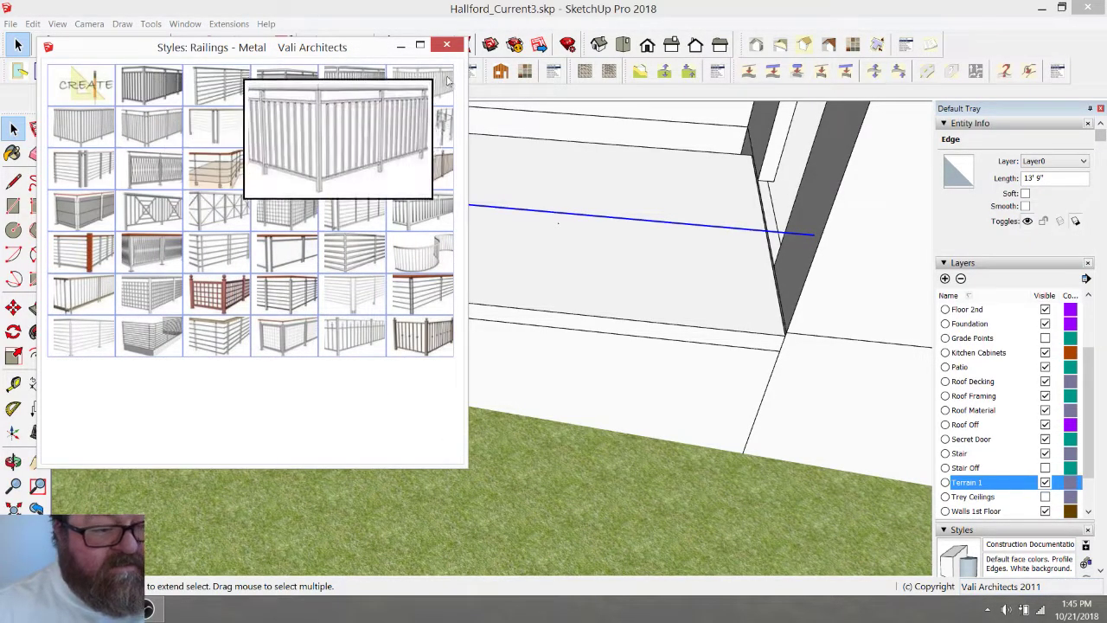
pyautogui.click(445, 45)
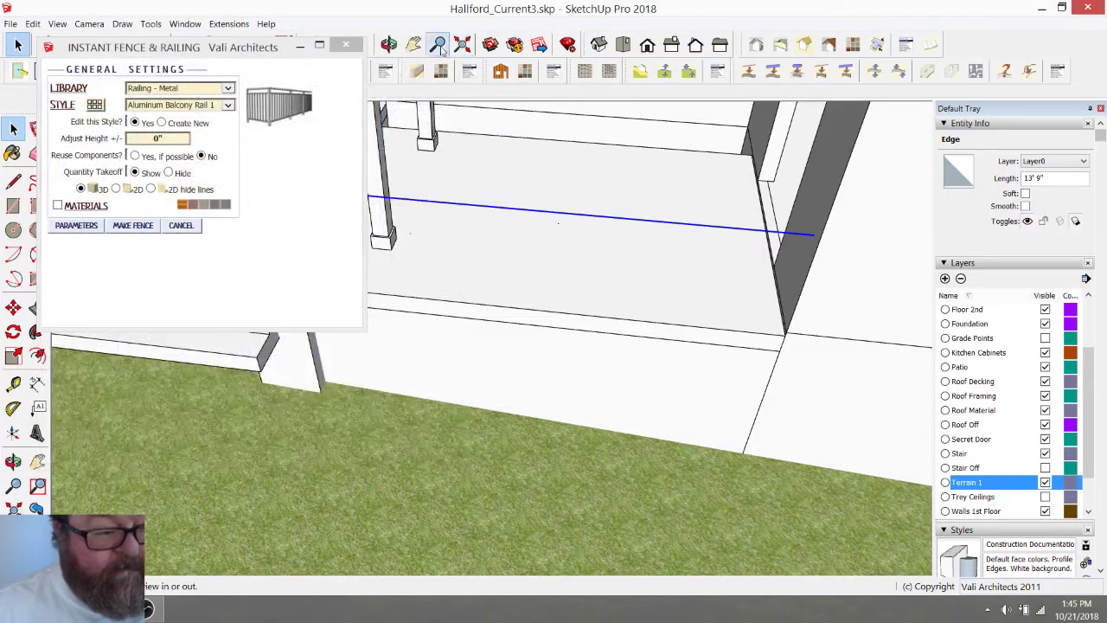
pyautogui.click(133, 226)
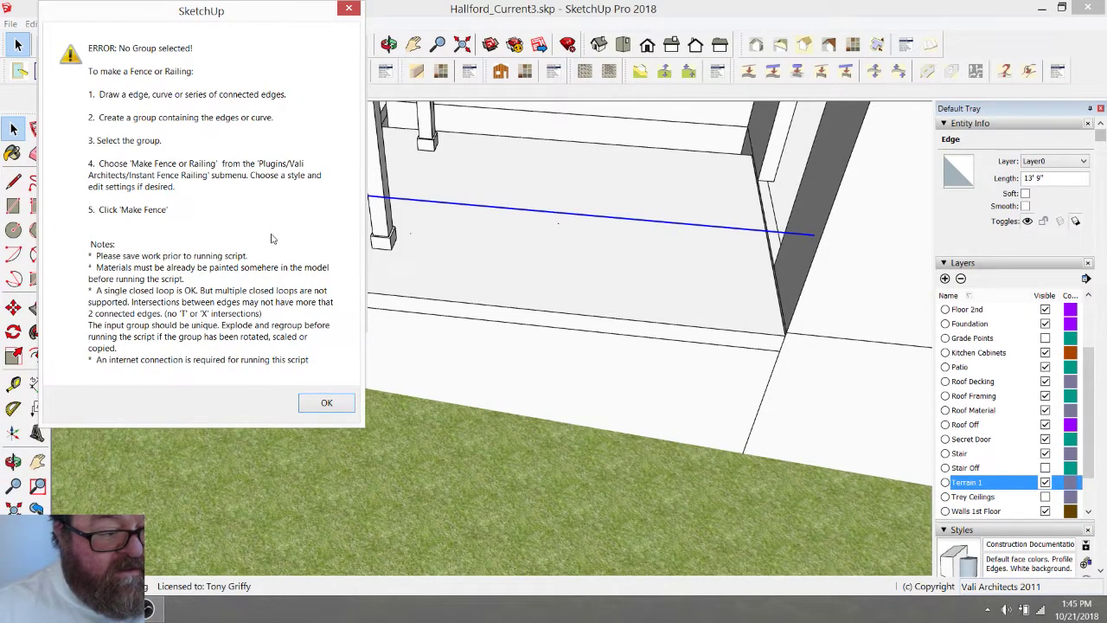
pyautogui.click(326, 403)
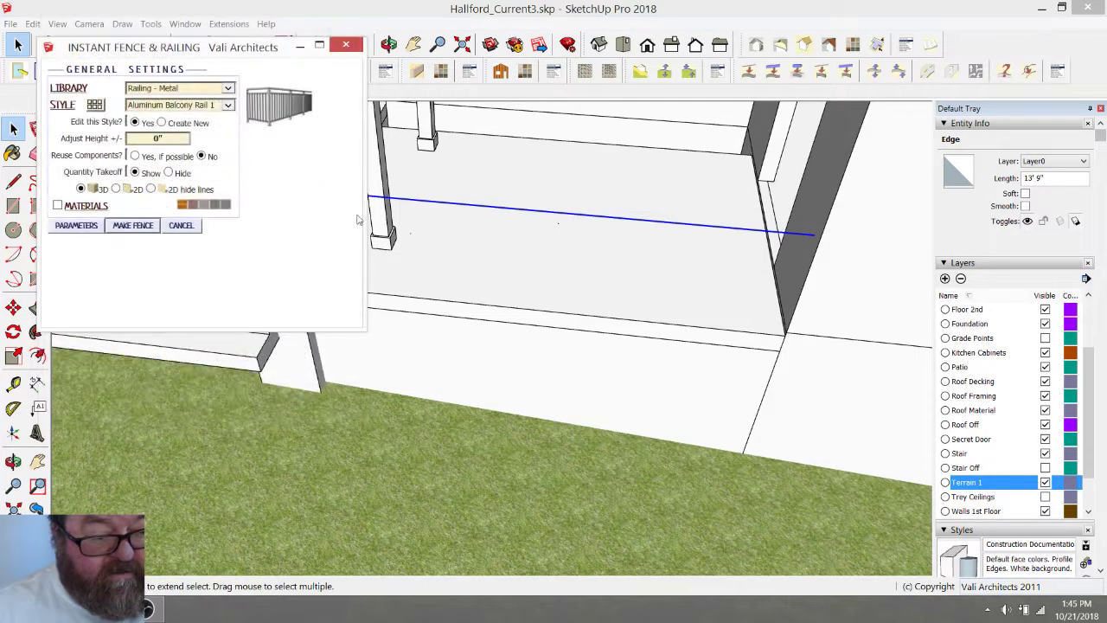
pyautogui.click(346, 45)
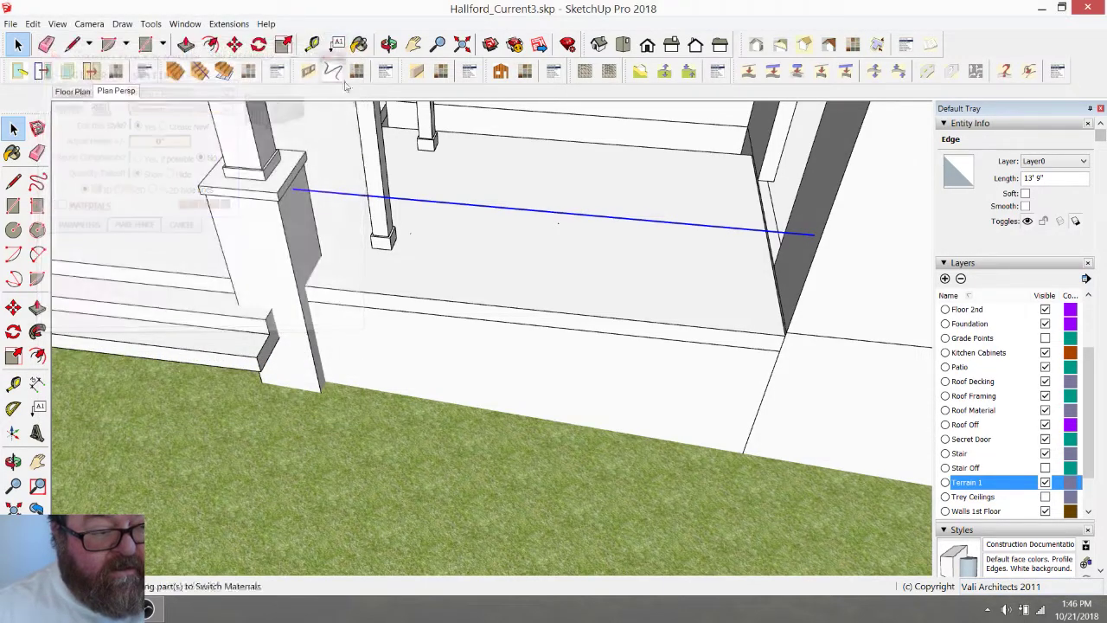
# Draw a vertical 3' line down the column face from the horizontal line's column end
pyautogui.rightClick(354, 198)
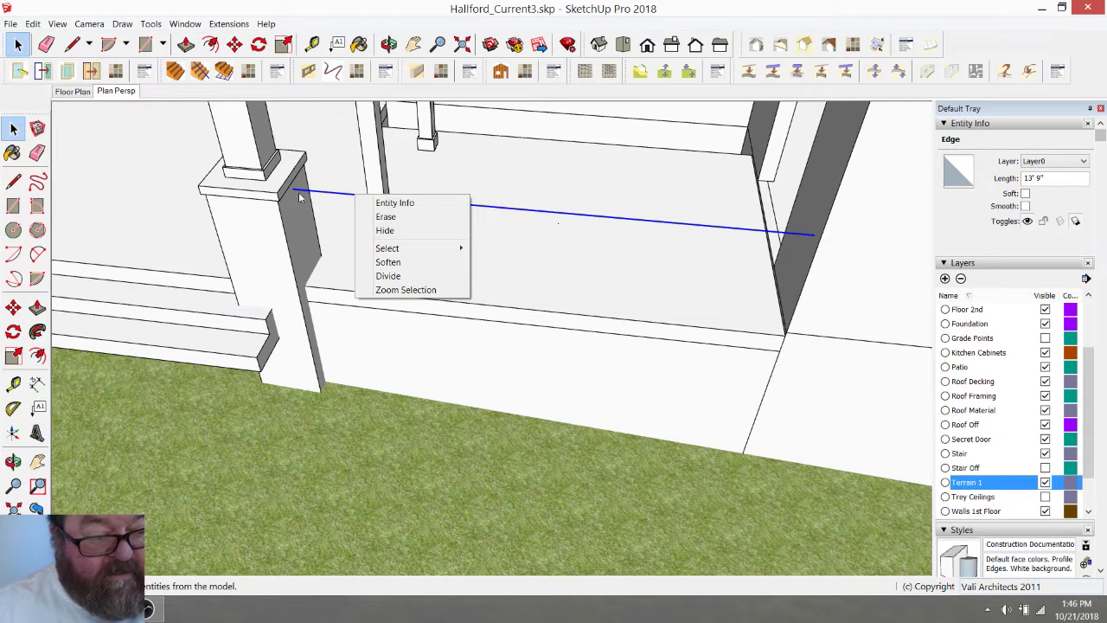
pyautogui.click(72, 45)
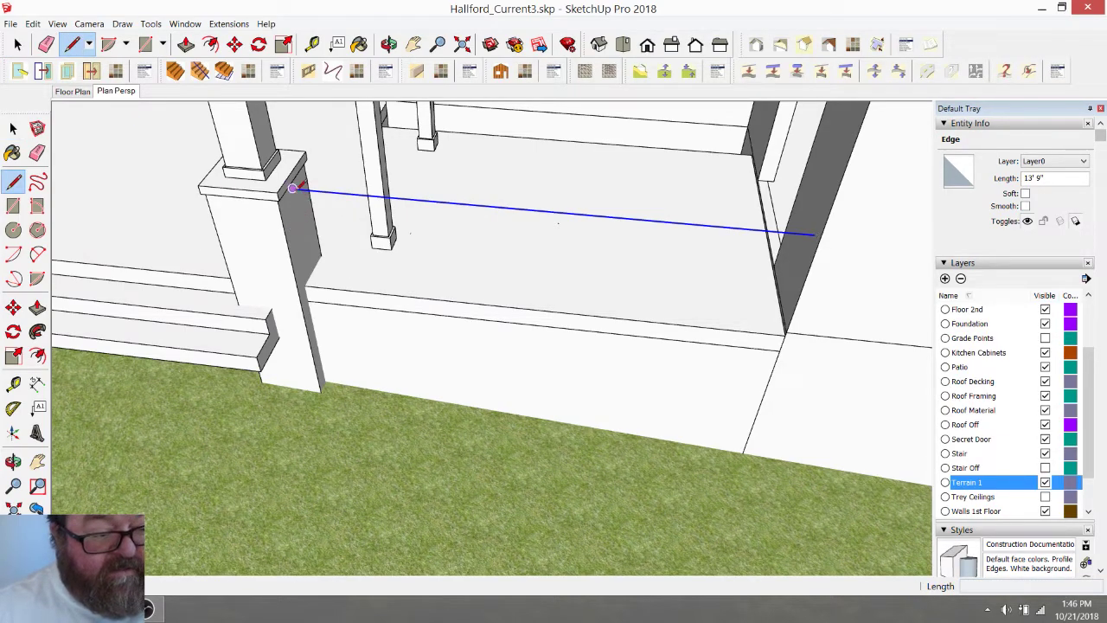
pyautogui.click(292, 188)
pyautogui.press('Escape')
pyautogui.press('space')
# Group the vertical line on the column together with the horizontal railing line
pyautogui.click(296, 220)
pyautogui.keyDown('shift'); pyautogui.click(327, 195); pyautogui.keyUp('shift')
pyautogui.rightClick(327, 194)
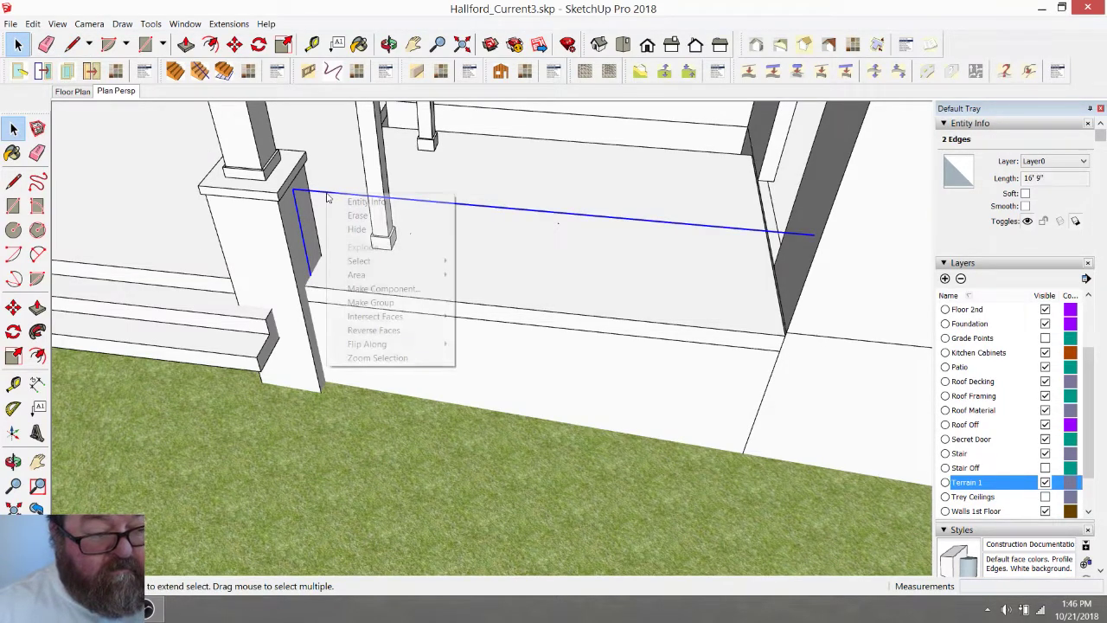
pyautogui.click(367, 302)
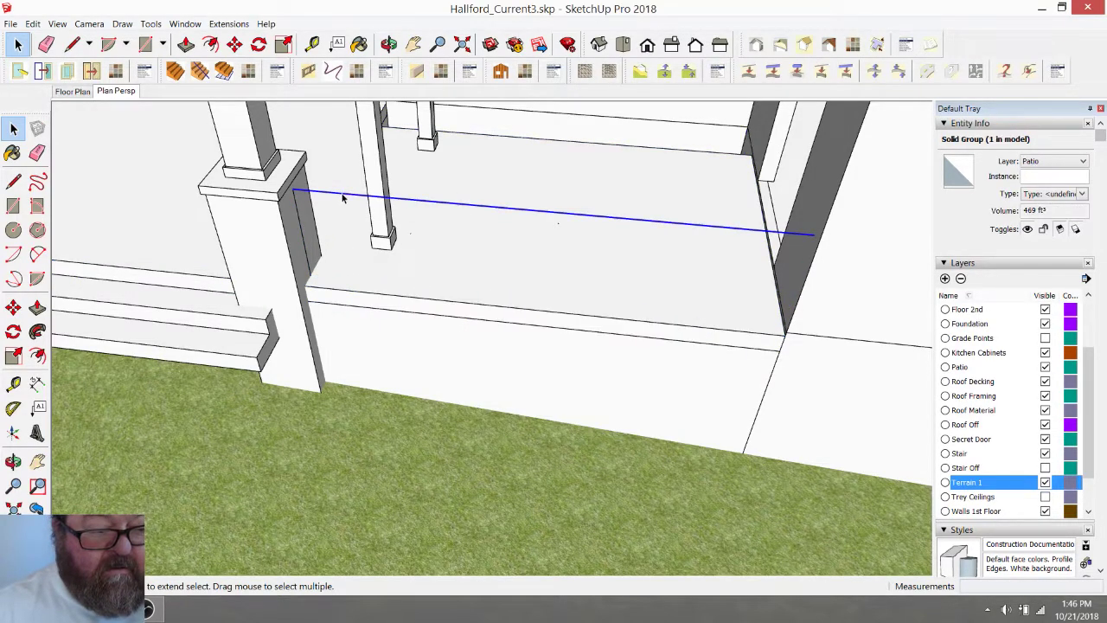
# Try to make the Aluminum Balcony Rail 1 railing from only the horizontal edge inside the line group
pyautogui.click(228, 25)
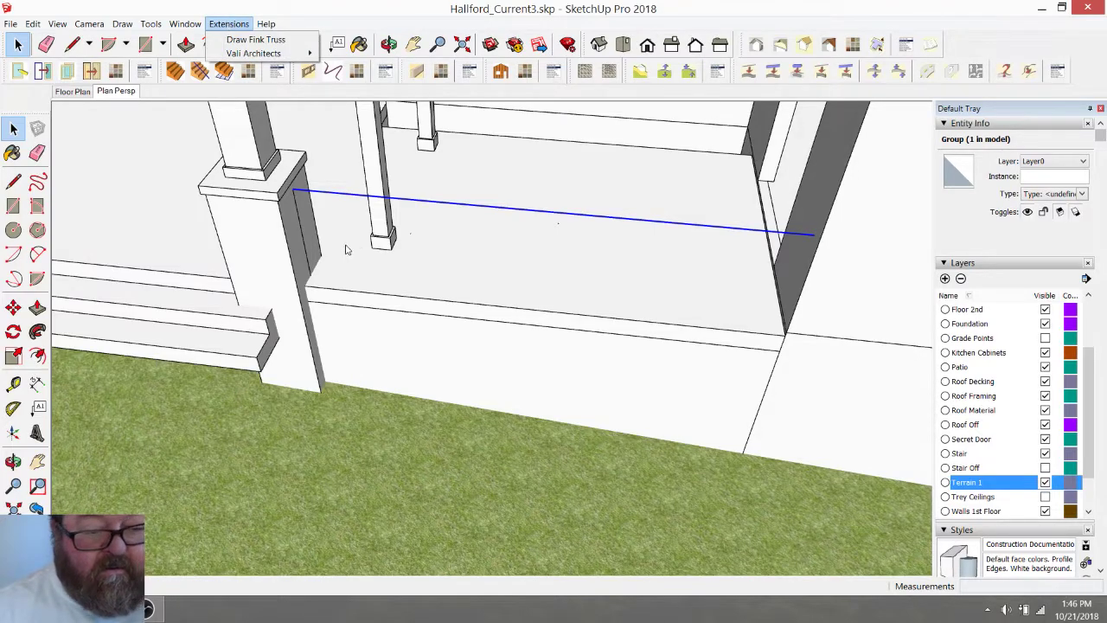
pyautogui.click(298, 216)
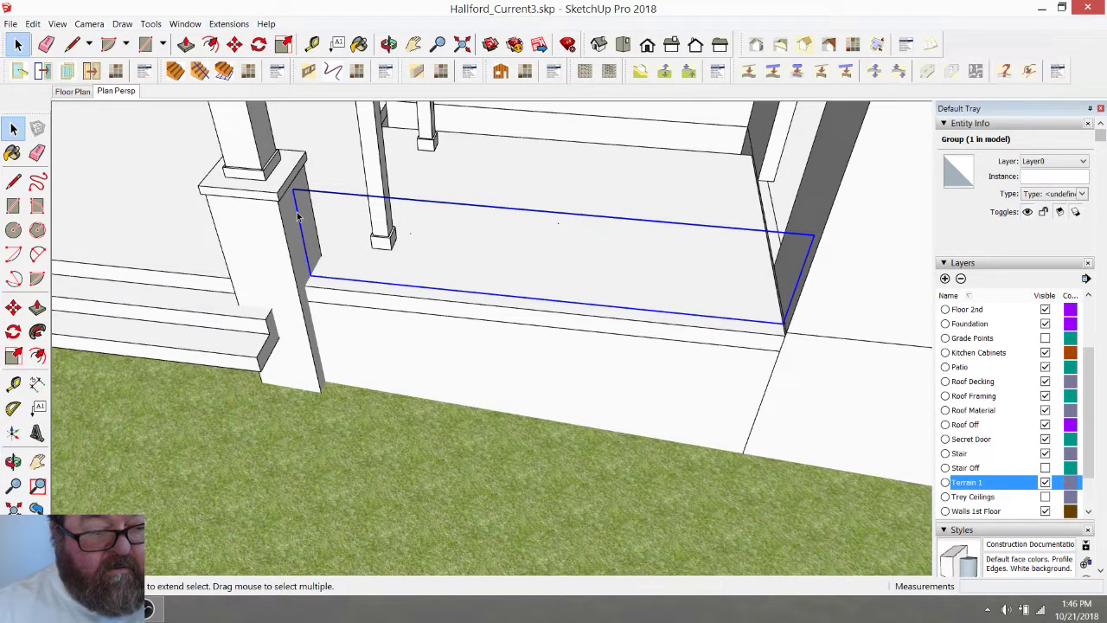
pyautogui.doubleClick(298, 216)
pyautogui.click(318, 194)
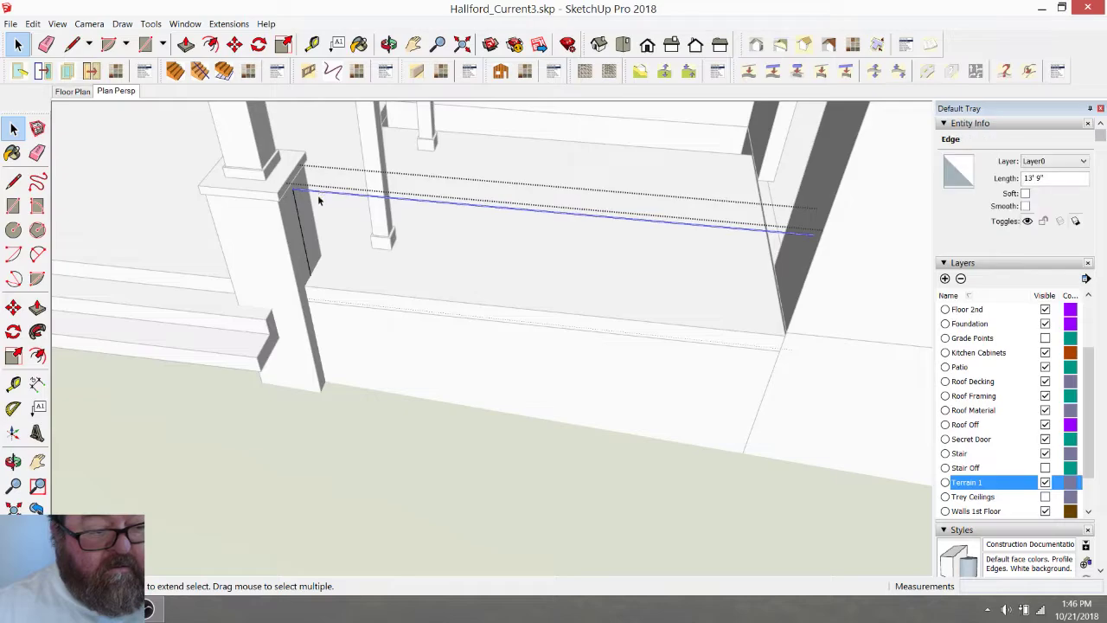
pyautogui.click(228, 24)
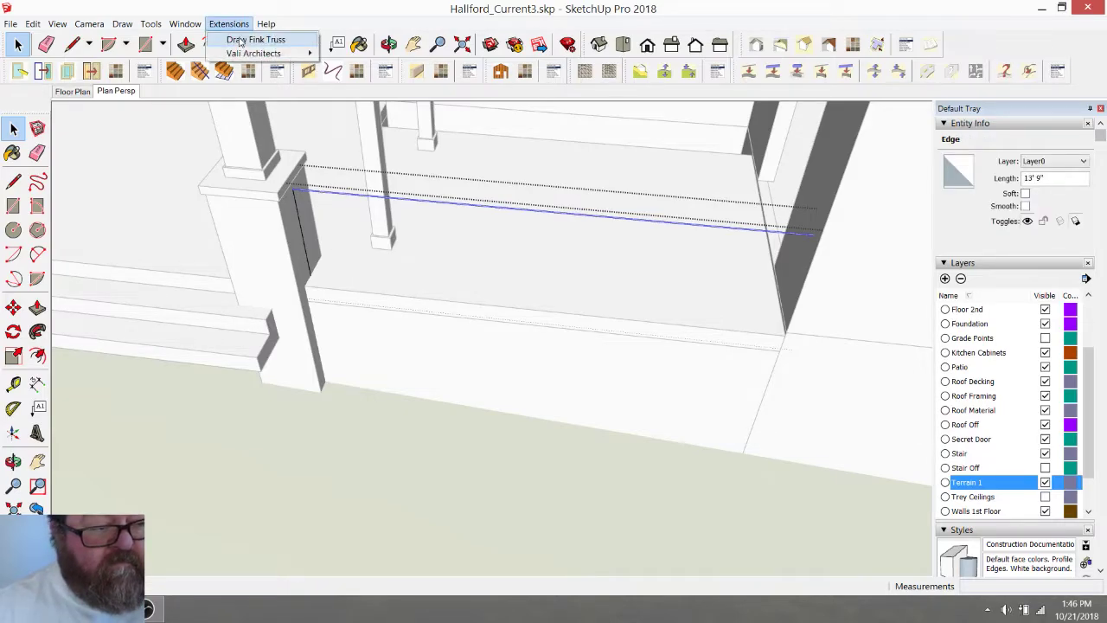
pyautogui.moveTo(240, 55)
pyautogui.moveTo(380, 127)
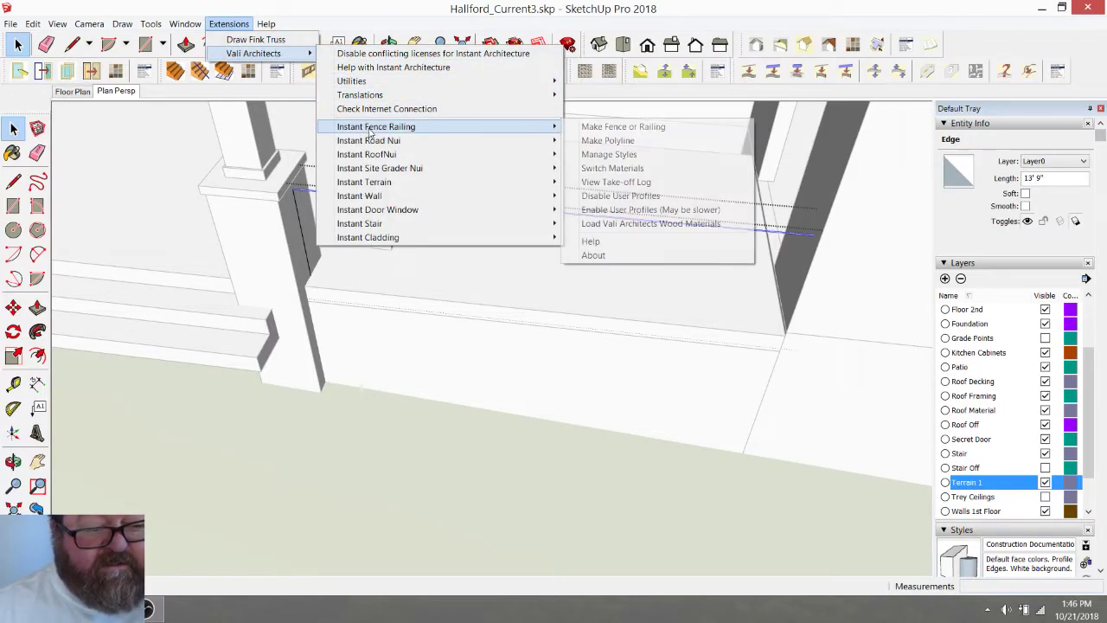
pyautogui.click(611, 128)
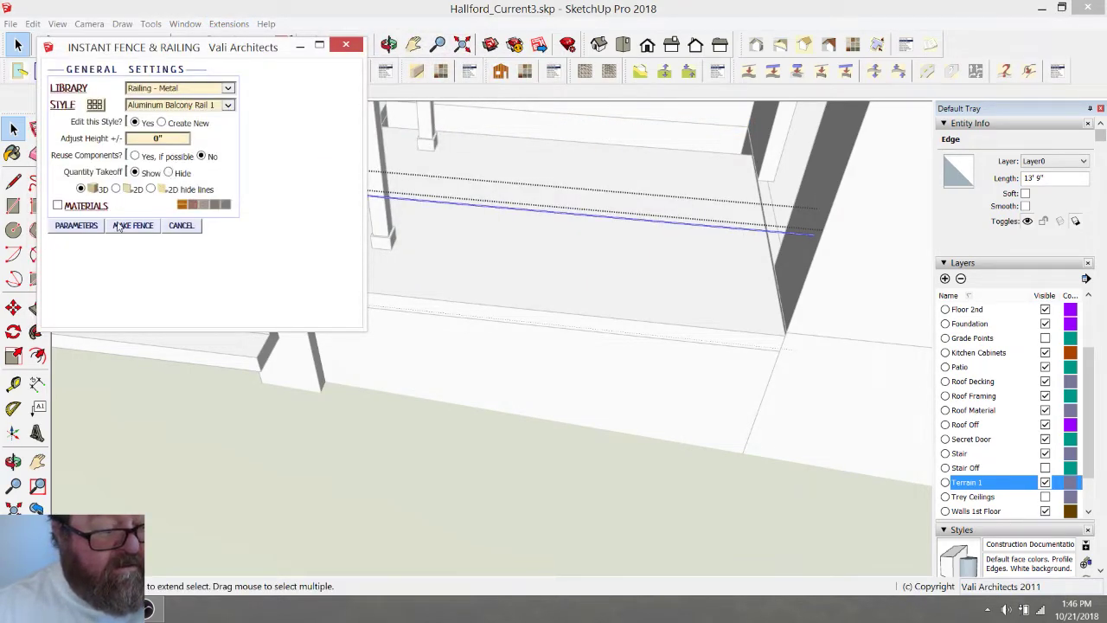
pyautogui.click(132, 225)
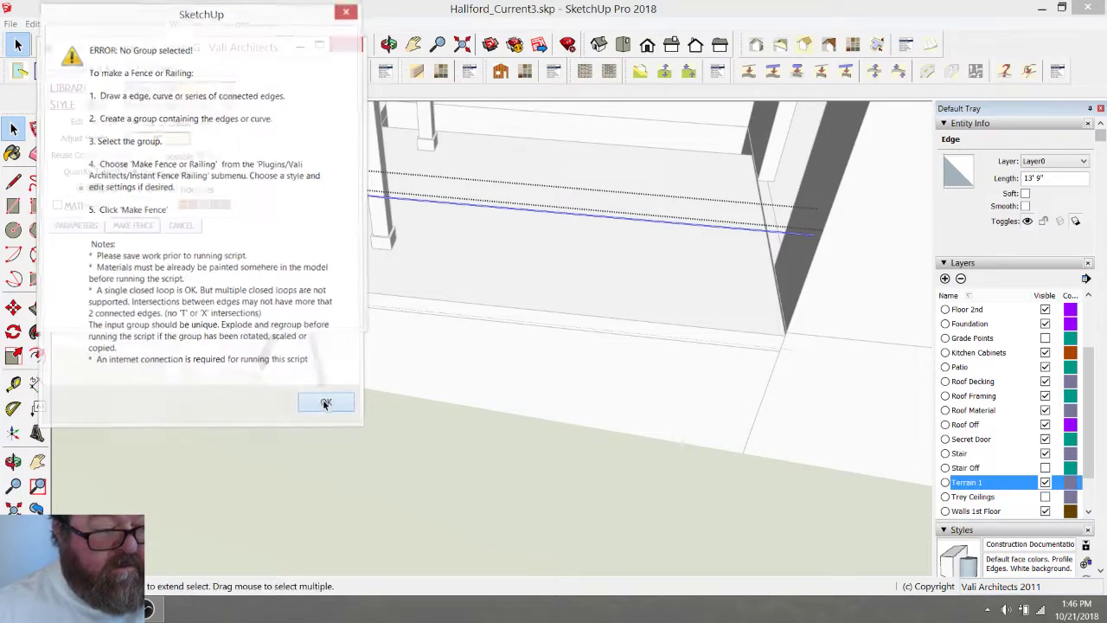
pyautogui.click(326, 403)
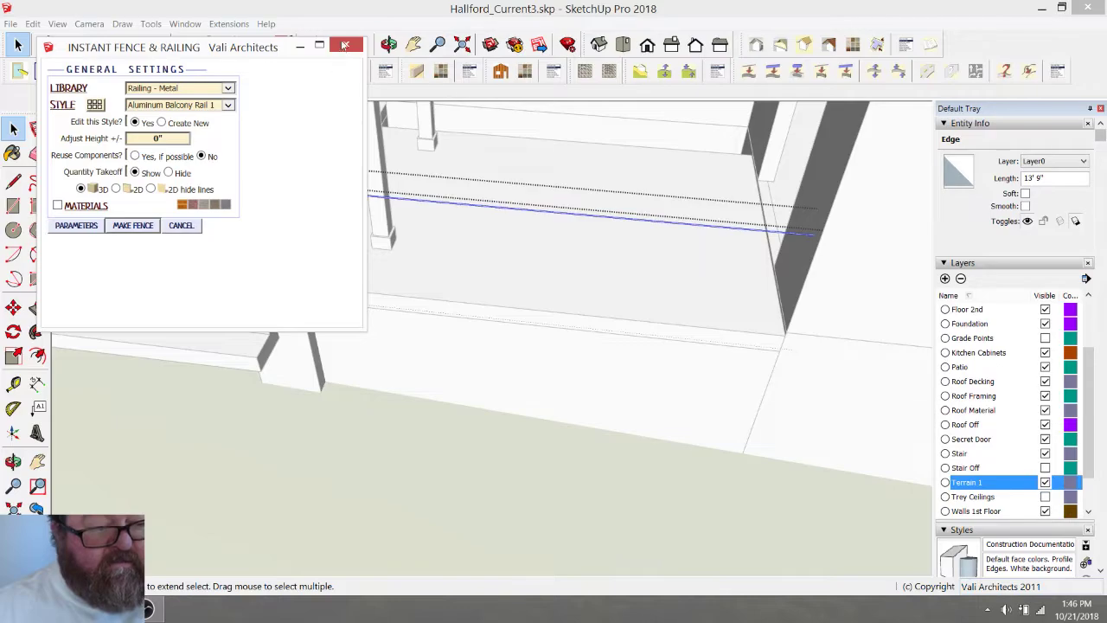
pyautogui.click(182, 226)
pyautogui.click(329, 197)
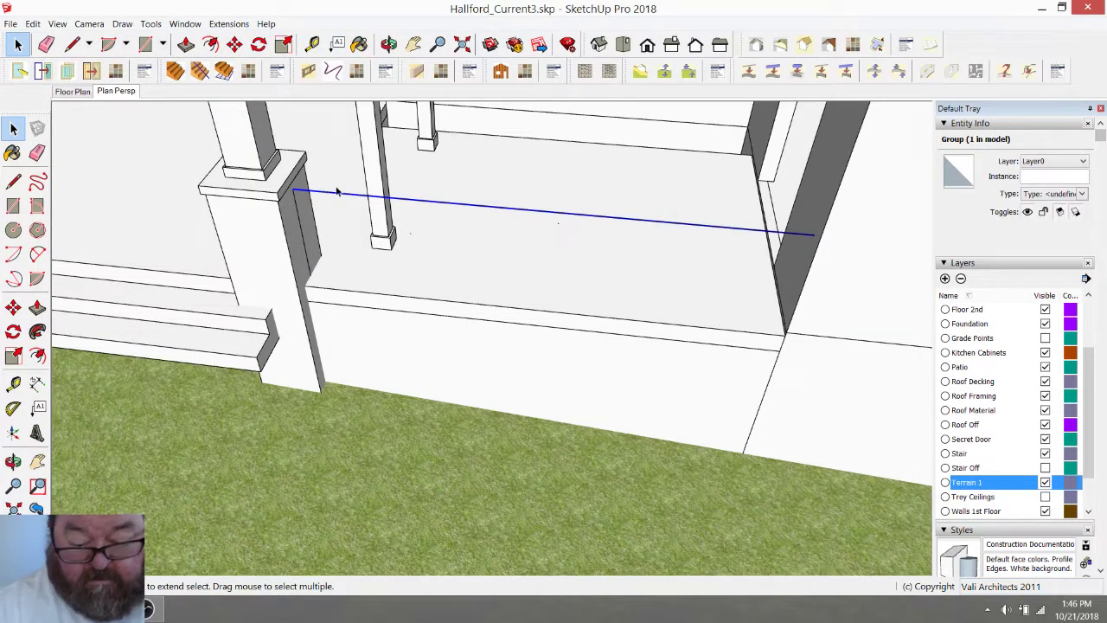
pyautogui.press('Escape')
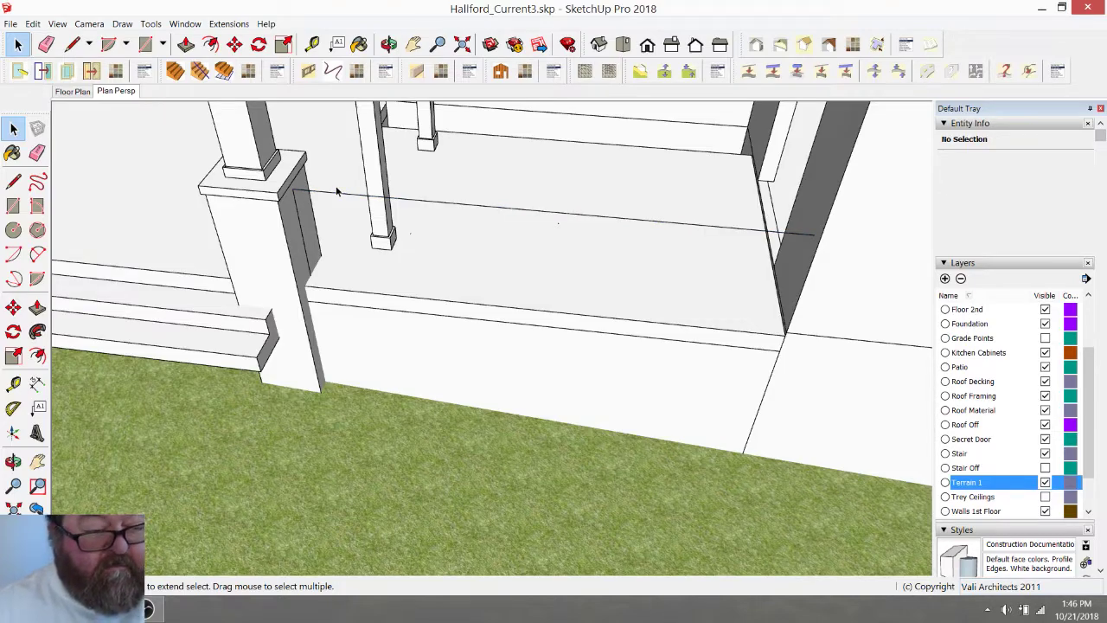
# Make an Aluminum Balcony Rail 1 railing from the whole line group between the porch column and wall
pyautogui.click(337, 194)
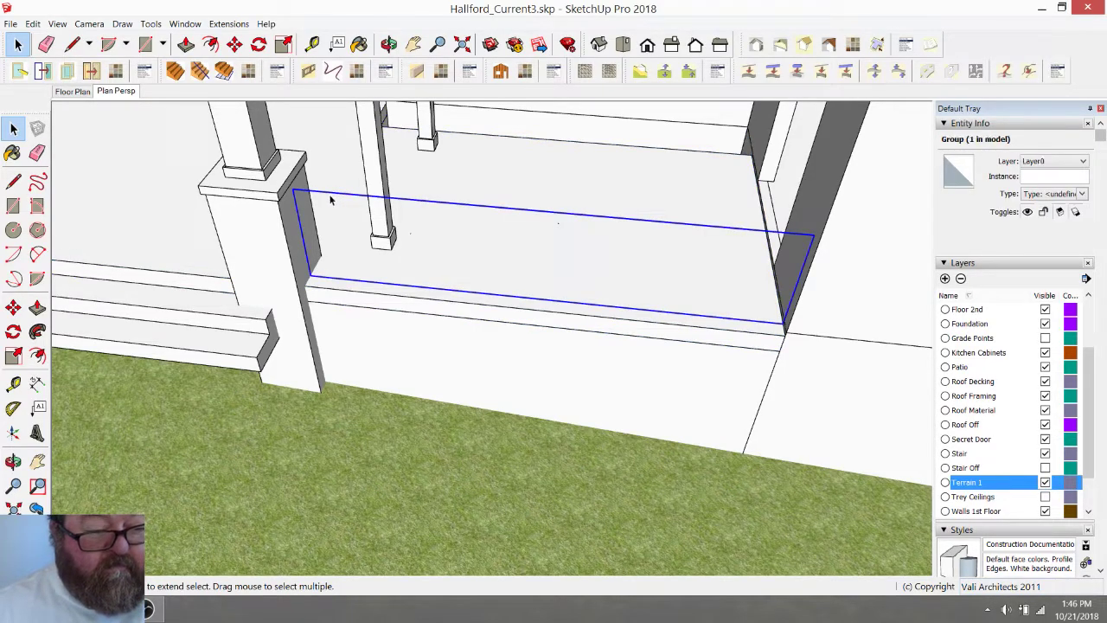
pyautogui.click(229, 24)
pyautogui.moveTo(244, 54)
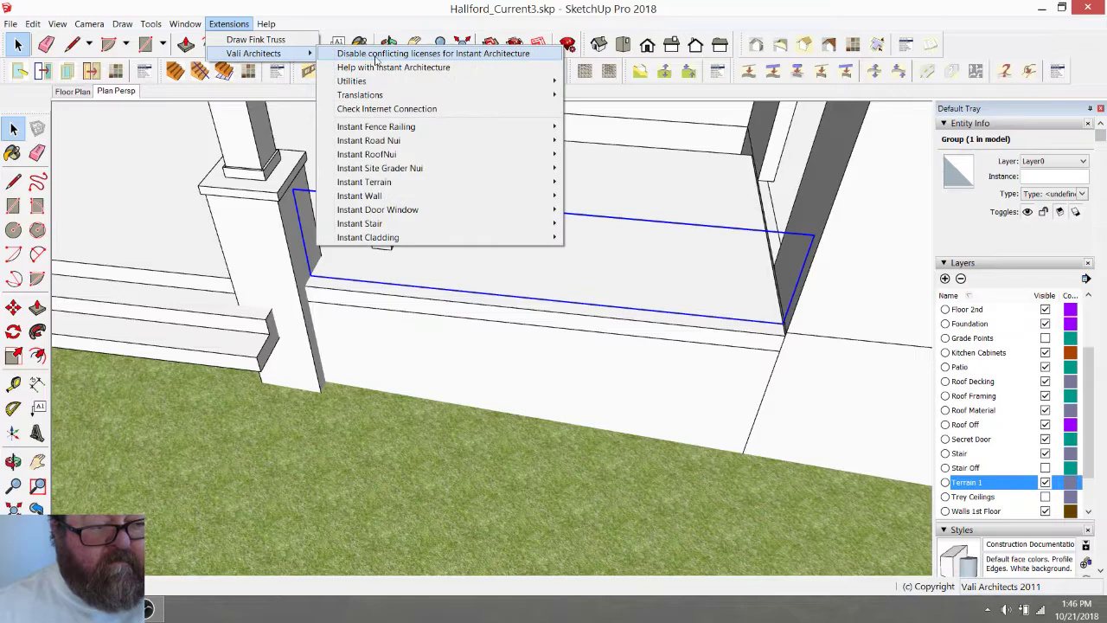
pyautogui.moveTo(377, 126)
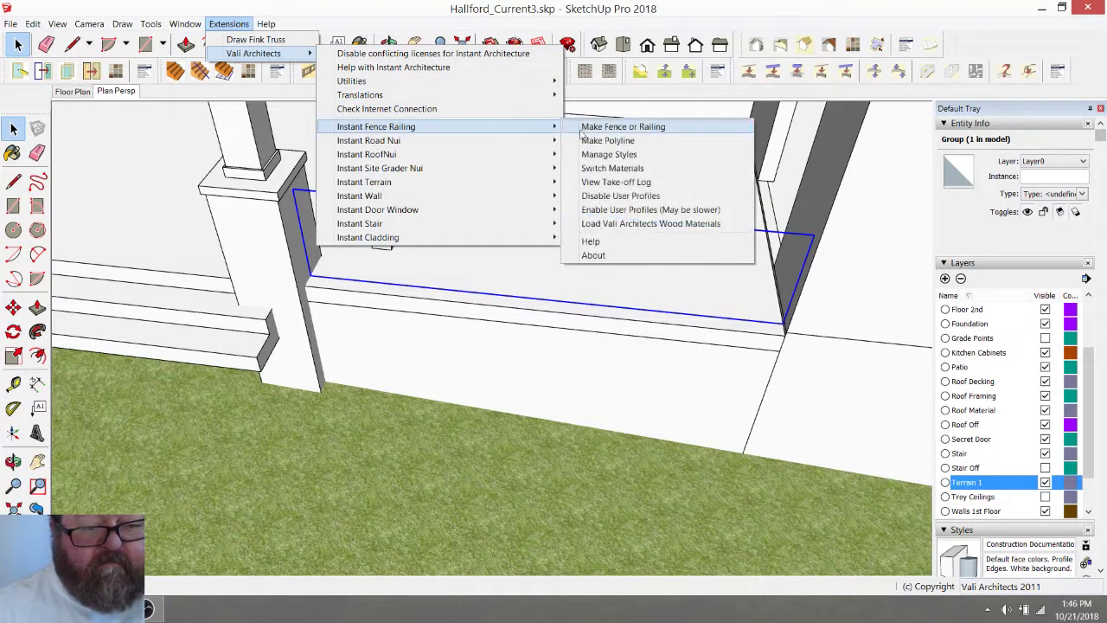
pyautogui.click(600, 130)
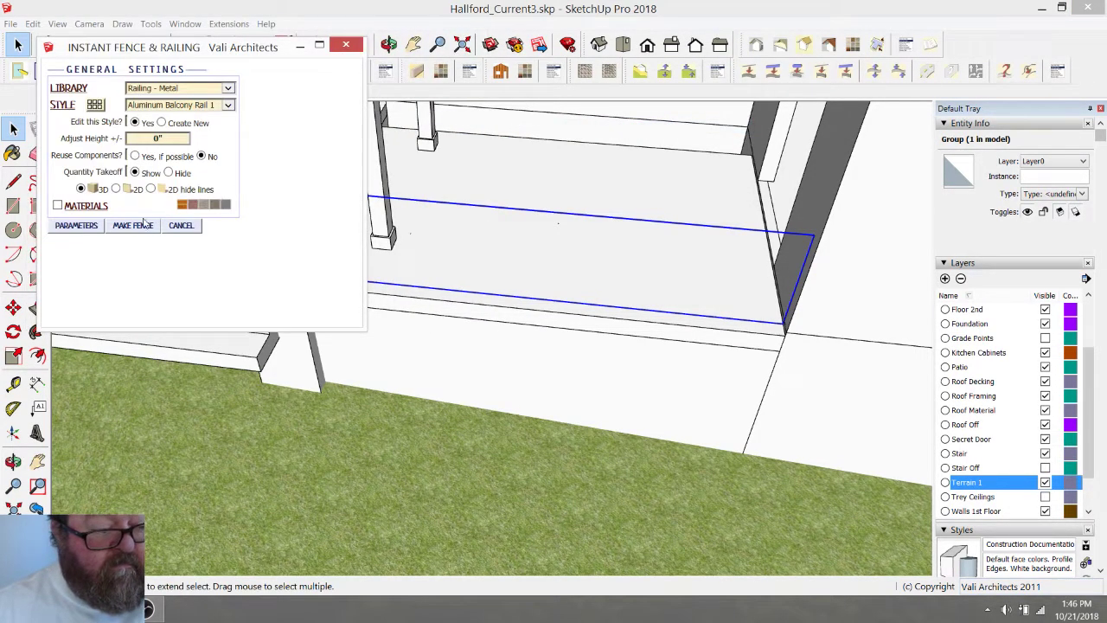
pyautogui.click(138, 225)
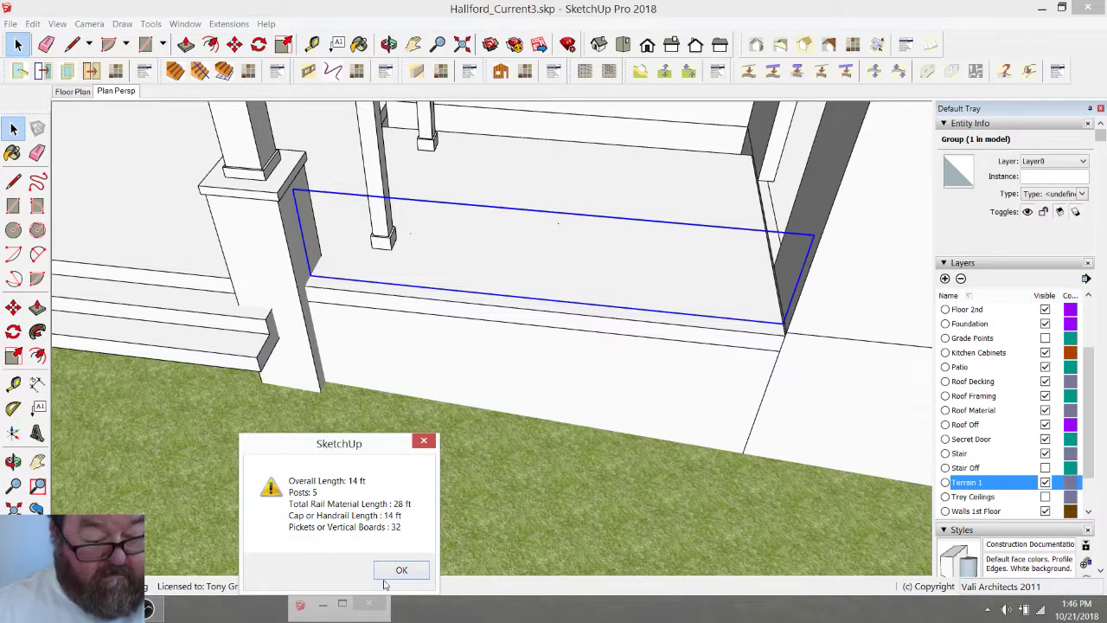
pyautogui.click(402, 571)
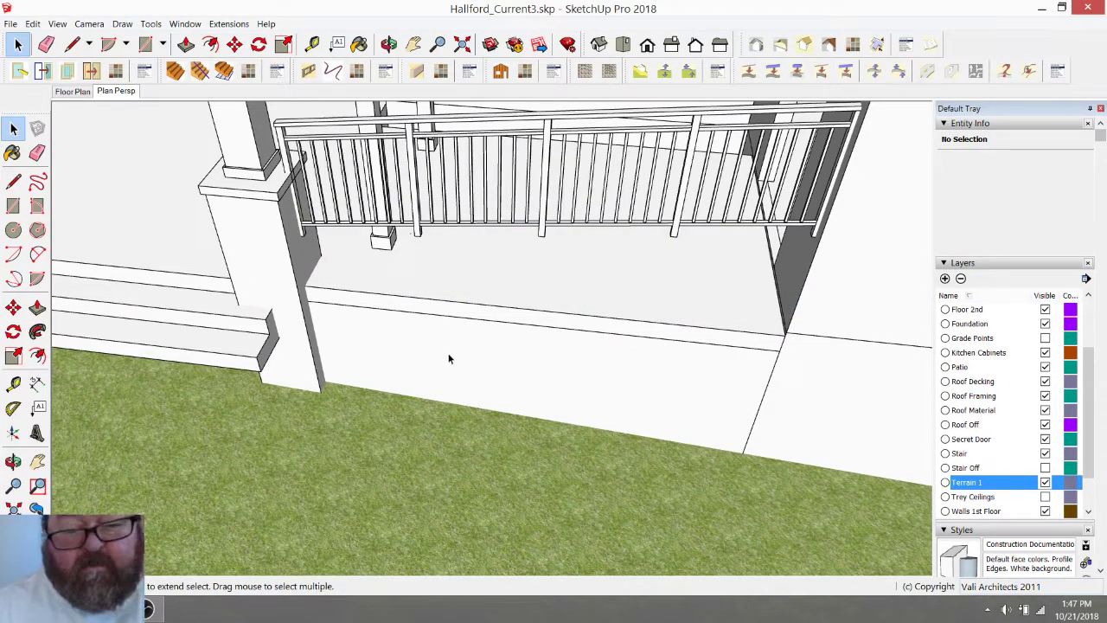
# Inspect the aluminum railing between the column and wall, and undo it
pyautogui.click(389, 44)
pyautogui.moveTo(485, 165); pyautogui.dragTo(760, 164)
pyautogui.moveTo(259, 208); pyautogui.dragTo(449, 259)
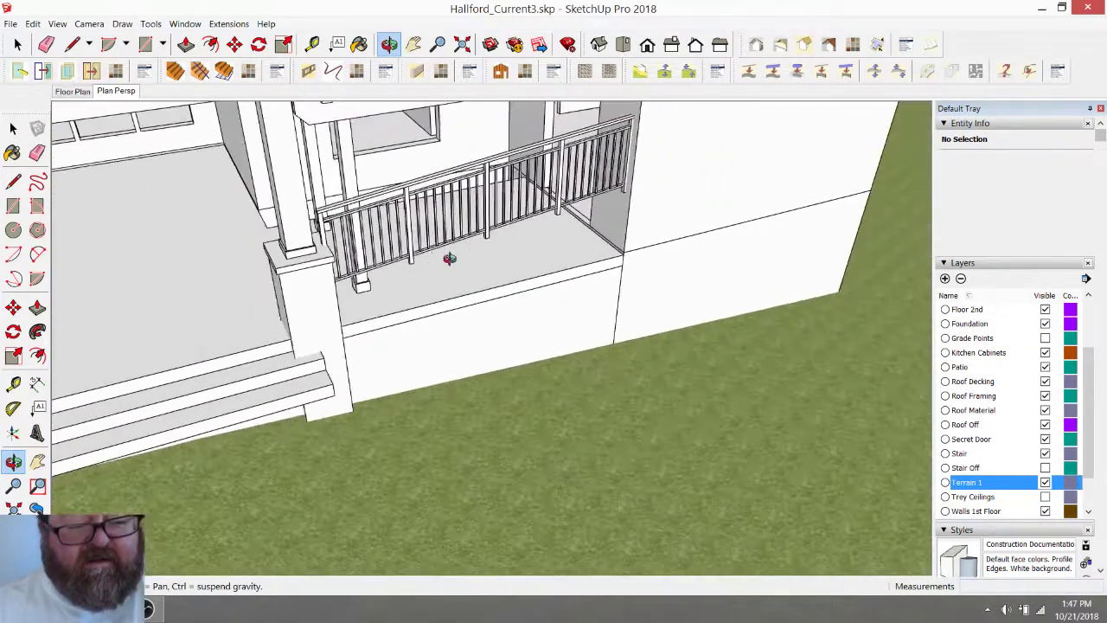
pyautogui.moveTo(320, 182); pyautogui.dragTo(450, 223)
pyautogui.scroll(5, 443, 226)
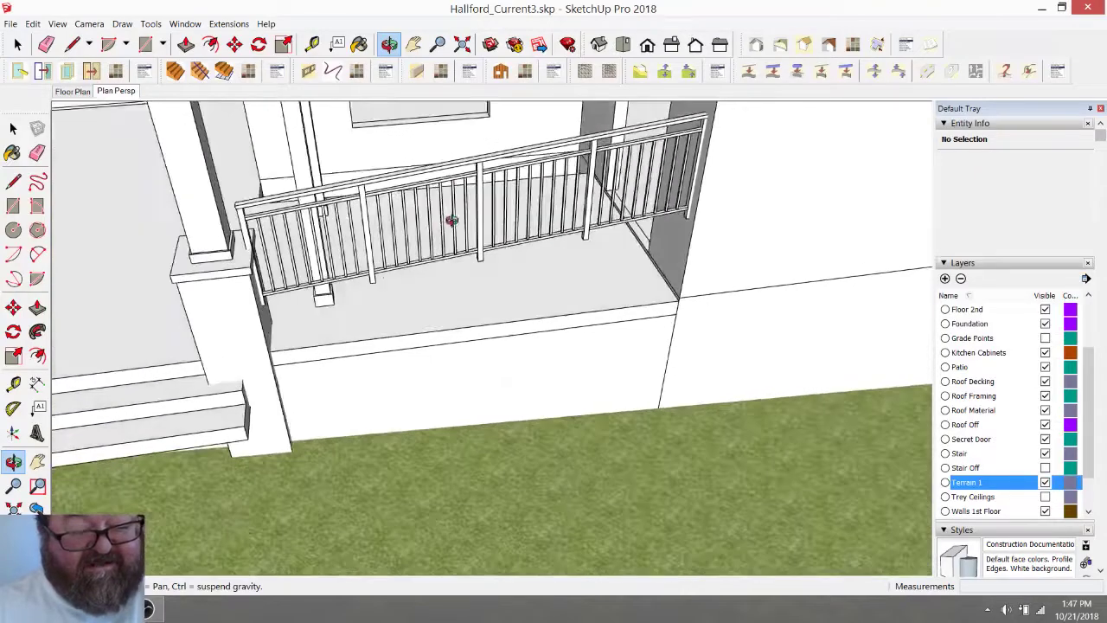
pyautogui.press('space')
# Start Make Fence or Railing for the line group and choose the Iron Belly Railing style from the metal railings
pyautogui.click(357, 252)
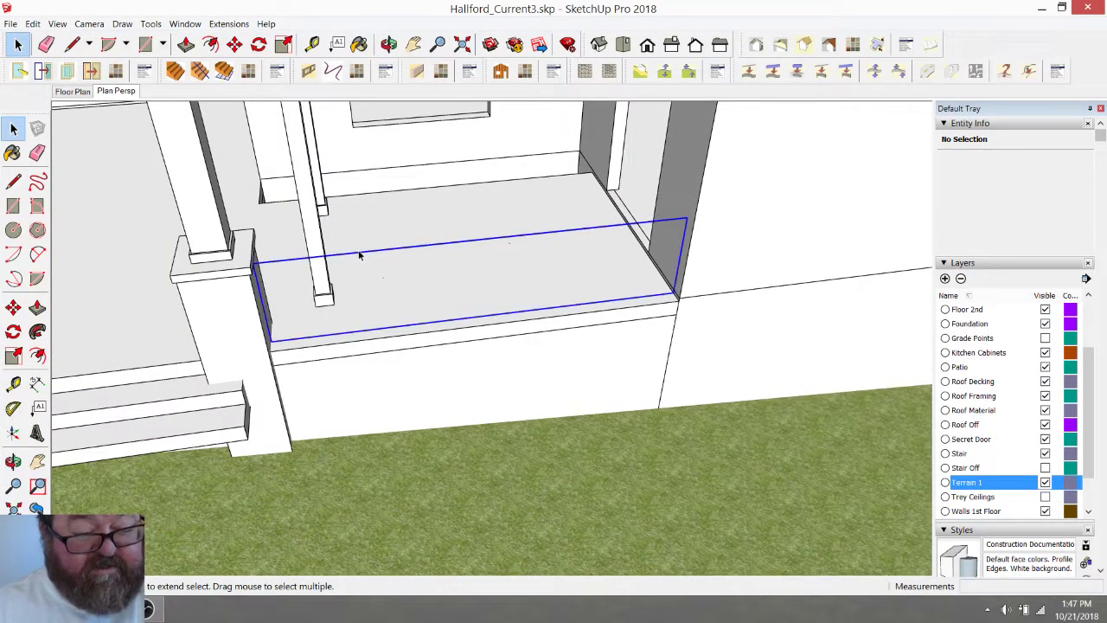
pyautogui.click(228, 25)
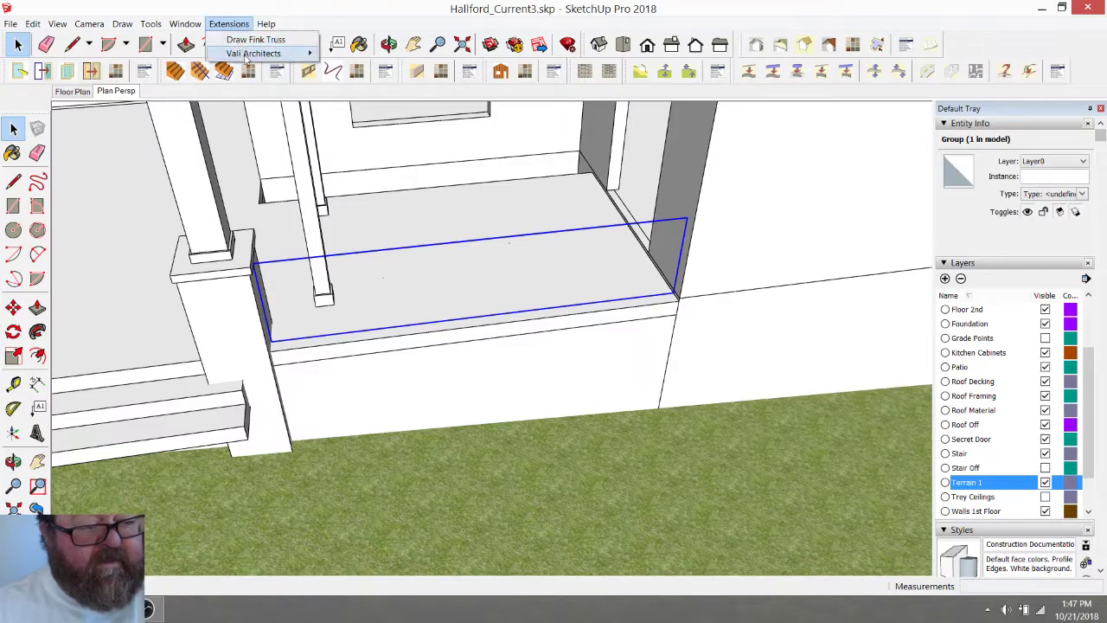
pyautogui.moveTo(259, 54)
pyautogui.moveTo(411, 130)
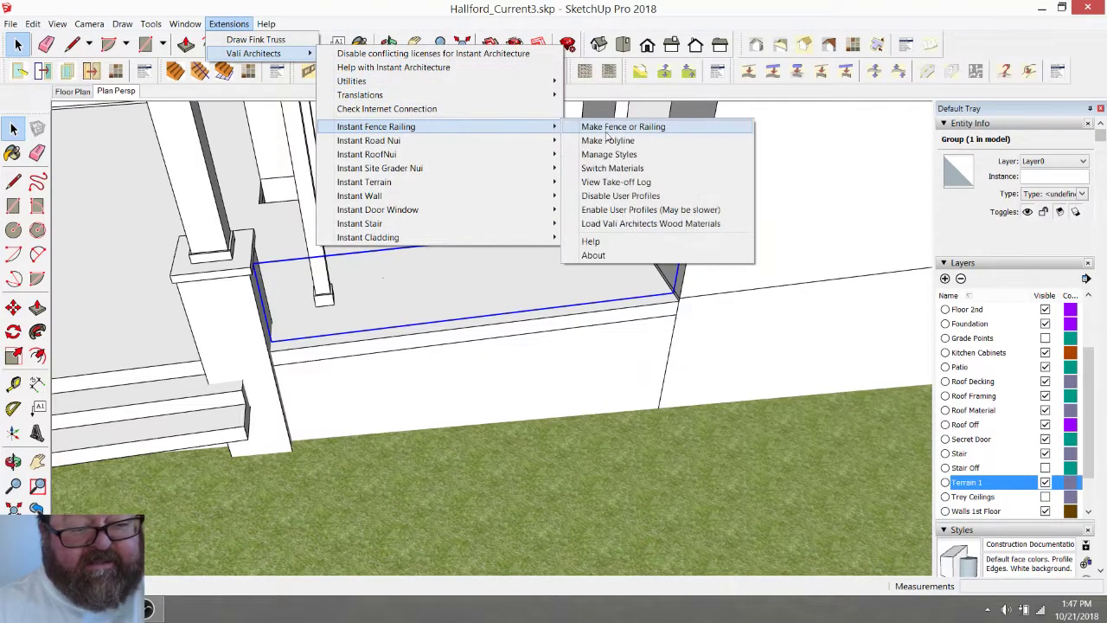
pyautogui.click(622, 127)
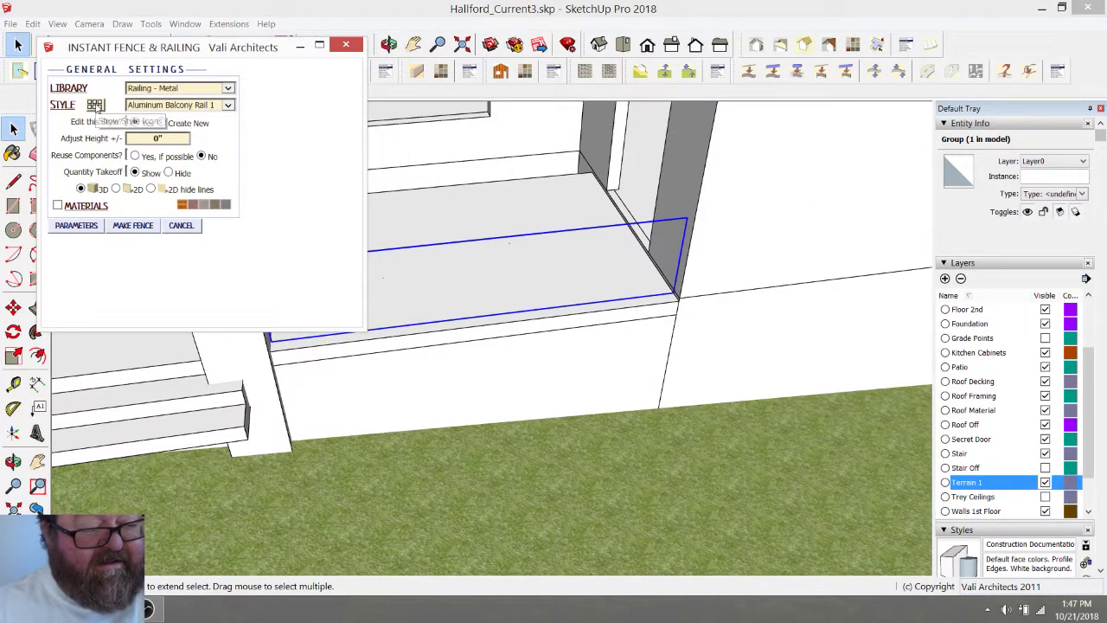
pyautogui.click(97, 104)
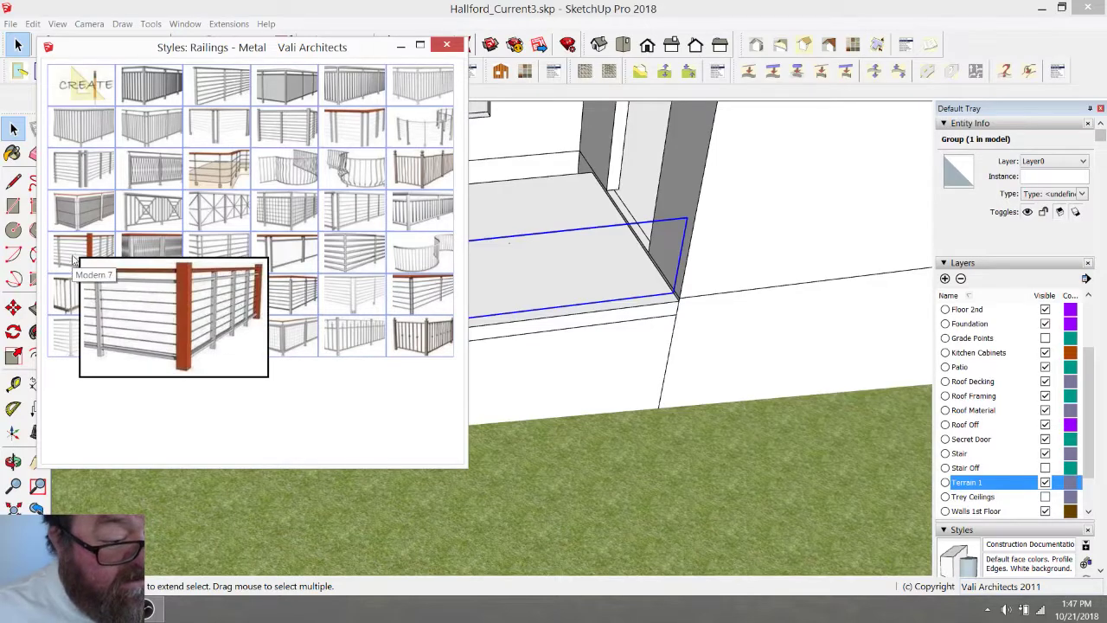
pyautogui.moveTo(198, 173)
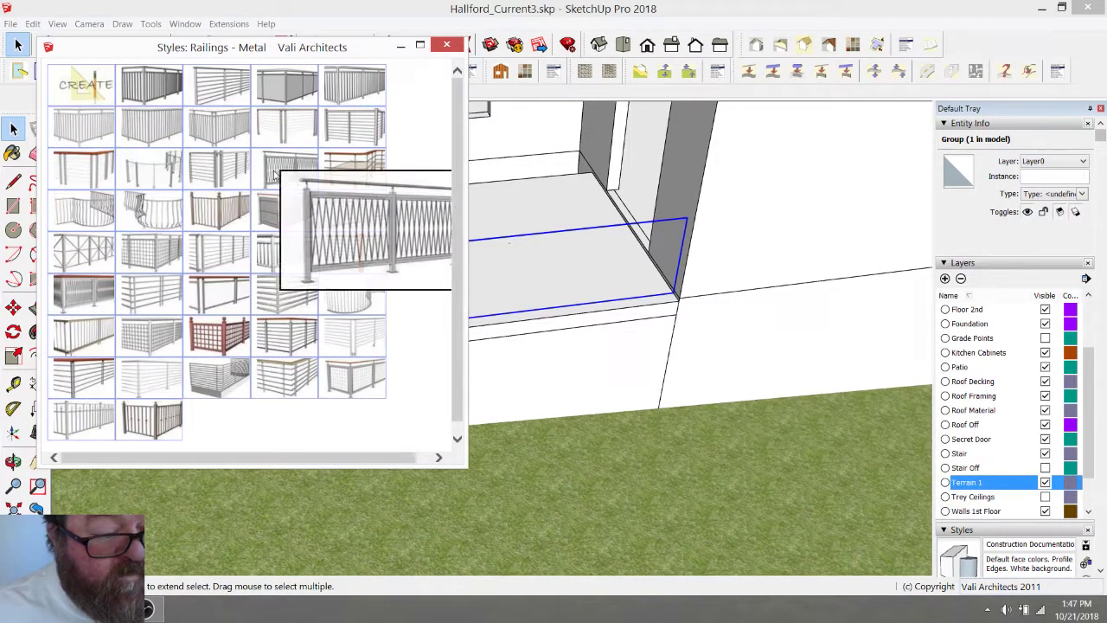
pyautogui.moveTo(345, 174)
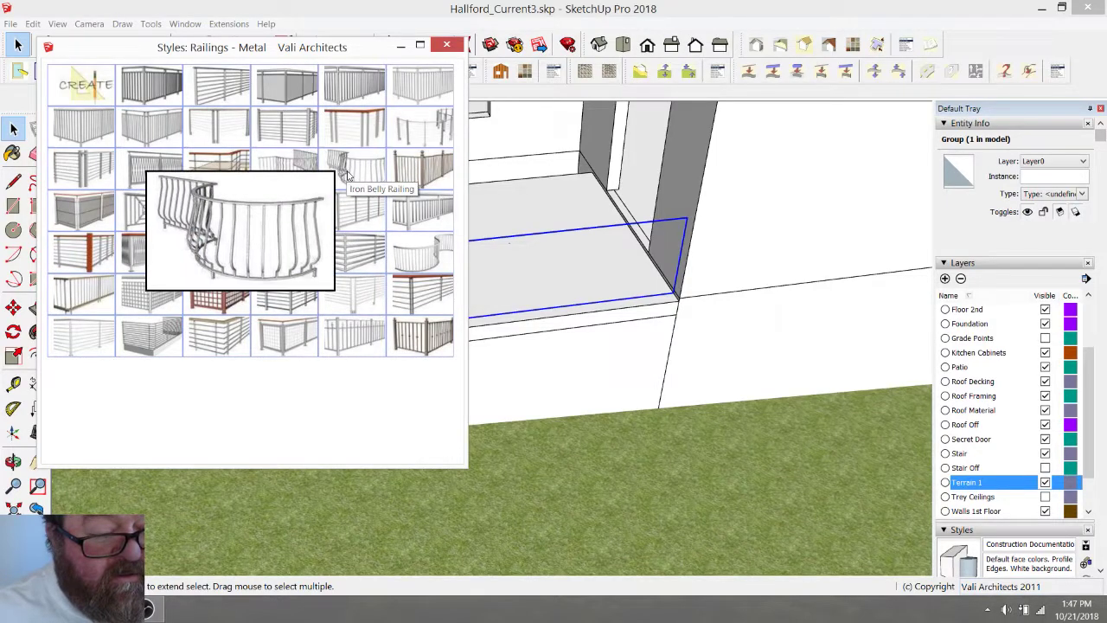
pyautogui.moveTo(465, 180); pyautogui.dragTo(694, 180)
pyautogui.moveTo(513, 136)
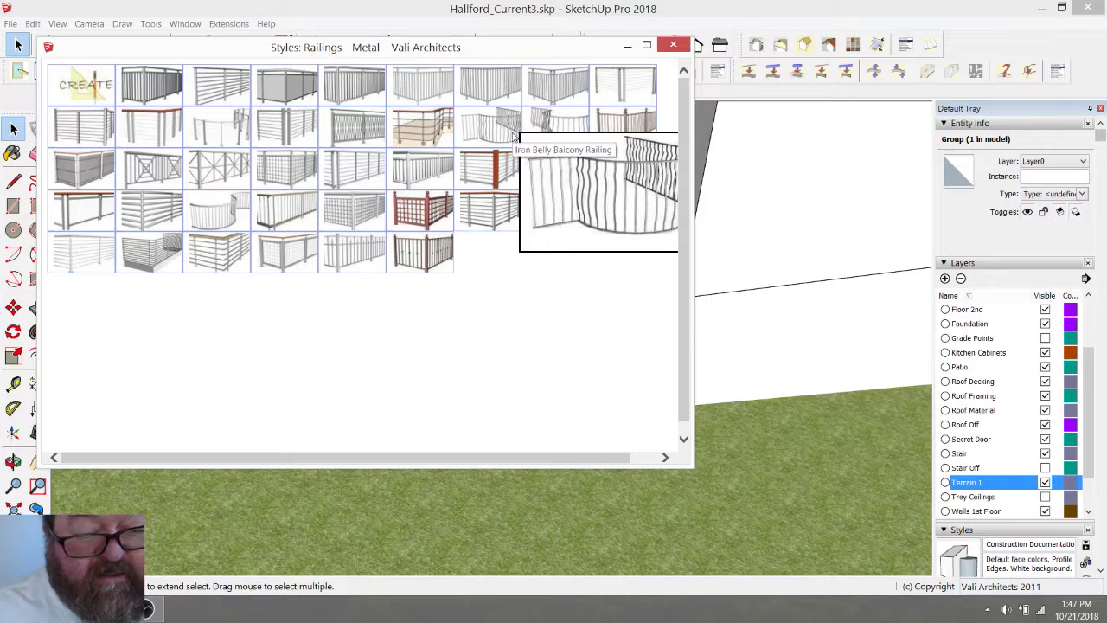
pyautogui.moveTo(566, 140)
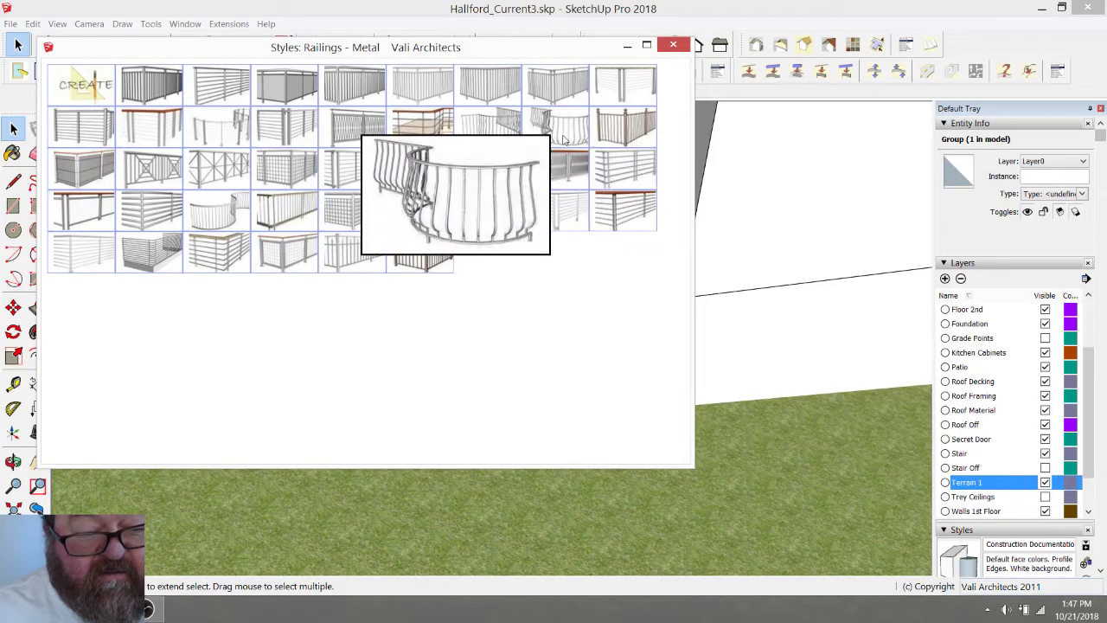
pyautogui.click(673, 45)
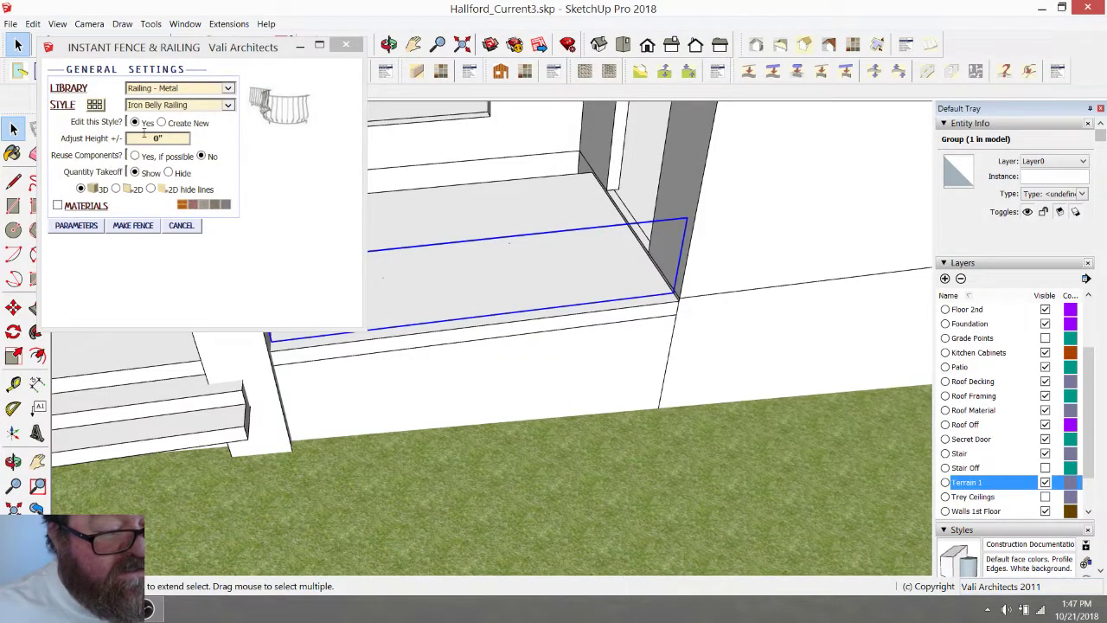
# Show the Iron Belly Railing's style parameters and switch its slope handling to Step
pyautogui.click(81, 225)
pyautogui.scroll(-2, 251, 240)
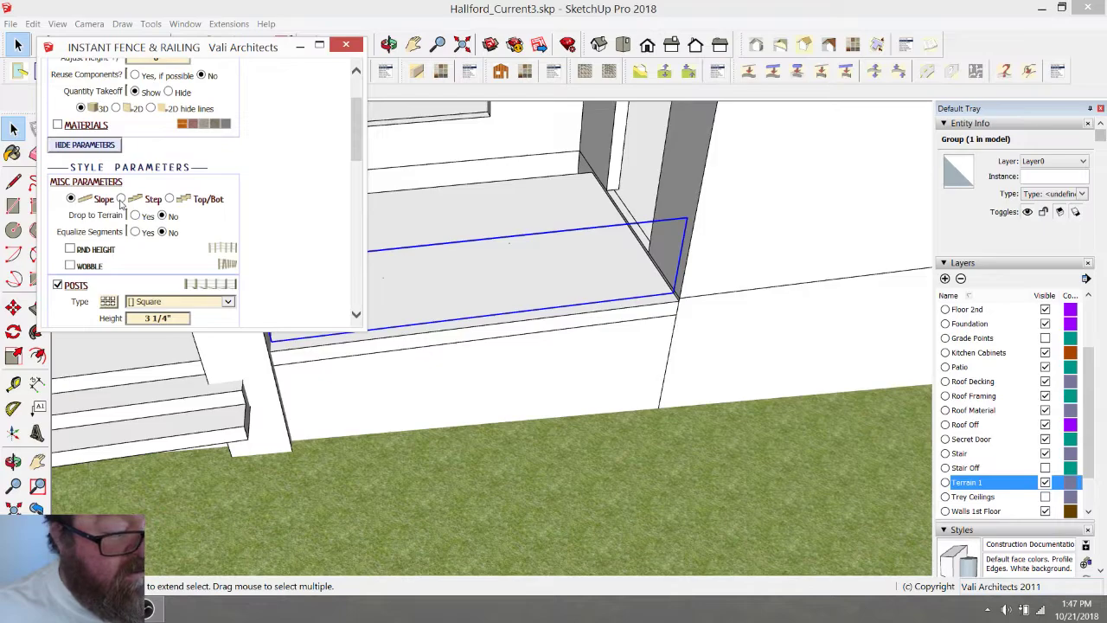
pyautogui.click(70, 200)
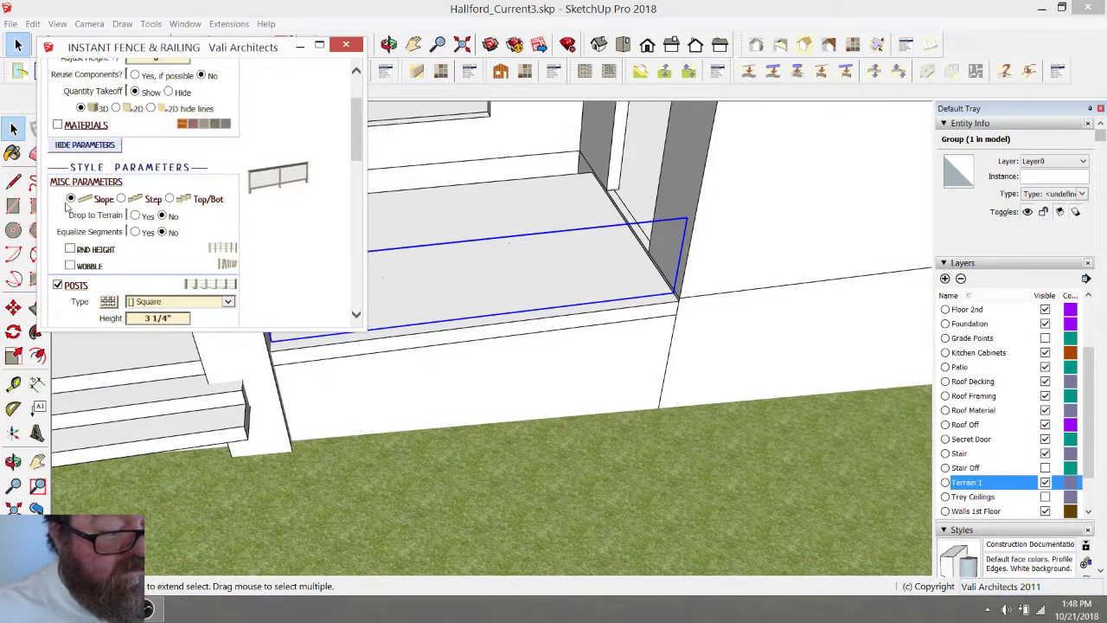
pyautogui.click(121, 199)
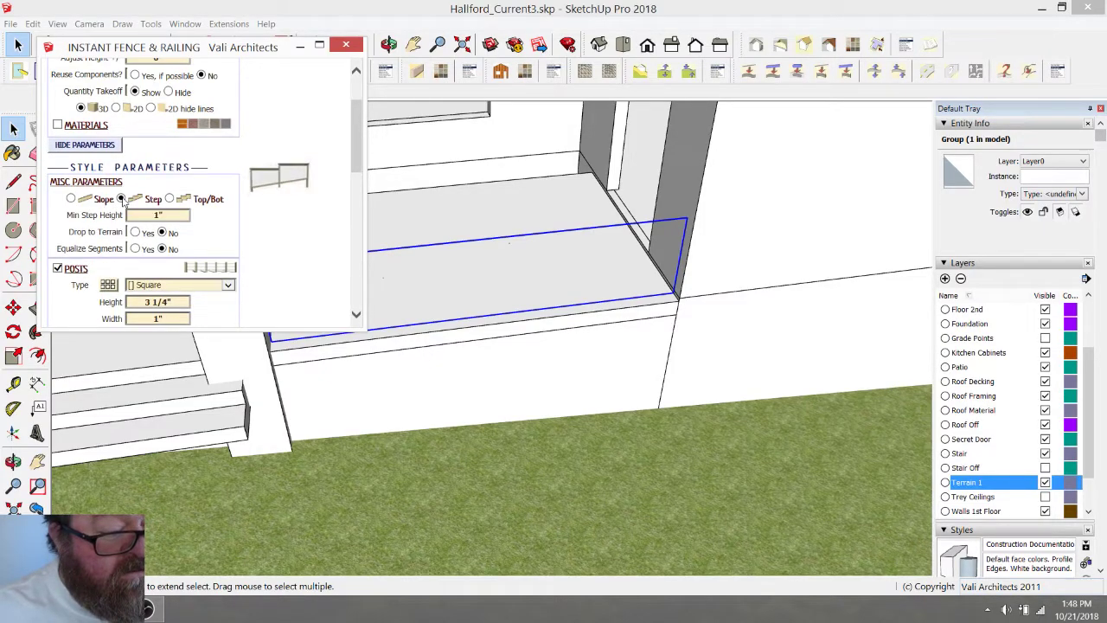
# Compare the Slope, Step and Top/Bot handling options for the Iron Belly Railing and set it to Slope
pyautogui.click(71, 198)
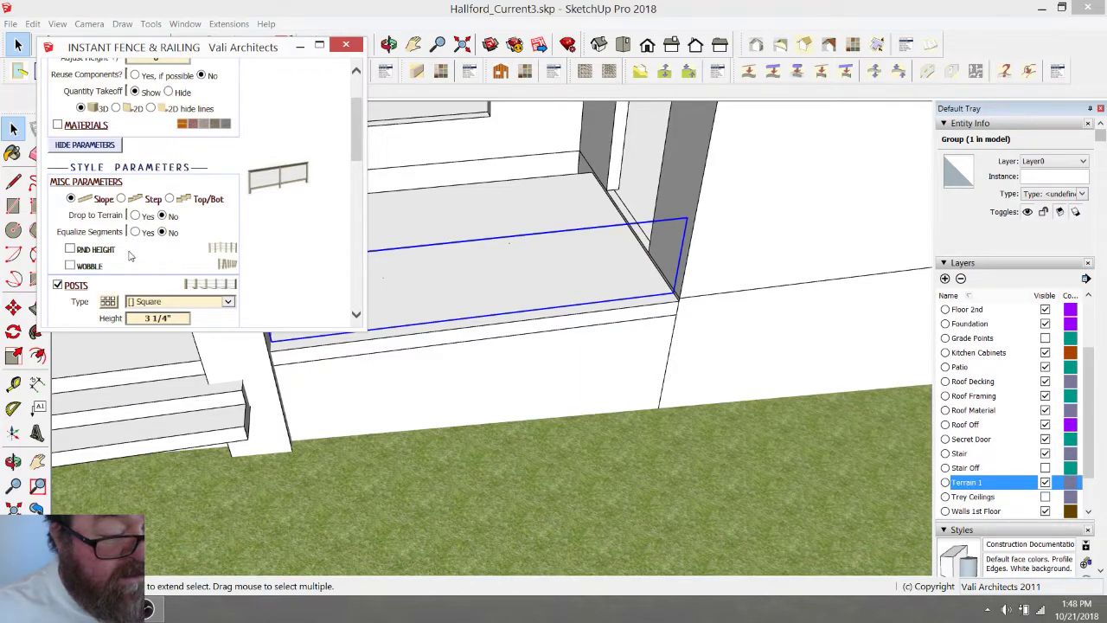
pyautogui.scroll(-1, 128, 262)
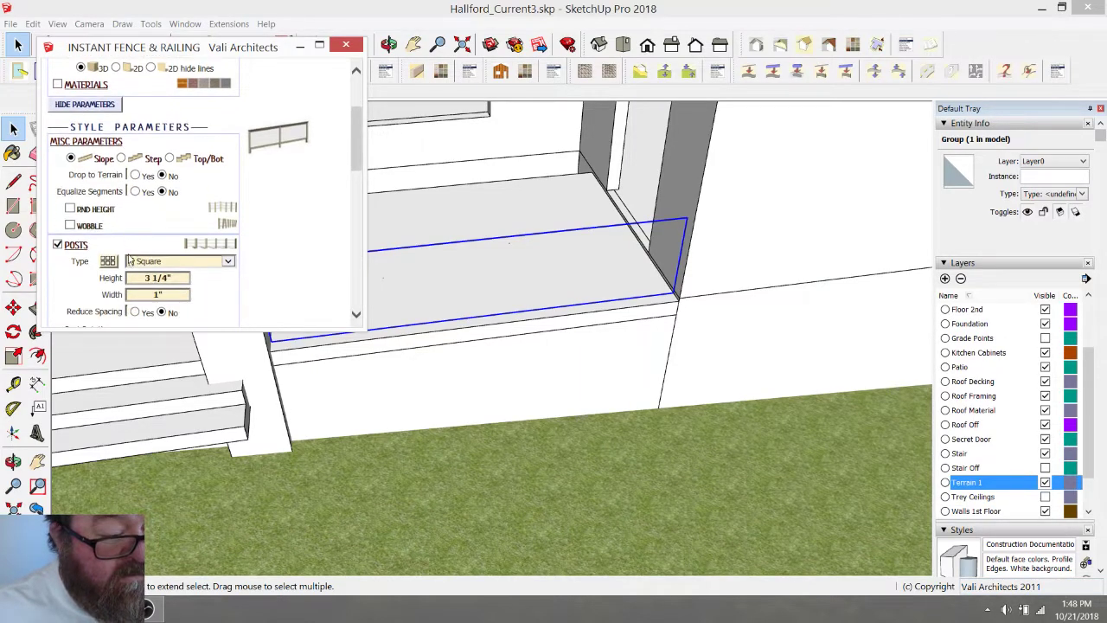
pyautogui.scroll(1, 108, 230)
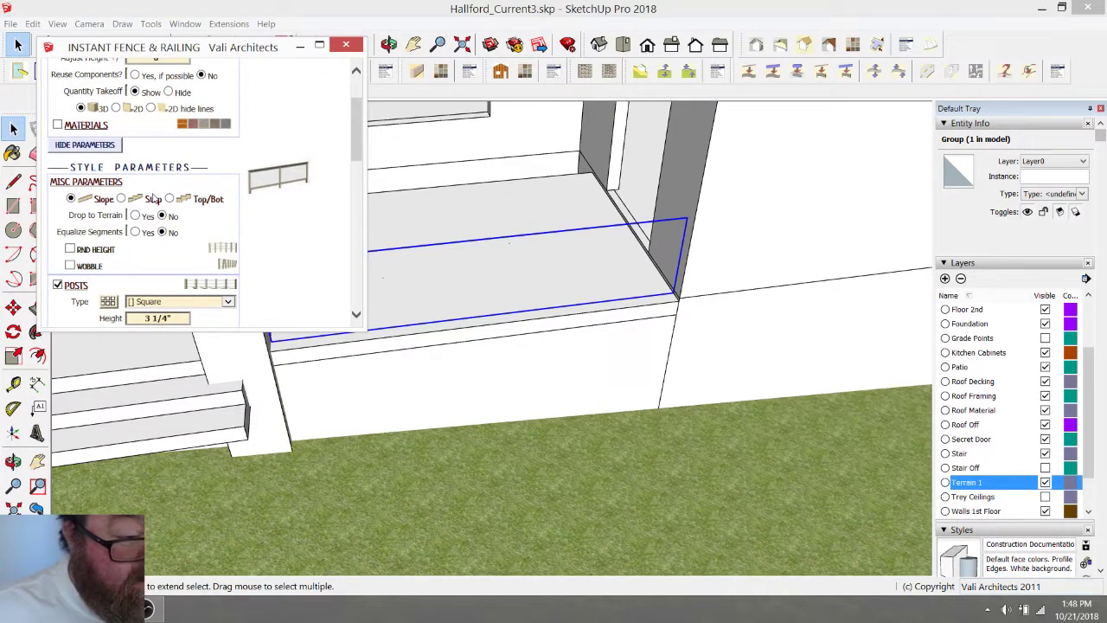
pyautogui.click(121, 199)
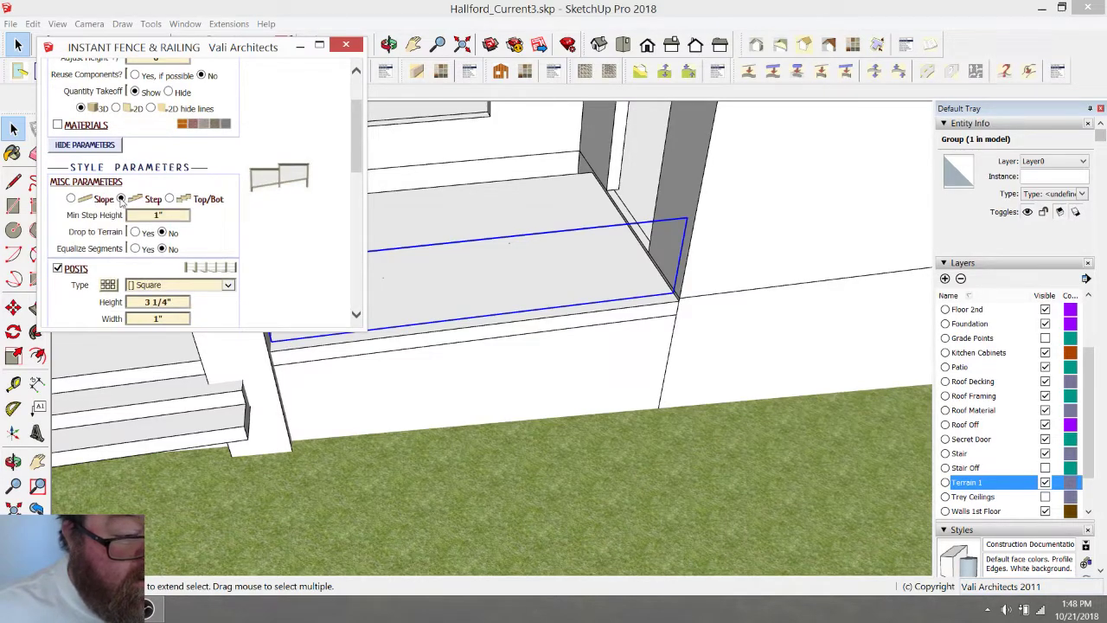
pyautogui.click(171, 199)
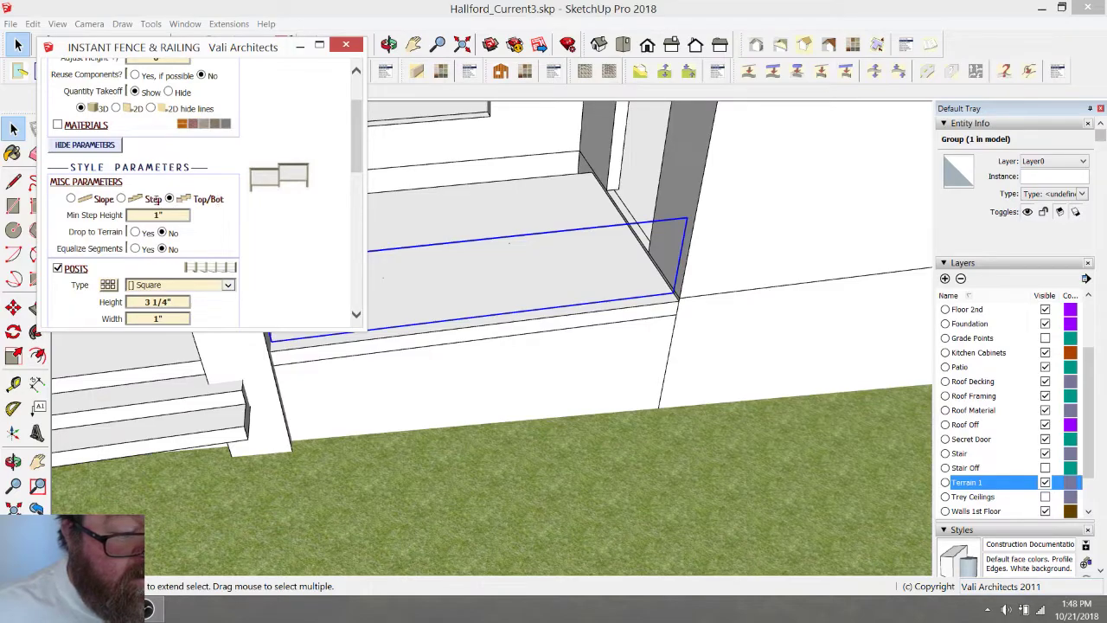
pyautogui.click(71, 199)
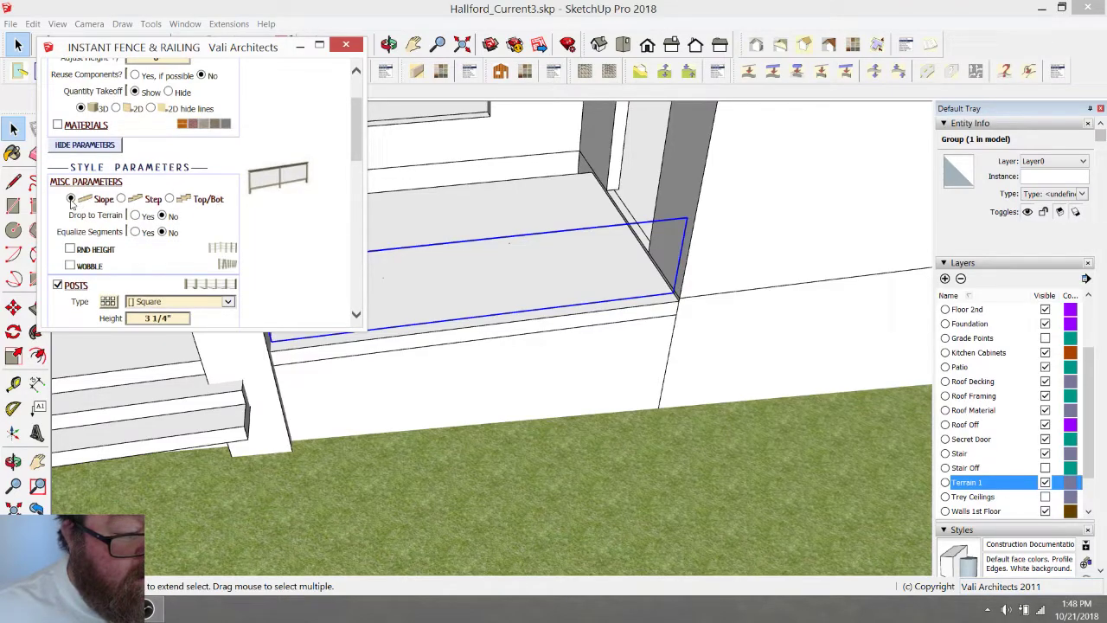
# Review the post, rail, handrail and fencing parameters and make the Iron Belly Railing from the line group between the column and wall
pyautogui.scroll(-2, 228, 263)
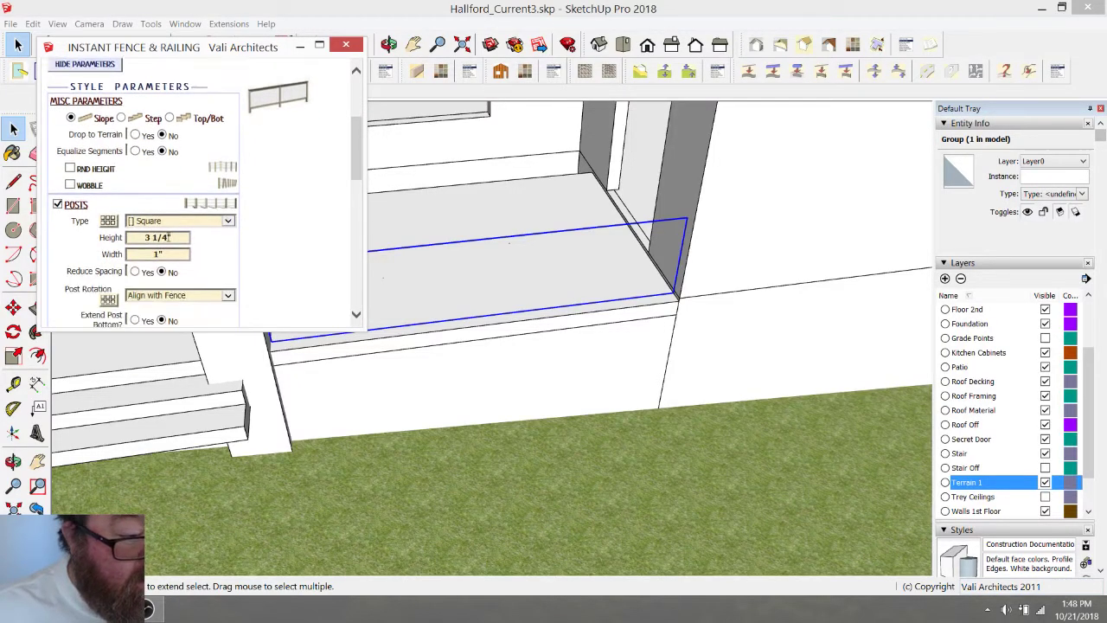
pyautogui.scroll(-3, 166, 238)
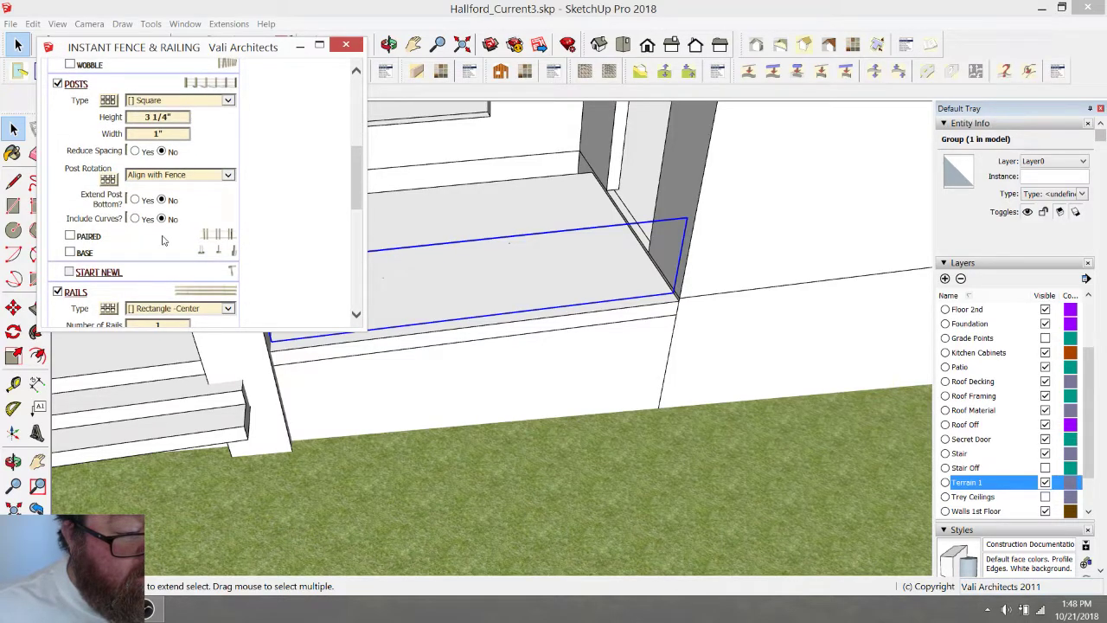
pyautogui.scroll(-3, 161, 240)
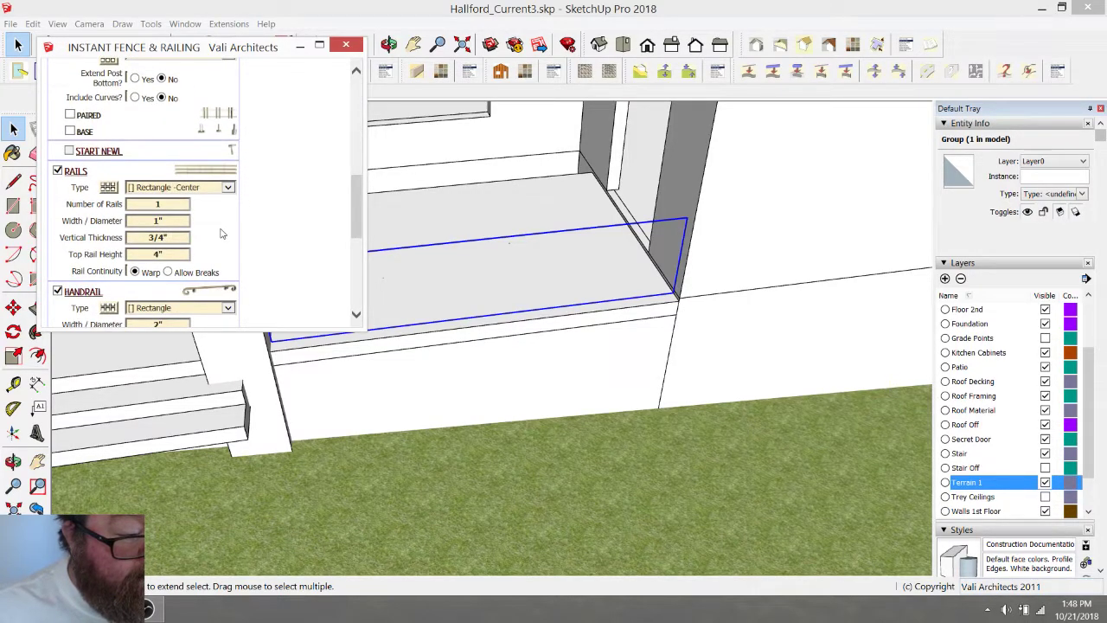
pyautogui.scroll(-1, 221, 233)
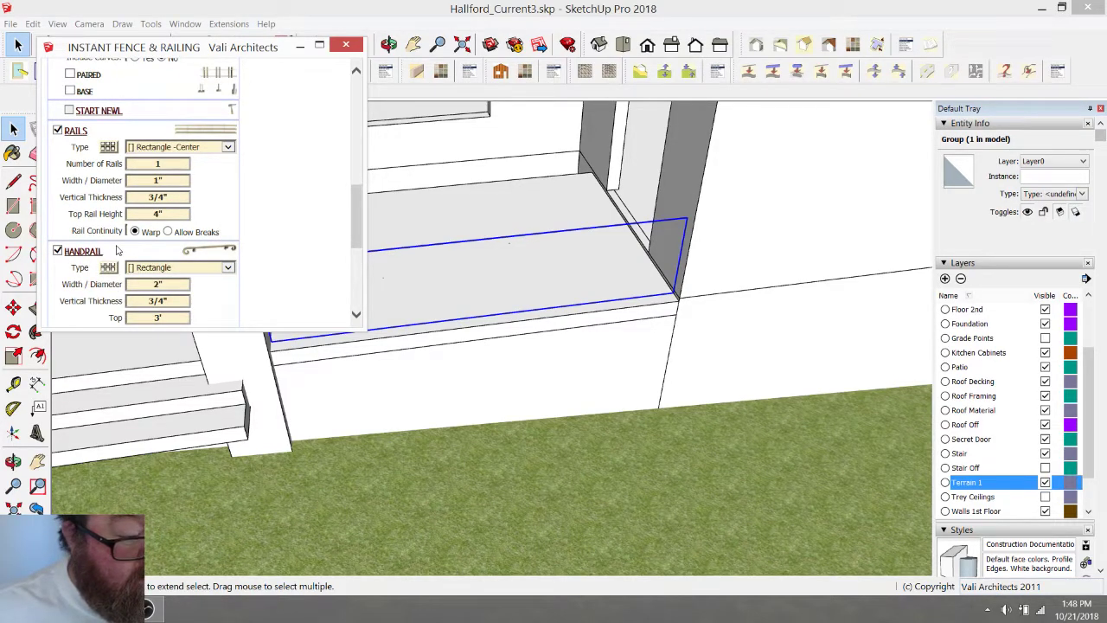
pyautogui.scroll(-4, 118, 250)
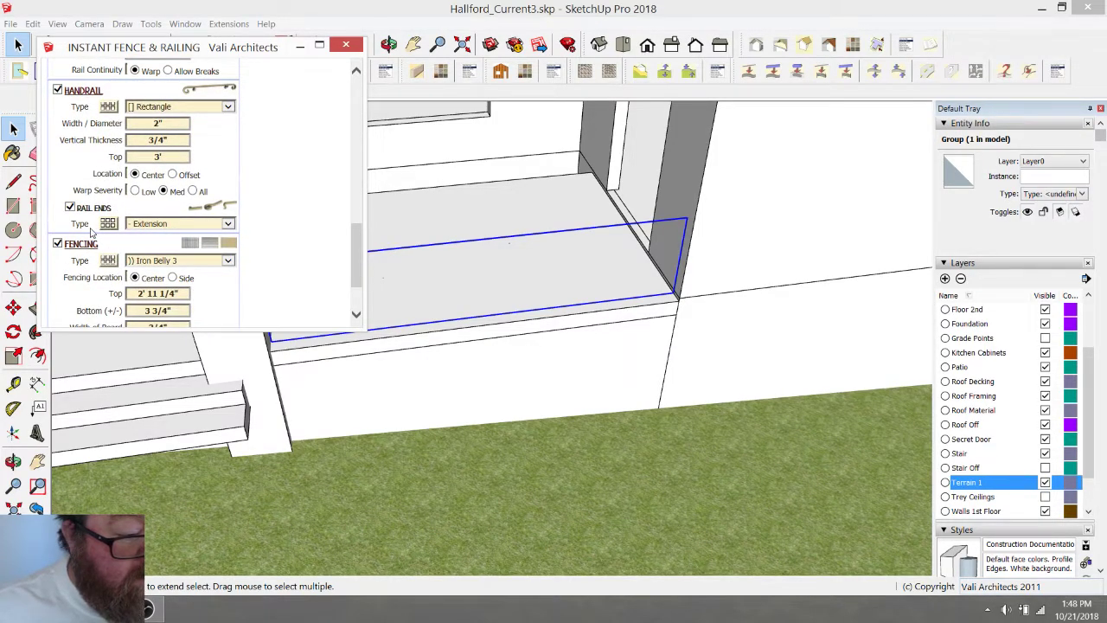
pyautogui.scroll(-2, 91, 232)
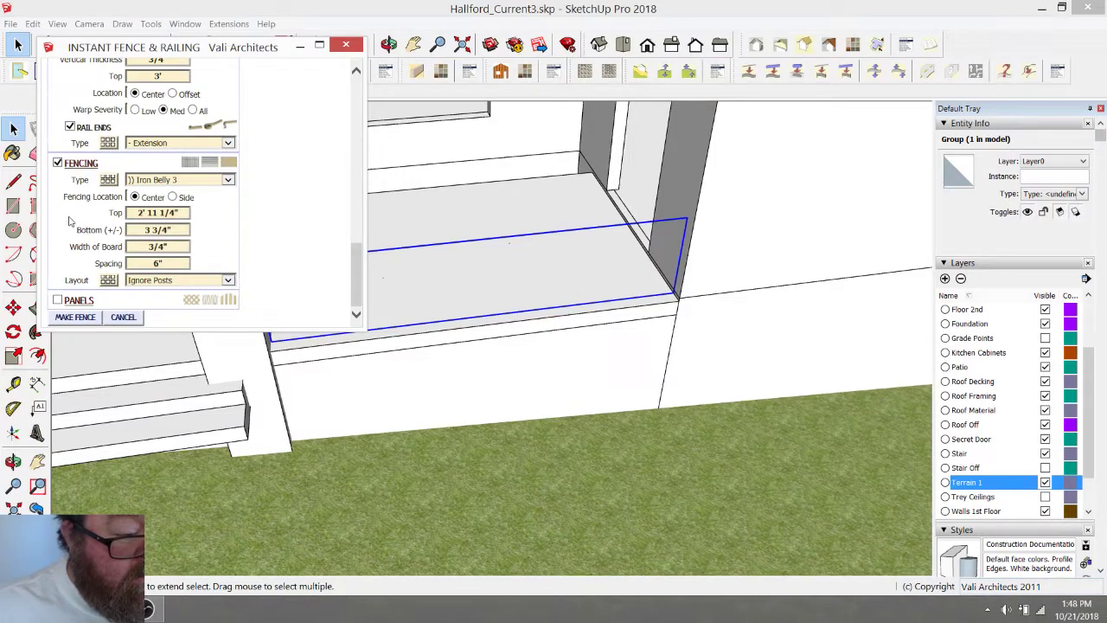
pyautogui.scroll(-1, 69, 222)
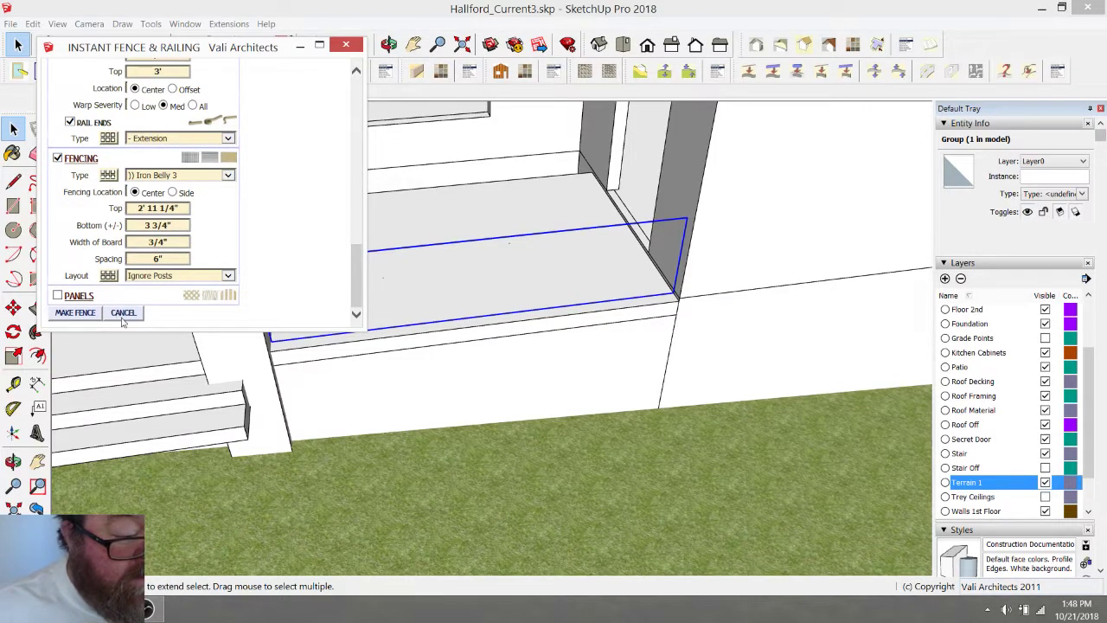
pyautogui.click(75, 313)
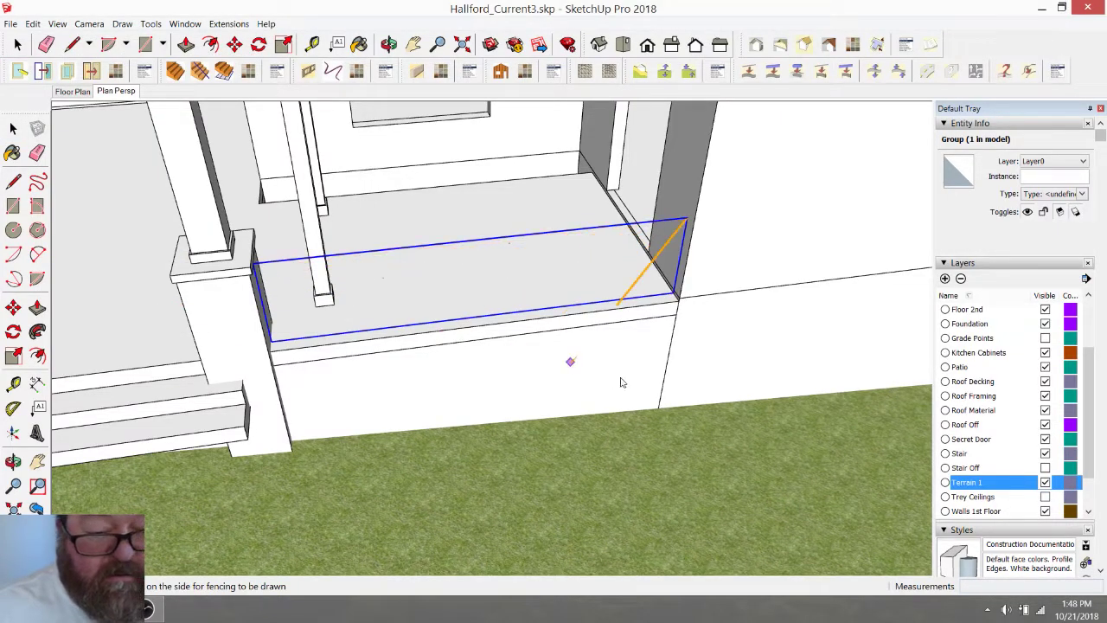
pyautogui.click(703, 234)
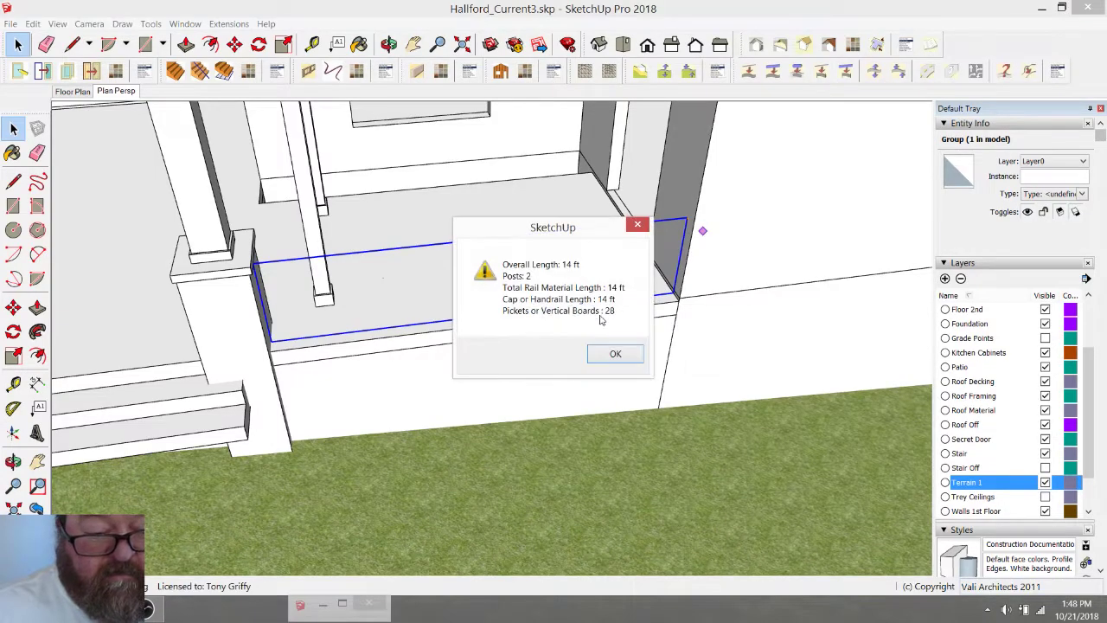
pyautogui.click(612, 353)
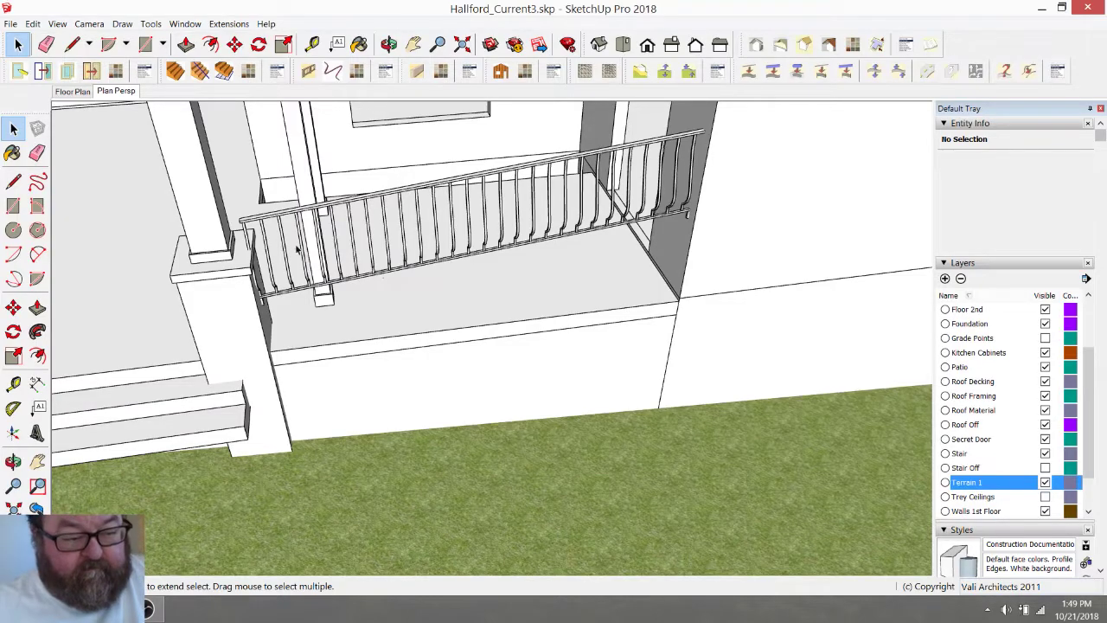
# Inspect the iron belly railing and its pickets between the column and wall, and undo the railing
pyautogui.scroll(1, 307, 253)
pyautogui.click(389, 44)
pyautogui.moveTo(553, 147); pyautogui.dragTo(278, 244)
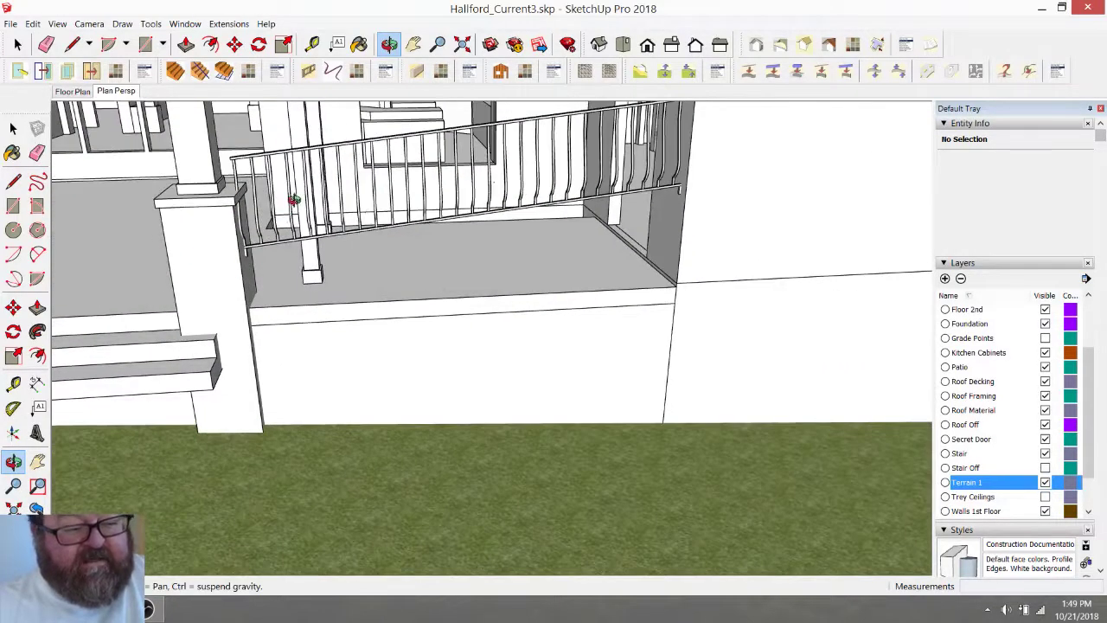
pyautogui.click(18, 45)
pyautogui.click(318, 196)
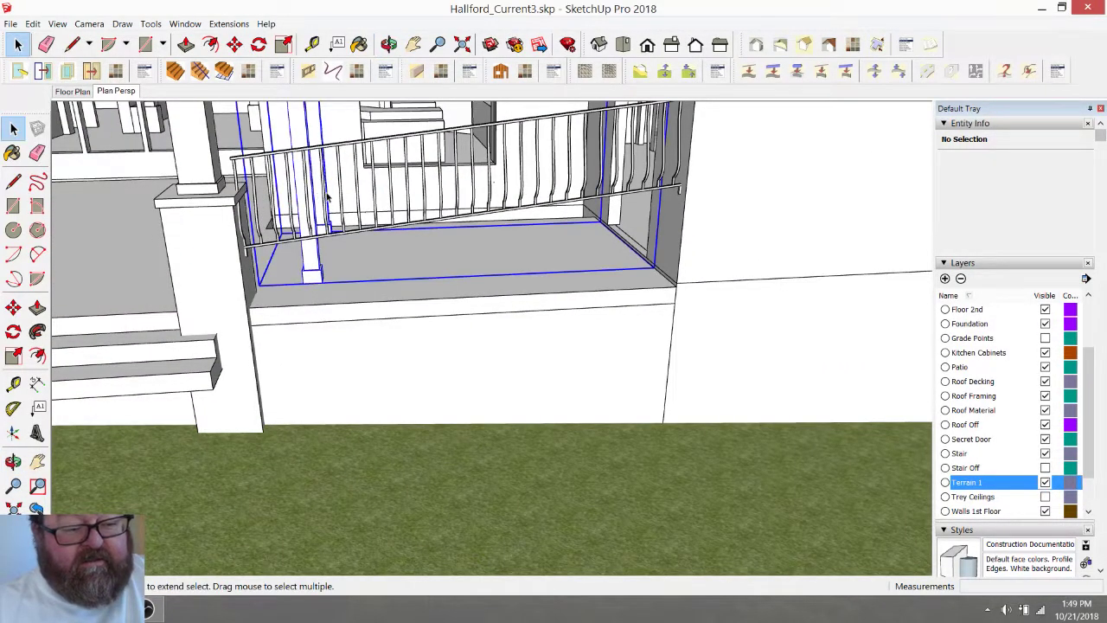
pyautogui.doubleClick(344, 205)
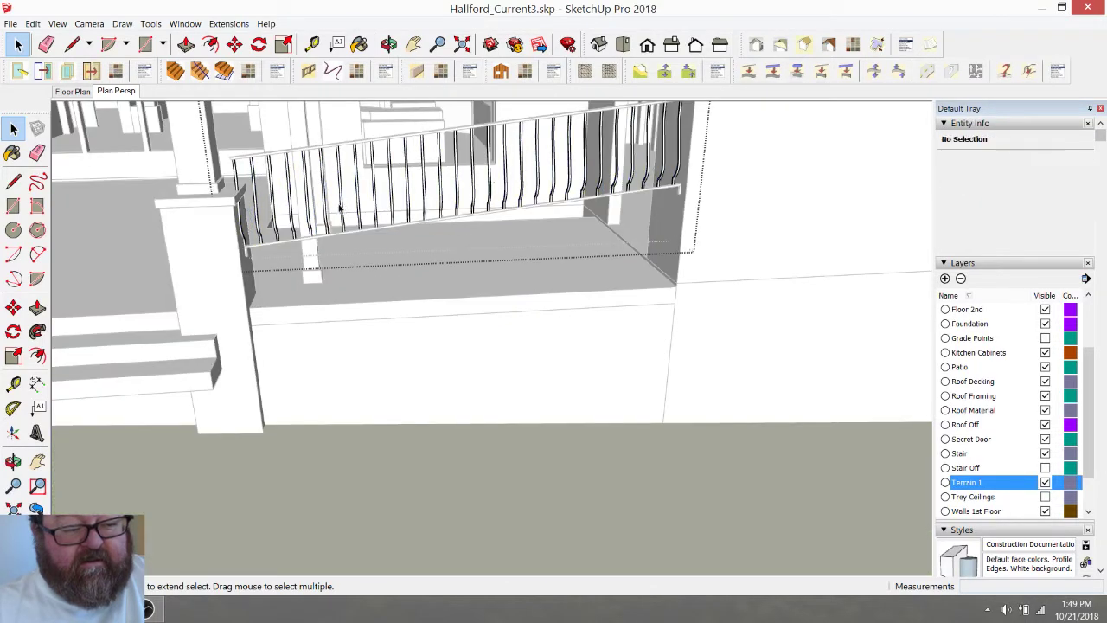
pyautogui.click(343, 209)
pyautogui.click(319, 257)
pyautogui.scroll(-1, 282, 324)
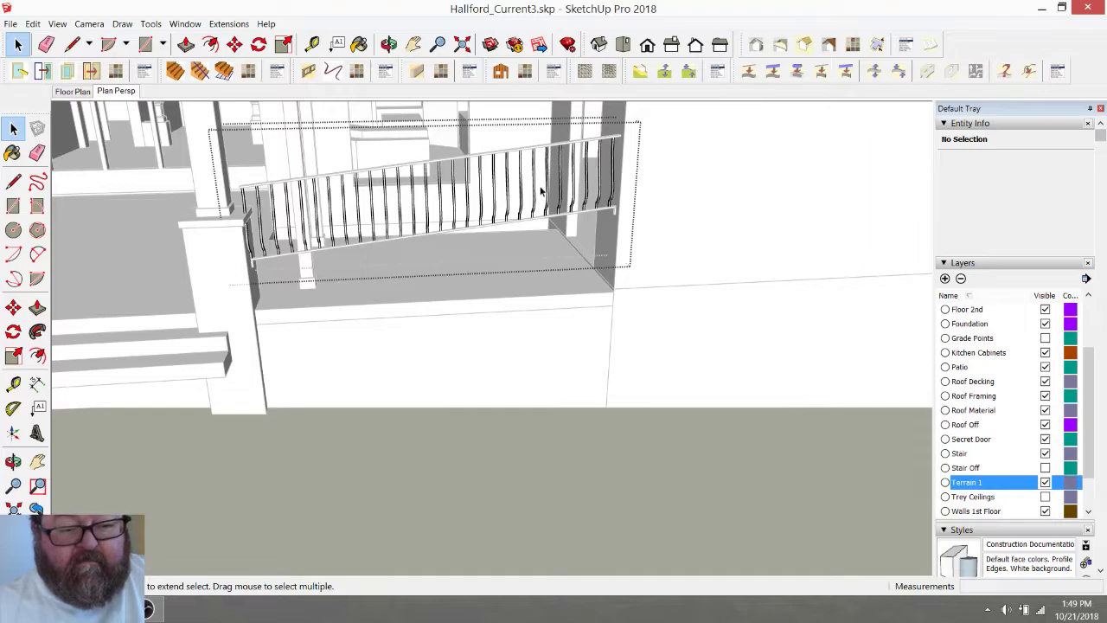
pyautogui.click(353, 247)
pyautogui.hotkey('ctrl', 'z')
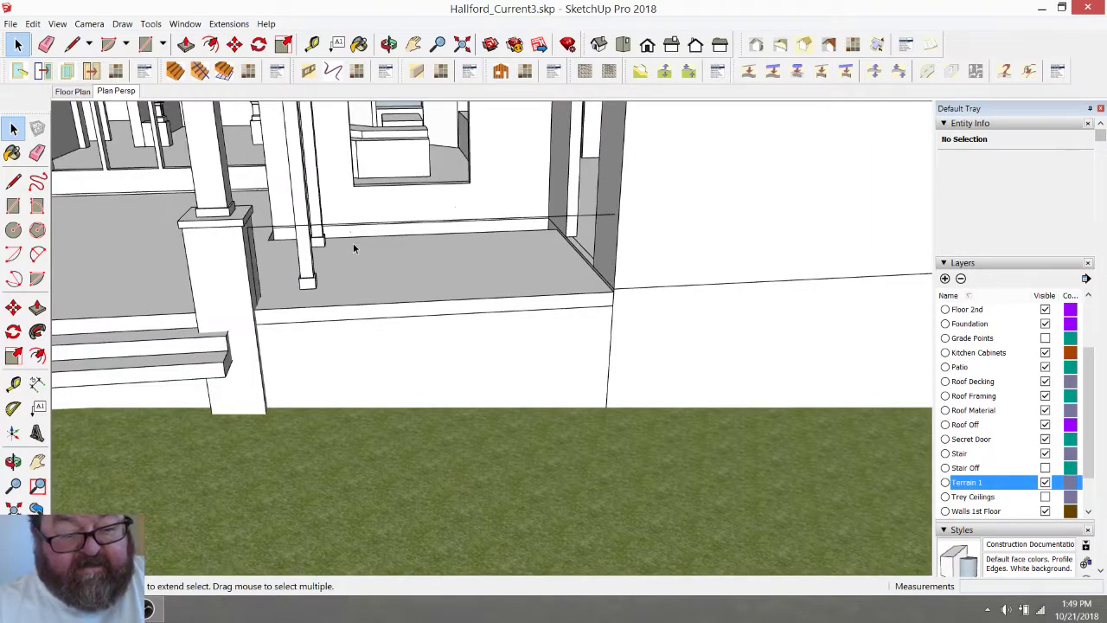
# Select the line group between the porch column and wall and examine it from the other side
pyautogui.click(358, 230)
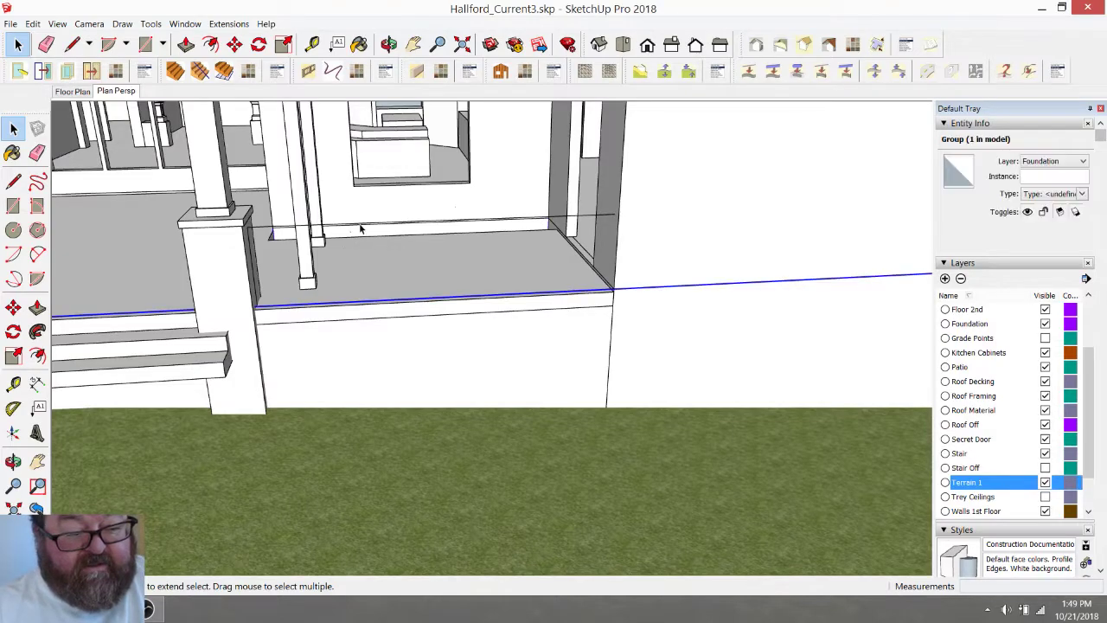
pyautogui.click(389, 44)
pyautogui.moveTo(370, 213); pyautogui.dragTo(299, 260)
pyautogui.scroll(-5, 637, 366)
pyautogui.moveTo(576, 288); pyautogui.dragTo(351, 227)
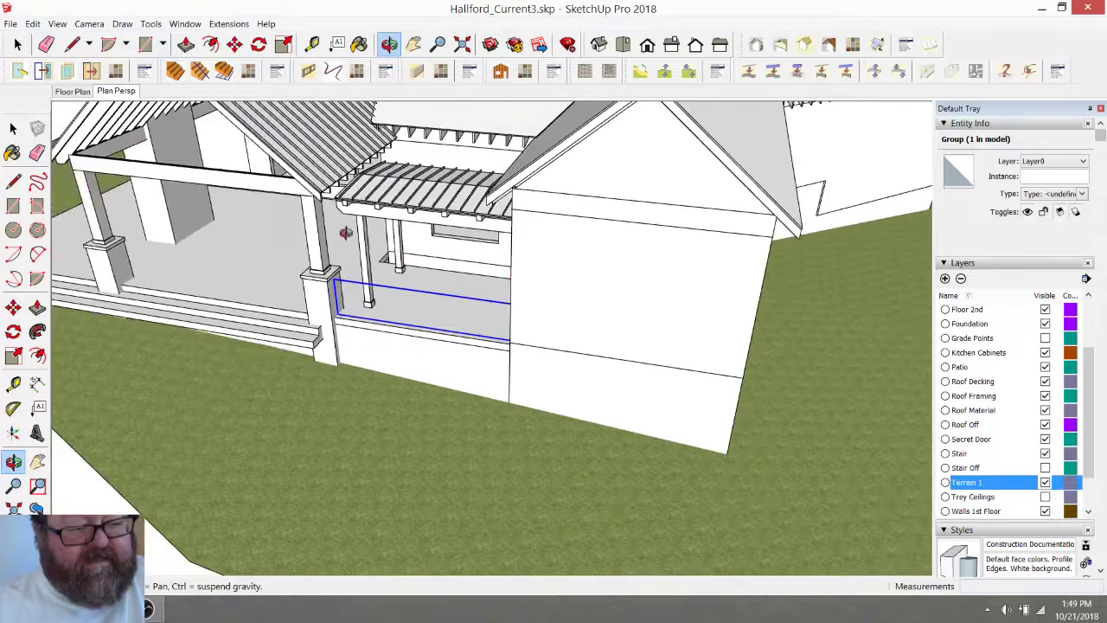
pyautogui.scroll(5, 423, 323)
pyautogui.scroll(2, 423, 323)
# Start Make Fence or Railing for the line group with the Iron Belly Railing style, hide the quantity takeoff and show the style parameters
pyautogui.click(220, 24)
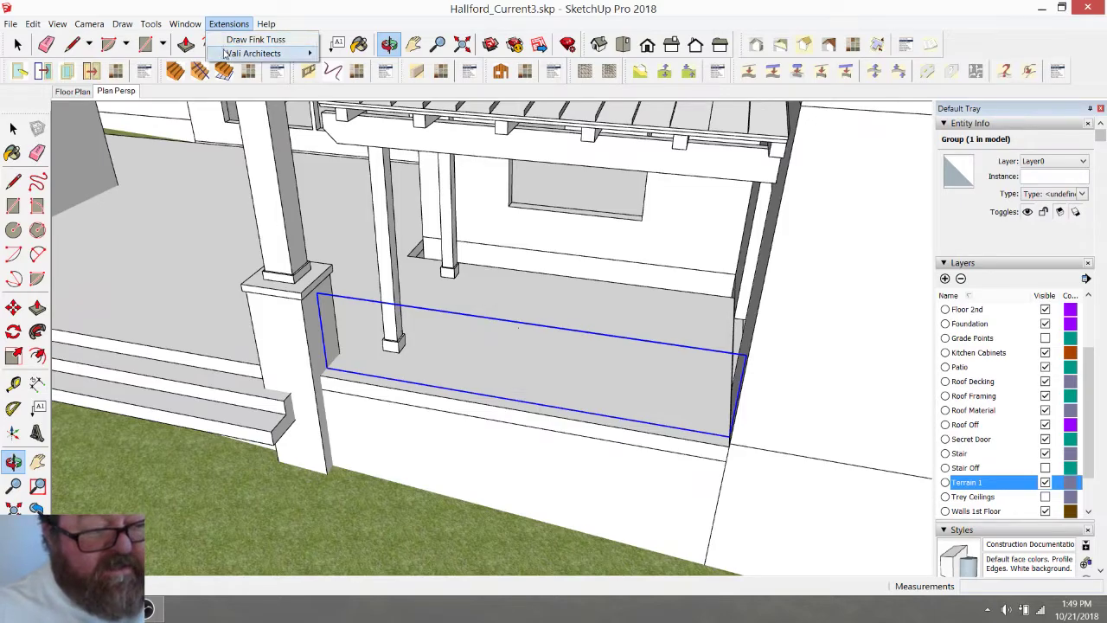
pyautogui.moveTo(312, 54)
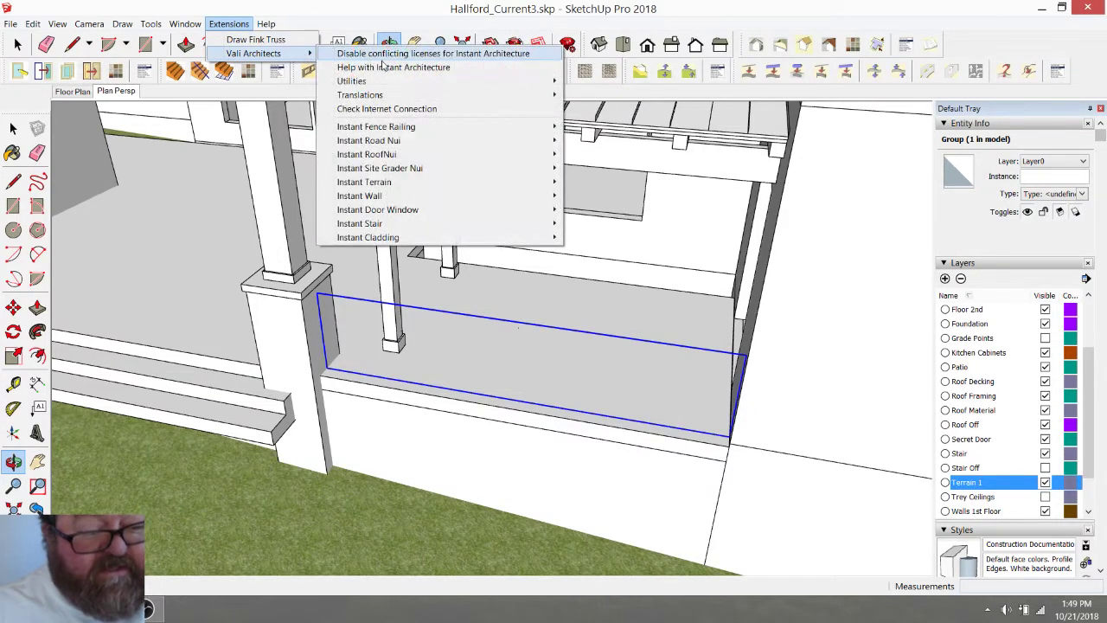
pyautogui.moveTo(380, 142)
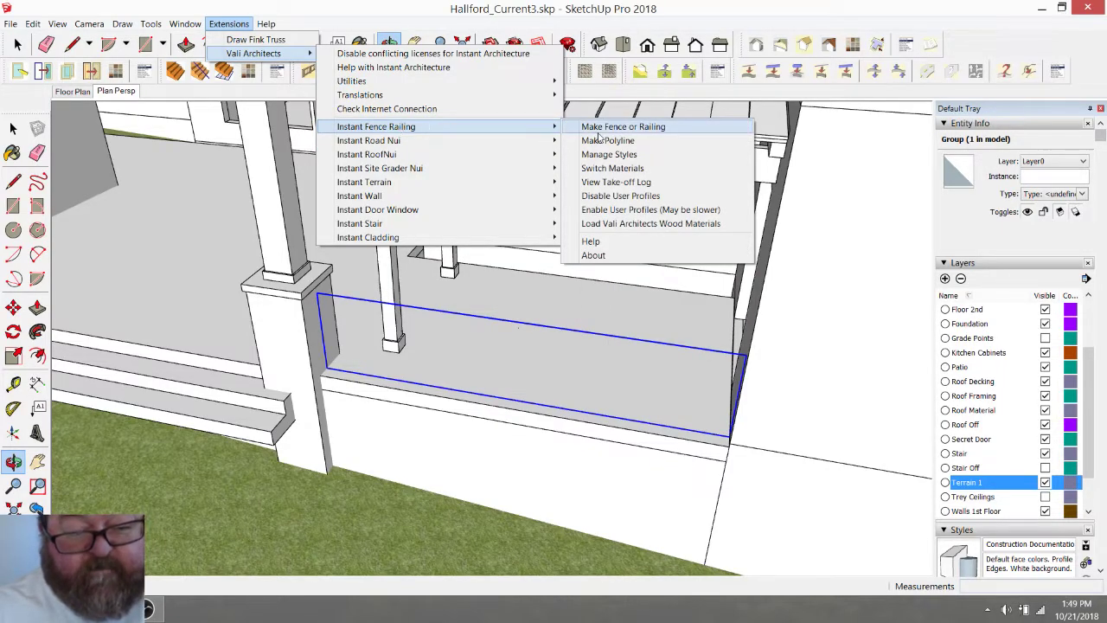
pyautogui.click(599, 129)
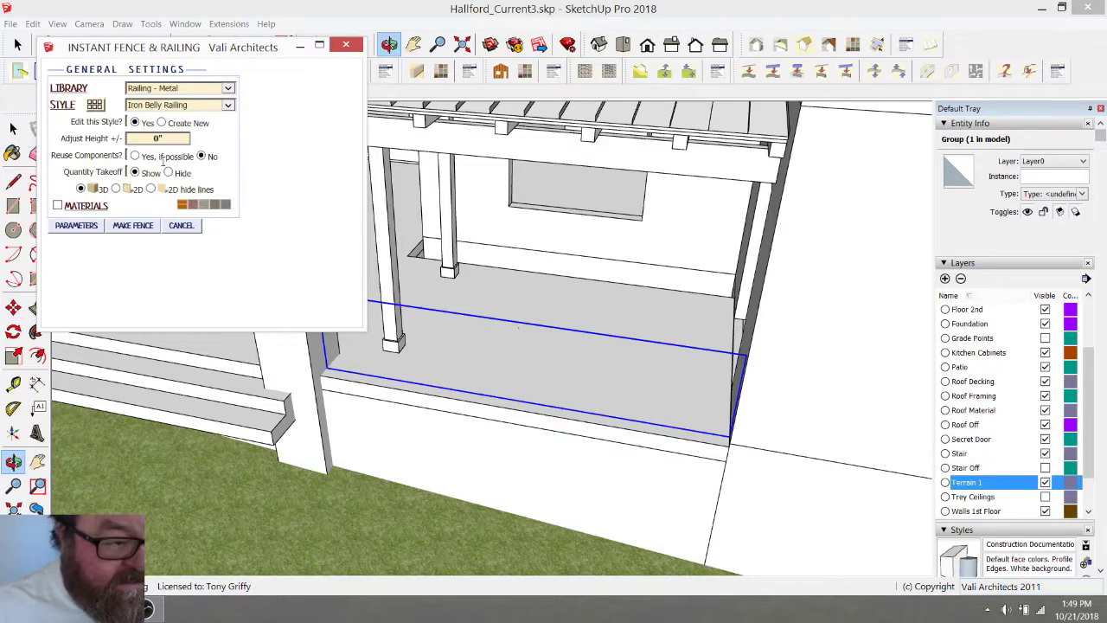
pyautogui.moveTo(224, 52); pyautogui.dragTo(258, 140)
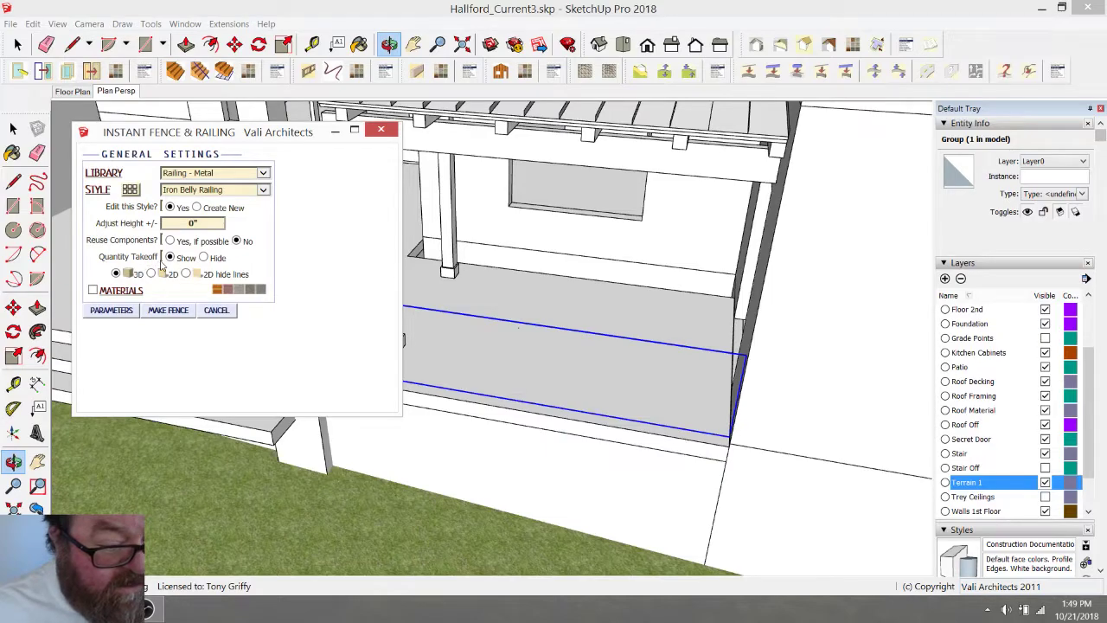
pyautogui.click(203, 258)
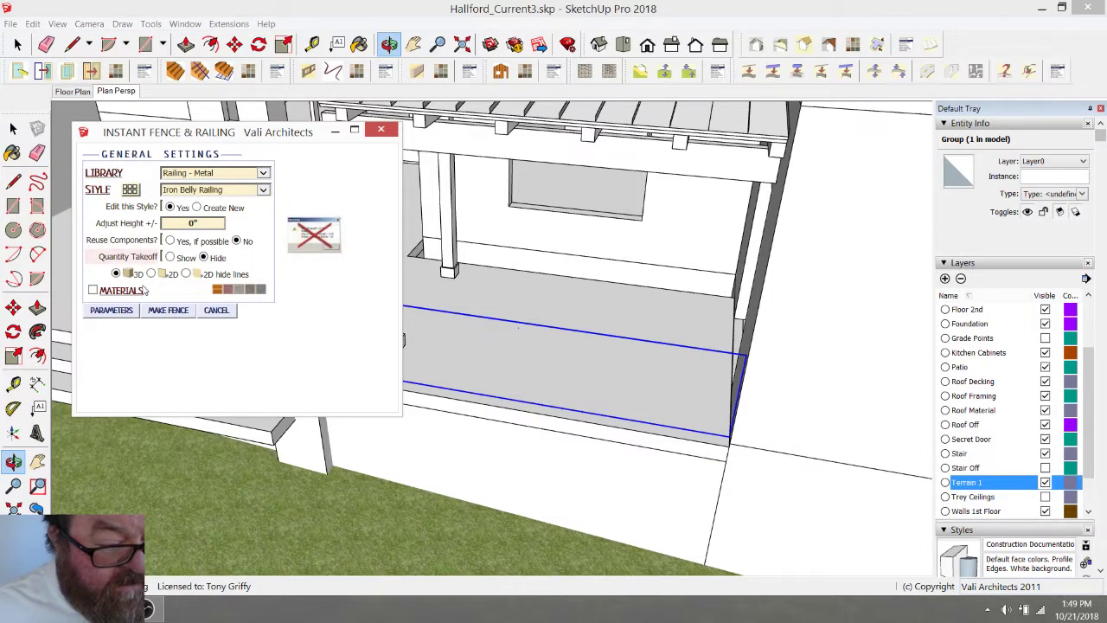
pyautogui.click(110, 309)
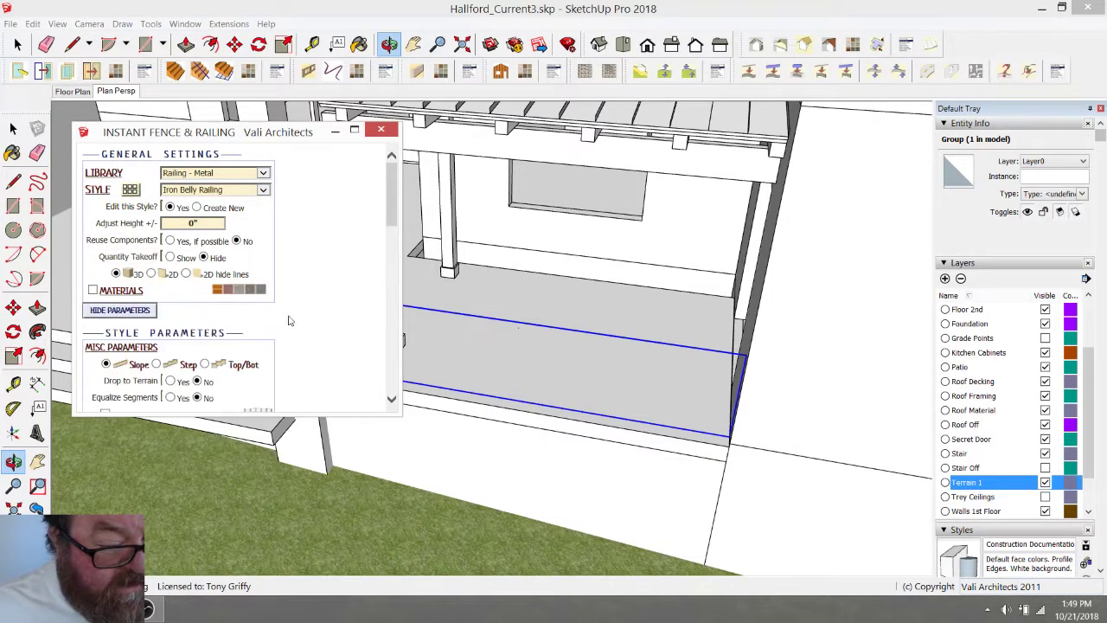
pyautogui.scroll(-3, 294, 318)
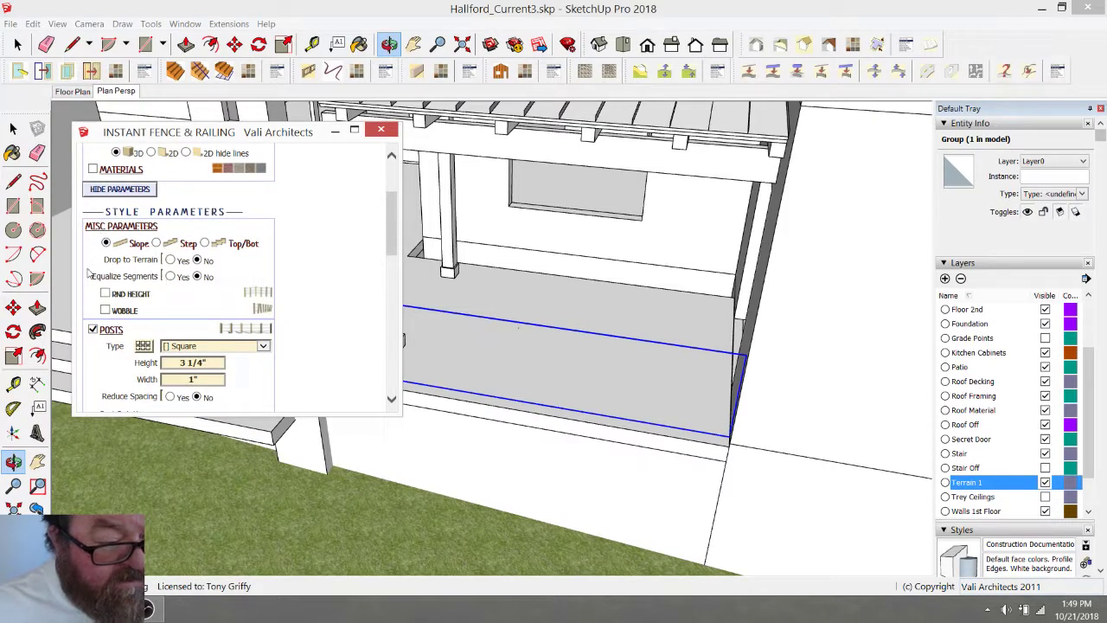
# Try the Step, Top/Bot and Slope options in the railing's miscellaneous parameters and close the settings without making the railing
pyautogui.click(156, 243)
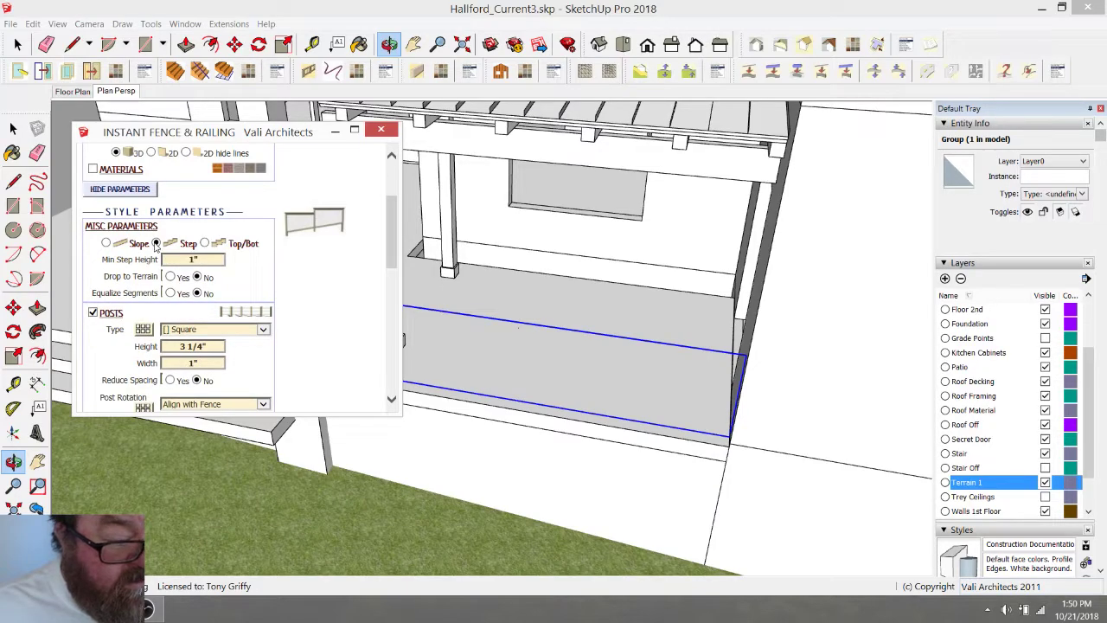
pyautogui.click(205, 244)
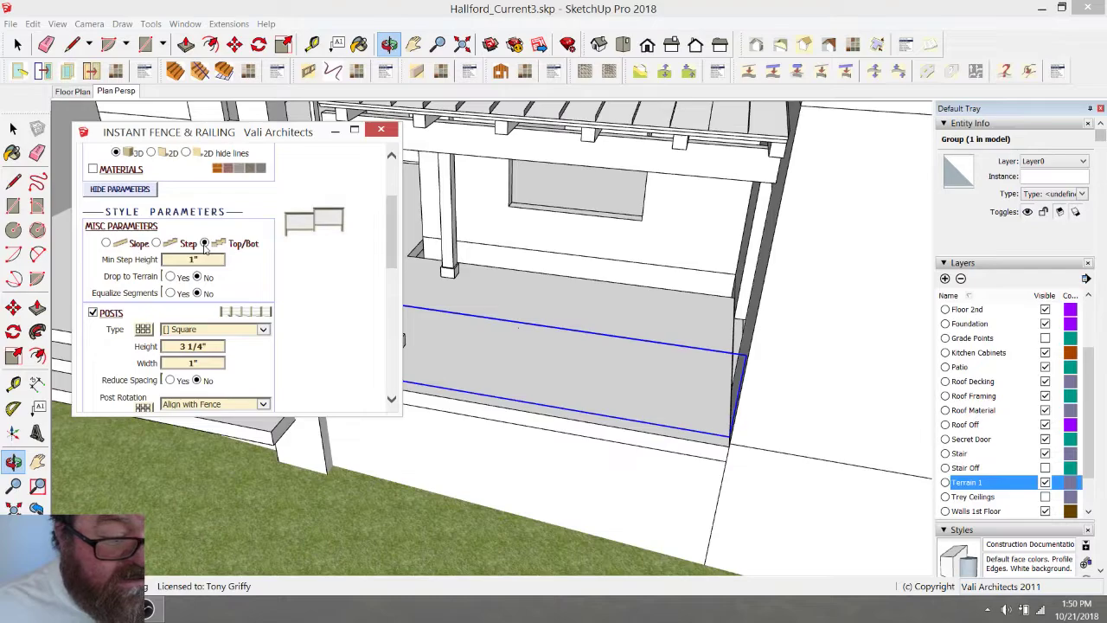
pyautogui.click(157, 244)
pyautogui.click(105, 244)
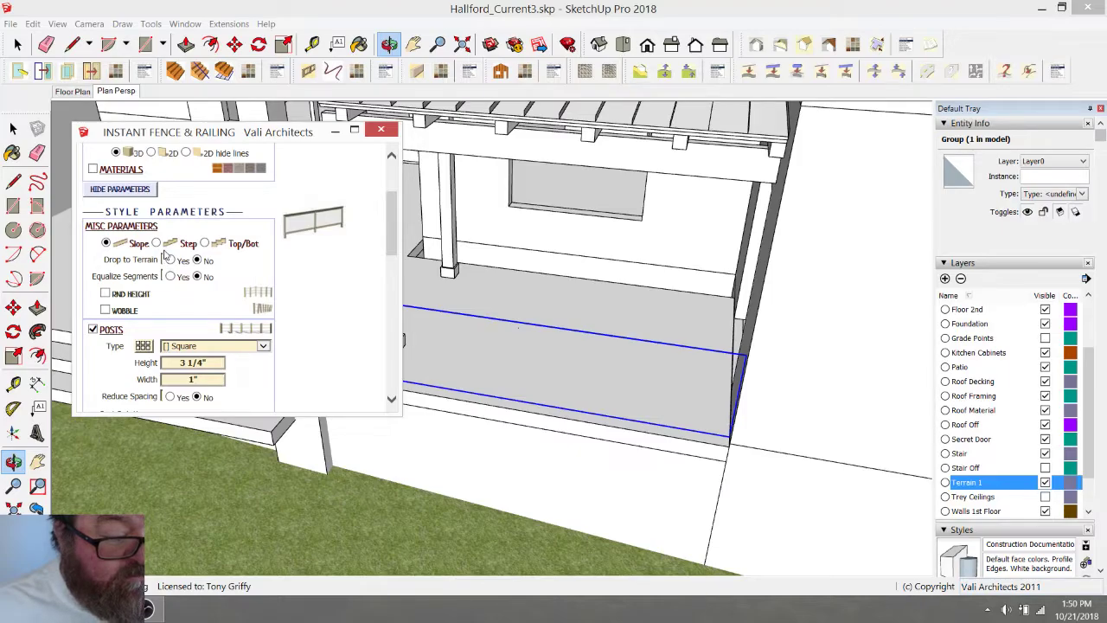
pyautogui.click(381, 129)
pyautogui.moveTo(310, 249); pyautogui.dragTo(556, 311, button='middle')
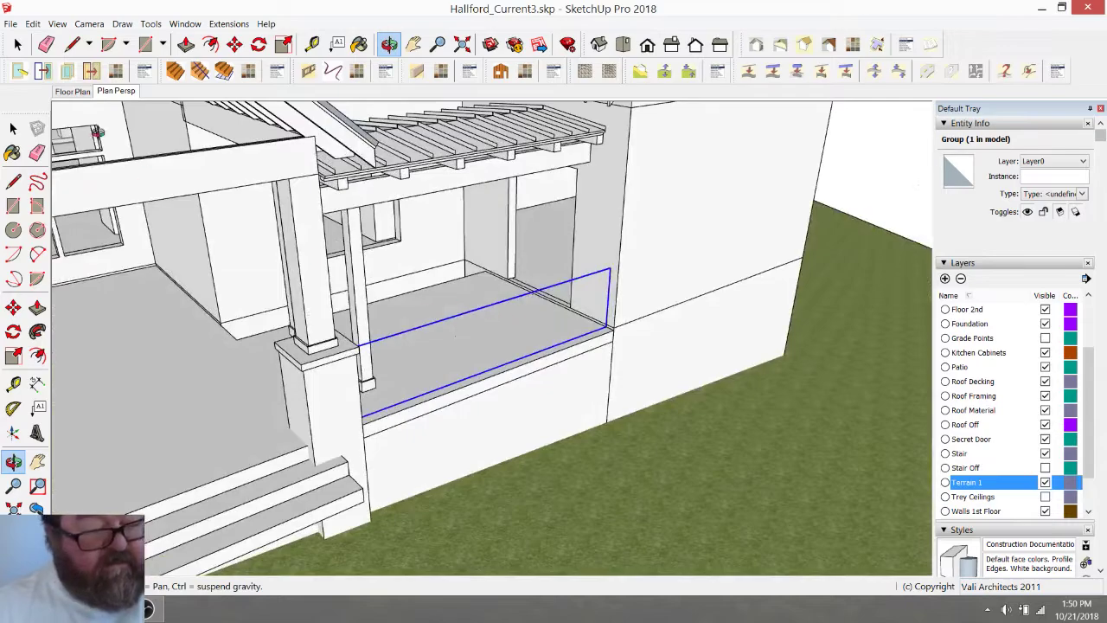
# Draw a 3' vertical edge at the wall end of the railing line group, from the upper line down to the slab
pyautogui.click(17, 44)
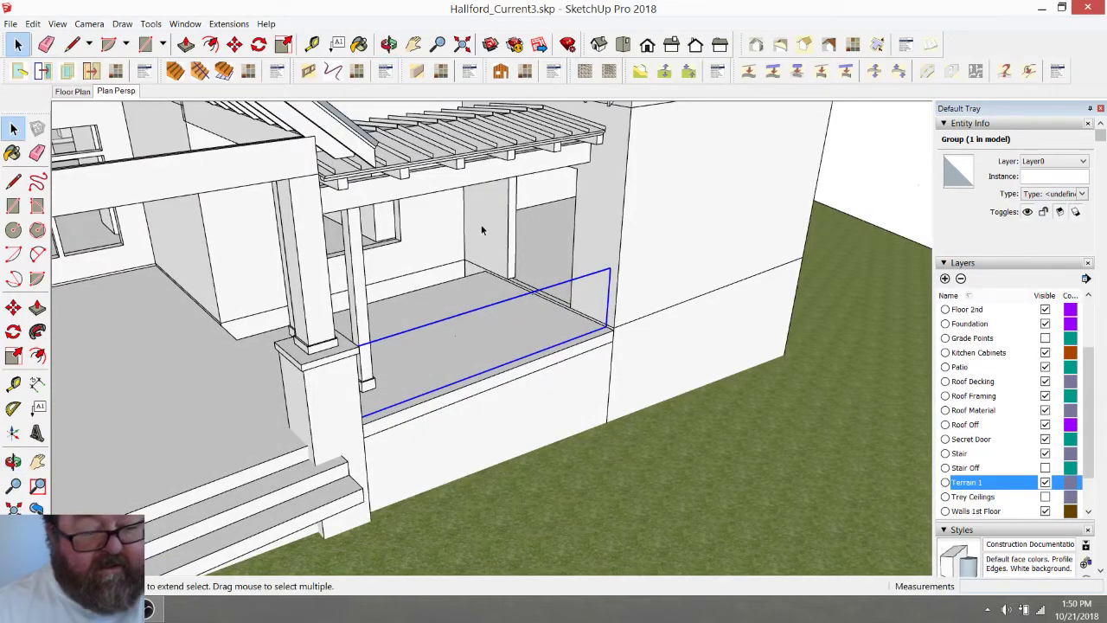
pyautogui.doubleClick(551, 292)
pyautogui.click(550, 289)
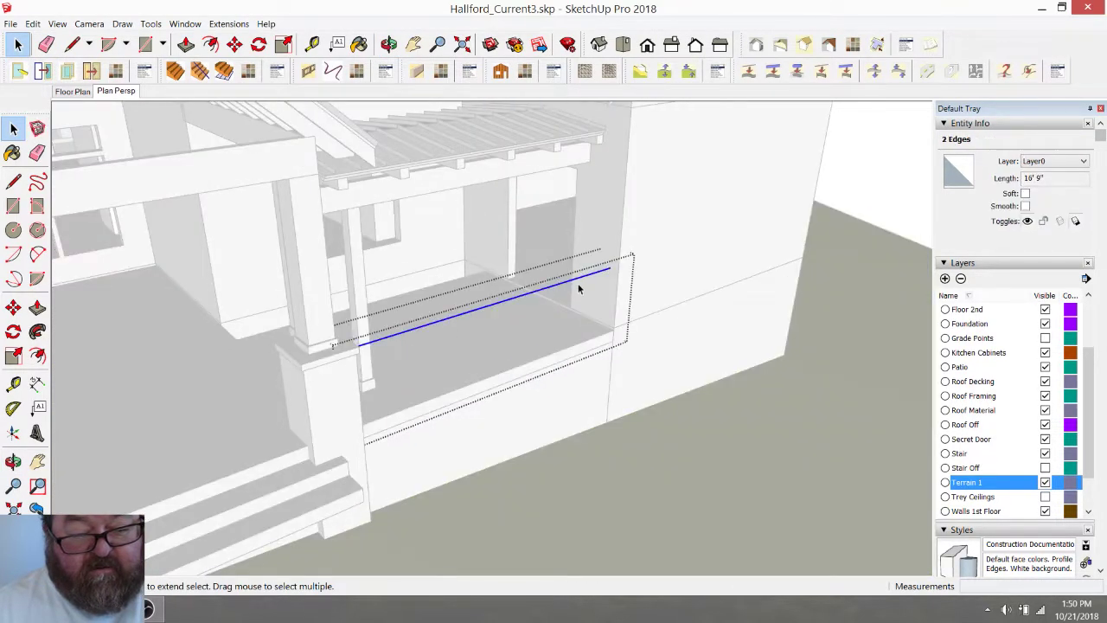
pyautogui.click(73, 45)
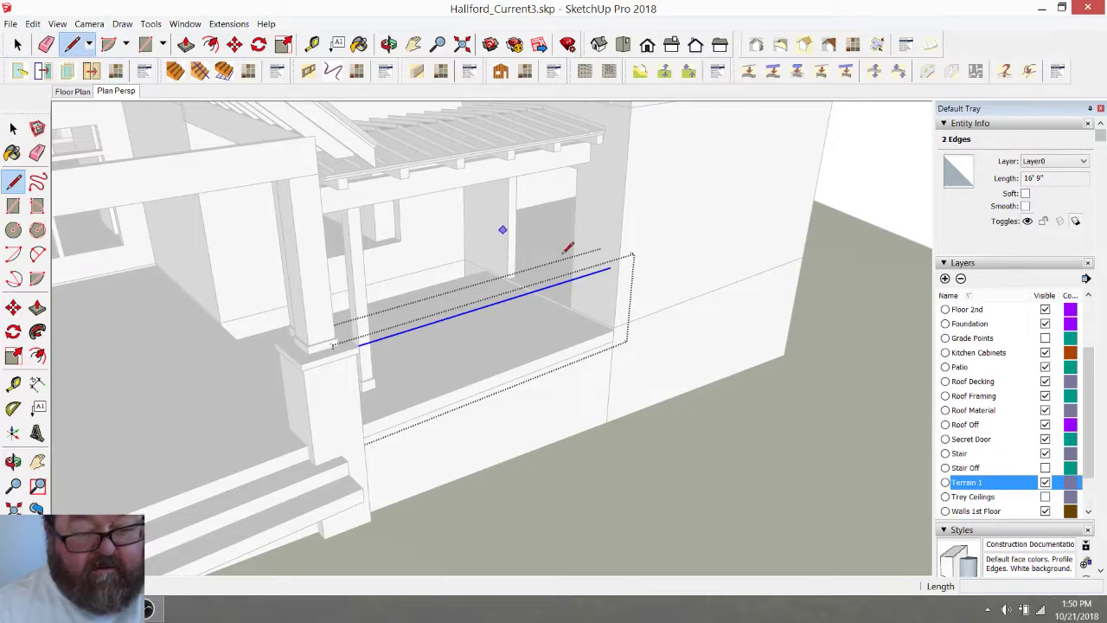
pyautogui.click(610, 268)
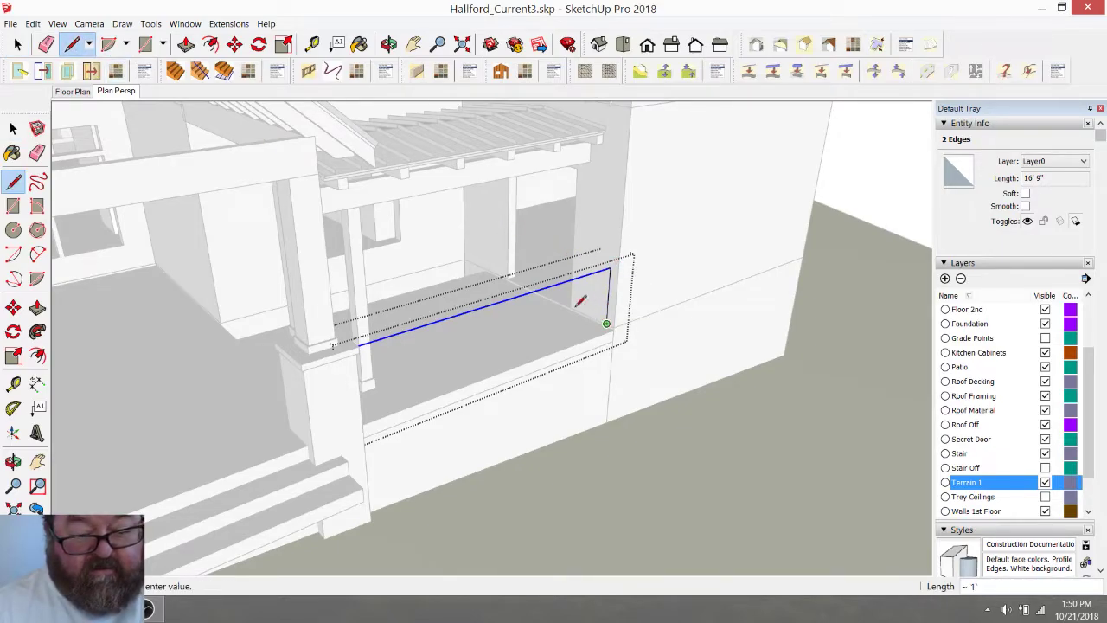
pyautogui.scroll(3, 600, 316)
pyautogui.scroll(3, 603, 315)
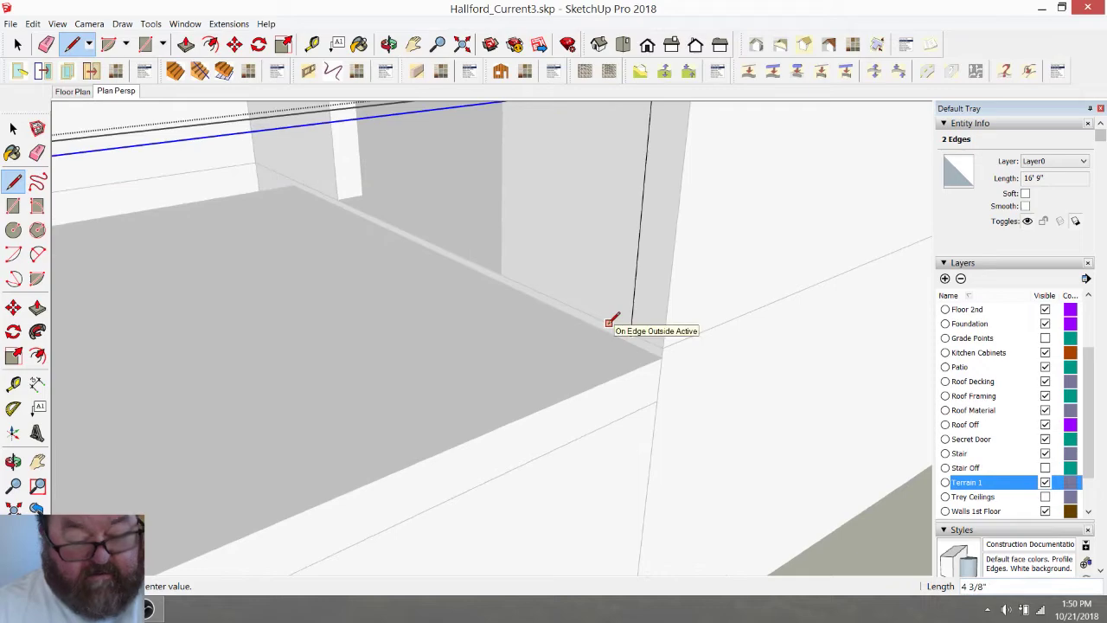
pyautogui.press('Escape')
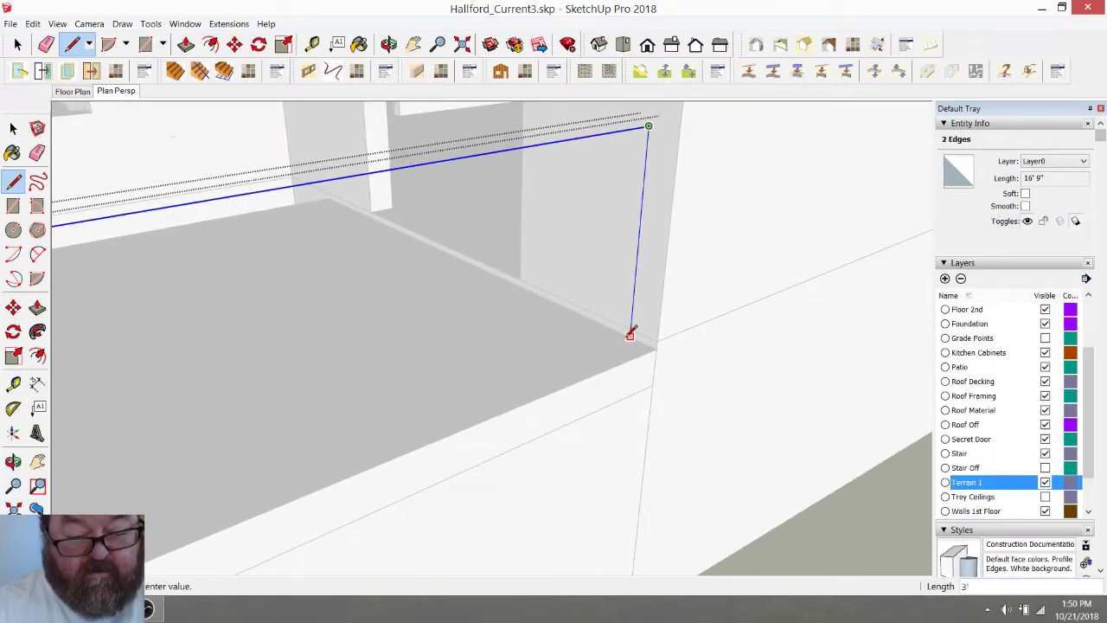
pyautogui.scroll(-2, 589, 318)
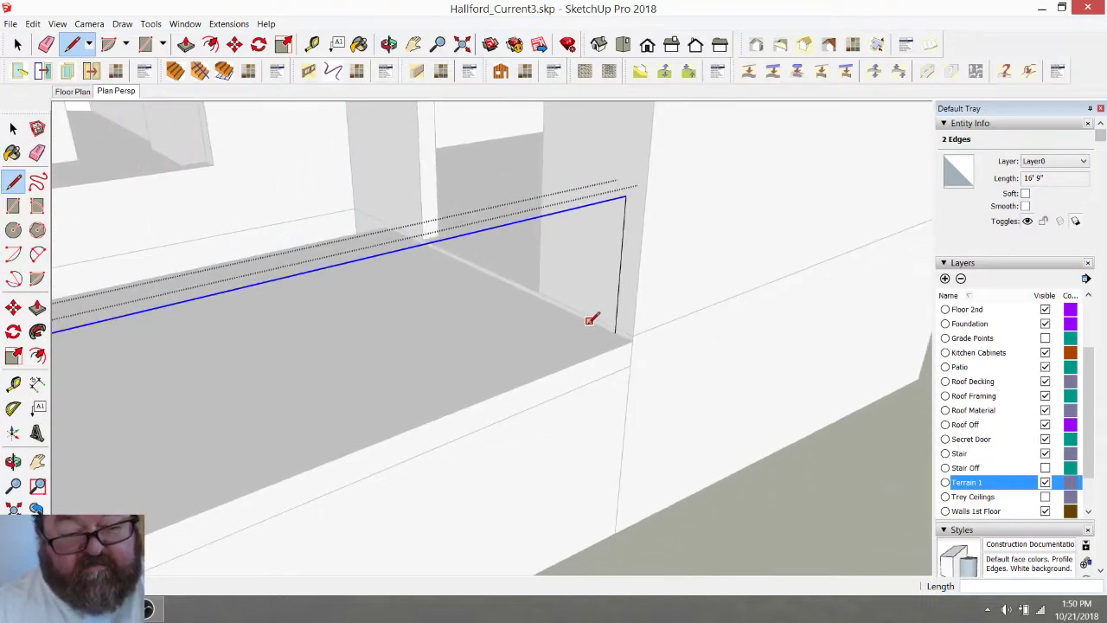
pyautogui.moveTo(616, 331); pyautogui.dragTo(106, 246, button='middle')
pyautogui.scroll(3, 265, 338)
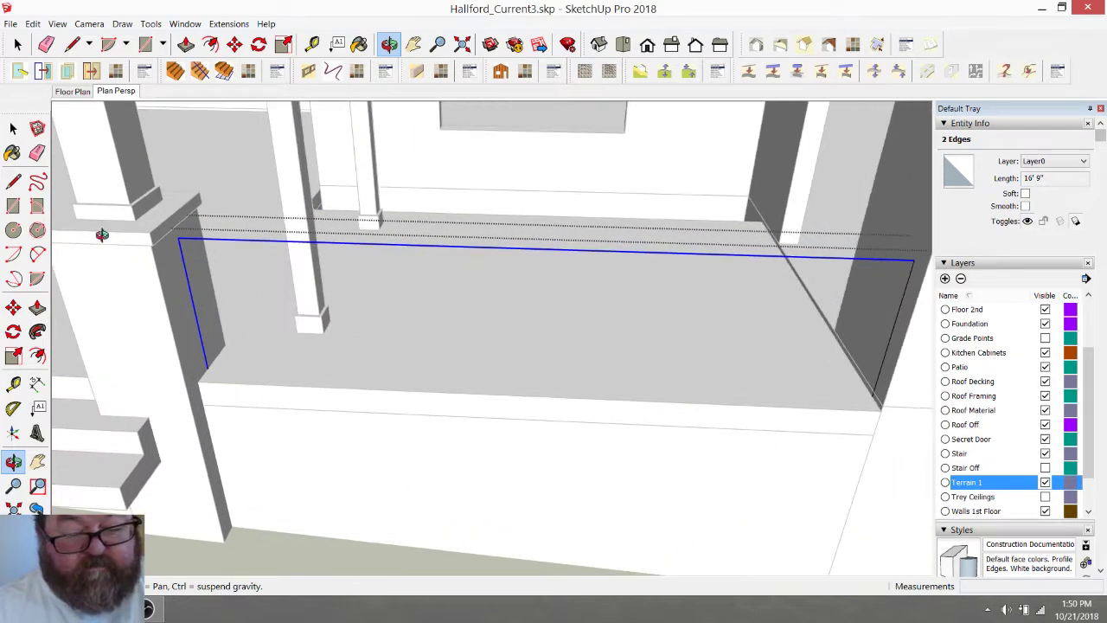
pyautogui.click(18, 44)
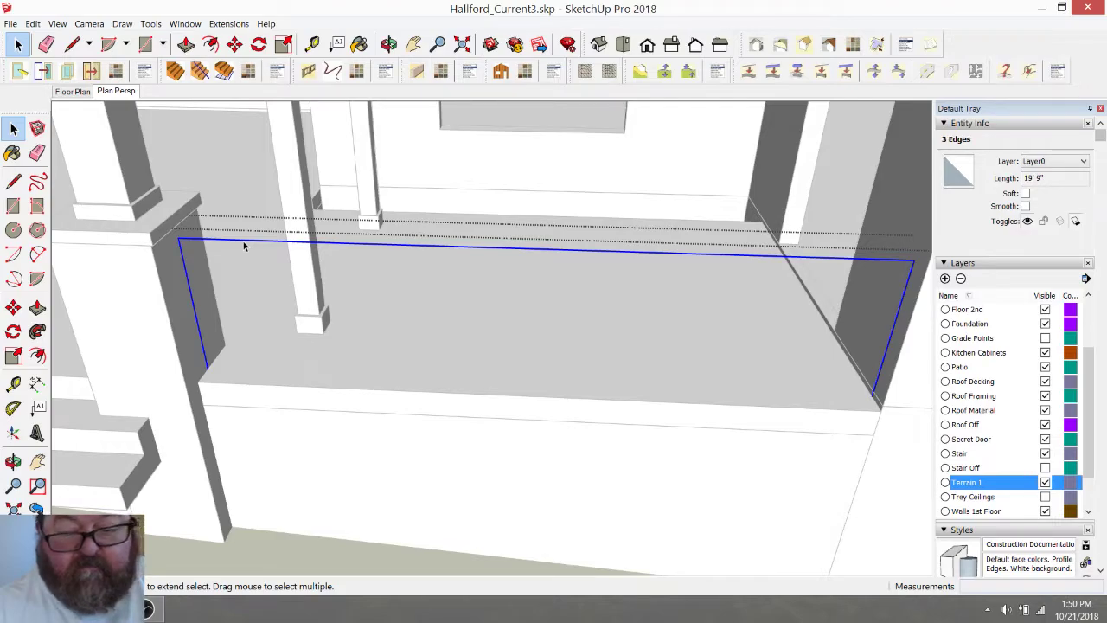
pyautogui.click(244, 225)
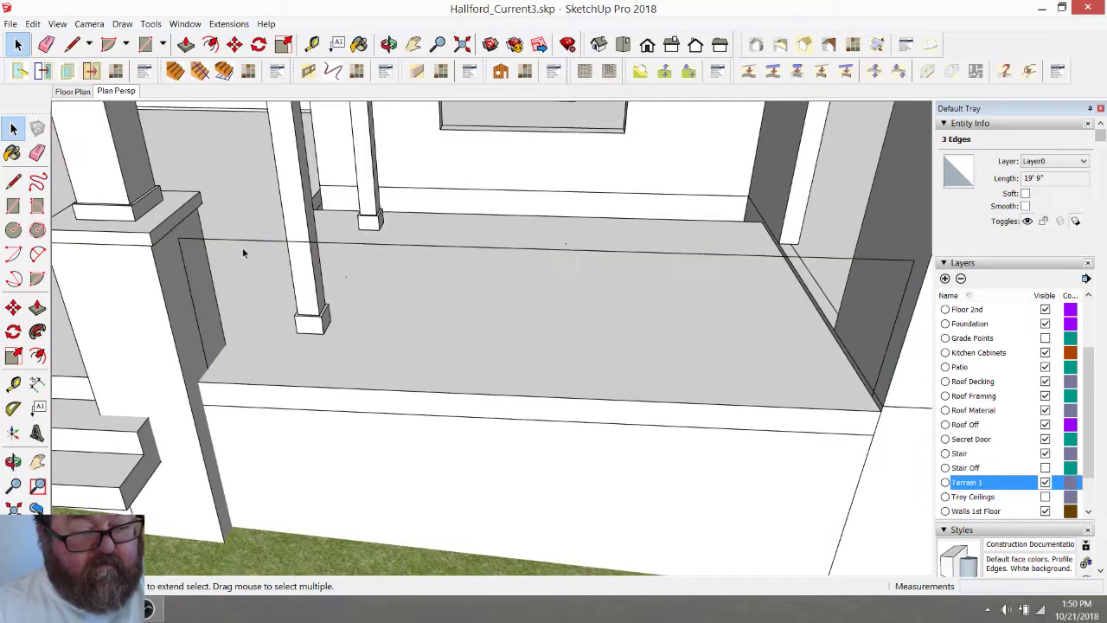
# Make a railing along the line group with the Iron Belly Railing style, choosing the outer side for it to be drawn on
pyautogui.click(242, 242)
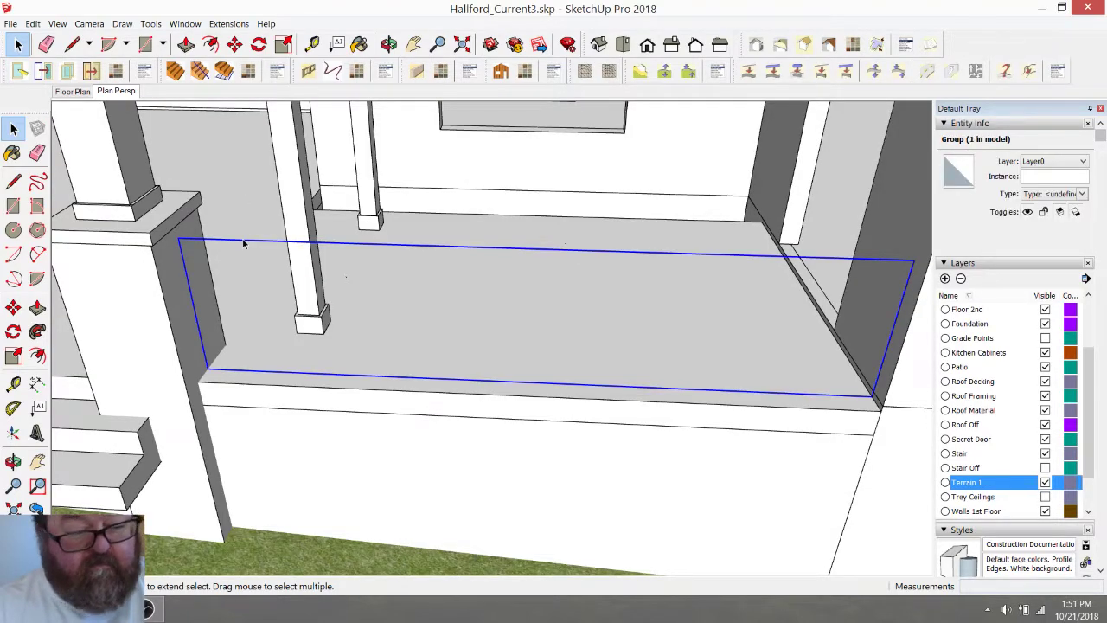
pyautogui.click(228, 23)
pyautogui.moveTo(259, 52)
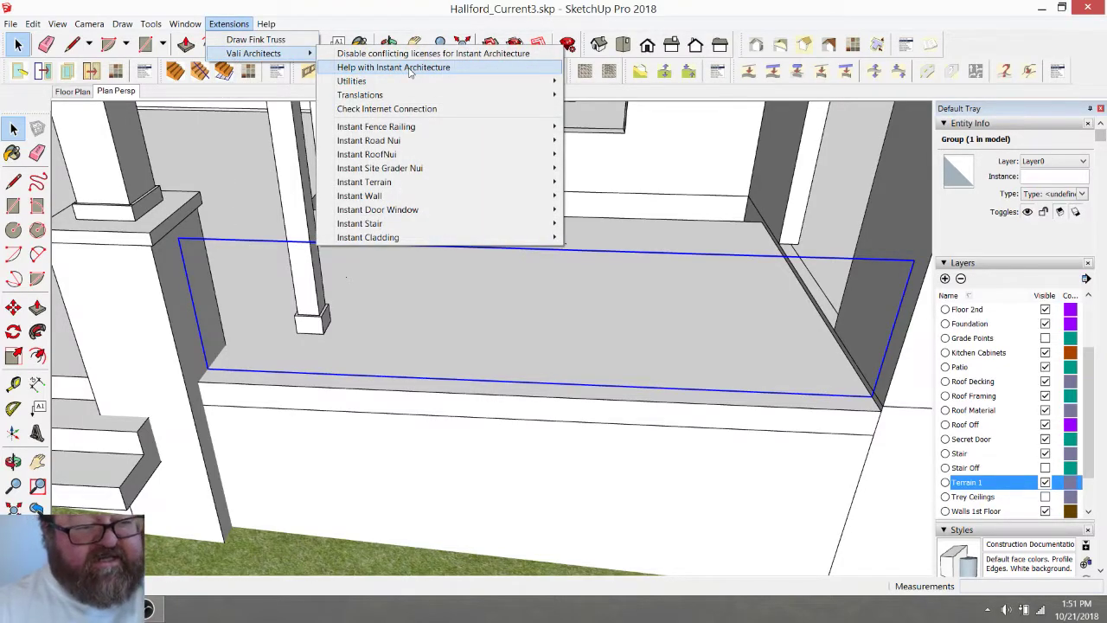
pyautogui.moveTo(421, 130)
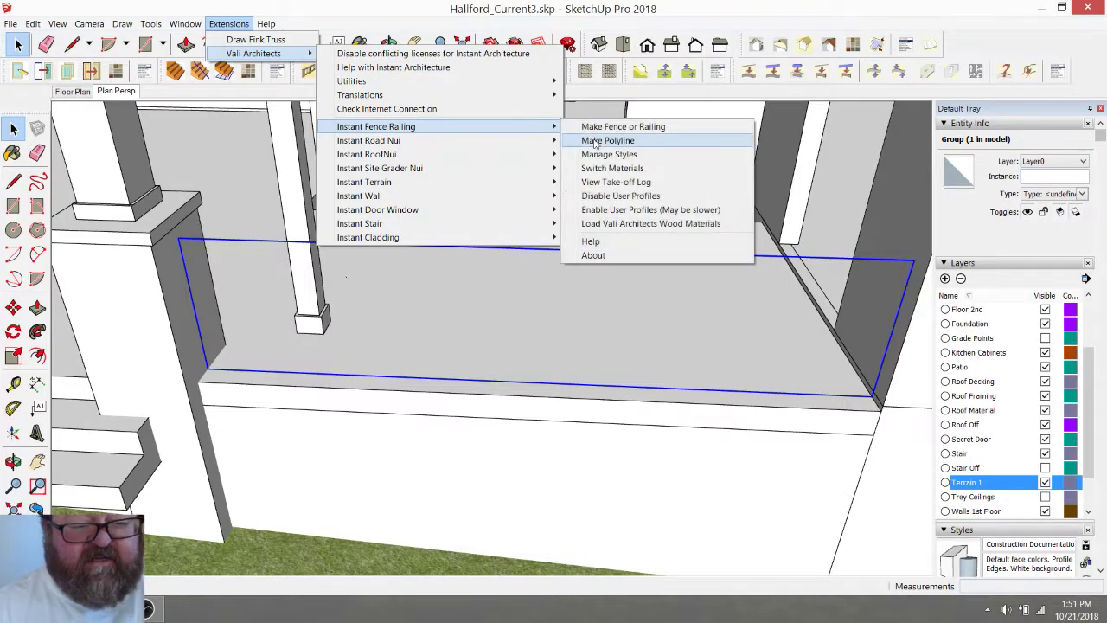
pyautogui.click(612, 128)
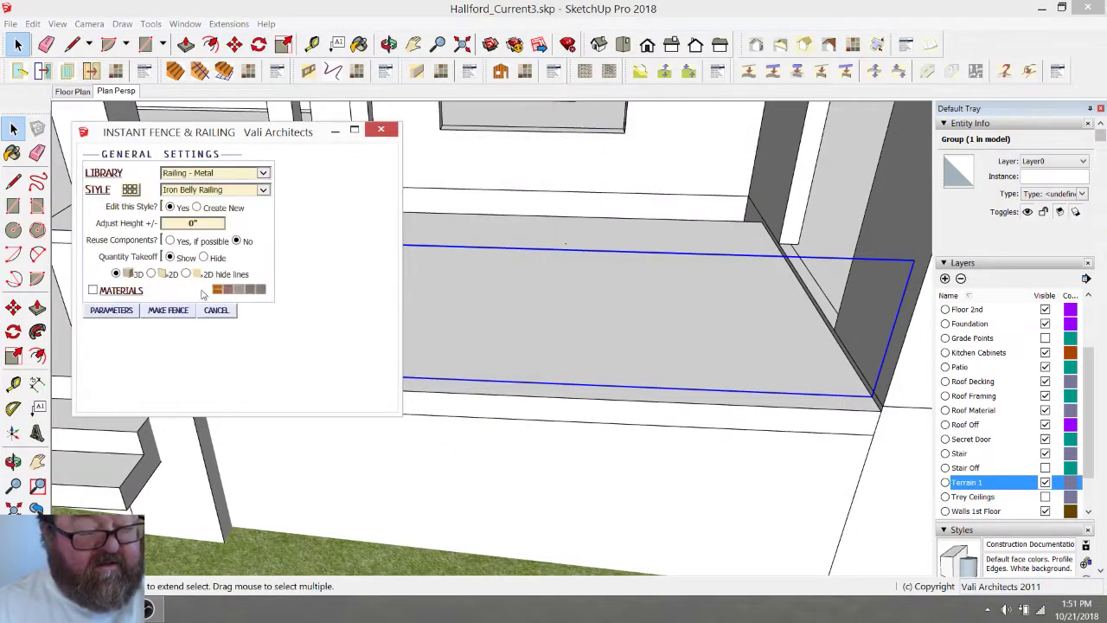
pyautogui.click(168, 312)
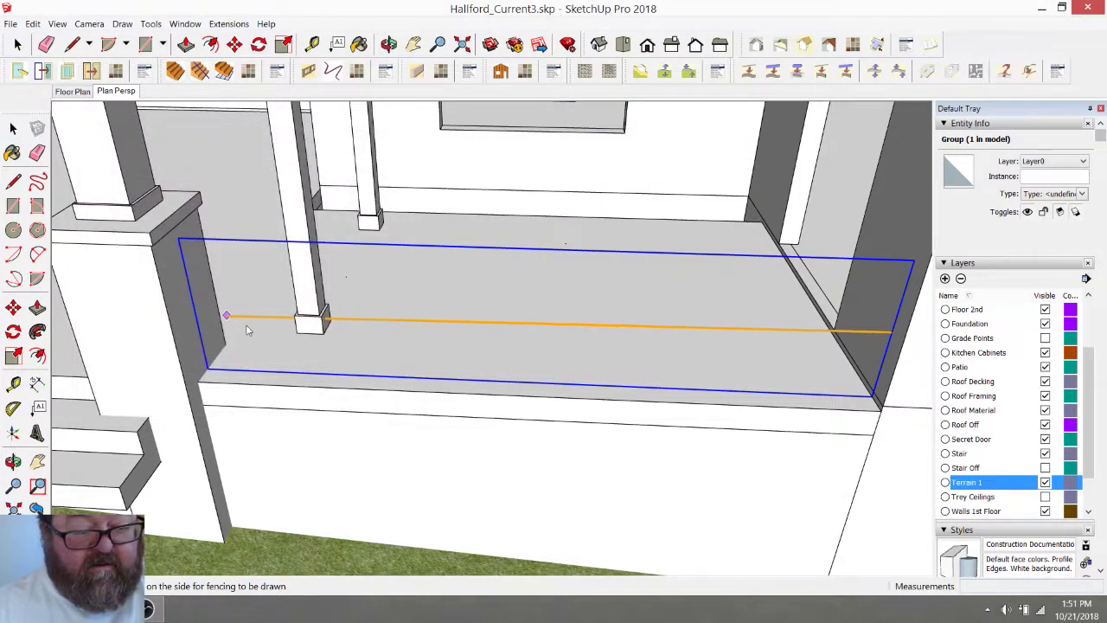
pyautogui.click(903, 348)
pyautogui.click(625, 356)
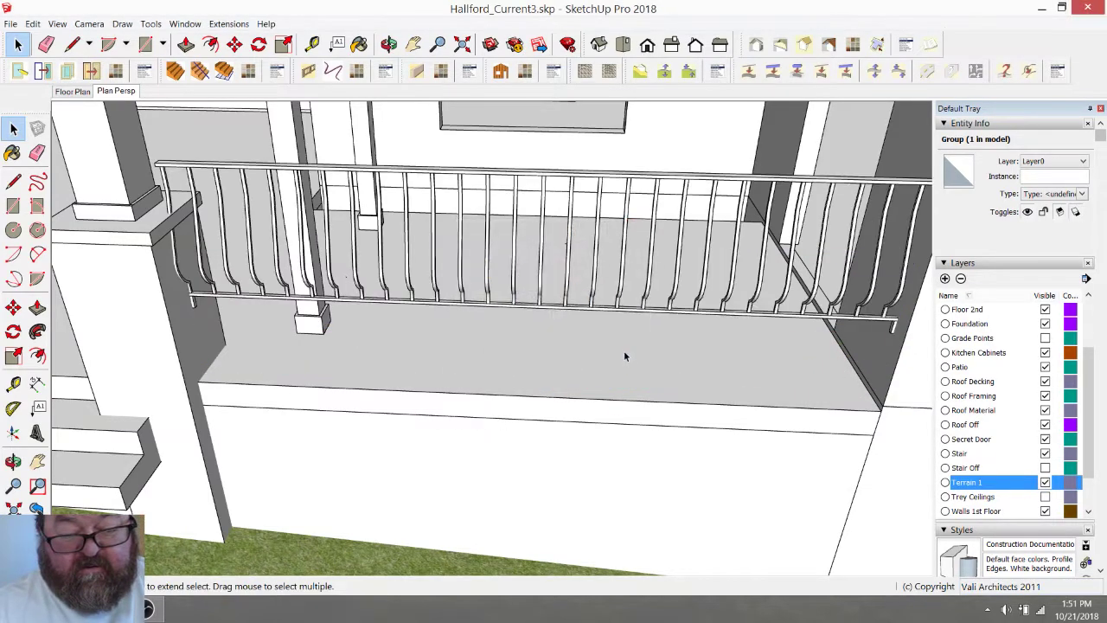
# Open the new railing's picket group and delete the end picket that runs into the column base
pyautogui.scroll(-4, 356, 296)
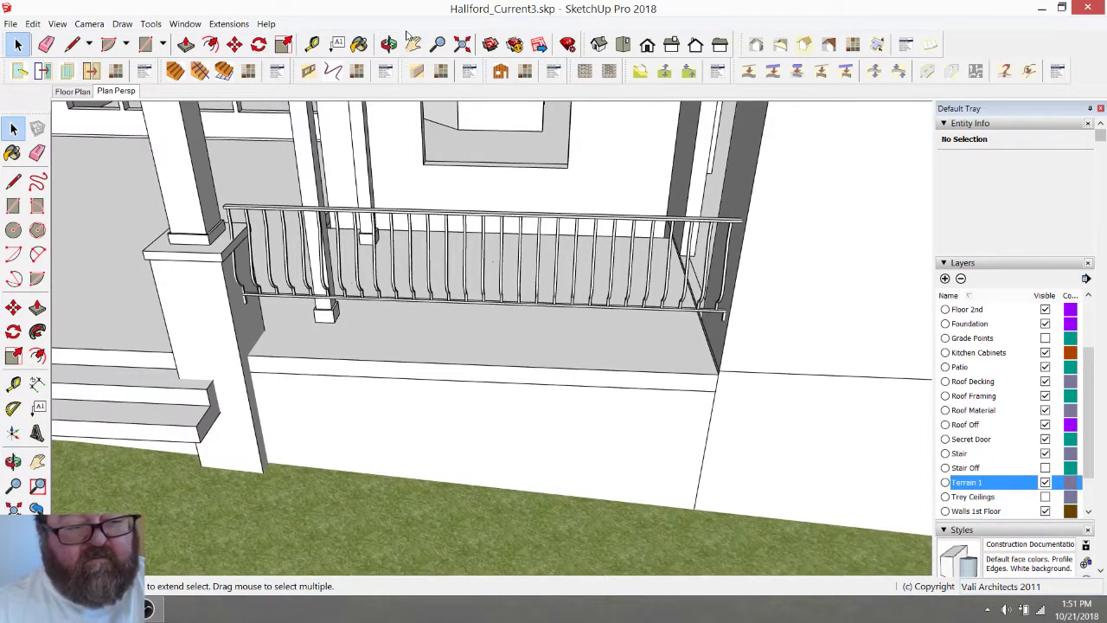
pyautogui.click(389, 44)
pyautogui.moveTo(548, 181); pyautogui.dragTo(382, 287)
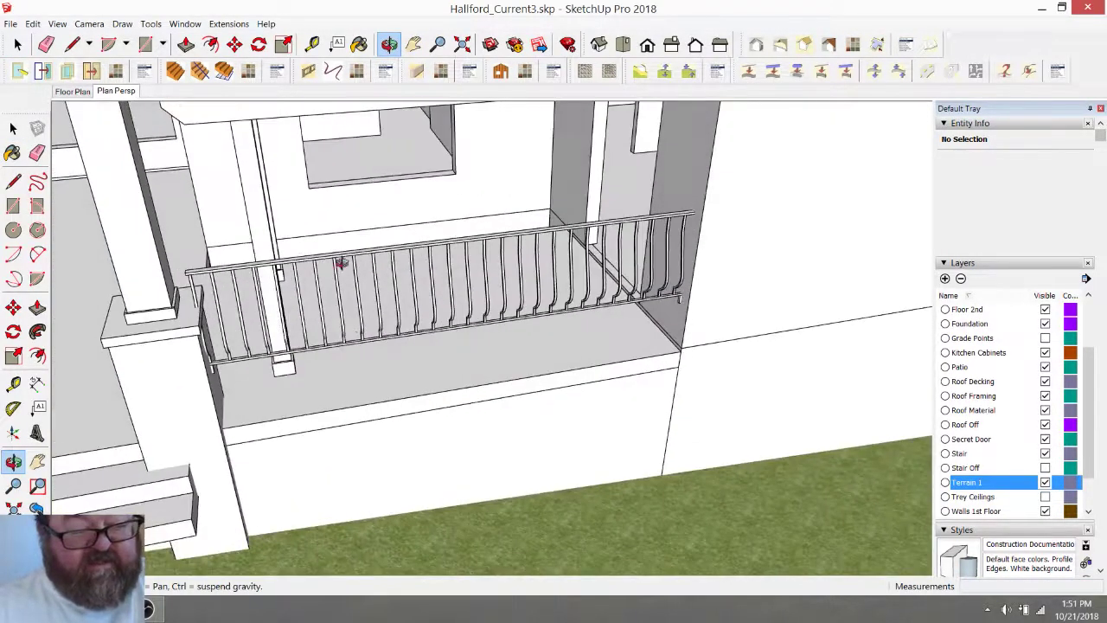
pyautogui.click(19, 45)
pyautogui.doubleClick(215, 286)
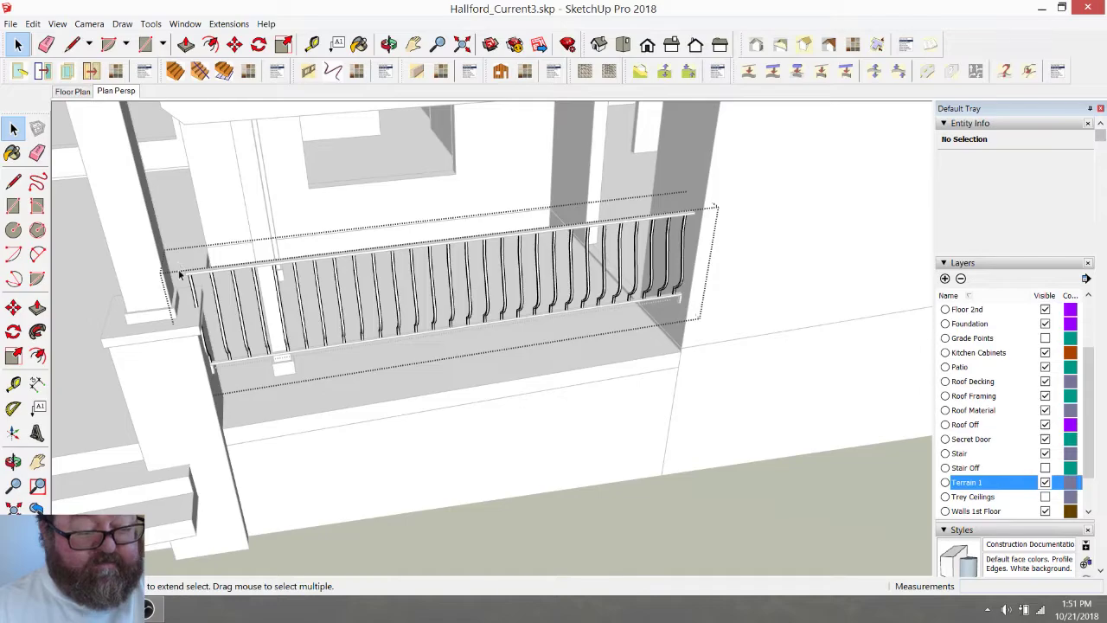
pyautogui.moveTo(188, 299); pyautogui.dragTo(220, 387)
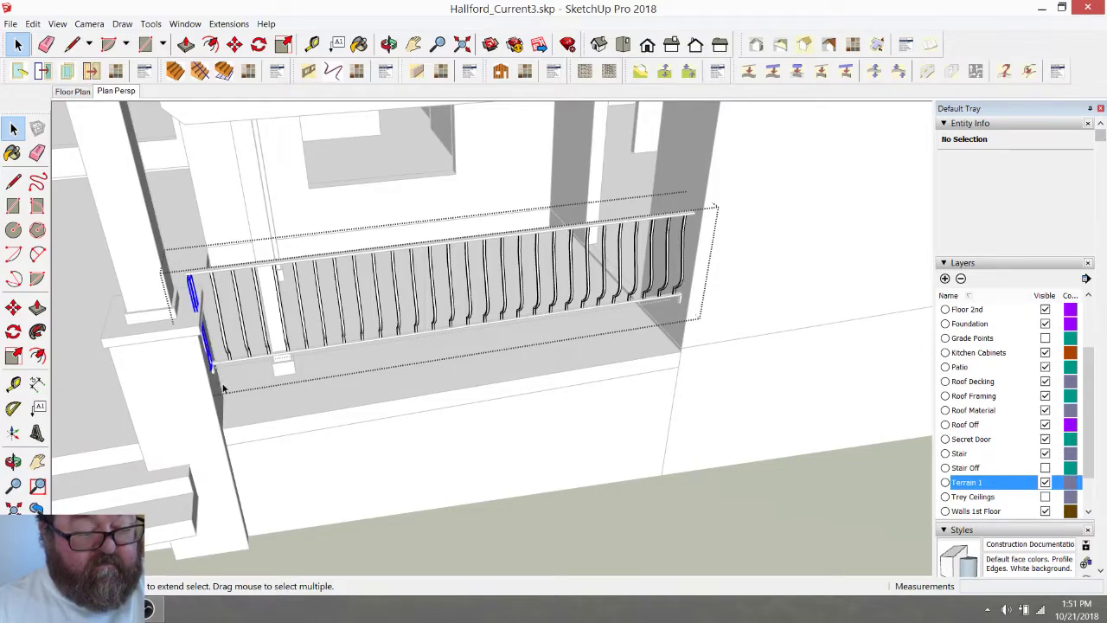
pyautogui.scroll(5, 216, 380)
pyautogui.scroll(2, 192, 275)
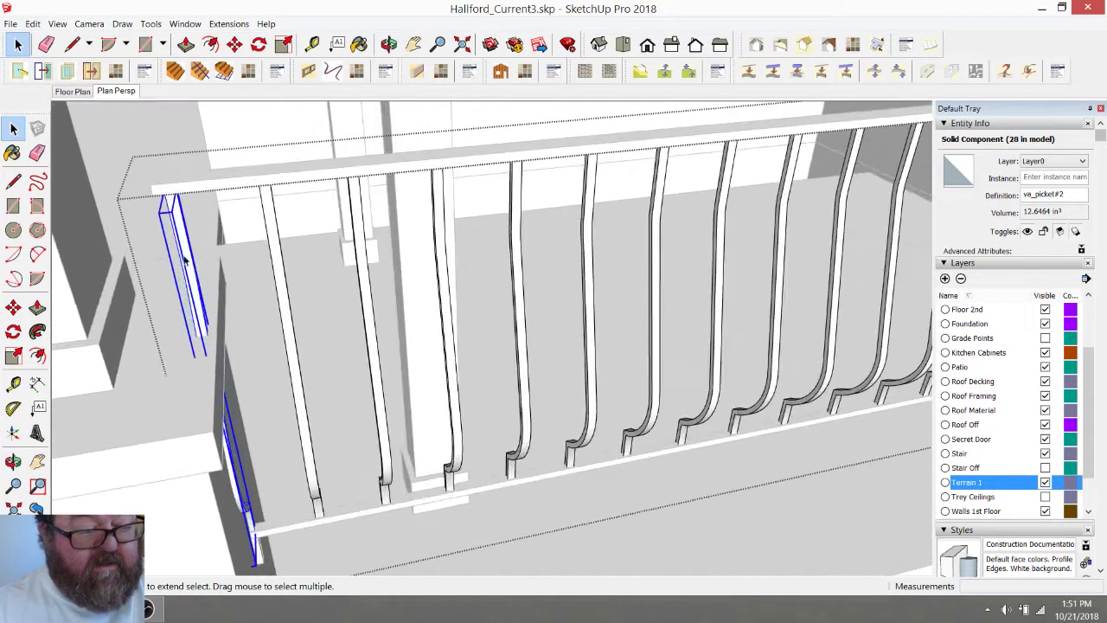
pyautogui.click(46, 44)
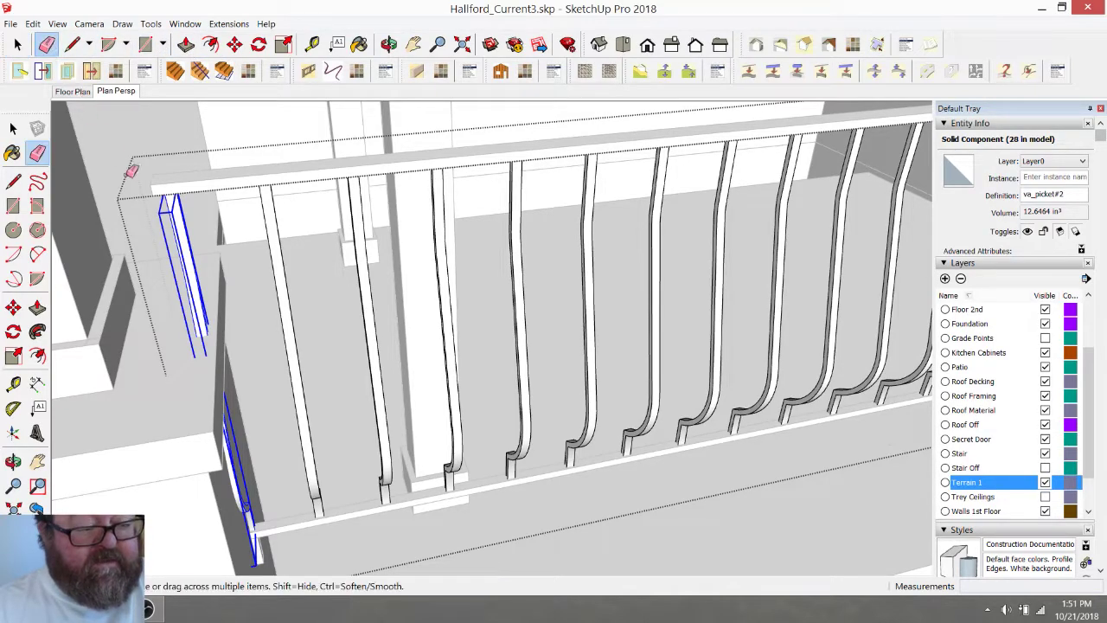
pyautogui.press('space')
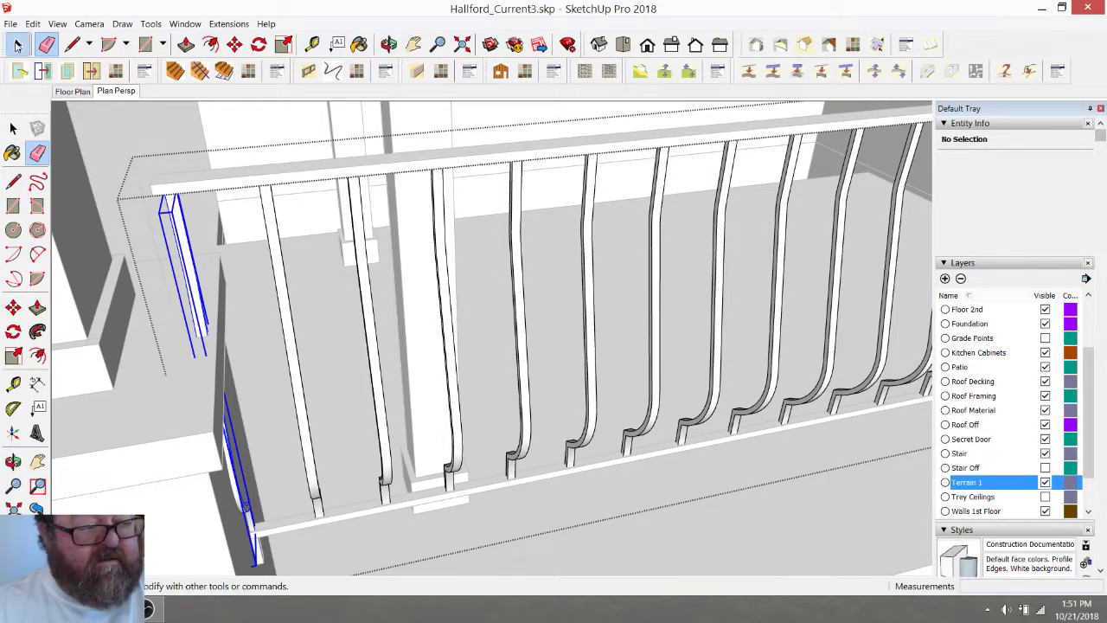
pyautogui.click(182, 212)
pyautogui.press('Delete')
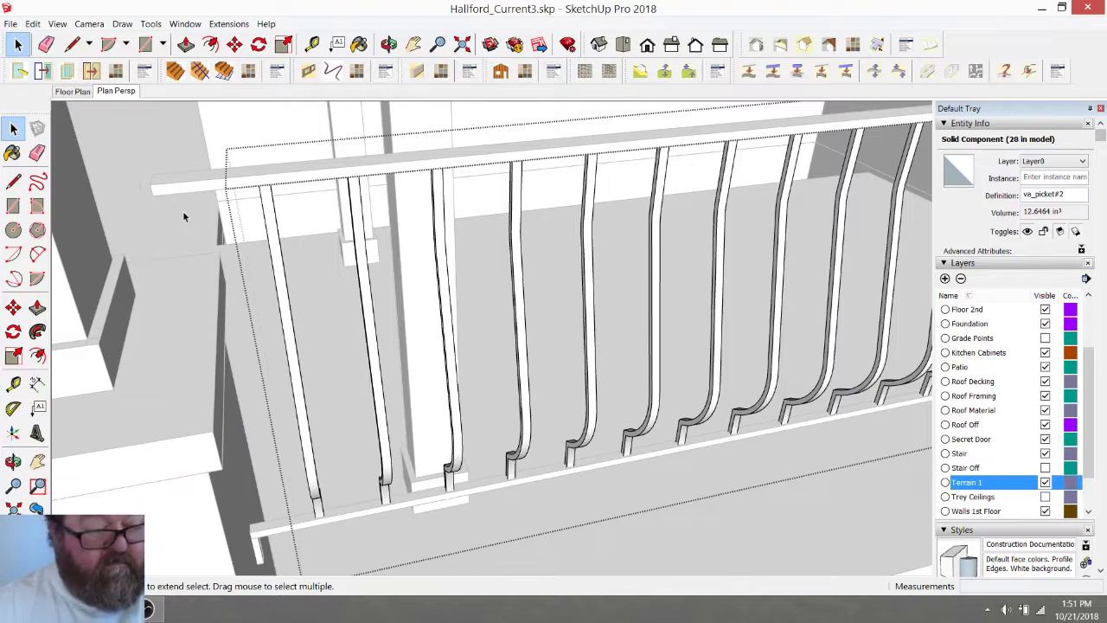
# Shorten the railing's top rail by moving its column-side end inward along the red axis
pyautogui.doubleClick(181, 196)
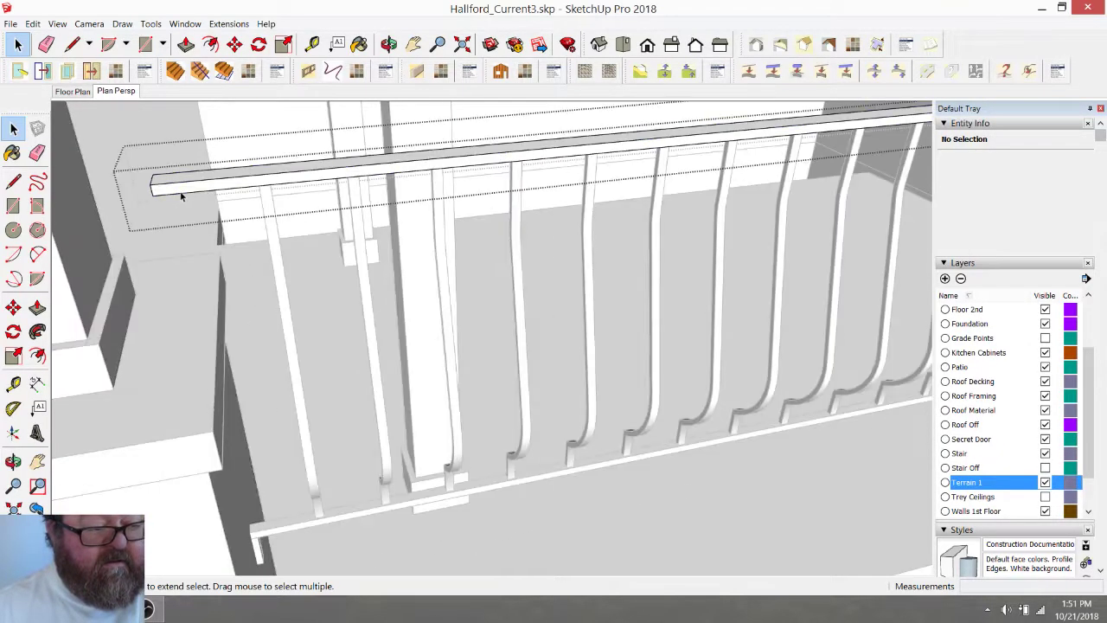
pyautogui.hotkey('ctrl', 'a')
pyautogui.press('m')
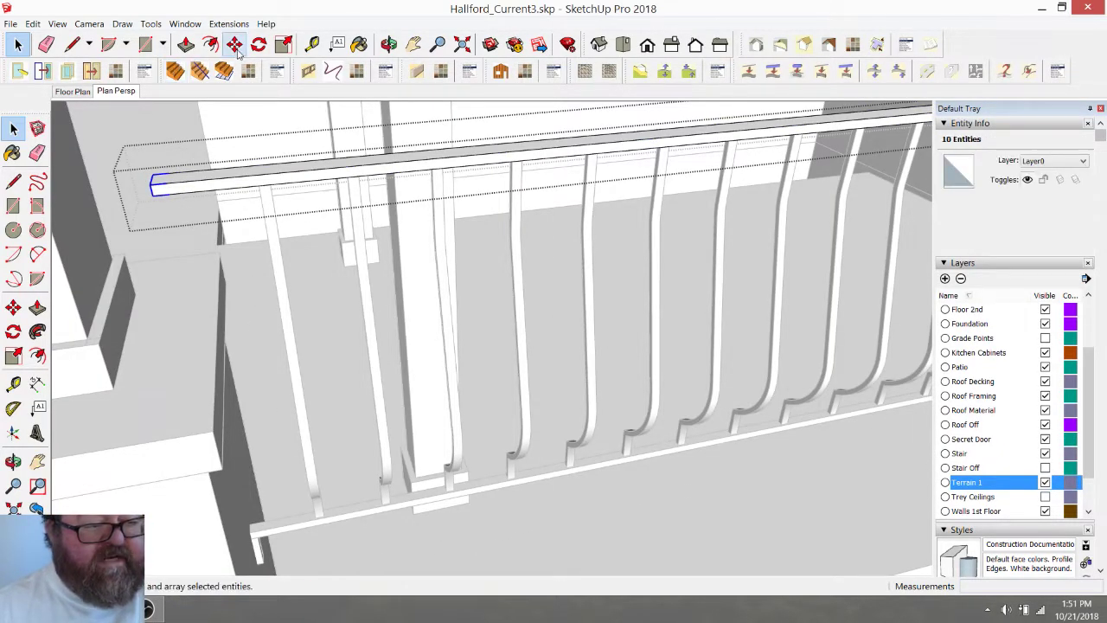
pyautogui.click(153, 195)
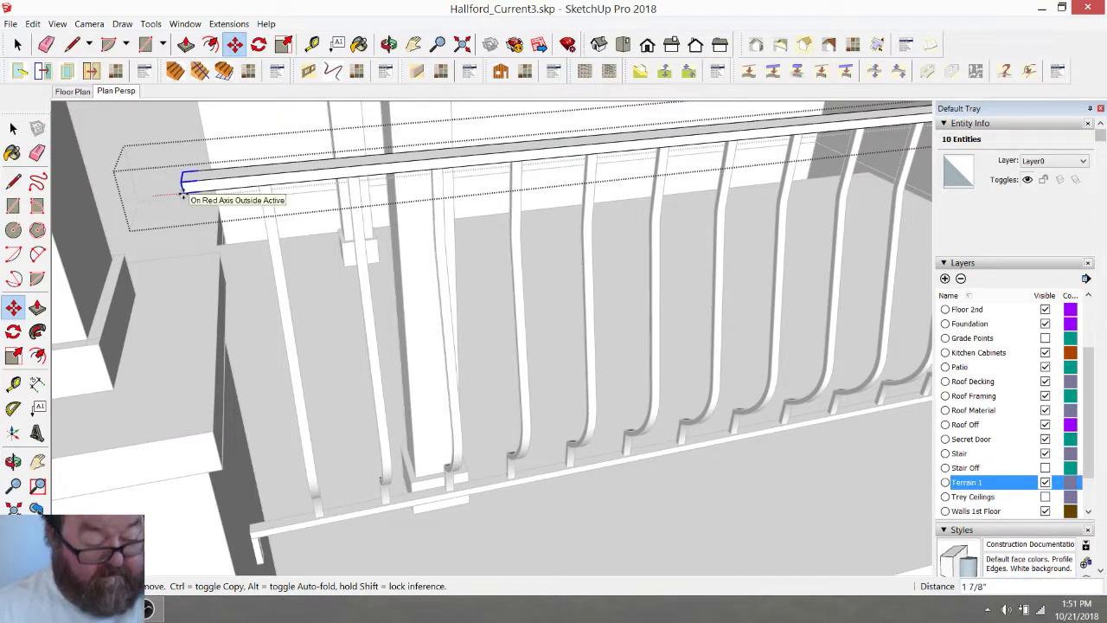
pyautogui.click(210, 476)
pyautogui.scroll(-3, 220, 274)
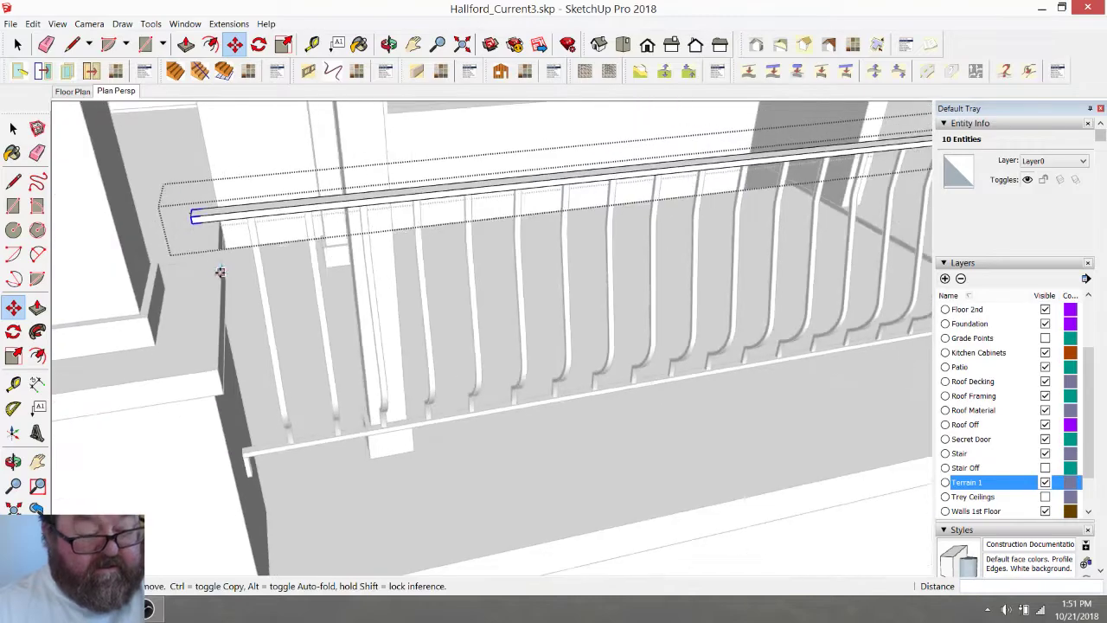
pyautogui.scroll(-2, 221, 460)
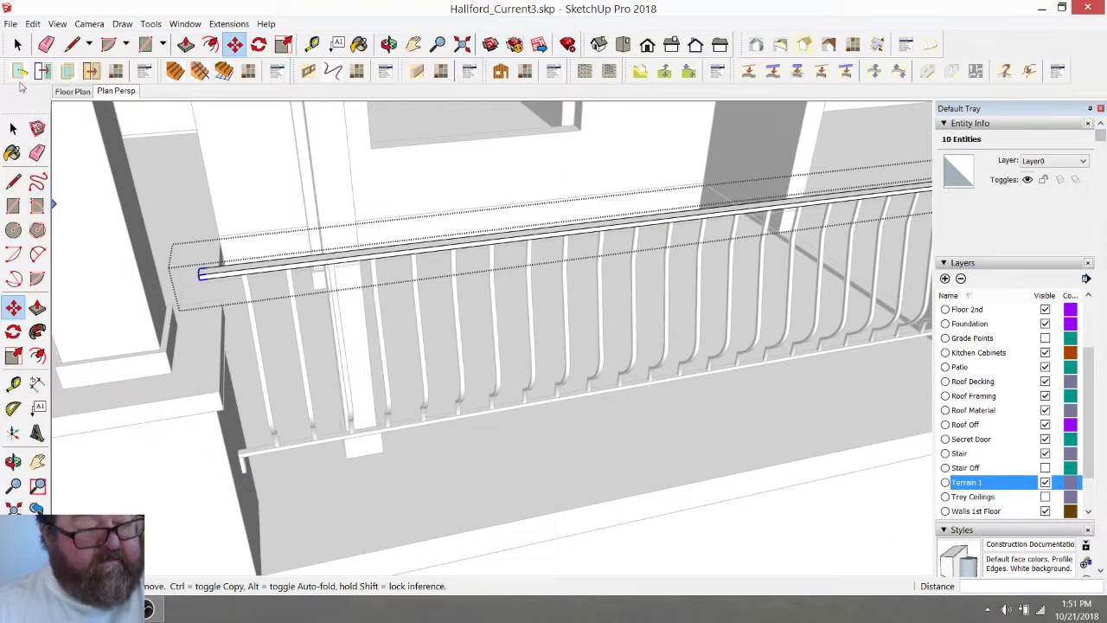
# Open the bottom rail and select its column-side end, and select the short post below it
pyautogui.press('space')
pyautogui.moveTo(208, 430); pyautogui.dragTo(281, 502)
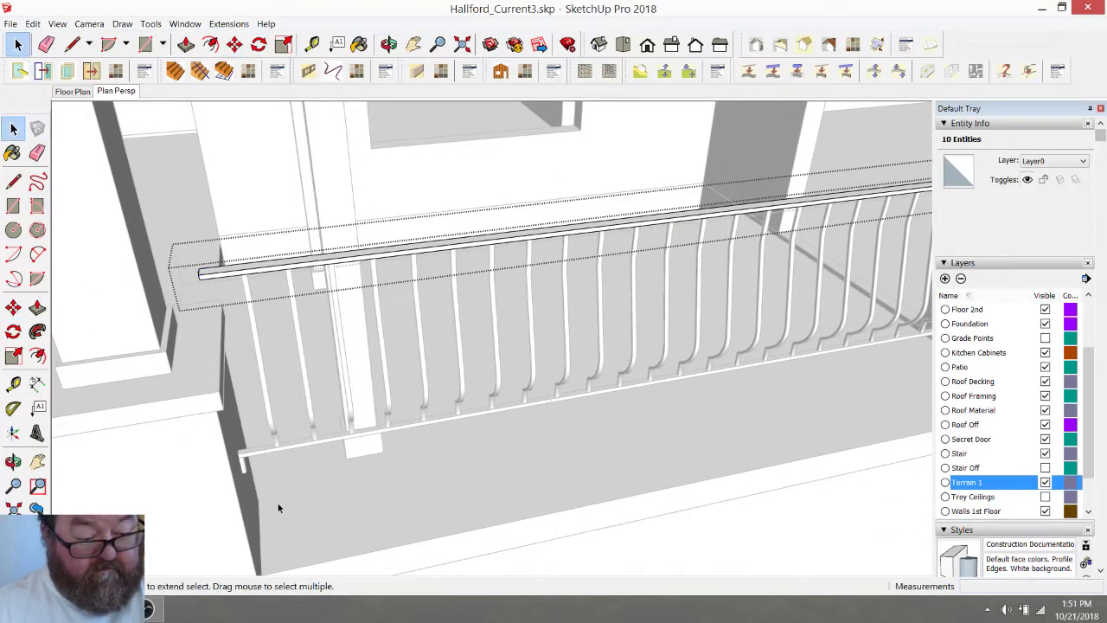
pyautogui.click(256, 450)
pyautogui.doubleClick(256, 450)
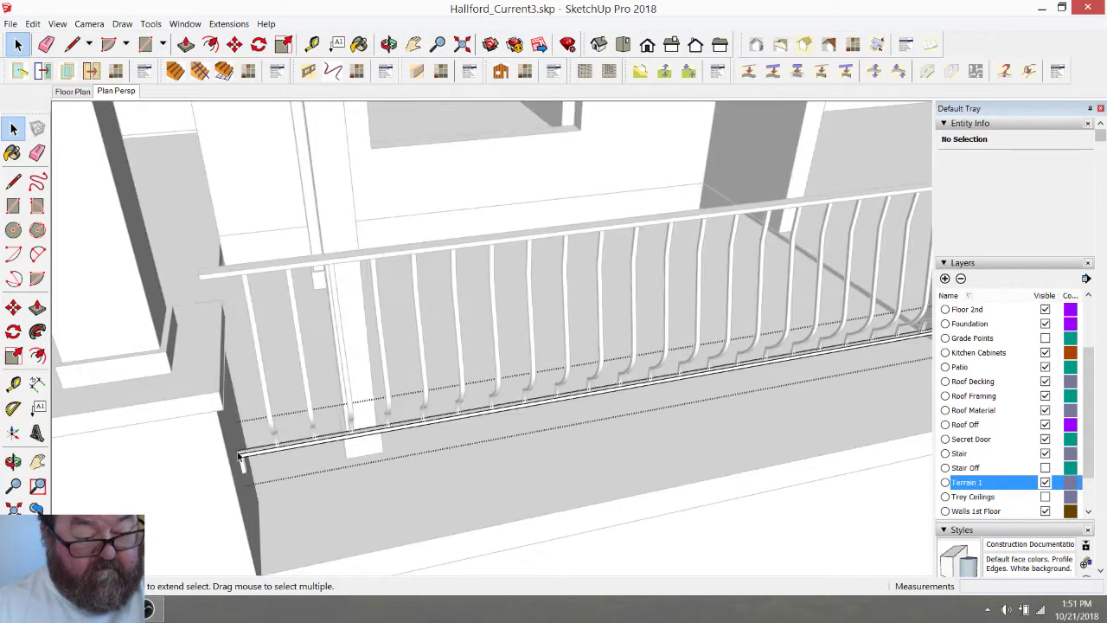
pyautogui.moveTo(268, 508); pyautogui.dragTo(279, 515)
pyautogui.scroll(3, 249, 496)
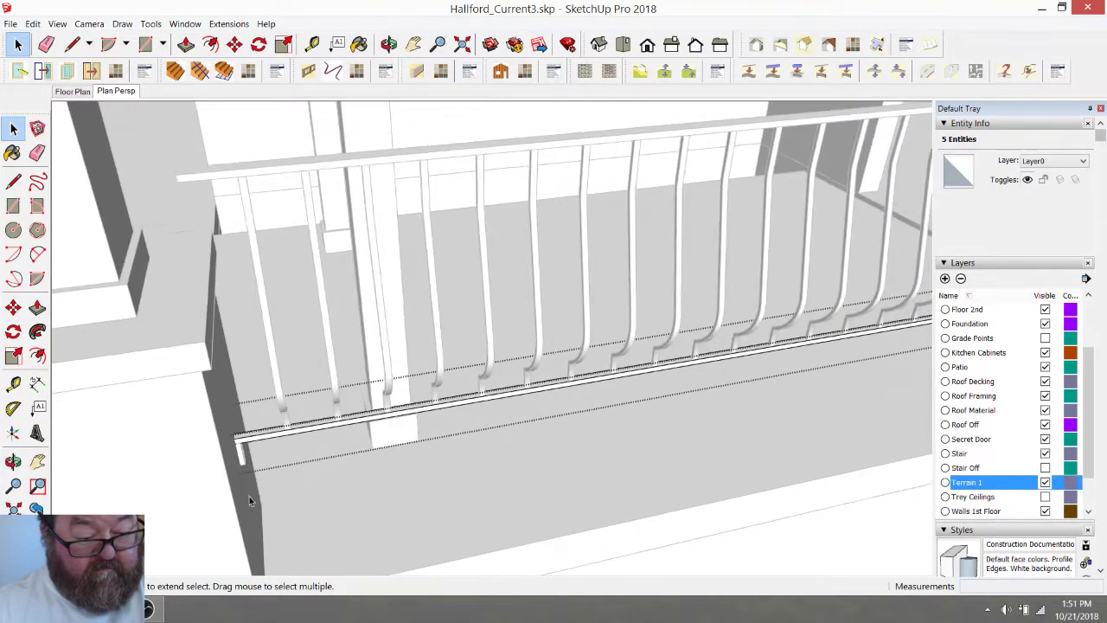
pyautogui.click(239, 441)
pyautogui.doubleClick(242, 438)
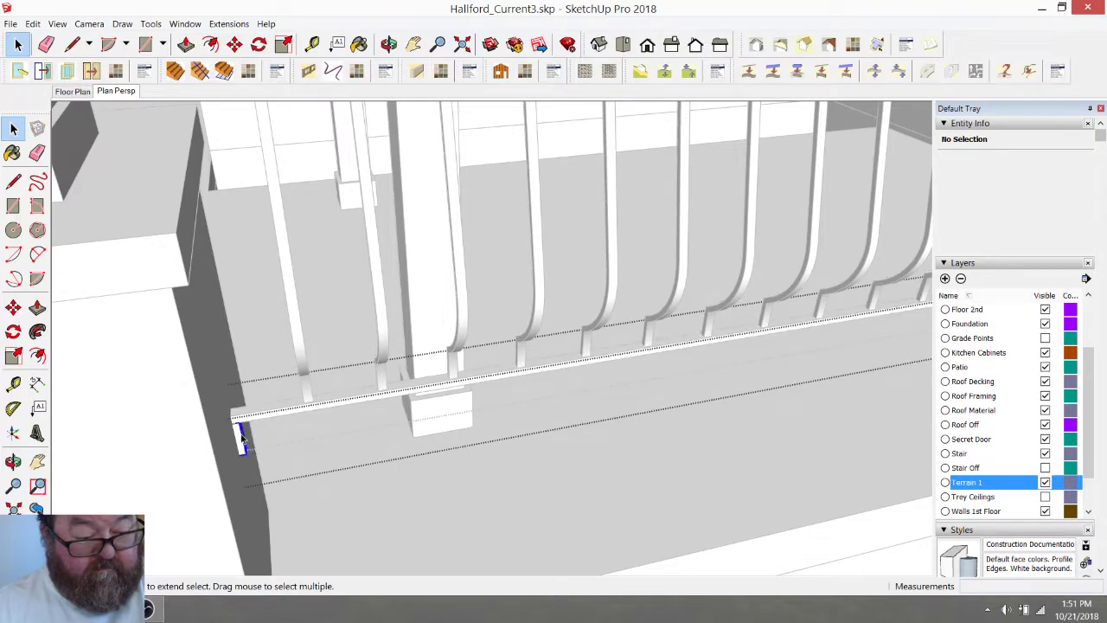
pyautogui.click(242, 439)
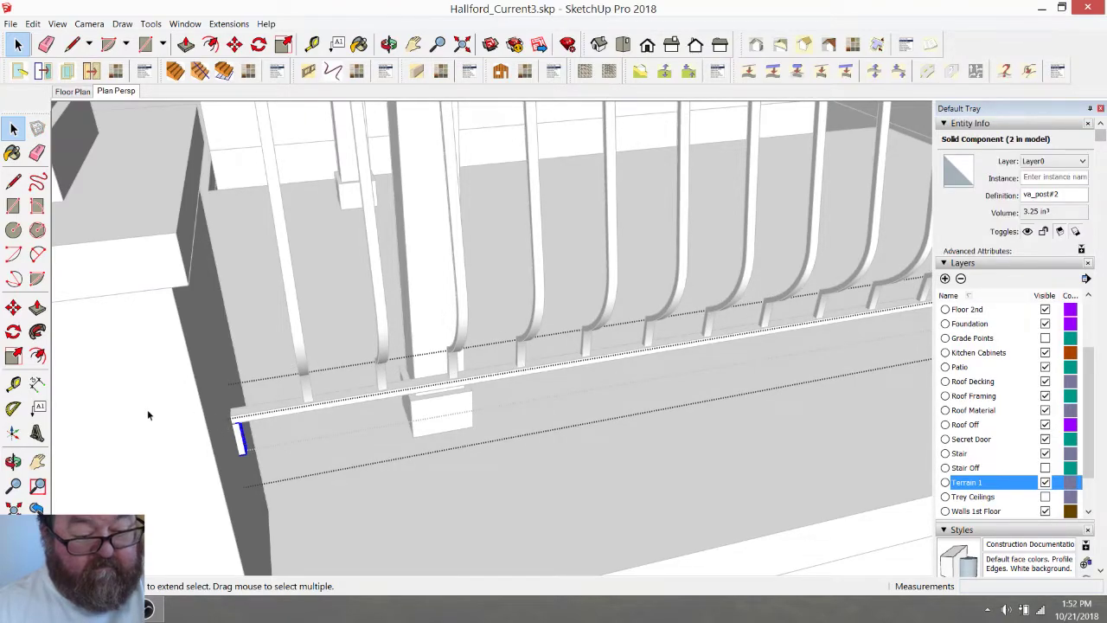
pyautogui.scroll(-3, 231, 439)
pyautogui.click(384, 478)
pyautogui.scroll(-5, 384, 478)
pyautogui.click(425, 421)
pyautogui.click(445, 406)
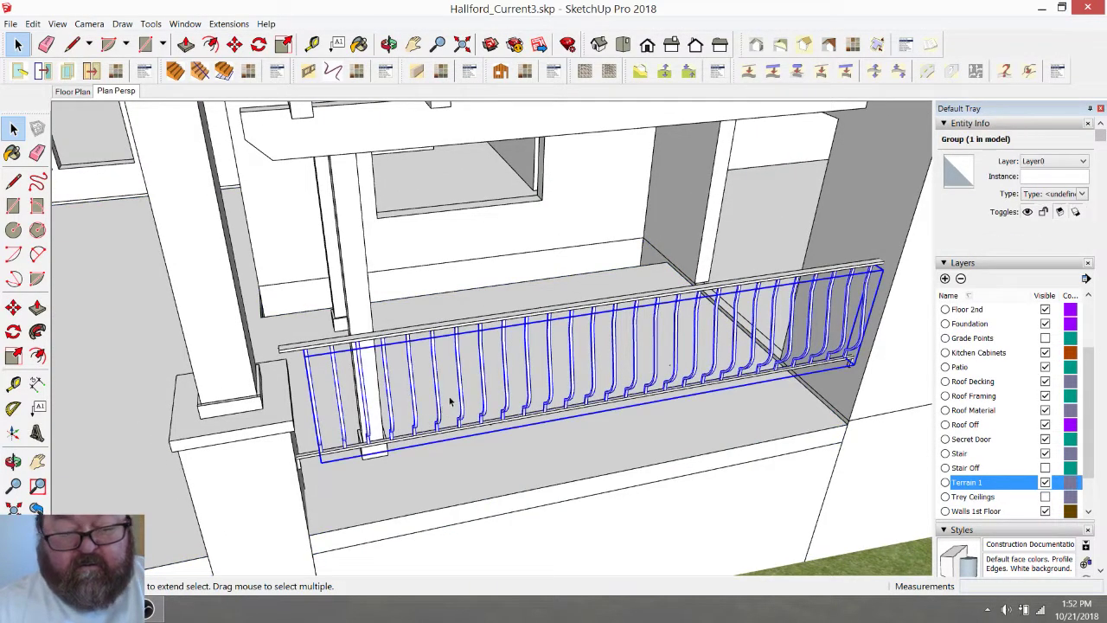
pyautogui.click(234, 45)
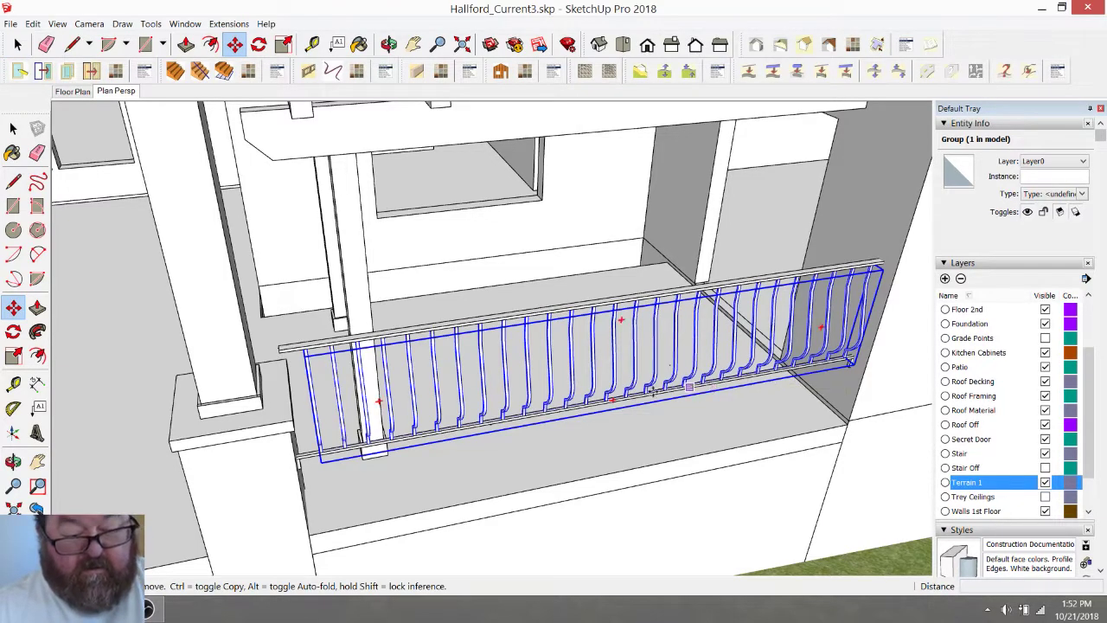
pyautogui.press('Escape')
pyautogui.click(17, 44)
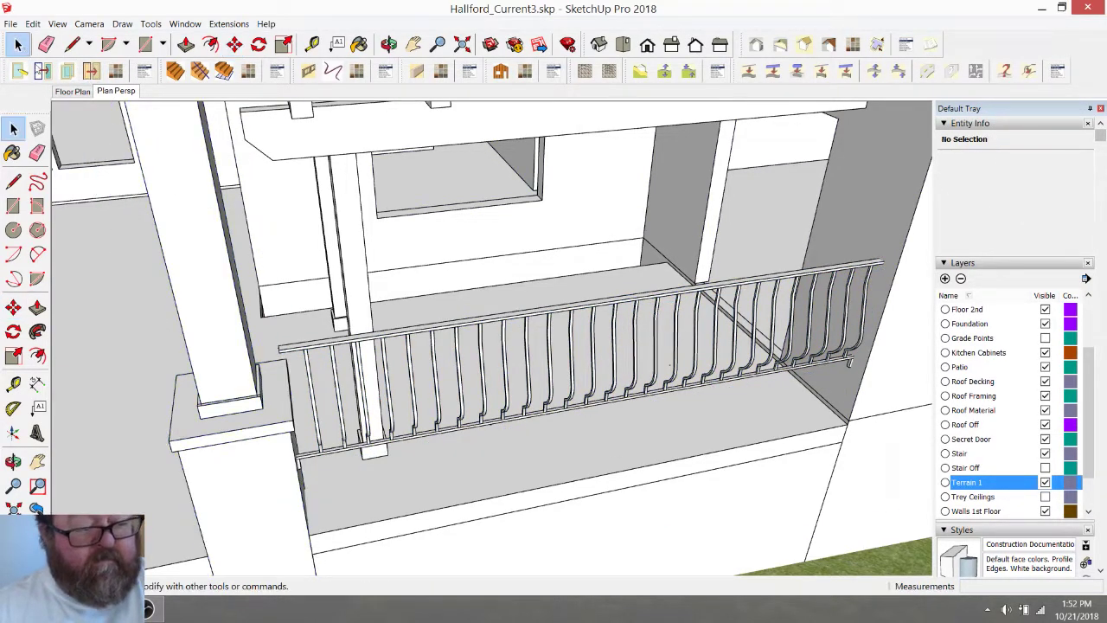
# Group the railing's top rail, pickets and bottom rail together
pyautogui.click(517, 316)
pyautogui.click(529, 345)
pyautogui.keyDown('shift'); pyautogui.click(553, 413); pyautogui.keyUp('shift')
pyautogui.rightClick(554, 413)
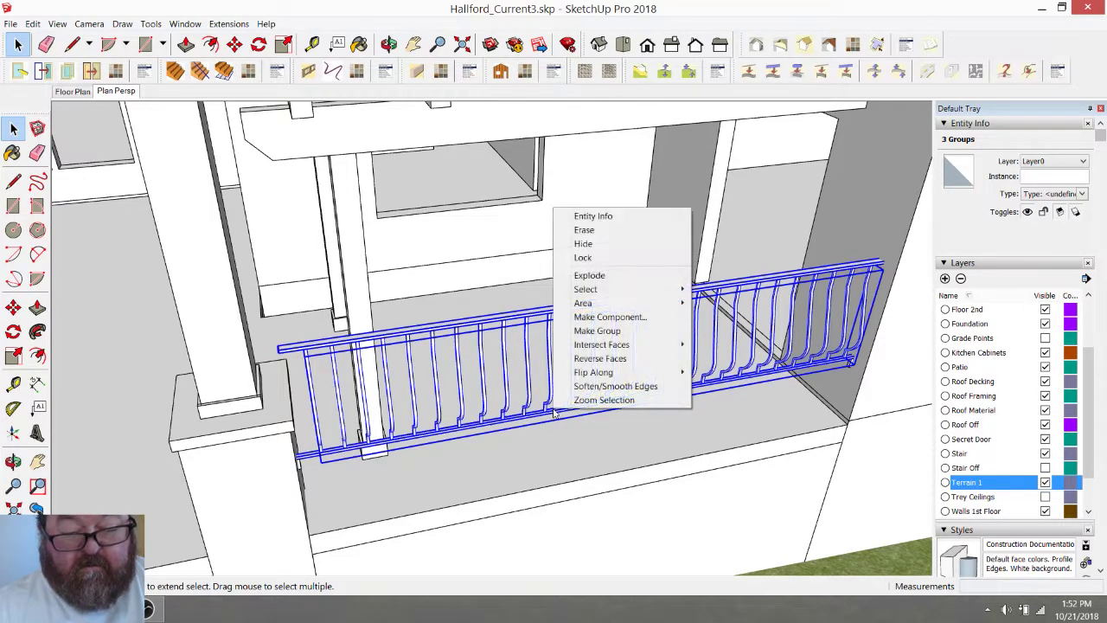
pyautogui.click(612, 337)
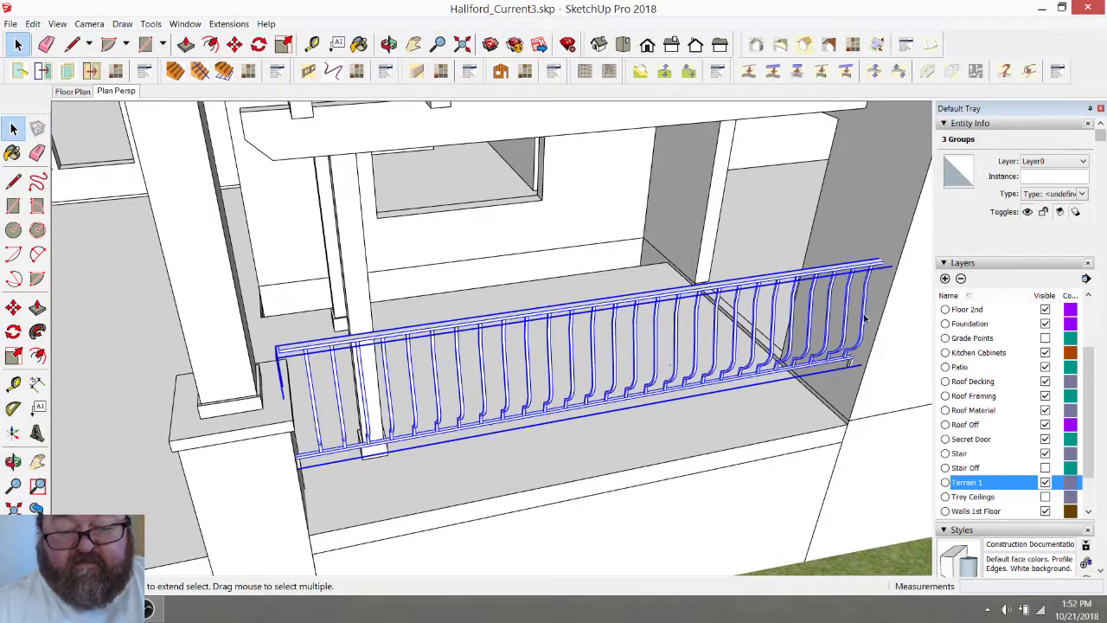
# Try to move the railing group down from the bottom of the short post at the wall end
pyautogui.click(312, 45)
pyautogui.scroll(3, 847, 284)
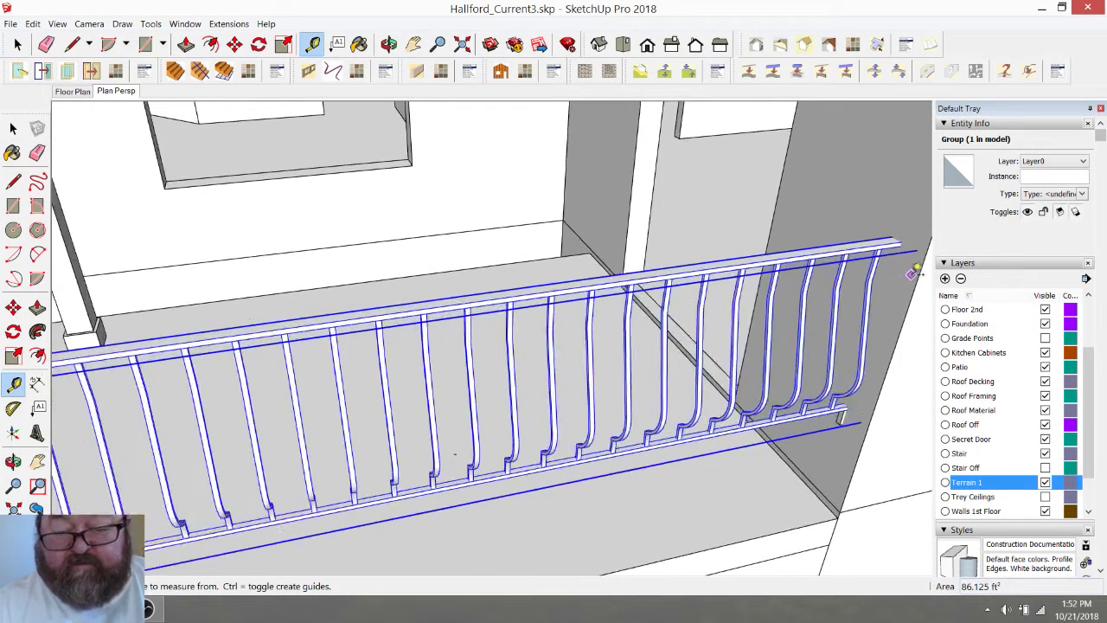
pyautogui.scroll(4, 804, 443)
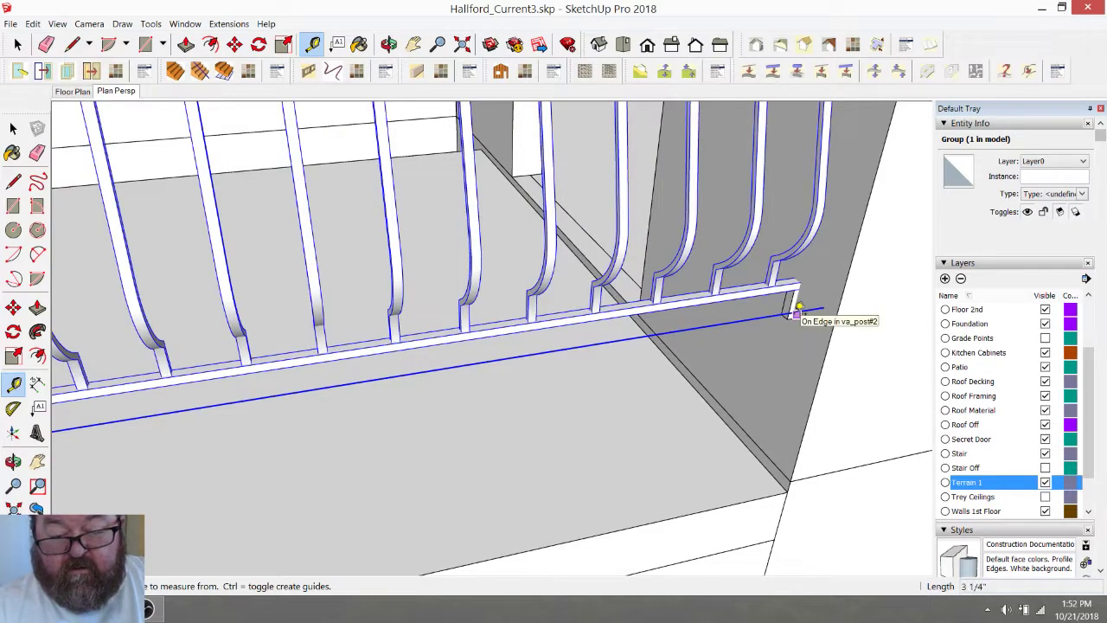
pyautogui.click(234, 44)
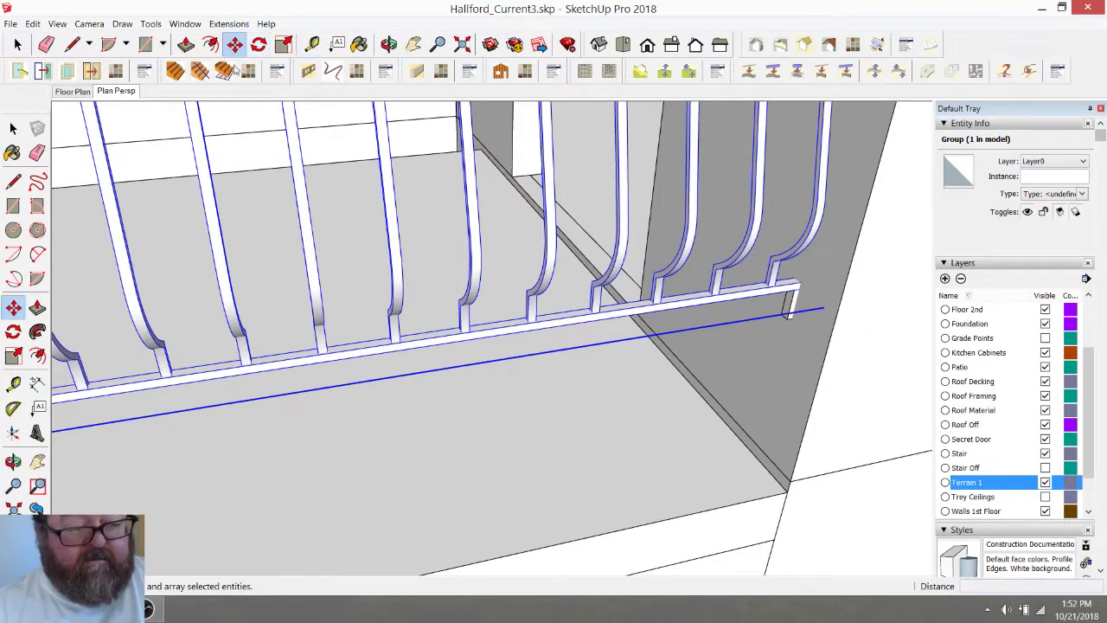
pyautogui.click(788, 318)
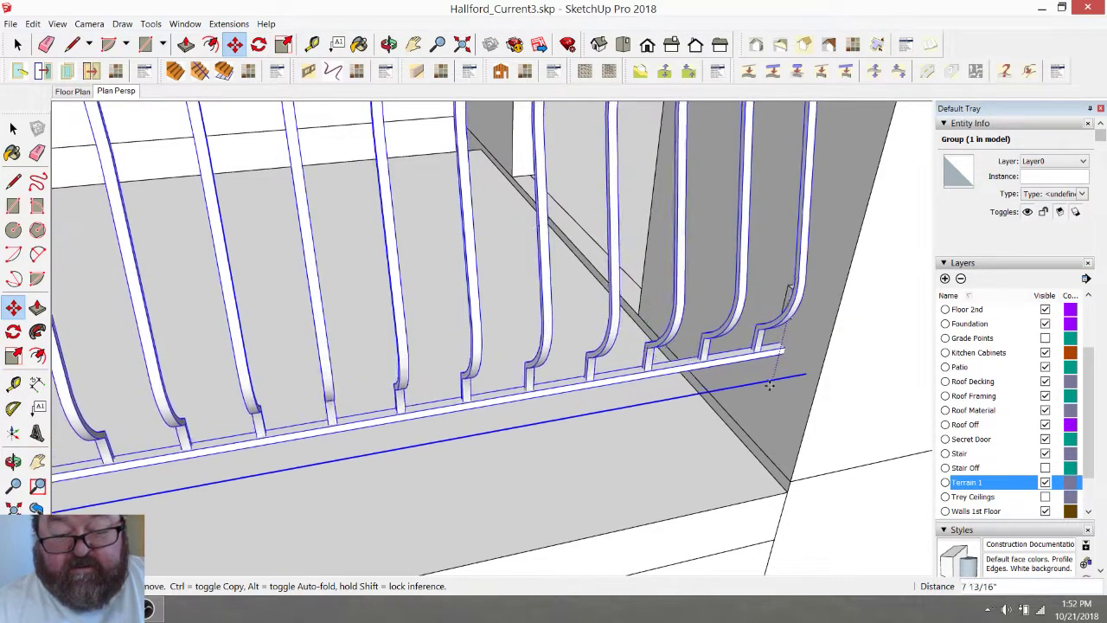
pyautogui.press('Escape')
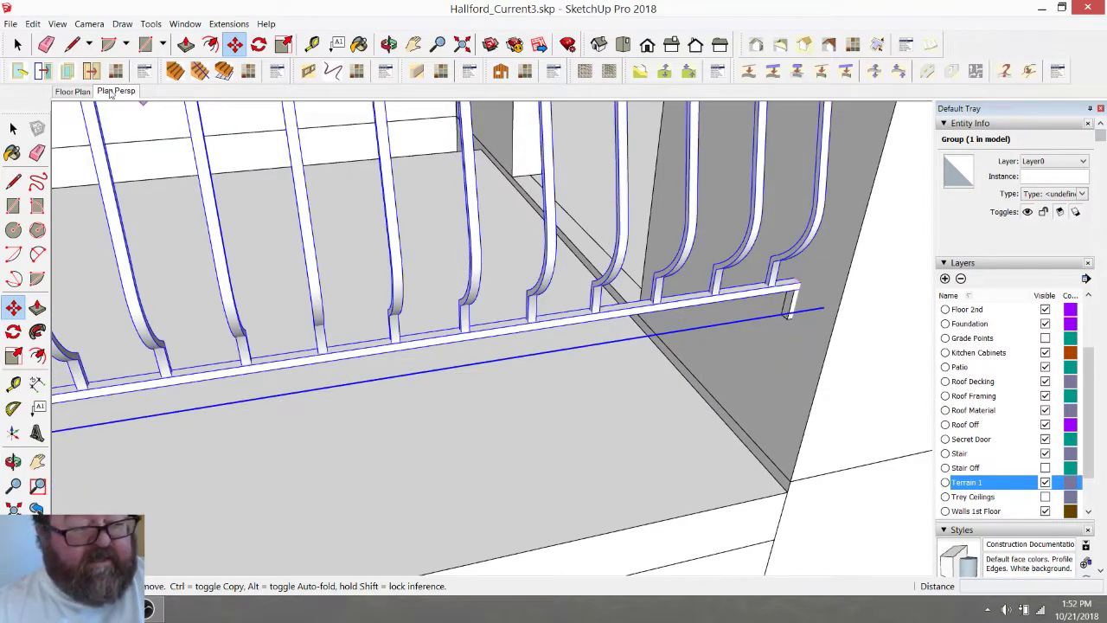
# Break the railing group back into its separate parts
pyautogui.click(17, 44)
pyautogui.moveTo(506, 329); pyautogui.dragTo(733, 400, button='middle')
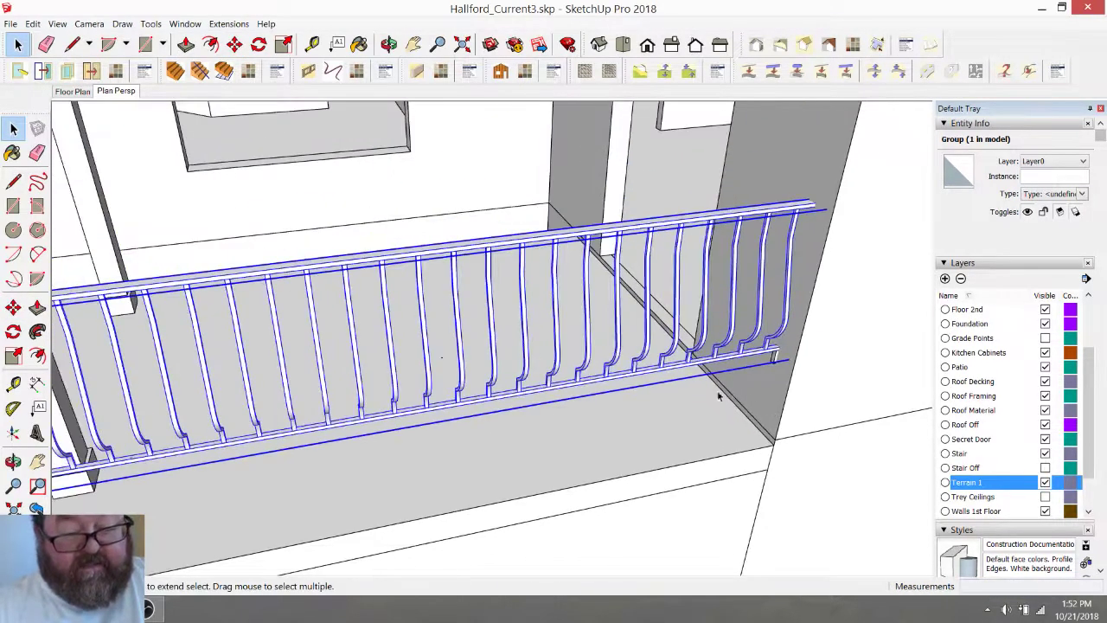
pyautogui.click(671, 383)
pyautogui.click(616, 317)
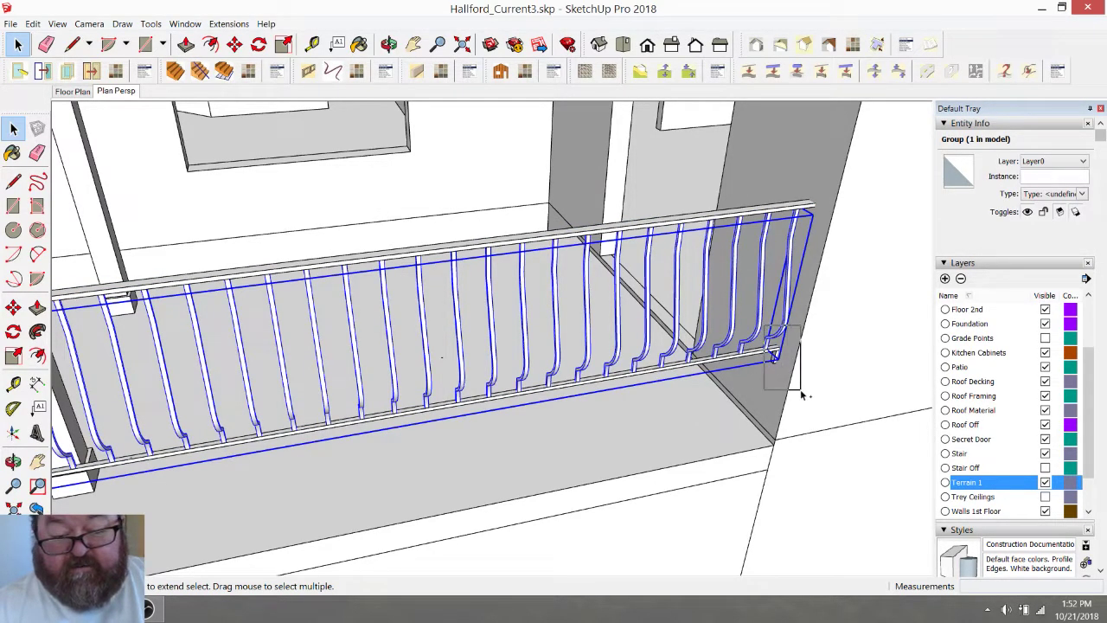
# Group the railing's short posts, bottom rail, pickets and top rail into one group
pyautogui.click(775, 365)
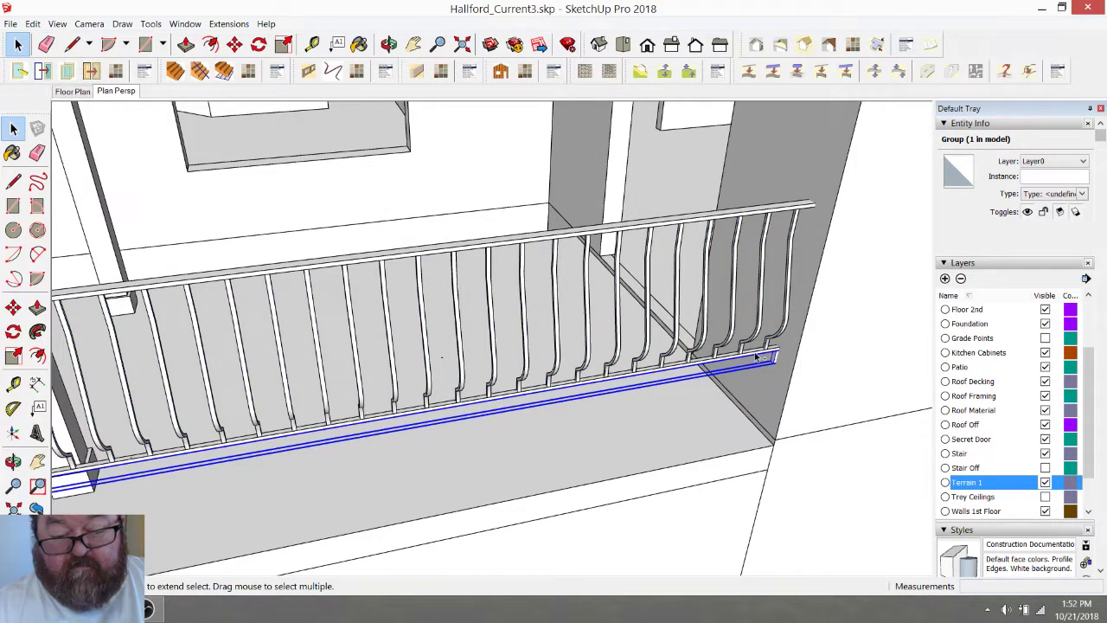
pyautogui.keyDown('shift'); pyautogui.click(755, 355); pyautogui.keyUp('shift')
pyautogui.keyDown('shift'); pyautogui.click(761, 325); pyautogui.keyUp('shift')
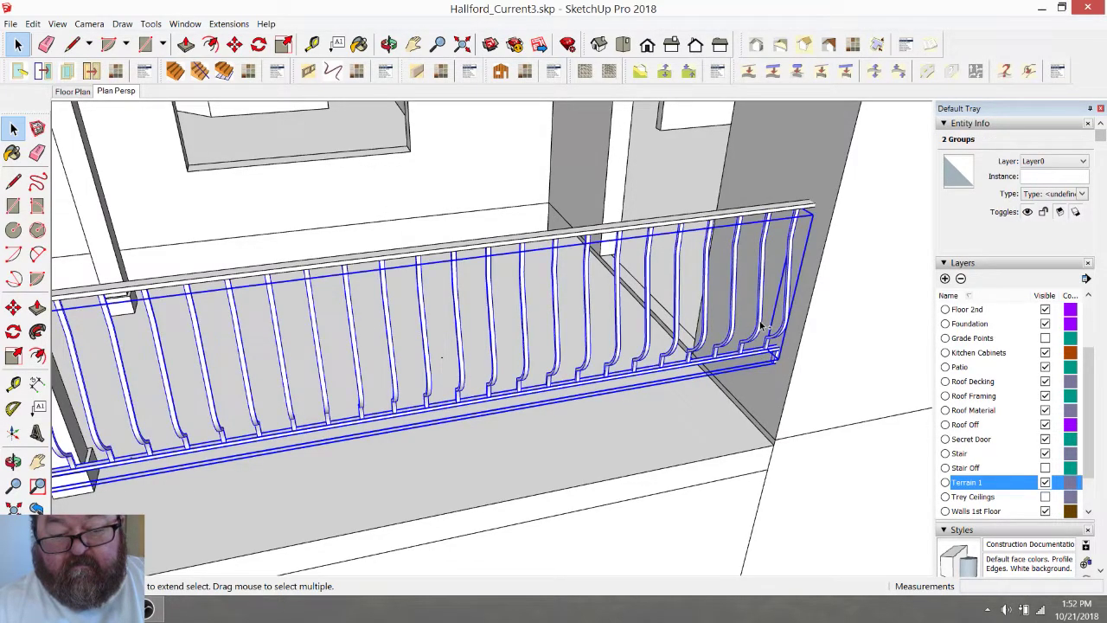
pyautogui.keyDown('shift'); pyautogui.click(741, 210); pyautogui.keyUp('shift')
pyautogui.rightClick(742, 210)
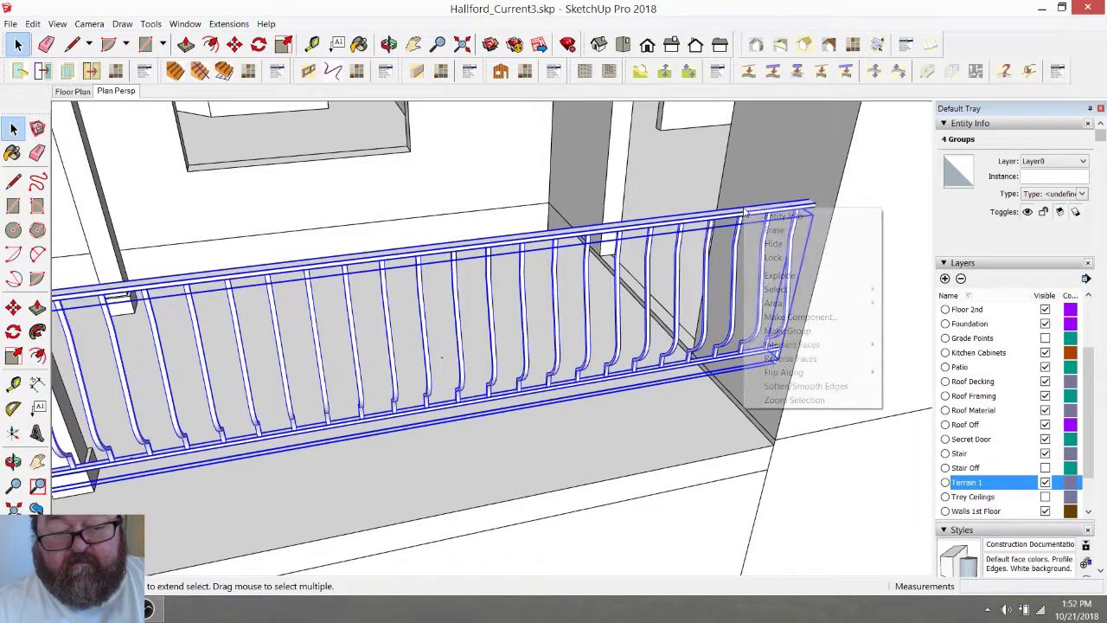
pyautogui.click(779, 329)
# Move the railing group down about 1' 6" from the bottom of its wall-side post to the slab
pyautogui.scroll(5, 776, 381)
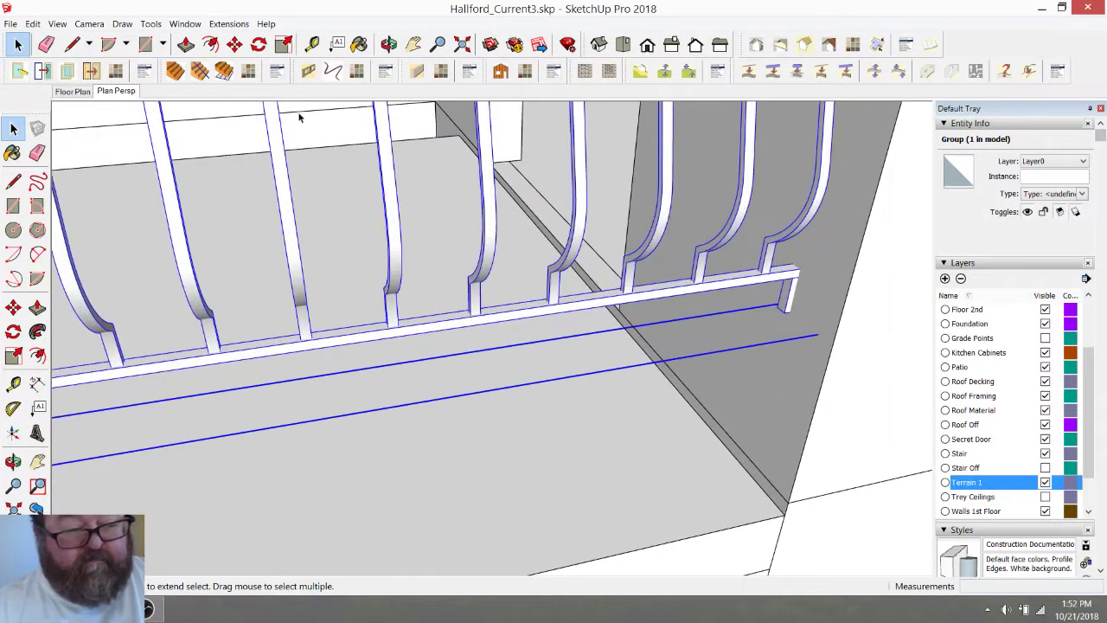
pyautogui.click(235, 44)
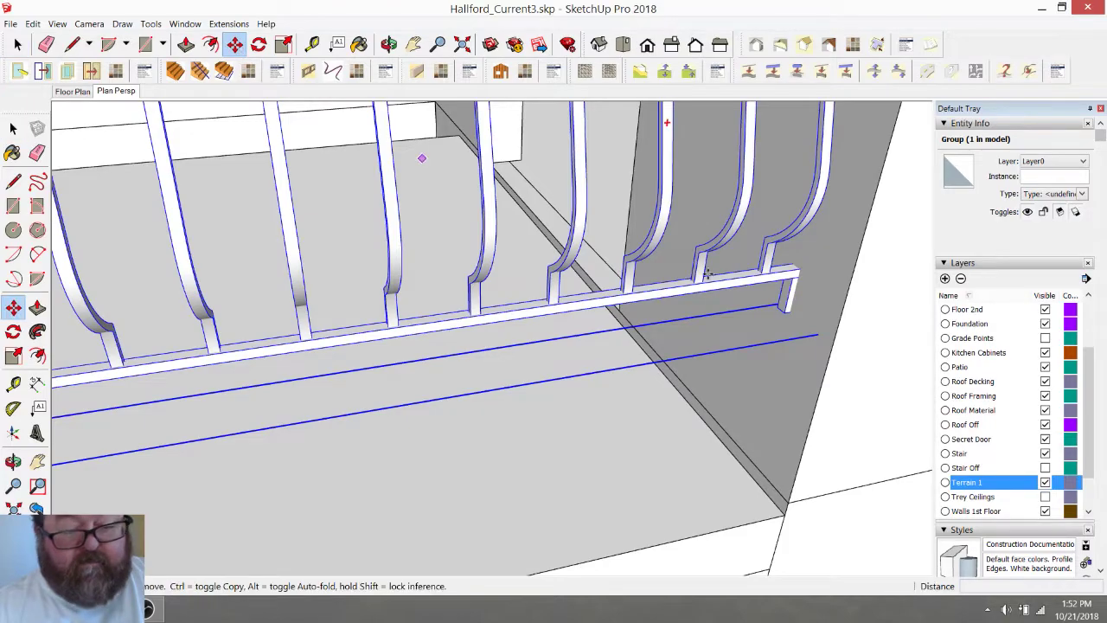
pyautogui.click(789, 317)
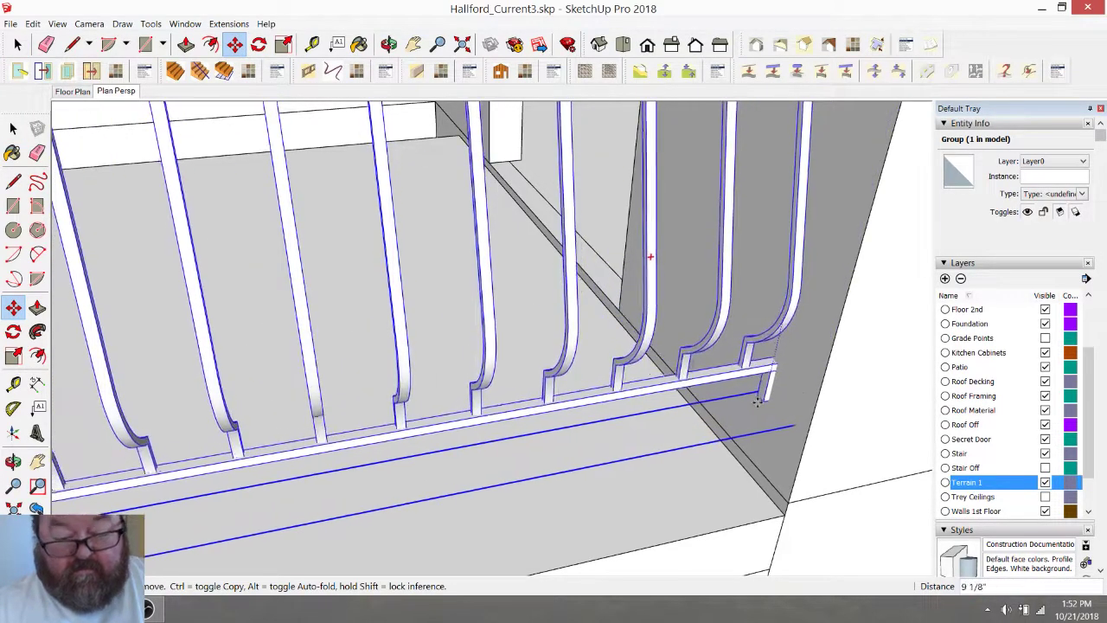
pyautogui.click(723, 467)
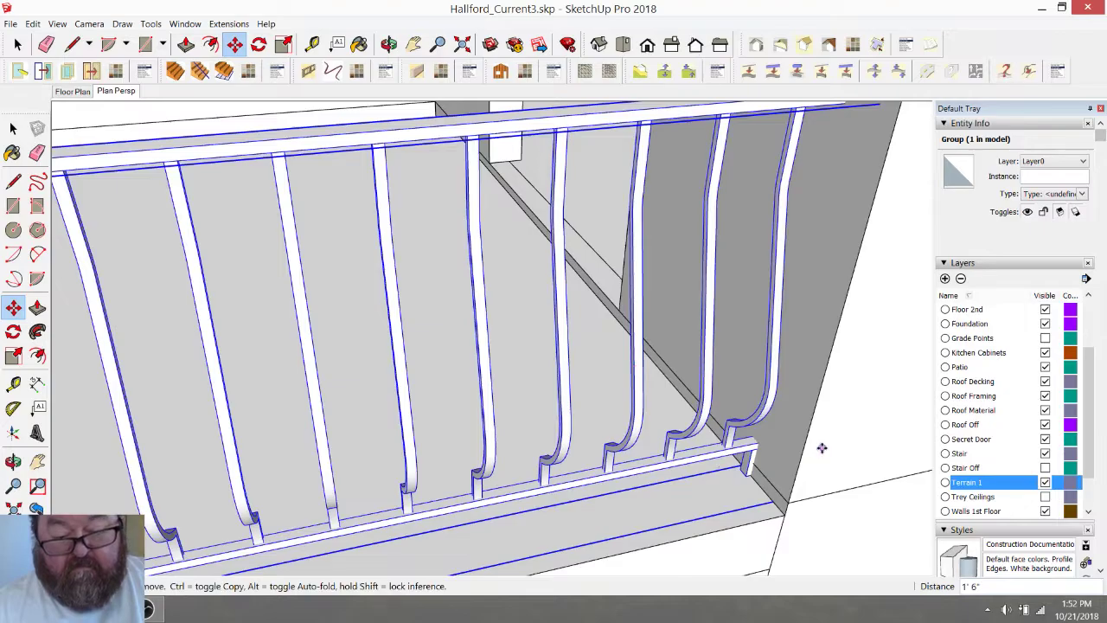
# Examine the lowered railing's fit between the column and the wall from several angles, including the whole patio
pyautogui.scroll(-3, 821, 447)
pyautogui.moveTo(404, 166); pyautogui.dragTo(553, 364, button='middle')
pyautogui.moveTo(554, 364); pyautogui.dragTo(332, 332)
pyautogui.moveTo(498, 366); pyautogui.dragTo(495, 391)
pyautogui.click(19, 45)
pyautogui.scroll(-4, 440, 292)
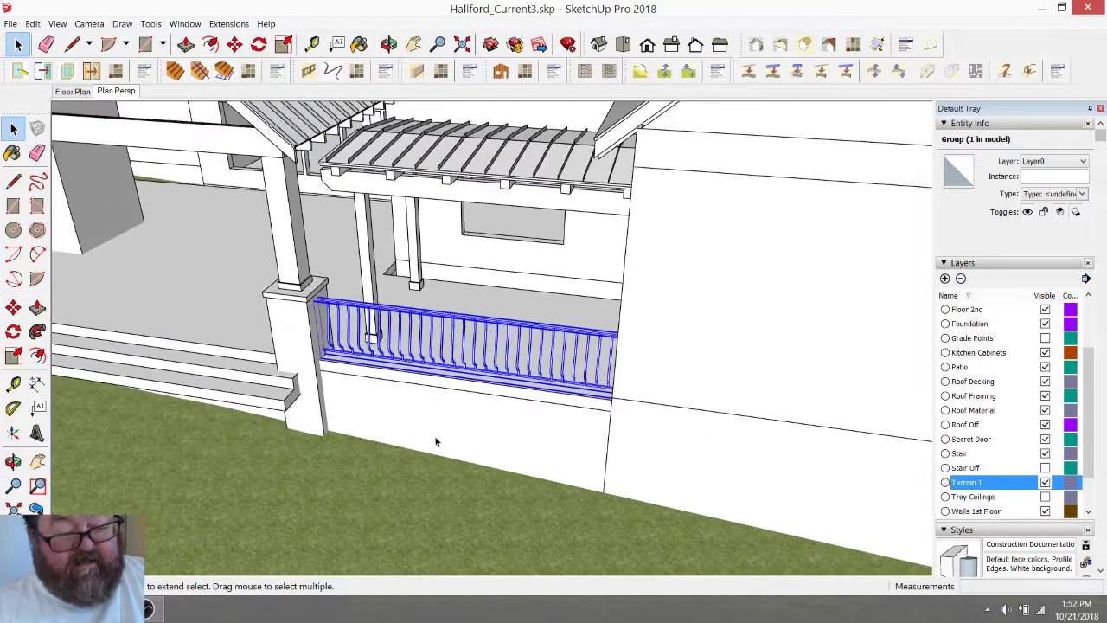
pyautogui.moveTo(458, 370); pyautogui.dragTo(531, 285, button='middle')
pyautogui.moveTo(574, 332); pyautogui.dragTo(467, 337, button='middle')
pyautogui.scroll(6, 452, 343)
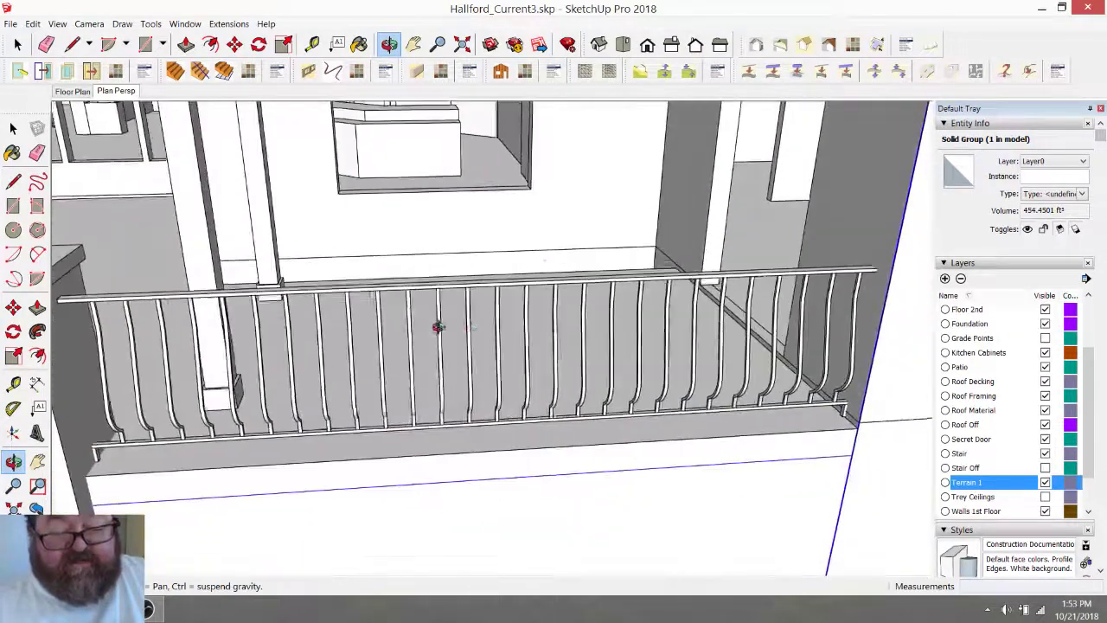
pyautogui.scroll(-7, 806, 396)
pyautogui.moveTo(779, 407); pyautogui.dragTo(104, 178, button='middle')
pyautogui.scroll(-5, 591, 401)
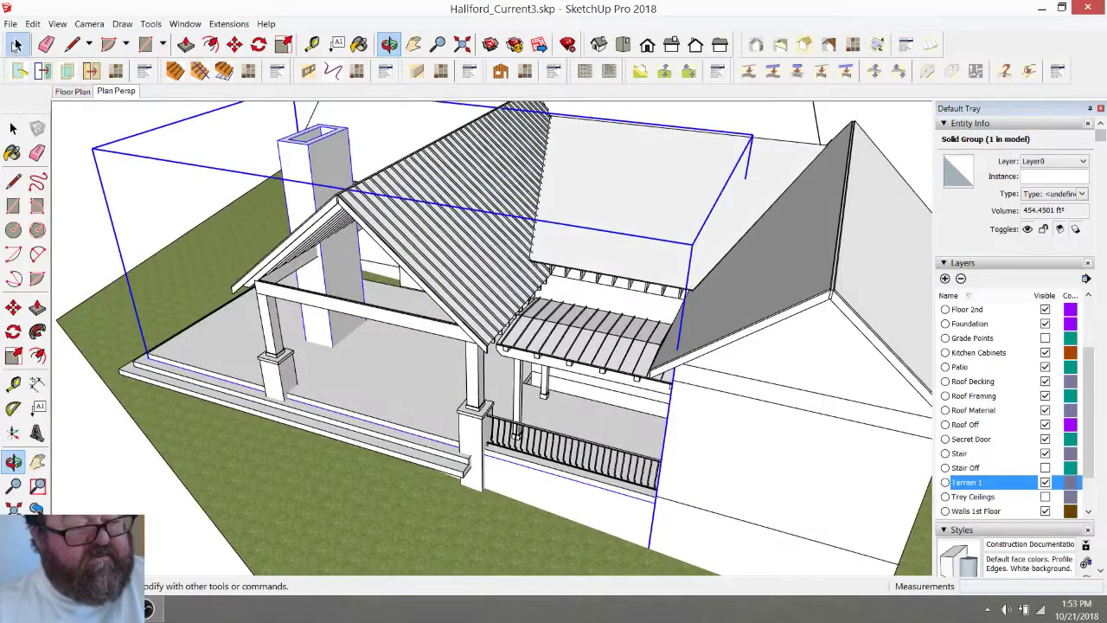
# Clear the selection and inspect the patio steps, column base and railing up close and within the whole house
pyautogui.click(15, 45)
pyautogui.click(96, 123)
pyautogui.scroll(3, 428, 281)
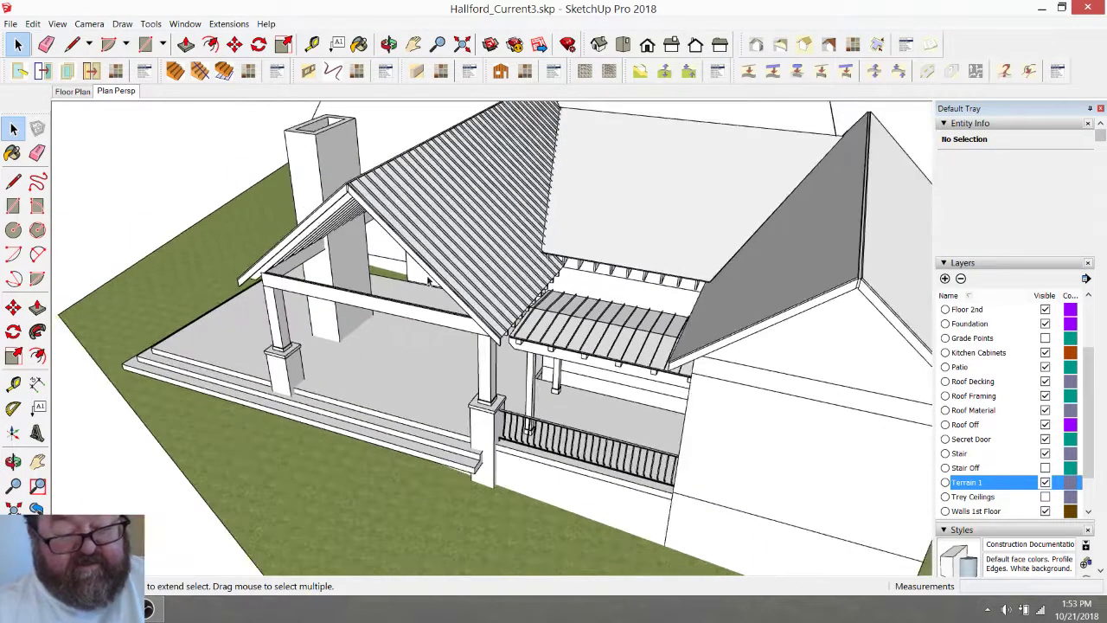
pyautogui.scroll(6, 494, 464)
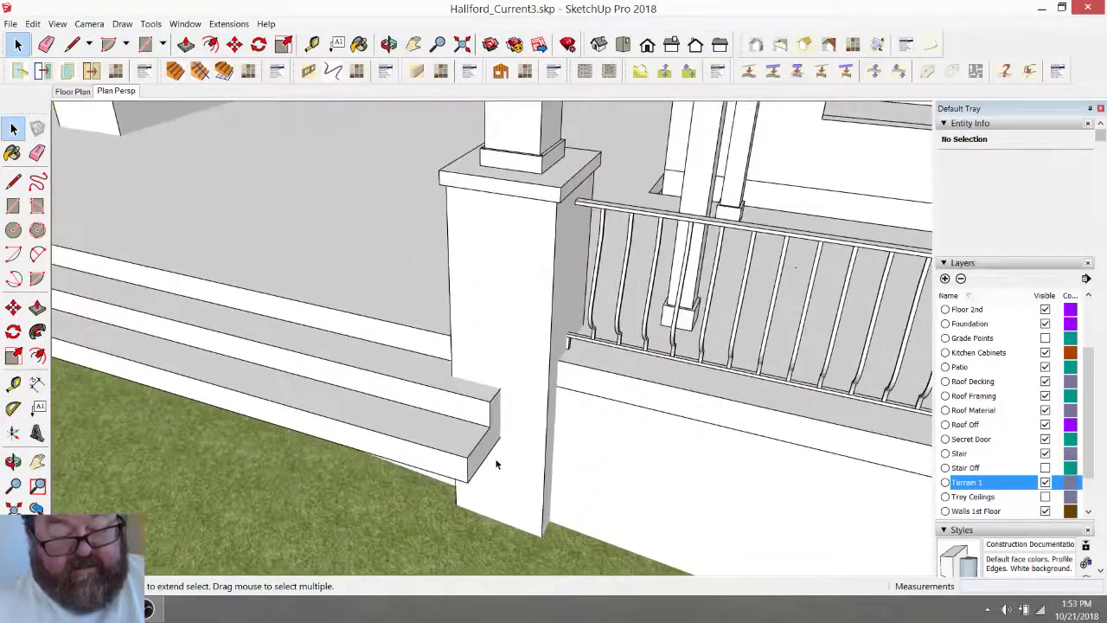
pyautogui.click(388, 44)
pyautogui.moveTo(390, 168); pyautogui.dragTo(582, 317)
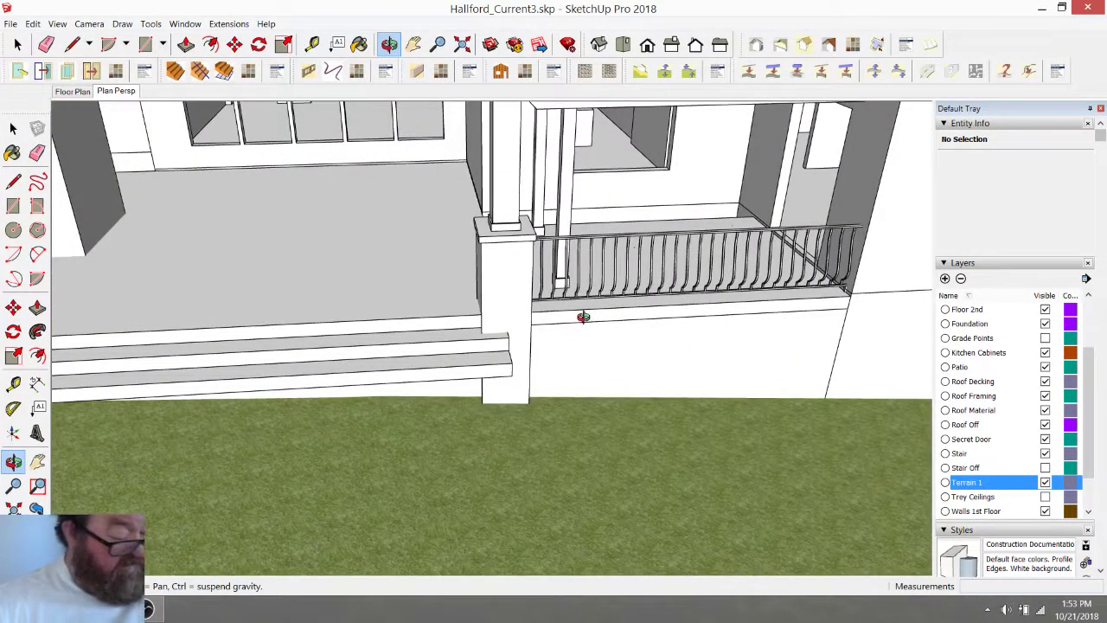
pyautogui.moveTo(533, 278); pyautogui.dragTo(428, 310)
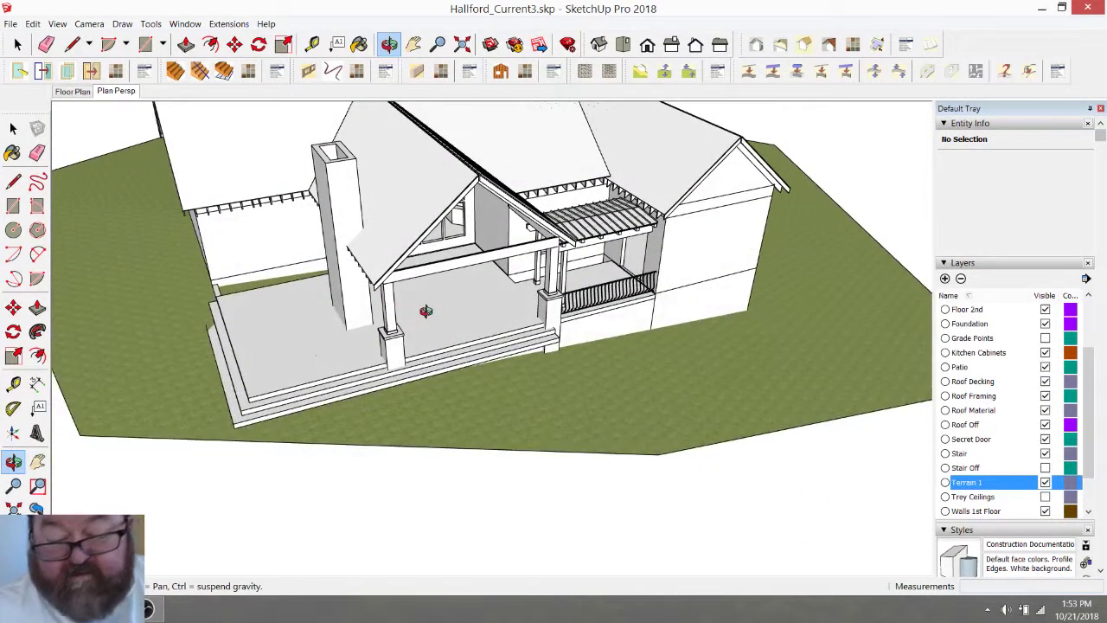
# Switch to the YouTube live dashboard in the browser and bring up the OBS window
pyautogui.hotkey('alt', 'Tab')
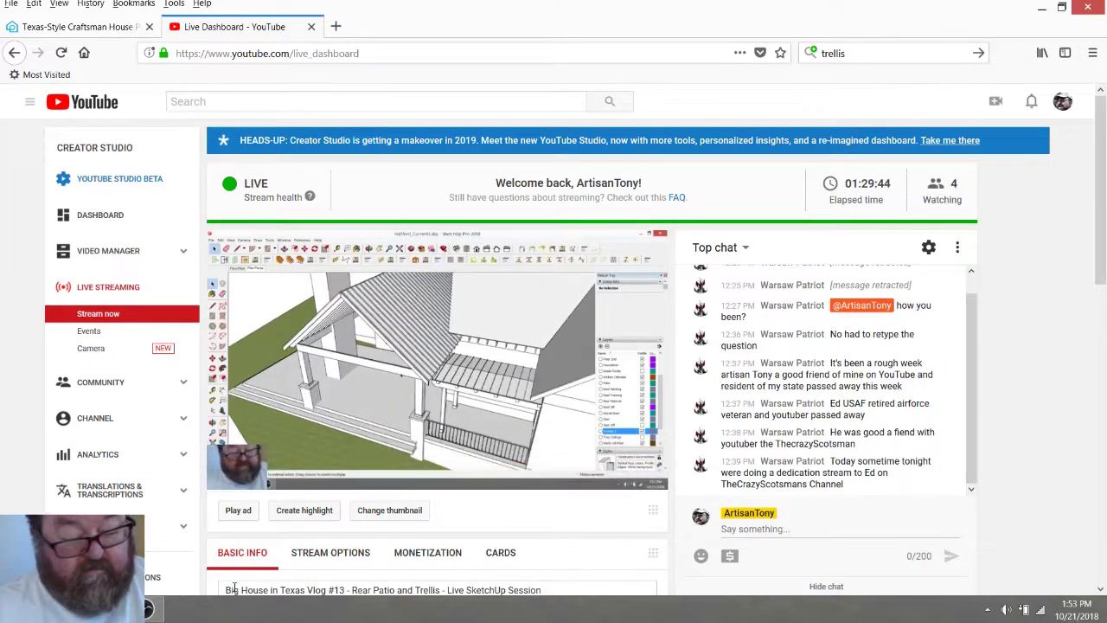
pyautogui.click(147, 609)
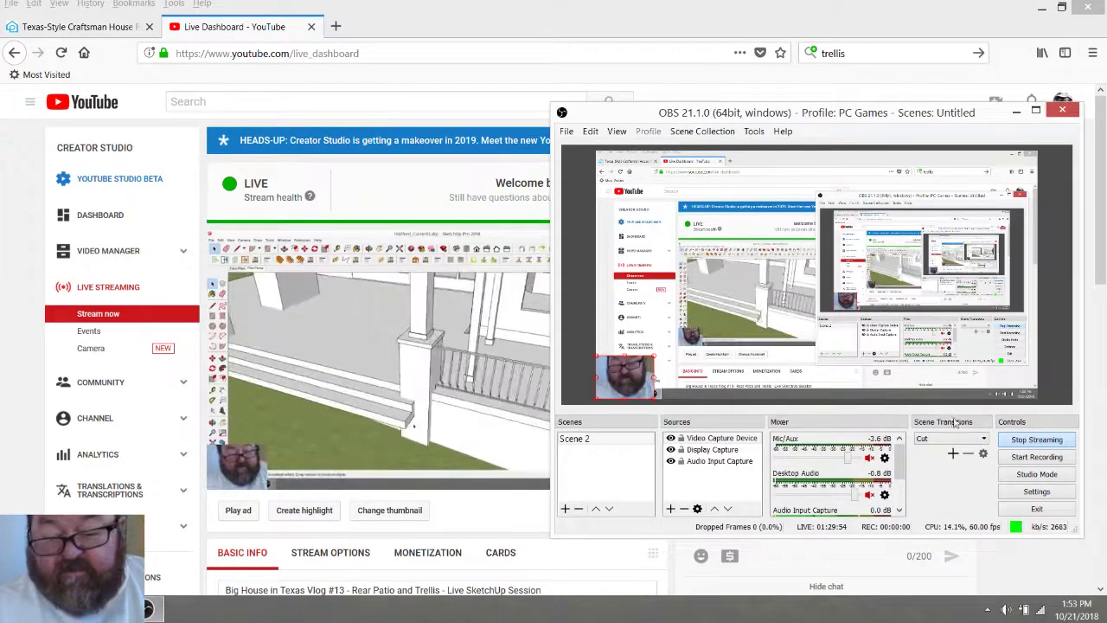